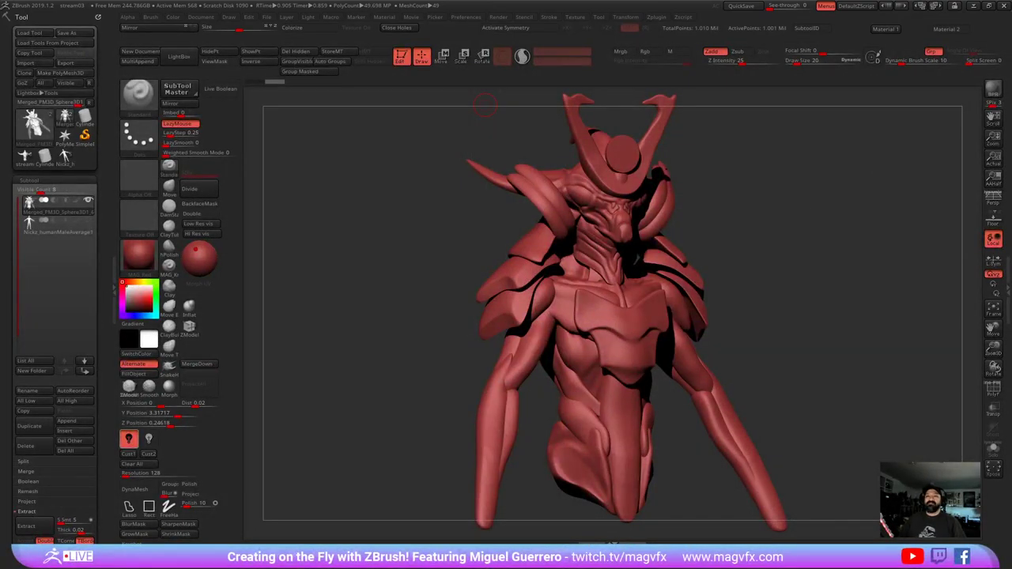
- Examine the merged horned warrior bust from both sides and from the front
{"action": "mouse_move", "coordinate": [387, 190]}
{"action": "left_mouse_down"}
{"action": "mouse_move", "coordinate": [413, 202]}
{"action": "mouse_move", "coordinate": [372, 215]}
{"action": "left_mouse_up"}
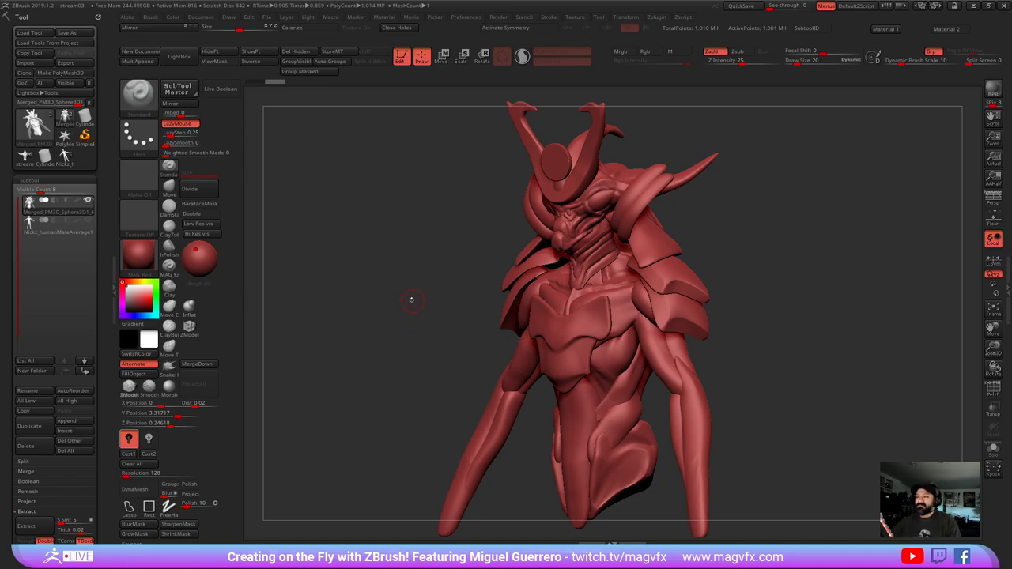
{"action": "left_click_drag", "start_coordinate": [409, 298], "coordinate": [422, 297]}
{"action": "right_click_drag", "start_coordinate": [430, 307], "coordinate": [427, 286], "text": "ctrl"}
{"action": "left_click_drag", "start_coordinate": [392, 305], "coordinate": [422, 305], "text": "shift"}
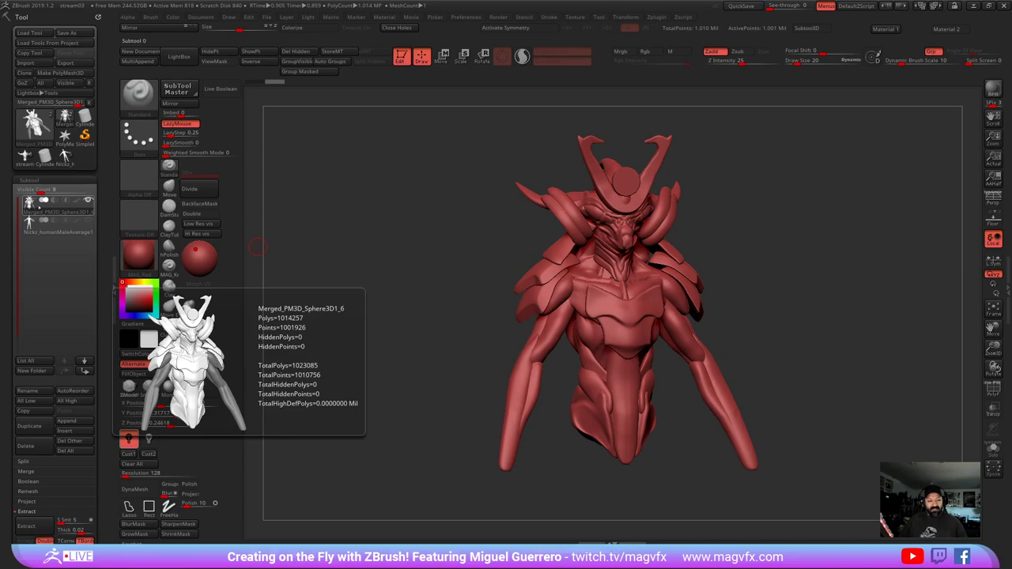
{"action": "left_click", "coordinate": [41, 230]}
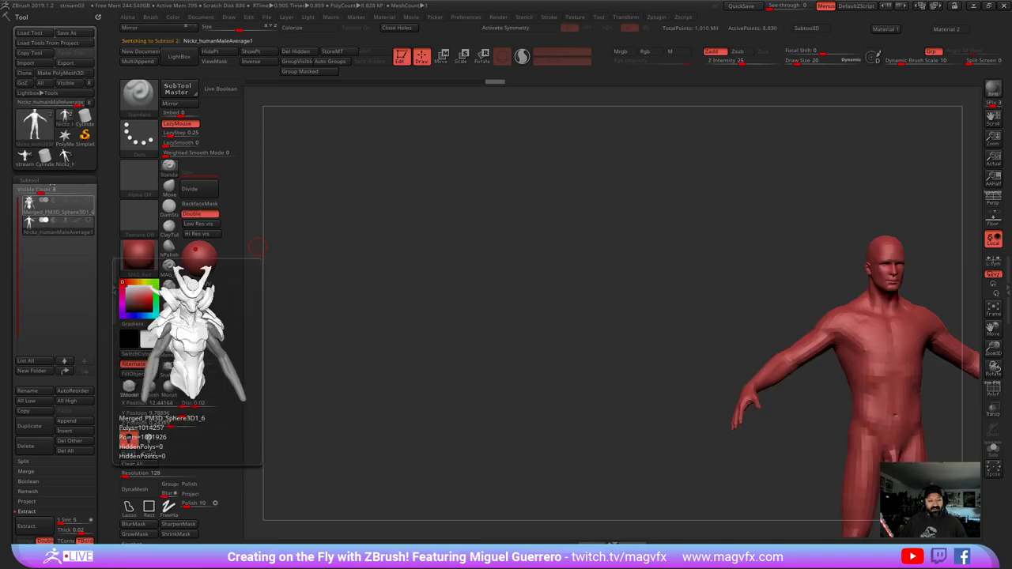
{"action": "left_click", "coordinate": [85, 118]}
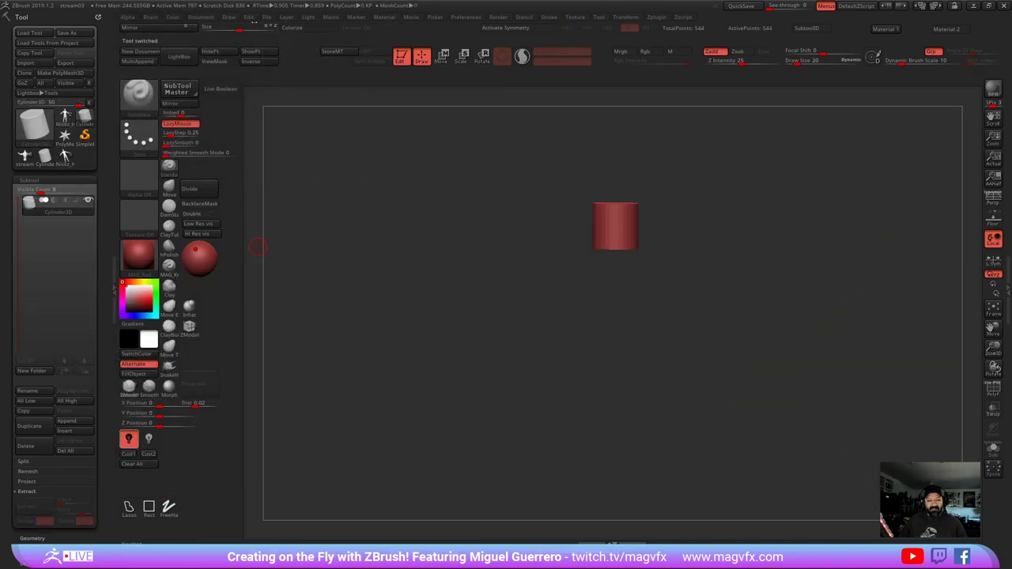
{"action": "left_click", "coordinate": [267, 18]}
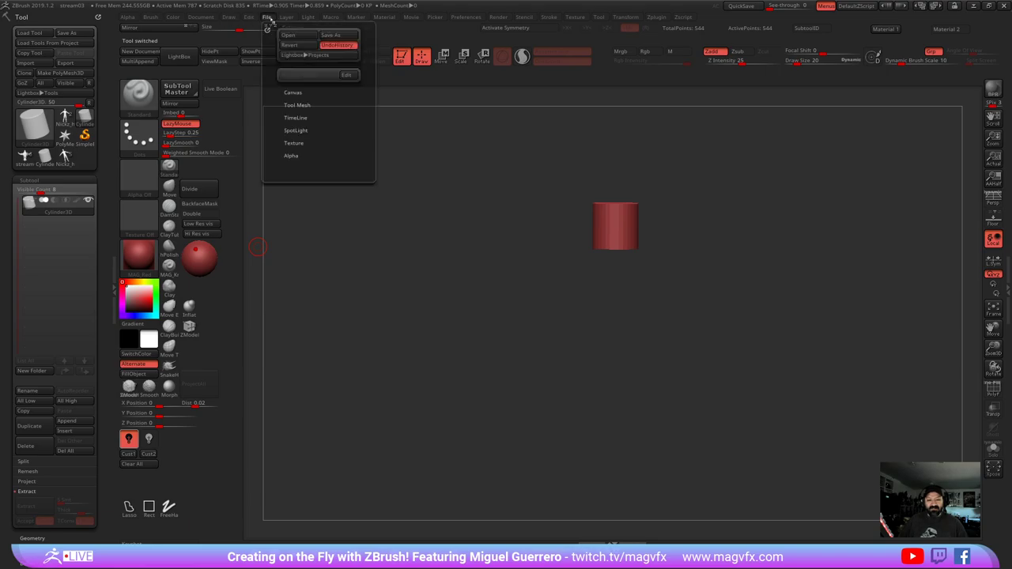
{"action": "left_click", "coordinate": [286, 35]}
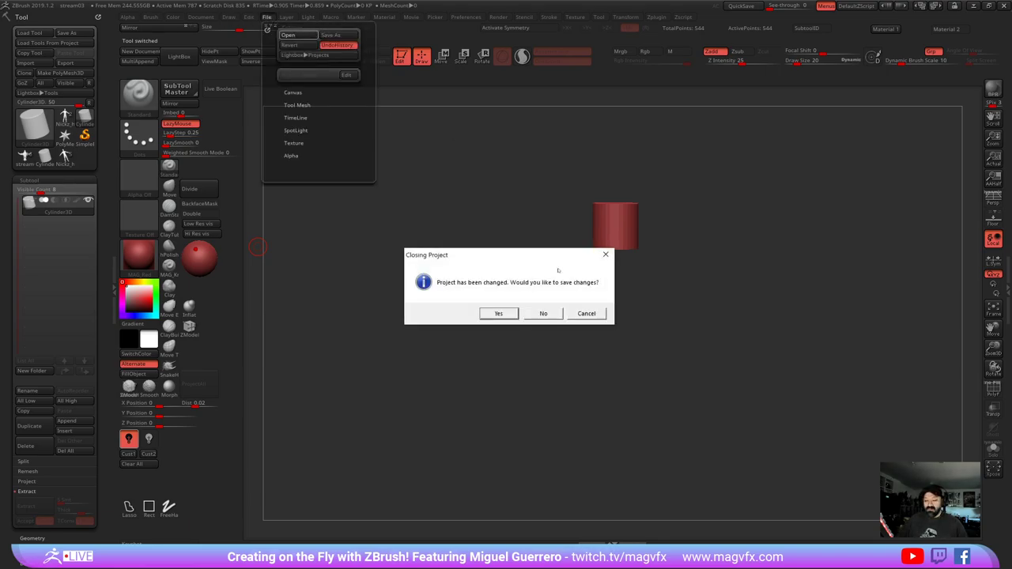
{"action": "left_click", "coordinate": [583, 315]}
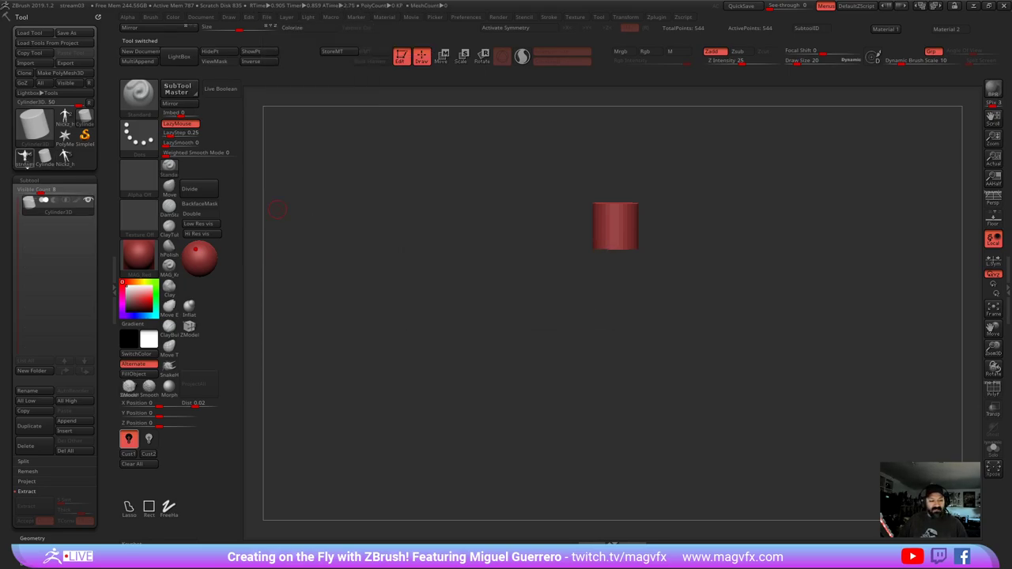
- Switch to the stream03 tool and append the Nickz_humanMaleAverage figure to it as a subtool
{"action": "left_click", "coordinate": [28, 164]}
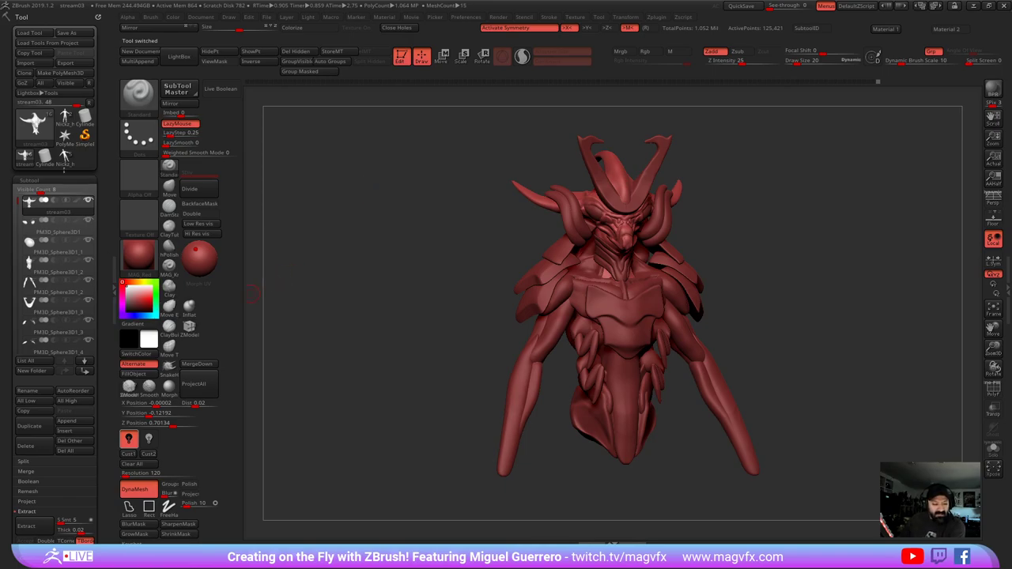
{"action": "left_click", "coordinate": [73, 420]}
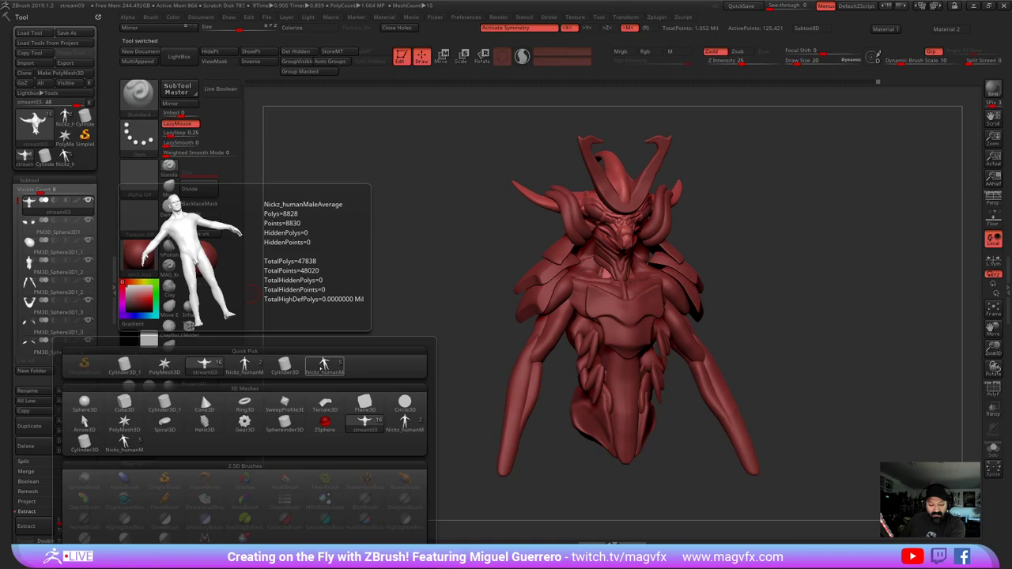
{"action": "left_click", "coordinate": [323, 366]}
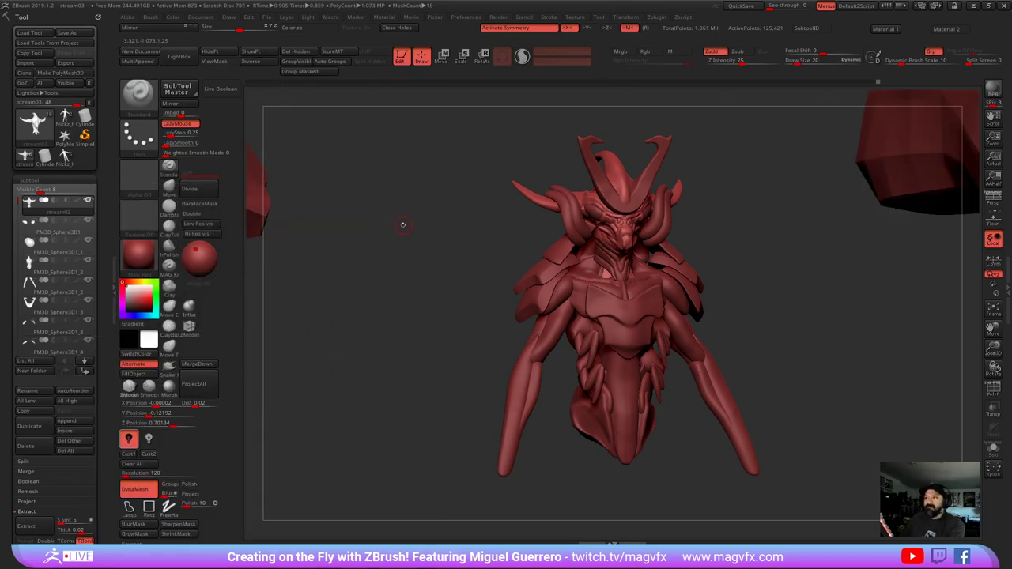
{"action": "left_click_drag", "start_coordinate": [403, 223], "coordinate": [402, 227]}
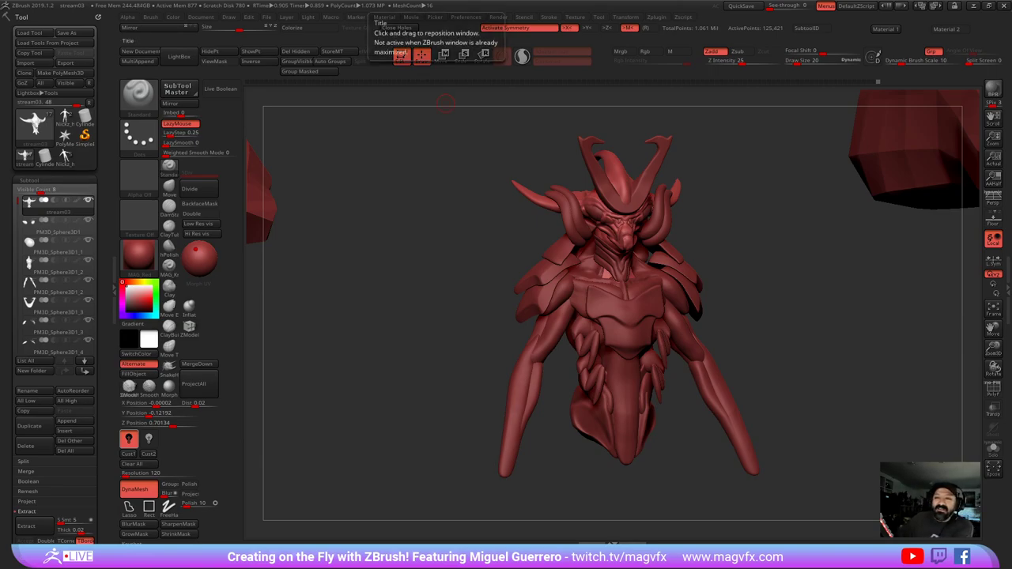
- Switch to the web browser and look through the VFX project gallery on magvfx.com
{"action": "left_click", "coordinate": [972, 5]}
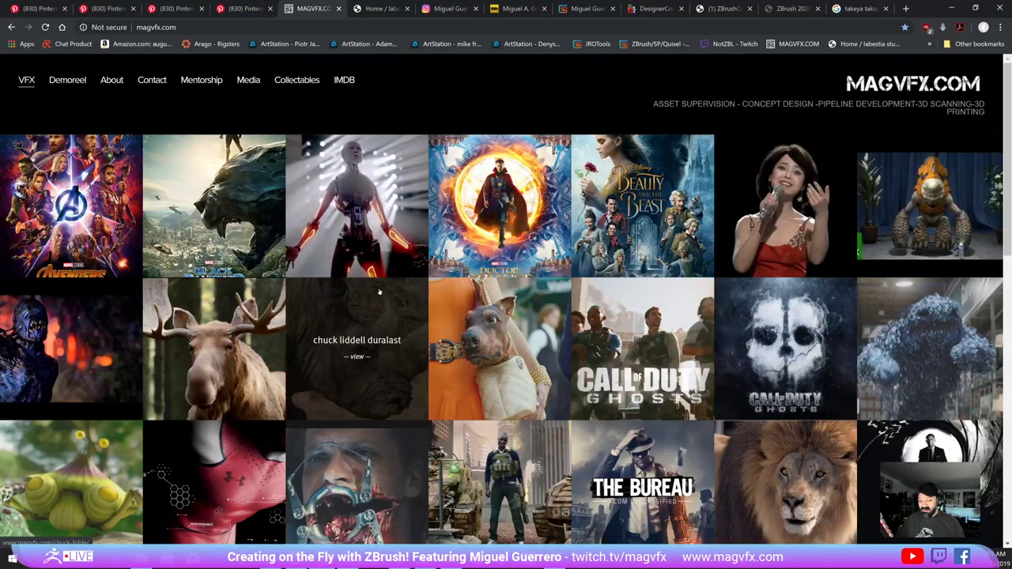
{"action": "scroll", "coordinate": [378, 292], "scroll_direction": "down", "scroll_amount": 6}
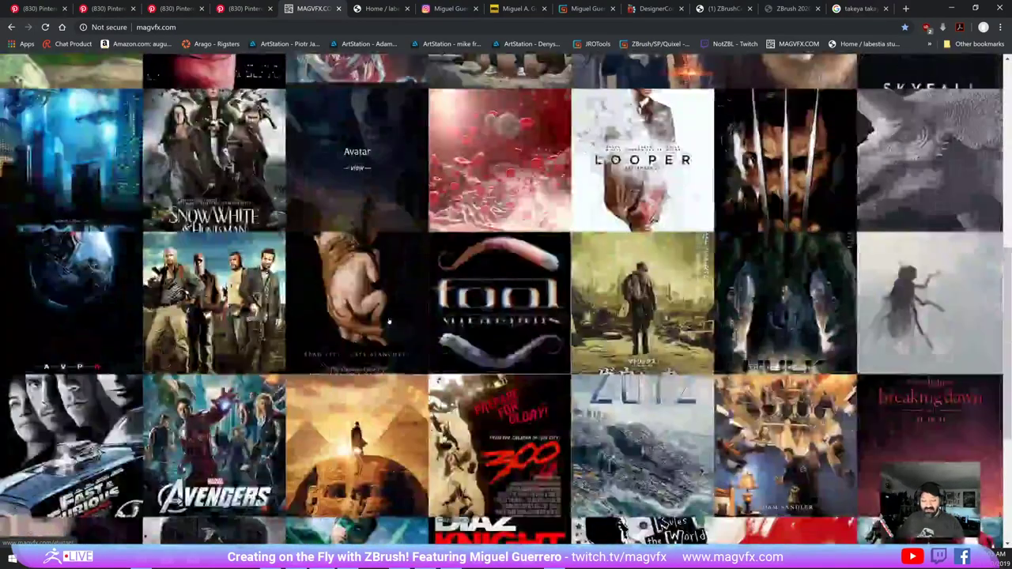
{"action": "scroll", "coordinate": [389, 321], "scroll_direction": "down", "scroll_amount": 3}
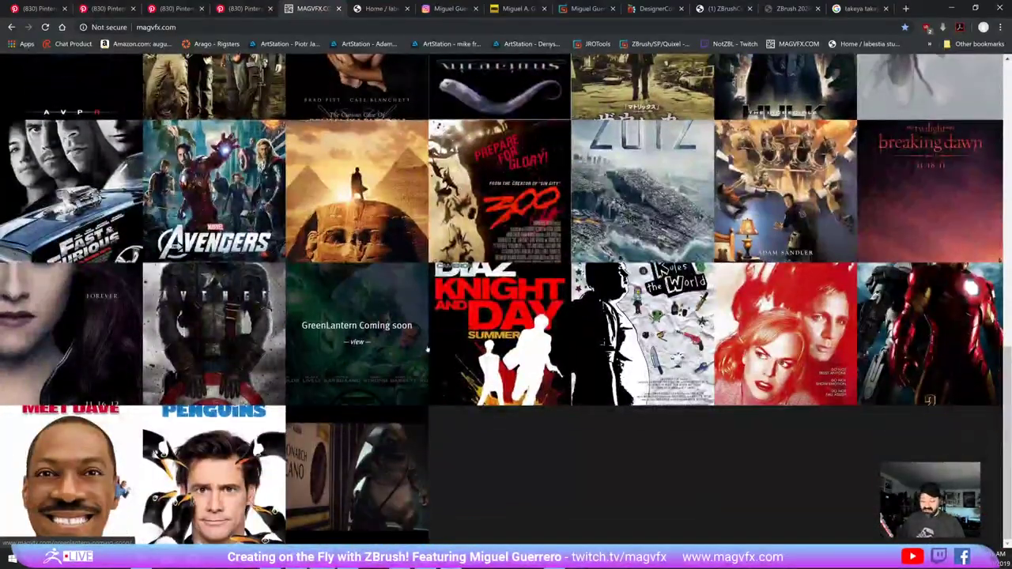
{"action": "scroll", "coordinate": [523, 457], "scroll_direction": "up", "scroll_amount": 1}
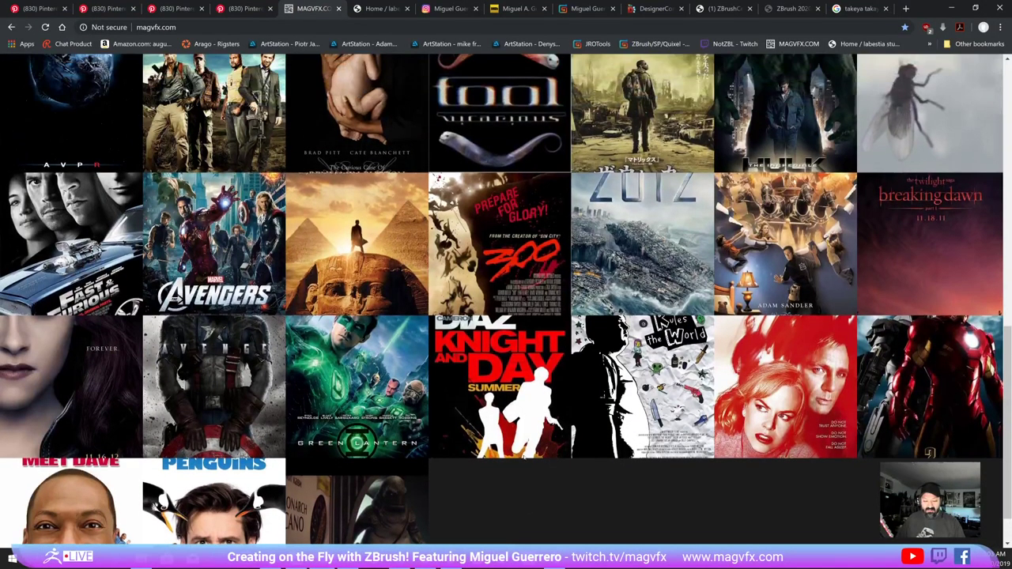
{"action": "scroll", "coordinate": [523, 457], "scroll_direction": "up", "scroll_amount": 2}
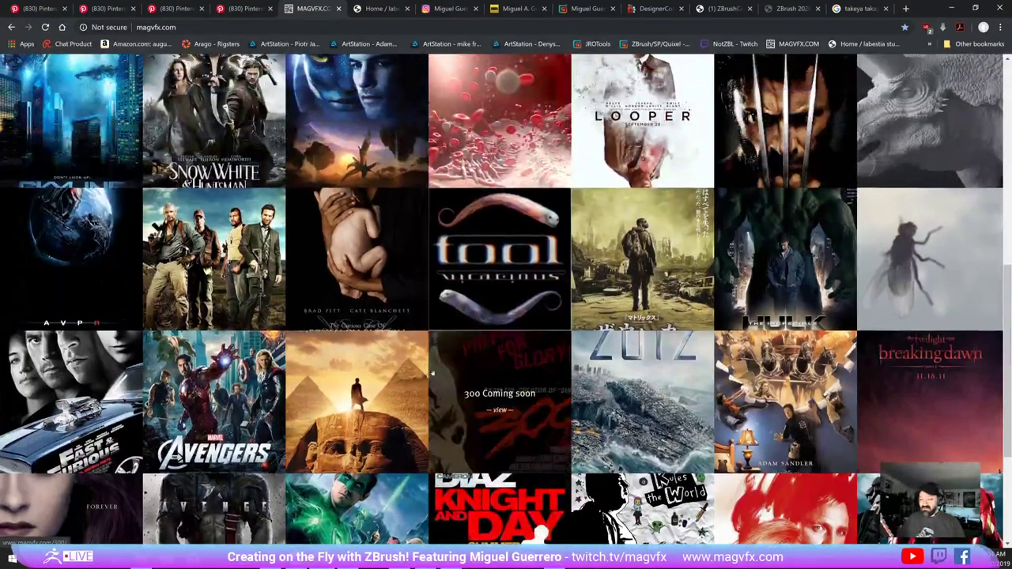
{"action": "scroll", "coordinate": [370, 343], "scroll_direction": "up", "scroll_amount": 6}
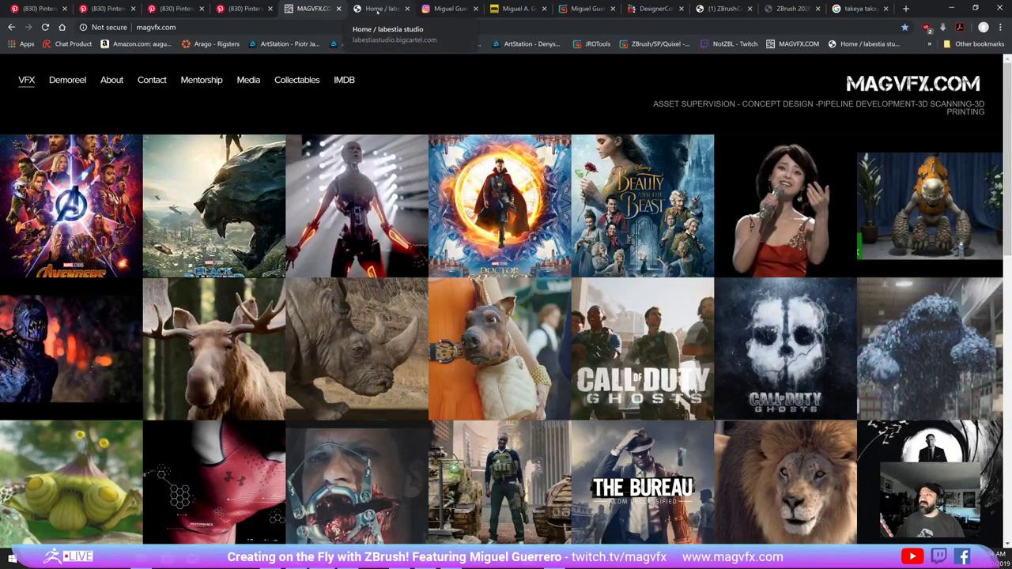
{"action": "left_click", "coordinate": [308, 29]}
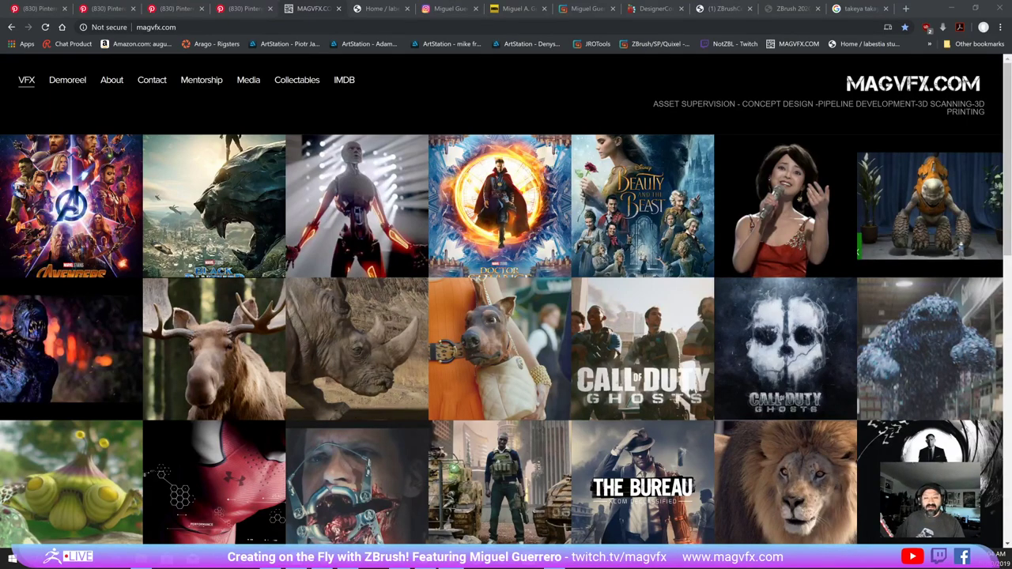
- Look through the sculpture products on the La Bestia Studio store page
{"action": "left_click", "coordinate": [384, 9]}
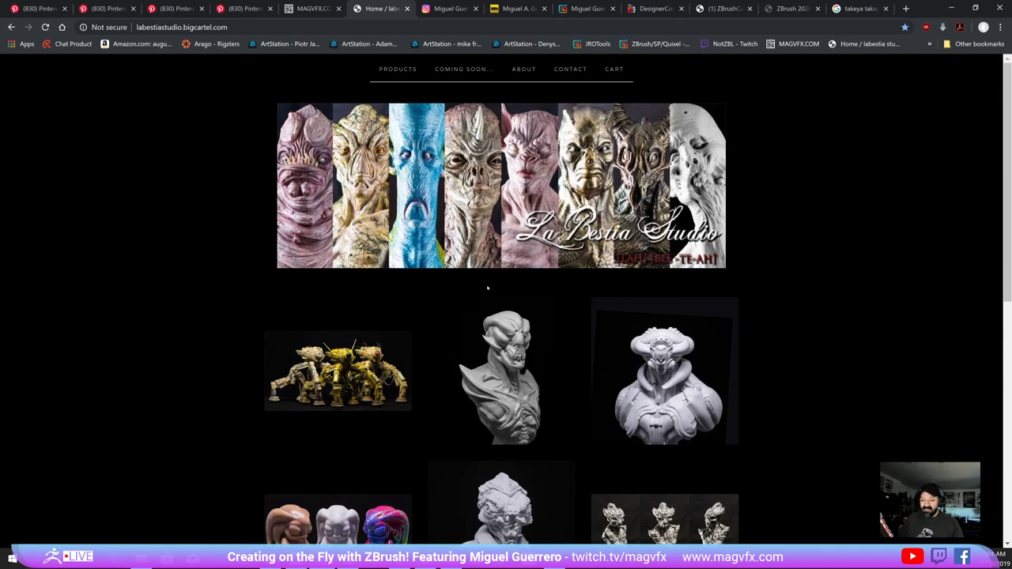
{"action": "scroll", "coordinate": [553, 293], "scroll_direction": "down", "scroll_amount": 3}
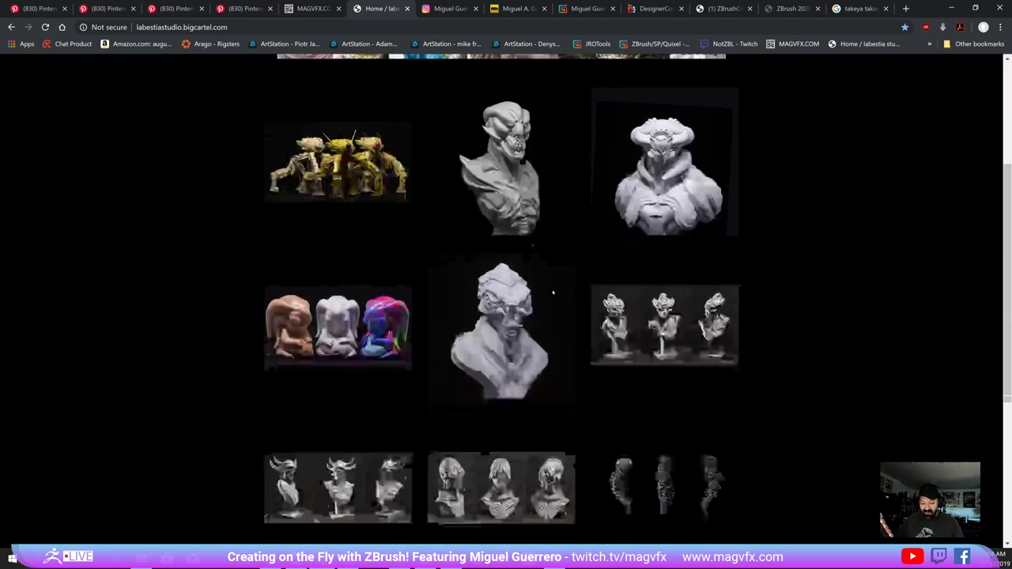
{"action": "scroll", "coordinate": [553, 292], "scroll_direction": "down", "scroll_amount": 4}
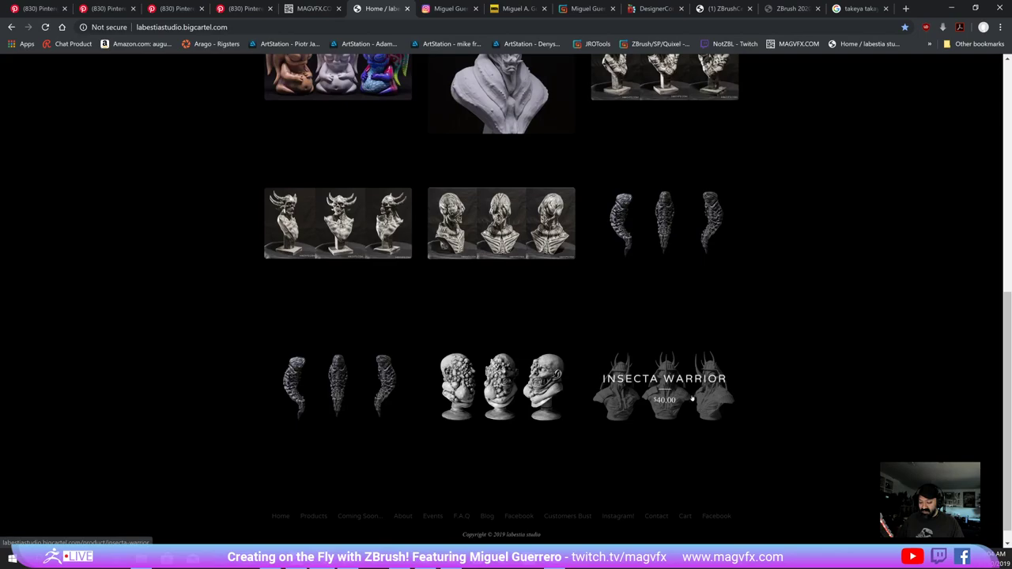
- Open the Insecta Warrior product page and examine its description and bust photos
{"action": "left_click", "coordinate": [692, 399]}
{"action": "scroll", "coordinate": [669, 388], "scroll_direction": "down", "scroll_amount": 2}
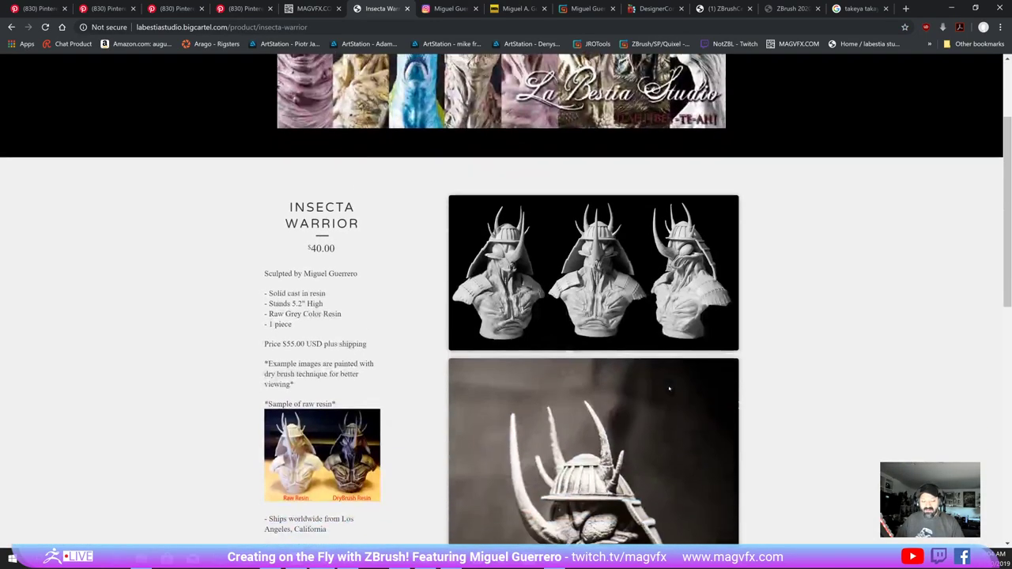
{"action": "scroll", "coordinate": [506, 300], "scroll_direction": "down", "scroll_amount": 3}
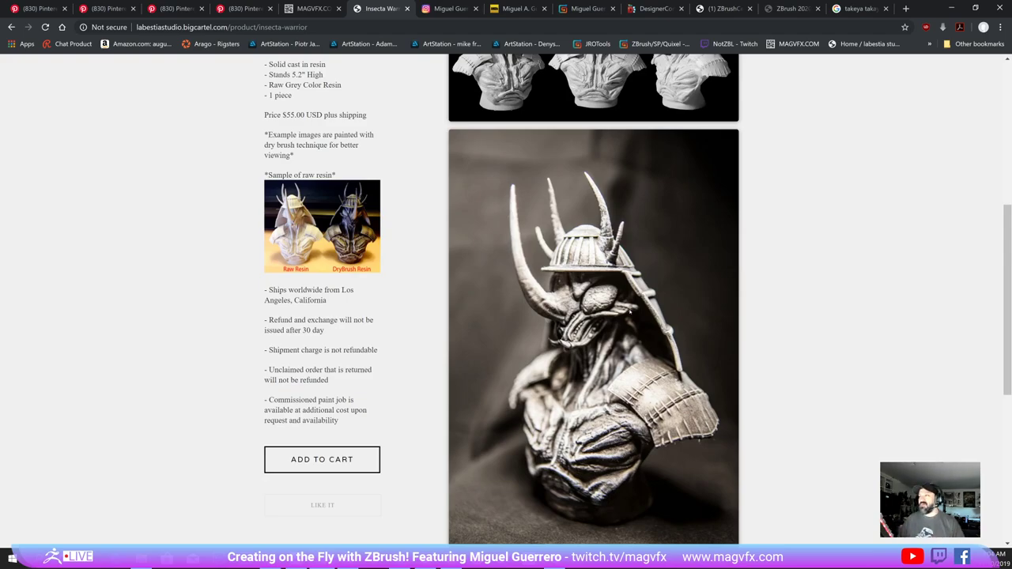
{"action": "scroll", "coordinate": [648, 303], "scroll_direction": "up", "scroll_amount": 2}
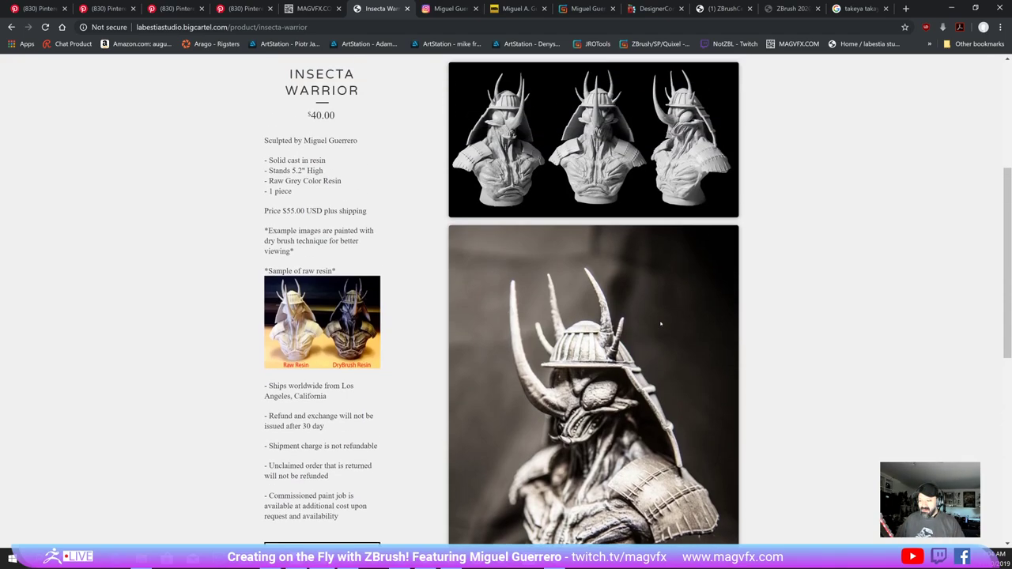
{"action": "scroll", "coordinate": [632, 204], "scroll_direction": "down", "scroll_amount": 2}
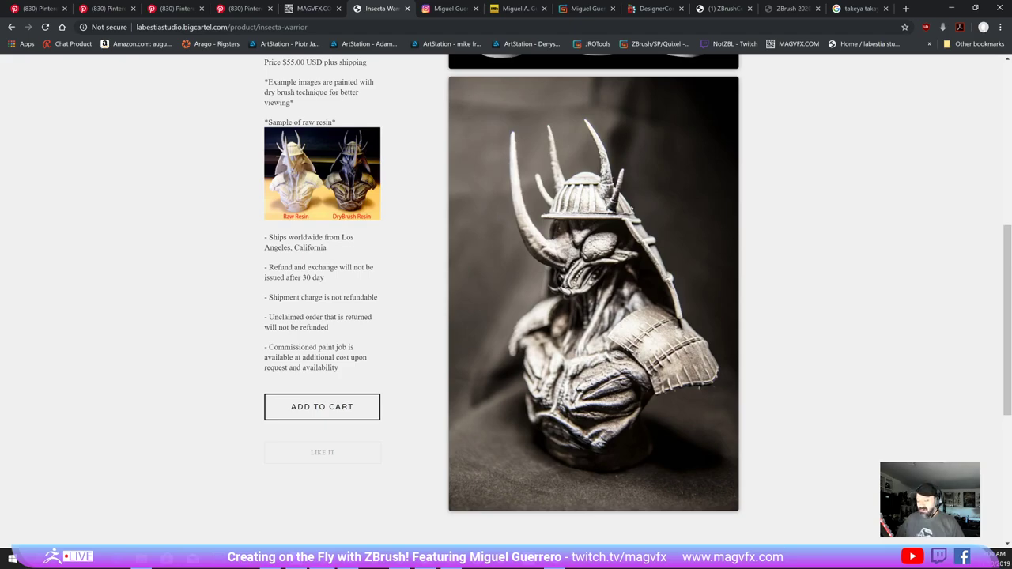
{"action": "scroll", "coordinate": [440, 92], "scroll_direction": "up", "scroll_amount": 1}
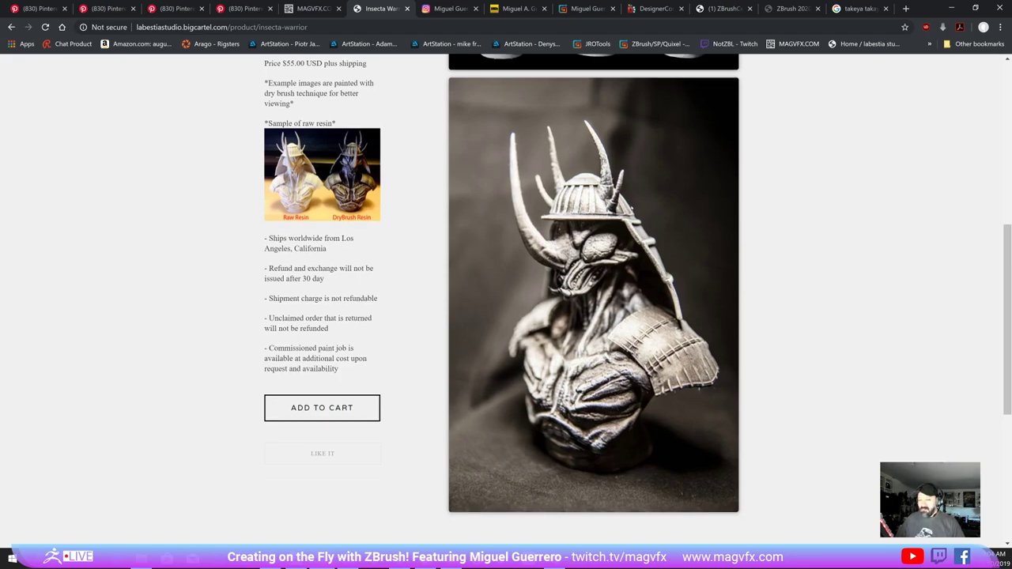
{"action": "scroll", "coordinate": [440, 92], "scroll_direction": "up", "scroll_amount": 2}
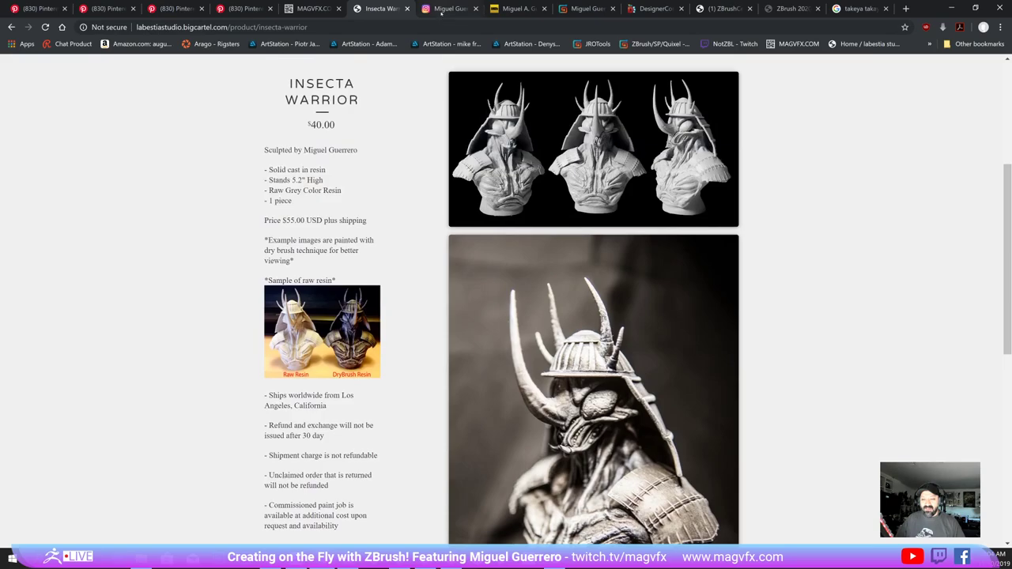
- Look through the posts on the magvfx Instagram profile
{"action": "left_click", "coordinate": [441, 9]}
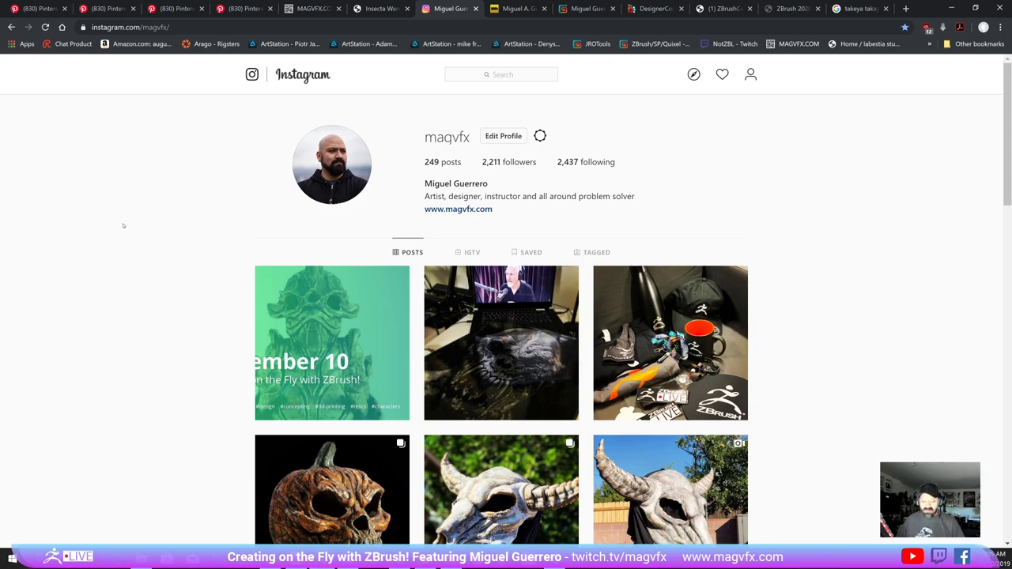
{"action": "scroll", "coordinate": [139, 237], "scroll_direction": "down", "scroll_amount": 2}
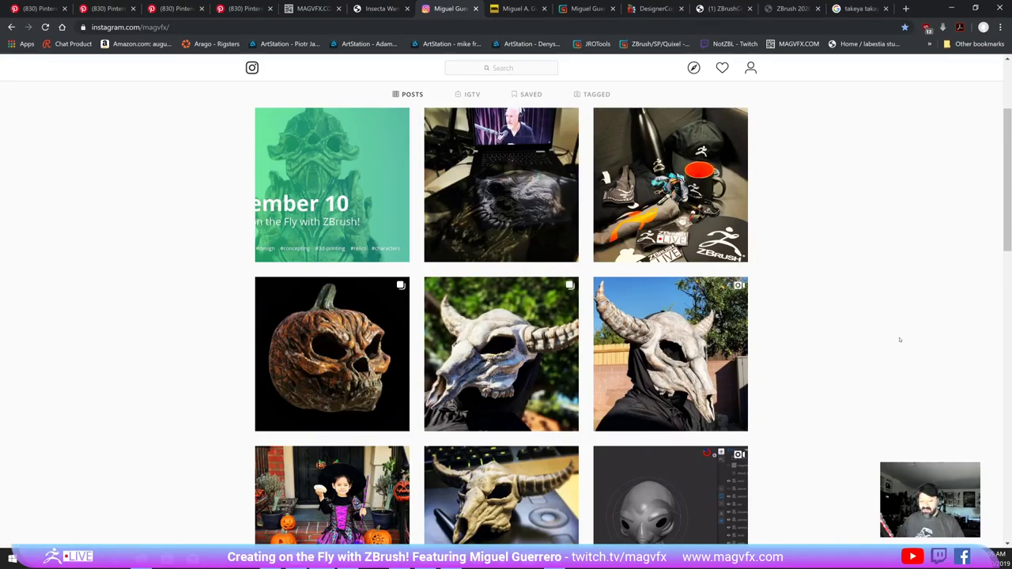
{"action": "scroll", "coordinate": [899, 340], "scroll_direction": "down", "scroll_amount": 7}
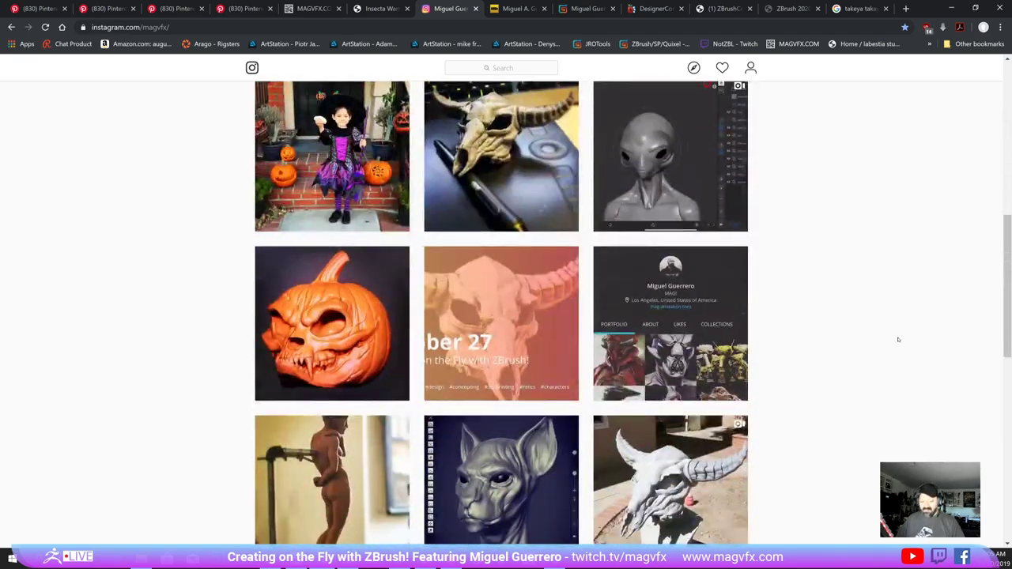
{"action": "scroll", "coordinate": [896, 342], "scroll_direction": "up", "scroll_amount": 6}
{"action": "scroll", "coordinate": [896, 343], "scroll_direction": "up", "scroll_amount": 3}
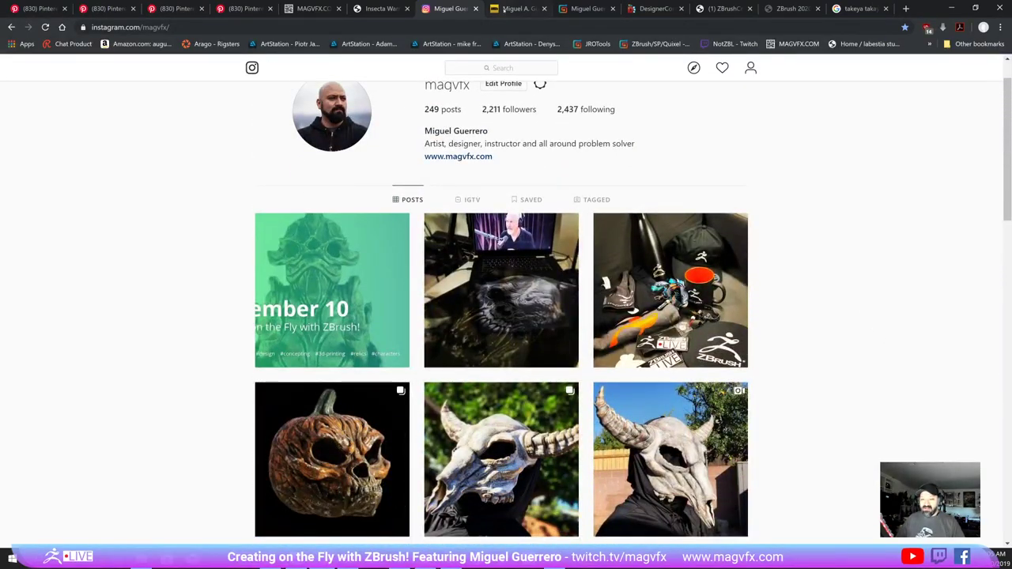
- Review the artist's visual effects filmography on the open IMDb page
{"action": "left_click", "coordinate": [514, 11]}
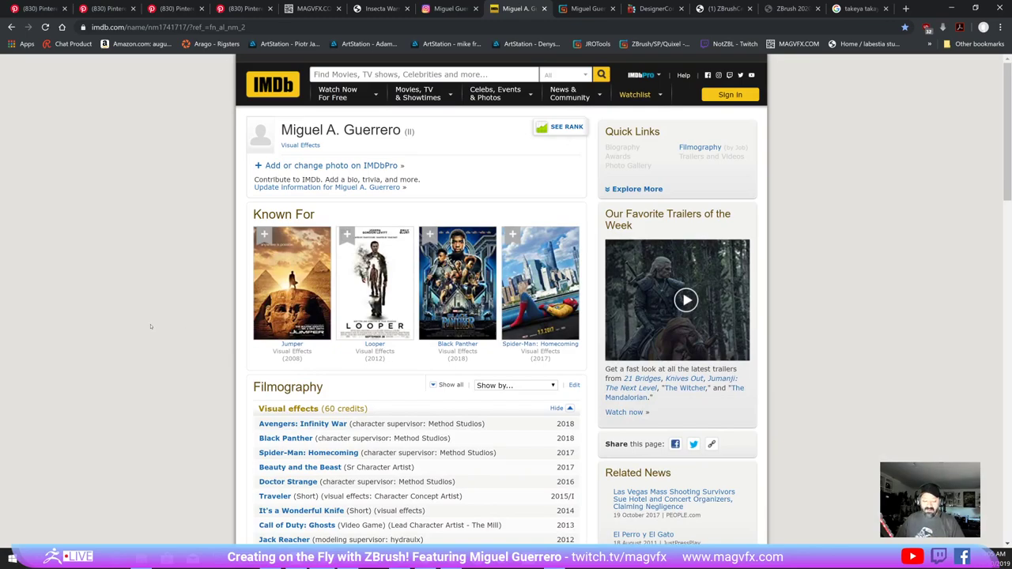
{"action": "scroll", "coordinate": [151, 325], "scroll_direction": "down", "scroll_amount": 1}
{"action": "scroll", "coordinate": [151, 326], "scroll_direction": "down", "scroll_amount": 3}
{"action": "scroll", "coordinate": [151, 326], "scroll_direction": "up", "scroll_amount": 3}
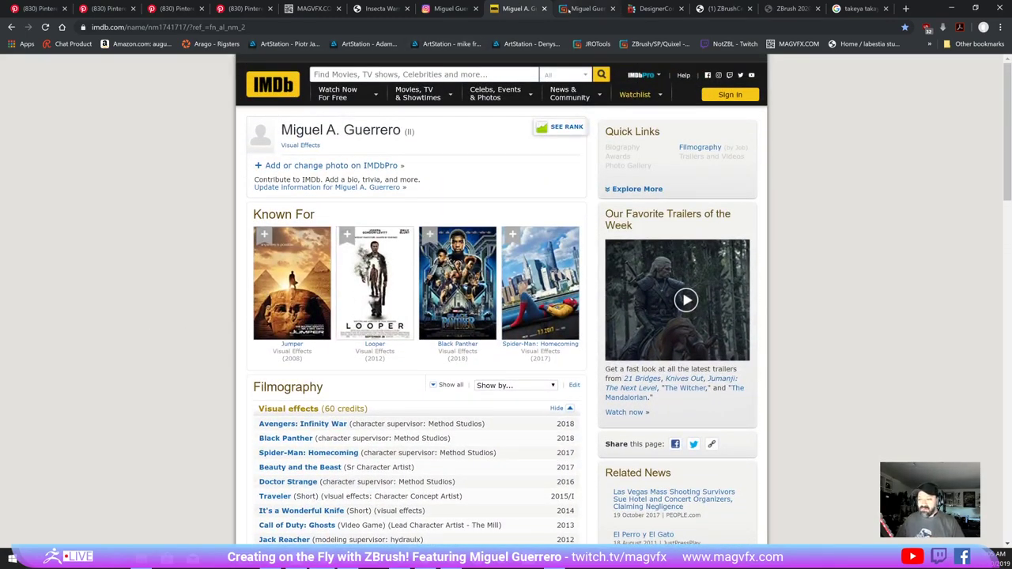
- View the ZBrush UI and pumpkin model listings on the artist's Gumroad page
{"action": "left_click", "coordinate": [565, 10]}
{"action": "scroll", "coordinate": [589, 281], "scroll_direction": "down", "scroll_amount": 3}
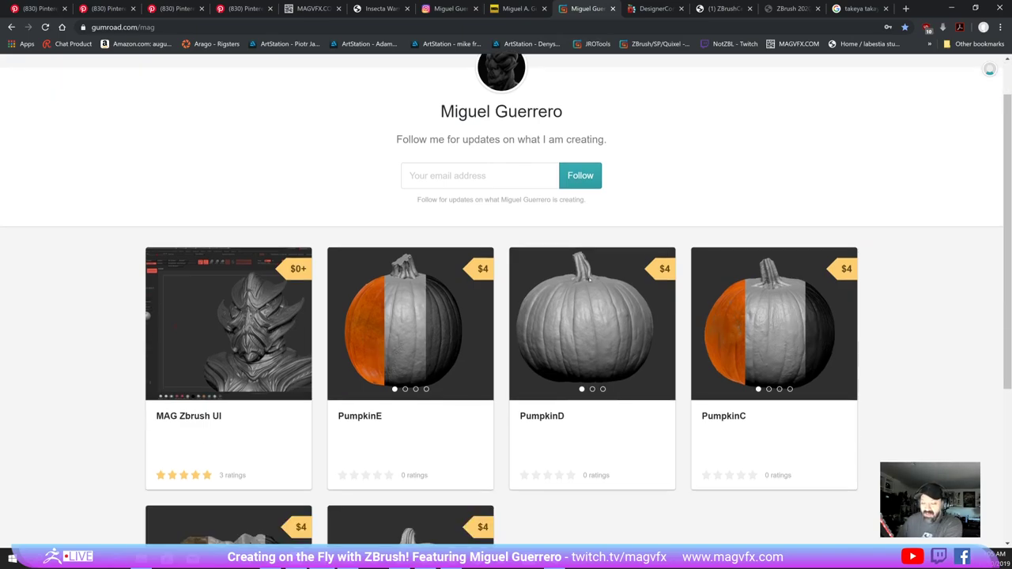
{"action": "scroll", "coordinate": [588, 281], "scroll_direction": "up", "scroll_amount": 2}
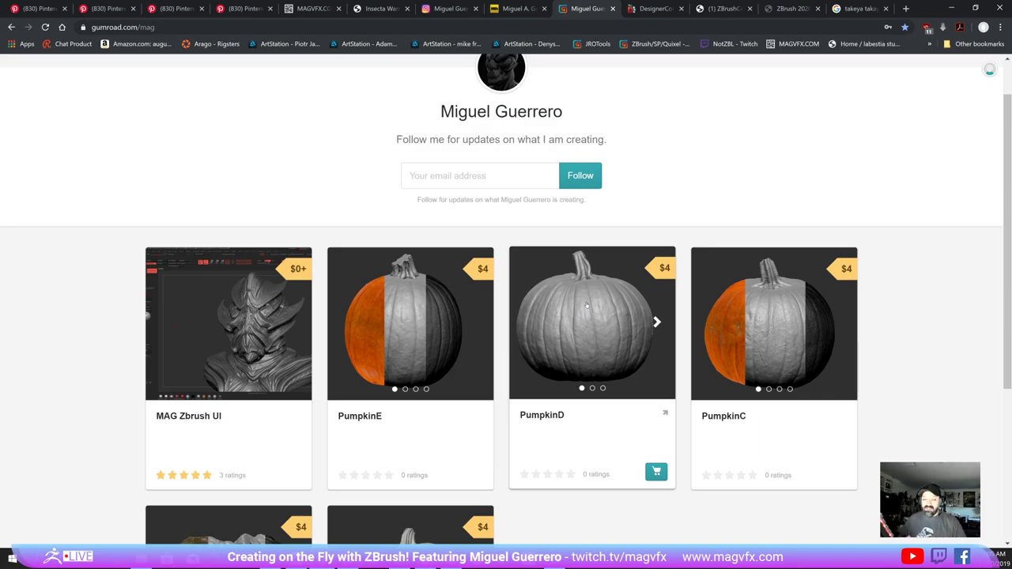
- View the details of the MAG Zbrush UI product on Gumroad and return to the product listing
{"action": "left_click", "coordinate": [203, 377]}
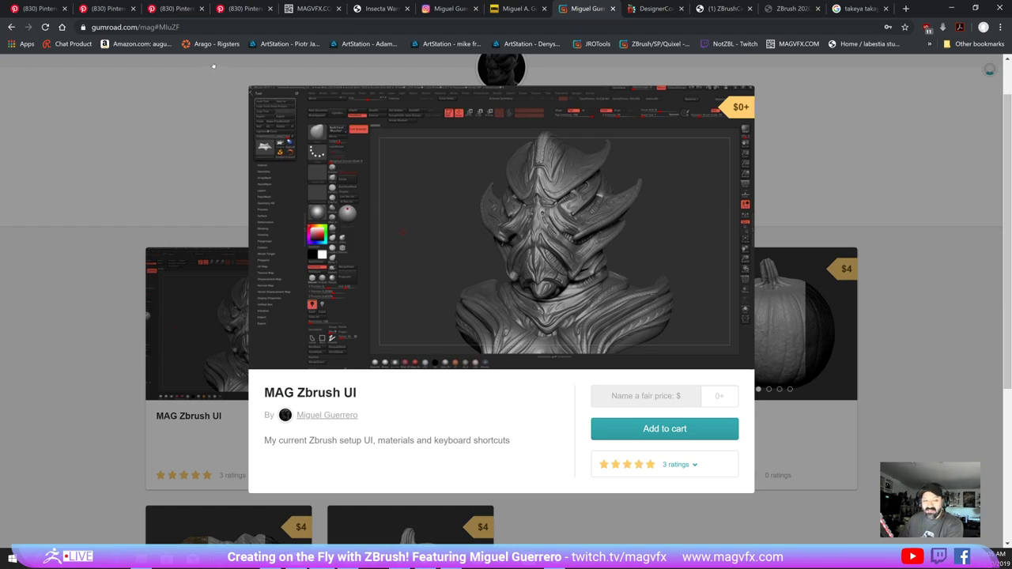
{"action": "left_click", "coordinate": [115, 155]}
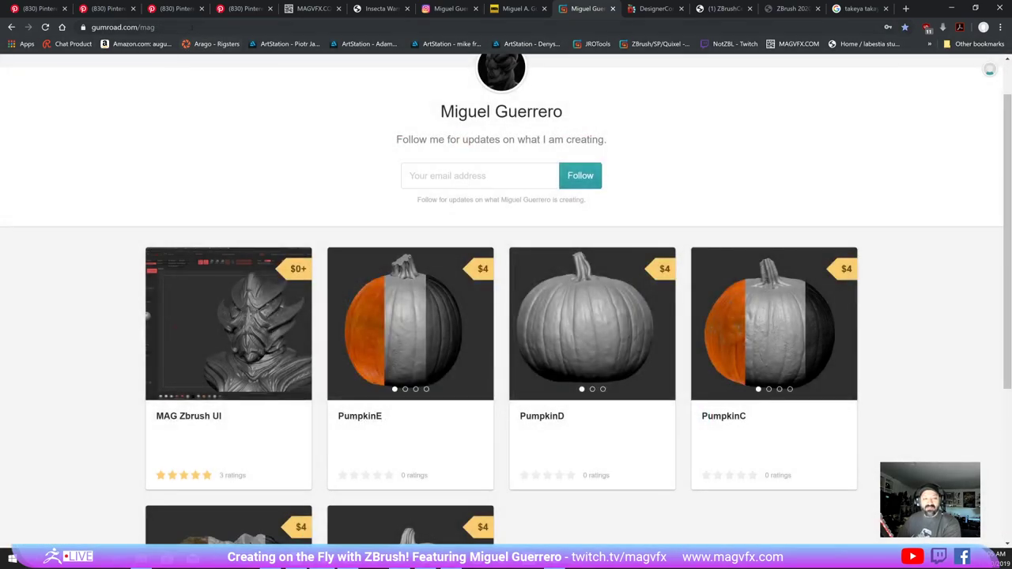
{"action": "left_click", "coordinate": [191, 27]}
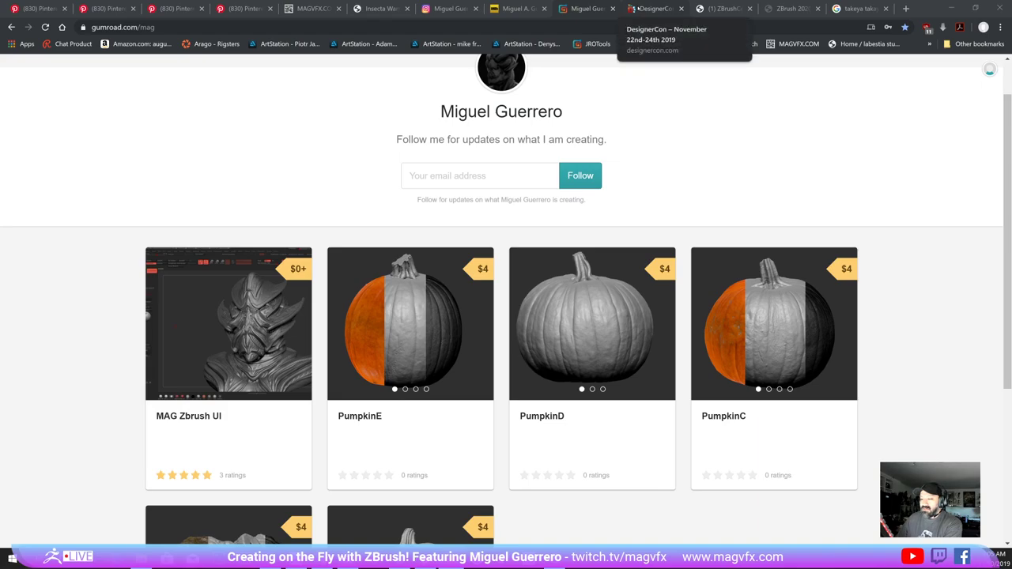
- Look through the DesignerCon 2019 home page, from the event dates and tickets to the VIP offerings
{"action": "left_click", "coordinate": [643, 8]}
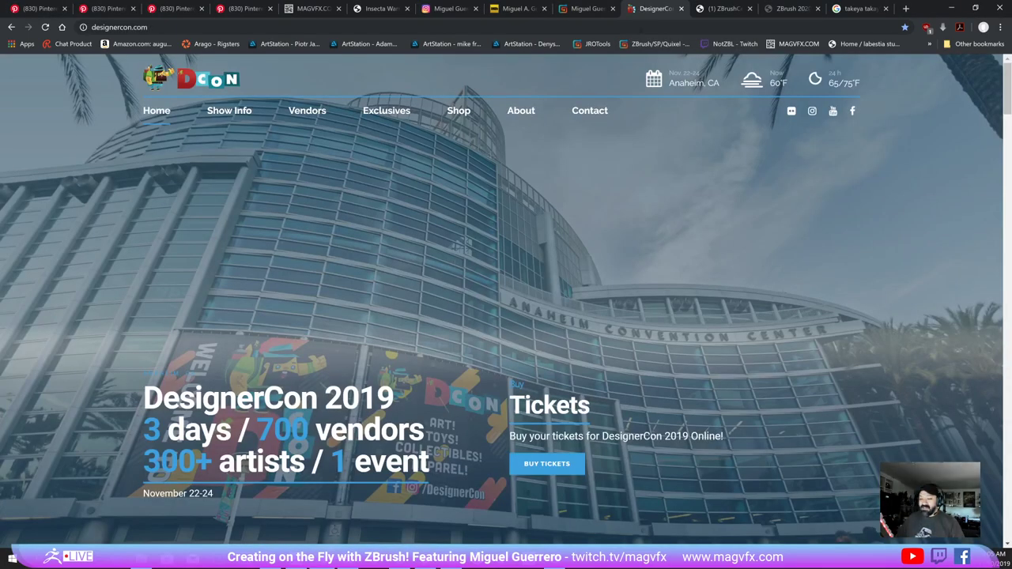
{"action": "scroll", "coordinate": [565, 219], "scroll_direction": "down", "scroll_amount": 1}
{"action": "scroll", "coordinate": [566, 218], "scroll_direction": "up", "scroll_amount": 1}
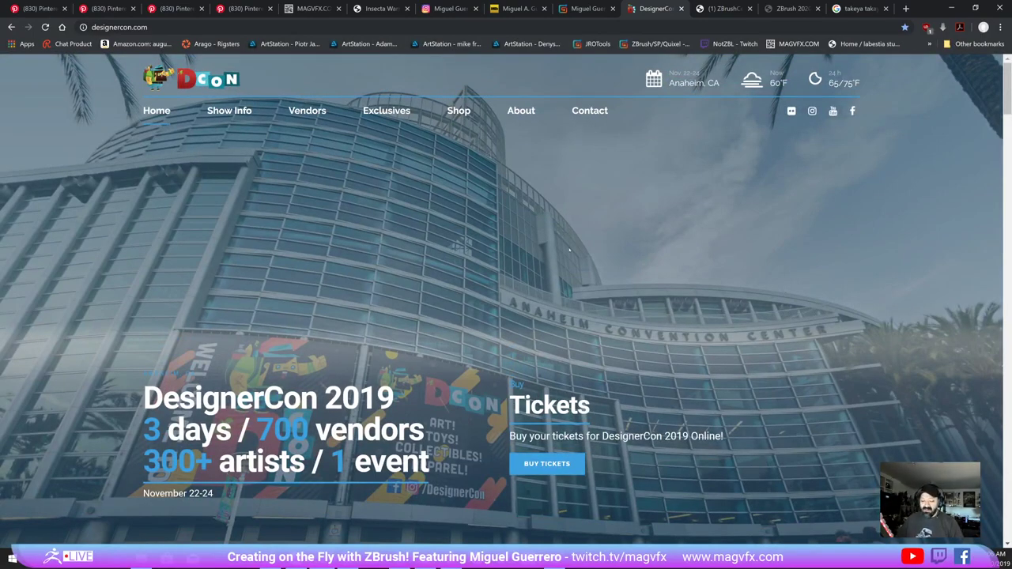
{"action": "scroll", "coordinate": [571, 250], "scroll_direction": "down", "scroll_amount": 3}
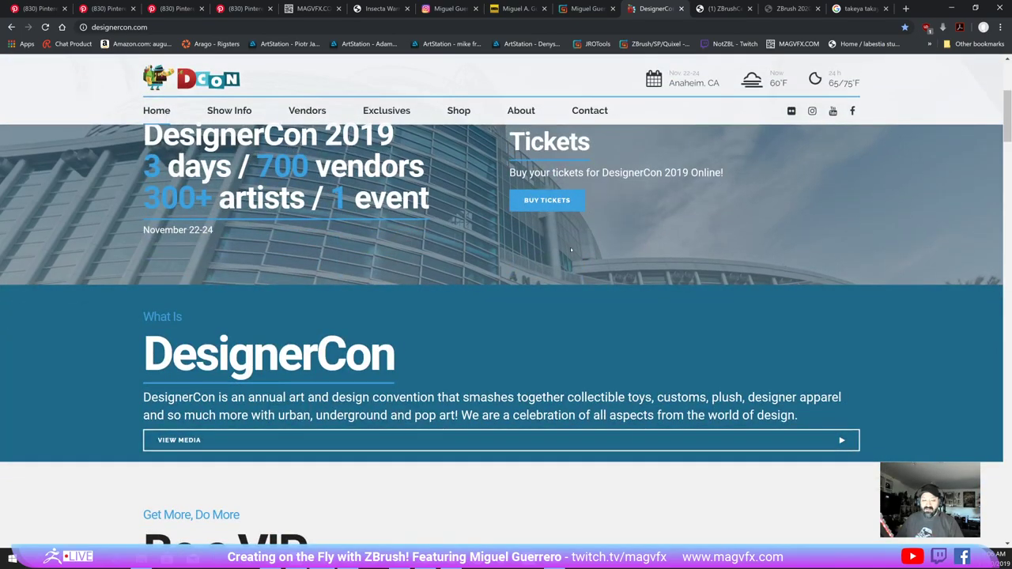
{"action": "scroll", "coordinate": [571, 249], "scroll_direction": "down", "scroll_amount": 3}
{"action": "scroll", "coordinate": [571, 250], "scroll_direction": "down", "scroll_amount": 4}
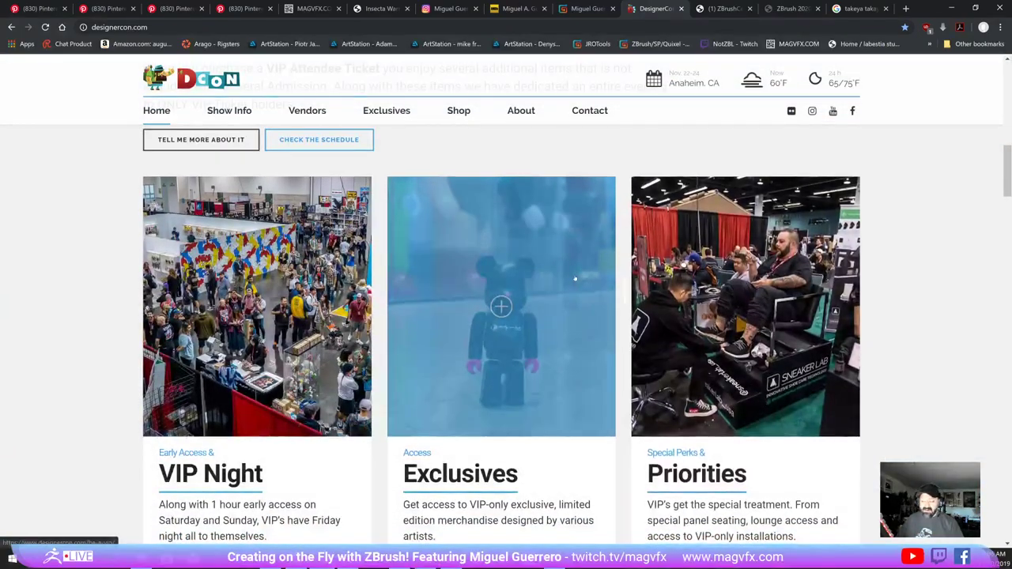
{"action": "scroll", "coordinate": [574, 273], "scroll_direction": "up", "scroll_amount": 1}
{"action": "scroll", "coordinate": [575, 278], "scroll_direction": "up", "scroll_amount": 6}
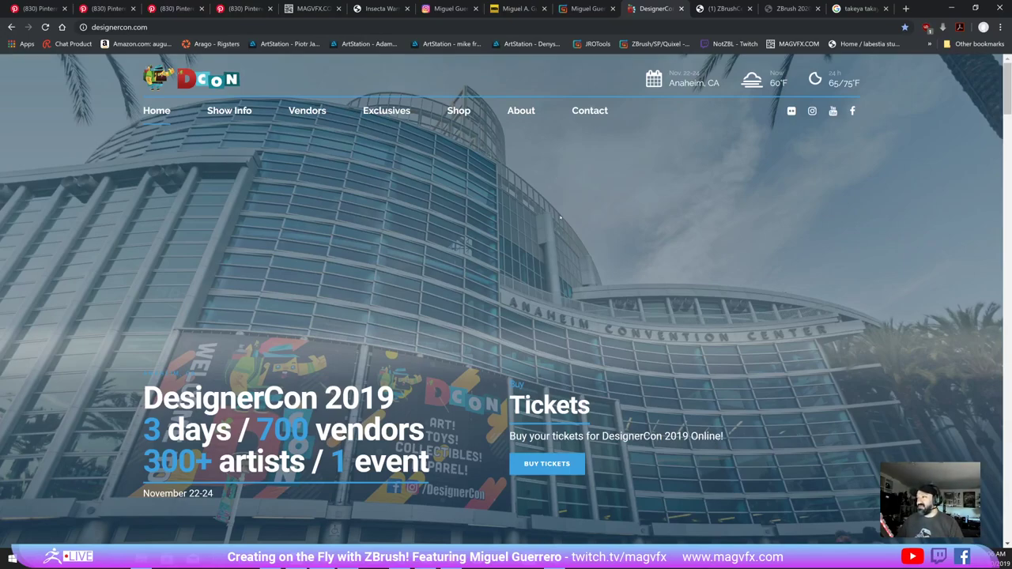
- Visit ZBrushCentral and examine the ZBrush 2020 announcement's features, from the XTractor and HistoryRecall brushes to Real-Time Draft Analysis
{"action": "left_click", "coordinate": [716, 8]}
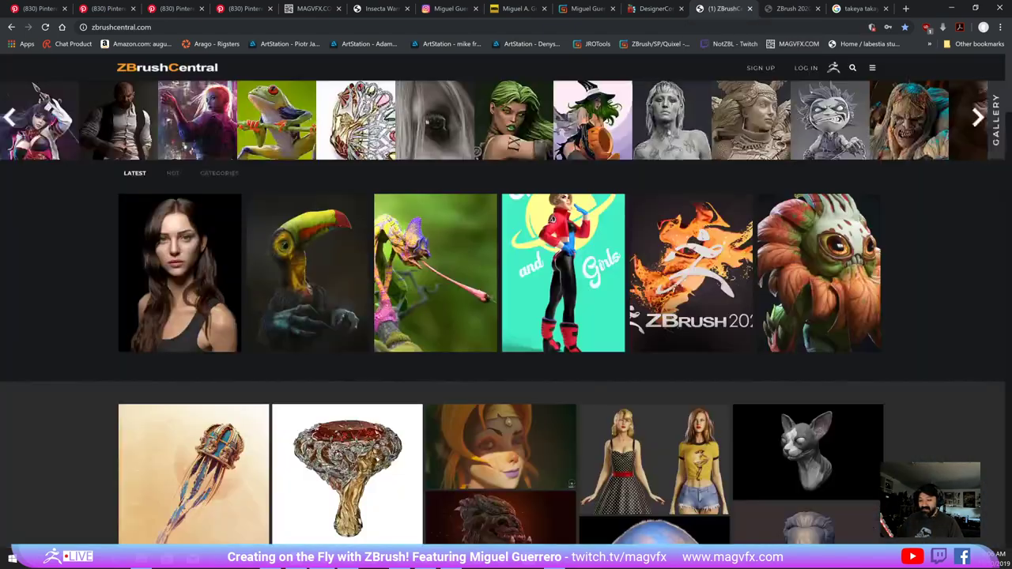
{"action": "left_click", "coordinate": [790, 9]}
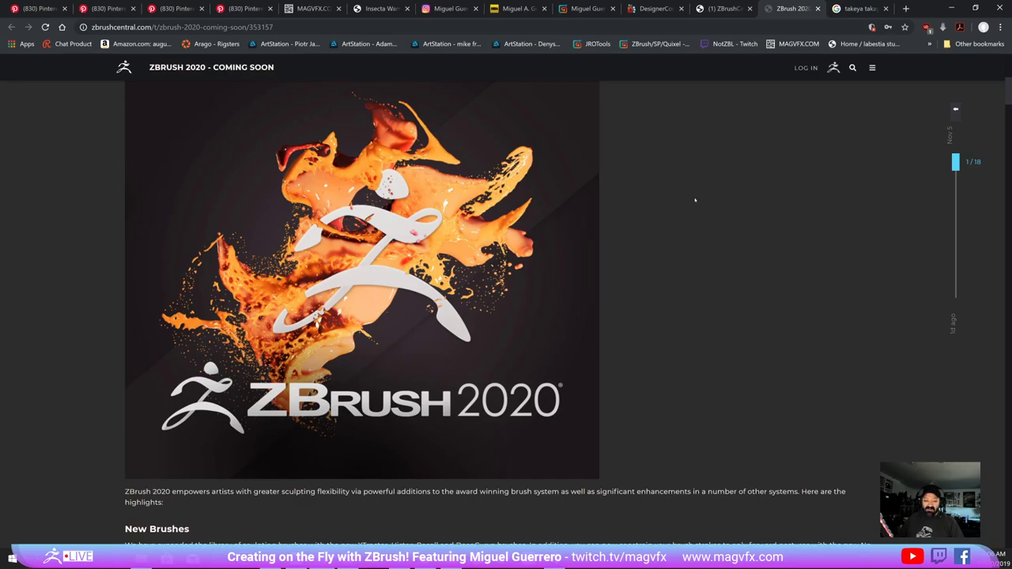
{"action": "scroll", "coordinate": [695, 200], "scroll_direction": "down", "scroll_amount": 6}
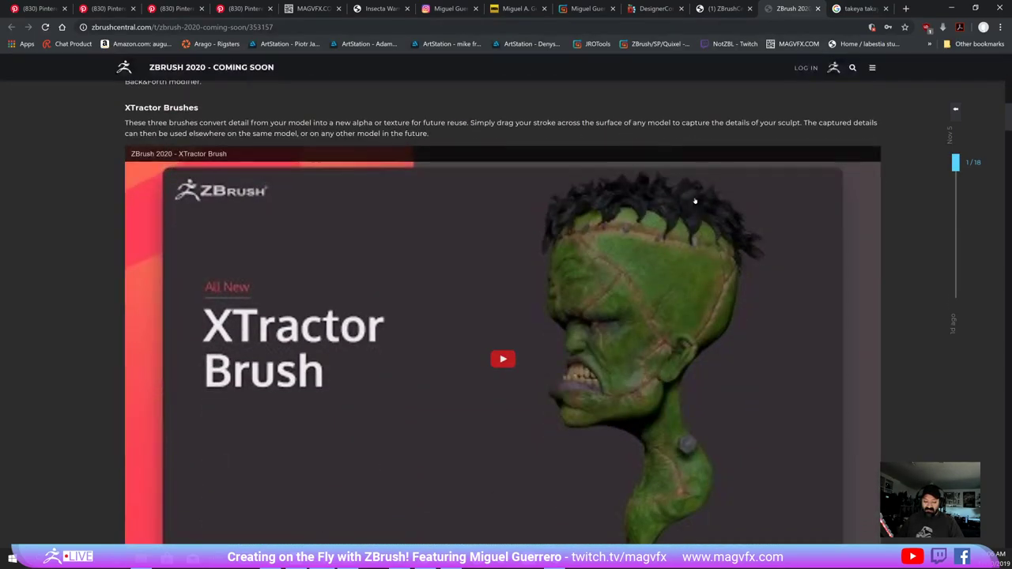
{"action": "scroll", "coordinate": [694, 200], "scroll_direction": "down", "scroll_amount": 6}
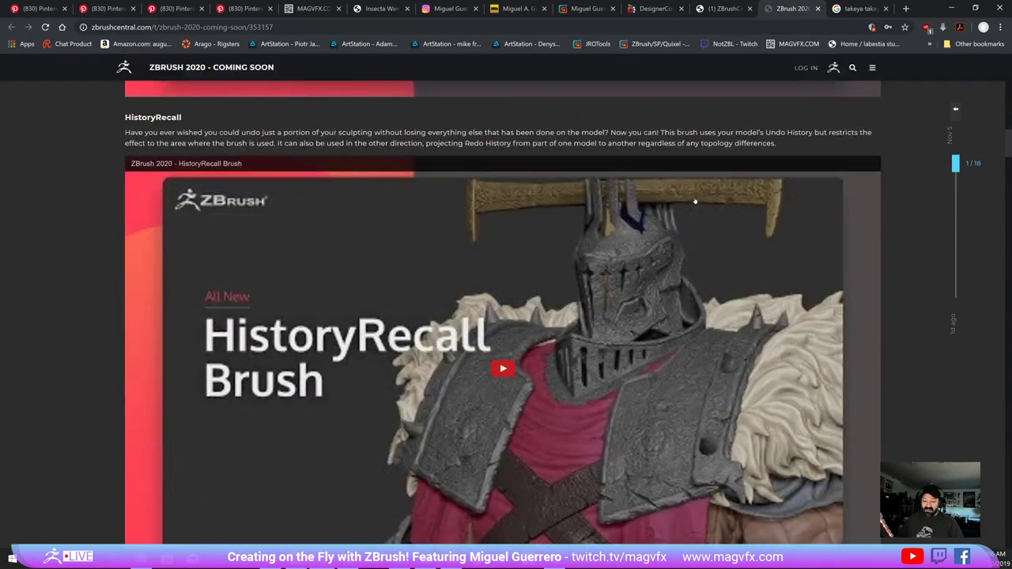
{"action": "scroll", "coordinate": [695, 200], "scroll_direction": "down", "scroll_amount": 6}
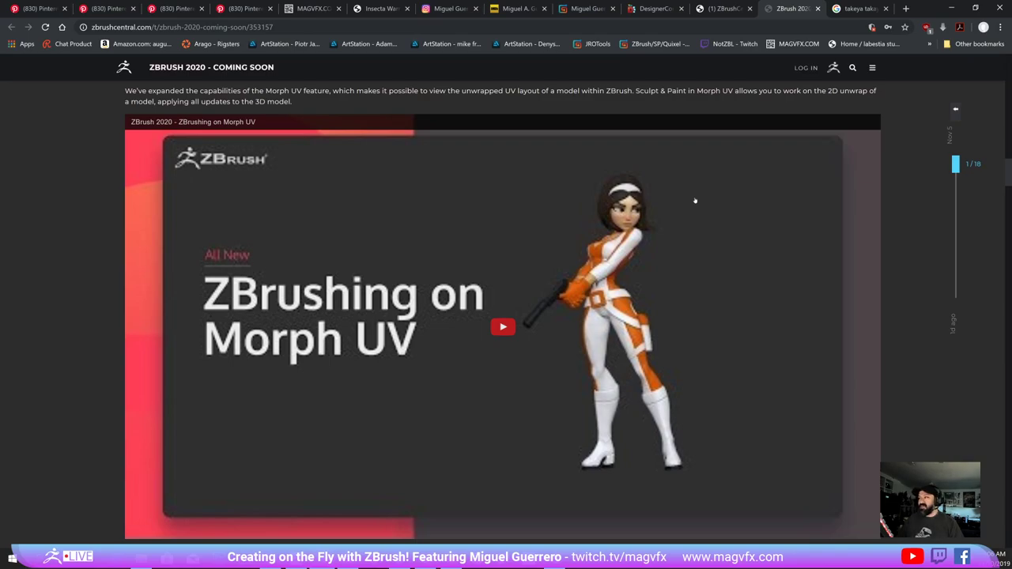
{"action": "scroll", "coordinate": [695, 200], "scroll_direction": "down", "scroll_amount": 6}
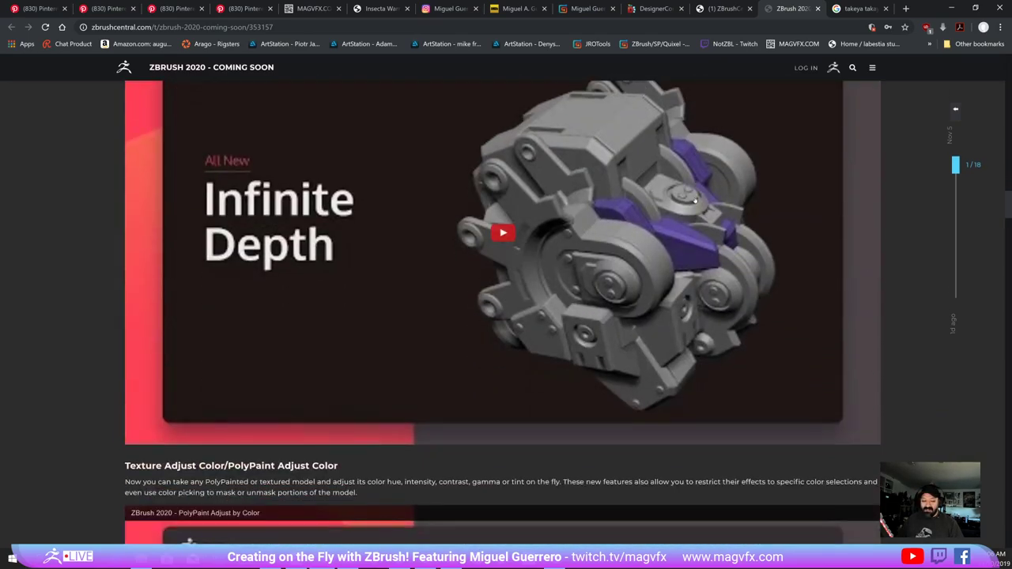
{"action": "scroll", "coordinate": [695, 200], "scroll_direction": "down", "scroll_amount": 4}
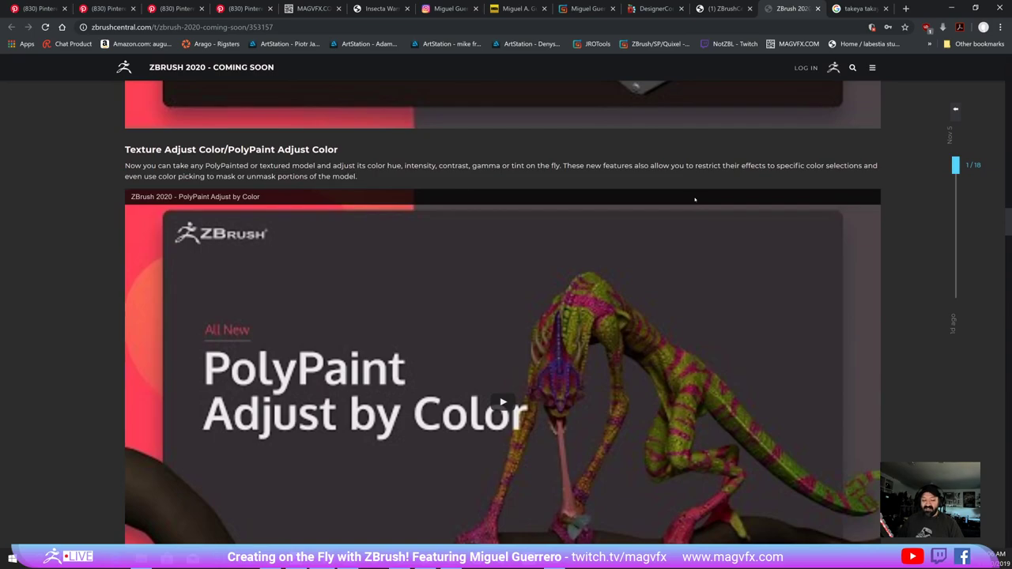
{"action": "scroll", "coordinate": [695, 200], "scroll_direction": "down", "scroll_amount": 3}
{"action": "scroll", "coordinate": [694, 201], "scroll_direction": "up", "scroll_amount": 2}
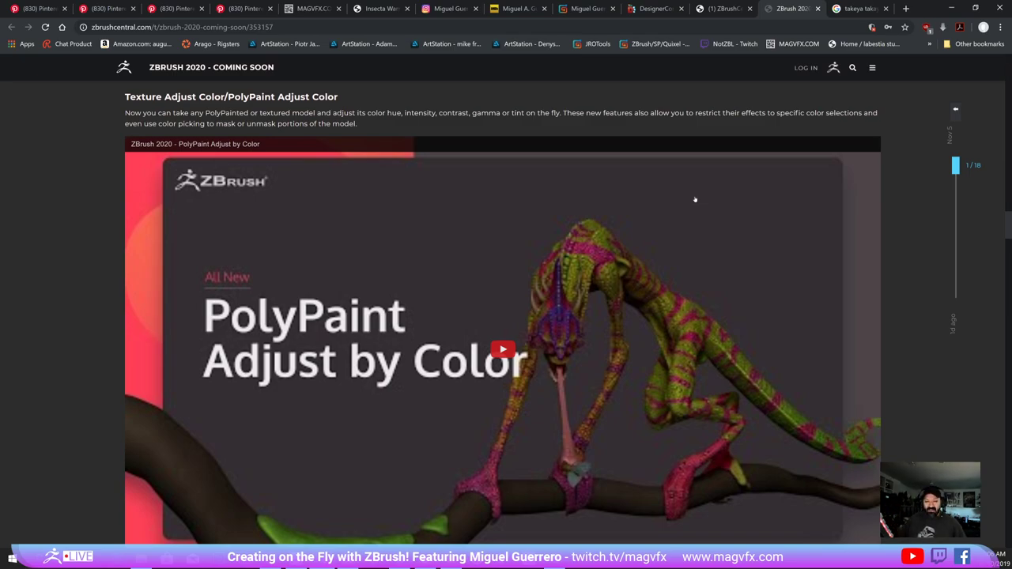
{"action": "scroll", "coordinate": [552, 249], "scroll_direction": "down", "scroll_amount": 1}
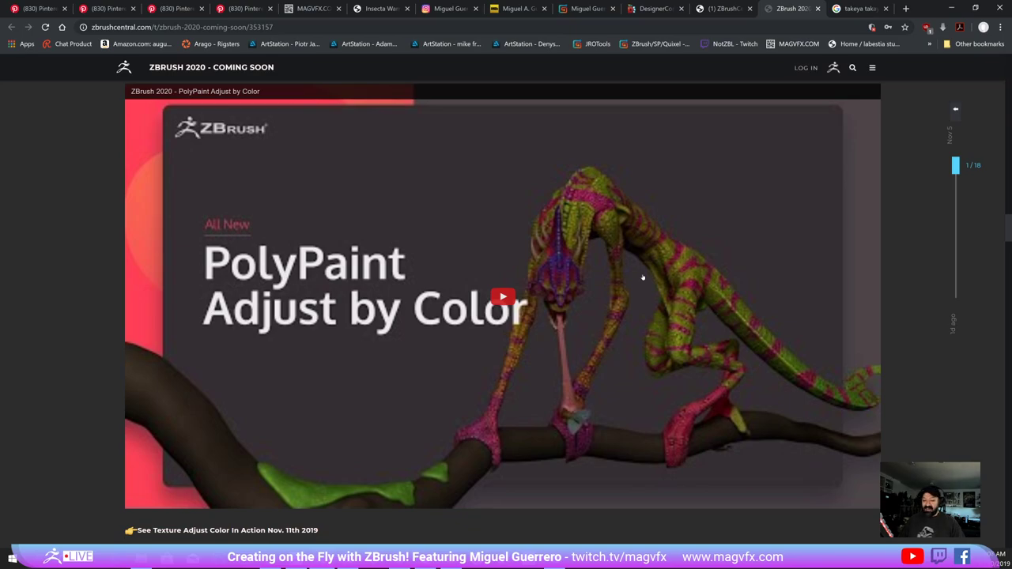
{"action": "scroll", "coordinate": [643, 277], "scroll_direction": "down", "scroll_amount": 7}
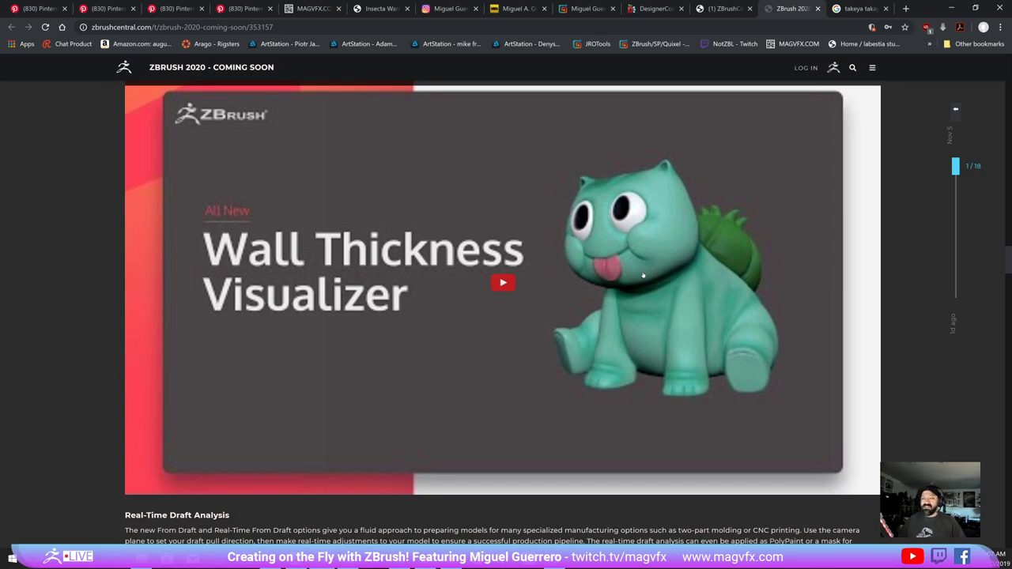
{"action": "scroll", "coordinate": [643, 275], "scroll_direction": "down", "scroll_amount": 7}
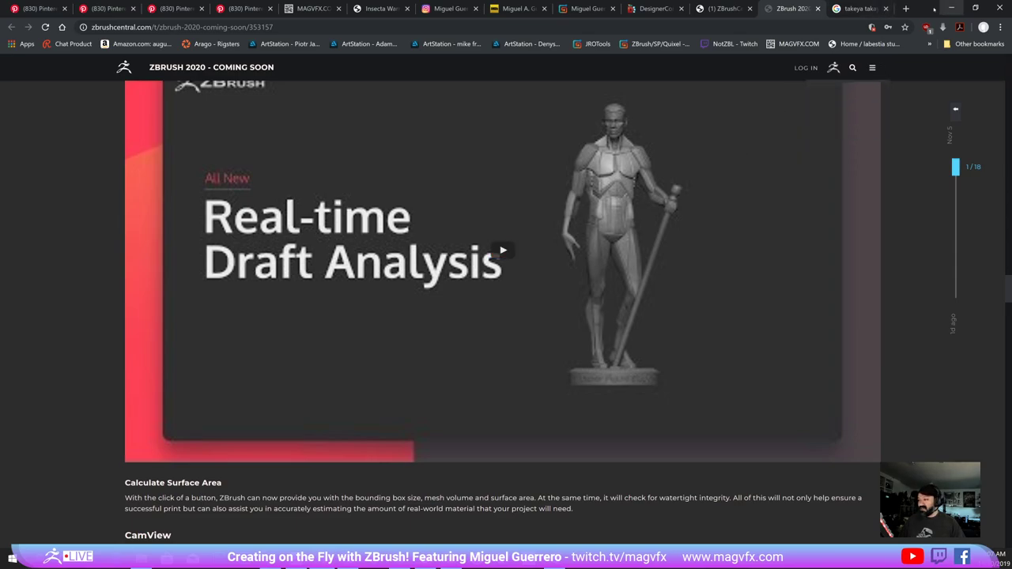
- Switch to ZBrush and make the Cylinder3D primitive the active tool in place of the warrior bust
{"action": "left_click_drag", "start_coordinate": [921, 8], "coordinate": [0, 42]}
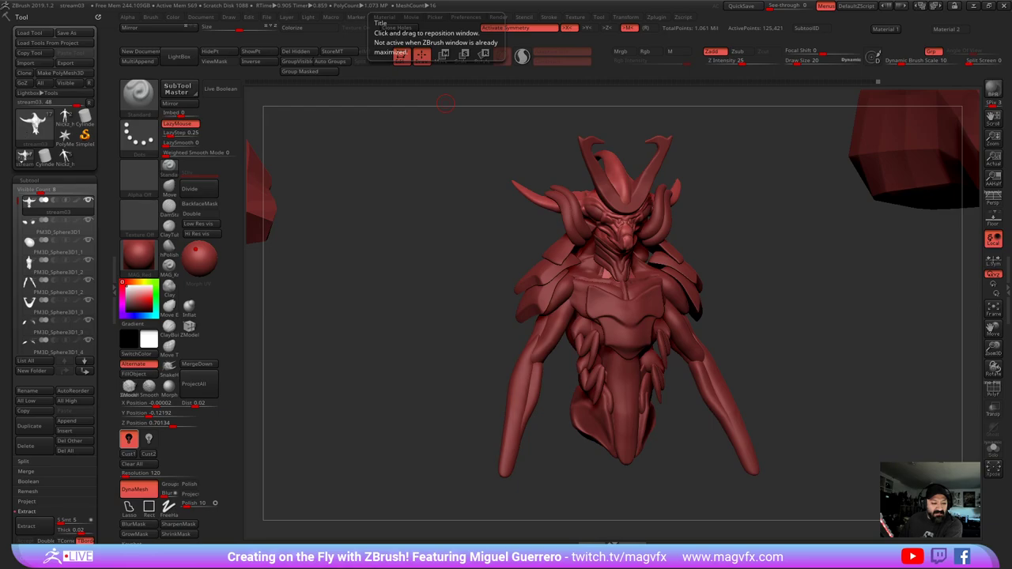
{"action": "left_click", "coordinate": [23, 158]}
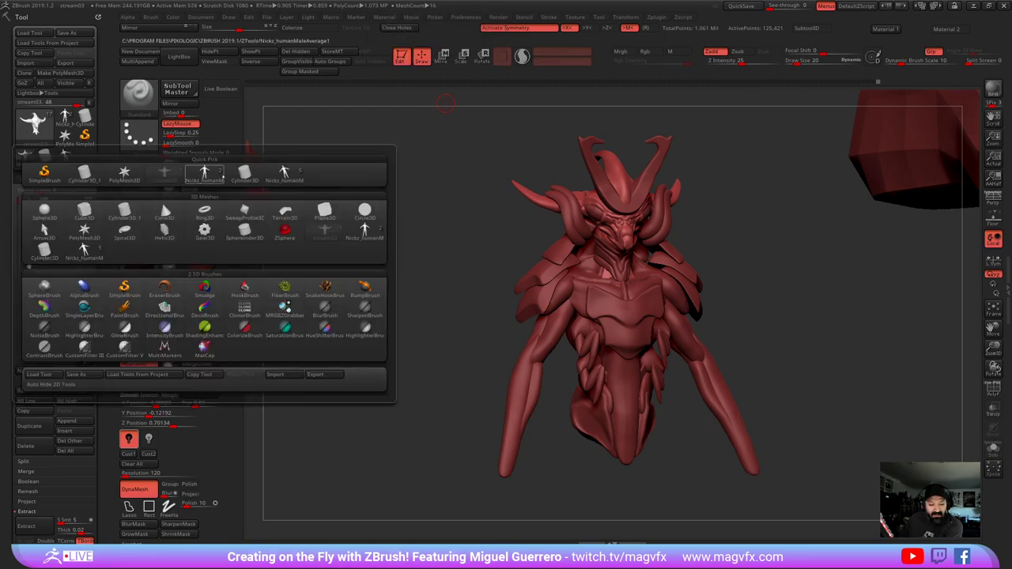
{"action": "left_click", "coordinate": [84, 172]}
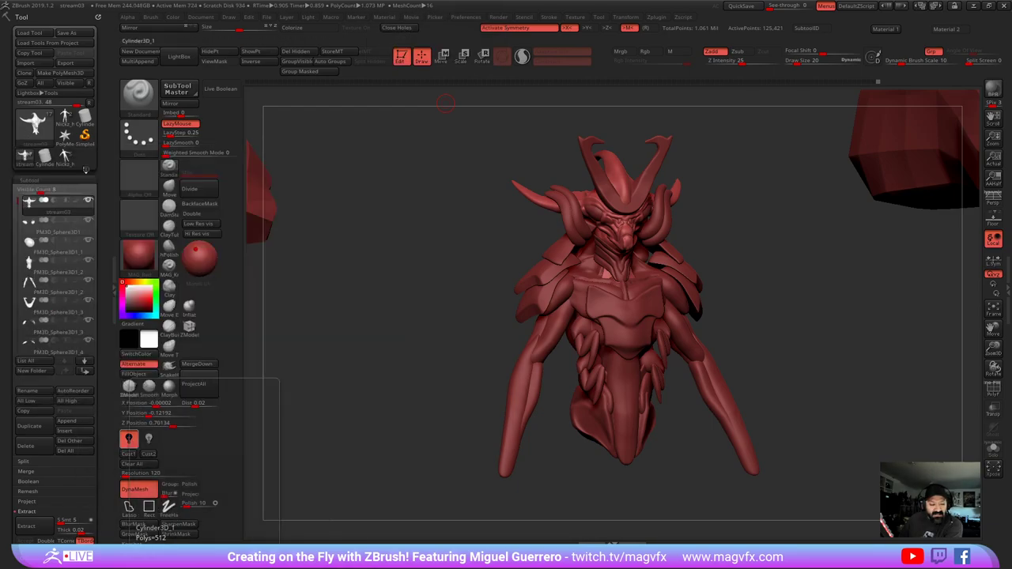
{"action": "left_click", "coordinate": [64, 116]}
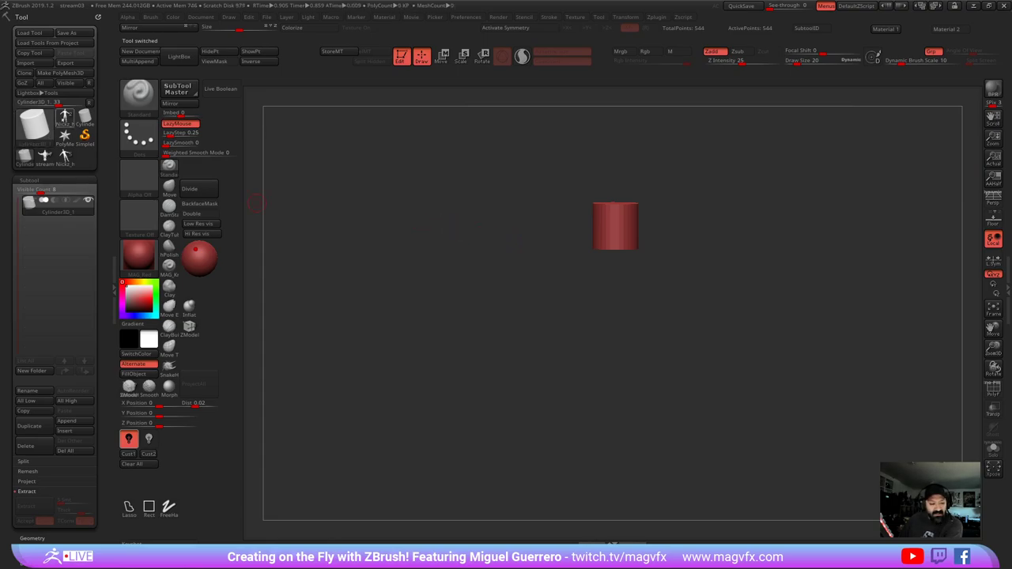
{"action": "left_click", "coordinate": [34, 125]}
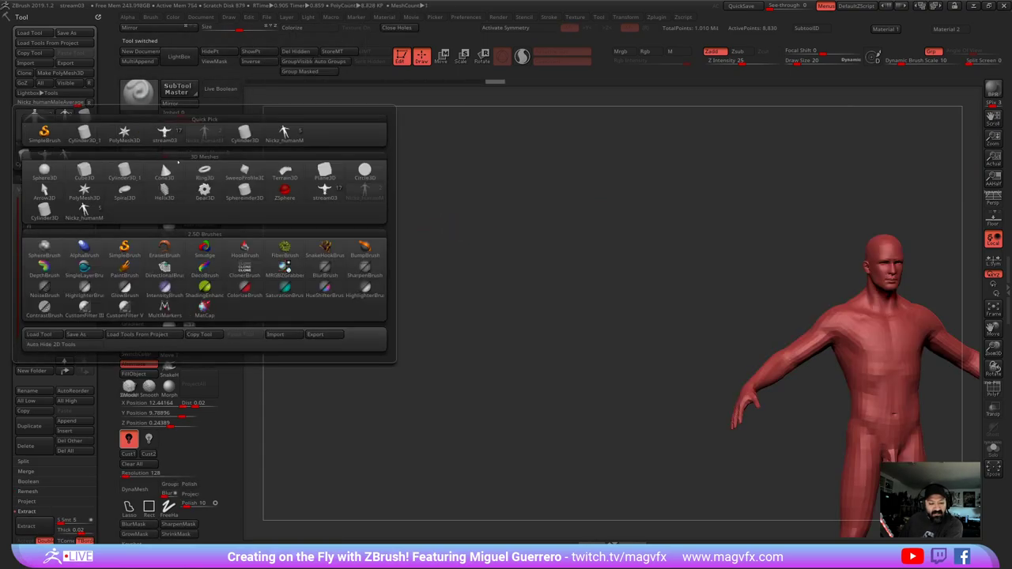
{"action": "left_click", "coordinate": [252, 138]}
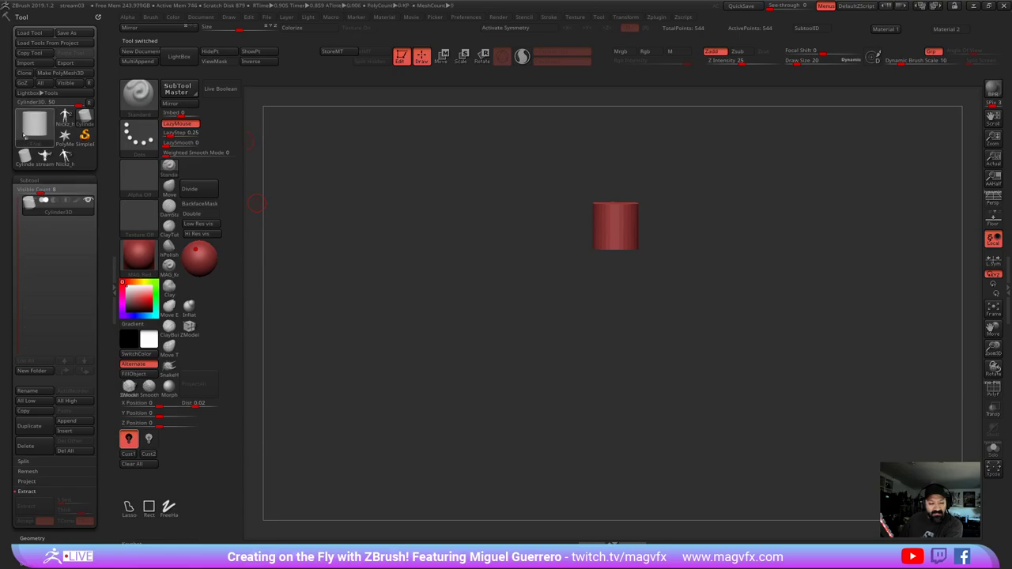
- Load the pumpkinAScan_08Flat sculpt, frame it in the viewport and turn it to show the carved skull face
{"action": "mouse_move", "coordinate": [67, 136]}
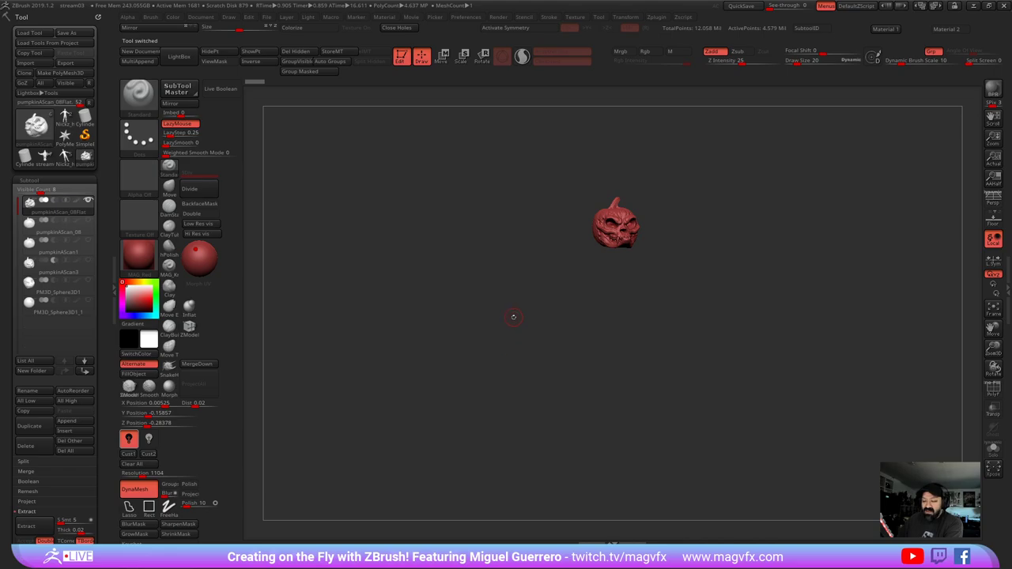
{"action": "key", "text": "f"}
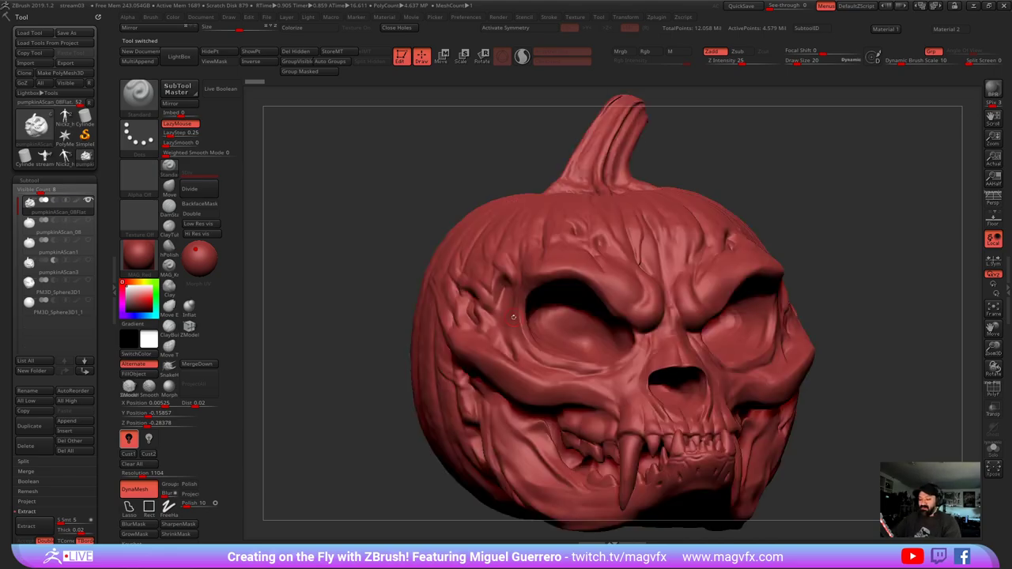
{"action": "mouse_move", "coordinate": [514, 317]}
{"action": "right_mouse_down", "text": "ctrl"}
{"action": "mouse_move", "coordinate": [421, 366]}
{"action": "mouse_move", "coordinate": [443, 352]}
{"action": "mouse_move", "coordinate": [479, 355]}
{"action": "mouse_move", "coordinate": [388, 360]}
{"action": "mouse_move", "coordinate": [393, 371]}
{"action": "right_mouse_up", "text": "ctrl"}
{"action": "right_click_drag", "start_coordinate": [393, 371], "coordinate": [346, 366]}
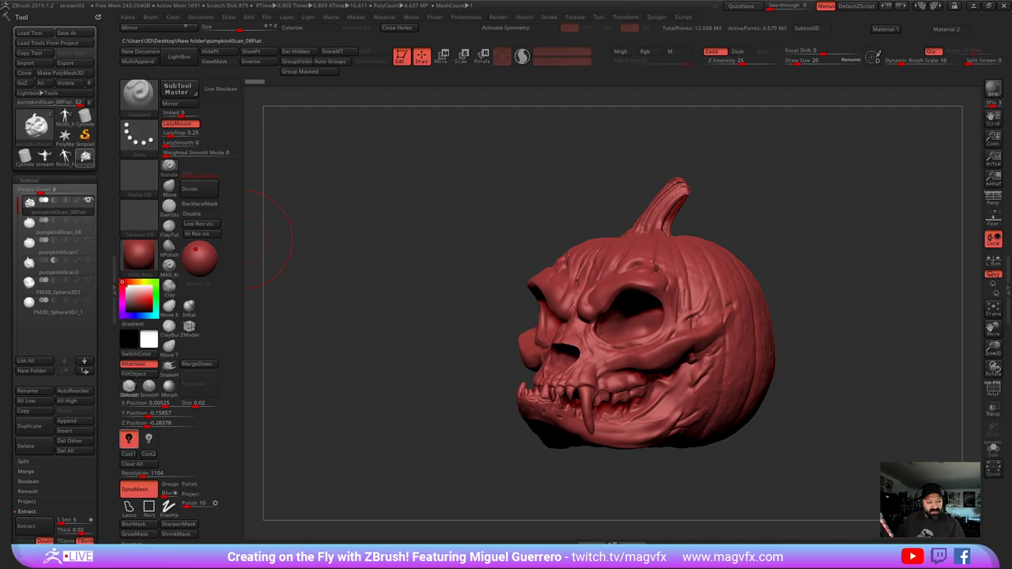
- Load the more detailed pumpkin tool and hide its pumpkinAScan_13Flat subtool, leaving pumpkinAScan_11Flat2 on display
{"action": "left_click", "coordinate": [65, 134]}
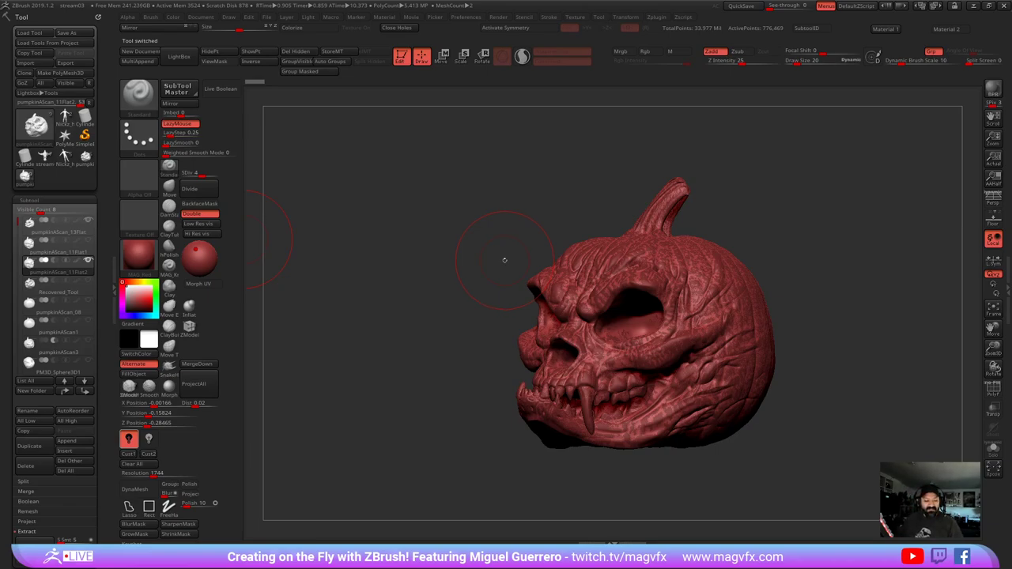
{"action": "left_click", "coordinate": [89, 221]}
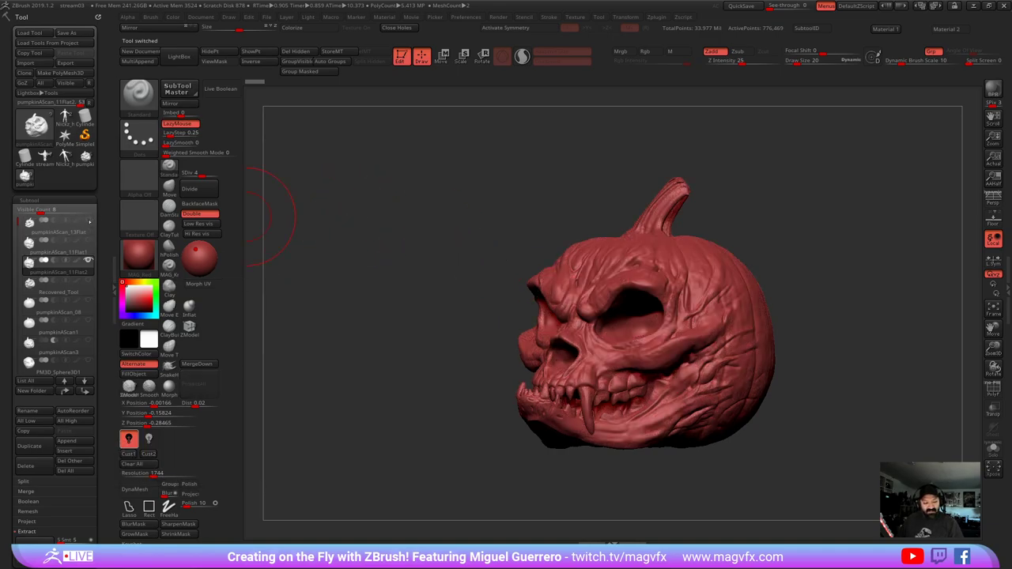
{"action": "left_click_drag", "start_coordinate": [423, 232], "coordinate": [451, 221]}
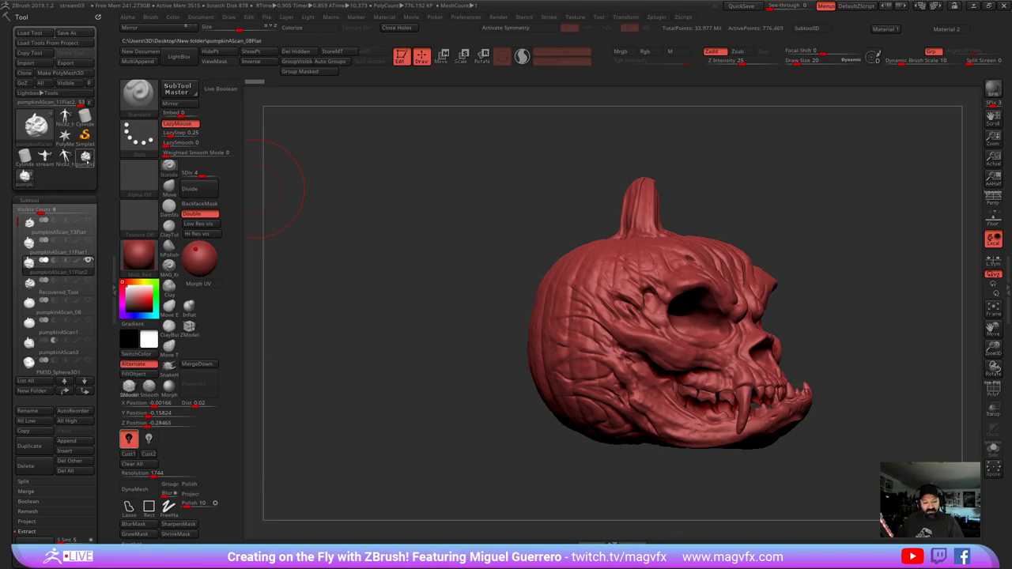
- Compare the pumpkinAScan_08Flat and pumpkinAScan_11Flat2 sculpts by alternating between them and viewing the detailed one from both sides
{"action": "left_click", "coordinate": [86, 158]}
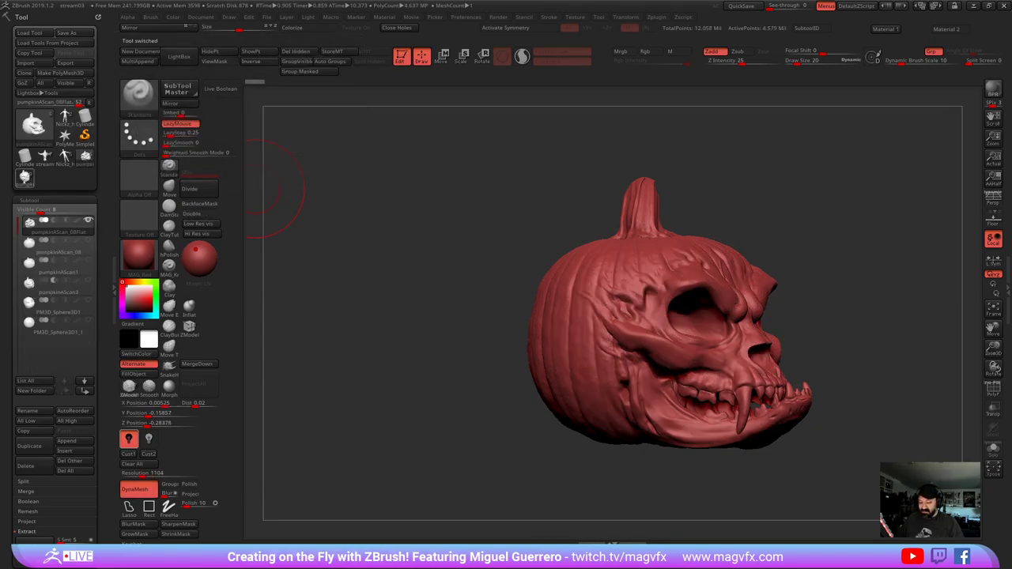
{"action": "left_click", "coordinate": [24, 179]}
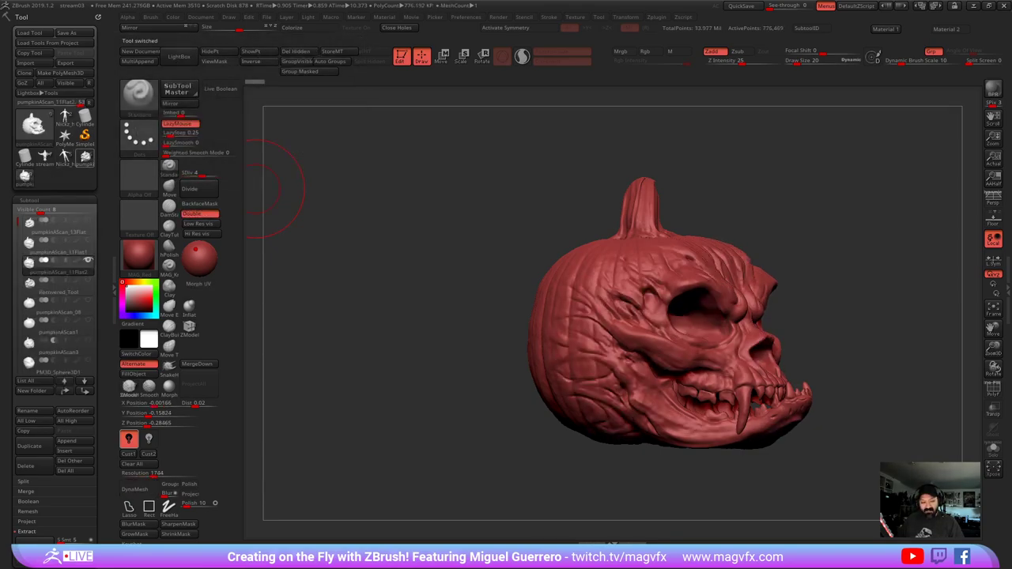
{"action": "left_click", "coordinate": [86, 158]}
{"action": "left_click", "coordinate": [24, 179]}
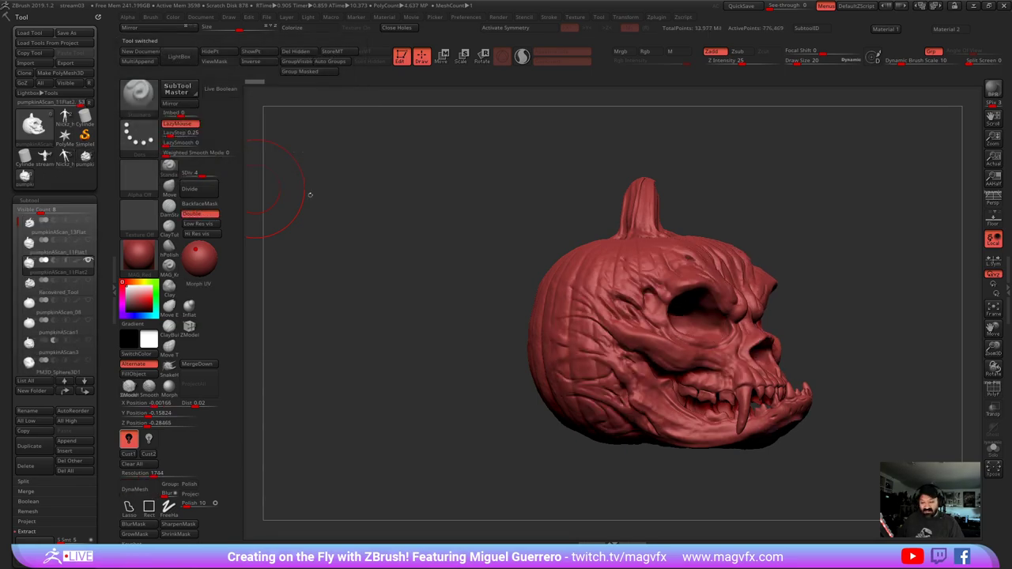
{"action": "mouse_move", "coordinate": [554, 170]}
{"action": "left_mouse_down"}
{"action": "mouse_move", "coordinate": [391, 190]}
{"action": "mouse_move", "coordinate": [418, 210]}
{"action": "mouse_move", "coordinate": [435, 187]}
{"action": "left_mouse_up"}
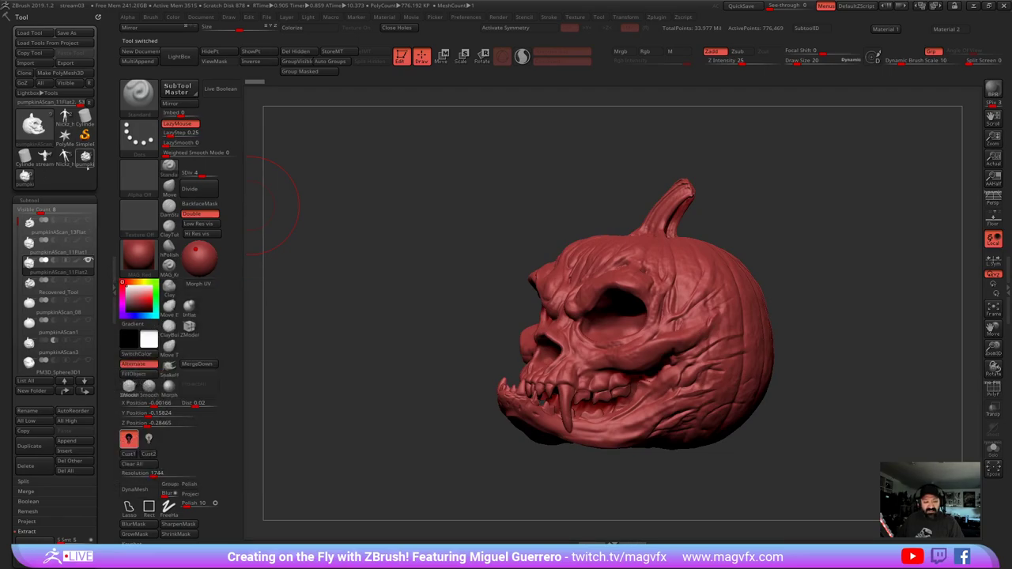
- Turn pumpkinAScan_08Flat to face the other way and compare it with pumpkinAScan_11Flat2 from that same side
{"action": "left_click", "coordinate": [85, 156]}
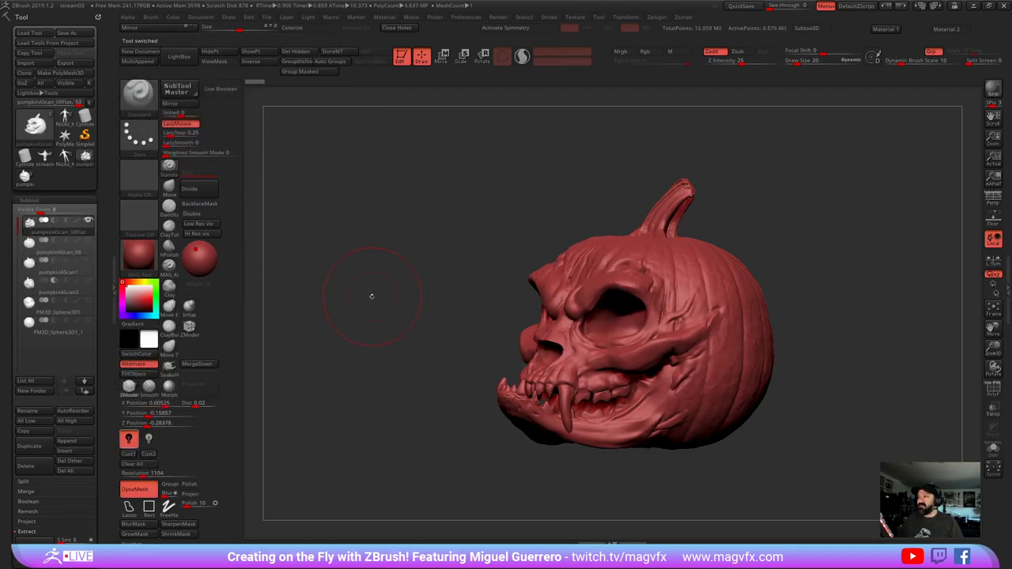
{"action": "left_click_drag", "start_coordinate": [374, 297], "coordinate": [492, 299]}
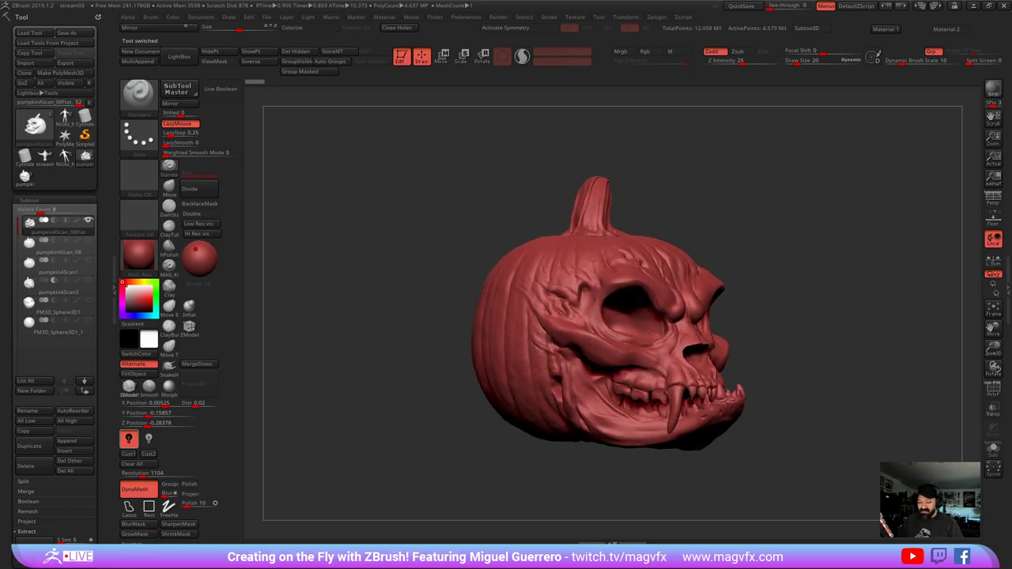
{"action": "mouse_move", "coordinate": [26, 186]}
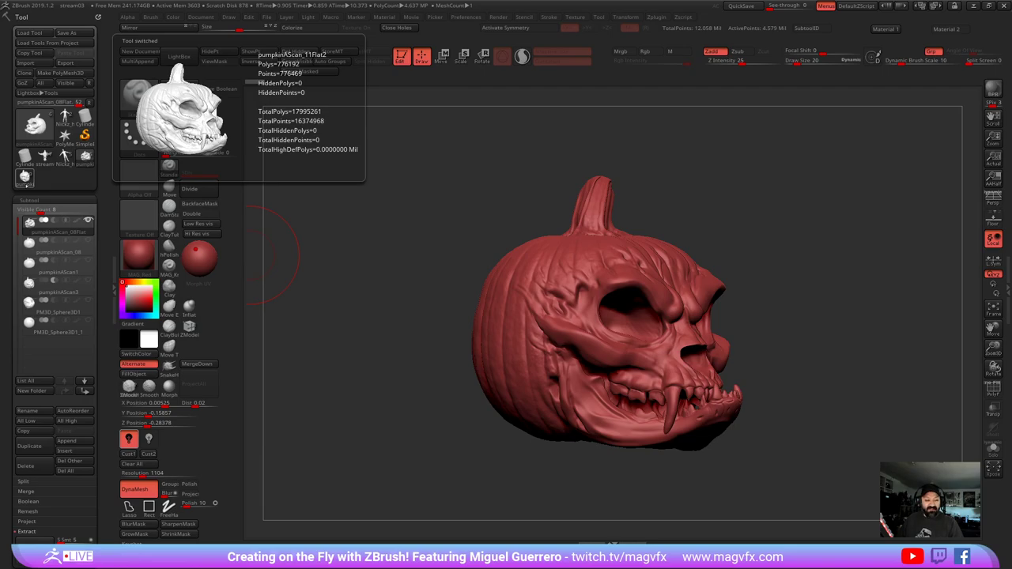
{"action": "left_click", "coordinate": [26, 185]}
{"action": "left_click_drag", "start_coordinate": [417, 219], "coordinate": [454, 220]}
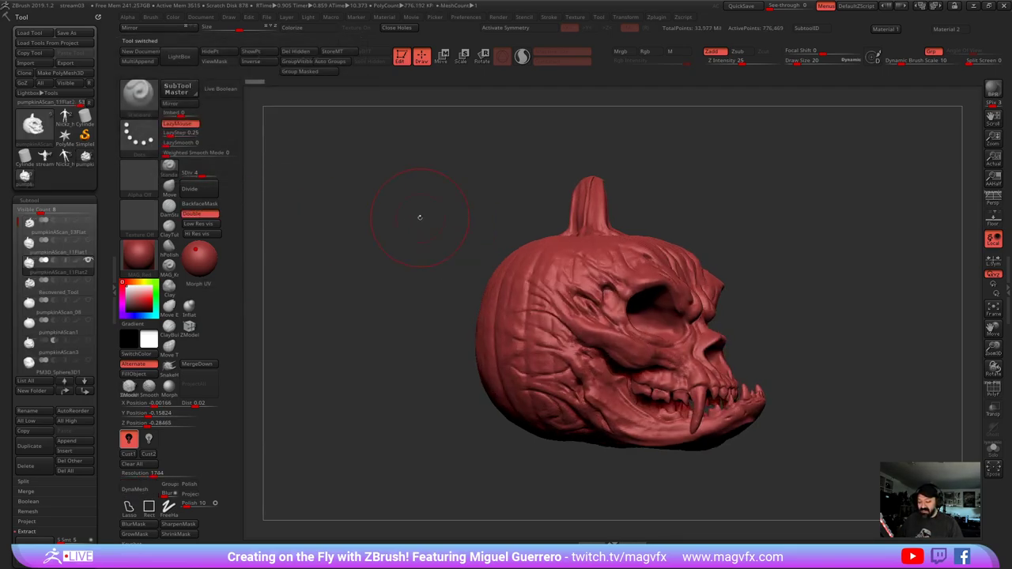
{"action": "left_click_drag", "start_coordinate": [420, 218], "coordinate": [402, 215]}
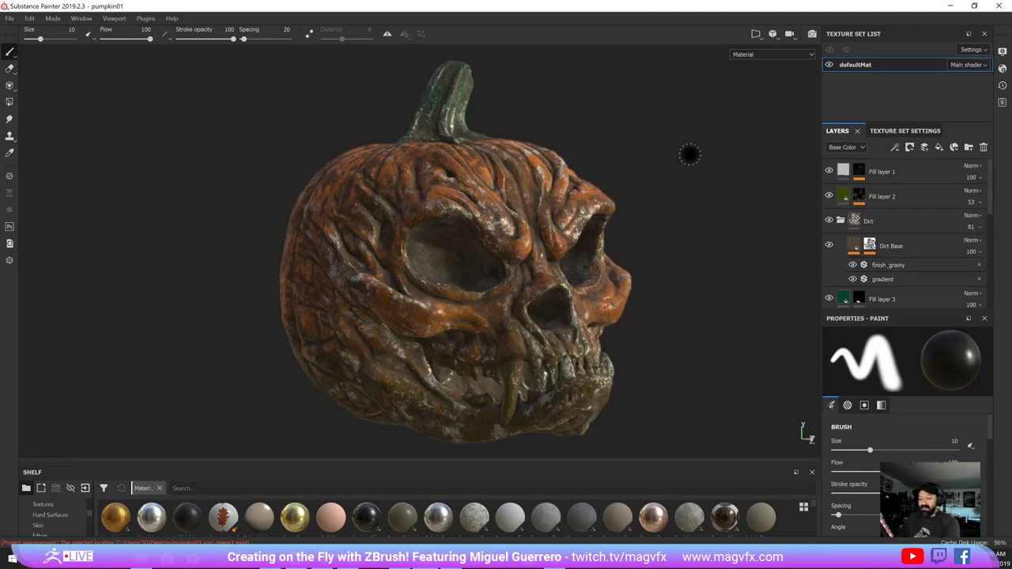
- Switch to Substance Painter, examine the textured pumpkin01 from several sides, and close the application
{"action": "middle_click_drag", "start_coordinate": [685, 163], "coordinate": [681, 154], "text": "alt"}
{"action": "left_click_drag", "start_coordinate": [680, 155], "coordinate": [455, 207], "text": "alt"}
{"action": "middle_click_drag", "start_coordinate": [569, 195], "coordinate": [493, 203], "text": "alt"}
{"action": "left_click_drag", "start_coordinate": [493, 203], "coordinate": [524, 207], "text": "alt"}
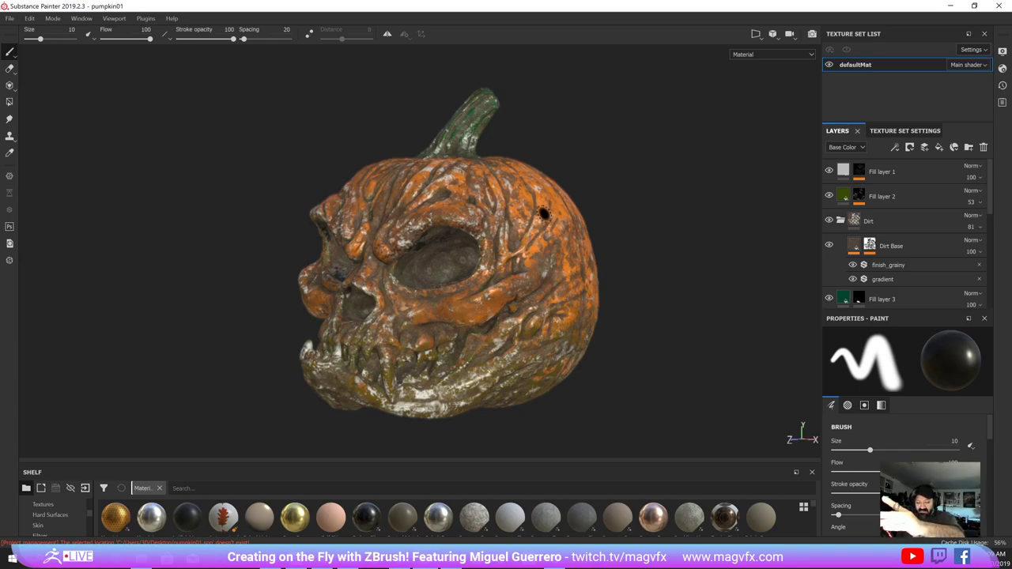
{"action": "mouse_move", "coordinate": [540, 226]}
{"action": "left_mouse_down", "text": "alt"}
{"action": "mouse_move", "coordinate": [644, 224]}
{"action": "mouse_move", "coordinate": [574, 235]}
{"action": "mouse_move", "coordinate": [334, 219]}
{"action": "mouse_move", "coordinate": [484, 225]}
{"action": "mouse_move", "coordinate": [443, 237]}
{"action": "mouse_move", "coordinate": [458, 246]}
{"action": "mouse_move", "coordinate": [208, 231]}
{"action": "mouse_move", "coordinate": [56, 237]}
{"action": "left_mouse_up", "text": "alt"}
{"action": "left_click_drag", "start_coordinate": [443, 282], "coordinate": [245, 285], "text": "alt"}
{"action": "mouse_move", "coordinate": [544, 284]}
{"action": "left_mouse_down", "text": "alt"}
{"action": "mouse_move", "coordinate": [416, 283]}
{"action": "mouse_move", "coordinate": [525, 277]}
{"action": "left_mouse_up", "text": "alt"}
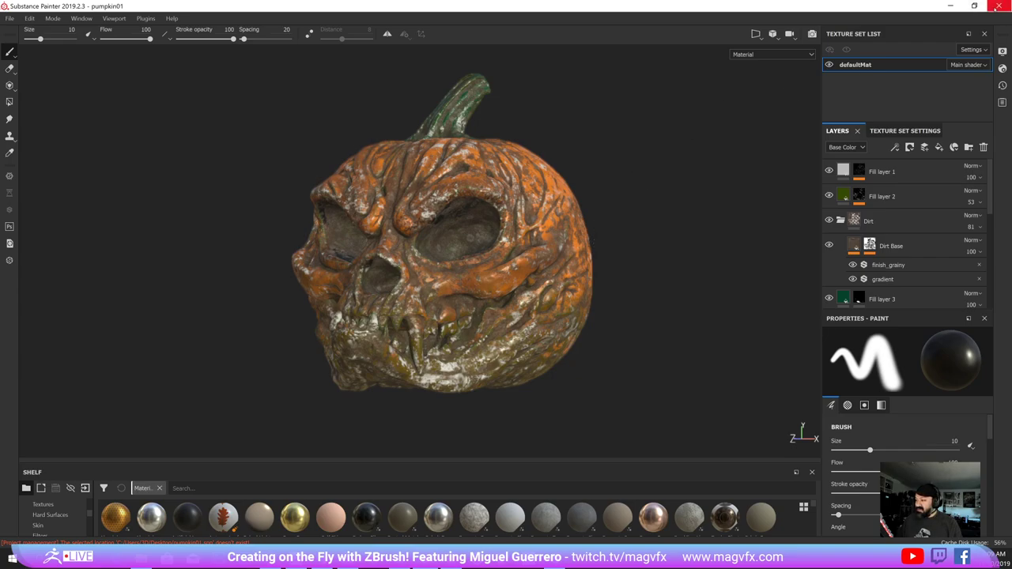
{"action": "left_click", "coordinate": [998, 5]}
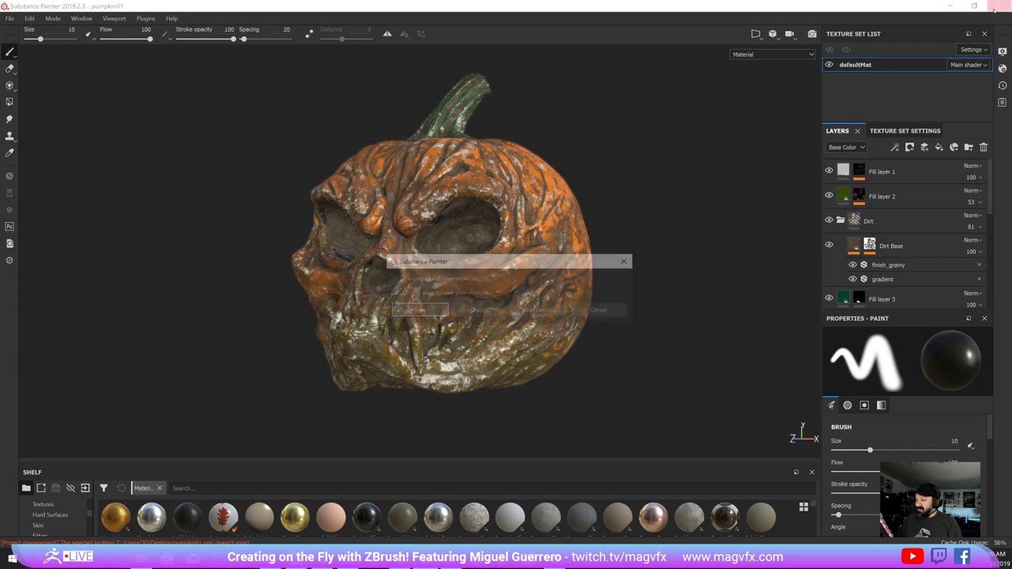
{"action": "left_click", "coordinate": [485, 313]}
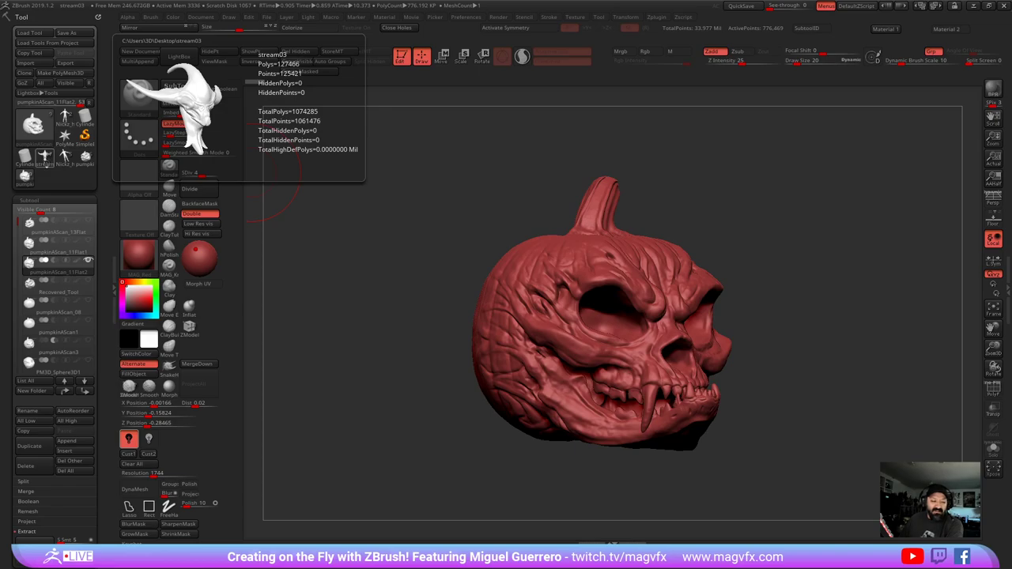
- Load the stream03 tool, frame it in front view and select the human male figure's subtool
{"action": "left_click", "coordinate": [45, 158]}
{"action": "key", "text": "f"}
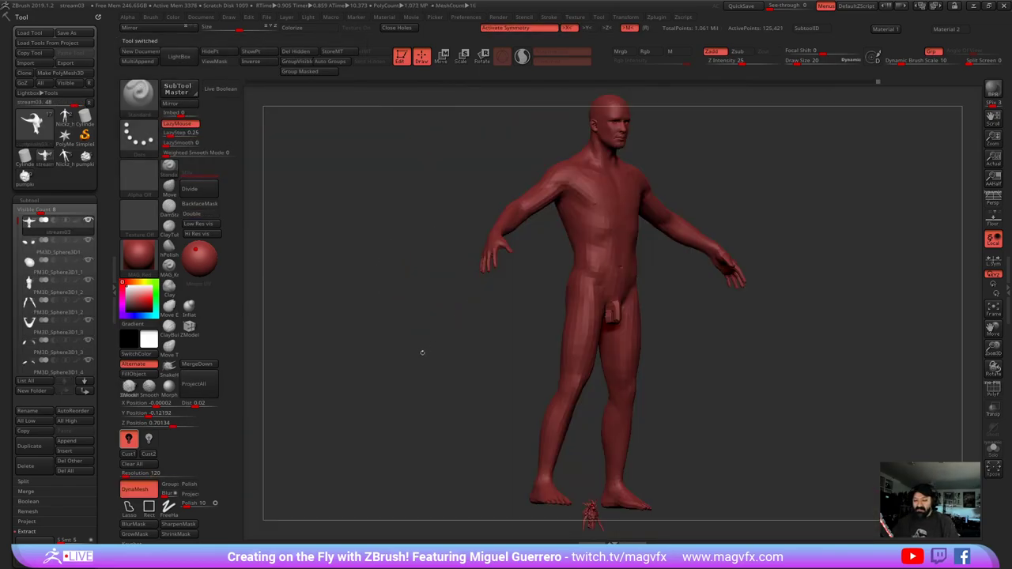
{"action": "left_click_drag", "start_coordinate": [422, 351], "coordinate": [405, 338], "text": "shift"}
{"action": "left_click", "coordinate": [570, 273], "text": "alt"}
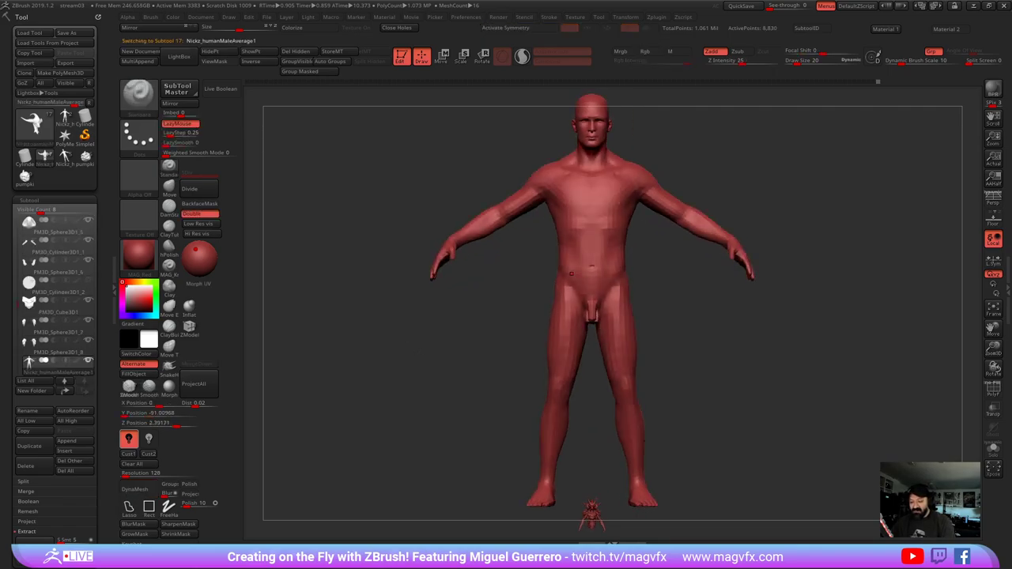
{"action": "left_click_drag", "start_coordinate": [396, 377], "coordinate": [376, 328], "text": "alt"}
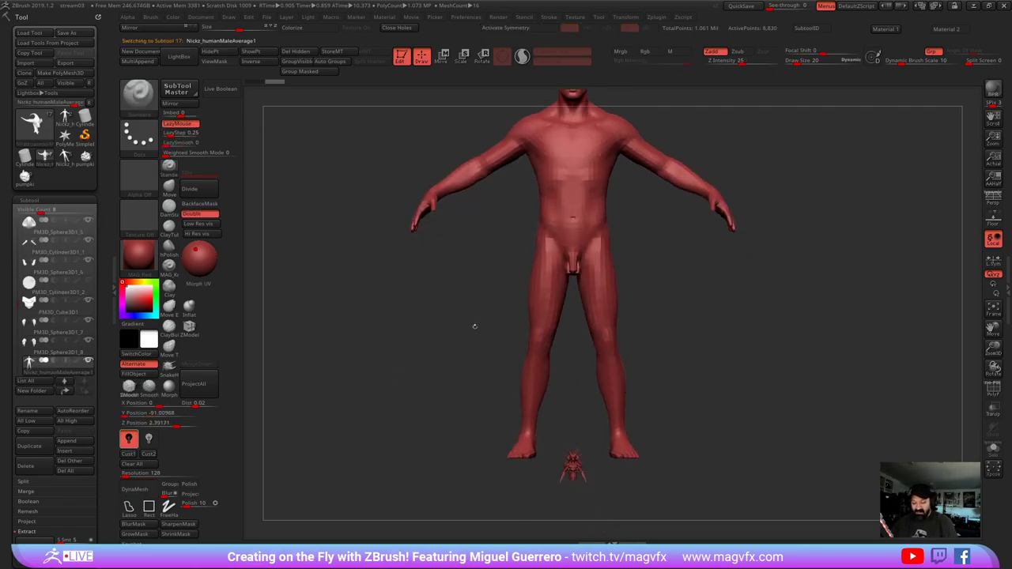
- Scale the human male figure down uniformly towards the creature's size and move it down onto the creature bust
{"action": "left_click", "coordinate": [442, 58]}
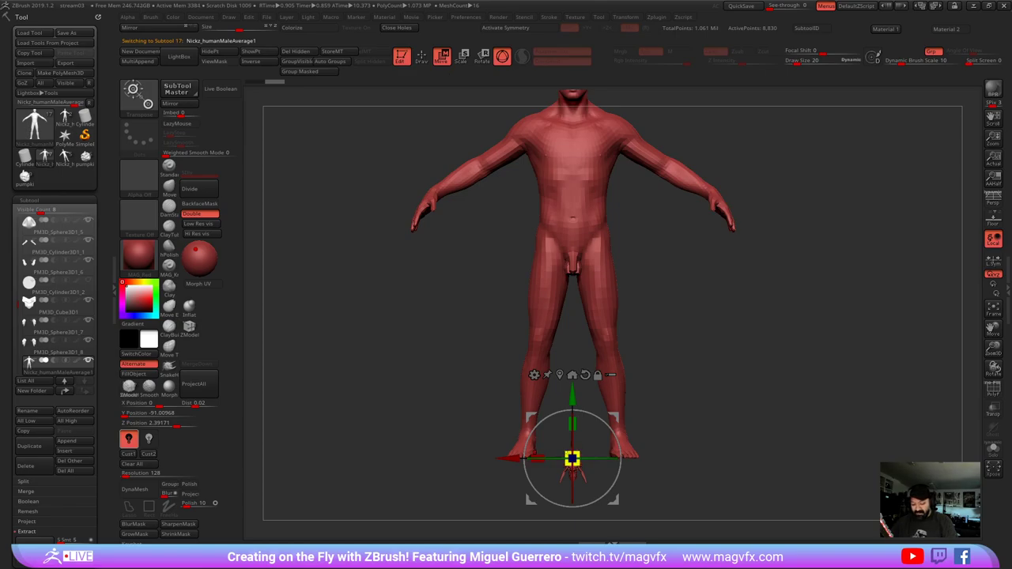
{"action": "left_click_drag", "start_coordinate": [572, 458], "coordinate": [548, 460]}
{"action": "mouse_move", "coordinate": [575, 538]}
{"action": "right_mouse_down", "text": "alt"}
{"action": "mouse_move", "coordinate": [552, 361]}
{"action": "mouse_move", "coordinate": [576, 406]}
{"action": "right_mouse_up", "text": "alt"}
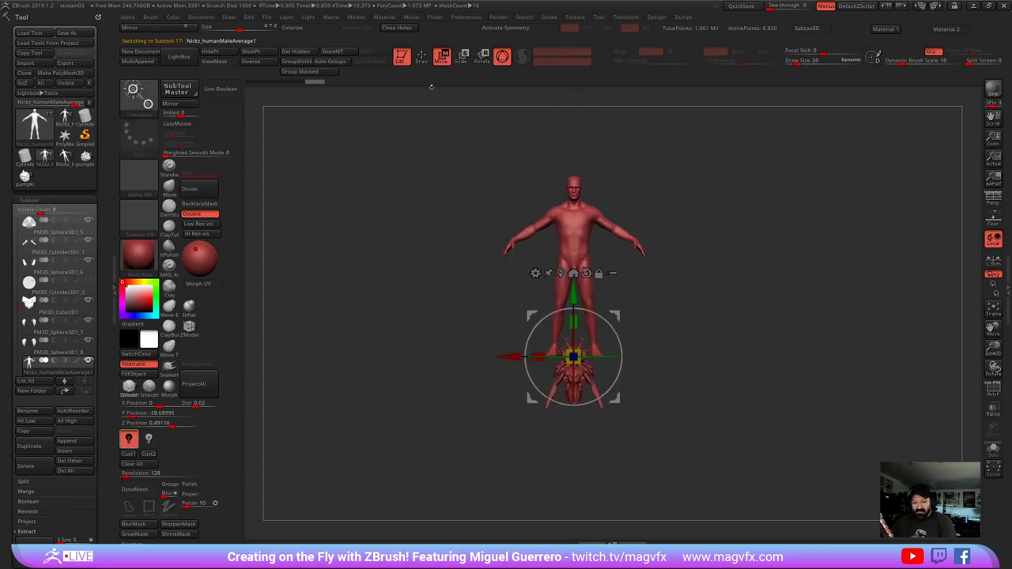
{"action": "left_click_drag", "start_coordinate": [573, 357], "coordinate": [548, 358]}
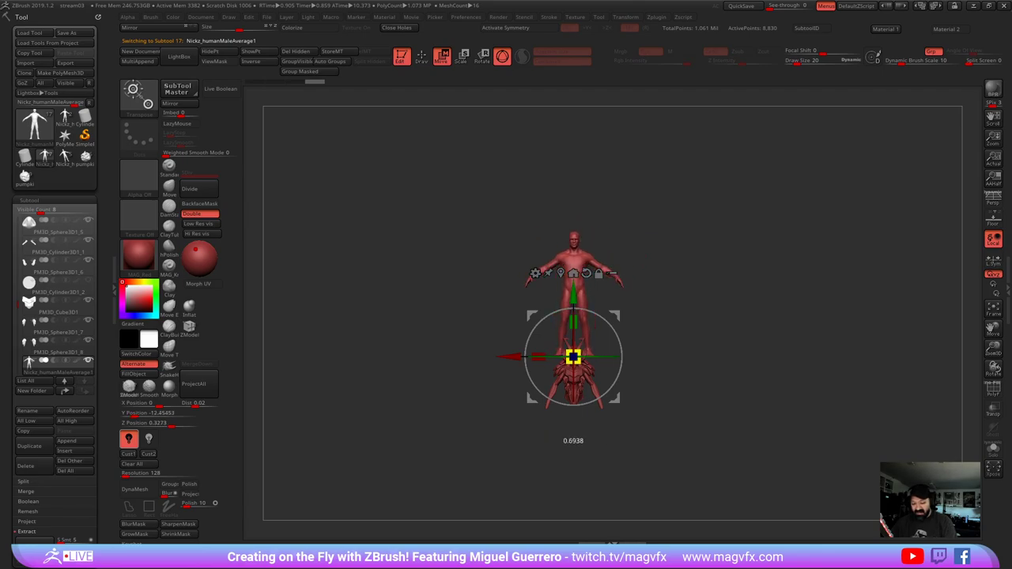
{"action": "right_click_drag", "start_coordinate": [512, 325], "coordinate": [484, 247], "text": "alt"}
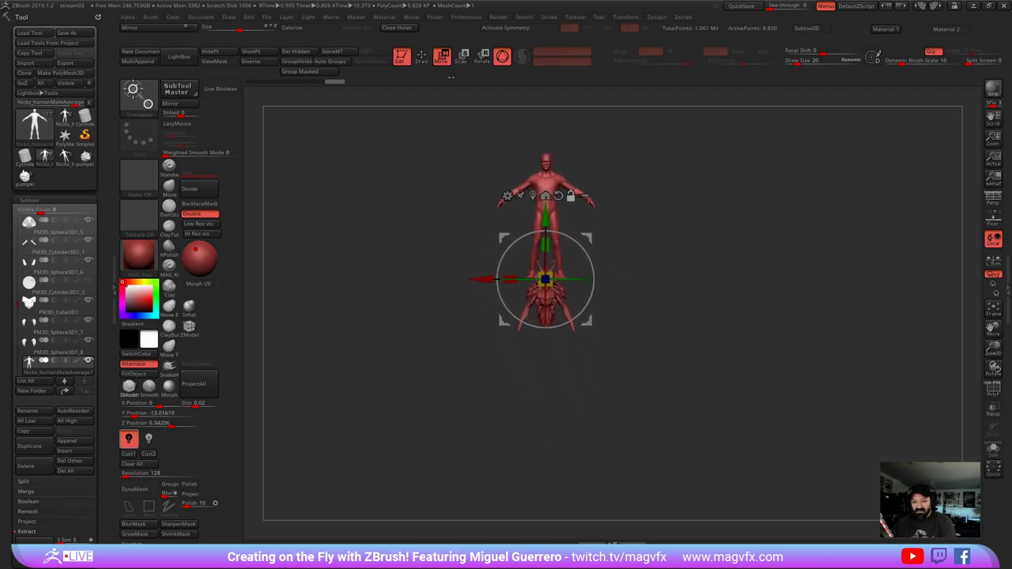
{"action": "left_click_drag", "start_coordinate": [542, 294], "coordinate": [543, 413]}
{"action": "right_click_drag", "start_coordinate": [546, 325], "coordinate": [556, 418], "text": "alt"}
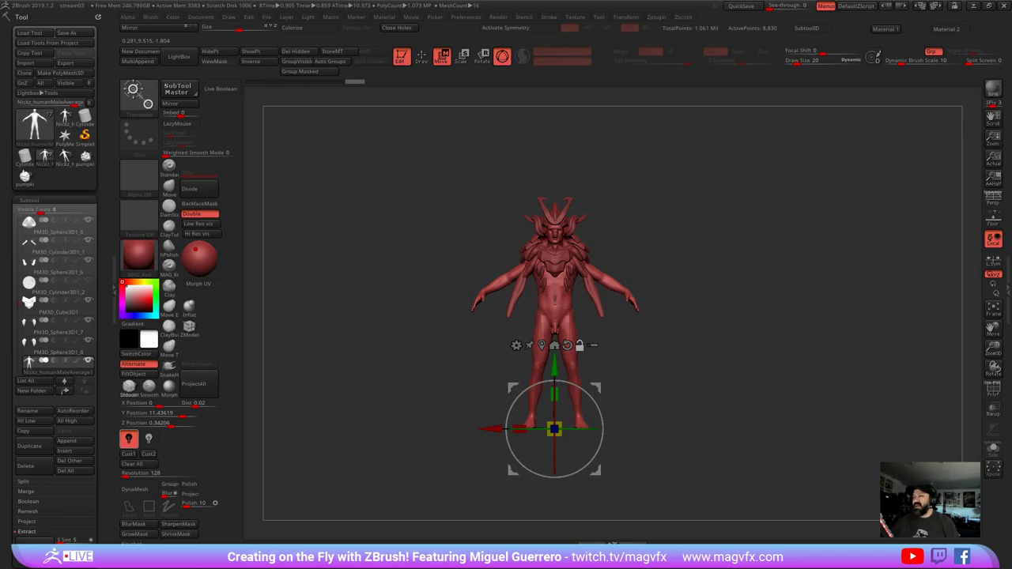
- Scale the human figure down slightly more, align its height with the creature and move it sideways to stand beside the bust
{"action": "left_click", "coordinate": [579, 345]}
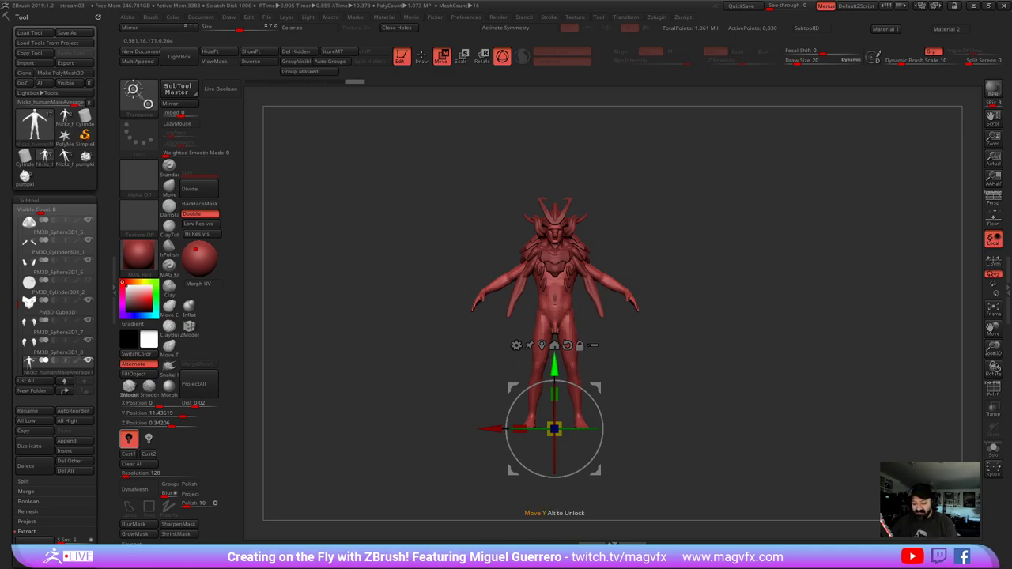
{"action": "left_click_drag", "start_coordinate": [554, 367], "coordinate": [554, 371]}
{"action": "left_click_drag", "start_coordinate": [554, 432], "coordinate": [548, 439]}
{"action": "mouse_move", "coordinate": [491, 433]}
{"action": "left_mouse_down"}
{"action": "mouse_move", "coordinate": [592, 433]}
{"action": "mouse_move", "coordinate": [492, 433]}
{"action": "left_mouse_up"}
{"action": "left_click_drag", "start_coordinate": [555, 432], "coordinate": [551, 434]}
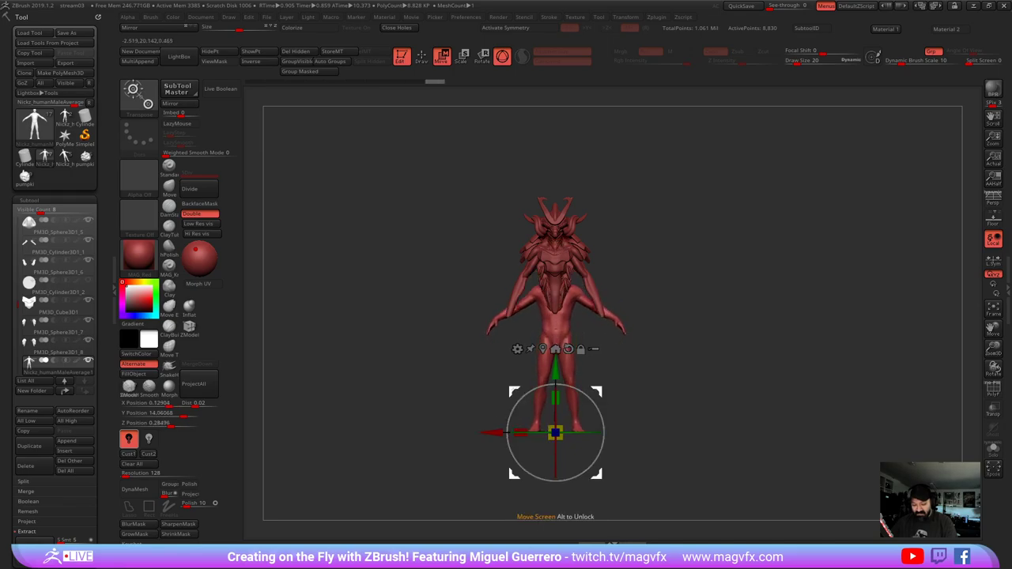
{"action": "left_click_drag", "start_coordinate": [554, 369], "coordinate": [555, 344]}
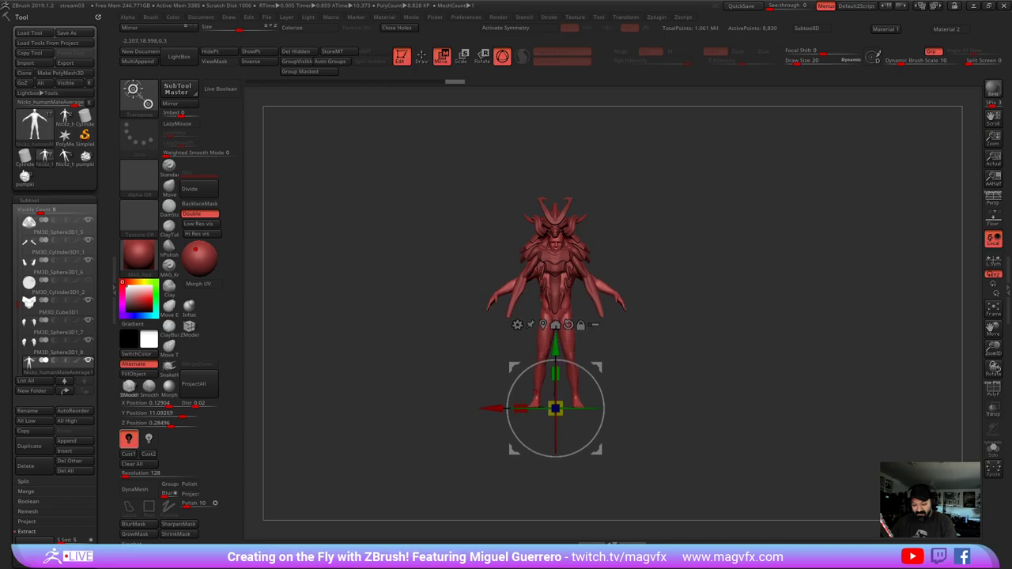
{"action": "left_click_drag", "start_coordinate": [491, 408], "coordinate": [606, 409]}
{"action": "right_click_drag", "start_coordinate": [606, 409], "coordinate": [623, 501], "text": "alt"}
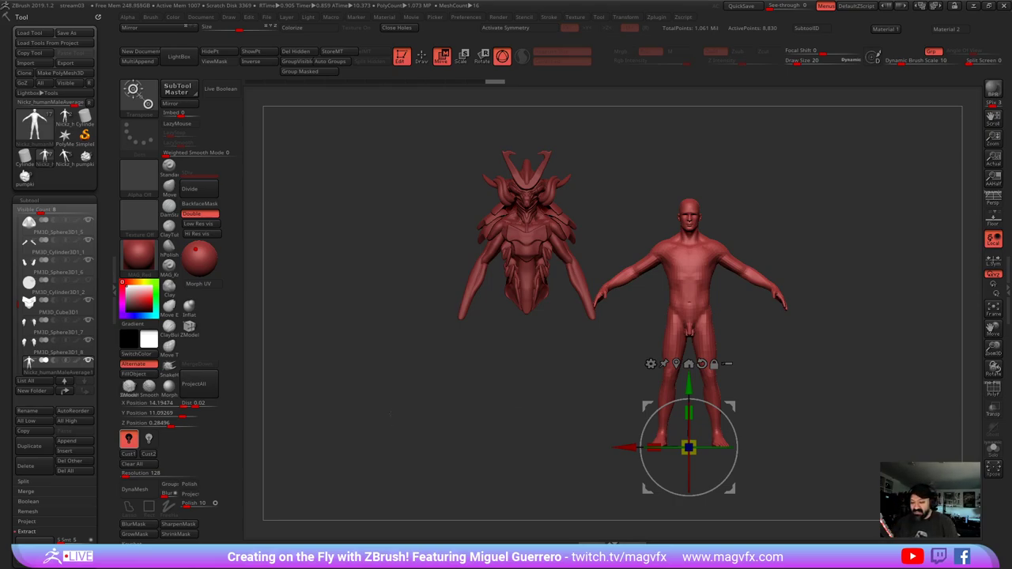
- Return to Draw mode and view the creature bust and human figure side by side, enlarged and from a slight angle
{"action": "left_click", "coordinate": [422, 58]}
{"action": "left_click_drag", "start_coordinate": [391, 384], "coordinate": [514, 387]}
{"action": "left_click_drag", "start_coordinate": [432, 392], "coordinate": [432, 368], "text": "shift"}
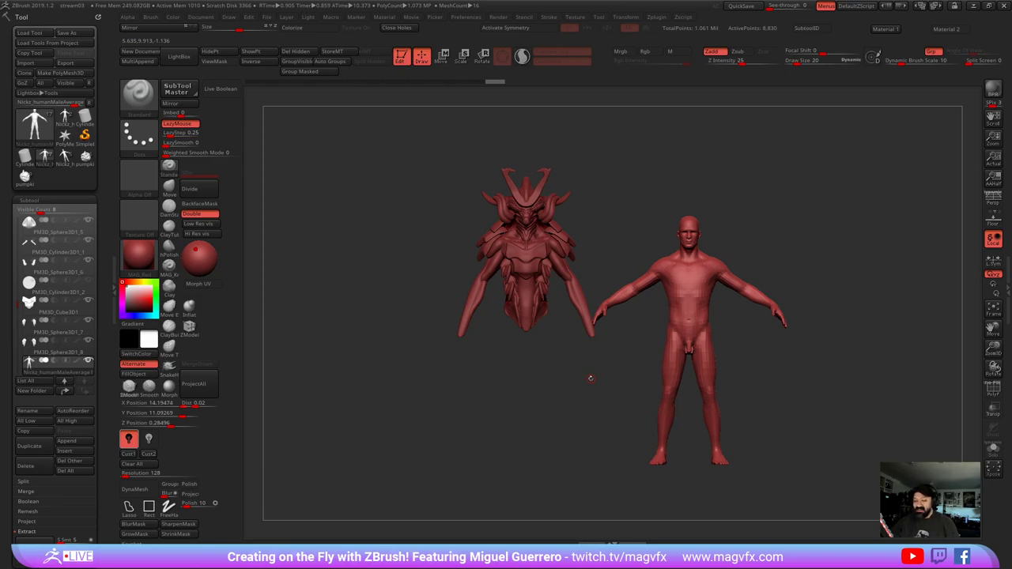
{"action": "right_click_drag", "start_coordinate": [418, 349], "coordinate": [420, 361], "text": "ctrl"}
{"action": "right_click_drag", "start_coordinate": [338, 341], "coordinate": [391, 422], "text": "alt"}
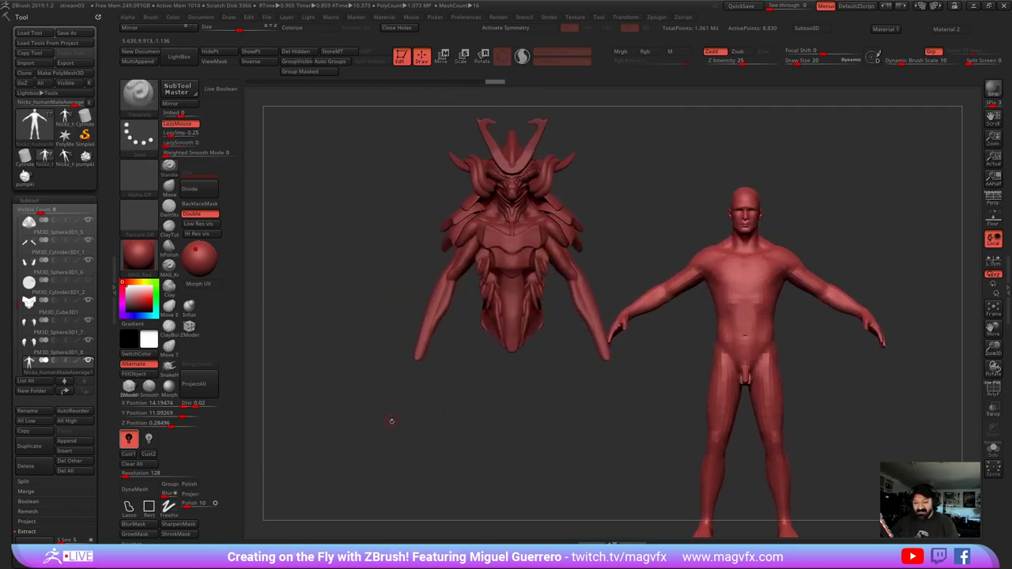
{"action": "left_click_drag", "start_coordinate": [391, 421], "coordinate": [402, 393]}
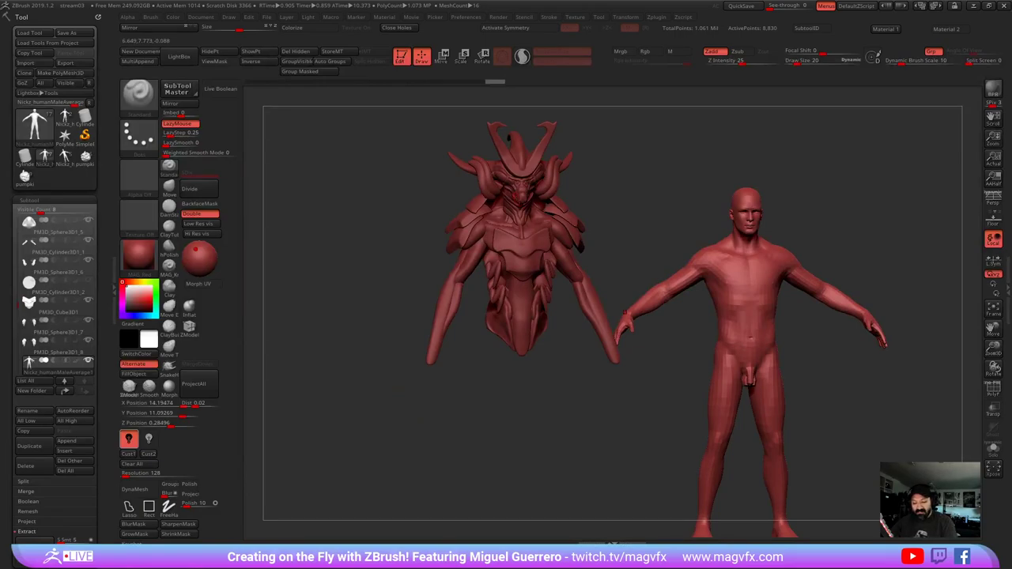
- Select the creature's head subtool, isolate it with Solo and rewind its undo history to the starting sphere
{"action": "left_click", "coordinate": [448, 310], "text": "alt"}
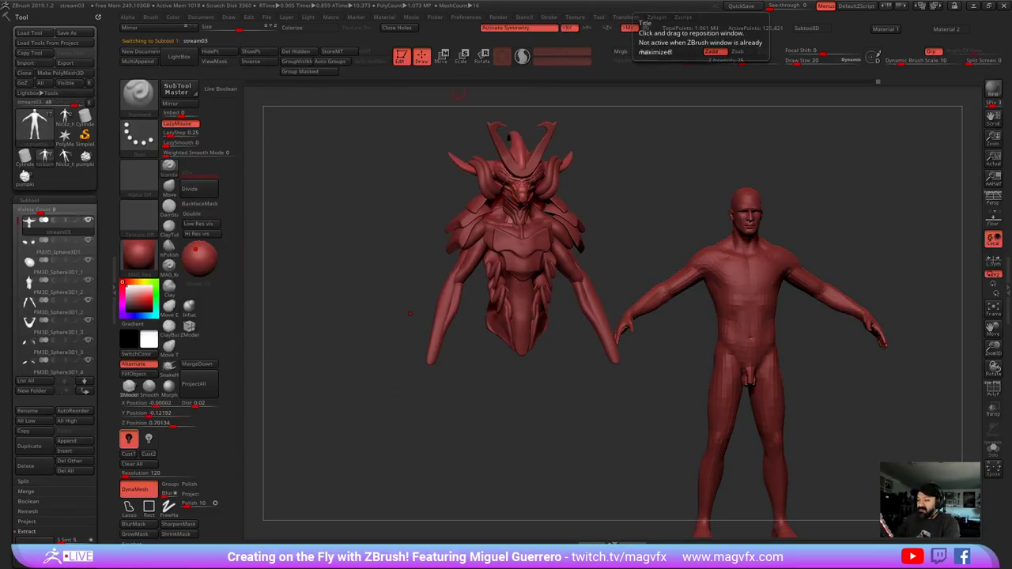
{"action": "mouse_move", "coordinate": [875, 83]}
{"action": "left_mouse_down"}
{"action": "mouse_move", "coordinate": [702, 88]}
{"action": "mouse_move", "coordinate": [740, 84]}
{"action": "left_mouse_up"}
{"action": "left_click", "coordinate": [993, 448]}
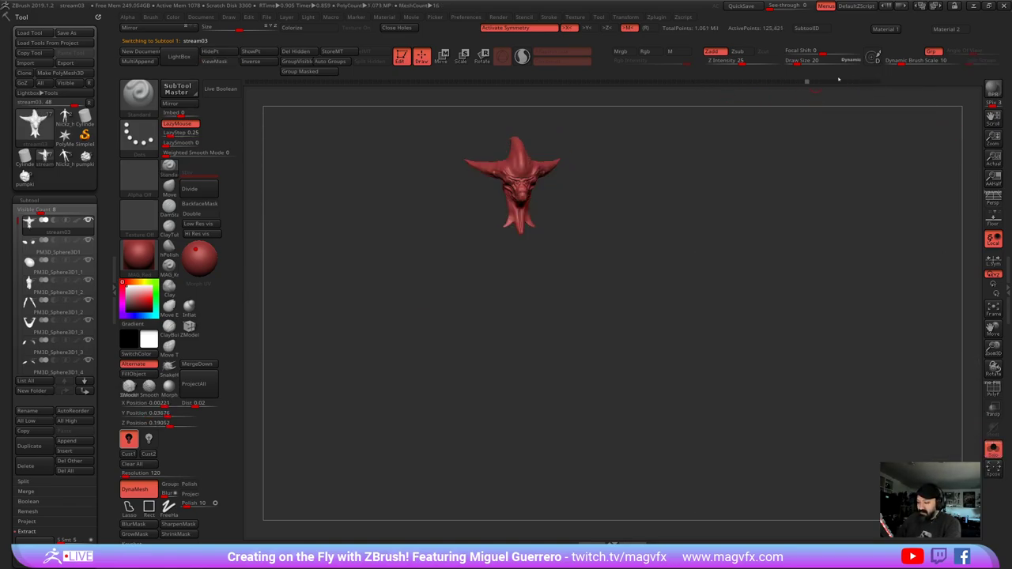
{"action": "left_click_drag", "start_coordinate": [723, 83], "coordinate": [245, 89]}
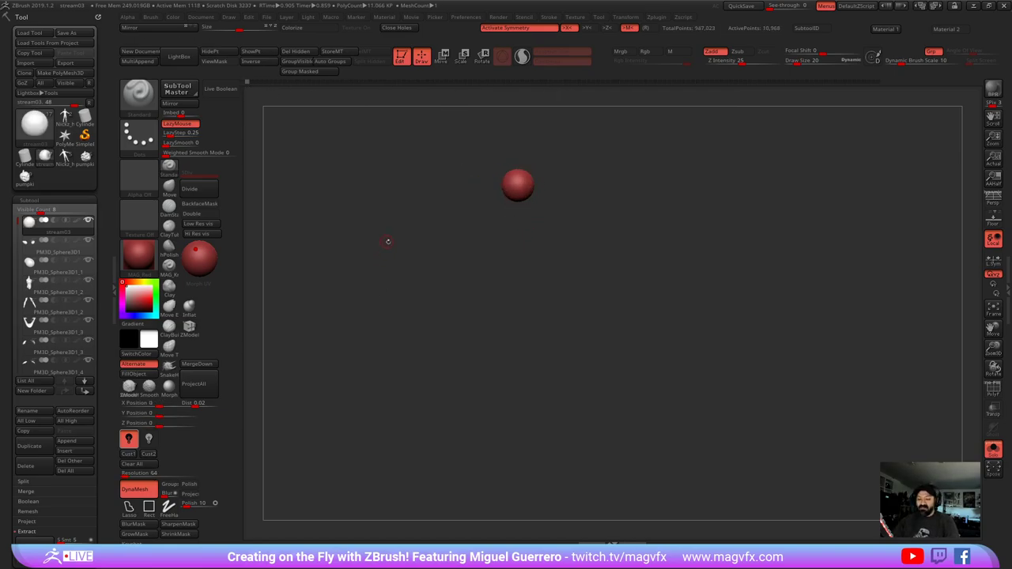
{"action": "right_click_drag", "start_coordinate": [388, 242], "coordinate": [478, 357], "text": "alt"}
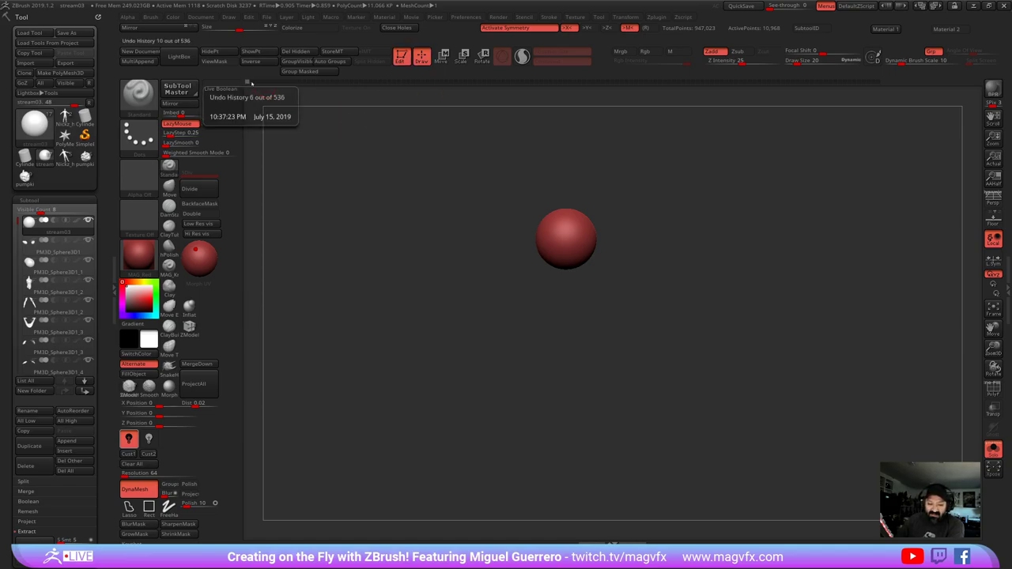
- Replay the head's undo history forward to its latest state, viewing it from different angles, and show all subtools again
{"action": "left_click_drag", "start_coordinate": [249, 83], "coordinate": [613, 93]}
{"action": "mouse_move", "coordinate": [650, 143]}
{"action": "left_mouse_down"}
{"action": "mouse_move", "coordinate": [751, 154]}
{"action": "mouse_move", "coordinate": [559, 154]}
{"action": "mouse_move", "coordinate": [712, 151]}
{"action": "mouse_move", "coordinate": [699, 150]}
{"action": "left_mouse_up"}
{"action": "left_click_drag", "start_coordinate": [612, 84], "coordinate": [717, 83]}
{"action": "left_click_drag", "start_coordinate": [763, 162], "coordinate": [740, 162]}
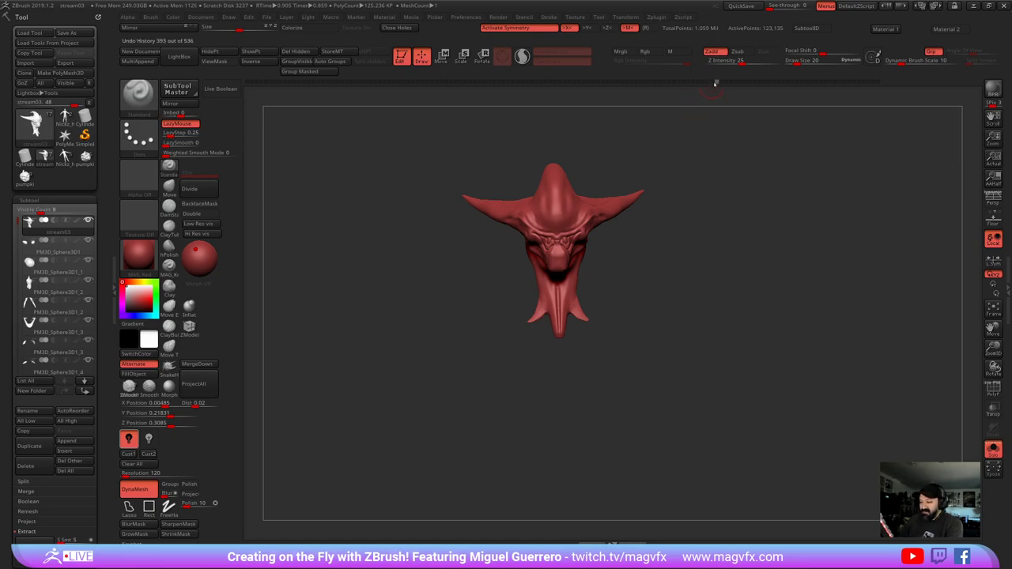
{"action": "left_click_drag", "start_coordinate": [716, 81], "coordinate": [826, 84]}
{"action": "left_click_drag", "start_coordinate": [686, 175], "coordinate": [748, 184]}
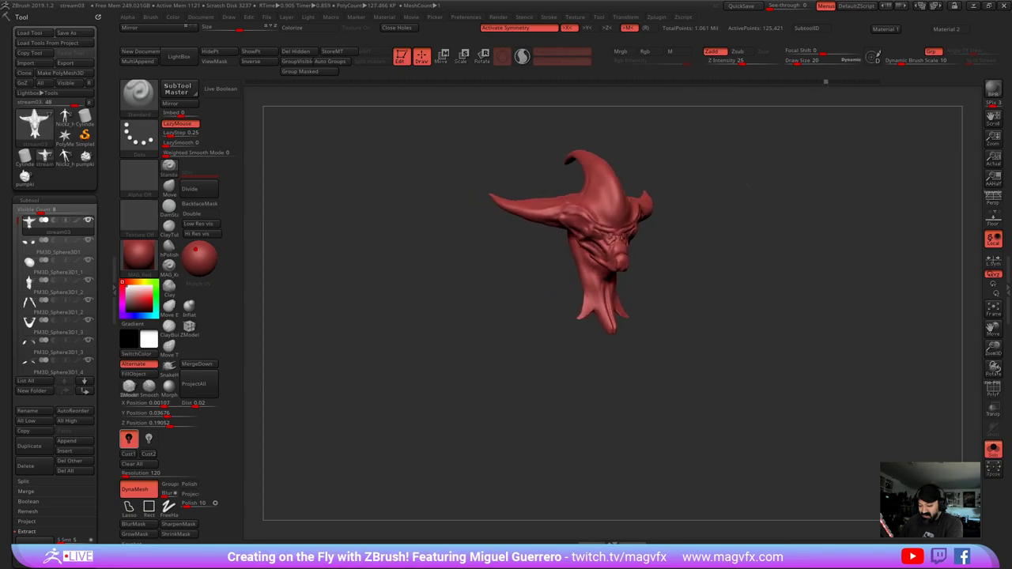
{"action": "left_click_drag", "start_coordinate": [825, 81], "coordinate": [882, 82]}
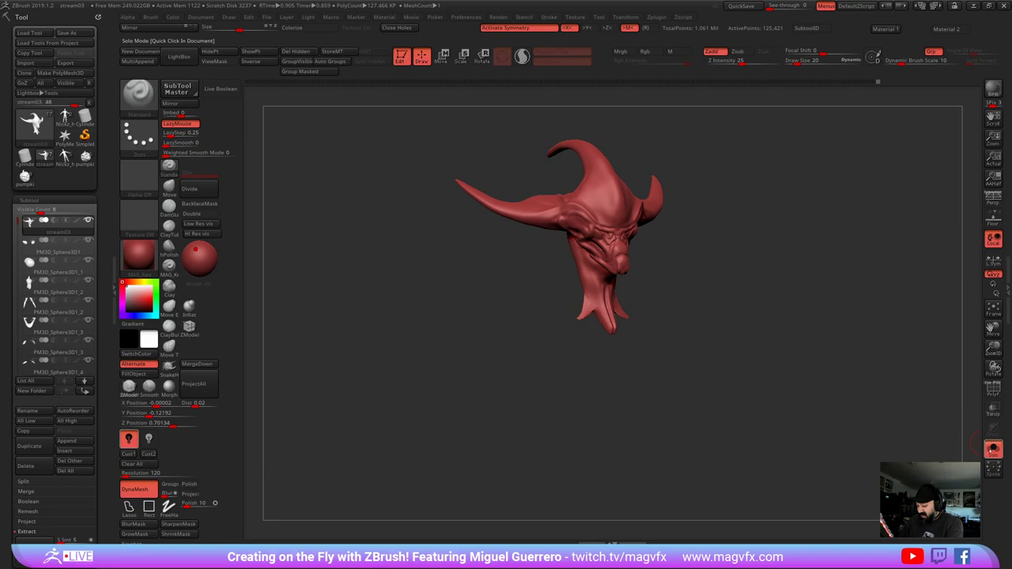
{"action": "left_click", "coordinate": [993, 450]}
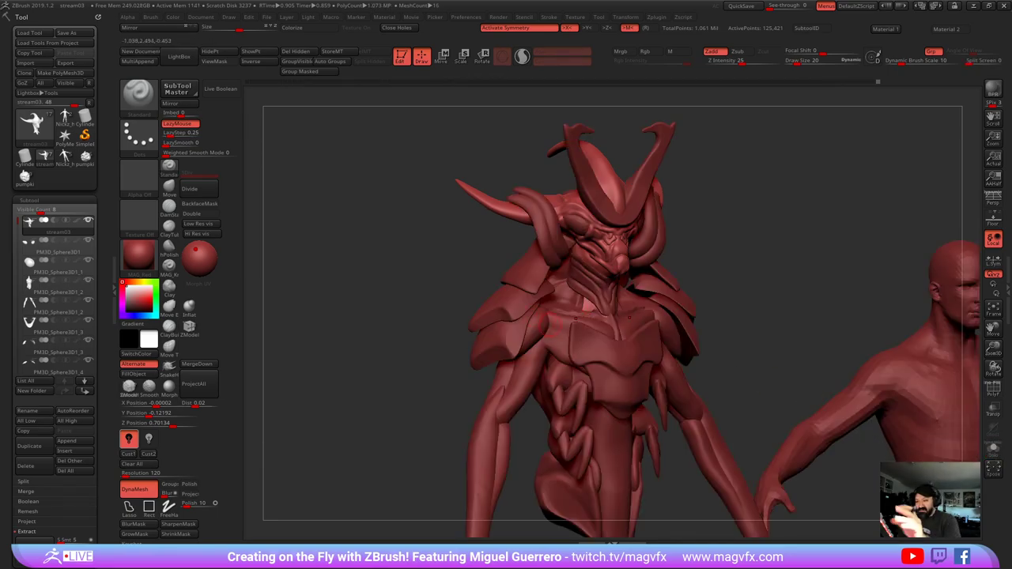
- Isolate the torso subtool PM3D_Sphere3D1_2, rewind its undo history to an early shape and replay it to the latest state
{"action": "left_click", "coordinate": [551, 325], "text": "alt"}
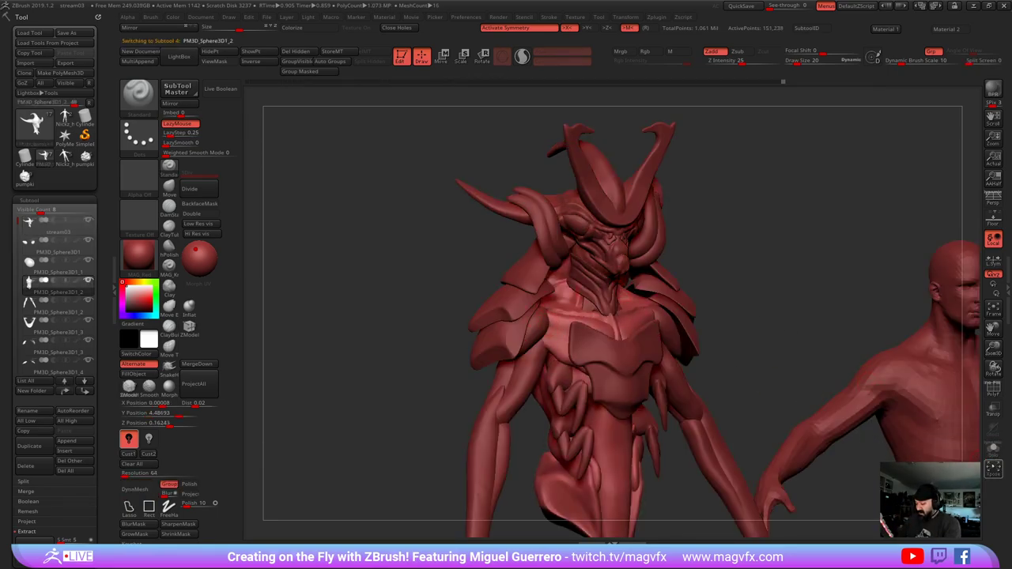
{"action": "left_click", "coordinate": [993, 450]}
{"action": "mouse_move", "coordinate": [767, 83]}
{"action": "left_mouse_down"}
{"action": "mouse_move", "coordinate": [252, 82]}
{"action": "mouse_move", "coordinate": [465, 82]}
{"action": "left_mouse_up"}
{"action": "left_click_drag", "start_coordinate": [512, 180], "coordinate": [491, 222], "text": "shift"}
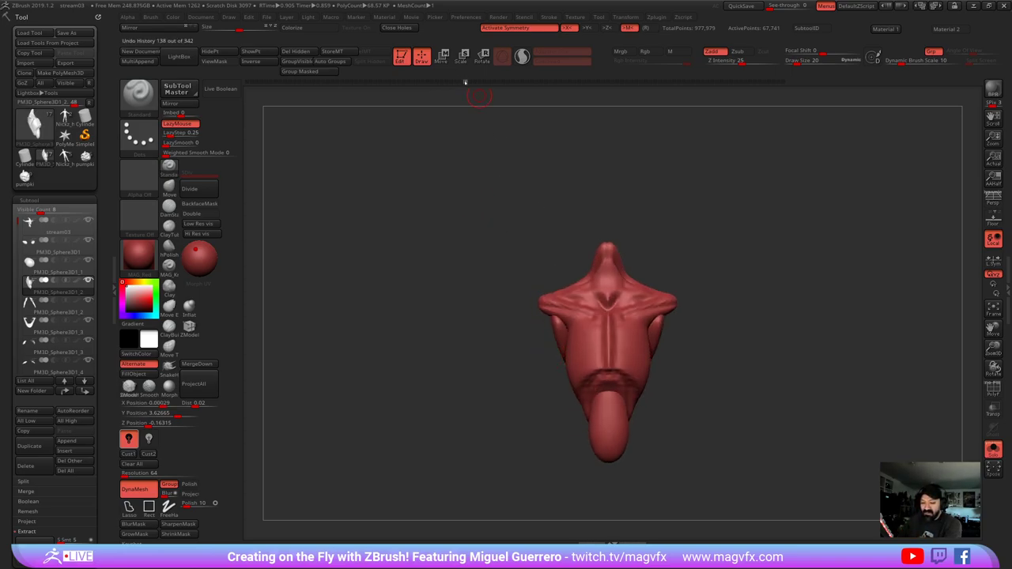
{"action": "mouse_move", "coordinate": [474, 83]}
{"action": "left_mouse_down"}
{"action": "mouse_move", "coordinate": [719, 83]}
{"action": "mouse_move", "coordinate": [498, 103]}
{"action": "mouse_move", "coordinate": [782, 82]}
{"action": "left_mouse_up"}
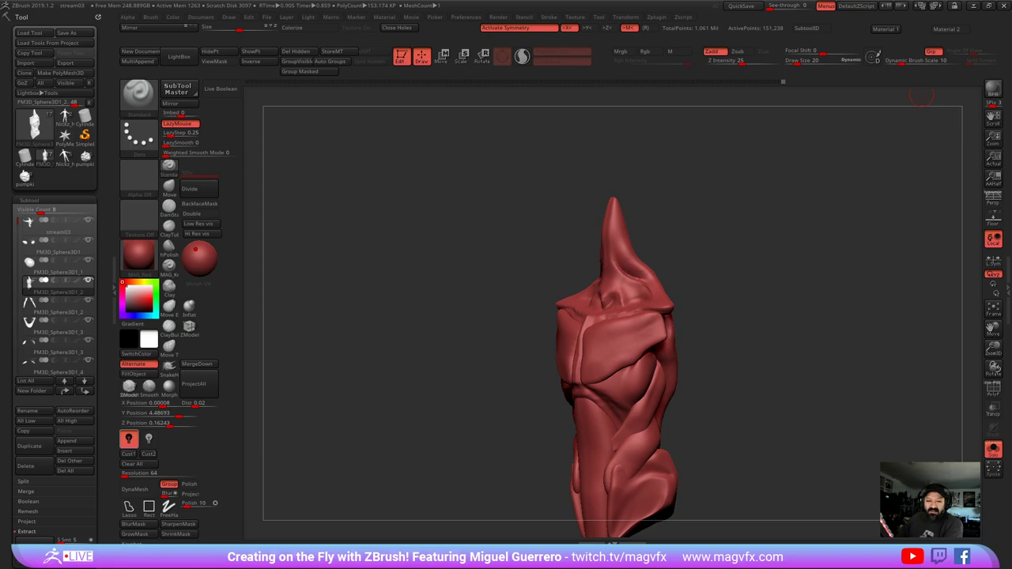
- Find and open the document's ZAppLink view properties
{"action": "left_click", "coordinate": [267, 18]}
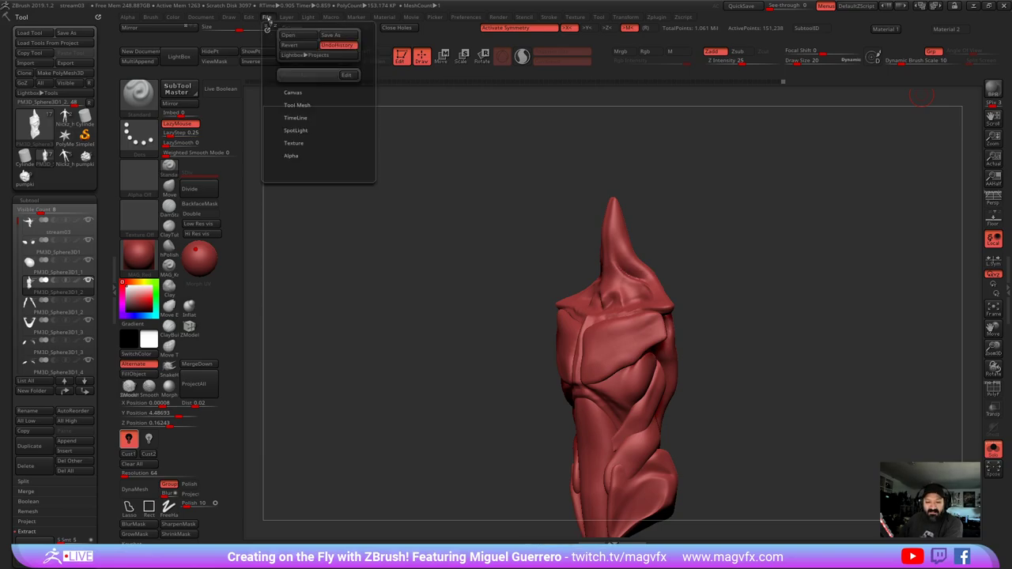
{"action": "left_click", "coordinate": [228, 17]}
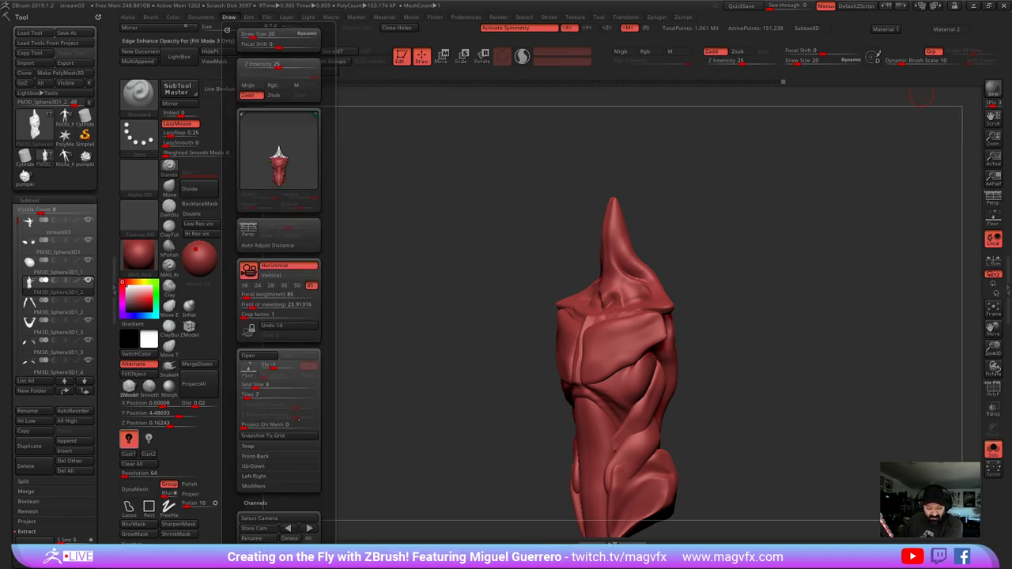
{"action": "mouse_move", "coordinate": [330, 436]}
{"action": "left_mouse_down"}
{"action": "mouse_move", "coordinate": [318, 355]}
{"action": "mouse_move", "coordinate": [313, 395]}
{"action": "left_mouse_up"}
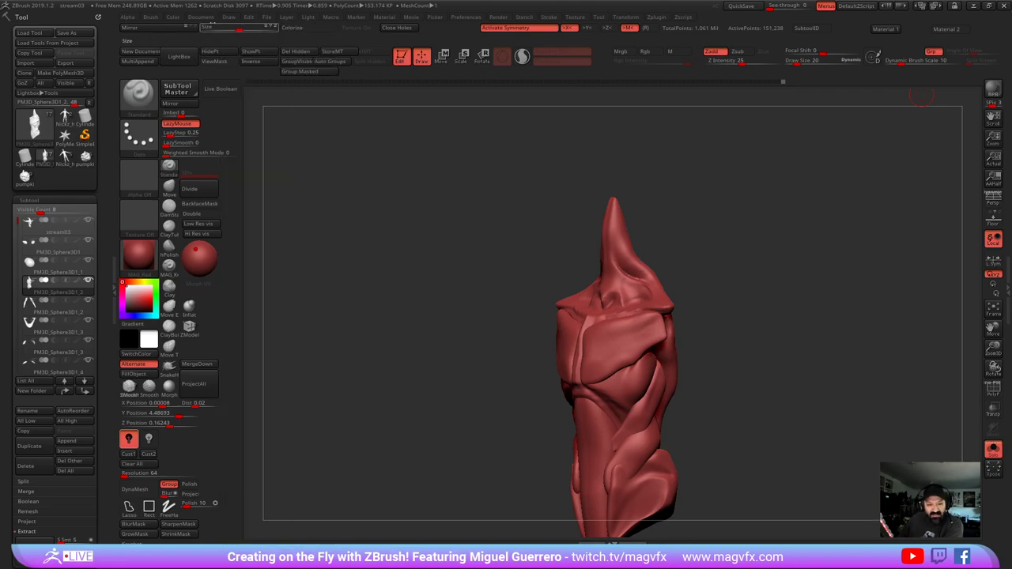
{"action": "left_click", "coordinate": [202, 17]}
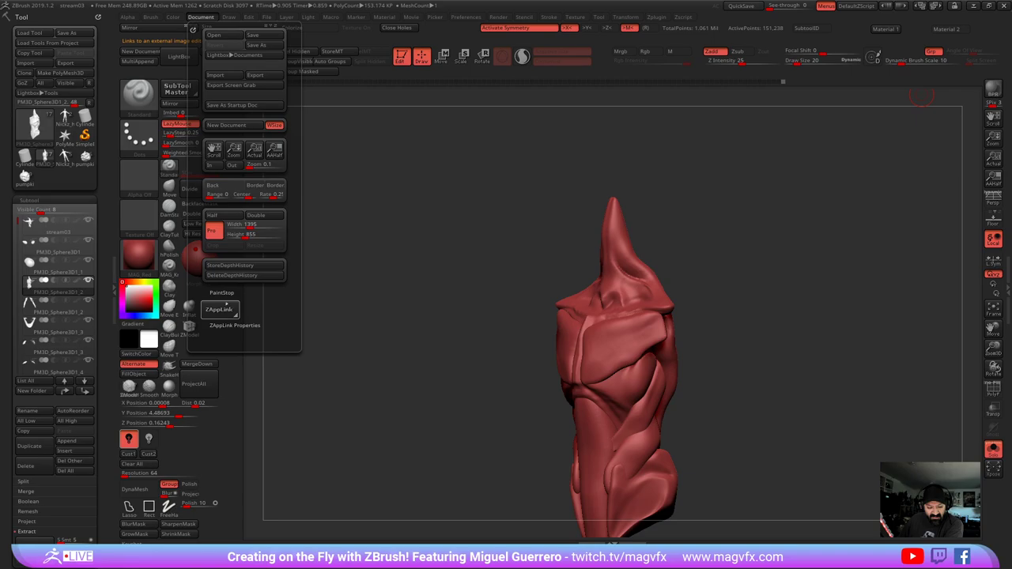
{"action": "left_click", "coordinate": [231, 325]}
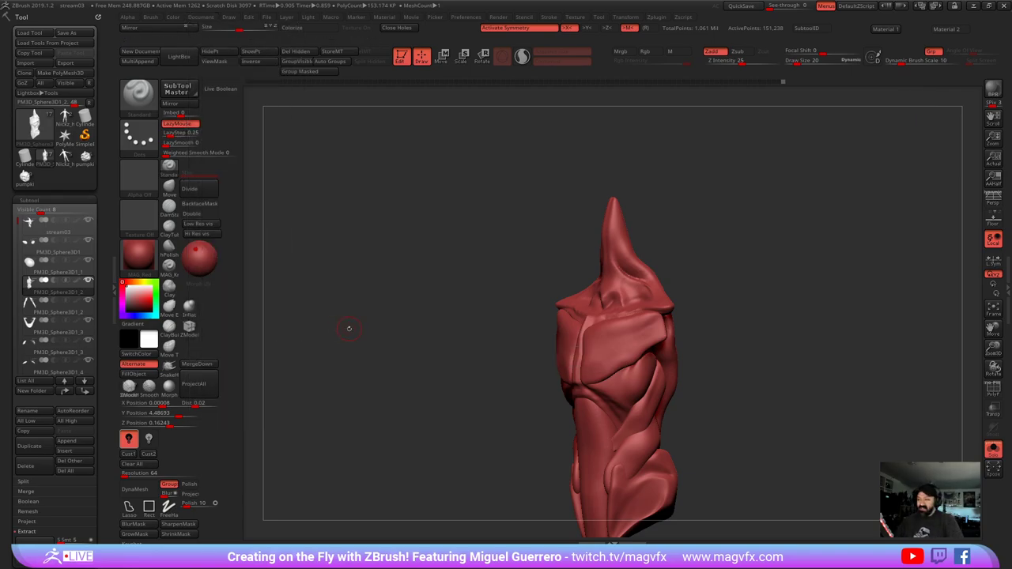
- Turn the torso to an angled side view, try the see-through window briefly, and store the view as Custom 1
{"action": "left_click_drag", "start_coordinate": [490, 367], "coordinate": [420, 373]}
{"action": "left_click_drag", "start_coordinate": [419, 373], "coordinate": [418, 330], "text": "alt"}
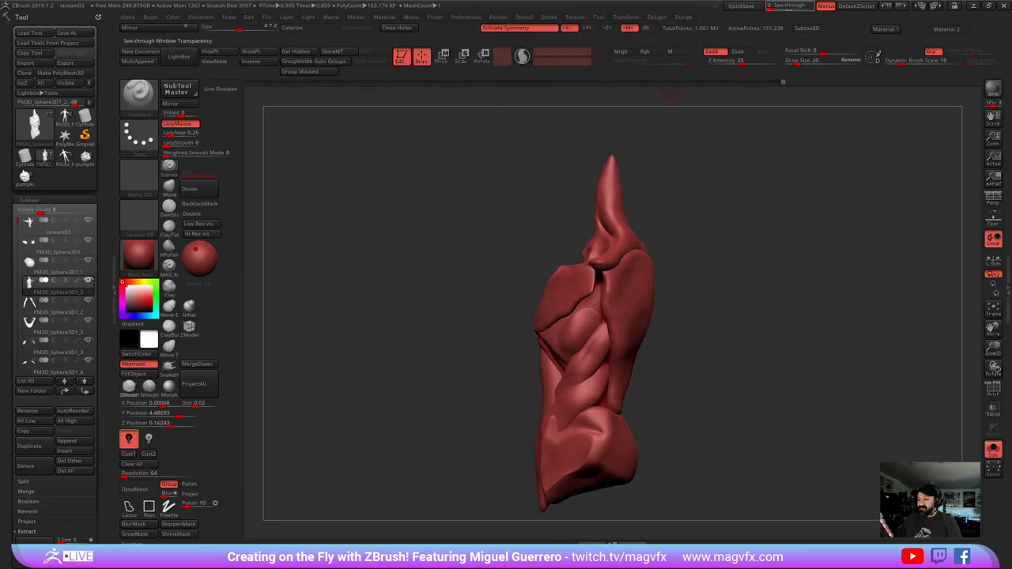
{"action": "mouse_move", "coordinate": [777, 7]}
{"action": "left_mouse_down"}
{"action": "mouse_move", "coordinate": [805, 7]}
{"action": "mouse_move", "coordinate": [770, 6]}
{"action": "left_mouse_up"}
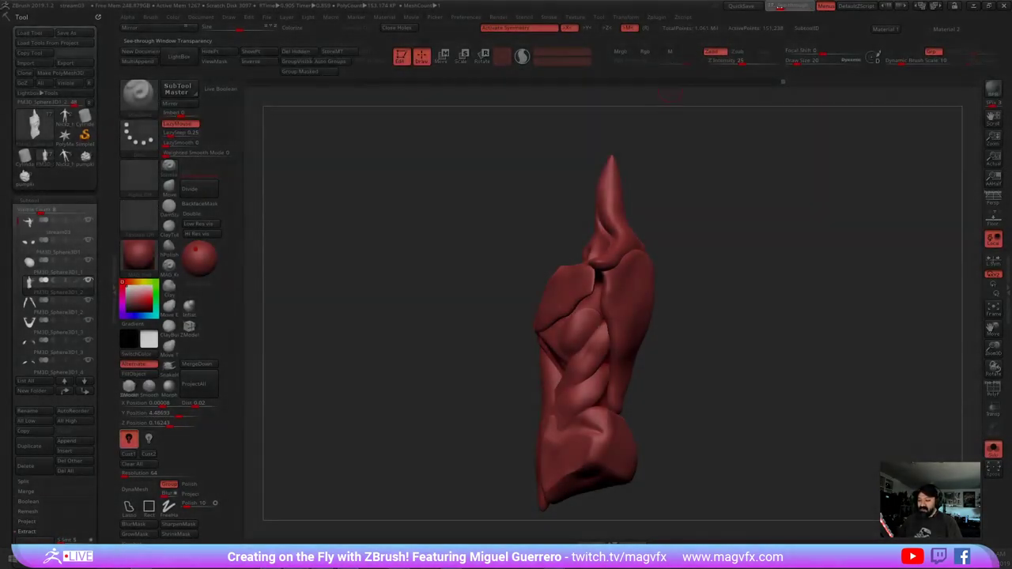
{"action": "left_click", "coordinate": [200, 18]}
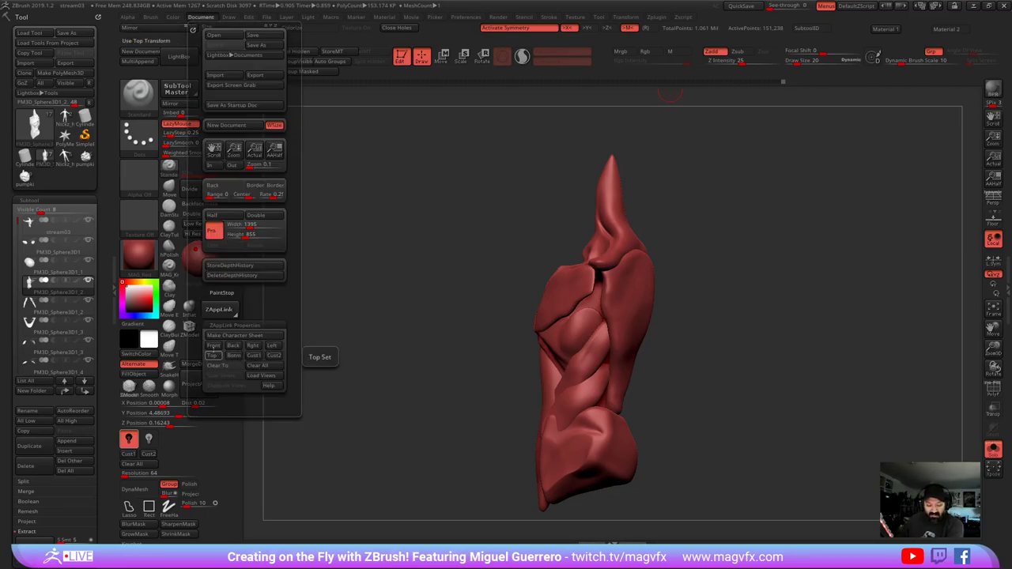
{"action": "left_click", "coordinate": [251, 355]}
- Move to a close front view of the torso and show all subtools
{"action": "left_click_drag", "start_coordinate": [495, 355], "coordinate": [657, 344]}
{"action": "left_click_drag", "start_coordinate": [459, 293], "coordinate": [445, 239], "text": "alt"}
{"action": "right_click_drag", "start_coordinate": [444, 239], "coordinate": [482, 332], "text": "ctrl"}
{"action": "key", "text": "alt+s"}
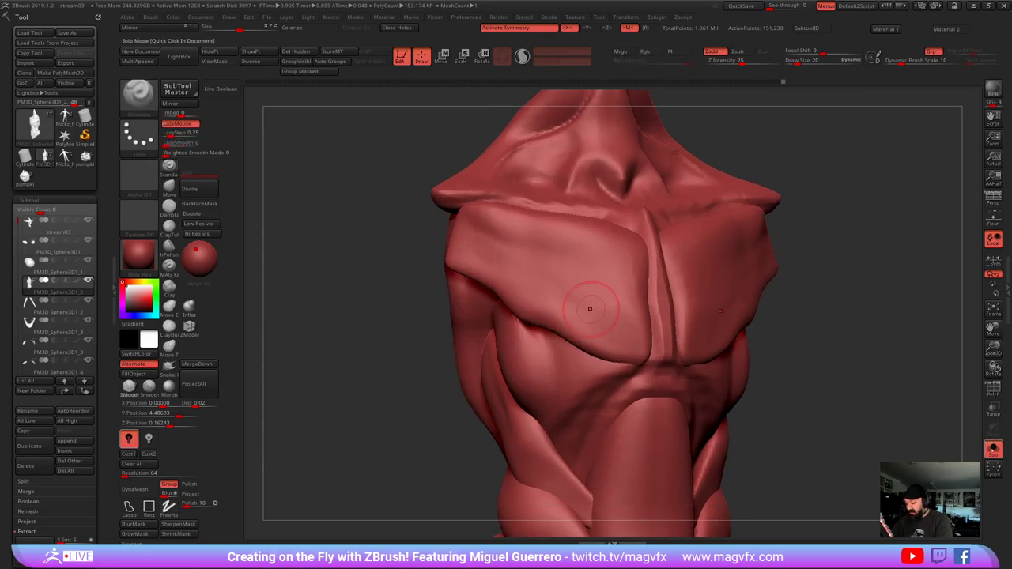
{"action": "right_click_drag", "start_coordinate": [570, 311], "coordinate": [506, 245], "text": "ctrl"}
{"action": "left_click_drag", "start_coordinate": [422, 293], "coordinate": [378, 317]}
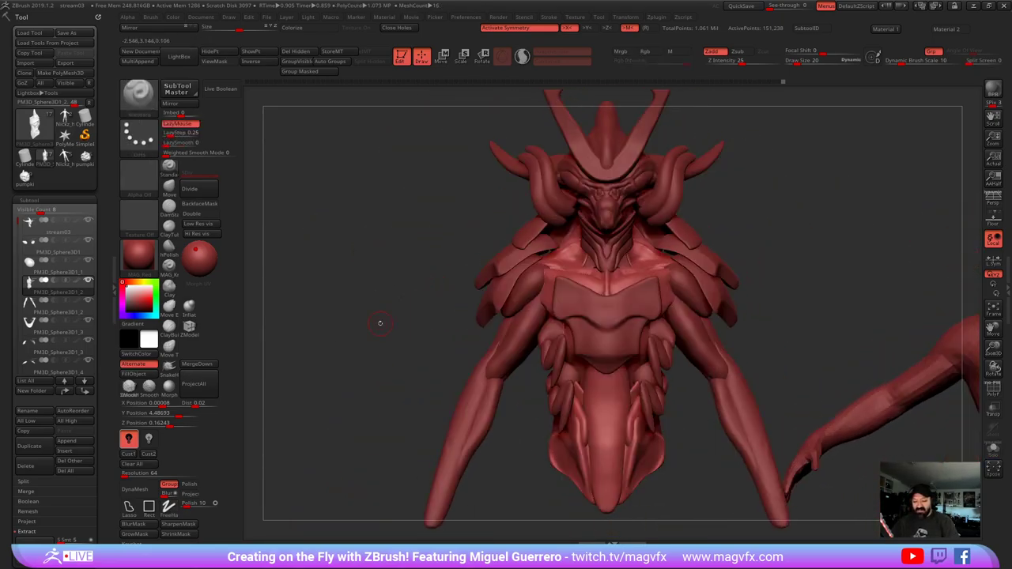
- Recall the stored Custom 1 view and isolate the torso with Solo
{"action": "left_click", "coordinate": [210, 19]}
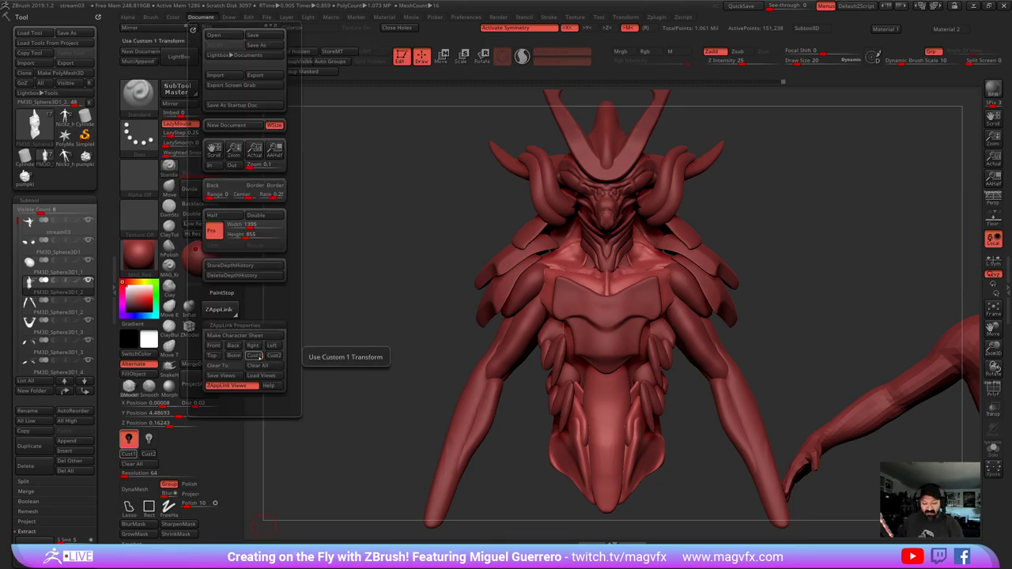
{"action": "left_click", "coordinate": [254, 356]}
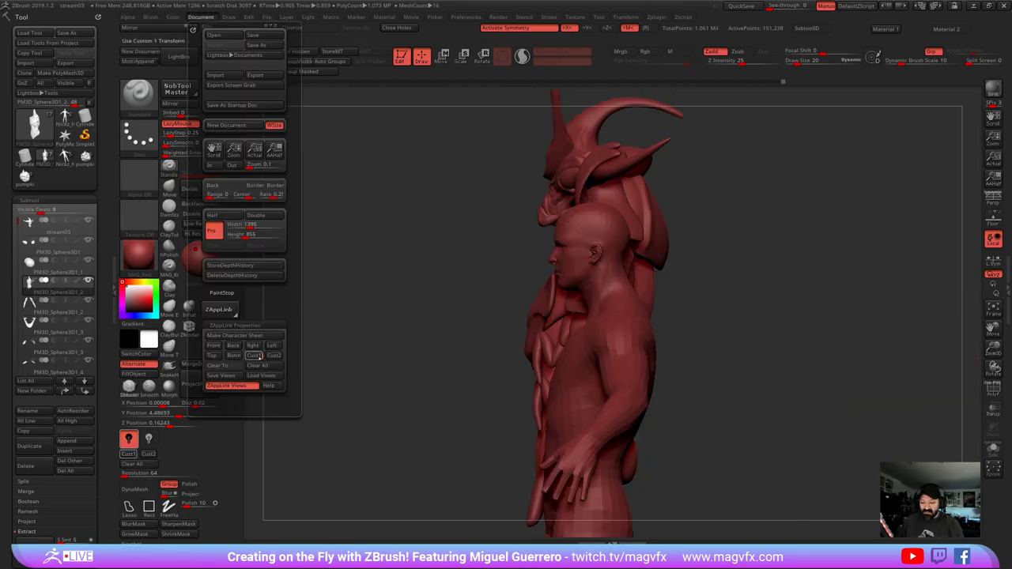
{"action": "left_click", "coordinate": [993, 449]}
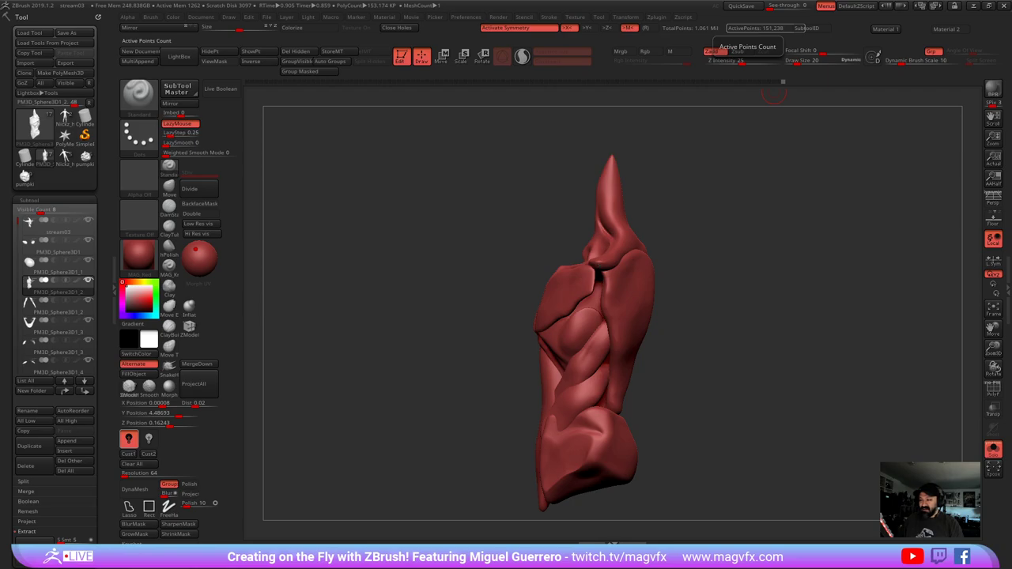
- Set See-through to 49 and arrange the reference board behind the window, enlarged around the hooded armoured figure
{"action": "left_click_drag", "start_coordinate": [774, 6], "coordinate": [789, 6]}
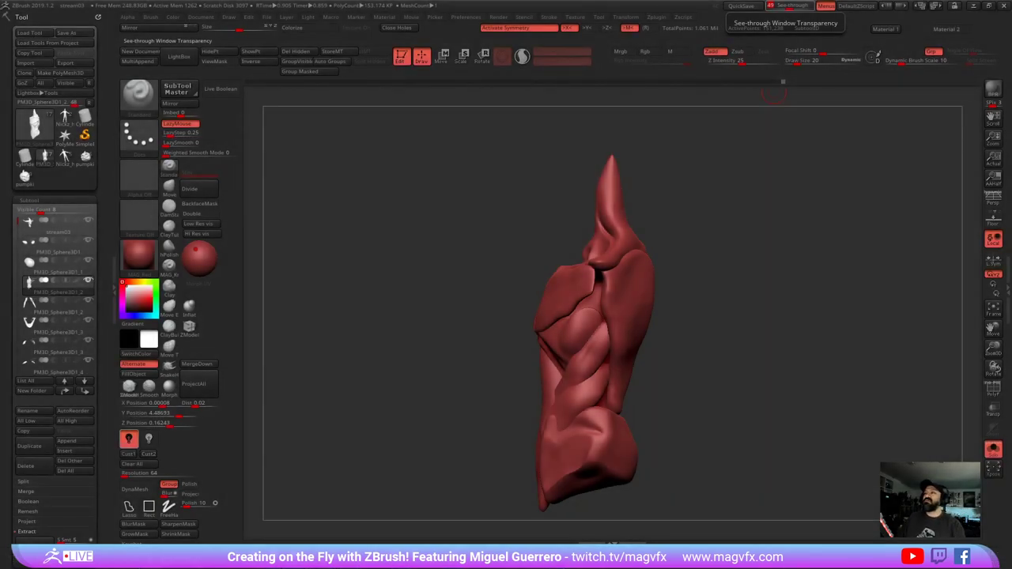
{"action": "right_click_drag", "start_coordinate": [743, 0], "coordinate": [509, 261]}
{"action": "mouse_move", "coordinate": [714, 153]}
{"action": "middle_mouse_down"}
{"action": "mouse_move", "coordinate": [725, 168]}
{"action": "mouse_move", "coordinate": [714, 150]}
{"action": "middle_mouse_up"}
{"action": "scroll", "coordinate": [616, 259], "scroll_direction": "up", "scroll_amount": 2}
{"action": "middle_click_drag", "start_coordinate": [616, 259], "coordinate": [682, 202]}
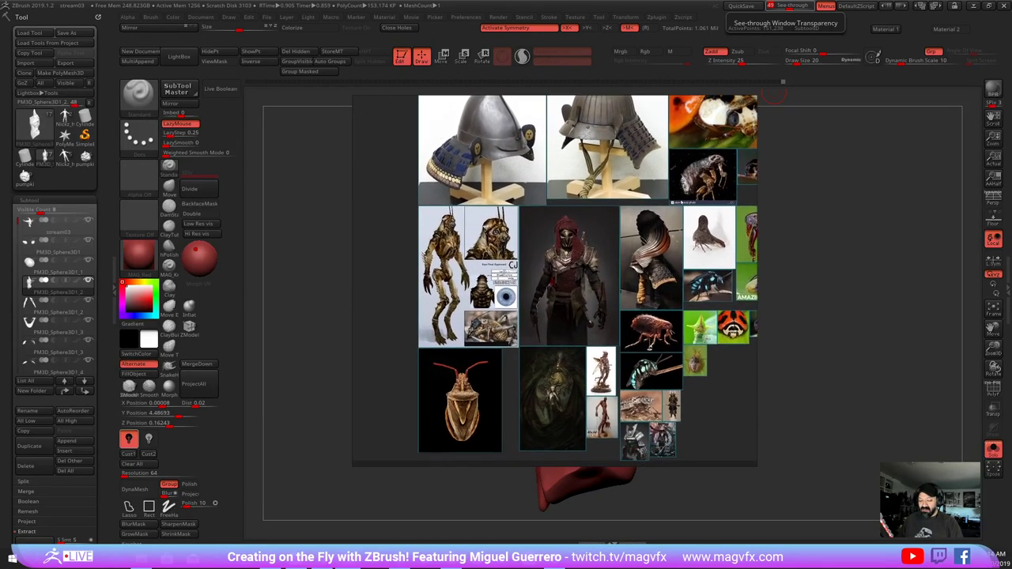
{"action": "scroll", "coordinate": [560, 232], "scroll_direction": "up", "scroll_amount": 2}
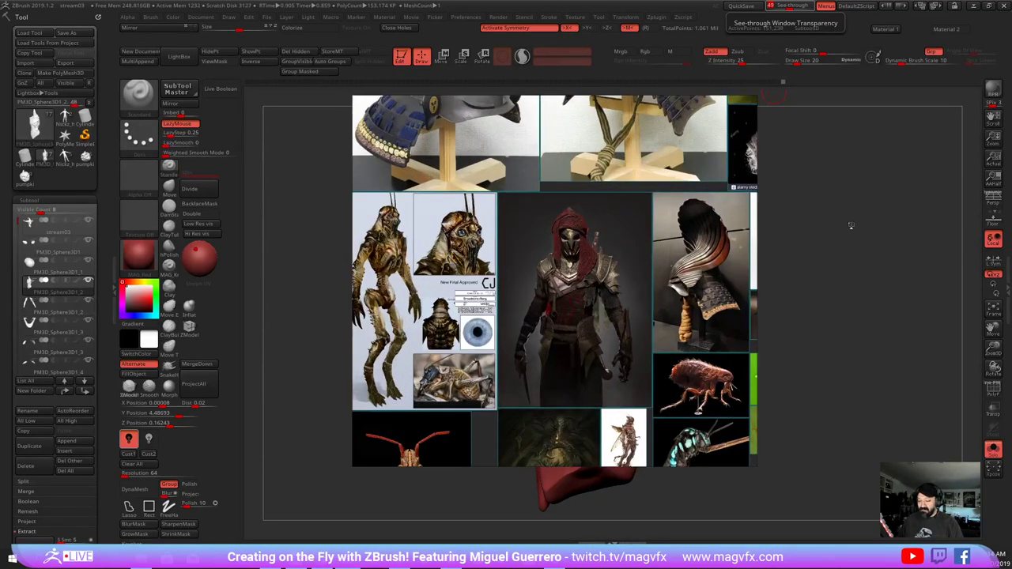
{"action": "left_click", "coordinate": [851, 226]}
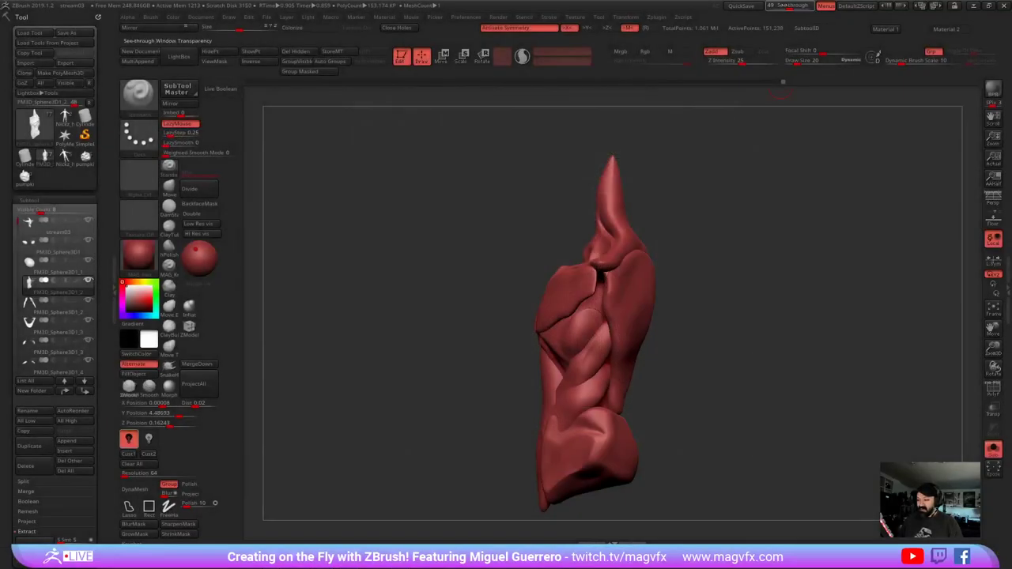
- Set See-through to 41 and align the torso's front view, scaled down, over the hooded figure in the reference
{"action": "left_click_drag", "start_coordinate": [789, 5], "coordinate": [786, 6]}
{"action": "left_click_drag", "start_coordinate": [778, 237], "coordinate": [857, 237], "text": "shift"}
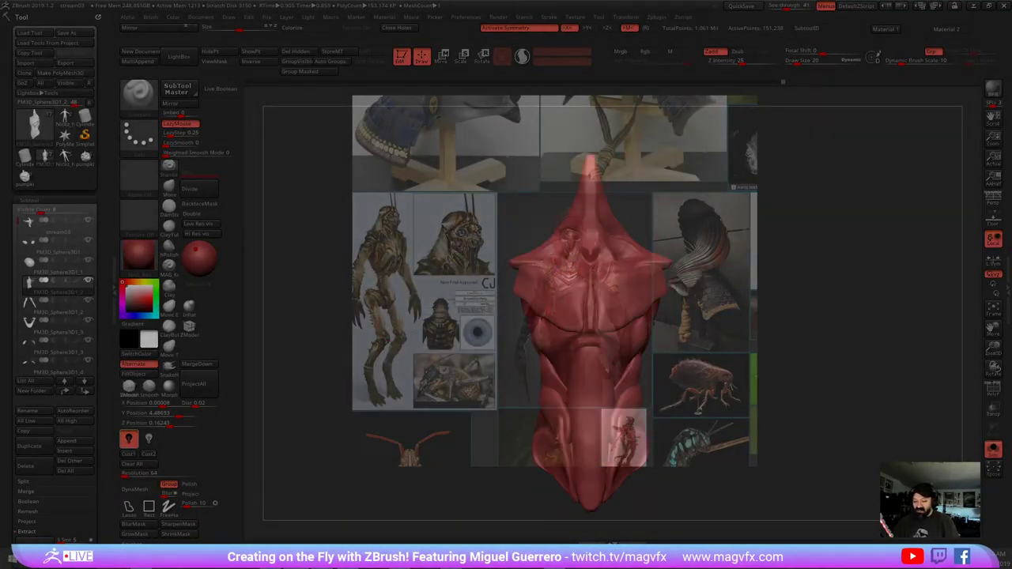
{"action": "right_click_drag", "start_coordinate": [632, 301], "coordinate": [481, 301]}
{"action": "mouse_move", "coordinate": [545, 308]}
{"action": "right_mouse_down", "text": "alt"}
{"action": "mouse_move", "coordinate": [596, 317]}
{"action": "mouse_move", "coordinate": [591, 207]}
{"action": "right_mouse_up", "text": "alt"}
{"action": "right_click_drag", "start_coordinate": [537, 292], "coordinate": [544, 273], "text": "ctrl"}
{"action": "key", "text": "s"}
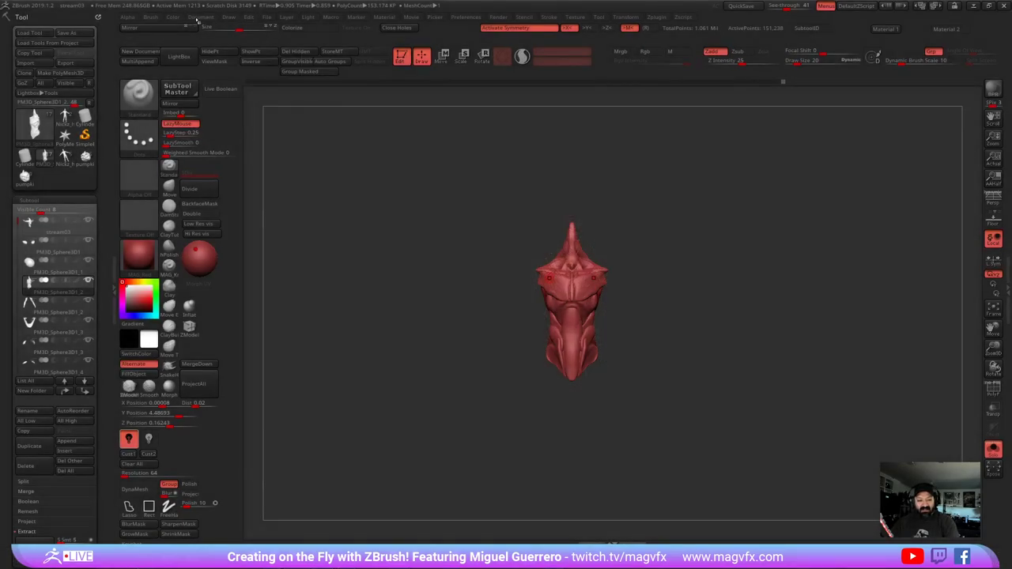
- Clear all stored ZAppLink views and store the torso view aligned to the reference as Custom 2
{"action": "left_click", "coordinate": [198, 19]}
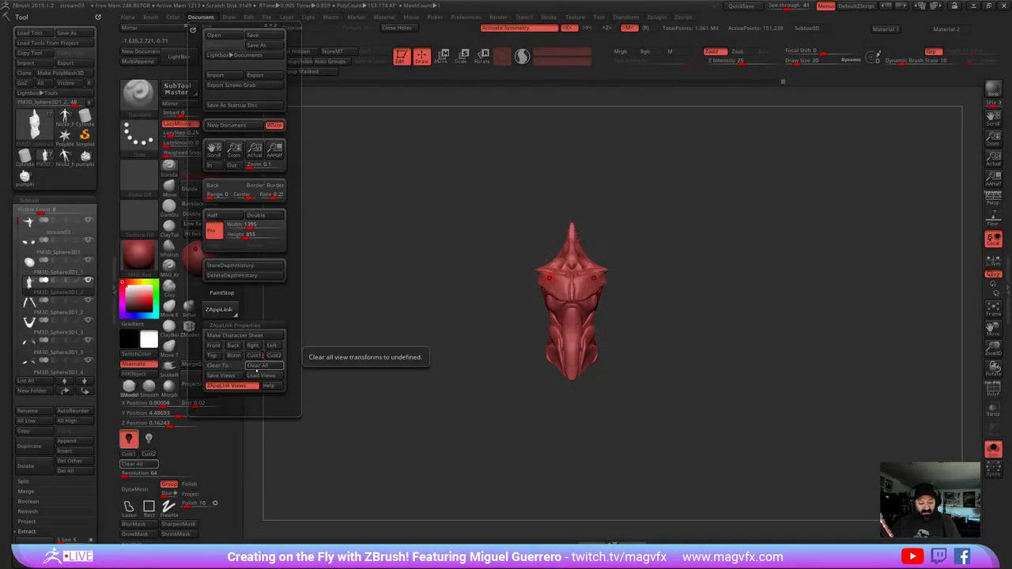
{"action": "left_click", "coordinate": [254, 364]}
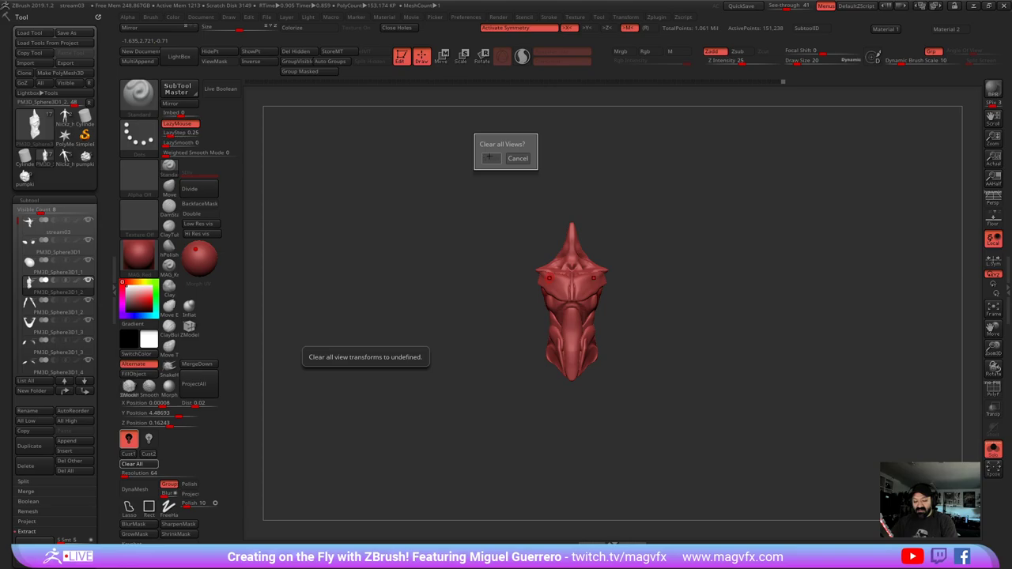
{"action": "left_click", "coordinate": [489, 157]}
{"action": "mouse_move", "coordinate": [199, 19]}
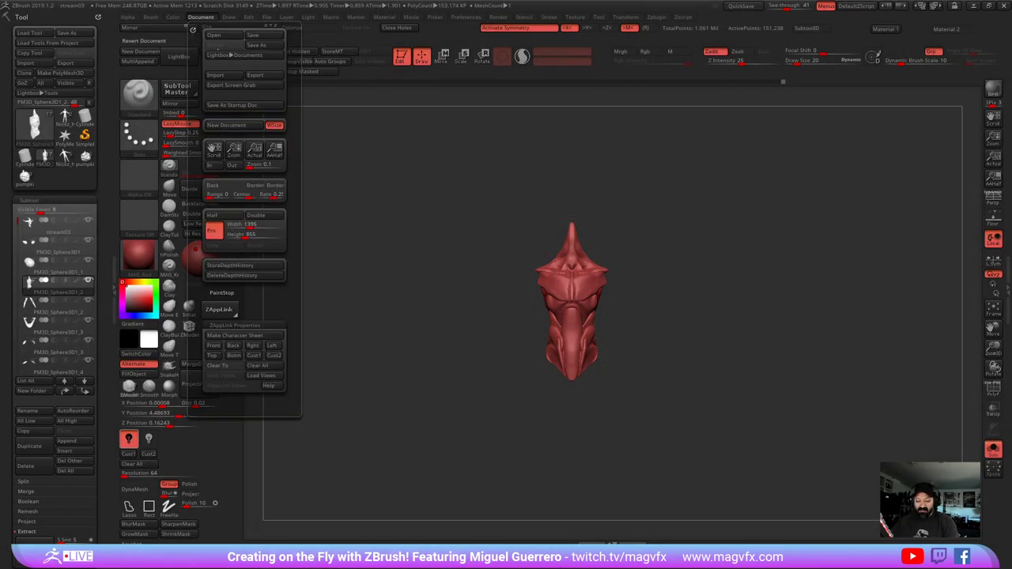
{"action": "left_click", "coordinate": [255, 364]}
{"action": "left_click", "coordinate": [489, 158]}
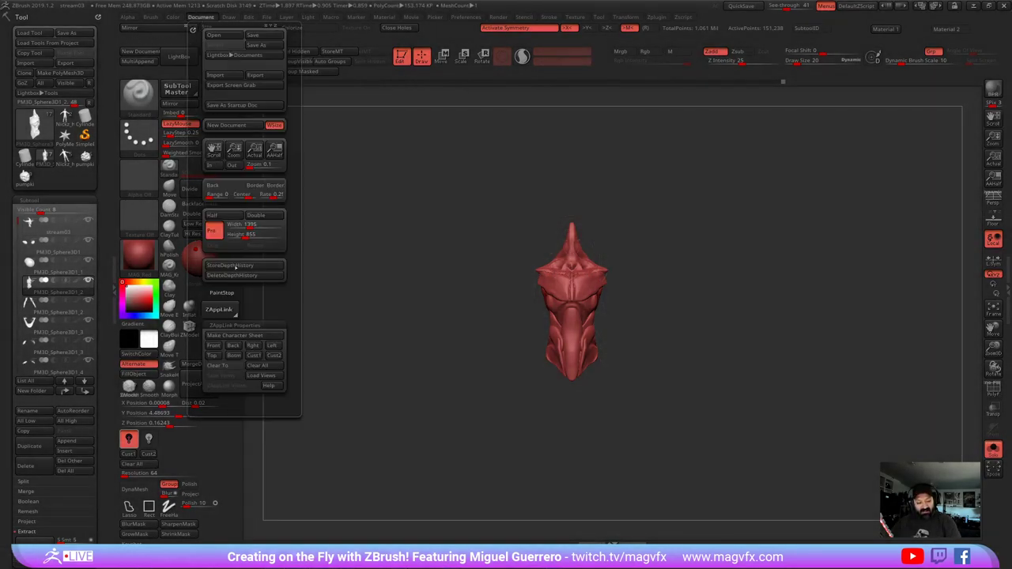
{"action": "left_click", "coordinate": [255, 355]}
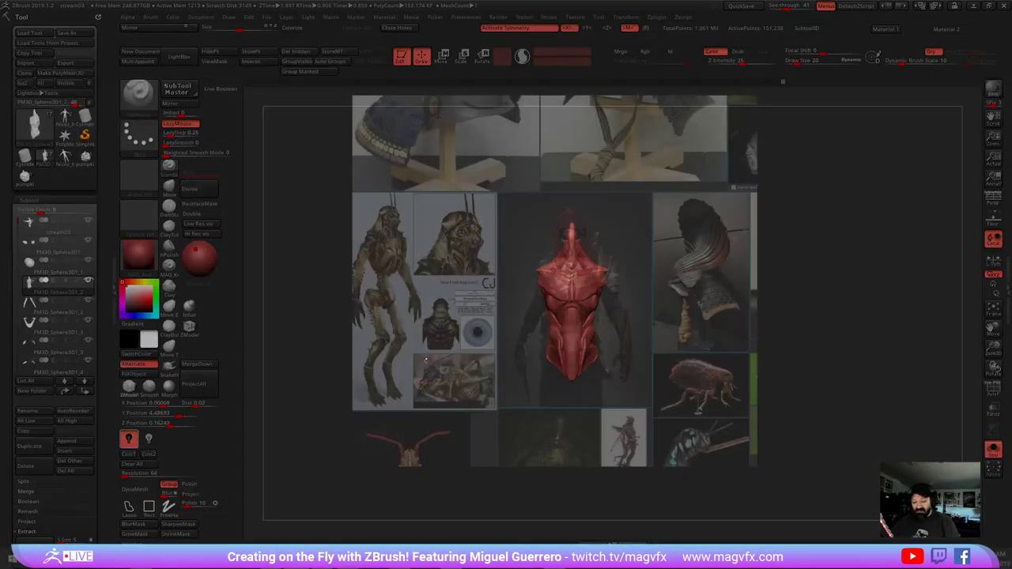
- Pull the torso's chest far forward from an angled view using the Move brush at draw size 108
{"action": "left_click_drag", "start_coordinate": [449, 337], "coordinate": [518, 277]}
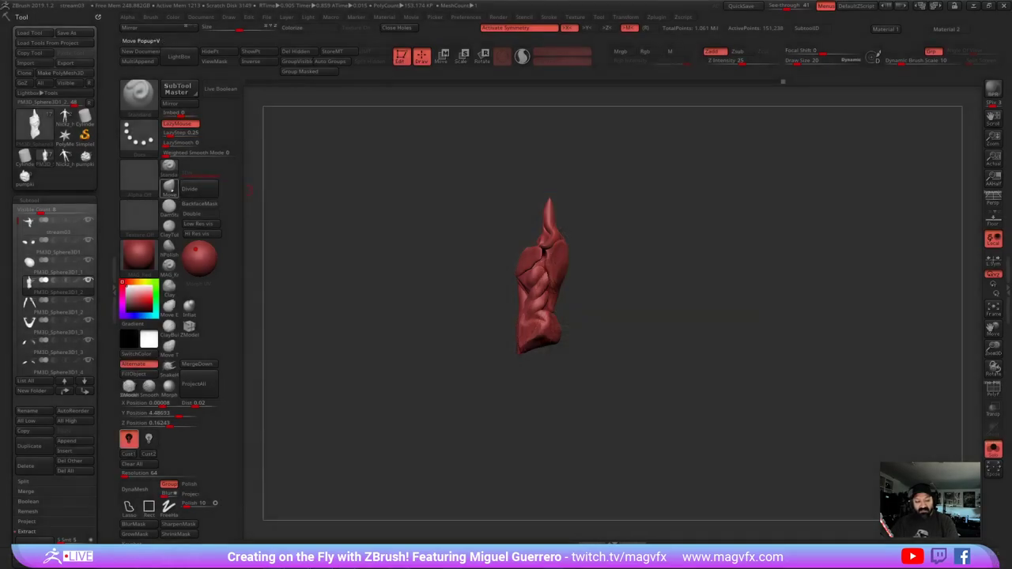
{"action": "left_click", "coordinate": [169, 188]}
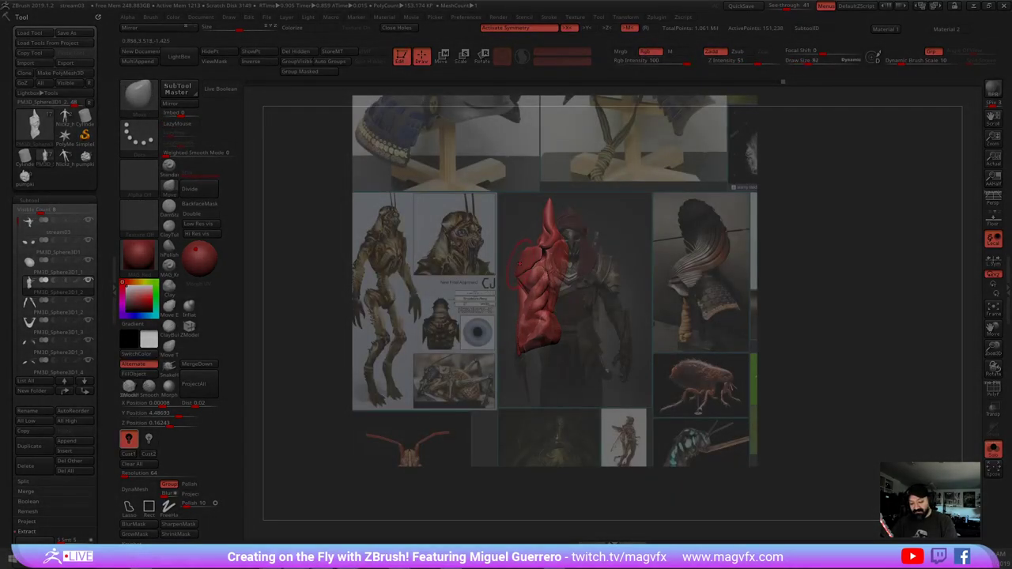
{"action": "key", "text": "]"}
{"action": "left_click_drag", "start_coordinate": [518, 264], "coordinate": [476, 256]}
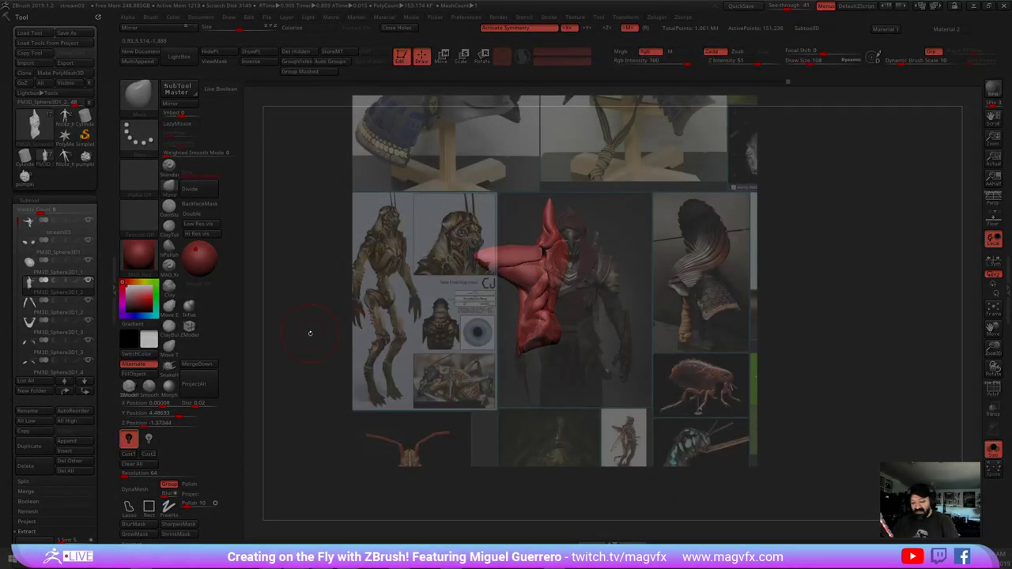
{"action": "left_click_drag", "start_coordinate": [333, 309], "coordinate": [328, 271], "text": "shift"}
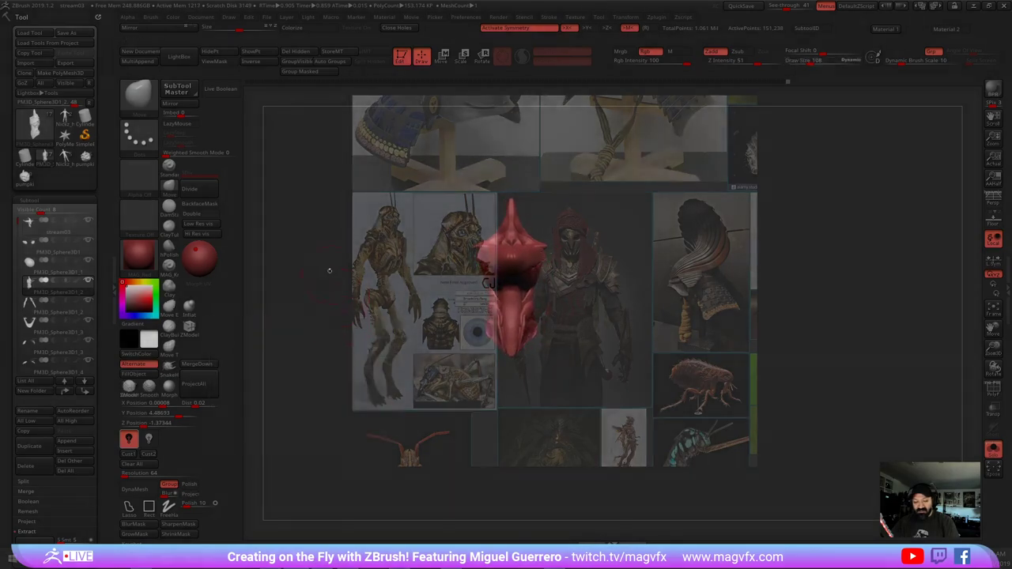
- Recall the Custom 2 view over the reference figure and undo the chest pull
{"action": "left_click", "coordinate": [201, 17]}
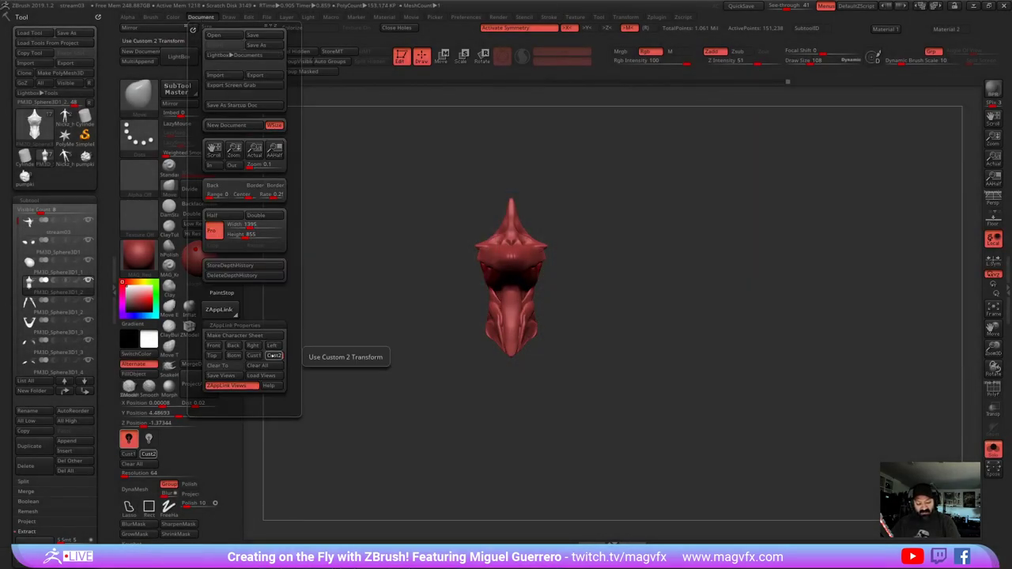
{"action": "left_click", "coordinate": [275, 355]}
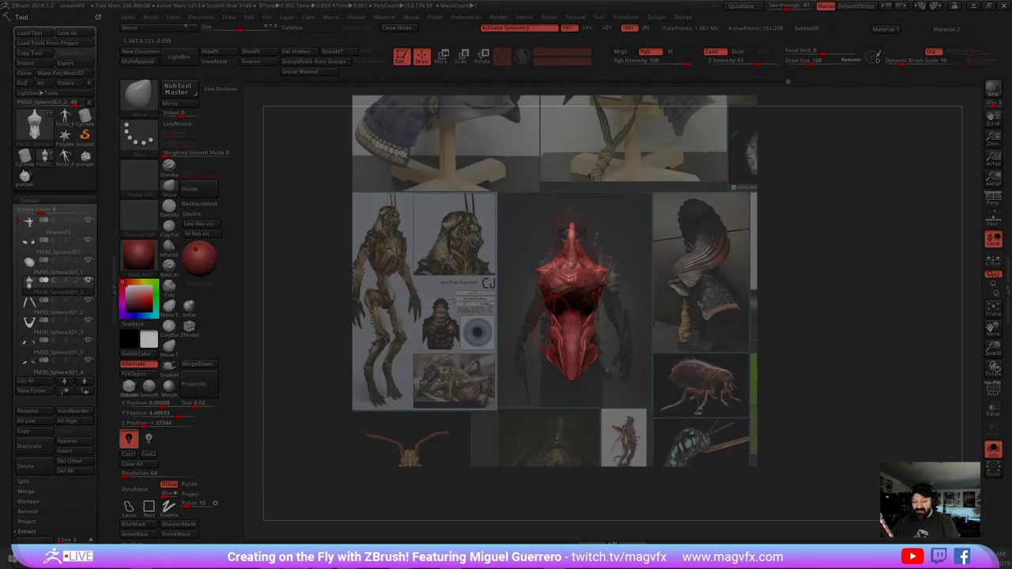
{"action": "key", "text": "ctrl"}
{"action": "key", "text": "ctrl+z"}
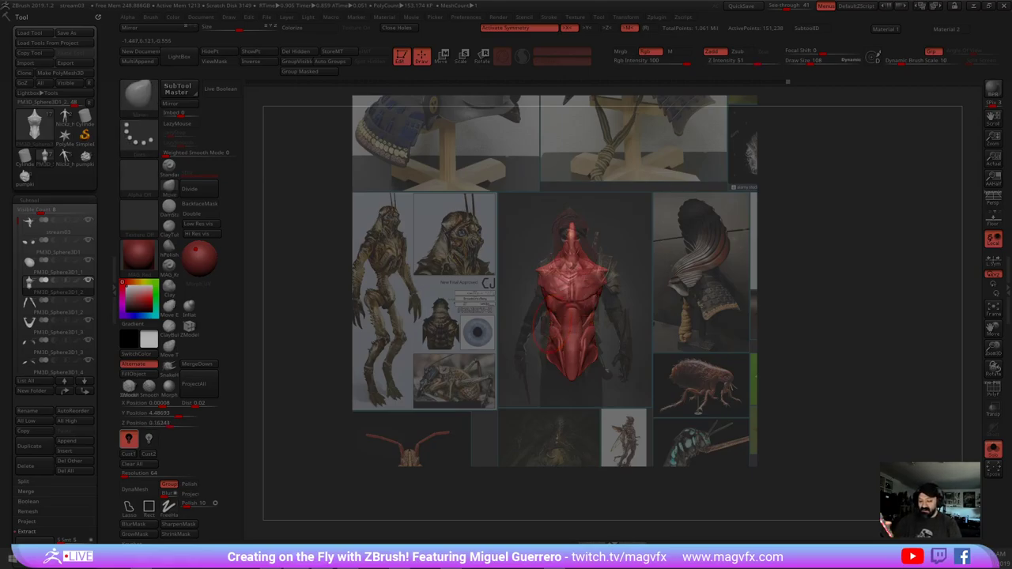
- Set See-through to 0 and show all subtools, framing the creature bust beside the human figure
{"action": "left_click_drag", "start_coordinate": [786, 7], "coordinate": [764, 6]}
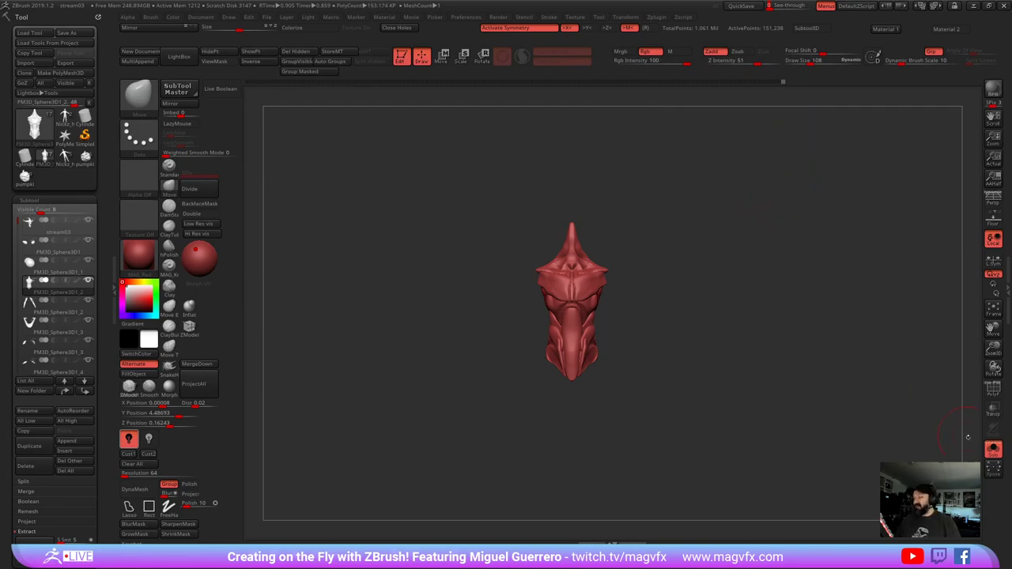
{"action": "left_click", "coordinate": [993, 449]}
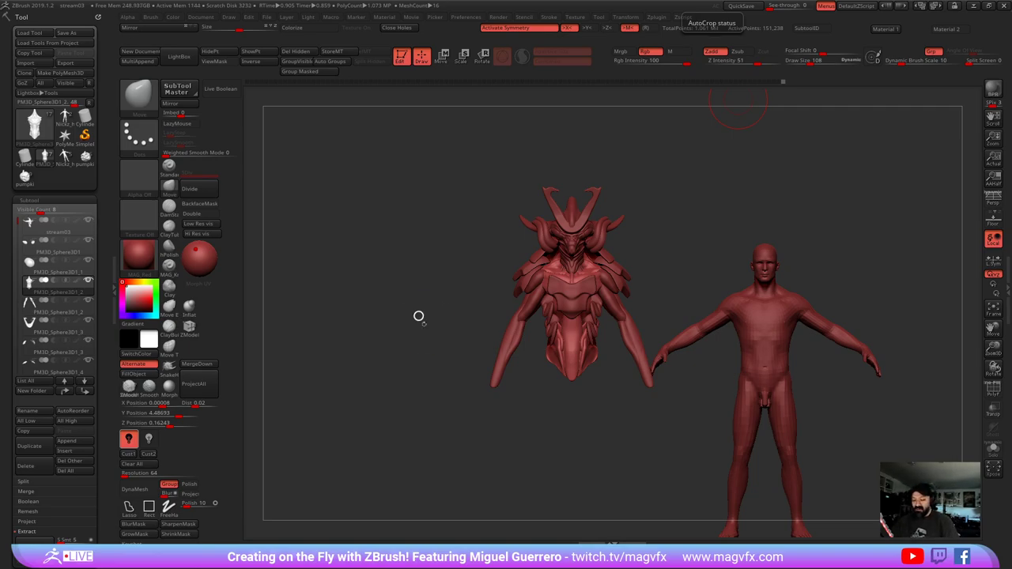
{"action": "left_click_drag", "start_coordinate": [418, 317], "coordinate": [449, 360]}
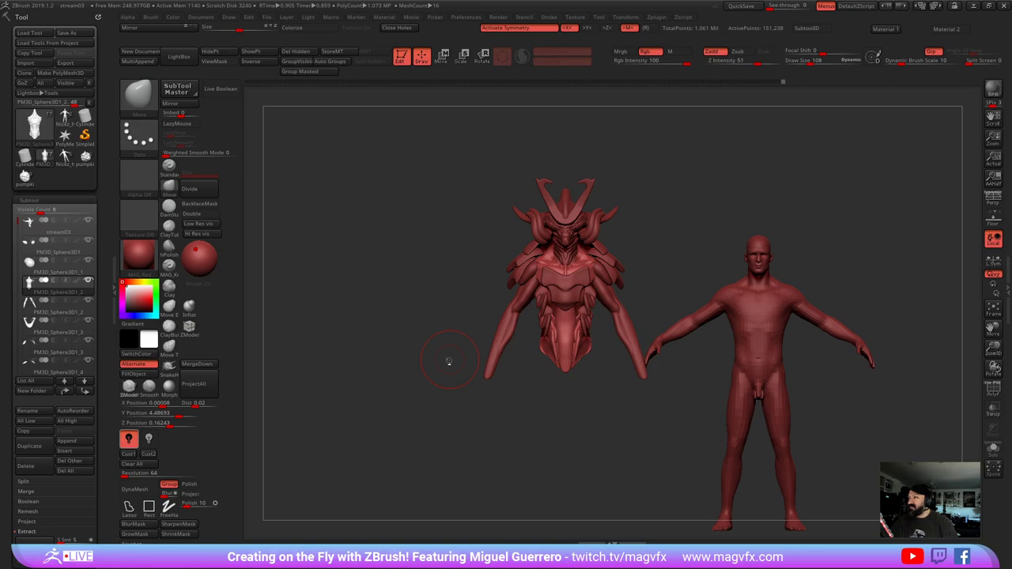
{"action": "mouse_move", "coordinate": [377, 336]}
{"action": "right_mouse_down", "text": "alt"}
{"action": "mouse_move", "coordinate": [395, 349]}
{"action": "mouse_move", "coordinate": [411, 332]}
{"action": "right_mouse_up", "text": "alt"}
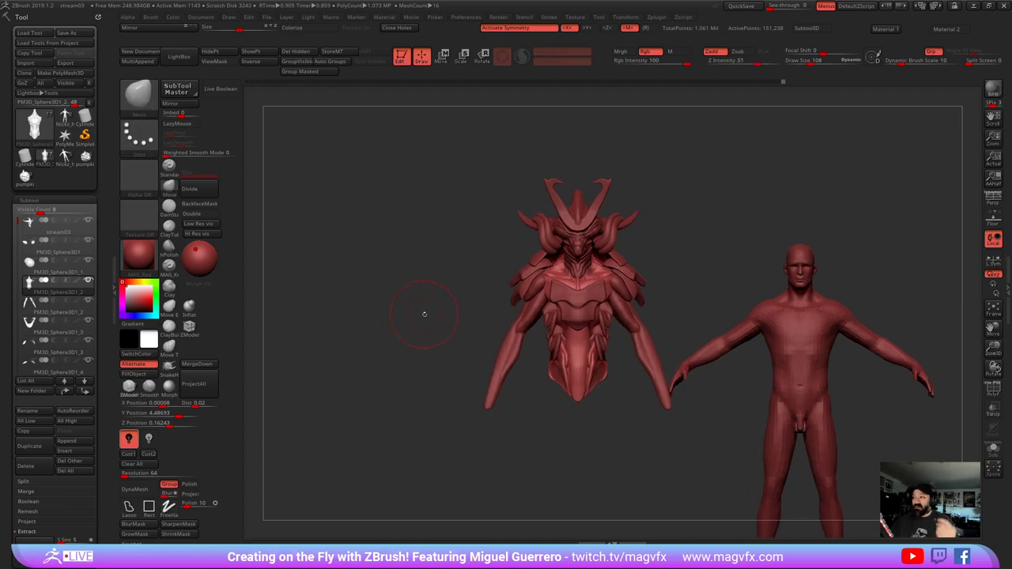
- Isolate the creature's torso subtool, show its polygroups with polyframe, and duplicate it
{"action": "mouse_move", "coordinate": [388, 316]}
{"action": "right_mouse_down"}
{"action": "mouse_move", "coordinate": [435, 343]}
{"action": "mouse_move", "coordinate": [435, 328]}
{"action": "mouse_move", "coordinate": [482, 330]}
{"action": "mouse_move", "coordinate": [465, 343]}
{"action": "mouse_move", "coordinate": [456, 326]}
{"action": "mouse_move", "coordinate": [470, 339]}
{"action": "right_mouse_up"}
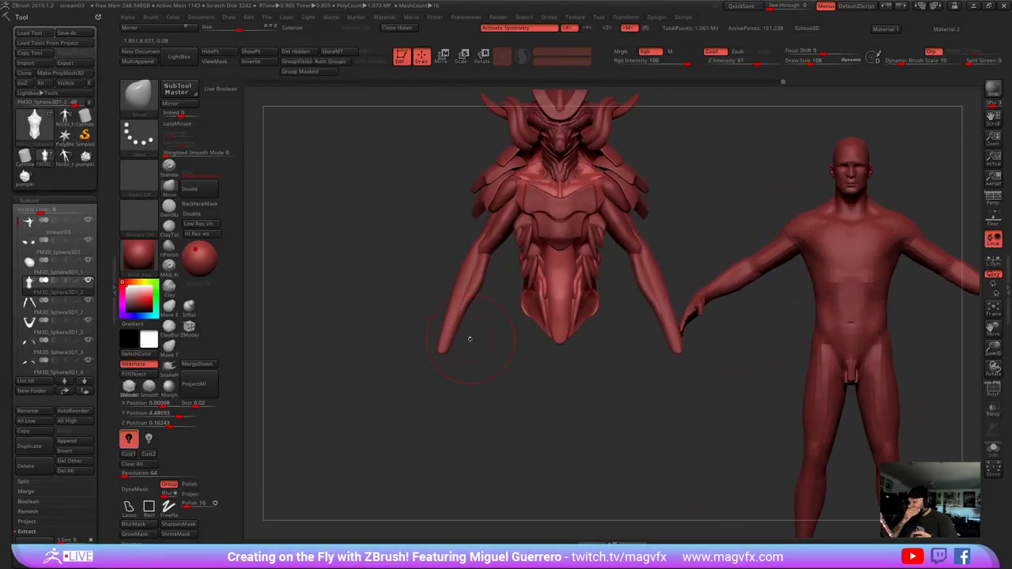
{"action": "right_click_drag", "start_coordinate": [396, 284], "coordinate": [405, 316], "text": "alt"}
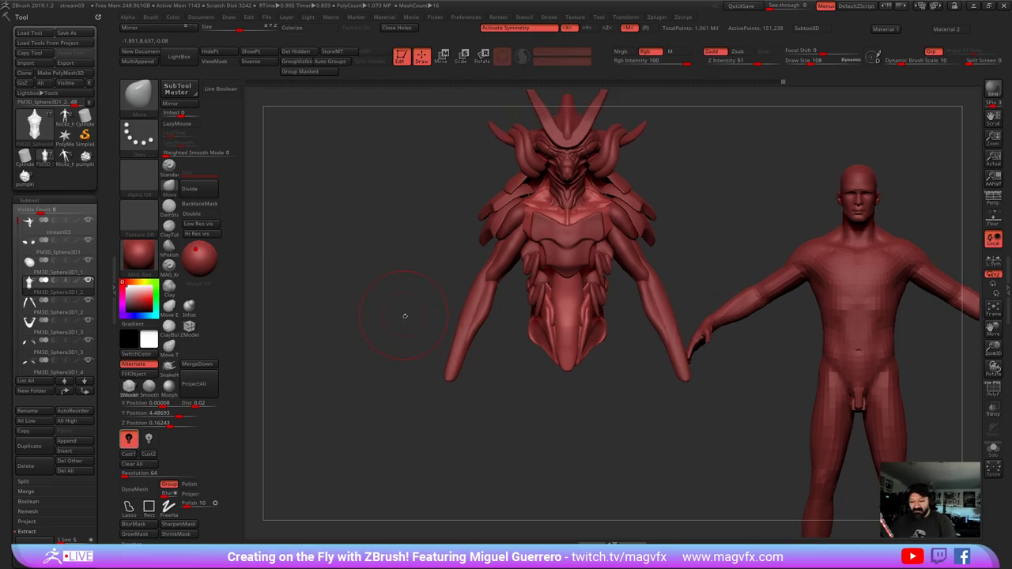
{"action": "left_click", "coordinate": [992, 450]}
{"action": "right_click_drag", "start_coordinate": [440, 364], "coordinate": [499, 399]}
{"action": "key", "text": "shift+f"}
{"action": "right_click_drag", "start_coordinate": [475, 244], "coordinate": [429, 352], "text": "alt"}
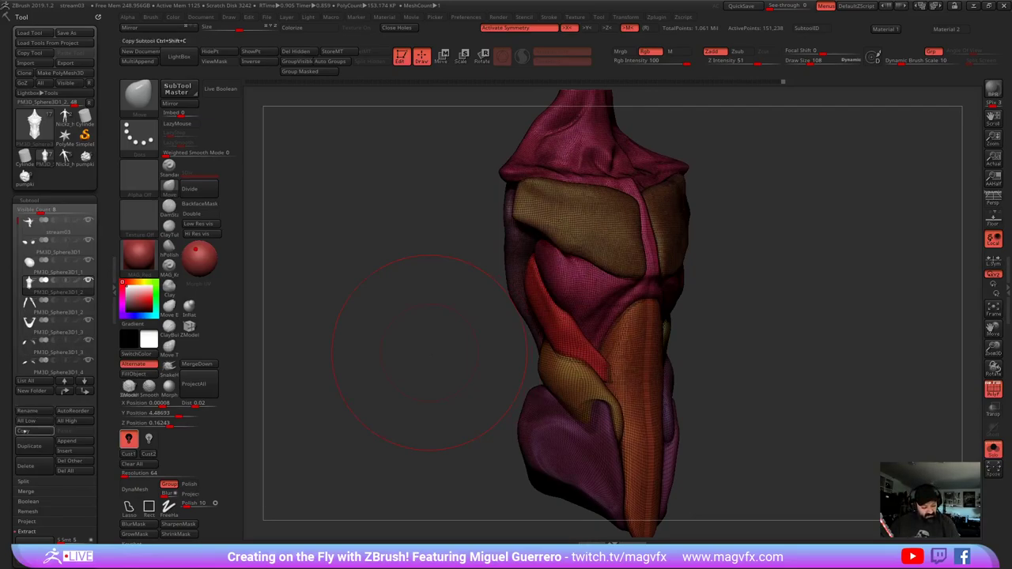
{"action": "left_click", "coordinate": [28, 446]}
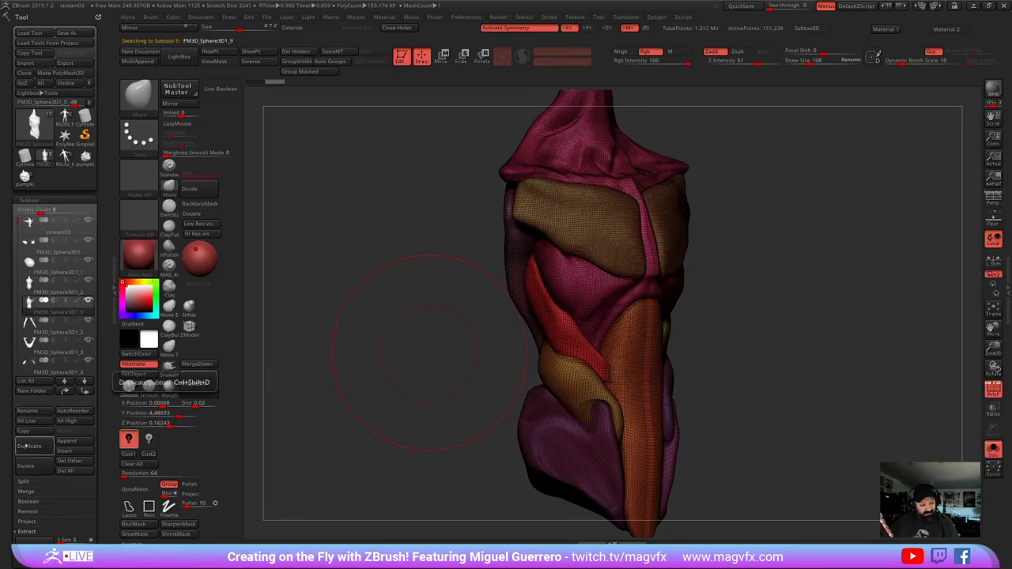
- Turn off symmetry, move the duplicated torso along X away from the original, and show all subtools again
{"action": "right_click_drag", "start_coordinate": [430, 348], "coordinate": [399, 348], "text": "shift"}
{"action": "left_click", "coordinate": [442, 57]}
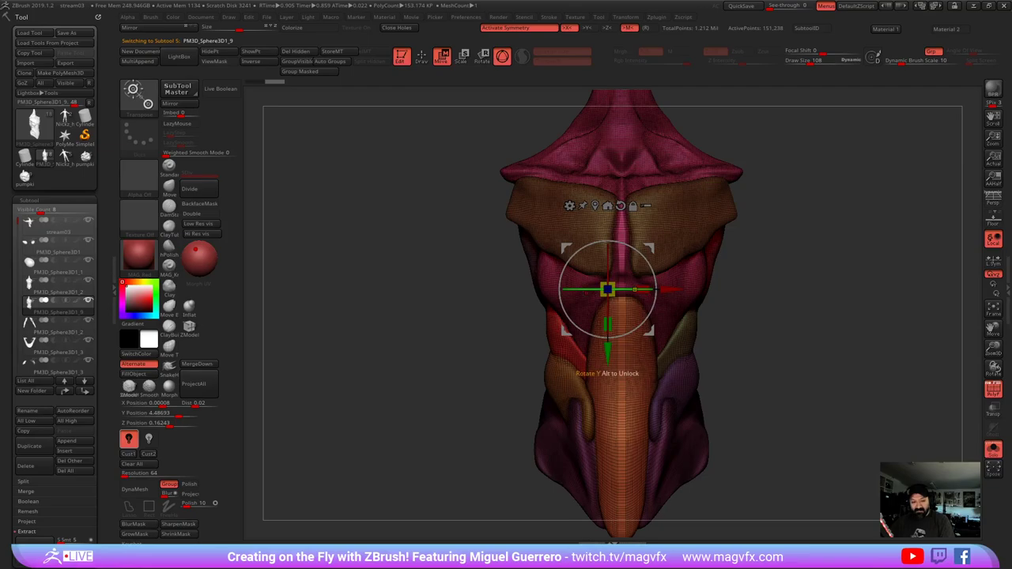
{"action": "key", "text": "x"}
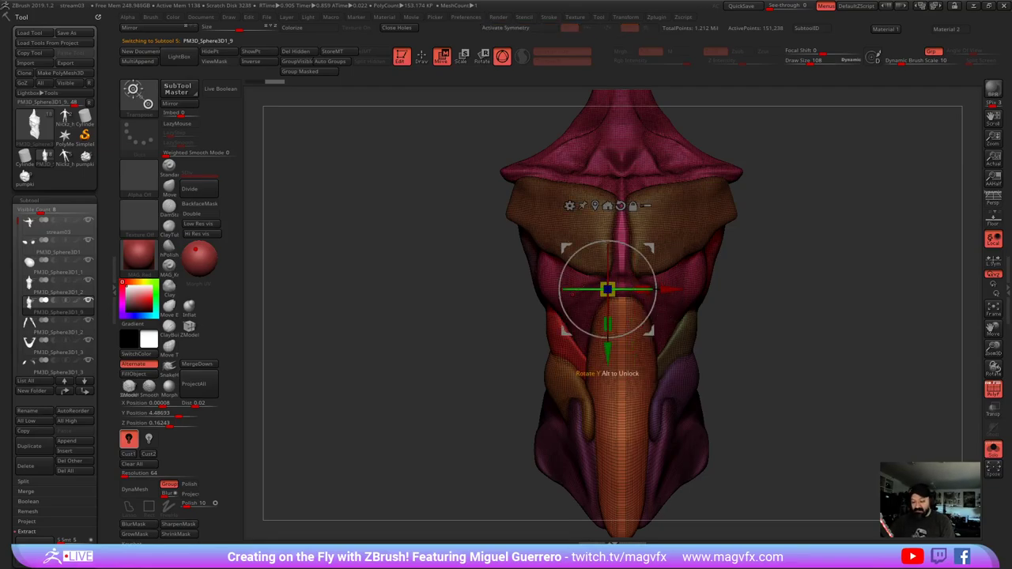
{"action": "left_click_drag", "start_coordinate": [671, 289], "coordinate": [853, 289]}
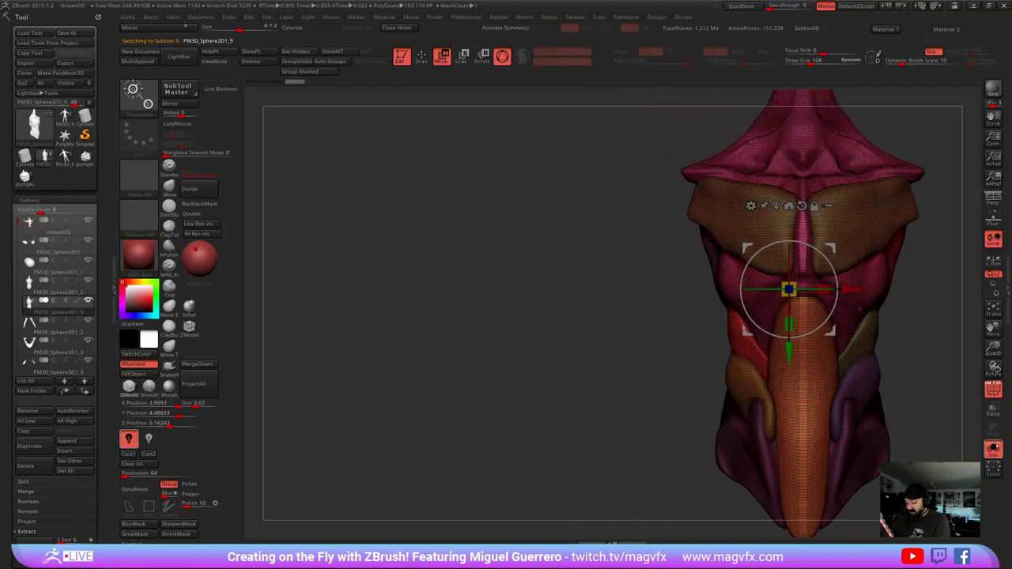
{"action": "left_click", "coordinate": [994, 449]}
{"action": "right_click_drag", "start_coordinate": [909, 372], "coordinate": [645, 289], "text": "alt"}
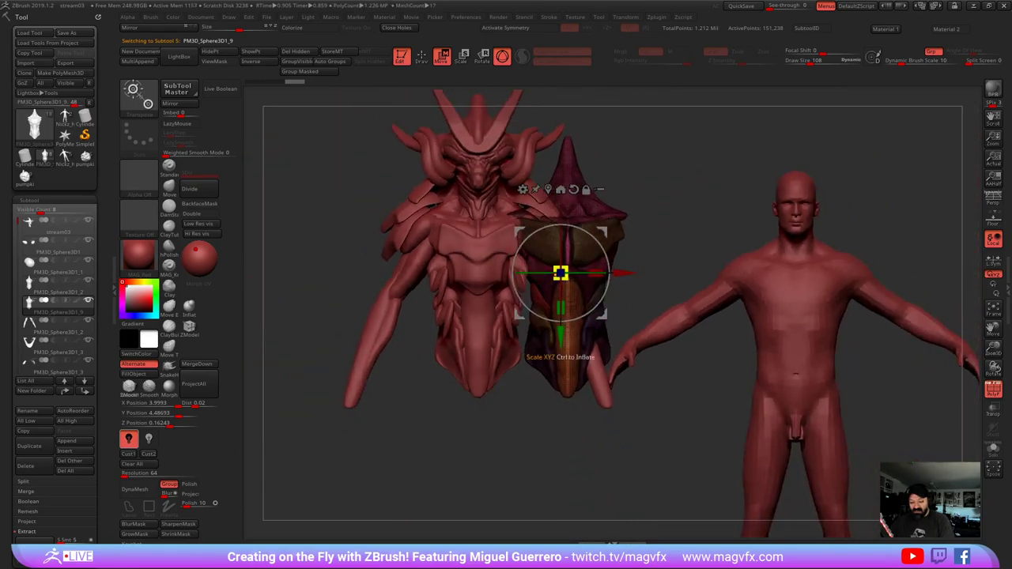
{"action": "left_click_drag", "start_coordinate": [623, 274], "coordinate": [670, 274]}
- Hide the human figure subtool, shift the duplicated torso further clear of the bust, and turn off polyframe
{"action": "left_click", "coordinate": [782, 309], "text": "alt"}
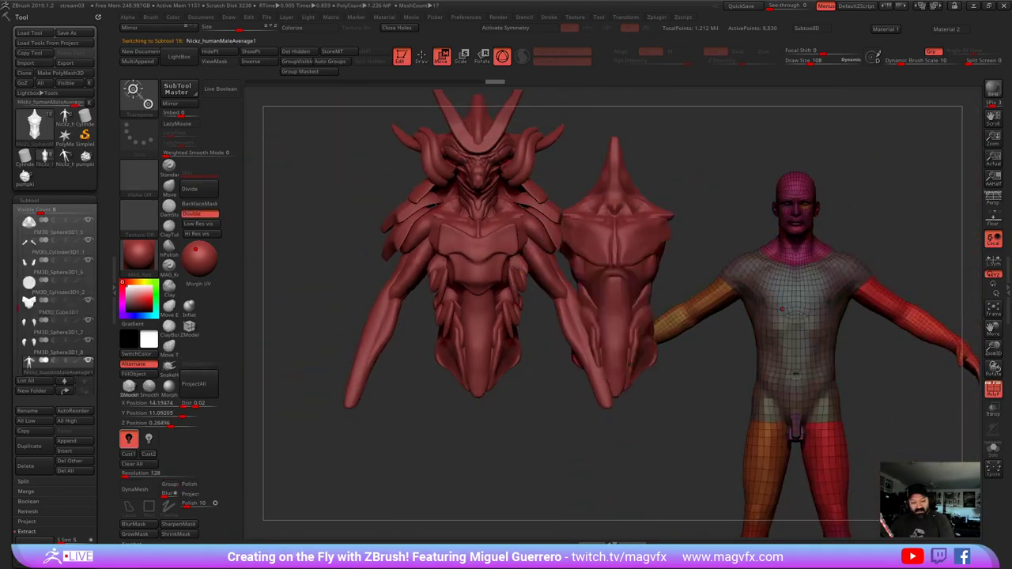
{"action": "left_click", "coordinate": [88, 360]}
{"action": "left_click", "coordinate": [629, 293], "text": "alt"}
{"action": "left_click_drag", "start_coordinate": [671, 273], "coordinate": [696, 274]}
{"action": "left_click_drag", "start_coordinate": [767, 294], "coordinate": [778, 332], "text": "alt"}
{"action": "left_click", "coordinate": [992, 390]}
{"action": "left_click_drag", "start_coordinate": [807, 379], "coordinate": [805, 359], "text": "alt"}
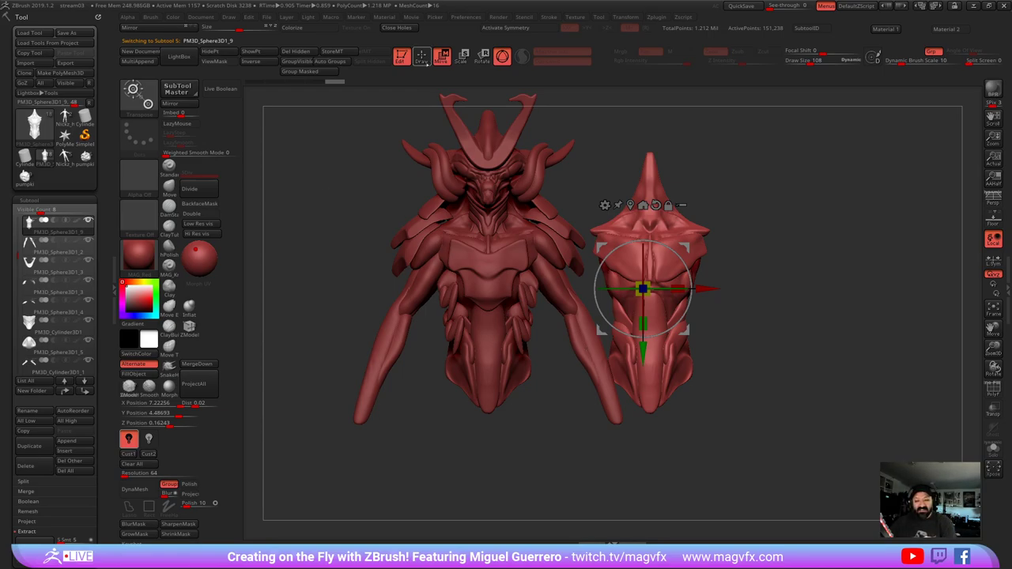
- Reshape the duplicate's chest plate and lower side muscle with the Move Topological brush, reducing the draw size to 92
{"action": "left_click", "coordinate": [422, 57]}
{"action": "left_click", "coordinate": [169, 347]}
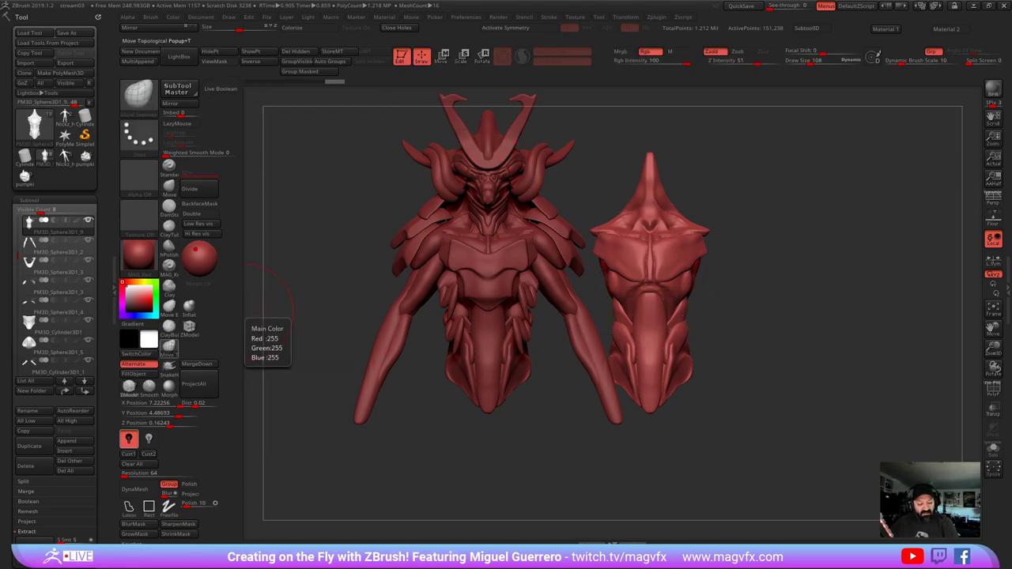
{"action": "mouse_move", "coordinate": [606, 267]}
{"action": "left_mouse_down", "text": "shift"}
{"action": "mouse_move", "coordinate": [612, 256]}
{"action": "mouse_move", "coordinate": [609, 268]}
{"action": "left_mouse_up", "text": "shift"}
{"action": "key", "text": "ctrl+z"}
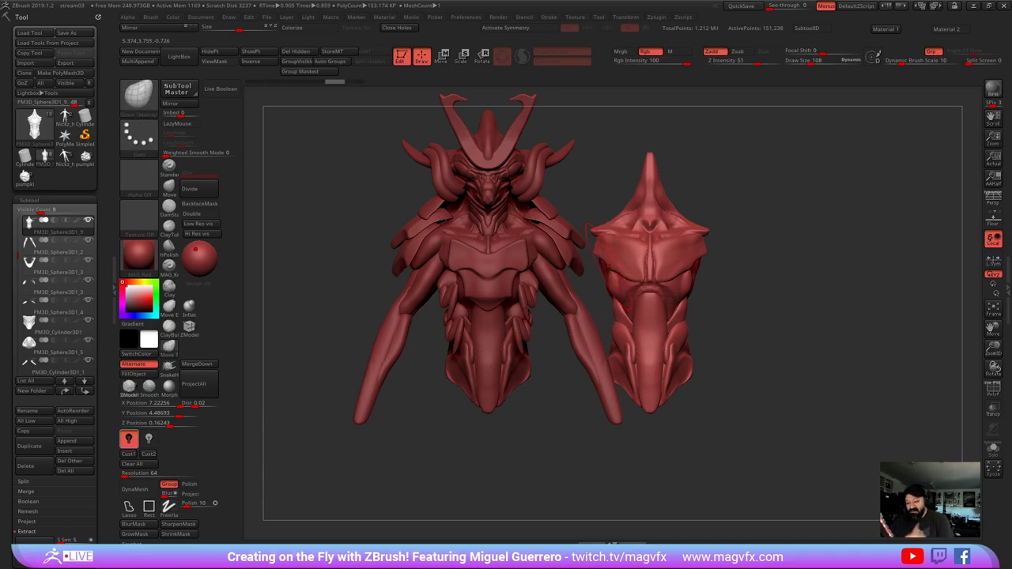
{"action": "mouse_move", "coordinate": [602, 254]}
{"action": "left_mouse_down"}
{"action": "mouse_move", "coordinate": [590, 264]}
{"action": "mouse_move", "coordinate": [625, 275]}
{"action": "mouse_move", "coordinate": [623, 287]}
{"action": "mouse_move", "coordinate": [606, 264]}
{"action": "mouse_move", "coordinate": [624, 278]}
{"action": "left_mouse_up"}
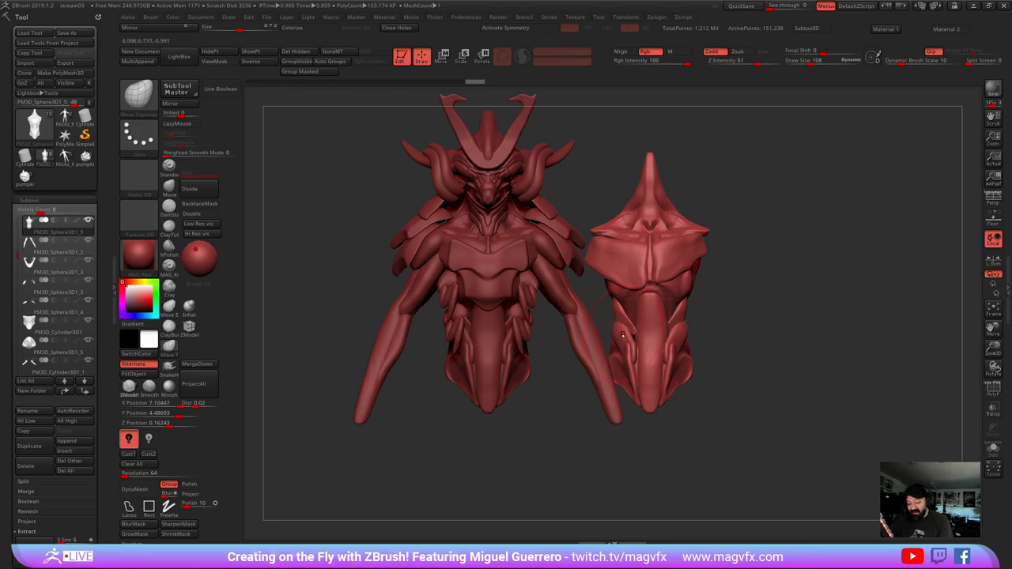
{"action": "left_click_drag", "start_coordinate": [631, 371], "coordinate": [631, 349]}
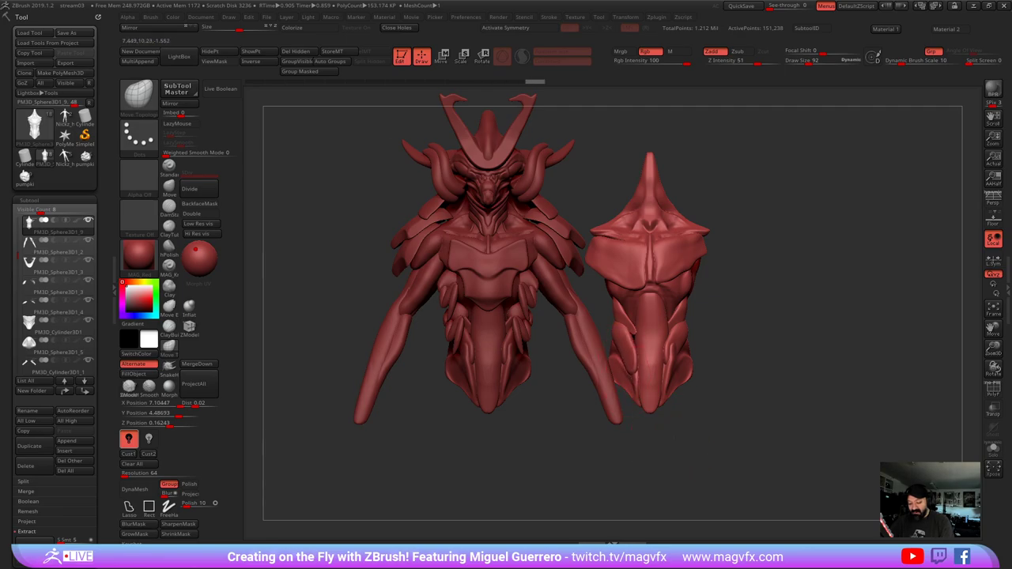
- Isolate the duplicated torso and adjust its long lower side muscle with the Move Topological brush at draw size 92
{"action": "left_click_drag", "start_coordinate": [671, 437], "coordinate": [718, 431]}
{"action": "left_click", "coordinate": [992, 448]}
{"action": "left_click_drag", "start_coordinate": [582, 384], "coordinate": [630, 368]}
{"action": "left_click_drag", "start_coordinate": [556, 370], "coordinate": [579, 371]}
{"action": "left_click_drag", "start_coordinate": [630, 373], "coordinate": [636, 380]}
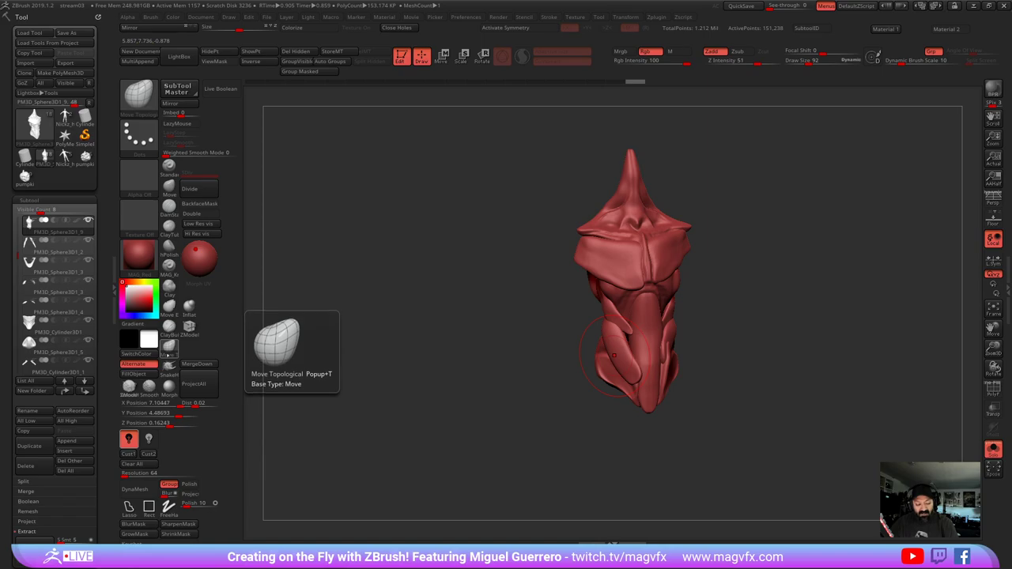
- Try moving the duplicate's back muscle and chest plate edge with the Move Topological brush from several angles
{"action": "left_click_drag", "start_coordinate": [393, 379], "coordinate": [253, 386]}
{"action": "left_click_drag", "start_coordinate": [530, 323], "coordinate": [534, 316]}
{"action": "left_click_drag", "start_coordinate": [382, 340], "coordinate": [502, 332]}
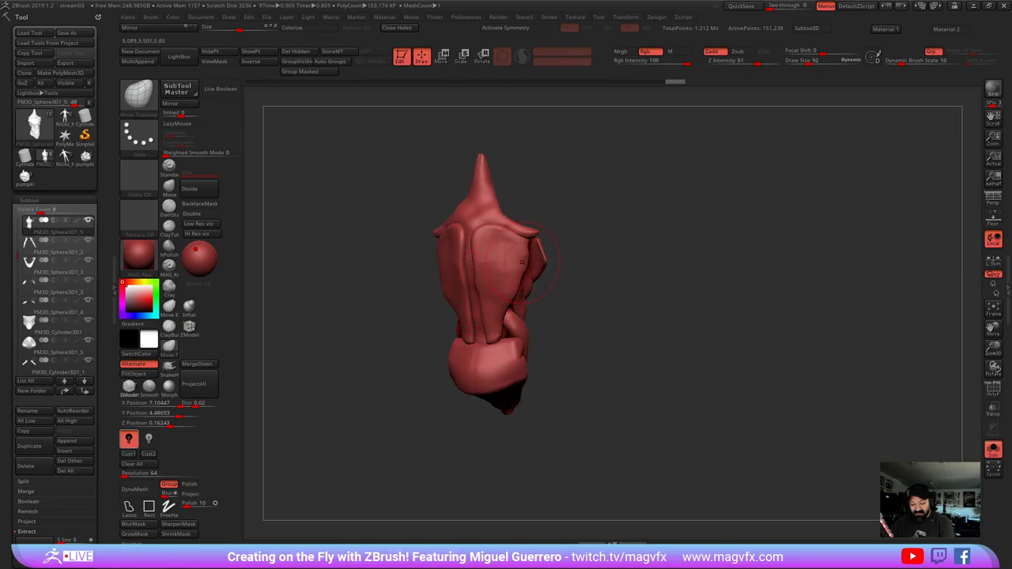
{"action": "left_click_drag", "start_coordinate": [522, 262], "coordinate": [539, 259]}
{"action": "left_click_drag", "start_coordinate": [625, 317], "coordinate": [505, 321]}
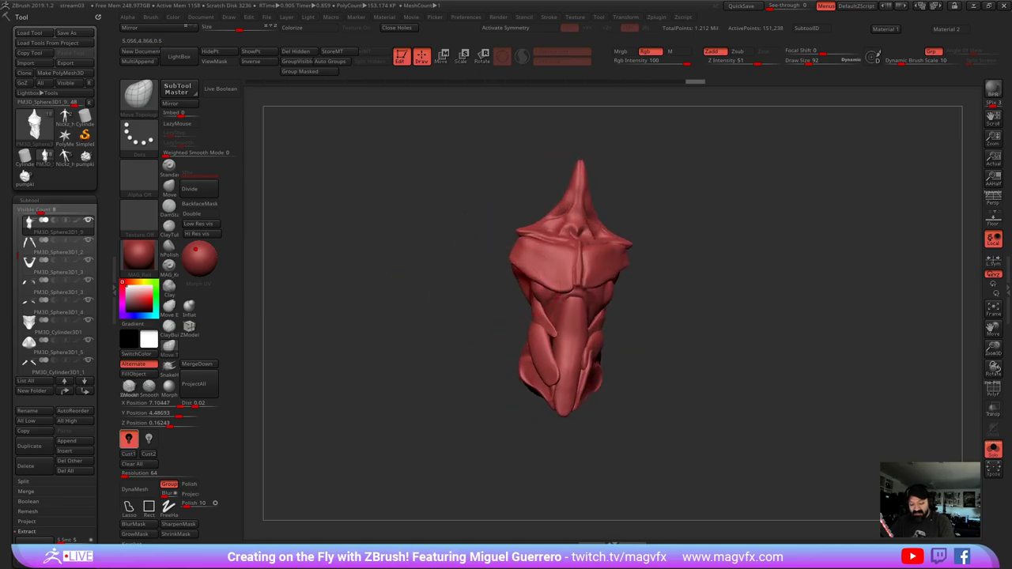
{"action": "left_click_drag", "start_coordinate": [515, 258], "coordinate": [511, 258]}
- Switch to the Move brush and undo the recent changes to the torso's back and chest plate
{"action": "left_click", "coordinate": [170, 187]}
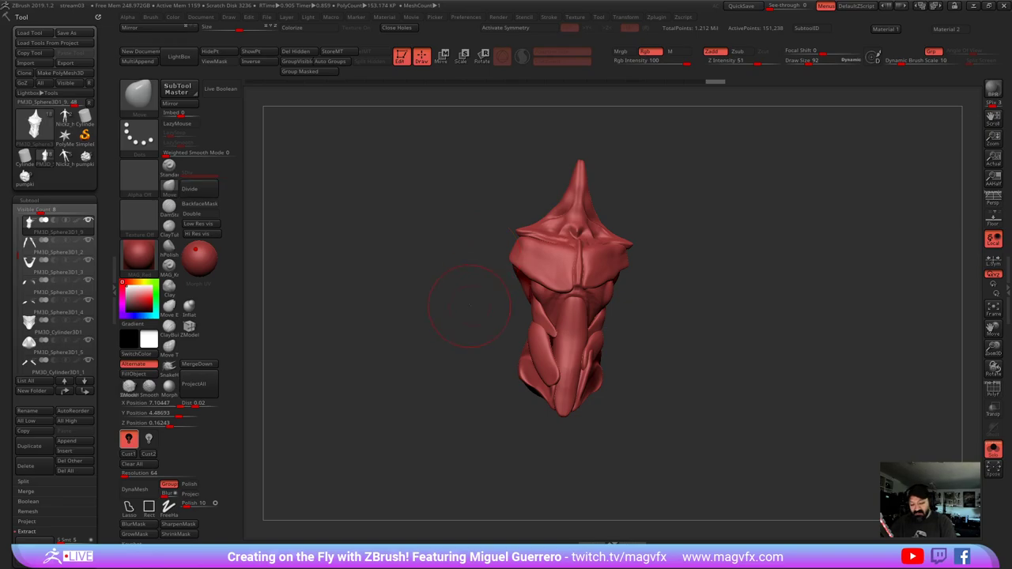
{"action": "left_click_drag", "start_coordinate": [453, 318], "coordinate": [475, 312], "text": "shift"}
{"action": "key", "text": "ctrl+z"}
{"action": "key", "text": "ctrl+z"}
{"action": "key", "text": "ctrl+z"}
{"action": "key", "text": "ctrl+z"}
{"action": "key", "text": "ctrl+z"}
{"action": "key", "text": "ctrl+z"}
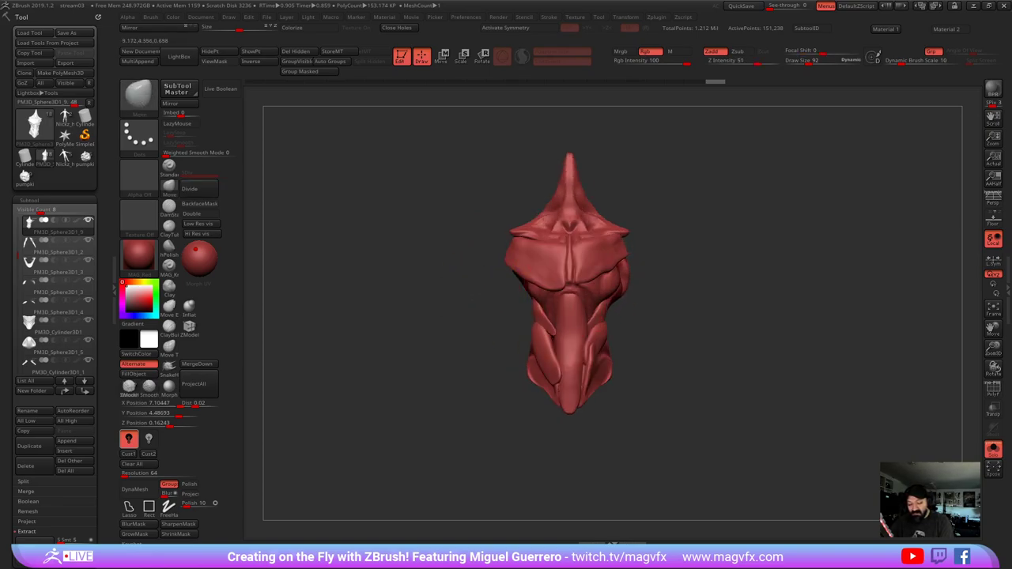
- Move the torso's side forms with the Move brush at draw size 92 and undo the last strokes
{"action": "mouse_move", "coordinate": [528, 293]}
{"action": "left_mouse_down"}
{"action": "mouse_move", "coordinate": [519, 295]}
{"action": "mouse_move", "coordinate": [526, 332]}
{"action": "left_mouse_up"}
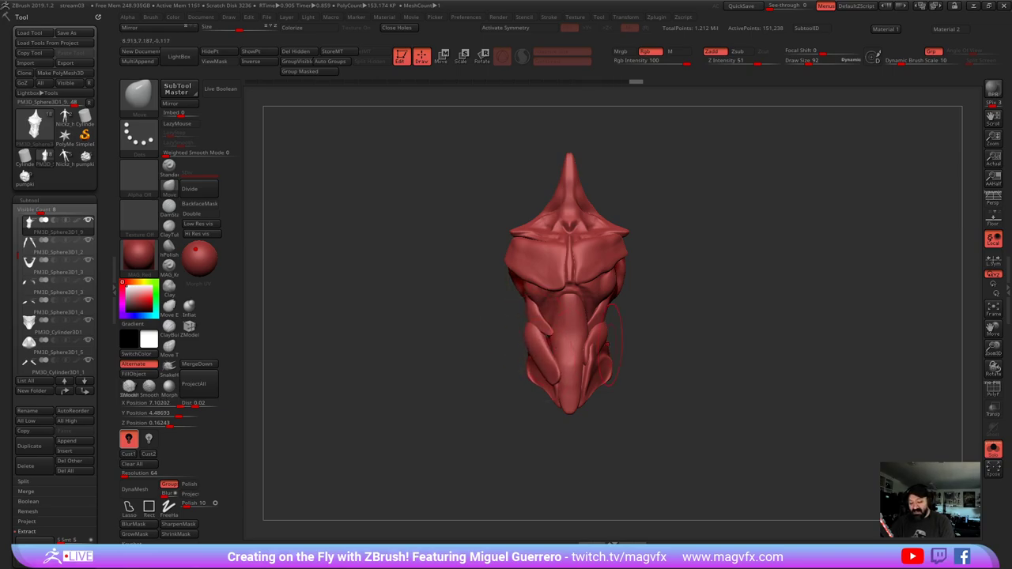
{"action": "mouse_move", "coordinate": [608, 344]}
{"action": "left_mouse_down"}
{"action": "mouse_move", "coordinate": [609, 352]}
{"action": "mouse_move", "coordinate": [598, 315]}
{"action": "left_mouse_up"}
{"action": "key", "text": "ctrl+z"}
{"action": "key", "text": "ctrl+z"}
{"action": "key", "text": "ctrl+z"}
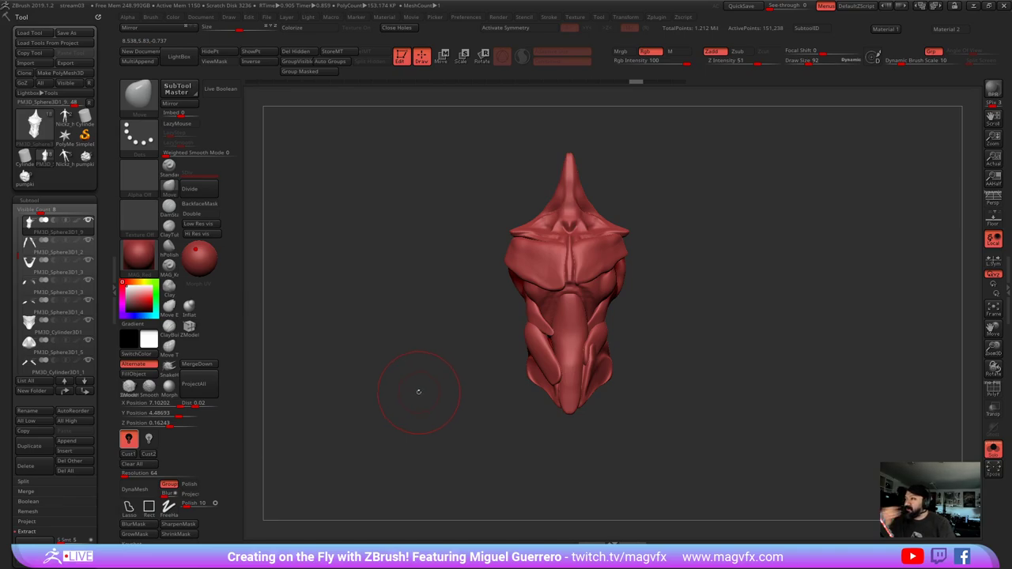
- Adjust the side muscle tucked beneath the chest plate with the Move Topological brush at draw size 92
{"action": "right_click_drag", "start_coordinate": [418, 374], "coordinate": [442, 375], "text": "alt"}
{"action": "right_click_drag", "start_coordinate": [470, 324], "coordinate": [481, 334], "text": "ctrl"}
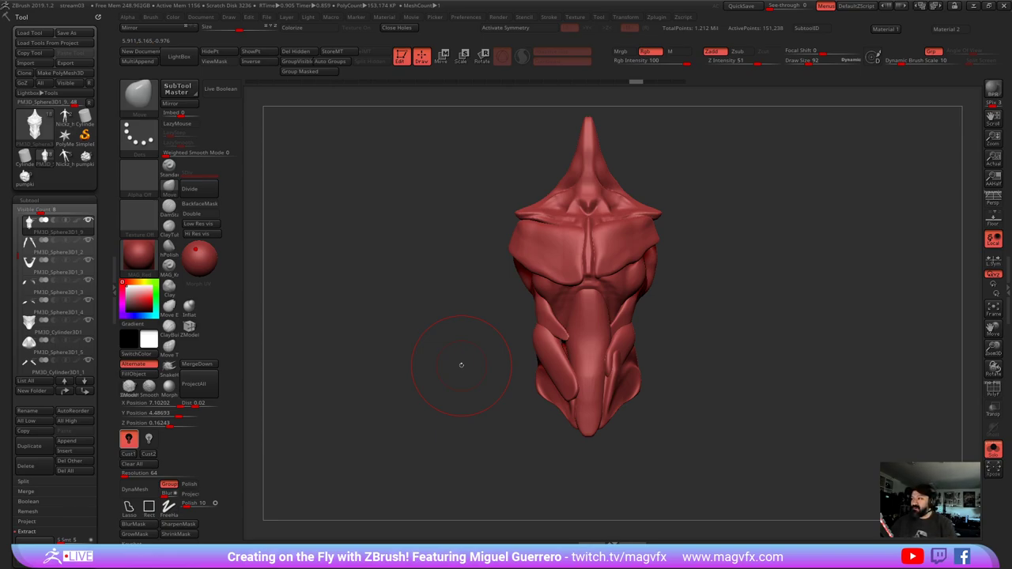
{"action": "left_click_drag", "start_coordinate": [432, 372], "coordinate": [467, 315]}
{"action": "left_click_drag", "start_coordinate": [542, 286], "coordinate": [535, 282]}
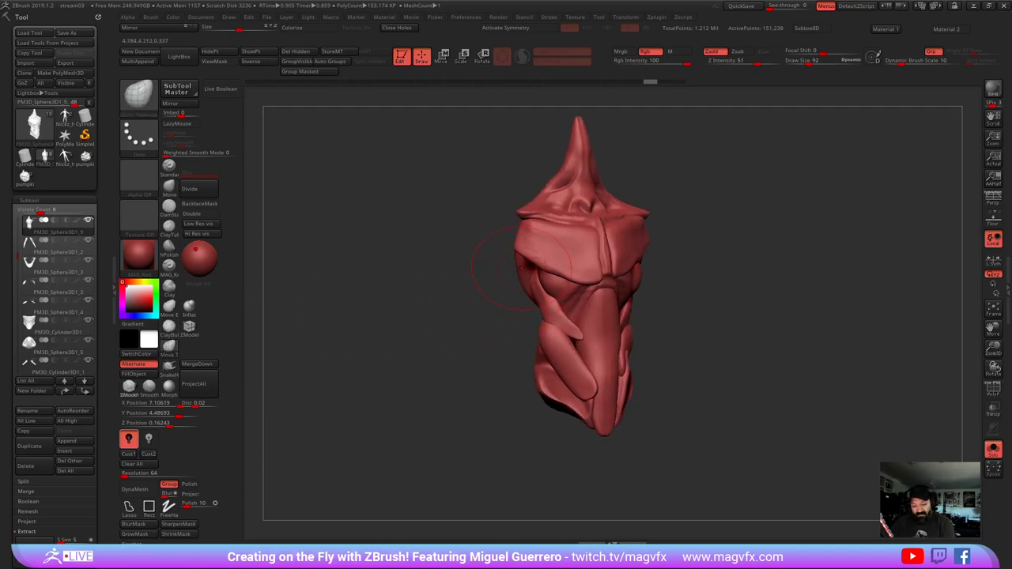
{"action": "left_click_drag", "start_coordinate": [536, 281], "coordinate": [541, 282]}
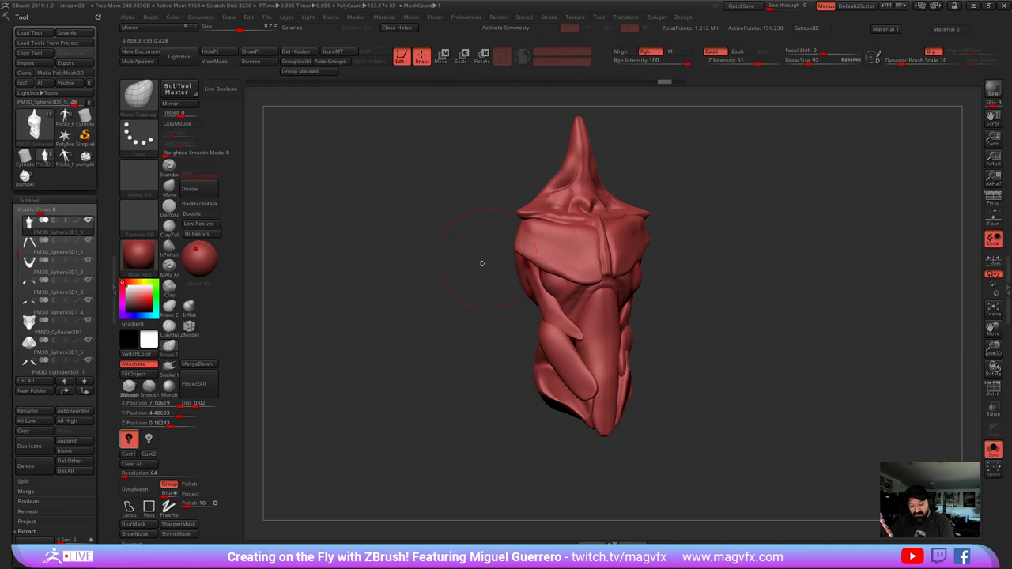
- Reduce the draw size to 44 and nudge the outer edge of the torso's back with the Move Topological brush
{"action": "mouse_move", "coordinate": [481, 263]}
{"action": "left_mouse_down"}
{"action": "mouse_move", "coordinate": [527, 232]}
{"action": "mouse_move", "coordinate": [519, 263]}
{"action": "mouse_move", "coordinate": [552, 274]}
{"action": "left_mouse_up"}
{"action": "key", "text": "bracketleft"}
{"action": "key", "text": "bracketleft"}
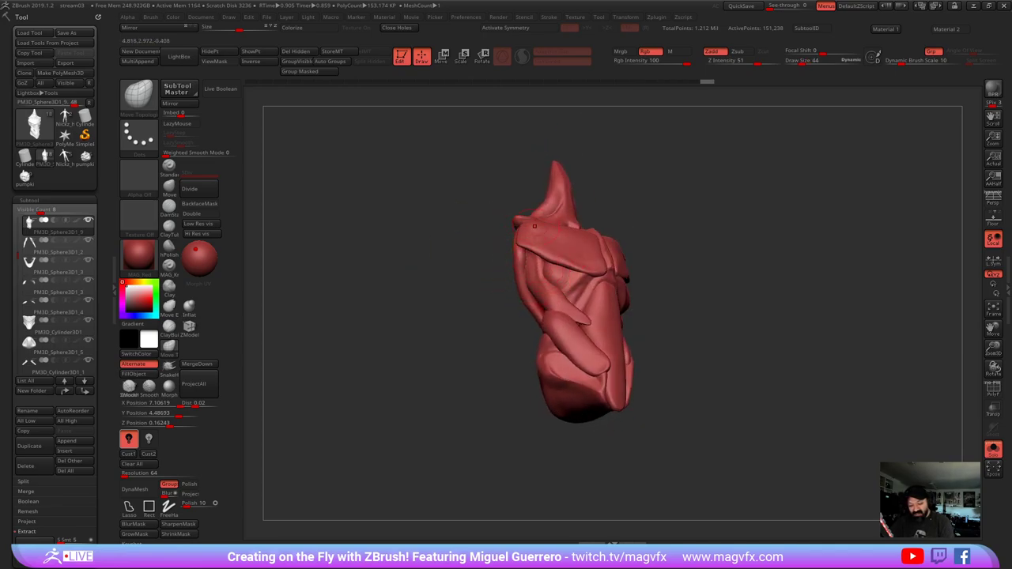
{"action": "left_click_drag", "start_coordinate": [468, 249], "coordinate": [510, 223]}
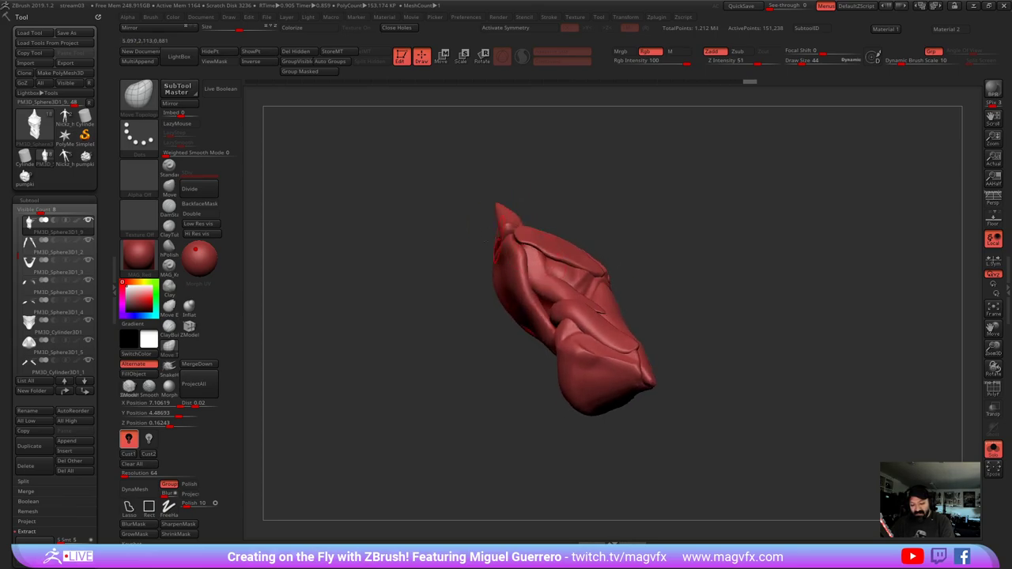
{"action": "left_click_drag", "start_coordinate": [496, 252], "coordinate": [491, 253]}
{"action": "mouse_move", "coordinate": [473, 260]}
{"action": "left_mouse_down"}
{"action": "mouse_move", "coordinate": [440, 289]}
{"action": "mouse_move", "coordinate": [448, 301]}
{"action": "left_mouse_up"}
- Isolate the side muscle's polygroup, mask it, show the whole torso, and invert the mask so only that muscle is editable
{"action": "left_click", "coordinate": [535, 290], "text": "ctrl+shift"}
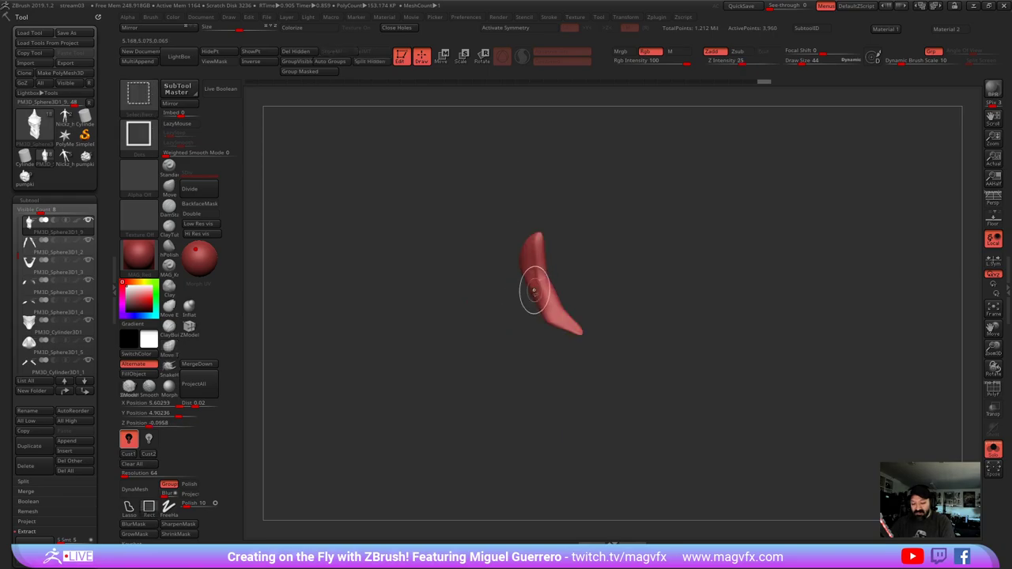
{"action": "left_click_drag", "start_coordinate": [485, 215], "coordinate": [633, 371], "text": "ctrl"}
{"action": "left_click", "coordinate": [505, 323], "text": "ctrl+shift"}
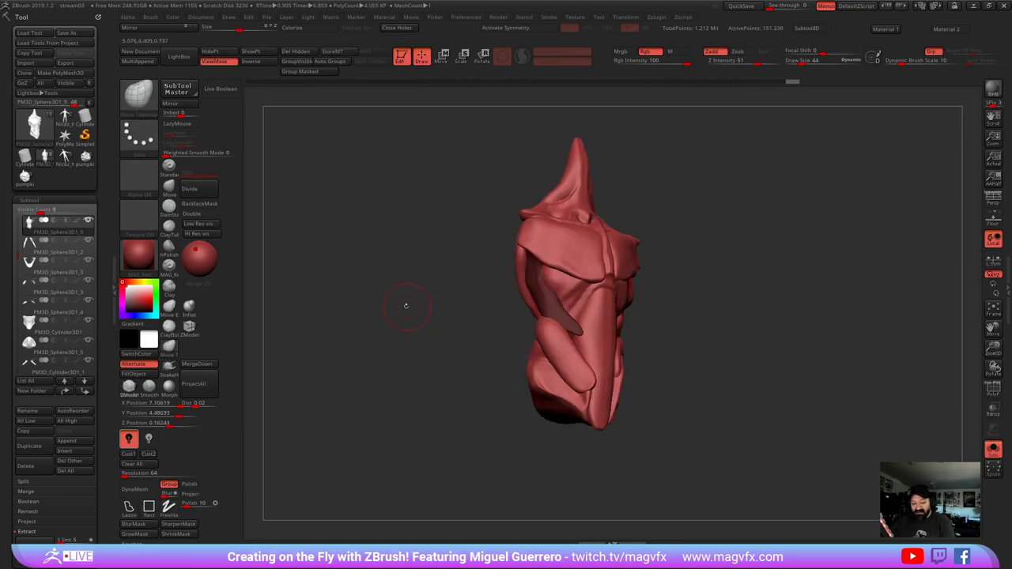
{"action": "left_click_drag", "start_coordinate": [406, 306], "coordinate": [460, 262]}
{"action": "left_click", "coordinate": [423, 309], "text": "ctrl"}
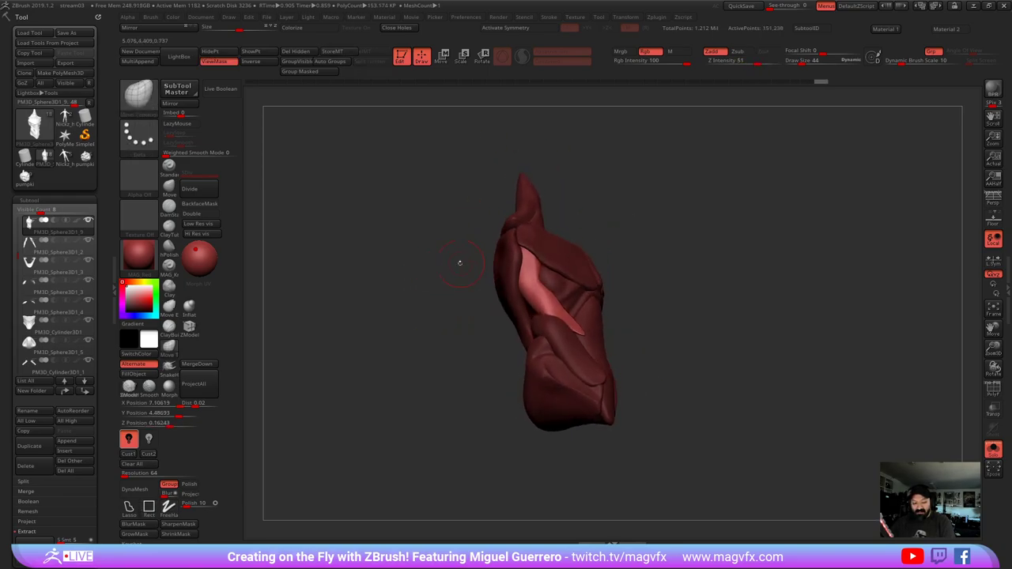
- Reshape the unmasked side muscle beneath the chest plate with the Move brush and clear the mask
{"action": "left_click_drag", "start_coordinate": [532, 269], "coordinate": [550, 282]}
{"action": "left_click_drag", "start_coordinate": [452, 299], "coordinate": [408, 301]}
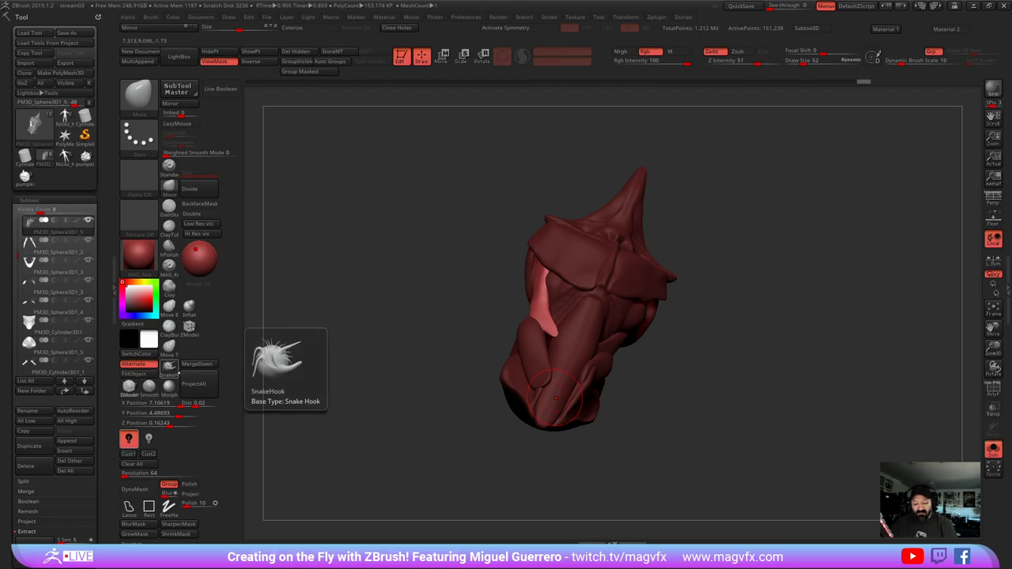
{"action": "key", "text": "ctrl+shift"}
{"action": "key", "text": "ctrl+shift"}
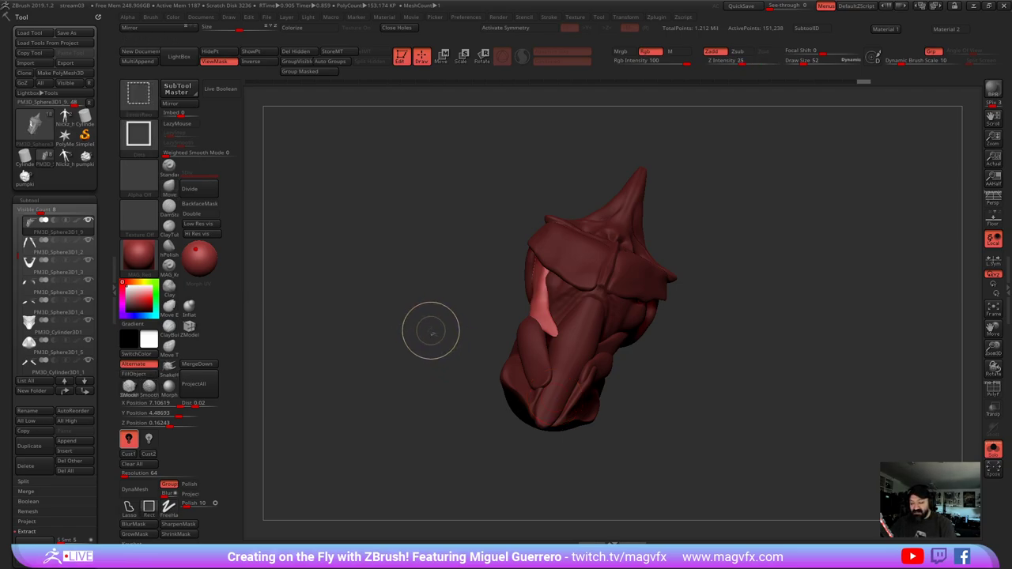
{"action": "left_click", "coordinate": [419, 327], "text": "ctrl"}
- Refine the torso's side beneath the chest plate with the Move brush and smooth the seam along the plate's lower edge
{"action": "mouse_move", "coordinate": [420, 328]}
{"action": "left_mouse_down"}
{"action": "mouse_move", "coordinate": [431, 330]}
{"action": "mouse_move", "coordinate": [413, 343]}
{"action": "mouse_move", "coordinate": [429, 355]}
{"action": "mouse_move", "coordinate": [395, 328]}
{"action": "mouse_move", "coordinate": [437, 350]}
{"action": "mouse_move", "coordinate": [396, 354]}
{"action": "mouse_move", "coordinate": [465, 348]}
{"action": "left_mouse_up"}
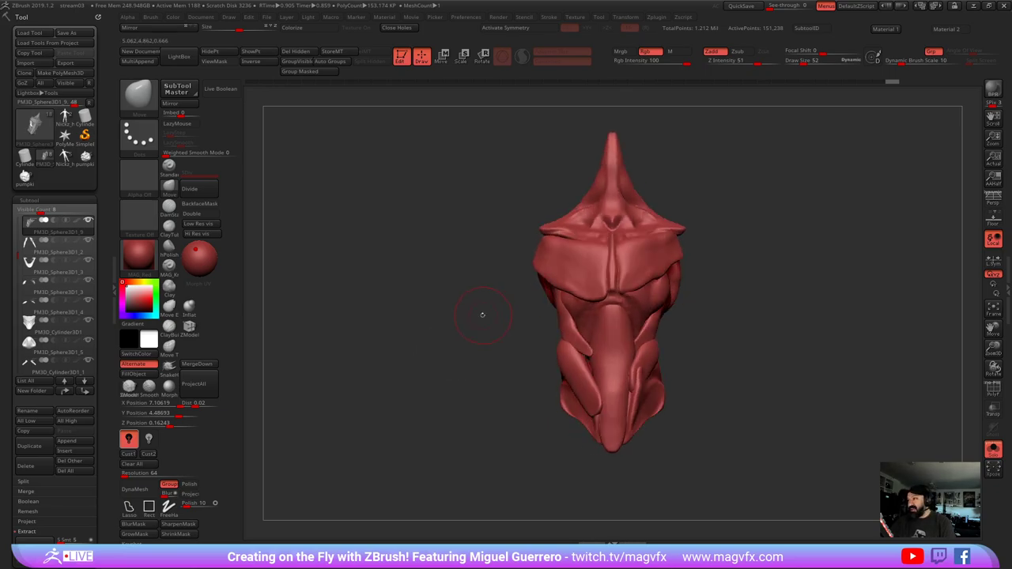
{"action": "left_click_drag", "start_coordinate": [479, 314], "coordinate": [451, 325], "text": "alt"}
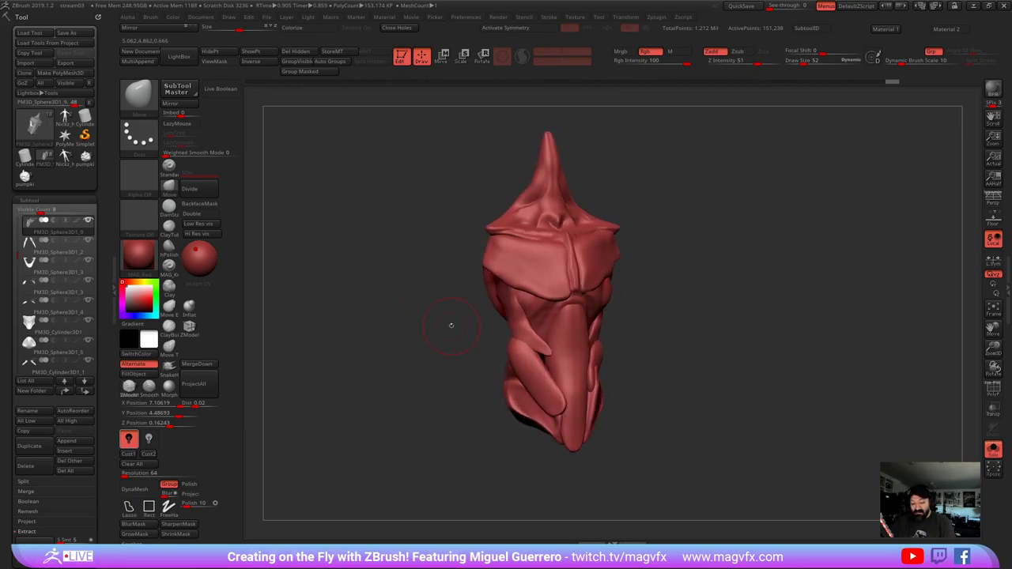
{"action": "left_click_drag", "start_coordinate": [476, 368], "coordinate": [461, 355]}
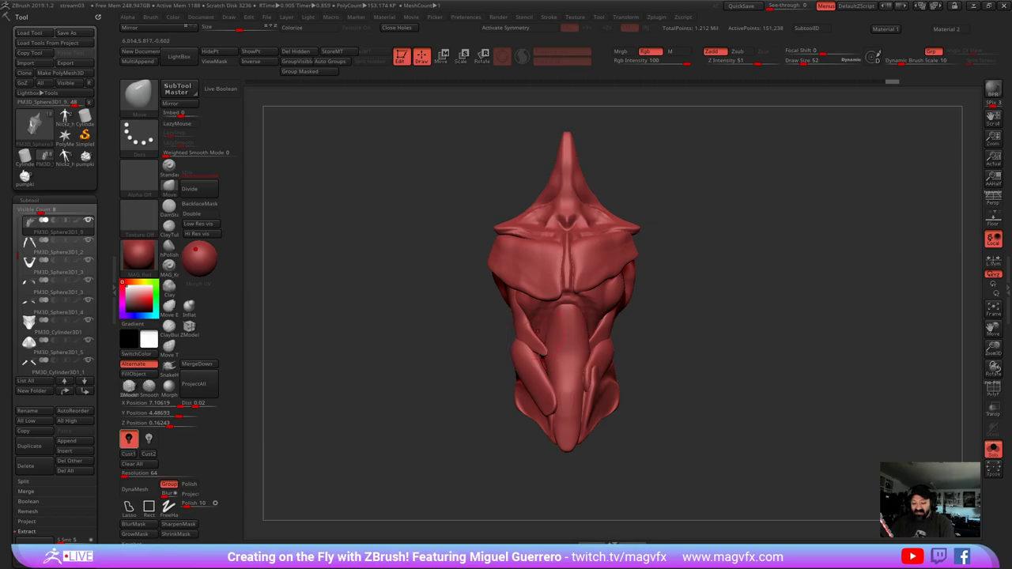
{"action": "mouse_move", "coordinate": [512, 287]}
{"action": "left_mouse_down"}
{"action": "mouse_move", "coordinate": [516, 296]}
{"action": "mouse_move", "coordinate": [540, 281]}
{"action": "left_mouse_up"}
{"action": "left_click_drag", "start_coordinate": [440, 307], "coordinate": [460, 307]}
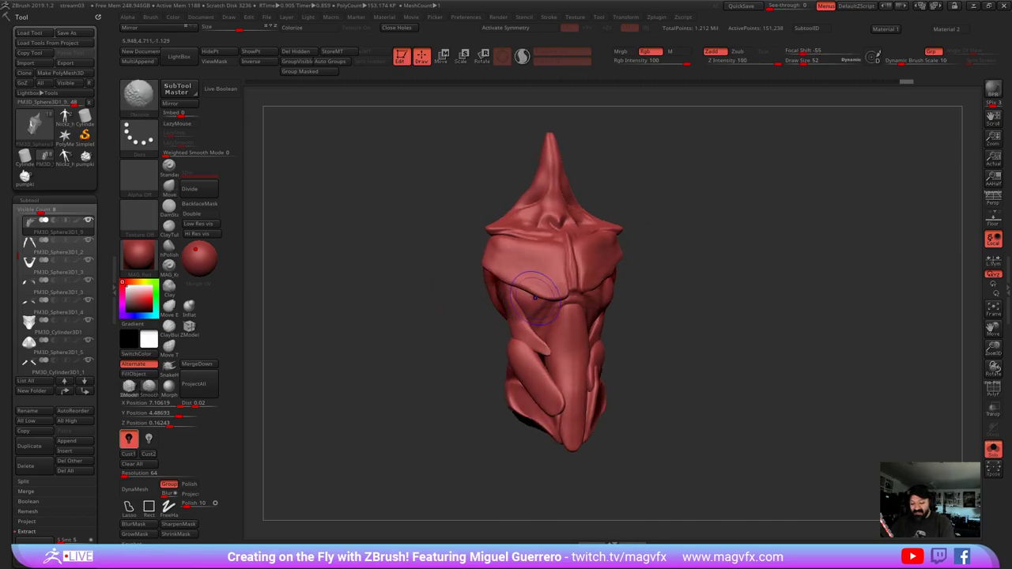
{"action": "left_click_drag", "start_coordinate": [522, 285], "coordinate": [532, 295], "text": "shift"}
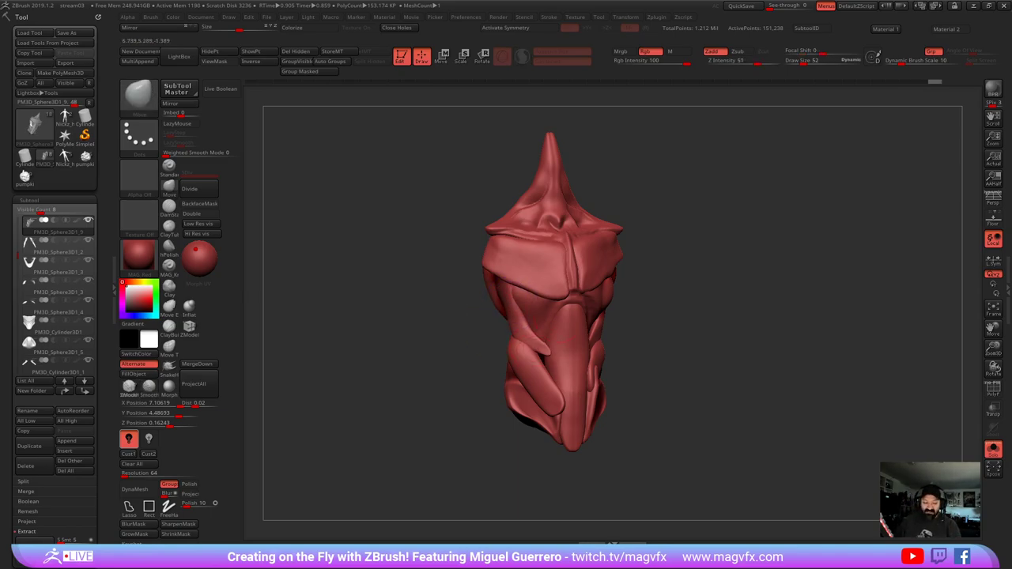
- DynaMesh the torso at resolution 896 with Groups enabled and display the polyframe to inspect the side muscle's polygroup borders
{"action": "left_click_drag", "start_coordinate": [102, 401], "coordinate": [102, 373]}
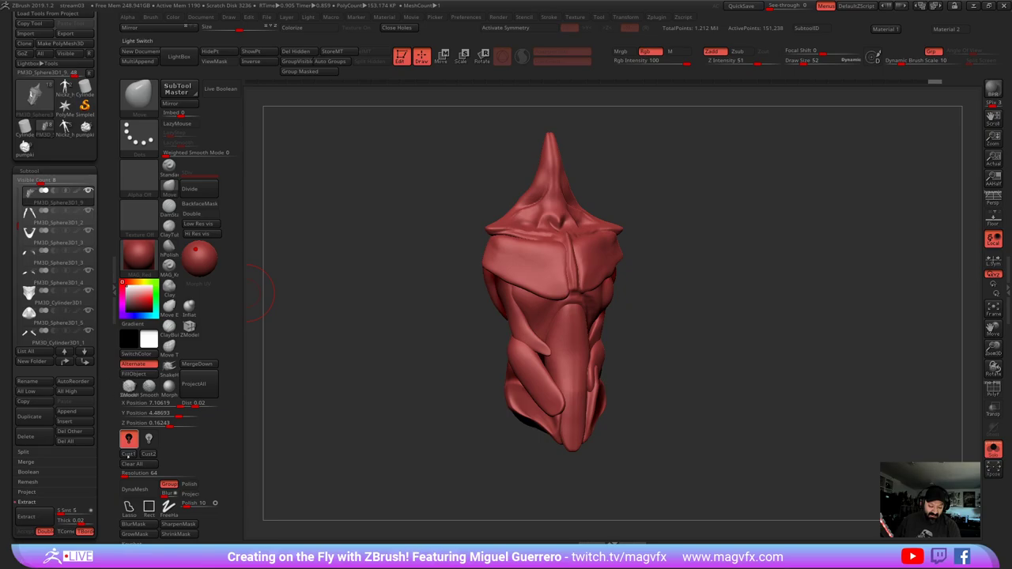
{"action": "left_click", "coordinate": [136, 474]}
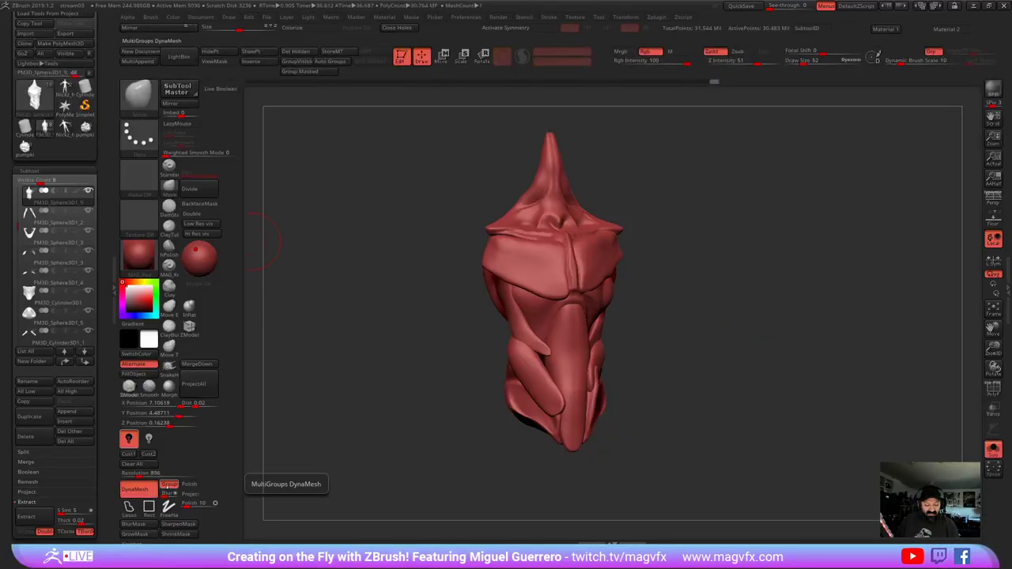
{"action": "left_click", "coordinate": [990, 387]}
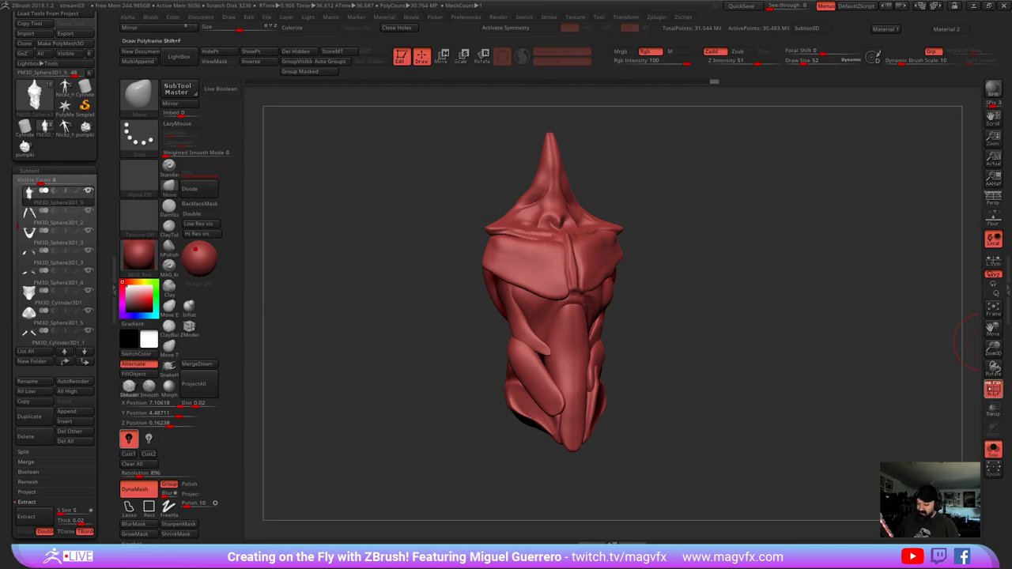
{"action": "right_click_drag", "start_coordinate": [451, 320], "coordinate": [463, 415], "text": "ctrl"}
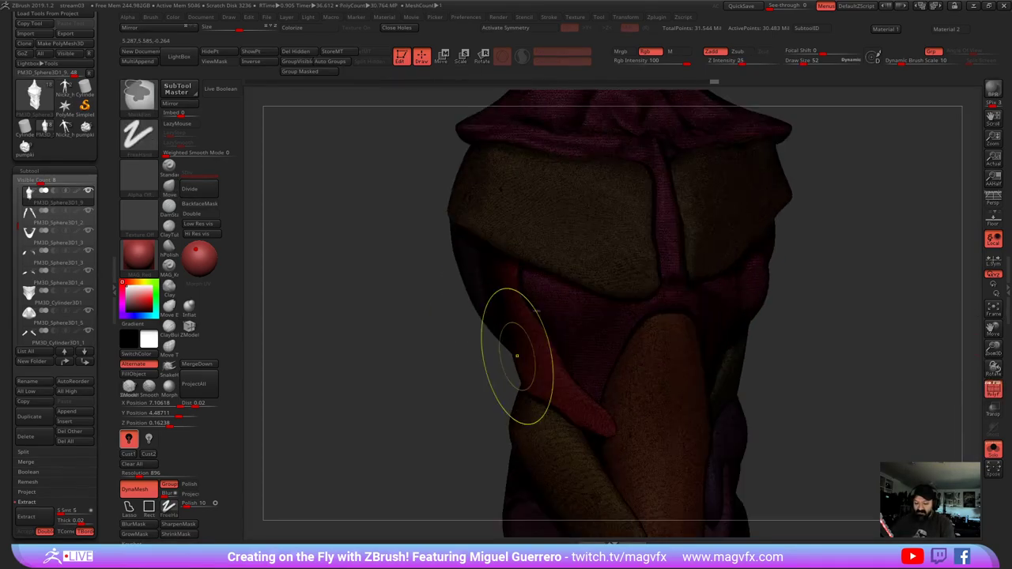
{"action": "right_click_drag", "start_coordinate": [517, 356], "coordinate": [530, 454], "text": "ctrl"}
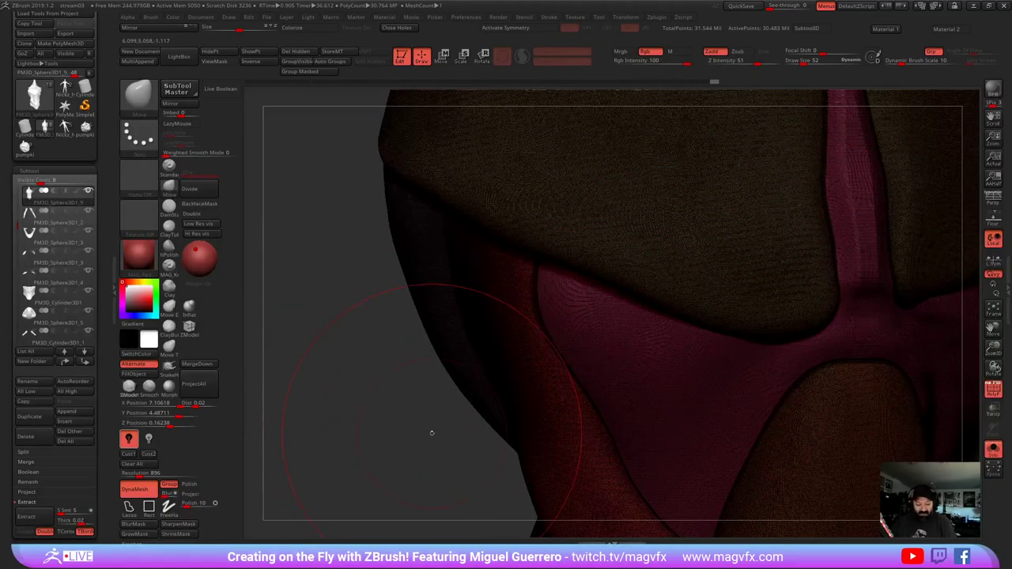
- Disable the DynaMesh Groups option and remesh the torso so the separate muscle pieces fuse into one surface
{"action": "left_click", "coordinate": [170, 485]}
{"action": "left_click_drag", "start_coordinate": [364, 447], "coordinate": [433, 409], "text": "ctrl"}
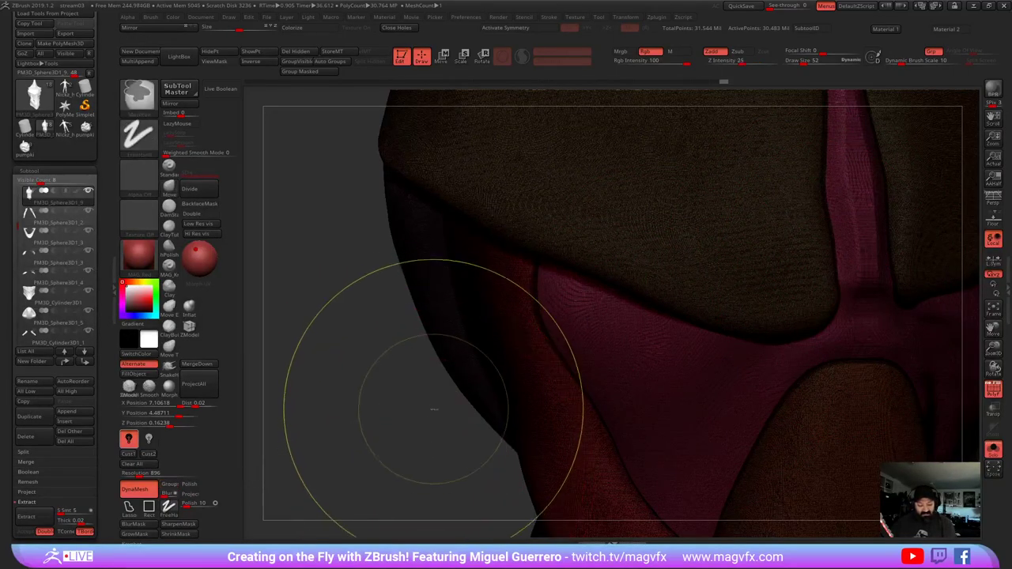
{"action": "right_click_drag", "start_coordinate": [427, 506], "coordinate": [422, 440], "text": "ctrl"}
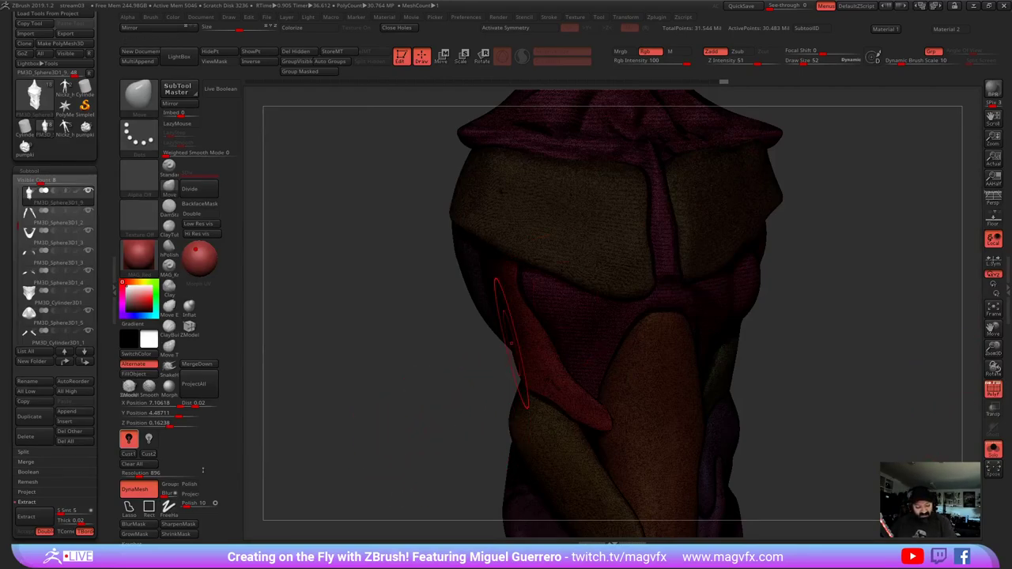
{"action": "left_click_drag", "start_coordinate": [343, 393], "coordinate": [370, 426], "text": "ctrl"}
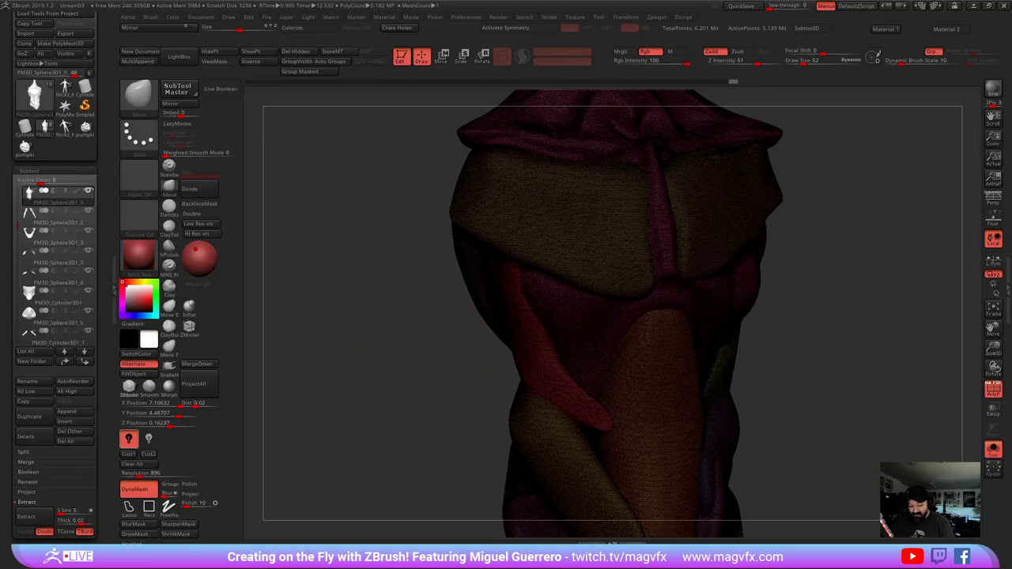
- Examine the wireframe where the side muscle meets the torso, with and without polygroup colours, and hide the polyframe
{"action": "mouse_move", "coordinate": [407, 340]}
{"action": "right_mouse_down"}
{"action": "mouse_move", "coordinate": [440, 349]}
{"action": "mouse_move", "coordinate": [454, 483]}
{"action": "right_mouse_up"}
{"action": "right_click_drag", "start_coordinate": [510, 350], "coordinate": [603, 394], "text": "ctrl"}
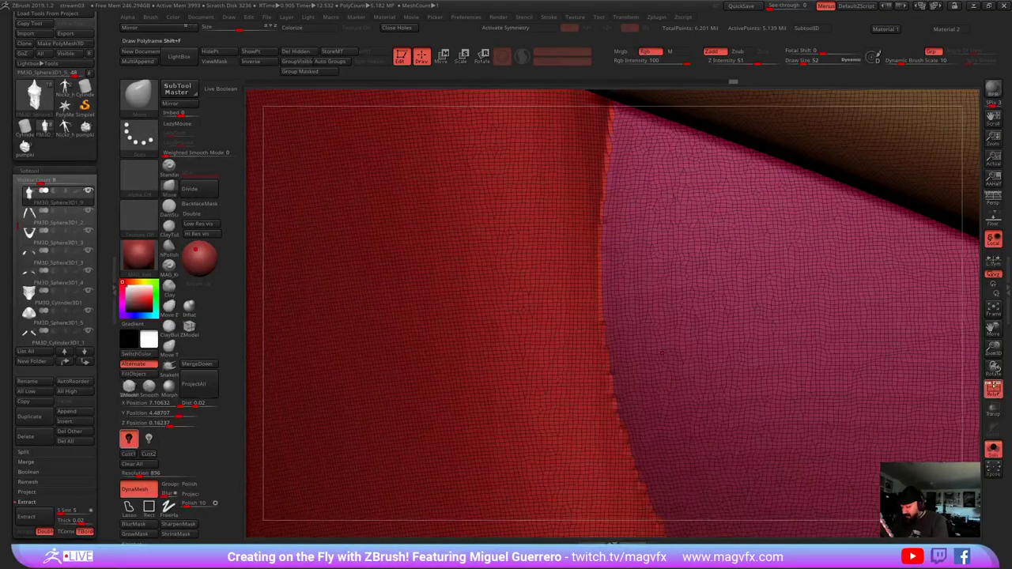
{"action": "left_click", "coordinate": [980, 390]}
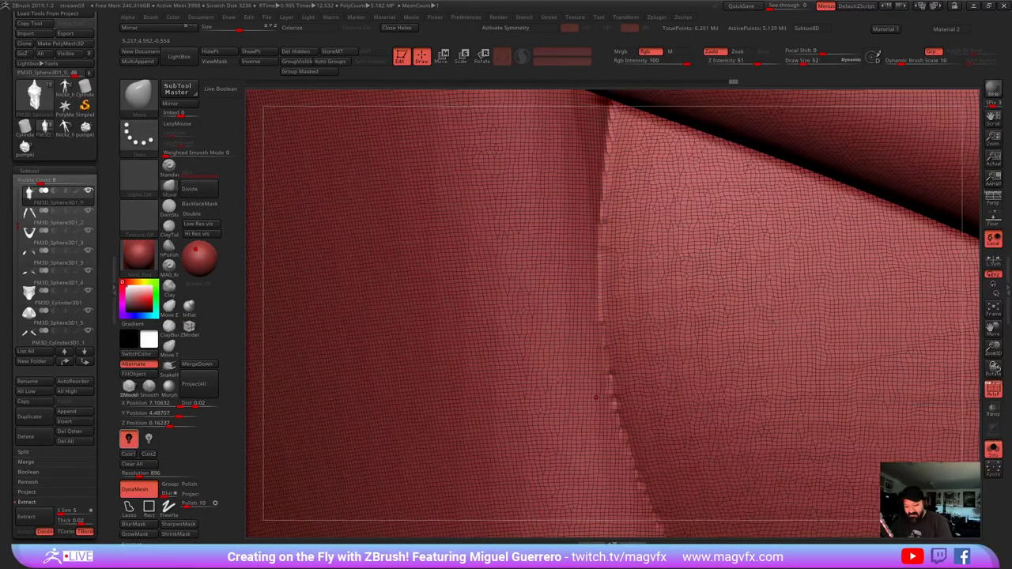
{"action": "left_click", "coordinate": [995, 386]}
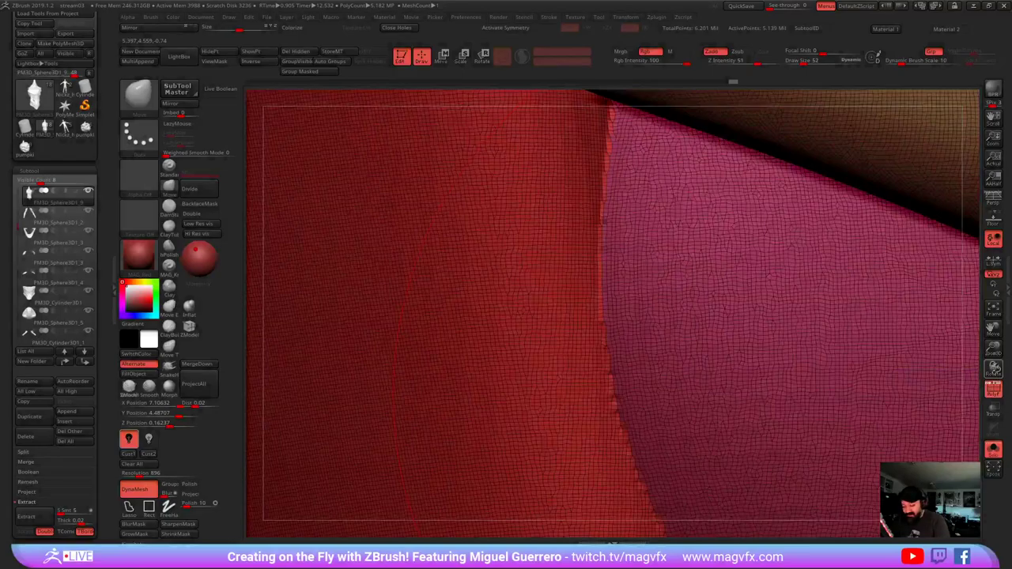
{"action": "right_click_drag", "start_coordinate": [639, 378], "coordinate": [601, 253], "text": "ctrl"}
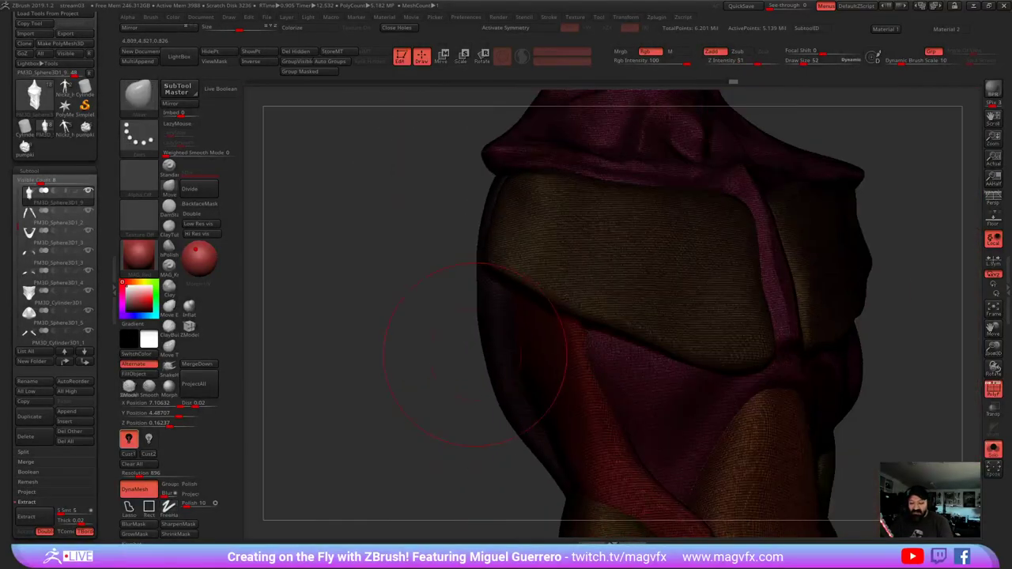
{"action": "mouse_move", "coordinate": [498, 352]}
{"action": "right_mouse_down"}
{"action": "mouse_move", "coordinate": [402, 331]}
{"action": "mouse_move", "coordinate": [328, 340]}
{"action": "right_mouse_up"}
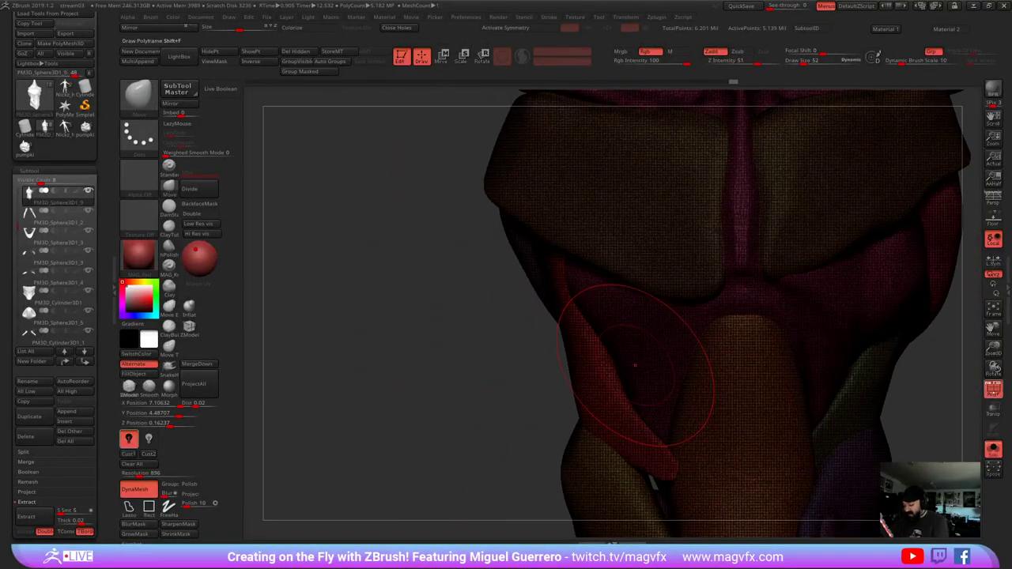
{"action": "left_click", "coordinate": [993, 388]}
{"action": "right_click_drag", "start_coordinate": [480, 360], "coordinate": [428, 325], "text": "alt"}
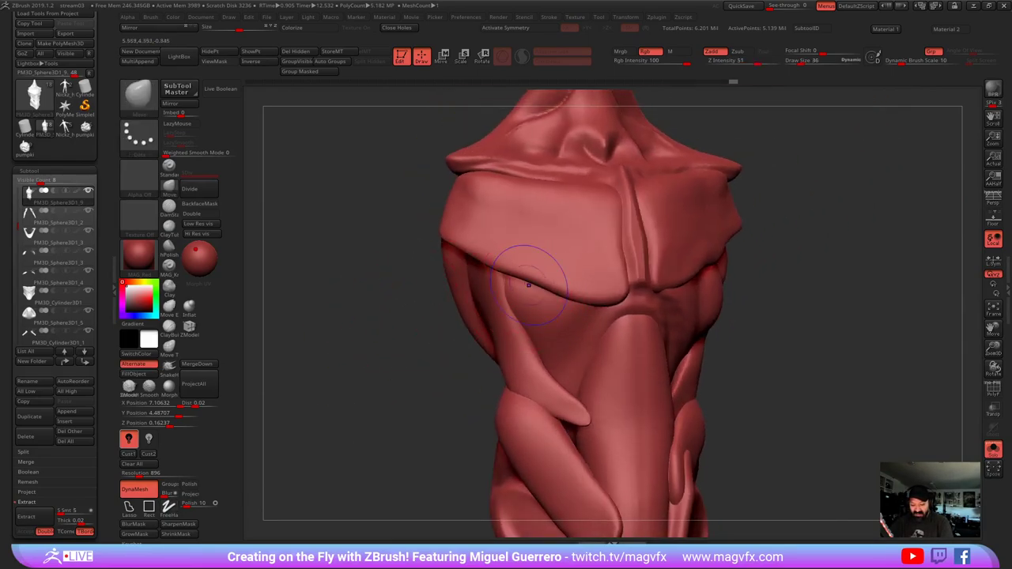
- Set the Smooth brush's Weighted Smooth Mode to 1 and smooth the chest plate's central ridge at draw size 36
{"action": "key", "text": "ctrl"}
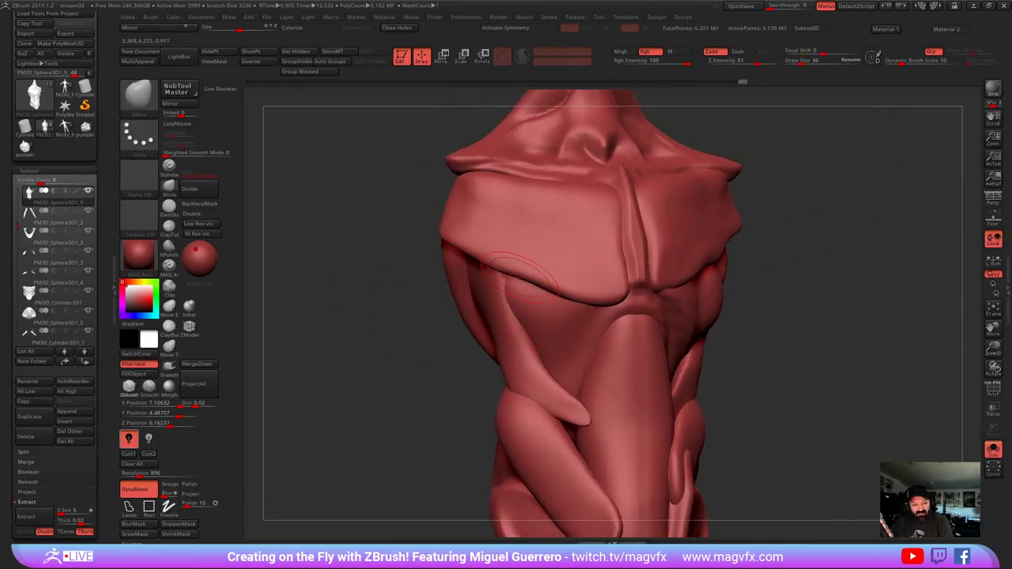
{"action": "left_click", "coordinate": [170, 153]}
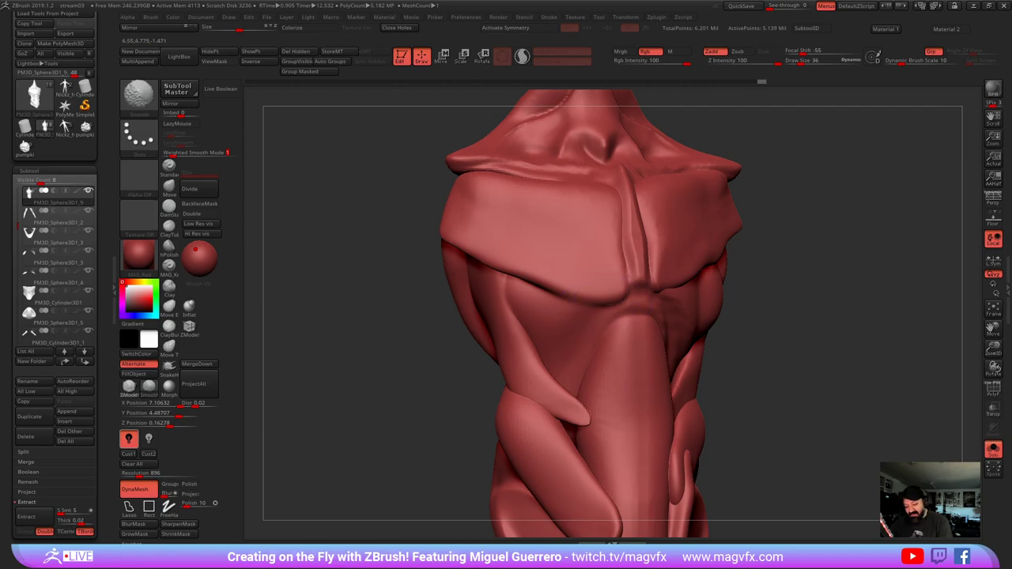
{"action": "left_click_drag", "start_coordinate": [623, 210], "coordinate": [626, 255], "text": "shift"}
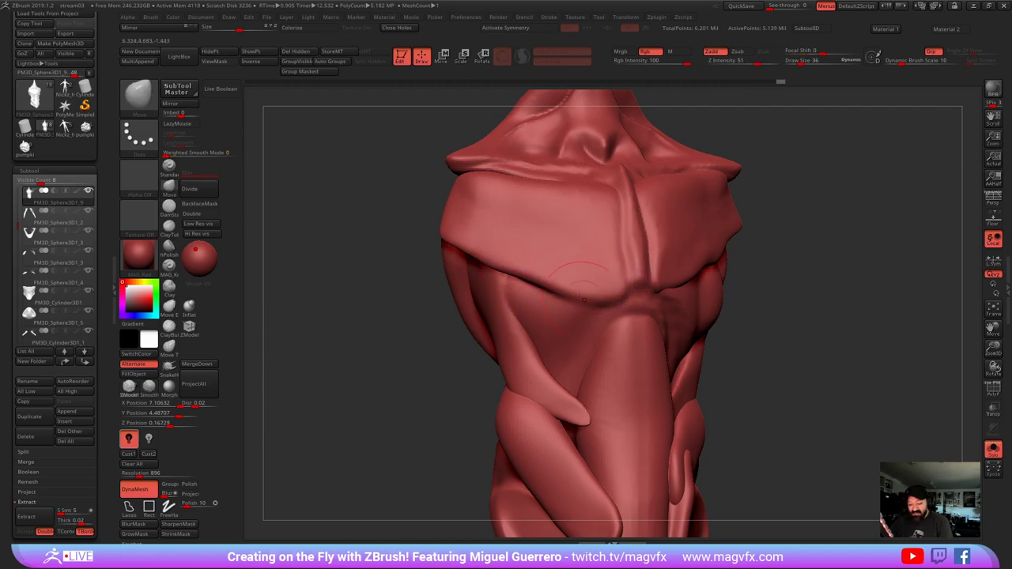
{"action": "left_click", "coordinate": [993, 388]}
{"action": "left_click", "coordinate": [993, 388]}
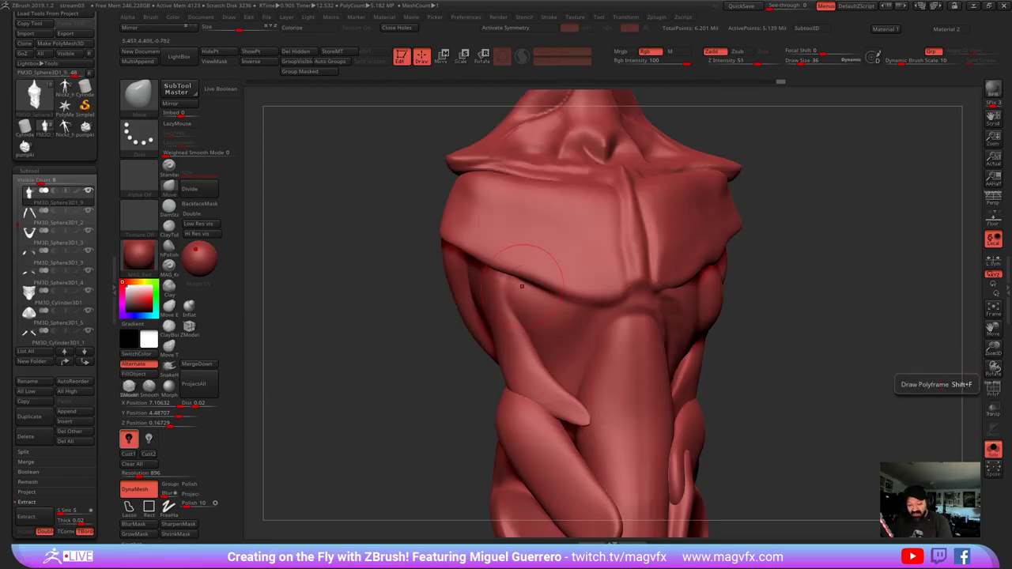
- Smooth the seams along the chest plate's lower edge and around the side muscles from several angles
{"action": "right_click_drag", "start_coordinate": [467, 276], "coordinate": [525, 282]}
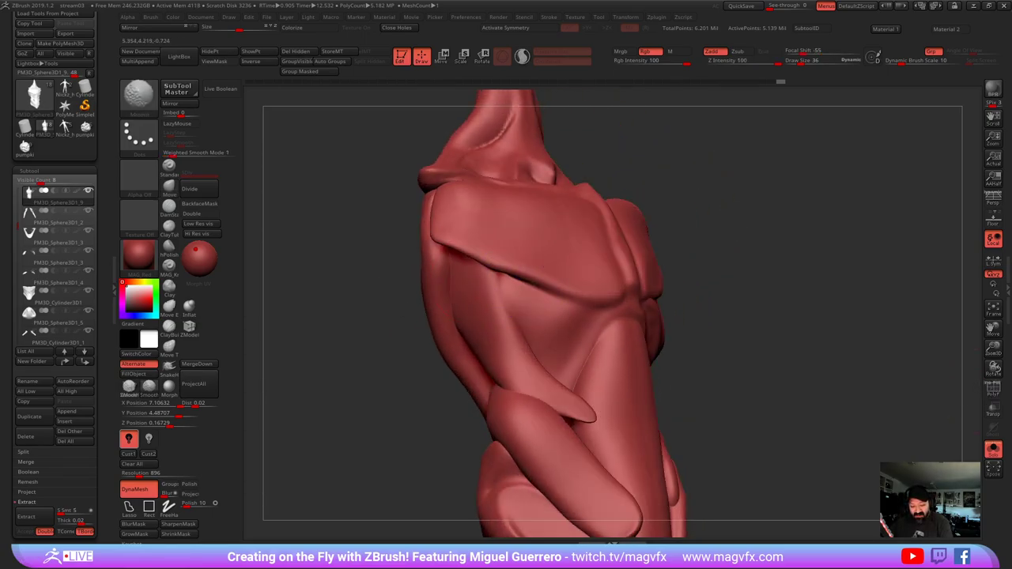
{"action": "left_click_drag", "start_coordinate": [350, 296], "coordinate": [305, 295], "text": "shift"}
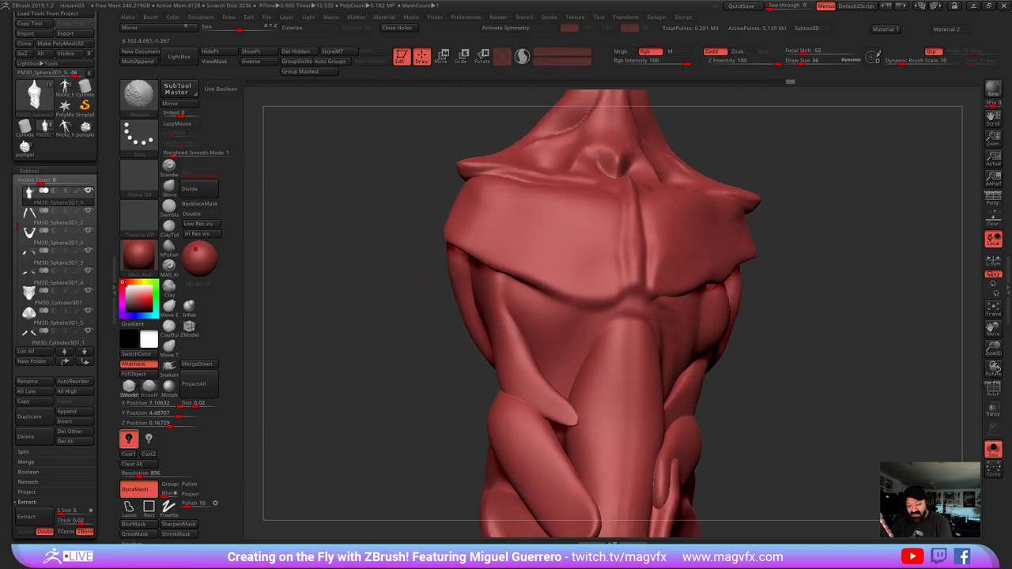
{"action": "left_click_drag", "start_coordinate": [581, 284], "coordinate": [550, 274], "text": "shift"}
{"action": "right_click_drag", "start_coordinate": [504, 285], "coordinate": [522, 288]}
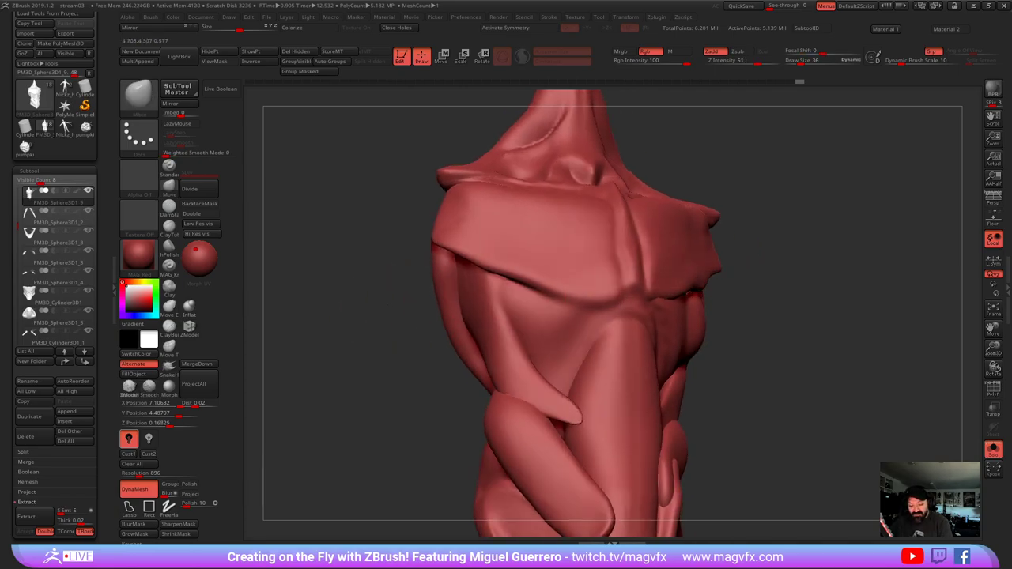
{"action": "mouse_move", "coordinate": [416, 313]}
{"action": "left_mouse_down"}
{"action": "mouse_move", "coordinate": [445, 334]}
{"action": "mouse_move", "coordinate": [432, 332]}
{"action": "left_mouse_up"}
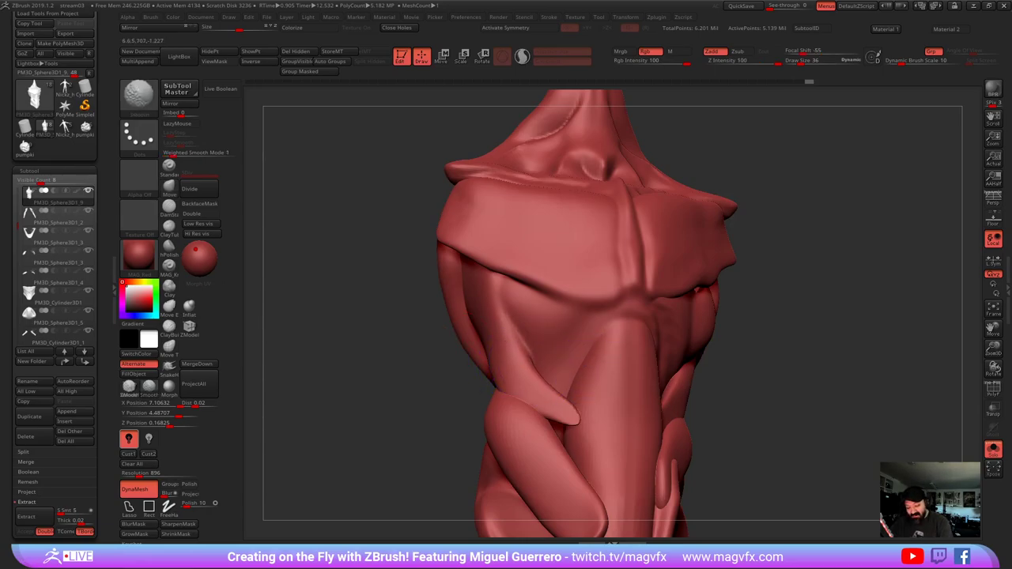
{"action": "right_click_drag", "start_coordinate": [622, 327], "coordinate": [479, 282]}
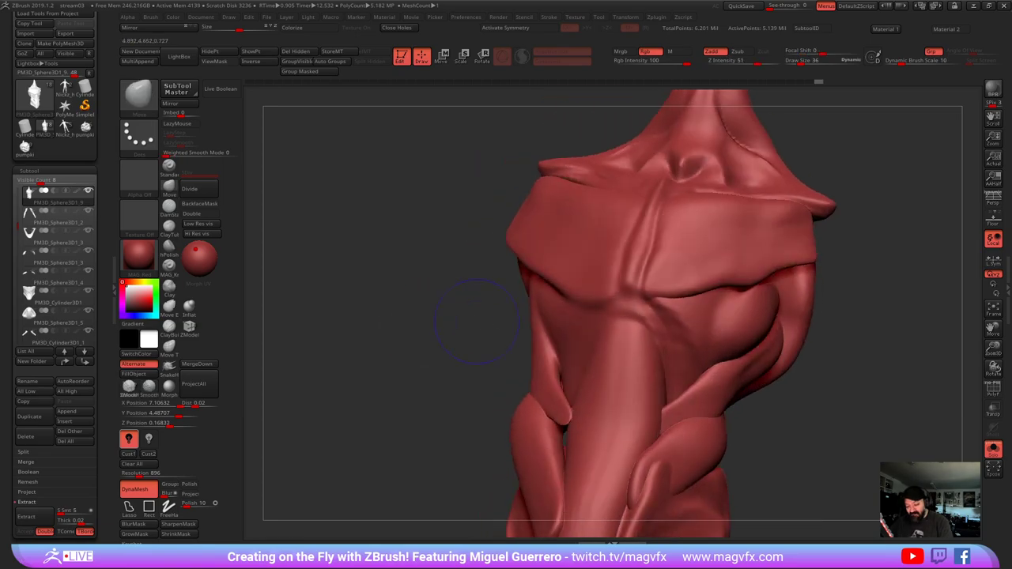
{"action": "mouse_move", "coordinate": [447, 287]}
{"action": "left_mouse_down"}
{"action": "mouse_move", "coordinate": [434, 267]}
{"action": "mouse_move", "coordinate": [427, 340]}
{"action": "mouse_move", "coordinate": [440, 296]}
{"action": "left_mouse_up"}
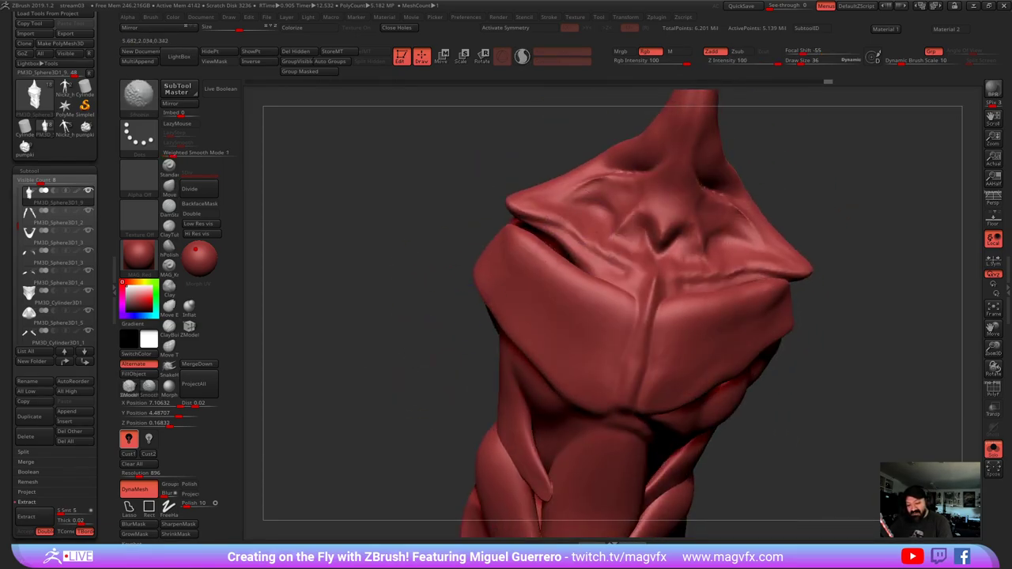
- Turn off Solo mode to compare the torso with the full creature bust, and preview the PM3D_Cylinder3D1 and PM3D_Sphere3D1_4 subtools
{"action": "mouse_move", "coordinate": [407, 304]}
{"action": "right_mouse_down"}
{"action": "mouse_move", "coordinate": [434, 377]}
{"action": "mouse_move", "coordinate": [446, 380]}
{"action": "mouse_move", "coordinate": [446, 316]}
{"action": "mouse_move", "coordinate": [484, 310]}
{"action": "right_mouse_up"}
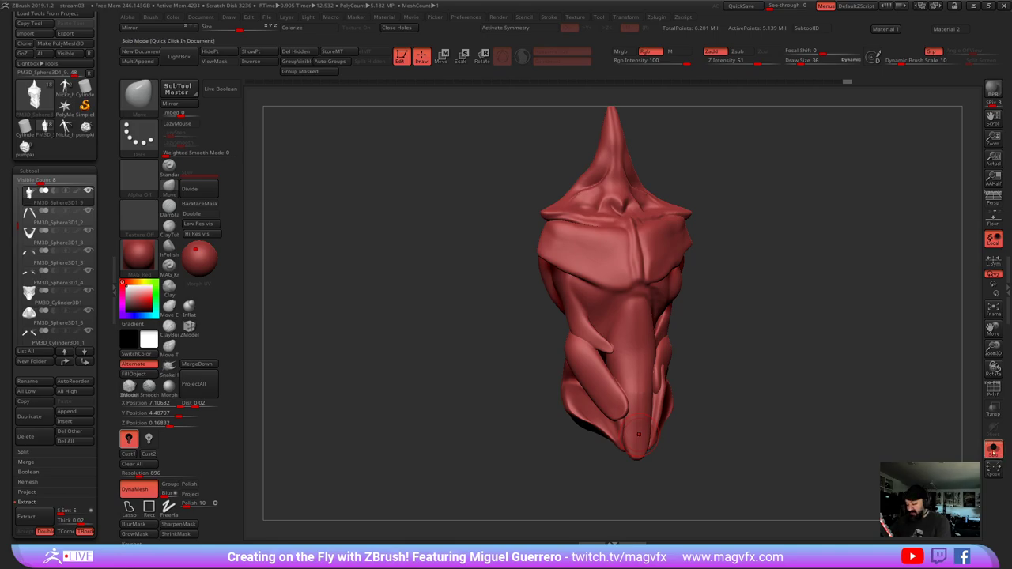
{"action": "left_click", "coordinate": [993, 449]}
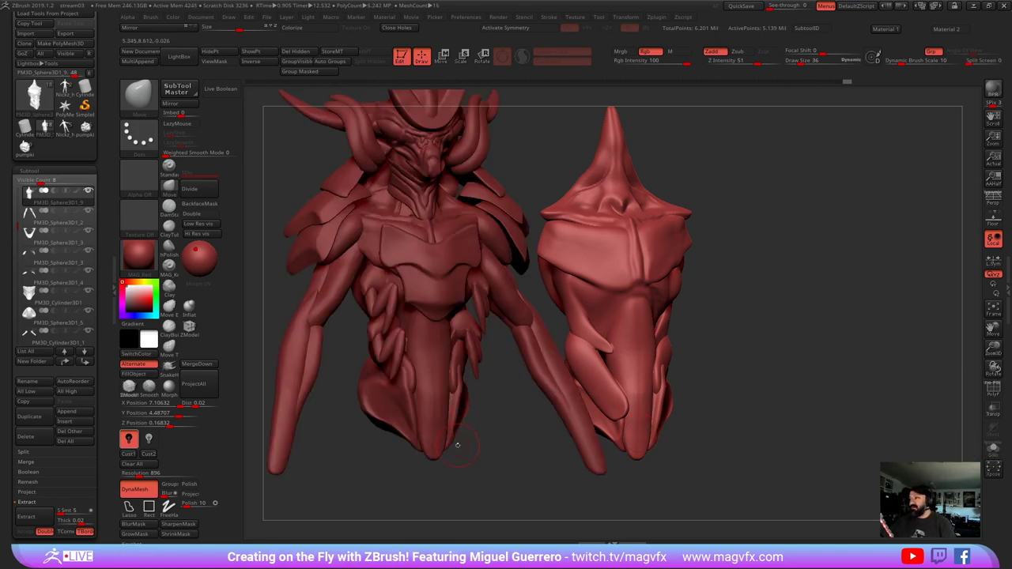
{"action": "right_click_drag", "start_coordinate": [465, 415], "coordinate": [538, 423], "text": "alt"}
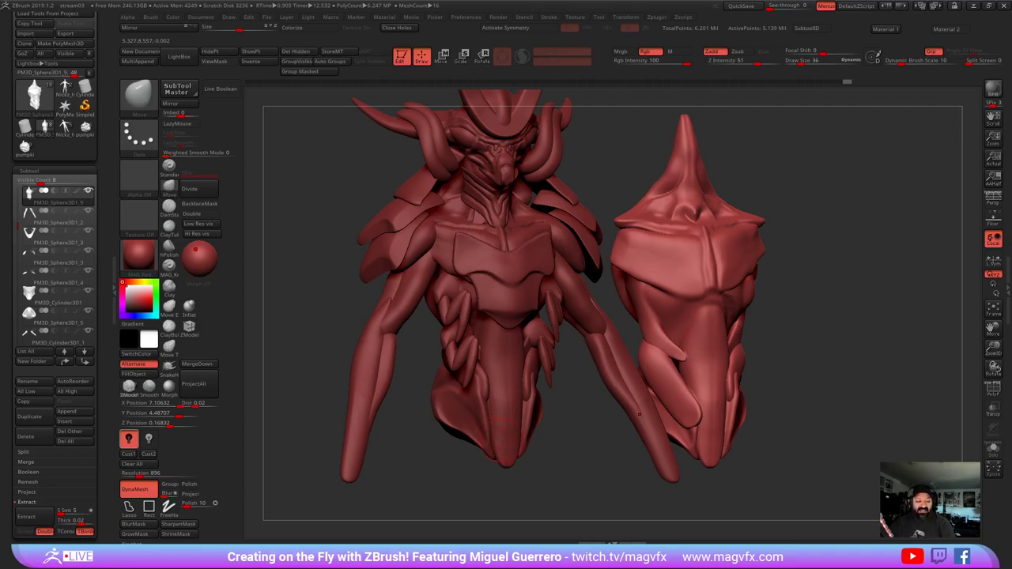
{"action": "left_click_drag", "start_coordinate": [637, 362], "coordinate": [345, 334]}
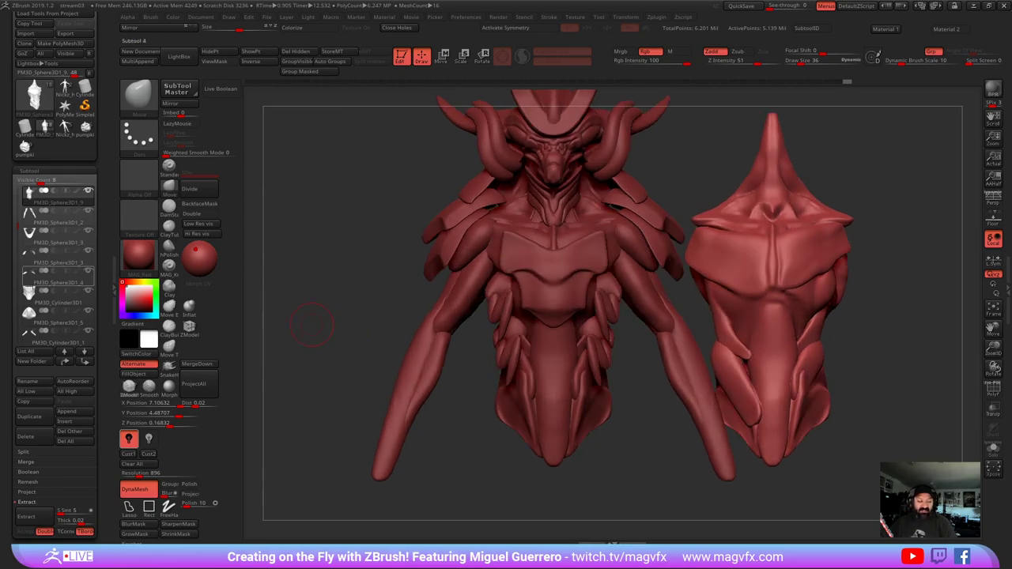
{"action": "mouse_move", "coordinate": [63, 304]}
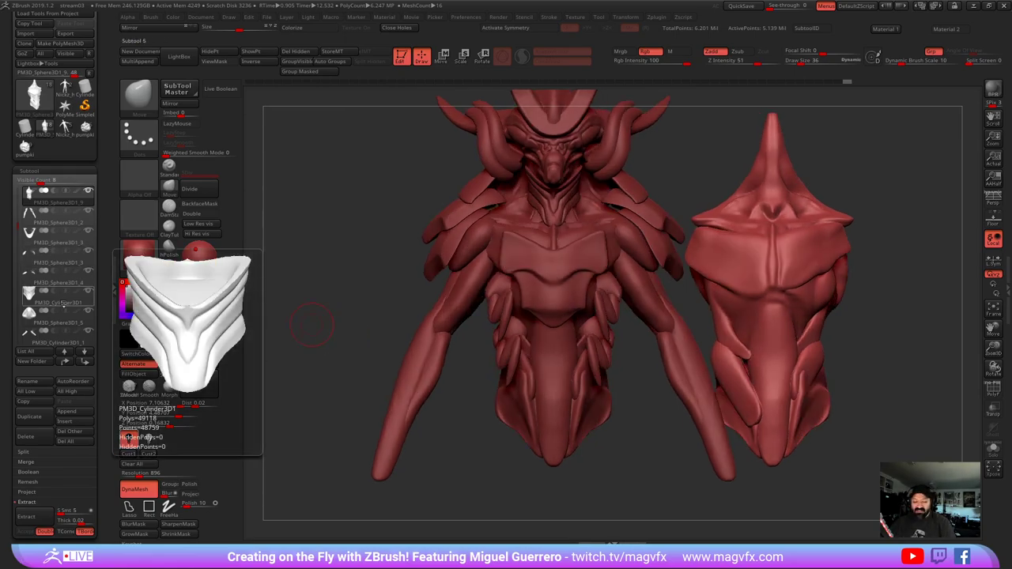
{"action": "mouse_move", "coordinate": [76, 275]}
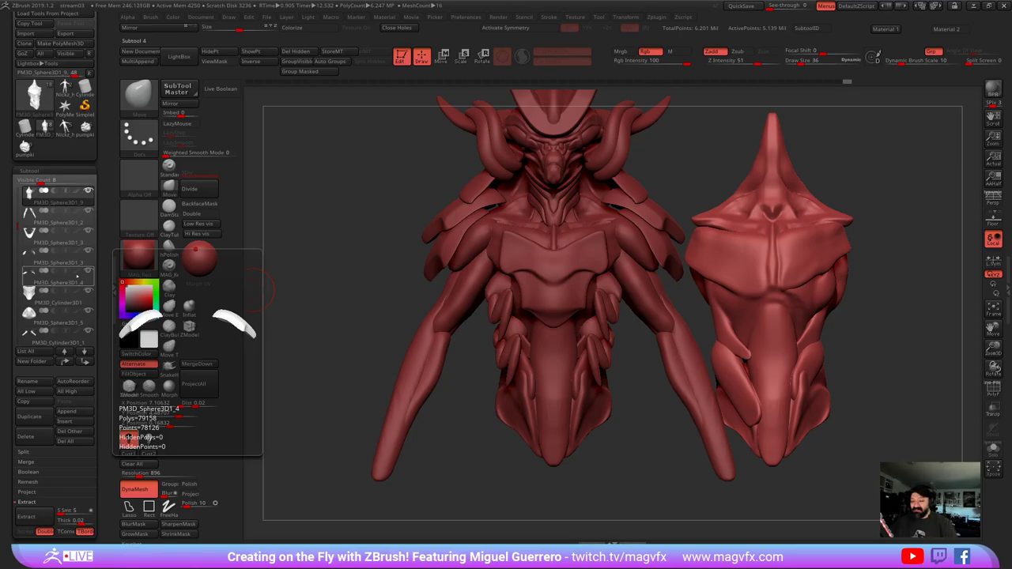
- Delete the duplicate fused torso subtool standing beside the full creature bust
{"action": "right_click_drag", "start_coordinate": [770, 347], "coordinate": [778, 361], "text": "alt"}
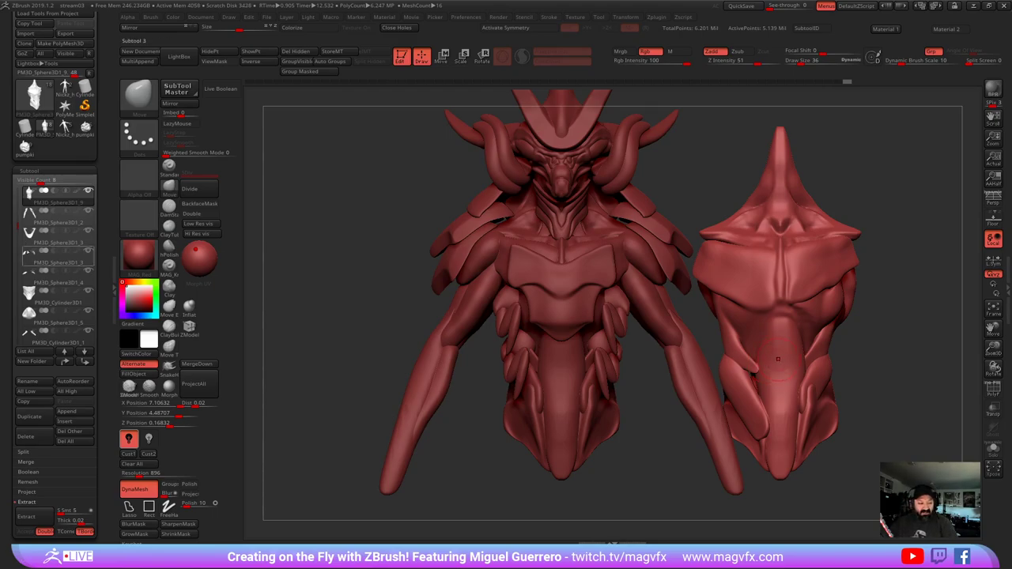
{"action": "left_click_drag", "start_coordinate": [17, 226], "coordinate": [16, 241]}
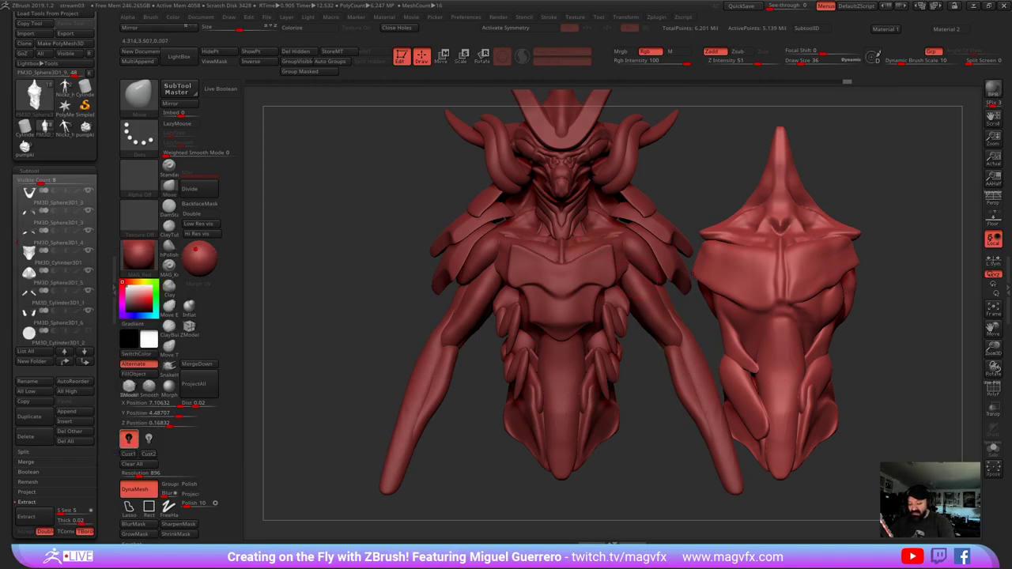
{"action": "left_click_drag", "start_coordinate": [12, 239], "coordinate": [15, 247]}
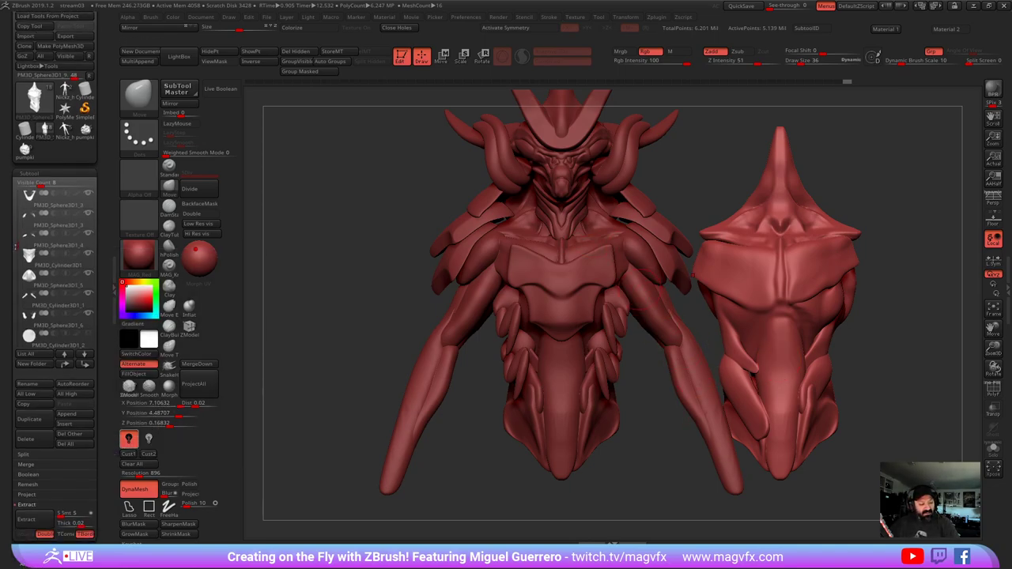
{"action": "scroll", "coordinate": [16, 237], "scroll_direction": "up", "scroll_amount": 5}
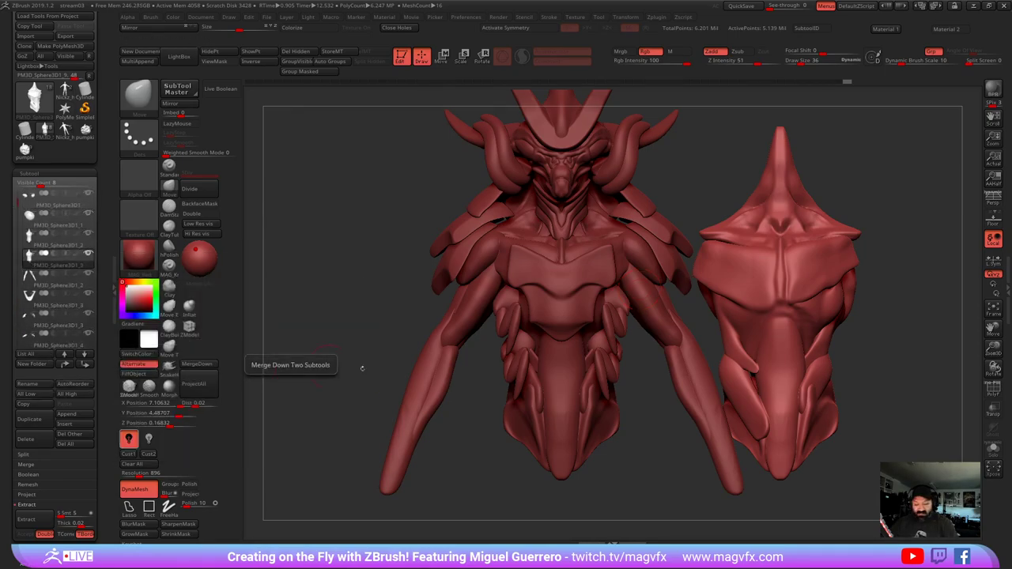
{"action": "left_click", "coordinate": [25, 439]}
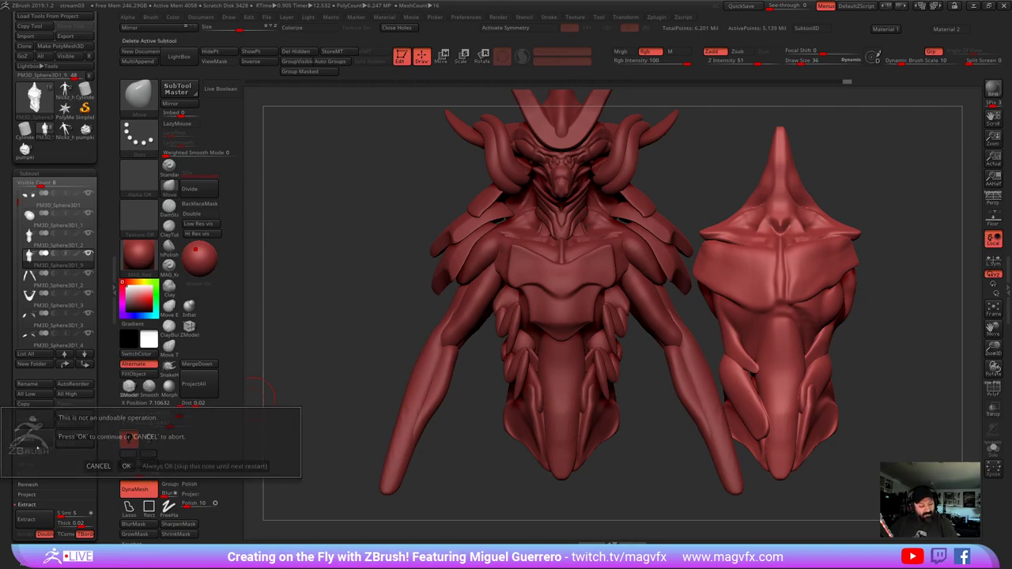
{"action": "left_click", "coordinate": [126, 465]}
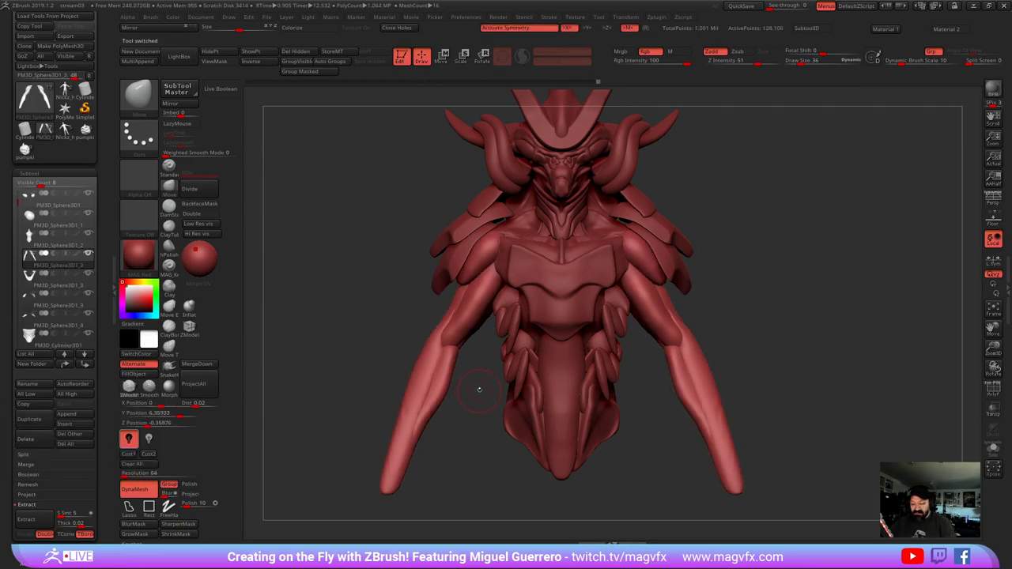
- Inspect the arms' polygroups in the polyframe, then nudge the upper arm muscles with the Move Topological brush at draw size 48
{"action": "mouse_move", "coordinate": [478, 390]}
{"action": "left_mouse_down", "text": "alt"}
{"action": "mouse_move", "coordinate": [467, 369]}
{"action": "mouse_move", "coordinate": [514, 379]}
{"action": "mouse_move", "coordinate": [495, 381]}
{"action": "left_mouse_up", "text": "alt"}
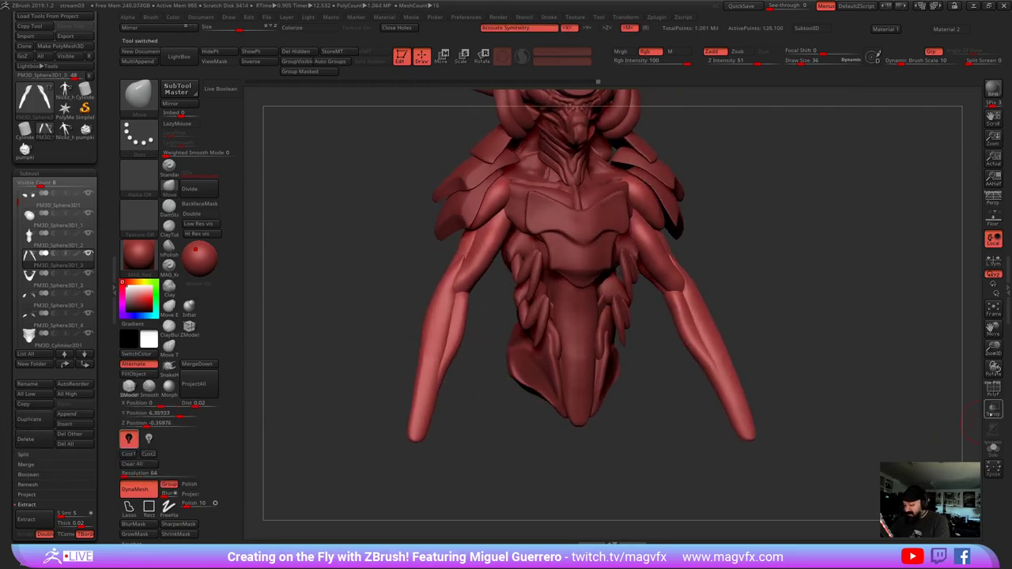
{"action": "left_click", "coordinate": [993, 389]}
{"action": "left_click_drag", "start_coordinate": [487, 324], "coordinate": [417, 320]}
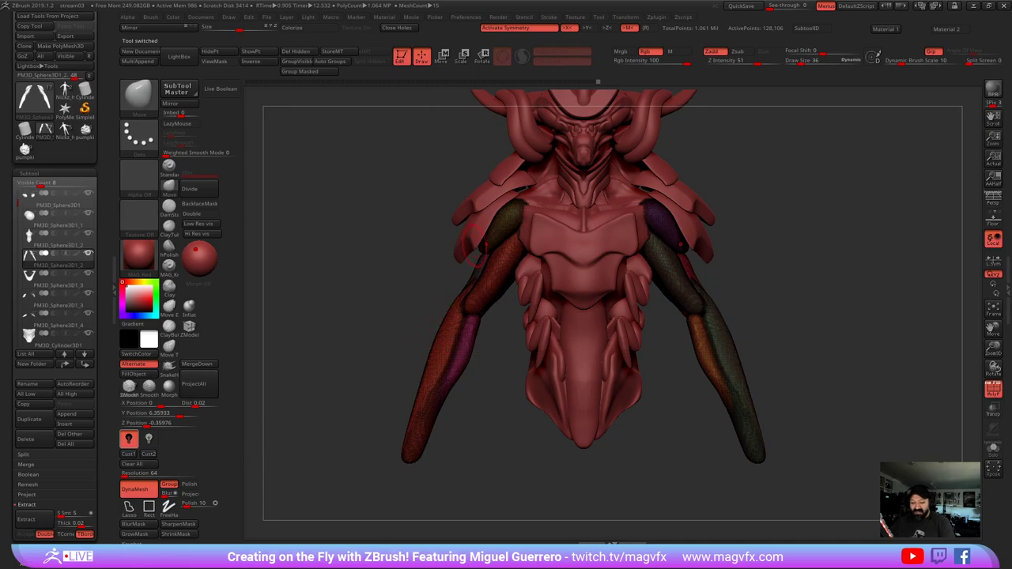
{"action": "left_click", "coordinate": [992, 388]}
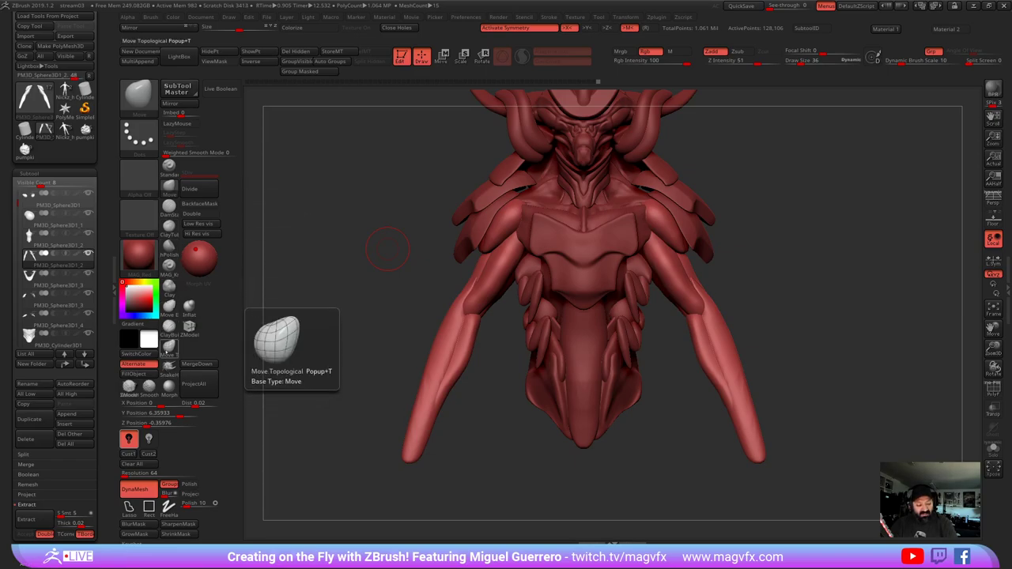
{"action": "left_click", "coordinate": [169, 327]}
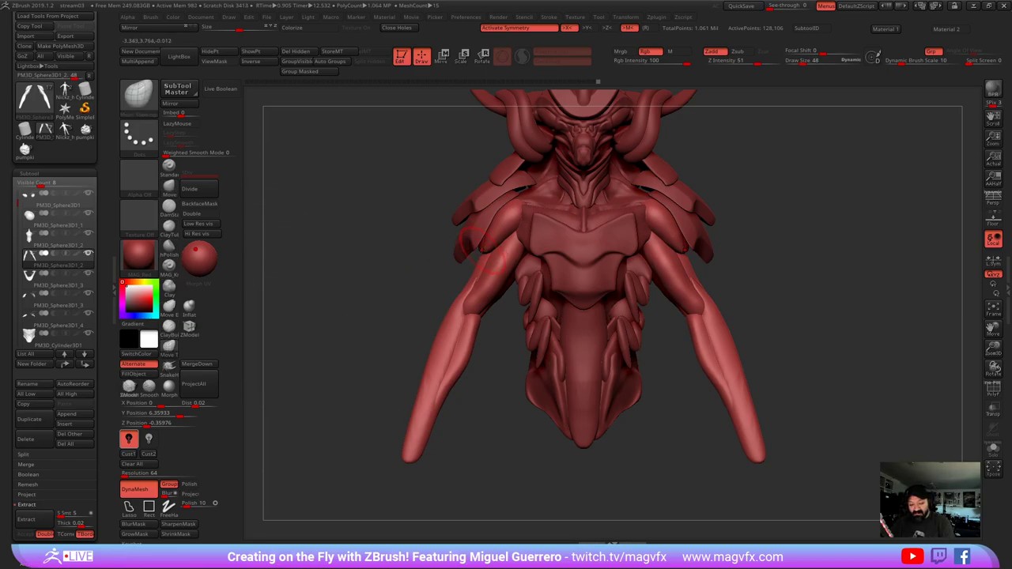
{"action": "left_click_drag", "start_coordinate": [484, 249], "coordinate": [478, 254]}
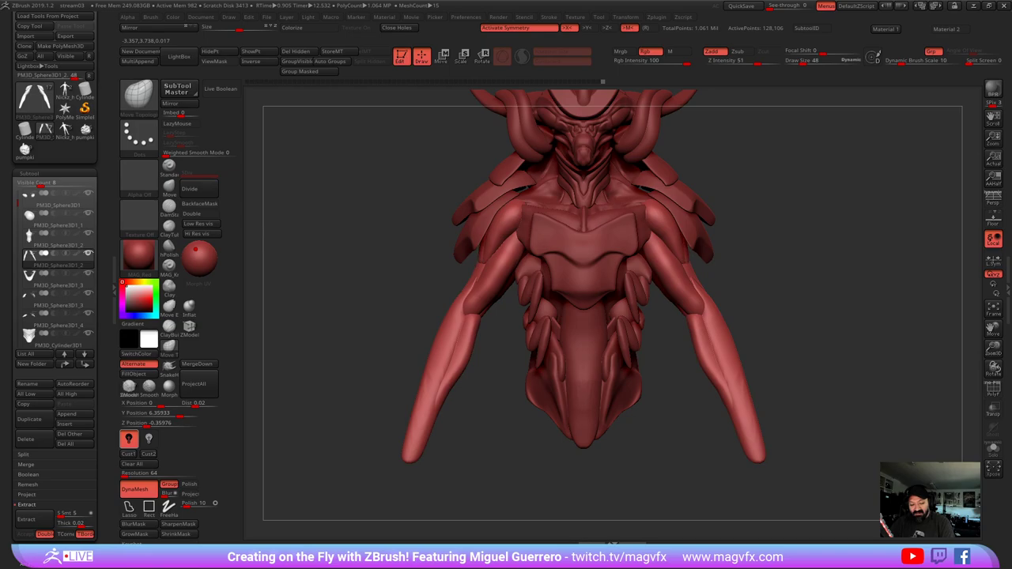
{"action": "left_click_drag", "start_coordinate": [387, 272], "coordinate": [398, 270]}
{"action": "left_click_drag", "start_coordinate": [445, 389], "coordinate": [451, 388]}
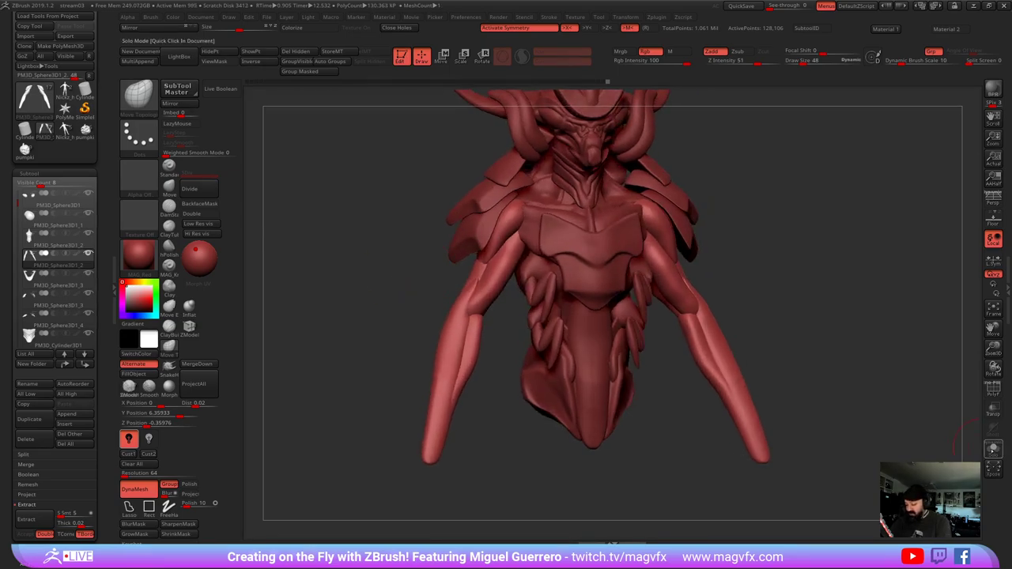
- Isolate the arms in Solo mode, nudge the muscles around the elbow from several angles, and show the full bust again
{"action": "left_click", "coordinate": [993, 449]}
{"action": "left_click_drag", "start_coordinate": [585, 356], "coordinate": [607, 367], "text": "alt"}
{"action": "left_click_drag", "start_coordinate": [401, 282], "coordinate": [424, 251]}
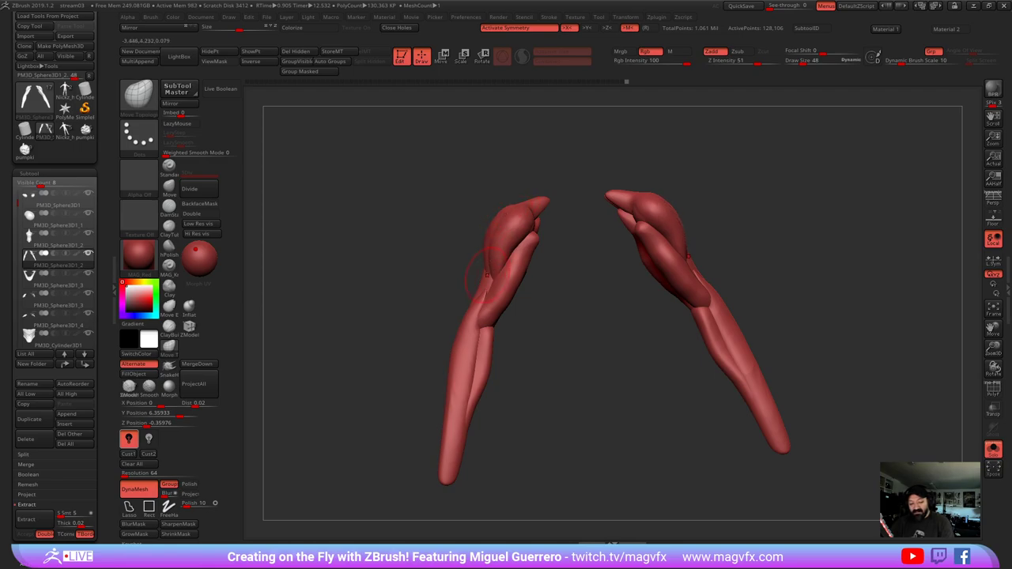
{"action": "left_click_drag", "start_coordinate": [340, 259], "coordinate": [450, 256]}
{"action": "mouse_move", "coordinate": [453, 308]}
{"action": "left_mouse_down"}
{"action": "mouse_move", "coordinate": [385, 307]}
{"action": "mouse_move", "coordinate": [455, 315]}
{"action": "left_mouse_up"}
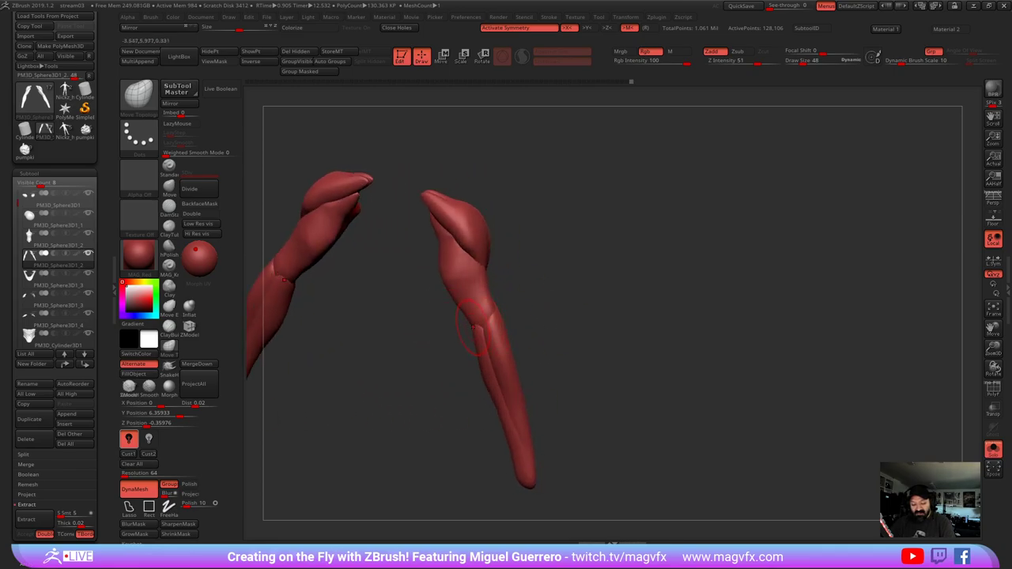
{"action": "mouse_move", "coordinate": [641, 381]}
{"action": "left_mouse_down"}
{"action": "mouse_move", "coordinate": [771, 383]}
{"action": "mouse_move", "coordinate": [723, 381]}
{"action": "left_mouse_up"}
{"action": "key", "text": "shift+s"}
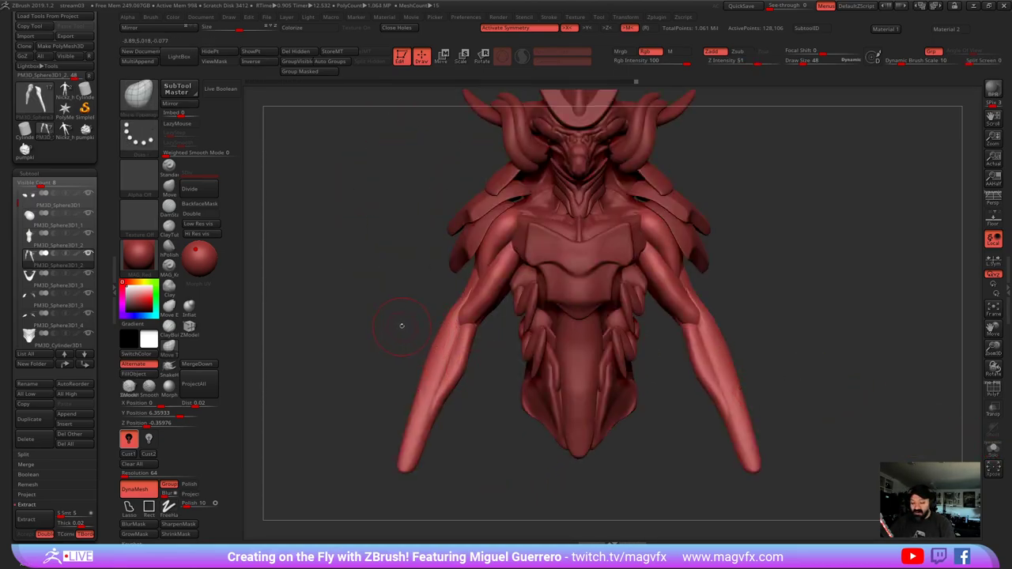
{"action": "right_click_drag", "start_coordinate": [403, 328], "coordinate": [408, 257], "text": "alt"}
{"action": "right_click_drag", "start_coordinate": [410, 308], "coordinate": [415, 311]}
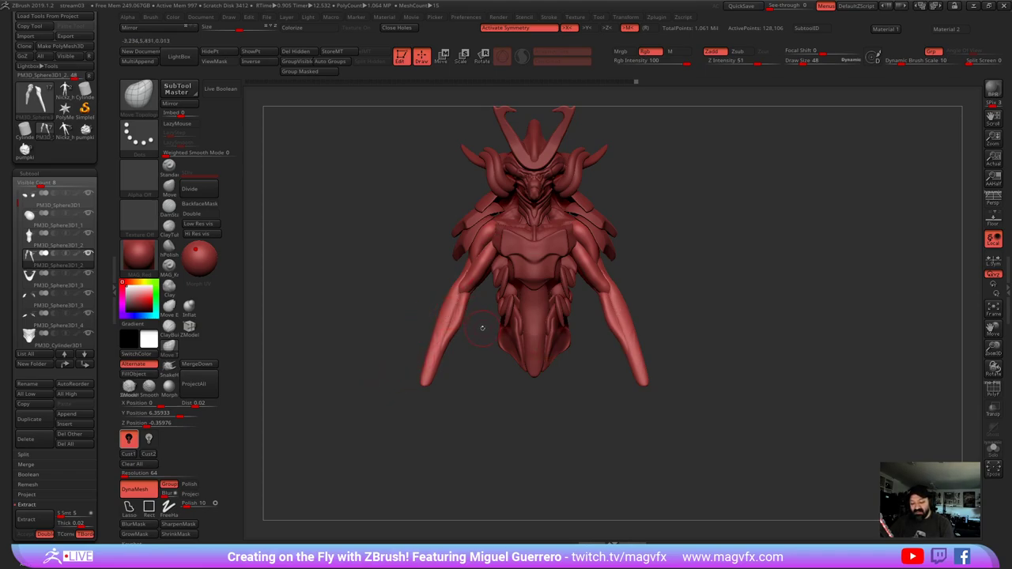
- Make the PM3D_Sphere3D1_2 torso subtool active and load the IMM Primitives brush with the Insert Sphere mesh
{"action": "left_click", "coordinate": [525, 334], "text": "alt"}
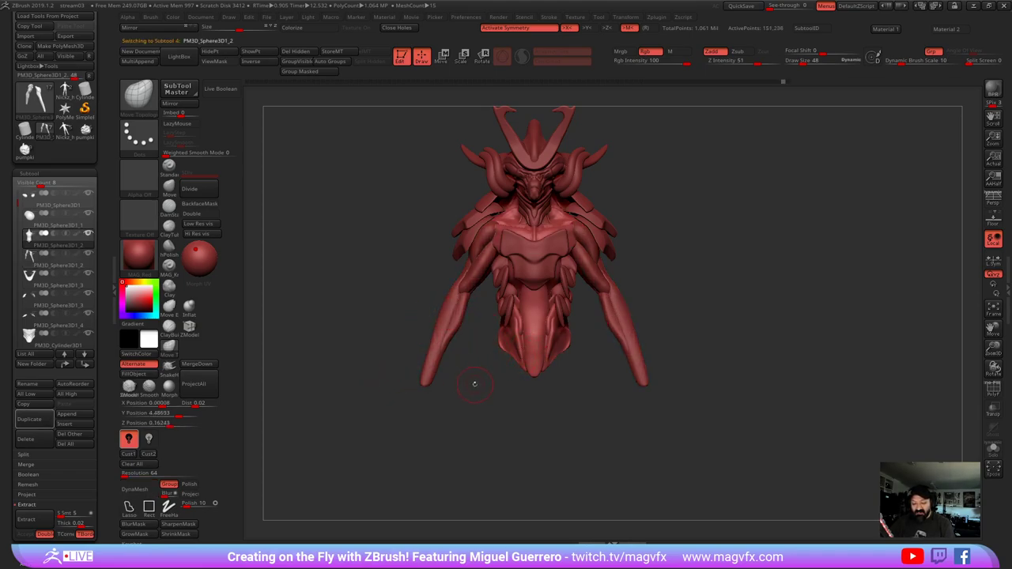
{"action": "left_click_drag", "start_coordinate": [454, 358], "coordinate": [503, 359]}
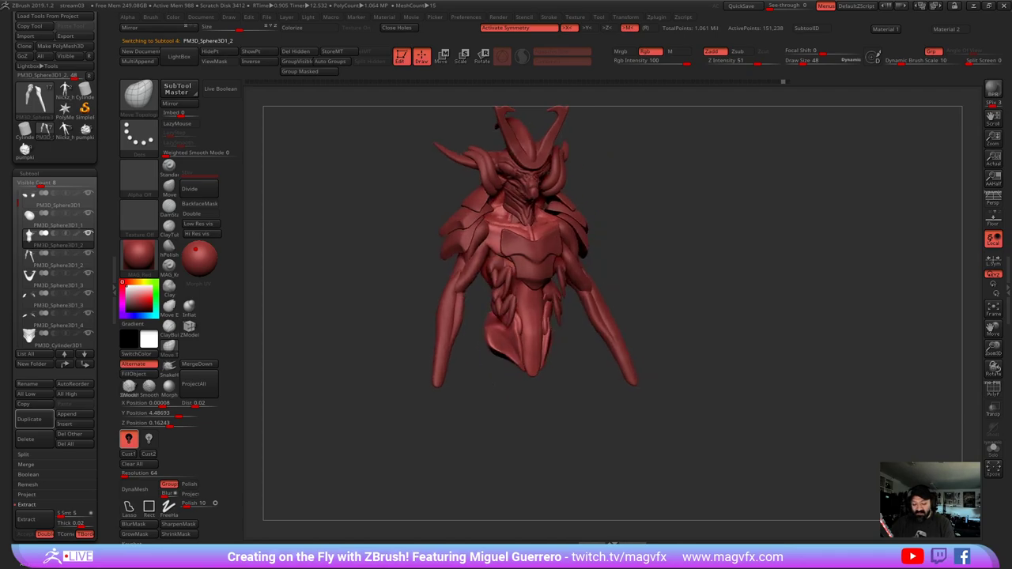
{"action": "left_click_drag", "start_coordinate": [411, 334], "coordinate": [447, 330]}
{"action": "mouse_move", "coordinate": [417, 299]}
{"action": "left_mouse_down"}
{"action": "mouse_move", "coordinate": [411, 317]}
{"action": "mouse_move", "coordinate": [443, 313]}
{"action": "left_mouse_up"}
{"action": "left_click", "coordinate": [139, 96]}
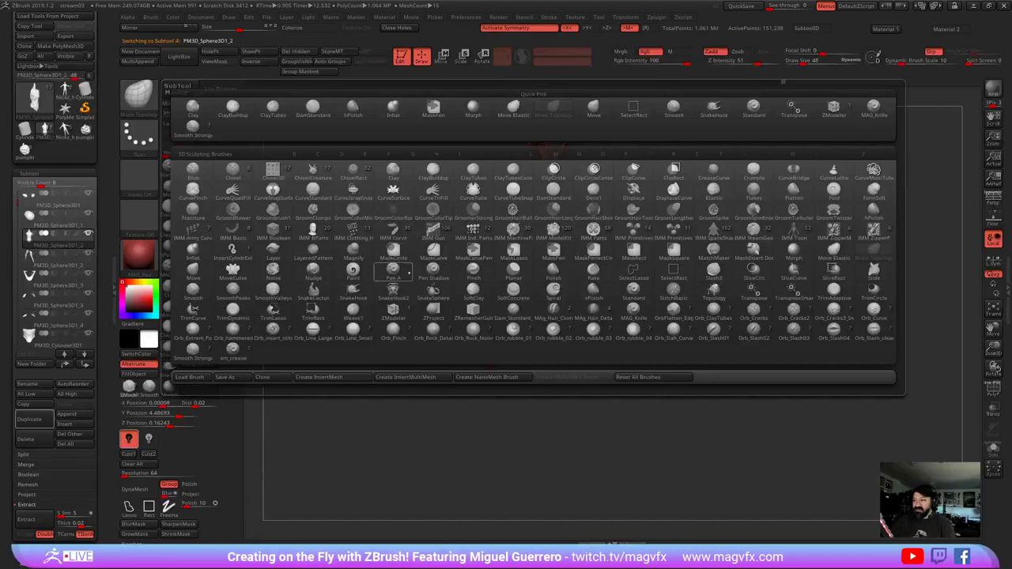
{"action": "left_click", "coordinate": [397, 274]}
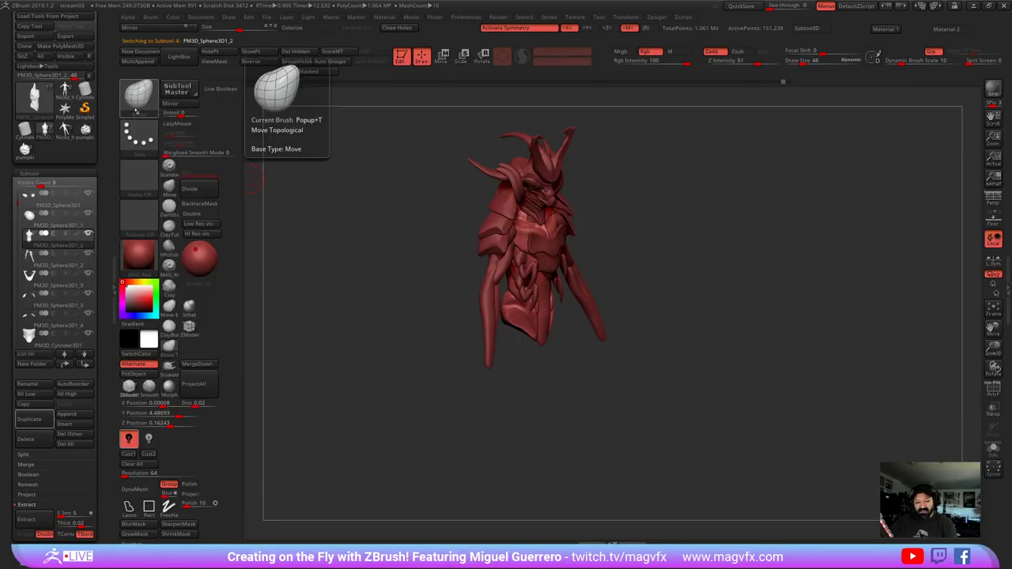
{"action": "left_click", "coordinate": [139, 94]}
{"action": "key", "text": "i"}
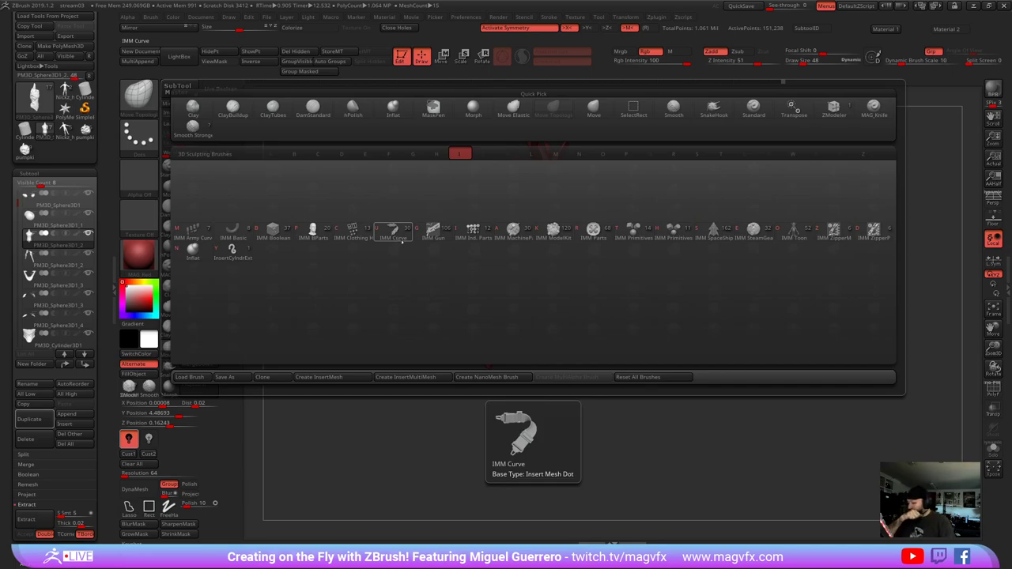
{"action": "left_click", "coordinate": [632, 233]}
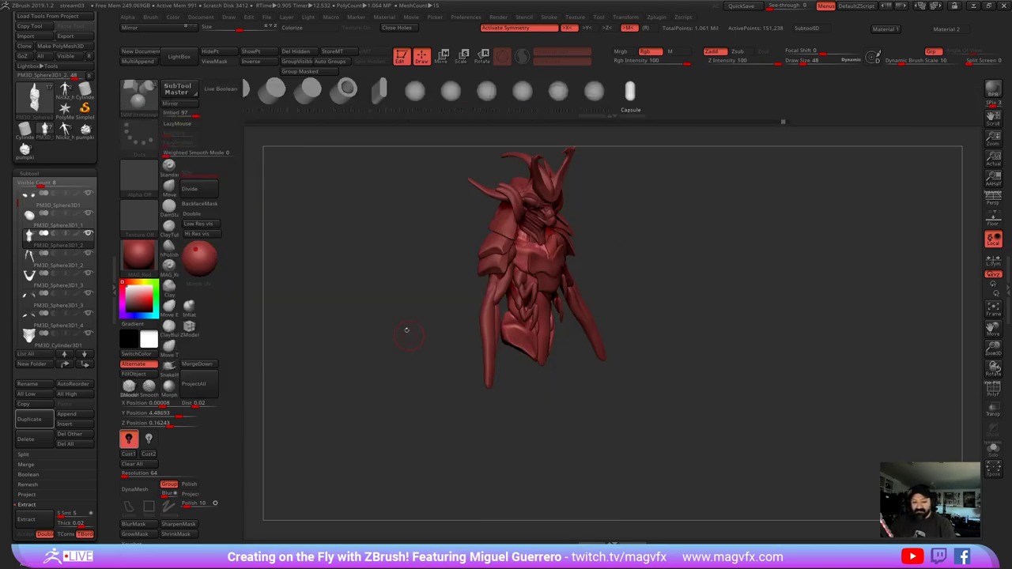
{"action": "left_click_drag", "start_coordinate": [407, 329], "coordinate": [393, 295]}
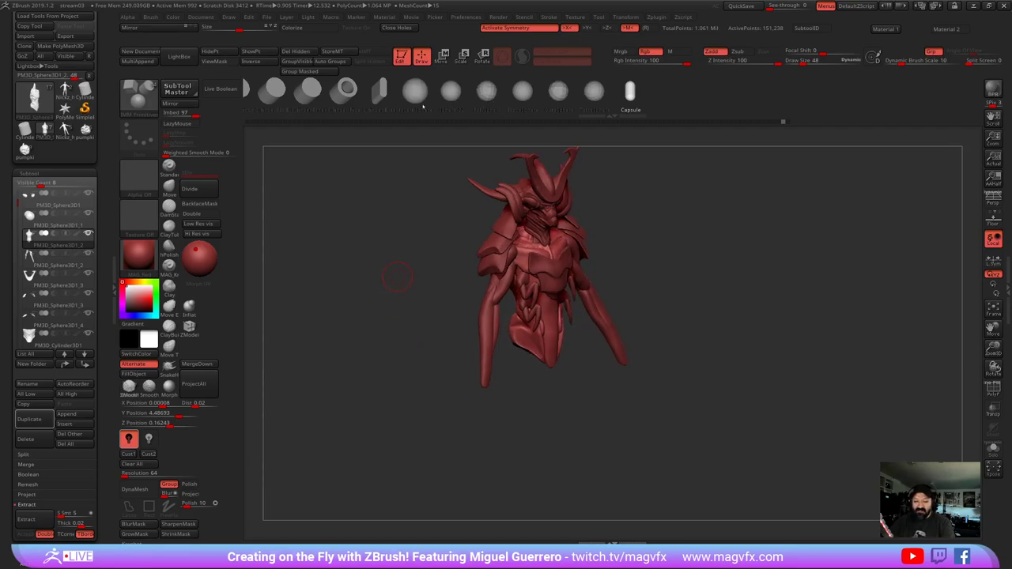
{"action": "left_click", "coordinate": [415, 91]}
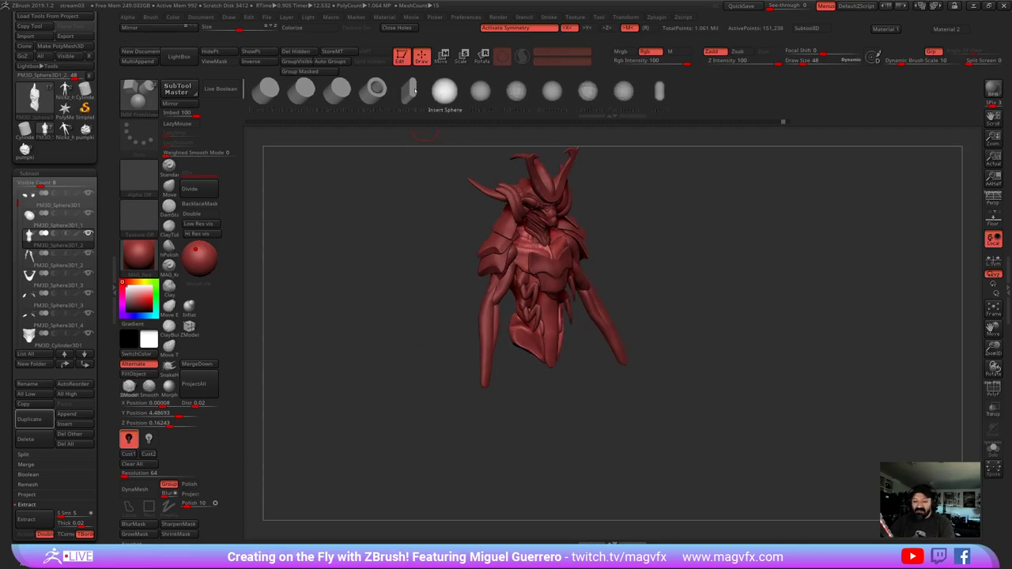
- Insert a mirrored pair of spheres at the hips, on either side of the lower torso's tip
{"action": "left_click_drag", "start_coordinate": [423, 348], "coordinate": [399, 345], "text": "shift"}
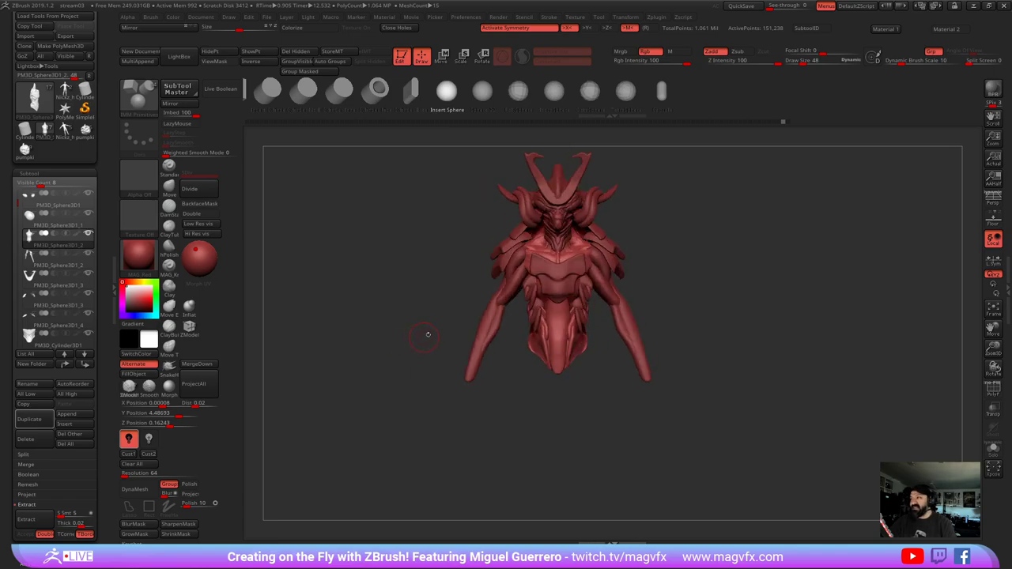
{"action": "right_click_drag", "start_coordinate": [427, 335], "coordinate": [488, 362], "text": "alt"}
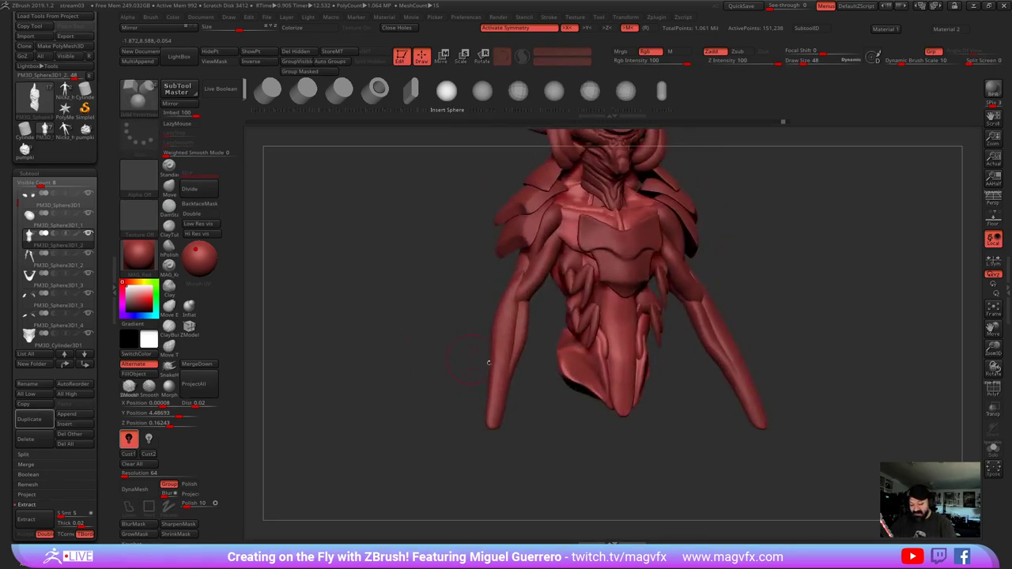
{"action": "mouse_move", "coordinate": [525, 428]}
{"action": "right_mouse_down"}
{"action": "mouse_move", "coordinate": [539, 466]}
{"action": "mouse_move", "coordinate": [531, 463]}
{"action": "right_mouse_up"}
{"action": "left_click_drag", "start_coordinate": [572, 402], "coordinate": [588, 417]}
{"action": "left_click_drag", "start_coordinate": [419, 353], "coordinate": [388, 348], "text": "shift"}
{"action": "mouse_move", "coordinate": [415, 348]}
{"action": "right_mouse_down", "text": "alt"}
{"action": "mouse_move", "coordinate": [385, 330]}
{"action": "mouse_move", "coordinate": [408, 353]}
{"action": "right_mouse_up", "text": "alt"}
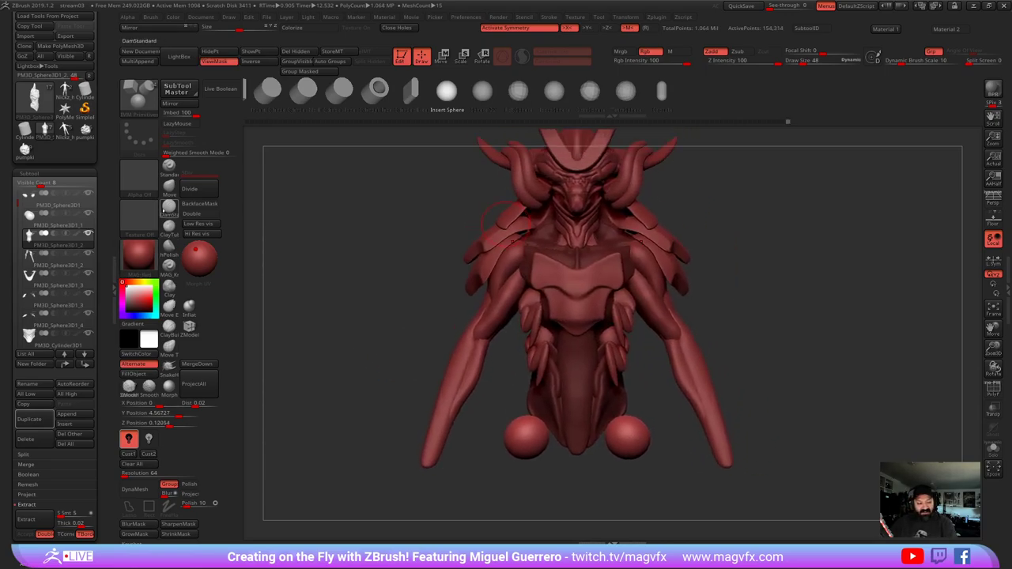
- Stretch the two hip spheres downward into long leg shapes using the Move brush with draw size raised to 128
{"action": "left_click", "coordinate": [168, 186]}
{"action": "right_click_drag", "start_coordinate": [466, 350], "coordinate": [507, 389], "text": "ctrl"}
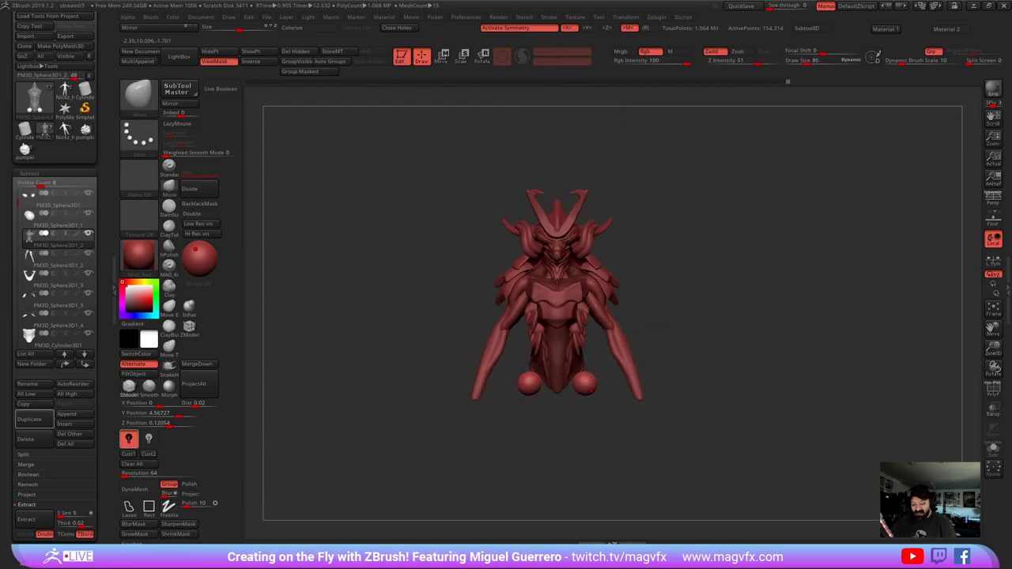
{"action": "mouse_move", "coordinate": [528, 388]}
{"action": "left_mouse_down"}
{"action": "mouse_move", "coordinate": [518, 458]}
{"action": "mouse_move", "coordinate": [534, 378]}
{"action": "mouse_move", "coordinate": [534, 391]}
{"action": "left_mouse_up"}
{"action": "left_click_drag", "start_coordinate": [521, 452], "coordinate": [528, 451]}
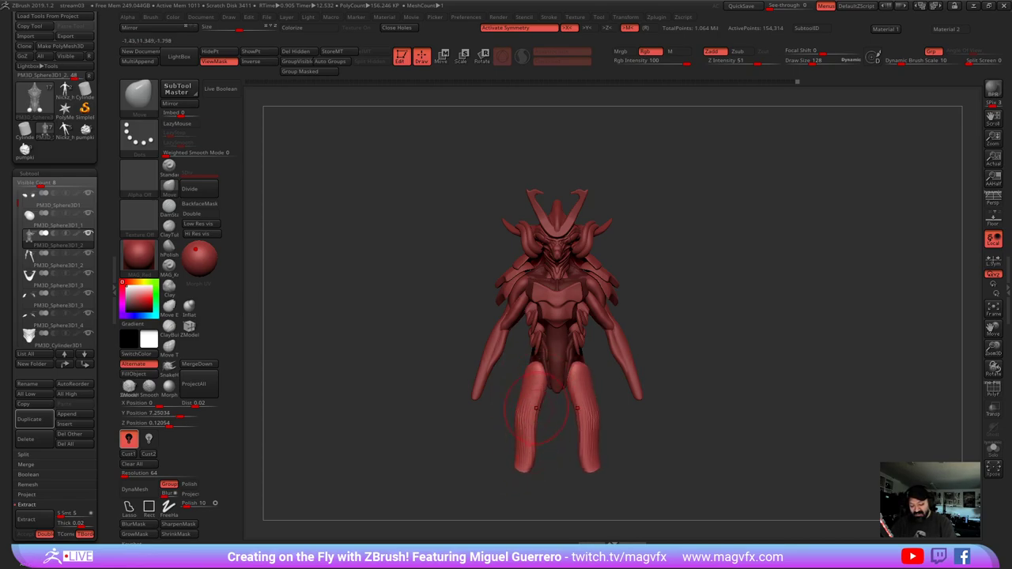
{"action": "left_click_drag", "start_coordinate": [534, 413], "coordinate": [529, 413]}
{"action": "mouse_move", "coordinate": [526, 457]}
{"action": "left_mouse_down"}
{"action": "mouse_move", "coordinate": [526, 470]}
{"action": "mouse_move", "coordinate": [522, 440]}
{"action": "mouse_move", "coordinate": [542, 430]}
{"action": "mouse_move", "coordinate": [516, 434]}
{"action": "left_mouse_up"}
{"action": "mouse_move", "coordinate": [474, 433]}
{"action": "left_mouse_down"}
{"action": "mouse_move", "coordinate": [573, 433]}
{"action": "mouse_move", "coordinate": [502, 431]}
{"action": "left_mouse_up"}
- Thicken both legs along their length with the Inflat brush at draw size 128
{"action": "left_click", "coordinate": [189, 308]}
{"action": "left_click_drag", "start_coordinate": [427, 411], "coordinate": [368, 411]}
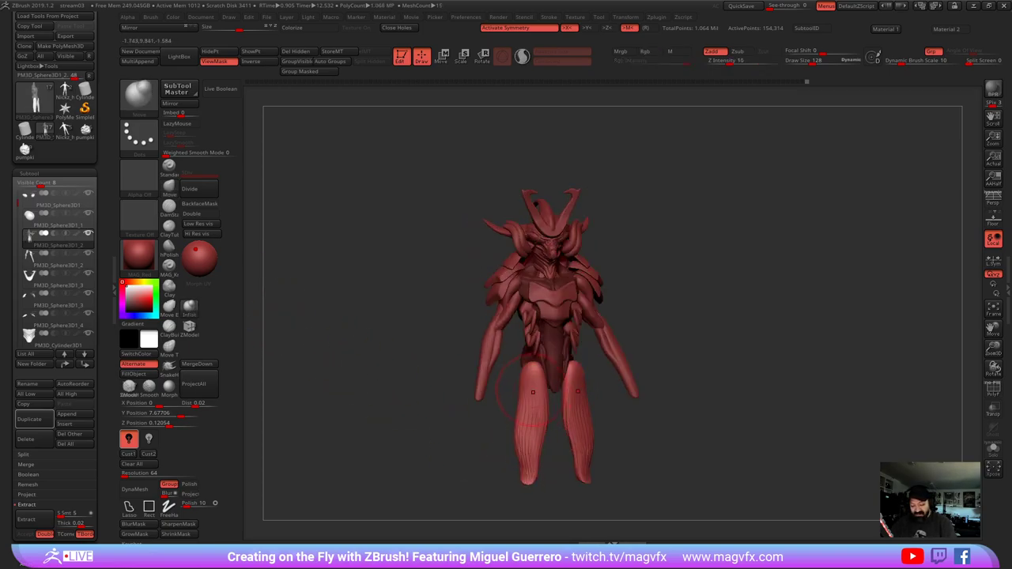
{"action": "left_click_drag", "start_coordinate": [532, 408], "coordinate": [526, 468]}
{"action": "left_click_drag", "start_coordinate": [522, 430], "coordinate": [521, 448]}
{"action": "mouse_move", "coordinate": [466, 415]}
{"action": "left_mouse_down"}
{"action": "mouse_move", "coordinate": [438, 415]}
{"action": "mouse_move", "coordinate": [424, 353]}
{"action": "mouse_move", "coordinate": [456, 384]}
{"action": "mouse_move", "coordinate": [443, 350]}
{"action": "mouse_move", "coordinate": [534, 350]}
{"action": "left_mouse_up"}
{"action": "mouse_move", "coordinate": [430, 360]}
{"action": "left_mouse_down"}
{"action": "mouse_move", "coordinate": [484, 362]}
{"action": "mouse_move", "coordinate": [448, 365]}
{"action": "left_mouse_up"}
- Reshape the legs in side view with the Move brush at draw size 136, and shift them backward under the hips with the gizmo
{"action": "left_click", "coordinate": [169, 188]}
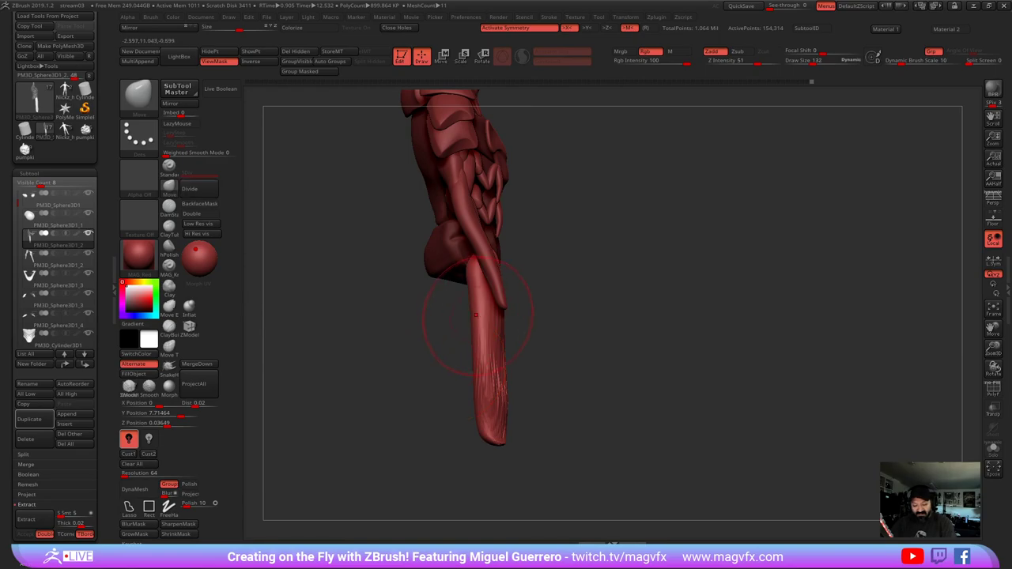
{"action": "left_click_drag", "start_coordinate": [473, 311], "coordinate": [510, 338]}
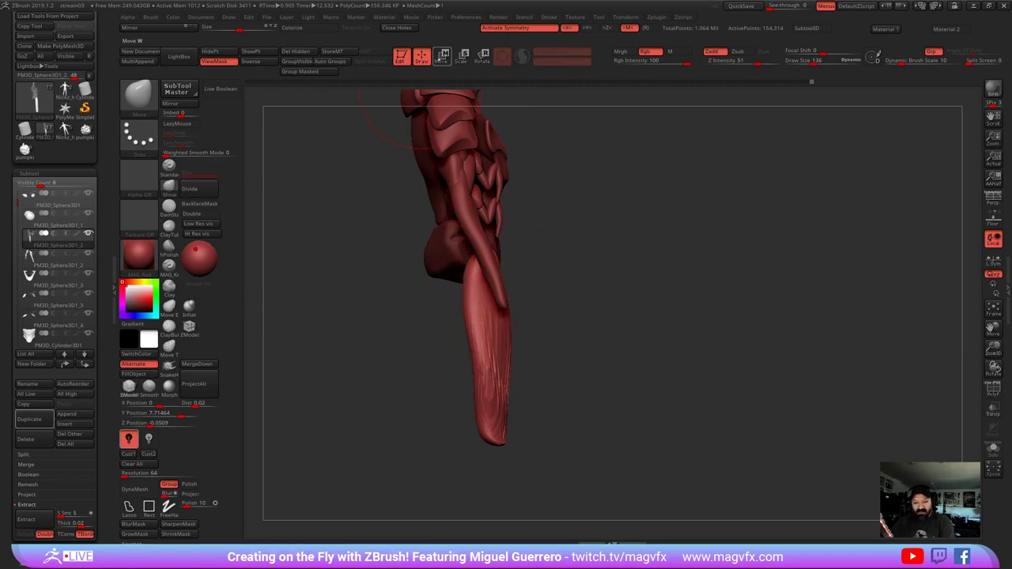
{"action": "left_click", "coordinate": [441, 56]}
{"action": "left_click_drag", "start_coordinate": [540, 274], "coordinate": [523, 273]}
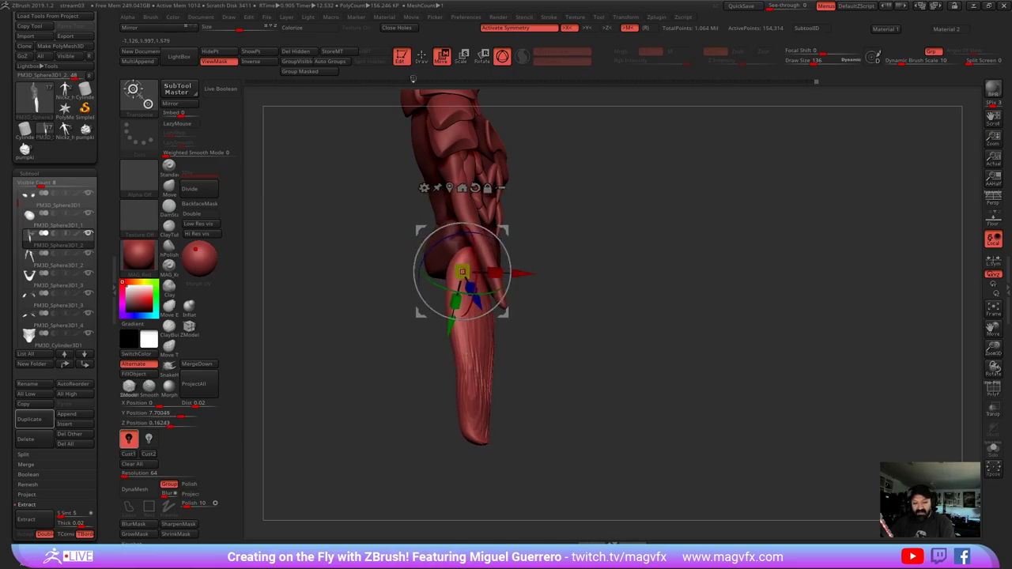
{"action": "left_click", "coordinate": [421, 56]}
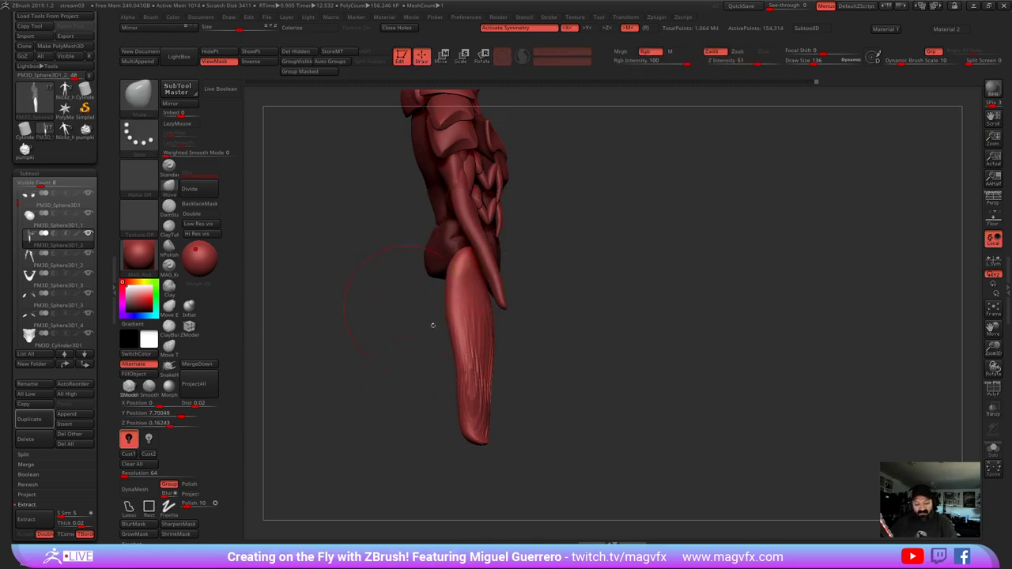
{"action": "mouse_move", "coordinate": [478, 342]}
{"action": "left_mouse_down"}
{"action": "mouse_move", "coordinate": [491, 342]}
{"action": "mouse_move", "coordinate": [461, 328]}
{"action": "left_mouse_up"}
{"action": "mouse_move", "coordinate": [466, 387]}
{"action": "left_mouse_down"}
{"action": "mouse_move", "coordinate": [475, 387]}
{"action": "mouse_move", "coordinate": [459, 355]}
{"action": "mouse_move", "coordinate": [352, 366]}
{"action": "left_mouse_up"}
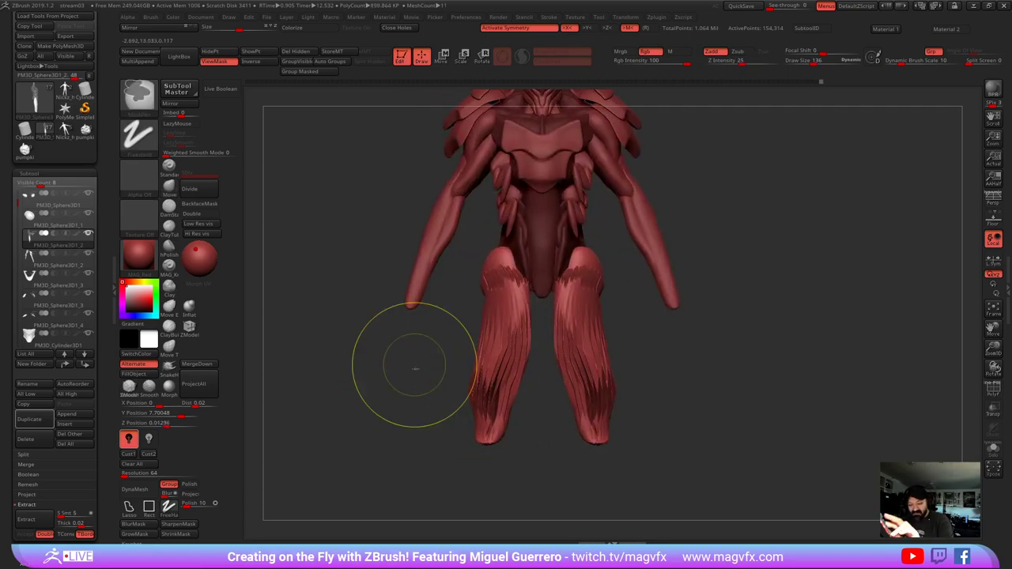
- Undo the last leg edits and adjust the legs' outer contour in front view with the Move brush at draw size 136
{"action": "key", "text": "ctrl+z"}
{"action": "key", "text": "ctrl+z"}
{"action": "key", "text": "ctrl+z"}
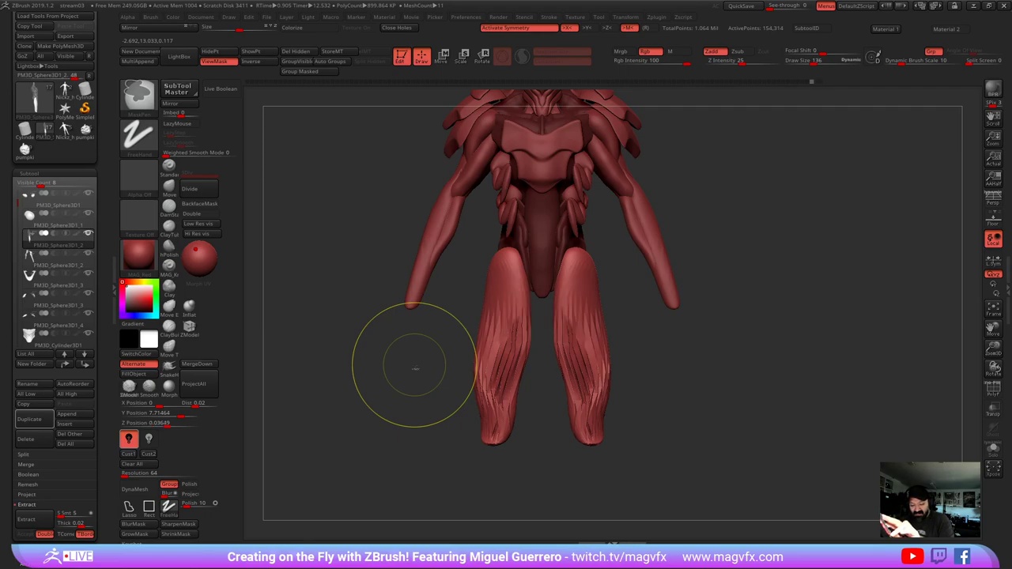
{"action": "left_click_drag", "start_coordinate": [476, 385], "coordinate": [483, 359]}
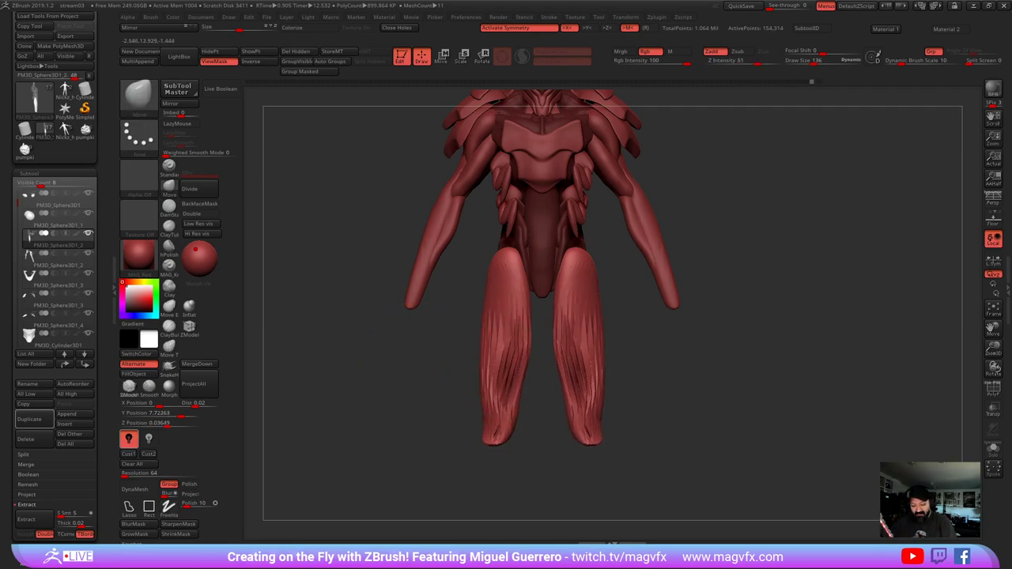
- Clear the mask and DynaMesh the body with its new legs at resolution 64, with Groups enabled
{"action": "left_click_drag", "start_coordinate": [390, 380], "coordinate": [420, 383]}
{"action": "left_click", "coordinate": [993, 391]}
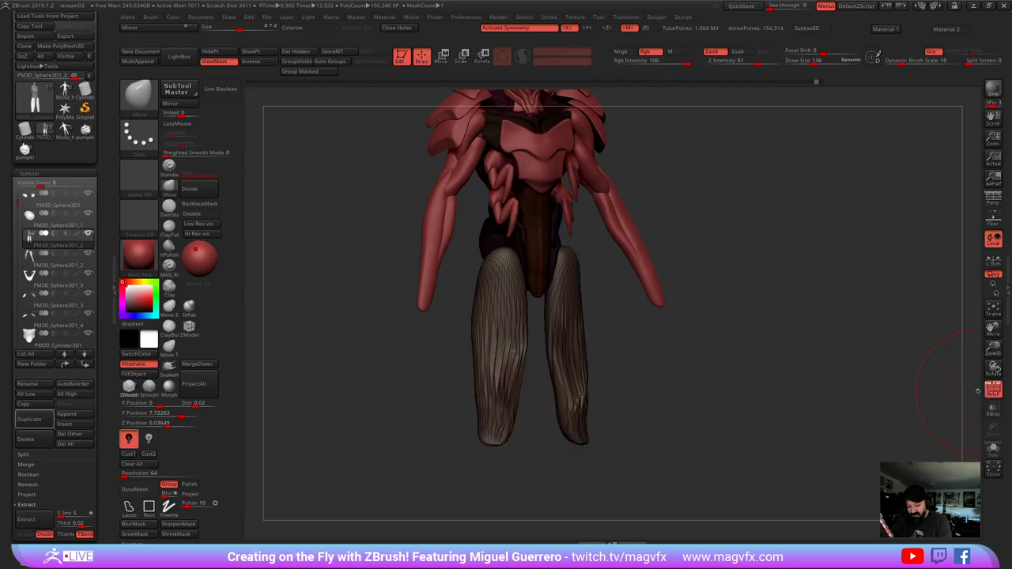
{"action": "mouse_move", "coordinate": [452, 356]}
{"action": "right_mouse_down", "text": "ctrl"}
{"action": "mouse_move", "coordinate": [517, 379]}
{"action": "mouse_move", "coordinate": [461, 340]}
{"action": "right_mouse_up", "text": "ctrl"}
{"action": "left_click", "coordinate": [997, 385]}
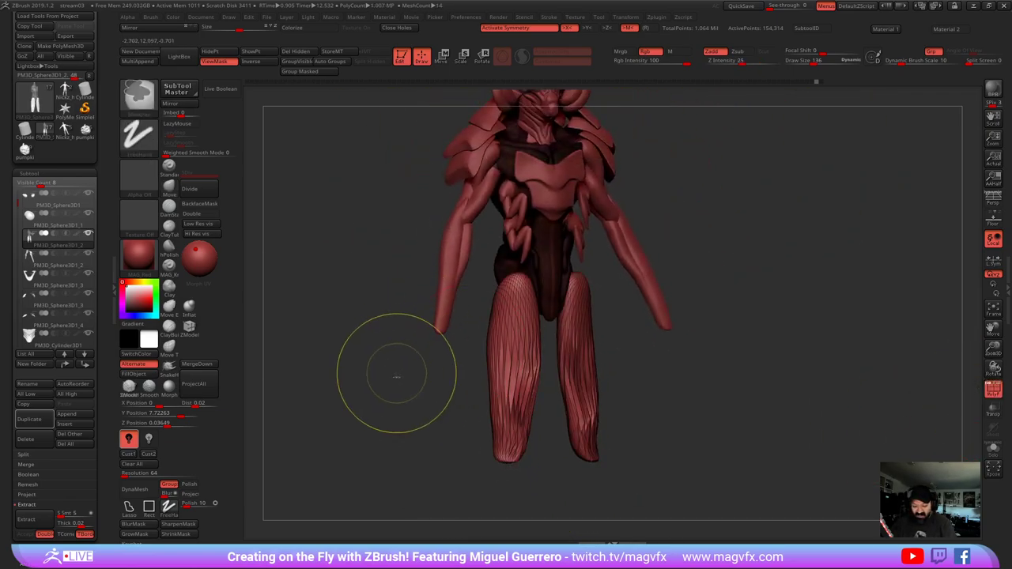
{"action": "left_click_drag", "start_coordinate": [395, 374], "coordinate": [419, 423], "text": "ctrl"}
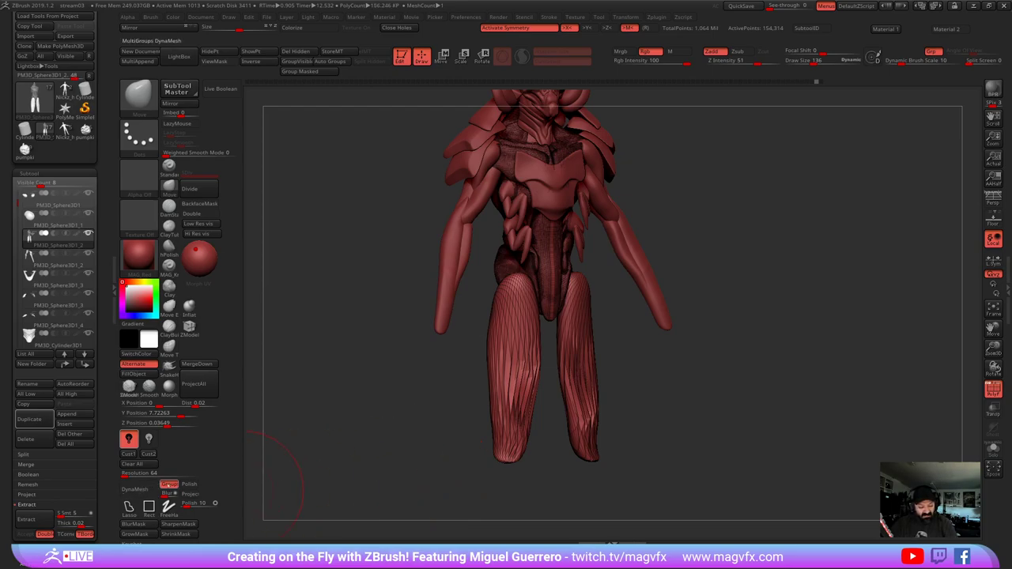
{"action": "right_click_drag", "start_coordinate": [416, 365], "coordinate": [445, 417], "text": "ctrl"}
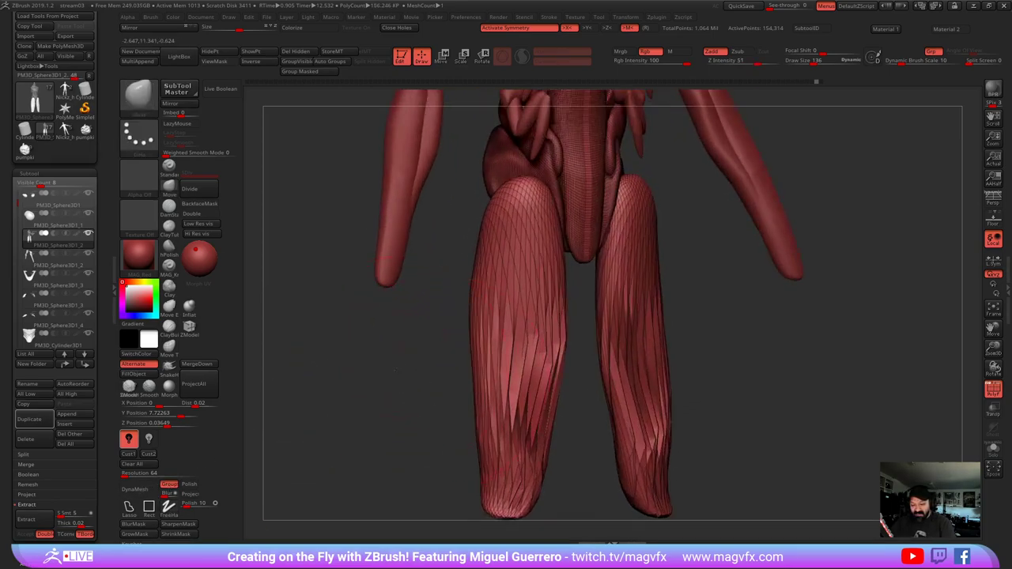
{"action": "right_click_drag", "start_coordinate": [474, 335], "coordinate": [429, 325]}
{"action": "left_click_drag", "start_coordinate": [427, 324], "coordinate": [444, 362], "text": "ctrl"}
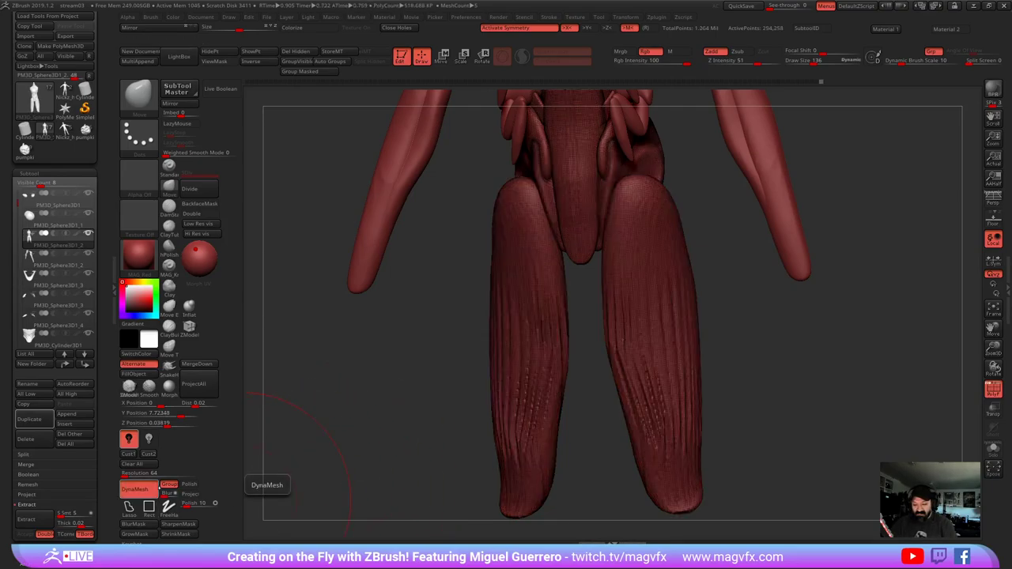
{"action": "right_click_drag", "start_coordinate": [300, 427], "coordinate": [317, 493], "text": "alt"}
{"action": "right_click_drag", "start_coordinate": [316, 493], "coordinate": [392, 292], "text": "ctrl"}
- Smooth the streaky surface along the full length of both legs
{"action": "left_click", "coordinate": [993, 389]}
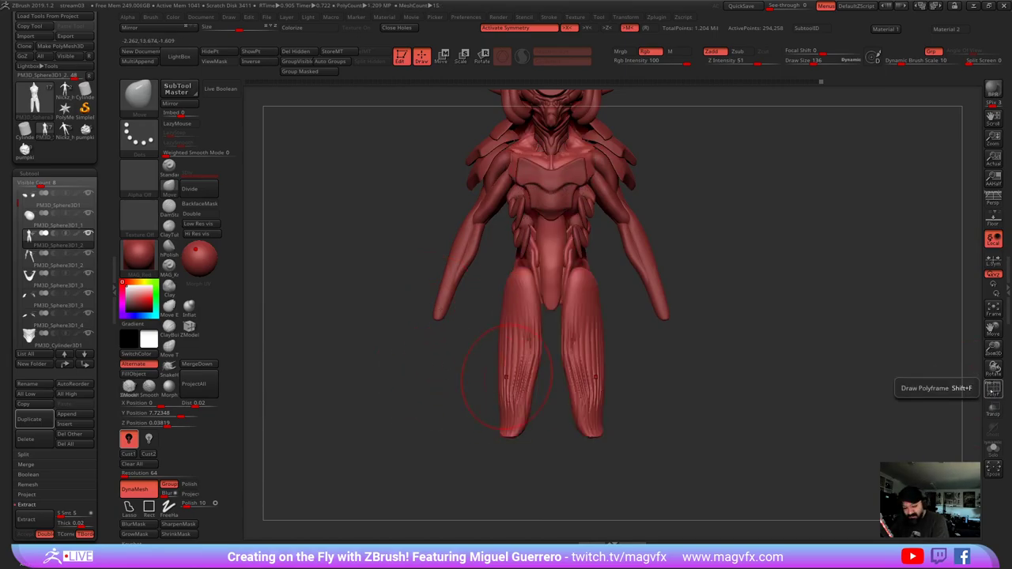
{"action": "left_click", "coordinate": [996, 389]}
{"action": "key", "text": "ctrl+w"}
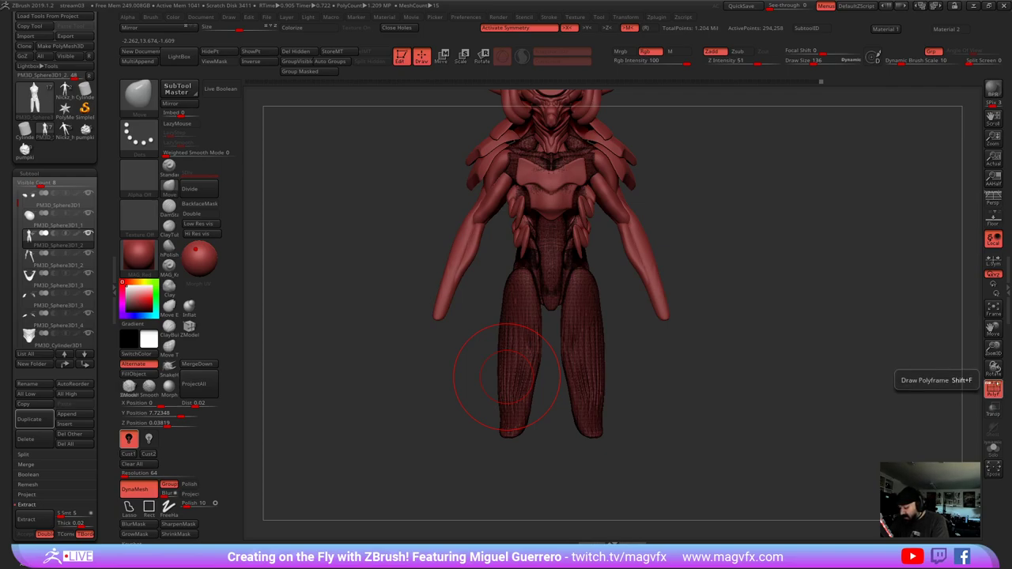
{"action": "key", "text": "ctrl+z"}
{"action": "mouse_move", "coordinate": [396, 368]}
{"action": "right_mouse_down", "text": "ctrl"}
{"action": "mouse_move", "coordinate": [442, 406]}
{"action": "mouse_move", "coordinate": [433, 383]}
{"action": "mouse_move", "coordinate": [449, 399]}
{"action": "right_mouse_up", "text": "ctrl"}
{"action": "mouse_move", "coordinate": [488, 405]}
{"action": "left_mouse_down", "text": "shift"}
{"action": "mouse_move", "coordinate": [516, 348]}
{"action": "mouse_move", "coordinate": [522, 292]}
{"action": "left_mouse_up", "text": "shift"}
{"action": "left_click_drag", "start_coordinate": [485, 395], "coordinate": [499, 398], "text": "shift"}
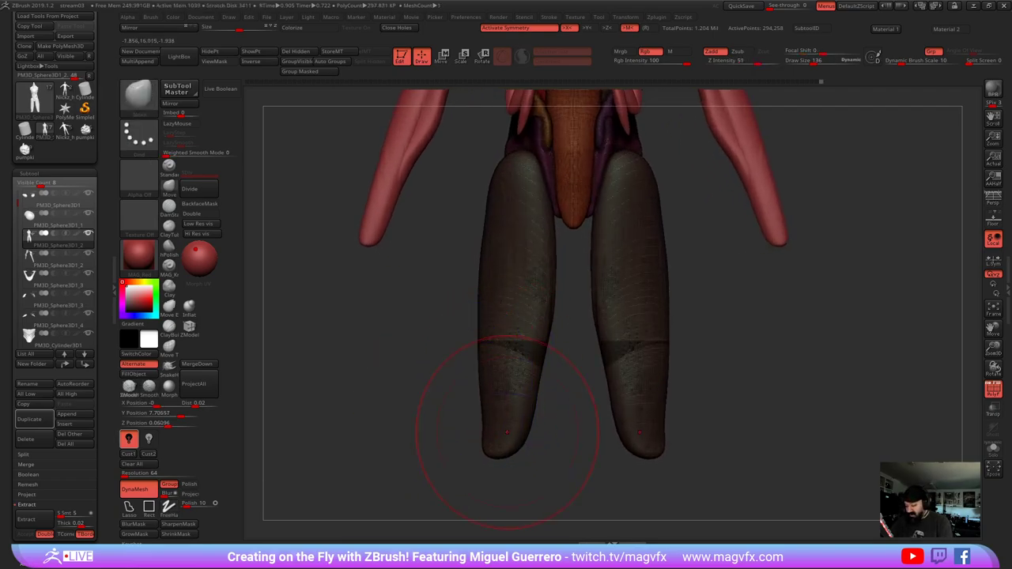
{"action": "left_click", "coordinate": [993, 389]}
- Thicken both legs with the Inflat brush at draw size 136, isolating them while inflating and restoring the full body at the end
{"action": "right_click_drag", "start_coordinate": [894, 328], "coordinate": [601, 336]}
{"action": "right_click_drag", "start_coordinate": [451, 324], "coordinate": [594, 332], "text": "alt"}
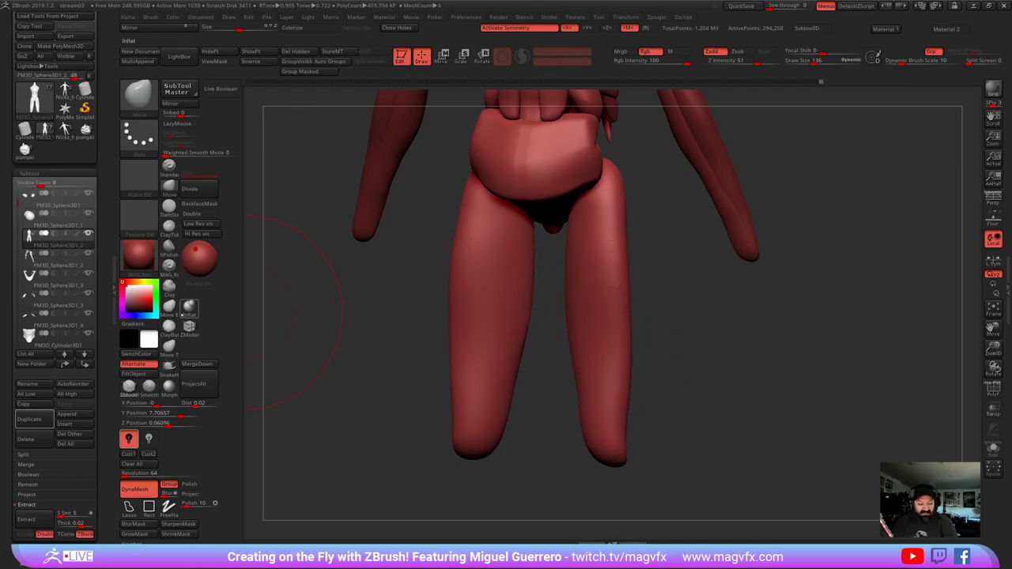
{"action": "left_click", "coordinate": [189, 307]}
{"action": "left_click_drag", "start_coordinate": [585, 239], "coordinate": [594, 387]}
{"action": "left_click", "coordinate": [569, 316], "text": "ctrl+shift"}
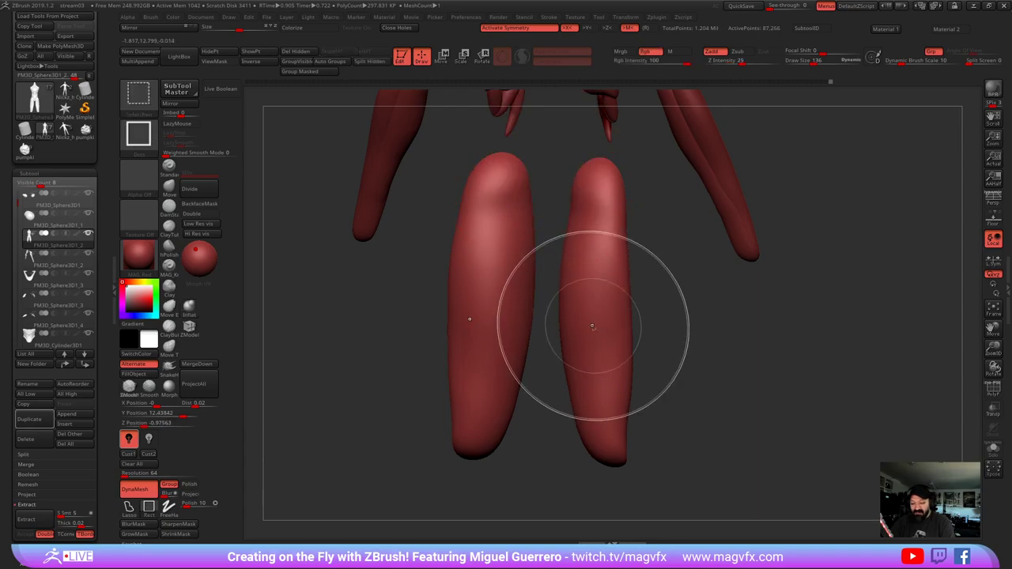
{"action": "left_click_drag", "start_coordinate": [586, 203], "coordinate": [583, 279]}
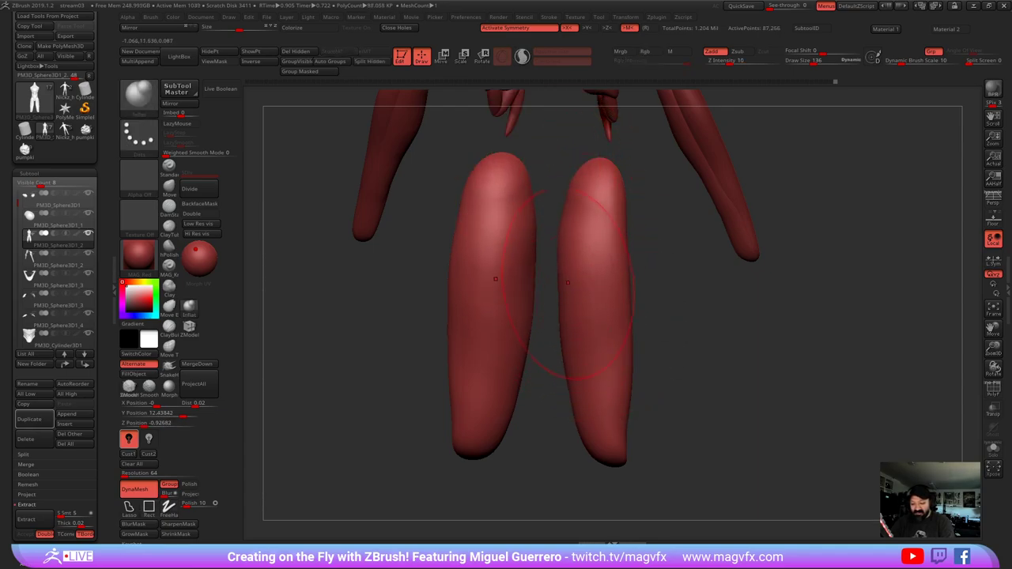
{"action": "mouse_move", "coordinate": [588, 348]}
{"action": "left_mouse_down"}
{"action": "mouse_move", "coordinate": [600, 422]}
{"action": "mouse_move", "coordinate": [615, 412]}
{"action": "left_mouse_up"}
{"action": "left_click", "coordinate": [695, 431], "text": "ctrl+shift"}
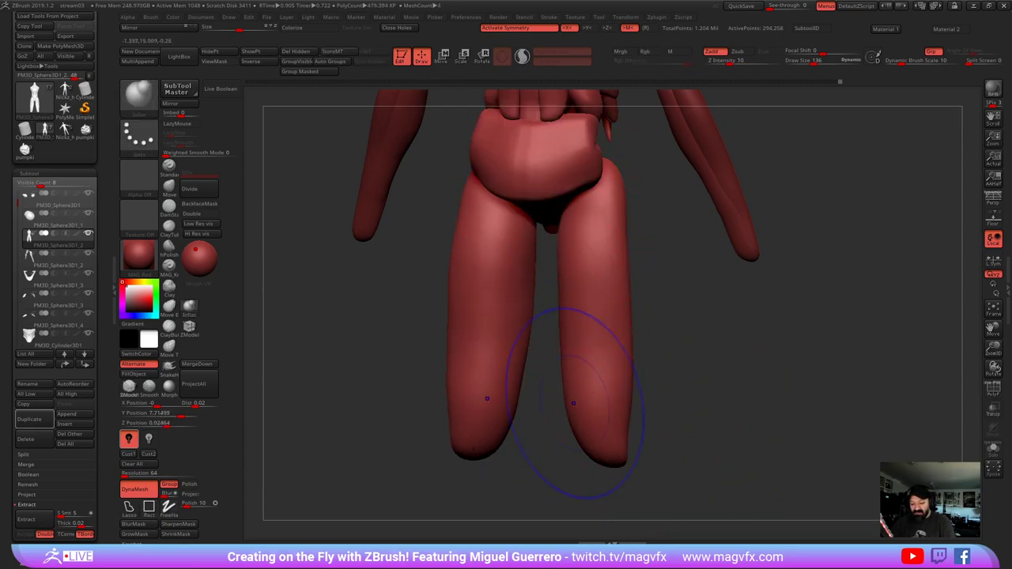
- Reshape the thighs and lower legs in side view with the Move Topological brush at draw size 136
{"action": "left_click_drag", "start_coordinate": [735, 396], "coordinate": [585, 399]}
{"action": "left_click_drag", "start_coordinate": [546, 310], "coordinate": [440, 277], "text": "shift"}
{"action": "left_click", "coordinate": [169, 188]}
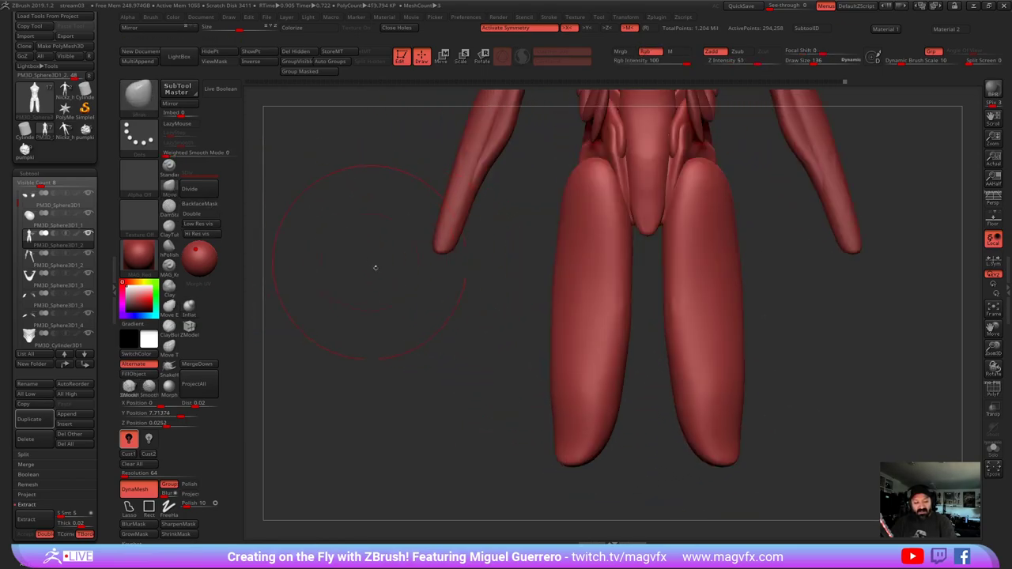
{"action": "left_click", "coordinate": [169, 348]}
{"action": "left_click_drag", "start_coordinate": [511, 221], "coordinate": [468, 310], "text": "alt"}
{"action": "mouse_move", "coordinate": [540, 262]}
{"action": "left_mouse_down"}
{"action": "mouse_move", "coordinate": [644, 272]}
{"action": "mouse_move", "coordinate": [502, 270]}
{"action": "mouse_move", "coordinate": [515, 272]}
{"action": "left_mouse_up"}
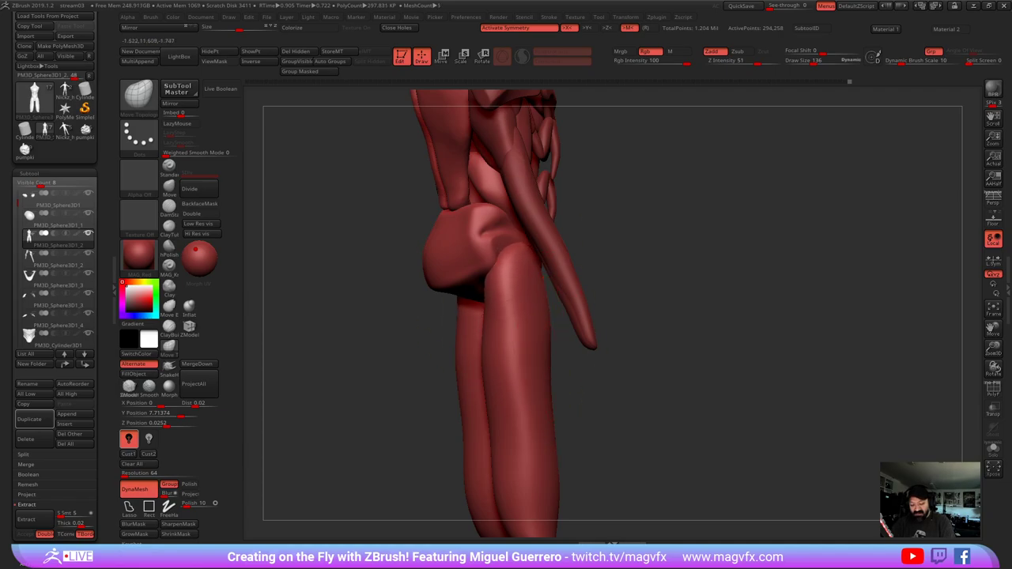
{"action": "mouse_move", "coordinate": [546, 382]}
{"action": "left_mouse_down"}
{"action": "mouse_move", "coordinate": [536, 386]}
{"action": "mouse_move", "coordinate": [538, 346]}
{"action": "mouse_move", "coordinate": [555, 369]}
{"action": "left_mouse_up"}
{"action": "left_click_drag", "start_coordinate": [531, 481], "coordinate": [511, 485]}
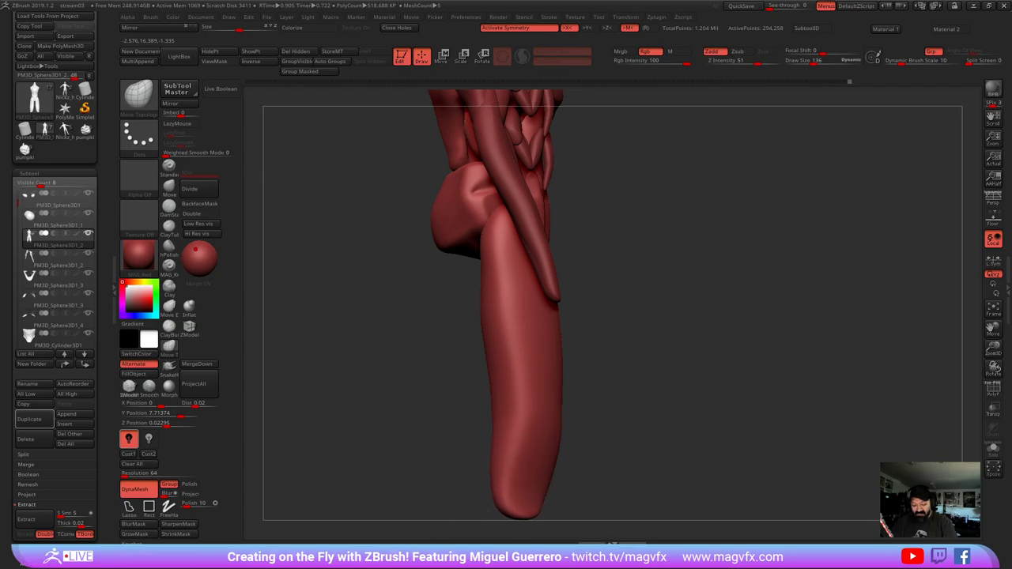
{"action": "left_click_drag", "start_coordinate": [504, 437], "coordinate": [497, 438]}
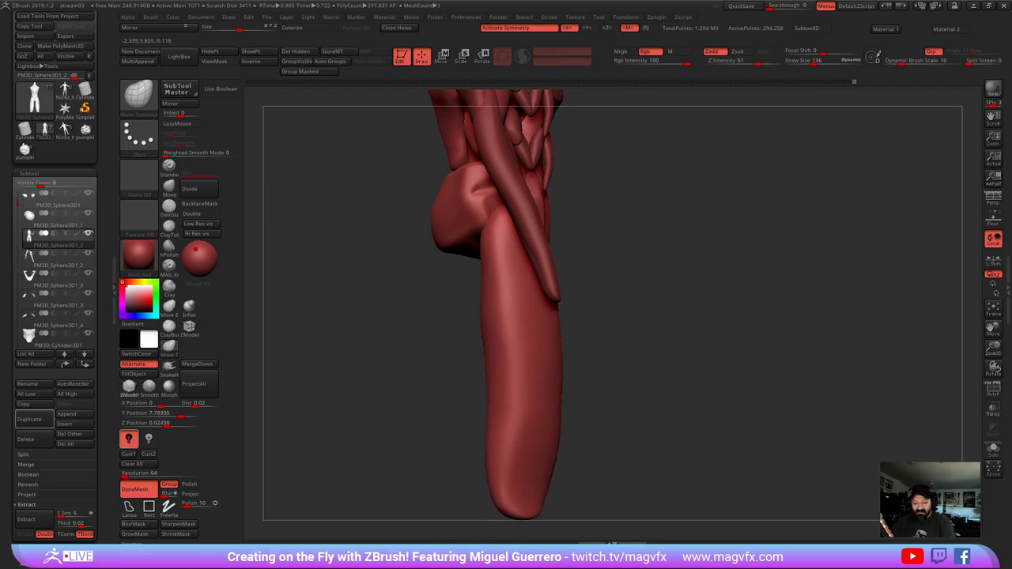
{"action": "left_click_drag", "start_coordinate": [440, 250], "coordinate": [468, 255]}
{"action": "left_click_drag", "start_coordinate": [430, 313], "coordinate": [457, 328]}
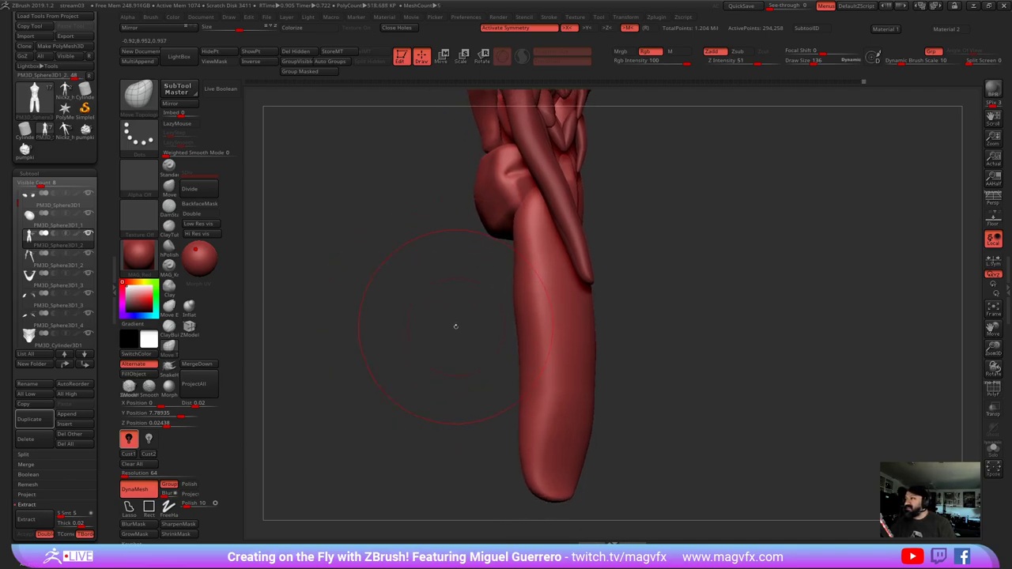
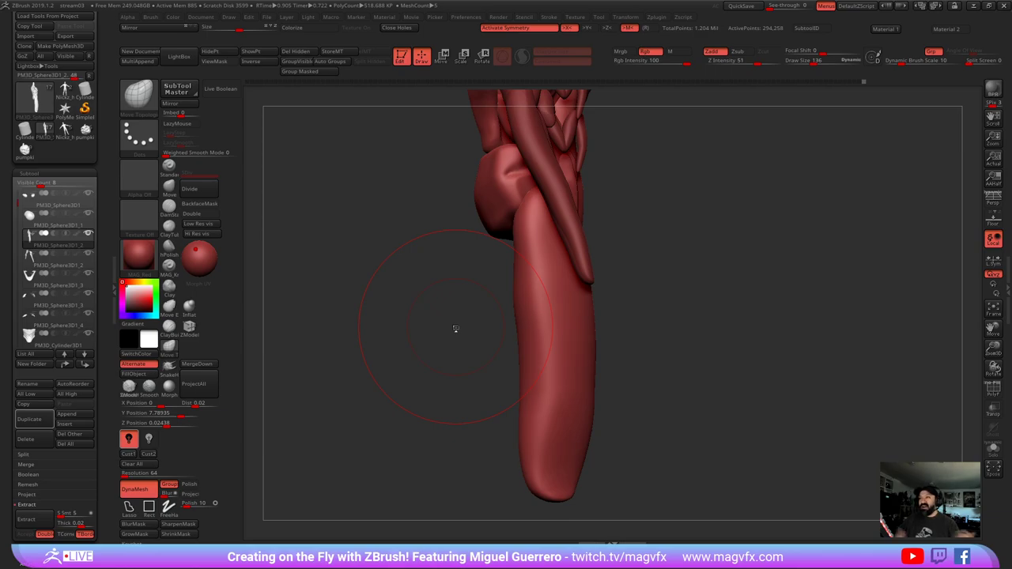
- Open the gap between the legs in front view with the Move Topological brush and smooth their contours
{"action": "mouse_move", "coordinate": [455, 328]}
{"action": "right_mouse_down"}
{"action": "mouse_move", "coordinate": [348, 344]}
{"action": "mouse_move", "coordinate": [397, 355]}
{"action": "mouse_move", "coordinate": [397, 332]}
{"action": "mouse_move", "coordinate": [383, 333]}
{"action": "right_mouse_up"}
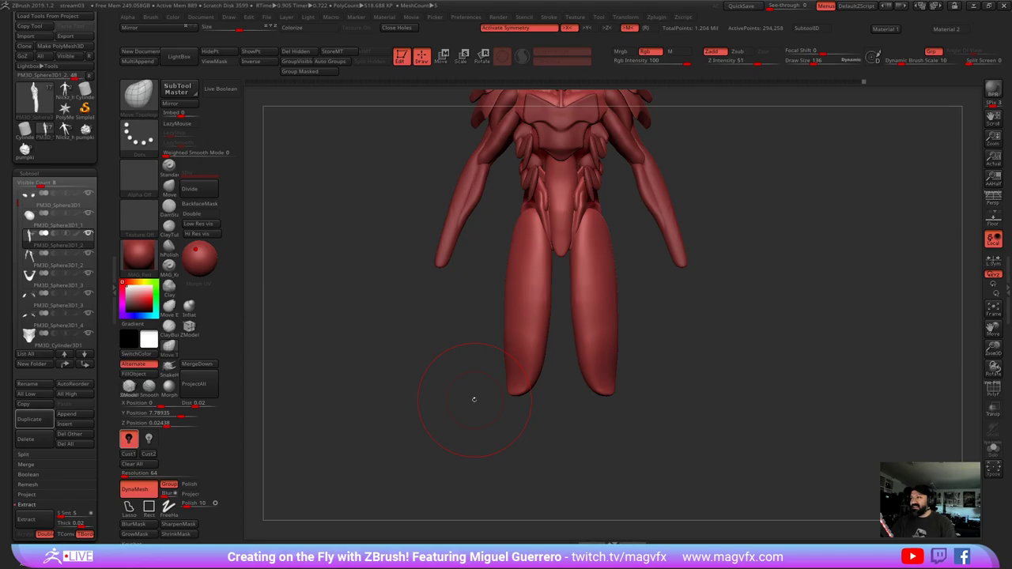
{"action": "mouse_move", "coordinate": [463, 335]}
{"action": "right_mouse_down", "text": "alt"}
{"action": "mouse_move", "coordinate": [483, 381]}
{"action": "mouse_move", "coordinate": [437, 401]}
{"action": "right_mouse_up", "text": "alt"}
{"action": "right_click_drag", "start_coordinate": [421, 342], "coordinate": [430, 386], "text": "alt"}
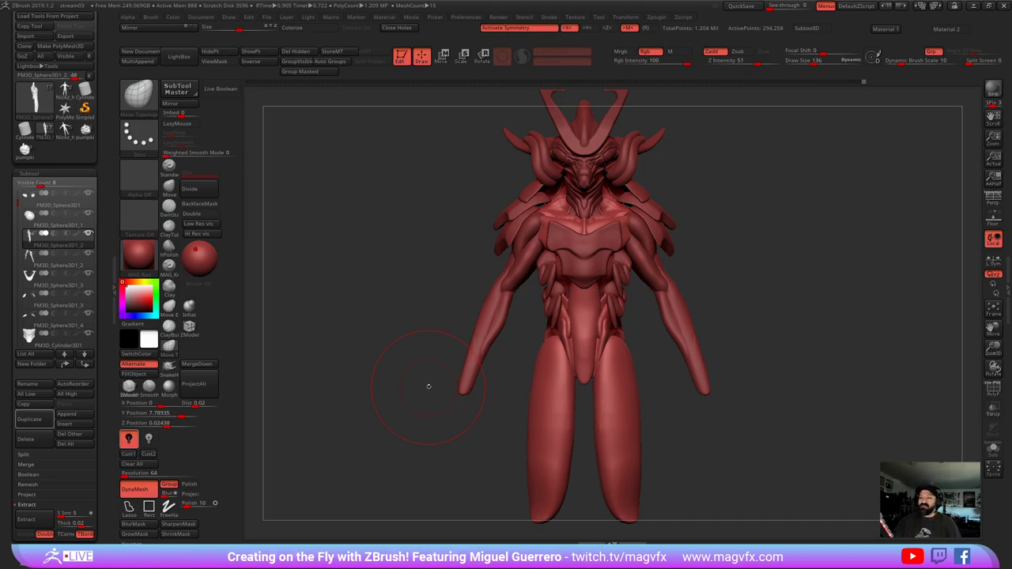
{"action": "right_click_drag", "start_coordinate": [429, 391], "coordinate": [429, 325], "text": "alt"}
{"action": "right_click_drag", "start_coordinate": [459, 368], "coordinate": [451, 346], "text": "ctrl"}
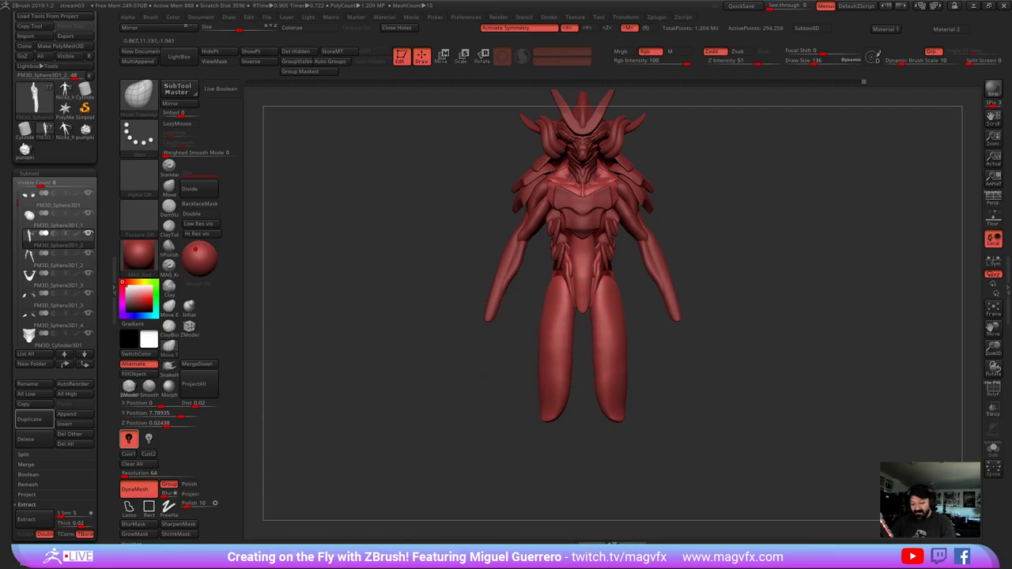
{"action": "left_click_drag", "start_coordinate": [566, 322], "coordinate": [560, 313]}
{"action": "left_click_drag", "start_coordinate": [564, 363], "coordinate": [563, 364]}
{"action": "left_click_drag", "start_coordinate": [567, 392], "coordinate": [549, 416]}
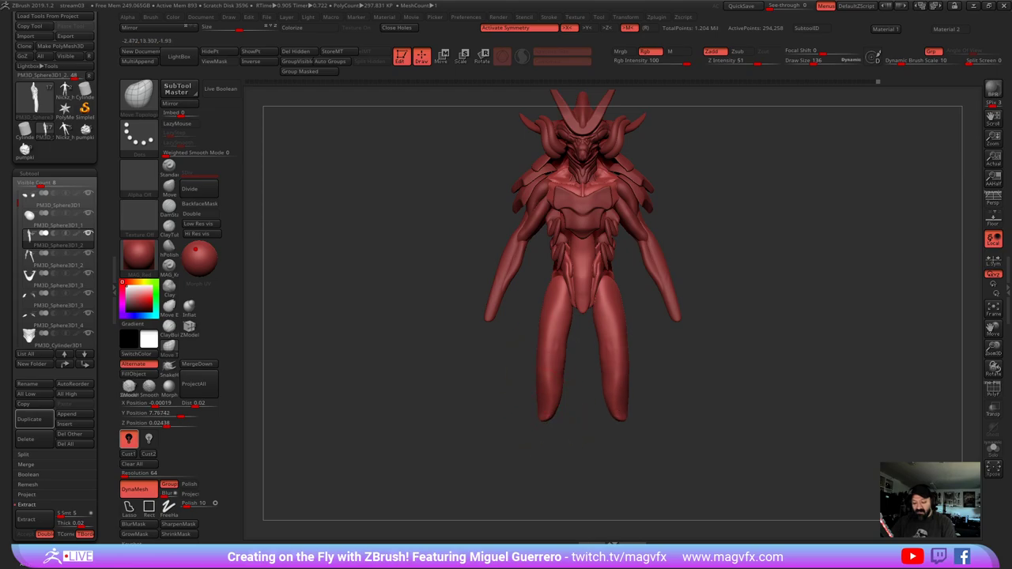
{"action": "left_click_drag", "start_coordinate": [551, 311], "coordinate": [554, 309]}
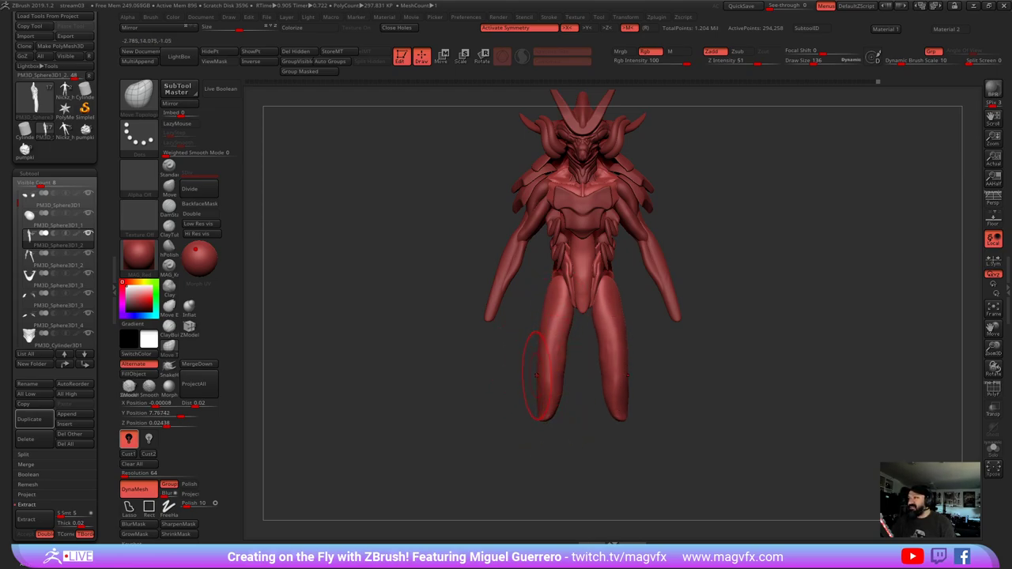
{"action": "key", "text": "shift"}
{"action": "left_click_drag", "start_coordinate": [555, 343], "coordinate": [542, 391], "text": "shift"}
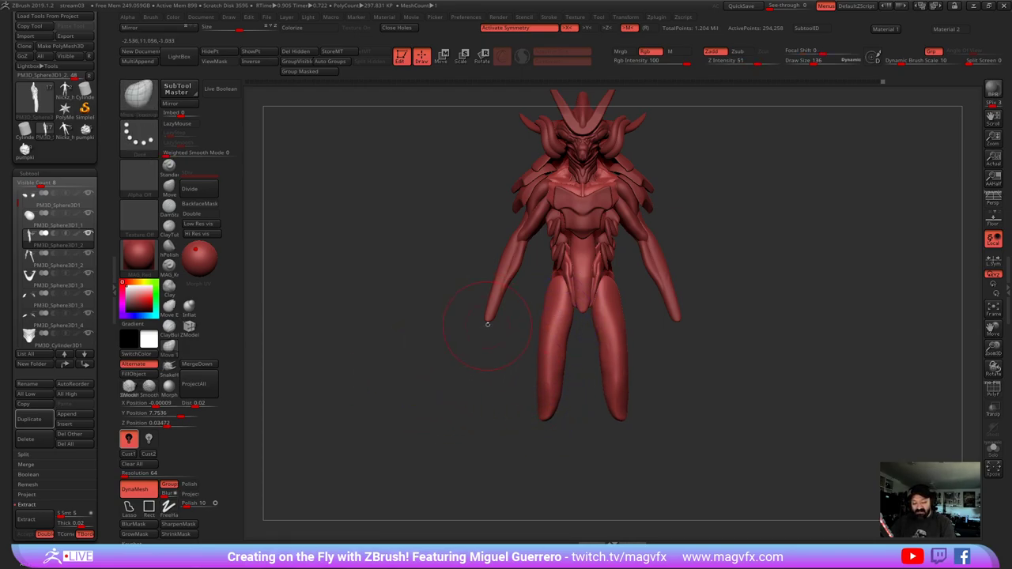
- Insert a mirrored pair of spheres on the backs of the upper thighs using the IMM Primitives brush
{"action": "mouse_move", "coordinate": [435, 220]}
{"action": "left_mouse_down"}
{"action": "mouse_move", "coordinate": [475, 229]}
{"action": "mouse_move", "coordinate": [350, 282]}
{"action": "left_mouse_up"}
{"action": "left_click", "coordinate": [142, 100]}
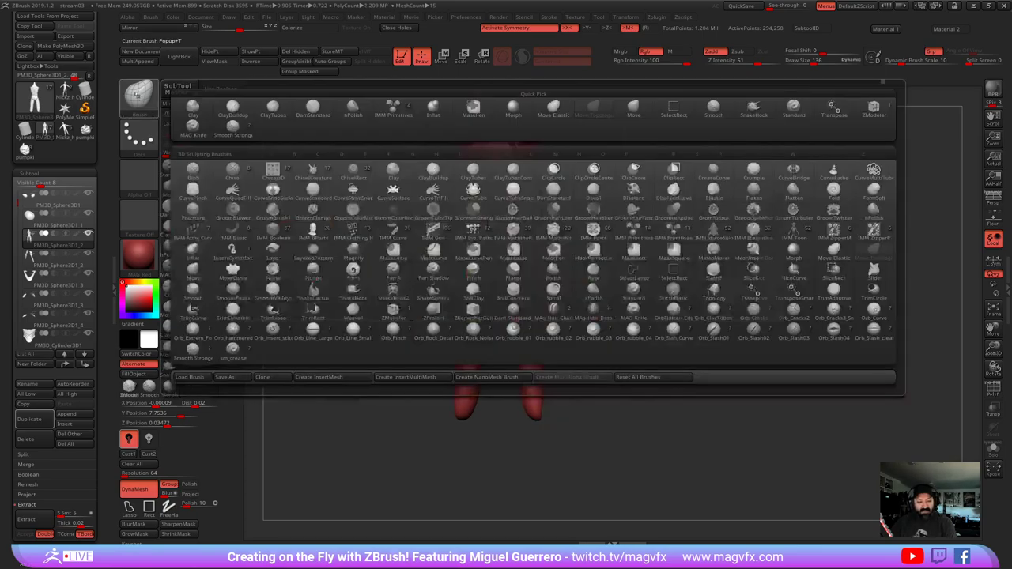
{"action": "left_click", "coordinate": [391, 110]}
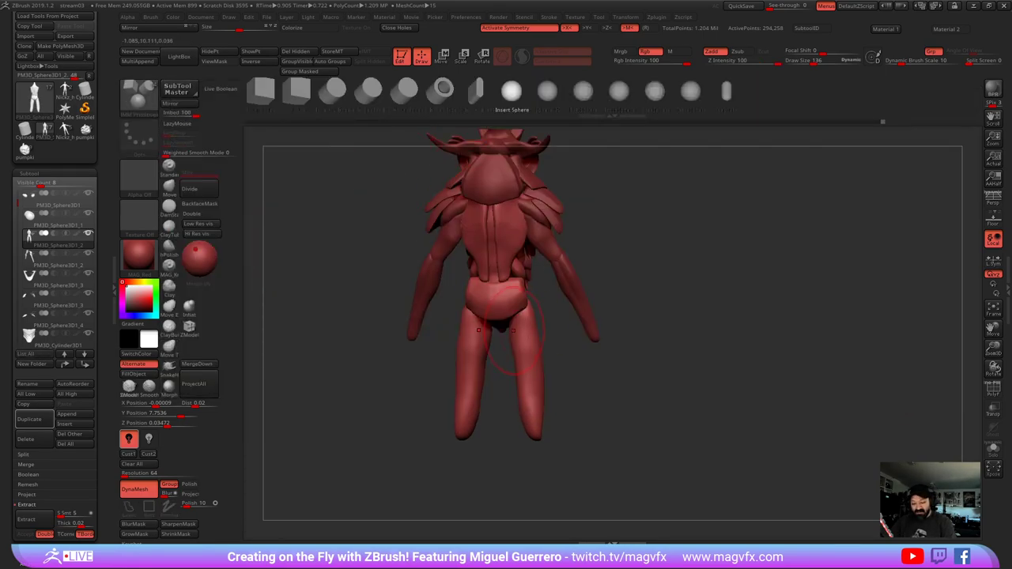
{"action": "mouse_move", "coordinate": [504, 330]}
{"action": "left_mouse_down"}
{"action": "mouse_move", "coordinate": [505, 314]}
{"action": "mouse_move", "coordinate": [516, 321]}
{"action": "mouse_move", "coordinate": [515, 311]}
{"action": "left_mouse_up"}
{"action": "key", "text": "ctrl+z"}
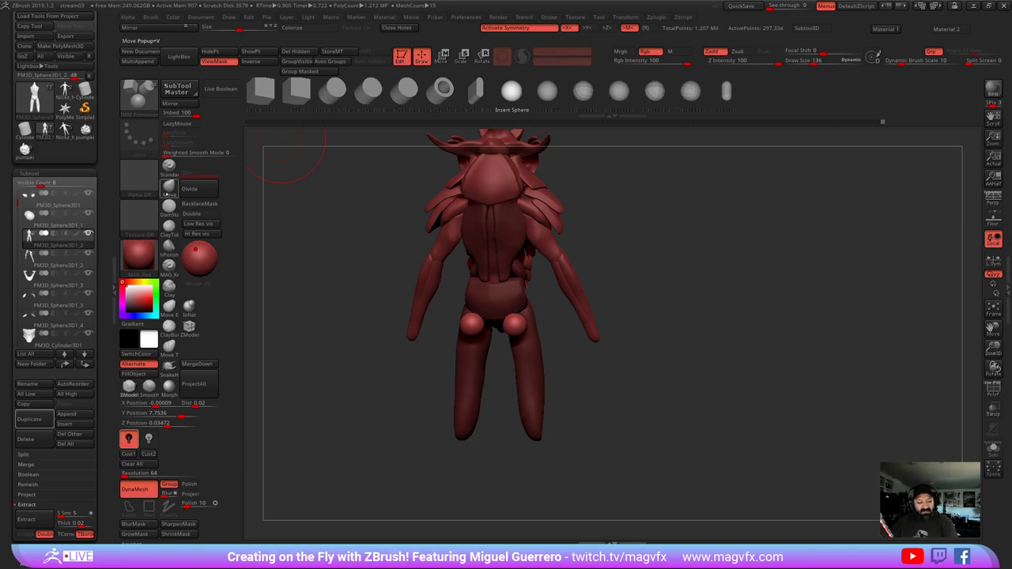
- Stretch the two spheres down the backs of the legs and push them against the thighs with the Move brush, raising the draw size to 152
{"action": "left_click", "coordinate": [169, 188]}
{"action": "left_click_drag", "start_coordinate": [390, 315], "coordinate": [371, 324]}
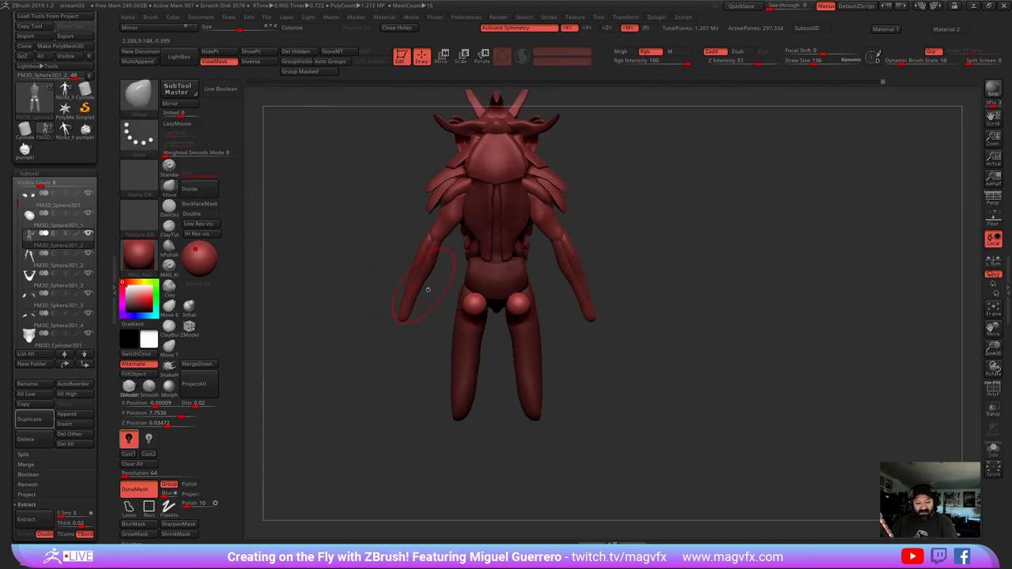
{"action": "mouse_move", "coordinate": [519, 306]}
{"action": "left_mouse_down"}
{"action": "mouse_move", "coordinate": [521, 348]}
{"action": "mouse_move", "coordinate": [516, 299]}
{"action": "left_mouse_up"}
{"action": "left_click_drag", "start_coordinate": [522, 350], "coordinate": [472, 360]}
{"action": "left_click_drag", "start_coordinate": [405, 359], "coordinate": [348, 360]}
{"action": "key", "text": "bracketright"}
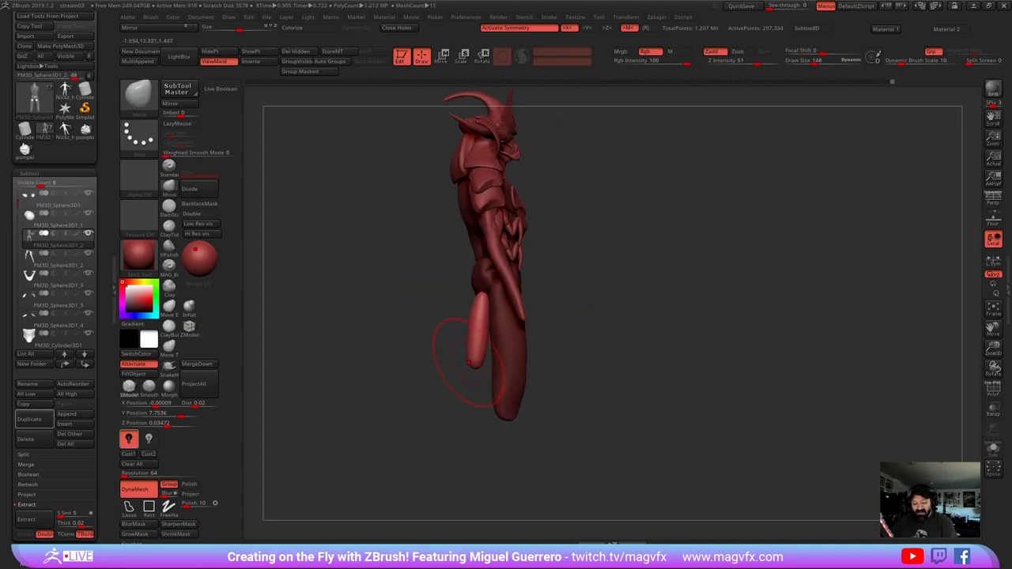
{"action": "left_click_drag", "start_coordinate": [477, 358], "coordinate": [490, 358]}
{"action": "left_click_drag", "start_coordinate": [476, 320], "coordinate": [488, 317]}
{"action": "left_click_drag", "start_coordinate": [488, 354], "coordinate": [491, 375]}
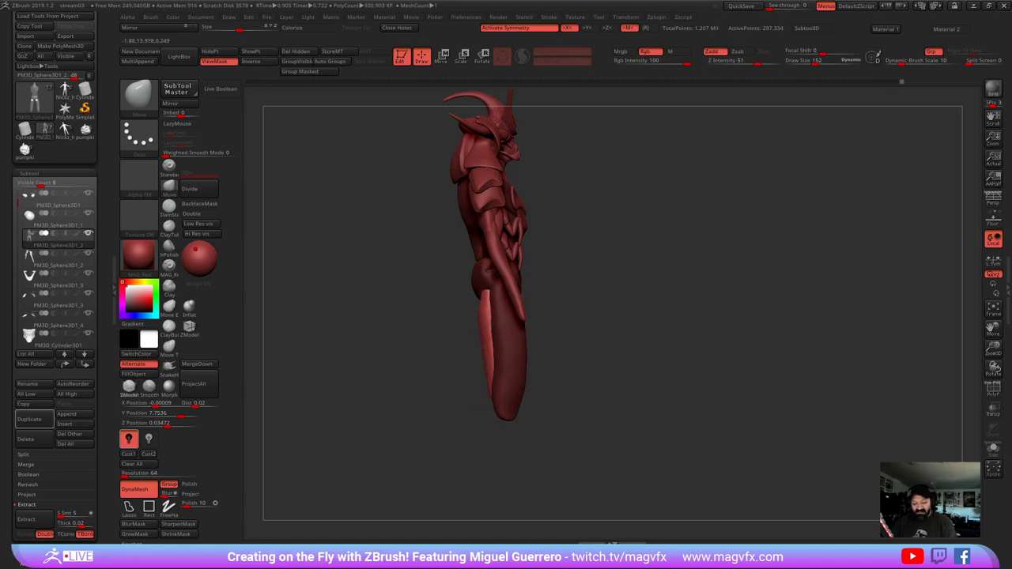
- Shape the rear thigh muscles in back view, tucking them under the buttocks and lengthening their lower ends with the Move brush at draw size 120
{"action": "mouse_move", "coordinate": [422, 372]}
{"action": "left_mouse_down"}
{"action": "mouse_move", "coordinate": [400, 373]}
{"action": "mouse_move", "coordinate": [496, 348]}
{"action": "left_mouse_up"}
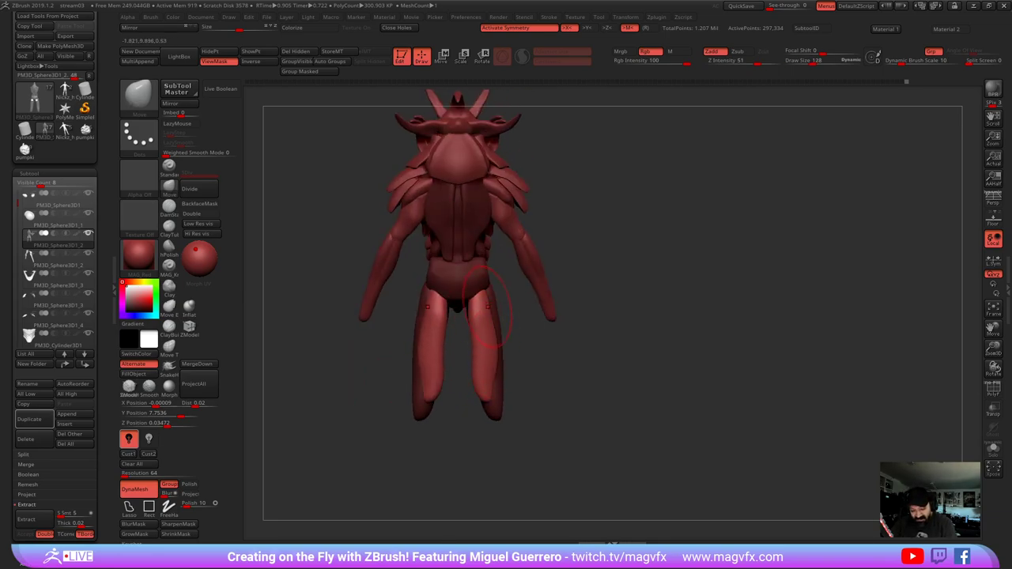
{"action": "left_click_drag", "start_coordinate": [470, 301], "coordinate": [470, 294]}
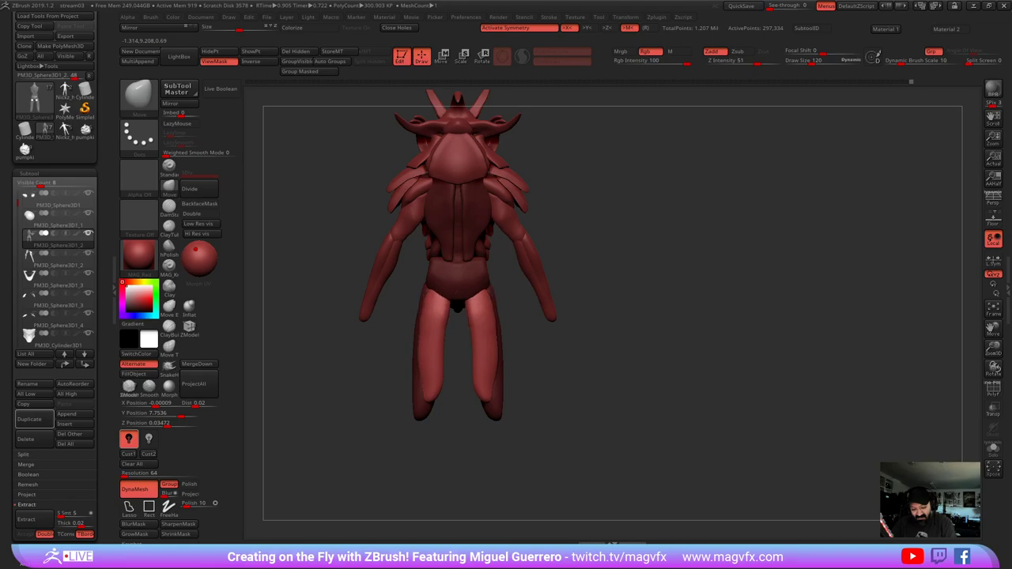
{"action": "mouse_move", "coordinate": [487, 383]}
{"action": "left_mouse_down"}
{"action": "mouse_move", "coordinate": [498, 382]}
{"action": "mouse_move", "coordinate": [493, 406]}
{"action": "left_mouse_up"}
{"action": "left_click_drag", "start_coordinate": [474, 359], "coordinate": [477, 355]}
{"action": "mouse_move", "coordinate": [475, 321]}
{"action": "left_mouse_down"}
{"action": "mouse_move", "coordinate": [496, 333]}
{"action": "mouse_move", "coordinate": [492, 305]}
{"action": "left_mouse_up"}
{"action": "left_click_drag", "start_coordinate": [601, 324], "coordinate": [553, 326]}
{"action": "left_click_drag", "start_coordinate": [546, 363], "coordinate": [448, 370]}
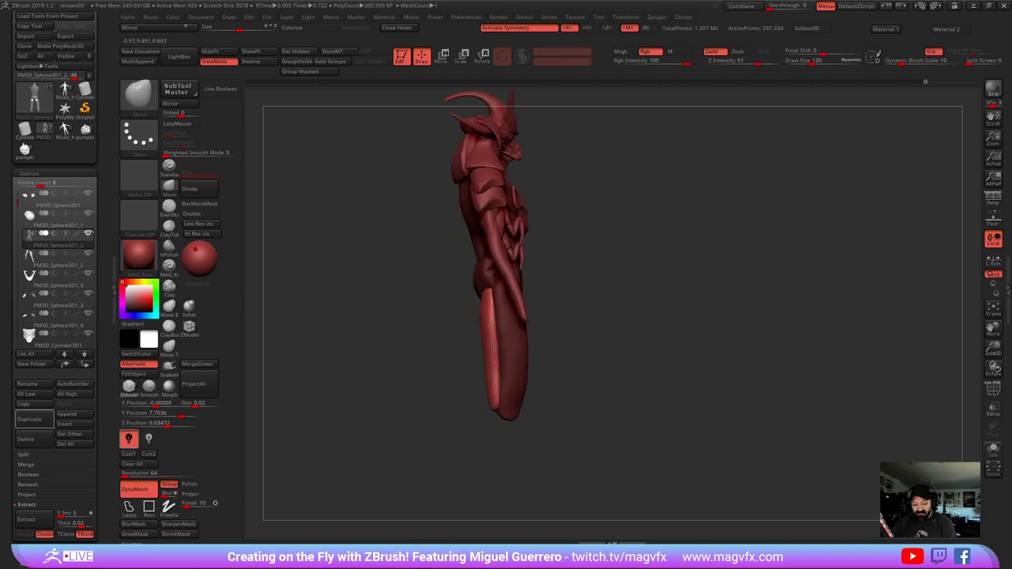
- Extend the rear thigh muscles to the leg ends in side view, then remesh with grouped DynaMesh and smooth their upper backs
{"action": "left_click_drag", "start_coordinate": [484, 305], "coordinate": [481, 305]}
{"action": "left_click_drag", "start_coordinate": [492, 403], "coordinate": [497, 411]}
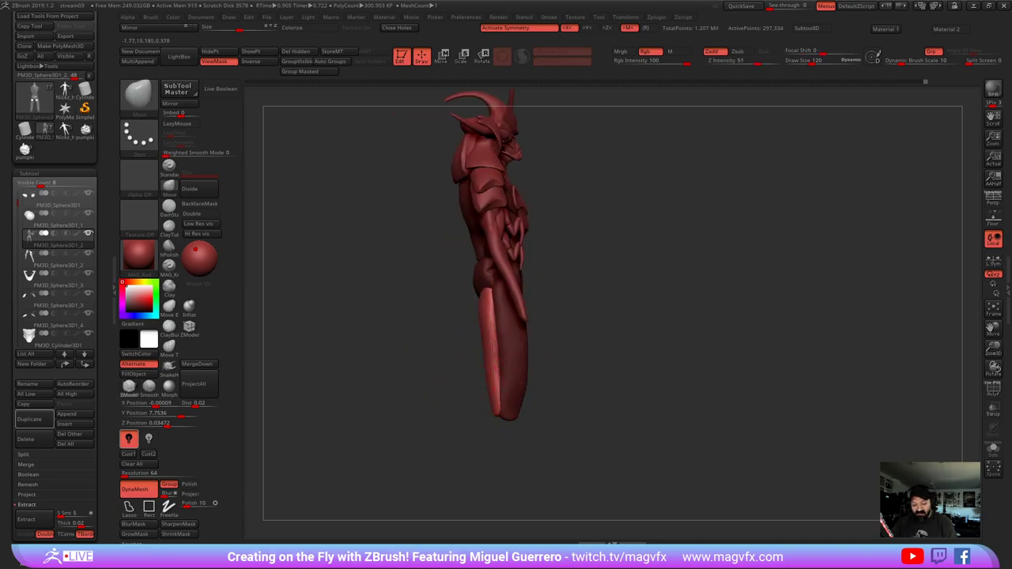
{"action": "left_click_drag", "start_coordinate": [407, 362], "coordinate": [412, 397], "text": "ctrl"}
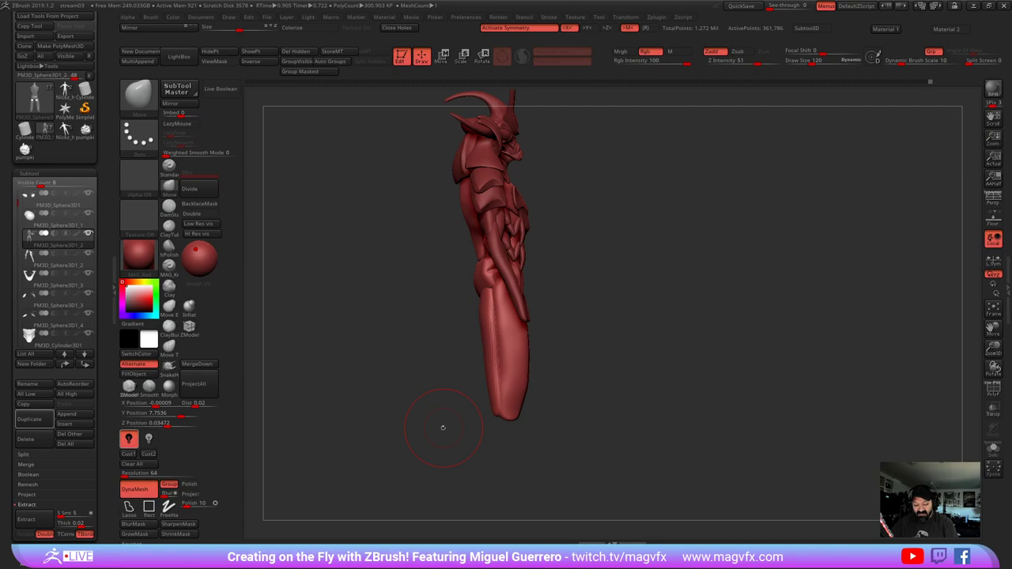
{"action": "left_click_drag", "start_coordinate": [484, 312], "coordinate": [485, 336], "text": "shift"}
{"action": "left_click_drag", "start_coordinate": [416, 371], "coordinate": [478, 374]}
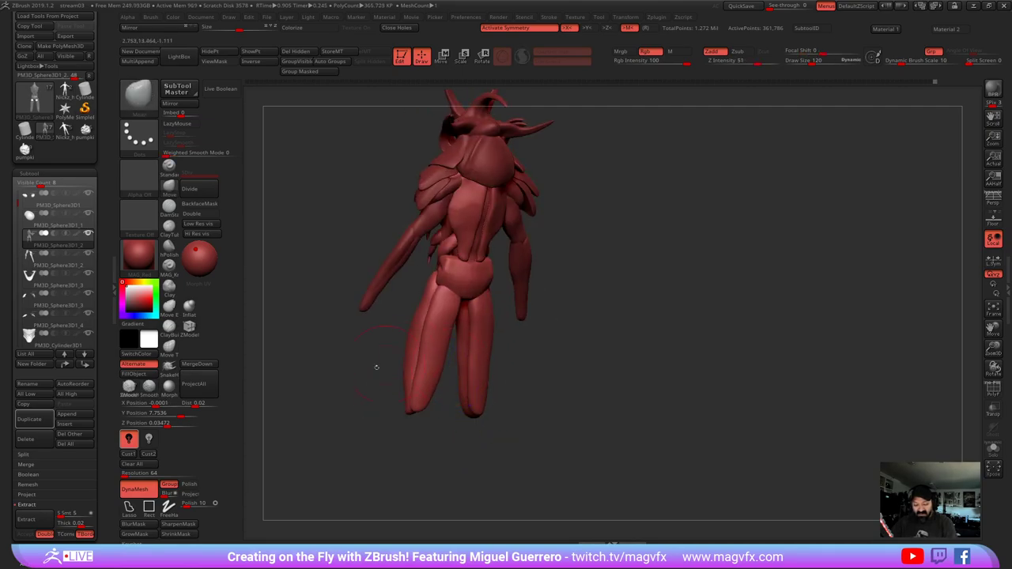
- Insert a mirrored pair of spheres at the lower ends of the thighs with IMM Primitives and shape them into knees with the Move brush
{"action": "left_click_drag", "start_coordinate": [377, 367], "coordinate": [343, 385]}
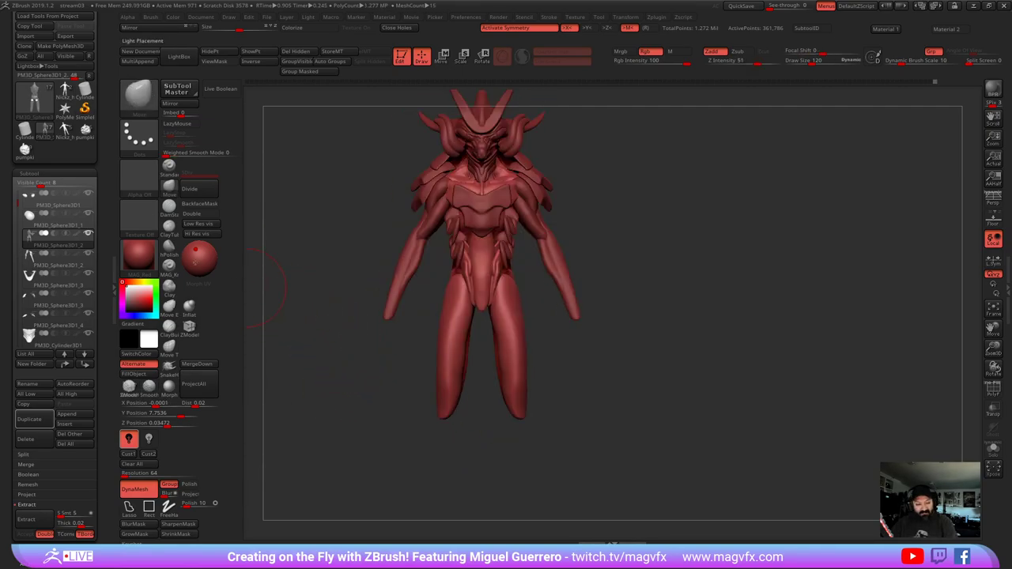
{"action": "left_click", "coordinate": [139, 98]}
{"action": "left_click", "coordinate": [393, 108]}
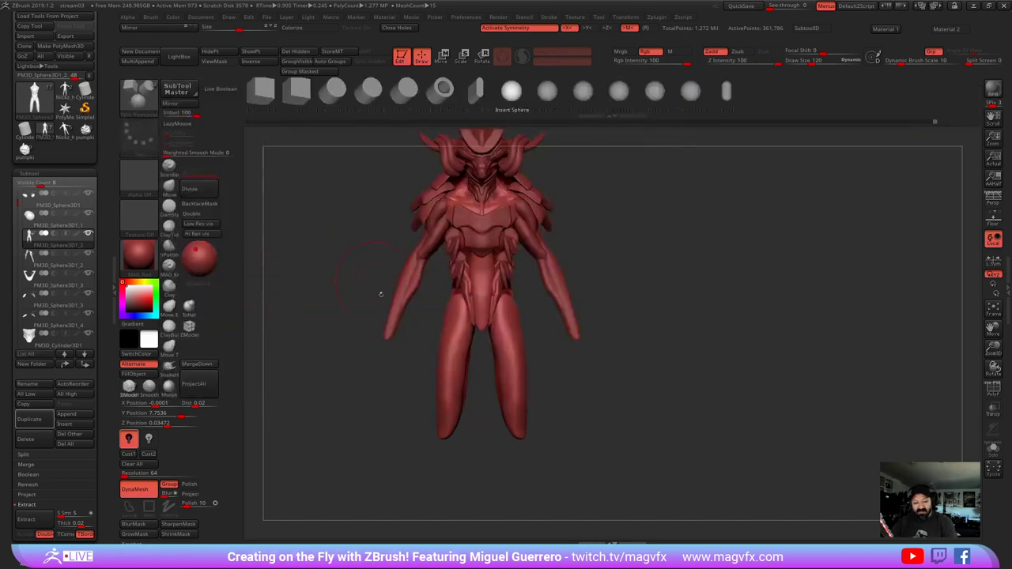
{"action": "mouse_move", "coordinate": [370, 409]}
{"action": "left_mouse_down"}
{"action": "mouse_move", "coordinate": [429, 411]}
{"action": "mouse_move", "coordinate": [447, 432]}
{"action": "mouse_move", "coordinate": [378, 359]}
{"action": "mouse_move", "coordinate": [374, 332]}
{"action": "mouse_move", "coordinate": [398, 300]}
{"action": "left_mouse_up"}
{"action": "left_click", "coordinate": [170, 189]}
{"action": "left_click_drag", "start_coordinate": [465, 361], "coordinate": [464, 360]}
{"action": "mouse_move", "coordinate": [403, 373]}
{"action": "left_mouse_down", "text": "shift"}
{"action": "mouse_move", "coordinate": [473, 364]}
{"action": "mouse_move", "coordinate": [459, 388]}
{"action": "mouse_move", "coordinate": [479, 376]}
{"action": "mouse_move", "coordinate": [442, 376]}
{"action": "mouse_move", "coordinate": [472, 350]}
{"action": "mouse_move", "coordinate": [458, 365]}
{"action": "mouse_move", "coordinate": [481, 378]}
{"action": "left_mouse_up", "text": "shift"}
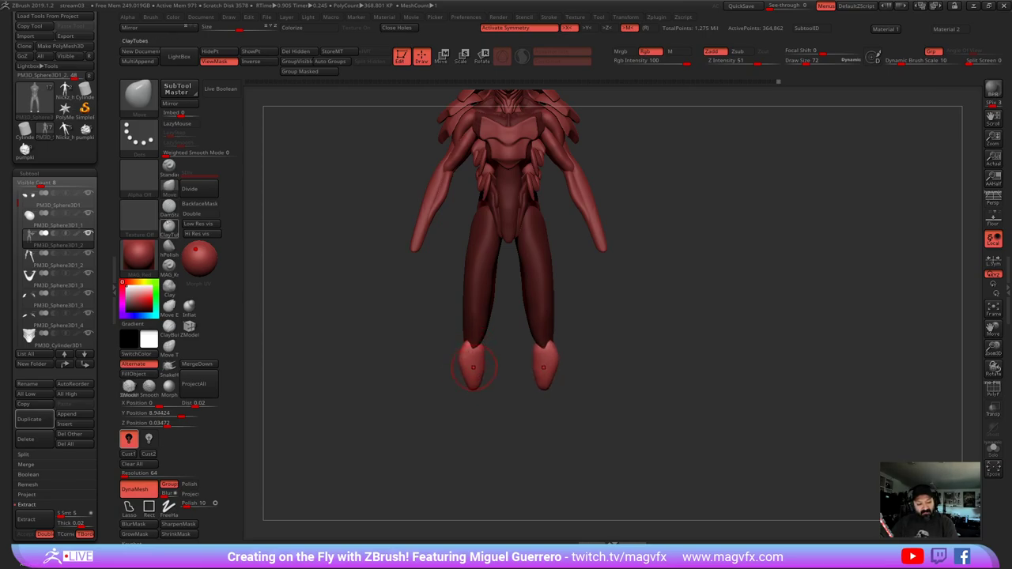
- Carve creases into the knee pieces with the DamStandard brush at draw size 56
{"action": "left_click", "coordinate": [170, 208]}
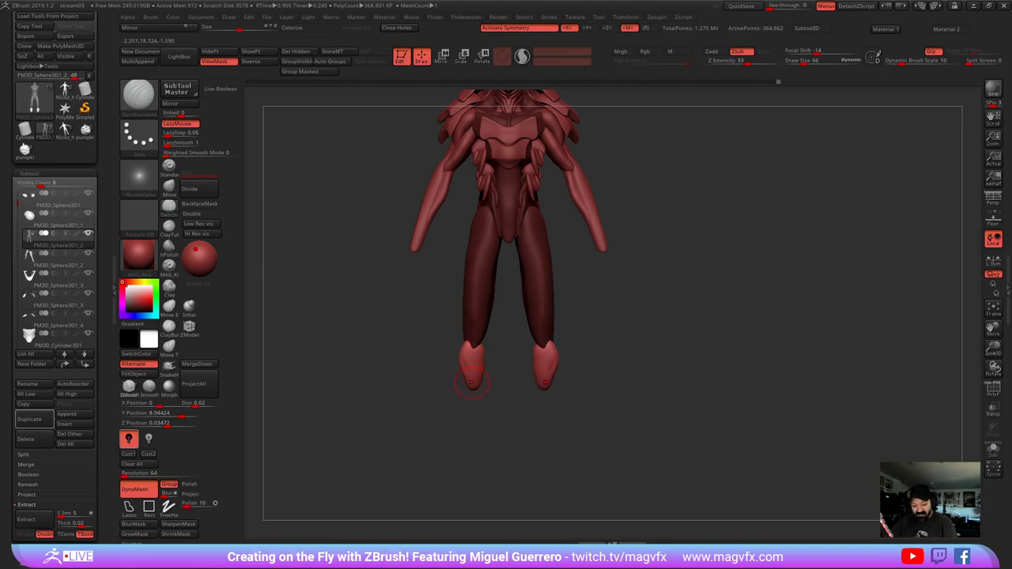
{"action": "mouse_move", "coordinate": [473, 387]}
{"action": "left_mouse_down"}
{"action": "mouse_move", "coordinate": [483, 358]}
{"action": "mouse_move", "coordinate": [462, 349]}
{"action": "mouse_move", "coordinate": [484, 355]}
{"action": "left_mouse_up"}
{"action": "mouse_move", "coordinate": [384, 352]}
{"action": "left_mouse_down"}
{"action": "mouse_move", "coordinate": [500, 356]}
{"action": "mouse_move", "coordinate": [475, 354]}
{"action": "left_mouse_up"}
- Refine the contours of the knee pieces with the Move brush at draw size 68
{"action": "left_click", "coordinate": [175, 196]}
{"action": "left_click_drag", "start_coordinate": [378, 378], "coordinate": [401, 382]}
{"action": "left_click_drag", "start_coordinate": [476, 370], "coordinate": [473, 370]}
{"action": "mouse_move", "coordinate": [399, 382]}
{"action": "left_mouse_down"}
{"action": "mouse_move", "coordinate": [307, 381]}
{"action": "mouse_move", "coordinate": [397, 382]}
{"action": "left_mouse_up"}
{"action": "key", "text": "]"}
{"action": "mouse_move", "coordinate": [481, 366]}
{"action": "left_mouse_down"}
{"action": "mouse_move", "coordinate": [490, 364]}
{"action": "mouse_move", "coordinate": [485, 376]}
{"action": "mouse_move", "coordinate": [406, 332]}
{"action": "left_mouse_up"}
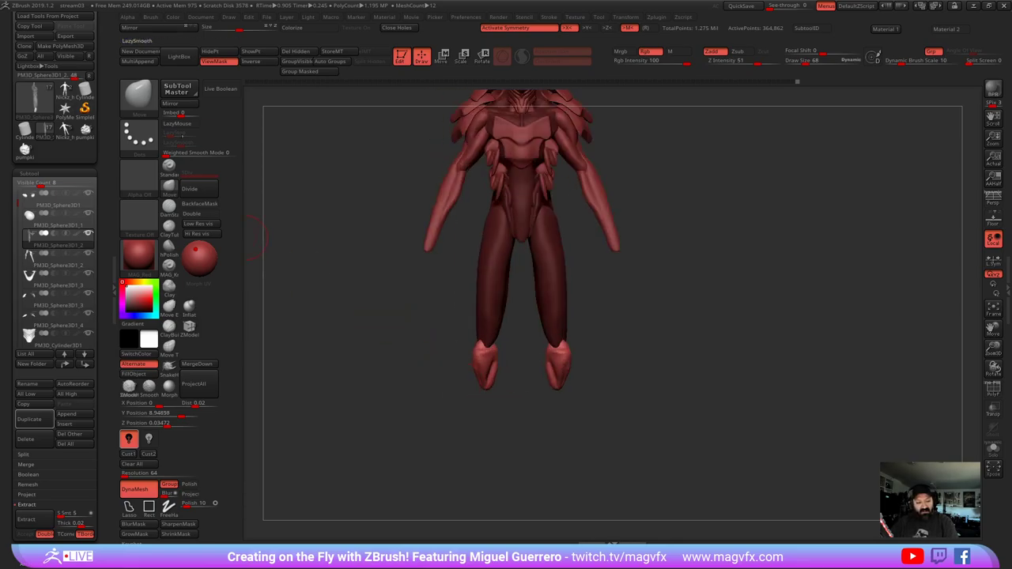
- Insert a mirrored pair of spheres at the outer sides of the knees with IMM Primitives and stretch them vertically into lower legs
{"action": "left_click", "coordinate": [137, 108]}
{"action": "left_click", "coordinate": [393, 108]}
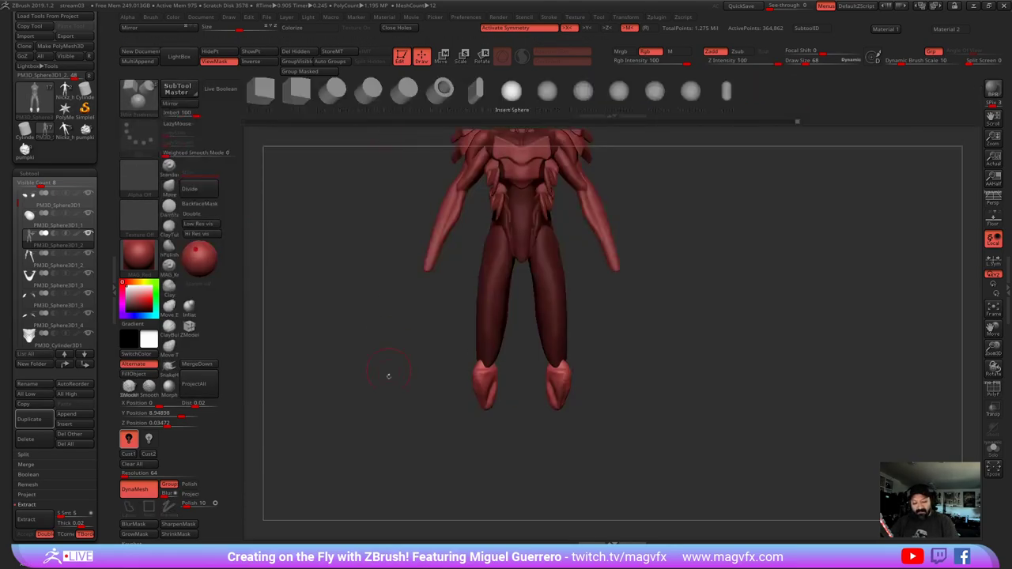
{"action": "mouse_move", "coordinate": [388, 376]}
{"action": "left_mouse_down"}
{"action": "mouse_move", "coordinate": [458, 381]}
{"action": "mouse_move", "coordinate": [348, 320]}
{"action": "mouse_move", "coordinate": [425, 309]}
{"action": "left_mouse_up"}
{"action": "left_click", "coordinate": [167, 193]}
{"action": "left_click", "coordinate": [462, 62]}
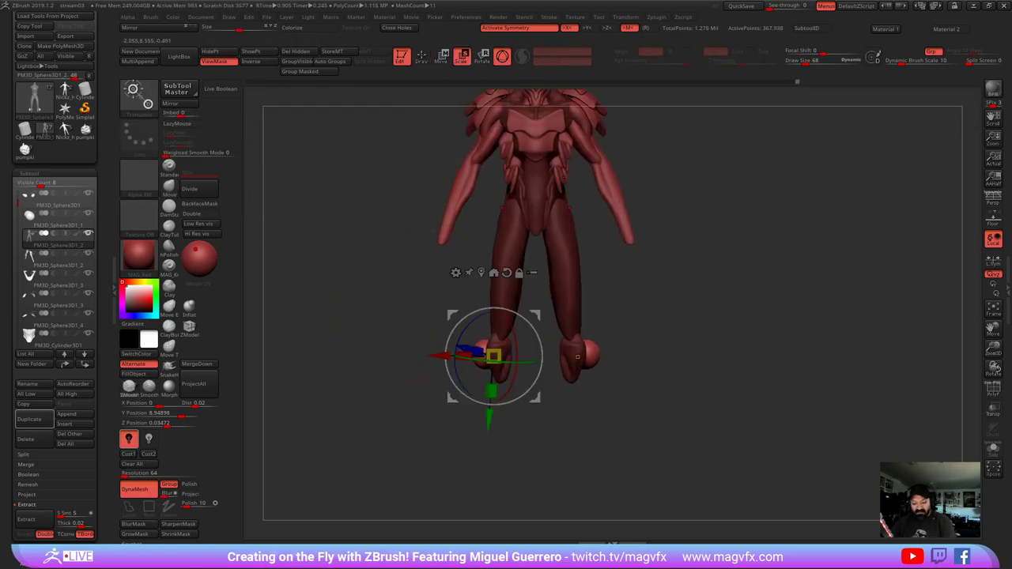
{"action": "left_click_drag", "start_coordinate": [491, 391], "coordinate": [489, 531]}
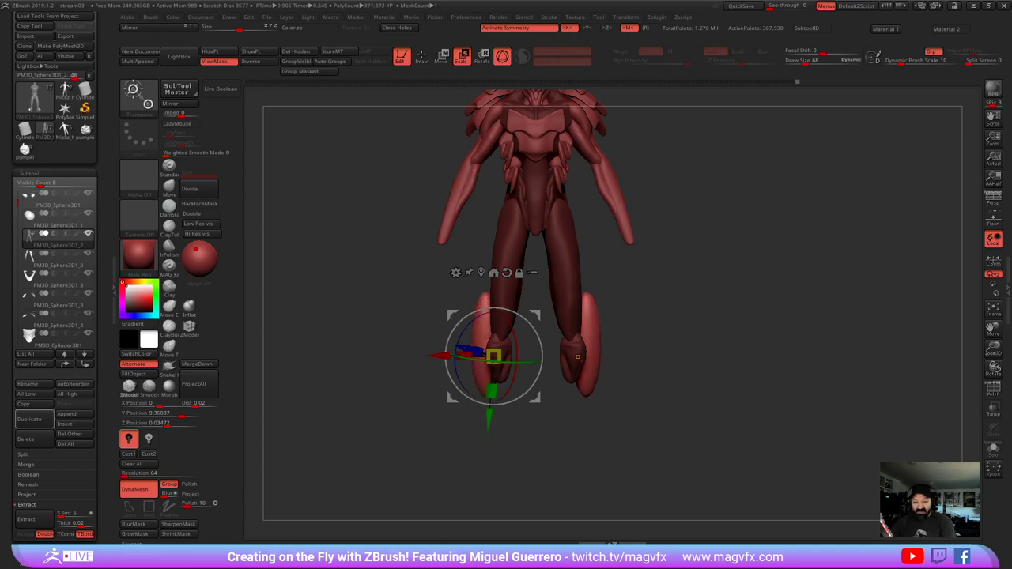
- Move the lower-leg pieces down below the knees, then pull them inward and lengthen them with the Move brush at draw size 224
{"action": "left_click", "coordinate": [441, 57]}
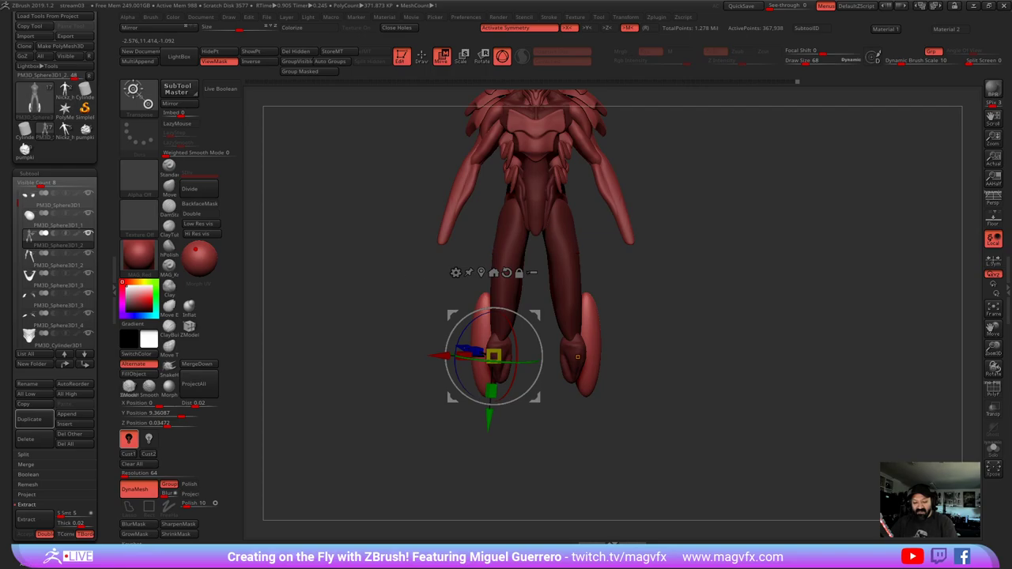
{"action": "left_click_drag", "start_coordinate": [348, 340], "coordinate": [356, 316]}
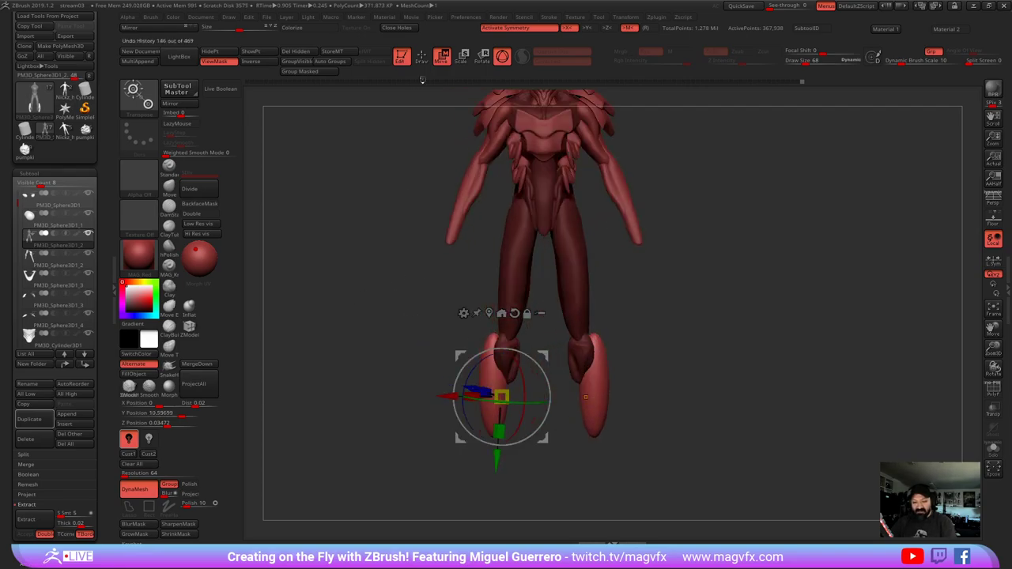
{"action": "key", "text": "q"}
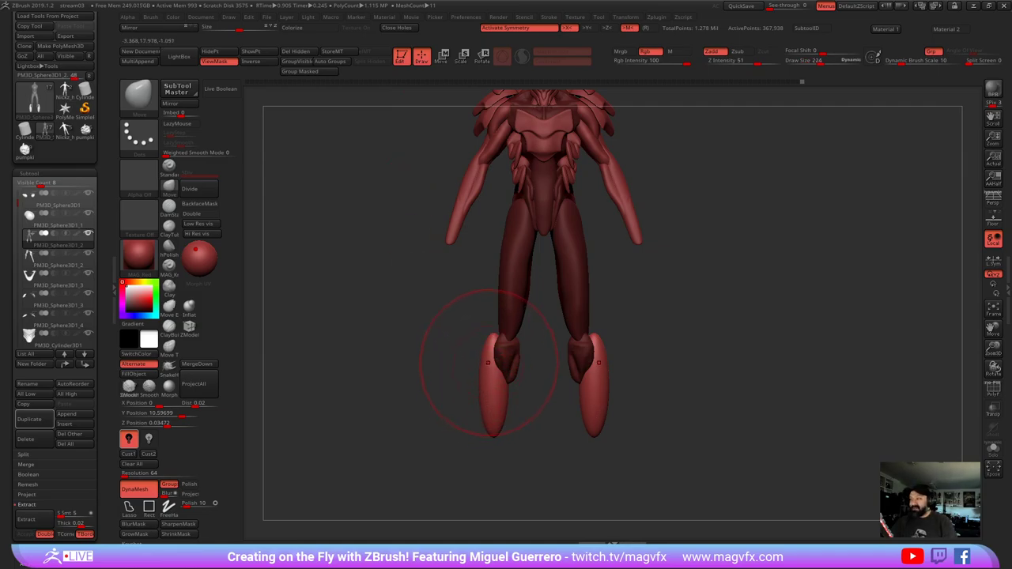
{"action": "left_click_drag", "start_coordinate": [488, 363], "coordinate": [502, 367]}
{"action": "left_click_drag", "start_coordinate": [495, 423], "coordinate": [500, 452]}
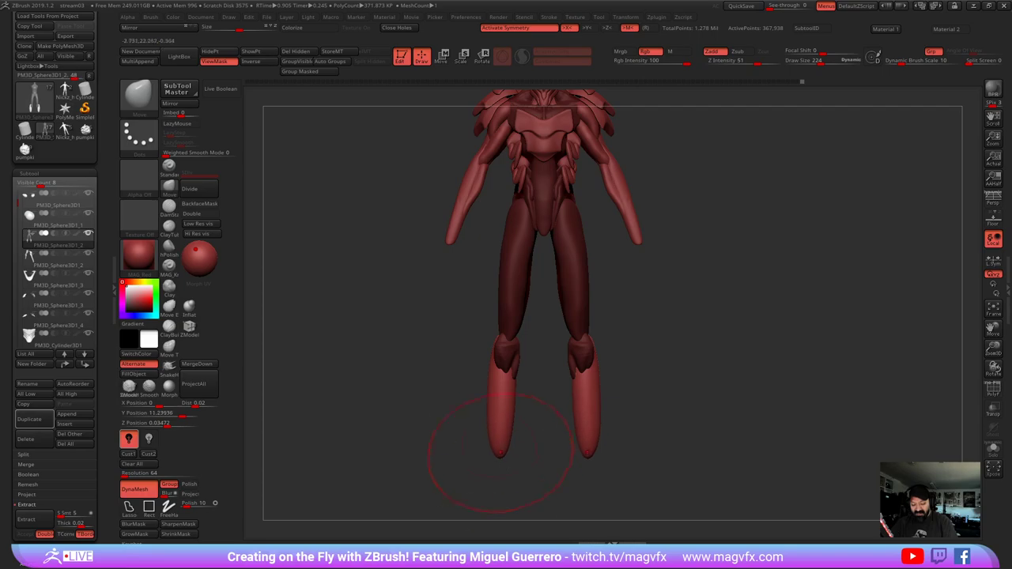
- Shape the lower legs in side, back and front views with the Move brush, reducing the draw size to 120, and clear the mask
{"action": "left_click_drag", "start_coordinate": [454, 424], "coordinate": [565, 426]}
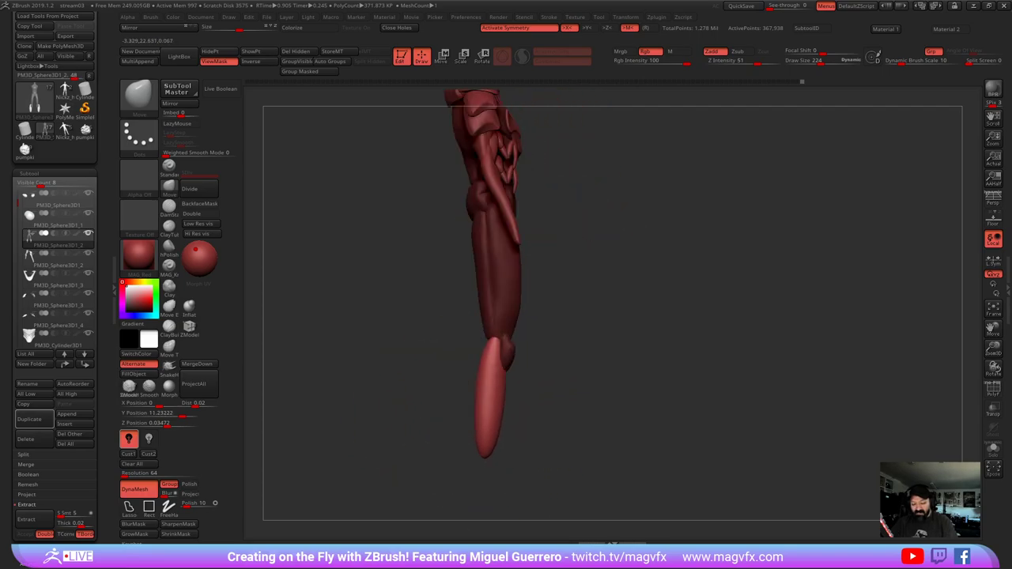
{"action": "left_click_drag", "start_coordinate": [484, 367], "coordinate": [569, 385]}
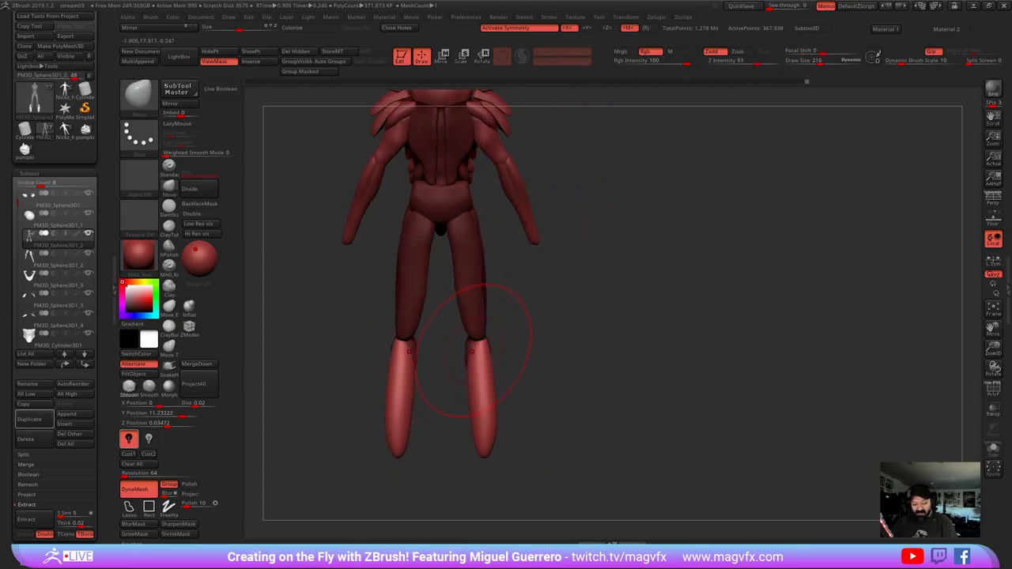
{"action": "mouse_move", "coordinate": [469, 350]}
{"action": "left_mouse_down"}
{"action": "mouse_move", "coordinate": [461, 372]}
{"action": "mouse_move", "coordinate": [489, 346]}
{"action": "left_mouse_up"}
{"action": "mouse_move", "coordinate": [487, 385]}
{"action": "left_mouse_down"}
{"action": "mouse_move", "coordinate": [664, 386]}
{"action": "mouse_move", "coordinate": [503, 384]}
{"action": "left_mouse_up"}
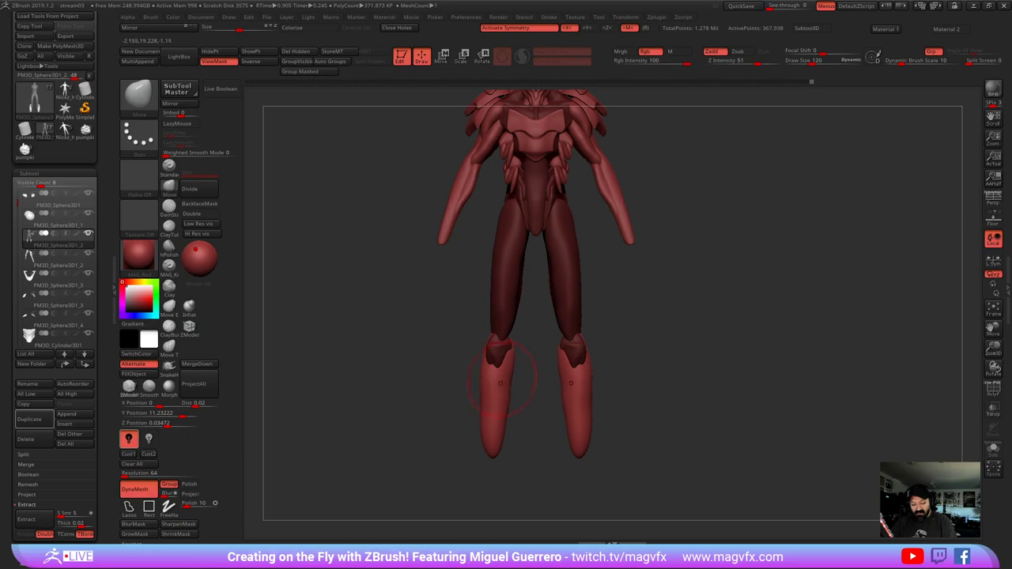
{"action": "left_click_drag", "start_coordinate": [497, 442], "coordinate": [494, 442]}
{"action": "left_click_drag", "start_coordinate": [507, 399], "coordinate": [500, 400]}
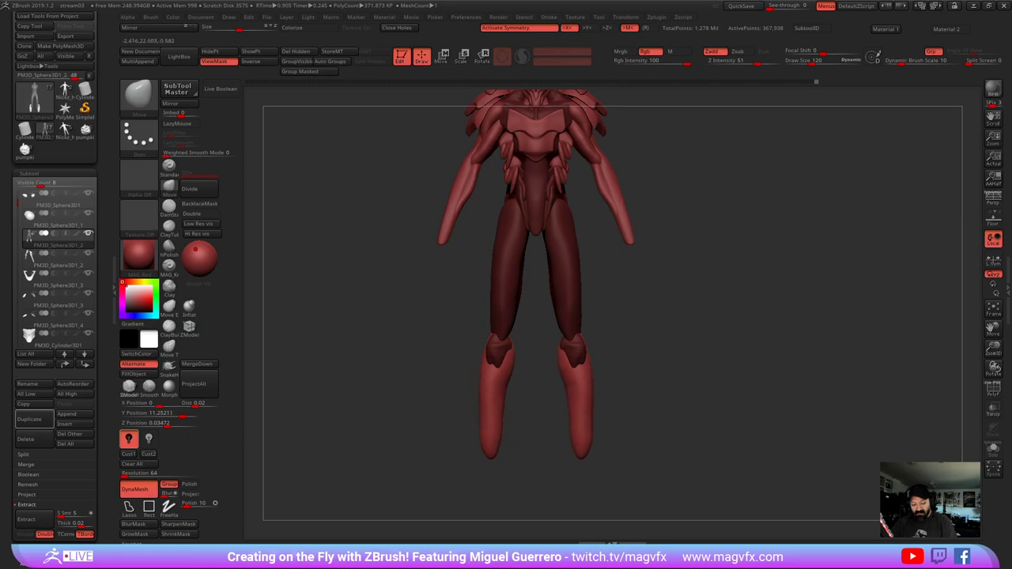
{"action": "left_click_drag", "start_coordinate": [490, 453], "coordinate": [492, 459]}
{"action": "right_click_drag", "start_coordinate": [439, 354], "coordinate": [420, 303], "text": "alt"}
{"action": "left_click_drag", "start_coordinate": [413, 352], "coordinate": [424, 382], "text": "ctrl"}
{"action": "mouse_move", "coordinate": [419, 366]}
{"action": "right_mouse_down", "text": "ctrl"}
{"action": "mouse_move", "coordinate": [433, 381]}
{"action": "mouse_move", "coordinate": [422, 374]}
{"action": "right_mouse_up", "text": "ctrl"}
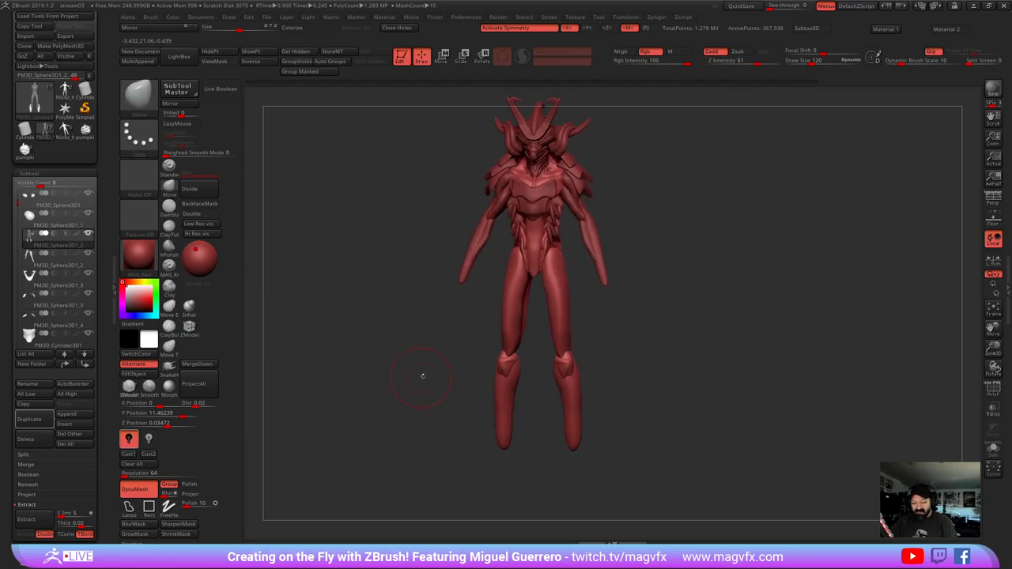
- Isolate the thigh, knee and lower-leg pieces by polygroup and mask the rest of the body, leaving only the legs unmasked
{"action": "left_click", "coordinate": [508, 337], "text": "ctrl+shift"}
{"action": "left_click", "coordinate": [508, 337], "text": "ctrl+shift"}
{"action": "left_click", "coordinate": [509, 340], "text": "ctrl+shift"}
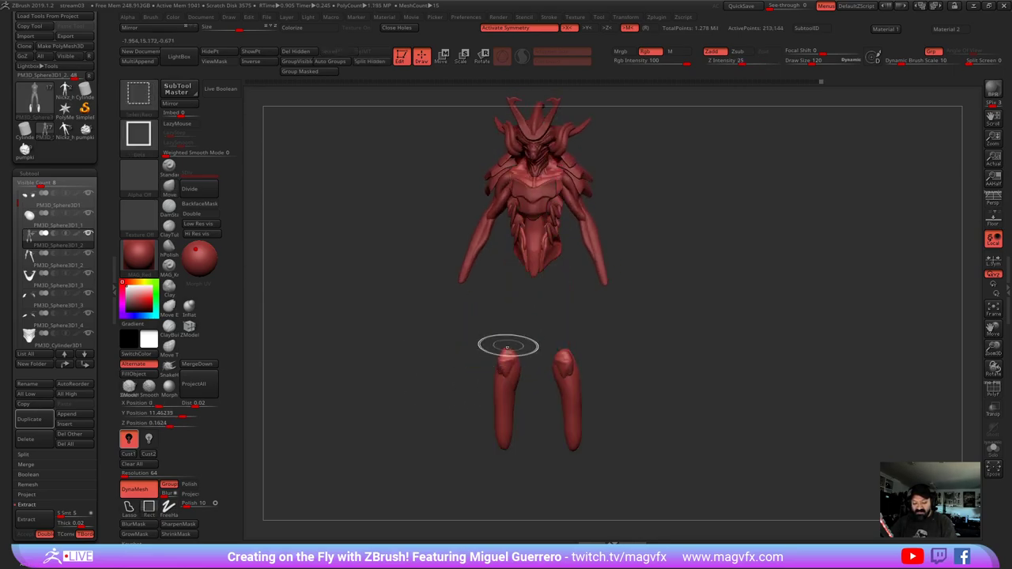
{"action": "left_click", "coordinate": [505, 381], "text": "ctrl+shift"}
{"action": "left_click_drag", "start_coordinate": [411, 352], "coordinate": [435, 389], "text": "ctrl+shift"}
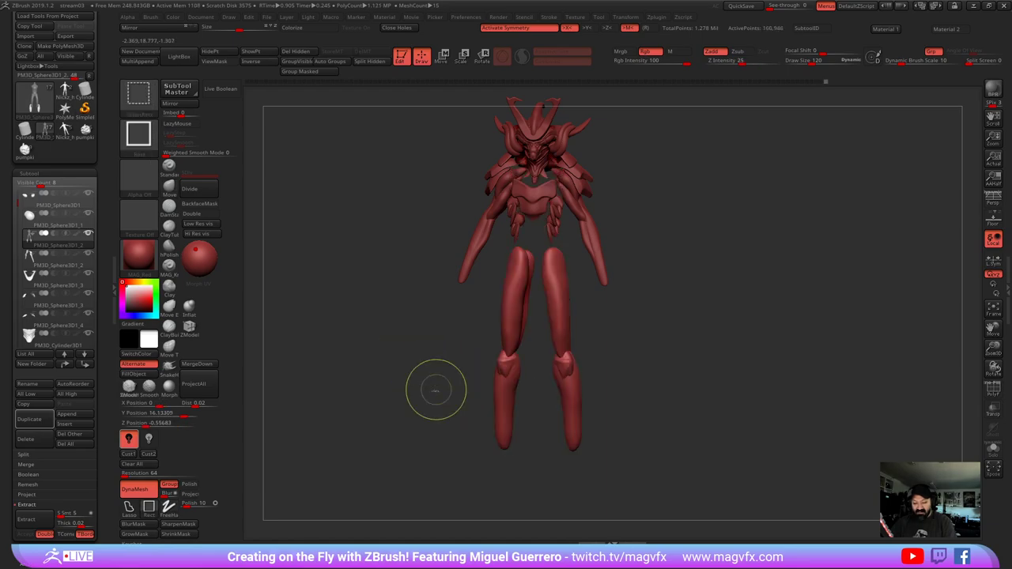
{"action": "left_click_drag", "start_coordinate": [378, 214], "coordinate": [672, 512], "text": "ctrl"}
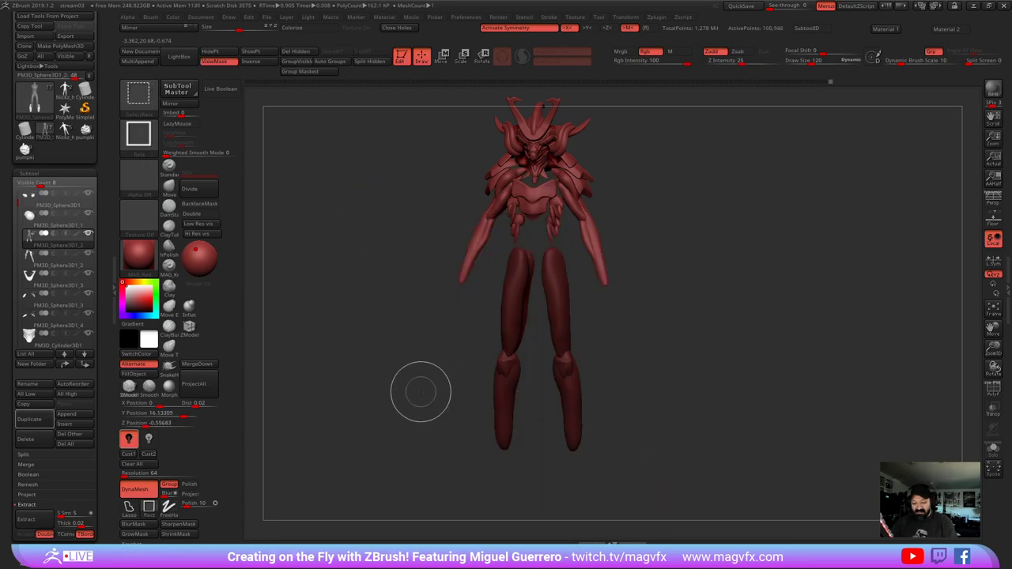
{"action": "left_click", "coordinate": [419, 393], "text": "ctrl+shift"}
{"action": "mouse_move", "coordinate": [420, 391]}
{"action": "left_mouse_down"}
{"action": "mouse_move", "coordinate": [447, 376]}
{"action": "mouse_move", "coordinate": [382, 356]}
{"action": "left_mouse_up"}
{"action": "left_click", "coordinate": [404, 364], "text": "ctrl"}
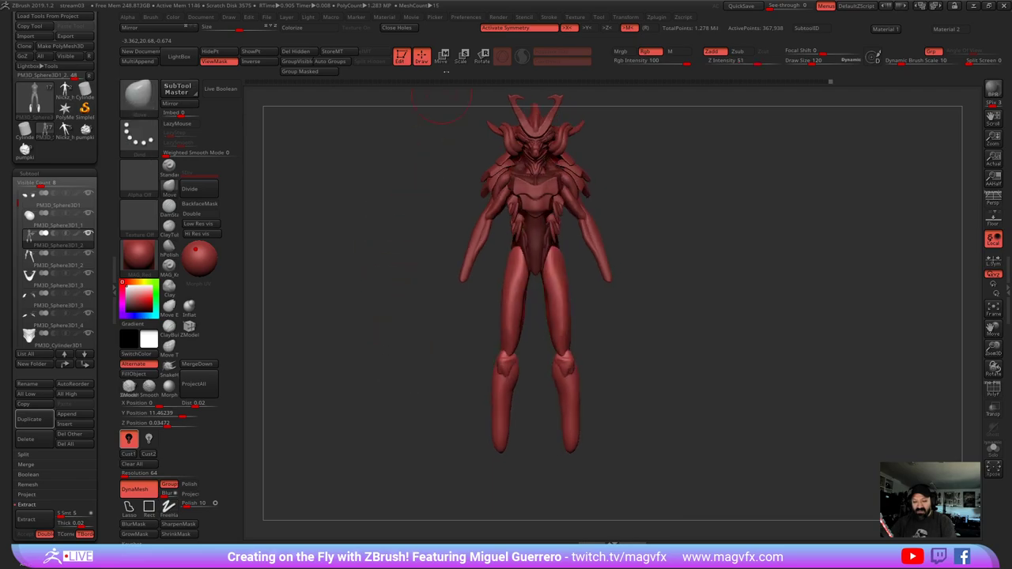
- Try scaling the legs along Y with the gizmo, undo it, and reposition the gizmo on the upper thigh
{"action": "left_click", "coordinate": [443, 57]}
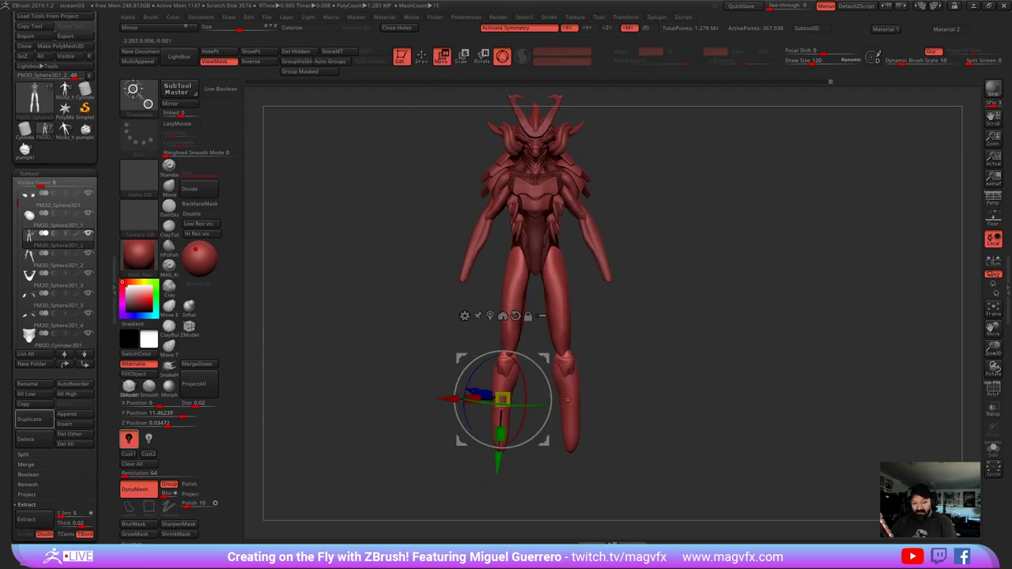
{"action": "left_click_drag", "start_coordinate": [500, 435], "coordinate": [498, 429]}
{"action": "key", "text": "ctrl+z"}
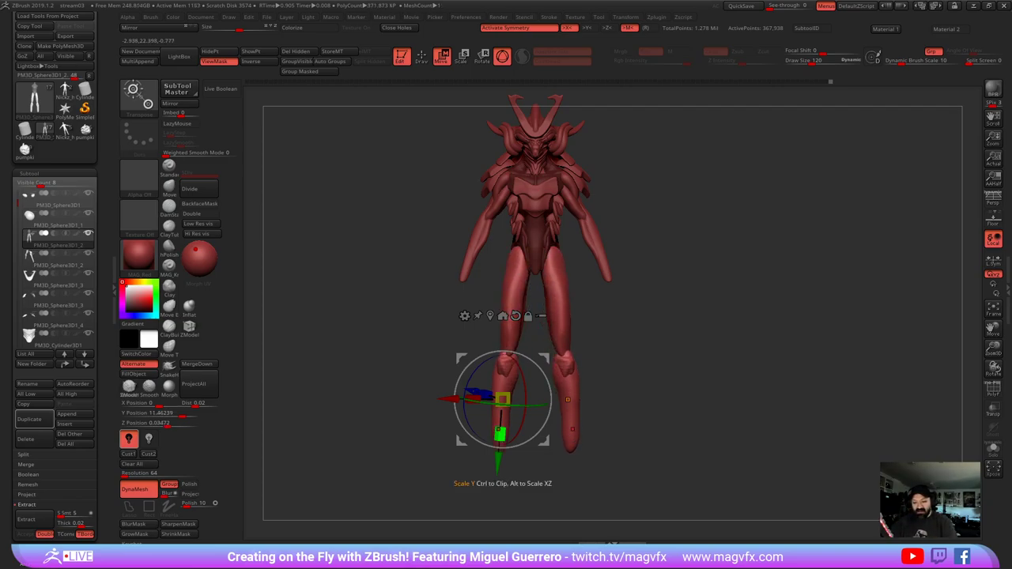
{"action": "left_click", "coordinate": [512, 267], "text": "alt"}
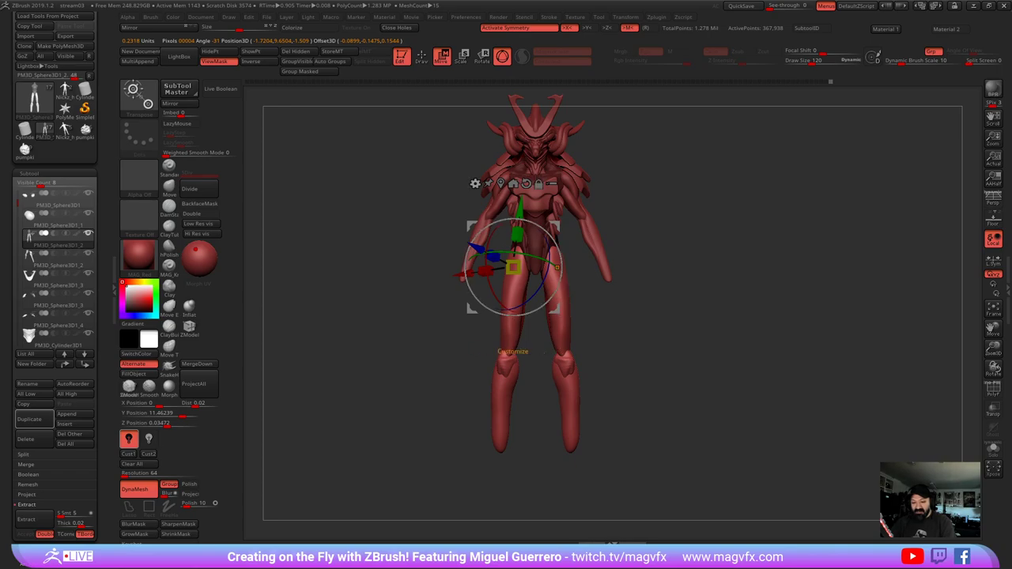
- Try rescaling the legs with a transpose line drawn from the upper thigh to the ankle, undo it, and return to the gizmo
{"action": "left_click", "coordinate": [502, 56]}
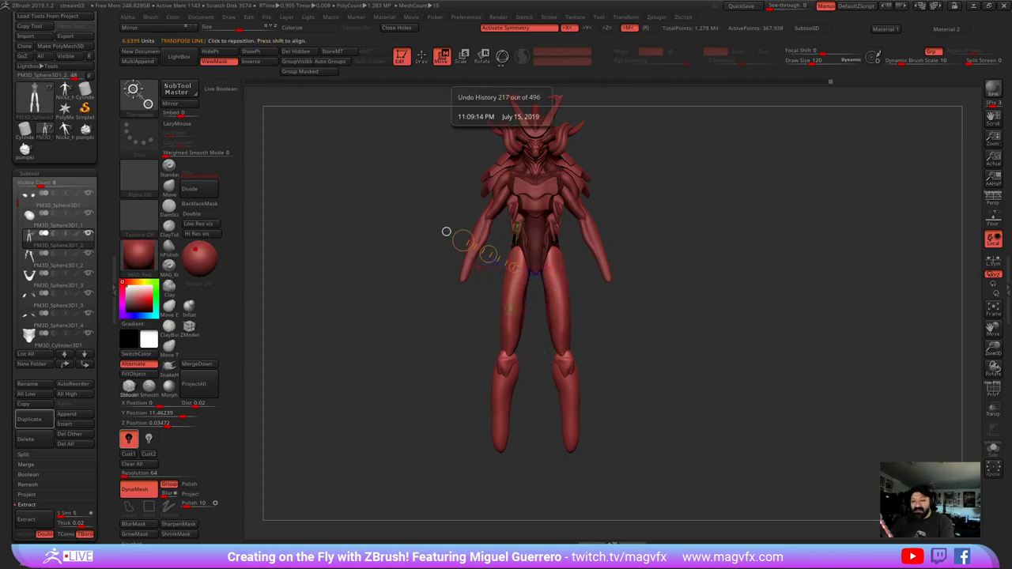
{"action": "left_click", "coordinate": [502, 56]}
{"action": "left_click", "coordinate": [502, 57]}
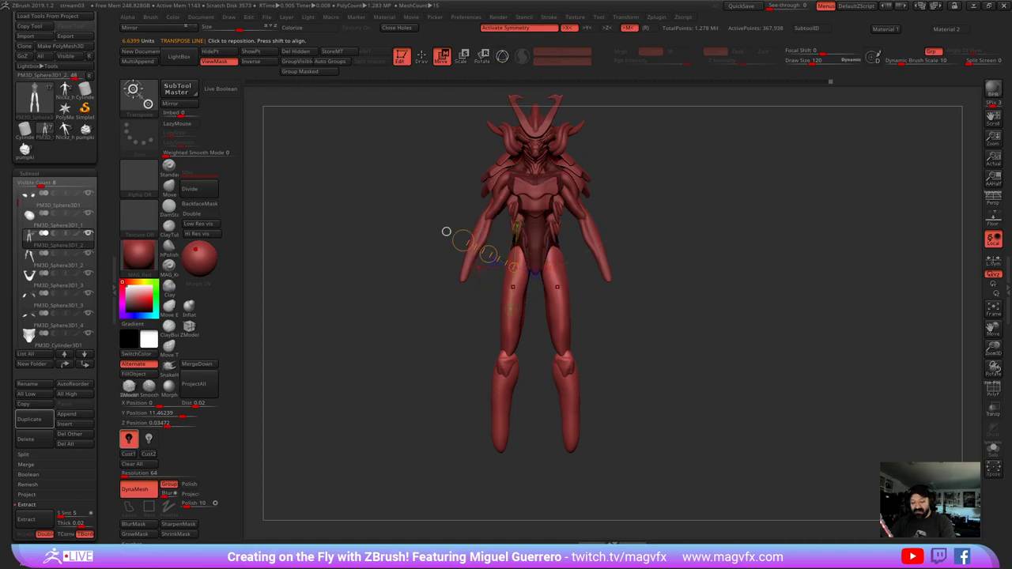
{"action": "left_click_drag", "start_coordinate": [519, 282], "coordinate": [519, 398]}
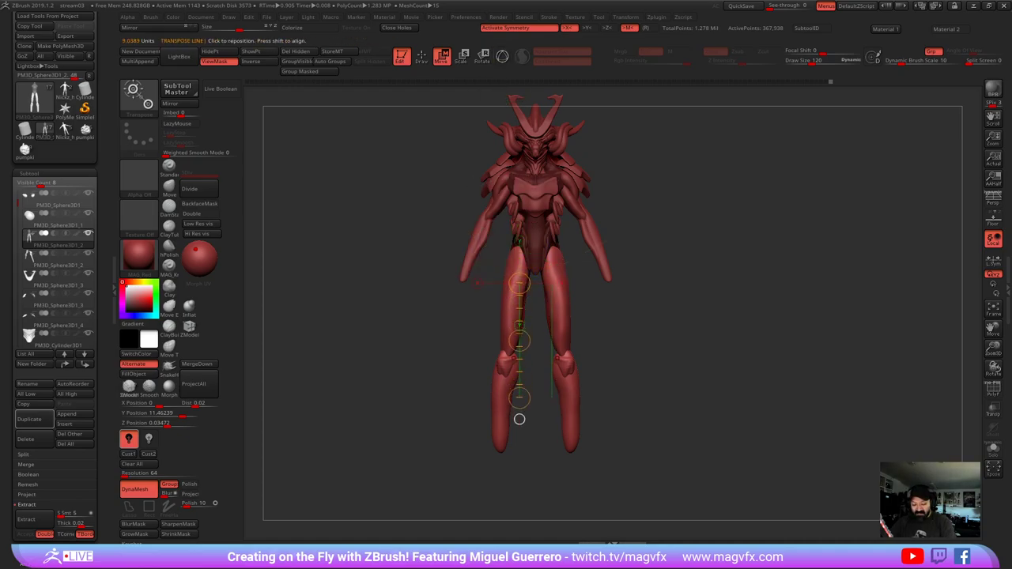
{"action": "left_click", "coordinate": [514, 257]}
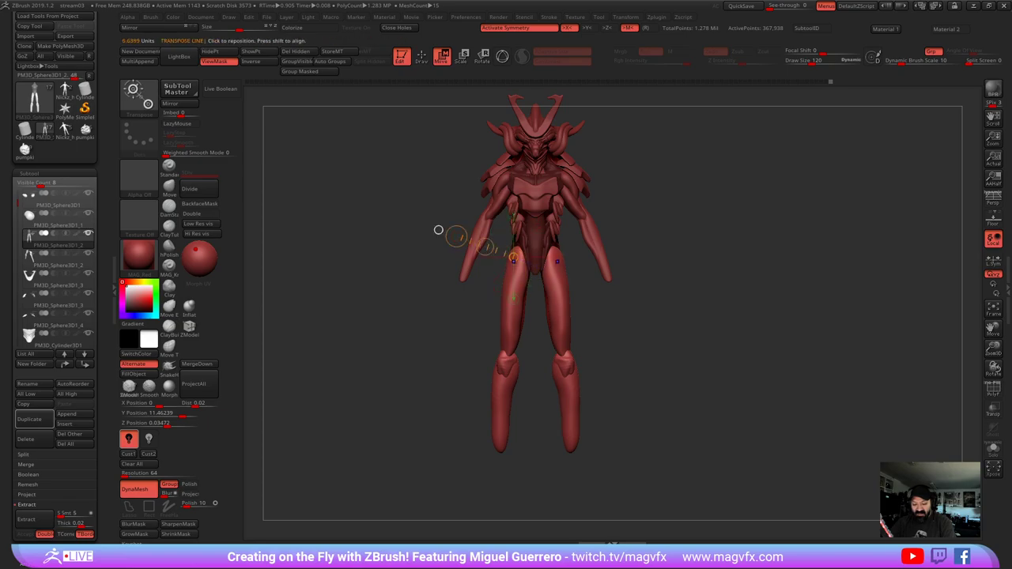
{"action": "mouse_move", "coordinate": [517, 264]}
{"action": "left_mouse_down"}
{"action": "mouse_move", "coordinate": [495, 448]}
{"action": "mouse_move", "coordinate": [497, 432]}
{"action": "left_mouse_up"}
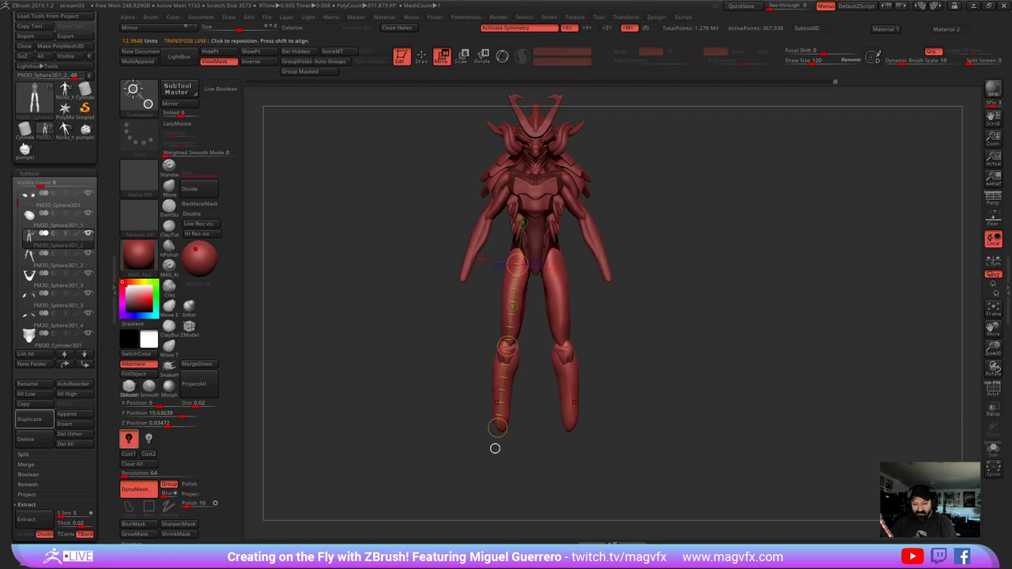
{"action": "key", "text": "ctrl+z"}
{"action": "left_click", "coordinate": [461, 56]}
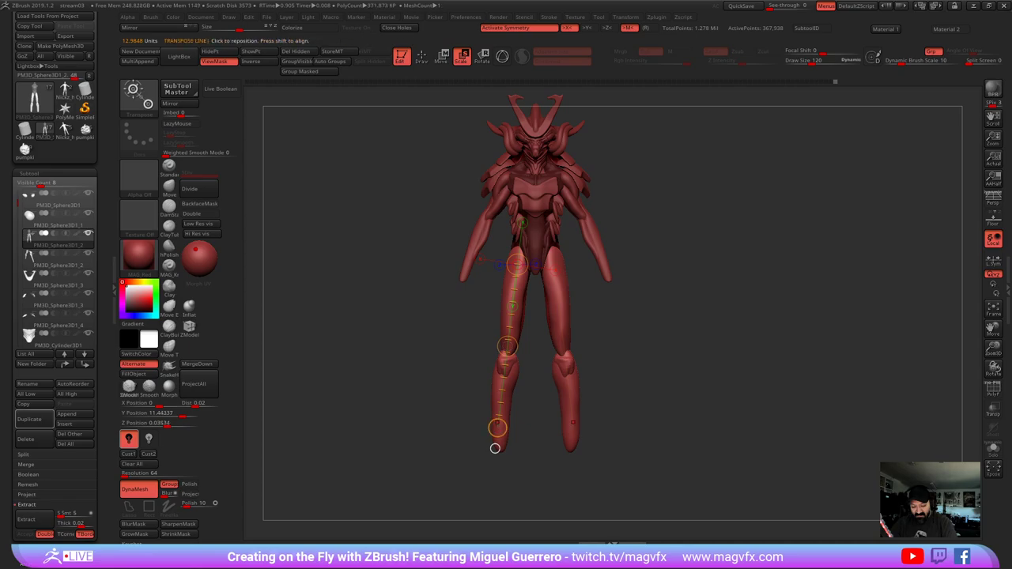
{"action": "left_click_drag", "start_coordinate": [497, 428], "coordinate": [497, 431]}
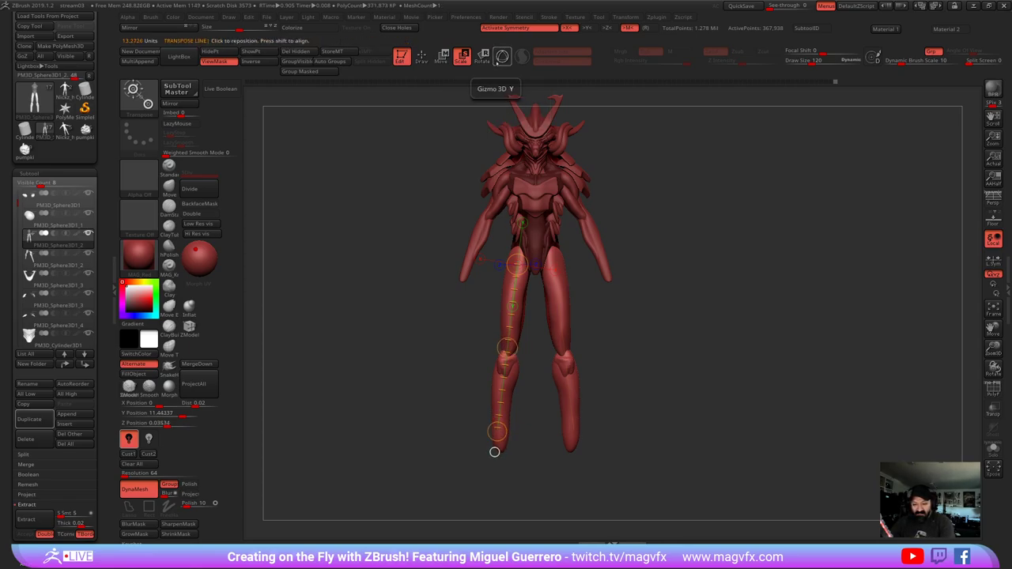
{"action": "left_click", "coordinate": [501, 59]}
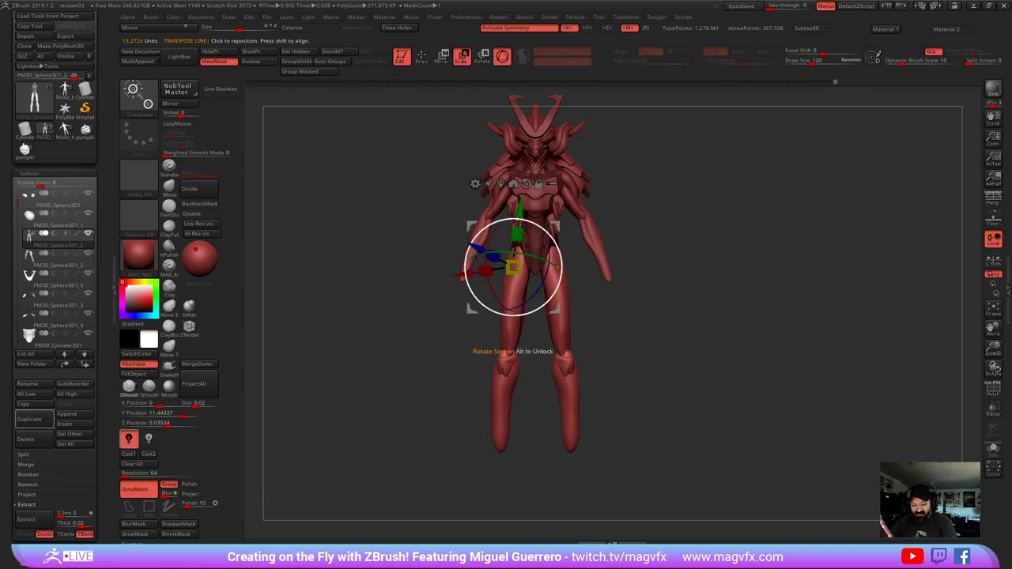
- Shorten the legs by scaling them along a transpose line running from the upper thigh to the ankle
{"action": "left_click", "coordinate": [500, 62]}
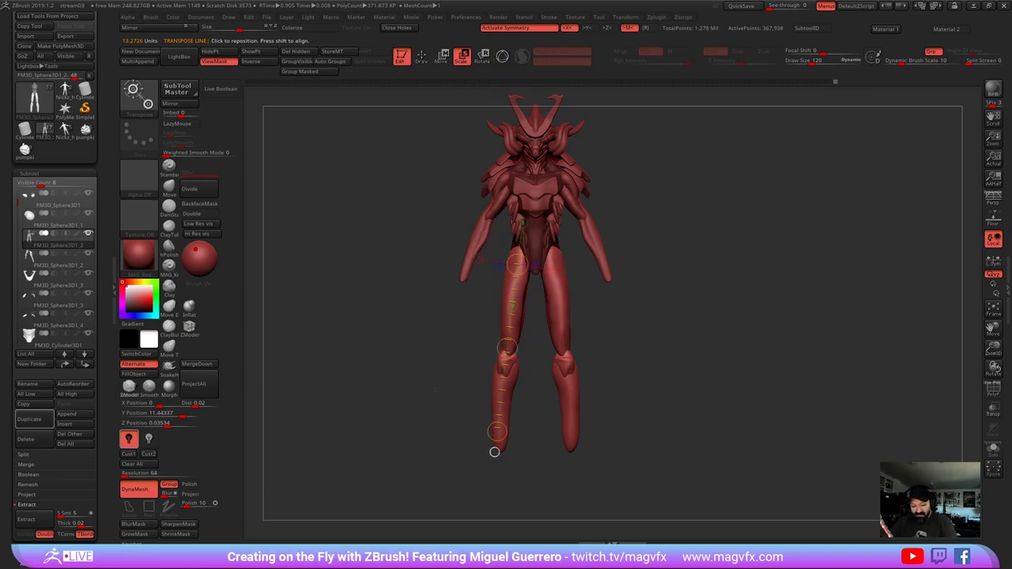
{"action": "left_click_drag", "start_coordinate": [411, 395], "coordinate": [521, 395]}
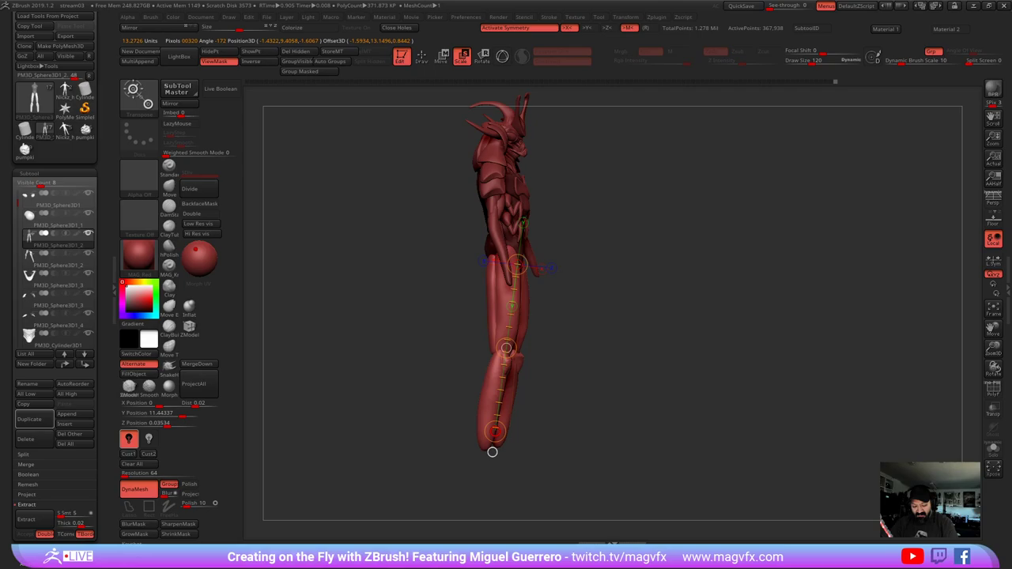
{"action": "left_click_drag", "start_coordinate": [495, 432], "coordinate": [492, 452]}
{"action": "left_click_drag", "start_coordinate": [625, 356], "coordinate": [514, 359]}
{"action": "left_click_drag", "start_coordinate": [487, 264], "coordinate": [488, 275]}
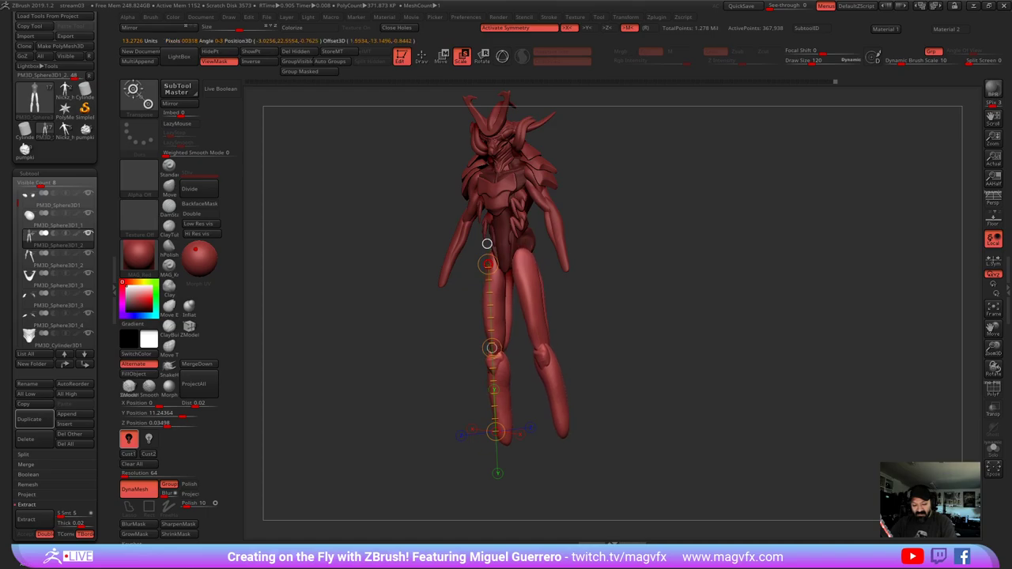
{"action": "left_click_drag", "start_coordinate": [395, 380], "coordinate": [427, 381], "text": "shift"}
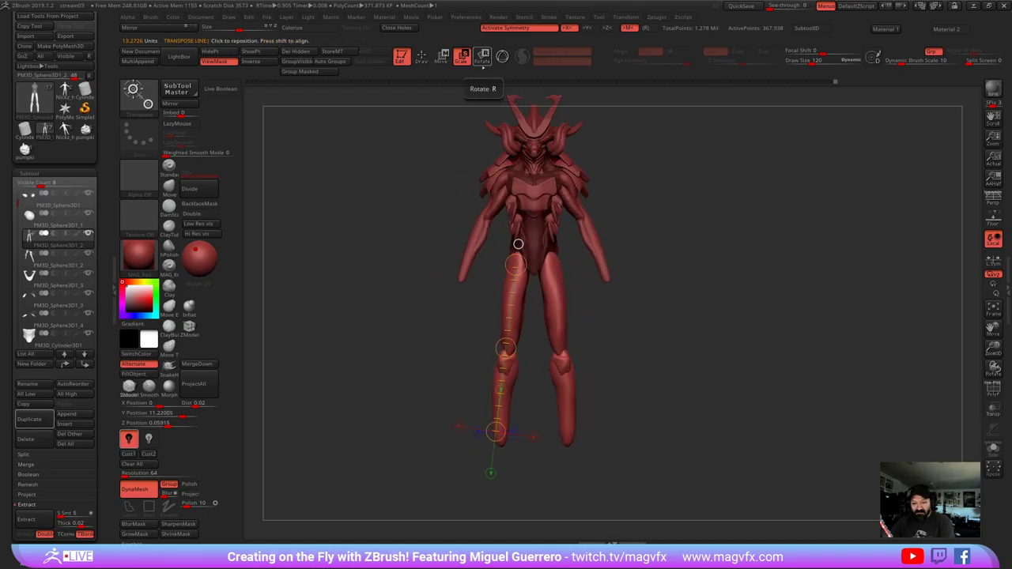
- Raise the legs slightly into the hips with the gizmo and return to draw mode
{"action": "left_click", "coordinate": [502, 56]}
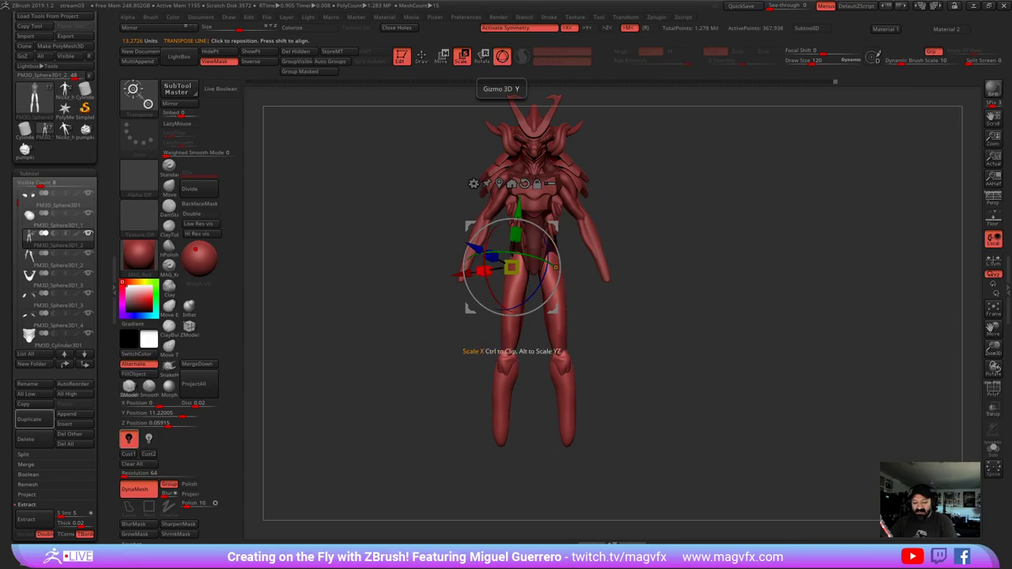
{"action": "left_click_drag", "start_coordinate": [470, 227], "coordinate": [469, 219]}
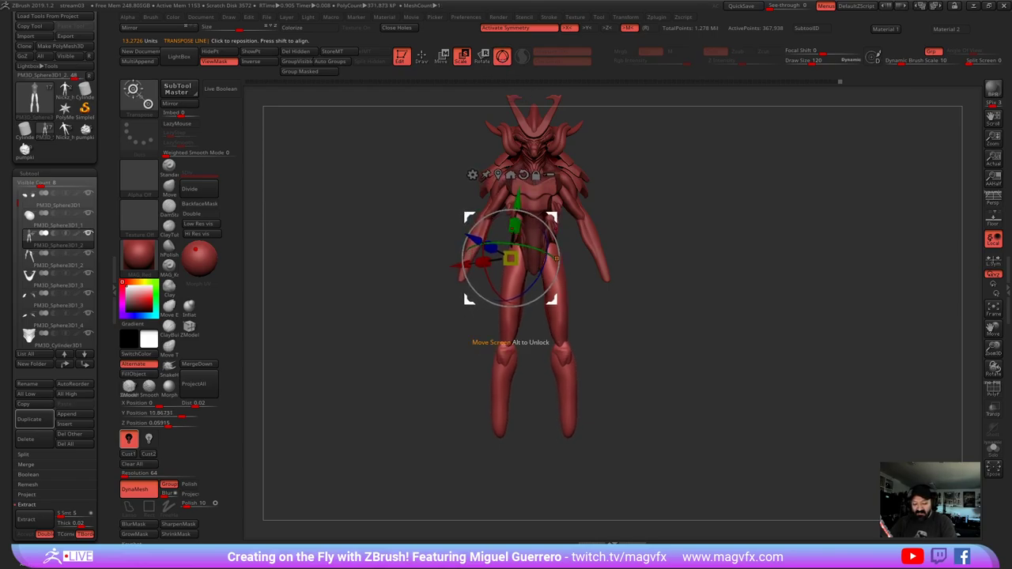
{"action": "left_click_drag", "start_coordinate": [403, 238], "coordinate": [505, 222]}
{"action": "mouse_move", "coordinate": [443, 240]}
{"action": "left_mouse_down"}
{"action": "mouse_move", "coordinate": [384, 239]}
{"action": "mouse_move", "coordinate": [411, 255]}
{"action": "left_mouse_up"}
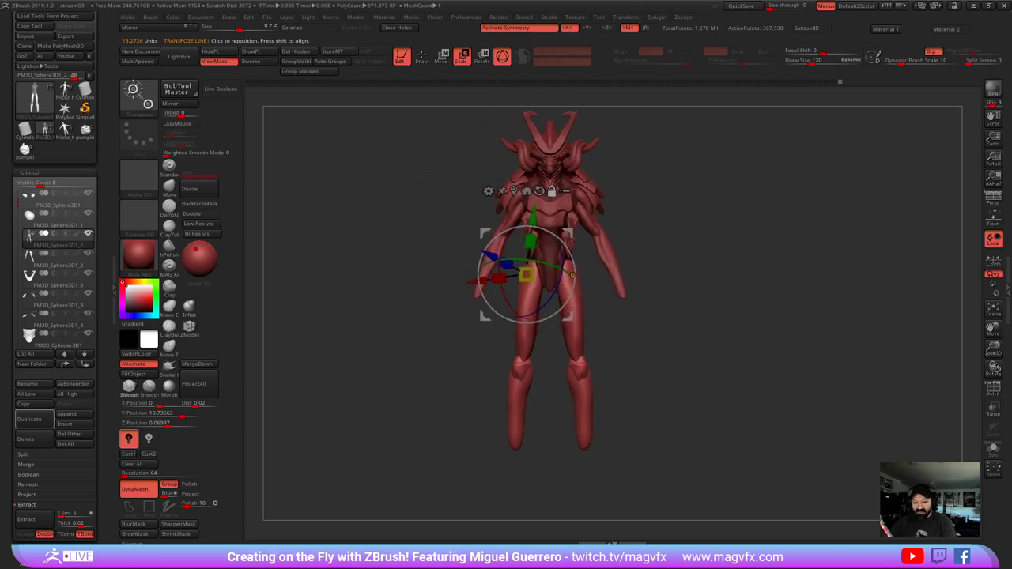
{"action": "left_click", "coordinate": [420, 60]}
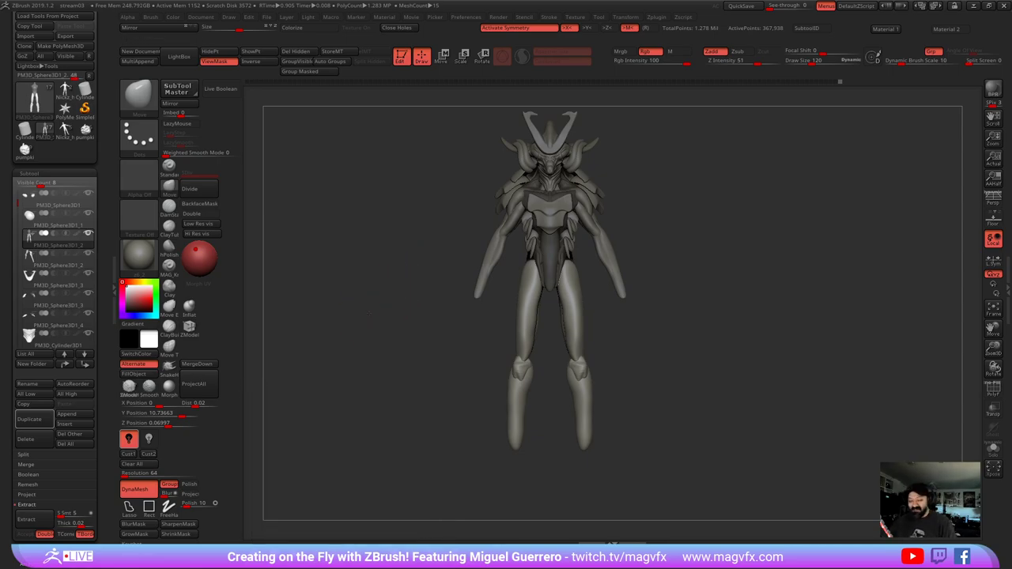
- Tilt the legs forward in side view with the gizmo so they stand more upright beneath the torso
{"action": "mouse_move", "coordinate": [397, 298]}
{"action": "left_mouse_down", "text": "alt"}
{"action": "mouse_move", "coordinate": [474, 305]}
{"action": "mouse_move", "coordinate": [379, 305]}
{"action": "mouse_move", "coordinate": [395, 293]}
{"action": "left_mouse_up", "text": "alt"}
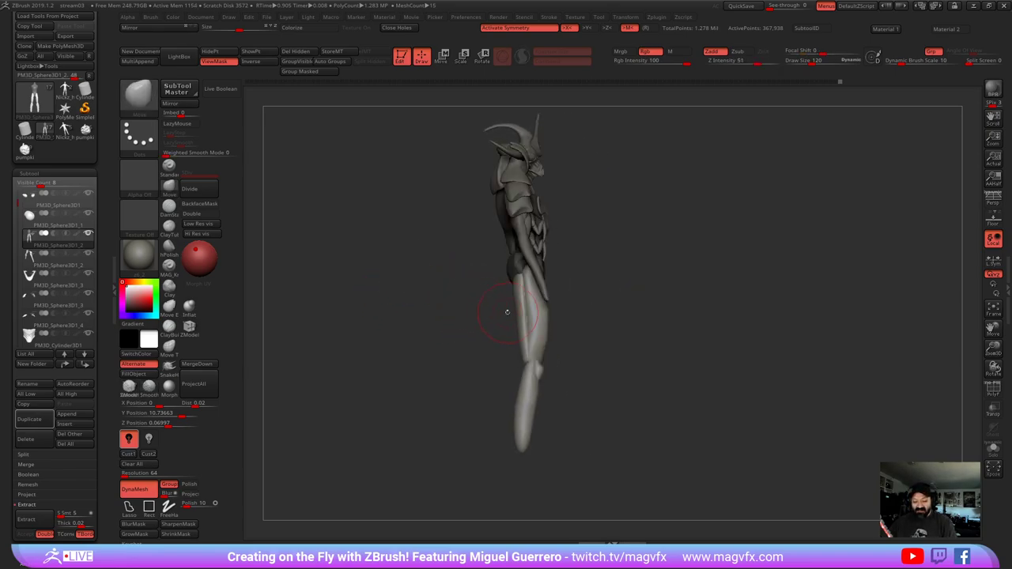
{"action": "left_click", "coordinate": [441, 57]}
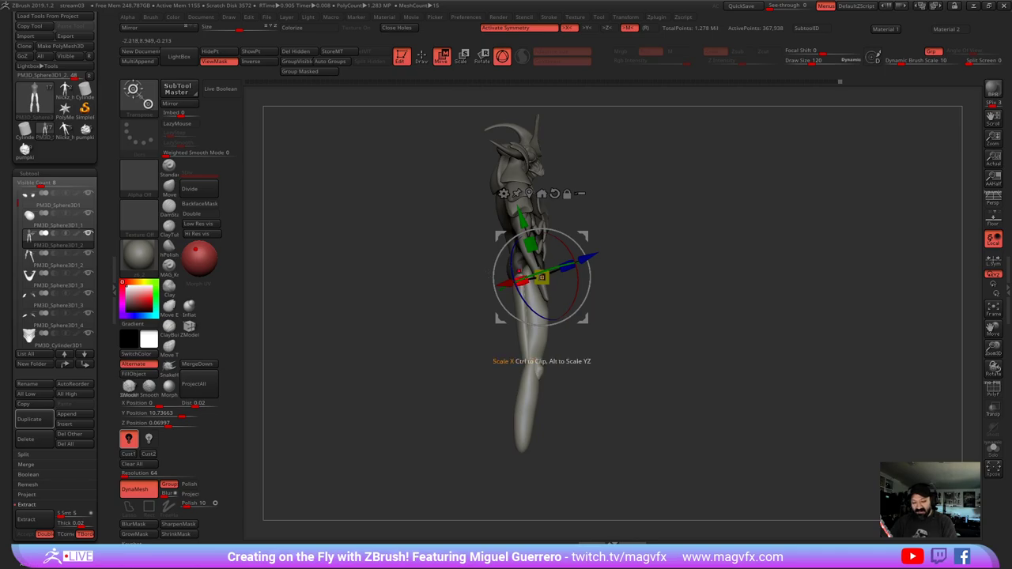
{"action": "mouse_move", "coordinate": [507, 313]}
{"action": "left_mouse_down"}
{"action": "mouse_move", "coordinate": [502, 318]}
{"action": "mouse_move", "coordinate": [511, 312]}
{"action": "left_mouse_up"}
- Isolate the lower-leg and knee polygroups and mask the rest of the body, leaving only those pieces unmasked
{"action": "left_click", "coordinate": [531, 346], "text": "ctrl"}
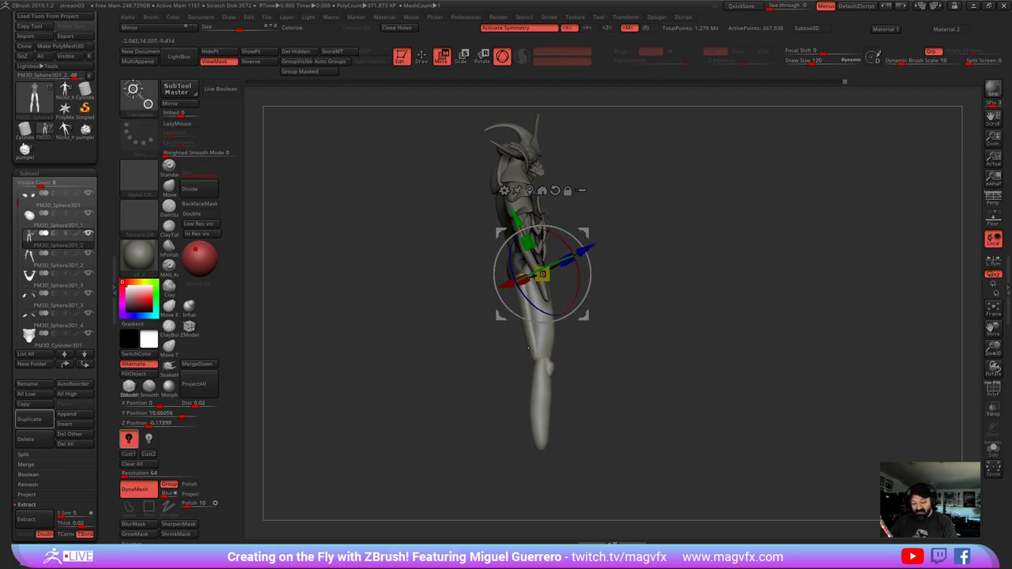
{"action": "key", "text": "q"}
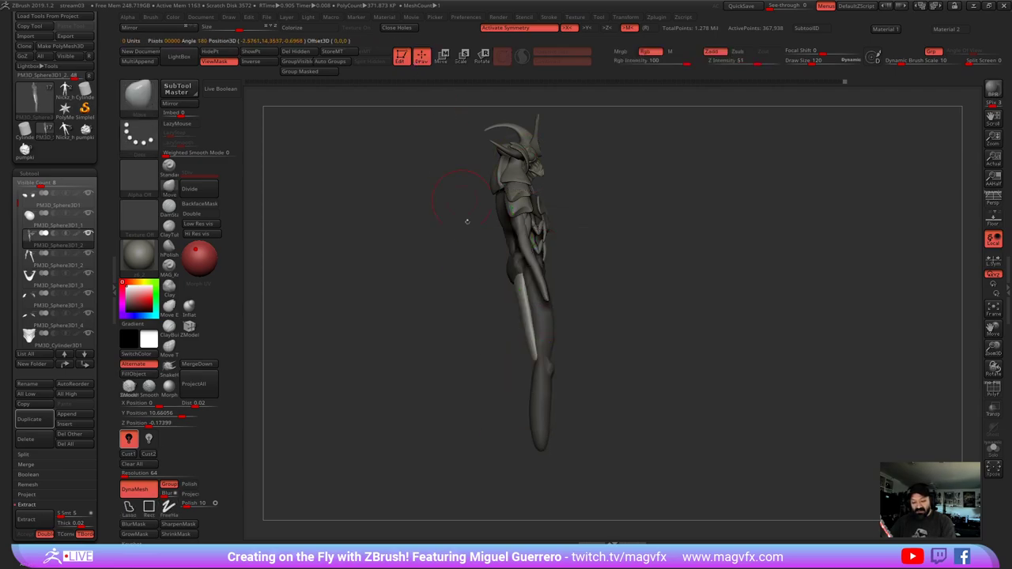
{"action": "left_click_drag", "start_coordinate": [488, 338], "coordinate": [500, 351], "text": "ctrl"}
{"action": "left_click", "coordinate": [534, 393], "text": "ctrl+shift"}
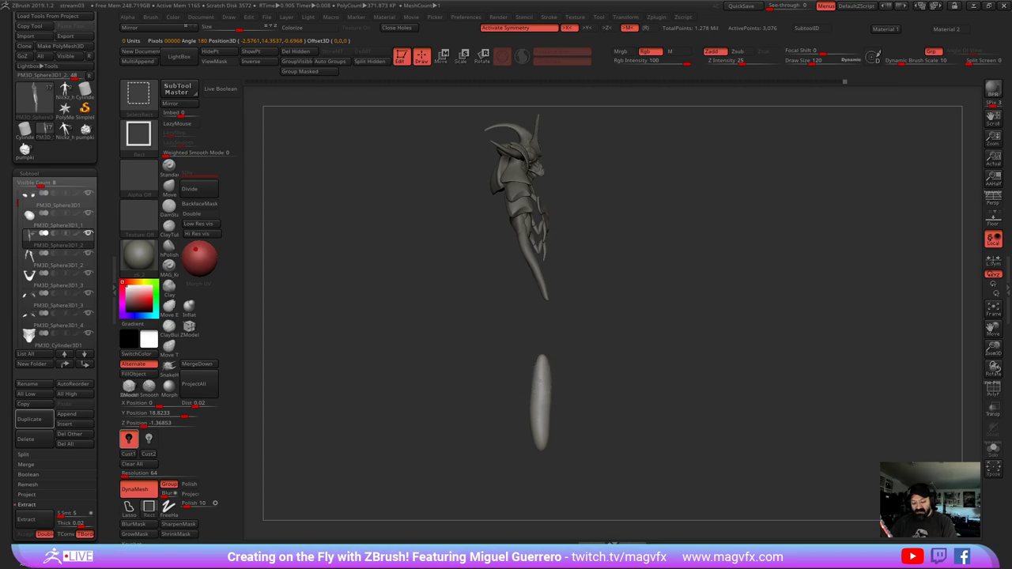
{"action": "left_click", "coordinate": [546, 377], "text": "ctrl+shift"}
{"action": "left_click", "coordinate": [545, 381], "text": "ctrl+shift"}
{"action": "left_click_drag", "start_coordinate": [630, 402], "coordinate": [420, 117], "text": "ctrl"}
{"action": "left_click", "coordinate": [432, 247], "text": "ctrl+shift"}
- Bend the lower legs backward at the knees by rotating them with a transpose line drawn from knee to ankle
{"action": "left_click", "coordinate": [482, 56]}
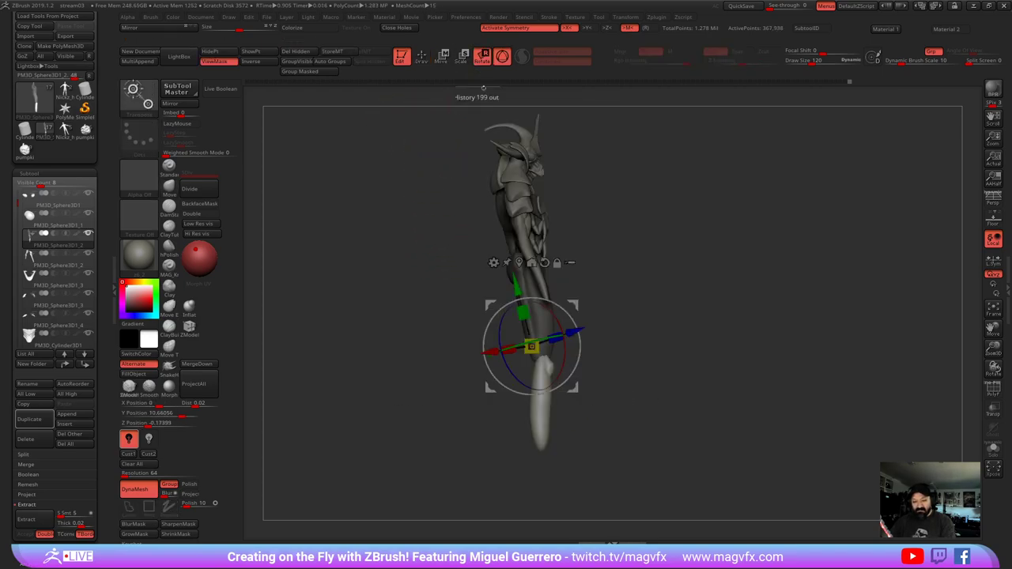
{"action": "left_click", "coordinate": [501, 57]}
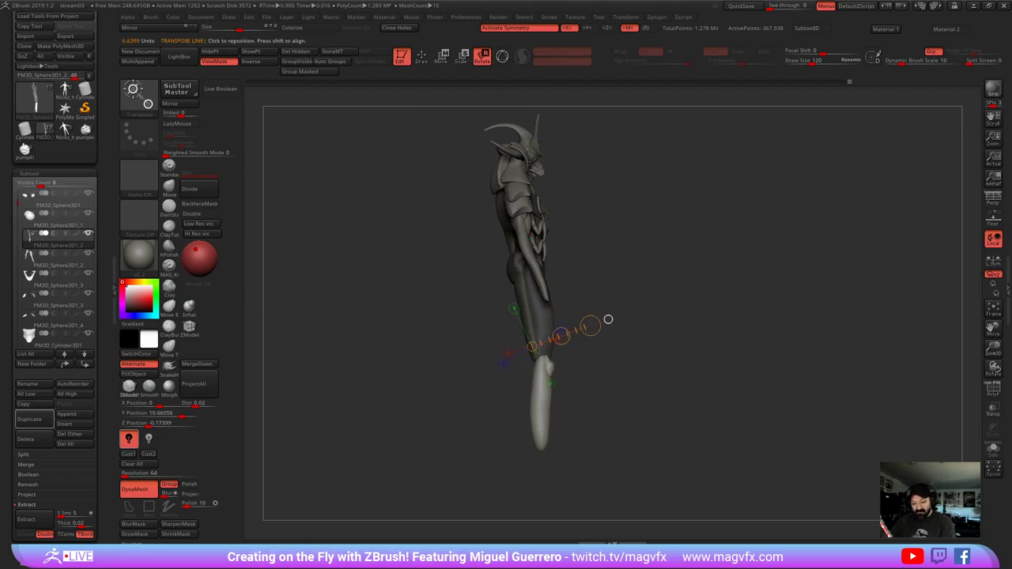
{"action": "left_click_drag", "start_coordinate": [547, 360], "coordinate": [534, 441]}
{"action": "mouse_move", "coordinate": [632, 427]}
{"action": "left_mouse_down"}
{"action": "mouse_move", "coordinate": [475, 427]}
{"action": "mouse_move", "coordinate": [452, 410]}
{"action": "left_mouse_up"}
{"action": "left_click", "coordinate": [421, 57]}
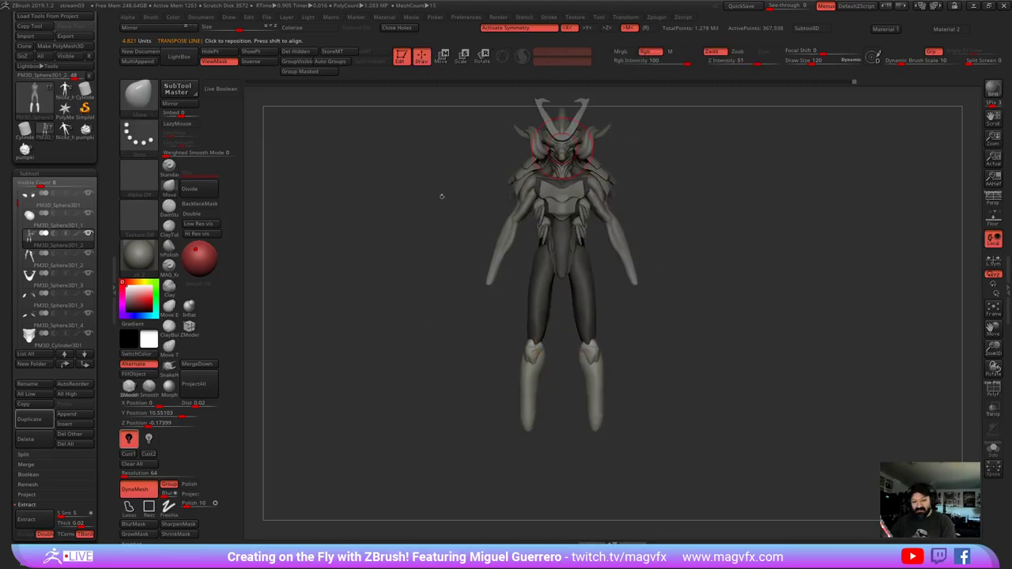
{"action": "left_click_drag", "start_coordinate": [440, 284], "coordinate": [427, 305], "text": "alt"}
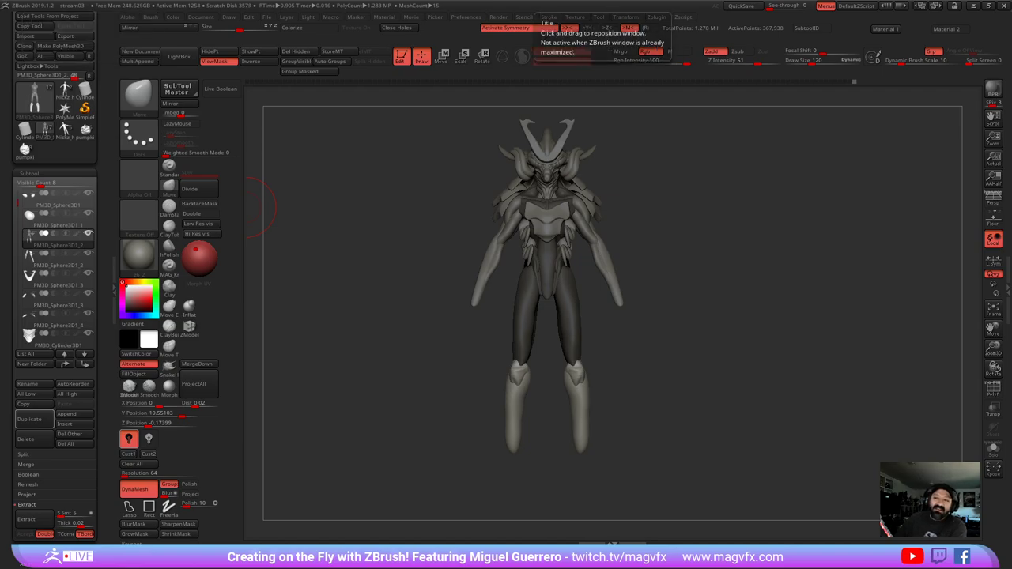
- Switch to the reference image board and enlarge its window to show more of the pictures
{"action": "key", "text": "alt+Tab"}
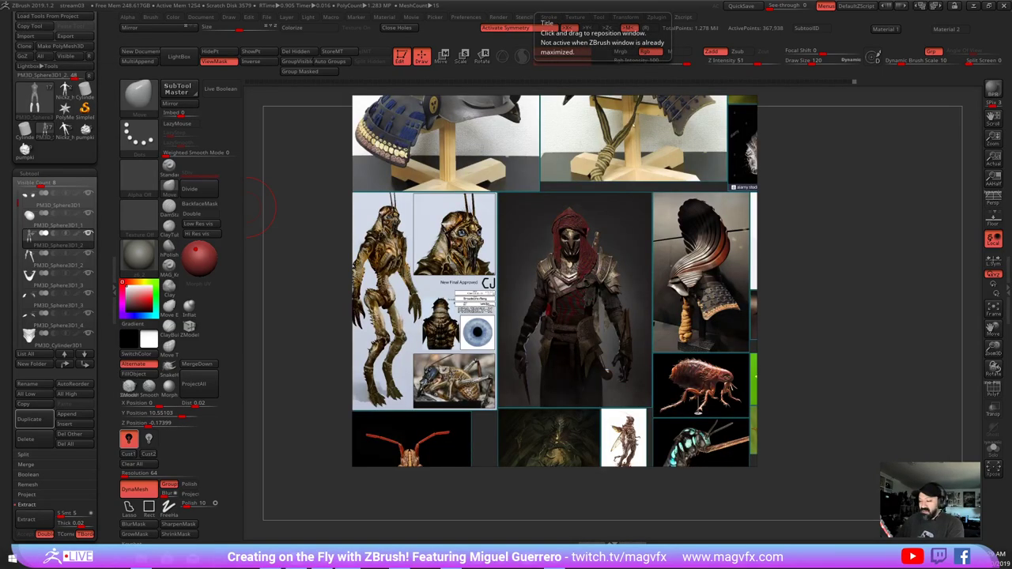
{"action": "scroll", "coordinate": [639, 146], "scroll_direction": "down", "scroll_amount": 1}
{"action": "middle_click_drag", "start_coordinate": [640, 146], "coordinate": [555, 197]}
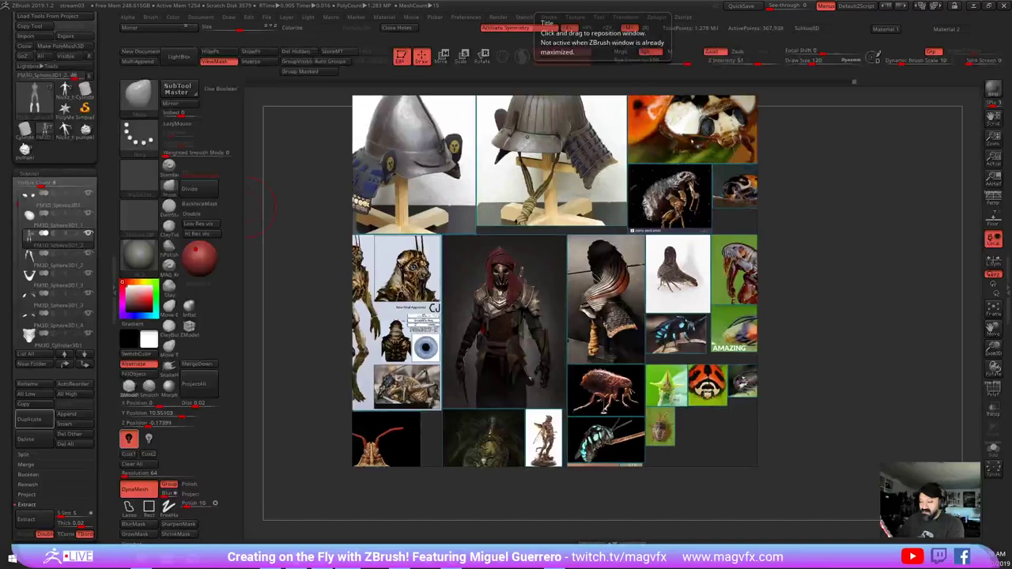
{"action": "left_click_drag", "start_coordinate": [757, 95], "coordinate": [948, 7]}
{"action": "middle_click_drag", "start_coordinate": [651, 169], "coordinate": [804, 269]}
{"action": "scroll", "coordinate": [617, 213], "scroll_direction": "up", "scroll_amount": 2}
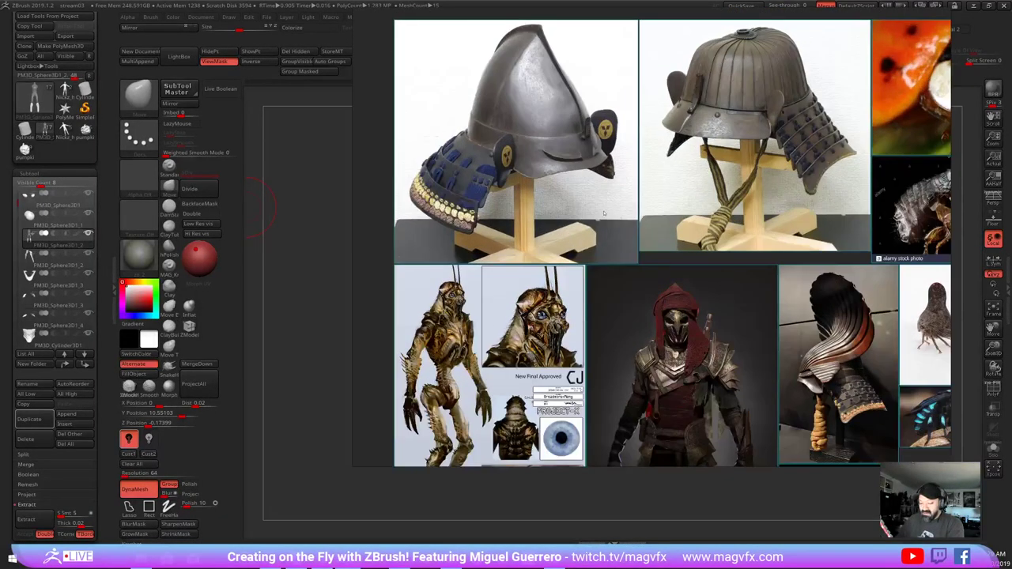
- Examine the legs and proportions of the insect creature and the "Flying Guillotine" sculpture on the reference board
{"action": "middle_click_drag", "start_coordinate": [587, 197], "coordinate": [606, 174]}
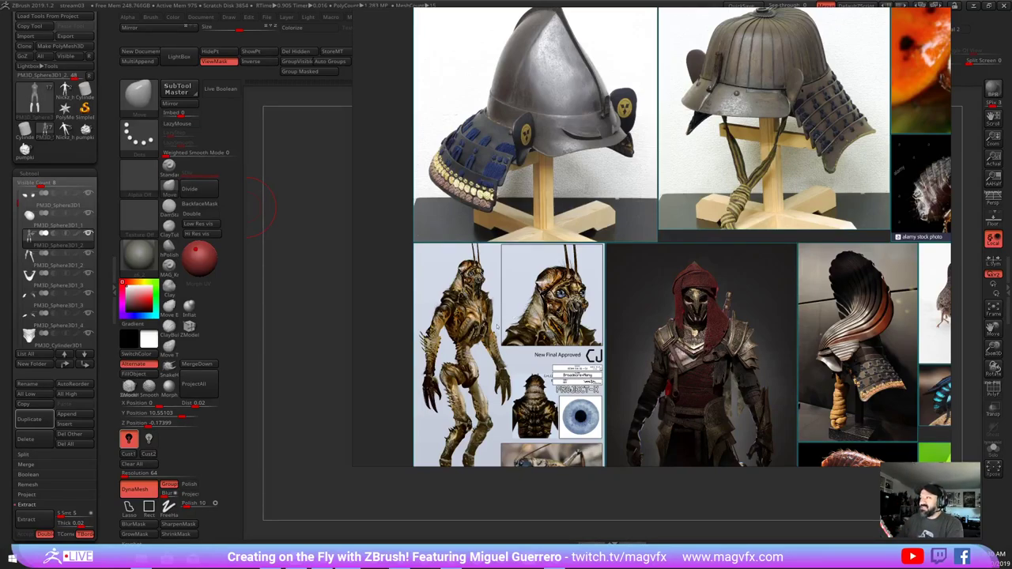
{"action": "middle_click_drag", "start_coordinate": [497, 325], "coordinate": [484, 304]}
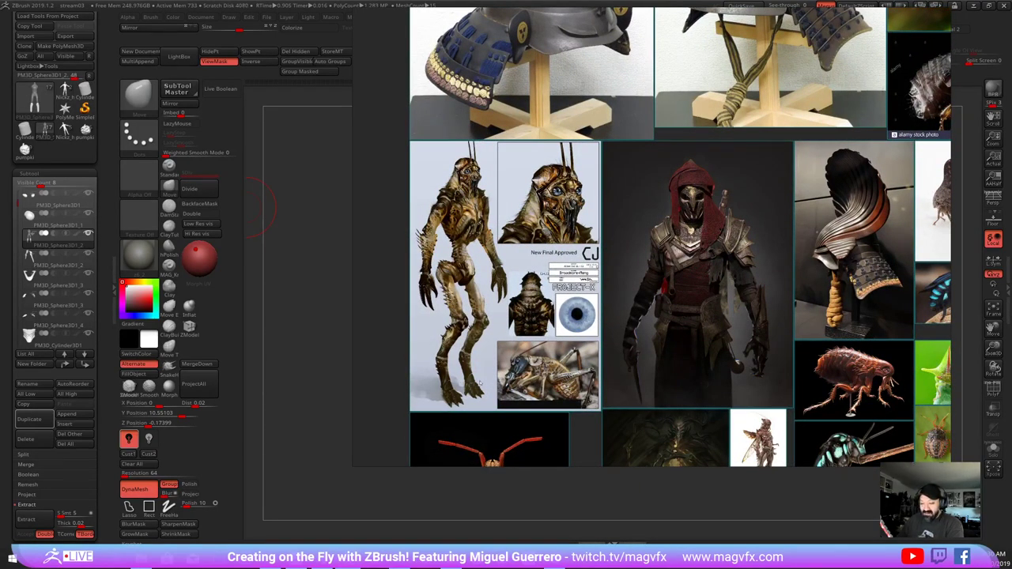
{"action": "middle_click_drag", "start_coordinate": [506, 376], "coordinate": [497, 366]}
{"action": "middle_click_drag", "start_coordinate": [664, 316], "coordinate": [609, 193]}
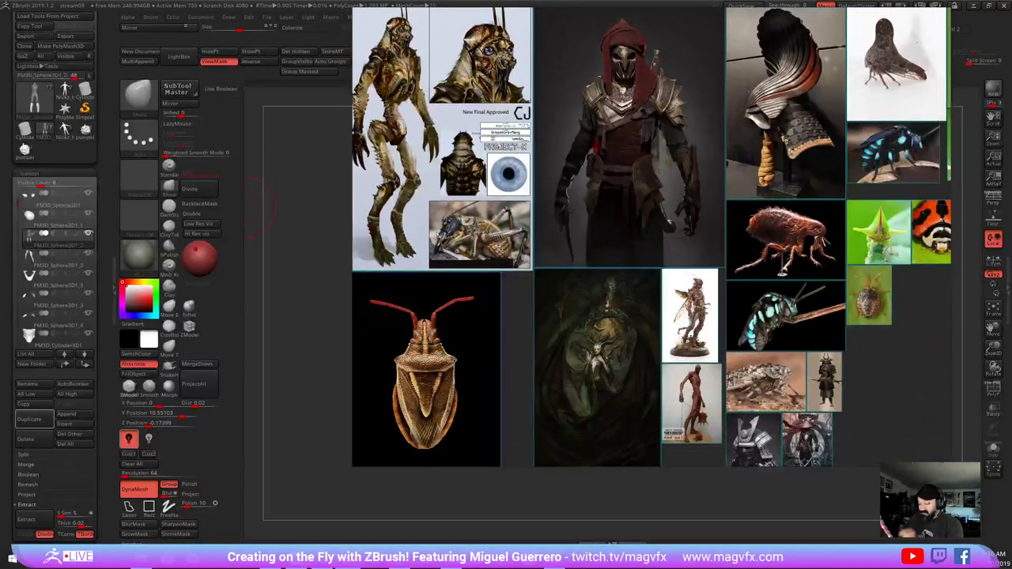
{"action": "middle_click_drag", "start_coordinate": [579, 239], "coordinate": [578, 230]}
{"action": "scroll", "coordinate": [794, 336], "scroll_direction": "up", "scroll_amount": 2}
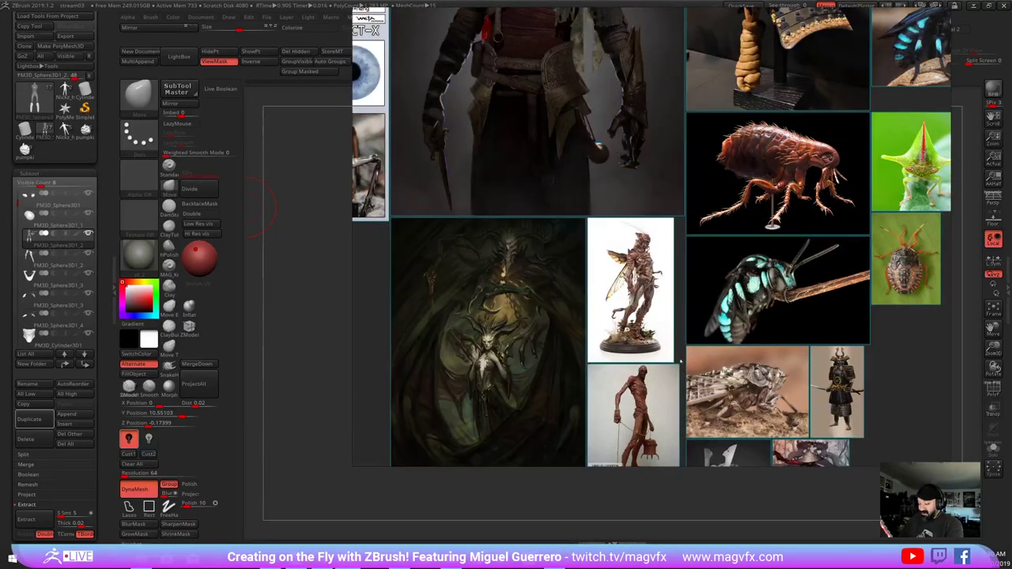
{"action": "middle_click_drag", "start_coordinate": [650, 423], "coordinate": [684, 249]}
{"action": "scroll", "coordinate": [684, 250], "scroll_direction": "up", "scroll_amount": 5}
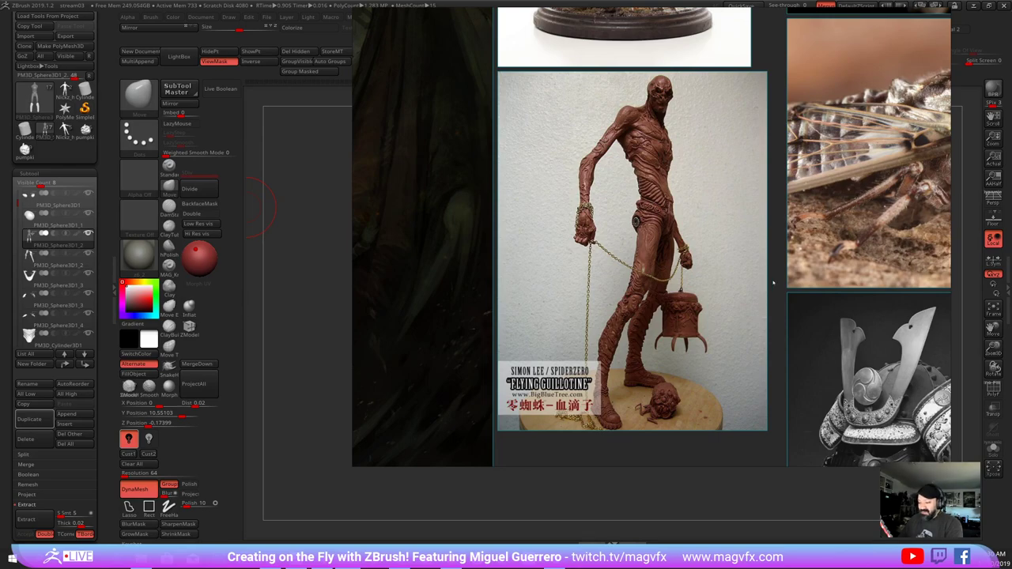
- Examine the cicada's legs and the samurai helmet and armor pictures on the reference board
{"action": "middle_click_drag", "start_coordinate": [788, 286], "coordinate": [509, 171]}
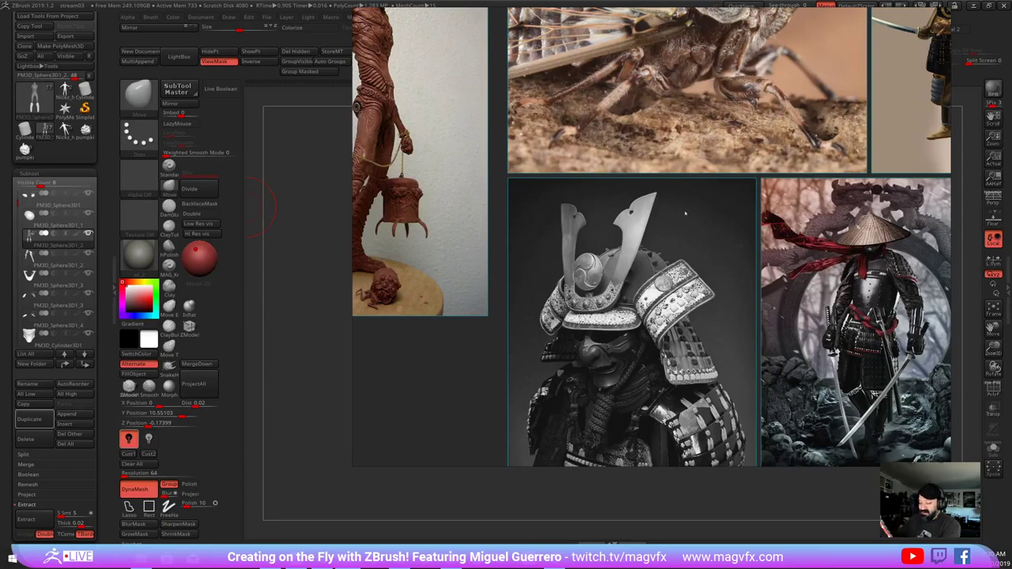
{"action": "middle_click_drag", "start_coordinate": [763, 121], "coordinate": [641, 205]}
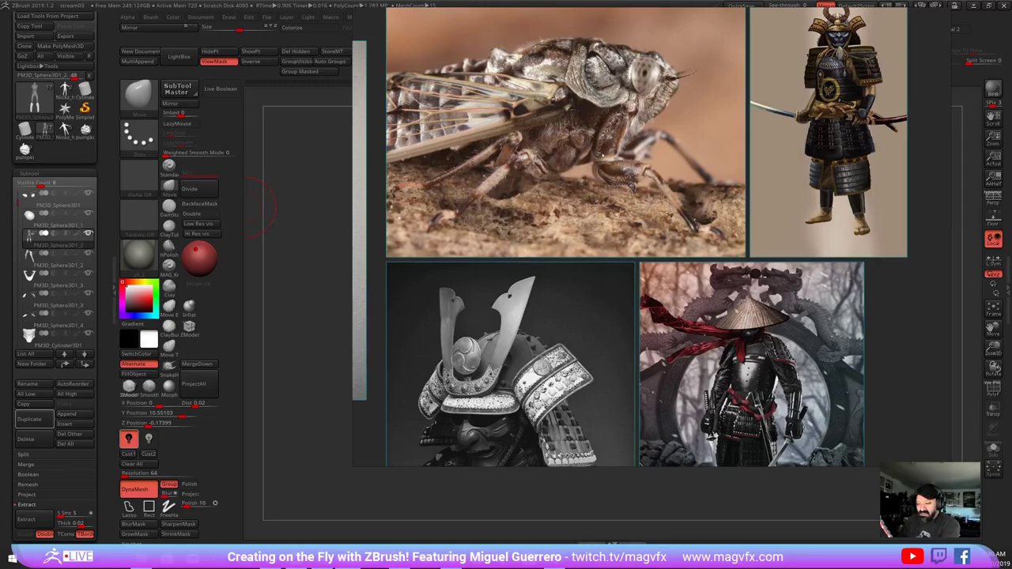
{"action": "middle_click_drag", "start_coordinate": [557, 131], "coordinate": [542, 163]}
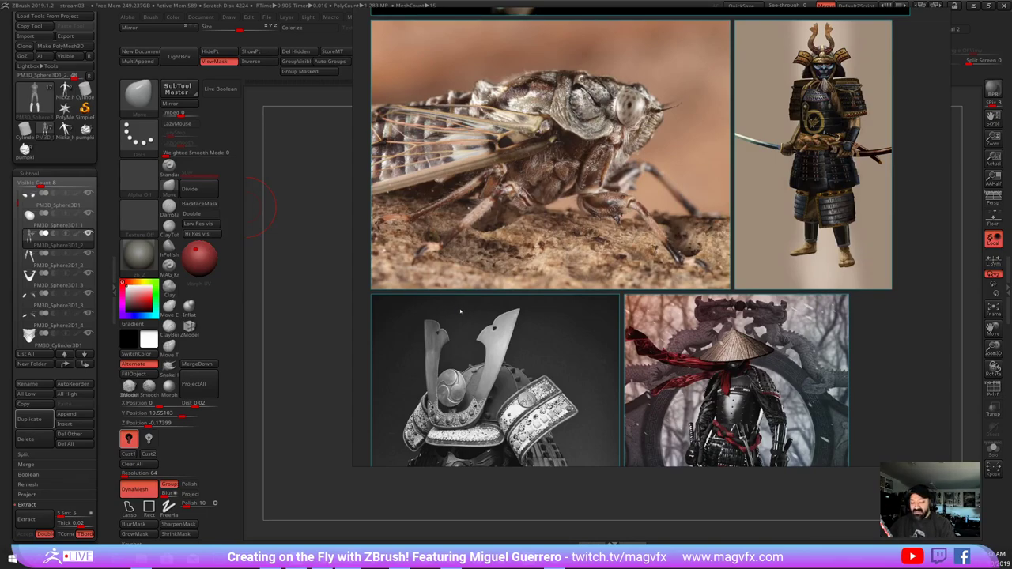
{"action": "middle_click_drag", "start_coordinate": [558, 427], "coordinate": [551, 365]}
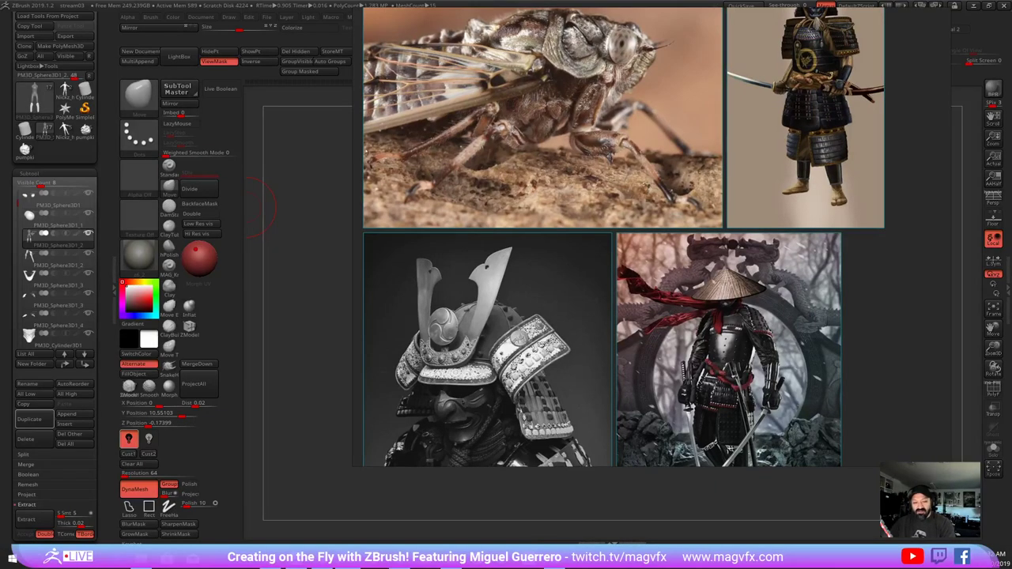
- Arrange the reference board beside the ZBrush window, restoring ZBrush from full screen and resizing it to fit
{"action": "right_click_drag", "start_coordinate": [551, 365], "coordinate": [753, 393]}
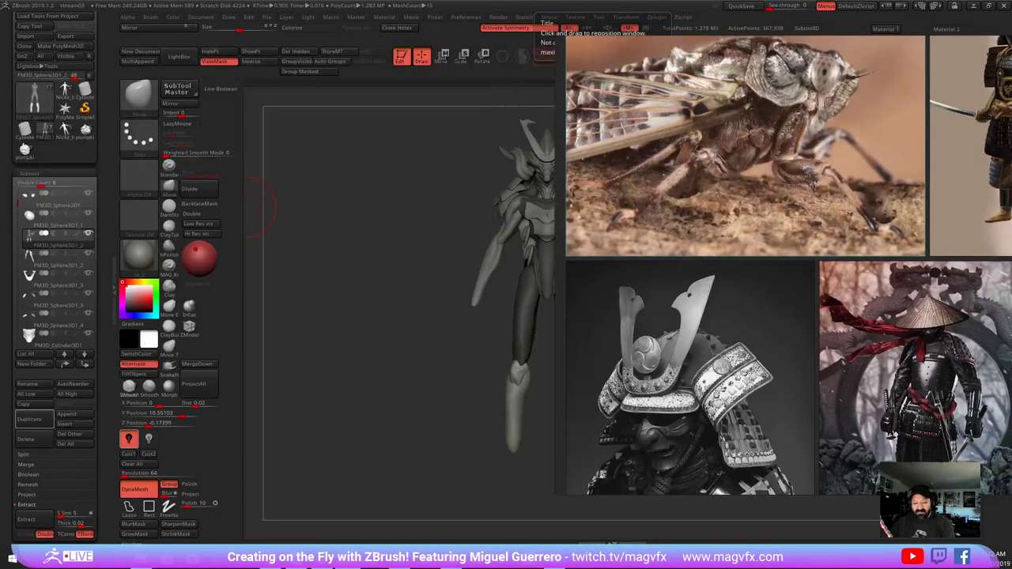
{"action": "left_click", "coordinate": [367, 252]}
{"action": "left_click_drag", "start_coordinate": [364, 252], "coordinate": [403, 222], "text": "shift"}
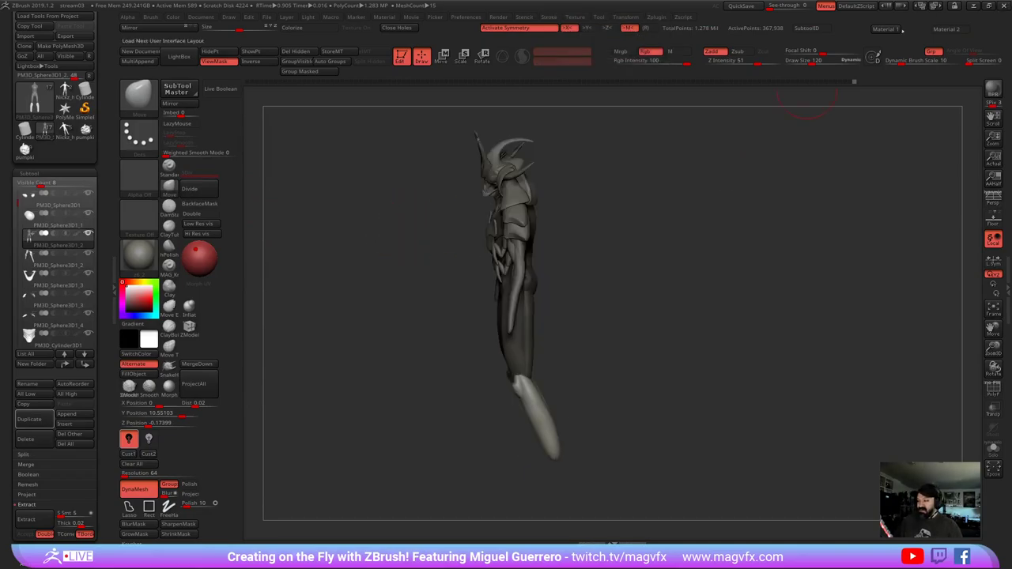
{"action": "left_click", "coordinate": [988, 5]}
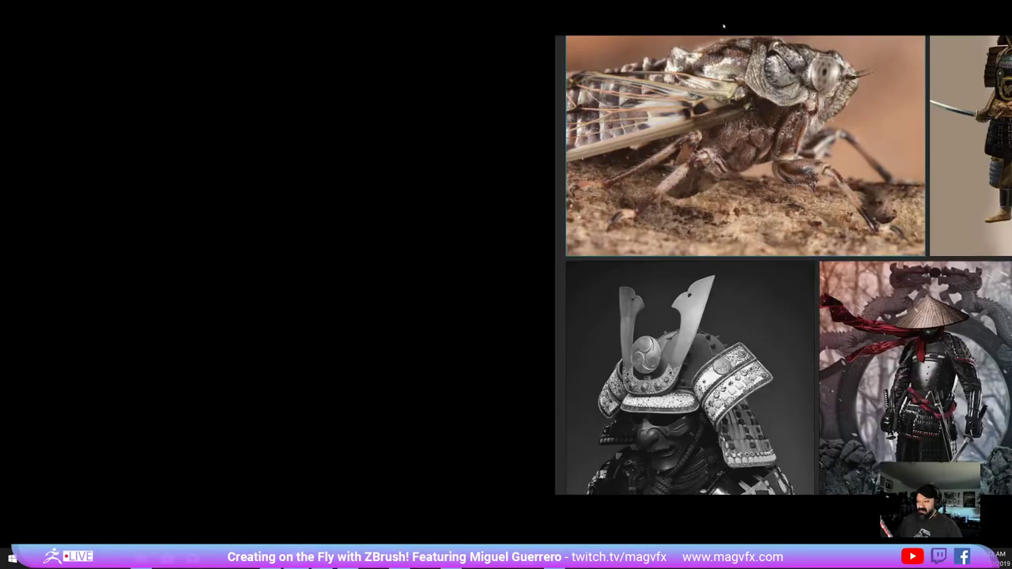
{"action": "left_click_drag", "start_coordinate": [1011, 3], "coordinate": [98, 12]}
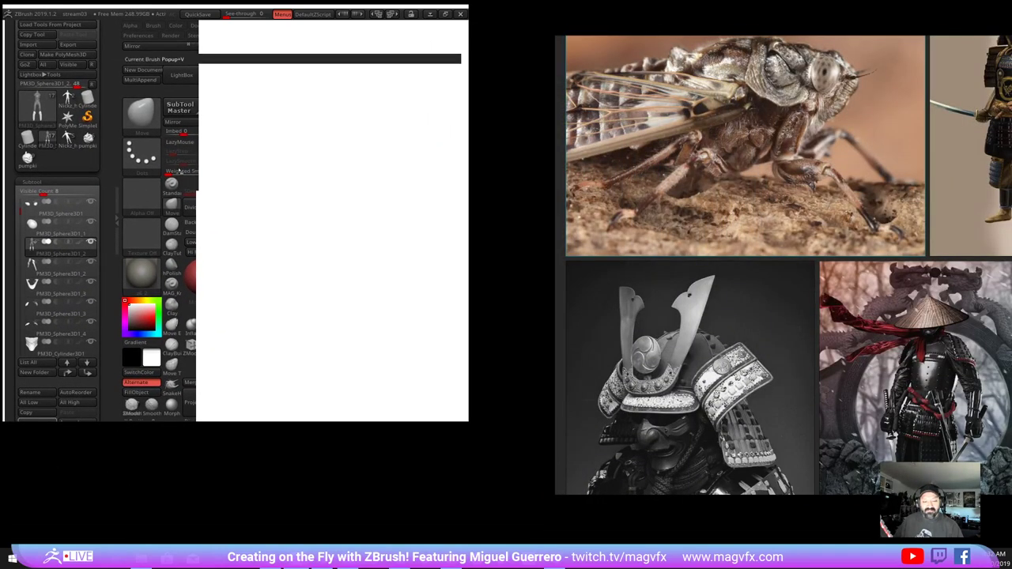
{"action": "left_click_drag", "start_coordinate": [476, 426], "coordinate": [660, 512]}
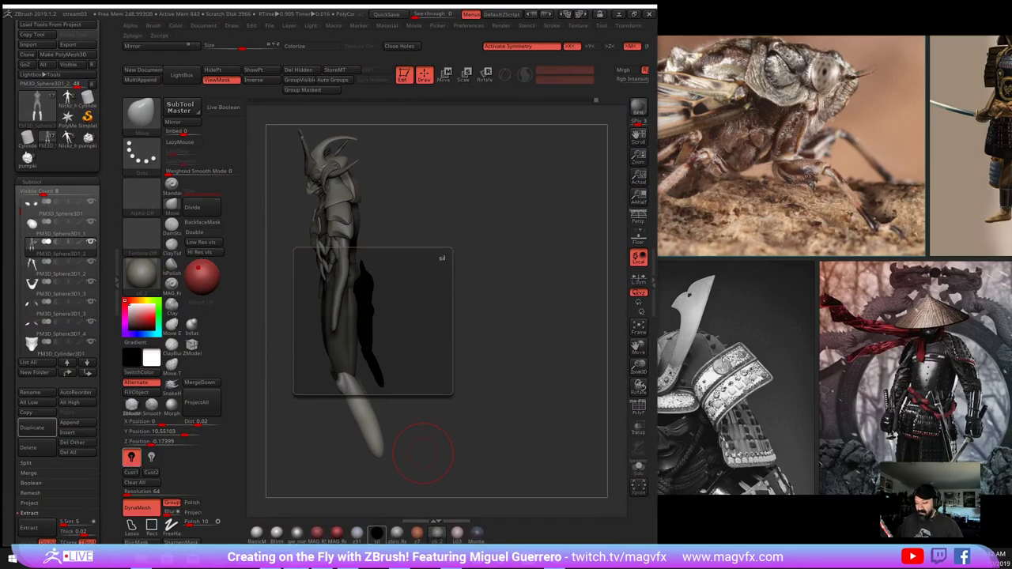
- Frame the creature's head from the front and turn on the visibility of the cylinder disc on the helmet crest
{"action": "left_click", "coordinate": [703, 190]}
{"action": "left_click_drag", "start_coordinate": [419, 164], "coordinate": [473, 161]}
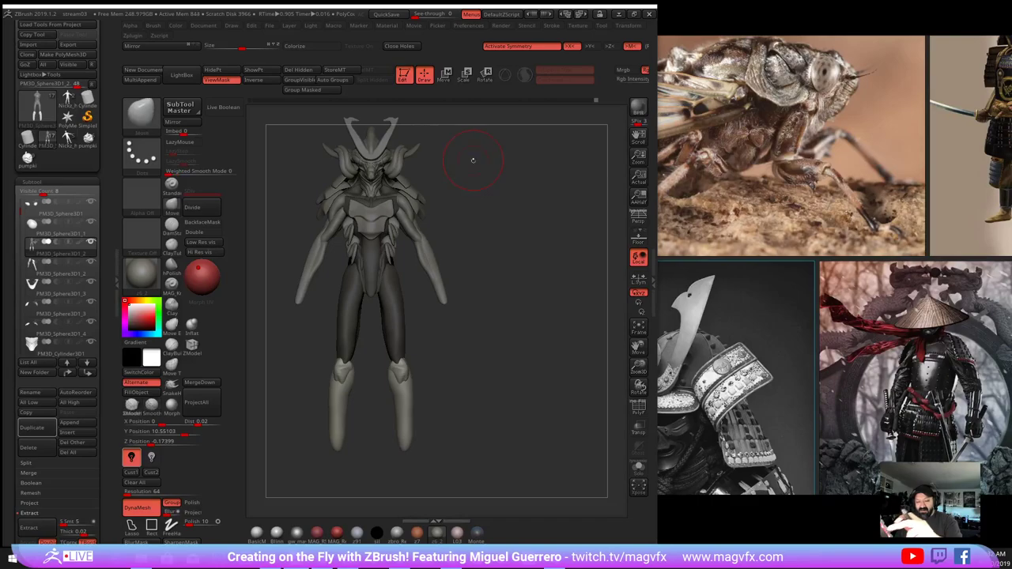
{"action": "key", "text": "f"}
{"action": "right_click_drag", "start_coordinate": [340, 259], "coordinate": [358, 419], "text": "alt"}
{"action": "right_click_drag", "start_coordinate": [345, 155], "coordinate": [342, 348], "text": "alt"}
{"action": "mouse_move", "coordinate": [356, 335]}
{"action": "right_mouse_down", "text": "alt"}
{"action": "mouse_move", "coordinate": [341, 317]}
{"action": "mouse_move", "coordinate": [317, 314]}
{"action": "right_mouse_up", "text": "alt"}
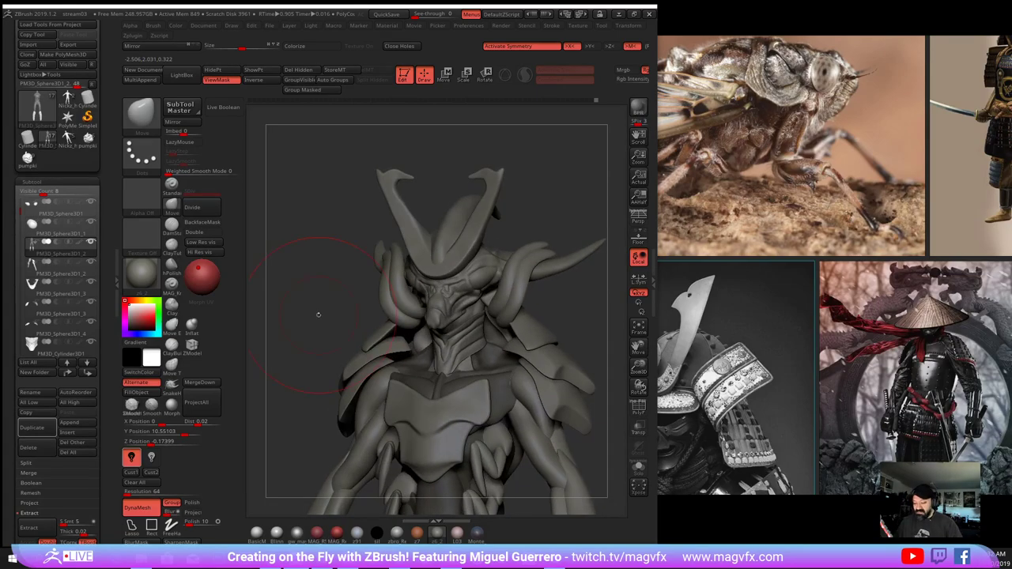
{"action": "left_click", "coordinate": [682, 317]}
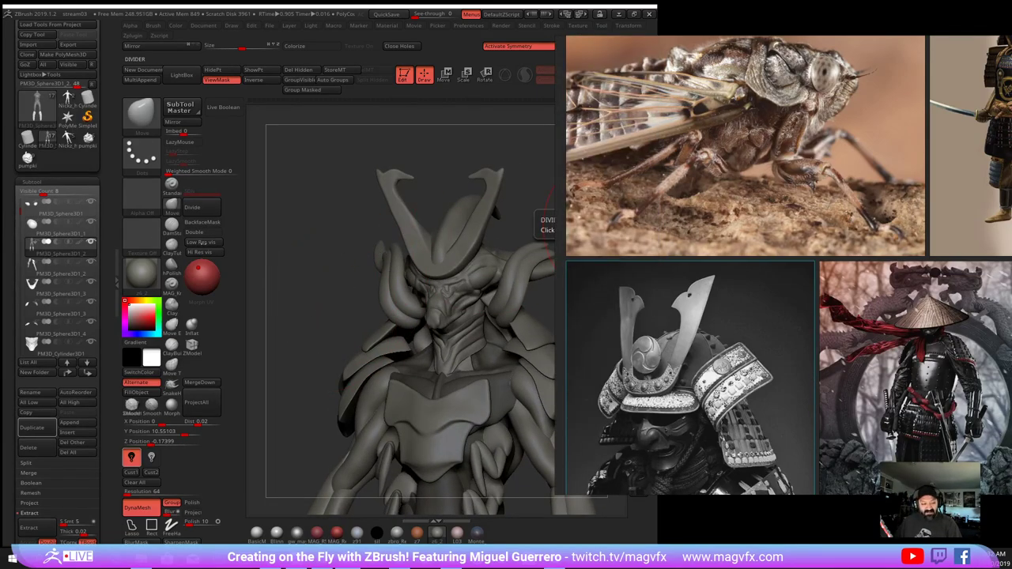
{"action": "left_click_drag", "start_coordinate": [19, 215], "coordinate": [19, 281]}
{"action": "left_click", "coordinate": [92, 263]}
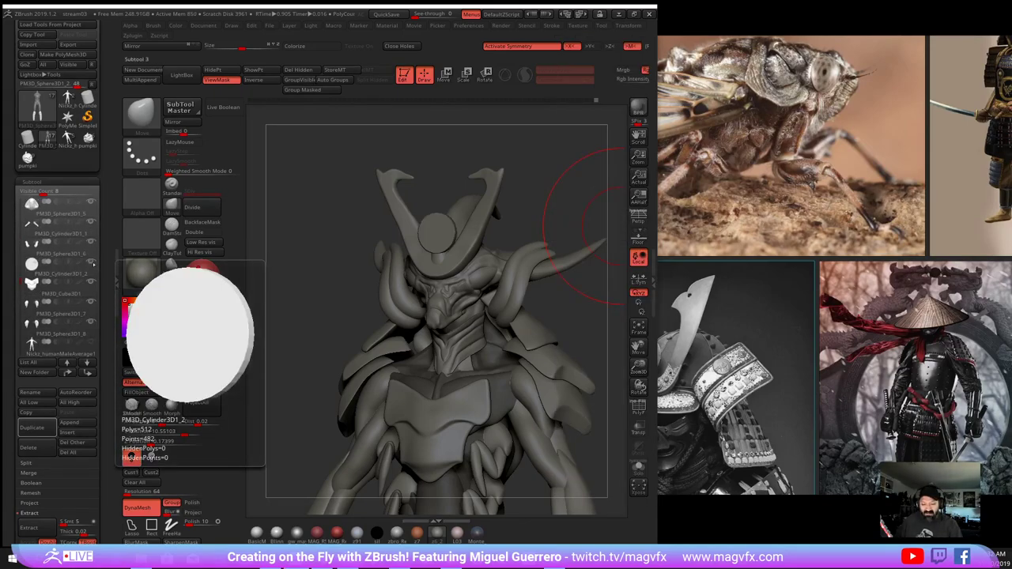
- Compare the helmet with the black-and-white samurai helmet and bring the full-length samurai reference into view
{"action": "middle_click_drag", "start_coordinate": [682, 340], "coordinate": [746, 331]}
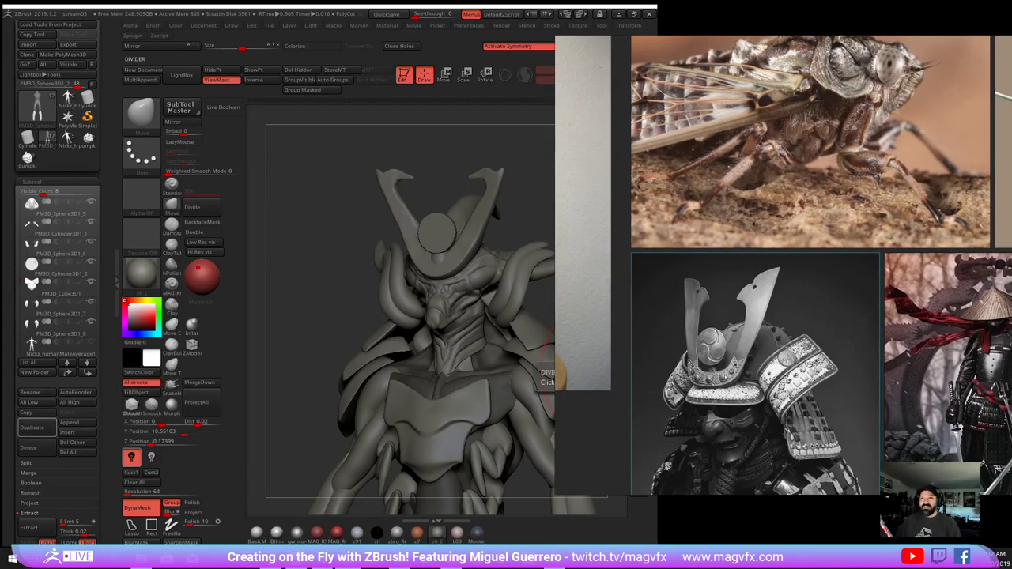
{"action": "middle_click_drag", "start_coordinate": [806, 292], "coordinate": [603, 410]}
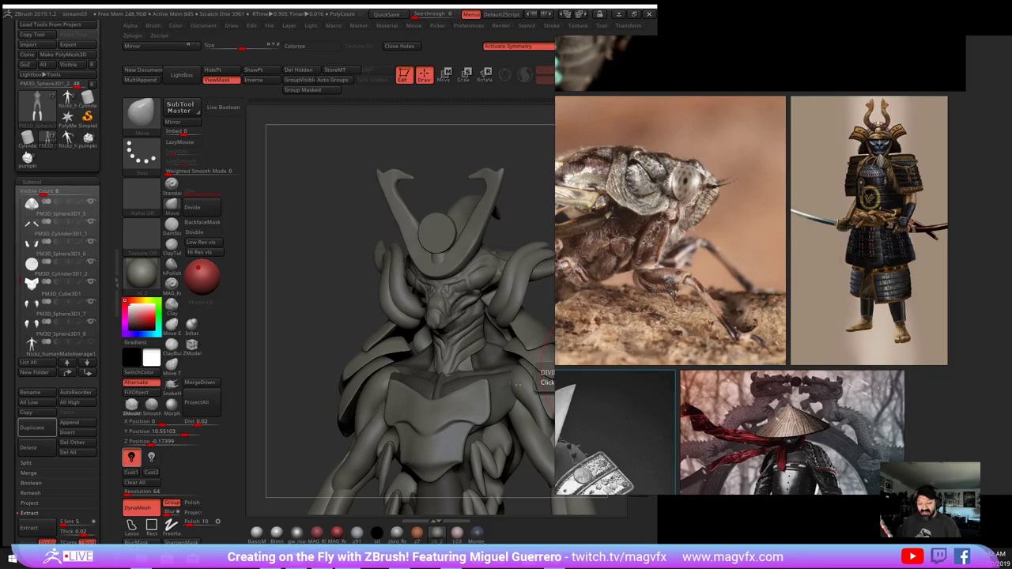
- Examine the bee, cicada and shield bug reference photos, closing in on the shield bug's shell
{"action": "middle_click_drag", "start_coordinate": [698, 231], "coordinate": [805, 454]}
{"action": "middle_click_drag", "start_coordinate": [781, 264], "coordinate": [763, 319]}
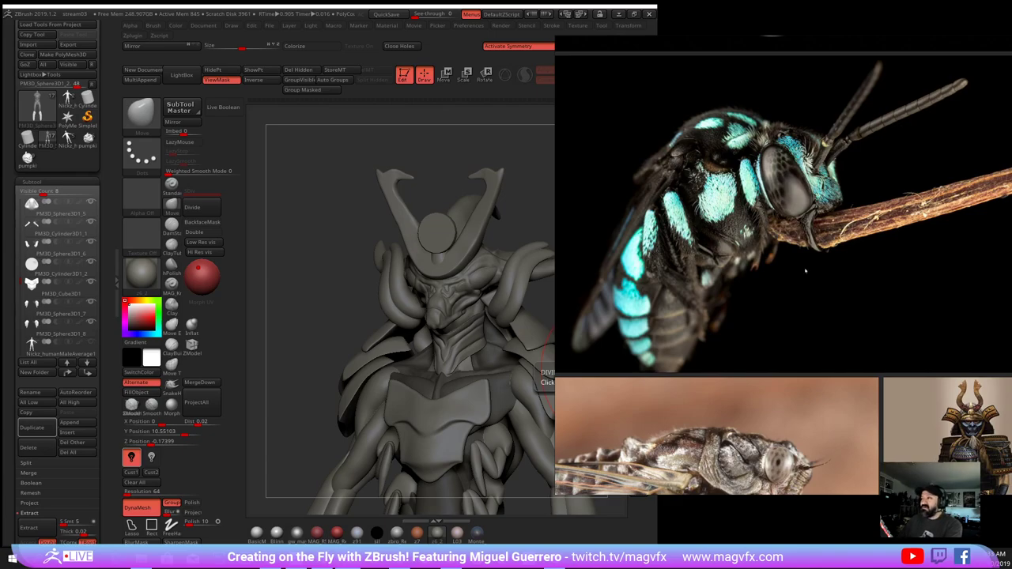
{"action": "scroll", "coordinate": [795, 271], "scroll_direction": "down", "scroll_amount": 1}
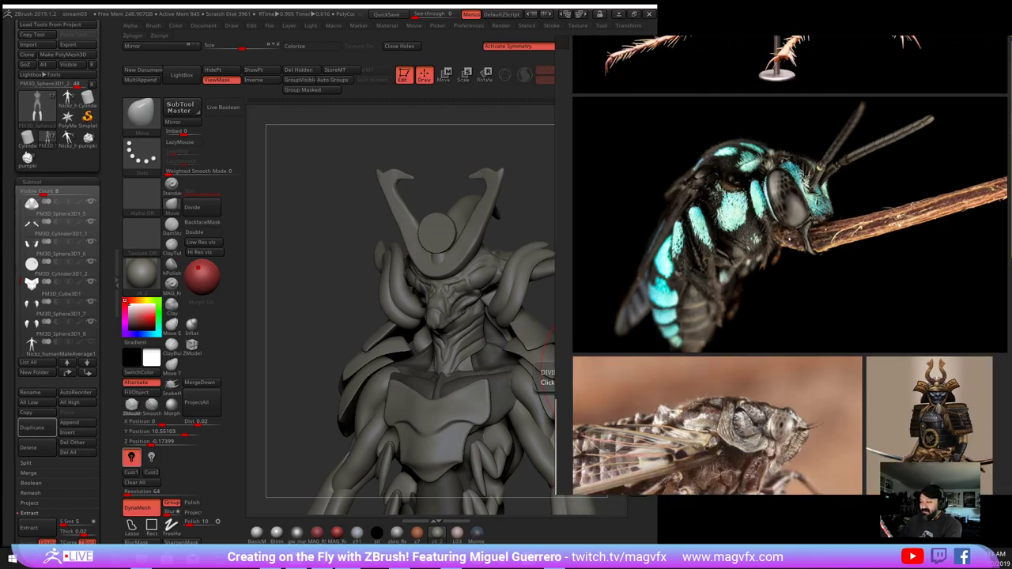
{"action": "scroll", "coordinate": [788, 238], "scroll_direction": "down", "scroll_amount": 2}
{"action": "middle_click_drag", "start_coordinate": [843, 163], "coordinate": [633, 254]}
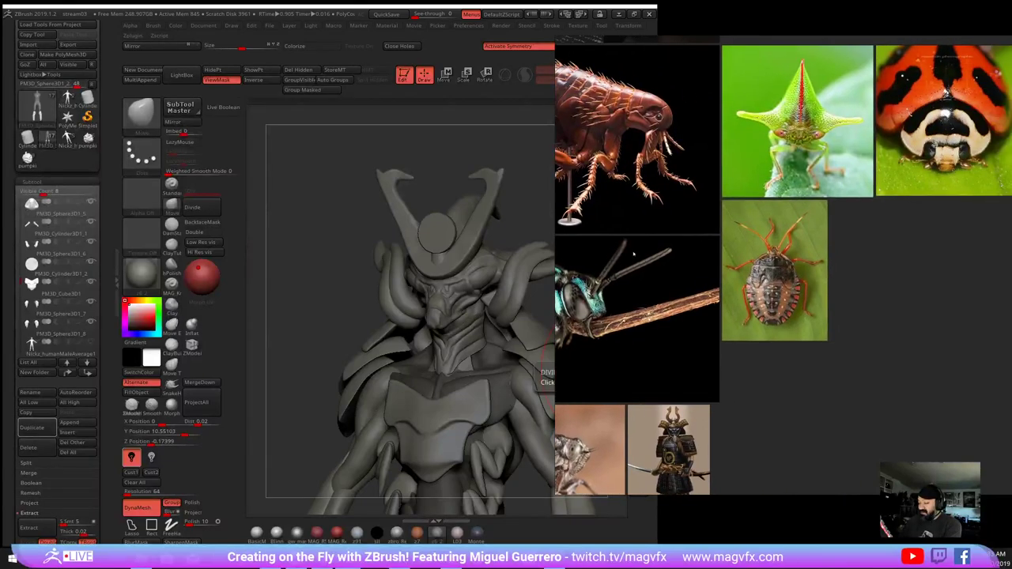
{"action": "scroll", "coordinate": [904, 300], "scroll_direction": "up", "scroll_amount": 2}
{"action": "middle_click_drag", "start_coordinate": [679, 288], "coordinate": [765, 280]}
{"action": "scroll", "coordinate": [765, 281], "scroll_direction": "up", "scroll_amount": 2}
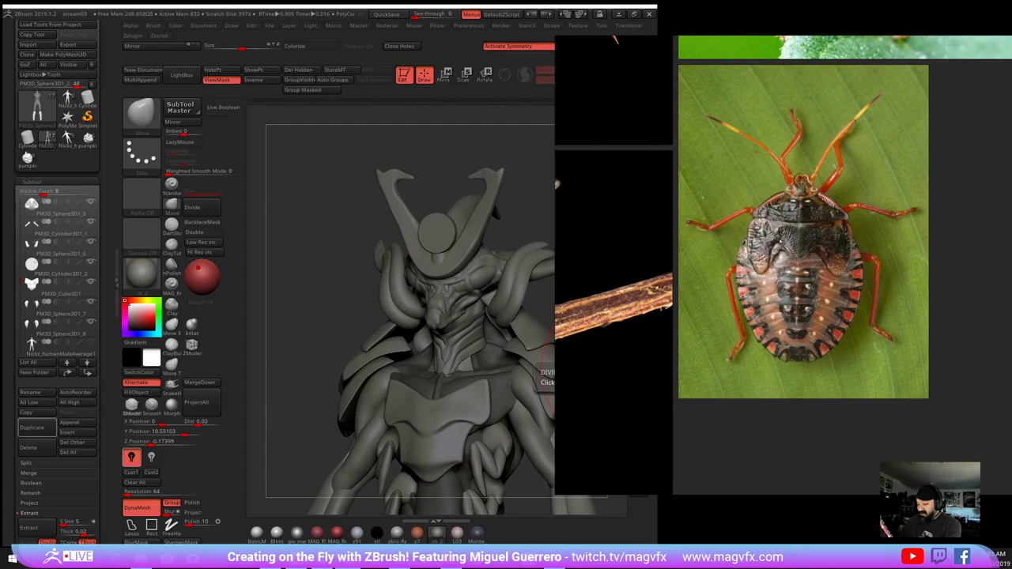
{"action": "scroll", "coordinate": [777, 273], "scroll_direction": "up", "scroll_amount": 2}
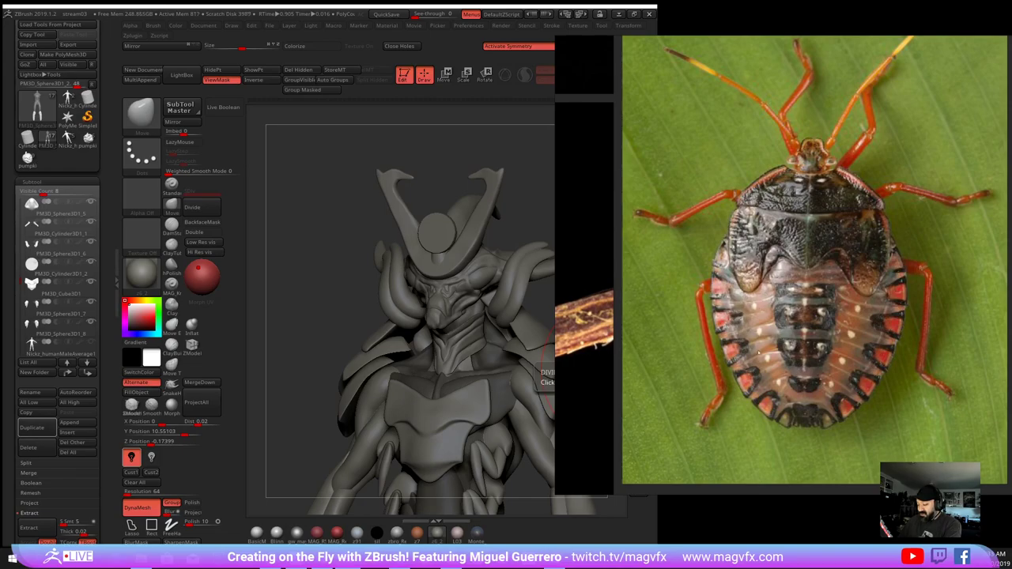
{"action": "scroll", "coordinate": [762, 346], "scroll_direction": "down", "scroll_amount": 1}
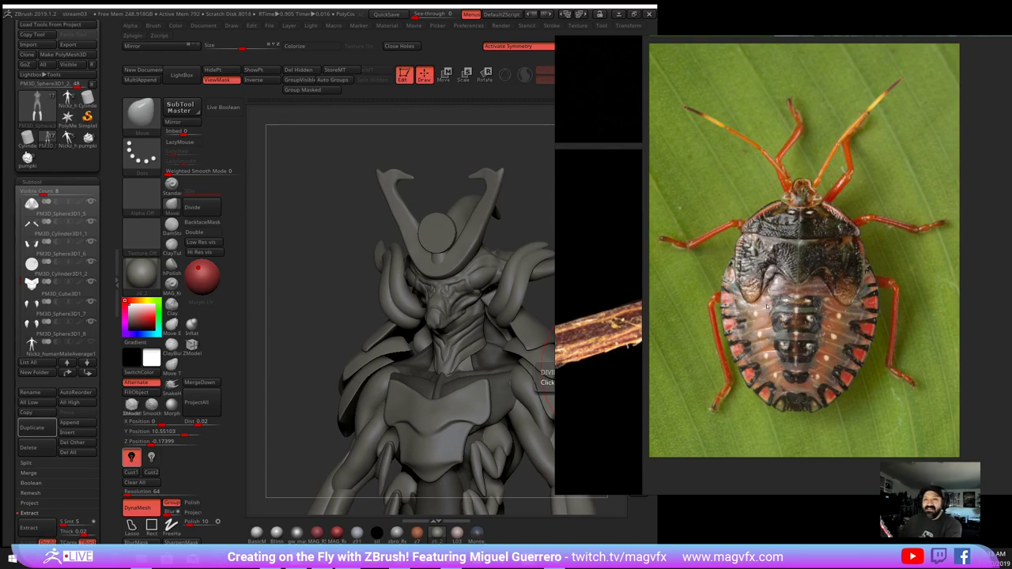
- Examine the green treehopper, ladybug and flea reference photos, and return to the character sculpt in ZBrush
{"action": "scroll", "coordinate": [795, 338], "scroll_direction": "down", "scroll_amount": 5}
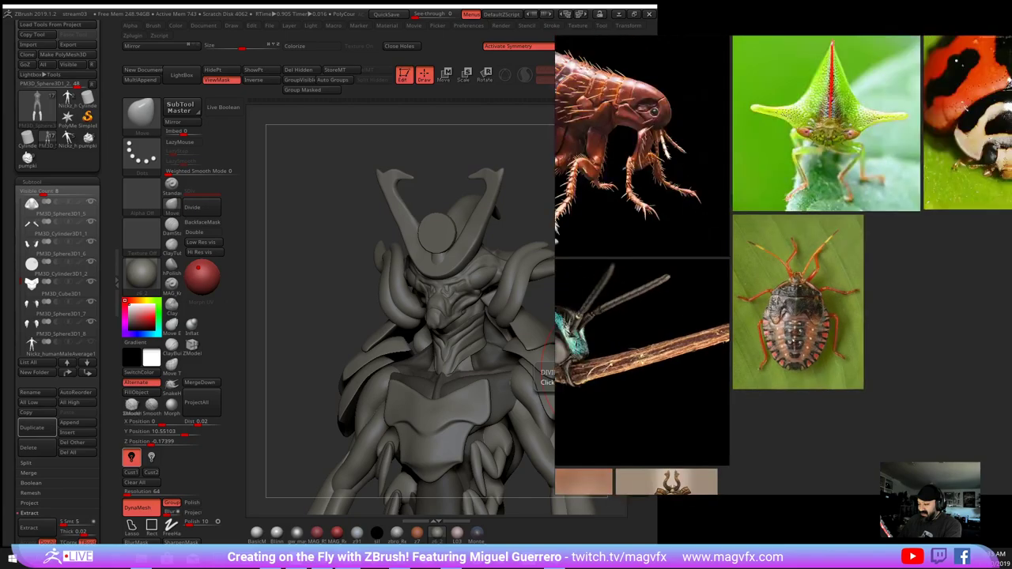
{"action": "middle_click_drag", "start_coordinate": [795, 337], "coordinate": [618, 478]}
{"action": "scroll", "coordinate": [630, 320], "scroll_direction": "up", "scroll_amount": 3}
{"action": "middle_click_drag", "start_coordinate": [630, 320], "coordinate": [652, 378]}
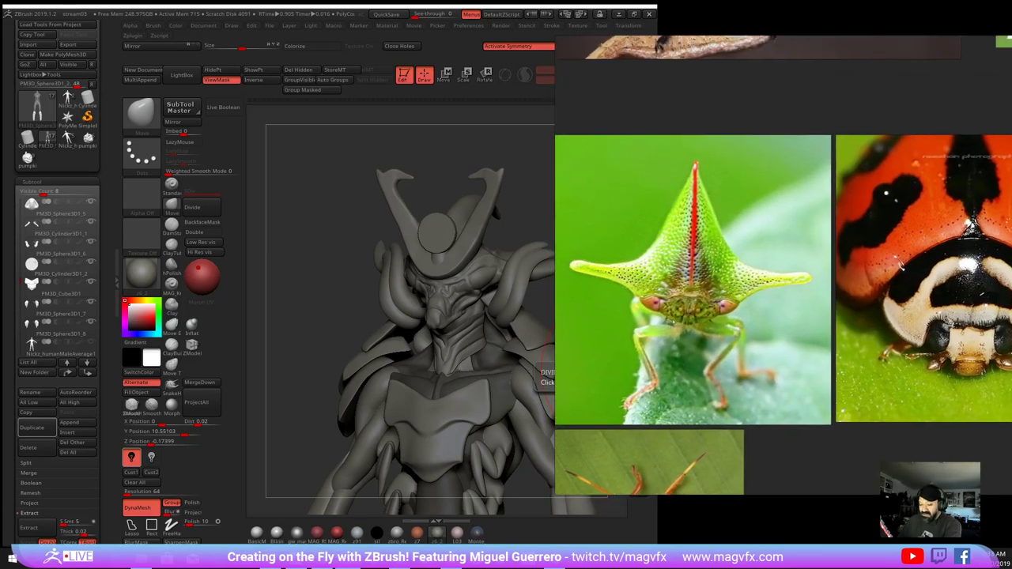
{"action": "scroll", "coordinate": [673, 321], "scroll_direction": "up", "scroll_amount": 2}
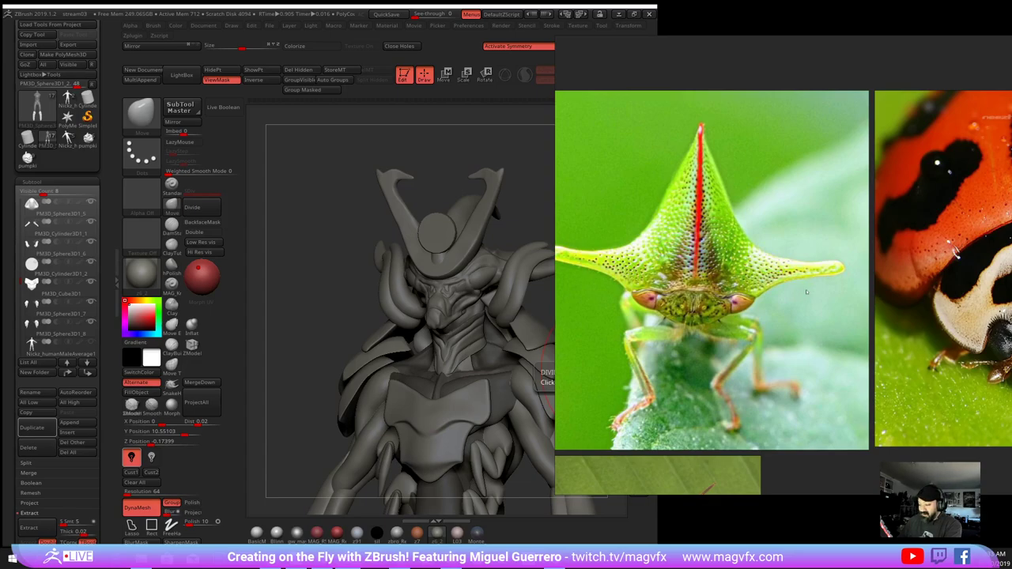
{"action": "middle_click_drag", "start_coordinate": [806, 292], "coordinate": [555, 286]}
{"action": "scroll", "coordinate": [763, 322], "scroll_direction": "down", "scroll_amount": 6}
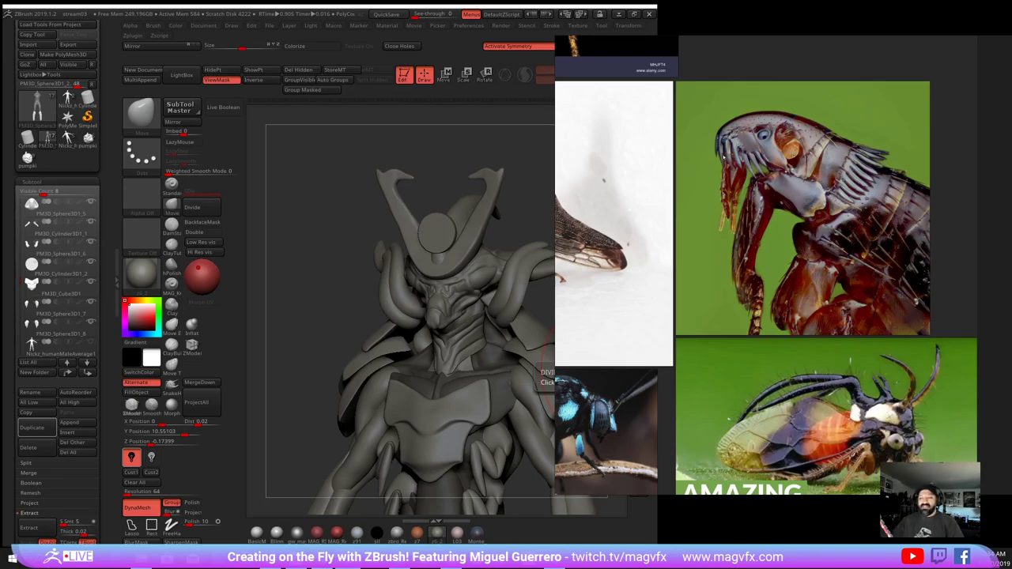
{"action": "middle_click_drag", "start_coordinate": [801, 81], "coordinate": [940, 149]}
{"action": "left_click", "coordinate": [635, 14]}
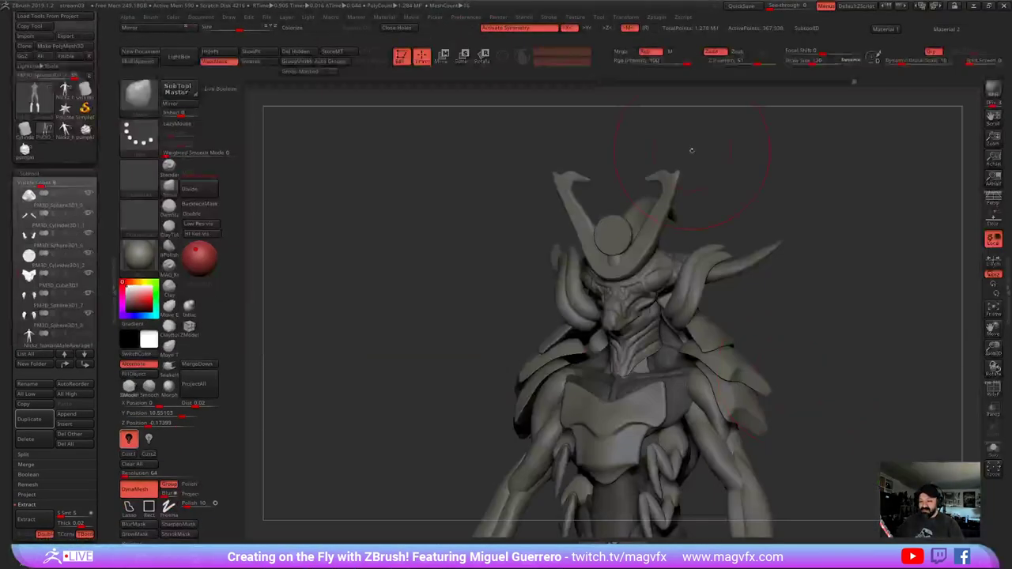
- Insert a sphere from the IMM Primitives brush onto the upper back of each lower leg
{"action": "left_click_drag", "start_coordinate": [397, 324], "coordinate": [400, 120]}
{"action": "left_click_drag", "start_coordinate": [401, 344], "coordinate": [396, 163], "text": "alt"}
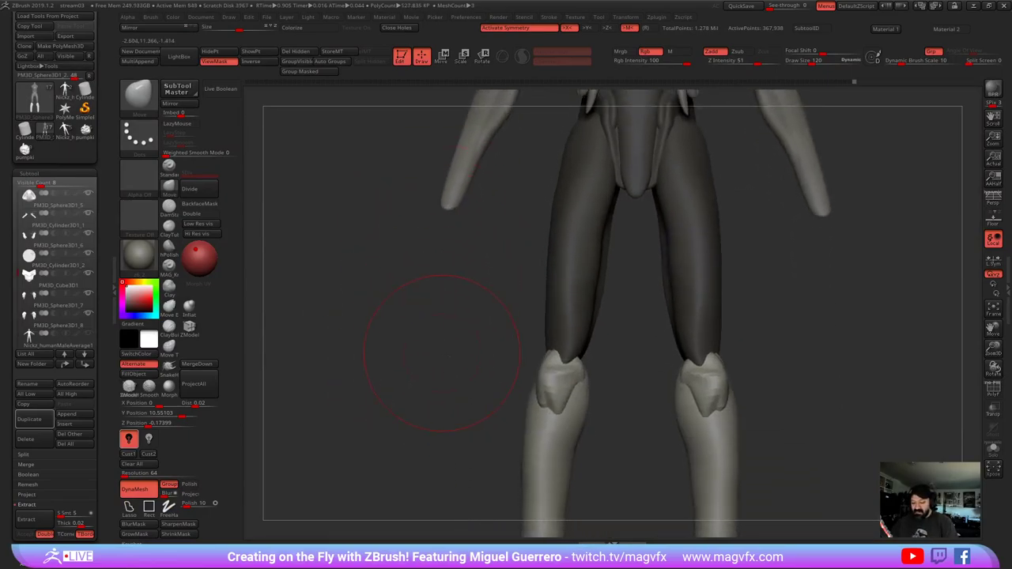
{"action": "mouse_move", "coordinate": [436, 356]}
{"action": "left_mouse_down", "text": "shift"}
{"action": "mouse_move", "coordinate": [467, 368]}
{"action": "mouse_move", "coordinate": [452, 246]}
{"action": "mouse_move", "coordinate": [515, 254]}
{"action": "left_mouse_up", "text": "shift"}
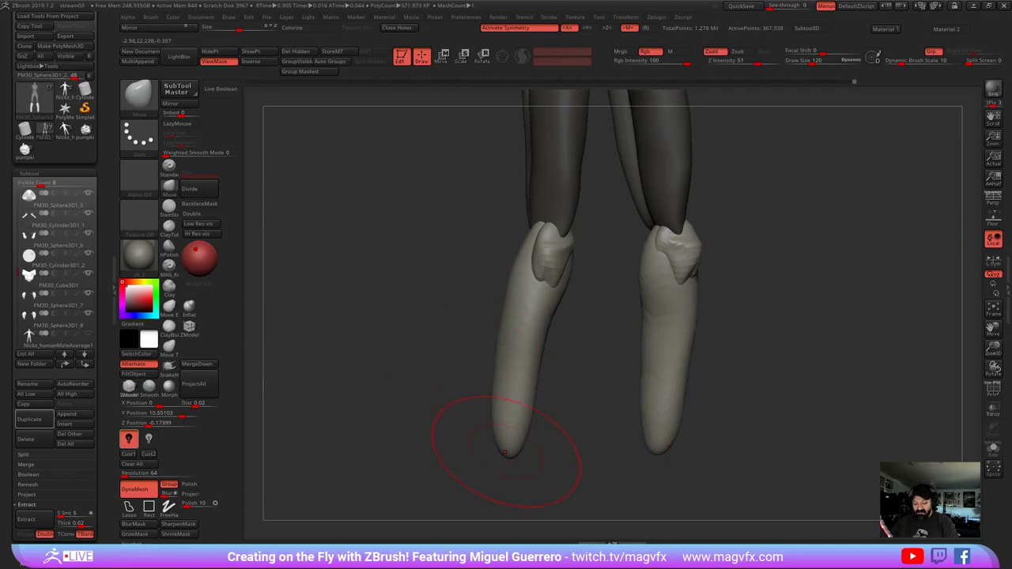
{"action": "left_click", "coordinate": [133, 103]}
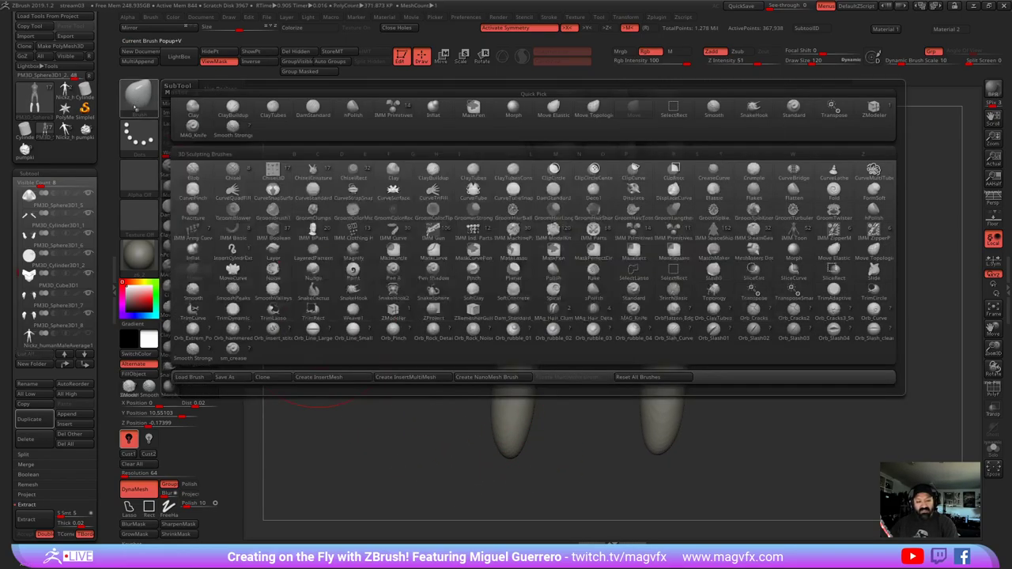
{"action": "key", "text": "i"}
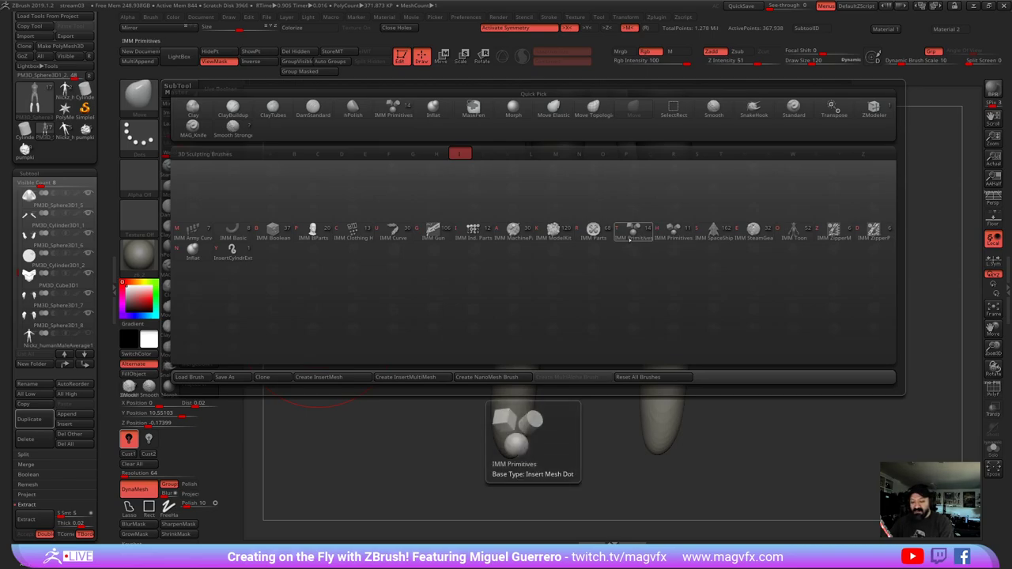
{"action": "left_click", "coordinate": [629, 239]}
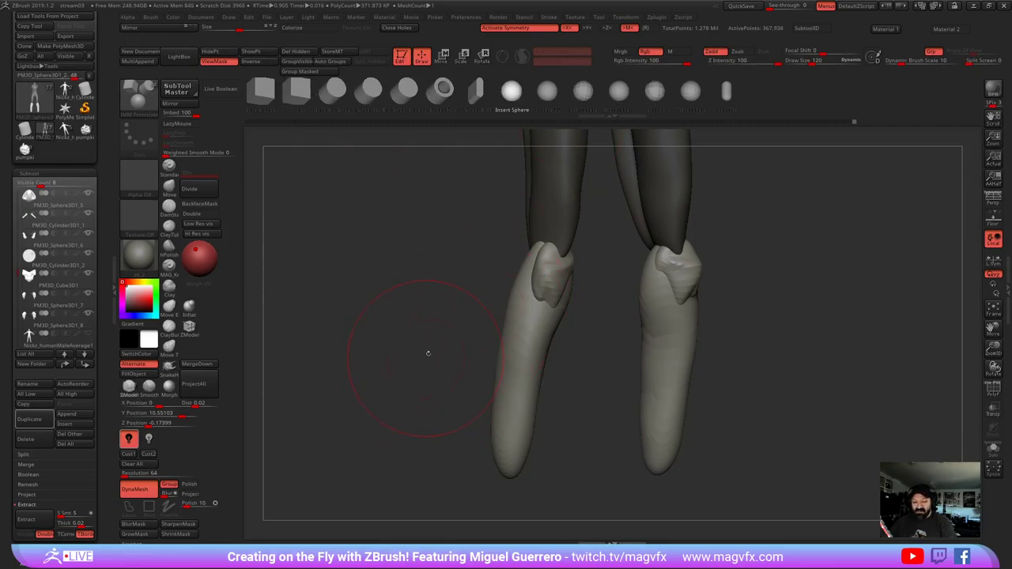
{"action": "mouse_move", "coordinate": [439, 334]}
{"action": "right_mouse_down", "text": "ctrl"}
{"action": "mouse_move", "coordinate": [422, 338]}
{"action": "mouse_move", "coordinate": [504, 289]}
{"action": "mouse_move", "coordinate": [522, 265]}
{"action": "mouse_move", "coordinate": [521, 206]}
{"action": "right_mouse_up", "text": "ctrl"}
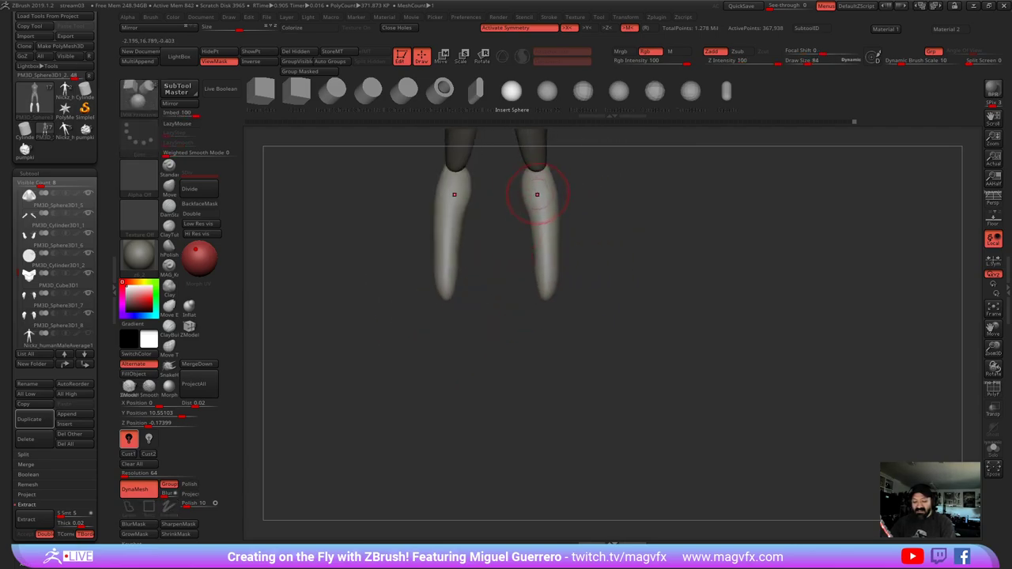
{"action": "left_click_drag", "start_coordinate": [538, 195], "coordinate": [539, 212]}
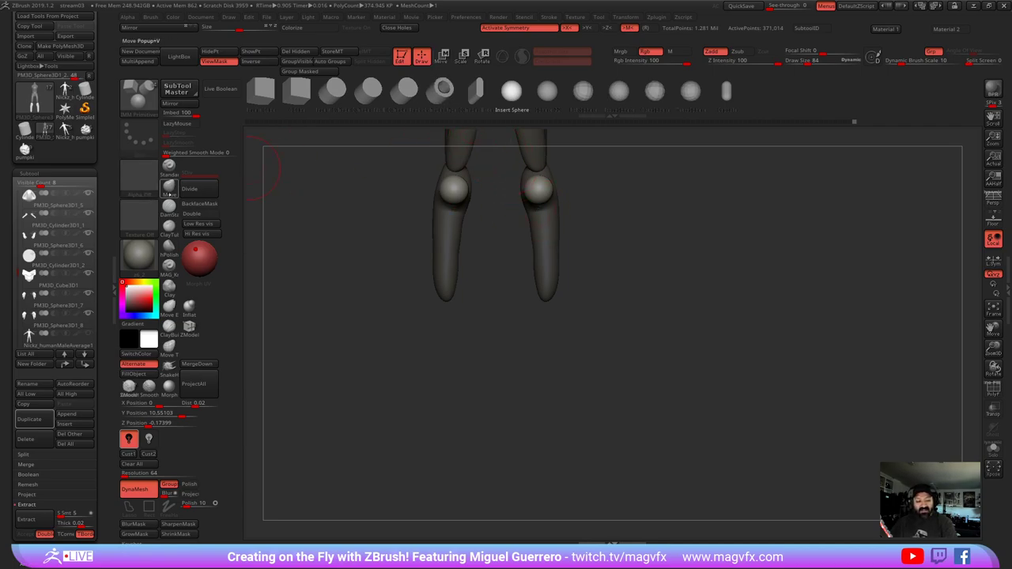
- Stretch the inserted spheres vertically into elongated calf shapes with the Move brush
{"action": "left_click", "coordinate": [169, 189]}
{"action": "left_click_drag", "start_coordinate": [538, 175], "coordinate": [543, 212]}
{"action": "left_click_drag", "start_coordinate": [539, 166], "coordinate": [536, 153]}
{"action": "mouse_move", "coordinate": [537, 206]}
{"action": "left_mouse_down"}
{"action": "mouse_move", "coordinate": [524, 174]}
{"action": "mouse_move", "coordinate": [555, 177]}
{"action": "mouse_move", "coordinate": [543, 164]}
{"action": "left_mouse_up"}
{"action": "left_click_drag", "start_coordinate": [613, 229], "coordinate": [522, 237], "text": "shift"}
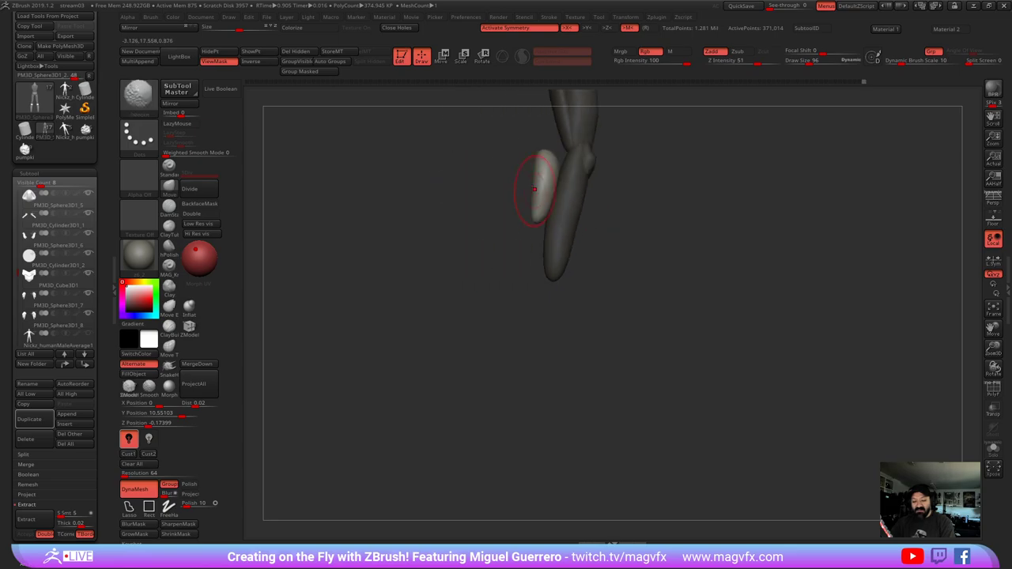
- Bend the calf shapes' upper ends toward the backs of the knees and fit them against the lower legs
{"action": "left_click_drag", "start_coordinate": [547, 156], "coordinate": [570, 149]}
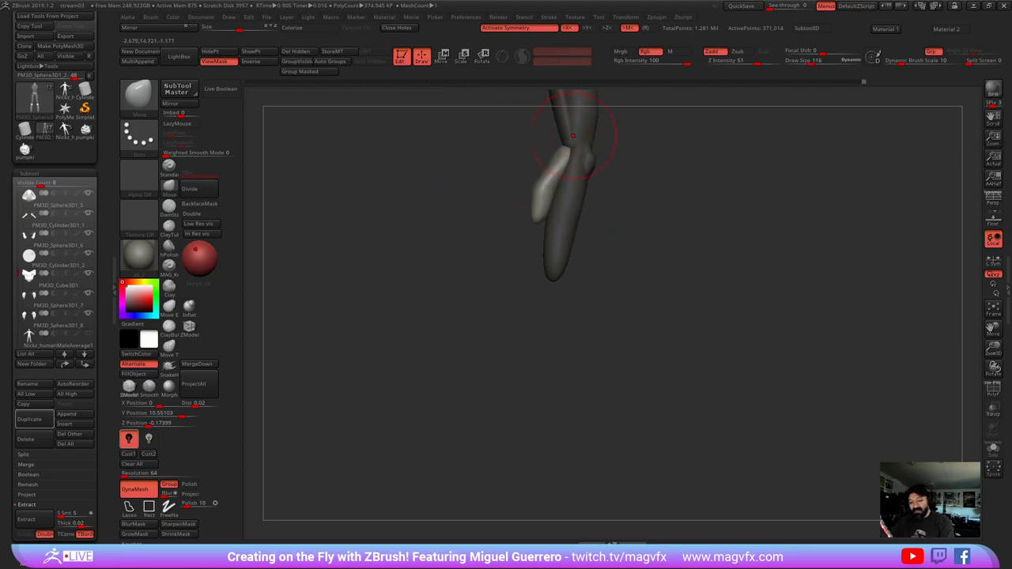
{"action": "mouse_move", "coordinate": [535, 212]}
{"action": "left_mouse_down"}
{"action": "mouse_move", "coordinate": [551, 217]}
{"action": "mouse_move", "coordinate": [545, 189]}
{"action": "left_mouse_up"}
{"action": "mouse_move", "coordinate": [439, 212]}
{"action": "left_mouse_down", "text": "shift"}
{"action": "mouse_move", "coordinate": [504, 219]}
{"action": "mouse_move", "coordinate": [544, 174]}
{"action": "left_mouse_up", "text": "shift"}
{"action": "left_click_drag", "start_coordinate": [603, 253], "coordinate": [539, 246]}
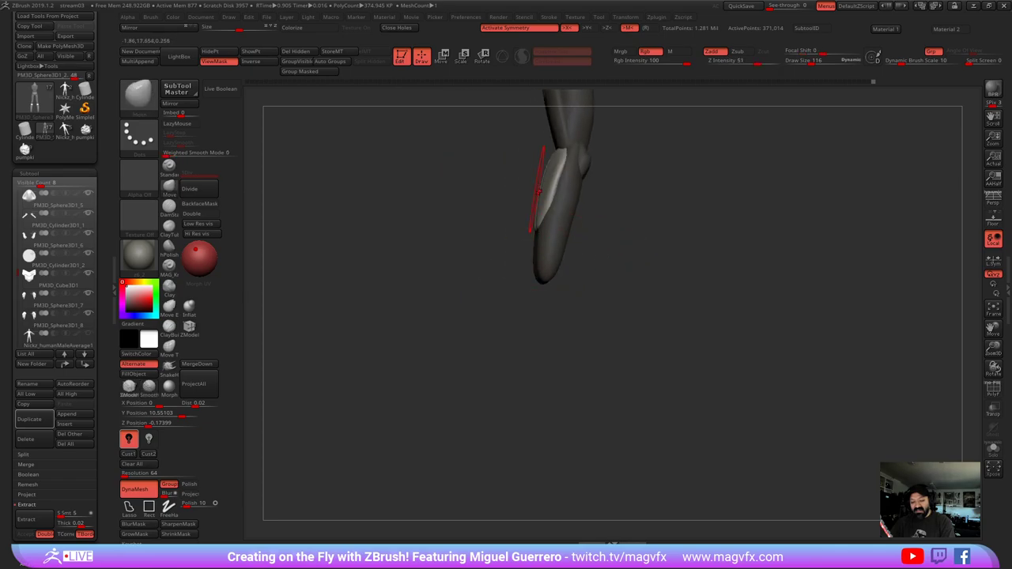
{"action": "left_click_drag", "start_coordinate": [547, 177], "coordinate": [545, 172]}
- Clear the mask on the legs and update the DynaMesh at resolution 64
{"action": "left_click_drag", "start_coordinate": [459, 335], "coordinate": [444, 307], "text": "ctrl"}
{"action": "left_click_drag", "start_coordinate": [435, 288], "coordinate": [477, 349], "text": "ctrl"}
{"action": "left_click_drag", "start_coordinate": [412, 316], "coordinate": [413, 379], "text": "alt"}
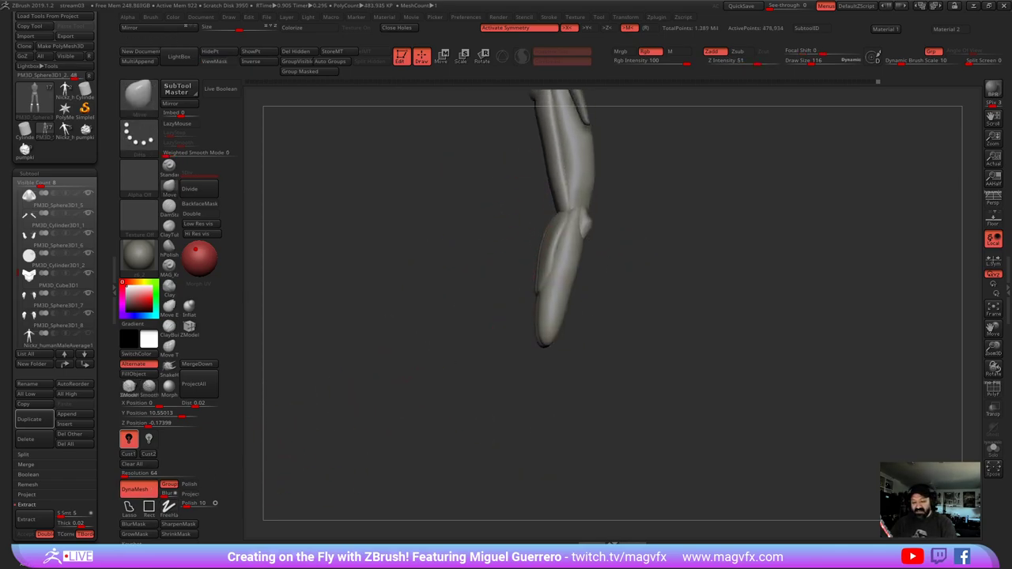
- Pull the upper part of the calf shapes upward with the Move Topological brush
{"action": "right_click_drag", "start_coordinate": [412, 379], "coordinate": [413, 452], "text": "ctrl"}
{"action": "left_click", "coordinate": [169, 347]}
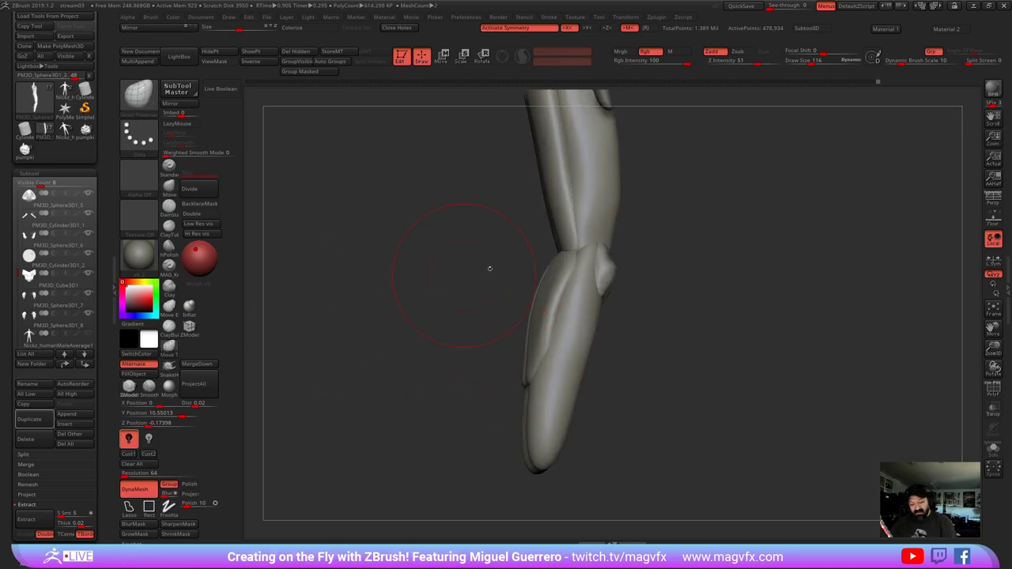
{"action": "mouse_move", "coordinate": [545, 305]}
{"action": "left_mouse_down"}
{"action": "mouse_move", "coordinate": [538, 300]}
{"action": "mouse_move", "coordinate": [556, 287]}
{"action": "mouse_move", "coordinate": [572, 241]}
{"action": "mouse_move", "coordinate": [553, 283]}
{"action": "left_mouse_up"}
- Reshape the inner calf lobes beside and below the kneecaps with Move Topological at a draw size of 64
{"action": "key", "text": "bracketleft"}
{"action": "left_click_drag", "start_coordinate": [506, 307], "coordinate": [423, 308]}
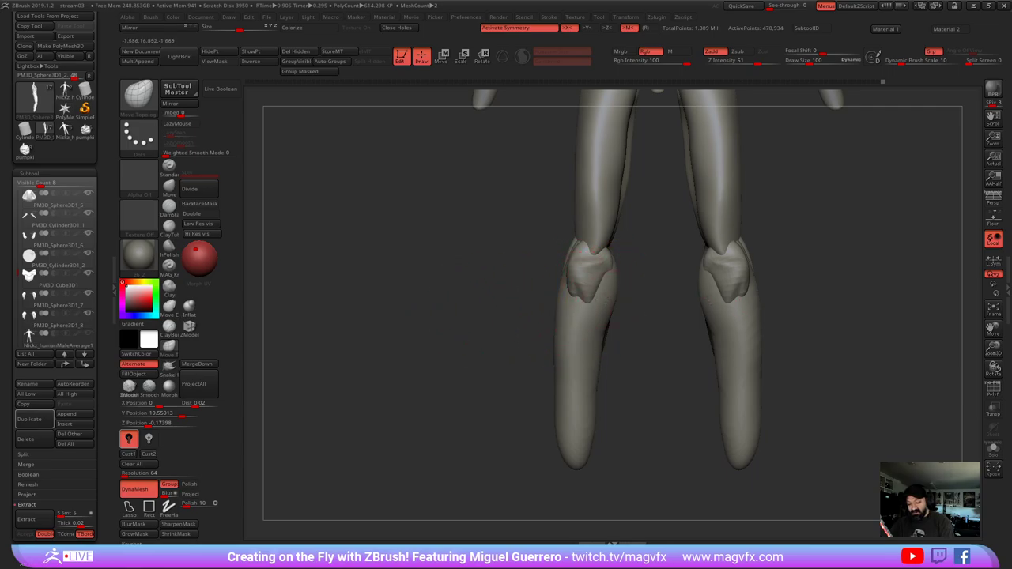
{"action": "mouse_move", "coordinate": [588, 286]}
{"action": "left_mouse_down"}
{"action": "mouse_move", "coordinate": [594, 293]}
{"action": "mouse_move", "coordinate": [607, 275]}
{"action": "left_mouse_up"}
{"action": "key", "text": "bracketleft"}
{"action": "key", "text": "bracketleft"}
{"action": "key", "text": "bracketleft"}
{"action": "key", "text": "bracketleft"}
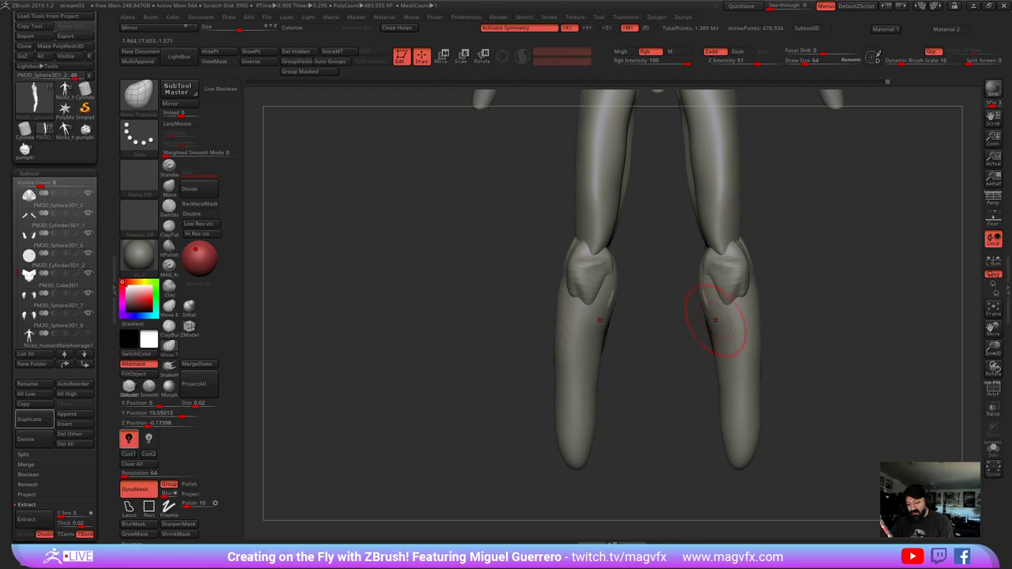
{"action": "left_click_drag", "start_coordinate": [717, 320], "coordinate": [709, 283]}
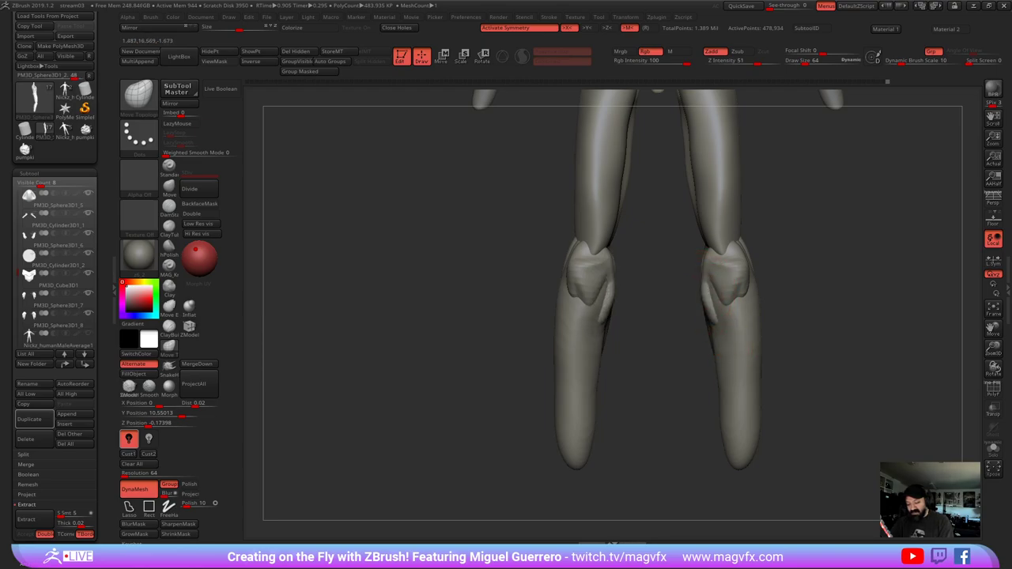
{"action": "left_click_drag", "start_coordinate": [711, 335], "coordinate": [721, 346]}
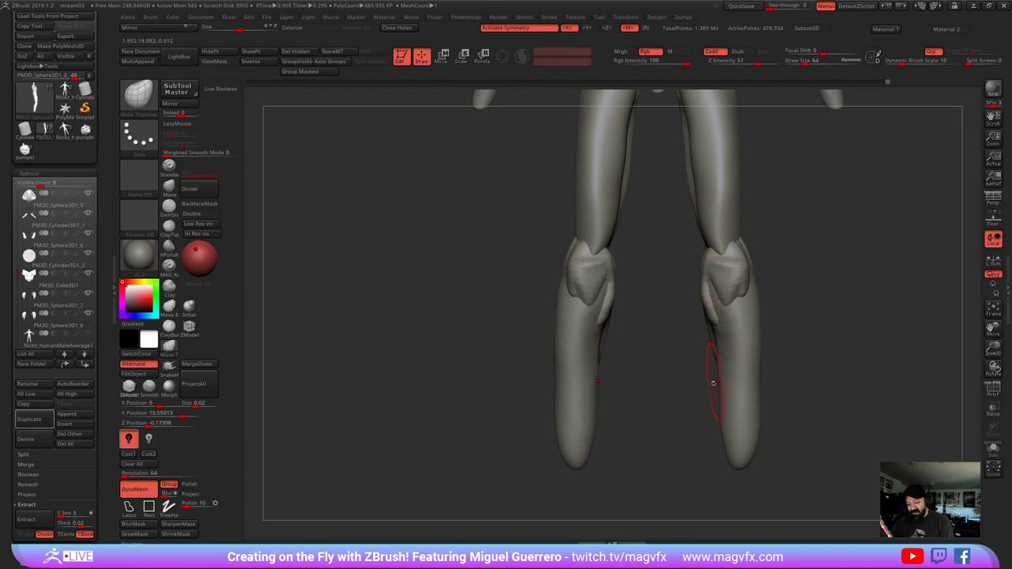
{"action": "left_click_drag", "start_coordinate": [639, 407], "coordinate": [658, 408]}
- Carve a line down each shin from below the kneecap to the ankle with the DamStandard brush
{"action": "left_click", "coordinate": [169, 227]}
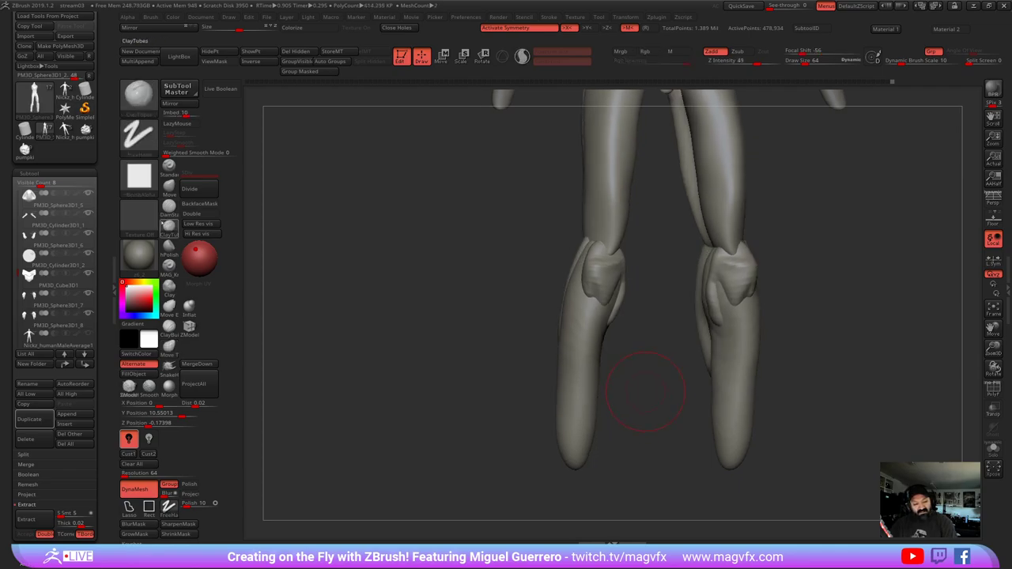
{"action": "left_click", "coordinate": [169, 208]}
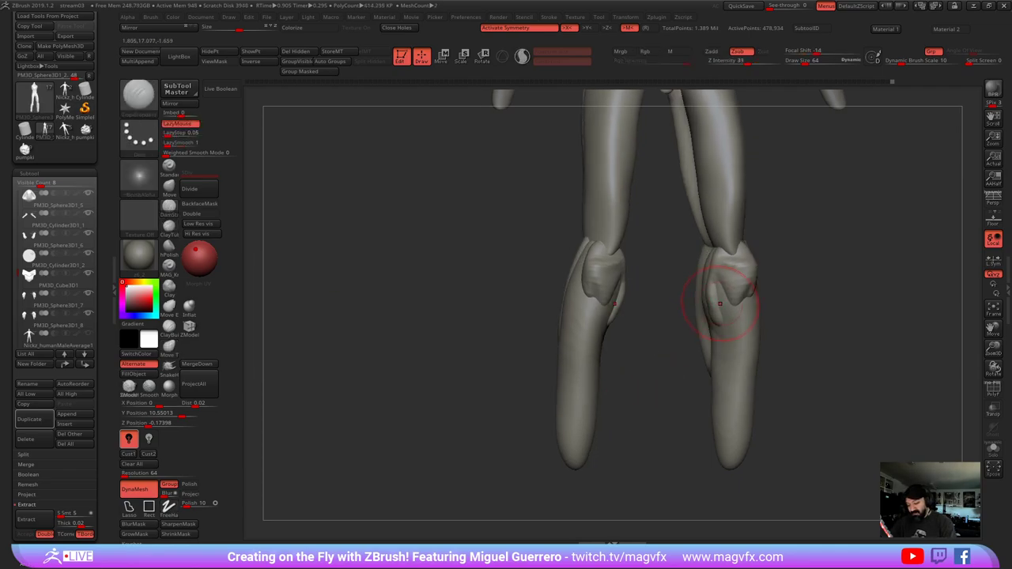
{"action": "left_click_drag", "start_coordinate": [725, 313], "coordinate": [719, 483]}
{"action": "left_click_drag", "start_coordinate": [485, 345], "coordinate": [473, 320], "text": "shift"}
- Nudge the inner calf edges below the knees up and inward with Move Topological, and set the draw size to 60
{"action": "left_click", "coordinate": [170, 187]}
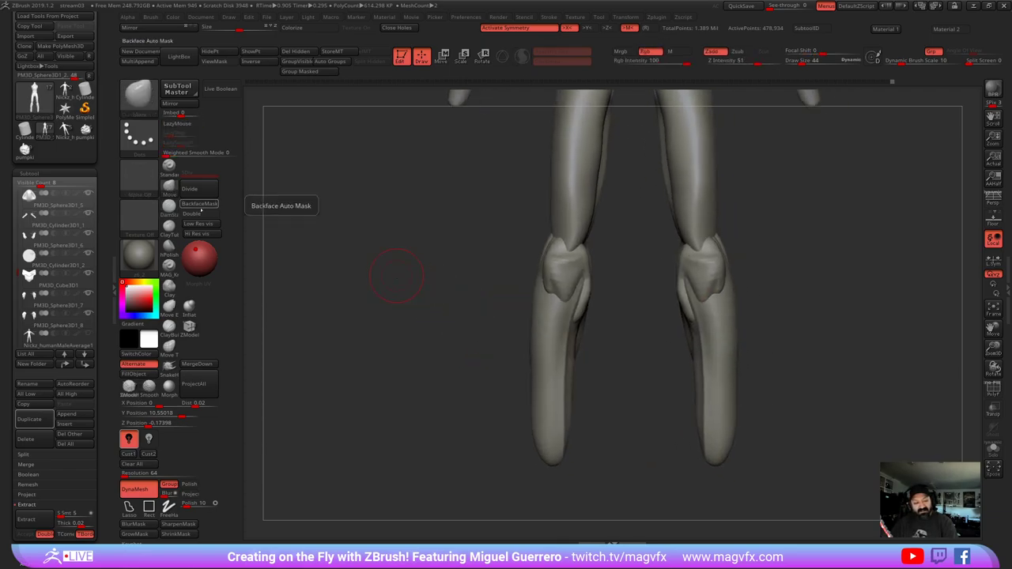
{"action": "left_click", "coordinate": [169, 346]}
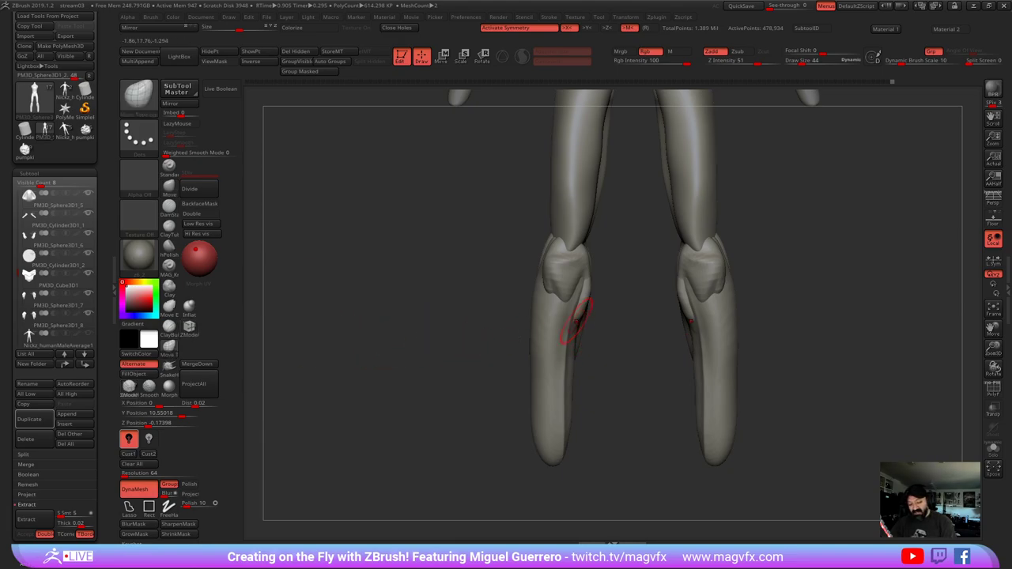
{"action": "left_click_drag", "start_coordinate": [577, 321], "coordinate": [587, 309]}
{"action": "key", "text": "bracketright"}
{"action": "key", "text": "bracketright"}
- Widen the calf shapes' inner and outer contours from behind and extend their lower tips toward the ankles
{"action": "mouse_move", "coordinate": [484, 340]}
{"action": "left_mouse_down"}
{"action": "mouse_move", "coordinate": [581, 338]}
{"action": "mouse_move", "coordinate": [506, 338]}
{"action": "left_mouse_up"}
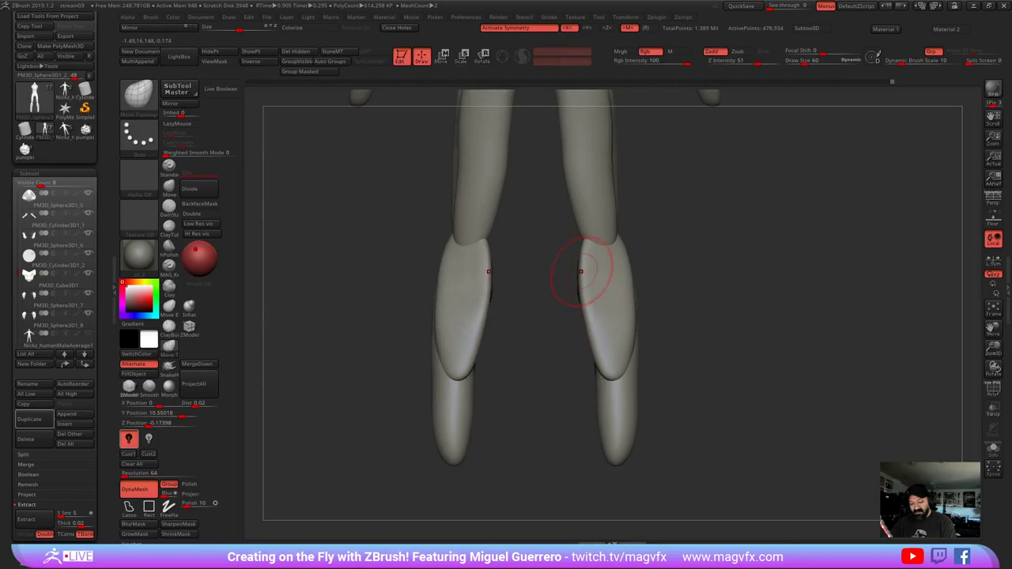
{"action": "left_click_drag", "start_coordinate": [583, 273], "coordinate": [578, 272]}
{"action": "left_click_drag", "start_coordinate": [587, 315], "coordinate": [587, 339]}
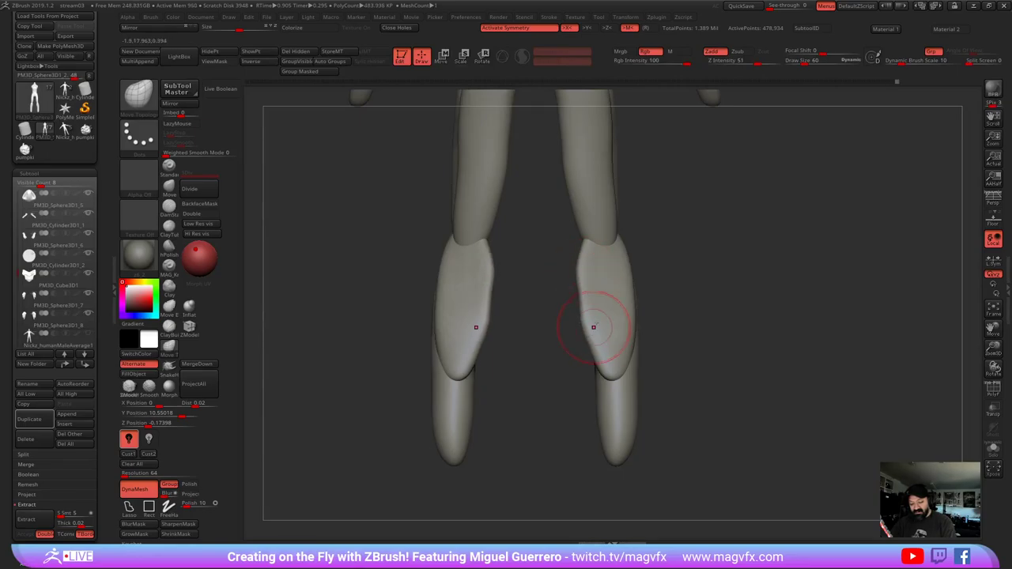
{"action": "left_click_drag", "start_coordinate": [632, 313], "coordinate": [637, 343]}
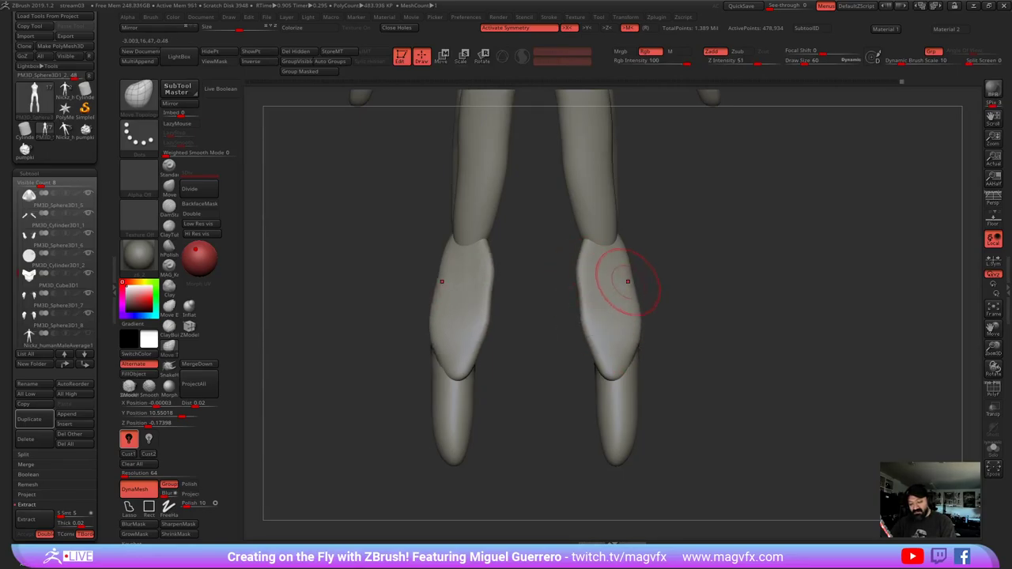
{"action": "mouse_move", "coordinate": [609, 377]}
{"action": "left_mouse_down"}
{"action": "mouse_move", "coordinate": [615, 430]}
{"action": "mouse_move", "coordinate": [632, 386]}
{"action": "left_mouse_up"}
{"action": "mouse_move", "coordinate": [633, 336]}
{"action": "left_mouse_down", "text": "shift"}
{"action": "mouse_move", "coordinate": [627, 315]}
{"action": "mouse_move", "coordinate": [579, 269]}
{"action": "left_mouse_up", "text": "shift"}
{"action": "left_click_drag", "start_coordinate": [368, 272], "coordinate": [316, 277]}
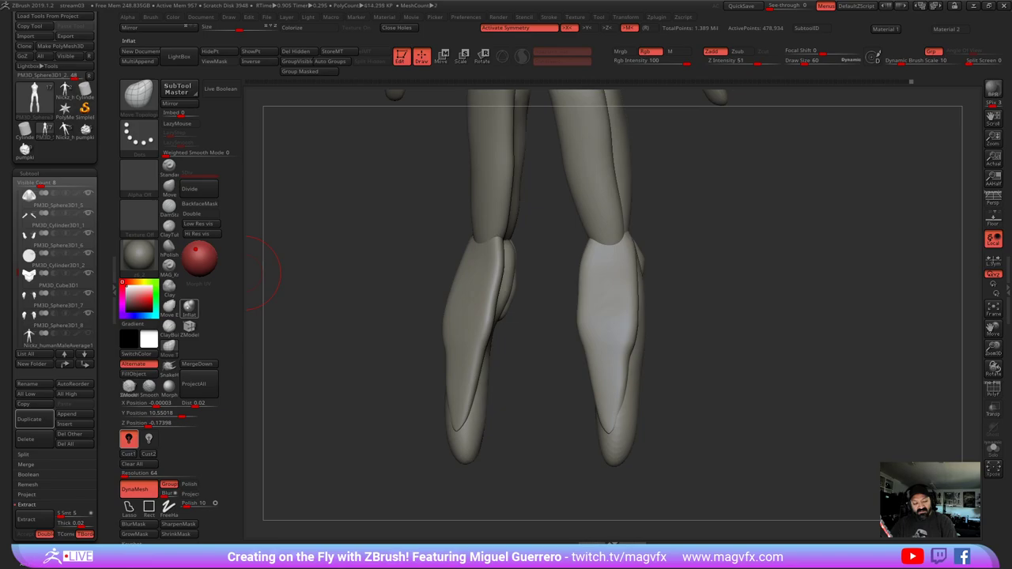
- Add volume to the backs and sides of the calf shapes with the Inflat brush
{"action": "left_click", "coordinate": [189, 309]}
{"action": "left_click_drag", "start_coordinate": [469, 273], "coordinate": [462, 391]}
{"action": "mouse_move", "coordinate": [704, 408]}
{"action": "left_mouse_down"}
{"action": "mouse_move", "coordinate": [615, 411]}
{"action": "mouse_move", "coordinate": [645, 418]}
{"action": "left_mouse_up"}
{"action": "left_click_drag", "start_coordinate": [496, 277], "coordinate": [482, 339]}
{"action": "mouse_move", "coordinate": [664, 348]}
{"action": "left_mouse_down"}
{"action": "mouse_move", "coordinate": [474, 338]}
{"action": "mouse_move", "coordinate": [467, 362]}
{"action": "left_mouse_up"}
{"action": "right_click_drag", "start_coordinate": [441, 316], "coordinate": [437, 341], "text": "alt"}
{"action": "left_click_drag", "start_coordinate": [422, 295], "coordinate": [506, 289]}
{"action": "left_click_drag", "start_coordinate": [443, 280], "coordinate": [346, 275]}
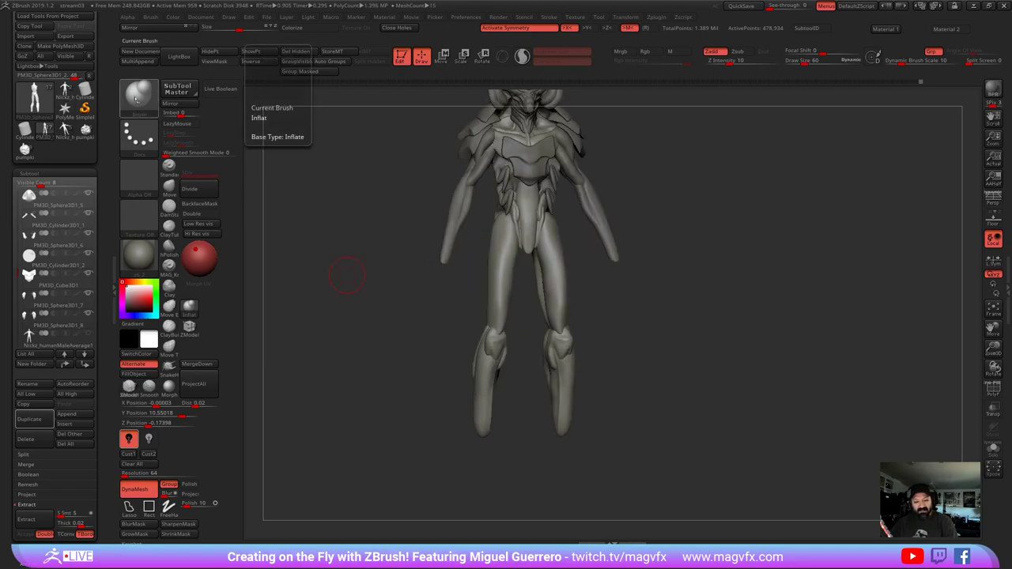
- Insert mirrored spheres between the upper thighs with the Insert Sphere primitive, undoing the misplaced central one
{"action": "left_click", "coordinate": [144, 97]}
{"action": "left_click", "coordinate": [391, 106]}
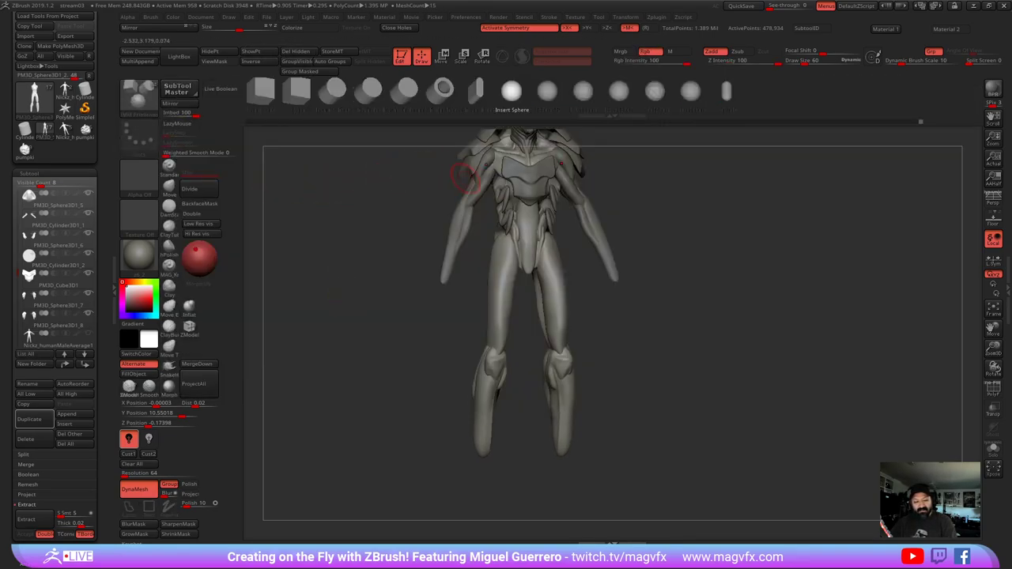
{"action": "left_click_drag", "start_coordinate": [458, 317], "coordinate": [494, 307]}
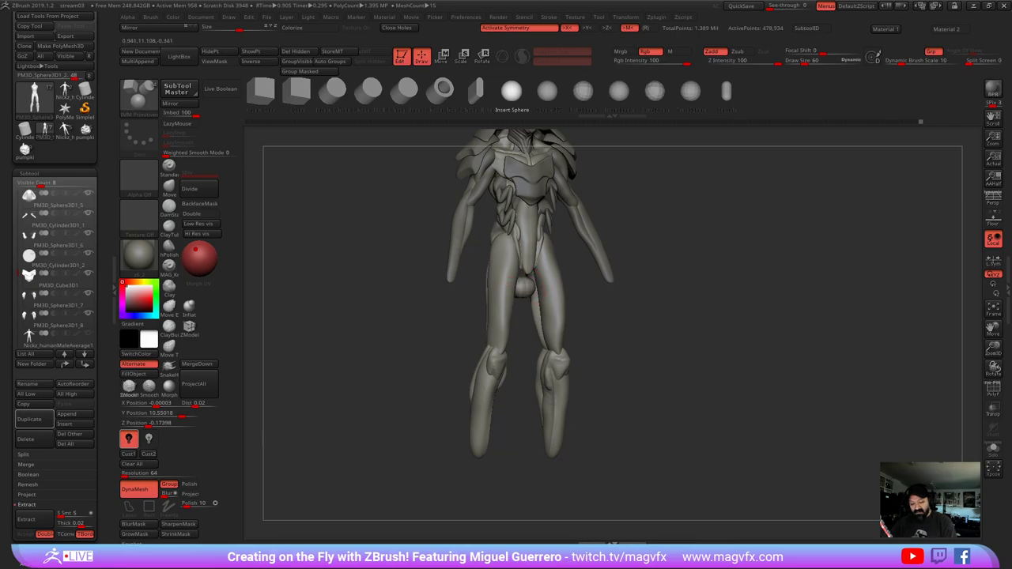
{"action": "left_click_drag", "start_coordinate": [540, 283], "coordinate": [537, 271]}
{"action": "key", "text": "ctrl+z"}
{"action": "left_click_drag", "start_coordinate": [379, 209], "coordinate": [306, 162]}
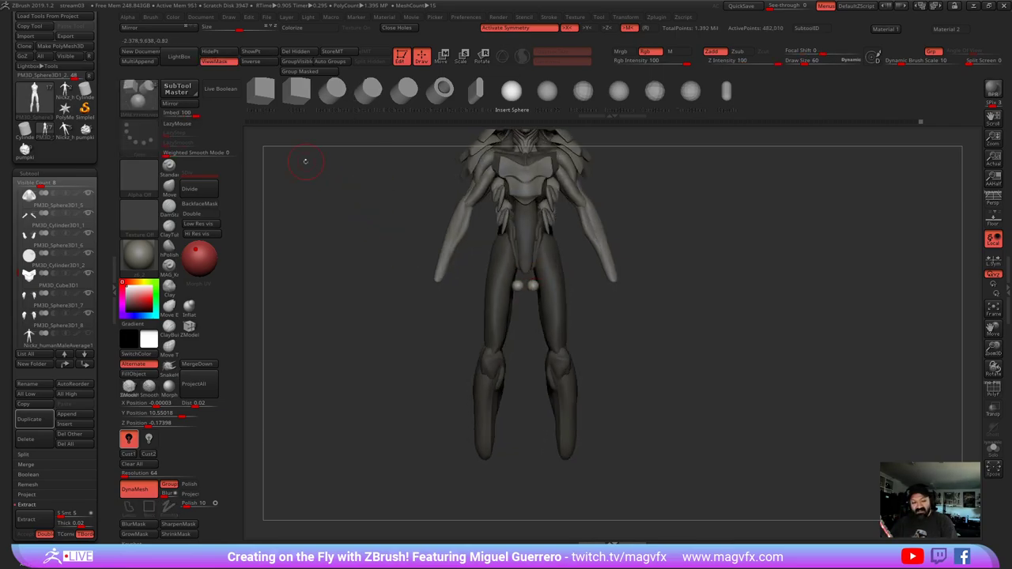
- Stretch the inserted spheres into long tapered inner thigh muscles with the Move brush and smooth them
{"action": "left_click", "coordinate": [168, 187]}
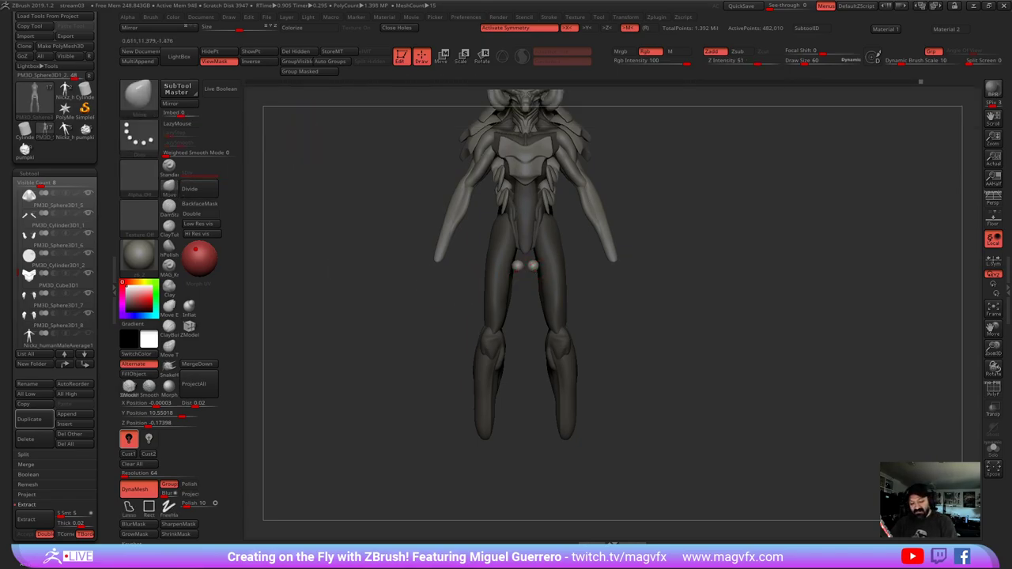
{"action": "mouse_move", "coordinate": [533, 266]}
{"action": "left_mouse_down"}
{"action": "mouse_move", "coordinate": [535, 282]}
{"action": "mouse_move", "coordinate": [532, 245]}
{"action": "left_mouse_up"}
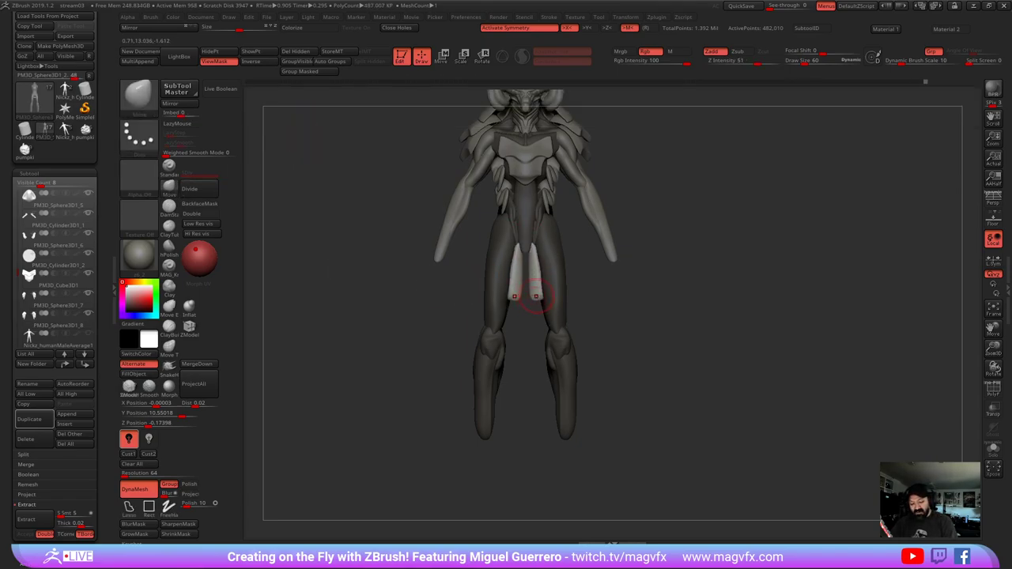
{"action": "mouse_move", "coordinate": [536, 296]}
{"action": "left_mouse_down"}
{"action": "mouse_move", "coordinate": [542, 315]}
{"action": "mouse_move", "coordinate": [525, 264]}
{"action": "left_mouse_up"}
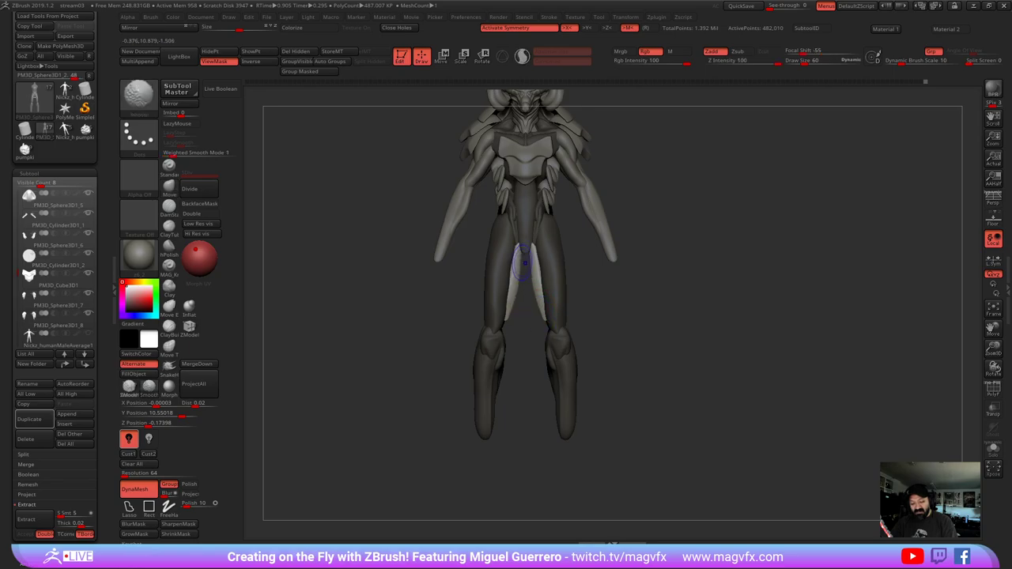
{"action": "left_click_drag", "start_coordinate": [543, 309], "coordinate": [533, 294], "text": "shift"}
{"action": "mouse_move", "coordinate": [395, 304]}
{"action": "left_mouse_down"}
{"action": "mouse_move", "coordinate": [513, 283]}
{"action": "mouse_move", "coordinate": [440, 203]}
{"action": "mouse_move", "coordinate": [449, 164]}
{"action": "left_mouse_up"}
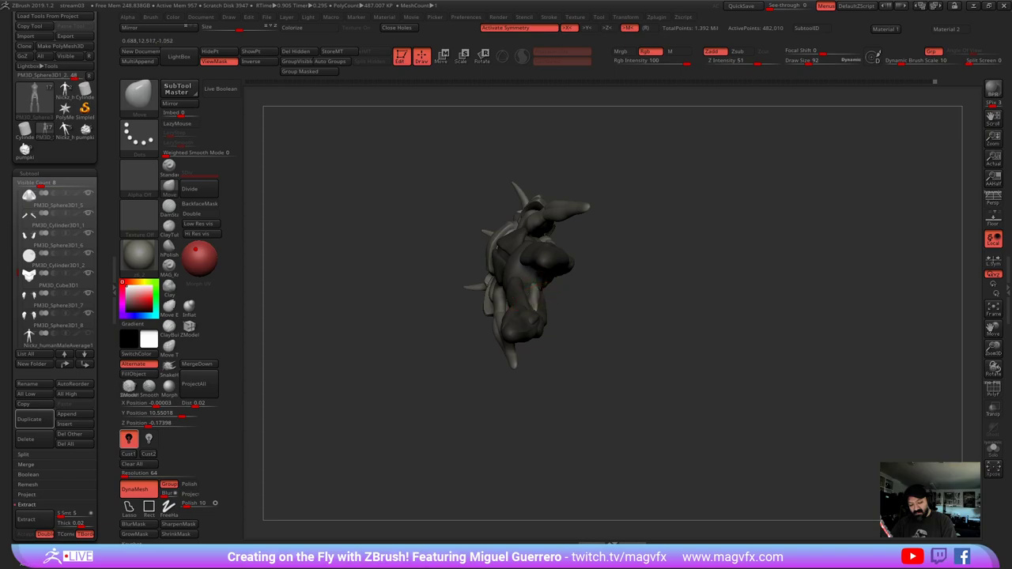
{"action": "left_click_drag", "start_coordinate": [451, 273], "coordinate": [436, 345]}
- Thicken the new inner thigh muscles with the Inflat brush at a draw size of 92
{"action": "left_click", "coordinate": [189, 308]}
{"action": "mouse_move", "coordinate": [348, 300]}
{"action": "left_mouse_down"}
{"action": "mouse_move", "coordinate": [387, 324]}
{"action": "mouse_move", "coordinate": [383, 272]}
{"action": "left_mouse_up"}
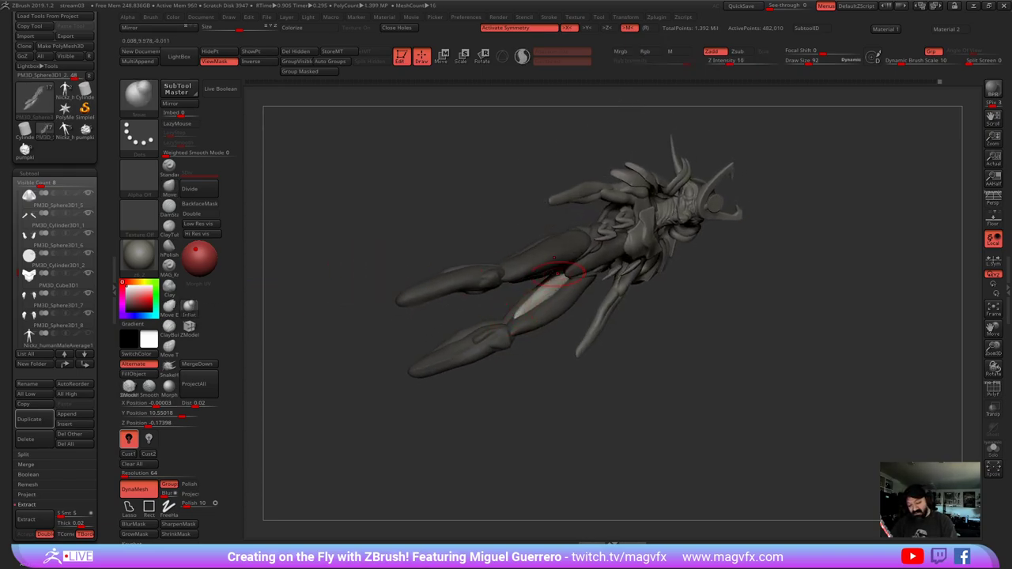
{"action": "mouse_move", "coordinate": [388, 316]}
{"action": "left_mouse_down"}
{"action": "mouse_move", "coordinate": [404, 269]}
{"action": "mouse_move", "coordinate": [506, 292]}
{"action": "left_mouse_up"}
{"action": "mouse_move", "coordinate": [490, 237]}
{"action": "left_mouse_down"}
{"action": "mouse_move", "coordinate": [454, 257]}
{"action": "mouse_move", "coordinate": [392, 244]}
{"action": "mouse_move", "coordinate": [405, 311]}
{"action": "left_mouse_up"}
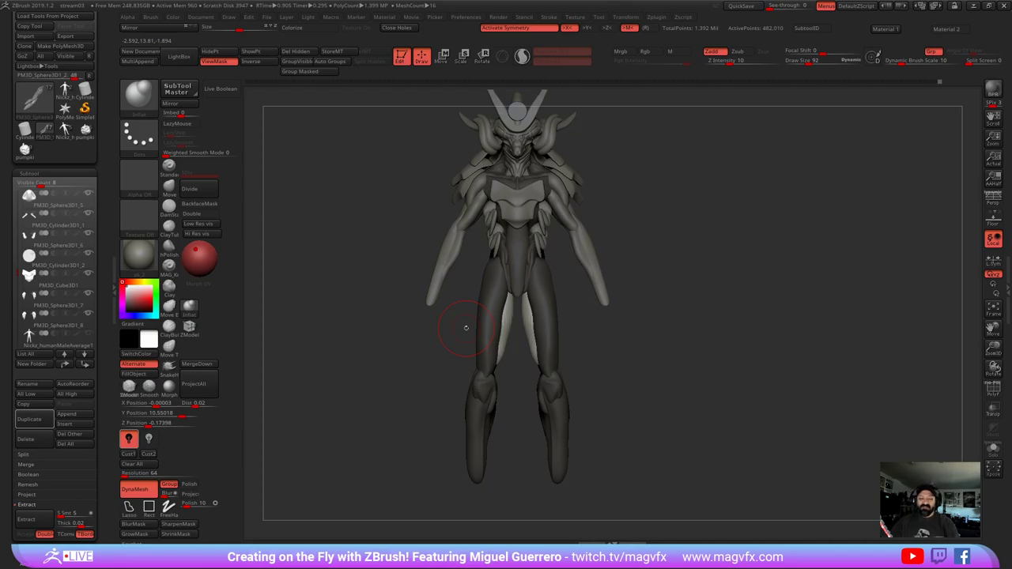
- Clear the mask and update the DynaMesh to fuse the inner thigh muscles with the legs
{"action": "left_click_drag", "start_coordinate": [400, 413], "coordinate": [388, 363], "text": "alt"}
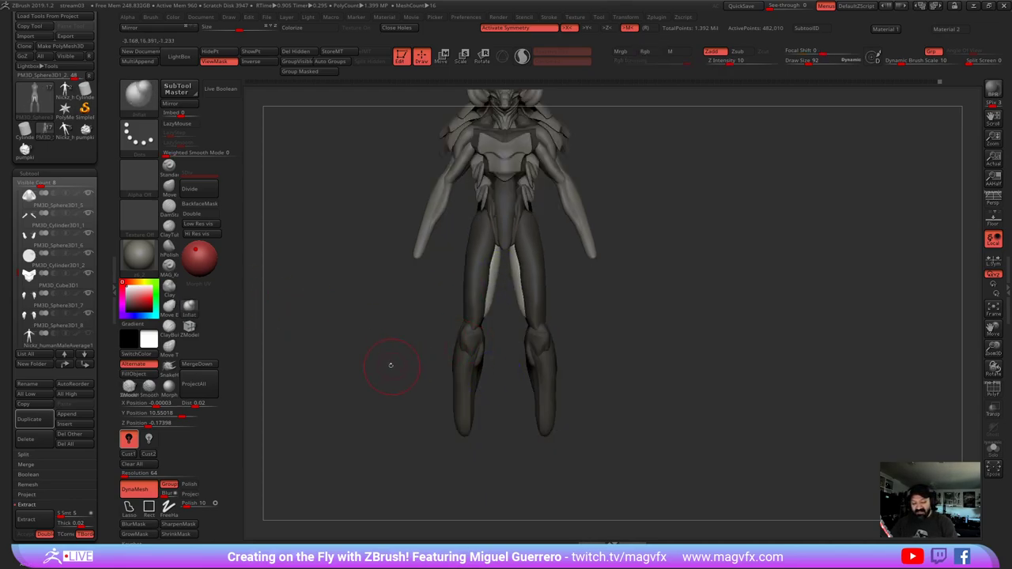
{"action": "left_click_drag", "start_coordinate": [360, 324], "coordinate": [371, 351], "text": "ctrl"}
{"action": "left_click_drag", "start_coordinate": [357, 302], "coordinate": [396, 386], "text": "alt"}
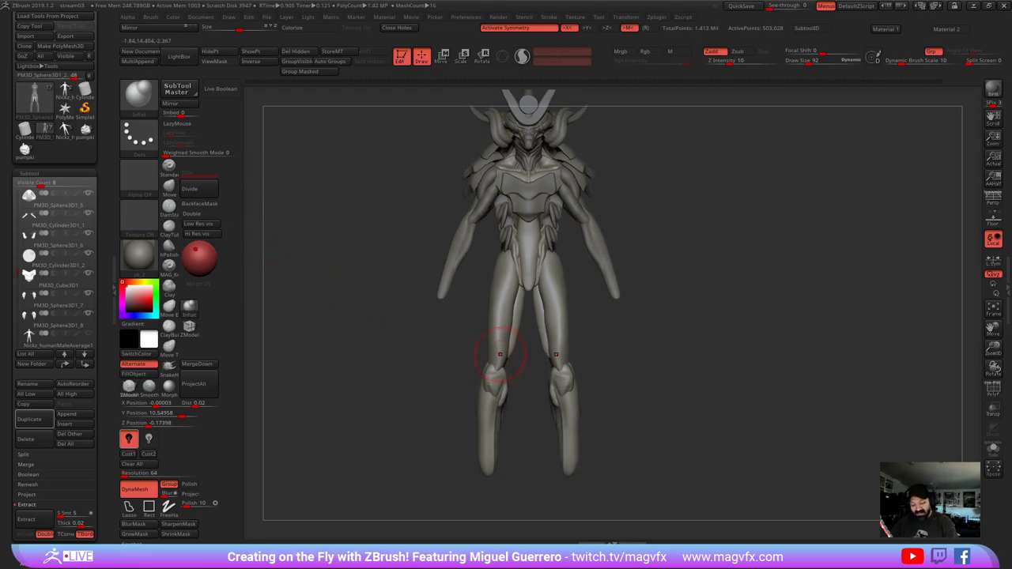
- Reshape the lower thigh and knee contours with Move Topological, reducing the draw size to 76
{"action": "left_click", "coordinate": [169, 347]}
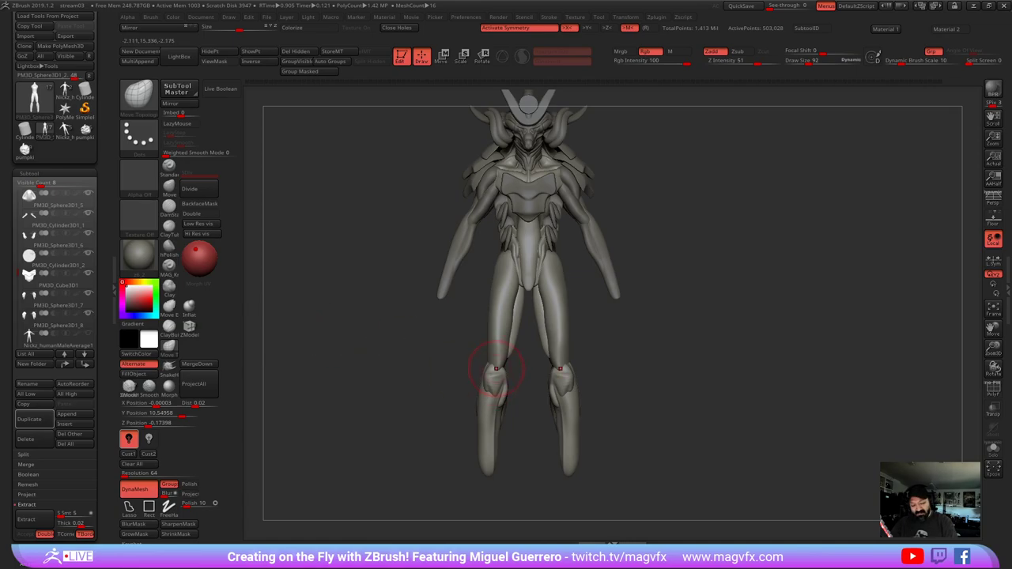
{"action": "left_click_drag", "start_coordinate": [506, 365], "coordinate": [433, 364]}
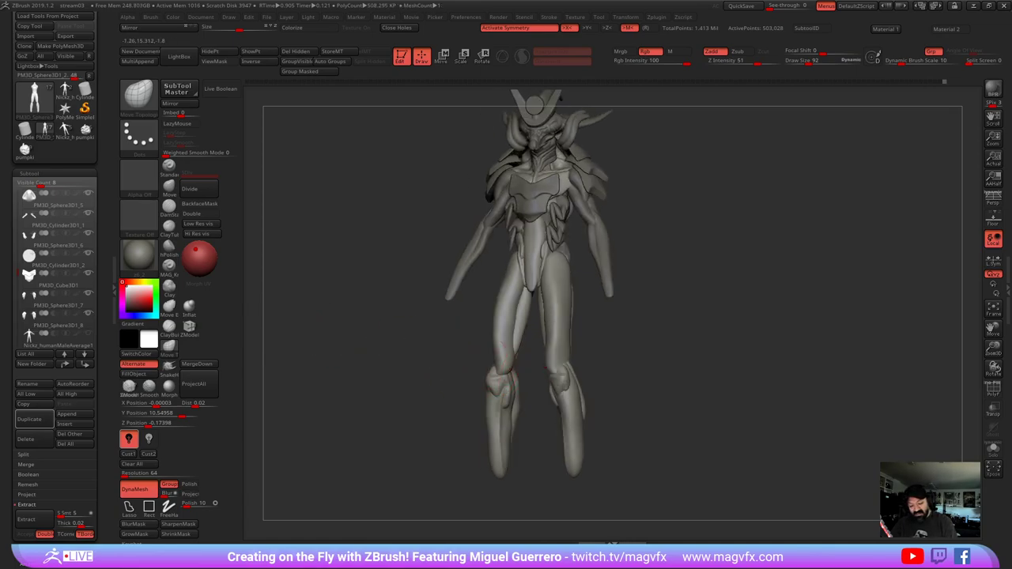
{"action": "mouse_move", "coordinate": [508, 375]}
{"action": "left_mouse_down"}
{"action": "mouse_move", "coordinate": [506, 366]}
{"action": "mouse_move", "coordinate": [507, 390]}
{"action": "left_mouse_up"}
{"action": "key", "text": "bracketleft"}
{"action": "key", "text": "bracketleft"}
{"action": "key", "text": "bracketleft"}
{"action": "mouse_move", "coordinate": [455, 367]}
{"action": "left_mouse_down", "text": "shift"}
{"action": "mouse_move", "coordinate": [511, 366]}
{"action": "mouse_move", "coordinate": [502, 392]}
{"action": "mouse_move", "coordinate": [510, 332]}
{"action": "left_mouse_up", "text": "shift"}
{"action": "key", "text": "bracketright"}
{"action": "key", "text": "bracketleft"}
{"action": "key", "text": "bracketright"}
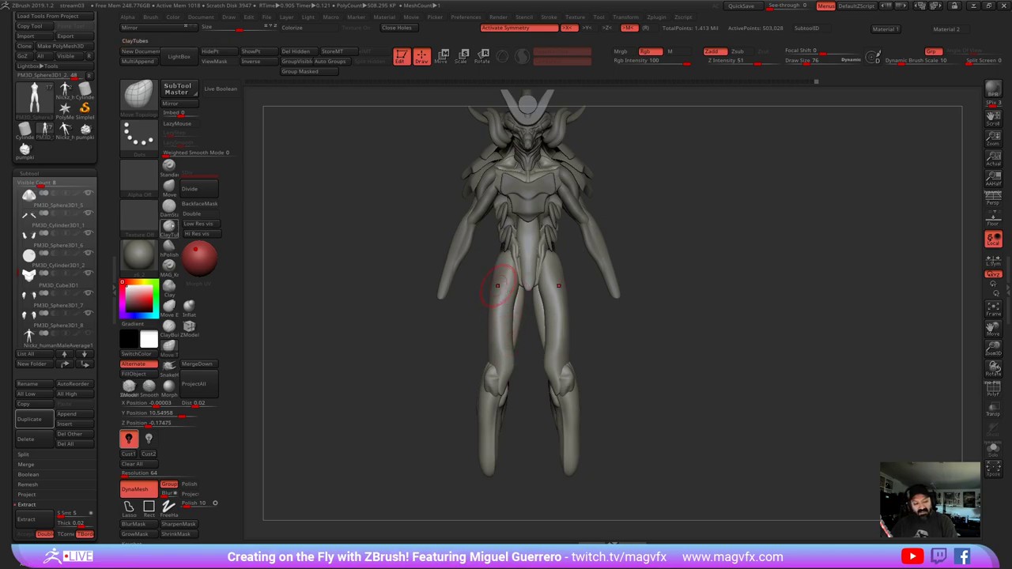
- Carve muscle separation lines down the front and inner thighs with DamStandard at a draw size of 40
{"action": "left_click", "coordinate": [168, 208]}
{"action": "key", "text": "bracketleft"}
{"action": "key", "text": "bracketleft"}
{"action": "key", "text": "bracketleft"}
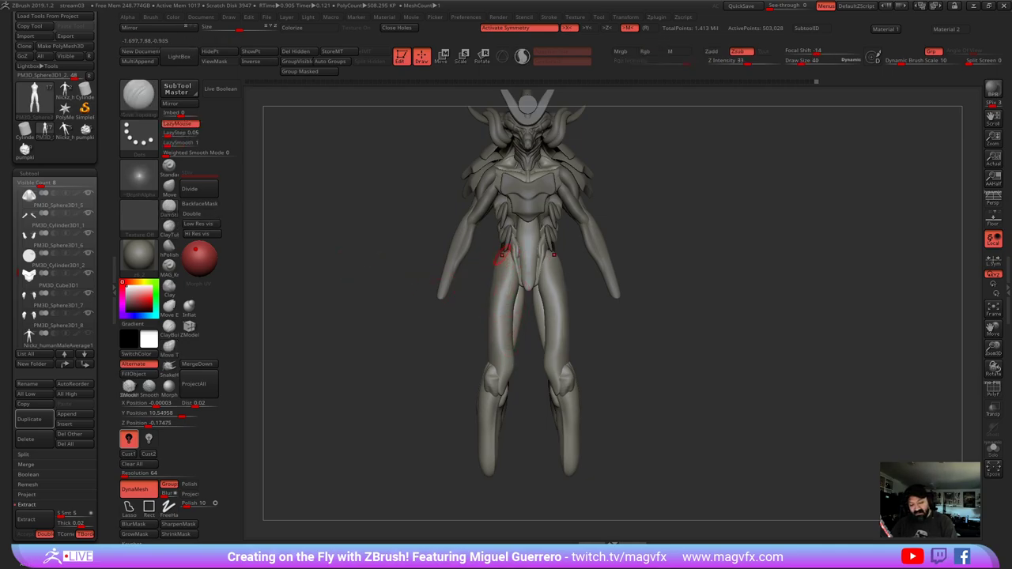
{"action": "left_click_drag", "start_coordinate": [506, 291], "coordinate": [508, 315]}
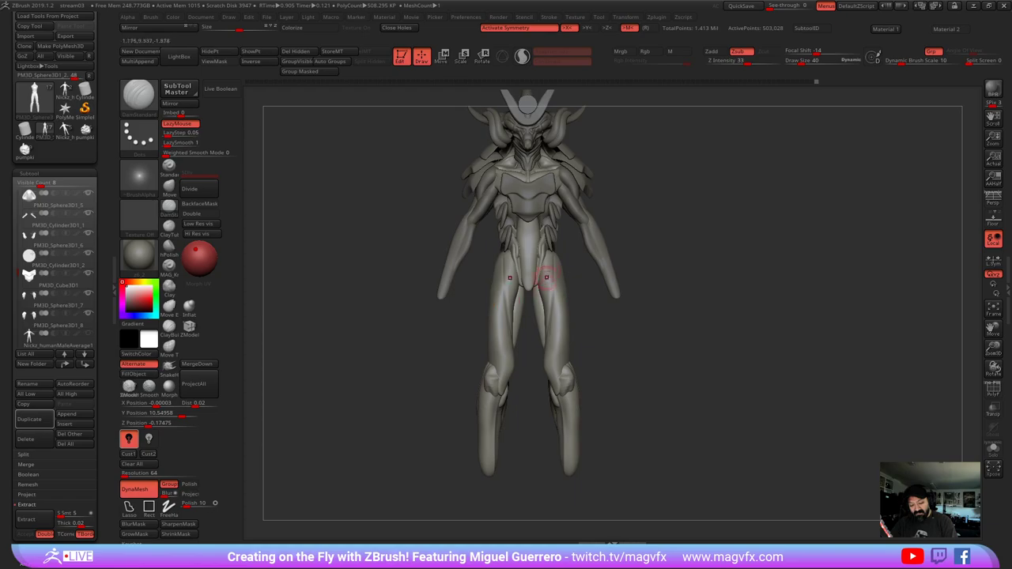
{"action": "left_click_drag", "start_coordinate": [413, 323], "coordinate": [555, 275]}
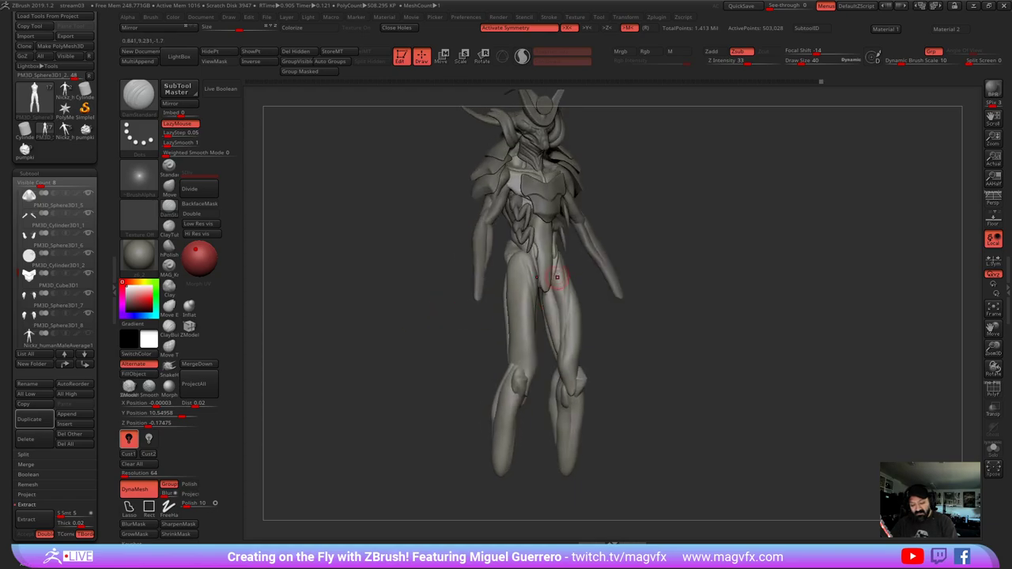
{"action": "left_click_drag", "start_coordinate": [564, 350], "coordinate": [562, 325]}
{"action": "left_click_drag", "start_coordinate": [481, 364], "coordinate": [400, 345], "text": "shift"}
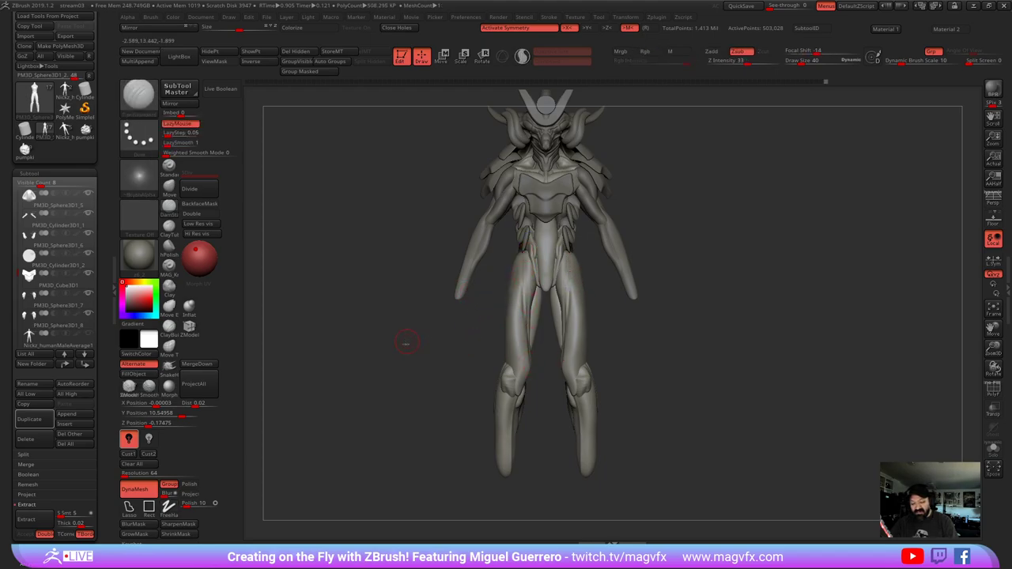
{"action": "left_click_drag", "start_coordinate": [382, 346], "coordinate": [585, 332], "text": "shift"}
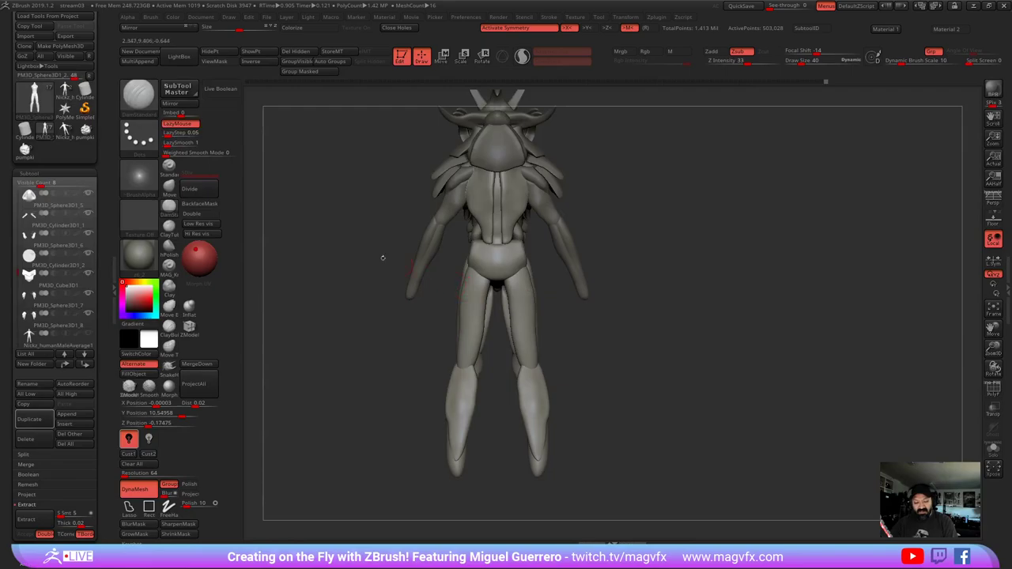
- Reshape the buttock and rear upper thigh contours with Move Topological at a draw size of 48
{"action": "left_click", "coordinate": [169, 189]}
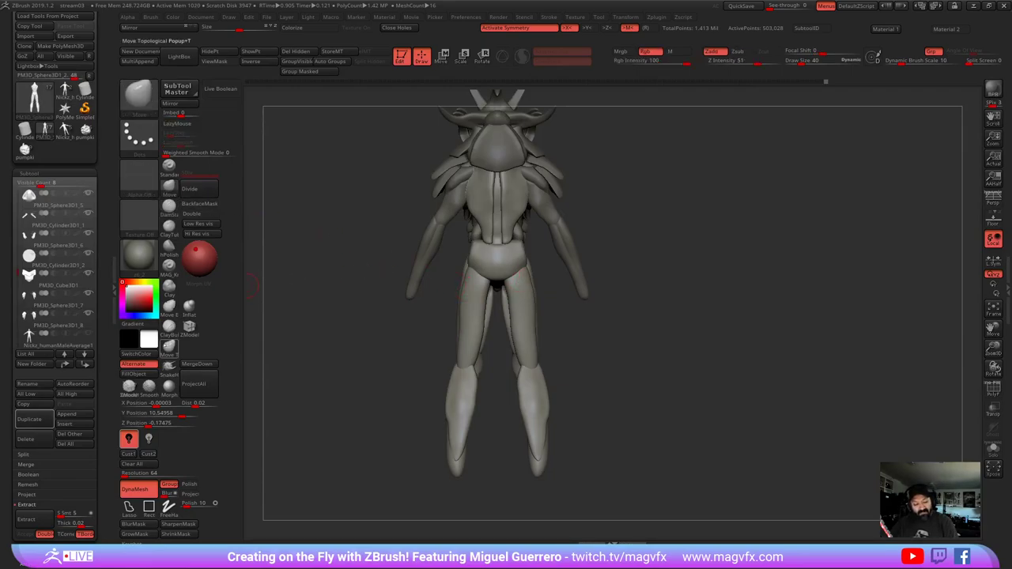
{"action": "left_click", "coordinate": [169, 345]}
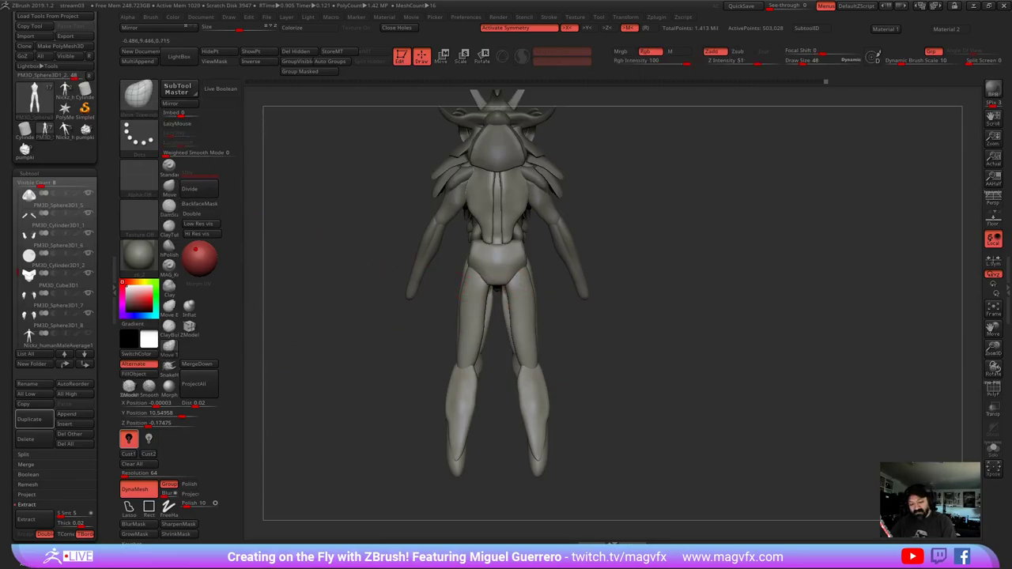
{"action": "left_click_drag", "start_coordinate": [485, 276], "coordinate": [511, 278]}
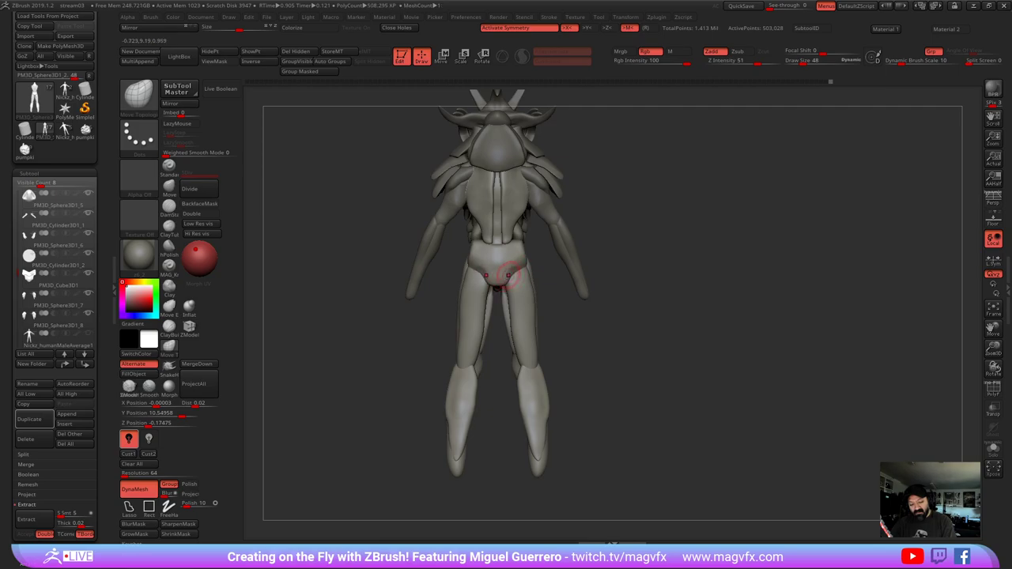
{"action": "mouse_move", "coordinate": [368, 284]}
{"action": "left_mouse_down"}
{"action": "mouse_move", "coordinate": [327, 286]}
{"action": "mouse_move", "coordinate": [353, 284]}
{"action": "left_mouse_up"}
{"action": "left_click_drag", "start_coordinate": [519, 239], "coordinate": [519, 246]}
{"action": "left_click_drag", "start_coordinate": [581, 311], "coordinate": [489, 312]}
- Insert mirrored spheres at the outer hips from behind using the IMM Primitives brush
{"action": "left_click", "coordinate": [141, 98]}
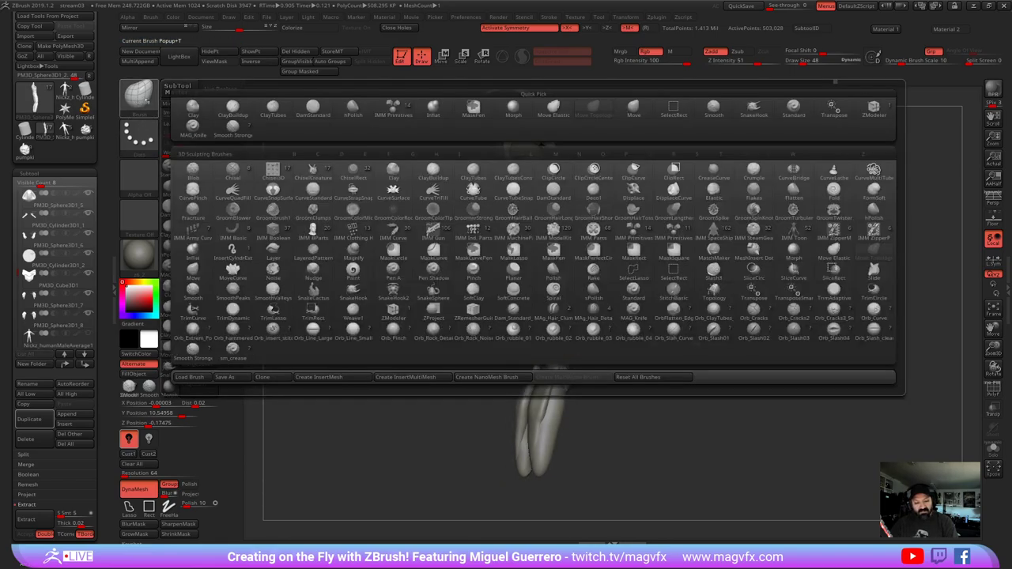
{"action": "left_click", "coordinate": [387, 106]}
{"action": "left_click_drag", "start_coordinate": [473, 297], "coordinate": [545, 291]}
{"action": "left_click_drag", "start_coordinate": [321, 151], "coordinate": [348, 198]}
- Pull the hip spheres into elongated outer hip muscles with the Move brush at a draw size of 104, and clear the mask
{"action": "left_click", "coordinate": [169, 188]}
{"action": "key", "text": "]"}
{"action": "key", "text": "]"}
{"action": "key", "text": "]"}
{"action": "key", "text": "]"}
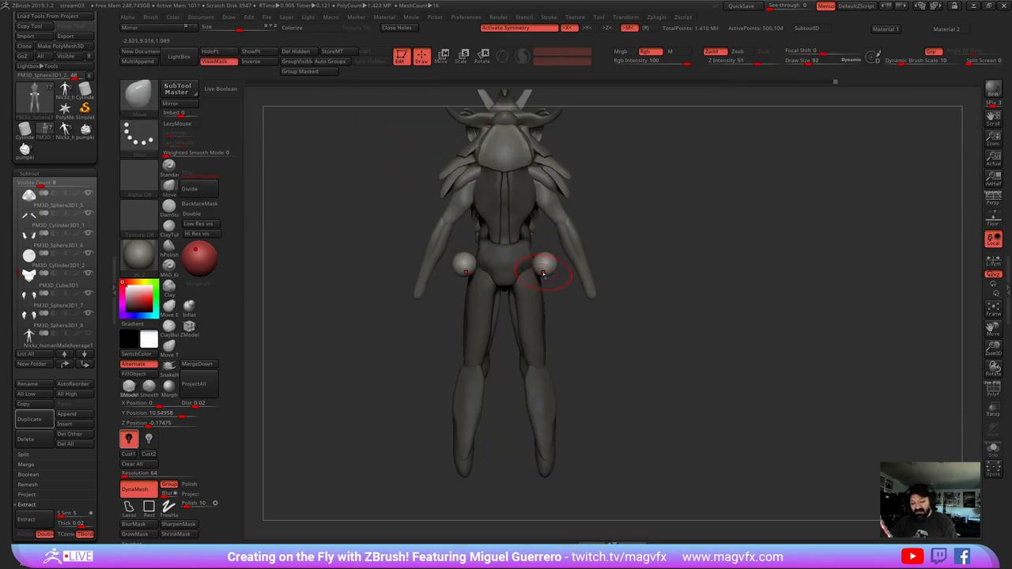
{"action": "mouse_move", "coordinate": [549, 275]}
{"action": "left_mouse_down"}
{"action": "mouse_move", "coordinate": [546, 295]}
{"action": "mouse_move", "coordinate": [529, 259]}
{"action": "mouse_move", "coordinate": [536, 288]}
{"action": "left_mouse_up"}
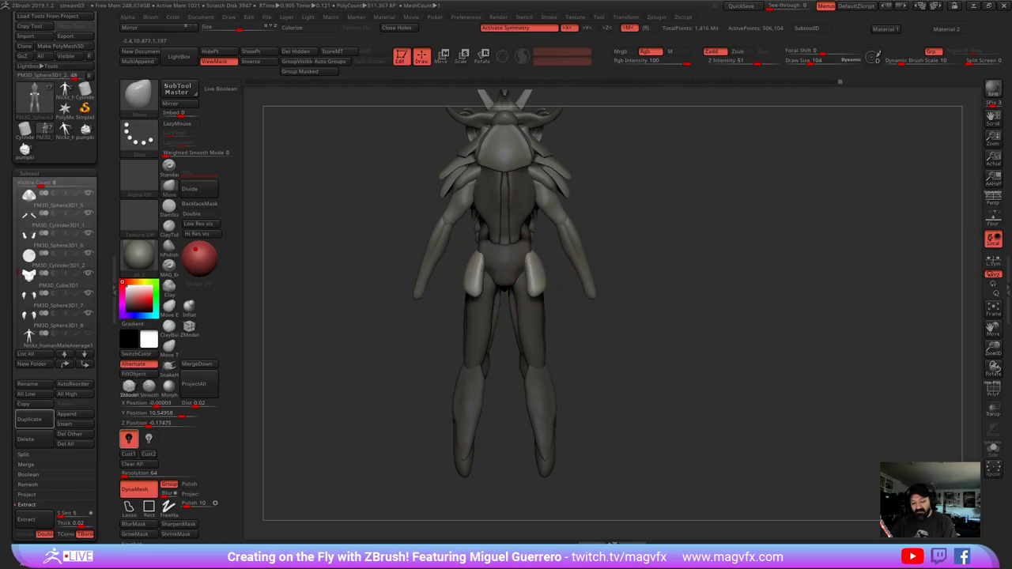
{"action": "mouse_move", "coordinate": [649, 300]}
{"action": "left_mouse_down"}
{"action": "mouse_move", "coordinate": [554, 300]}
{"action": "mouse_move", "coordinate": [561, 278]}
{"action": "left_mouse_up"}
{"action": "left_click_drag", "start_coordinate": [533, 287], "coordinate": [479, 290]}
{"action": "left_click_drag", "start_coordinate": [560, 278], "coordinate": [582, 252]}
{"action": "mouse_move", "coordinate": [491, 277]}
{"action": "left_mouse_down"}
{"action": "mouse_move", "coordinate": [537, 278]}
{"action": "mouse_move", "coordinate": [518, 276]}
{"action": "mouse_move", "coordinate": [522, 313]}
{"action": "left_mouse_up"}
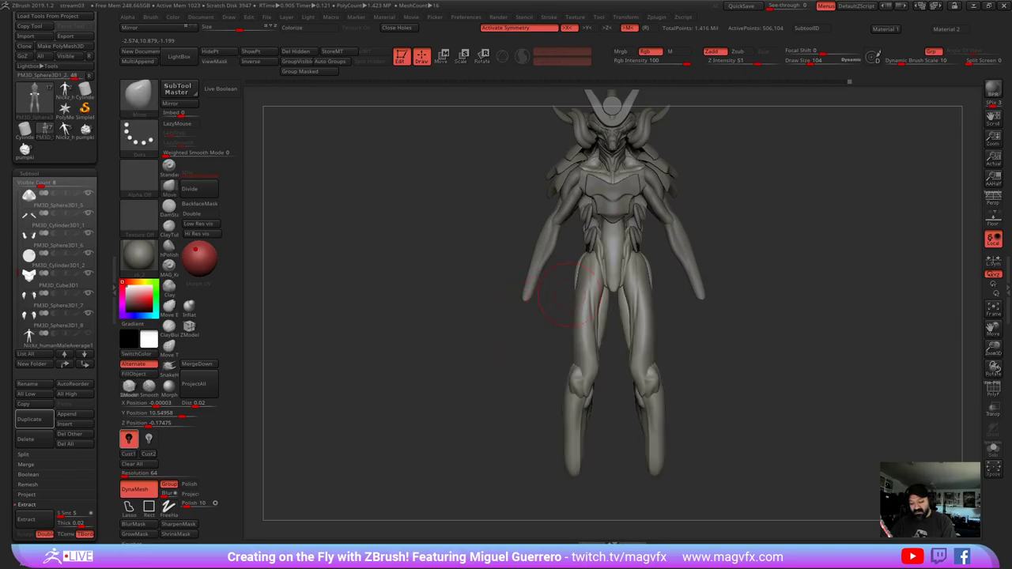
- Push the outer thigh contours above the knees outward with Move Topological
{"action": "left_click", "coordinate": [168, 348]}
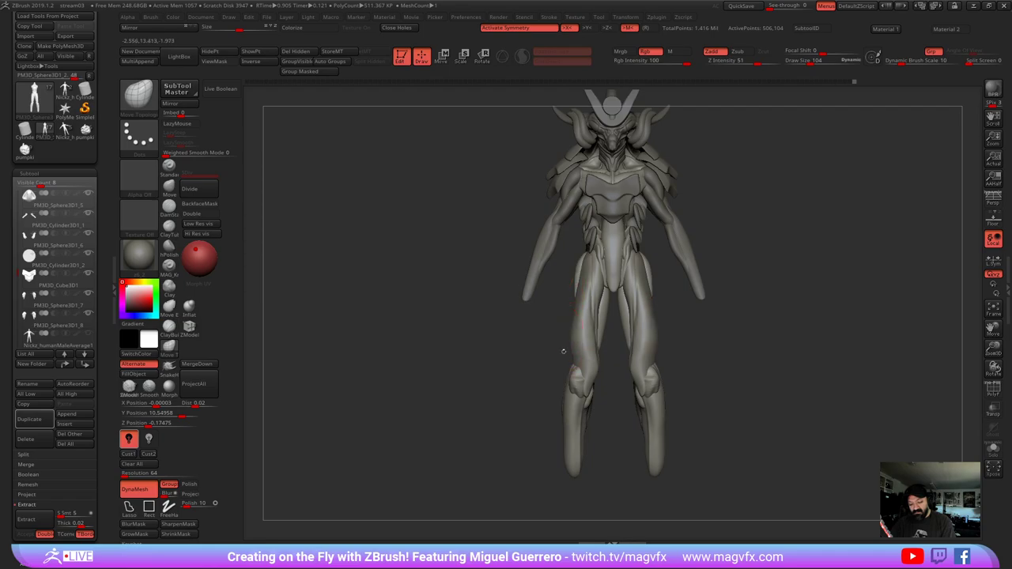
{"action": "left_click_drag", "start_coordinate": [577, 348], "coordinate": [564, 352]}
{"action": "left_click_drag", "start_coordinate": [490, 337], "coordinate": [585, 340], "text": "shift"}
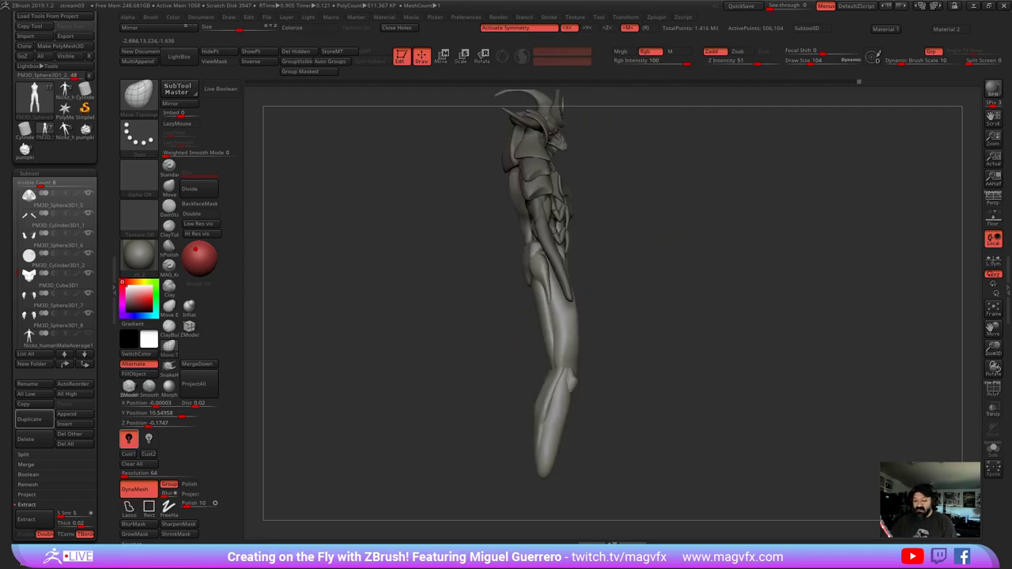
- Rotate the legs about the hips in side view with a transpose line, and return to Draw mode
{"action": "left_click", "coordinate": [463, 58]}
{"action": "left_click", "coordinate": [485, 61]}
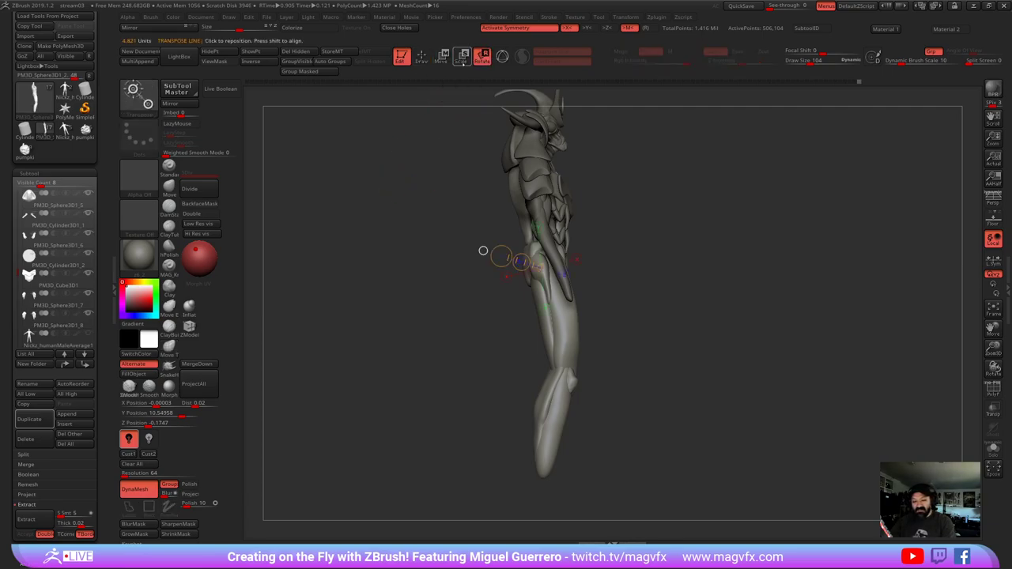
{"action": "left_click_drag", "start_coordinate": [547, 253], "coordinate": [544, 325]}
{"action": "mouse_move", "coordinate": [544, 336]}
{"action": "right_mouse_down", "text": "shift"}
{"action": "mouse_move", "coordinate": [443, 339]}
{"action": "mouse_move", "coordinate": [490, 335]}
{"action": "right_mouse_up", "text": "shift"}
{"action": "left_click", "coordinate": [421, 56]}
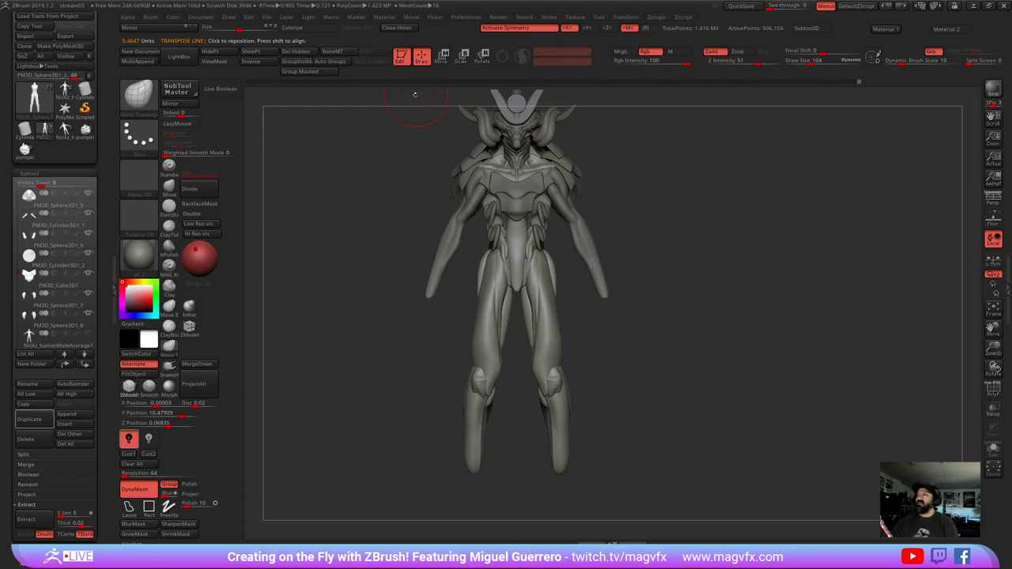
- Study the purple winged insect character reference image in the browser, and return to ZBrush
{"action": "left_click_drag", "start_coordinate": [387, 292], "coordinate": [426, 330], "text": "alt"}
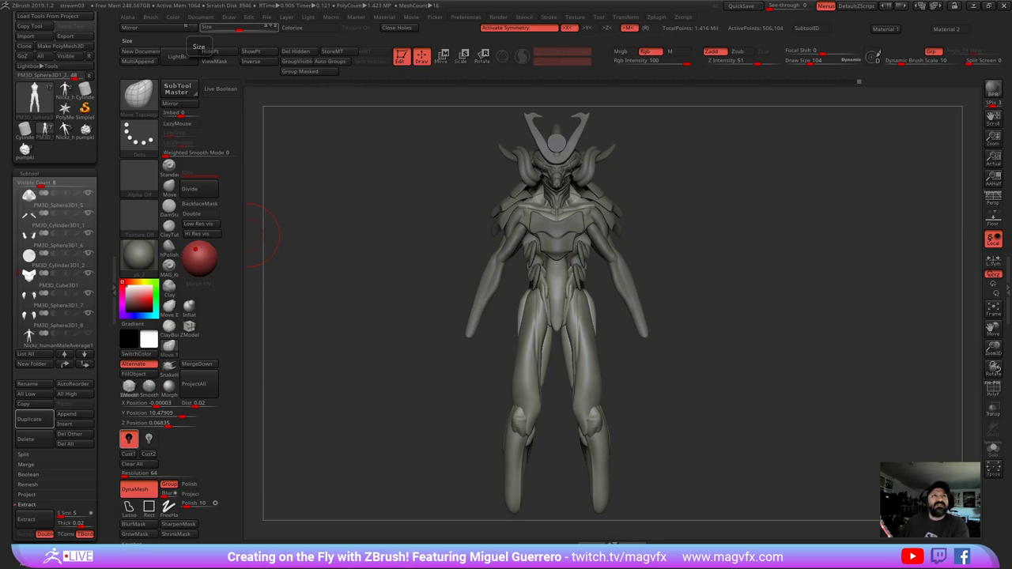
{"action": "left_click_drag", "start_coordinate": [287, 0], "coordinate": [662, 34]}
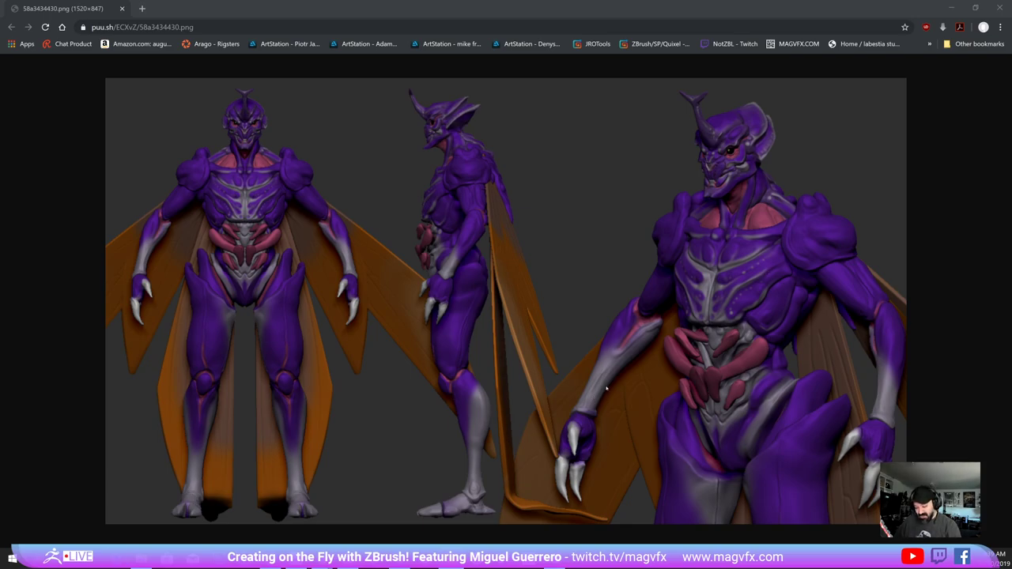
{"action": "left_click", "coordinate": [952, 9]}
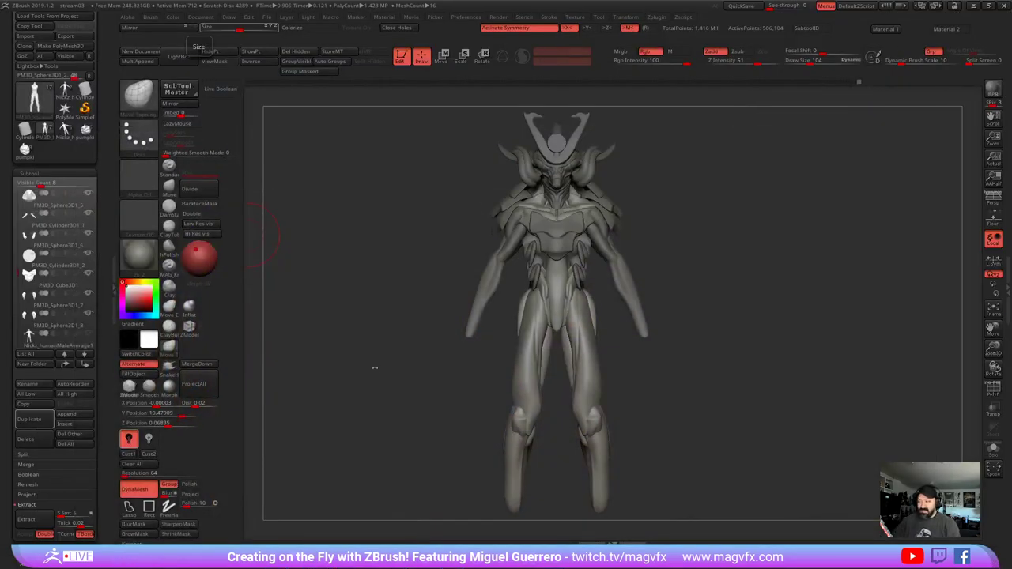
- Make the arms the active subtool, isolate them with Solo and frame the forearms
{"action": "left_click_drag", "start_coordinate": [374, 368], "coordinate": [457, 335]}
{"action": "left_click", "coordinate": [493, 307], "text": "alt"}
{"action": "left_click", "coordinate": [993, 449]}
{"action": "left_click_drag", "start_coordinate": [514, 314], "coordinate": [581, 352], "text": "alt"}
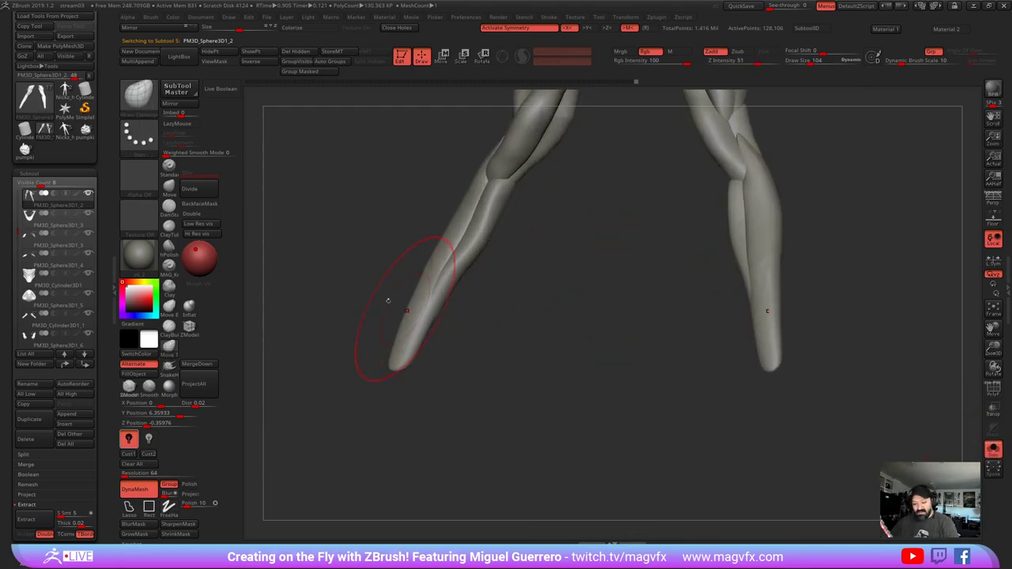
- Build up a long muscle ridge along the outer forearms with the ClayTubes brush and smooth it
{"action": "mouse_move", "coordinate": [388, 300]}
{"action": "left_mouse_down"}
{"action": "mouse_move", "coordinate": [377, 318]}
{"action": "mouse_move", "coordinate": [422, 327]}
{"action": "left_mouse_up"}
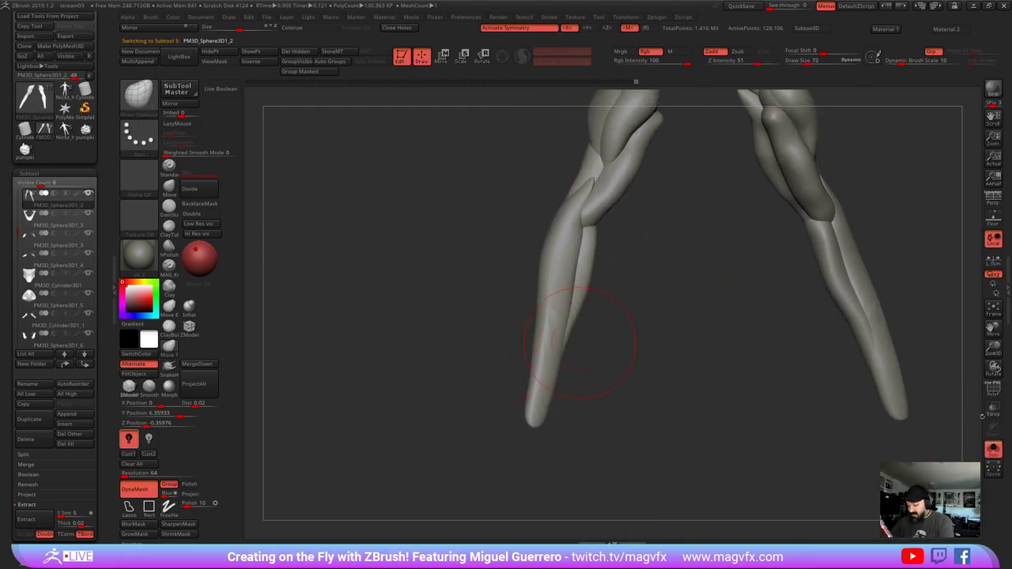
{"action": "left_click", "coordinate": [993, 389]}
{"action": "left_click", "coordinate": [993, 389]}
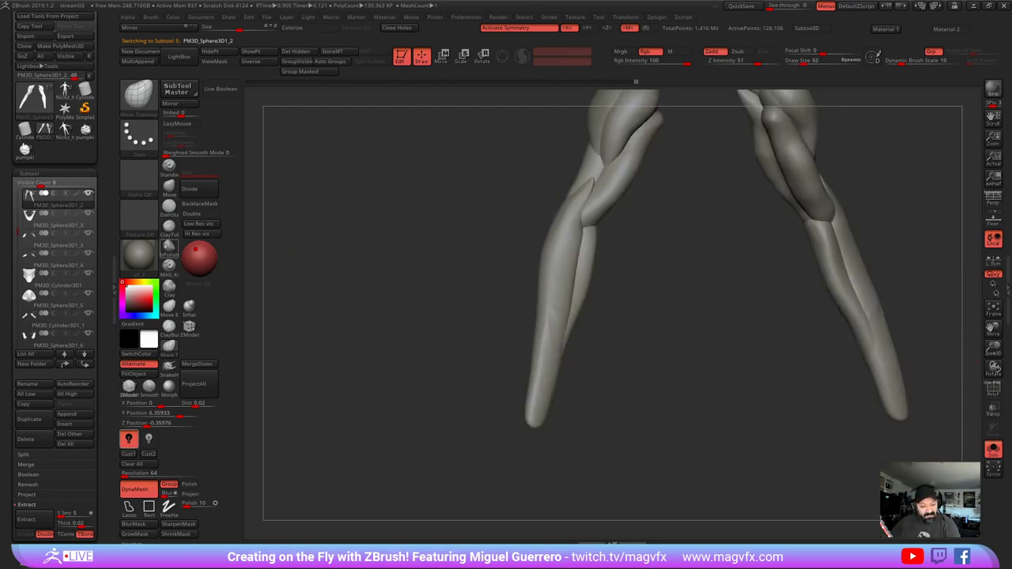
{"action": "left_click", "coordinate": [168, 225]}
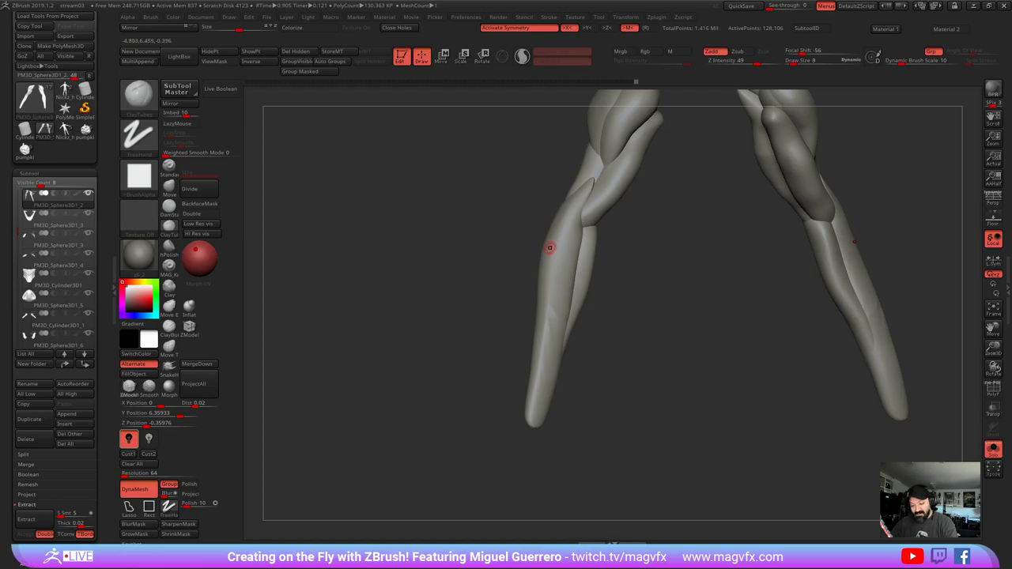
{"action": "left_click_drag", "start_coordinate": [552, 247], "coordinate": [554, 265]}
{"action": "key", "text": "]"}
{"action": "left_click_drag", "start_coordinate": [566, 215], "coordinate": [549, 335]}
{"action": "left_click_drag", "start_coordinate": [490, 312], "coordinate": [475, 310]}
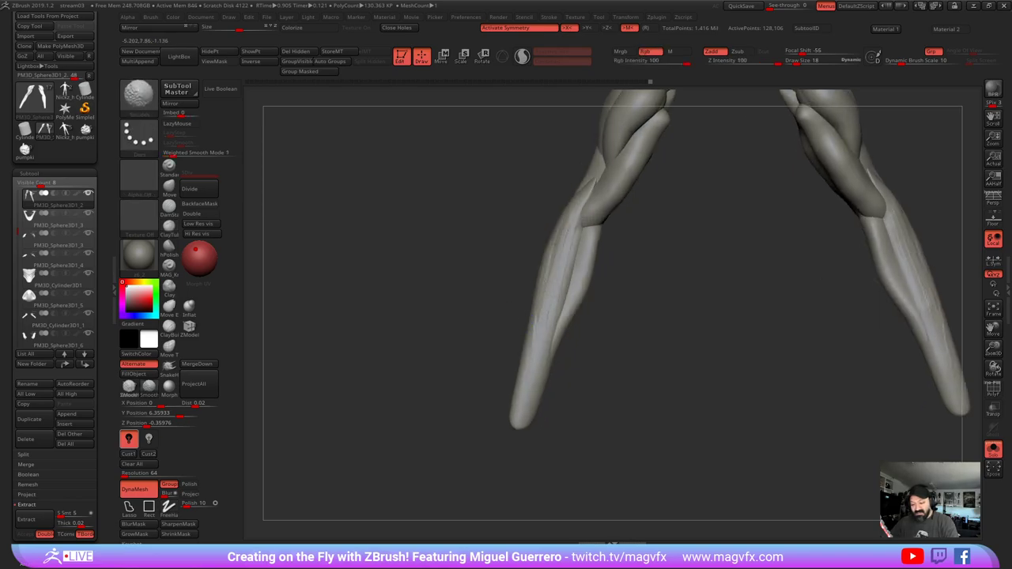
{"action": "left_click_drag", "start_coordinate": [543, 261], "coordinate": [540, 281], "text": "shift"}
{"action": "left_click_drag", "start_coordinate": [470, 320], "coordinate": [479, 285]}
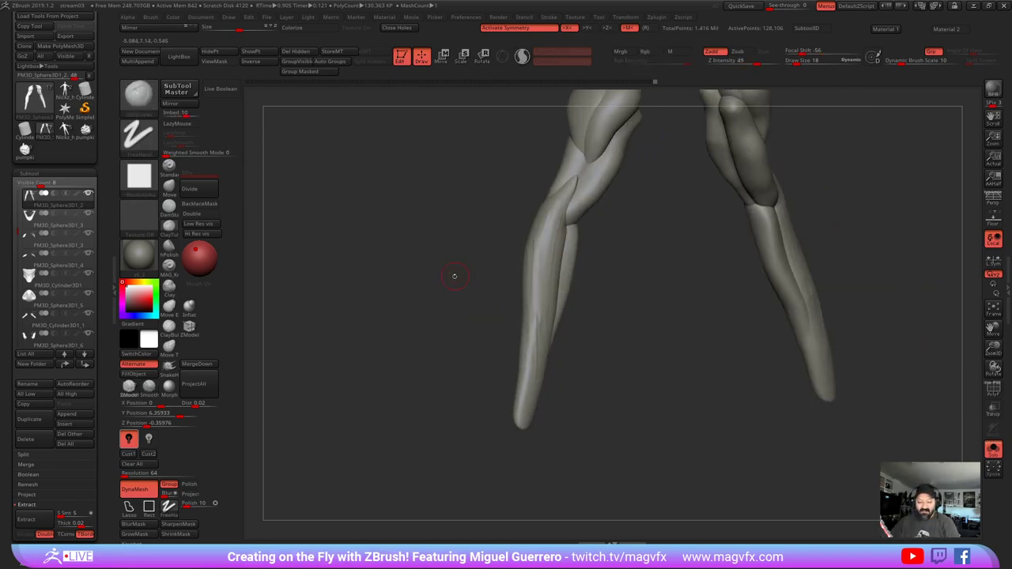
- Polish the whole arm mesh with the Polish deformation to soften the forearm strokes
{"action": "left_click_drag", "start_coordinate": [107, 509], "coordinate": [108, 387]}
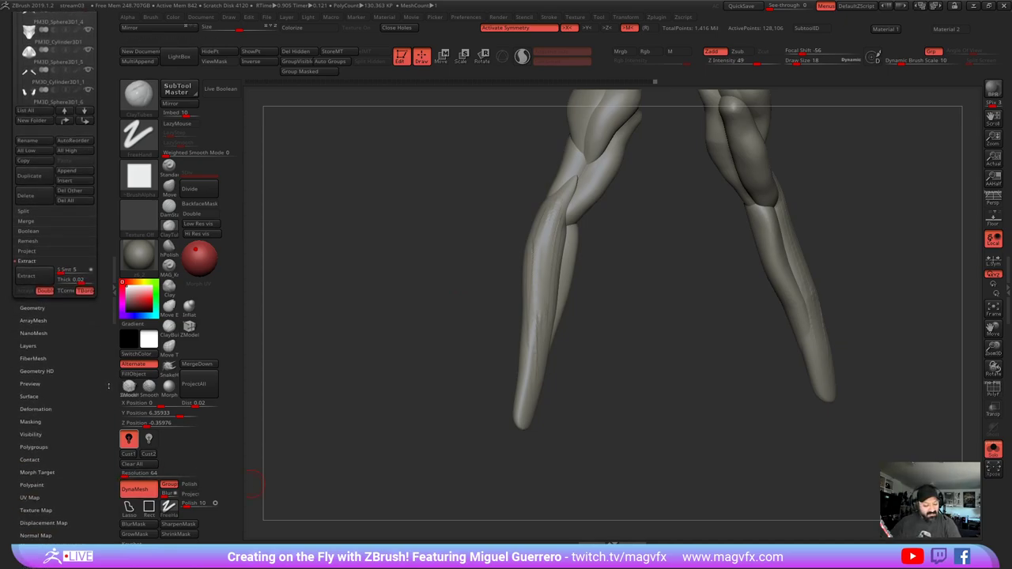
{"action": "left_click", "coordinate": [23, 410]}
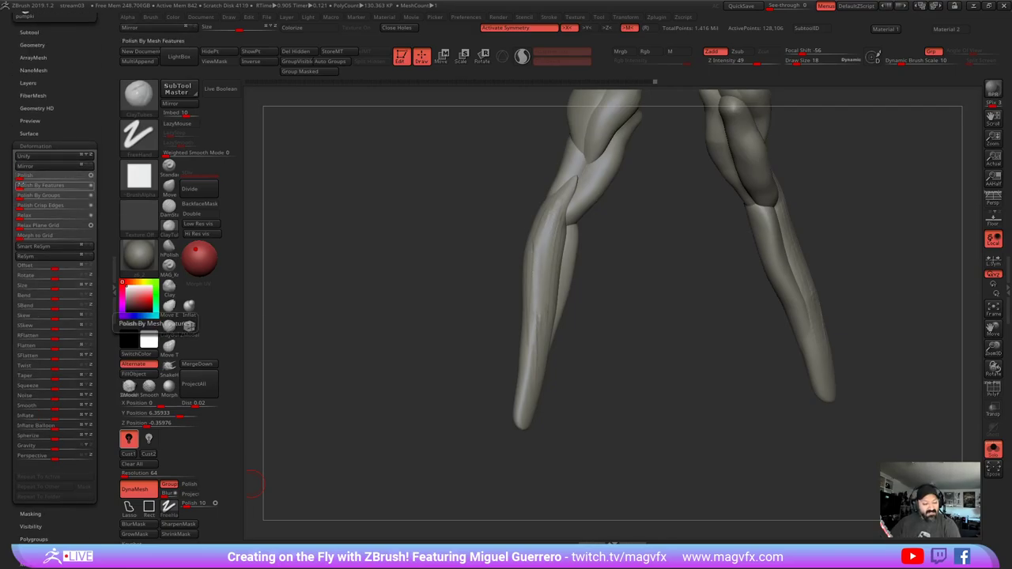
{"action": "left_click_drag", "start_coordinate": [21, 178], "coordinate": [104, 182]}
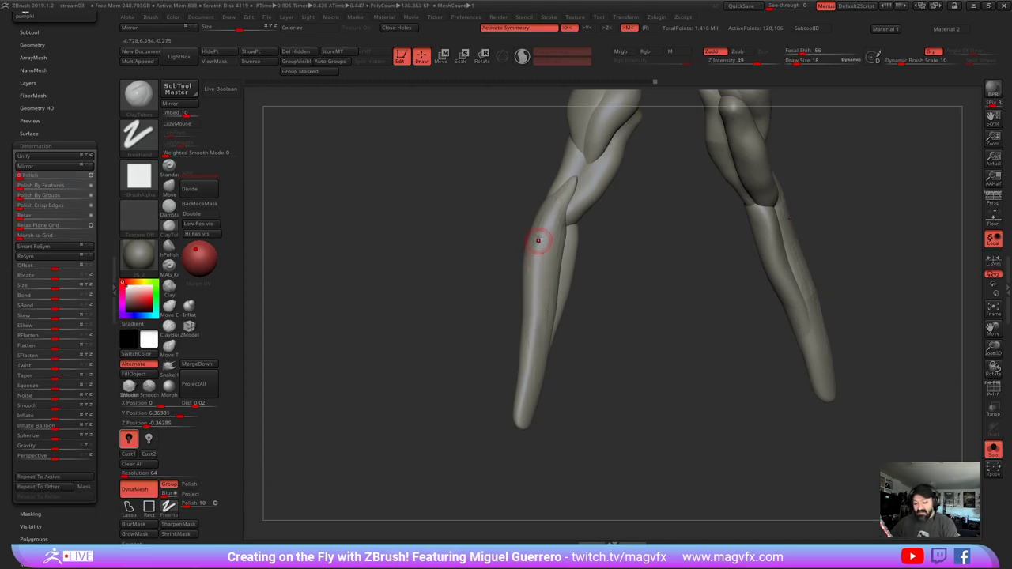
{"action": "mouse_move", "coordinate": [453, 290]}
{"action": "left_mouse_down"}
{"action": "mouse_move", "coordinate": [388, 290]}
{"action": "mouse_move", "coordinate": [458, 289]}
{"action": "left_mouse_up"}
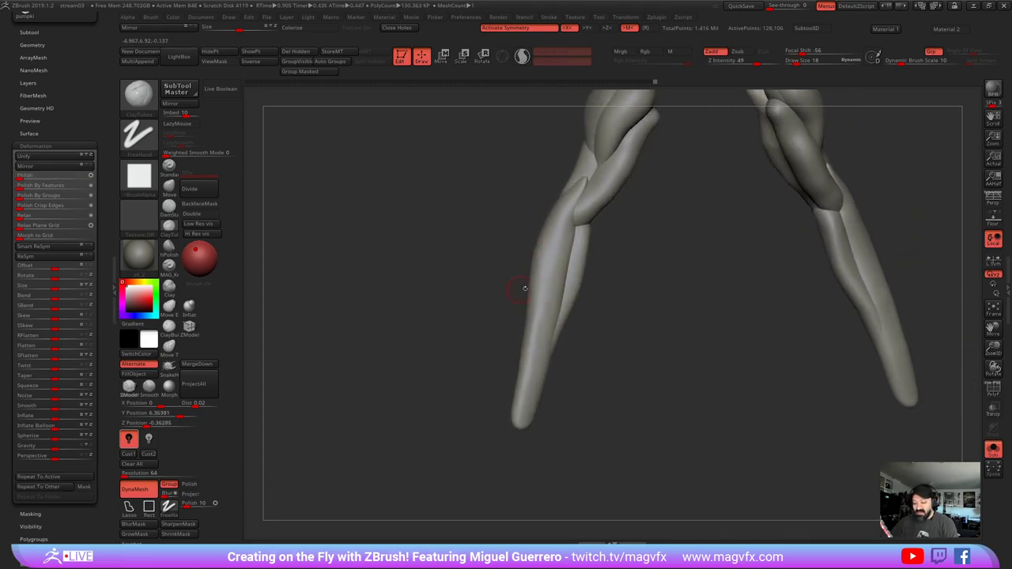
- Turn off Solo to show the arms with the rest of the character, framed from the front
{"action": "left_click_drag", "start_coordinate": [482, 336], "coordinate": [436, 322]}
{"action": "right_click_drag", "start_coordinate": [436, 323], "coordinate": [439, 312], "text": "shift"}
{"action": "right_click_drag", "start_coordinate": [451, 273], "coordinate": [364, 290], "text": "alt"}
{"action": "right_click_drag", "start_coordinate": [393, 321], "coordinate": [361, 292], "text": "ctrl"}
{"action": "right_click_drag", "start_coordinate": [510, 375], "coordinate": [515, 380], "text": "alt"}
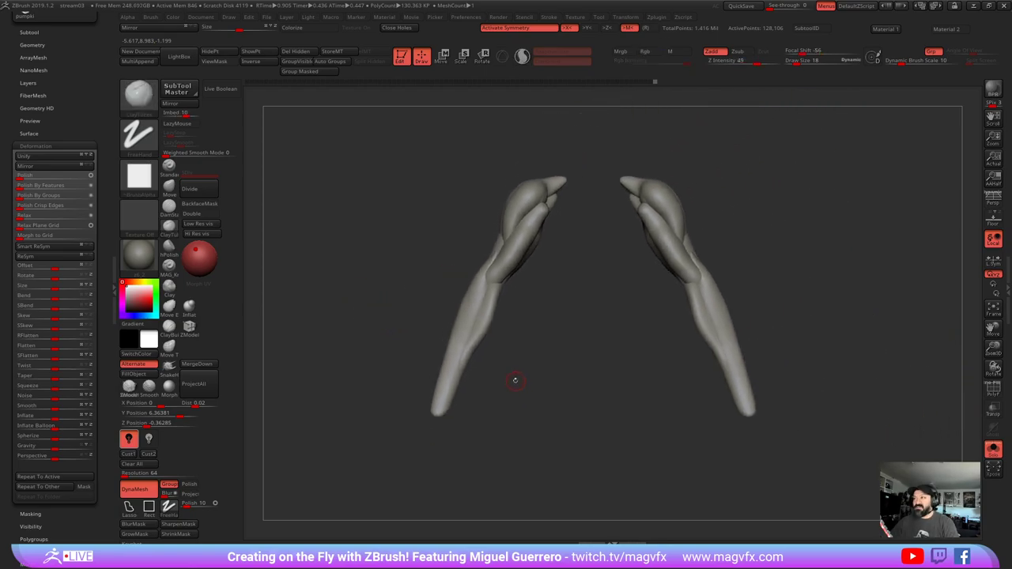
{"action": "left_click", "coordinate": [536, 377]}
{"action": "right_click_drag", "start_coordinate": [425, 287], "coordinate": [419, 320]}
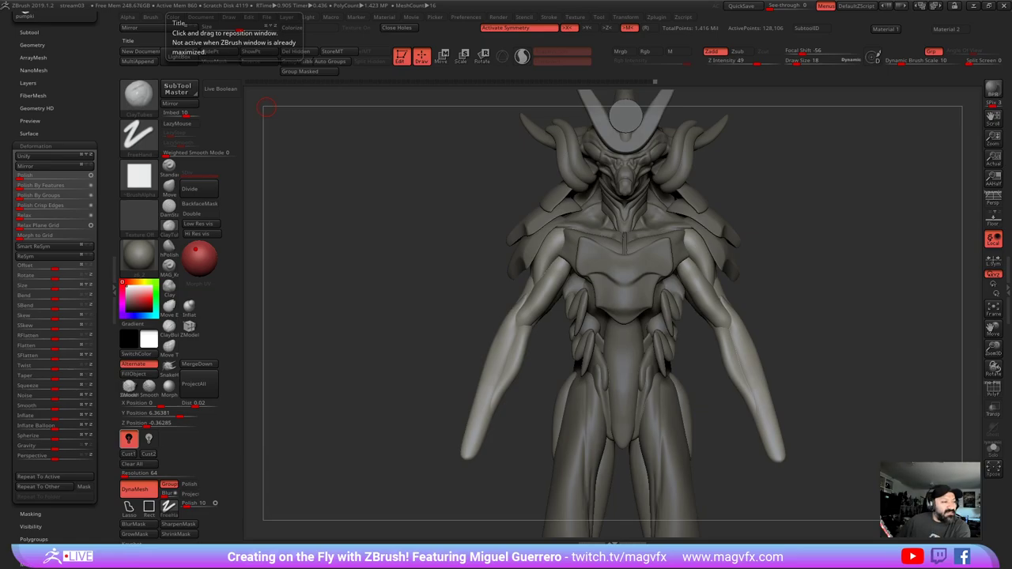
- Look at the purple winged insect character image in the browser again, and return to ZBrush
{"action": "key", "text": "alt+Tab"}
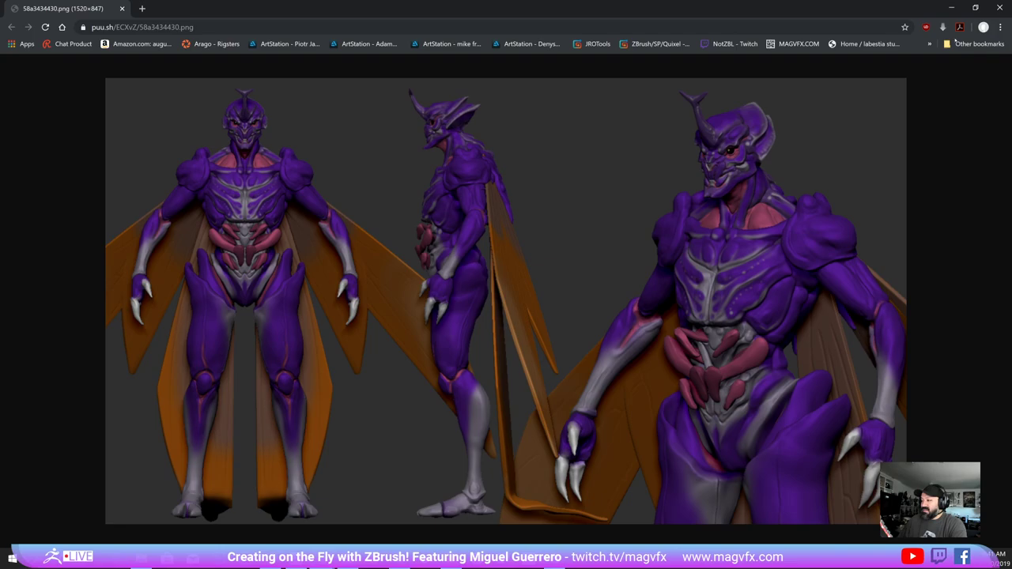
{"action": "left_click", "coordinate": [952, 8]}
{"action": "mouse_move", "coordinate": [421, 195]}
{"action": "left_mouse_down"}
{"action": "mouse_move", "coordinate": [359, 191]}
{"action": "mouse_move", "coordinate": [423, 194]}
{"action": "left_mouse_up"}
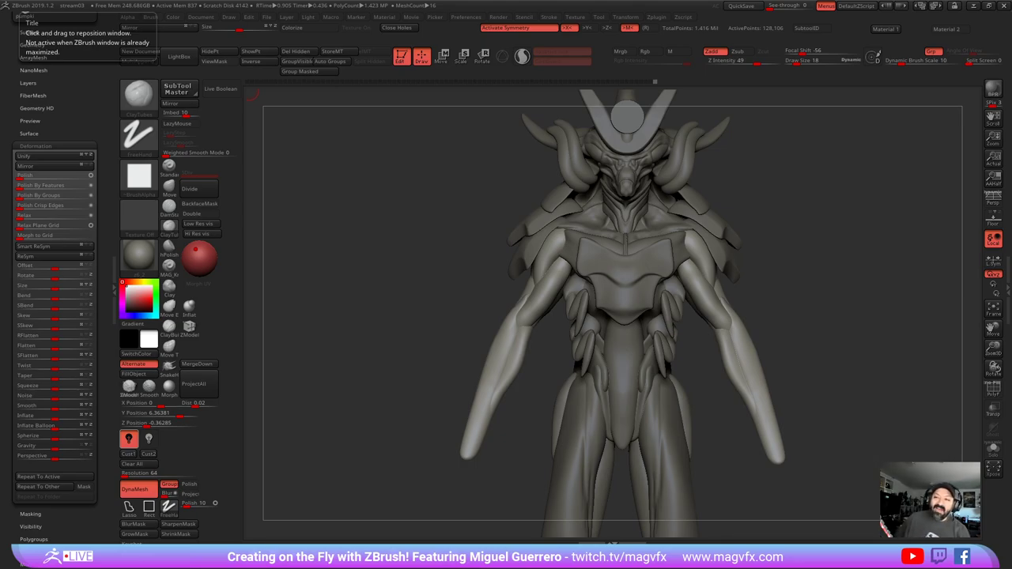
- Switch to the reference board and examine the ridged samurai helmet photo among the insect and armor images
{"action": "key", "text": "alt+Tab"}
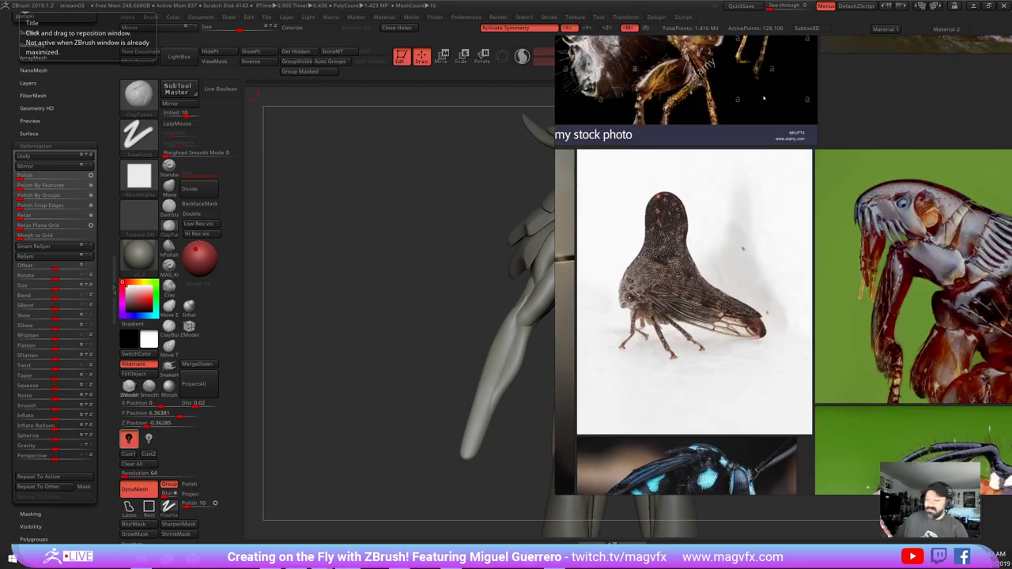
{"action": "middle_click_drag", "start_coordinate": [758, 135], "coordinate": [765, 344]}
{"action": "scroll", "coordinate": [853, 175], "scroll_direction": "down", "scroll_amount": 3}
{"action": "scroll", "coordinate": [767, 239], "scroll_direction": "down", "scroll_amount": 3}
{"action": "middle_click_drag", "start_coordinate": [661, 284], "coordinate": [864, 141]}
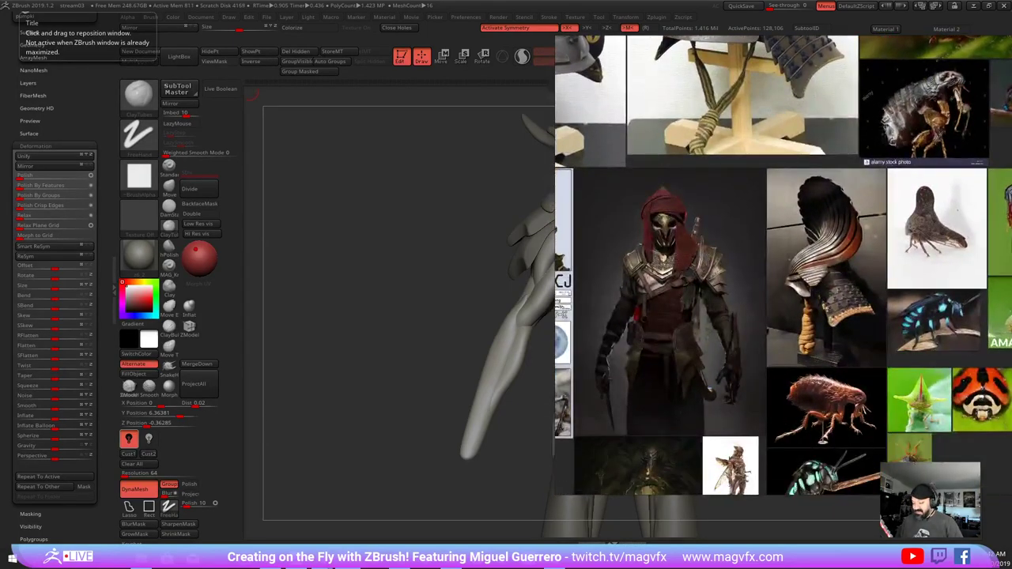
{"action": "scroll", "coordinate": [795, 275], "scroll_direction": "down", "scroll_amount": 3}
{"action": "middle_click_drag", "start_coordinate": [787, 279], "coordinate": [652, 269]}
{"action": "scroll", "coordinate": [652, 269], "scroll_direction": "up", "scroll_amount": 4}
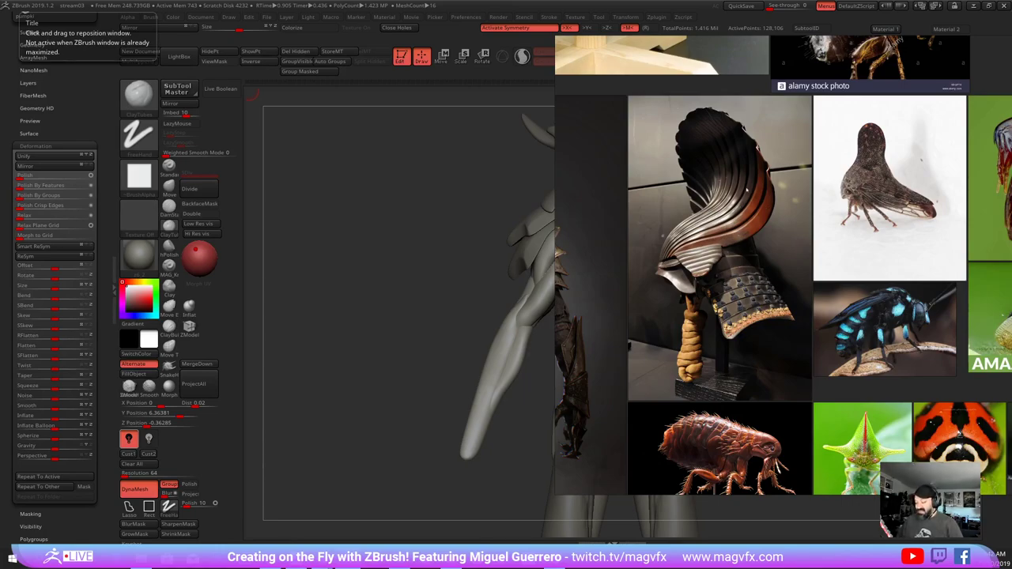
{"action": "middle_click_drag", "start_coordinate": [729, 257], "coordinate": [737, 234]}
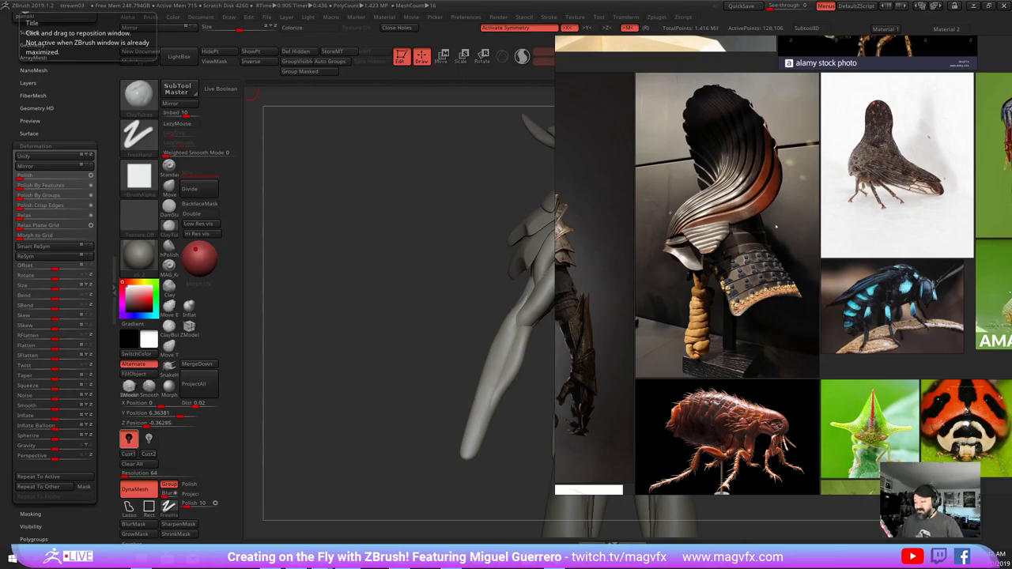
{"action": "middle_click_drag", "start_coordinate": [765, 297], "coordinate": [774, 260]}
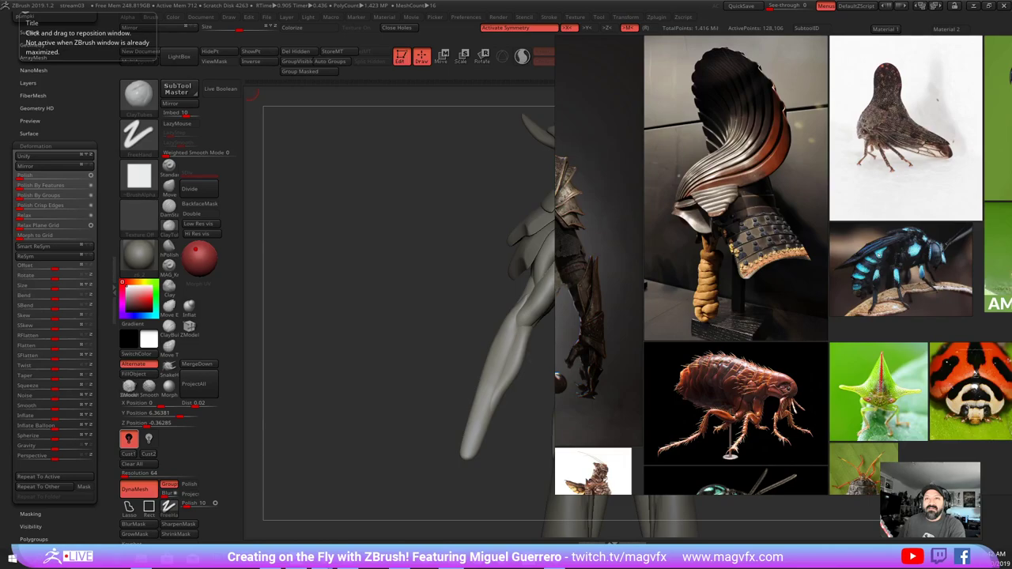
- Examine the reference photos of the blue-spotted bee, the green horned treehopper and the red ladybug
{"action": "middle_click_drag", "start_coordinate": [915, 266], "coordinate": [806, 260]}
{"action": "scroll", "coordinate": [807, 260], "scroll_direction": "up", "scroll_amount": 6}
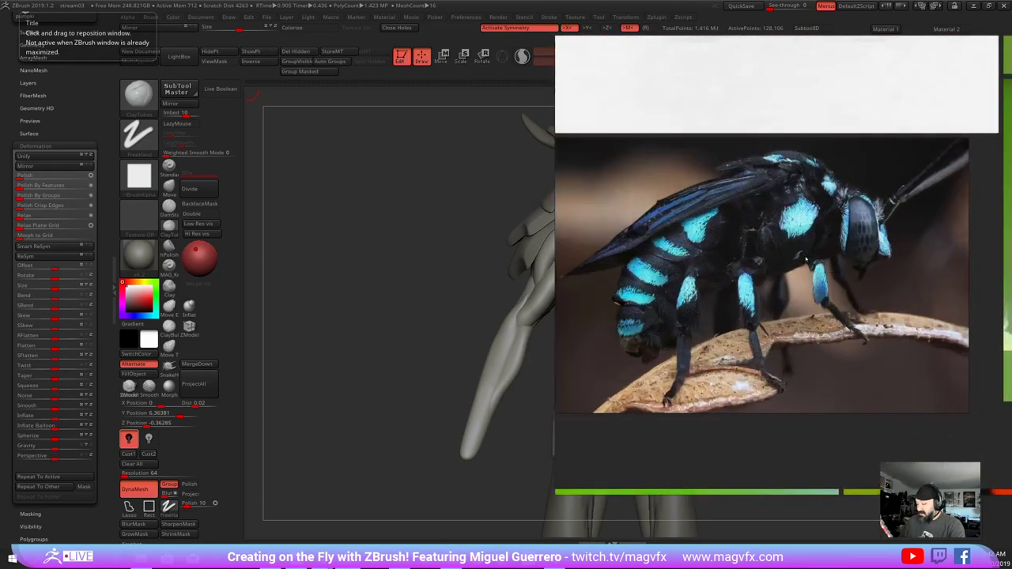
{"action": "scroll", "coordinate": [806, 260], "scroll_direction": "up", "scroll_amount": 2}
{"action": "scroll", "coordinate": [806, 261], "scroll_direction": "down", "scroll_amount": 2}
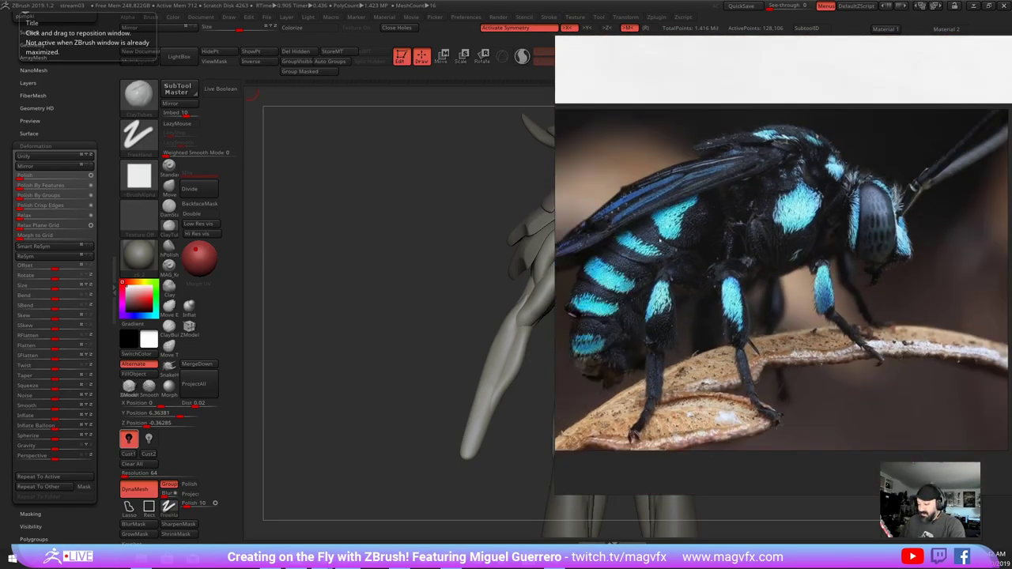
{"action": "middle_click_drag", "start_coordinate": [712, 270], "coordinate": [811, 57]}
{"action": "middle_click_drag", "start_coordinate": [1011, 479], "coordinate": [1009, 248]}
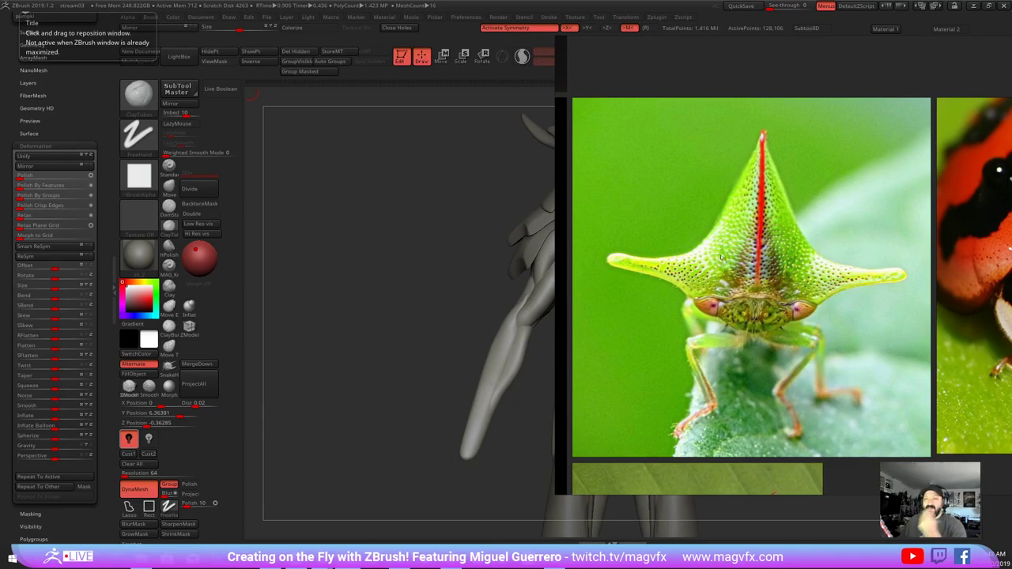
{"action": "middle_click_drag", "start_coordinate": [915, 250], "coordinate": [644, 251]}
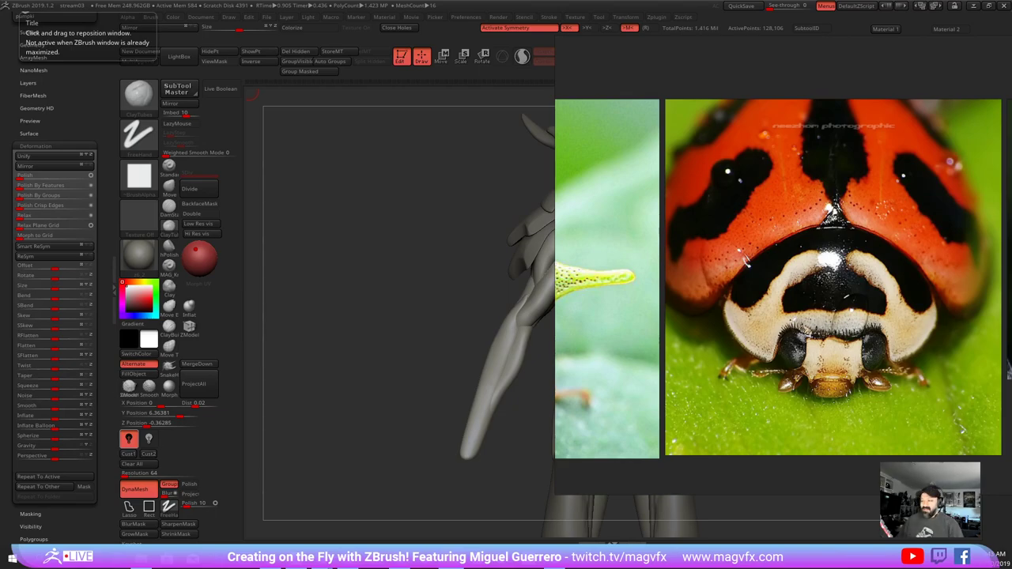
{"action": "scroll", "coordinate": [691, 154], "scroll_direction": "down", "scroll_amount": 4}
{"action": "middle_click_drag", "start_coordinate": [691, 154], "coordinate": [665, 215]}
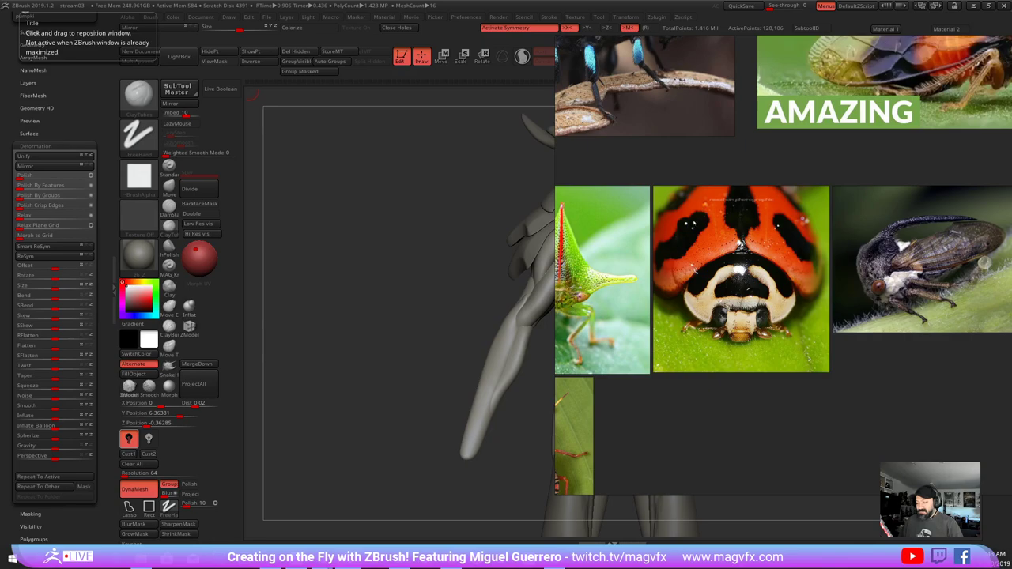
{"action": "middle_click_drag", "start_coordinate": [723, 263], "coordinate": [838, 292]}
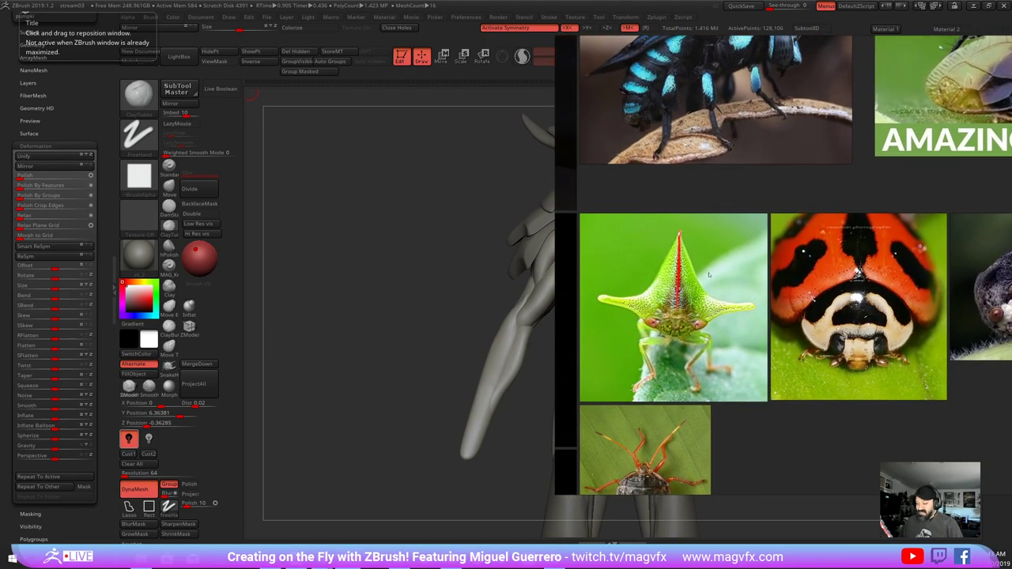
{"action": "scroll", "coordinate": [711, 274], "scroll_direction": "down", "scroll_amount": 2}
{"action": "middle_click_drag", "start_coordinate": [646, 287], "coordinate": [701, 240]}
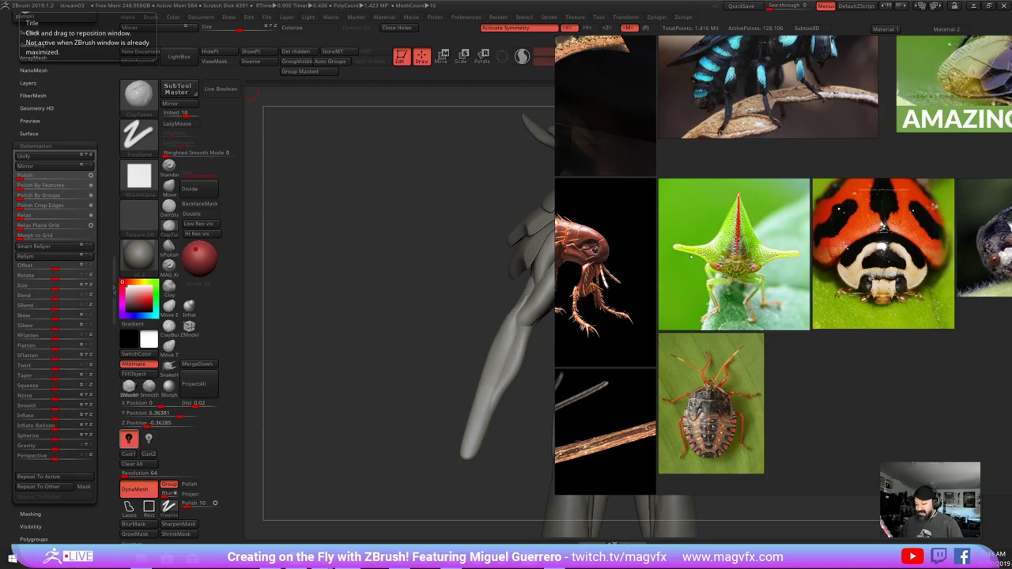
- Examine the reference photos of the flea and the winged insect warrior statue
{"action": "middle_click_drag", "start_coordinate": [690, 256], "coordinate": [777, 215]}
{"action": "scroll", "coordinate": [706, 297], "scroll_direction": "up", "scroll_amount": 2}
{"action": "middle_click_drag", "start_coordinate": [706, 298], "coordinate": [820, 296]}
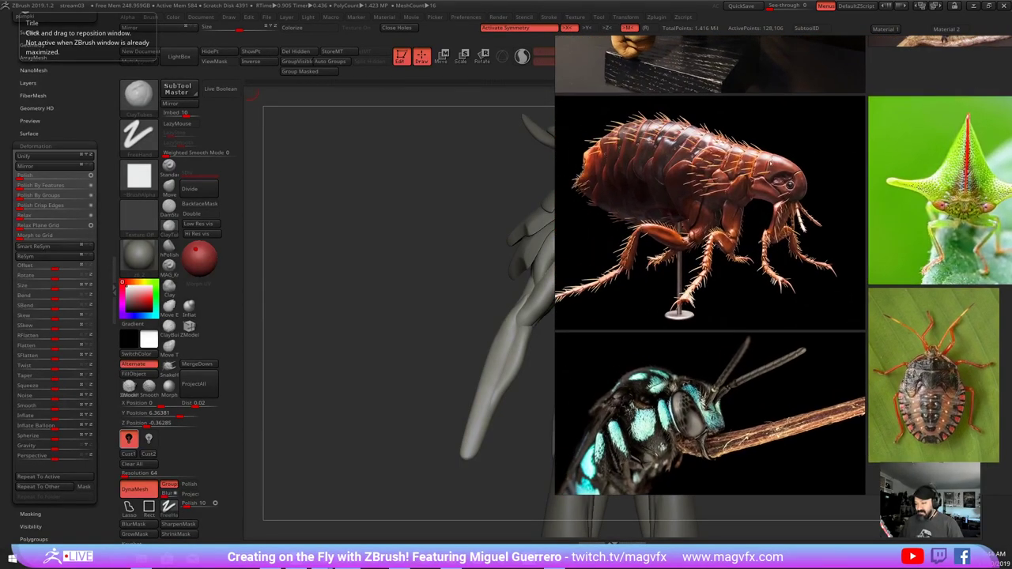
{"action": "middle_click_drag", "start_coordinate": [675, 243], "coordinate": [736, 209]}
{"action": "scroll", "coordinate": [726, 196], "scroll_direction": "down", "scroll_amount": 4}
{"action": "middle_click_drag", "start_coordinate": [584, 197], "coordinate": [713, 199]}
{"action": "middle_click_drag", "start_coordinate": [684, 281], "coordinate": [754, 158]}
{"action": "scroll", "coordinate": [777, 219], "scroll_direction": "up", "scroll_amount": 5}
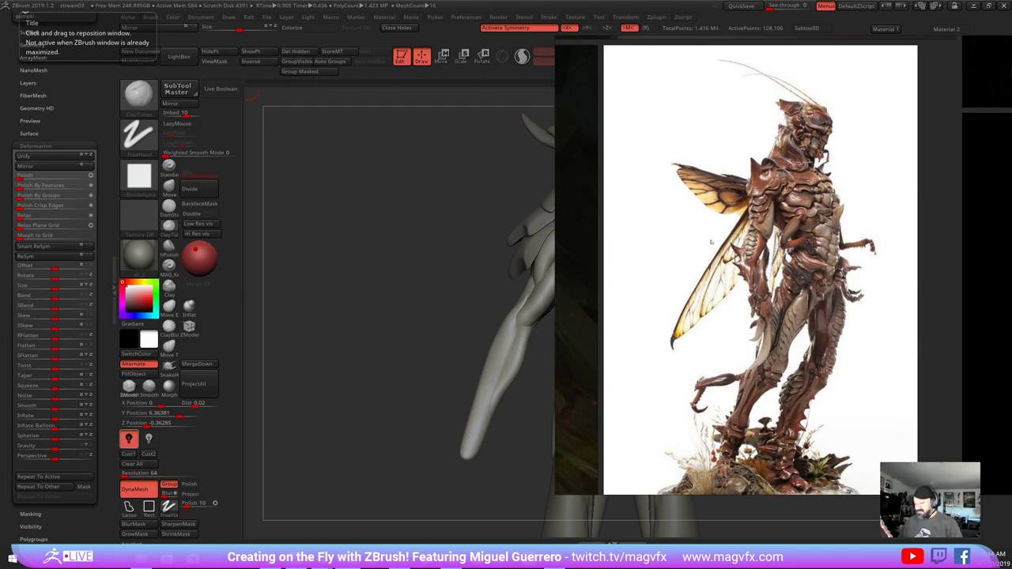
- Examine the Flying Guillotine sculpture, the dark fantasy painting and the spiny insect creature concept sheet
{"action": "scroll", "coordinate": [712, 242], "scroll_direction": "down", "scroll_amount": 4}
{"action": "middle_click_drag", "start_coordinate": [670, 280], "coordinate": [849, 192]}
{"action": "mouse_move", "coordinate": [721, 262]}
{"action": "middle_mouse_down"}
{"action": "mouse_move", "coordinate": [829, 215]}
{"action": "mouse_move", "coordinate": [754, 110]}
{"action": "middle_mouse_up"}
{"action": "middle_click_drag", "start_coordinate": [877, 221], "coordinate": [652, 221]}
{"action": "scroll", "coordinate": [652, 222], "scroll_direction": "up", "scroll_amount": 2}
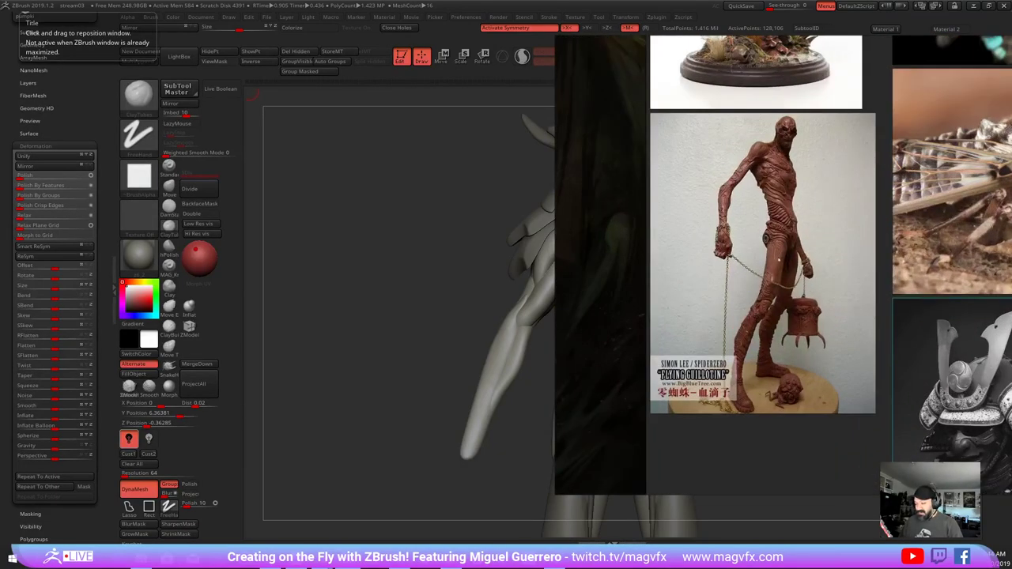
{"action": "scroll", "coordinate": [716, 256], "scroll_direction": "down", "scroll_amount": 3}
{"action": "middle_click_drag", "start_coordinate": [716, 256], "coordinate": [888, 476]}
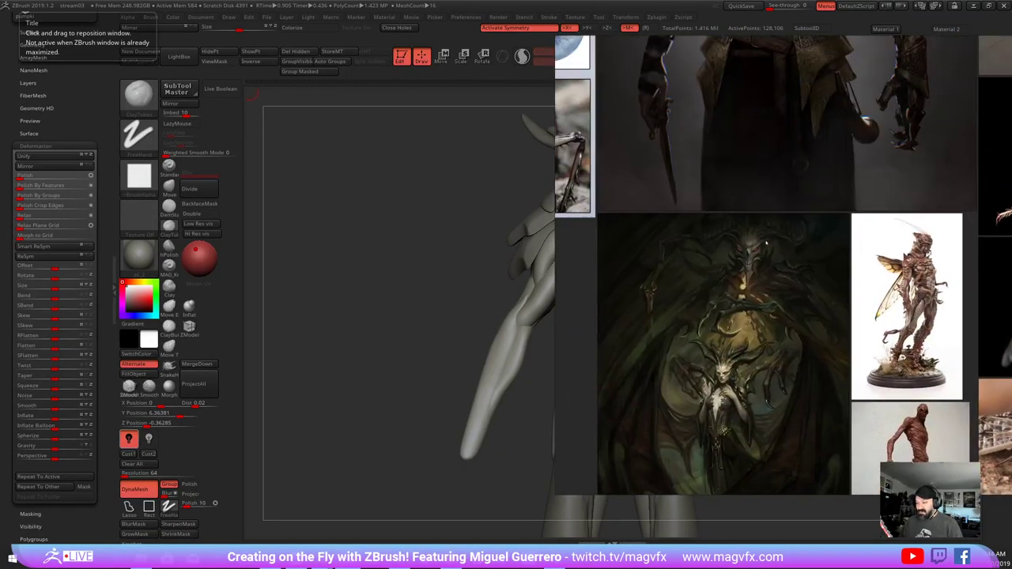
{"action": "middle_click_drag", "start_coordinate": [794, 244], "coordinate": [930, 369]}
{"action": "middle_click_drag", "start_coordinate": [743, 229], "coordinate": [889, 207]}
{"action": "middle_click_drag", "start_coordinate": [681, 247], "coordinate": [812, 198]}
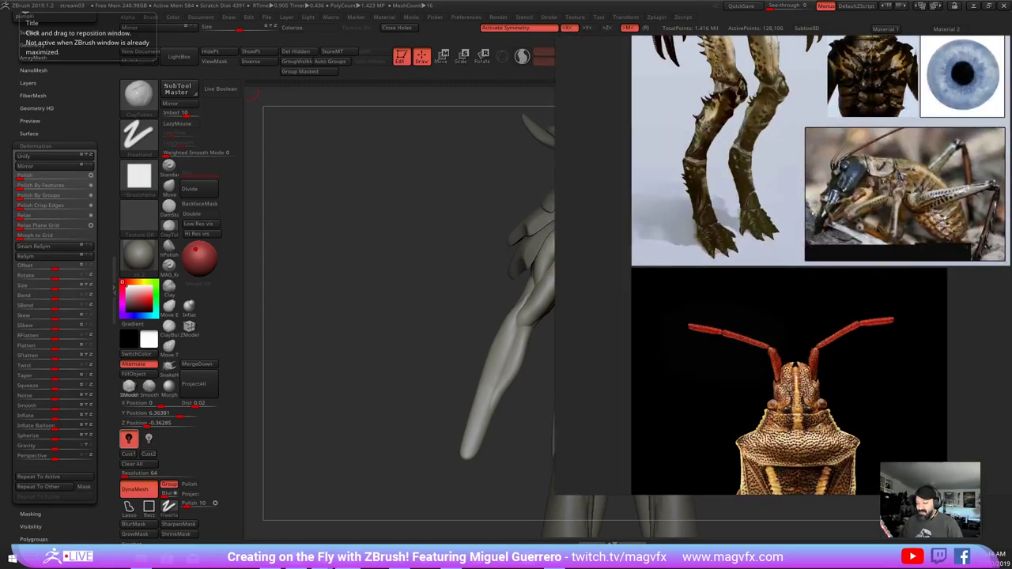
{"action": "scroll", "coordinate": [812, 197], "scroll_direction": "down", "scroll_amount": 1}
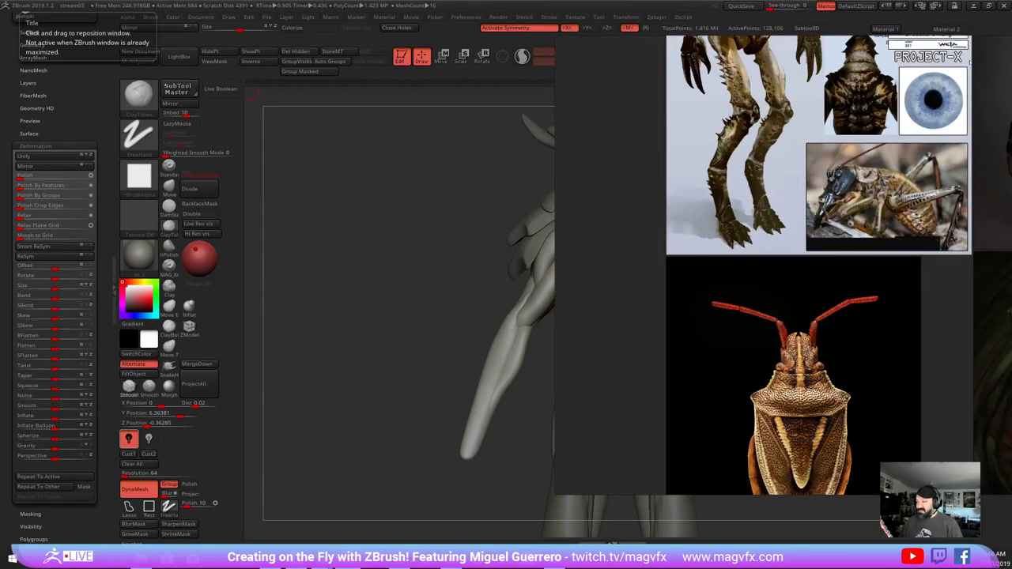
{"action": "middle_click_drag", "start_coordinate": [970, 62], "coordinate": [966, 195]}
- Move the reference board off the ZBrush canvas and reframe the character on its arms and legs
{"action": "right_click_drag", "start_coordinate": [933, 347], "coordinate": [656, 37]}
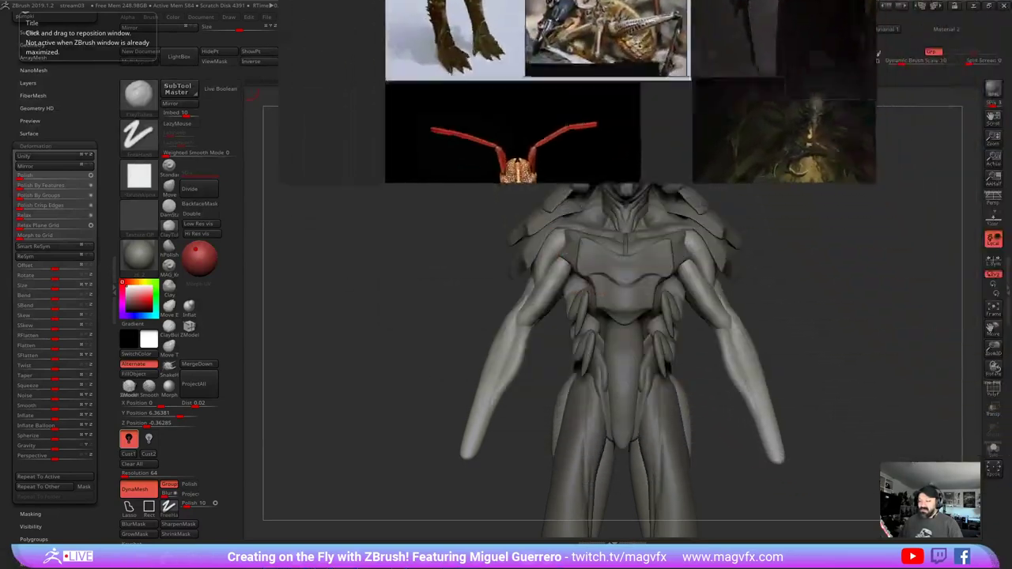
{"action": "right_click_drag", "start_coordinate": [680, 150], "coordinate": [907, 59]}
{"action": "middle_click_drag", "start_coordinate": [907, 59], "coordinate": [861, 104]}
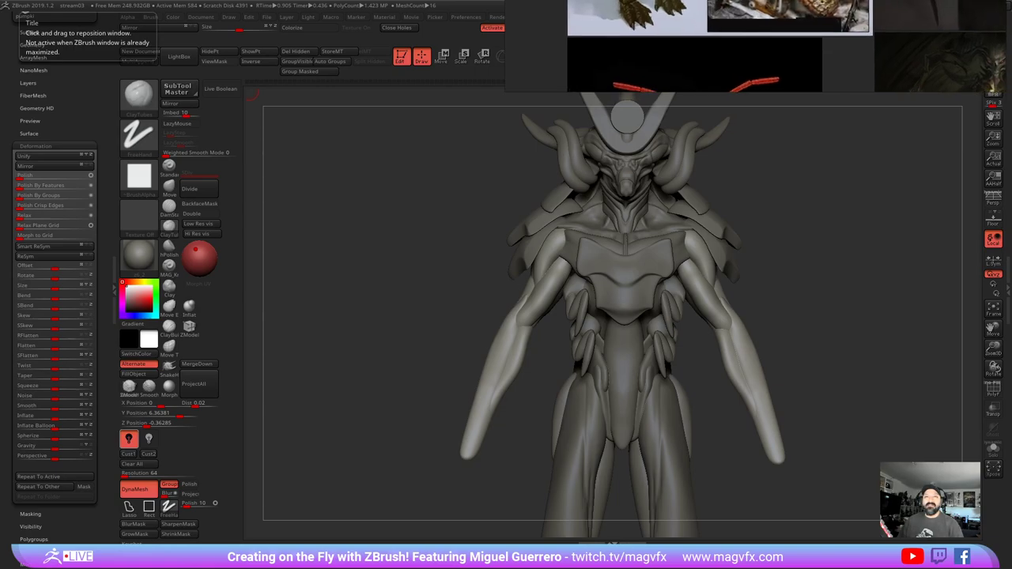
{"action": "mouse_move", "coordinate": [861, 88]}
{"action": "middle_mouse_down"}
{"action": "mouse_move", "coordinate": [840, 48]}
{"action": "mouse_move", "coordinate": [845, 88]}
{"action": "middle_mouse_up"}
{"action": "right_click_drag", "start_coordinate": [845, 88], "coordinate": [814, 0]}
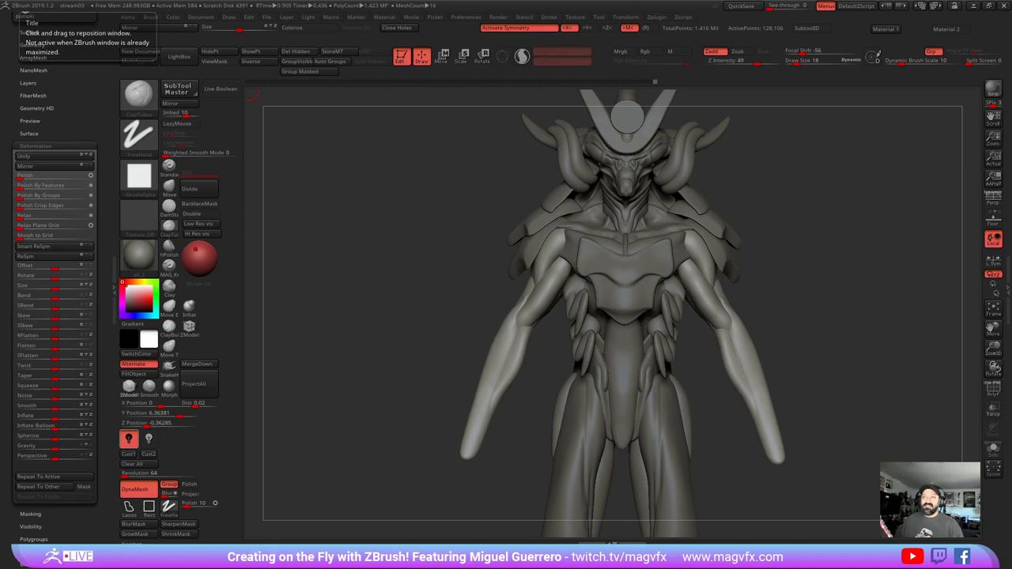
{"action": "left_click_drag", "start_coordinate": [384, 367], "coordinate": [387, 374]}
{"action": "left_click_drag", "start_coordinate": [441, 460], "coordinate": [443, 398], "text": "alt"}
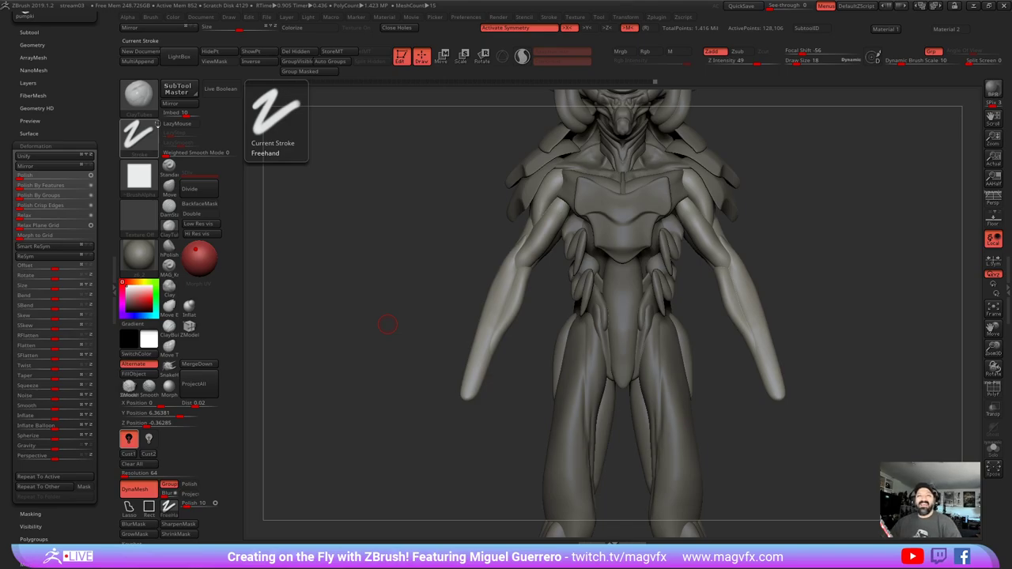
- Insert a primitive sphere at the end of each forearm with symmetry on, as the base for the hands
{"action": "mouse_move", "coordinate": [366, 335]}
{"action": "left_mouse_down"}
{"action": "mouse_move", "coordinate": [345, 332]}
{"action": "mouse_move", "coordinate": [382, 306]}
{"action": "mouse_move", "coordinate": [329, 298]}
{"action": "left_mouse_up"}
{"action": "left_click", "coordinate": [140, 97]}
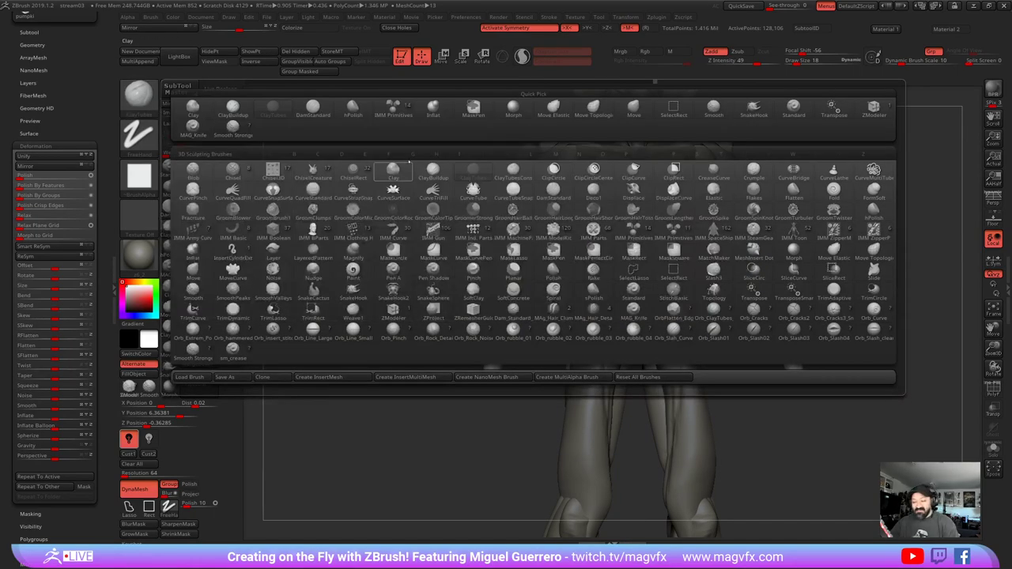
{"action": "left_click", "coordinate": [393, 108]}
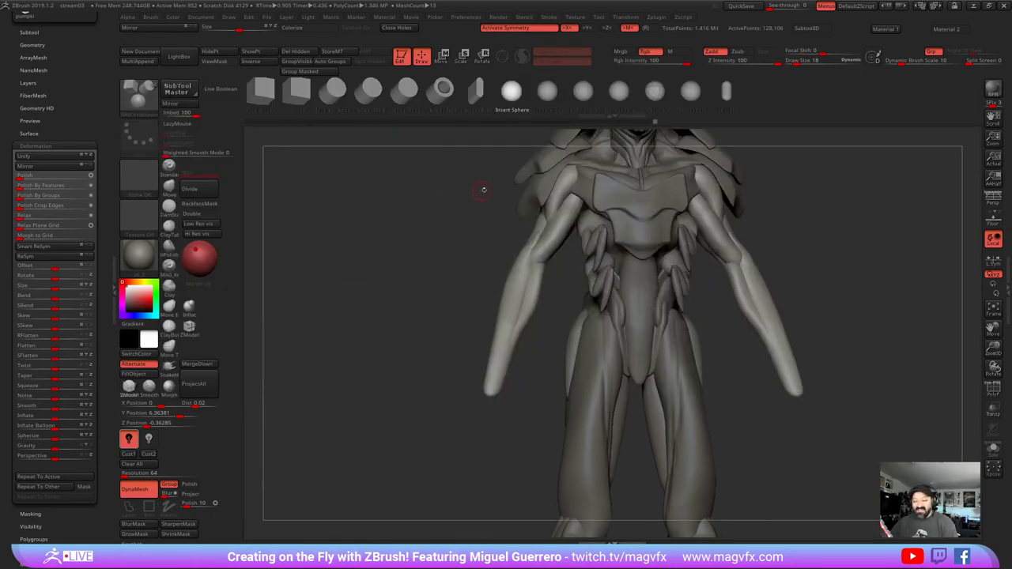
{"action": "mouse_move", "coordinate": [489, 389]}
{"action": "left_mouse_down"}
{"action": "mouse_move", "coordinate": [499, 400]}
{"action": "mouse_move", "coordinate": [472, 388]}
{"action": "left_mouse_up"}
{"action": "left_click_drag", "start_coordinate": [422, 355], "coordinate": [435, 350], "text": "shift"}
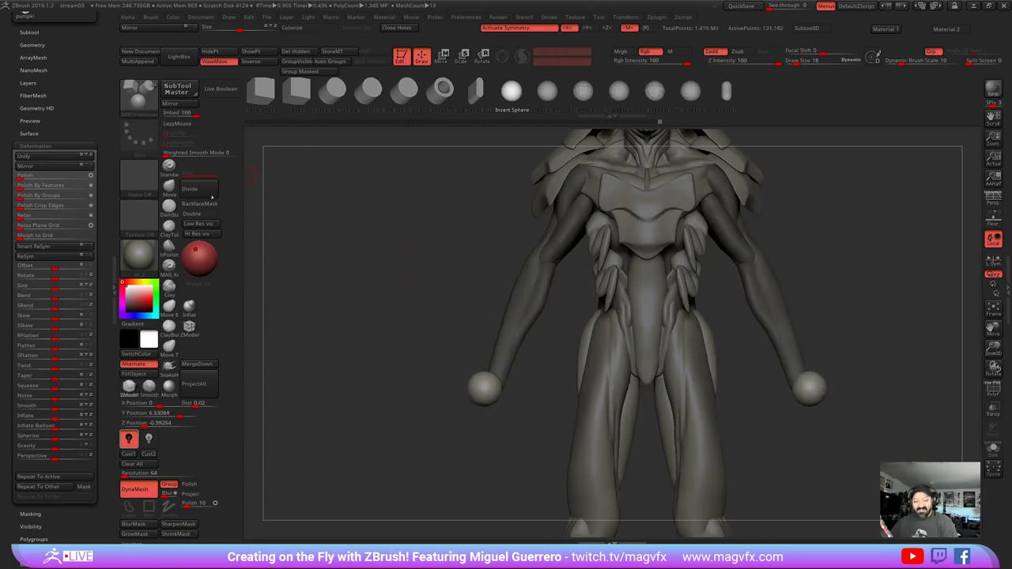
- Stretch and narrow the spheres into elongated palm shapes below the wrists with the Move brush
{"action": "left_click", "coordinate": [169, 188]}
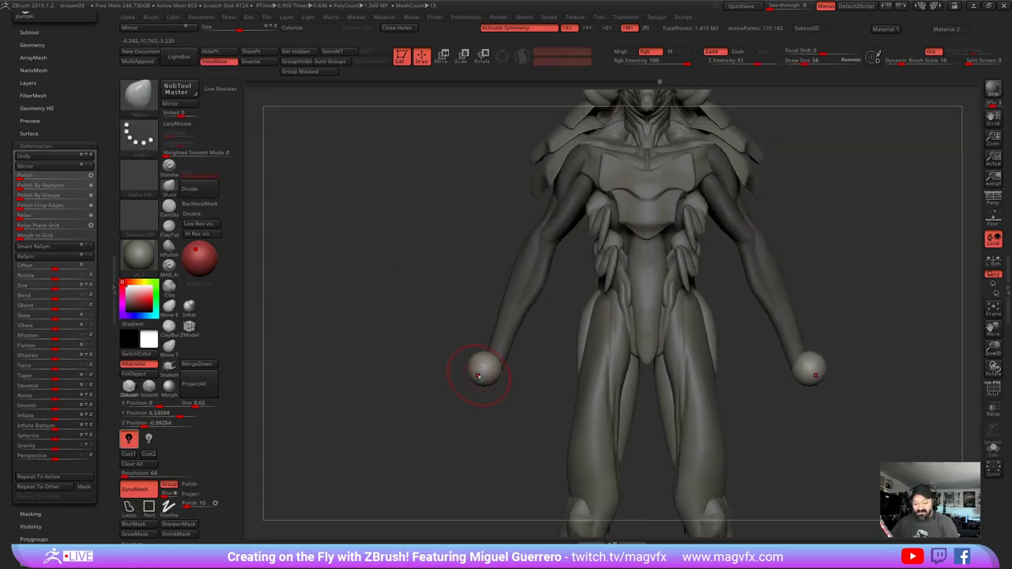
{"action": "mouse_move", "coordinate": [478, 375]}
{"action": "left_mouse_down"}
{"action": "mouse_move", "coordinate": [483, 396]}
{"action": "mouse_move", "coordinate": [487, 370]}
{"action": "mouse_move", "coordinate": [487, 412]}
{"action": "mouse_move", "coordinate": [479, 374]}
{"action": "mouse_move", "coordinate": [491, 407]}
{"action": "mouse_move", "coordinate": [473, 408]}
{"action": "left_mouse_up"}
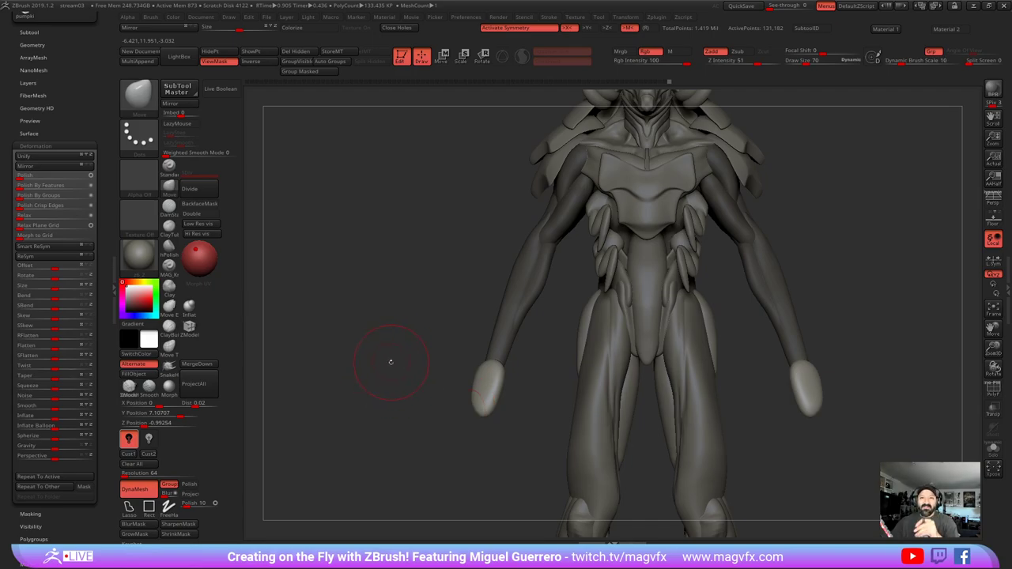
{"action": "mouse_move", "coordinate": [390, 362]}
{"action": "left_mouse_down"}
{"action": "mouse_move", "coordinate": [490, 368]}
{"action": "mouse_move", "coordinate": [498, 387]}
{"action": "mouse_move", "coordinate": [460, 388]}
{"action": "mouse_move", "coordinate": [463, 408]}
{"action": "mouse_move", "coordinate": [458, 378]}
{"action": "mouse_move", "coordinate": [445, 400]}
{"action": "left_mouse_up"}
{"action": "left_click_drag", "start_coordinate": [469, 368], "coordinate": [419, 367]}
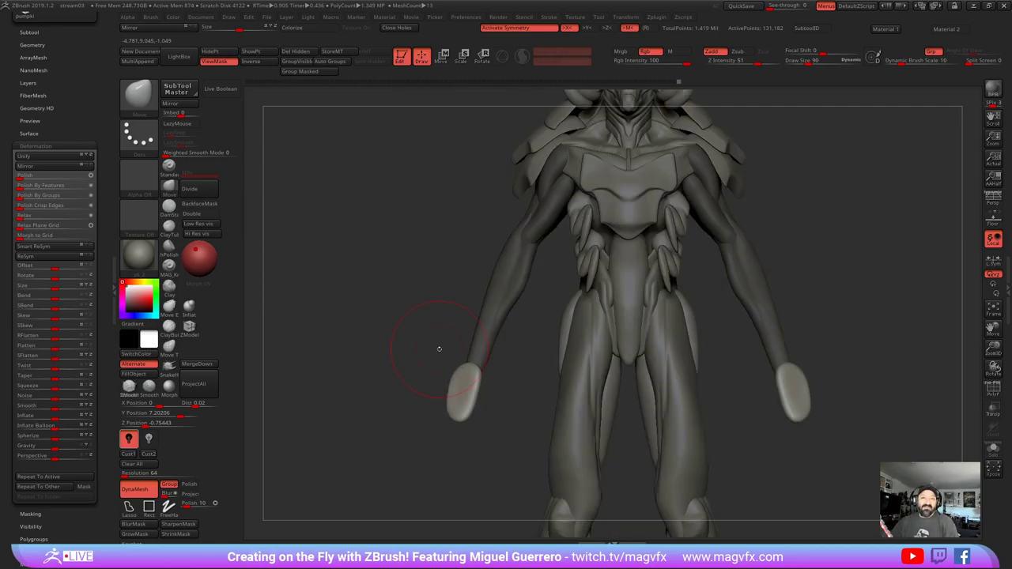
{"action": "mouse_move", "coordinate": [464, 392]}
{"action": "left_mouse_down"}
{"action": "mouse_move", "coordinate": [465, 374]}
{"action": "mouse_move", "coordinate": [464, 406]}
{"action": "left_mouse_up"}
{"action": "key", "text": "]"}
- Pull a thumb and short finger stubs out of the hand shapes from behind, using a smaller Move brush
{"action": "left_click_drag", "start_coordinate": [340, 412], "coordinate": [547, 407]}
{"action": "left_click_drag", "start_coordinate": [458, 411], "coordinate": [488, 404]}
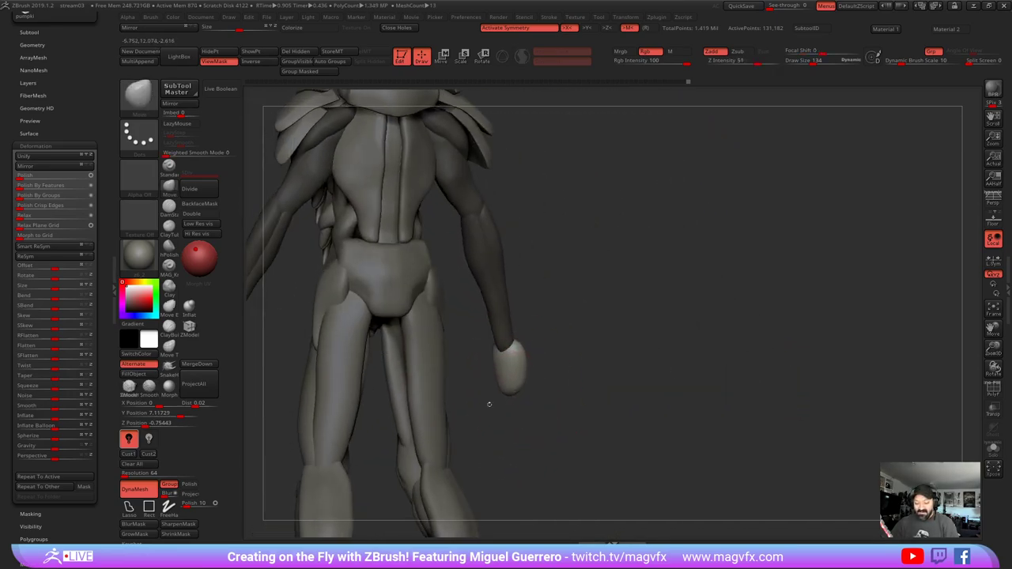
{"action": "key", "text": "["}
{"action": "key", "text": "["}
{"action": "key", "text": "["}
{"action": "mouse_move", "coordinate": [557, 431]}
{"action": "left_mouse_down"}
{"action": "mouse_move", "coordinate": [466, 356]}
{"action": "mouse_move", "coordinate": [490, 363]}
{"action": "mouse_move", "coordinate": [479, 375]}
{"action": "mouse_move", "coordinate": [500, 404]}
{"action": "mouse_move", "coordinate": [522, 401]}
{"action": "mouse_move", "coordinate": [502, 400]}
{"action": "mouse_move", "coordinate": [565, 419]}
{"action": "mouse_move", "coordinate": [582, 444]}
{"action": "left_mouse_up"}
{"action": "key", "text": "["}
{"action": "key", "text": "["}
{"action": "key", "text": "["}
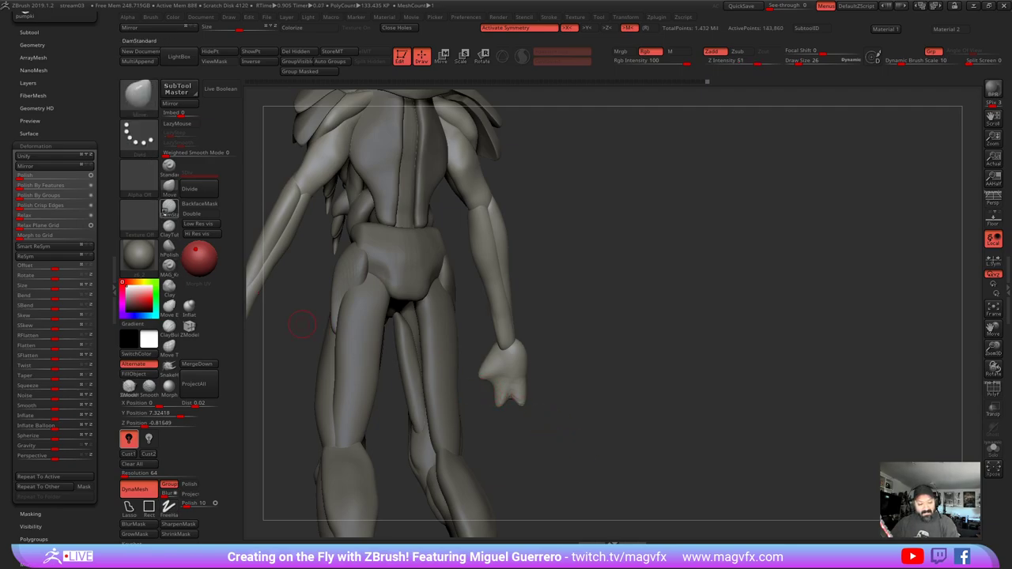
- Carve creases across the hands and between the finger stubs with the DamStandard brush
{"action": "left_click", "coordinate": [168, 205]}
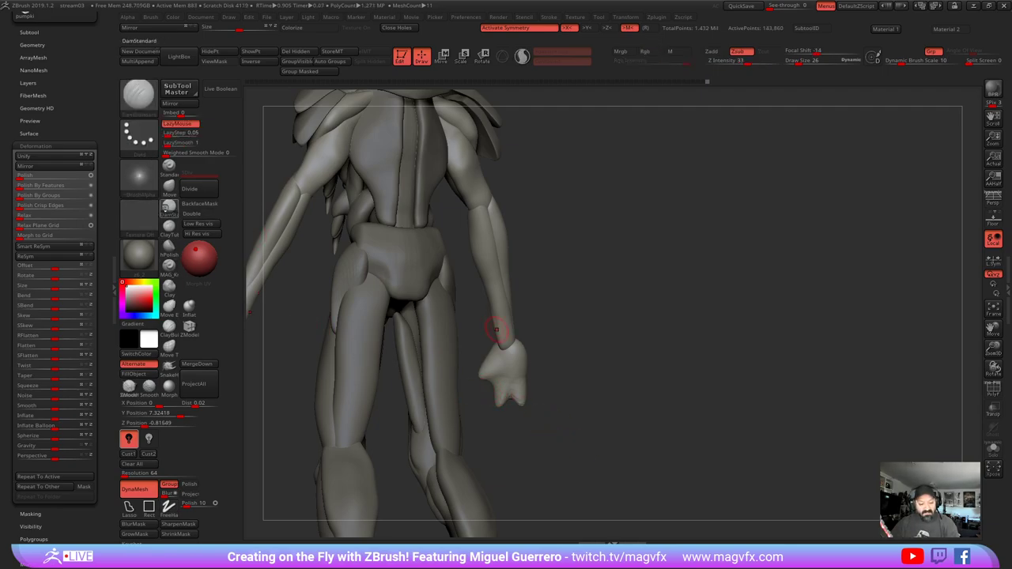
{"action": "mouse_move", "coordinate": [496, 381]}
{"action": "left_mouse_down"}
{"action": "mouse_move", "coordinate": [522, 392]}
{"action": "mouse_move", "coordinate": [498, 397]}
{"action": "left_mouse_up"}
{"action": "key", "text": "backslash"}
{"action": "mouse_move", "coordinate": [510, 356]}
{"action": "left_mouse_down"}
{"action": "mouse_move", "coordinate": [491, 370]}
{"action": "mouse_move", "coordinate": [494, 352]}
{"action": "left_mouse_up"}
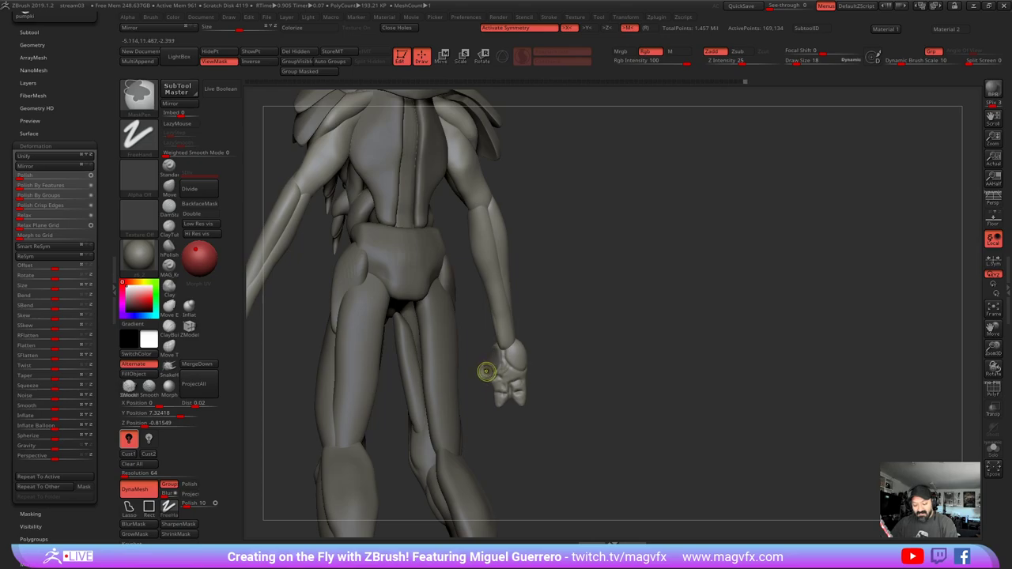
- Mask the hand except the base of the thumb, inflate that area and adjust it with the Move brush
{"action": "left_click", "coordinate": [548, 415], "text": "ctrl"}
{"action": "left_click", "coordinate": [189, 307]}
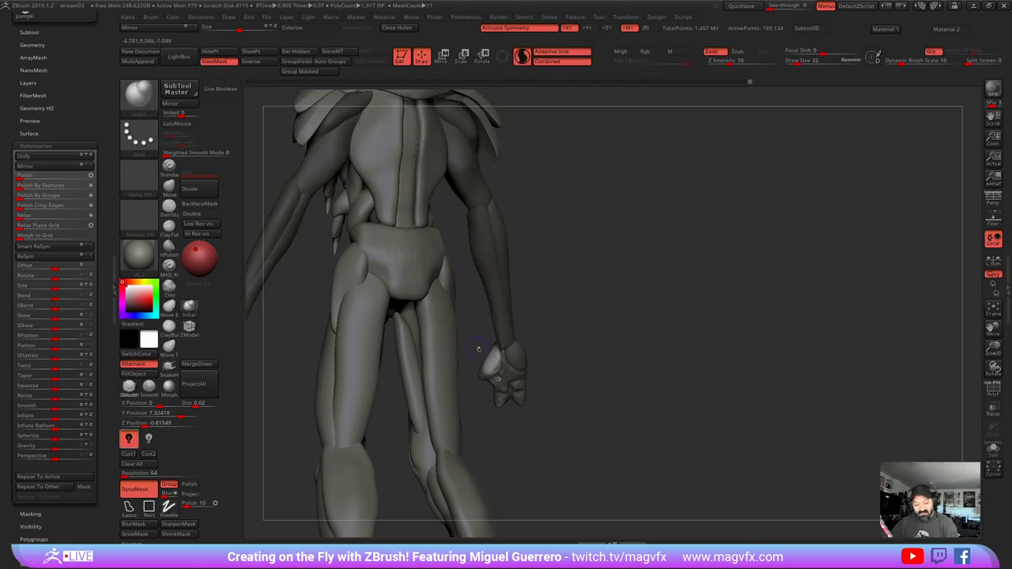
{"action": "mouse_move", "coordinate": [536, 412]}
{"action": "left_mouse_down"}
{"action": "mouse_move", "coordinate": [504, 405]}
{"action": "mouse_move", "coordinate": [596, 413]}
{"action": "left_mouse_up"}
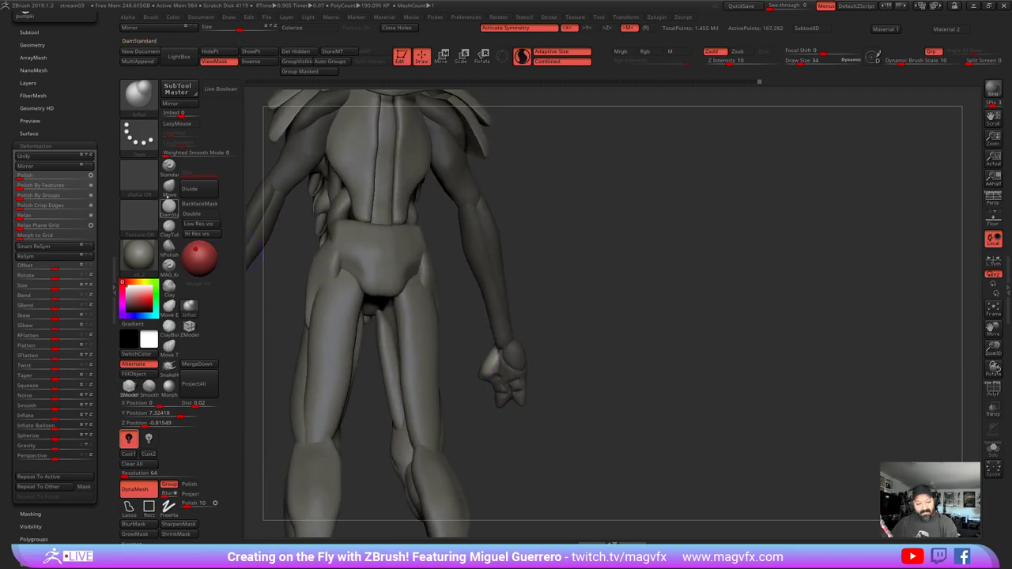
{"action": "left_click", "coordinate": [168, 188]}
{"action": "left_click_drag", "start_coordinate": [490, 363], "coordinate": [484, 366]}
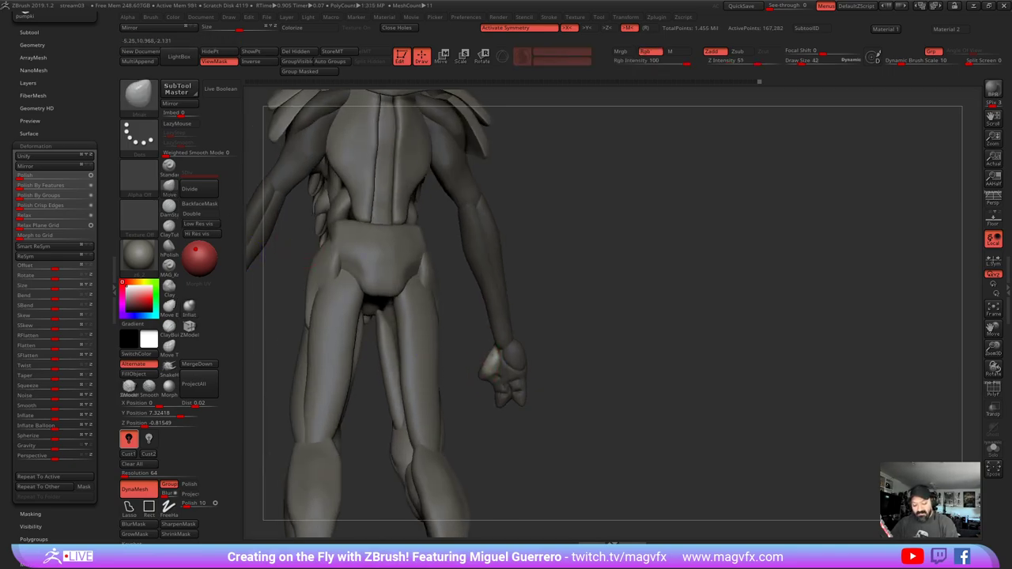
- Examine the full figure from the front, checking the new hands against the body's proportions
{"action": "left_click_drag", "start_coordinate": [483, 342], "coordinate": [383, 368]}
{"action": "left_click_drag", "start_coordinate": [447, 333], "coordinate": [380, 376], "text": "alt"}
{"action": "left_click_drag", "start_coordinate": [495, 367], "coordinate": [365, 390], "text": "alt"}
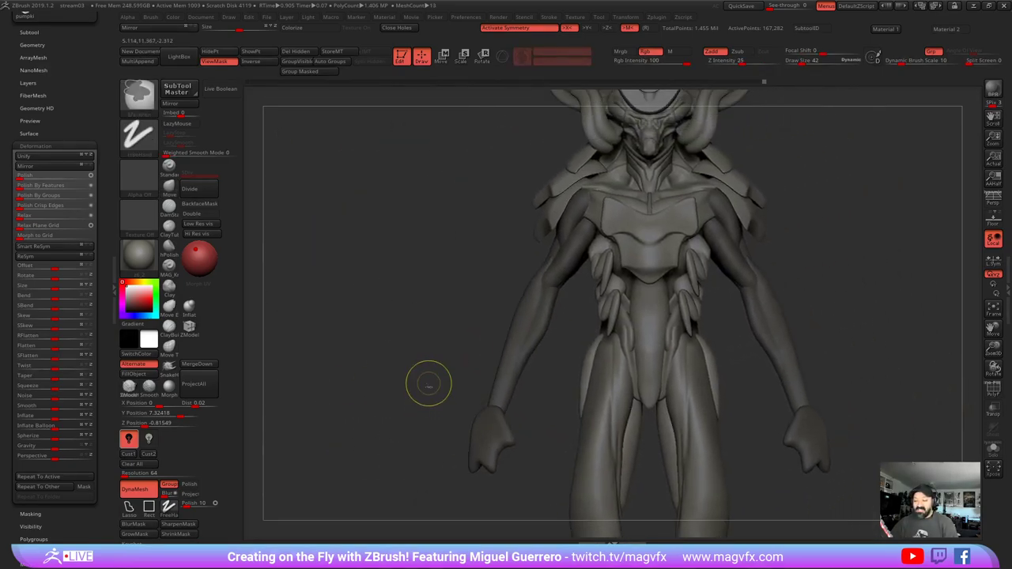
{"action": "right_click_drag", "start_coordinate": [427, 384], "coordinate": [377, 343], "text": "ctrl"}
{"action": "left_click_drag", "start_coordinate": [434, 377], "coordinate": [411, 302], "text": "alt"}
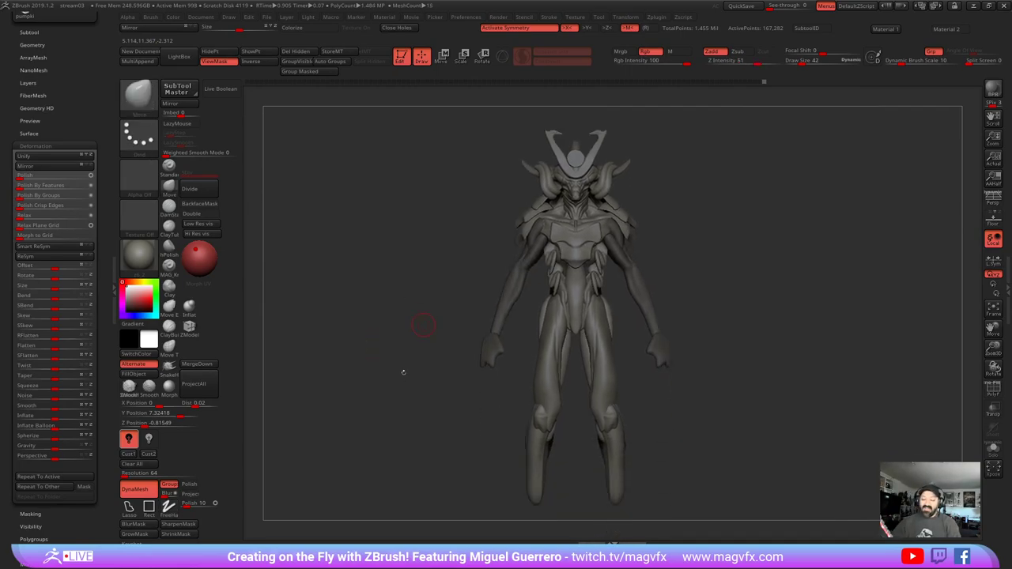
{"action": "right_click_drag", "start_coordinate": [421, 365], "coordinate": [429, 373], "text": "ctrl"}
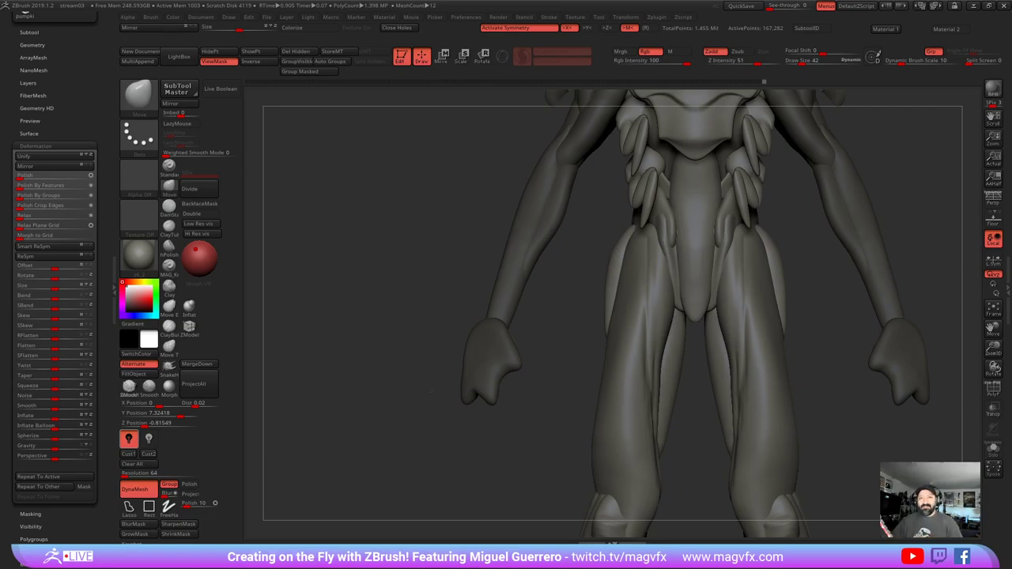
{"action": "mouse_move", "coordinate": [431, 391]}
{"action": "left_mouse_down"}
{"action": "mouse_move", "coordinate": [396, 375]}
{"action": "mouse_move", "coordinate": [416, 384]}
{"action": "mouse_move", "coordinate": [359, 386]}
{"action": "mouse_move", "coordinate": [369, 384]}
{"action": "left_mouse_up"}
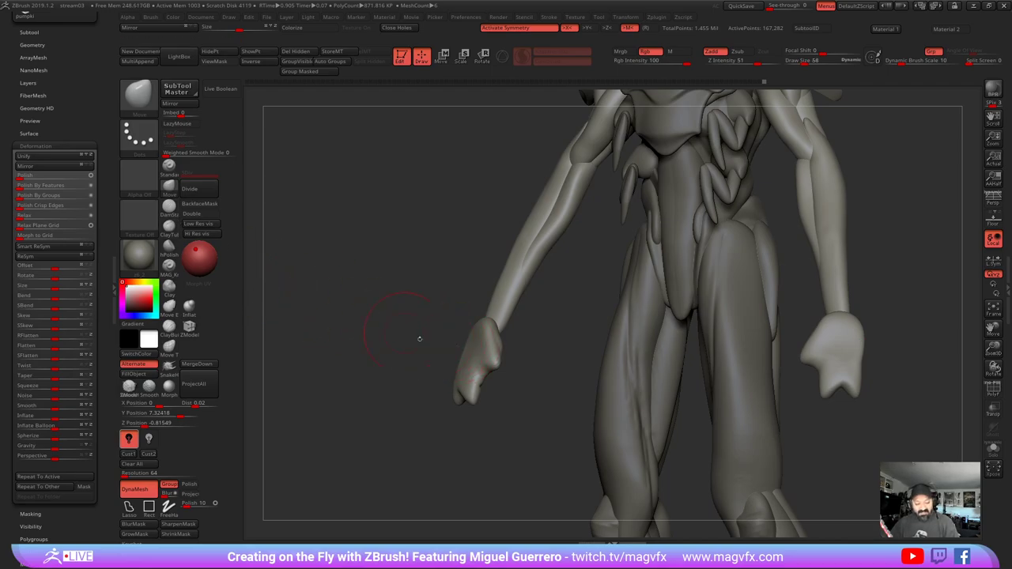
- Refine the outline of the palms, thumbs and finger stubs from several angles with the Move brush
{"action": "left_click_drag", "start_coordinate": [468, 352], "coordinate": [463, 352]}
{"action": "mouse_move", "coordinate": [465, 392]}
{"action": "left_mouse_down"}
{"action": "mouse_move", "coordinate": [452, 378]}
{"action": "mouse_move", "coordinate": [459, 351]}
{"action": "left_mouse_up"}
{"action": "left_click_drag", "start_coordinate": [407, 360], "coordinate": [433, 361]}
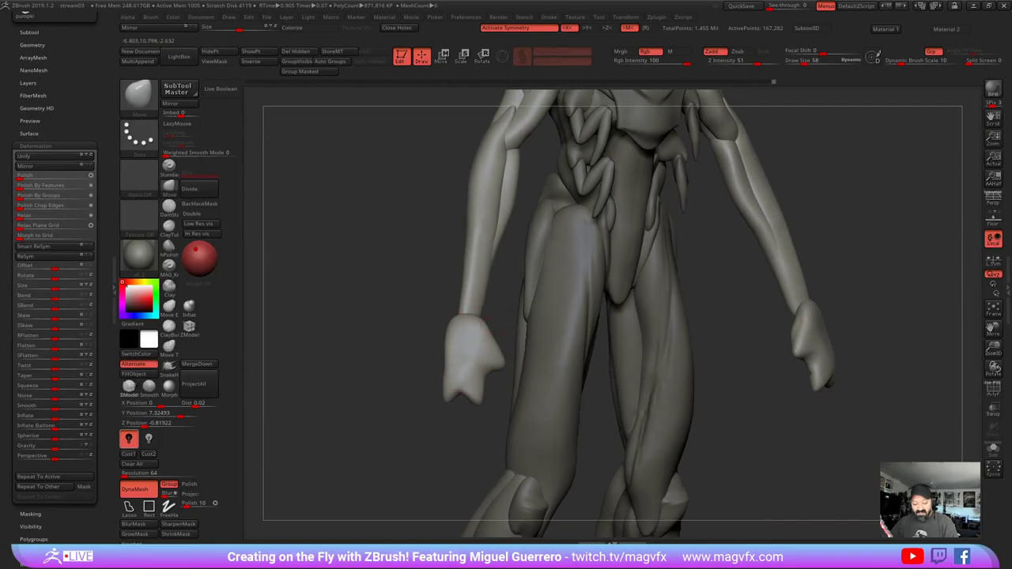
{"action": "left_click_drag", "start_coordinate": [495, 339], "coordinate": [488, 342]}
{"action": "left_click_drag", "start_coordinate": [419, 377], "coordinate": [402, 377]}
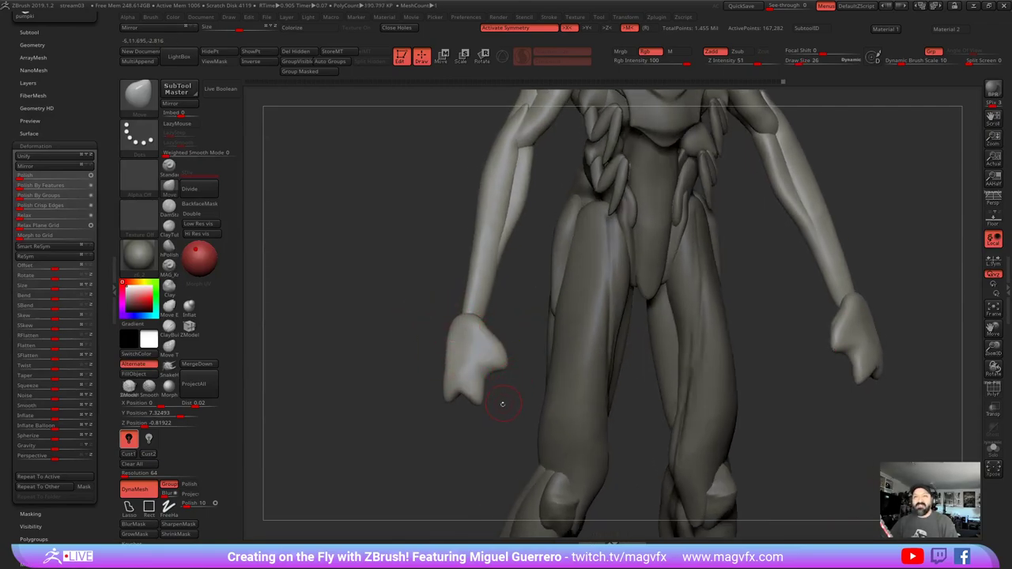
{"action": "left_click_drag", "start_coordinate": [503, 403], "coordinate": [502, 409]}
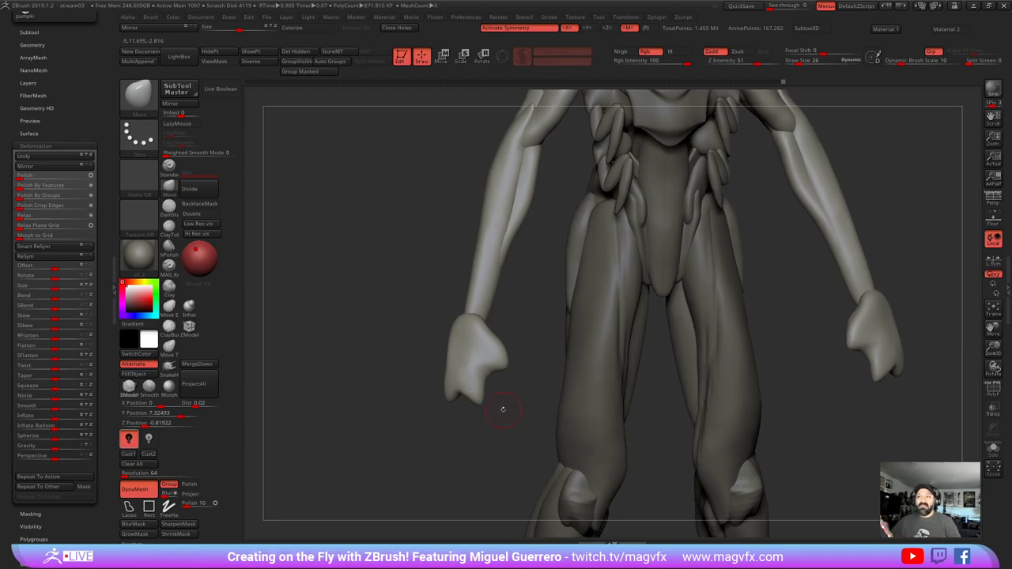
{"action": "left_click_drag", "start_coordinate": [499, 383], "coordinate": [515, 356], "text": "ctrl"}
{"action": "left_click", "coordinate": [506, 377], "text": "ctrl"}
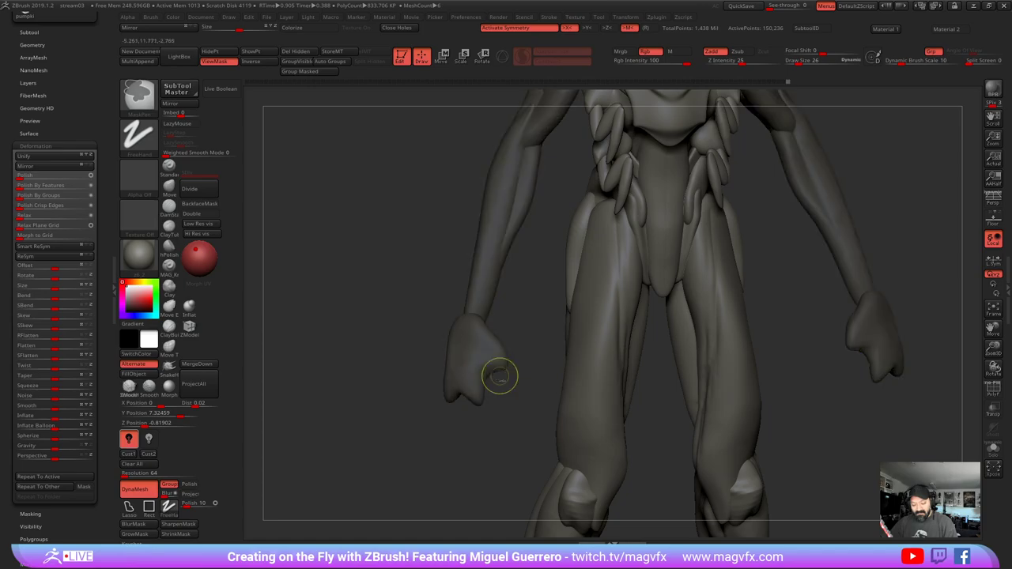
{"action": "left_click", "coordinate": [391, 377], "text": "ctrl"}
- Isolate the thumb tips with an inverted lasso mask and pull them out into longer thumbs
{"action": "left_click", "coordinate": [130, 507], "text": "ctrl"}
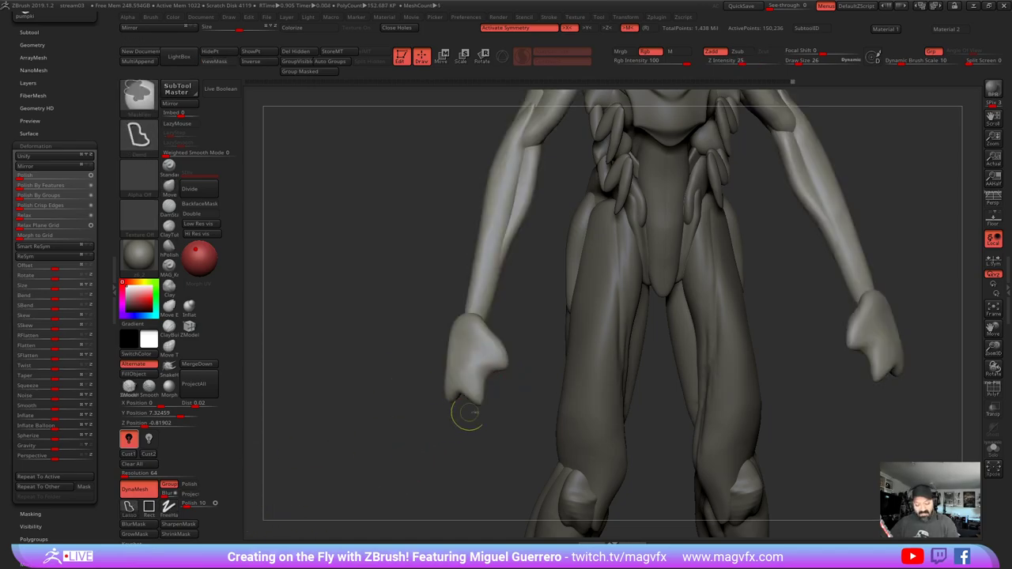
{"action": "left_click_drag", "start_coordinate": [507, 375], "coordinate": [499, 387], "text": "ctrl"}
{"action": "left_click", "coordinate": [503, 388], "text": "ctrl"}
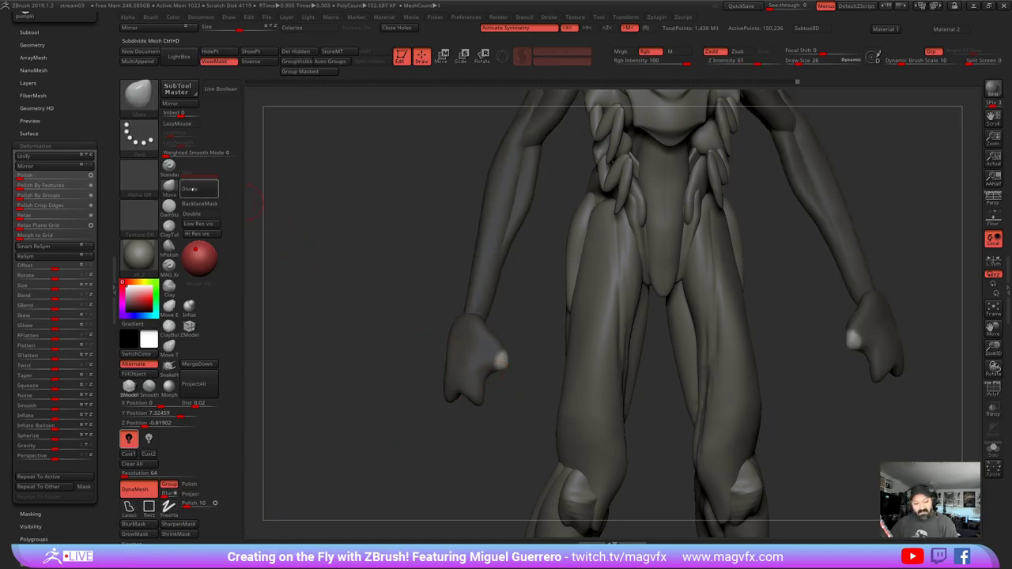
{"action": "left_click", "coordinate": [170, 188]}
{"action": "left_click_drag", "start_coordinate": [502, 362], "coordinate": [512, 381]}
- Leave only the fingertips unmasked and stretch them downward into longer fingers with the Move brush
{"action": "mouse_move", "coordinate": [446, 414]}
{"action": "left_mouse_down"}
{"action": "mouse_move", "coordinate": [439, 419]}
{"action": "mouse_move", "coordinate": [462, 432]}
{"action": "mouse_move", "coordinate": [468, 414]}
{"action": "mouse_move", "coordinate": [457, 403]}
{"action": "mouse_move", "coordinate": [415, 419]}
{"action": "left_mouse_up"}
{"action": "left_click", "coordinate": [461, 424], "text": "ctrl"}
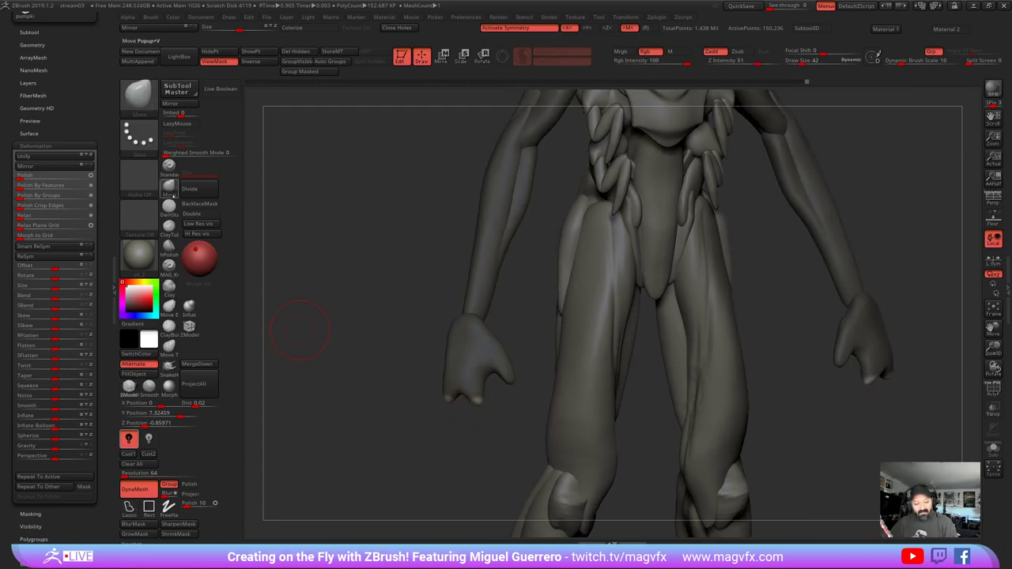
{"action": "left_click_drag", "start_coordinate": [475, 402], "coordinate": [478, 423]}
{"action": "mouse_move", "coordinate": [427, 395]}
{"action": "left_mouse_down"}
{"action": "mouse_move", "coordinate": [389, 373]}
{"action": "mouse_move", "coordinate": [308, 377]}
{"action": "left_mouse_up"}
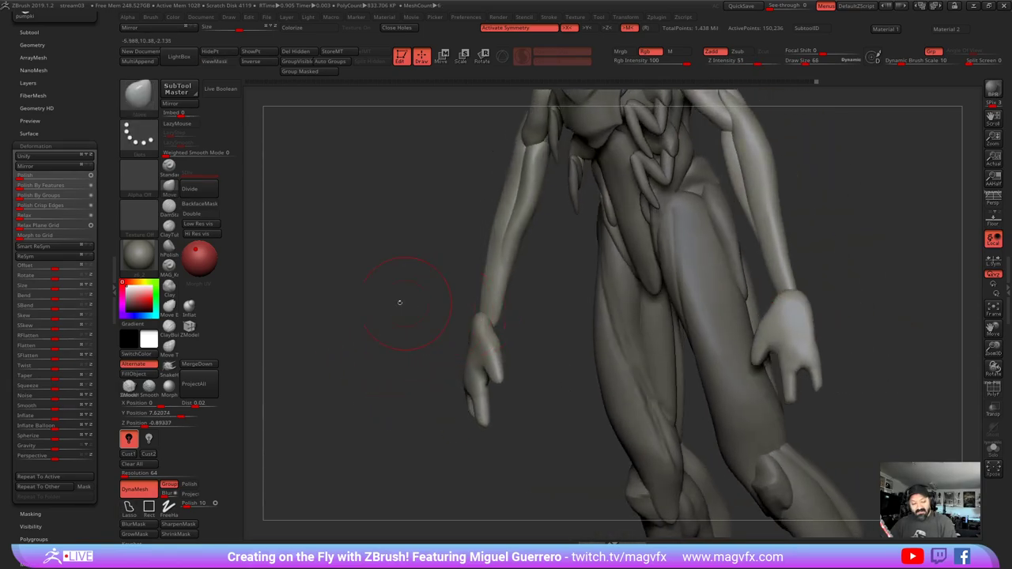
- Reshape the forearm contours below the elbows with the Move Topological brush from a three-quarter view
{"action": "left_click", "coordinate": [170, 348]}
{"action": "mouse_move", "coordinate": [337, 343]}
{"action": "left_mouse_down"}
{"action": "mouse_move", "coordinate": [487, 321]}
{"action": "mouse_move", "coordinate": [400, 319]}
{"action": "mouse_move", "coordinate": [415, 374]}
{"action": "mouse_move", "coordinate": [320, 360]}
{"action": "mouse_move", "coordinate": [377, 354]}
{"action": "left_mouse_up"}
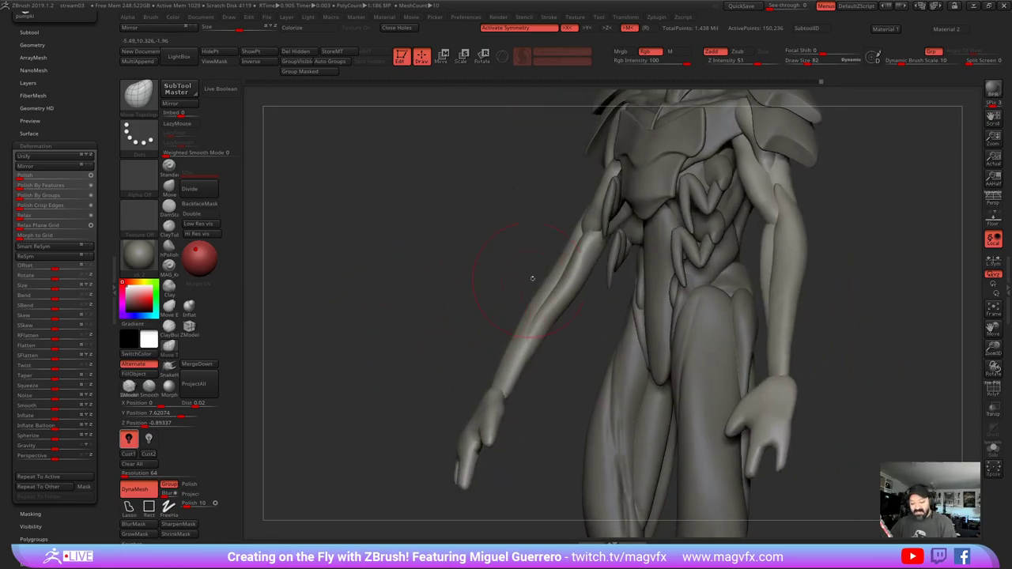
{"action": "left_click_drag", "start_coordinate": [552, 268], "coordinate": [542, 264]}
{"action": "left_click_drag", "start_coordinate": [528, 306], "coordinate": [523, 303]}
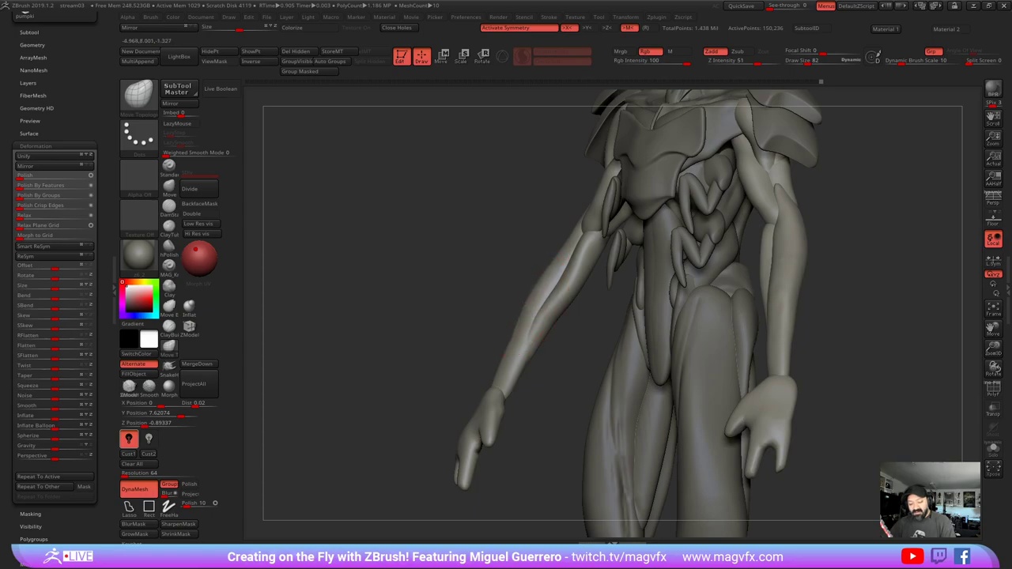
{"action": "left_click_drag", "start_coordinate": [556, 259], "coordinate": [556, 238]}
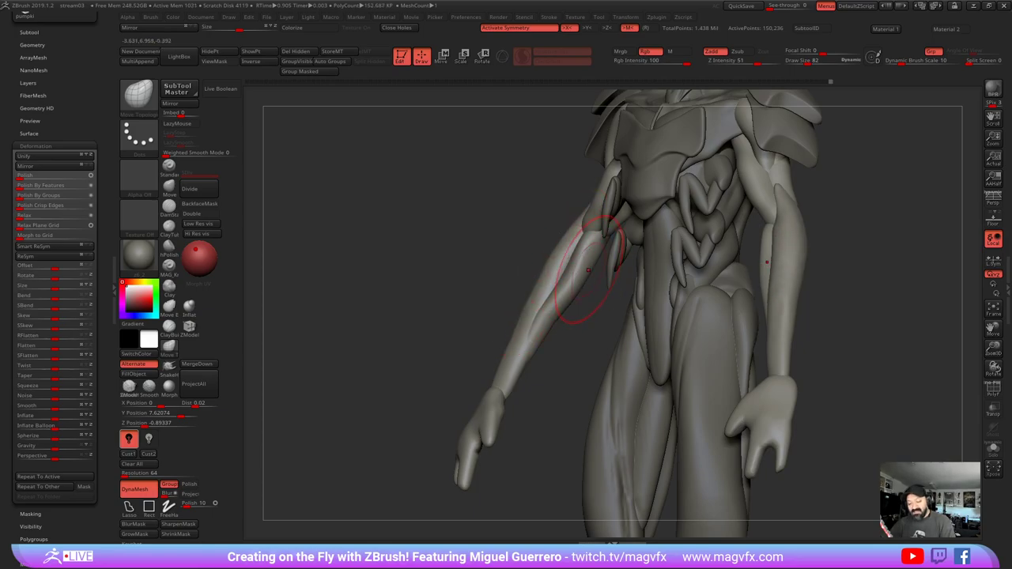
{"action": "left_click_drag", "start_coordinate": [587, 268], "coordinate": [606, 264]}
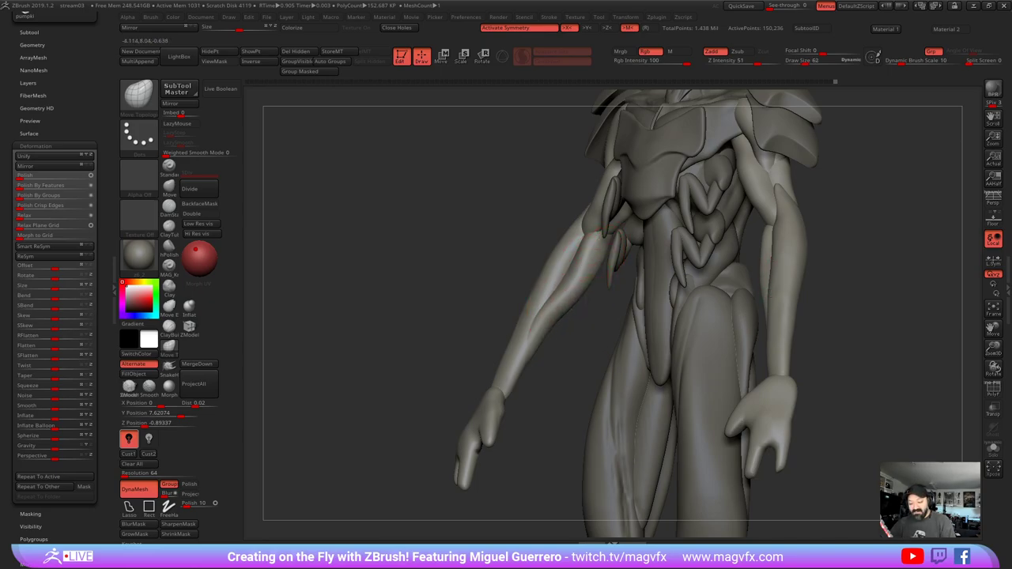
{"action": "left_click_drag", "start_coordinate": [589, 271], "coordinate": [596, 275]}
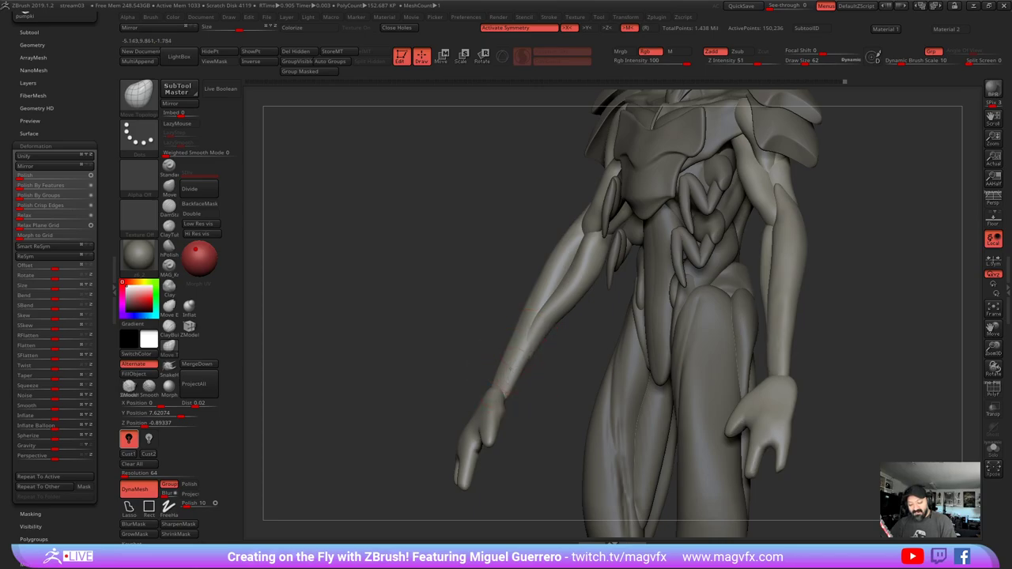
- Adjust the forearm and elbow silhouette from the side with the Move Topological brush
{"action": "left_click_drag", "start_coordinate": [340, 325], "coordinate": [600, 336]}
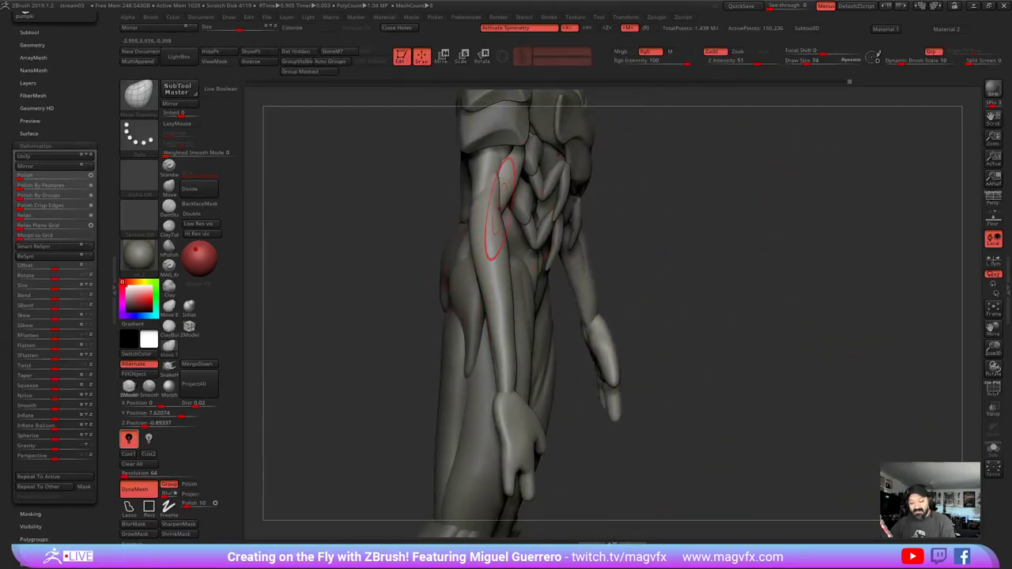
{"action": "left_click_drag", "start_coordinate": [488, 247], "coordinate": [476, 240]}
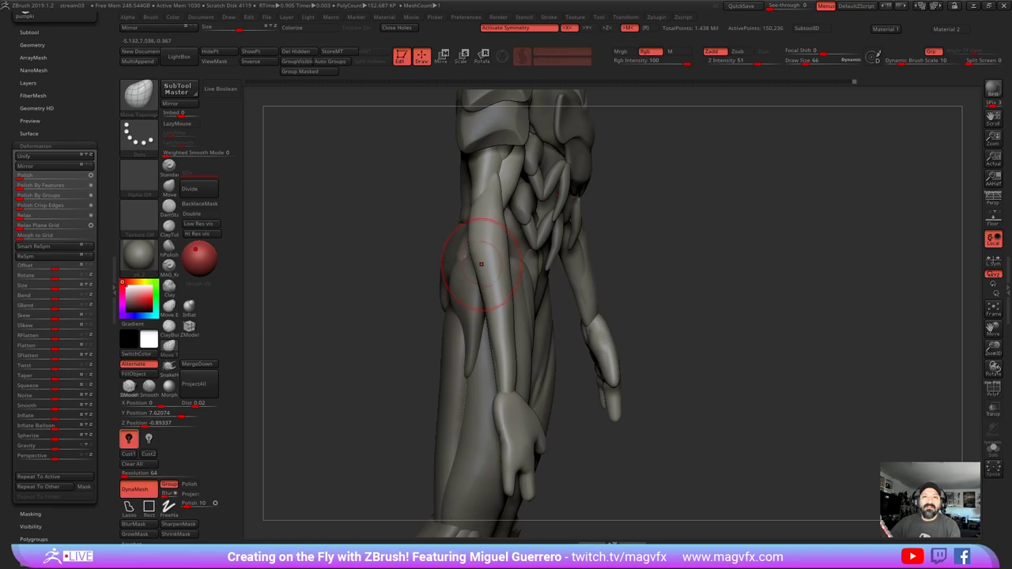
{"action": "left_click_drag", "start_coordinate": [481, 270], "coordinate": [468, 241]}
{"action": "left_click_drag", "start_coordinate": [487, 313], "coordinate": [487, 339]}
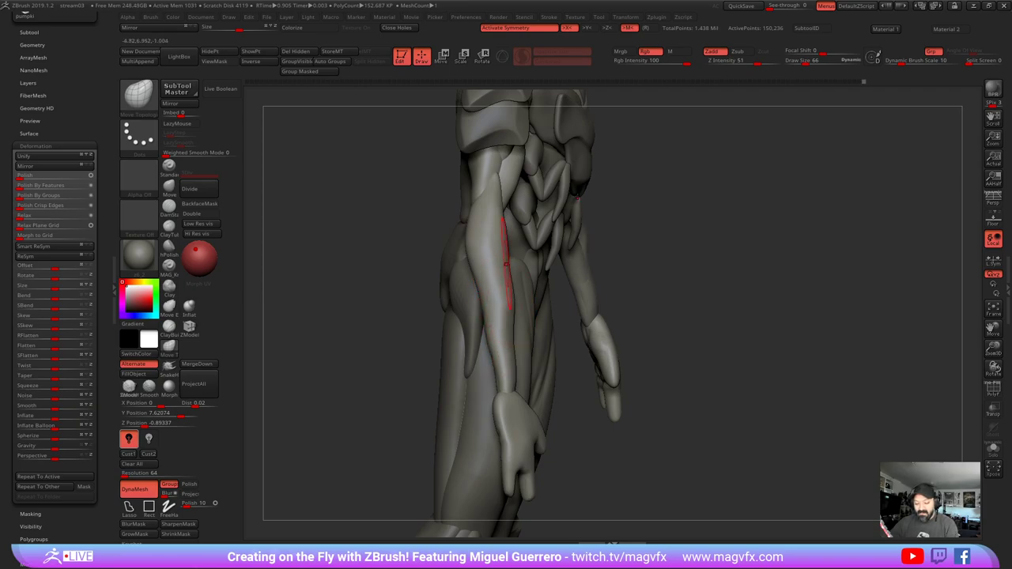
{"action": "left_click_drag", "start_coordinate": [507, 261], "coordinate": [510, 259]}
- Refine the upper arm and elbow contours with the Move Topological brush from three-quarter and front views
{"action": "mouse_move", "coordinate": [501, 237]}
{"action": "right_mouse_down", "text": "alt"}
{"action": "mouse_move", "coordinate": [512, 291]}
{"action": "mouse_move", "coordinate": [436, 267]}
{"action": "right_mouse_up", "text": "alt"}
{"action": "left_click_drag", "start_coordinate": [530, 260], "coordinate": [524, 258]}
{"action": "right_click_drag", "start_coordinate": [486, 248], "coordinate": [511, 257]}
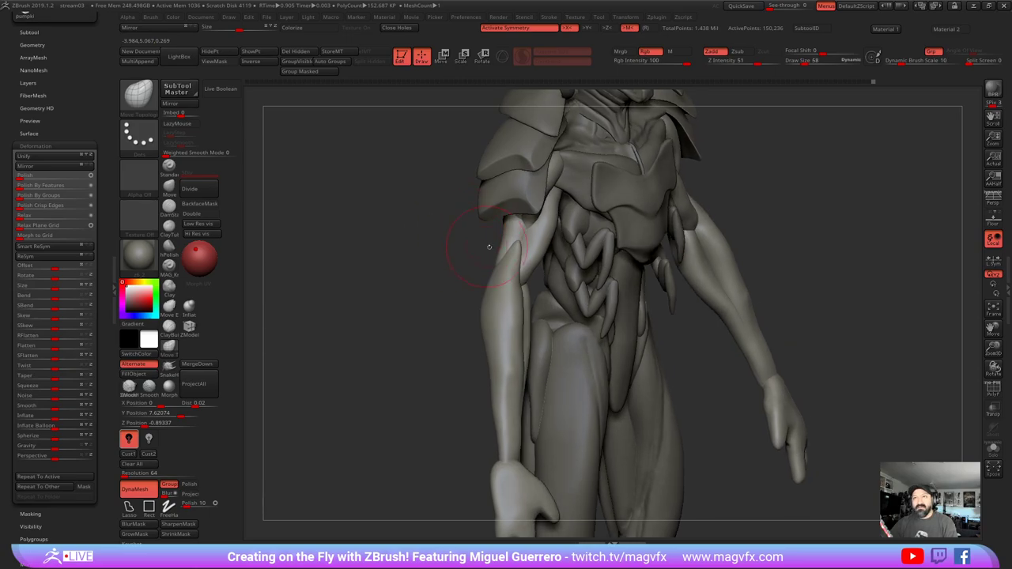
{"action": "key", "text": "["}
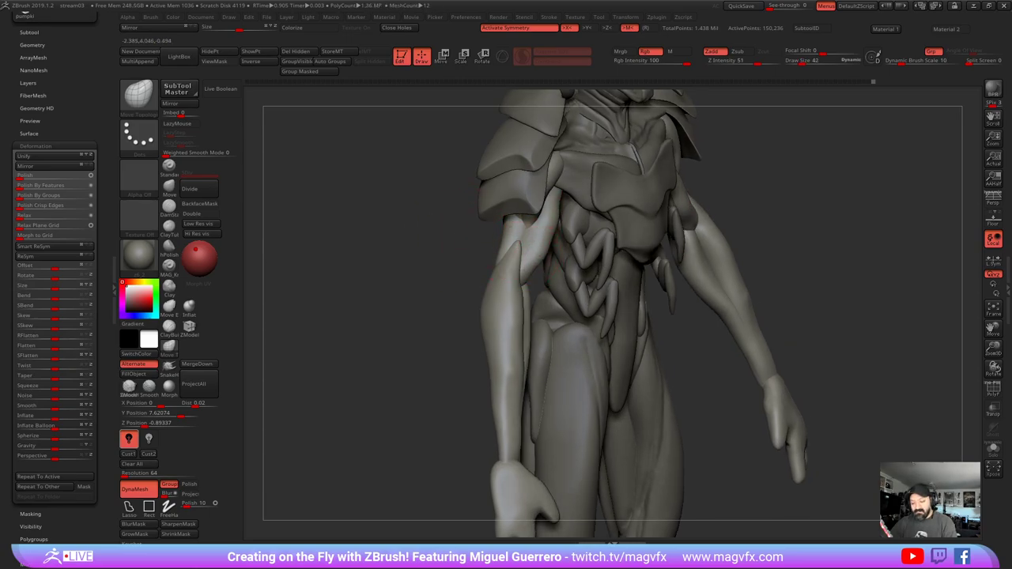
{"action": "left_click_drag", "start_coordinate": [557, 204], "coordinate": [561, 202]}
{"action": "right_click_drag", "start_coordinate": [450, 215], "coordinate": [460, 228], "text": "shift"}
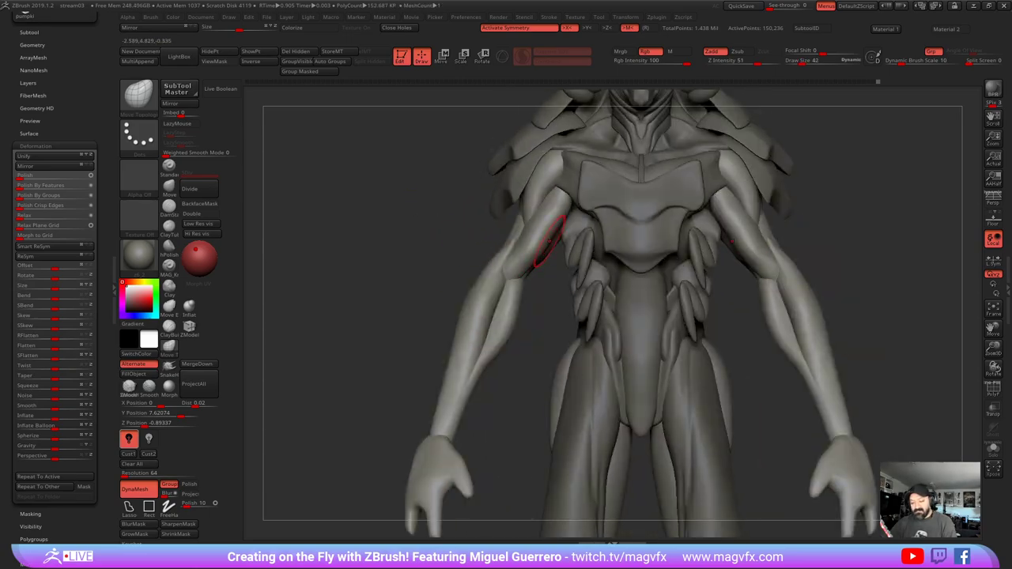
{"action": "left_click_drag", "start_coordinate": [551, 246], "coordinate": [556, 244]}
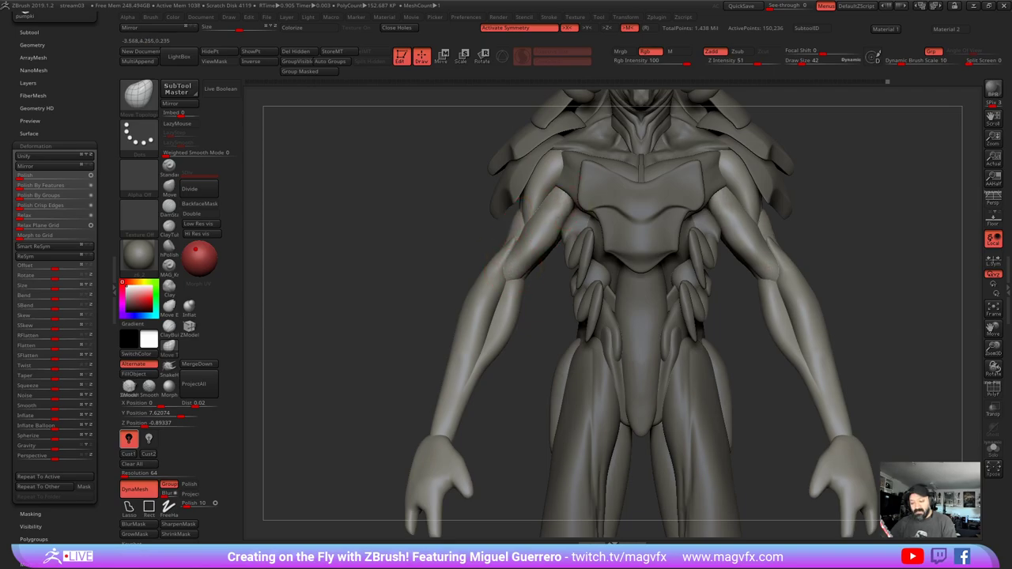
- Insert a primitive sphere over the inner finger and stretch it along the finger with the Move brush
{"action": "mouse_move", "coordinate": [433, 248]}
{"action": "right_mouse_down", "text": "alt"}
{"action": "mouse_move", "coordinate": [407, 276]}
{"action": "mouse_move", "coordinate": [403, 245]}
{"action": "right_mouse_up", "text": "alt"}
{"action": "right_click_drag", "start_coordinate": [396, 307], "coordinate": [402, 255], "text": "alt"}
{"action": "right_click_drag", "start_coordinate": [379, 282], "coordinate": [412, 248], "text": "alt"}
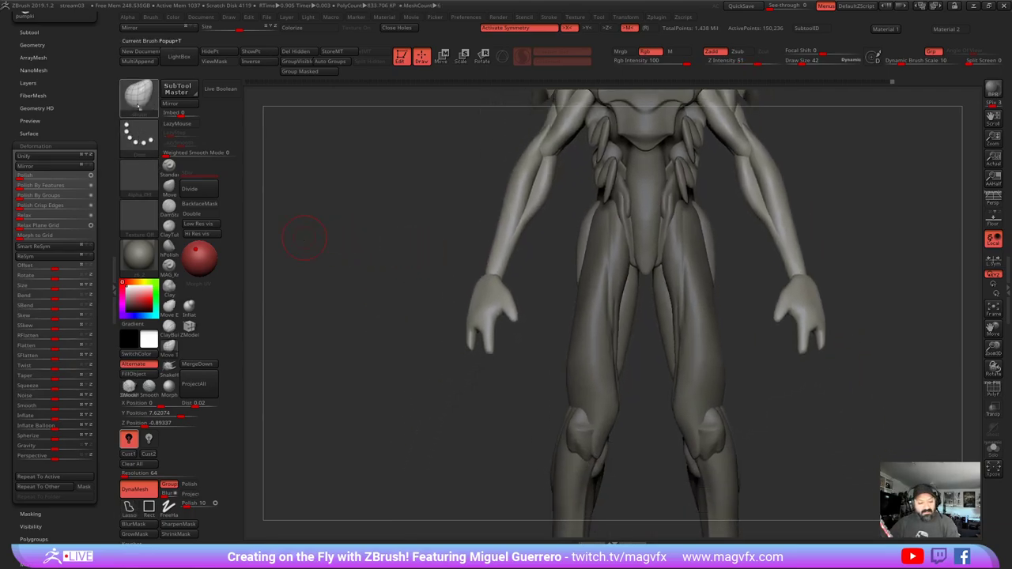
{"action": "left_click", "coordinate": [132, 99]}
{"action": "left_click", "coordinate": [391, 113]}
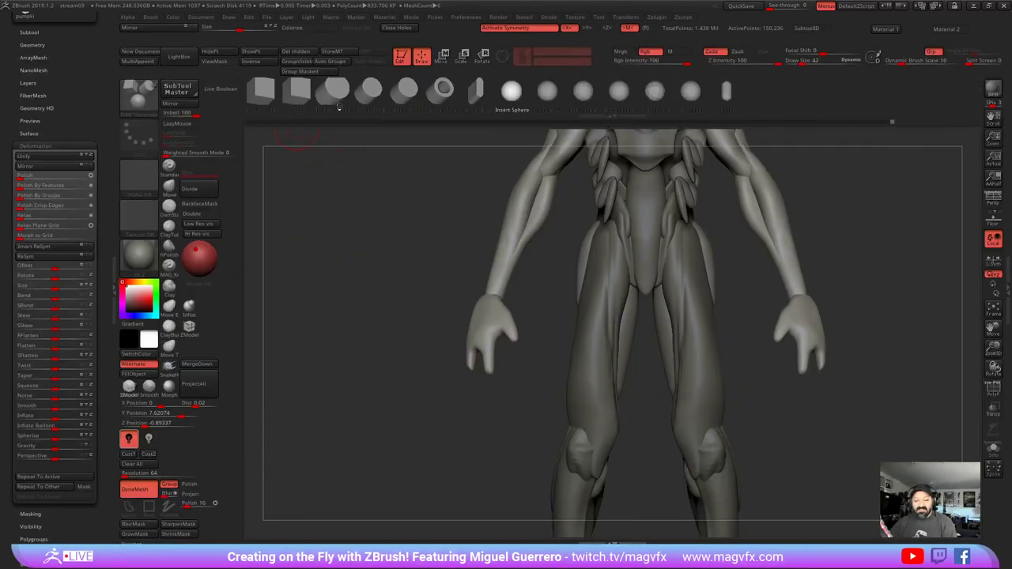
{"action": "right_click_drag", "start_coordinate": [474, 349], "coordinate": [487, 354]}
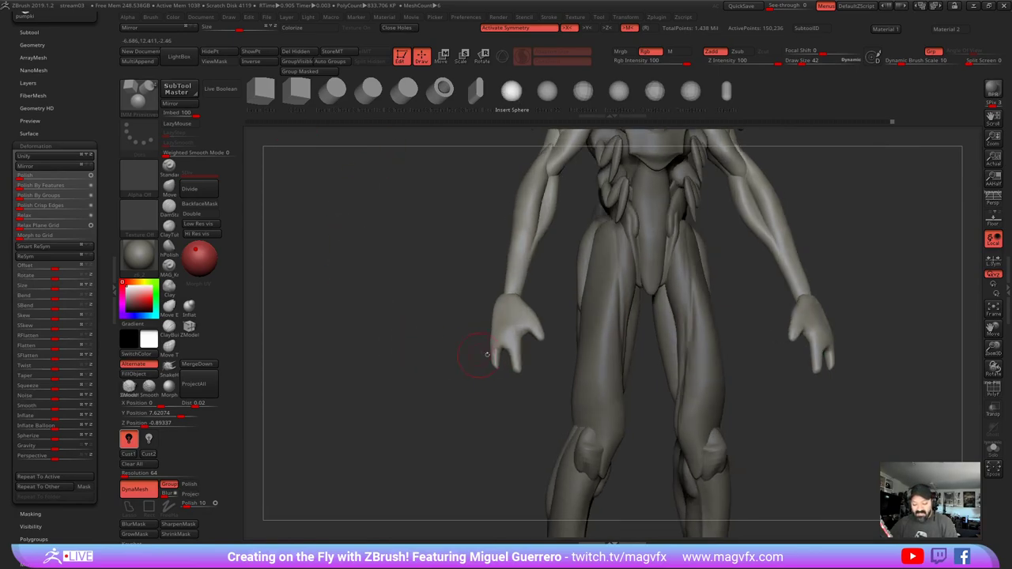
{"action": "left_click_drag", "start_coordinate": [515, 353], "coordinate": [518, 360]}
{"action": "mouse_move", "coordinate": [442, 347]}
{"action": "left_mouse_down"}
{"action": "mouse_move", "coordinate": [514, 349]}
{"action": "mouse_move", "coordinate": [518, 375]}
{"action": "mouse_move", "coordinate": [521, 363]}
{"action": "left_mouse_up"}
{"action": "left_click", "coordinate": [168, 192]}
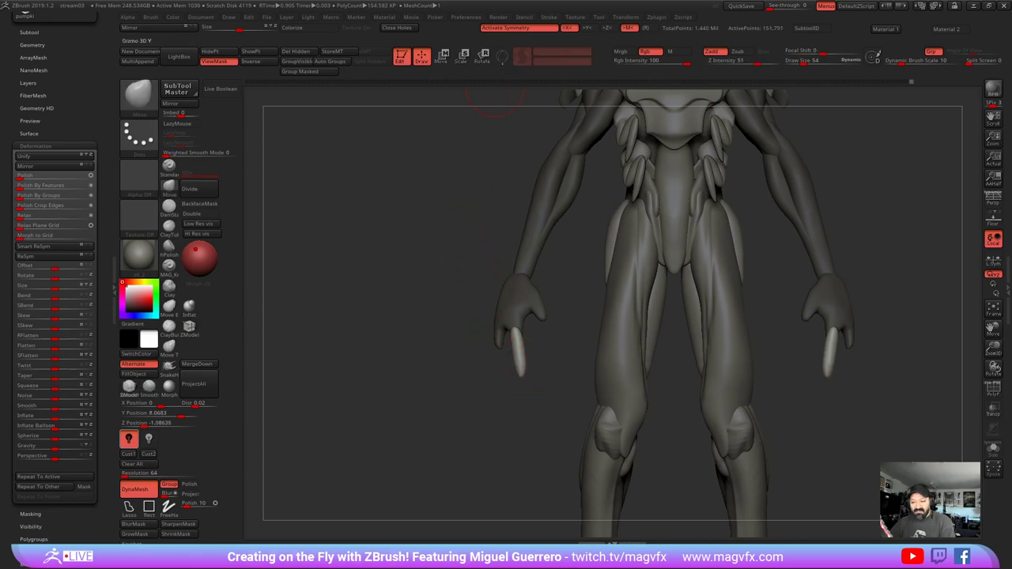
- Smooth and lengthen the inserted inner finger into a slim, slightly curved shape that tapers to a point
{"action": "left_click", "coordinate": [444, 55]}
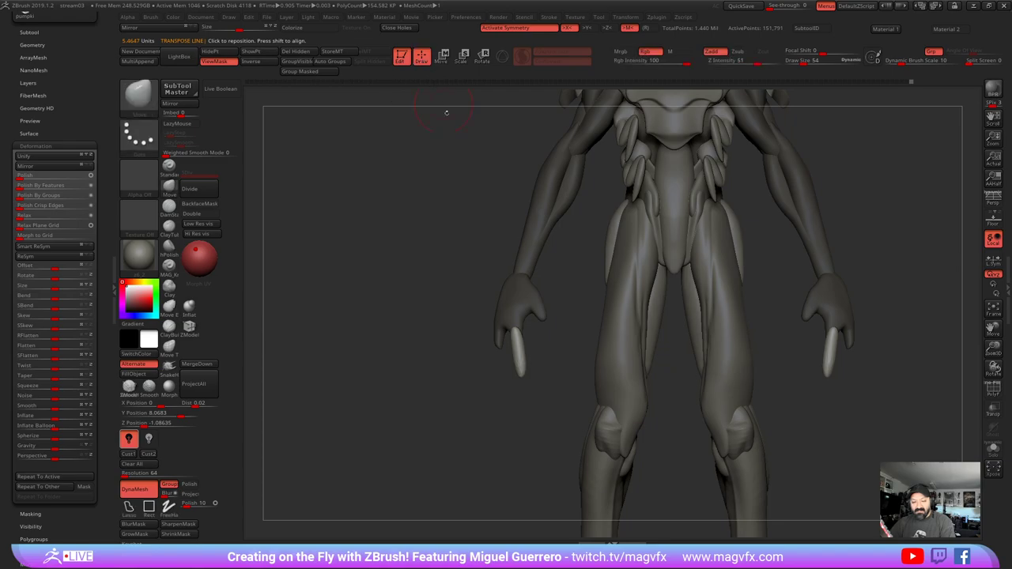
{"action": "left_click_drag", "start_coordinate": [459, 354], "coordinate": [448, 353], "text": "shift"}
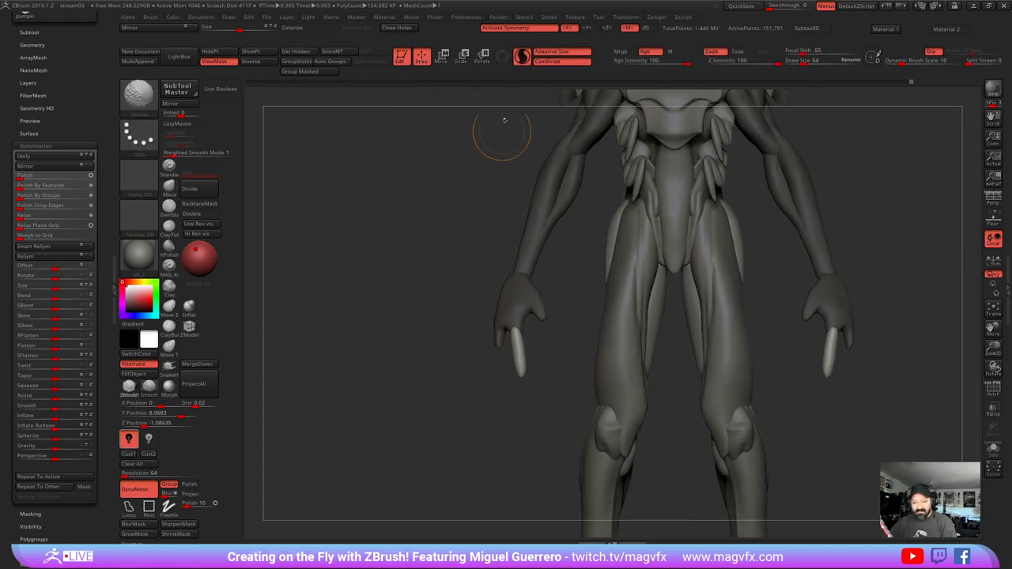
{"action": "left_click", "coordinate": [521, 57]}
{"action": "left_click_drag", "start_coordinate": [522, 364], "coordinate": [520, 357], "text": "shift"}
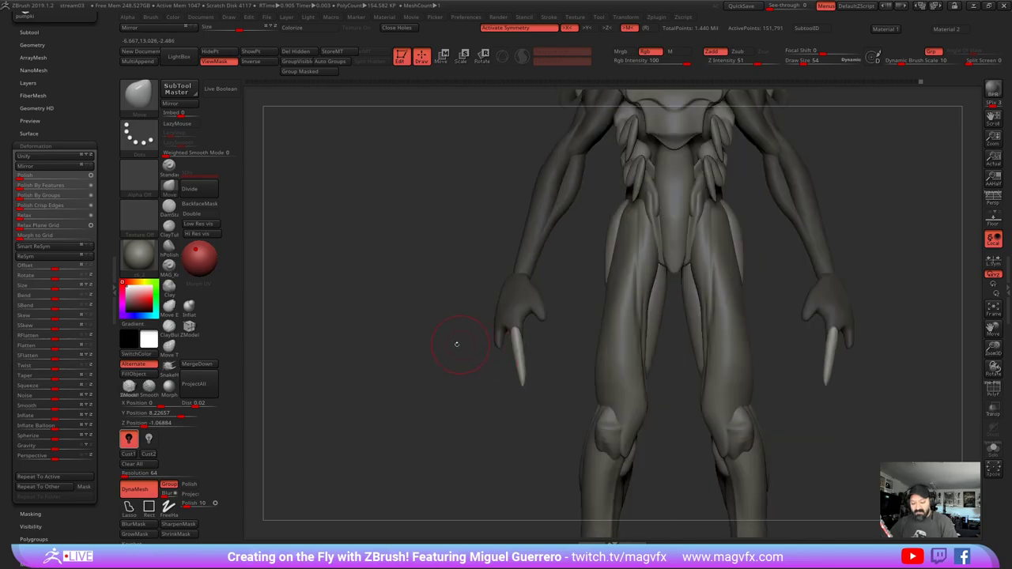
{"action": "left_click_drag", "start_coordinate": [457, 345], "coordinate": [469, 341]}
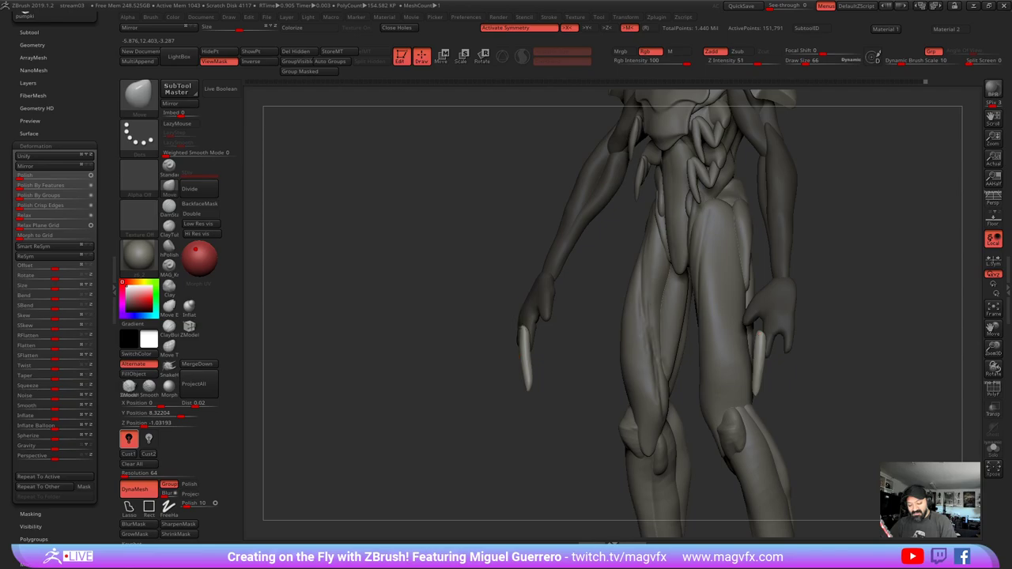
{"action": "mouse_move", "coordinate": [502, 324]}
{"action": "left_mouse_down"}
{"action": "mouse_move", "coordinate": [486, 342]}
{"action": "mouse_move", "coordinate": [518, 341]}
{"action": "mouse_move", "coordinate": [470, 344]}
{"action": "mouse_move", "coordinate": [518, 341]}
{"action": "left_mouse_up"}
{"action": "mouse_move", "coordinate": [484, 343]}
{"action": "left_mouse_down"}
{"action": "mouse_move", "coordinate": [447, 343]}
{"action": "mouse_move", "coordinate": [522, 328]}
{"action": "mouse_move", "coordinate": [518, 341]}
{"action": "mouse_move", "coordinate": [621, 345]}
{"action": "left_mouse_up"}
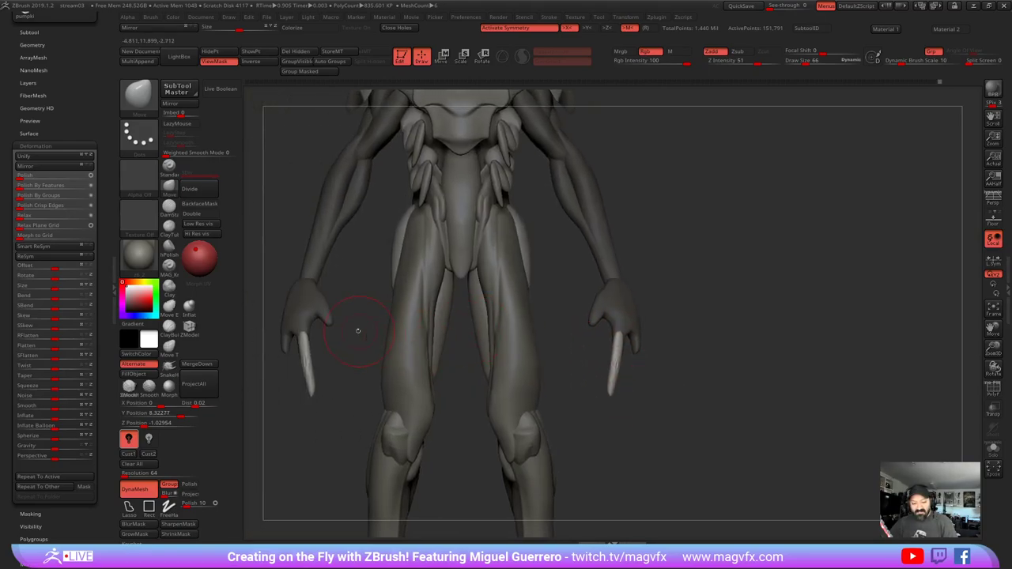
{"action": "mouse_move", "coordinate": [357, 331]}
{"action": "left_mouse_down"}
{"action": "mouse_move", "coordinate": [334, 321]}
{"action": "mouse_move", "coordinate": [309, 274]}
{"action": "left_mouse_up"}
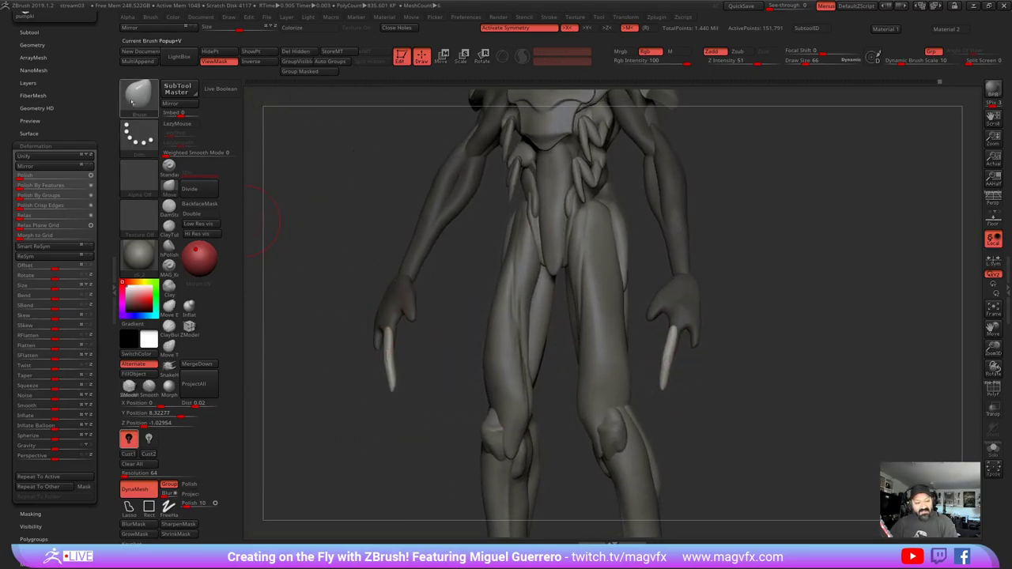
- Insert a primitive sphere at the outer finger and stretch it with the Move brush into a tapered finger
{"action": "left_click", "coordinate": [132, 101]}
{"action": "left_click", "coordinate": [393, 107]}
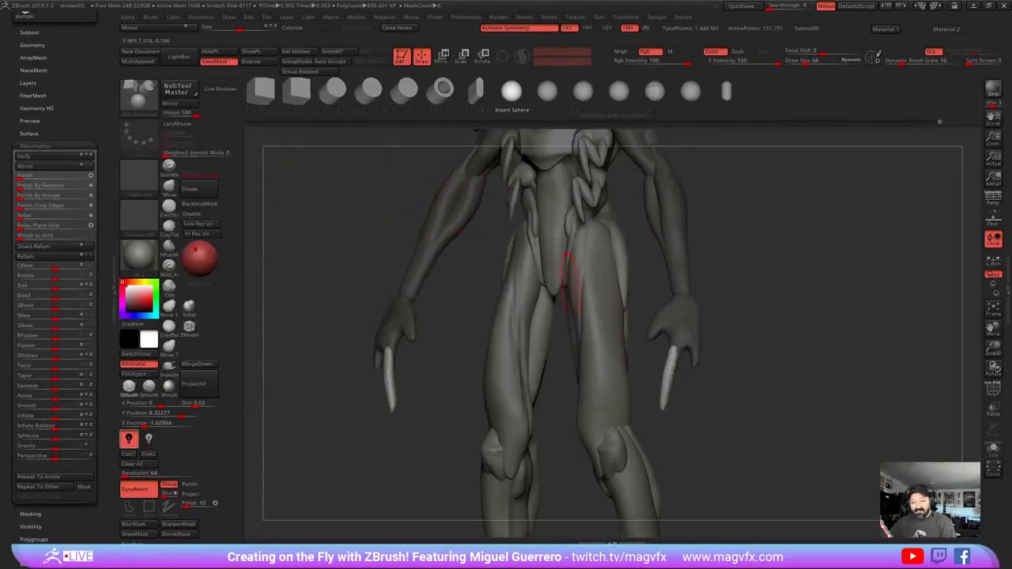
{"action": "mouse_move", "coordinate": [728, 406]}
{"action": "left_mouse_down"}
{"action": "mouse_move", "coordinate": [662, 359]}
{"action": "mouse_move", "coordinate": [700, 386]}
{"action": "left_mouse_up"}
{"action": "left_click", "coordinate": [169, 189]}
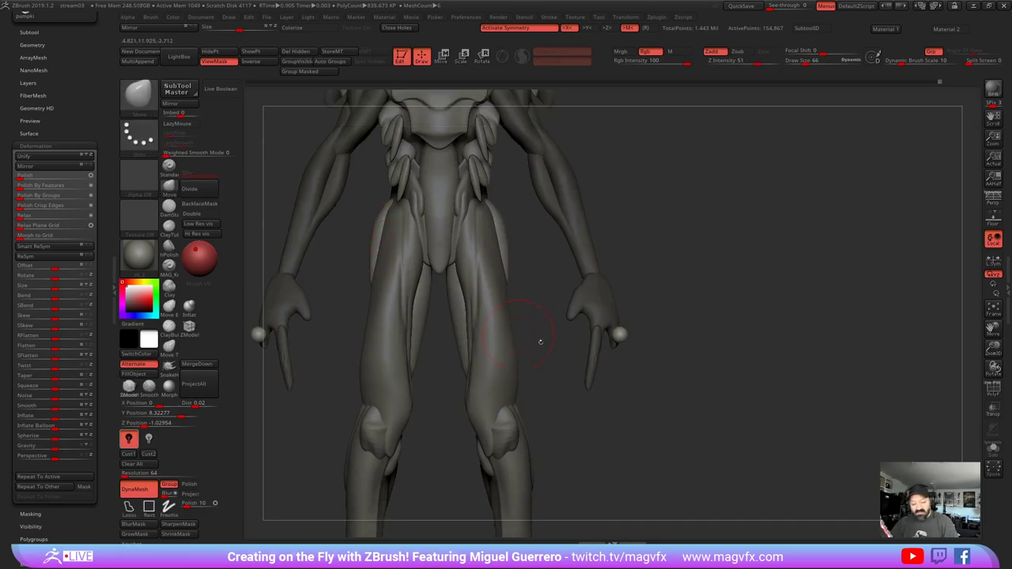
{"action": "mouse_move", "coordinate": [621, 339]}
{"action": "left_mouse_down"}
{"action": "mouse_move", "coordinate": [611, 386]}
{"action": "mouse_move", "coordinate": [615, 333]}
{"action": "left_mouse_up"}
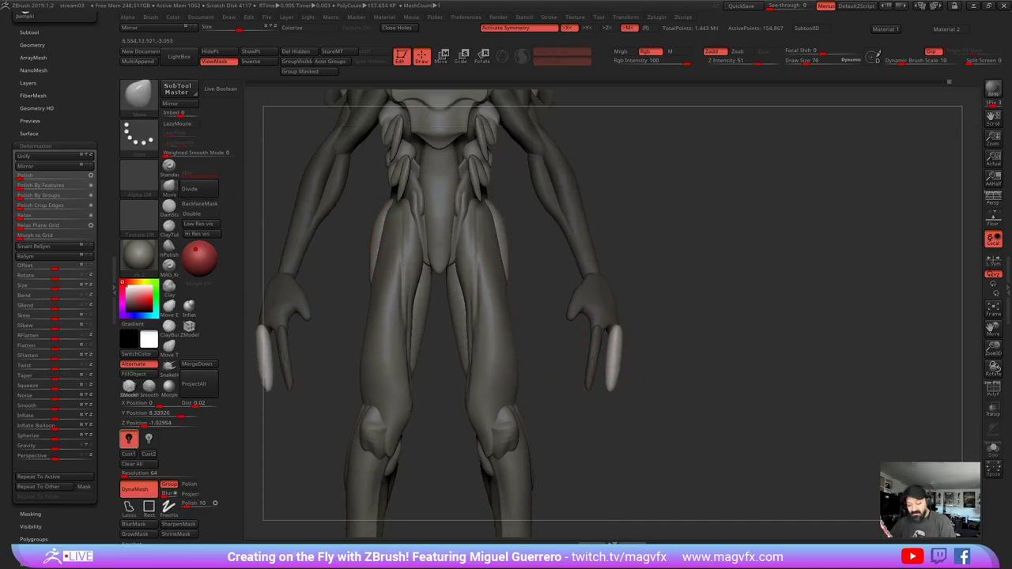
{"action": "left_click_drag", "start_coordinate": [672, 371], "coordinate": [727, 379]}
{"action": "mouse_move", "coordinate": [607, 387]}
{"action": "left_mouse_down"}
{"action": "mouse_move", "coordinate": [619, 386]}
{"action": "mouse_move", "coordinate": [621, 328]}
{"action": "mouse_move", "coordinate": [615, 383]}
{"action": "left_mouse_up"}
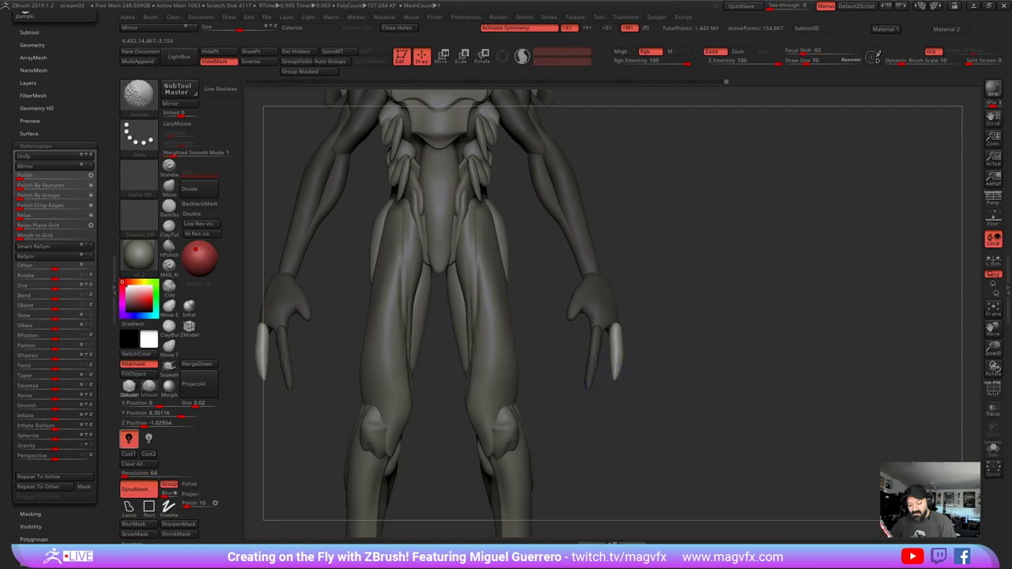
- Adjust the outer finger's shape from the side with the Move brush and clear the mask from the arms
{"action": "mouse_move", "coordinate": [628, 348]}
{"action": "left_mouse_down"}
{"action": "mouse_move", "coordinate": [614, 328]}
{"action": "mouse_move", "coordinate": [553, 348]}
{"action": "mouse_move", "coordinate": [549, 356]}
{"action": "mouse_move", "coordinate": [636, 377]}
{"action": "mouse_move", "coordinate": [602, 397]}
{"action": "mouse_move", "coordinate": [540, 388]}
{"action": "mouse_move", "coordinate": [477, 337]}
{"action": "mouse_move", "coordinate": [224, 284]}
{"action": "left_mouse_up"}
{"action": "left_click", "coordinate": [566, 388], "text": "ctrl"}
{"action": "left_click", "coordinate": [525, 387], "text": "ctrl"}
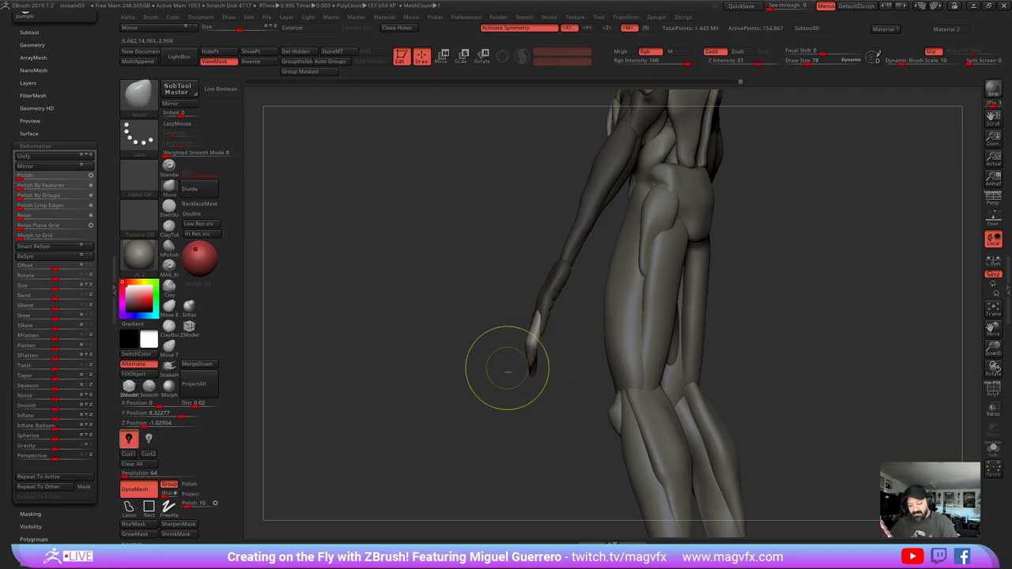
{"action": "left_click", "coordinate": [448, 389], "text": "ctrl"}
{"action": "left_click_drag", "start_coordinate": [537, 328], "coordinate": [540, 329]}
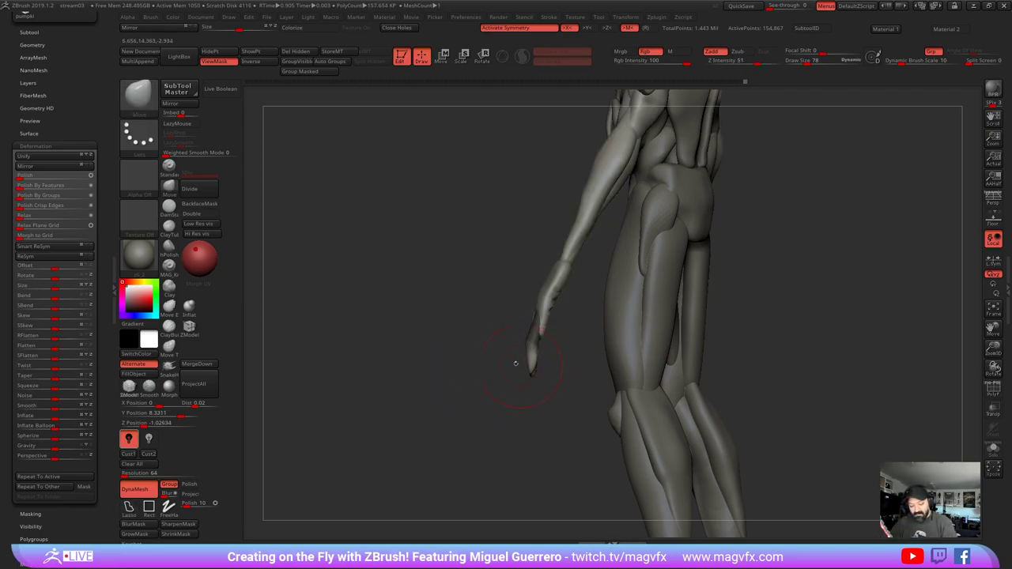
{"action": "left_click_drag", "start_coordinate": [515, 364], "coordinate": [632, 371], "text": "shift"}
{"action": "left_click_drag", "start_coordinate": [545, 398], "coordinate": [566, 419], "text": "ctrl"}
{"action": "left_click_drag", "start_coordinate": [483, 355], "coordinate": [562, 375], "text": "alt"}
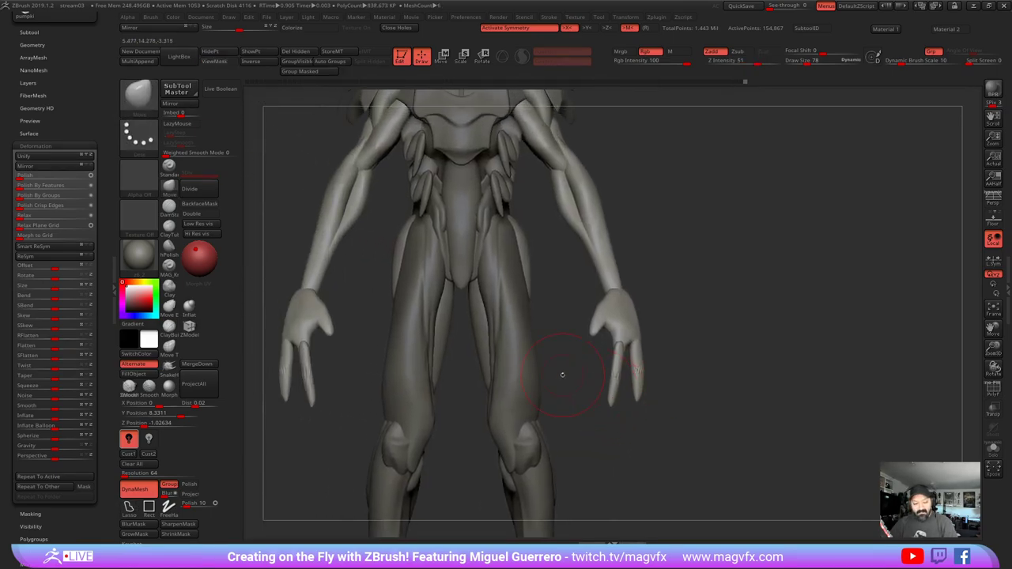
- Leave only the thumb tips unmasked, pull them downward into longer thumbs, and clear the mask to refine the thumb bases
{"action": "key", "text": "b"}
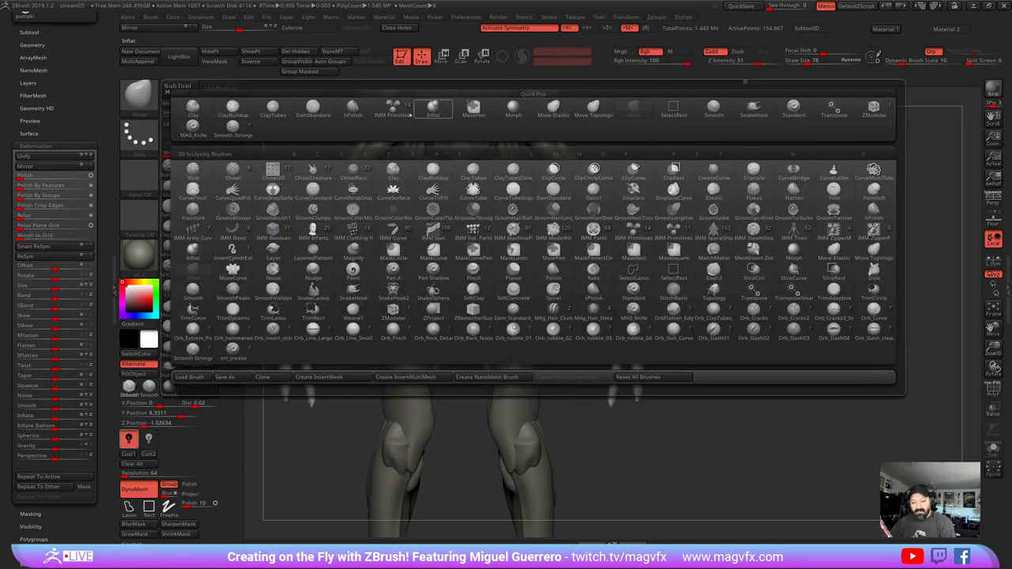
{"action": "key", "text": "Escape"}
{"action": "mouse_move", "coordinate": [572, 339]}
{"action": "left_mouse_down"}
{"action": "mouse_move", "coordinate": [614, 314]}
{"action": "mouse_move", "coordinate": [585, 342]}
{"action": "left_mouse_up"}
{"action": "left_click", "coordinate": [583, 354], "text": "ctrl"}
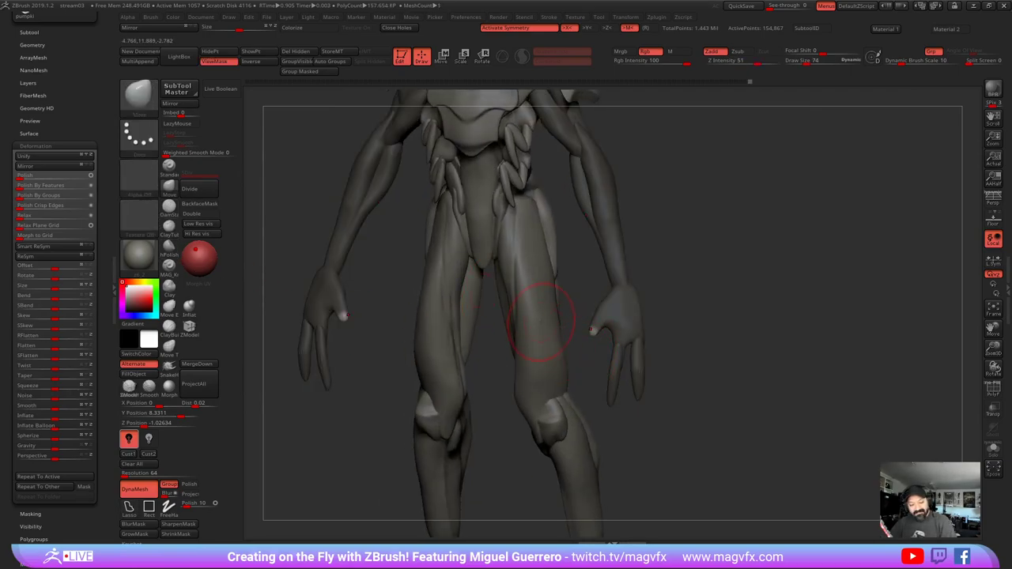
{"action": "mouse_move", "coordinate": [591, 335]}
{"action": "left_mouse_down"}
{"action": "mouse_move", "coordinate": [582, 359]}
{"action": "mouse_move", "coordinate": [585, 338]}
{"action": "left_mouse_up"}
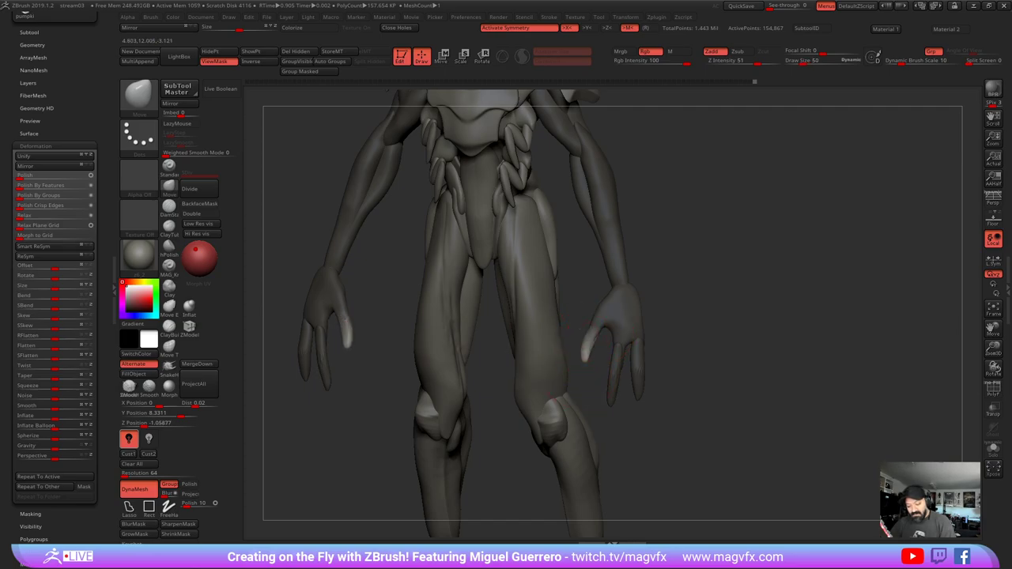
{"action": "key", "text": "ctrl+h"}
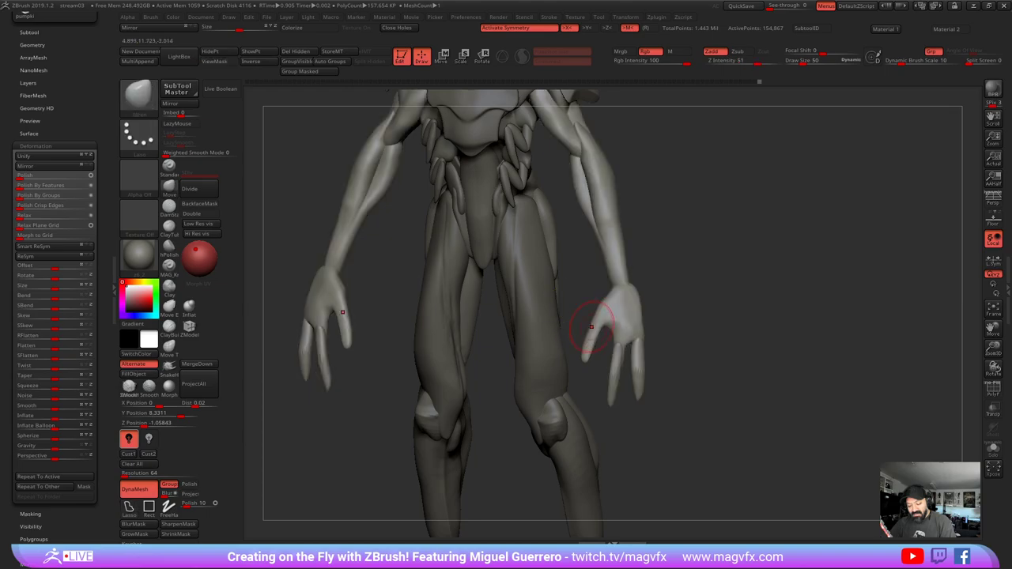
{"action": "left_click_drag", "start_coordinate": [595, 324], "coordinate": [603, 322]}
{"action": "mouse_move", "coordinate": [688, 315]}
{"action": "left_mouse_down"}
{"action": "mouse_move", "coordinate": [576, 305]}
{"action": "mouse_move", "coordinate": [684, 306]}
{"action": "left_mouse_up"}
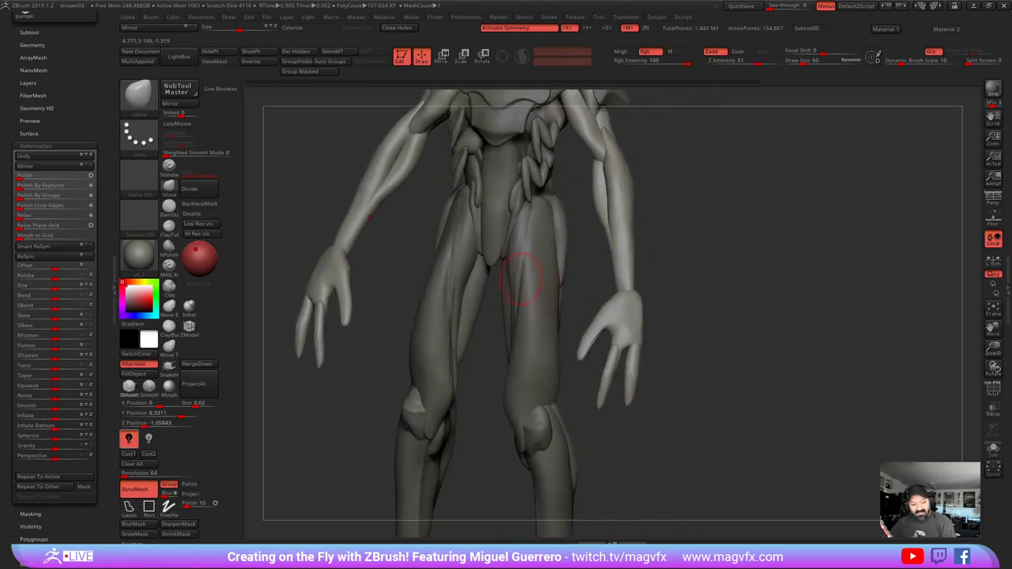
- Insert a primitive sphere near the wrist and move it onto the back of the hand with the Move brush
{"action": "left_click", "coordinate": [140, 96]}
{"action": "left_click", "coordinate": [394, 109]}
{"action": "left_click_drag", "start_coordinate": [631, 329], "coordinate": [615, 357]}
{"action": "left_click_drag", "start_coordinate": [696, 384], "coordinate": [634, 360], "text": "shift"}
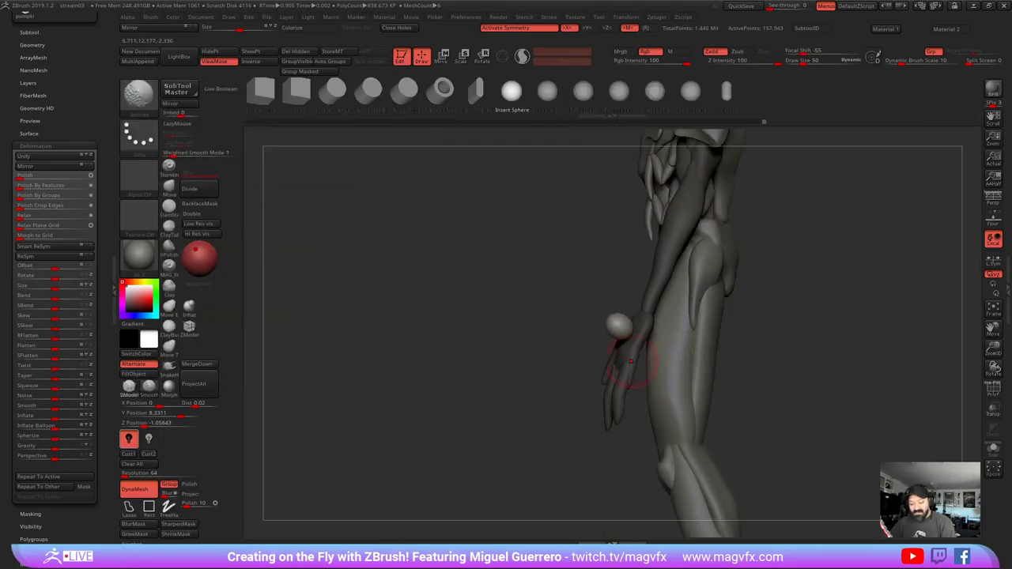
{"action": "left_click", "coordinate": [170, 187]}
{"action": "left_click_drag", "start_coordinate": [293, 217], "coordinate": [471, 267]}
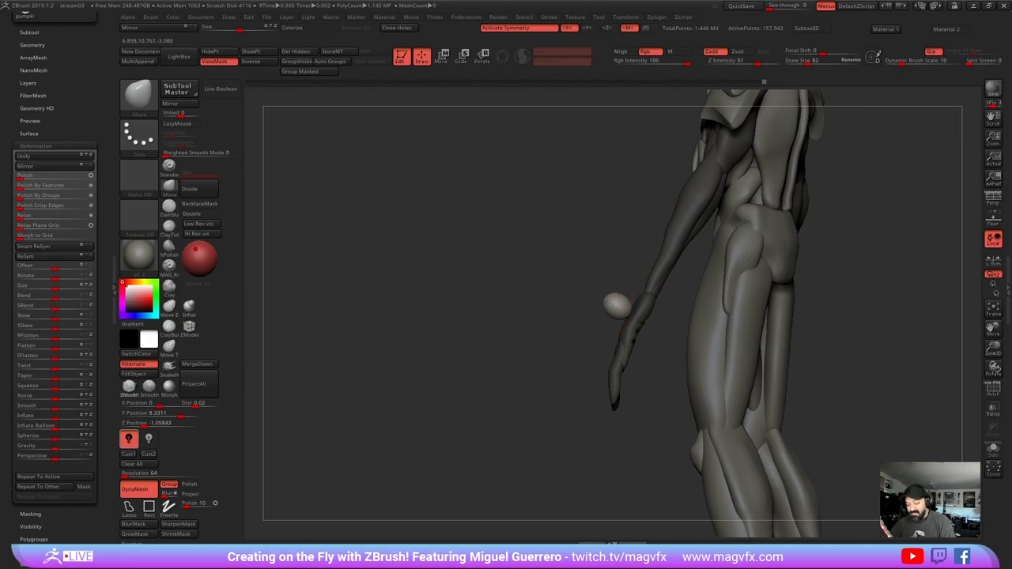
{"action": "left_click_drag", "start_coordinate": [612, 305], "coordinate": [686, 308]}
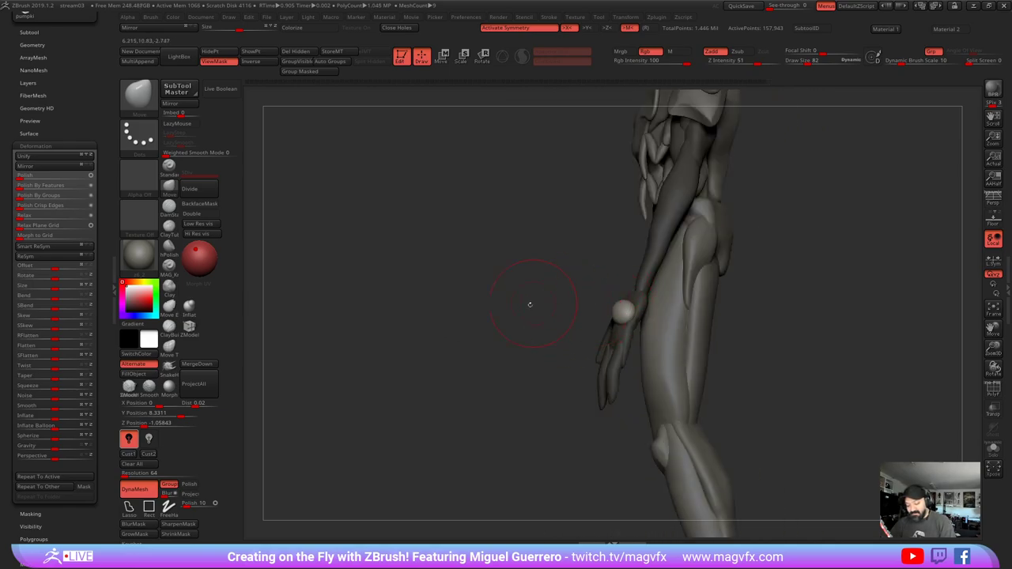
{"action": "left_click_drag", "start_coordinate": [530, 304], "coordinate": [591, 326]}
{"action": "left_click_drag", "start_coordinate": [680, 316], "coordinate": [699, 328]}
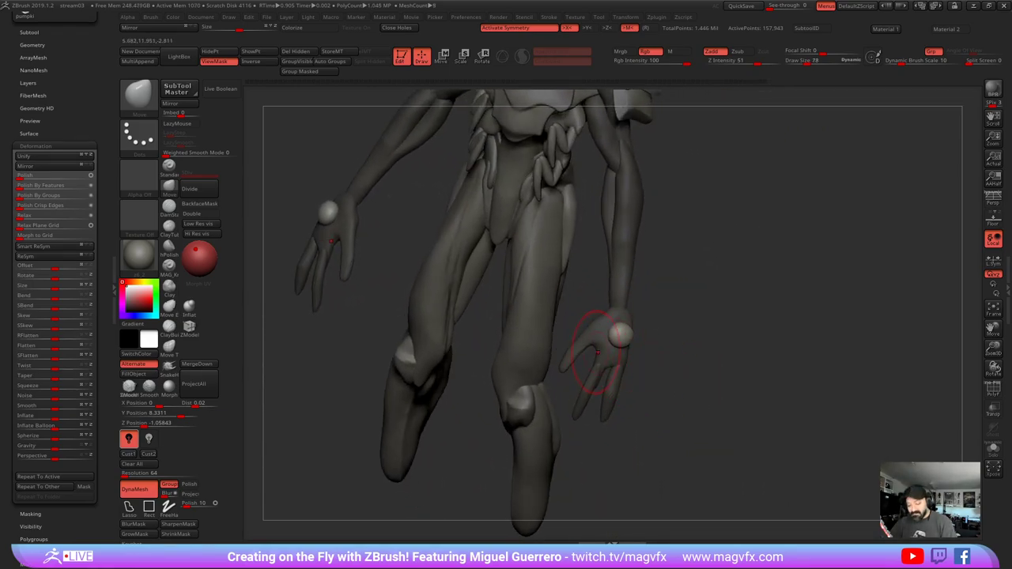
- Stretch the sphere into an oval plate covering the back of the hand and check it against the whole figure
{"action": "mouse_move", "coordinate": [618, 345]}
{"action": "left_mouse_down"}
{"action": "mouse_move", "coordinate": [616, 370]}
{"action": "mouse_move", "coordinate": [599, 326]}
{"action": "mouse_move", "coordinate": [611, 311]}
{"action": "mouse_move", "coordinate": [666, 335]}
{"action": "left_mouse_up"}
{"action": "mouse_move", "coordinate": [603, 327]}
{"action": "left_mouse_down"}
{"action": "mouse_move", "coordinate": [635, 327]}
{"action": "mouse_move", "coordinate": [620, 355]}
{"action": "mouse_move", "coordinate": [603, 354]}
{"action": "left_mouse_up"}
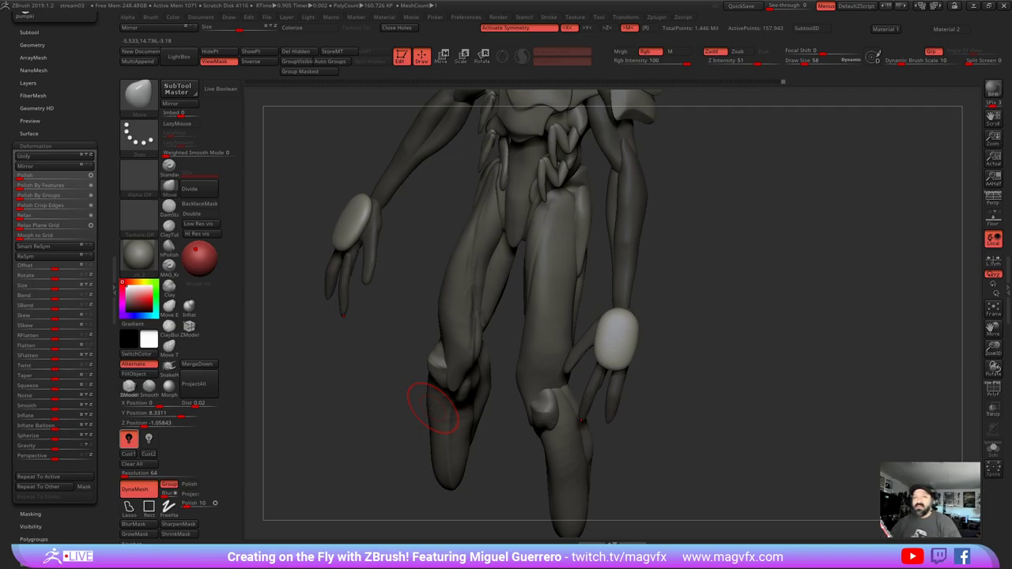
{"action": "left_click_drag", "start_coordinate": [414, 321], "coordinate": [336, 314], "text": "alt"}
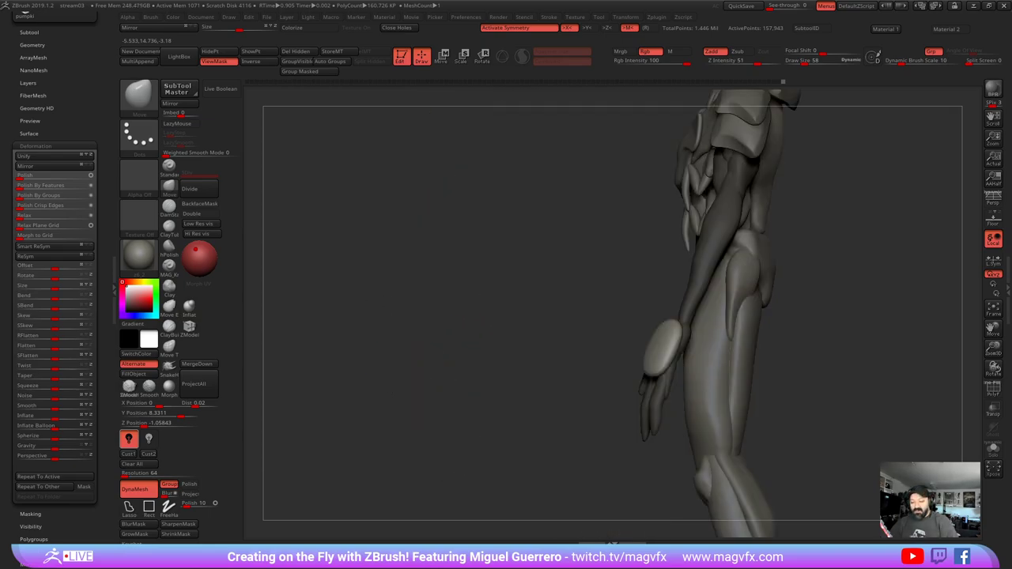
{"action": "left_click_drag", "start_coordinate": [512, 338], "coordinate": [409, 317], "text": "alt"}
{"action": "left_click_drag", "start_coordinate": [517, 320], "coordinate": [307, 343]}
{"action": "left_click_drag", "start_coordinate": [392, 322], "coordinate": [526, 402]}
{"action": "right_click_drag", "start_coordinate": [513, 333], "coordinate": [415, 281], "text": "ctrl"}
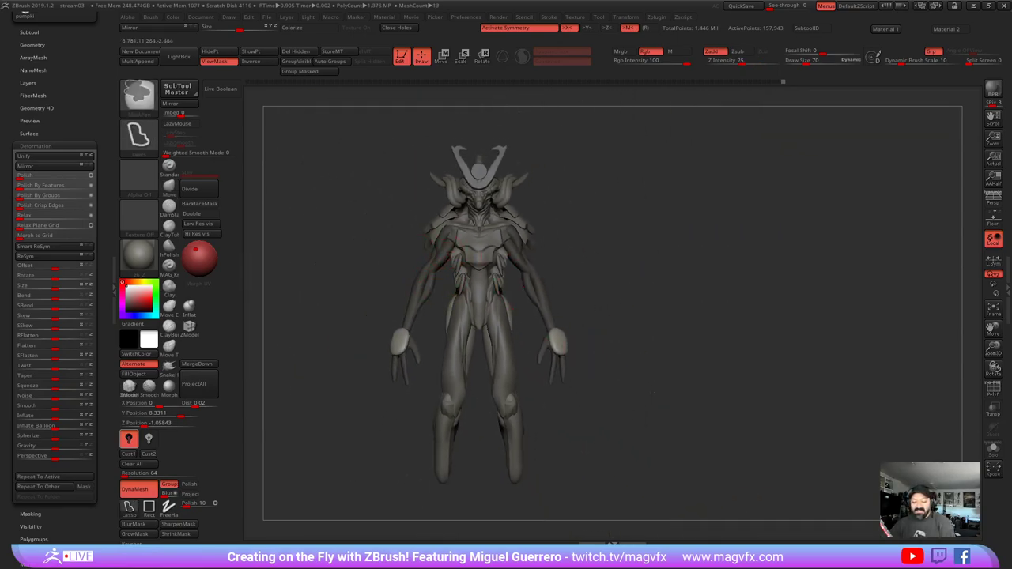
{"action": "mouse_move", "coordinate": [522, 289]}
{"action": "right_mouse_down", "text": "ctrl"}
{"action": "mouse_move", "coordinate": [691, 464]}
{"action": "mouse_move", "coordinate": [743, 435]}
{"action": "right_mouse_up", "text": "ctrl"}
- Reshape the oval hand plate with the Move brush into a broader form with a flattened edge above the fingers
{"action": "right_click_drag", "start_coordinate": [712, 380], "coordinate": [482, 427]}
{"action": "mouse_move", "coordinate": [448, 318]}
{"action": "left_mouse_down"}
{"action": "mouse_move", "coordinate": [425, 307]}
{"action": "mouse_move", "coordinate": [432, 326]}
{"action": "left_mouse_up"}
{"action": "right_click_drag", "start_coordinate": [419, 332], "coordinate": [353, 330]}
{"action": "left_click_drag", "start_coordinate": [435, 312], "coordinate": [467, 356]}
{"action": "right_click_drag", "start_coordinate": [324, 347], "coordinate": [470, 343]}
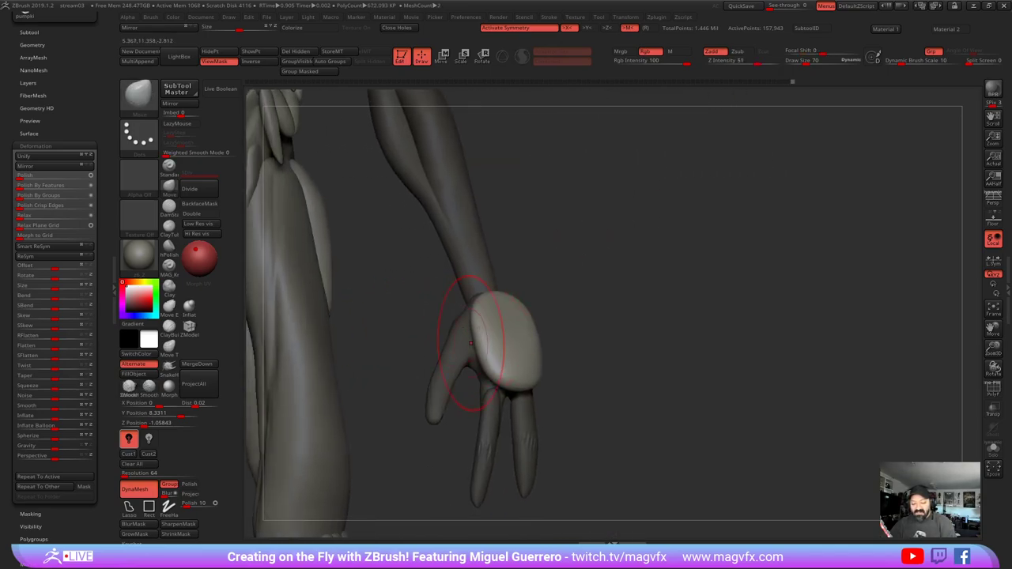
{"action": "left_click_drag", "start_coordinate": [585, 423], "coordinate": [546, 416]}
{"action": "mouse_move", "coordinate": [601, 362]}
{"action": "left_mouse_down"}
{"action": "mouse_move", "coordinate": [570, 383]}
{"action": "mouse_move", "coordinate": [592, 383]}
{"action": "mouse_move", "coordinate": [554, 368]}
{"action": "mouse_move", "coordinate": [581, 369]}
{"action": "mouse_move", "coordinate": [542, 377]}
{"action": "left_mouse_up"}
{"action": "key", "text": "bracketleft"}
{"action": "key", "text": "bracketleft"}
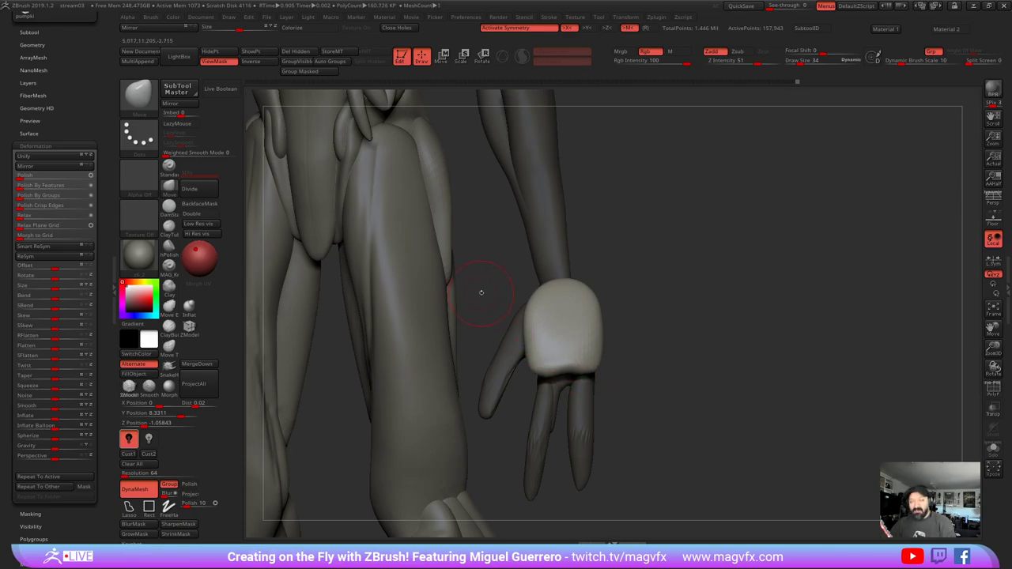
- Switch to the body and mask everything except the legs from just above the knees down
{"action": "left_click_drag", "start_coordinate": [480, 292], "coordinate": [545, 314]}
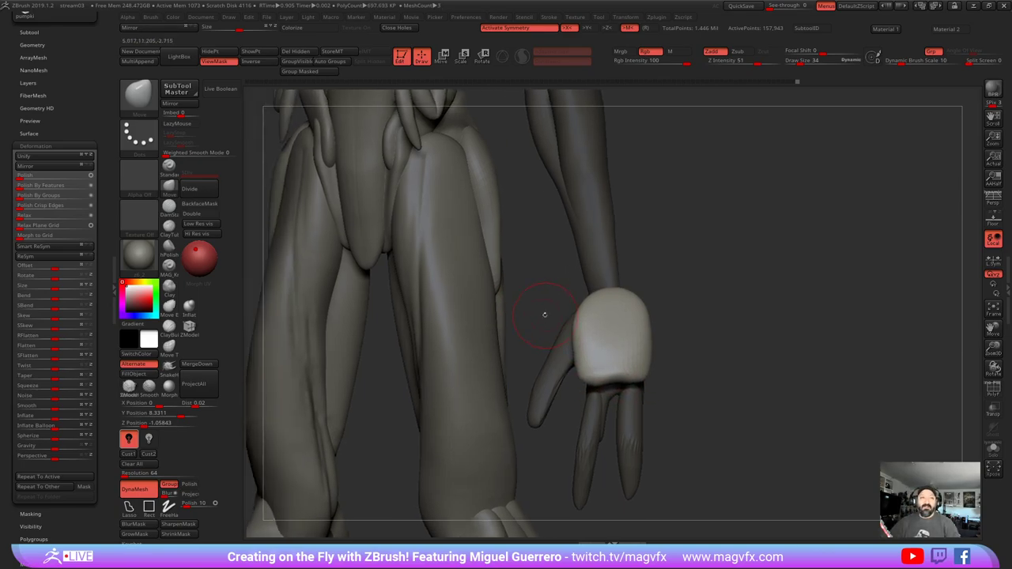
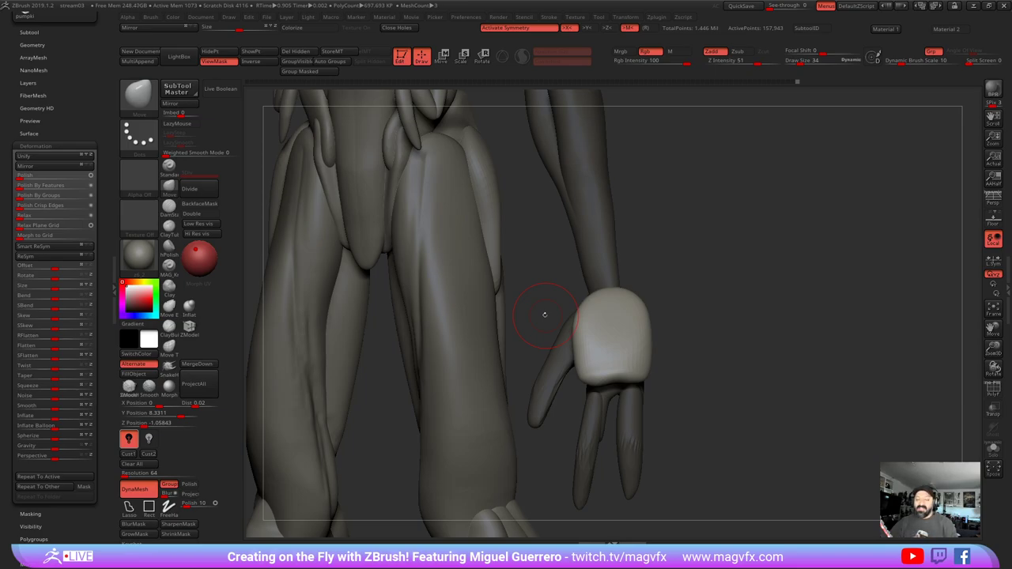
{"action": "mouse_move", "coordinate": [530, 337]}
{"action": "right_mouse_down"}
{"action": "mouse_move", "coordinate": [564, 287]}
{"action": "mouse_move", "coordinate": [506, 267]}
{"action": "mouse_move", "coordinate": [763, 273]}
{"action": "mouse_move", "coordinate": [712, 364]}
{"action": "right_mouse_up"}
{"action": "mouse_move", "coordinate": [395, 340]}
{"action": "right_mouse_down", "text": "ctrl"}
{"action": "mouse_move", "coordinate": [384, 302]}
{"action": "mouse_move", "coordinate": [466, 315]}
{"action": "mouse_move", "coordinate": [498, 297]}
{"action": "mouse_move", "coordinate": [502, 260]}
{"action": "right_mouse_up", "text": "ctrl"}
{"action": "key", "text": "f"}
{"action": "left_click_drag", "start_coordinate": [436, 276], "coordinate": [445, 311], "text": "ctrl"}
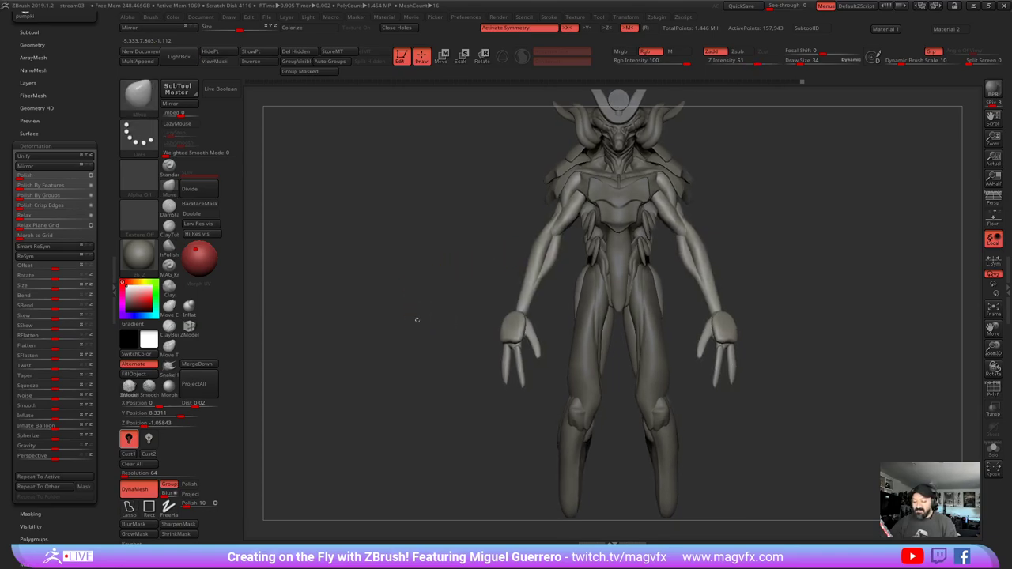
{"action": "right_click_drag", "start_coordinate": [466, 373], "coordinate": [444, 319], "text": "alt"}
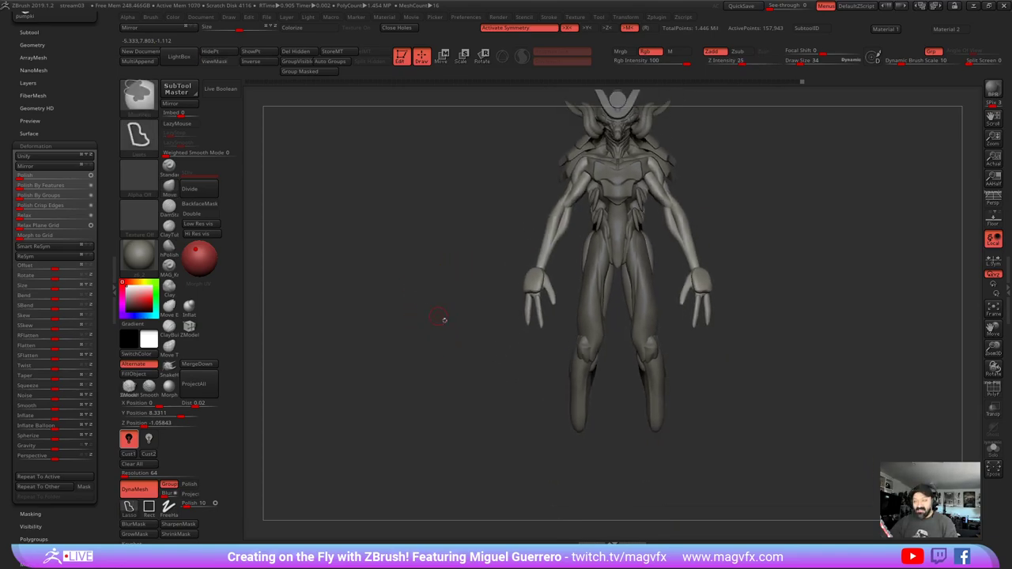
{"action": "left_click", "coordinate": [555, 326], "text": "ctrl"}
{"action": "left_click", "coordinate": [582, 325], "text": "alt"}
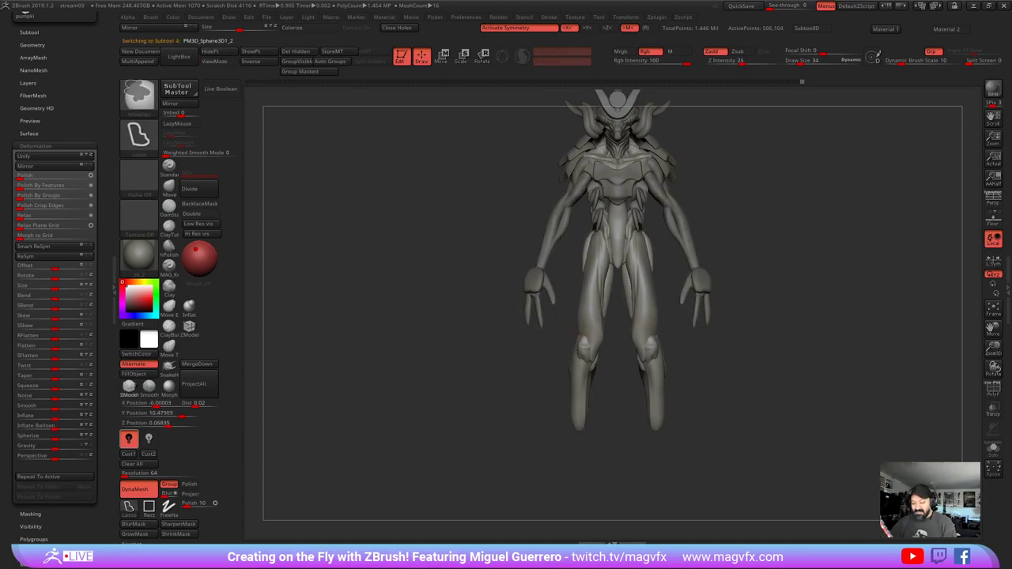
{"action": "mouse_move", "coordinate": [560, 313]}
{"action": "left_mouse_down", "text": "ctrl"}
{"action": "mouse_move", "coordinate": [589, 444]}
{"action": "mouse_move", "coordinate": [563, 395]}
{"action": "left_mouse_up", "text": "ctrl"}
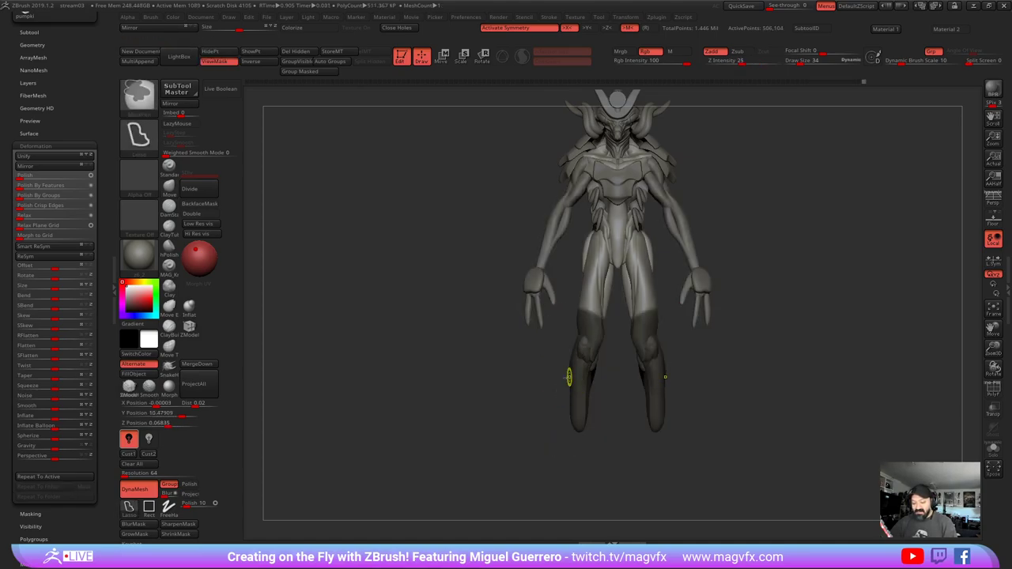
{"action": "left_click", "coordinate": [485, 343], "text": "ctrl"}
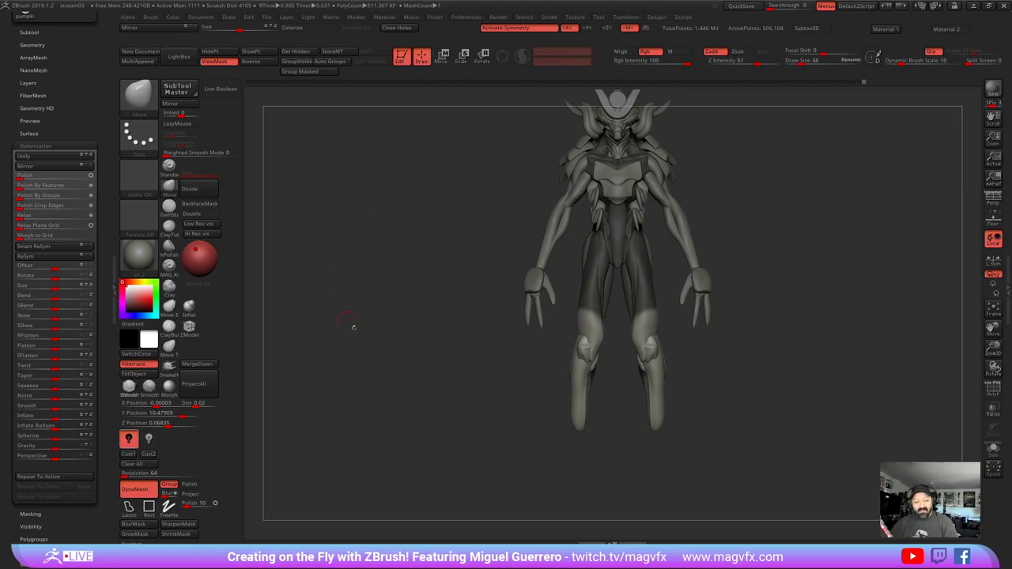
- Stretch the lower legs downward, reshape the calves in profile with the Move brush, and select the arms subtool
{"action": "key", "text": "bracketright"}
{"action": "key", "text": "bracketright"}
{"action": "left_click_drag", "start_coordinate": [576, 423], "coordinate": [575, 472]}
{"action": "left_click_drag", "start_coordinate": [506, 472], "coordinate": [649, 472]}
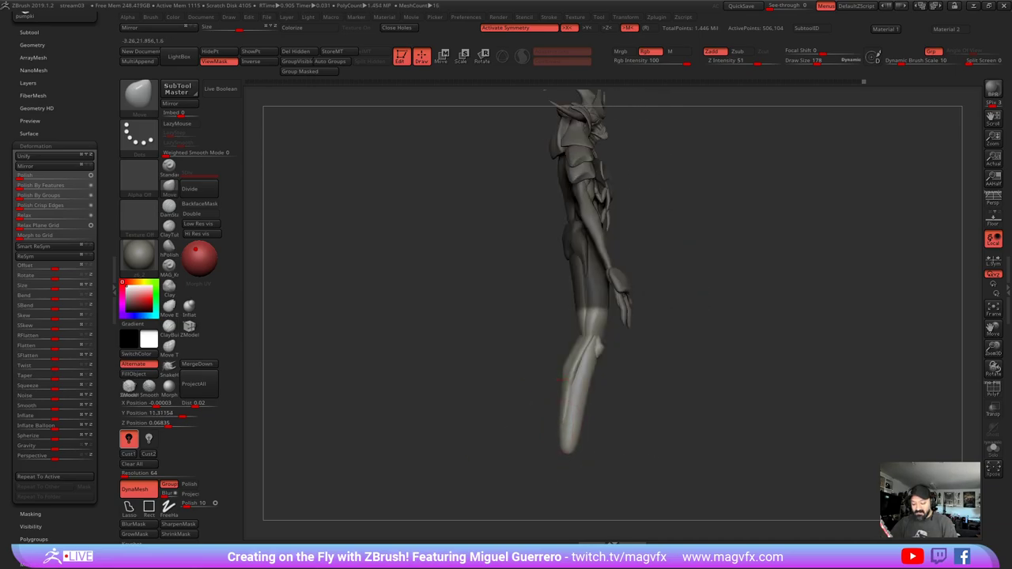
{"action": "left_click_drag", "start_coordinate": [589, 373], "coordinate": [579, 378]}
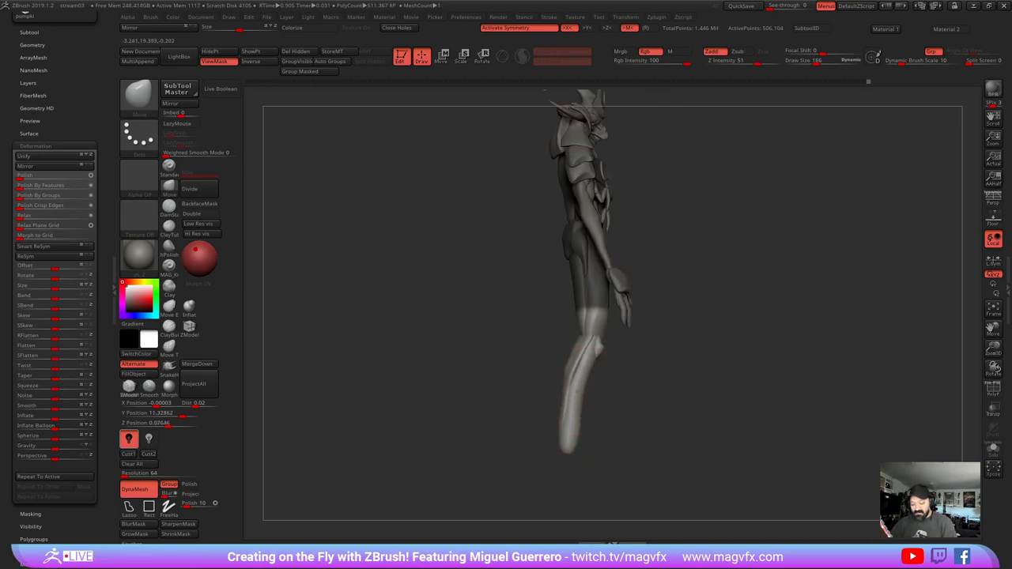
{"action": "mouse_move", "coordinate": [574, 417]}
{"action": "right_mouse_down"}
{"action": "mouse_move", "coordinate": [467, 335]}
{"action": "mouse_move", "coordinate": [462, 360]}
{"action": "mouse_move", "coordinate": [427, 338]}
{"action": "right_mouse_up"}
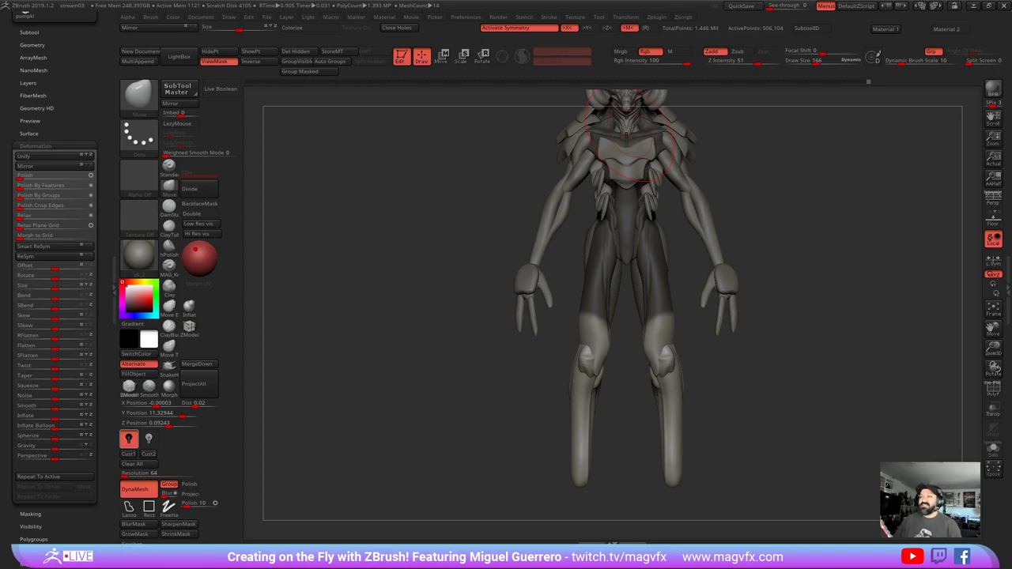
{"action": "mouse_move", "coordinate": [424, 340]}
{"action": "left_mouse_down"}
{"action": "mouse_move", "coordinate": [406, 308]}
{"action": "mouse_move", "coordinate": [419, 322]}
{"action": "mouse_move", "coordinate": [399, 316]}
{"action": "mouse_move", "coordinate": [438, 355]}
{"action": "mouse_move", "coordinate": [461, 348]}
{"action": "mouse_move", "coordinate": [419, 321]}
{"action": "mouse_move", "coordinate": [420, 333]}
{"action": "mouse_move", "coordinate": [408, 330]}
{"action": "mouse_move", "coordinate": [397, 314]}
{"action": "mouse_move", "coordinate": [414, 318]}
{"action": "mouse_move", "coordinate": [451, 303]}
{"action": "left_mouse_up"}
{"action": "left_click", "coordinate": [492, 307], "text": "alt"}
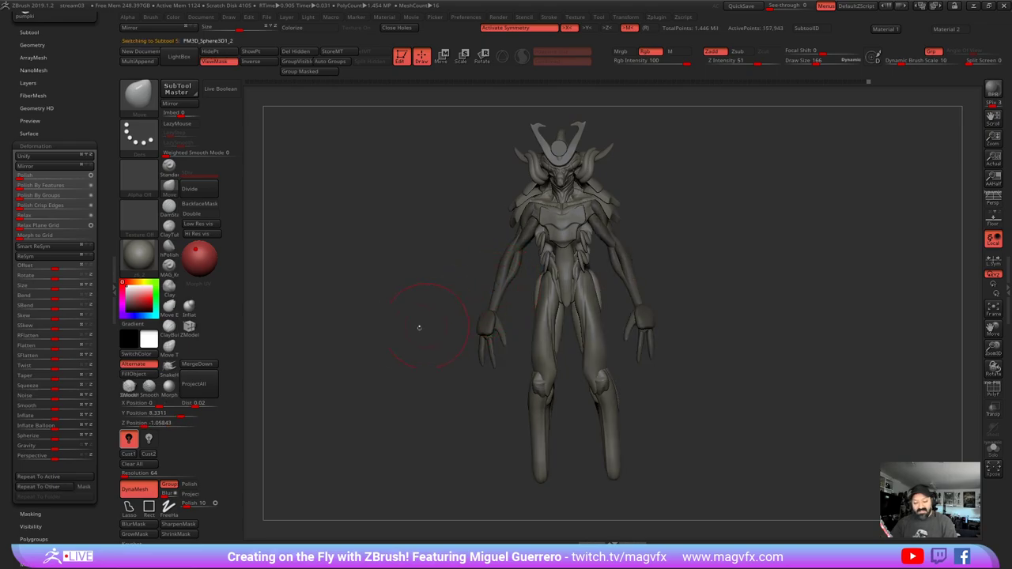
{"action": "left_click", "coordinate": [495, 292], "text": "alt"}
- Try to mask the upper arms and hands by hiding one forearm's polygroup and masking the rest
{"action": "left_click", "coordinate": [497, 296], "text": "ctrl+shift"}
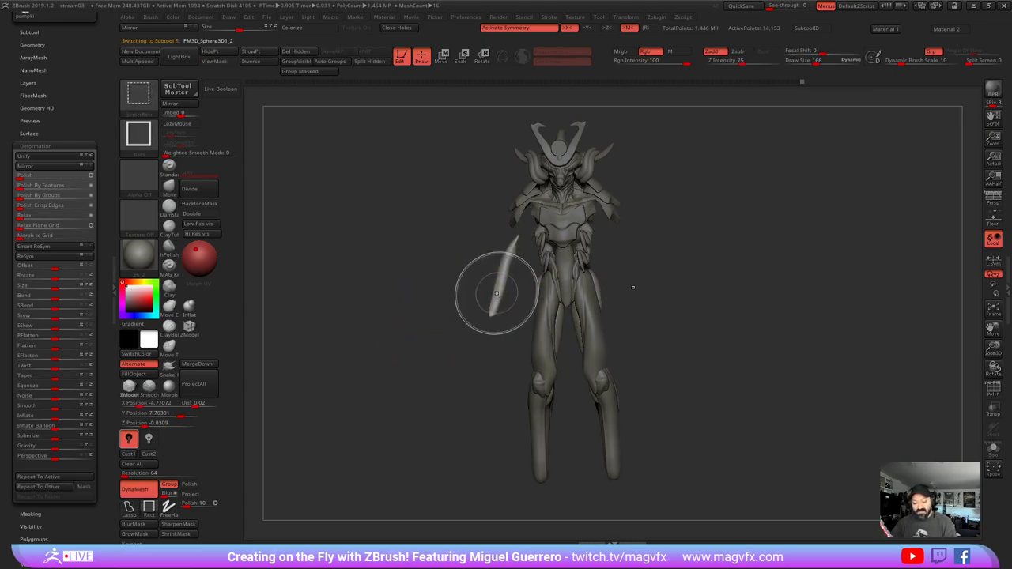
{"action": "left_click", "coordinate": [496, 294], "text": "ctrl+shift"}
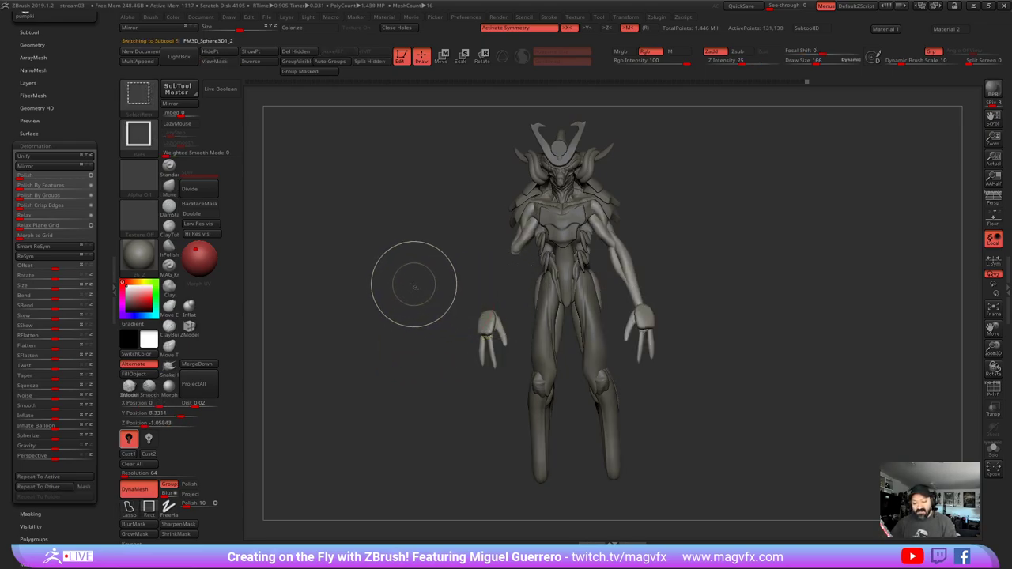
{"action": "left_click_drag", "start_coordinate": [357, 129], "coordinate": [731, 456], "text": "ctrl+shift"}
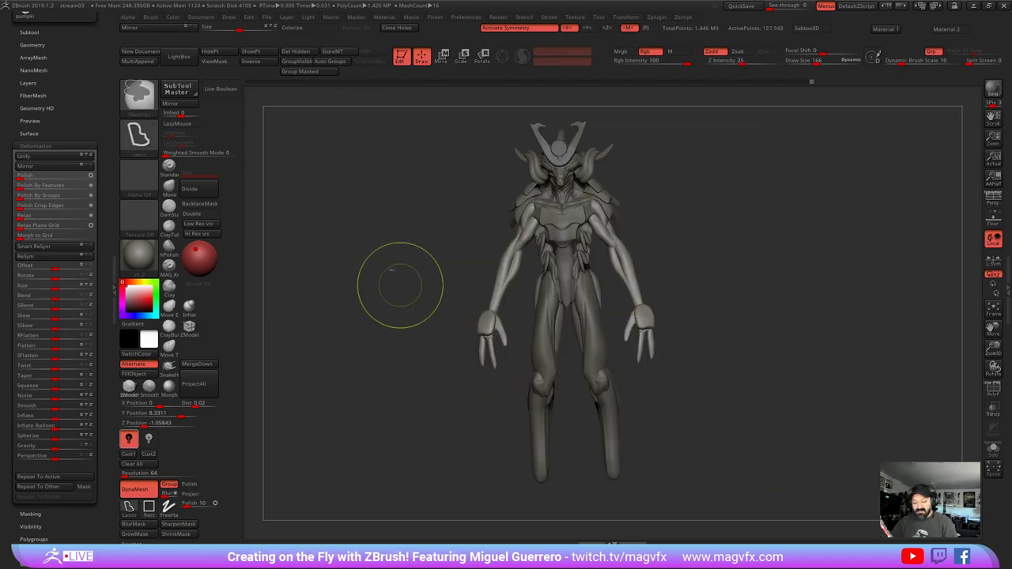
{"action": "left_click_drag", "start_coordinate": [346, 153], "coordinate": [662, 348], "text": "ctrl"}
{"action": "mouse_move", "coordinate": [362, 221]}
{"action": "left_mouse_down", "text": "ctrl"}
{"action": "mouse_move", "coordinate": [756, 357]}
{"action": "mouse_move", "coordinate": [368, 158]}
{"action": "left_mouse_up", "text": "ctrl"}
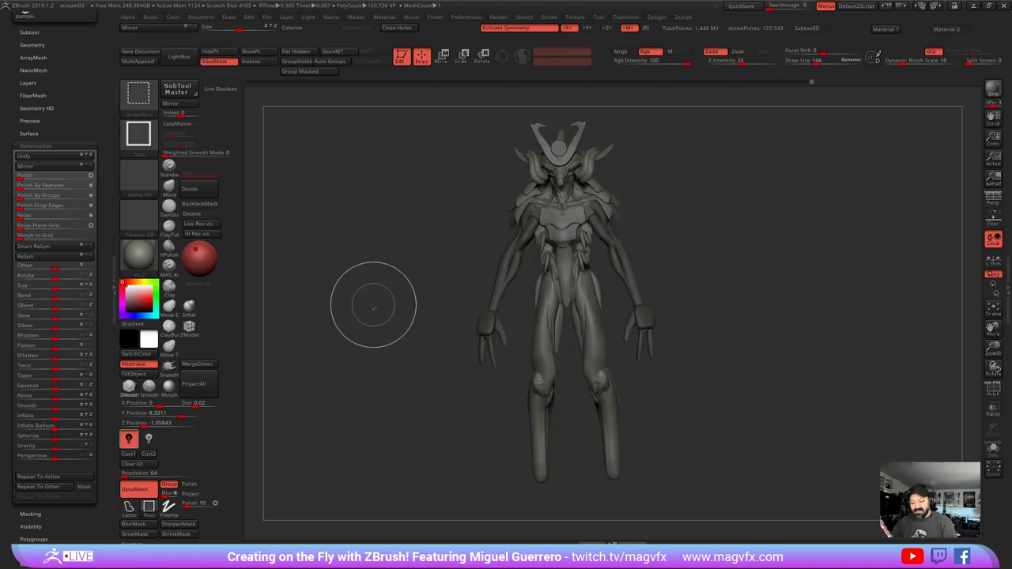
{"action": "left_click", "coordinate": [499, 280], "text": "ctrl+shift"}
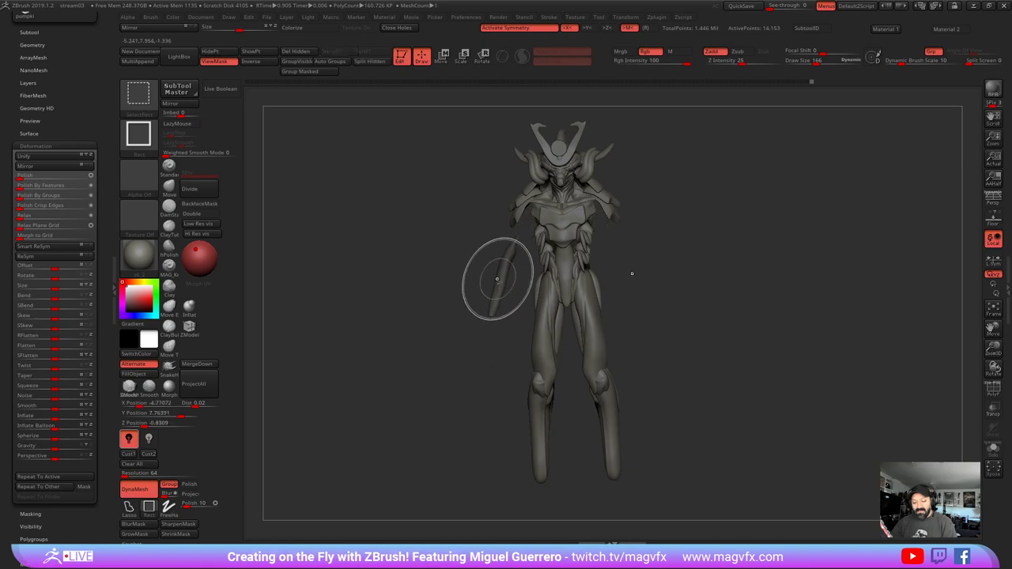
{"action": "left_click", "coordinate": [506, 284], "text": "ctrl+shift"}
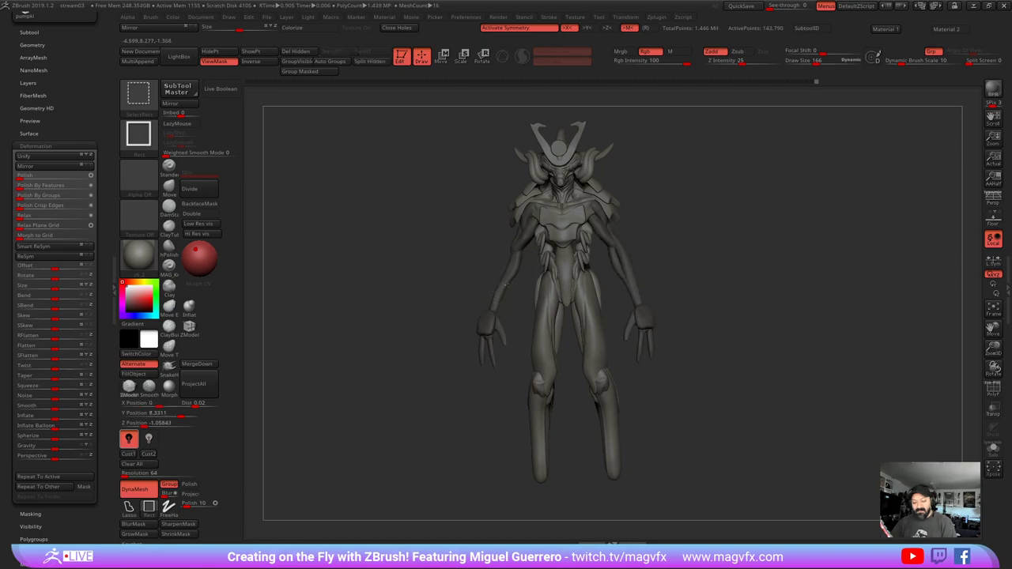
{"action": "left_click", "coordinate": [393, 260], "text": "ctrl+shift"}
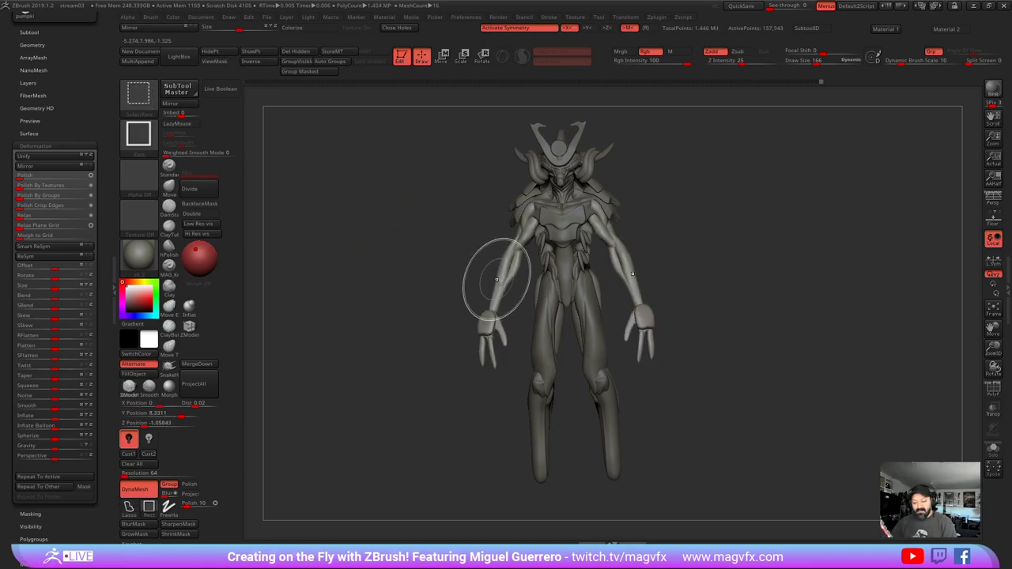
{"action": "left_click", "coordinate": [500, 281], "text": "ctrl+shift"}
{"action": "left_click", "coordinate": [503, 280], "text": "ctrl+shift"}
{"action": "left_click", "coordinate": [506, 281], "text": "ctrl+shift"}
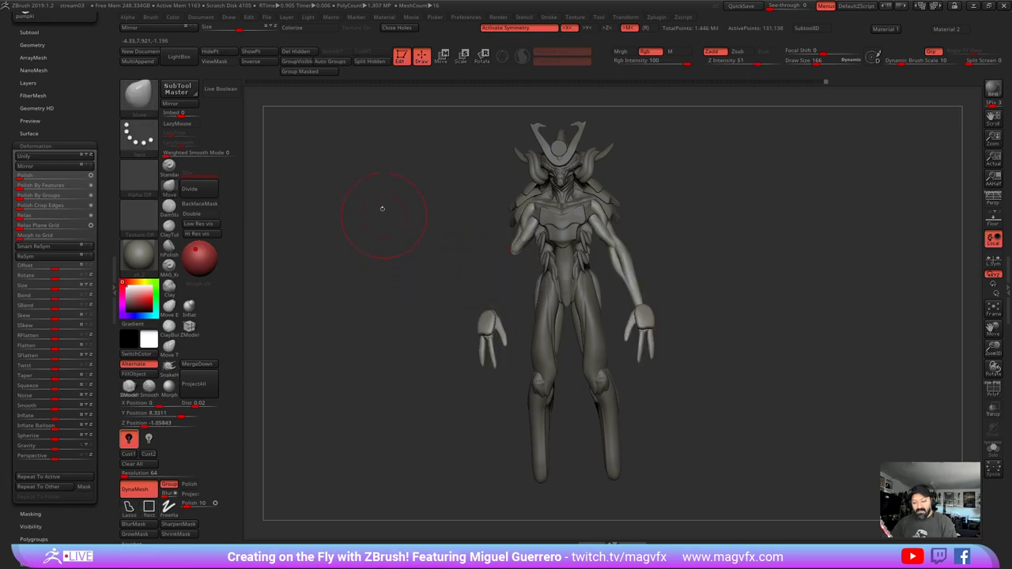
{"action": "mouse_move", "coordinate": [333, 131]}
{"action": "left_mouse_down", "text": "ctrl"}
{"action": "mouse_move", "coordinate": [406, 305]}
{"action": "mouse_move", "coordinate": [708, 164]}
{"action": "left_mouse_up", "text": "ctrl"}
{"action": "left_click", "coordinate": [390, 310], "text": "ctrl+shift"}
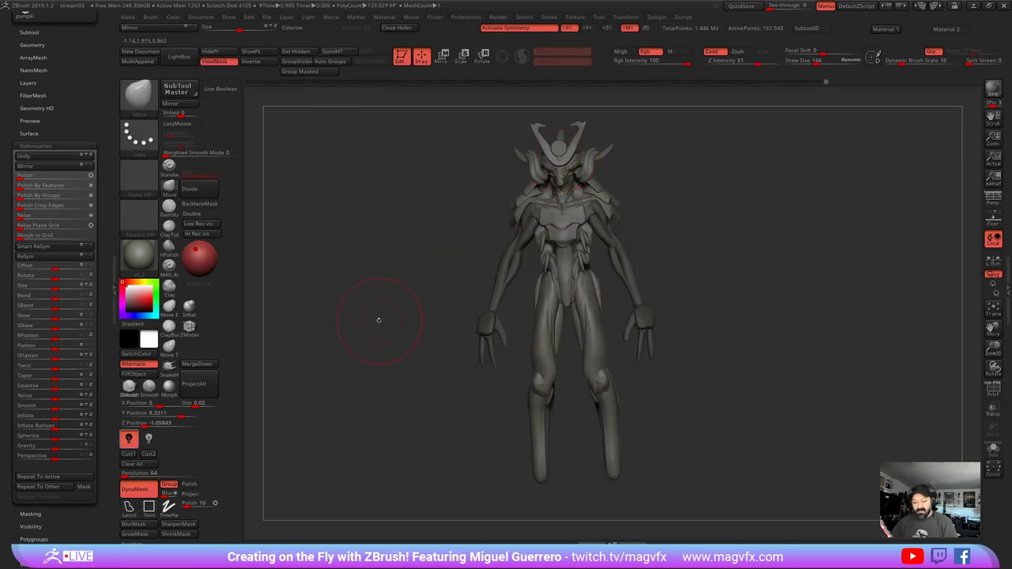
{"action": "mouse_move", "coordinate": [389, 320]}
{"action": "right_mouse_down", "text": "ctrl"}
{"action": "mouse_move", "coordinate": [389, 341]}
{"action": "mouse_move", "coordinate": [390, 322]}
{"action": "right_mouse_up", "text": "ctrl"}
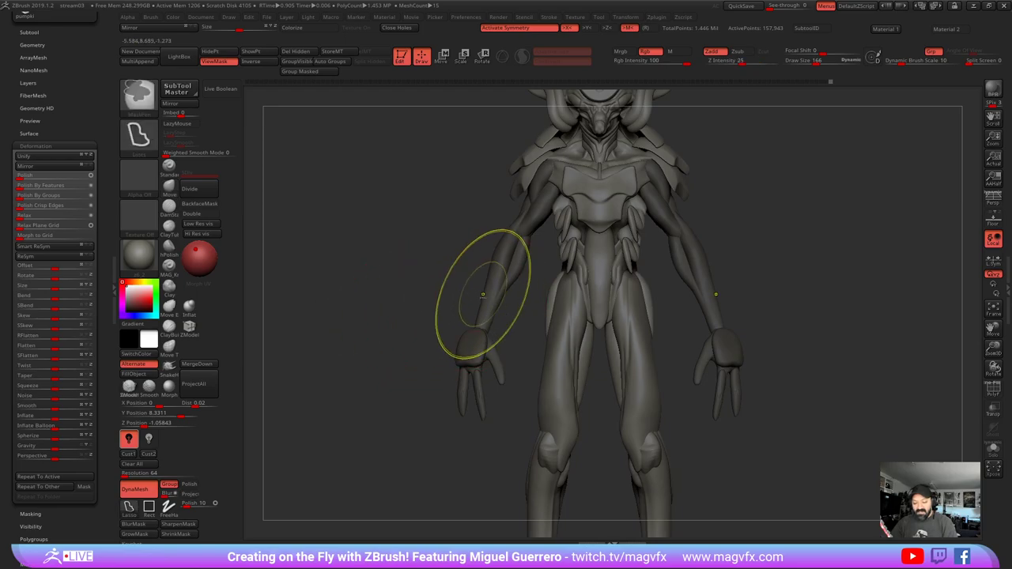
- Clear the mask, hide both forearms, mask the upper arms and hands, and show everything with the forearms unmasked
{"action": "left_click_drag", "start_coordinate": [406, 271], "coordinate": [420, 295], "text": "ctrl"}
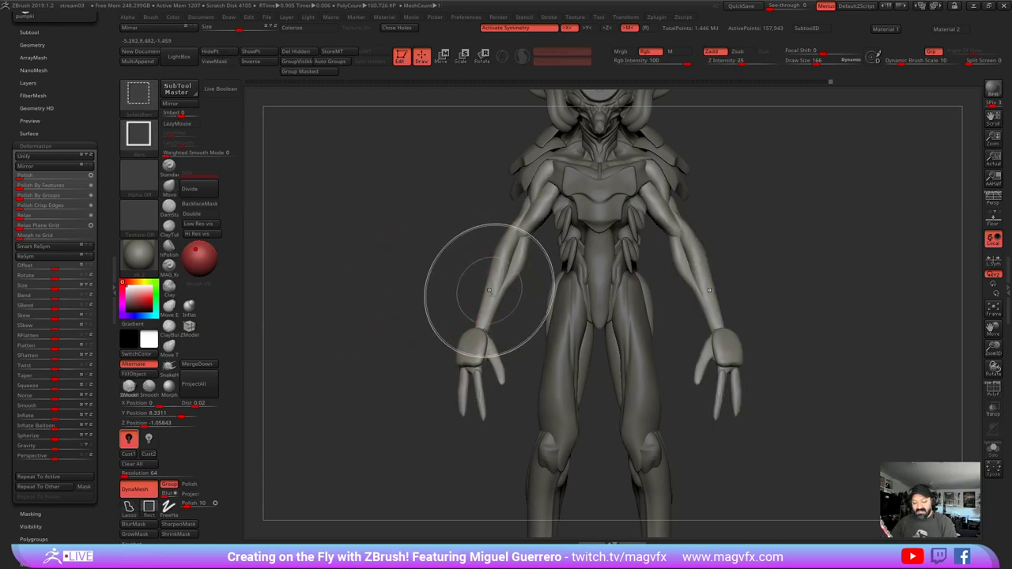
{"action": "left_click", "coordinate": [488, 293], "text": "ctrl+shift"}
{"action": "left_click", "coordinate": [490, 292], "text": "ctrl+shift"}
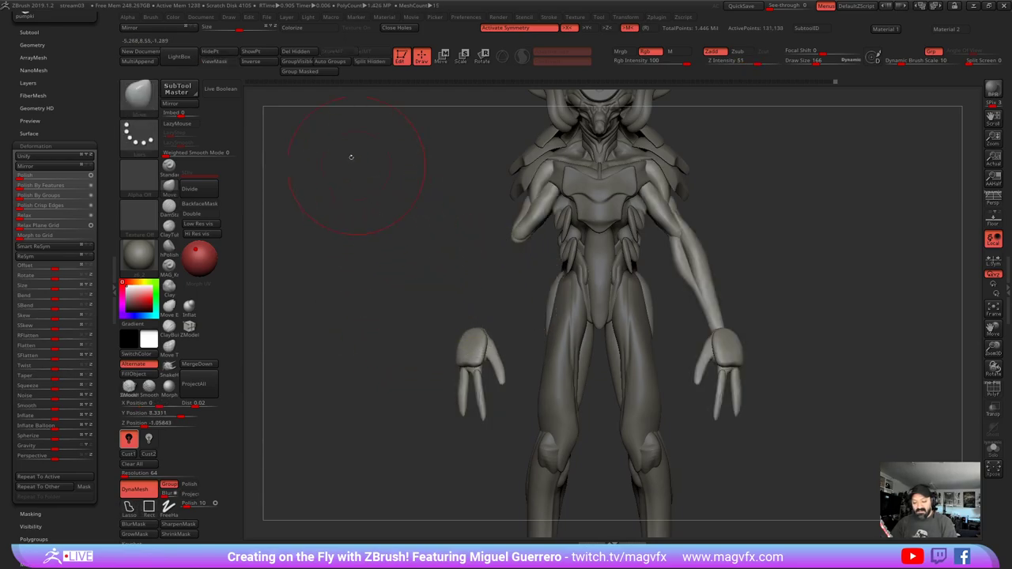
{"action": "mouse_move", "coordinate": [325, 151]}
{"action": "left_mouse_down", "text": "ctrl"}
{"action": "mouse_move", "coordinate": [430, 487]}
{"action": "mouse_move", "coordinate": [876, 351]}
{"action": "mouse_move", "coordinate": [664, 417]}
{"action": "mouse_move", "coordinate": [516, 380]}
{"action": "left_mouse_up", "text": "ctrl"}
{"action": "left_click", "coordinate": [687, 274], "text": "ctrl+shift"}
{"action": "left_click", "coordinate": [696, 268], "text": "ctrl+shift"}
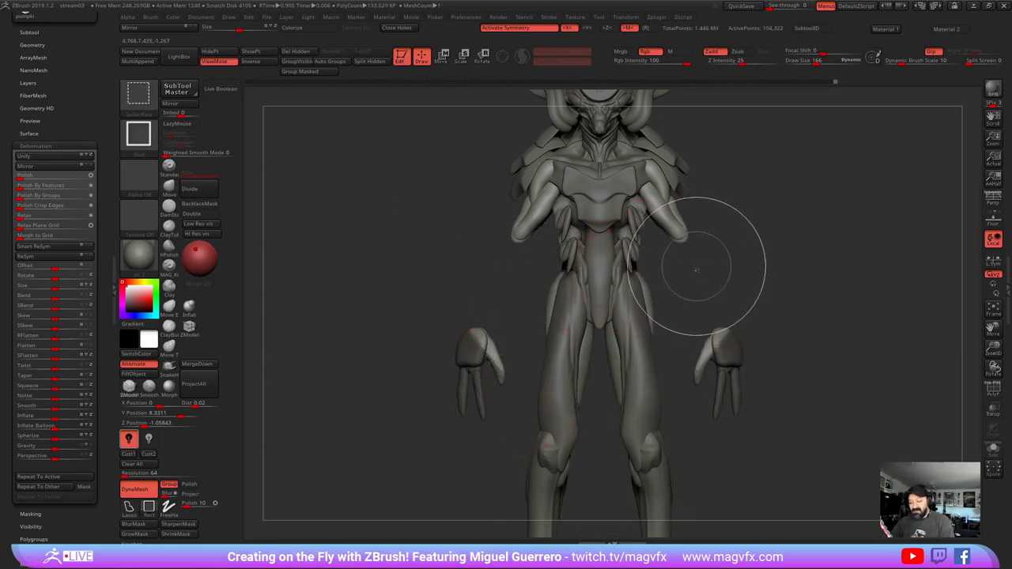
{"action": "mouse_move", "coordinate": [364, 283]}
{"action": "left_mouse_down", "text": "ctrl"}
{"action": "mouse_move", "coordinate": [791, 413]}
{"action": "mouse_move", "coordinate": [445, 97]}
{"action": "mouse_move", "coordinate": [388, 289]}
{"action": "mouse_move", "coordinate": [314, 347]}
{"action": "left_mouse_up", "text": "ctrl"}
{"action": "left_click", "coordinate": [385, 293], "text": "ctrl+shift"}
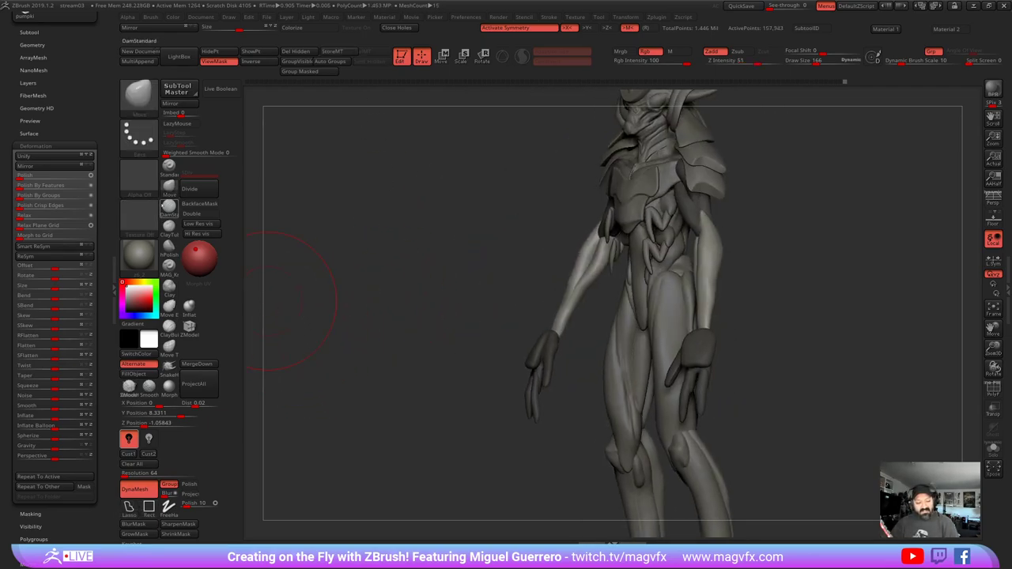
- Thicken the unmasked forearms with the Inflate brush and check them against the whole figure
{"action": "left_click", "coordinate": [189, 308]}
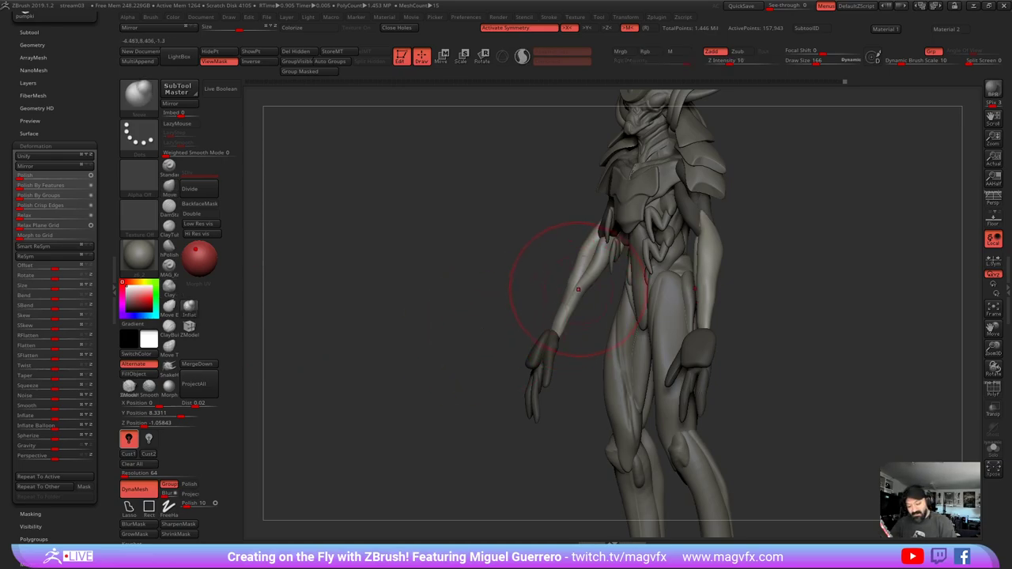
{"action": "left_click_drag", "start_coordinate": [471, 306], "coordinate": [499, 305]}
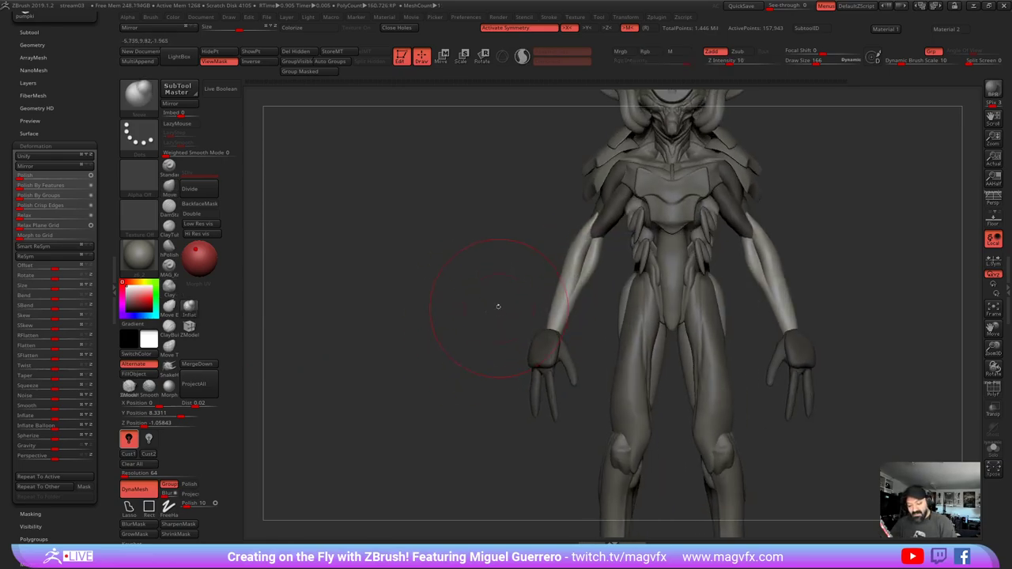
{"action": "right_click_drag", "start_coordinate": [499, 305], "coordinate": [459, 264], "text": "ctrl"}
{"action": "left_click_drag", "start_coordinate": [469, 299], "coordinate": [407, 286], "text": "alt"}
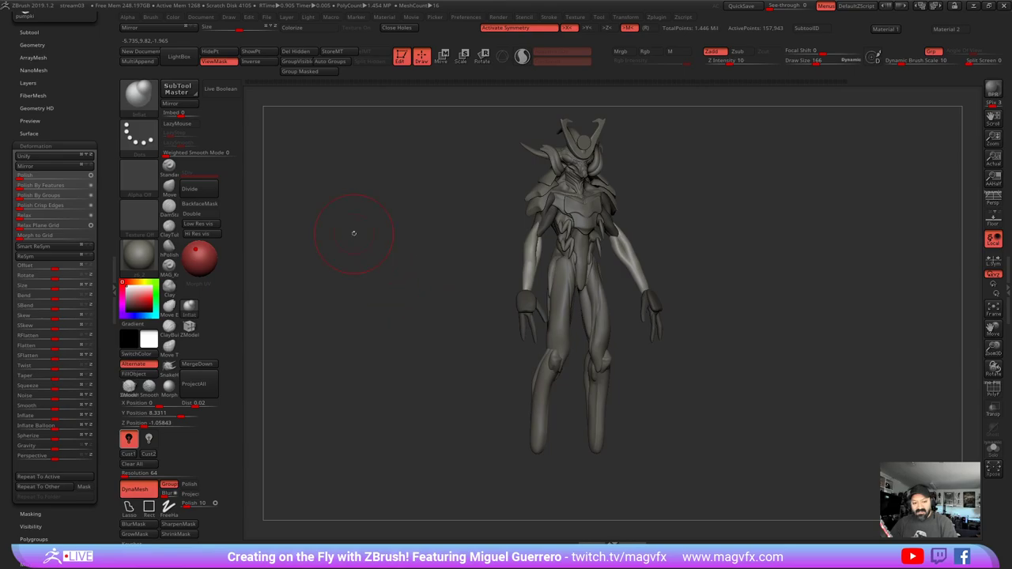
- Turn off the mask shading and compare the forearms with the rest of the figure from the front
{"action": "left_click", "coordinate": [213, 62]}
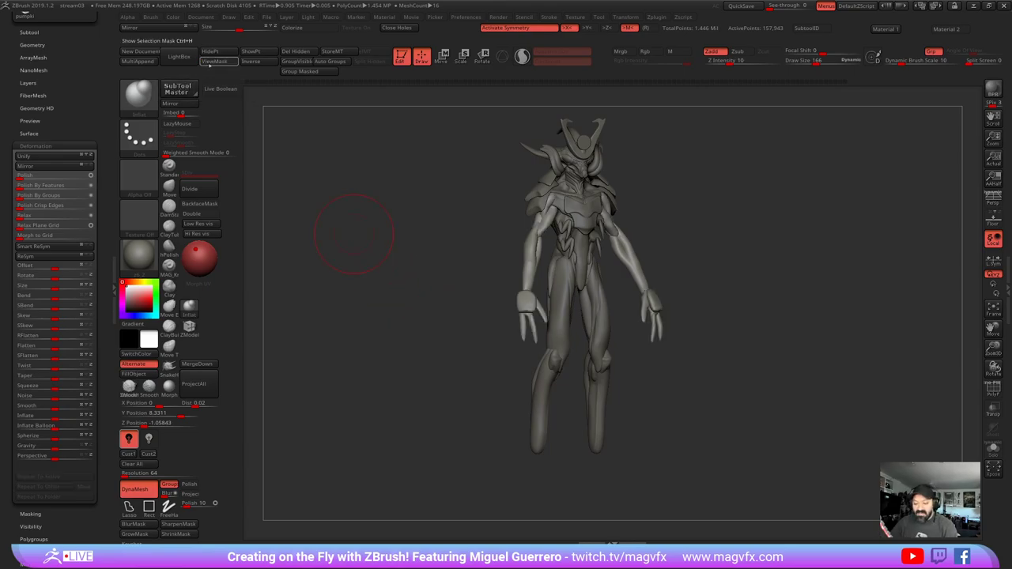
{"action": "left_click", "coordinate": [212, 63]}
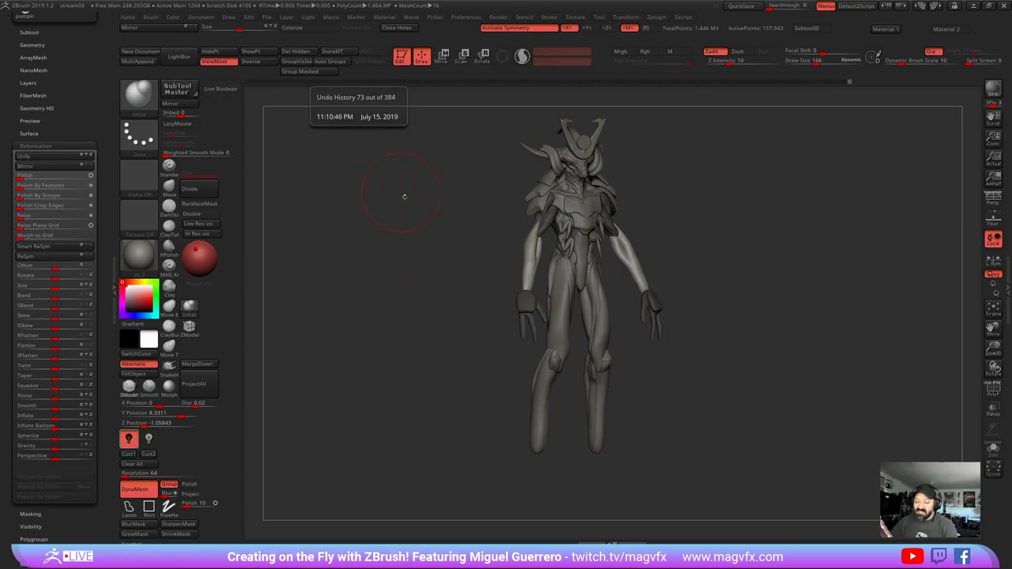
{"action": "left_click_drag", "start_coordinate": [404, 197], "coordinate": [353, 180]}
{"action": "right_click_drag", "start_coordinate": [345, 163], "coordinate": [345, 183]}
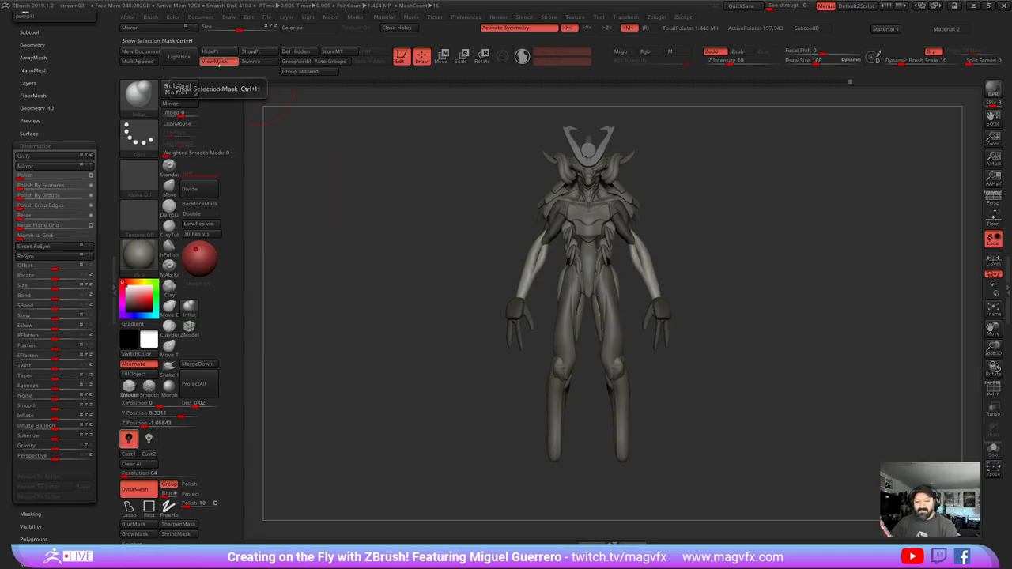
{"action": "left_click", "coordinate": [217, 63]}
{"action": "left_click_drag", "start_coordinate": [422, 286], "coordinate": [422, 310], "text": "alt"}
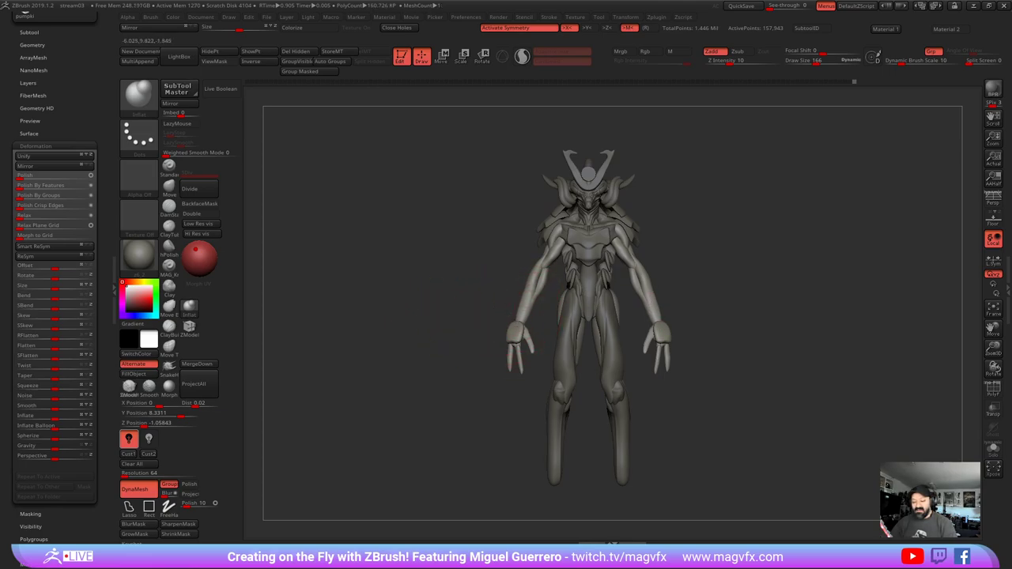
- Try further Inflate strokes on the arms from the side and undo them
{"action": "left_click_drag", "start_coordinate": [474, 282], "coordinate": [607, 285]}
{"action": "right_click_drag", "start_coordinate": [522, 297], "coordinate": [514, 274]}
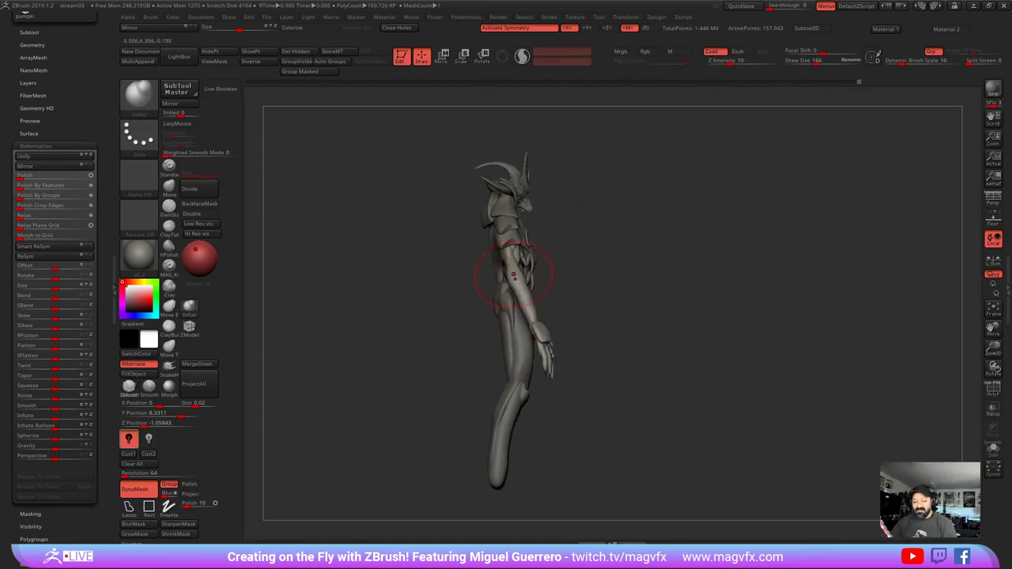
{"action": "mouse_move", "coordinate": [514, 293]}
{"action": "left_mouse_down"}
{"action": "mouse_move", "coordinate": [432, 292]}
{"action": "mouse_move", "coordinate": [436, 279]}
{"action": "left_mouse_up"}
{"action": "key", "text": "ctrl"}
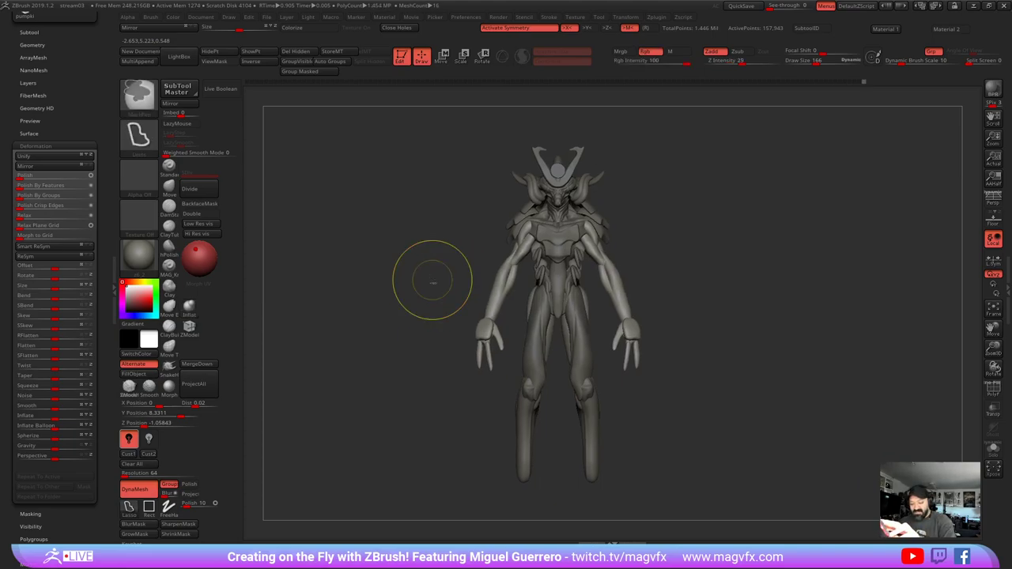
{"action": "key", "text": "ctrl+z"}
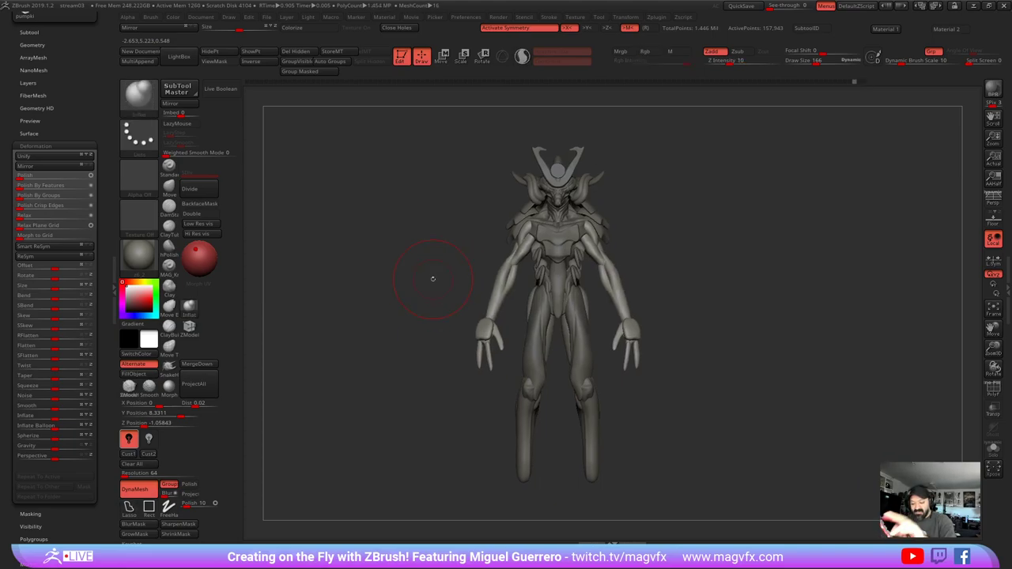
- Select the legs subtool, hide the lower legs, mask the remaining legs, and show everything with only the lower legs unmasked
{"action": "mouse_move", "coordinate": [397, 298]}
{"action": "left_mouse_down"}
{"action": "mouse_move", "coordinate": [459, 289]}
{"action": "mouse_move", "coordinate": [400, 286]}
{"action": "left_mouse_up"}
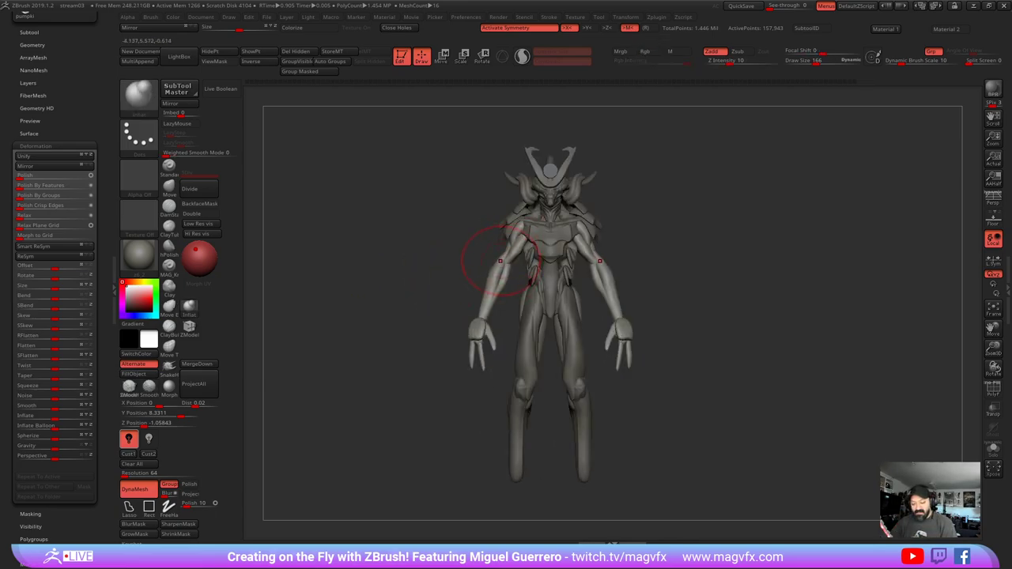
{"action": "mouse_move", "coordinate": [445, 258]}
{"action": "left_mouse_down"}
{"action": "mouse_move", "coordinate": [457, 268]}
{"action": "mouse_move", "coordinate": [384, 260]}
{"action": "left_mouse_up"}
{"action": "left_click_drag", "start_coordinate": [352, 312], "coordinate": [443, 333]}
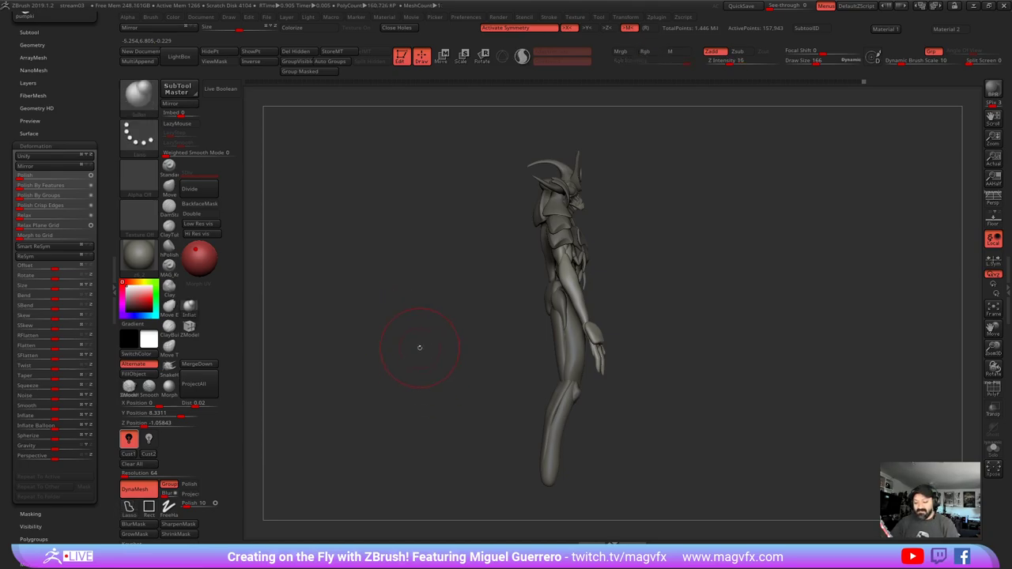
{"action": "mouse_move", "coordinate": [420, 348]}
{"action": "left_mouse_down"}
{"action": "mouse_move", "coordinate": [381, 348]}
{"action": "mouse_move", "coordinate": [370, 320]}
{"action": "left_mouse_up"}
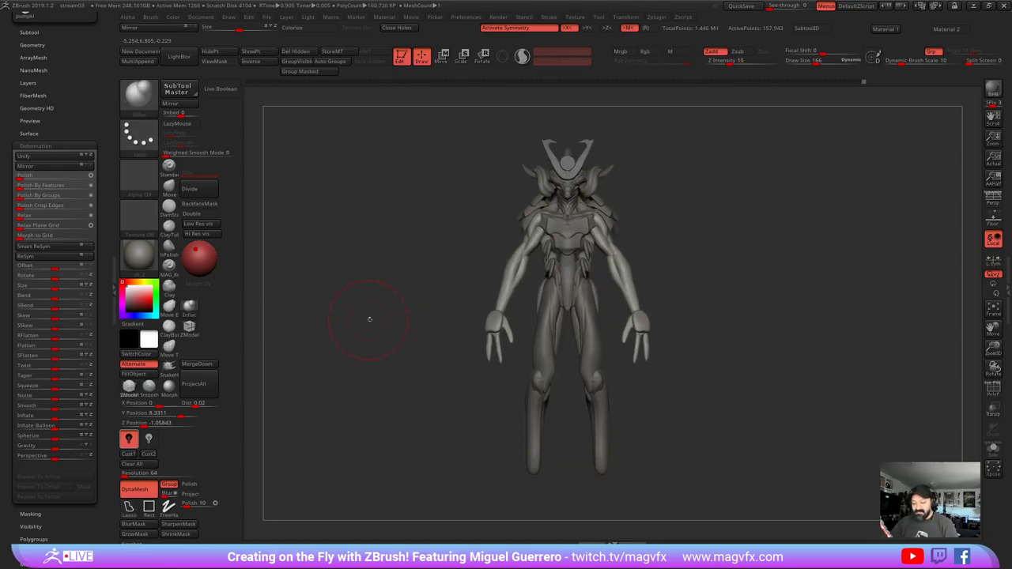
{"action": "left_click", "coordinate": [535, 418], "text": "alt"}
{"action": "left_click_drag", "start_coordinate": [403, 392], "coordinate": [482, 337]}
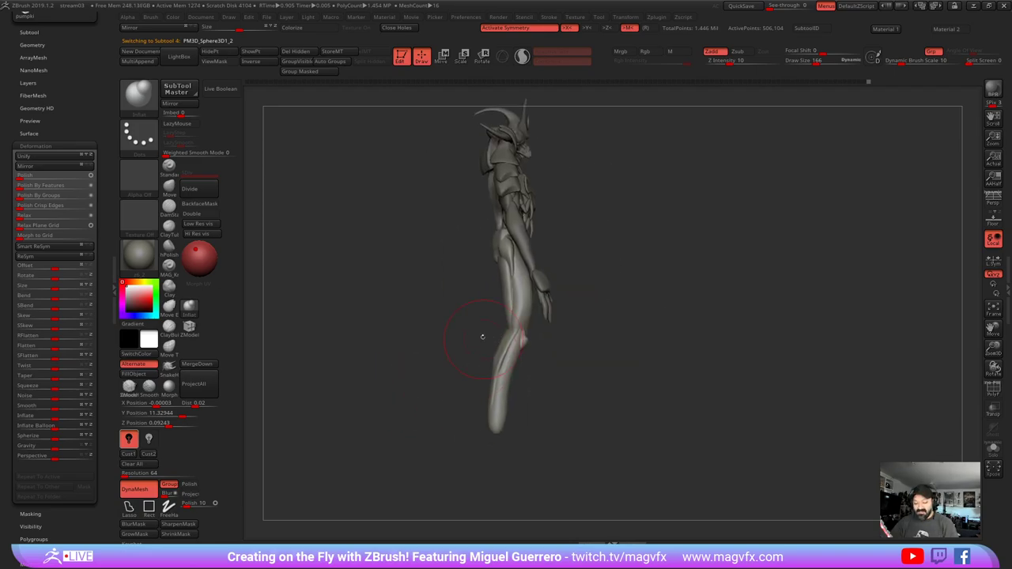
{"action": "left_click", "coordinate": [495, 380], "text": "ctrl+shift"}
{"action": "left_click", "coordinate": [496, 381], "text": "ctrl+shift"}
{"action": "left_click", "coordinate": [497, 381], "text": "ctrl+shift"}
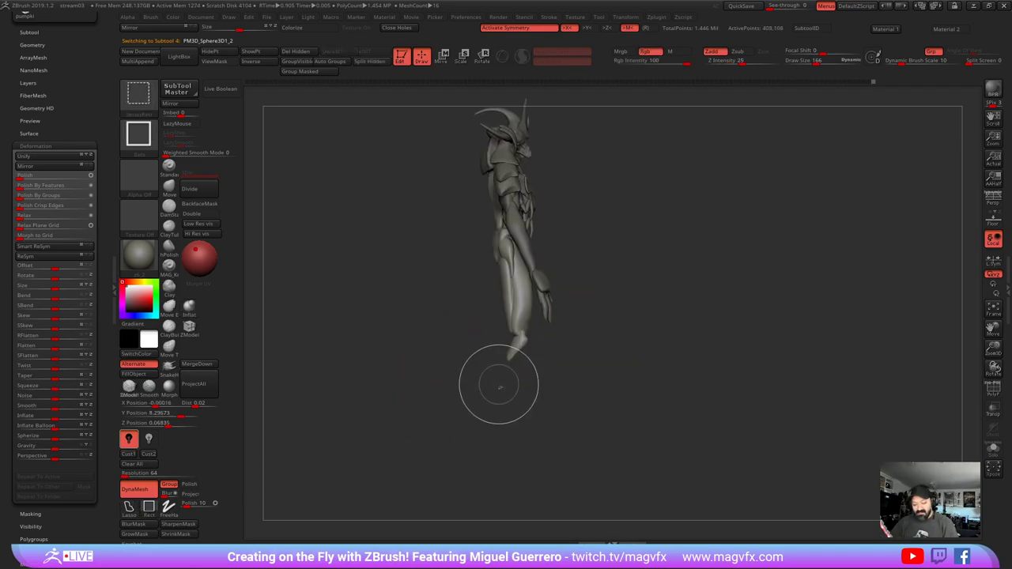
{"action": "mouse_move", "coordinate": [459, 354]}
{"action": "left_mouse_down", "text": "ctrl"}
{"action": "mouse_move", "coordinate": [634, 342]}
{"action": "mouse_move", "coordinate": [471, 182]}
{"action": "left_mouse_up", "text": "ctrl"}
{"action": "left_click", "coordinate": [414, 333], "text": "ctrl+shift"}
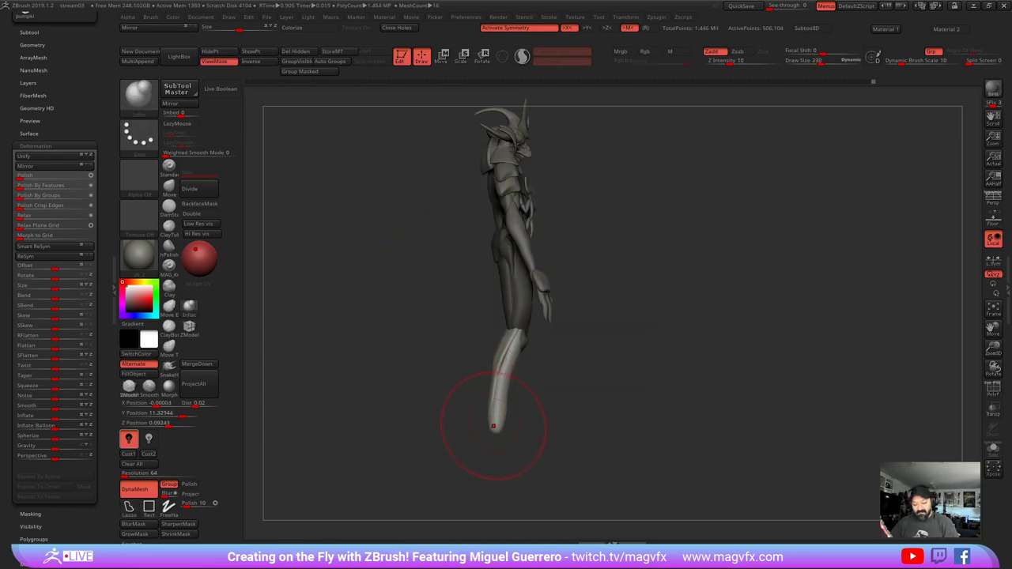
- Inflate the unmasked lower legs, shorten and angle them backward with the Move brush, and clear the mask
{"action": "left_click_drag", "start_coordinate": [493, 426], "coordinate": [497, 375]}
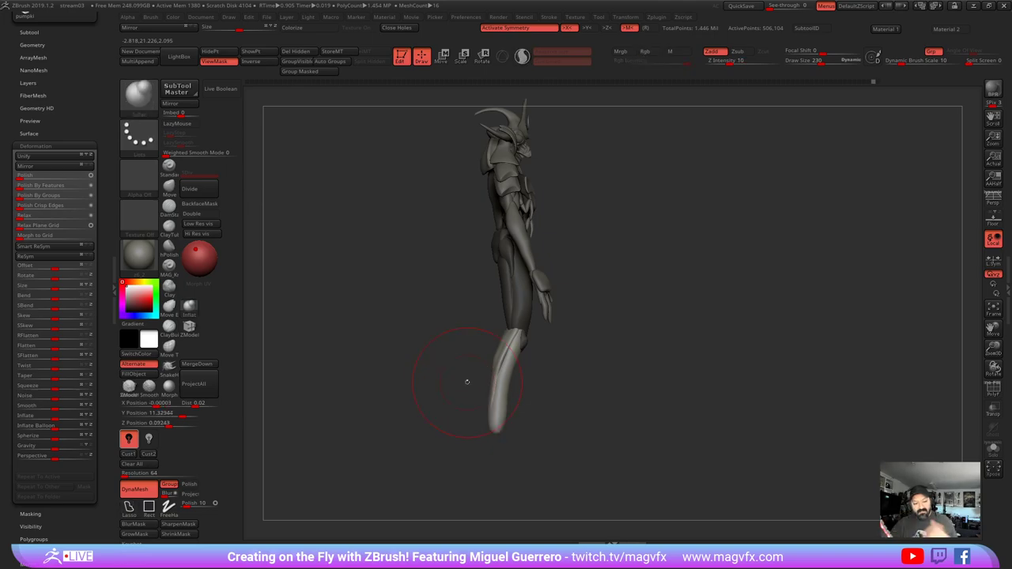
{"action": "key", "text": "2"}
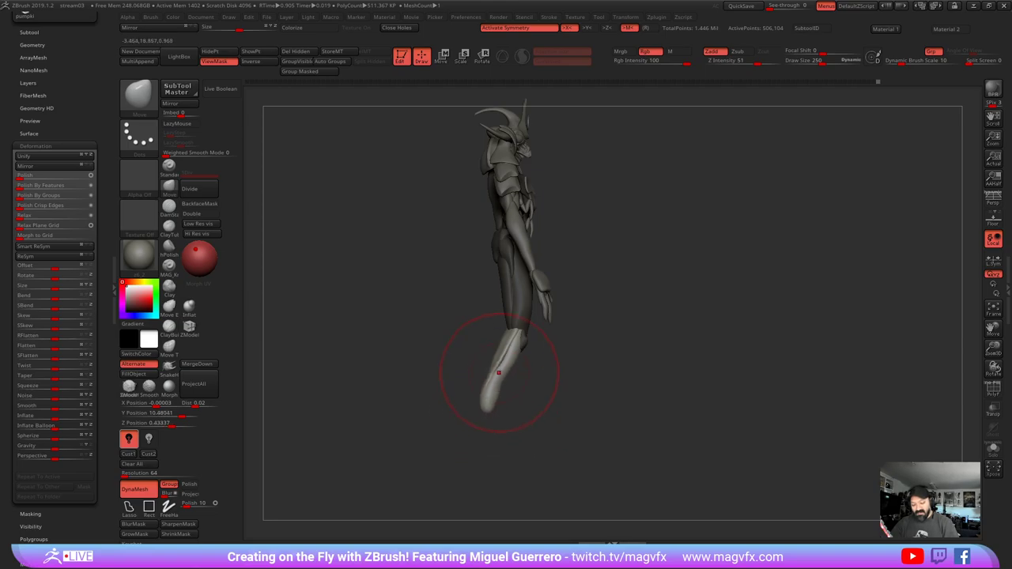
{"action": "mouse_move", "coordinate": [503, 359]}
{"action": "left_mouse_down"}
{"action": "mouse_move", "coordinate": [513, 334]}
{"action": "mouse_move", "coordinate": [502, 346]}
{"action": "left_mouse_up"}
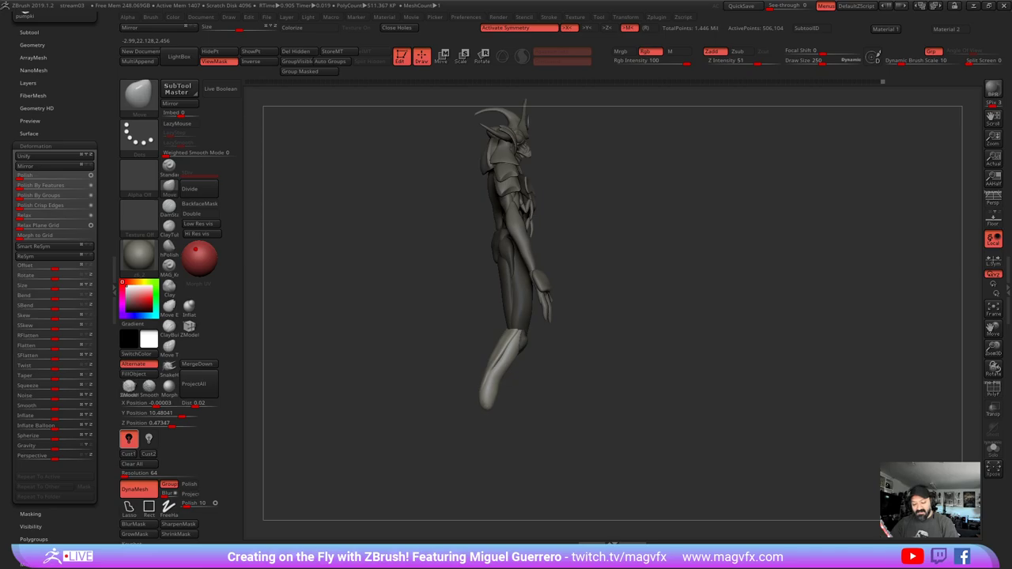
{"action": "left_click_drag", "start_coordinate": [427, 403], "coordinate": [419, 405], "text": "ctrl"}
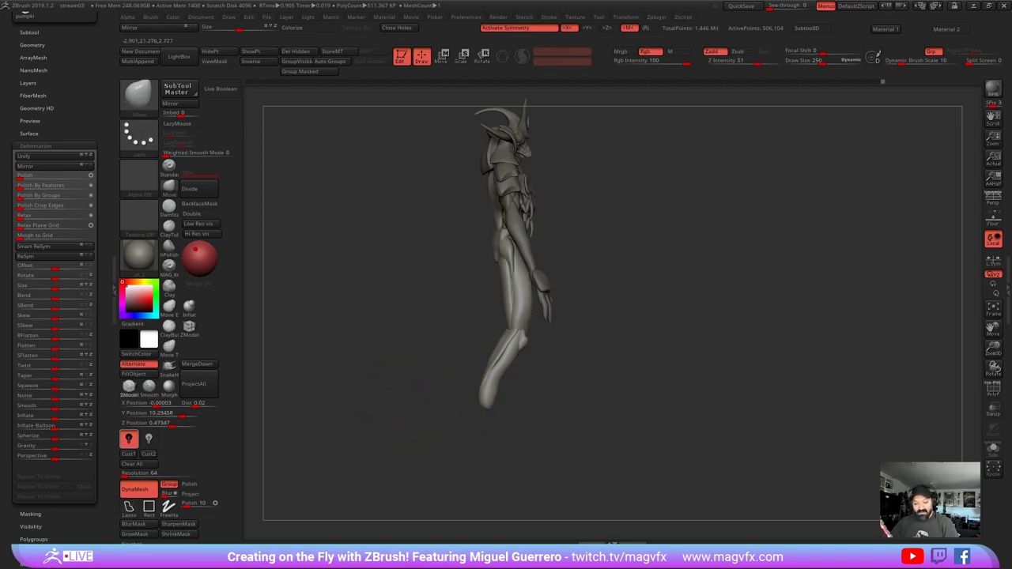
- Insert a mirrored sphere at the lower end of each leg with the IMM Primitives brush, and save the file
{"action": "left_click", "coordinate": [140, 106]}
{"action": "left_click", "coordinate": [391, 108]}
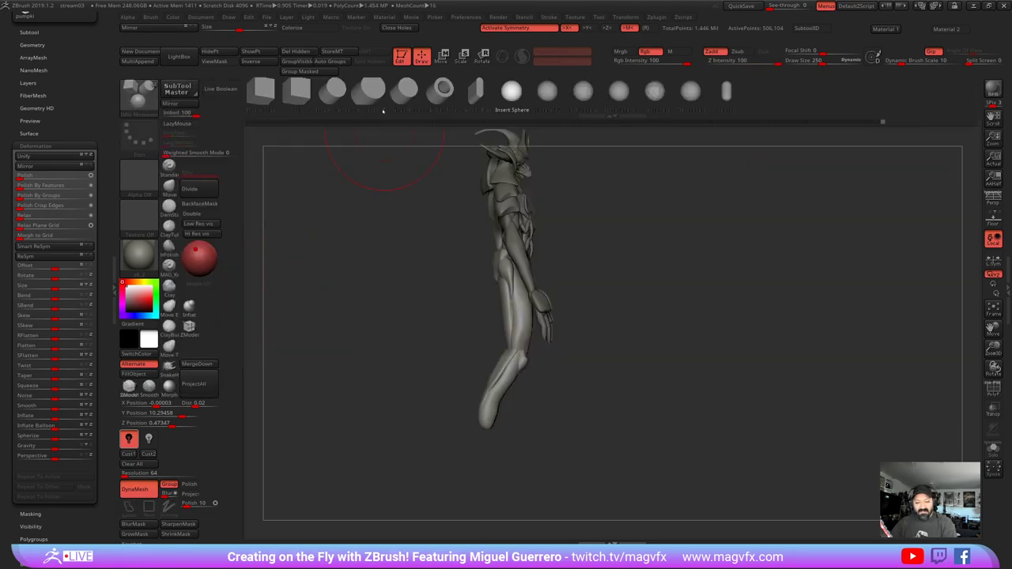
{"action": "left_click_drag", "start_coordinate": [427, 394], "coordinate": [435, 407], "text": "shift"}
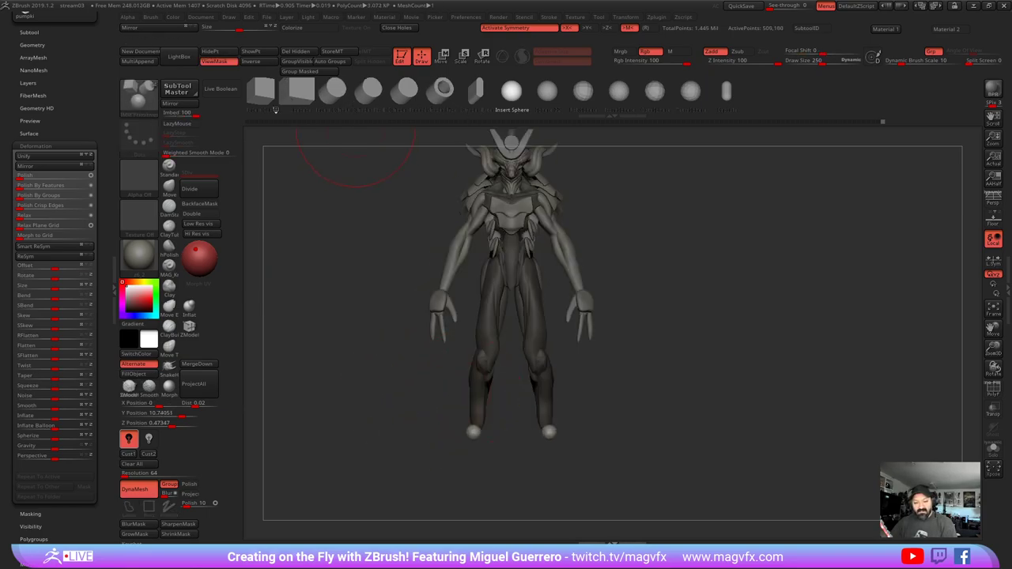
{"action": "left_click", "coordinate": [169, 187]}
{"action": "left_click_drag", "start_coordinate": [387, 316], "coordinate": [402, 316]}
{"action": "left_click_drag", "start_coordinate": [332, 302], "coordinate": [386, 296], "text": "shift"}
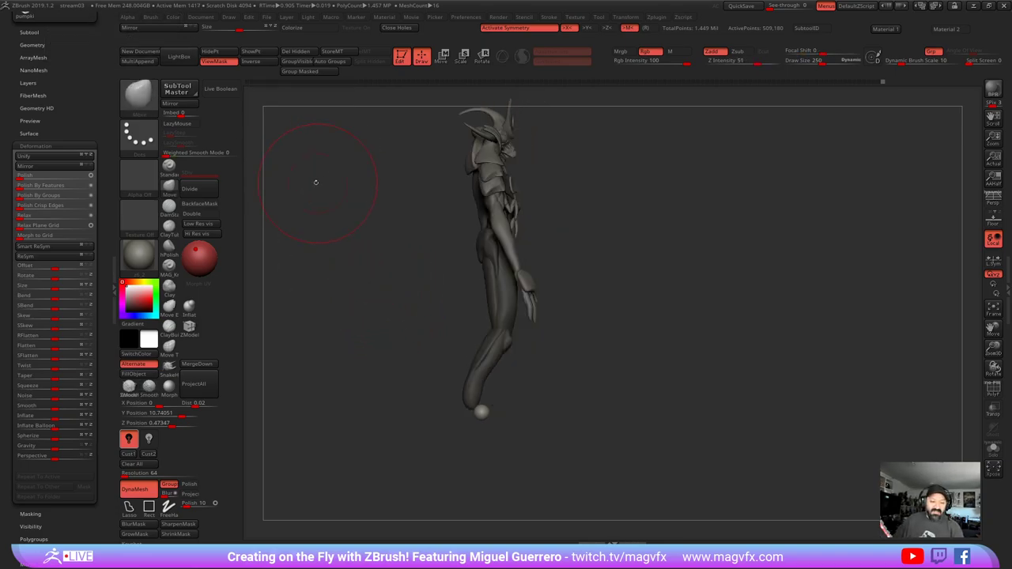
{"action": "left_click_drag", "start_coordinate": [103, 107], "coordinate": [102, 275]}
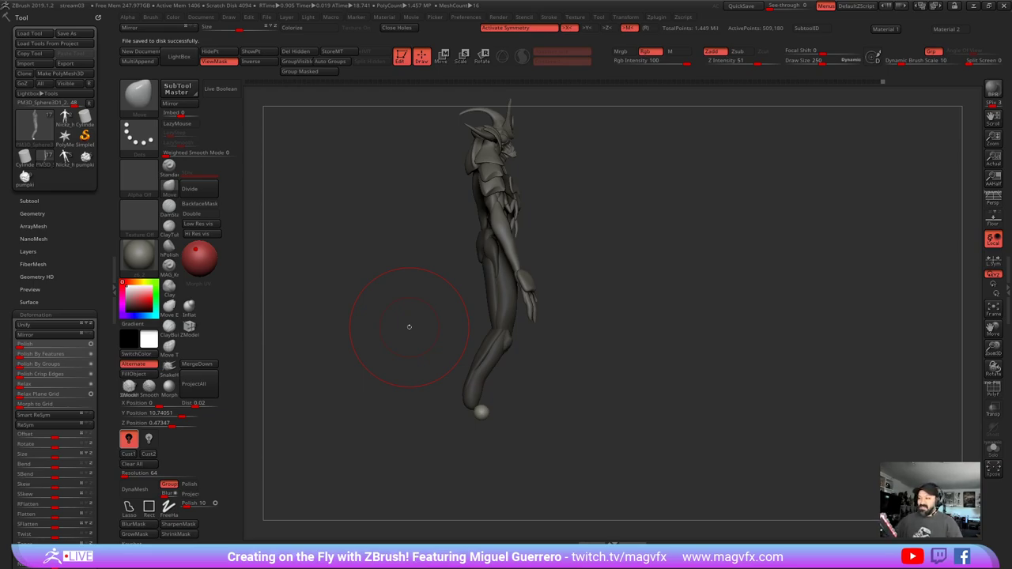
- Stretch the spheres below the legs downward into long, tapered ankle segments with the Move brush
{"action": "right_click_drag", "start_coordinate": [406, 361], "coordinate": [445, 316], "text": "alt"}
{"action": "mouse_move", "coordinate": [454, 357]}
{"action": "right_mouse_down", "text": "ctrl"}
{"action": "mouse_move", "coordinate": [443, 344]}
{"action": "mouse_move", "coordinate": [467, 386]}
{"action": "right_mouse_up", "text": "ctrl"}
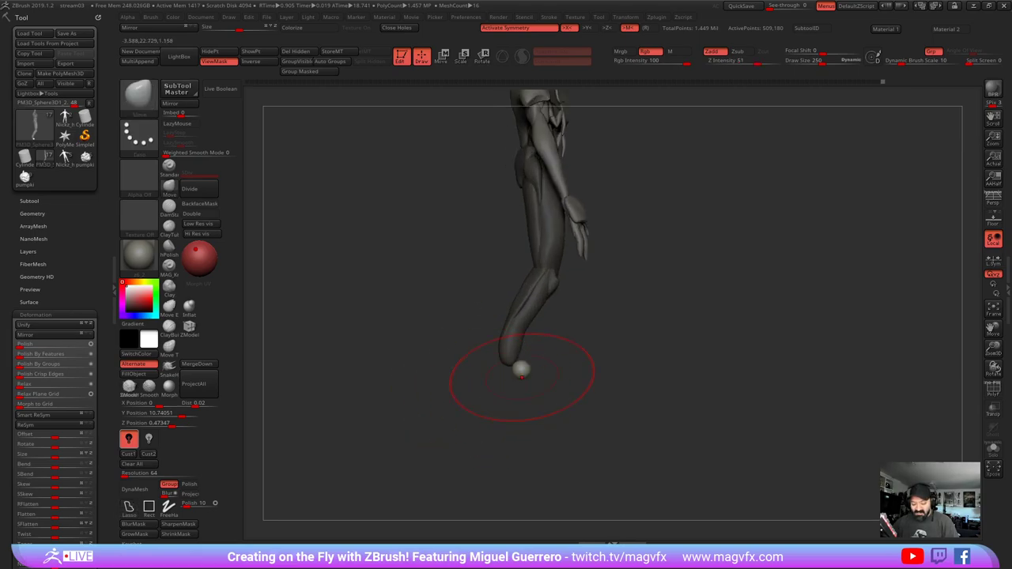
{"action": "mouse_move", "coordinate": [518, 366]}
{"action": "left_mouse_down"}
{"action": "mouse_move", "coordinate": [519, 402]}
{"action": "mouse_move", "coordinate": [508, 363]}
{"action": "mouse_move", "coordinate": [521, 412]}
{"action": "mouse_move", "coordinate": [518, 400]}
{"action": "left_mouse_up"}
{"action": "mouse_move", "coordinate": [450, 358]}
{"action": "left_mouse_down"}
{"action": "mouse_move", "coordinate": [472, 369]}
{"action": "mouse_move", "coordinate": [464, 355]}
{"action": "mouse_move", "coordinate": [486, 362]}
{"action": "mouse_move", "coordinate": [486, 392]}
{"action": "left_mouse_up"}
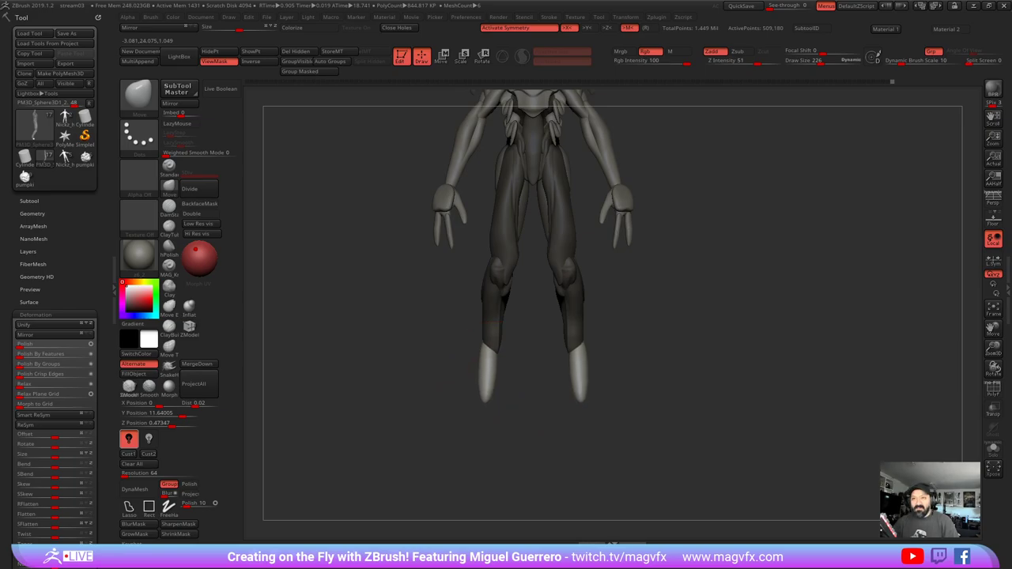
{"action": "mouse_move", "coordinate": [447, 377]}
{"action": "right_mouse_down", "text": "alt"}
{"action": "mouse_move", "coordinate": [464, 340]}
{"action": "mouse_move", "coordinate": [444, 355]}
{"action": "right_mouse_up", "text": "alt"}
{"action": "left_click_drag", "start_coordinate": [444, 355], "coordinate": [433, 335], "text": "alt"}
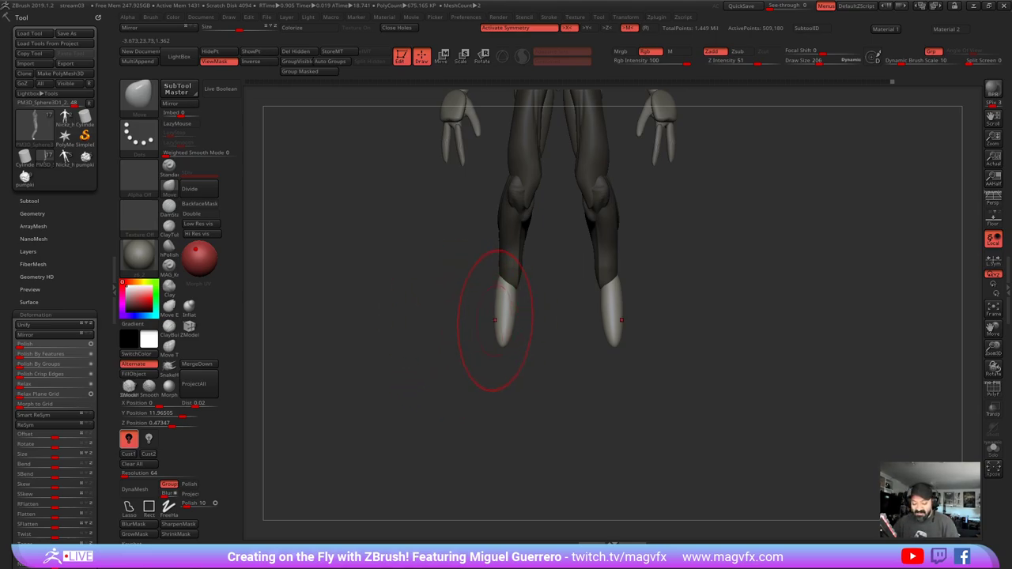
{"action": "mouse_move", "coordinate": [497, 331]}
{"action": "left_mouse_down"}
{"action": "mouse_move", "coordinate": [492, 336]}
{"action": "mouse_move", "coordinate": [502, 320]}
{"action": "mouse_move", "coordinate": [486, 345]}
{"action": "mouse_move", "coordinate": [499, 347]}
{"action": "left_mouse_up"}
- Refine the side silhouette of the ankle segments with a smaller Move brush of about size 80
{"action": "key", "text": "bracketleft"}
{"action": "key", "text": "bracketleft"}
{"action": "key", "text": "bracketleft"}
{"action": "key", "text": "bracketleft"}
{"action": "key", "text": "bracketleft"}
{"action": "key", "text": "bracketleft"}
{"action": "mouse_move", "coordinate": [434, 345]}
{"action": "left_mouse_down", "text": "shift"}
{"action": "mouse_move", "coordinate": [468, 344]}
{"action": "mouse_move", "coordinate": [485, 357]}
{"action": "left_mouse_up", "text": "shift"}
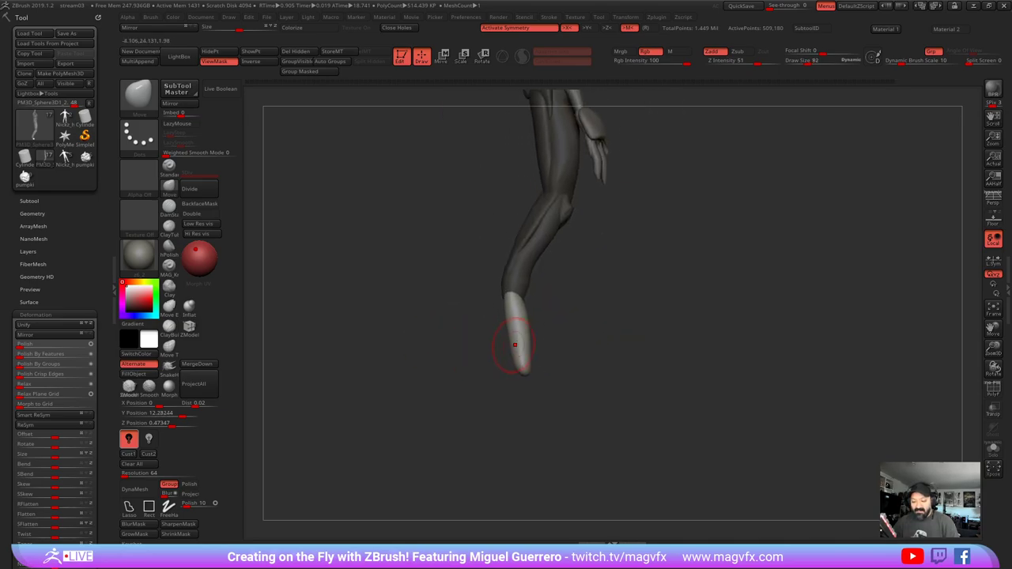
{"action": "key", "text": "bracketleft"}
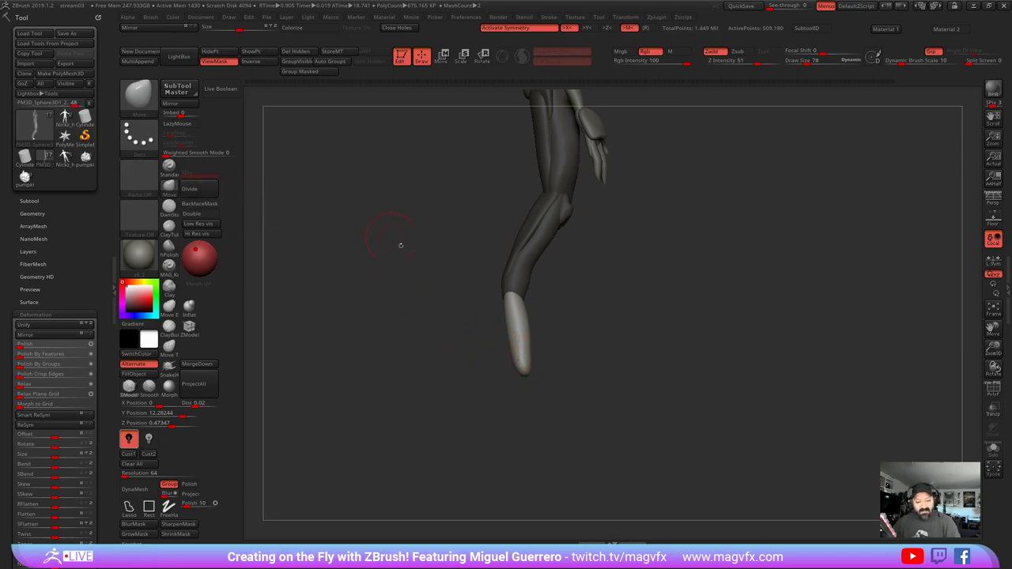
- Carve tendon lines into the ankle segments with DamStandard and adjust their heels and lower ends with the Move brush
{"action": "left_click_drag", "start_coordinate": [401, 244], "coordinate": [345, 284]}
{"action": "left_click", "coordinate": [170, 207]}
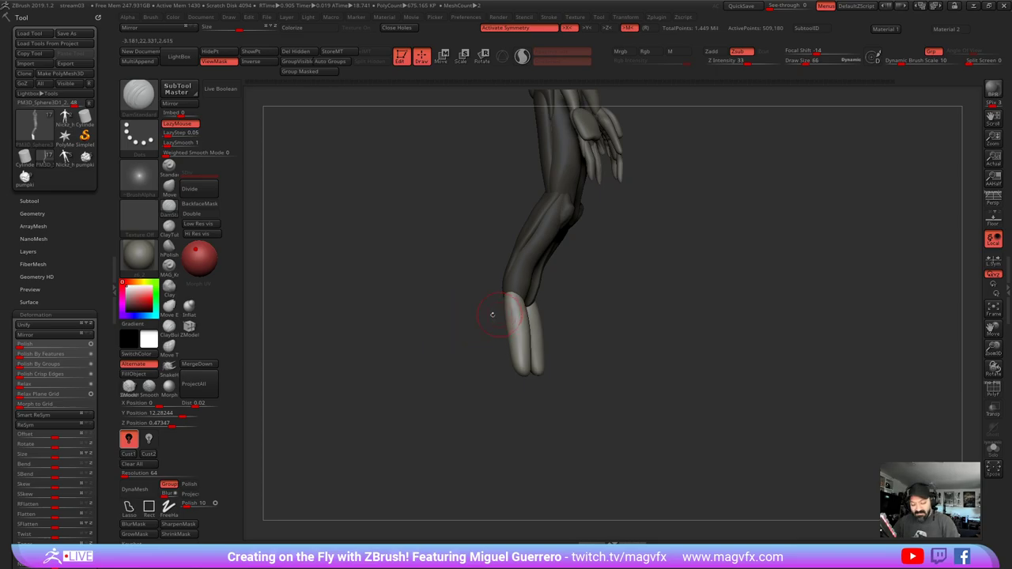
{"action": "mouse_move", "coordinate": [493, 314]}
{"action": "left_mouse_down"}
{"action": "mouse_move", "coordinate": [510, 323]}
{"action": "mouse_move", "coordinate": [443, 306]}
{"action": "left_mouse_up"}
{"action": "mouse_move", "coordinate": [508, 306]}
{"action": "left_mouse_down"}
{"action": "mouse_move", "coordinate": [518, 342]}
{"action": "mouse_move", "coordinate": [439, 309]}
{"action": "mouse_move", "coordinate": [468, 348]}
{"action": "left_mouse_up"}
{"action": "mouse_move", "coordinate": [436, 308]}
{"action": "left_mouse_down"}
{"action": "mouse_move", "coordinate": [403, 288]}
{"action": "mouse_move", "coordinate": [454, 272]}
{"action": "mouse_move", "coordinate": [480, 296]}
{"action": "mouse_move", "coordinate": [462, 302]}
{"action": "mouse_move", "coordinate": [537, 276]}
{"action": "left_mouse_up"}
{"action": "left_click", "coordinate": [169, 188]}
{"action": "mouse_move", "coordinate": [440, 280]}
{"action": "left_mouse_down"}
{"action": "mouse_move", "coordinate": [451, 276]}
{"action": "mouse_move", "coordinate": [436, 287]}
{"action": "left_mouse_up"}
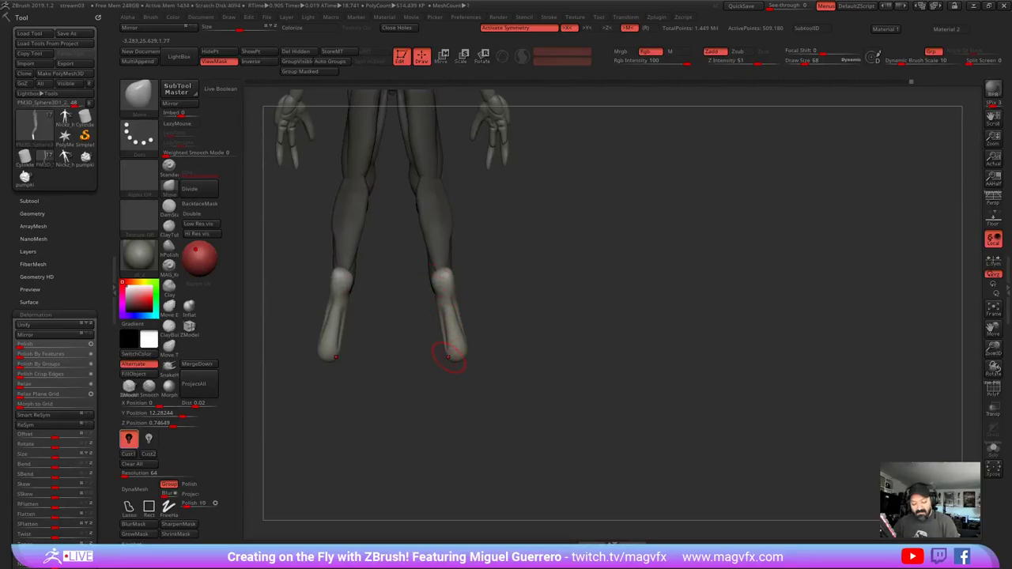
{"action": "left_click_drag", "start_coordinate": [448, 357], "coordinate": [389, 332]}
{"action": "mouse_move", "coordinate": [383, 328]}
{"action": "left_mouse_down"}
{"action": "mouse_move", "coordinate": [336, 328]}
{"action": "mouse_move", "coordinate": [332, 276]}
{"action": "left_mouse_up"}
- Insert a mirrored sphere at the bottom of each ankle segment and pull it into a rounded foot with the Move brush
{"action": "left_click", "coordinate": [142, 95]}
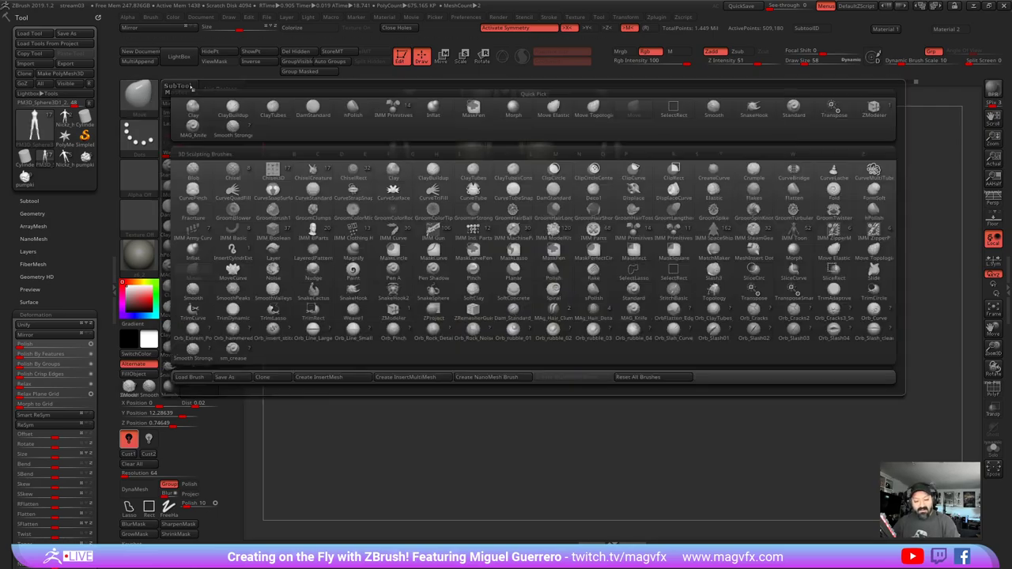
{"action": "left_click", "coordinate": [393, 109]}
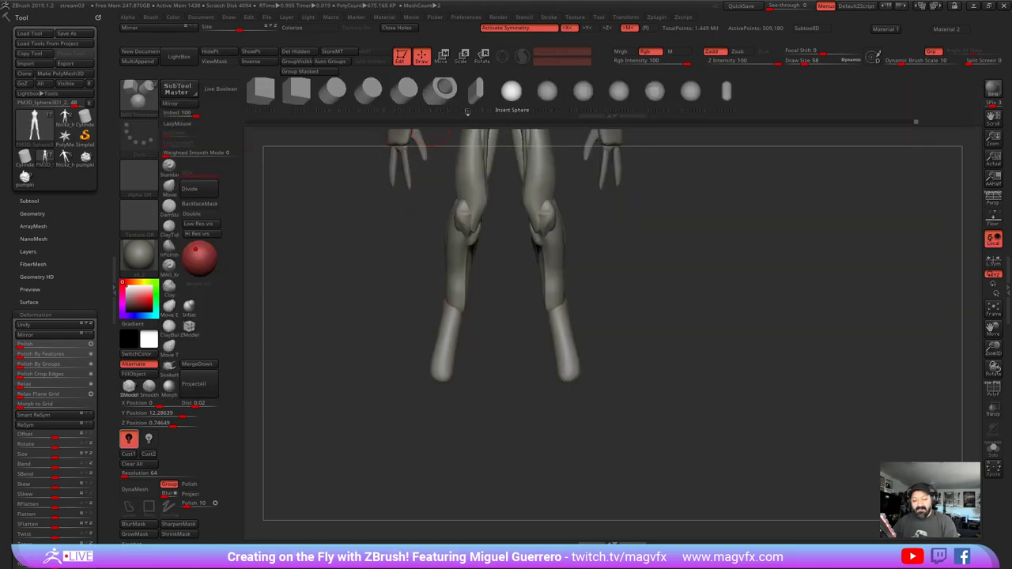
{"action": "mouse_move", "coordinate": [440, 374]}
{"action": "left_mouse_down"}
{"action": "mouse_move", "coordinate": [409, 345]}
{"action": "mouse_move", "coordinate": [479, 360]}
{"action": "mouse_move", "coordinate": [433, 352]}
{"action": "mouse_move", "coordinate": [478, 366]}
{"action": "mouse_move", "coordinate": [464, 378]}
{"action": "mouse_move", "coordinate": [477, 368]}
{"action": "left_mouse_up"}
{"action": "left_click", "coordinate": [170, 188]}
{"action": "key", "text": "]"}
{"action": "key", "text": "]"}
{"action": "mouse_move", "coordinate": [546, 385]}
{"action": "left_mouse_down", "text": "shift"}
{"action": "mouse_move", "coordinate": [468, 385]}
{"action": "mouse_move", "coordinate": [505, 368]}
{"action": "mouse_move", "coordinate": [495, 380]}
{"action": "mouse_move", "coordinate": [479, 368]}
{"action": "mouse_move", "coordinate": [497, 358]}
{"action": "left_mouse_up", "text": "shift"}
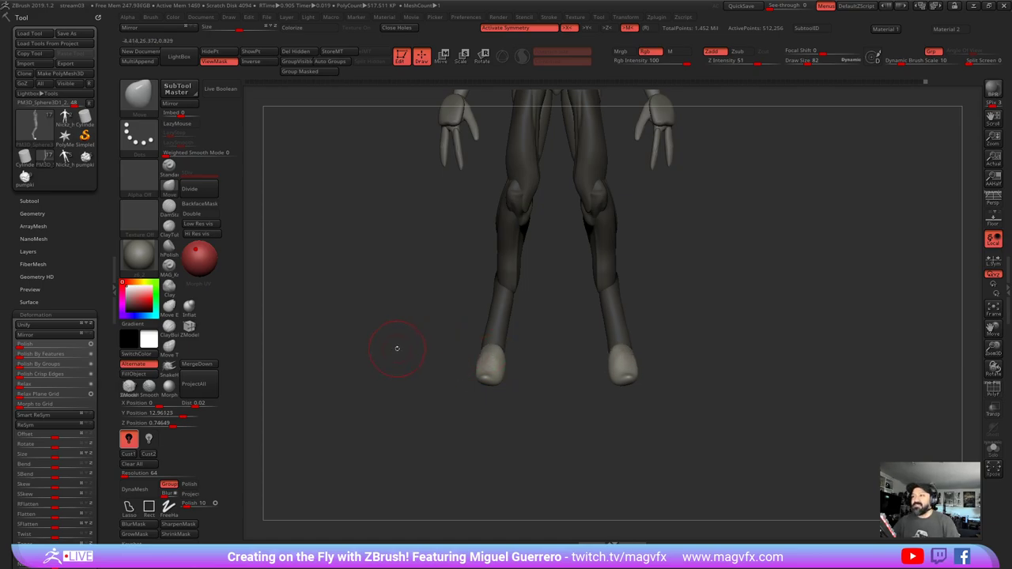
- Reshape the feet from the side and front with the Move brush, narrowing them into slim outer toes
{"action": "mouse_move", "coordinate": [406, 365]}
{"action": "left_mouse_down", "text": "shift"}
{"action": "mouse_move", "coordinate": [484, 366]}
{"action": "mouse_move", "coordinate": [493, 379]}
{"action": "left_mouse_up", "text": "shift"}
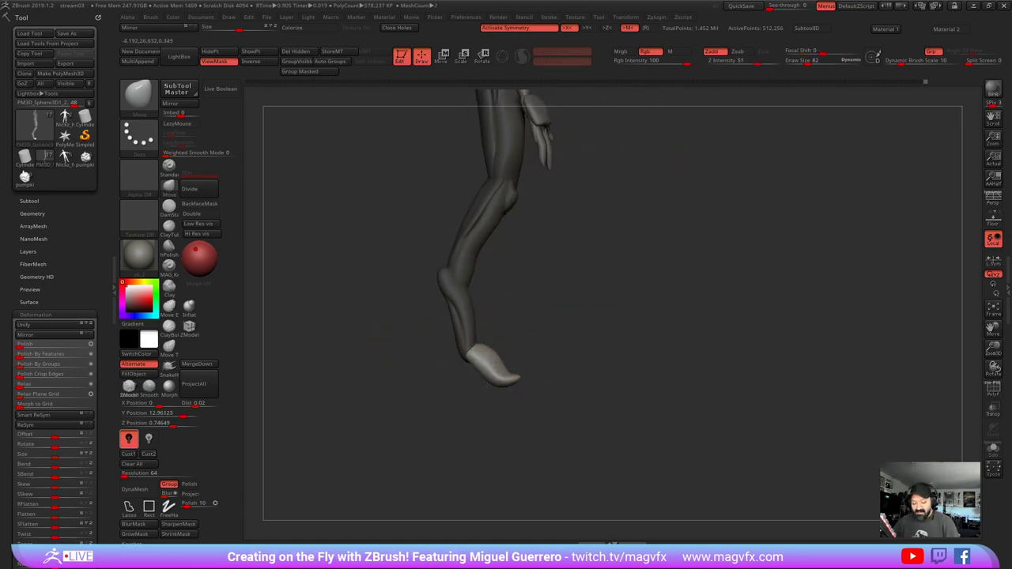
{"action": "left_click_drag", "start_coordinate": [432, 371], "coordinate": [432, 429], "text": "shift"}
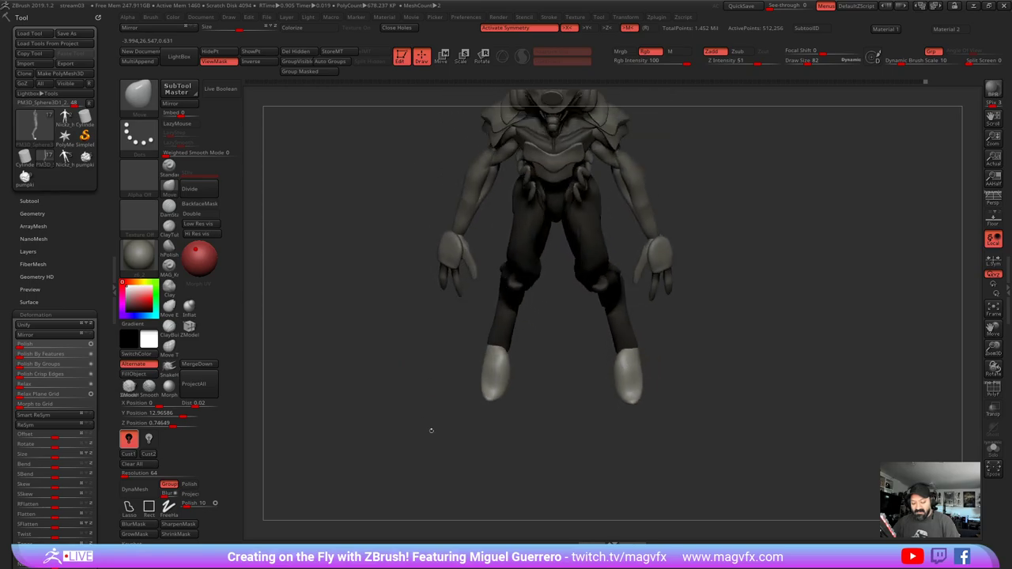
{"action": "left_click_drag", "start_coordinate": [434, 378], "coordinate": [437, 370]}
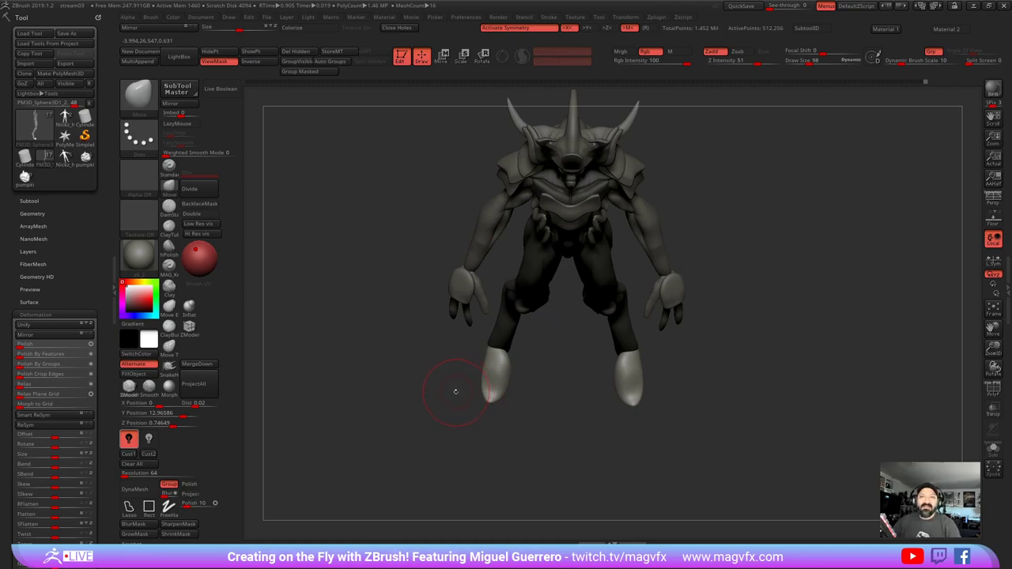
{"action": "left_click_drag", "start_coordinate": [457, 382], "coordinate": [385, 289]}
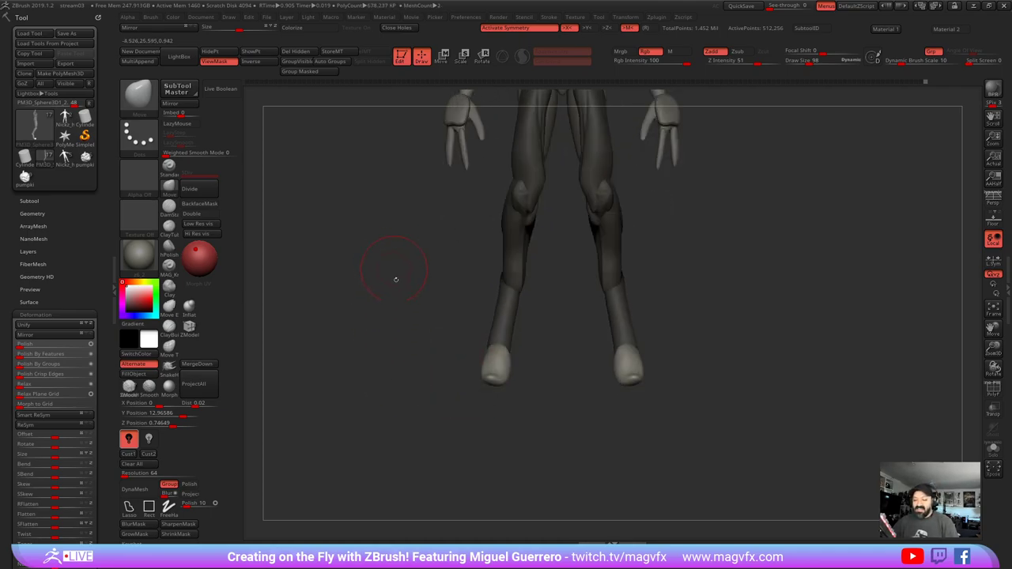
{"action": "right_click_drag", "start_coordinate": [407, 380], "coordinate": [430, 528], "text": "alt"}
{"action": "right_click_drag", "start_coordinate": [404, 294], "coordinate": [384, 214], "text": "ctrl"}
{"action": "mouse_move", "coordinate": [416, 285]}
{"action": "left_mouse_down"}
{"action": "mouse_move", "coordinate": [427, 286]}
{"action": "mouse_move", "coordinate": [332, 289]}
{"action": "mouse_move", "coordinate": [416, 294]}
{"action": "mouse_move", "coordinate": [413, 233]}
{"action": "left_mouse_up"}
{"action": "mouse_move", "coordinate": [419, 343]}
{"action": "left_mouse_down", "text": "alt"}
{"action": "mouse_move", "coordinate": [412, 273]}
{"action": "mouse_move", "coordinate": [411, 354]}
{"action": "left_mouse_up", "text": "alt"}
{"action": "mouse_move", "coordinate": [503, 364]}
{"action": "left_mouse_down"}
{"action": "mouse_move", "coordinate": [501, 375]}
{"action": "mouse_move", "coordinate": [476, 322]}
{"action": "mouse_move", "coordinate": [435, 346]}
{"action": "left_mouse_up"}
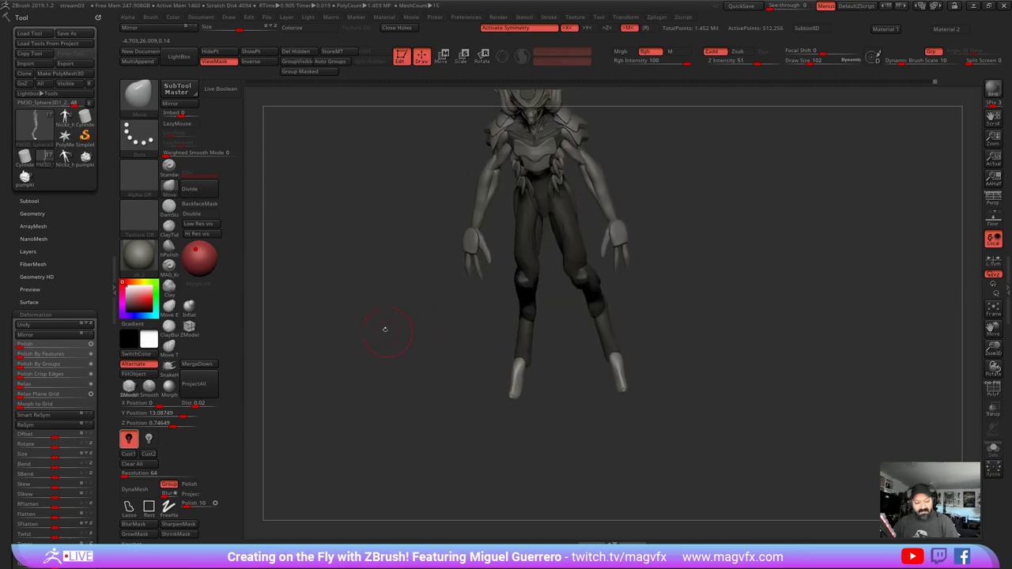
- Insert a mirrored sphere on the inner side of each foot with the IMM Primitives brush
{"action": "left_click", "coordinate": [144, 102]}
{"action": "left_click", "coordinate": [392, 108]}
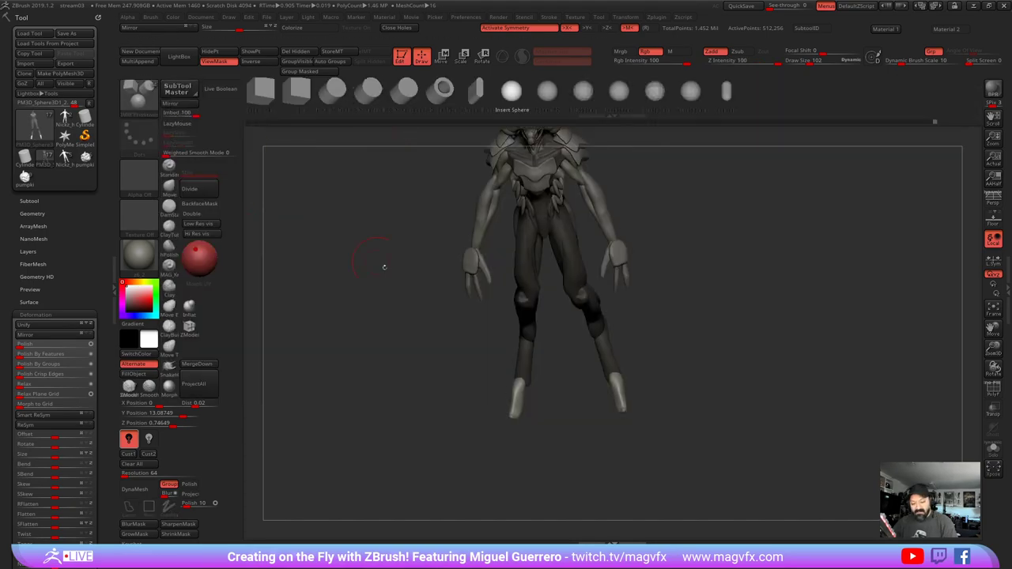
{"action": "left_click_drag", "start_coordinate": [535, 386], "coordinate": [543, 389]}
{"action": "mouse_move", "coordinate": [450, 371]}
{"action": "left_mouse_down"}
{"action": "mouse_move", "coordinate": [372, 356]}
{"action": "mouse_move", "coordinate": [423, 422]}
{"action": "mouse_move", "coordinate": [449, 398]}
{"action": "mouse_move", "coordinate": [431, 400]}
{"action": "left_mouse_up"}
{"action": "left_click", "coordinate": [169, 188]}
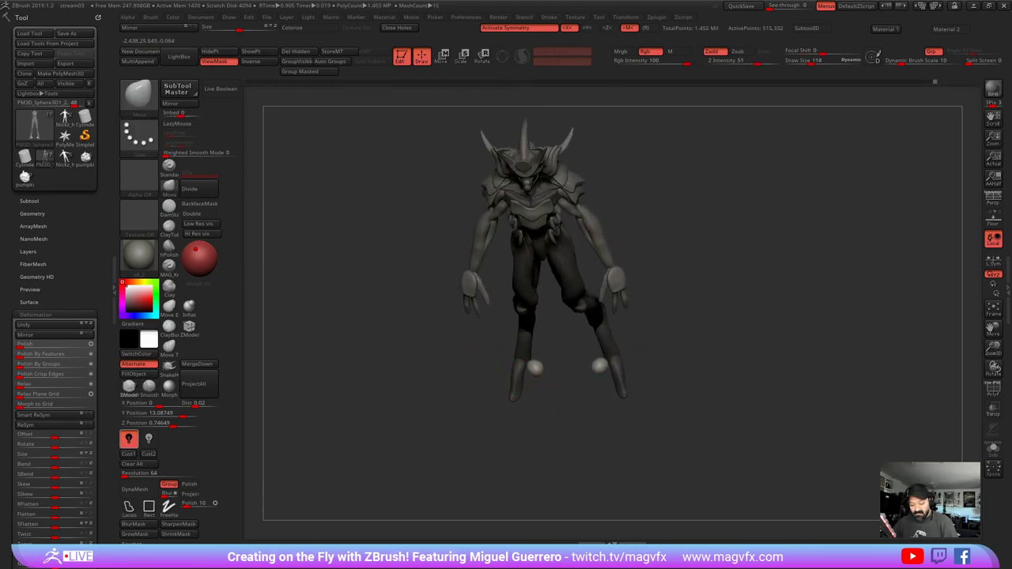
- Stretch the inner spheres into elongated second toes beside the outer ones with the Move brush
{"action": "left_click_drag", "start_coordinate": [535, 371], "coordinate": [538, 394]}
{"action": "left_click_drag", "start_coordinate": [533, 374], "coordinate": [528, 364]}
{"action": "left_click_drag", "start_coordinate": [454, 356], "coordinate": [463, 322]}
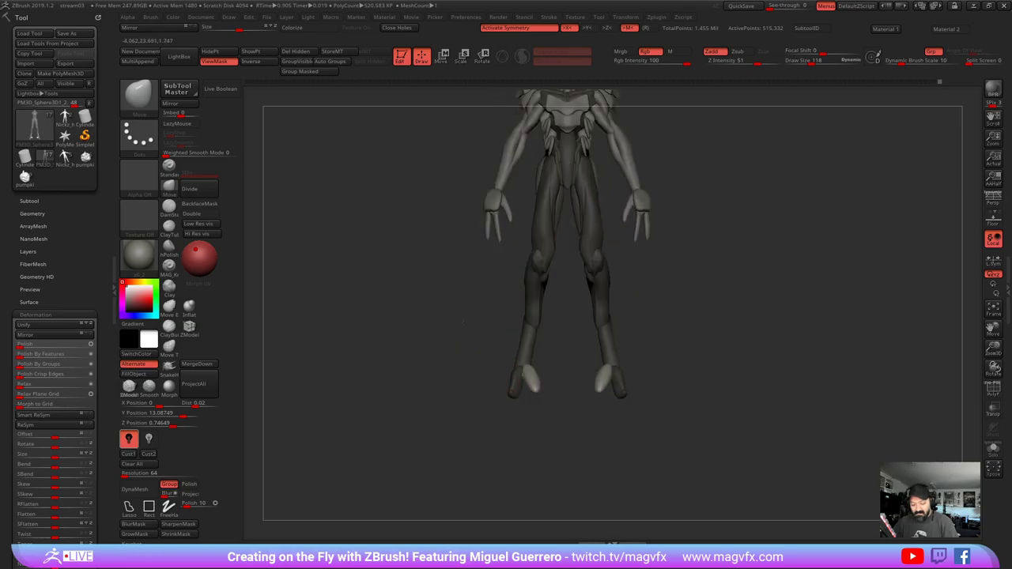
{"action": "left_click_drag", "start_coordinate": [538, 387], "coordinate": [531, 398]}
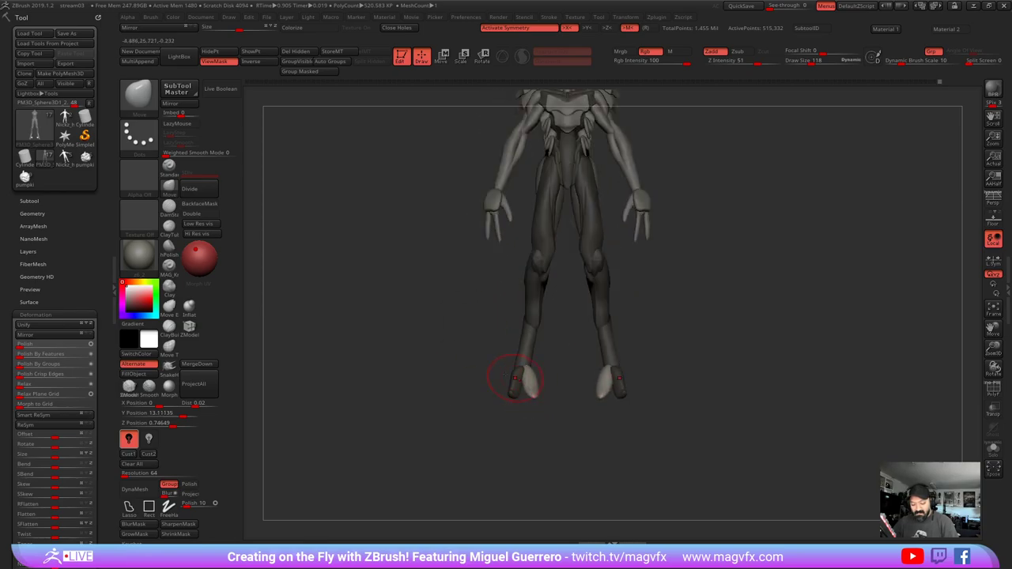
{"action": "left_click_drag", "start_coordinate": [467, 380], "coordinate": [546, 379]}
{"action": "left_click_drag", "start_coordinate": [478, 390], "coordinate": [419, 386]}
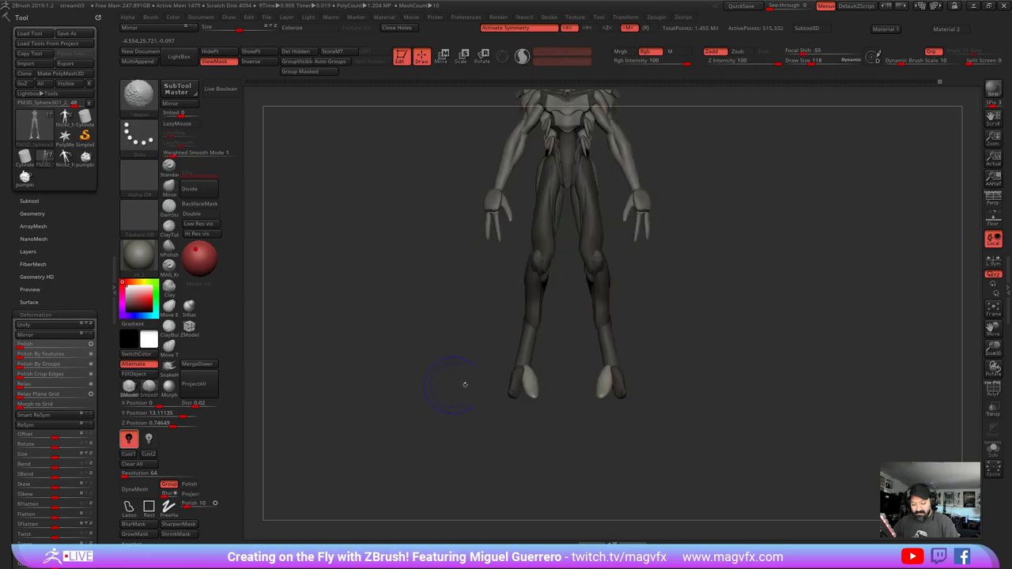
{"action": "left_click_drag", "start_coordinate": [511, 395], "coordinate": [507, 397]}
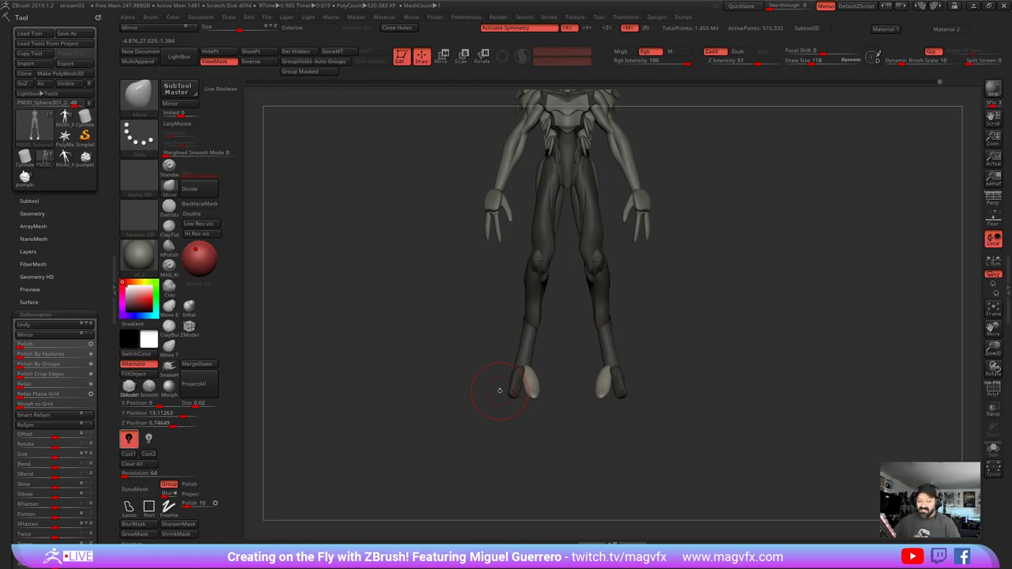
- Insert a mirrored sphere on the front of each thigh with the IMM Primitives brush
{"action": "mouse_move", "coordinate": [500, 390]}
{"action": "left_mouse_down"}
{"action": "mouse_move", "coordinate": [393, 335]}
{"action": "mouse_move", "coordinate": [391, 381]}
{"action": "mouse_move", "coordinate": [392, 364]}
{"action": "left_mouse_up"}
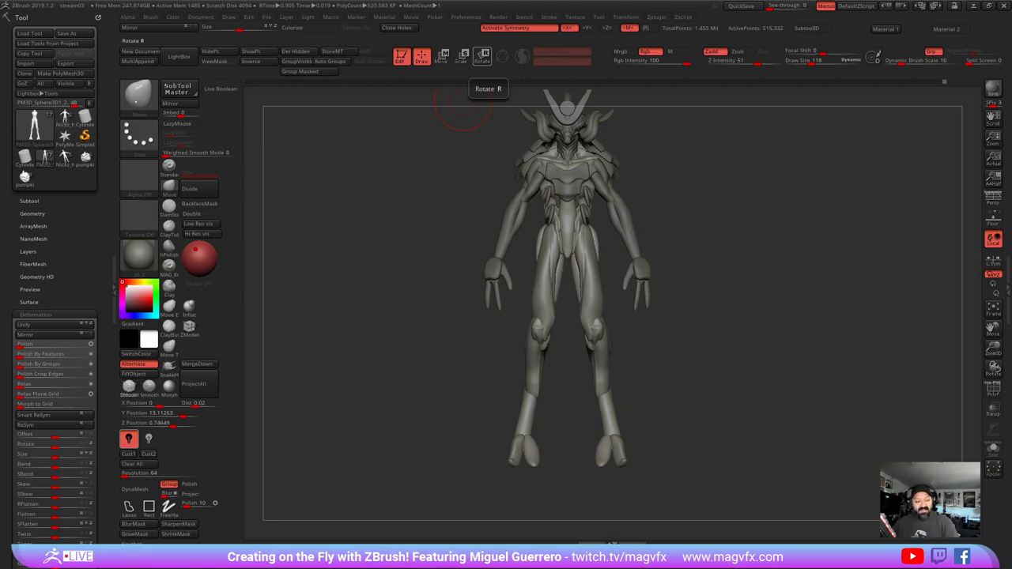
{"action": "left_click", "coordinate": [134, 100]}
{"action": "left_click", "coordinate": [392, 110]}
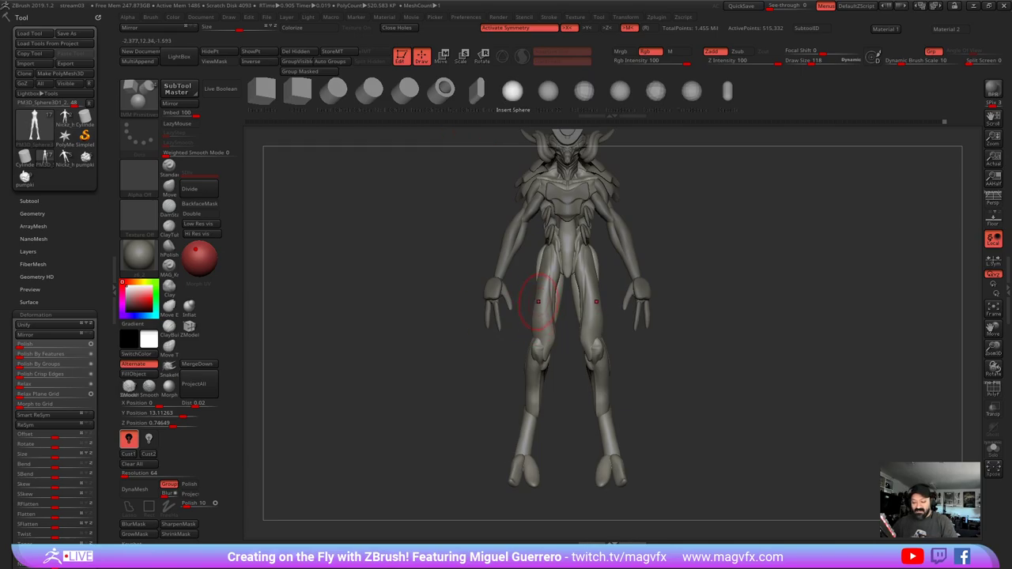
{"action": "left_click_drag", "start_coordinate": [538, 301], "coordinate": [533, 283]}
- Stretch the thigh spheres into long oval plates covering the upper legs with an enlarged Move brush
{"action": "left_click", "coordinate": [173, 187]}
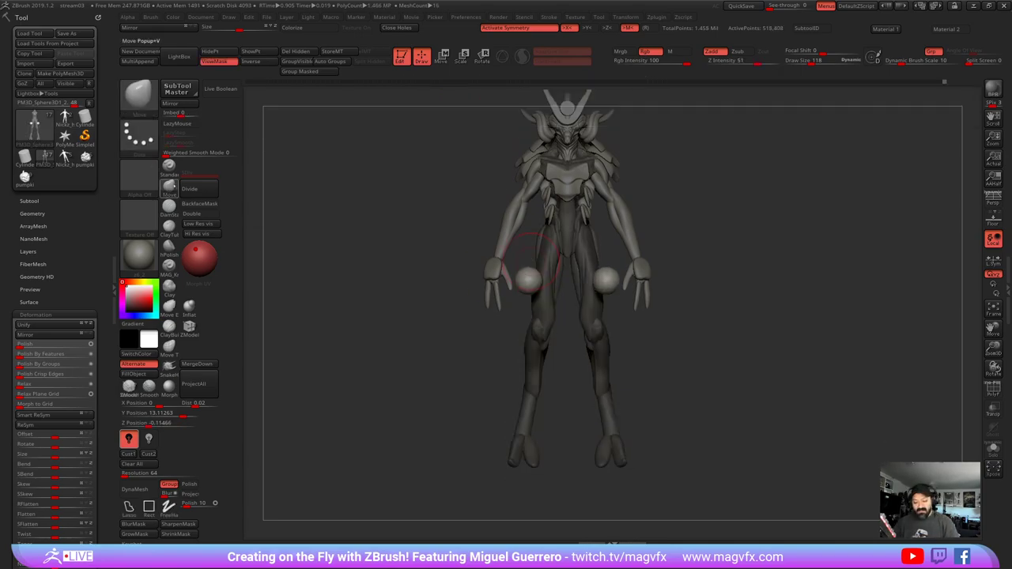
{"action": "key", "text": "]"}
{"action": "key", "text": "]"}
{"action": "left_click_drag", "start_coordinate": [528, 293], "coordinate": [527, 324]}
{"action": "mouse_move", "coordinate": [531, 273]}
{"action": "left_mouse_down"}
{"action": "mouse_move", "coordinate": [534, 244]}
{"action": "mouse_move", "coordinate": [537, 280]}
{"action": "left_mouse_up"}
{"action": "left_click_drag", "start_coordinate": [547, 287], "coordinate": [549, 292]}
{"action": "mouse_move", "coordinate": [535, 246]}
{"action": "left_mouse_down"}
{"action": "mouse_move", "coordinate": [544, 245]}
{"action": "mouse_move", "coordinate": [551, 264]}
{"action": "mouse_move", "coordinate": [554, 255]}
{"action": "left_mouse_up"}
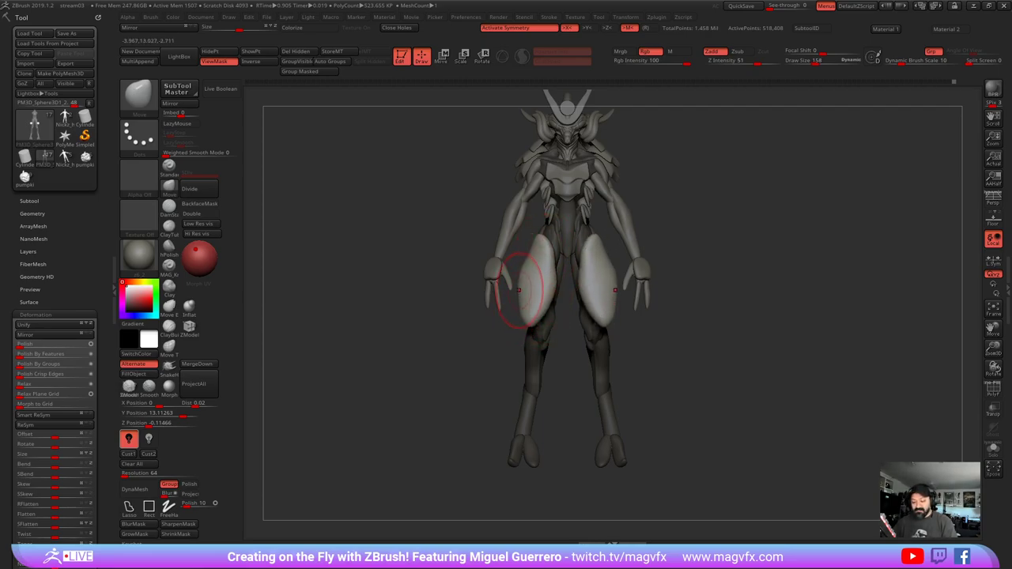
{"action": "mouse_move", "coordinate": [519, 284]}
{"action": "left_mouse_down"}
{"action": "mouse_move", "coordinate": [536, 308]}
{"action": "mouse_move", "coordinate": [527, 280]}
{"action": "left_mouse_up"}
{"action": "left_click_drag", "start_coordinate": [532, 318], "coordinate": [550, 296]}
- Reposition the thigh plates in depth with the Gizmo from the side, seating them against the upper legs
{"action": "left_click_drag", "start_coordinate": [426, 322], "coordinate": [496, 318], "text": "shift"}
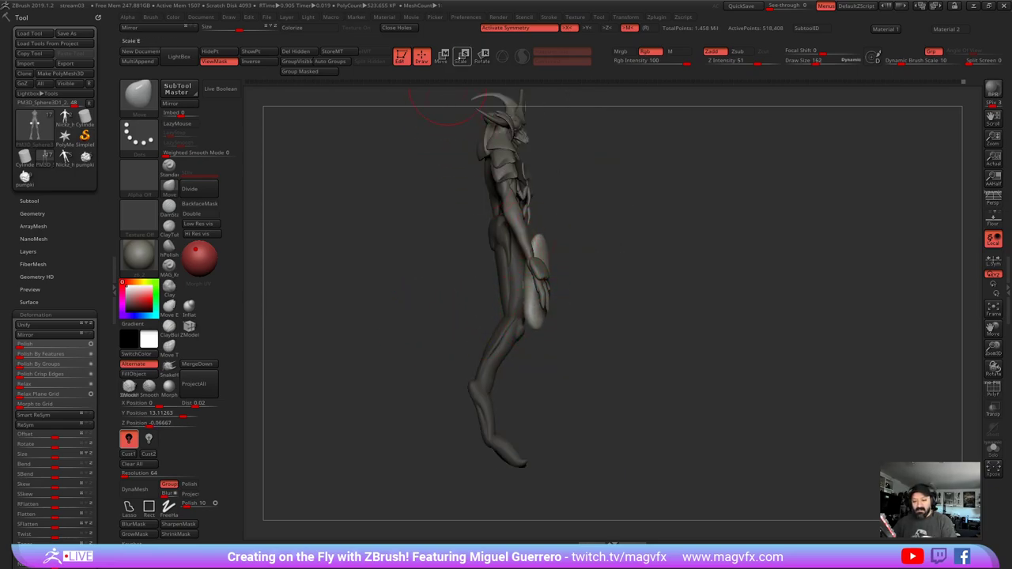
{"action": "left_click", "coordinate": [460, 58]}
{"action": "left_click", "coordinate": [441, 56]}
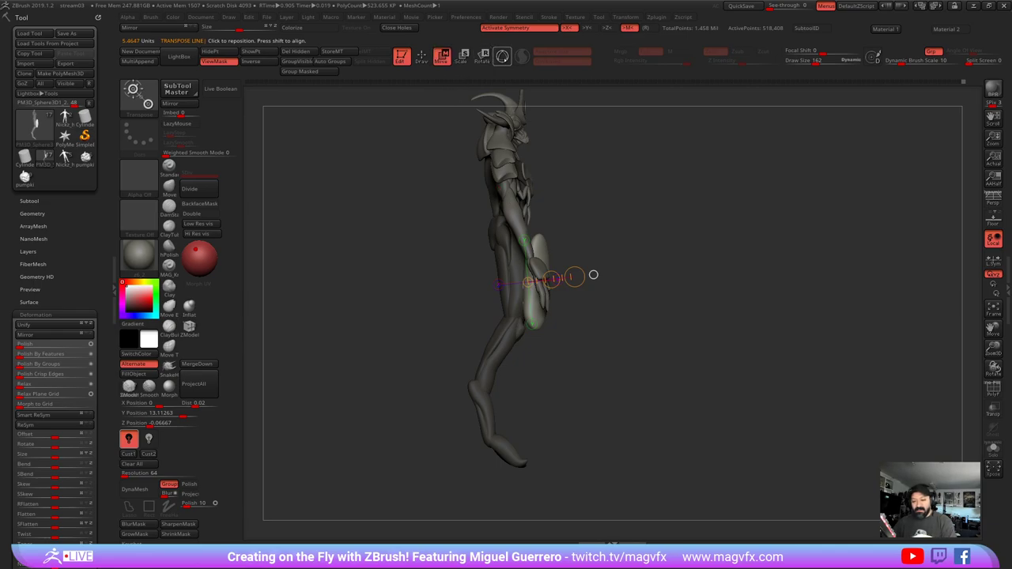
{"action": "left_click_drag", "start_coordinate": [576, 279], "coordinate": [558, 229]}
{"action": "left_click_drag", "start_coordinate": [672, 301], "coordinate": [528, 305]}
{"action": "left_click_drag", "start_coordinate": [558, 230], "coordinate": [560, 238]}
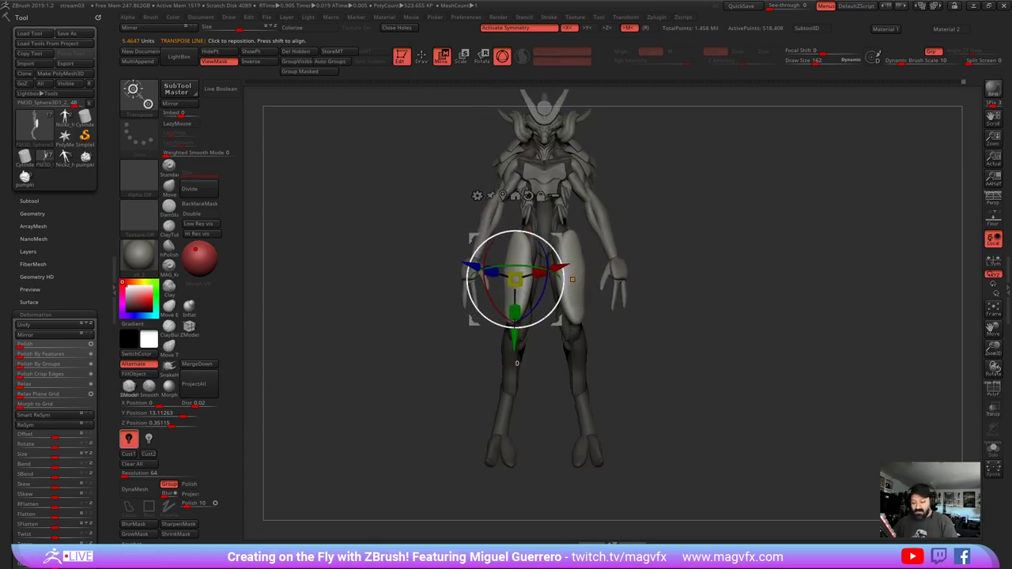
{"action": "left_click", "coordinate": [420, 57]}
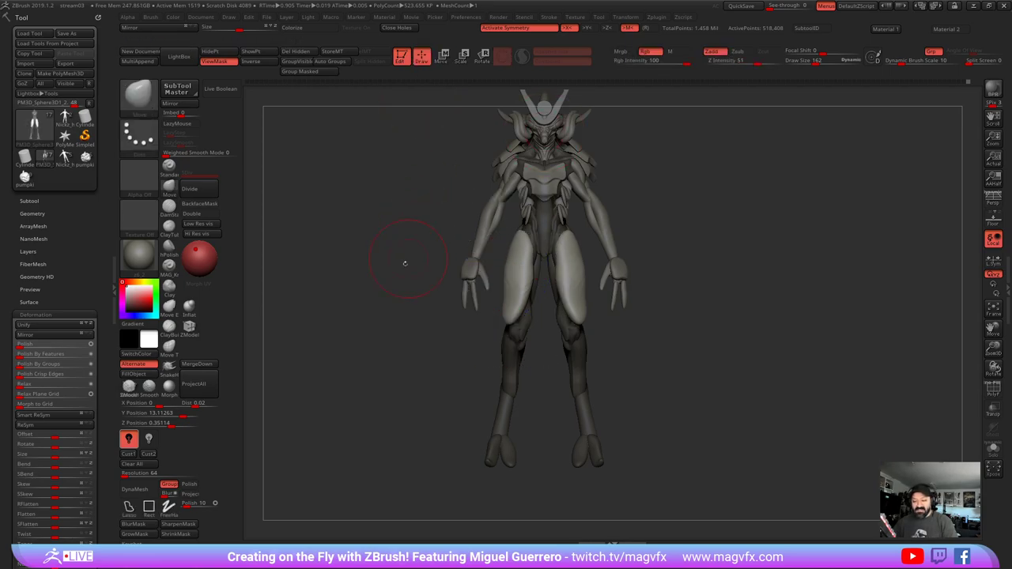
- Clear the mask and isolate the two thigh plates from the rest of the leg and body mesh
{"action": "left_click_drag", "start_coordinate": [361, 254], "coordinate": [397, 323], "text": "alt"}
{"action": "left_click_drag", "start_coordinate": [340, 406], "coordinate": [362, 402], "text": "ctrl"}
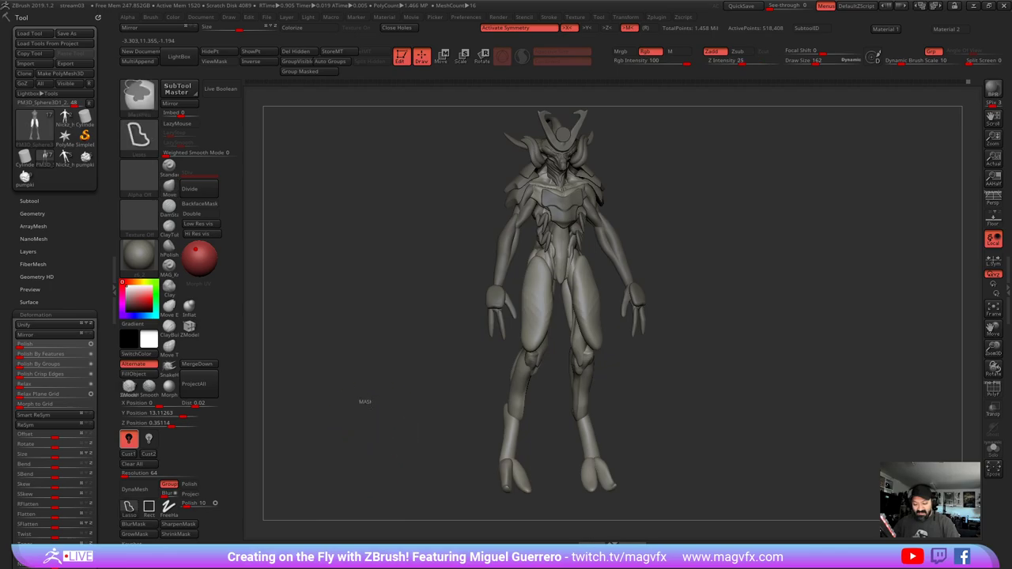
{"action": "left_click", "coordinate": [531, 310], "text": "ctrl+shift"}
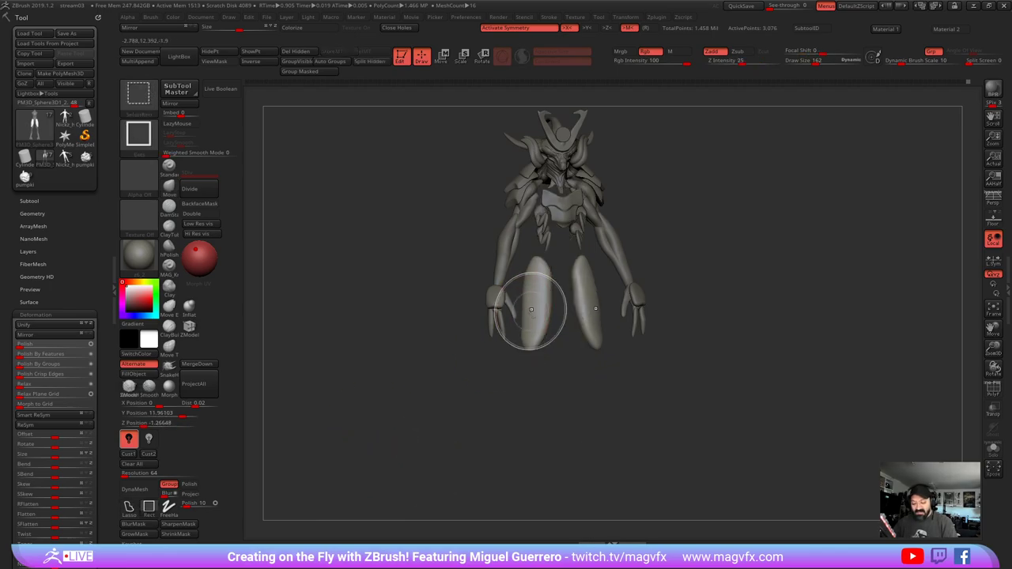
{"action": "mouse_move", "coordinate": [431, 323]}
{"action": "right_mouse_down", "text": "ctrl"}
{"action": "mouse_move", "coordinate": [448, 354]}
{"action": "mouse_move", "coordinate": [457, 350]}
{"action": "right_mouse_up", "text": "ctrl"}
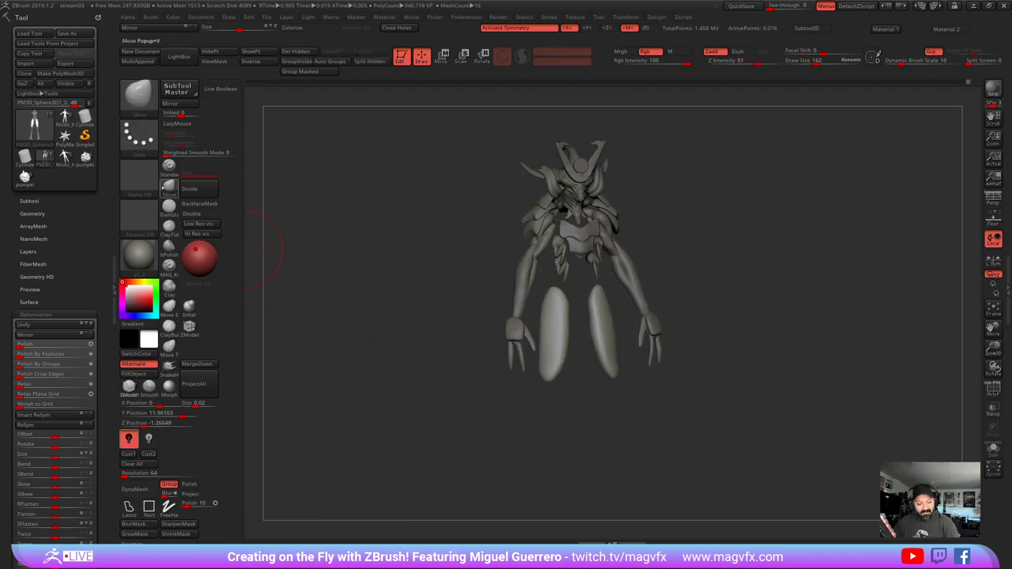
- Switch the masking stroke to FreeHand and test a painted mask on the thigh plates, clearing it again
{"action": "key", "text": "b"}
{"action": "key", "text": "m"}
{"action": "key", "text": "v"}
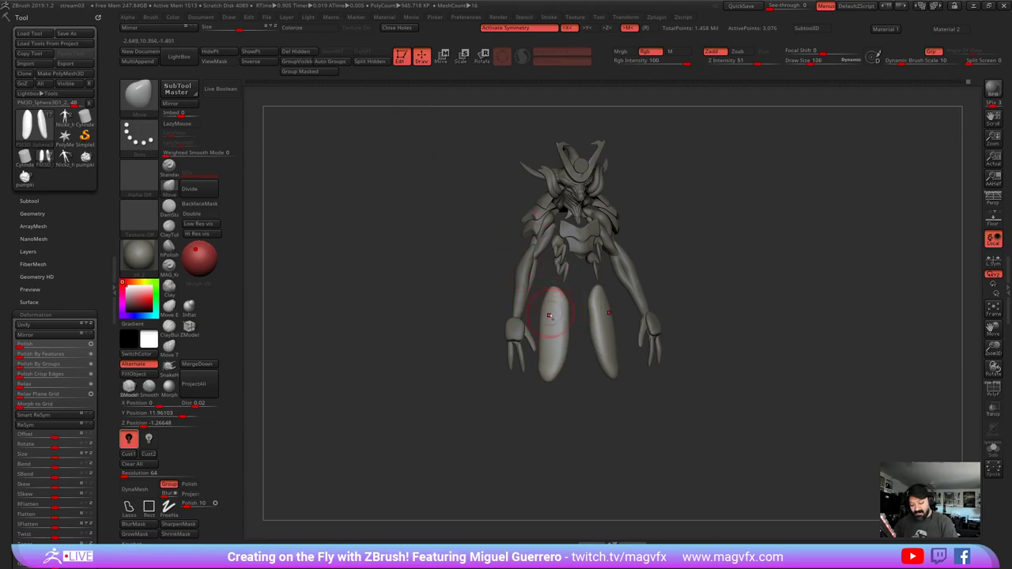
{"action": "left_click_drag", "start_coordinate": [551, 307], "coordinate": [553, 328], "text": "ctrl"}
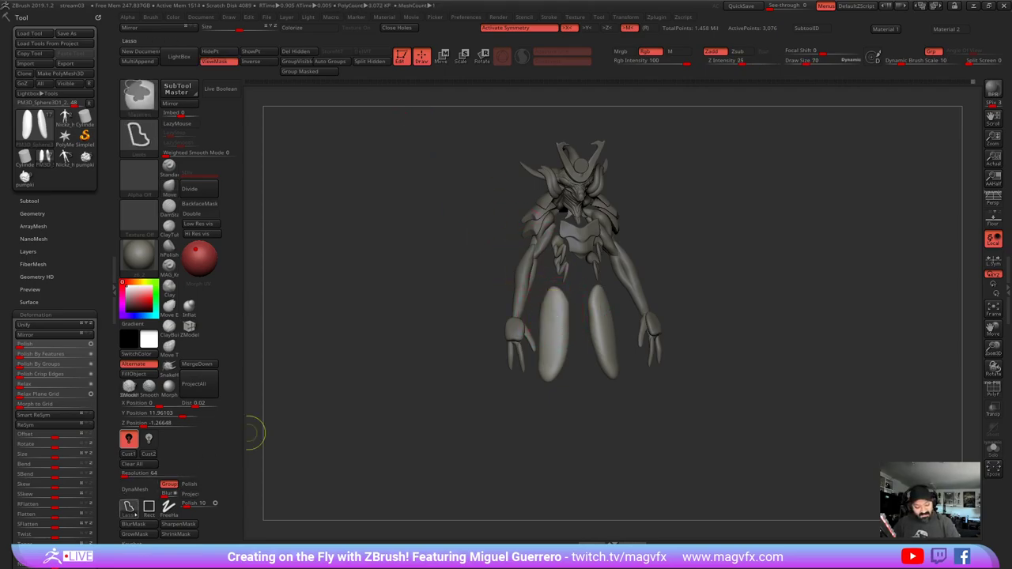
{"action": "left_click", "coordinate": [170, 510], "text": "ctrl"}
{"action": "left_click_drag", "start_coordinate": [556, 317], "coordinate": [548, 363], "text": "ctrl"}
{"action": "left_click_drag", "start_coordinate": [451, 364], "coordinate": [490, 397], "text": "ctrl"}
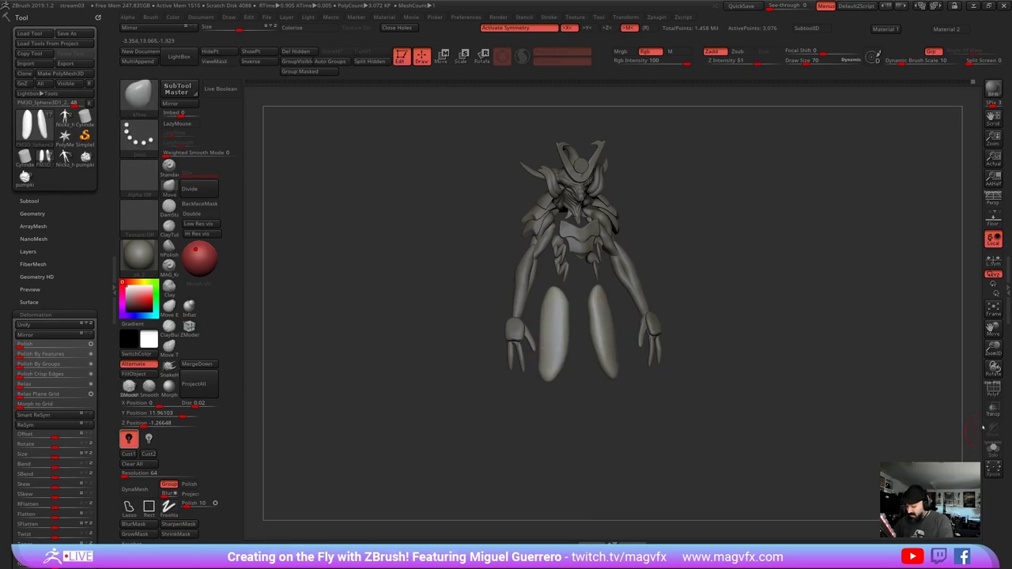
- Unhide the rest of the body mesh and remesh it with DynaMesh at resolution 64
{"action": "left_click", "coordinate": [854, 410], "text": "ctrl+shift"}
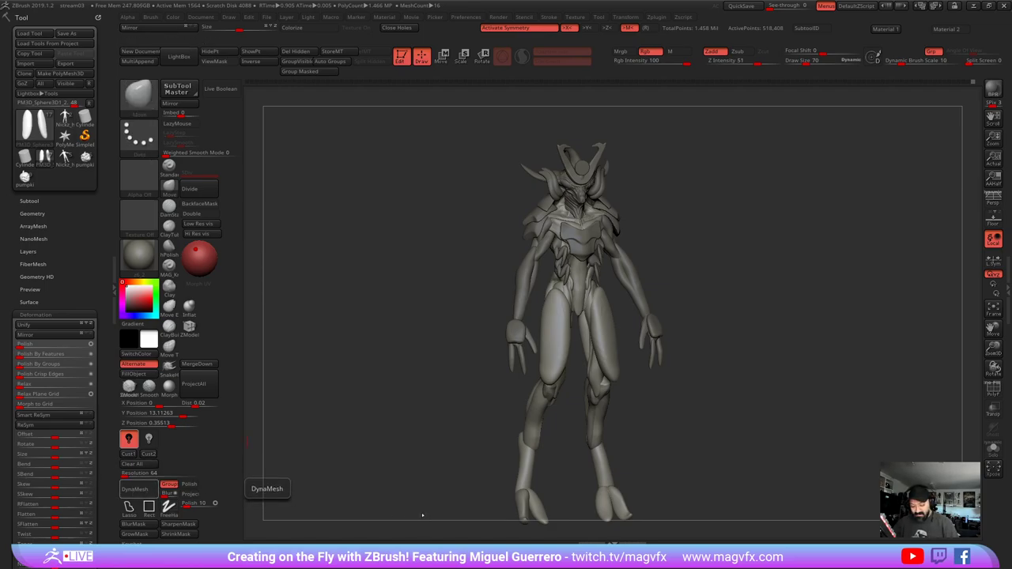
{"action": "right_click_drag", "start_coordinate": [482, 401], "coordinate": [495, 428], "text": "ctrl"}
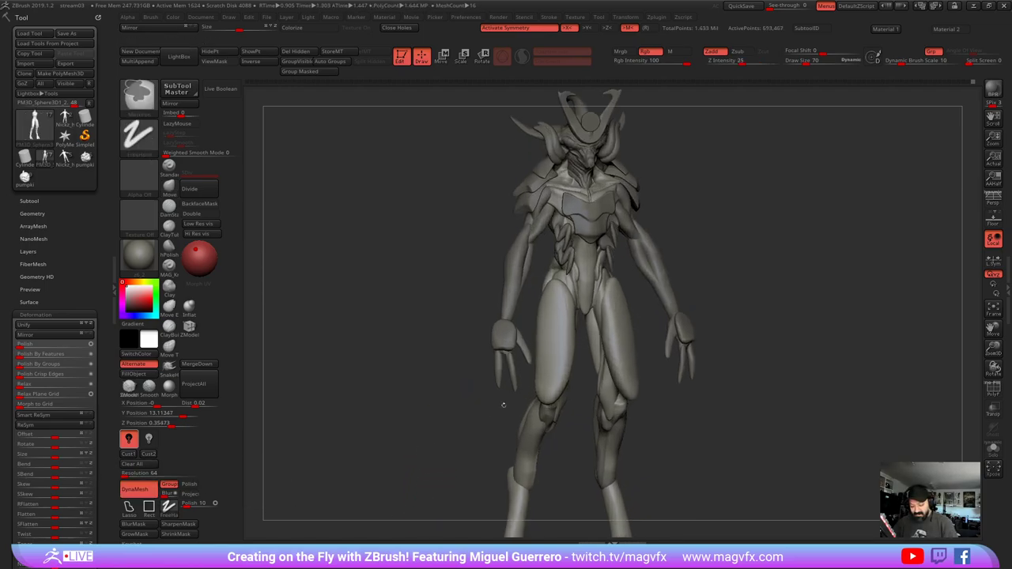
- Isolate the thigh plates, paint a mask over their front faces inside the rim, and invert it
{"action": "left_click", "coordinate": [553, 350], "text": "ctrl+shift"}
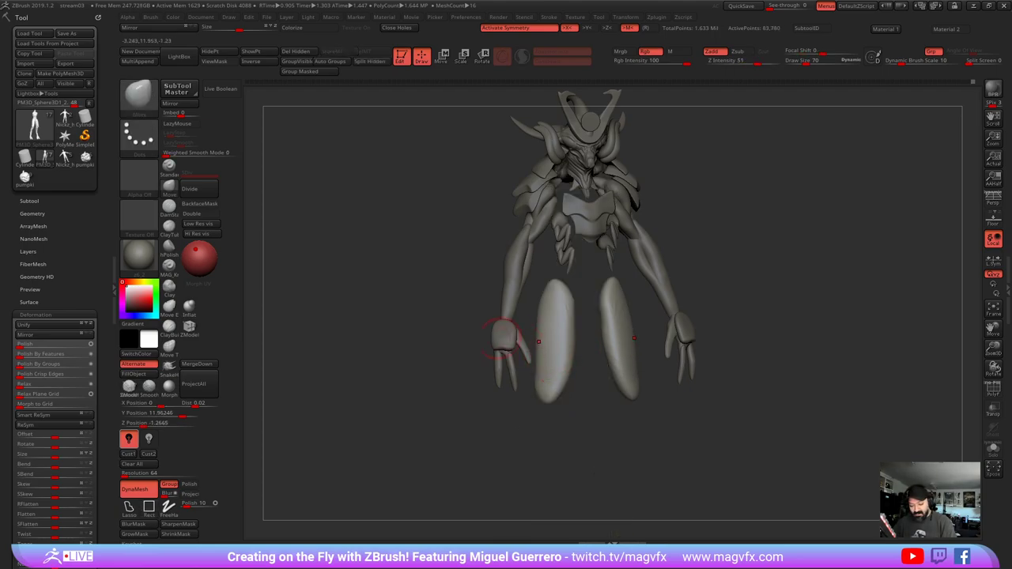
{"action": "right_click_drag", "start_coordinate": [502, 325], "coordinate": [433, 336]}
{"action": "left_click_drag", "start_coordinate": [546, 290], "coordinate": [551, 366], "text": "ctrl"}
{"action": "key", "text": "ctrl+z"}
{"action": "left_click_drag", "start_coordinate": [556, 310], "coordinate": [556, 294], "text": "ctrl"}
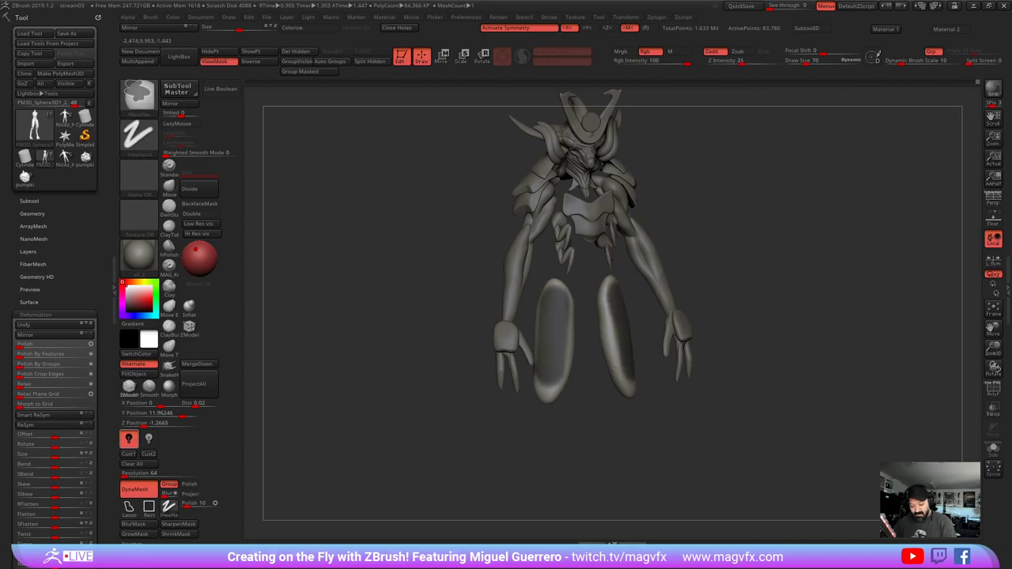
{"action": "left_click_drag", "start_coordinate": [551, 375], "coordinate": [547, 383], "text": "ctrl"}
{"action": "left_click", "coordinate": [440, 345], "text": "ctrl"}
- Shape the plates' unmasked centers into recessed panels with the Move brush, undo the last change, and unhide the body
{"action": "left_click_drag", "start_coordinate": [440, 344], "coordinate": [375, 302]}
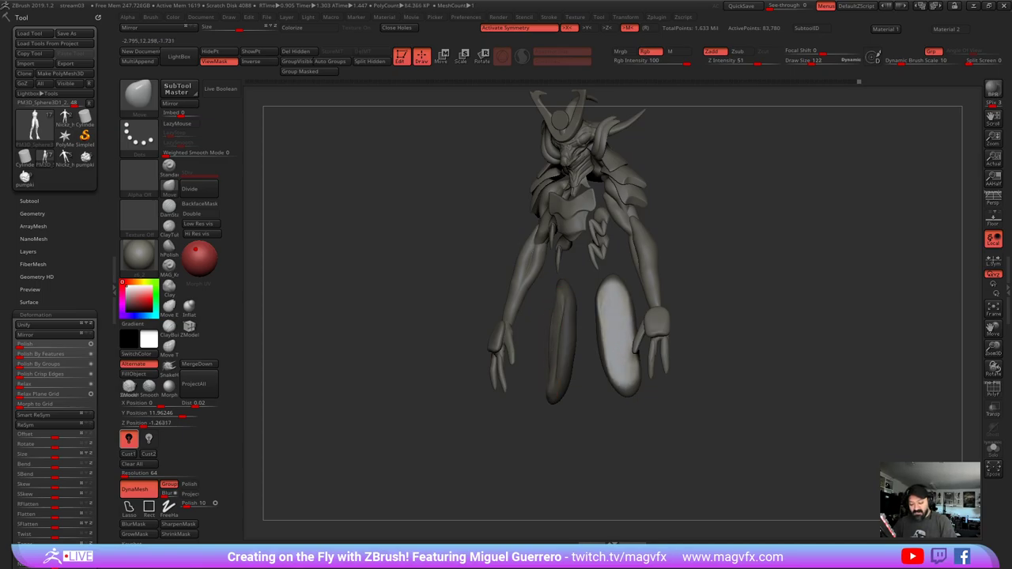
{"action": "left_click_drag", "start_coordinate": [419, 325], "coordinate": [535, 303]}
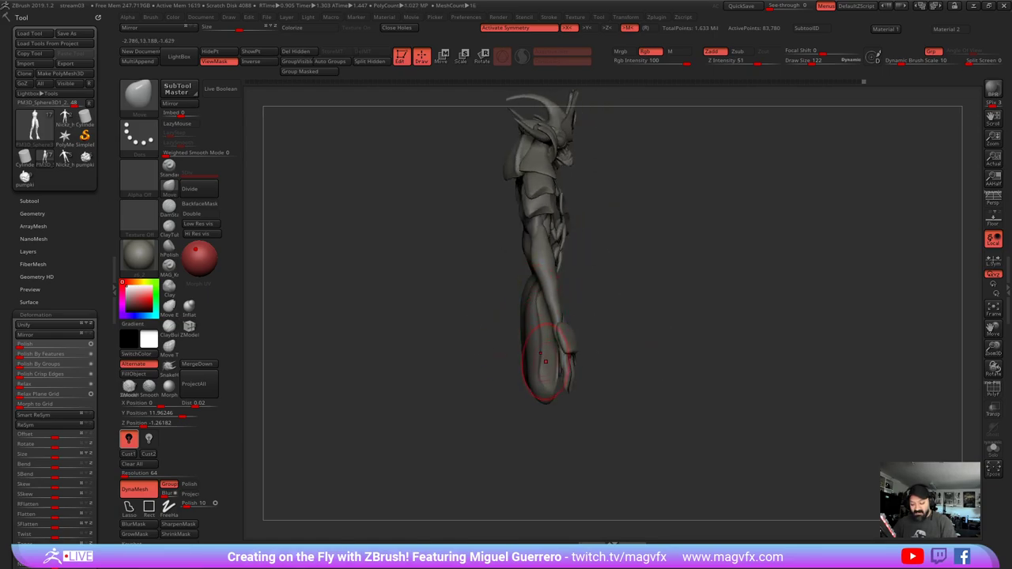
{"action": "left_click_drag", "start_coordinate": [483, 312], "coordinate": [418, 316]}
{"action": "key", "text": "ctrl+z"}
{"action": "left_click", "coordinate": [396, 357], "text": "ctrl+shift"}
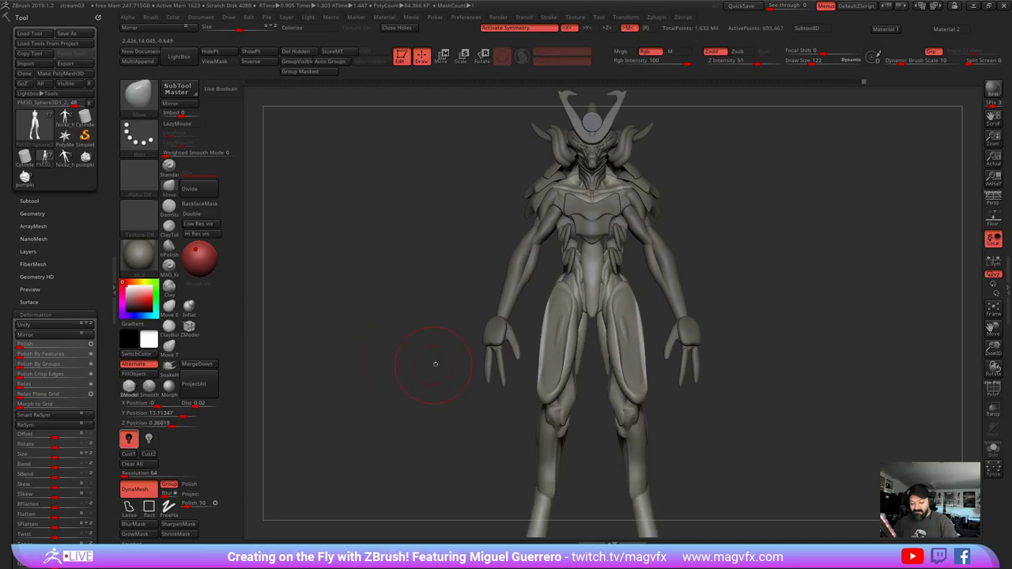
- Mask the whole body mesh except the two thigh plates
{"action": "left_click_drag", "start_coordinate": [443, 363], "coordinate": [405, 316], "text": "alt"}
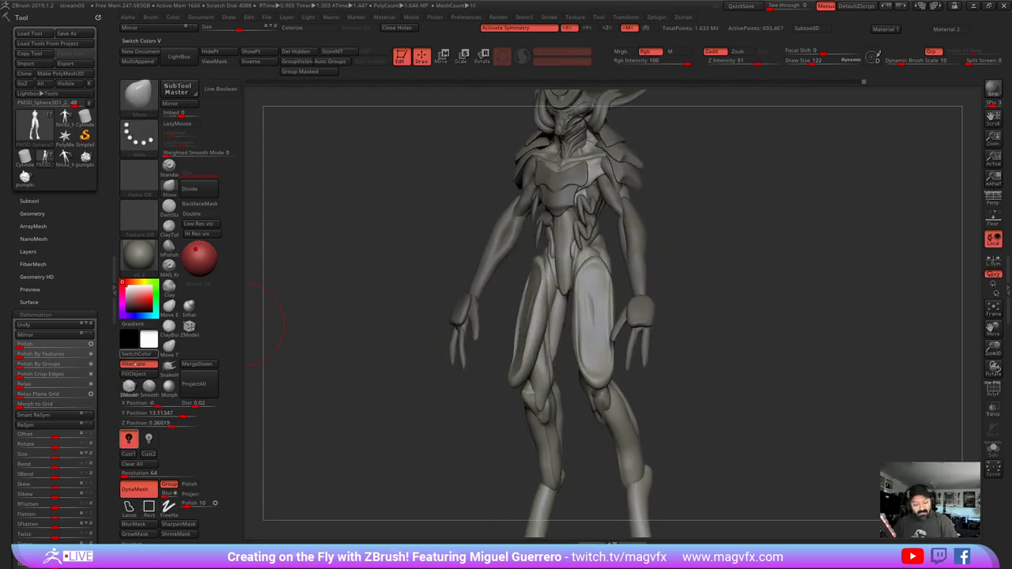
{"action": "left_click", "coordinate": [522, 353], "text": "ctrl+shift"}
{"action": "left_click_drag", "start_coordinate": [422, 237], "coordinate": [559, 390], "text": "ctrl"}
{"action": "left_click", "coordinate": [364, 362], "text": "ctrl+shift"}
{"action": "left_click_drag", "start_coordinate": [360, 362], "coordinate": [334, 324]}
{"action": "left_click", "coordinate": [335, 328], "text": "ctrl"}
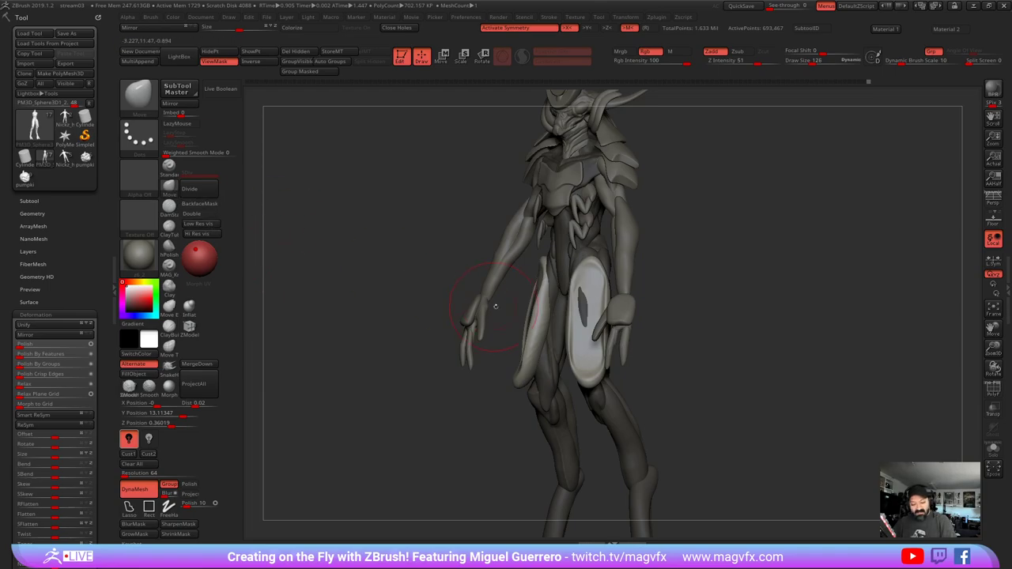
- Pull the outer sides of the thigh plates outward over the legs with the Move brush and clear the mask
{"action": "left_click_drag", "start_coordinate": [532, 302], "coordinate": [526, 300]}
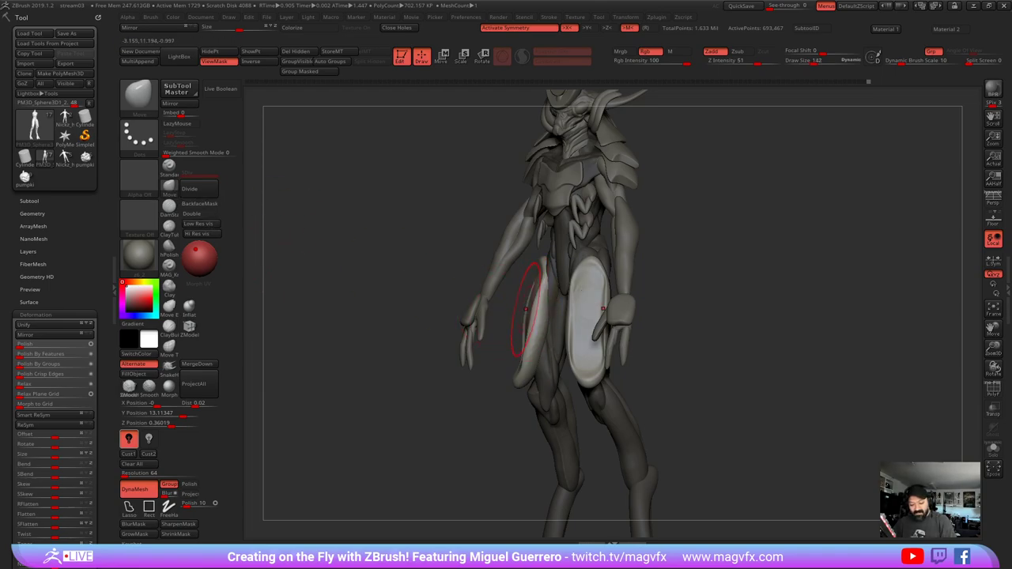
{"action": "left_click_drag", "start_coordinate": [526, 349], "coordinate": [519, 351]}
{"action": "right_click_drag", "start_coordinate": [380, 378], "coordinate": [400, 387], "text": "shift"}
{"action": "left_click_drag", "start_coordinate": [400, 387], "coordinate": [405, 399], "text": "ctrl"}
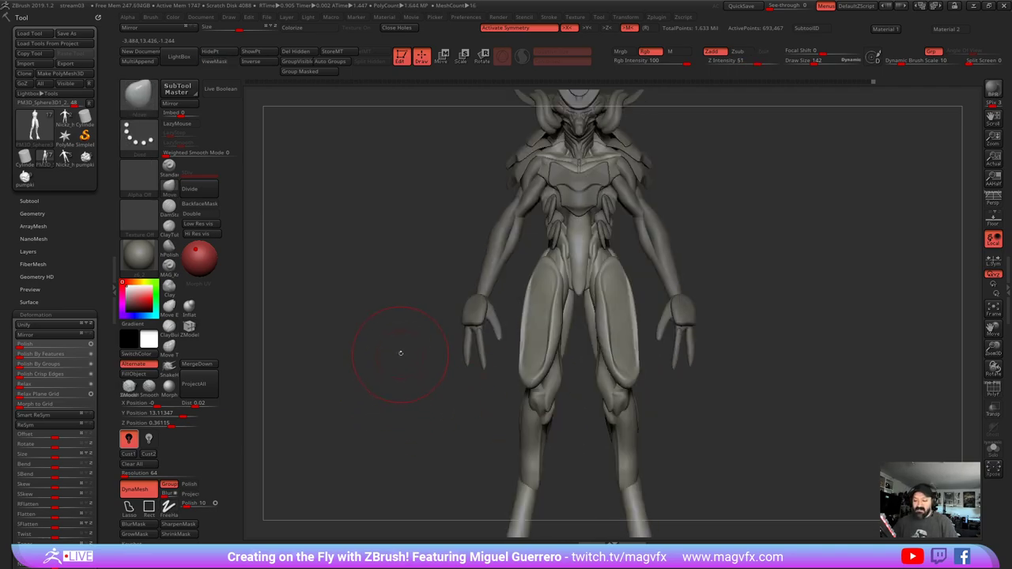
- Insert a mirrored QCube on the front of each lower leg with the IMM Primitives brush
{"action": "mouse_move", "coordinate": [400, 352]}
{"action": "right_mouse_down", "text": "alt"}
{"action": "mouse_move", "coordinate": [384, 380]}
{"action": "mouse_move", "coordinate": [372, 362]}
{"action": "mouse_move", "coordinate": [381, 337]}
{"action": "right_mouse_up", "text": "alt"}
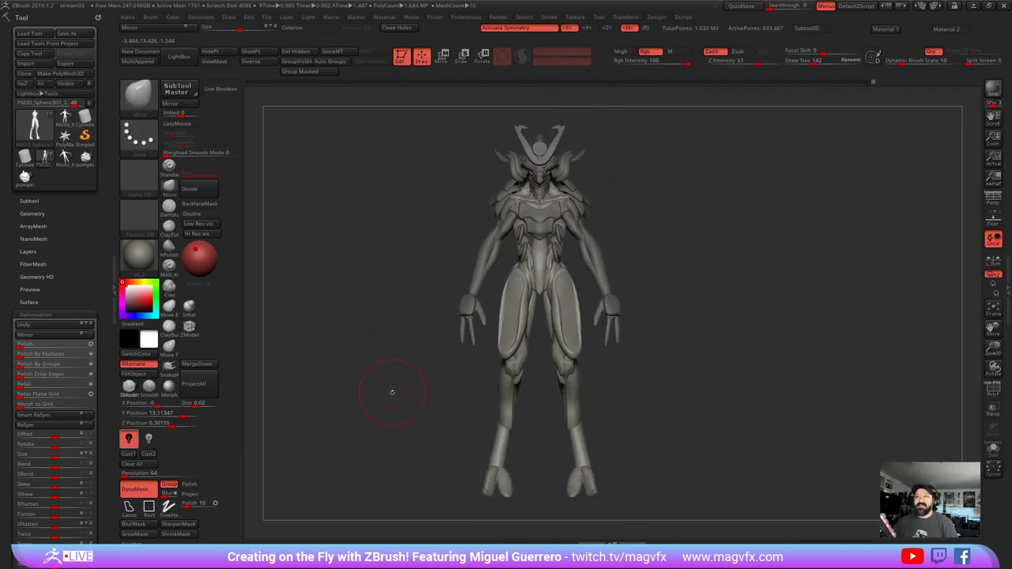
{"action": "left_click_drag", "start_coordinate": [400, 390], "coordinate": [406, 326], "text": "alt"}
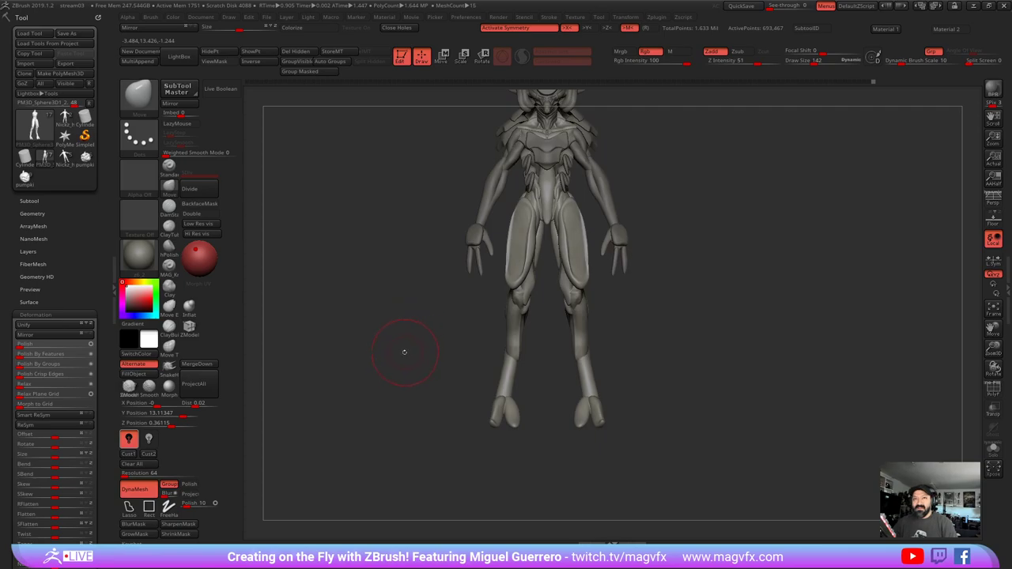
{"action": "left_click_drag", "start_coordinate": [384, 363], "coordinate": [393, 370]}
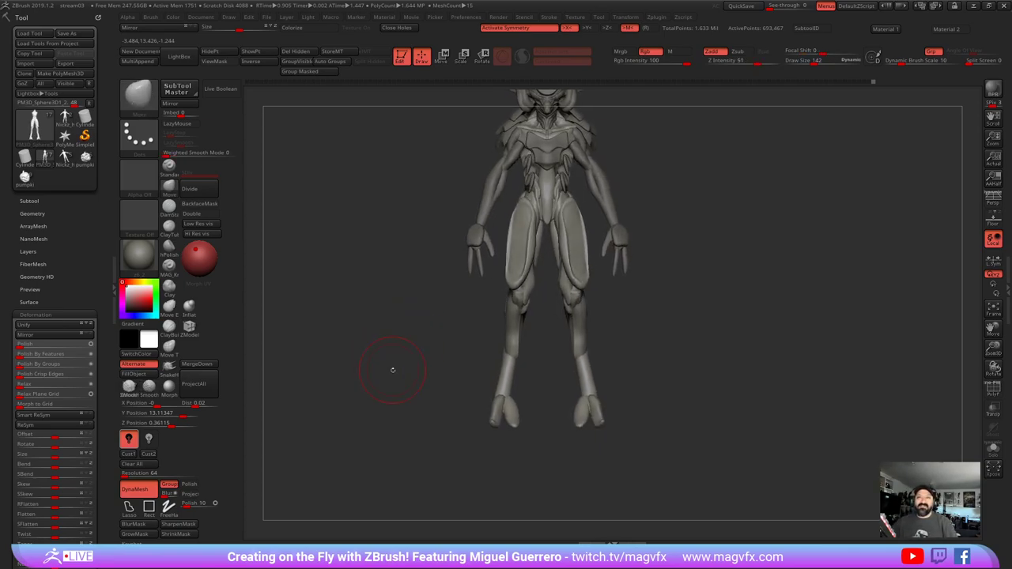
{"action": "left_click_drag", "start_coordinate": [366, 400], "coordinate": [343, 341]}
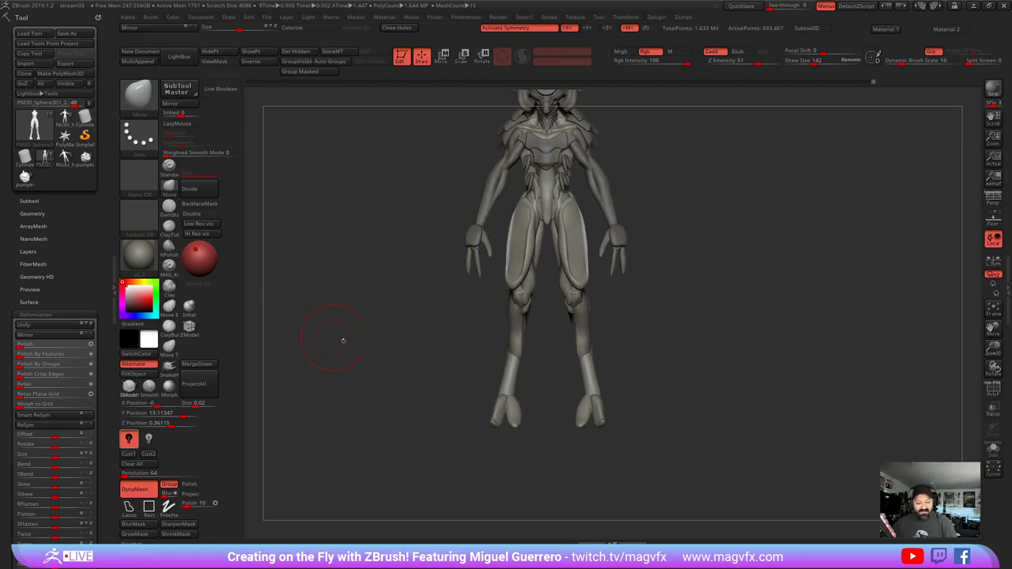
{"action": "left_click", "coordinate": [134, 101]}
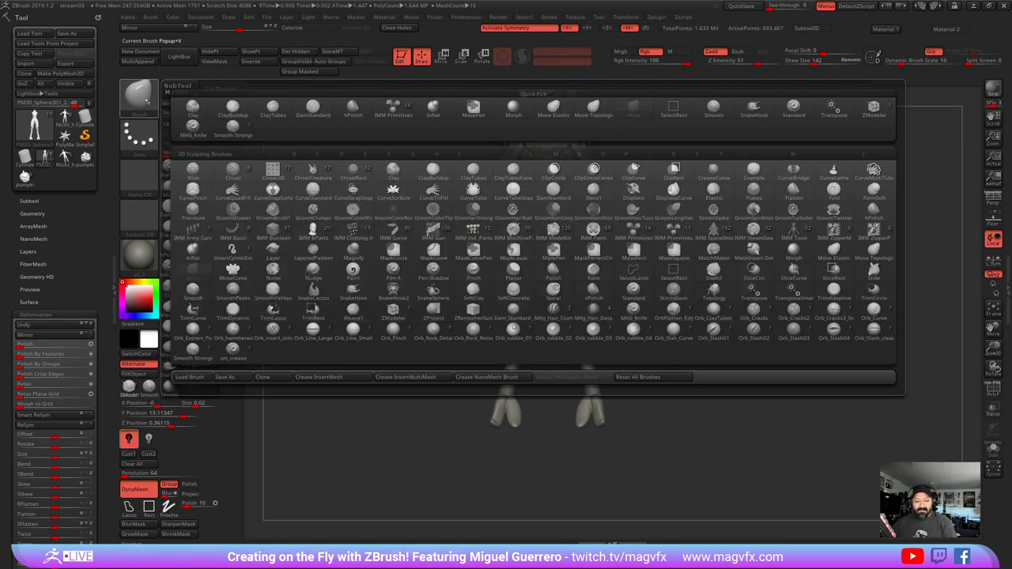
{"action": "left_click", "coordinate": [393, 111]}
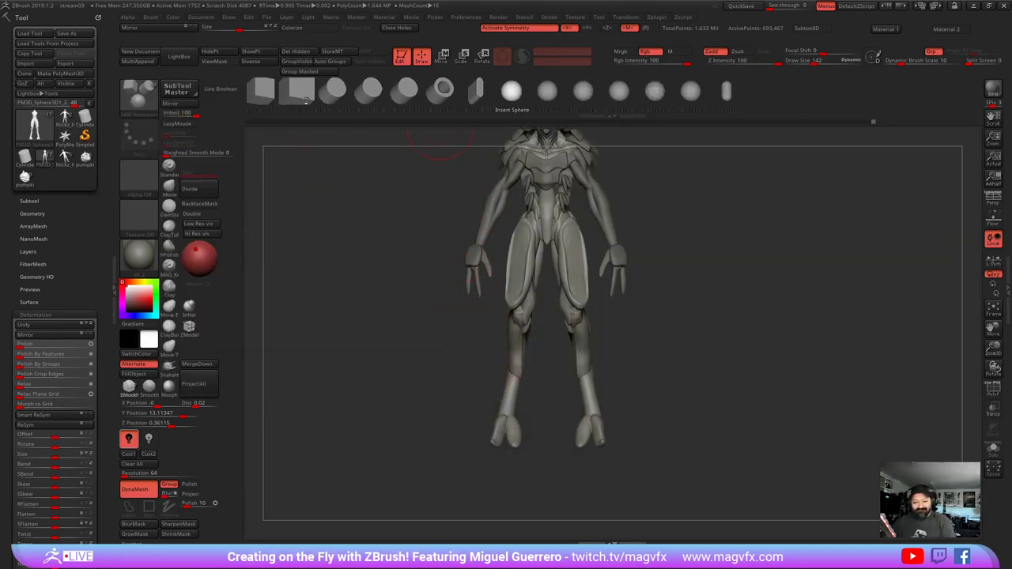
{"action": "left_click", "coordinate": [293, 93]}
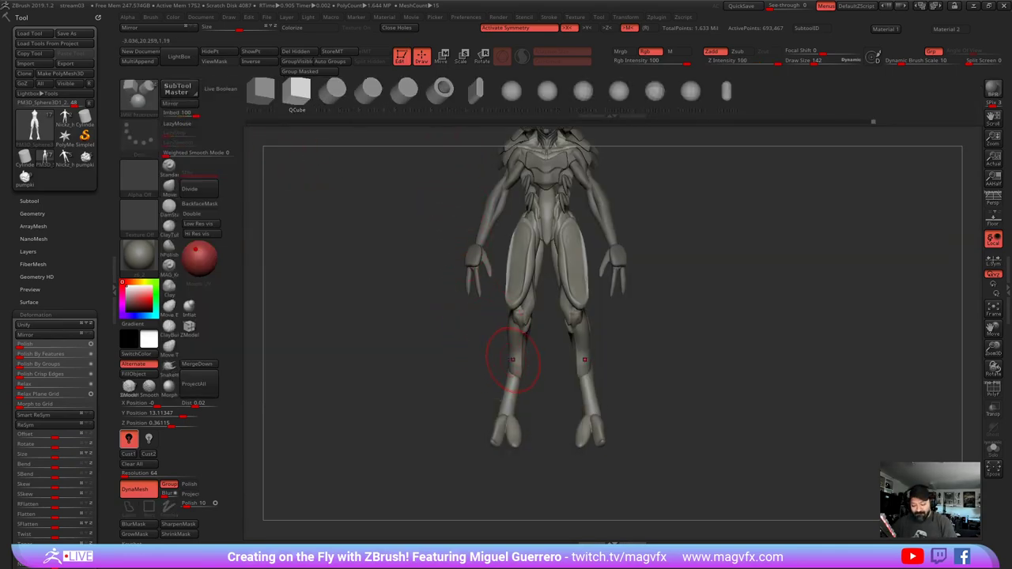
{"action": "left_click_drag", "start_coordinate": [513, 363], "coordinate": [494, 328]}
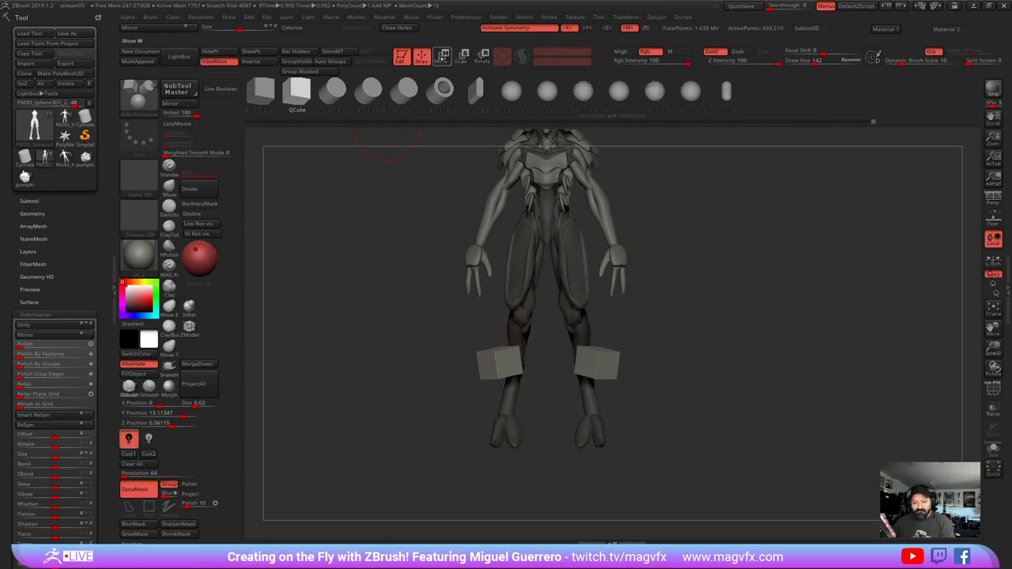
- Try to move the mirrored lower-leg cubes with the gizmo and undo the changes
{"action": "key", "text": "w"}
{"action": "left_click_drag", "start_coordinate": [446, 392], "coordinate": [417, 411]}
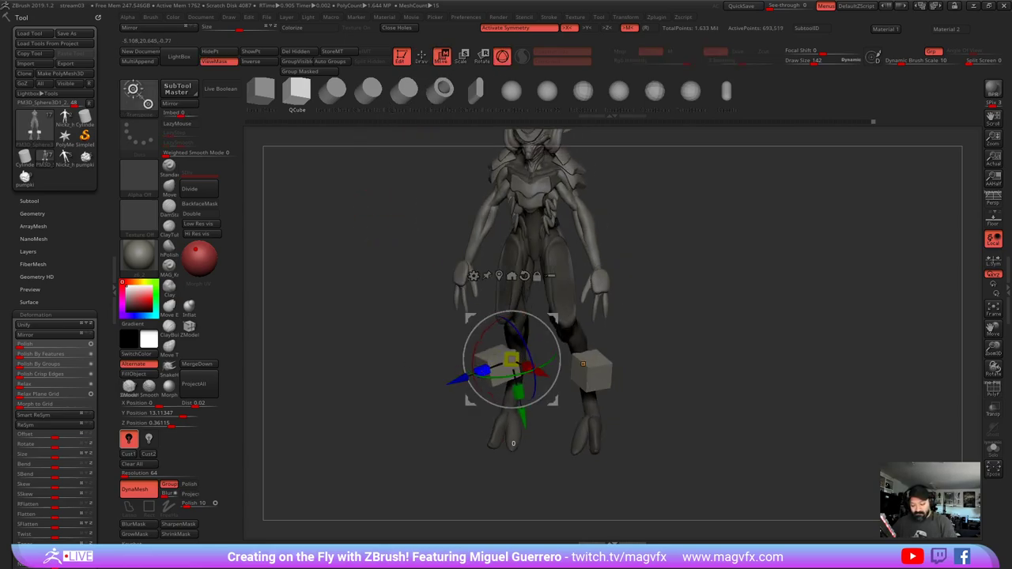
{"action": "left_click_drag", "start_coordinate": [482, 370], "coordinate": [509, 362]}
{"action": "left_click_drag", "start_coordinate": [419, 395], "coordinate": [548, 387]}
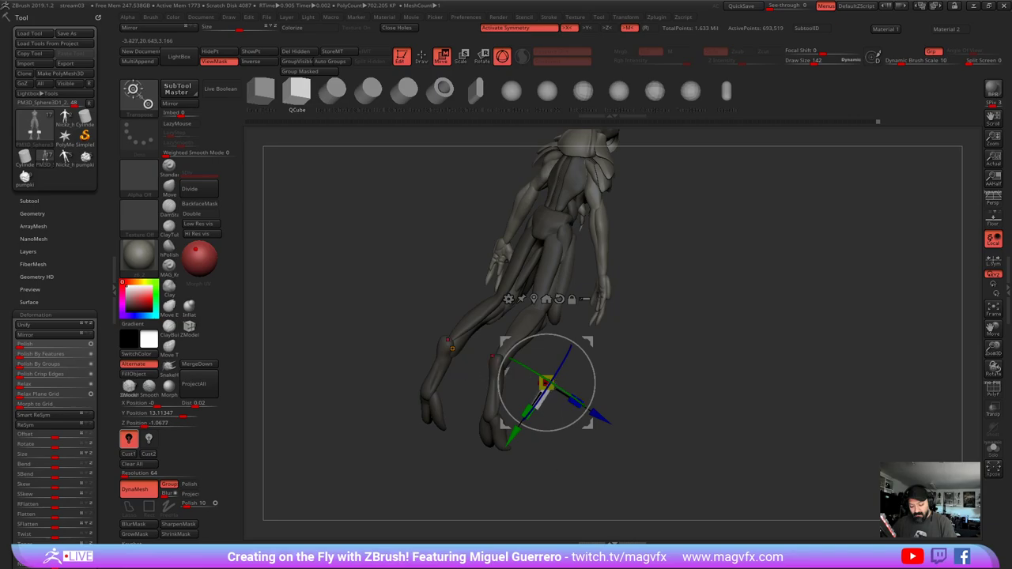
{"action": "left_click_drag", "start_coordinate": [395, 356], "coordinate": [679, 383]}
{"action": "key", "text": "ctrl+z"}
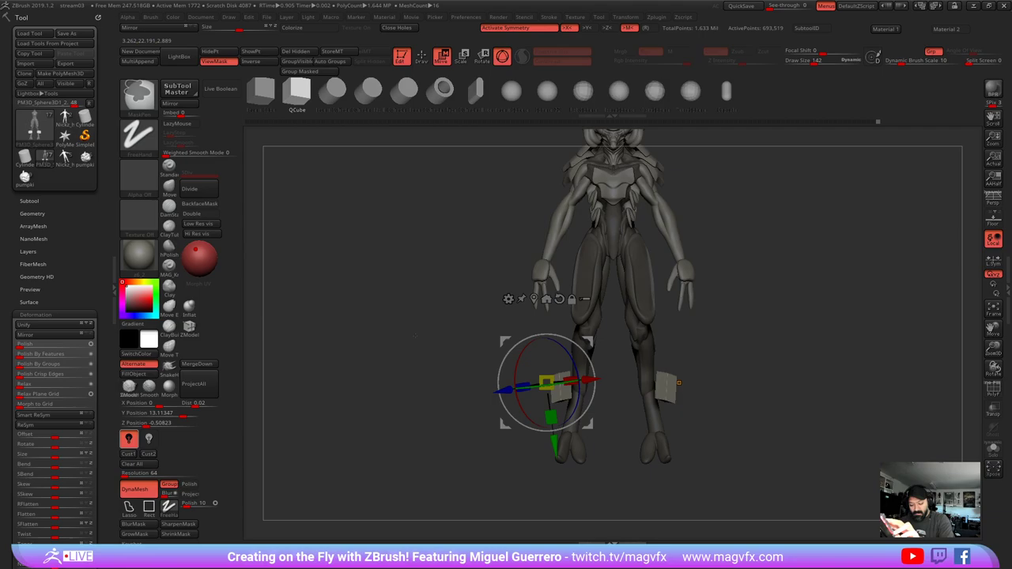
{"action": "key", "text": "ctrl+z"}
{"action": "key", "text": "ctrl+z"}
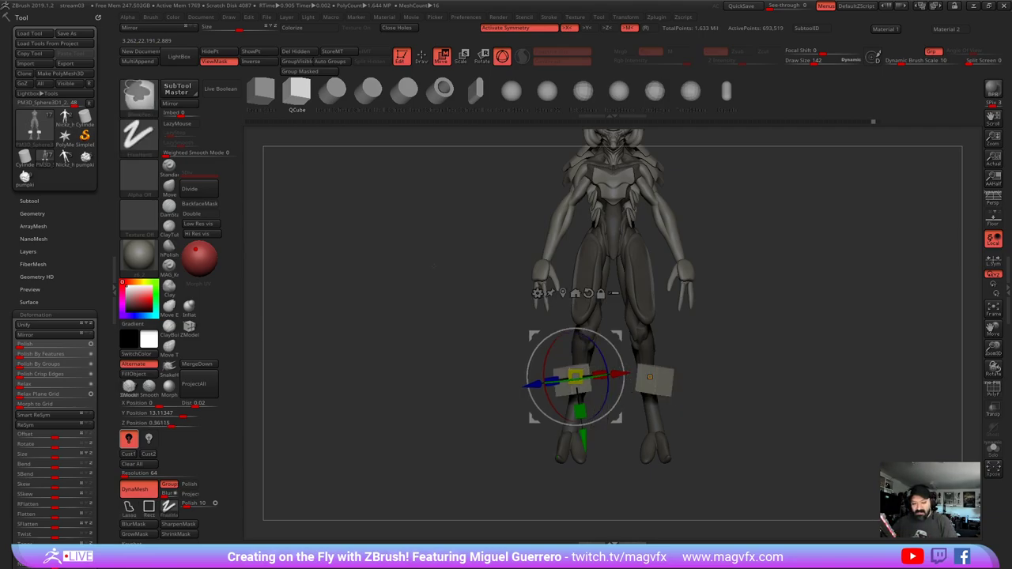
- Try to shrink and reposition the lower-leg cubes with the gizmo, then undo the attempt
{"action": "left_click_drag", "start_coordinate": [678, 383], "coordinate": [686, 409], "text": "alt"}
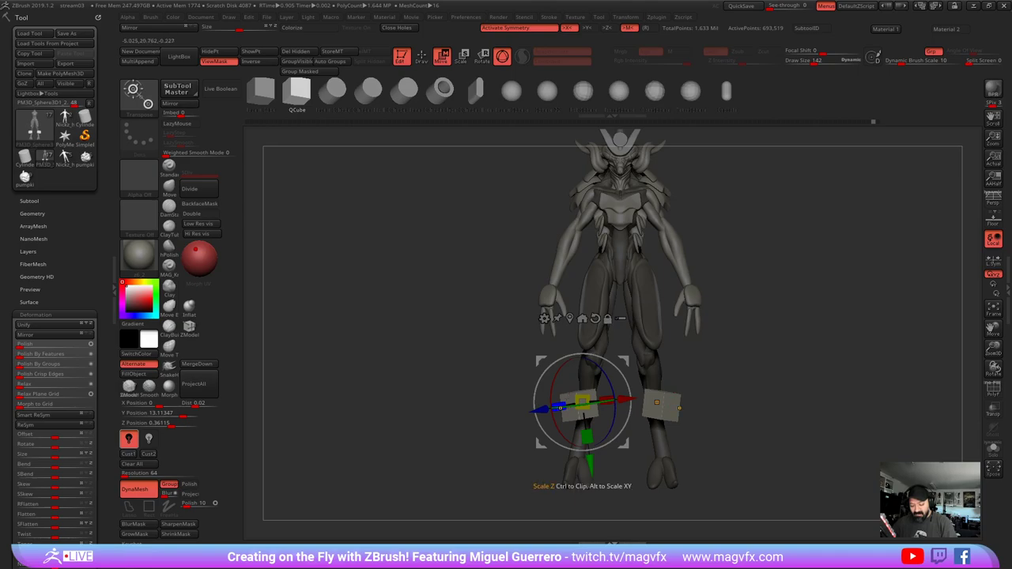
{"action": "right_click_drag", "start_coordinate": [561, 408], "coordinate": [582, 237], "text": "alt"}
{"action": "left_click", "coordinate": [515, 212], "text": "alt"}
{"action": "right_click_drag", "start_coordinate": [515, 295], "coordinate": [517, 400], "text": "alt"}
{"action": "left_click_drag", "start_coordinate": [485, 329], "coordinate": [534, 369]}
{"action": "right_click_drag", "start_coordinate": [789, 361], "coordinate": [791, 361]}
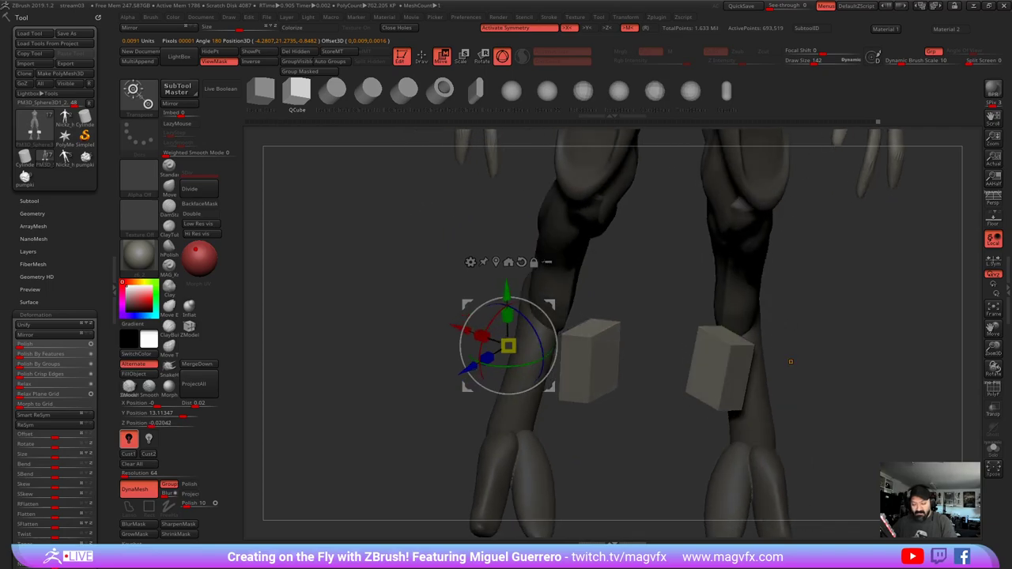
{"action": "key", "text": "ctrl+z"}
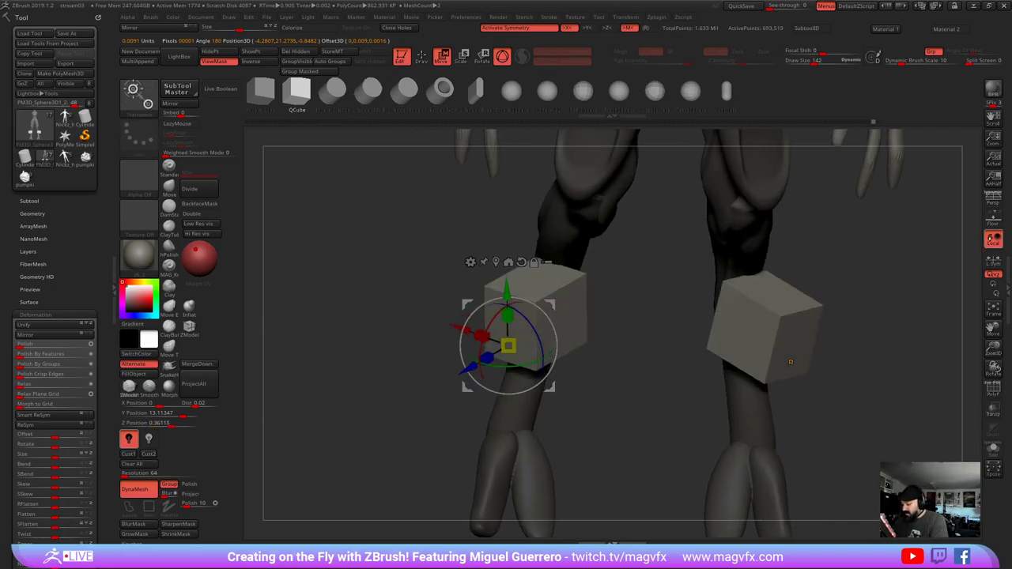
- Try nudging the lower-leg cubes with Local Transformations switched off and on again
{"action": "left_click", "coordinate": [990, 238]}
{"action": "left_click_drag", "start_coordinate": [482, 336], "coordinate": [484, 337]}
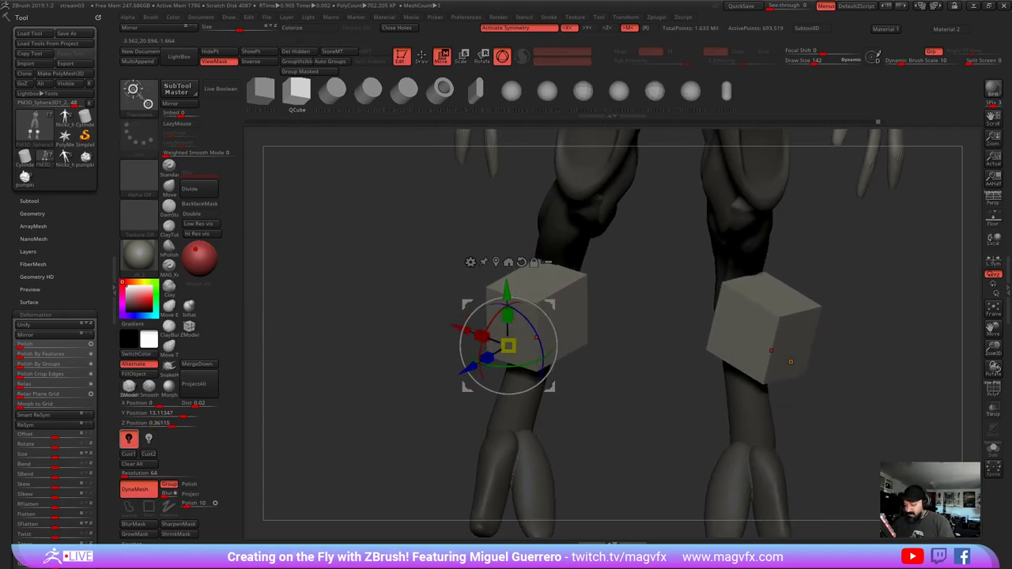
{"action": "left_click", "coordinate": [992, 239]}
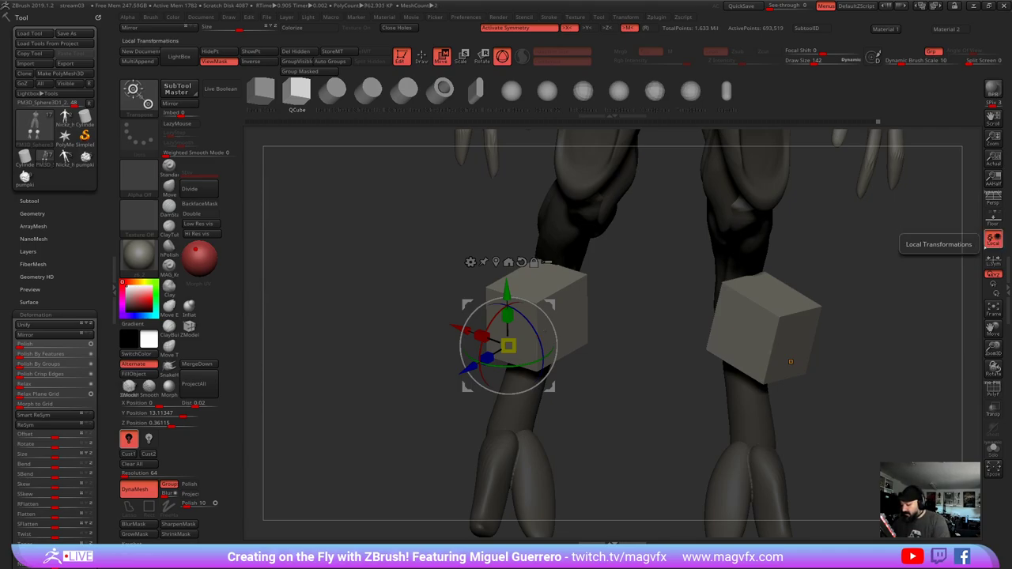
{"action": "left_click_drag", "start_coordinate": [487, 359], "coordinate": [490, 357]}
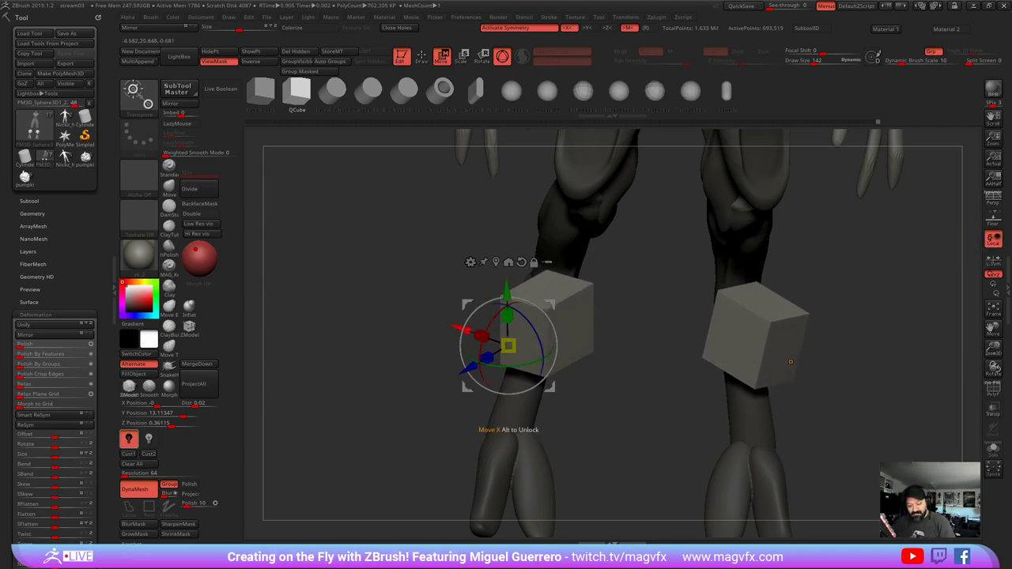
{"action": "mouse_move", "coordinate": [490, 357]}
{"action": "right_mouse_down", "text": "ctrl"}
{"action": "mouse_move", "coordinate": [489, 317]}
{"action": "mouse_move", "coordinate": [406, 325]}
{"action": "mouse_move", "coordinate": [416, 330]}
{"action": "right_mouse_up", "text": "ctrl"}
{"action": "left_click", "coordinate": [421, 57]}
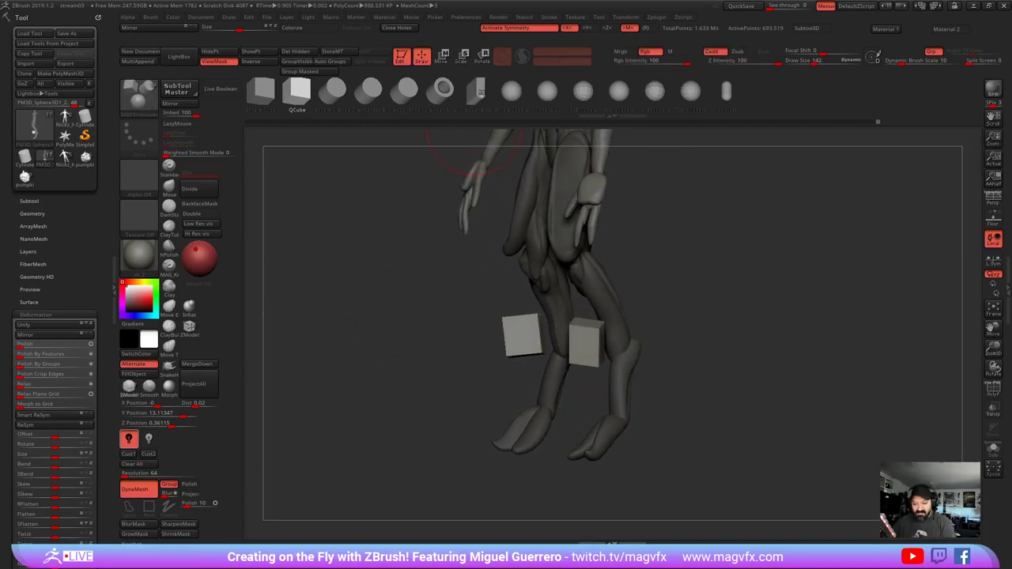
- Try to align the lower-leg cubes with rotate and scale transpose lines from the side and front
{"action": "left_click", "coordinate": [483, 57]}
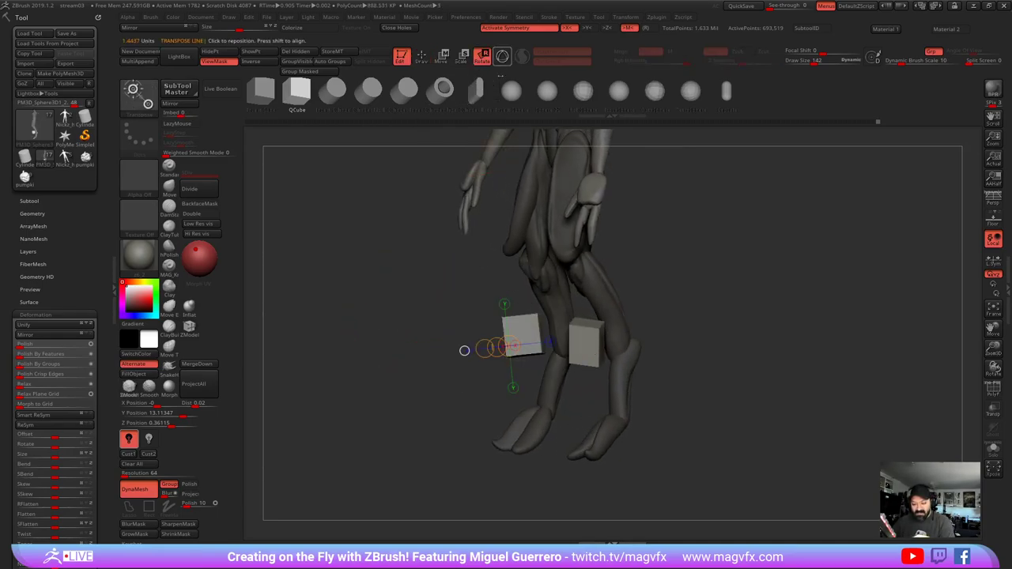
{"action": "mouse_move", "coordinate": [464, 350]}
{"action": "right_mouse_down", "text": "shift"}
{"action": "mouse_move", "coordinate": [472, 352]}
{"action": "mouse_move", "coordinate": [464, 352]}
{"action": "right_mouse_up", "text": "shift"}
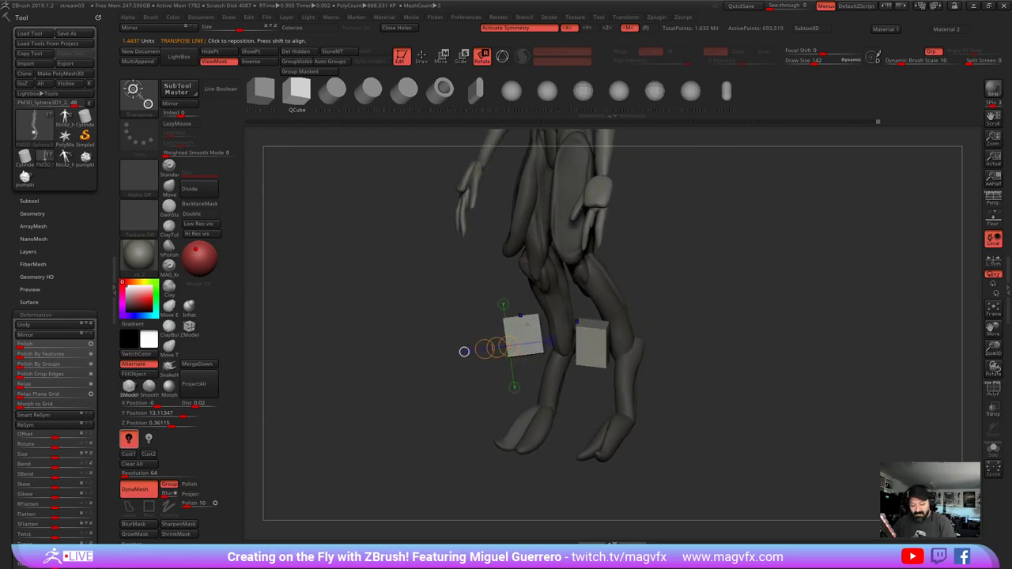
{"action": "left_click_drag", "start_coordinate": [541, 332], "coordinate": [465, 366], "text": "shift"}
{"action": "left_click", "coordinate": [456, 60]}
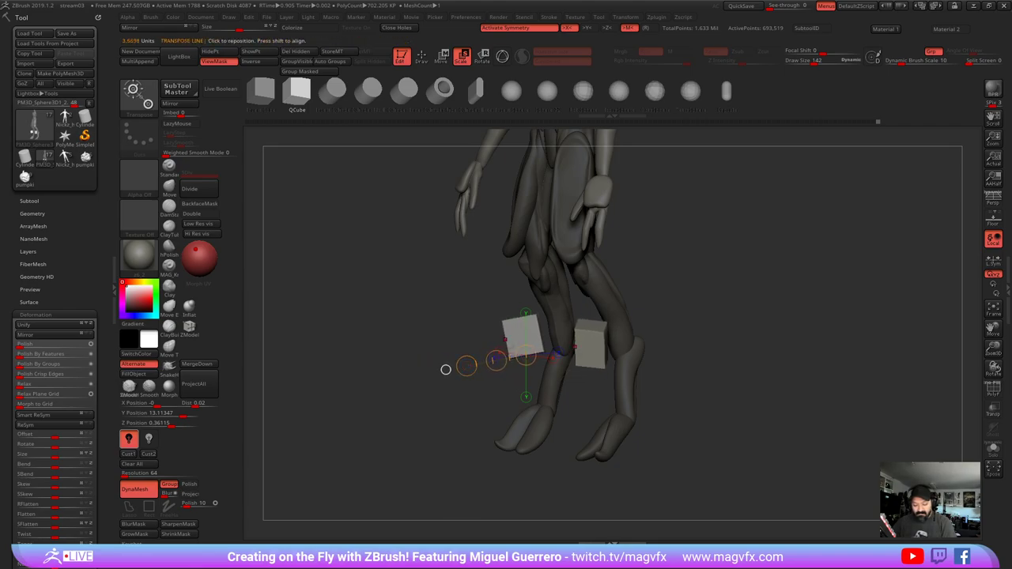
{"action": "left_click_drag", "start_coordinate": [518, 317], "coordinate": [519, 421], "text": "shift"}
{"action": "left_click_drag", "start_coordinate": [404, 321], "coordinate": [439, 322], "text": "shift"}
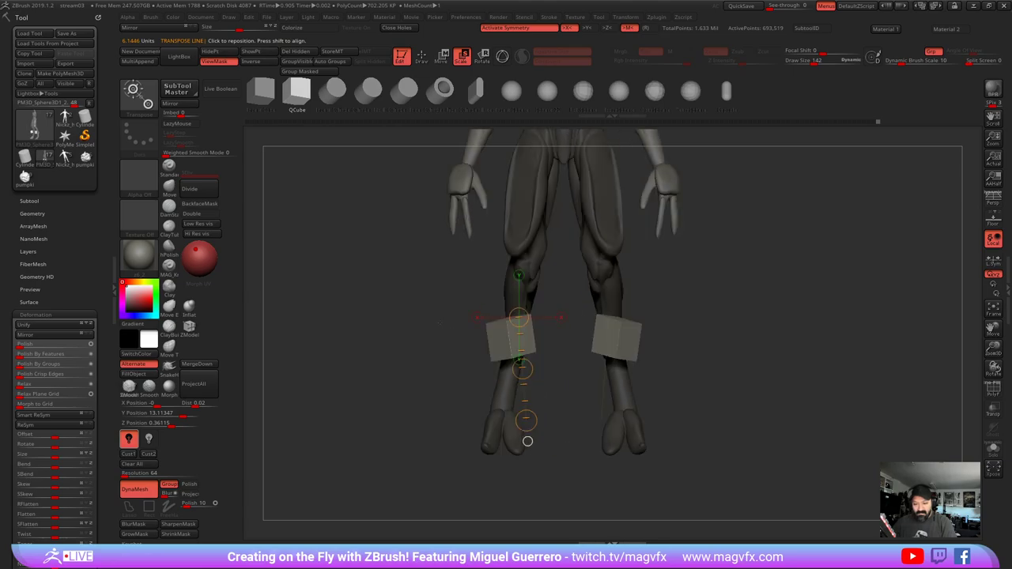
- Undo the lower-leg cube edits and the insertion of the cubes
{"action": "key", "text": "ctrl+z"}
{"action": "key", "text": "ctrl+z"}
{"action": "key", "text": "ctrl+z"}
{"action": "key", "text": "ctrl+z"}
{"action": "key", "text": "ctrl+z"}
{"action": "key", "text": "ctrl+z"}
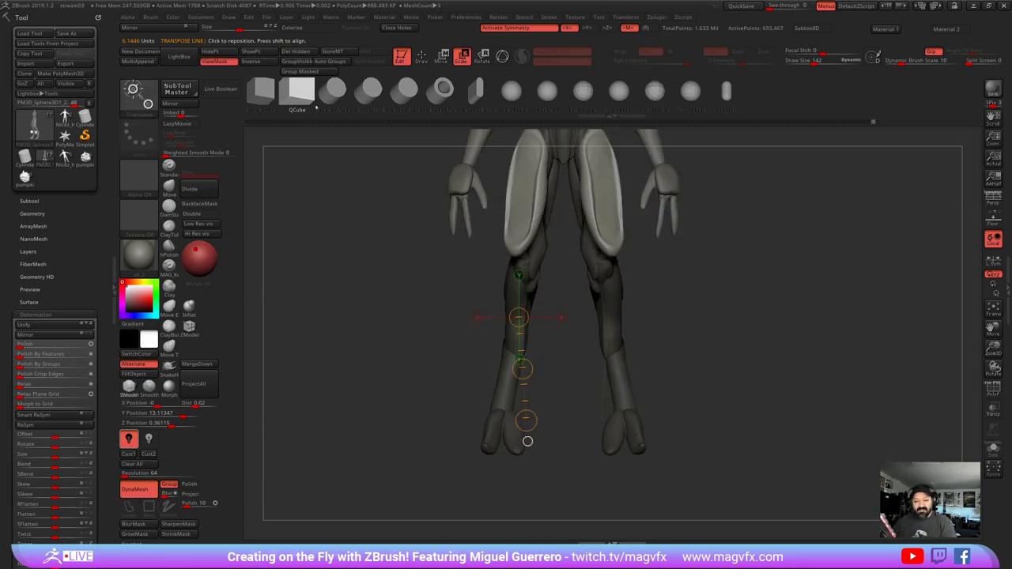
- Switch the primitive to Insert Sphere and insert mirrored spheres on the front of the lower legs
{"action": "left_click", "coordinate": [511, 92]}
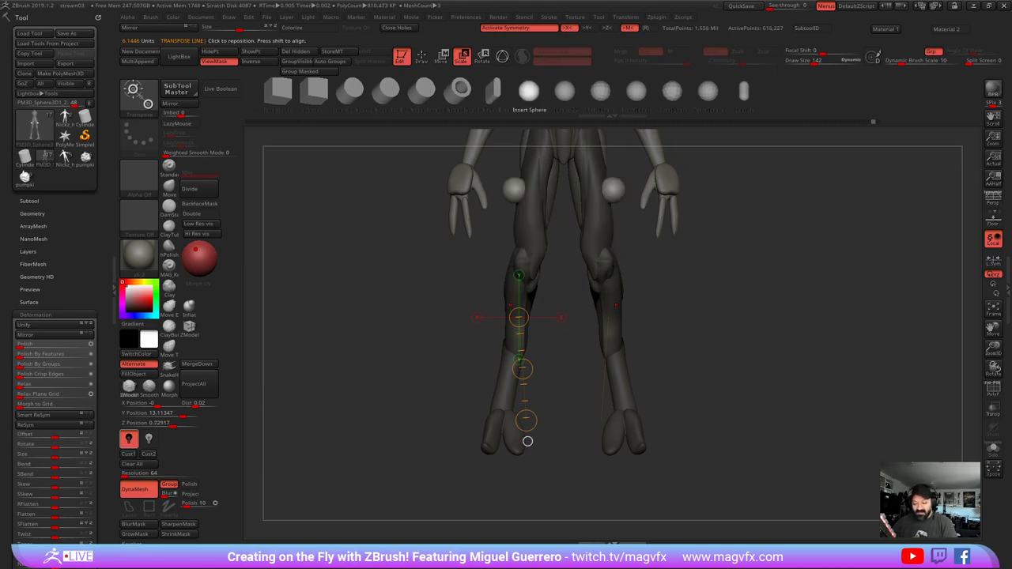
{"action": "left_click_drag", "start_coordinate": [512, 303], "coordinate": [511, 260]}
{"action": "left_click", "coordinate": [421, 57]}
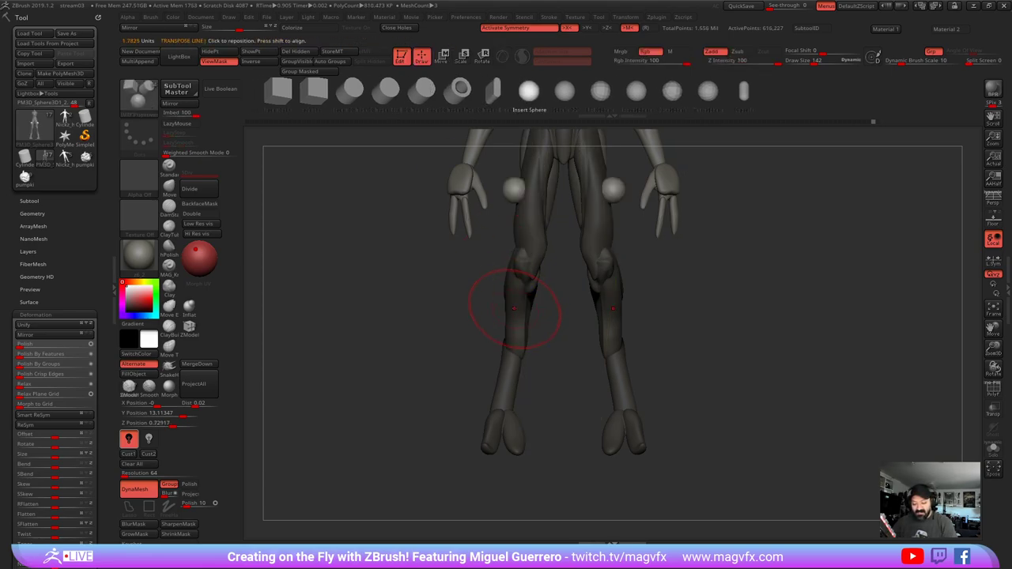
{"action": "left_click_drag", "start_coordinate": [511, 320], "coordinate": [510, 341]}
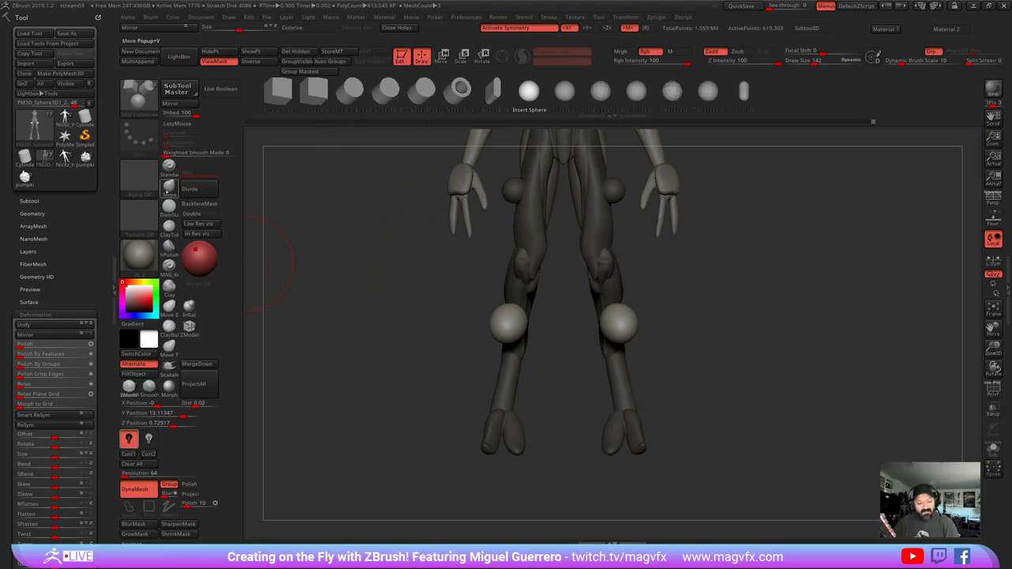
- Stretch the lower-leg spheres into long, slim capsules with the Move brush, pulling their back sides forward
{"action": "left_click", "coordinate": [166, 191]}
{"action": "mouse_move", "coordinate": [501, 313]}
{"action": "left_mouse_down"}
{"action": "mouse_move", "coordinate": [497, 354]}
{"action": "mouse_move", "coordinate": [509, 251]}
{"action": "left_mouse_up"}
{"action": "left_click_drag", "start_coordinate": [449, 271], "coordinate": [545, 273], "text": "shift"}
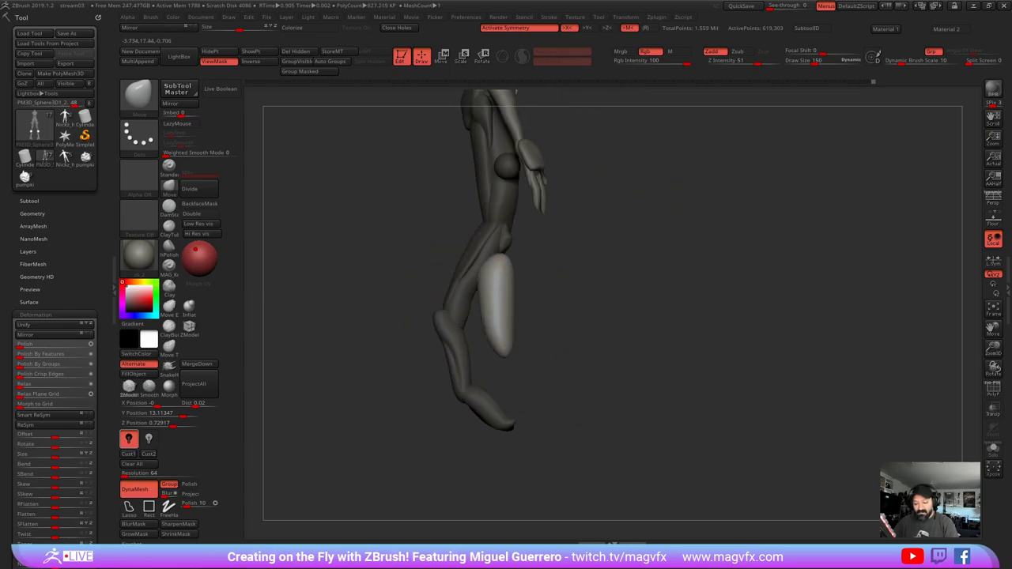
{"action": "left_click_drag", "start_coordinate": [483, 297], "coordinate": [497, 295]}
{"action": "left_click_drag", "start_coordinate": [487, 329], "coordinate": [497, 328]}
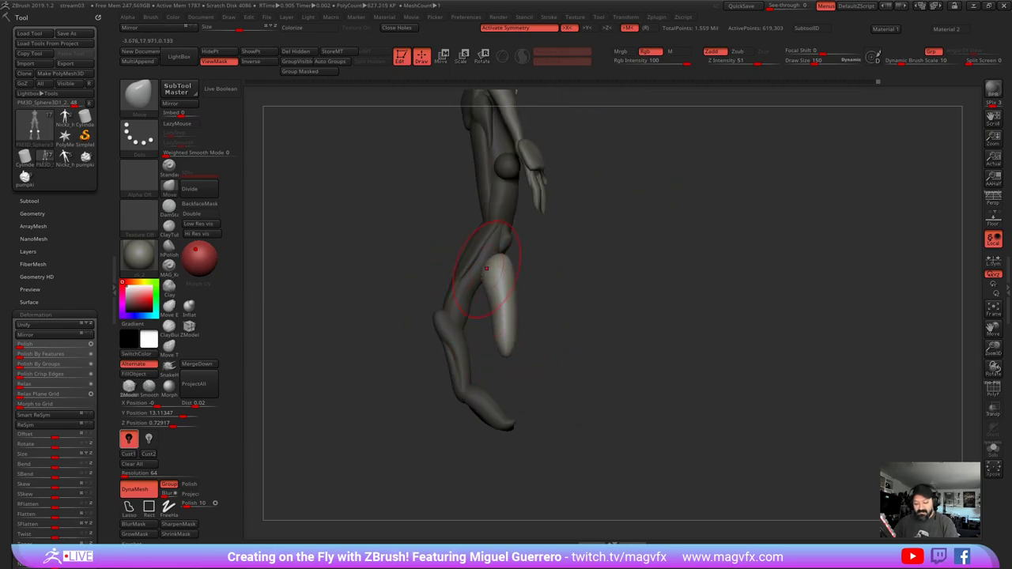
{"action": "left_click_drag", "start_coordinate": [488, 270], "coordinate": [502, 257]}
{"action": "left_click_drag", "start_coordinate": [490, 292], "coordinate": [494, 291]}
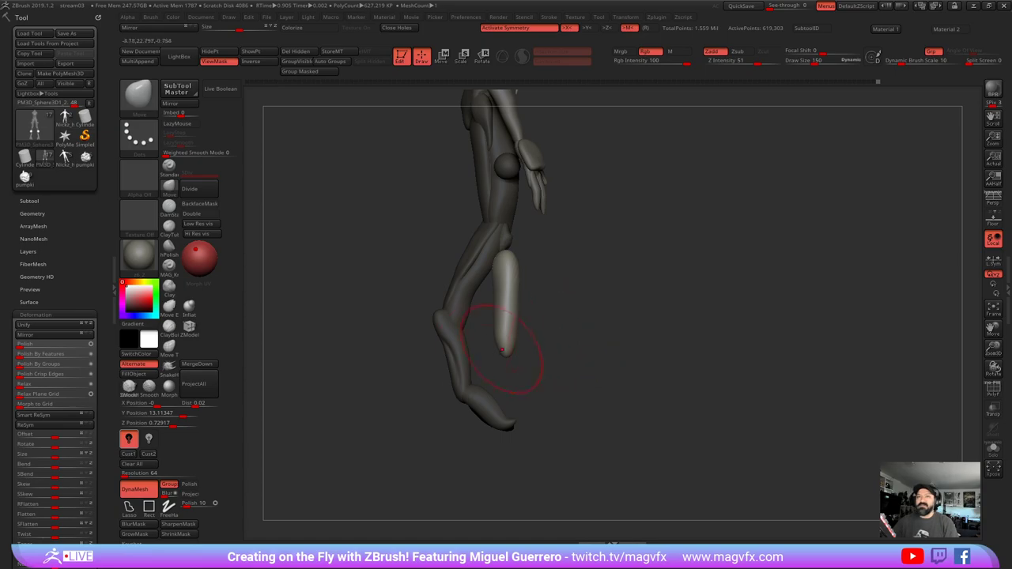
{"action": "left_click_drag", "start_coordinate": [420, 349], "coordinate": [494, 354], "text": "alt"}
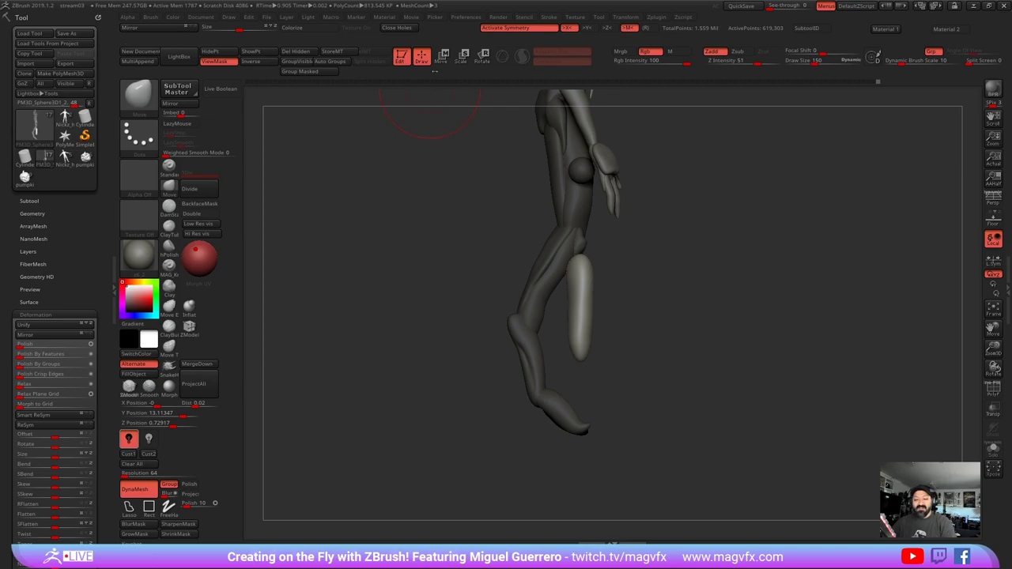
- Scale and reposition the shin capsules with the transform tools in front of the lower legs
{"action": "left_click", "coordinate": [463, 60]}
{"action": "left_click_drag", "start_coordinate": [579, 269], "coordinate": [580, 376]}
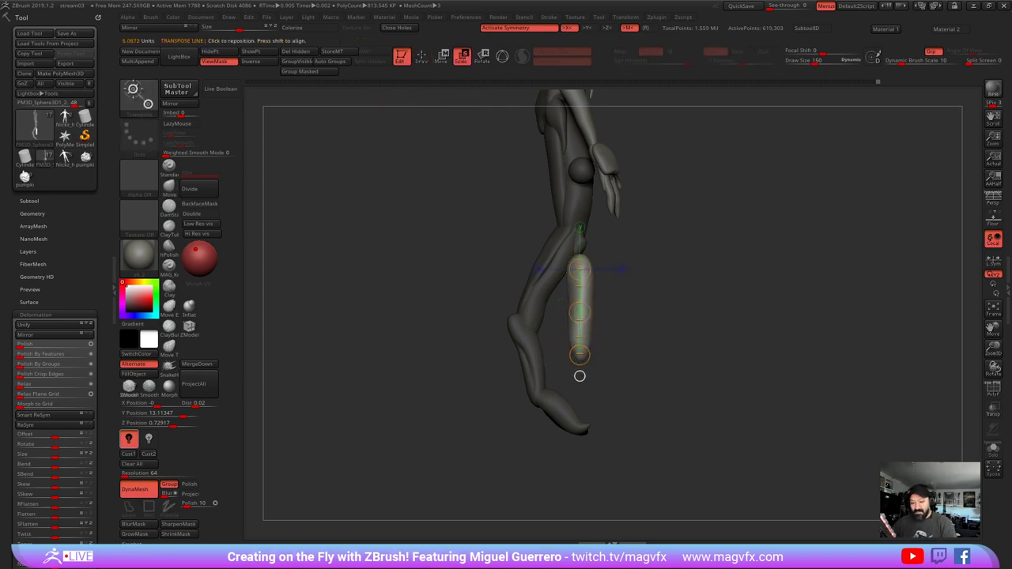
{"action": "left_click", "coordinate": [502, 58]}
{"action": "left_click_drag", "start_coordinate": [615, 236], "coordinate": [627, 214]}
{"action": "left_click_drag", "start_coordinate": [695, 229], "coordinate": [626, 228], "text": "shift"}
{"action": "key", "text": "q"}
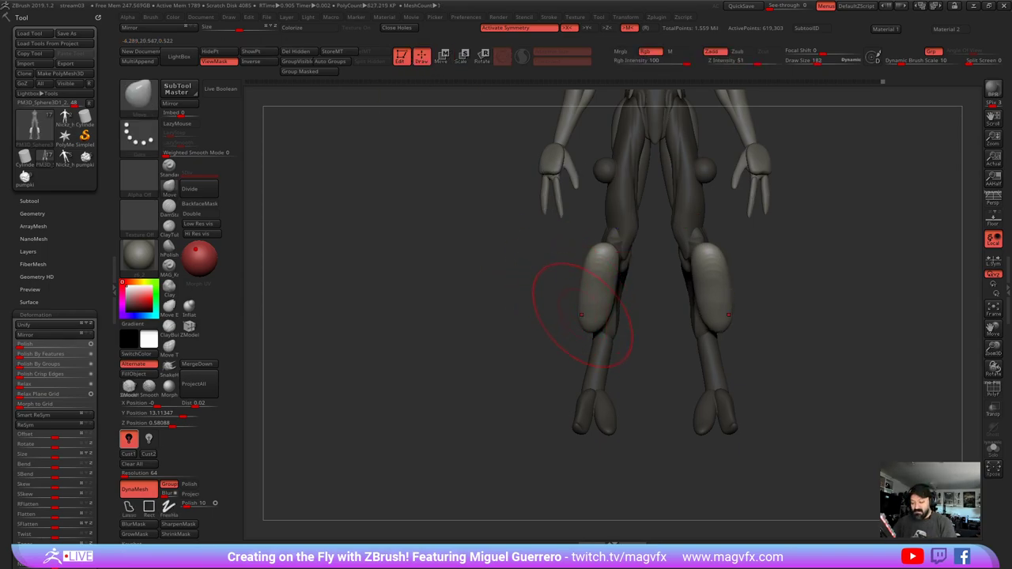
- Narrow the shin capsules and tilt them along the slope of the lower legs with the Move brush
{"action": "mouse_move", "coordinate": [583, 315]}
{"action": "left_mouse_down"}
{"action": "mouse_move", "coordinate": [597, 330]}
{"action": "mouse_move", "coordinate": [601, 264]}
{"action": "mouse_move", "coordinate": [608, 280]}
{"action": "left_mouse_up"}
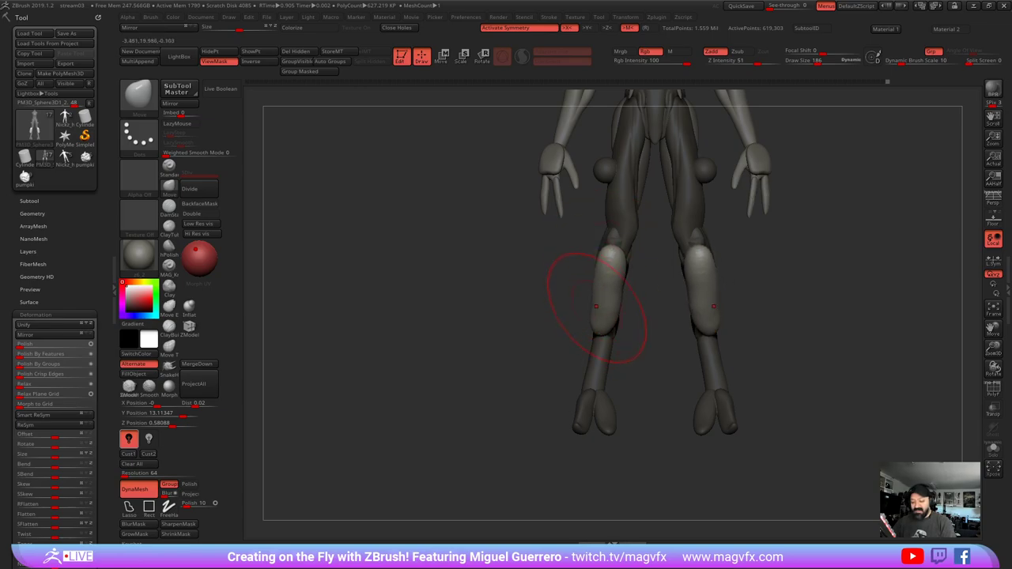
{"action": "mouse_move", "coordinate": [518, 296]}
{"action": "left_mouse_down"}
{"action": "mouse_move", "coordinate": [581, 300]}
{"action": "mouse_move", "coordinate": [542, 306]}
{"action": "mouse_move", "coordinate": [566, 328]}
{"action": "left_mouse_up"}
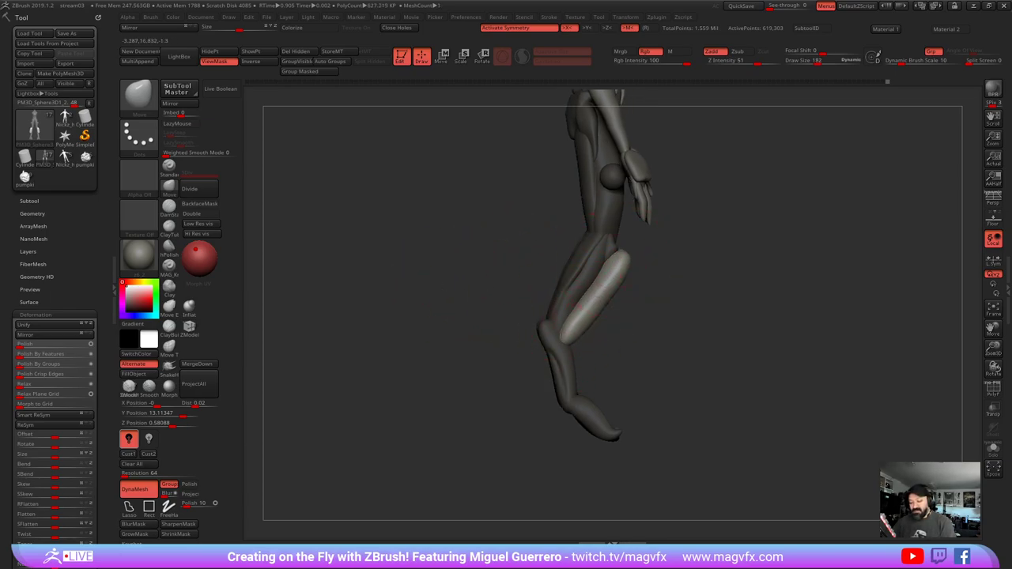
{"action": "mouse_move", "coordinate": [610, 270]}
{"action": "left_mouse_down"}
{"action": "mouse_move", "coordinate": [600, 295]}
{"action": "mouse_move", "coordinate": [465, 270]}
{"action": "left_mouse_up"}
{"action": "right_click_drag", "start_coordinate": [496, 262], "coordinate": [444, 310], "text": "alt"}
{"action": "left_click_drag", "start_coordinate": [564, 305], "coordinate": [549, 307]}
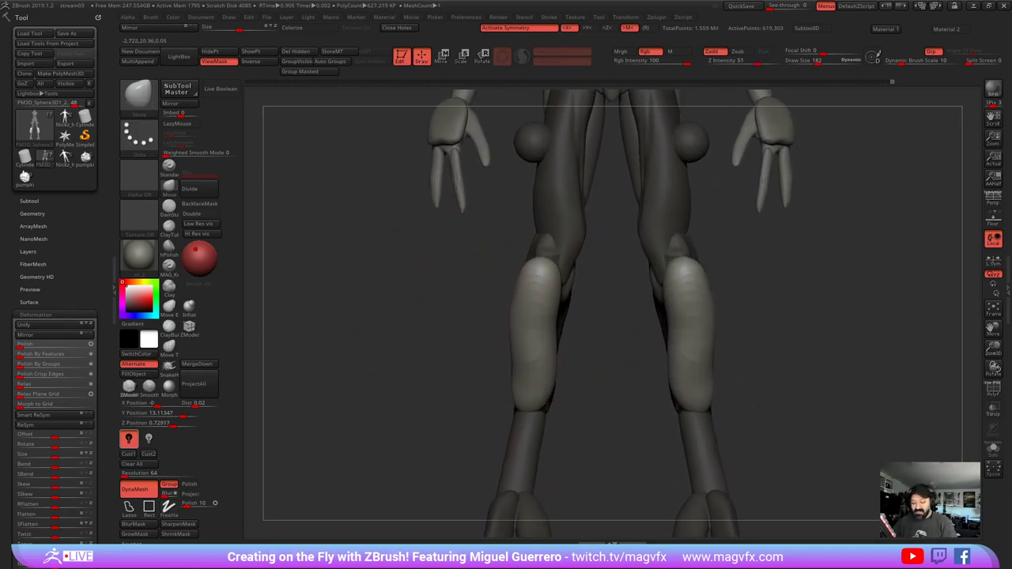
- Refine the inner, outer and upper contours of the shin pieces with the Move brush
{"action": "left_click_drag", "start_coordinate": [476, 322], "coordinate": [506, 323]}
{"action": "left_click_drag", "start_coordinate": [545, 369], "coordinate": [538, 371]}
{"action": "left_click_drag", "start_coordinate": [479, 348], "coordinate": [446, 337]}
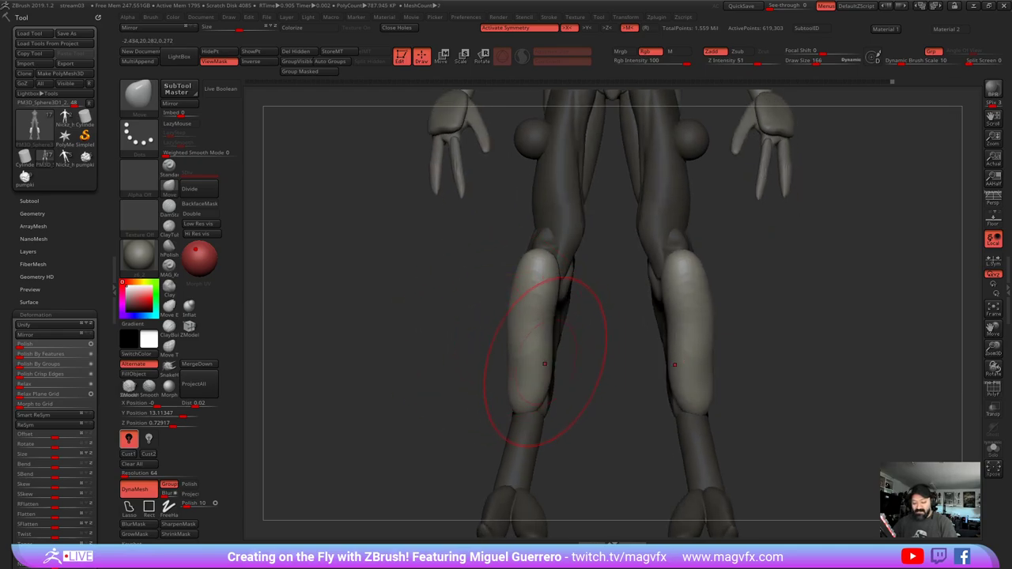
{"action": "left_click_drag", "start_coordinate": [535, 362], "coordinate": [528, 362]}
{"action": "left_click_drag", "start_coordinate": [354, 301], "coordinate": [404, 298]}
{"action": "right_click_drag", "start_coordinate": [404, 297], "coordinate": [477, 305]}
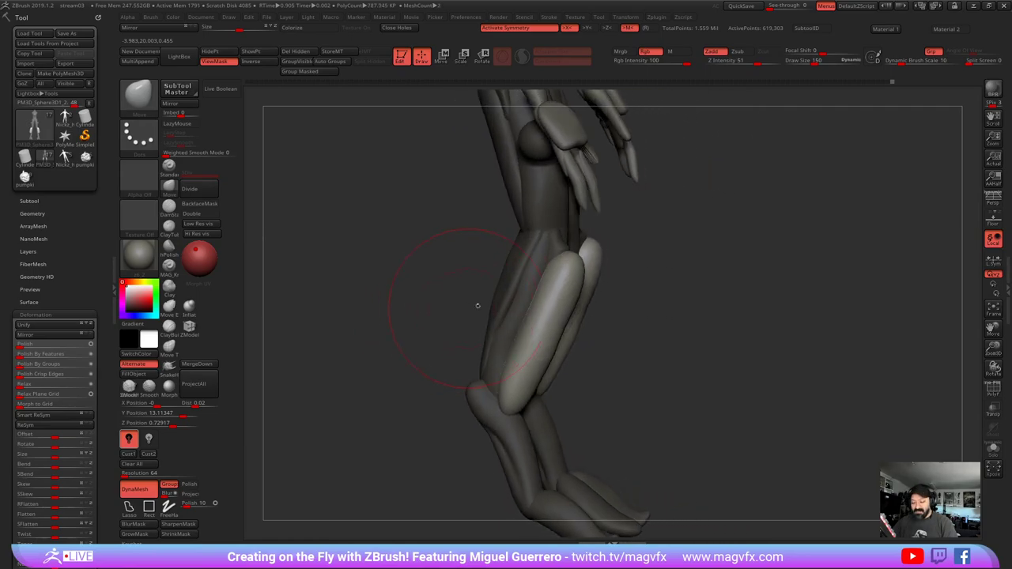
{"action": "left_click_drag", "start_coordinate": [566, 269], "coordinate": [570, 266]}
{"action": "left_click_drag", "start_coordinate": [419, 290], "coordinate": [466, 292]}
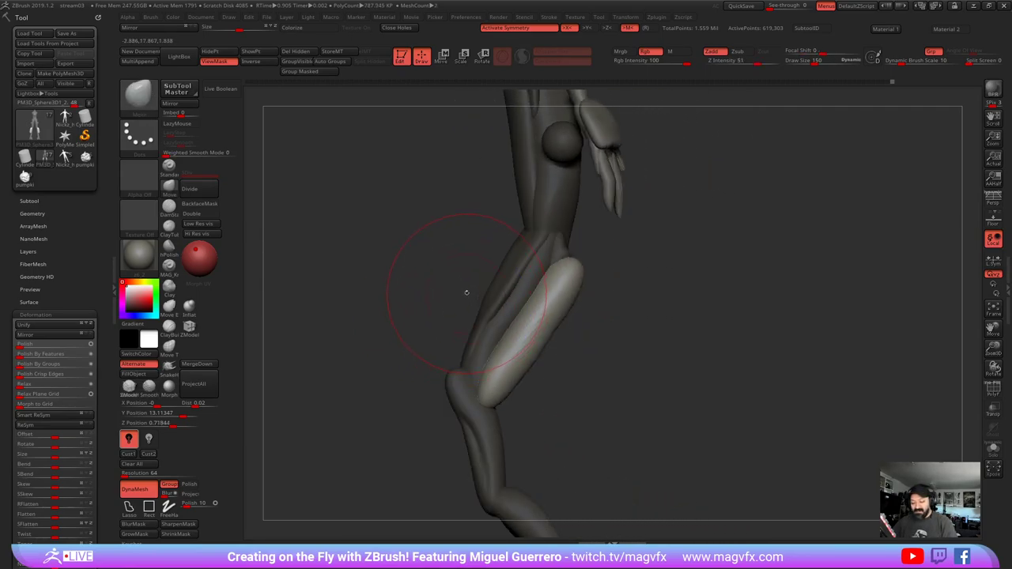
- Clear the mask and remesh the body with DynaMesh
{"action": "left_click_drag", "start_coordinate": [652, 401], "coordinate": [661, 423], "text": "ctrl"}
{"action": "left_click_drag", "start_coordinate": [641, 376], "coordinate": [660, 436], "text": "ctrl"}
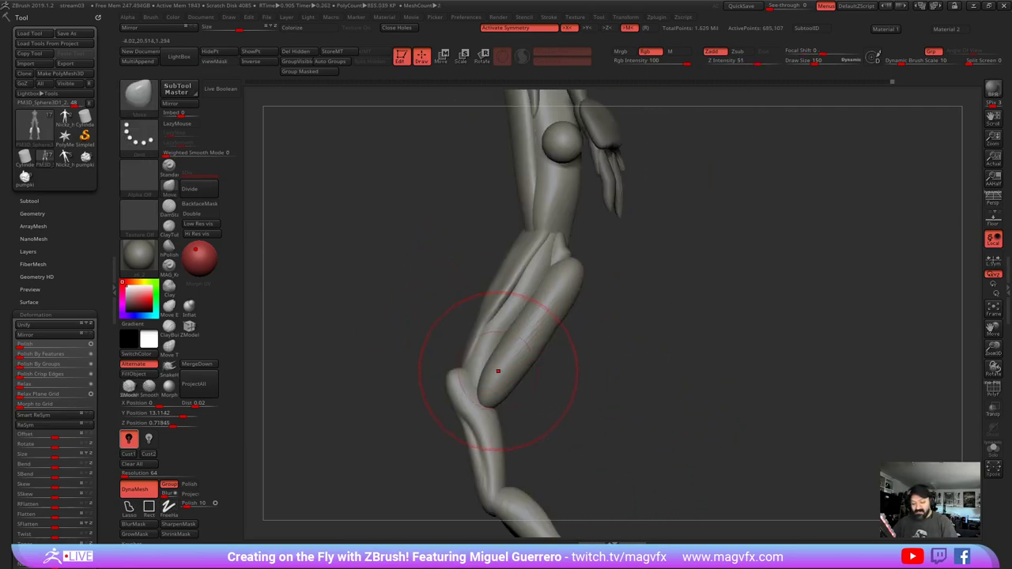
- Isolate the two shin pieces by hiding the rest of the body mesh, and activate the Move brush
{"action": "left_click", "coordinate": [527, 338], "text": "ctrl+shift"}
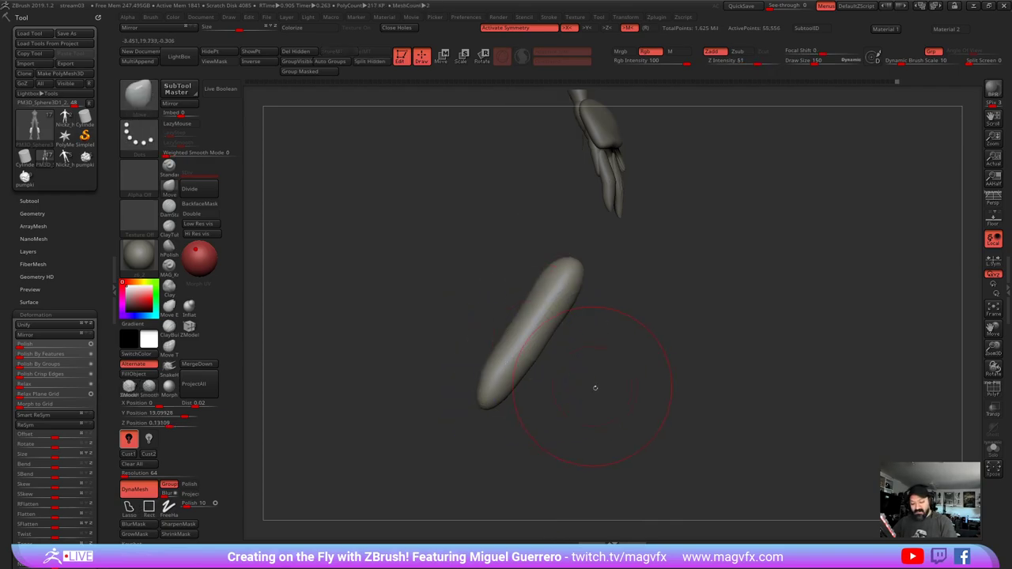
{"action": "left_click_drag", "start_coordinate": [594, 387], "coordinate": [483, 357]}
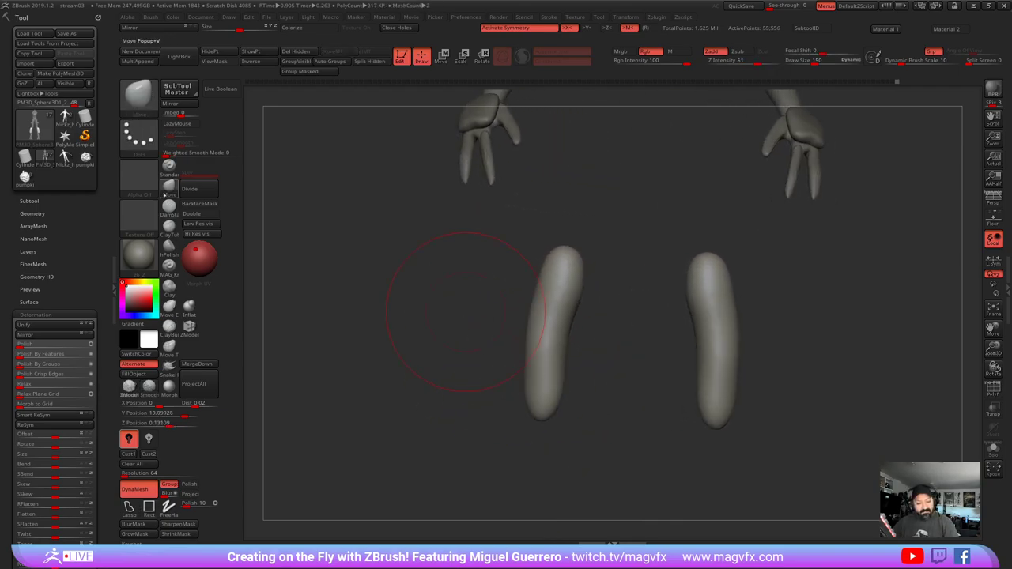
{"action": "left_click", "coordinate": [164, 194]}
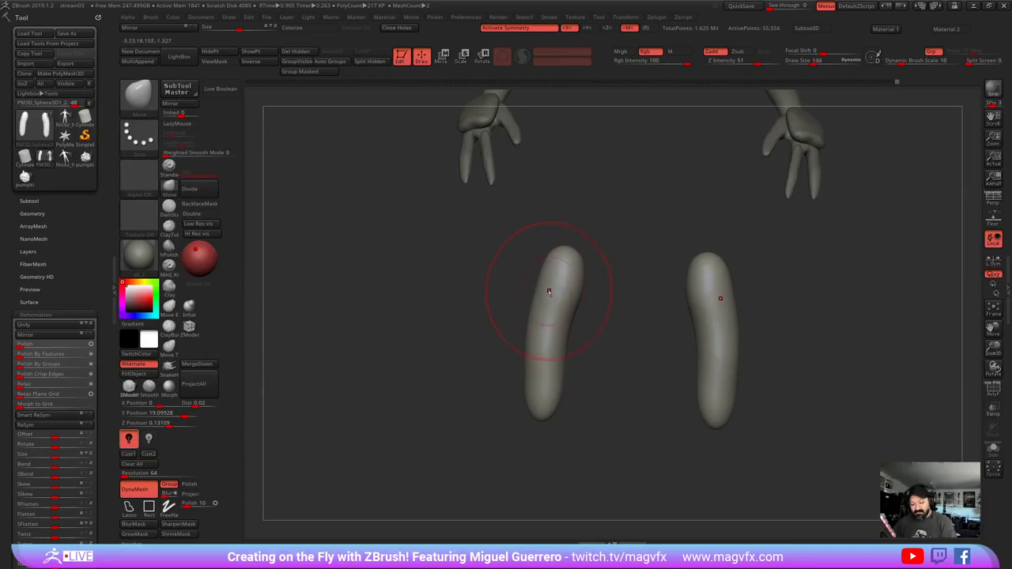
- Mask a lengthwise strip along both shin pieces, invert the mask and adjust the unmasked surface with the Move brush
{"action": "mouse_move", "coordinate": [558, 271]}
{"action": "left_mouse_down", "text": "ctrl"}
{"action": "mouse_move", "coordinate": [540, 394]}
{"action": "mouse_move", "coordinate": [560, 270]}
{"action": "mouse_move", "coordinate": [558, 340]}
{"action": "mouse_move", "coordinate": [534, 394]}
{"action": "left_mouse_up", "text": "ctrl"}
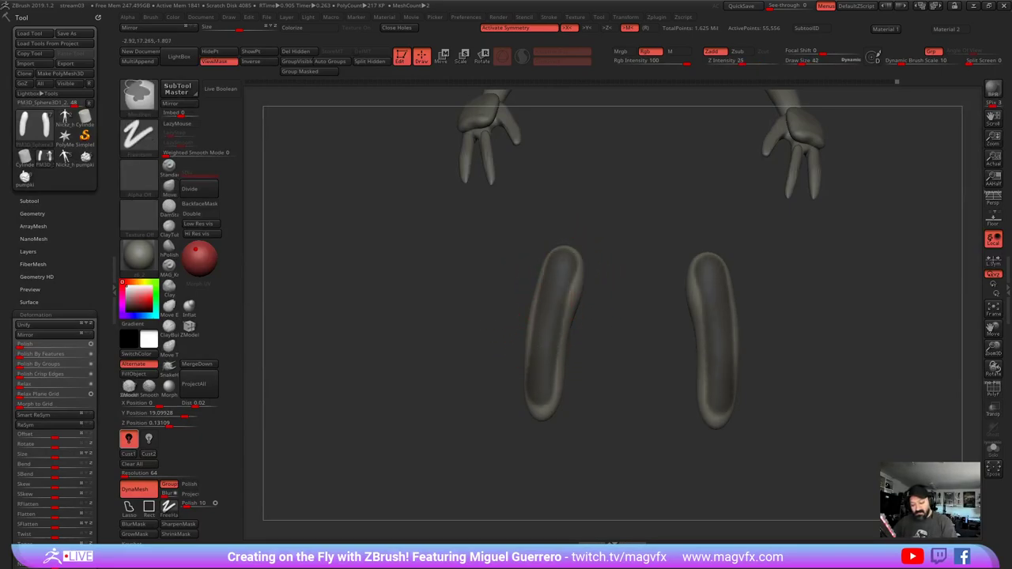
{"action": "left_click", "coordinate": [492, 343], "text": "ctrl"}
{"action": "left_click_drag", "start_coordinate": [491, 341], "coordinate": [463, 333]}
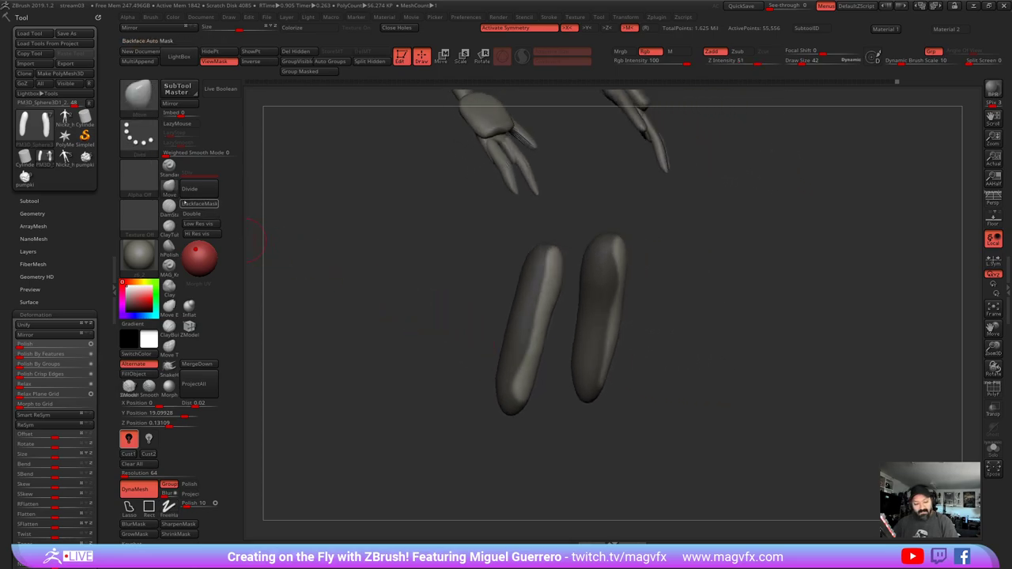
{"action": "left_click_drag", "start_coordinate": [367, 277], "coordinate": [440, 300]}
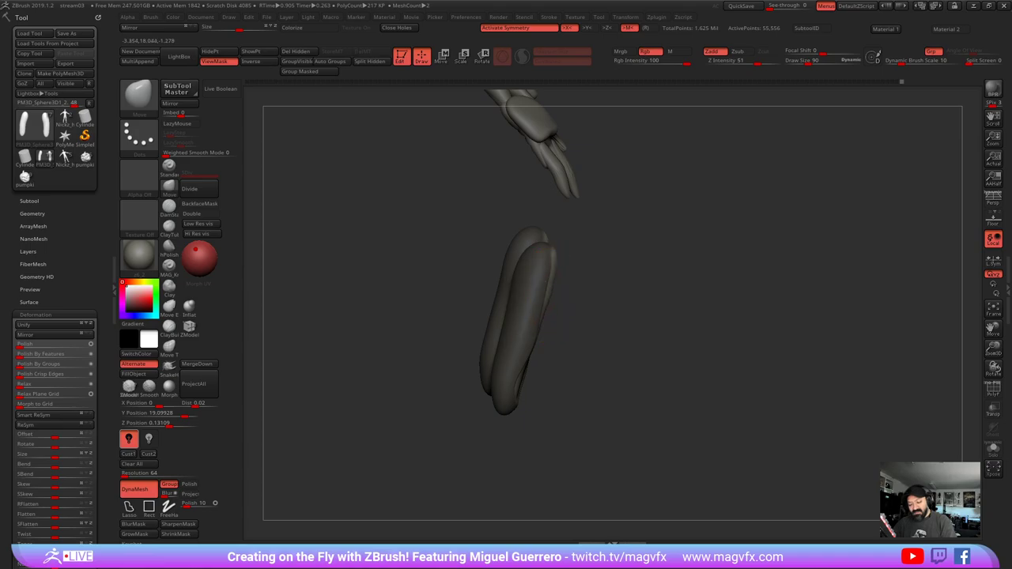
{"action": "mouse_move", "coordinate": [553, 342]}
{"action": "left_mouse_down"}
{"action": "mouse_move", "coordinate": [461, 366]}
{"action": "mouse_move", "coordinate": [489, 296]}
{"action": "left_mouse_up"}
{"action": "key", "text": "ctrl+h"}
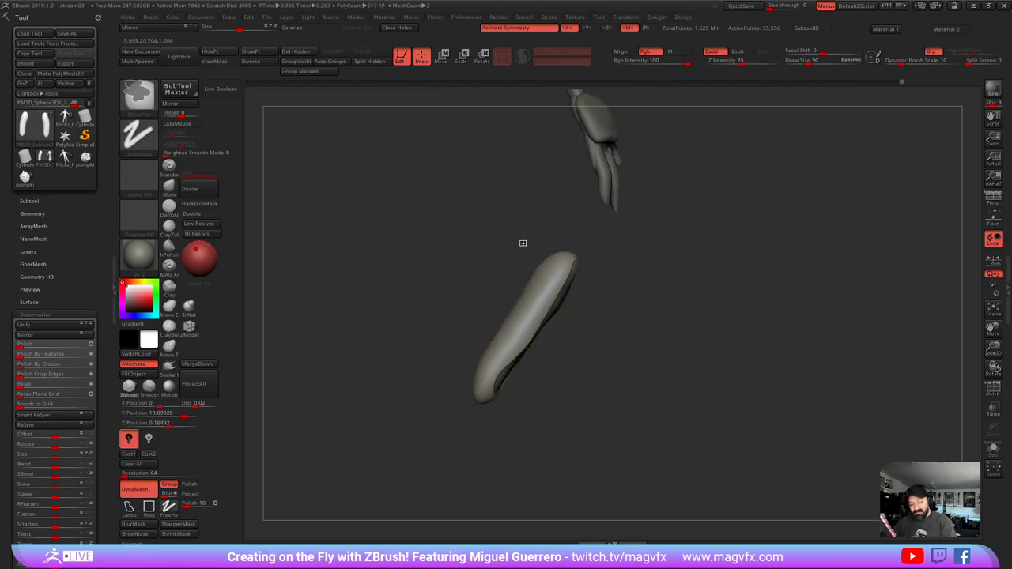
- Lasso-mask the front side of the shin pieces from a side view and invert the mask to protect their backs
{"action": "left_click_drag", "start_coordinate": [526, 241], "coordinate": [452, 365], "text": "ctrl"}
{"action": "key", "text": "ctrl+z"}
{"action": "left_click", "coordinate": [130, 509], "text": "ctrl"}
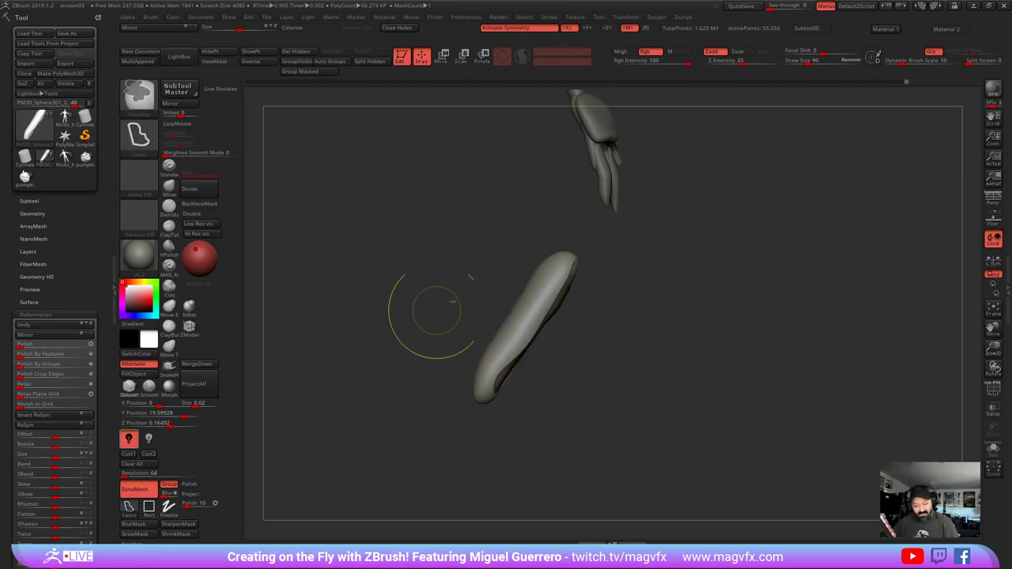
{"action": "mouse_move", "coordinate": [501, 242]}
{"action": "left_mouse_down", "text": "ctrl"}
{"action": "mouse_move", "coordinate": [457, 319]}
{"action": "mouse_move", "coordinate": [456, 411]}
{"action": "mouse_move", "coordinate": [491, 332]}
{"action": "mouse_move", "coordinate": [541, 296]}
{"action": "mouse_move", "coordinate": [578, 215]}
{"action": "mouse_move", "coordinate": [545, 222]}
{"action": "left_mouse_up", "text": "ctrl"}
{"action": "left_click", "coordinate": [478, 253], "text": "ctrl"}
{"action": "mouse_move", "coordinate": [477, 254]}
{"action": "left_mouse_down"}
{"action": "mouse_move", "coordinate": [444, 273]}
{"action": "mouse_move", "coordinate": [356, 265]}
{"action": "left_mouse_up"}
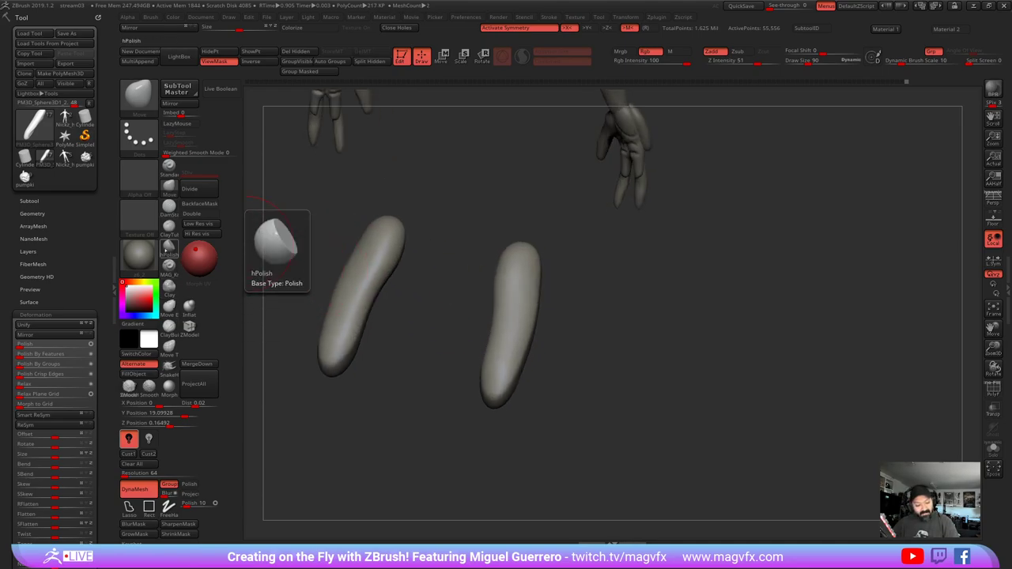
- Flatten the front faces of both shin pieces with the hPolish brush
{"action": "left_click", "coordinate": [169, 289]}
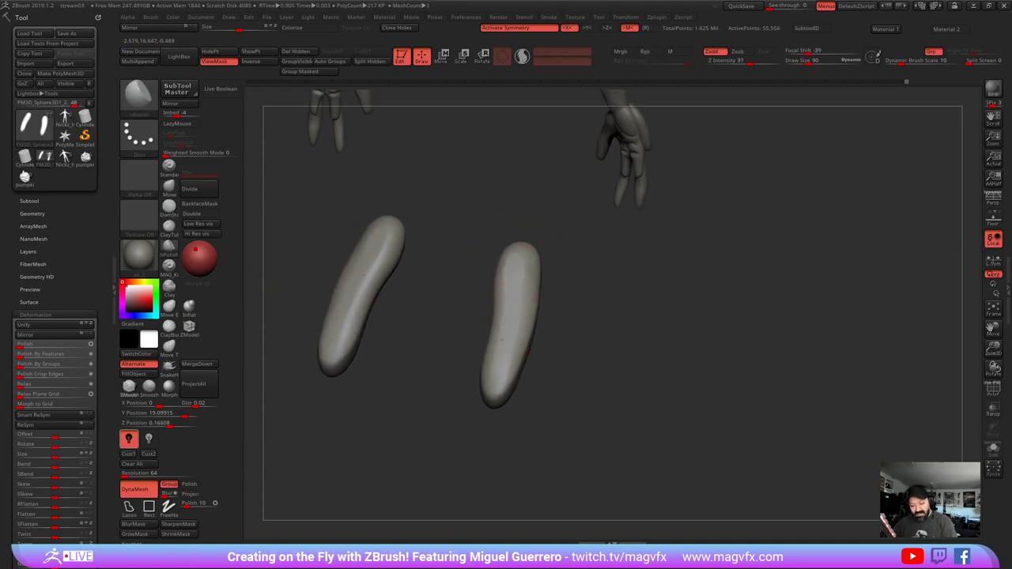
{"action": "mouse_move", "coordinate": [494, 334]}
{"action": "left_mouse_down"}
{"action": "mouse_move", "coordinate": [509, 352]}
{"action": "mouse_move", "coordinate": [517, 300]}
{"action": "mouse_move", "coordinate": [517, 360]}
{"action": "left_mouse_up"}
{"action": "mouse_move", "coordinate": [624, 411]}
{"action": "left_mouse_down"}
{"action": "mouse_move", "coordinate": [434, 337]}
{"action": "mouse_move", "coordinate": [480, 313]}
{"action": "mouse_move", "coordinate": [371, 356]}
{"action": "left_mouse_up"}
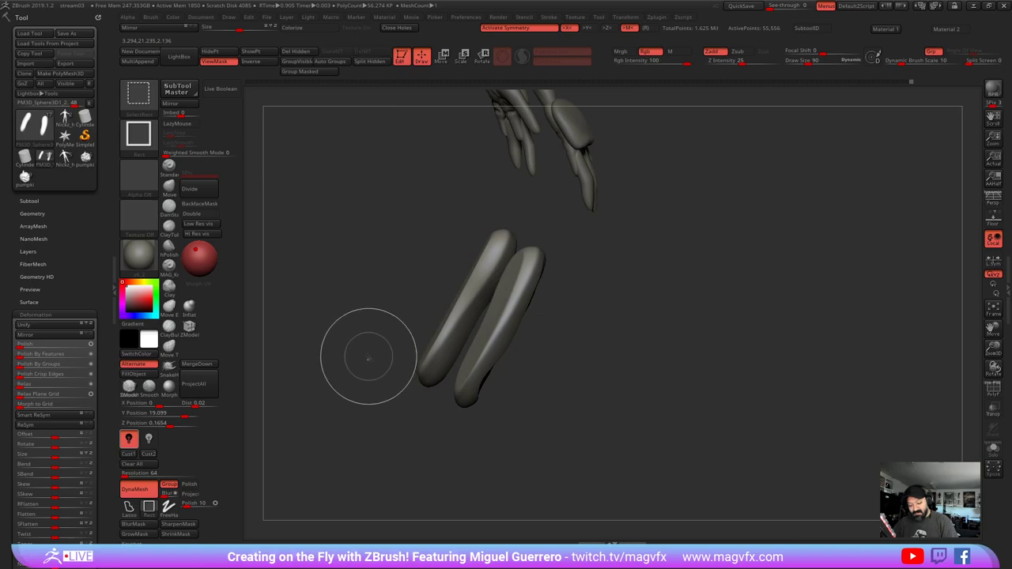
- Show the full body mesh again and remesh it with DynaMesh
{"action": "left_click", "coordinate": [368, 357], "text": "ctrl+shift"}
{"action": "left_click", "coordinate": [582, 404], "text": "ctrl+shift"}
{"action": "left_click_drag", "start_coordinate": [582, 405], "coordinate": [399, 337], "text": "shift"}
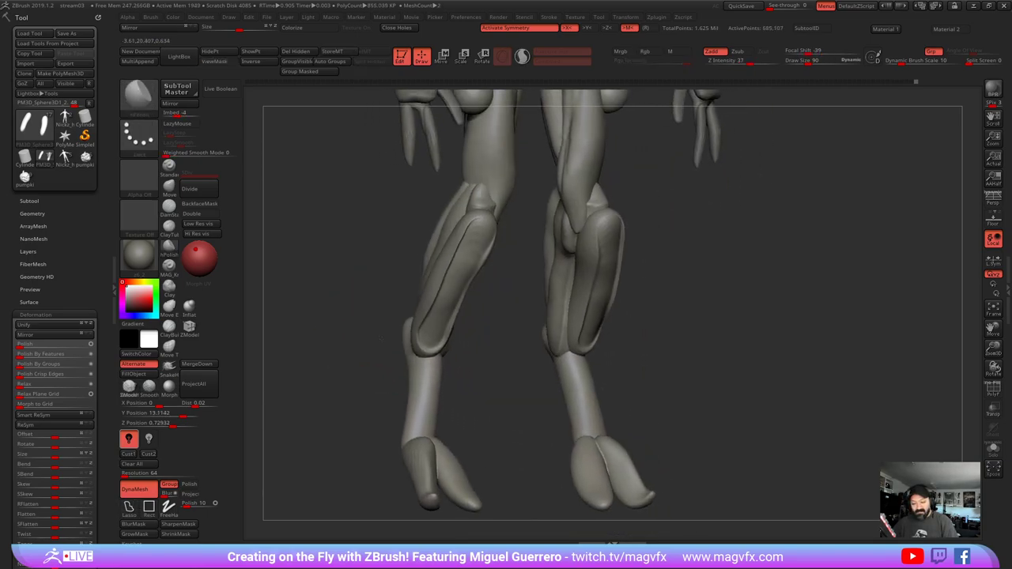
{"action": "right_click_drag", "start_coordinate": [364, 340], "coordinate": [343, 321], "text": "ctrl"}
{"action": "mouse_move", "coordinate": [343, 321]}
{"action": "left_mouse_down", "text": "ctrl"}
{"action": "mouse_move", "coordinate": [352, 309]}
{"action": "mouse_move", "coordinate": [345, 295]}
{"action": "mouse_move", "coordinate": [374, 341]}
{"action": "left_mouse_up", "text": "ctrl"}
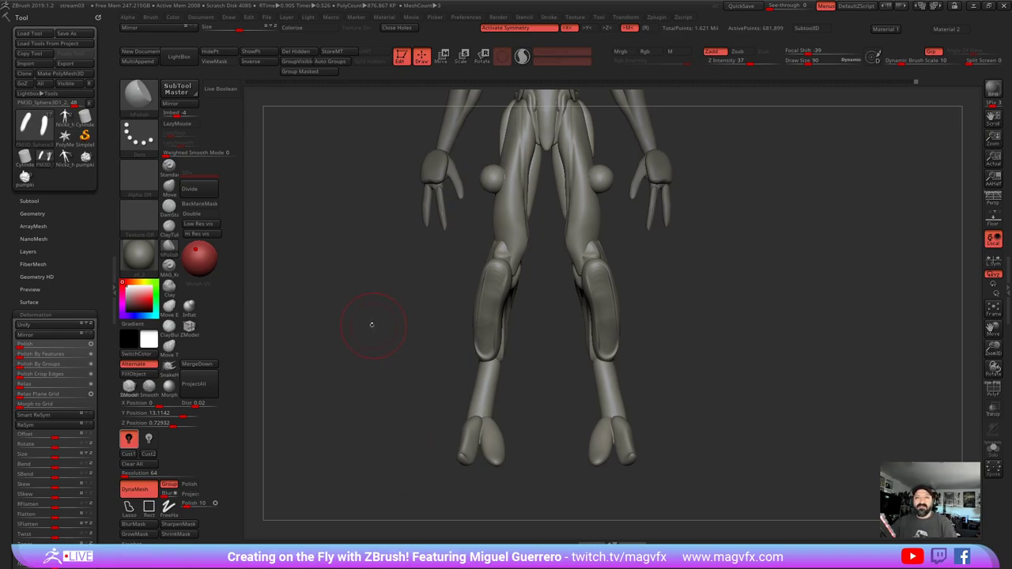
{"action": "left_click_drag", "start_coordinate": [378, 333], "coordinate": [396, 328]}
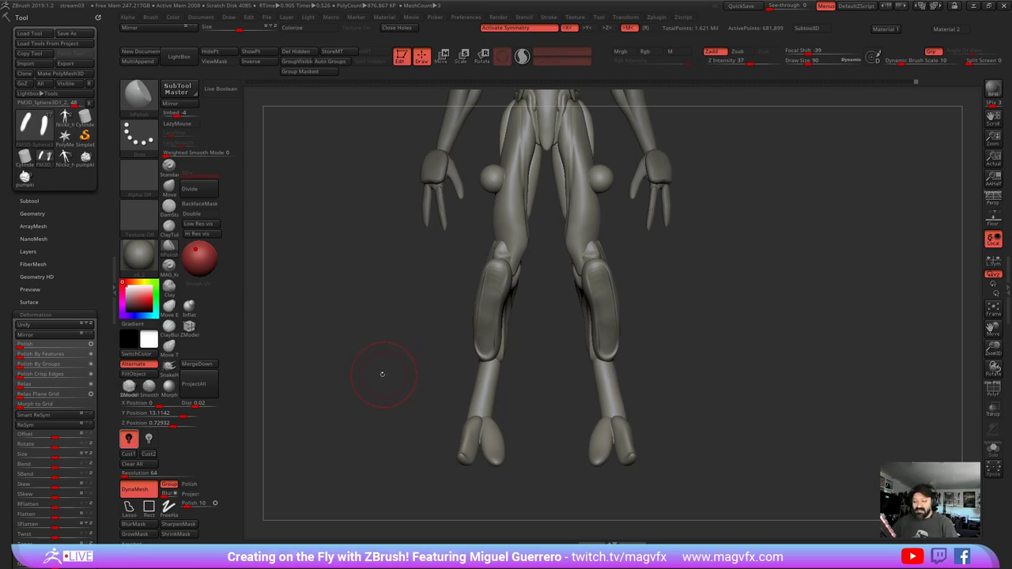
{"action": "mouse_move", "coordinate": [383, 375]}
{"action": "left_mouse_down"}
{"action": "mouse_move", "coordinate": [423, 370]}
{"action": "mouse_move", "coordinate": [382, 369]}
{"action": "left_mouse_up"}
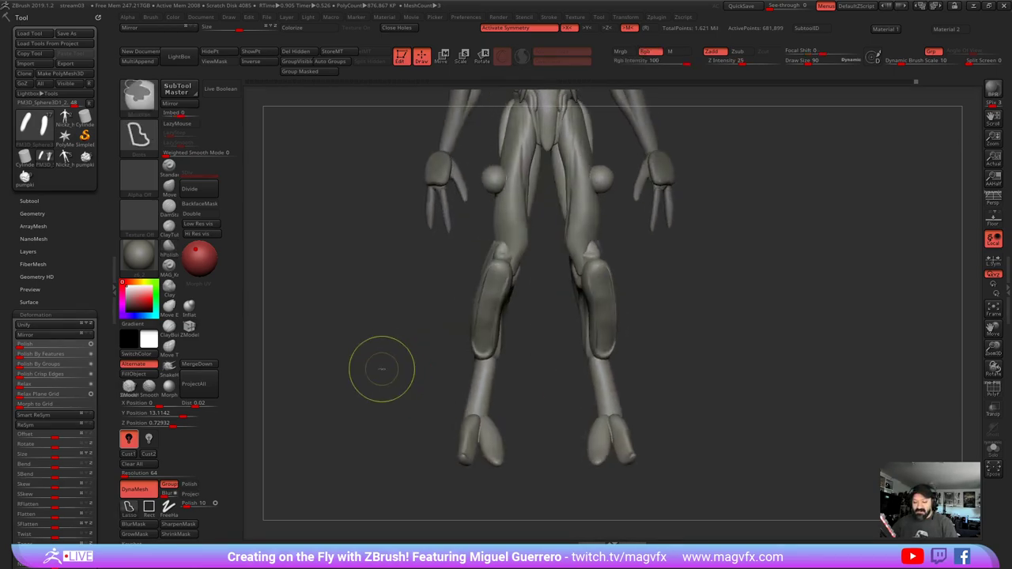
{"action": "left_click", "coordinate": [489, 181], "text": "ctrl+shift"}
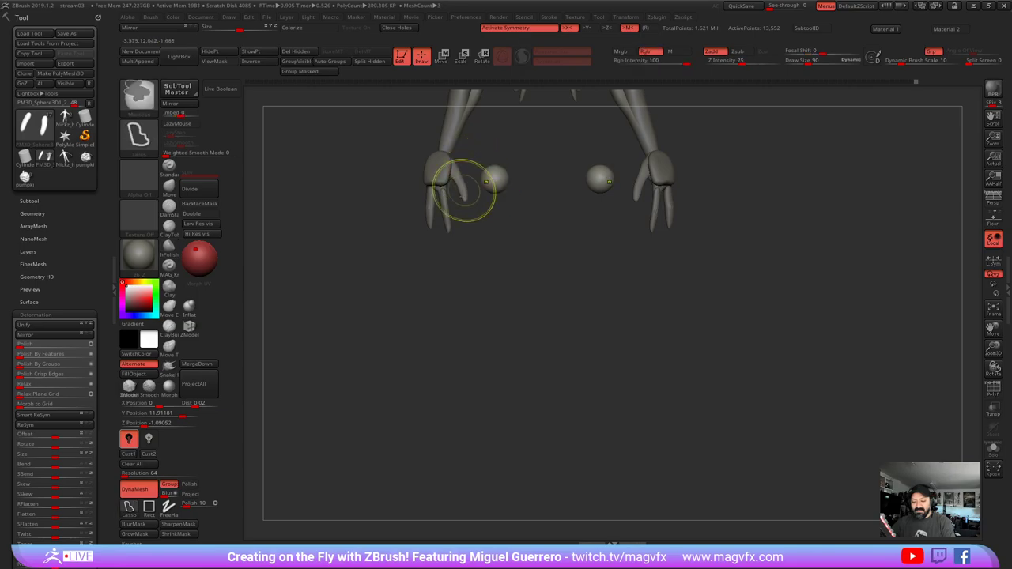
{"action": "mouse_move", "coordinate": [470, 172]}
{"action": "left_mouse_down", "text": "ctrl"}
{"action": "mouse_move", "coordinate": [474, 158]}
{"action": "mouse_move", "coordinate": [497, 161]}
{"action": "mouse_move", "coordinate": [485, 161]}
{"action": "left_mouse_up", "text": "ctrl"}
{"action": "left_click", "coordinate": [379, 211], "text": "ctrl"}
{"action": "left_click", "coordinate": [369, 196], "text": "ctrl+shift"}
{"action": "left_click_drag", "start_coordinate": [369, 198], "coordinate": [375, 240]}
{"action": "right_click_drag", "start_coordinate": [374, 240], "coordinate": [336, 341], "text": "alt"}
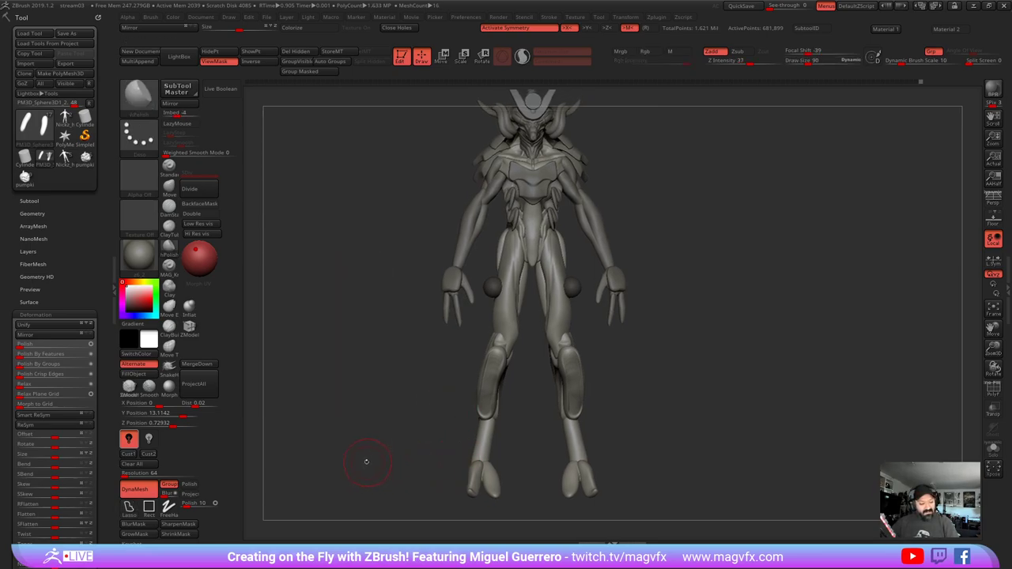
{"action": "mouse_move", "coordinate": [344, 381]}
{"action": "right_mouse_down"}
{"action": "mouse_move", "coordinate": [395, 382]}
{"action": "mouse_move", "coordinate": [345, 386]}
{"action": "right_mouse_up"}
{"action": "left_click_drag", "start_coordinate": [345, 386], "coordinate": [348, 390], "text": "ctrl"}
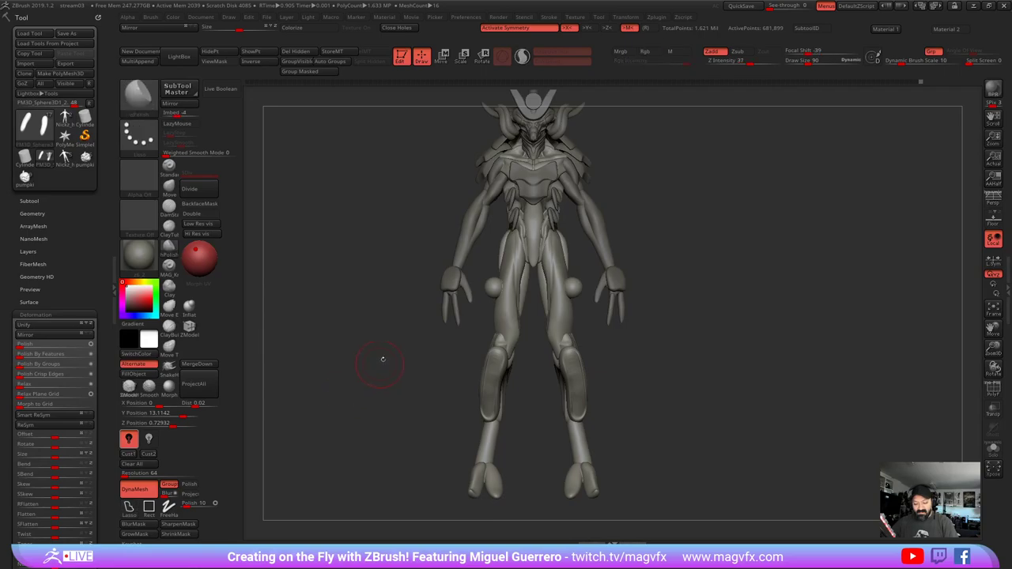
- Mask the whole body except the two spheres beside the thighs, keeping all parts visible
{"action": "left_click", "coordinate": [489, 287], "text": "ctrl+shift"}
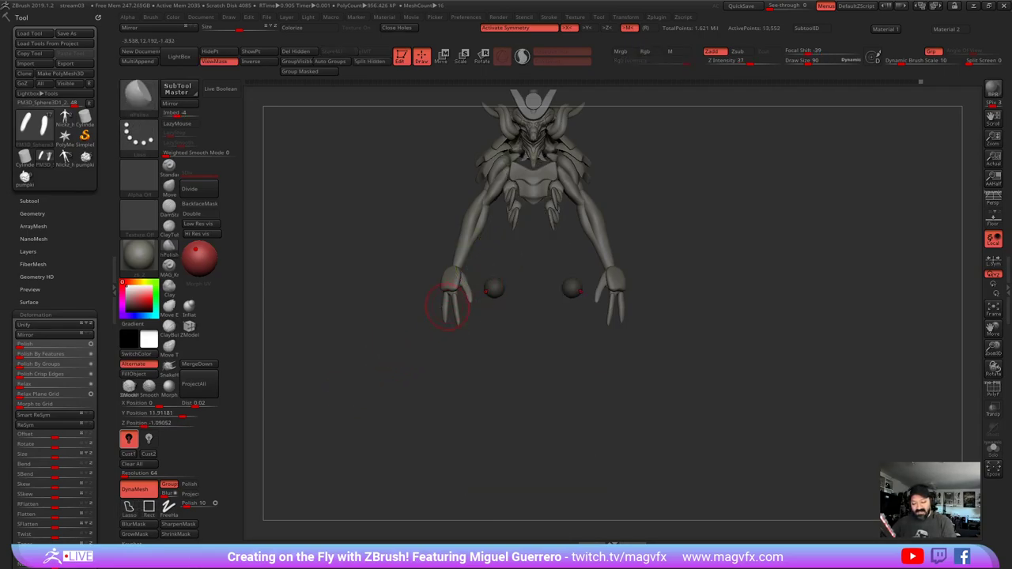
{"action": "left_click", "coordinate": [419, 292], "text": "ctrl+shift"}
{"action": "left_click", "coordinate": [397, 308], "text": "ctrl"}
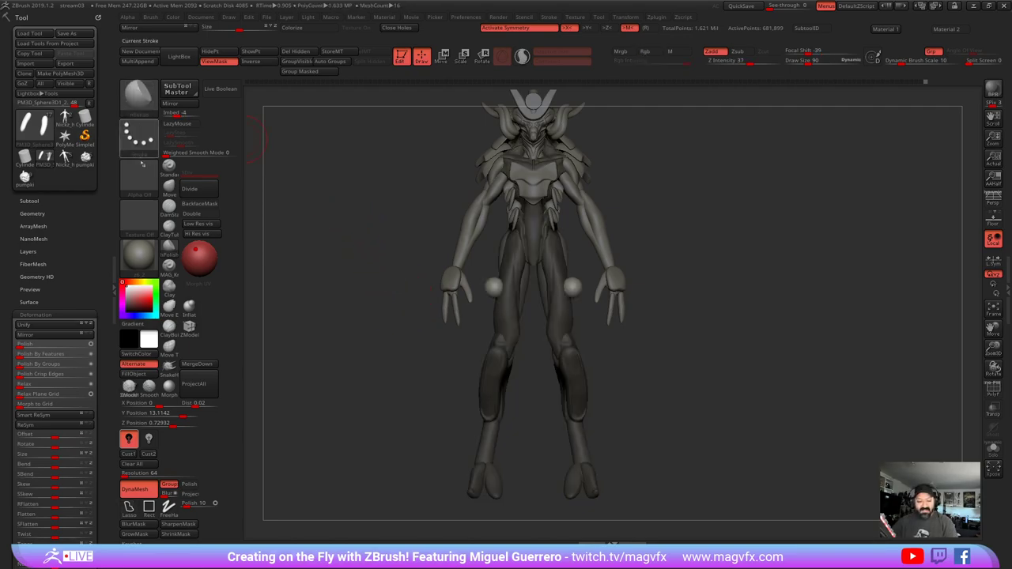
- Stretch the two spheres into long armor pieces along the thighs with the Move brush, undoing the last stroke
{"action": "left_click", "coordinate": [170, 188]}
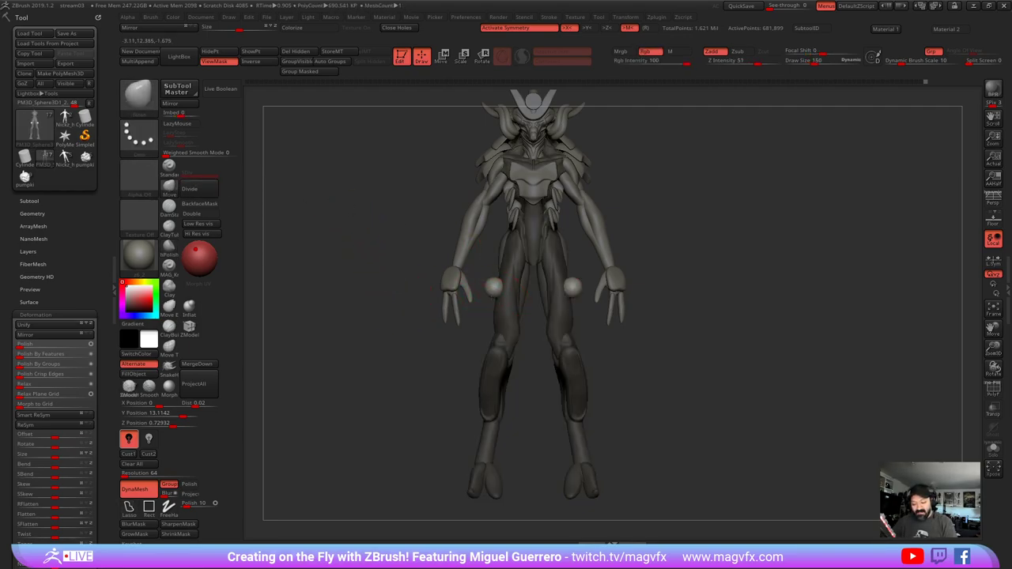
{"action": "mouse_move", "coordinate": [492, 291]}
{"action": "left_mouse_down"}
{"action": "mouse_move", "coordinate": [490, 318]}
{"action": "mouse_move", "coordinate": [502, 243]}
{"action": "left_mouse_up"}
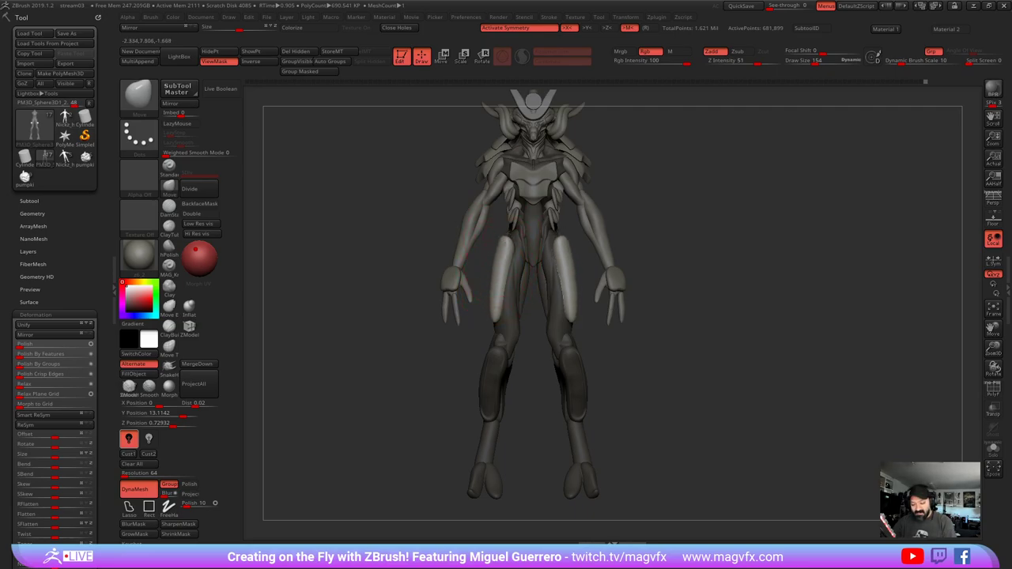
{"action": "mouse_move", "coordinate": [495, 312]}
{"action": "left_mouse_down"}
{"action": "mouse_move", "coordinate": [497, 326]}
{"action": "mouse_move", "coordinate": [509, 244]}
{"action": "mouse_move", "coordinate": [507, 265]}
{"action": "left_mouse_up"}
{"action": "key", "text": "ctrl+z"}
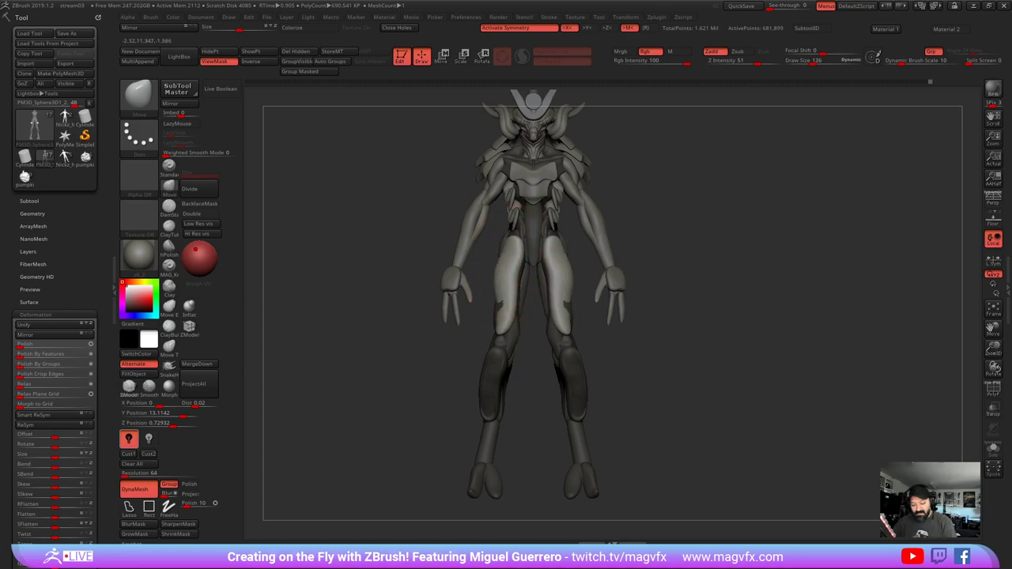
- Widen the thigh pieces across the thighs and fit their upper side contours with a smaller Move brush
{"action": "mouse_move", "coordinate": [500, 305]}
{"action": "left_mouse_down"}
{"action": "mouse_move", "coordinate": [491, 313]}
{"action": "mouse_move", "coordinate": [517, 313]}
{"action": "mouse_move", "coordinate": [518, 291]}
{"action": "mouse_move", "coordinate": [514, 298]}
{"action": "mouse_move", "coordinate": [538, 301]}
{"action": "left_mouse_up"}
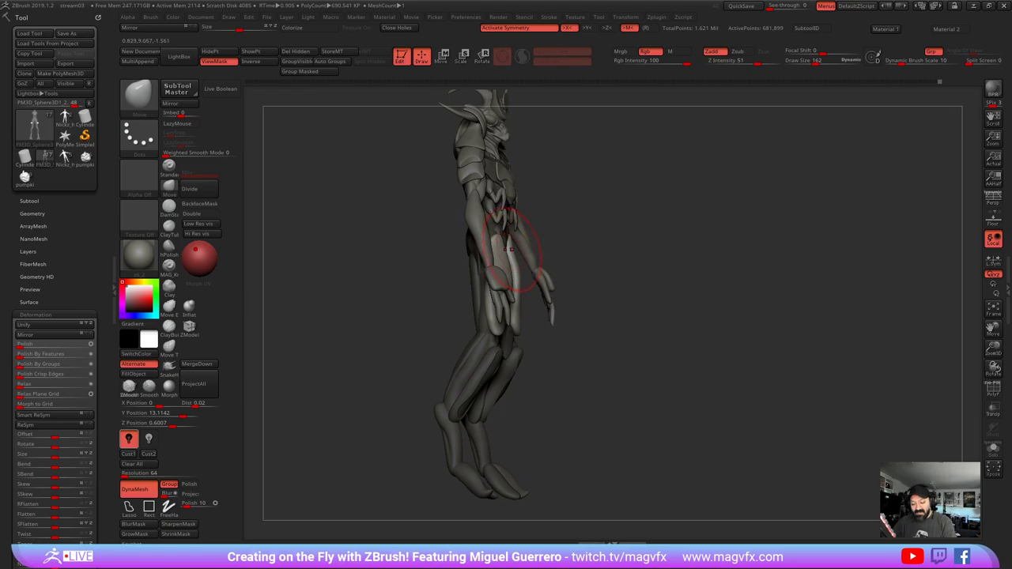
{"action": "key", "text": "bracketleft"}
{"action": "left_click_drag", "start_coordinate": [512, 254], "coordinate": [508, 241]}
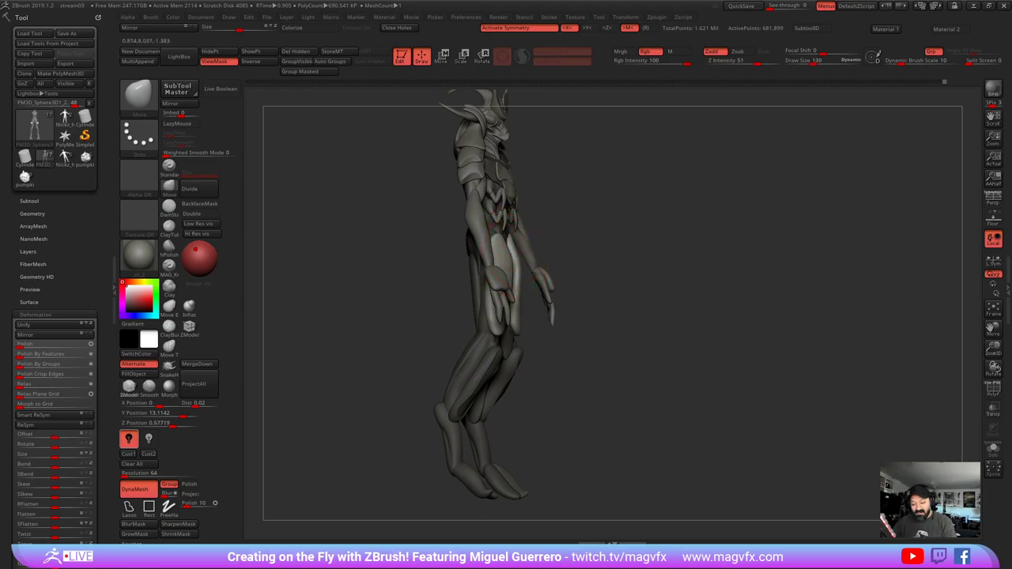
{"action": "left_click_drag", "start_coordinate": [557, 355], "coordinate": [501, 345], "text": "shift"}
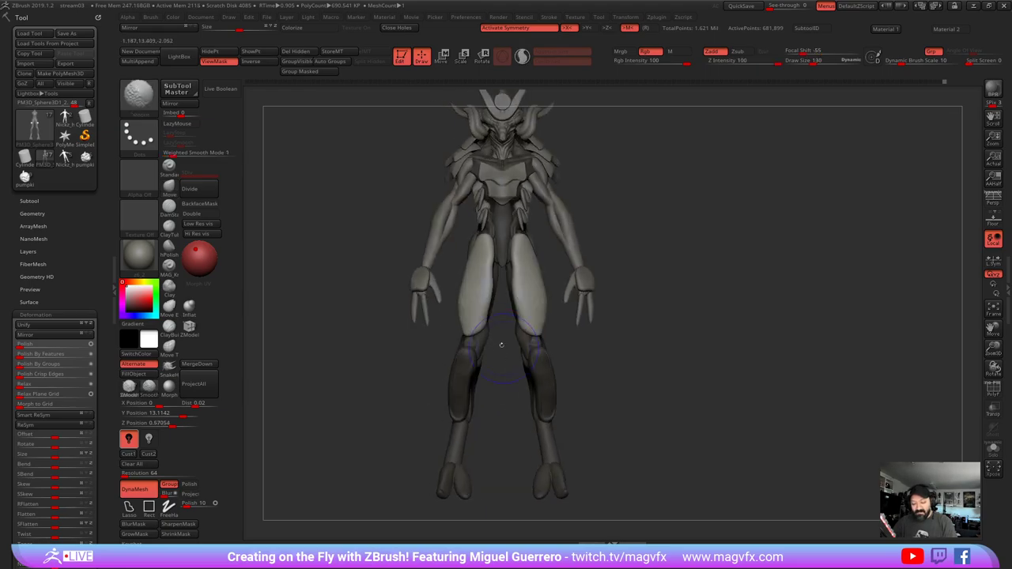
- Hide the thigh, knee, shin, lower leg and foot parts group by group, leaving only the upper body
{"action": "left_click_drag", "start_coordinate": [394, 274], "coordinate": [413, 338], "text": "alt"}
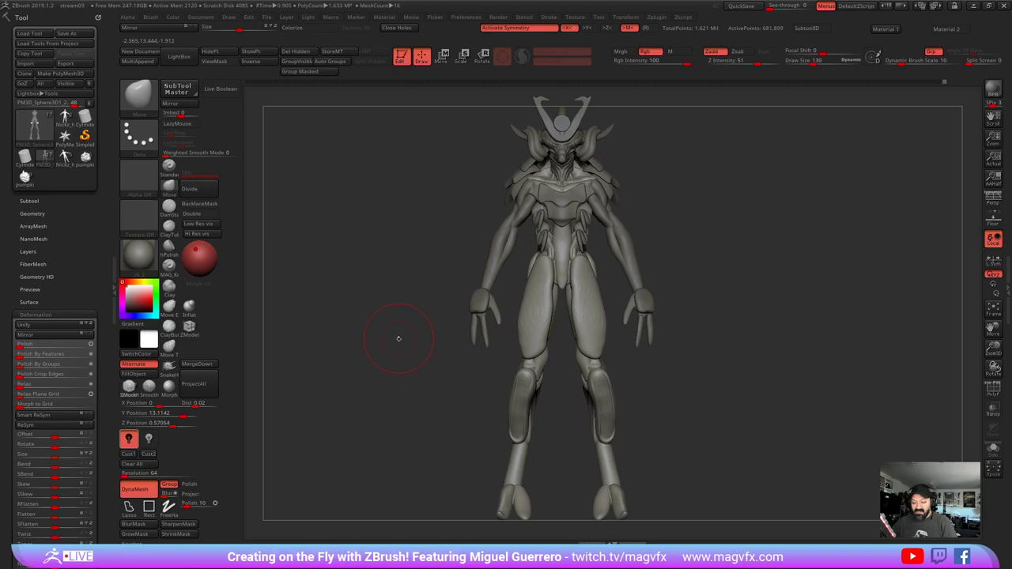
{"action": "mouse_move", "coordinate": [400, 341]}
{"action": "right_mouse_down", "text": "ctrl"}
{"action": "mouse_move", "coordinate": [385, 334]}
{"action": "mouse_move", "coordinate": [378, 306]}
{"action": "right_mouse_up", "text": "ctrl"}
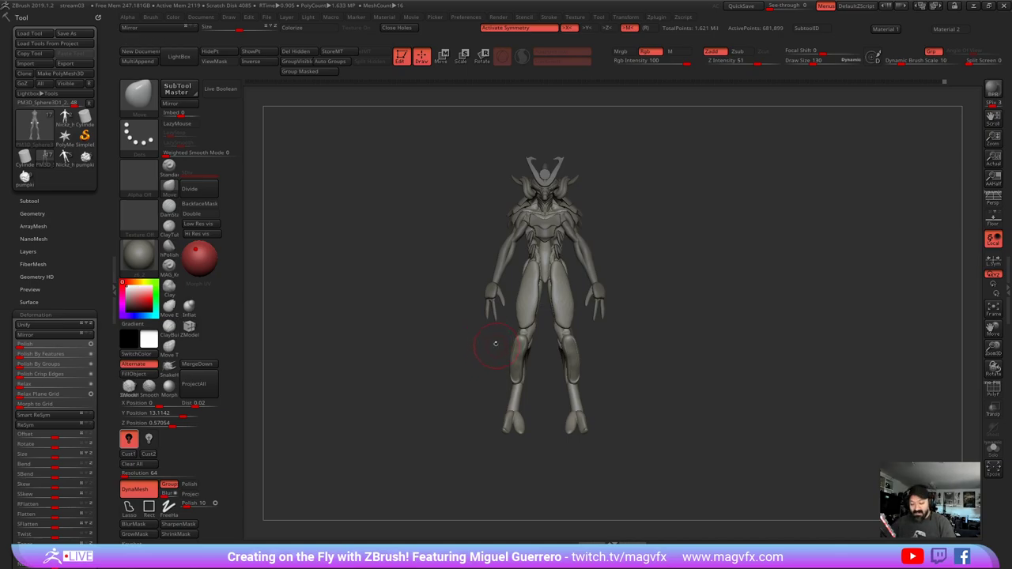
{"action": "left_click", "coordinate": [520, 316], "text": "ctrl+shift"}
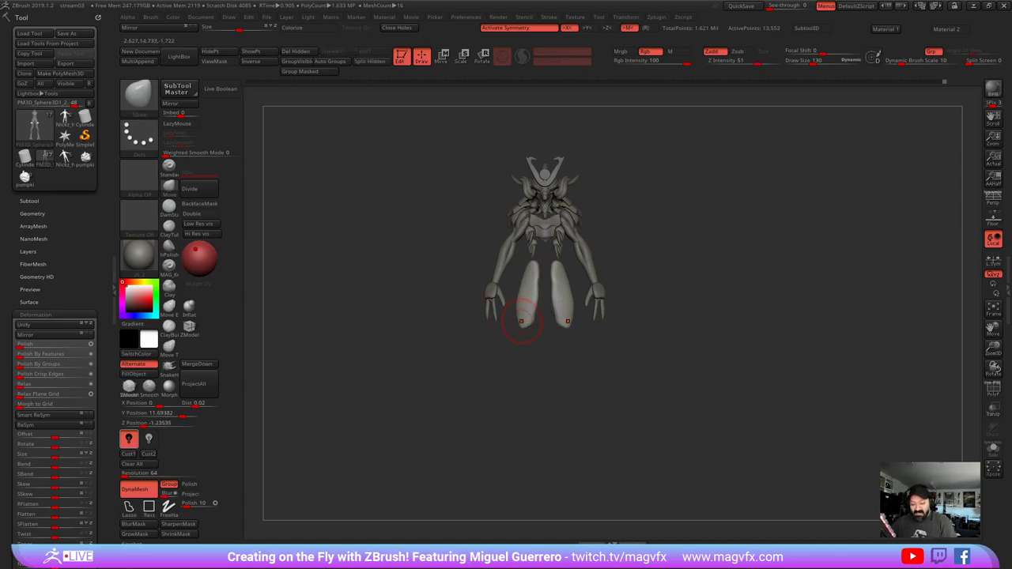
{"action": "left_click", "coordinate": [520, 317], "text": "ctrl+shift"}
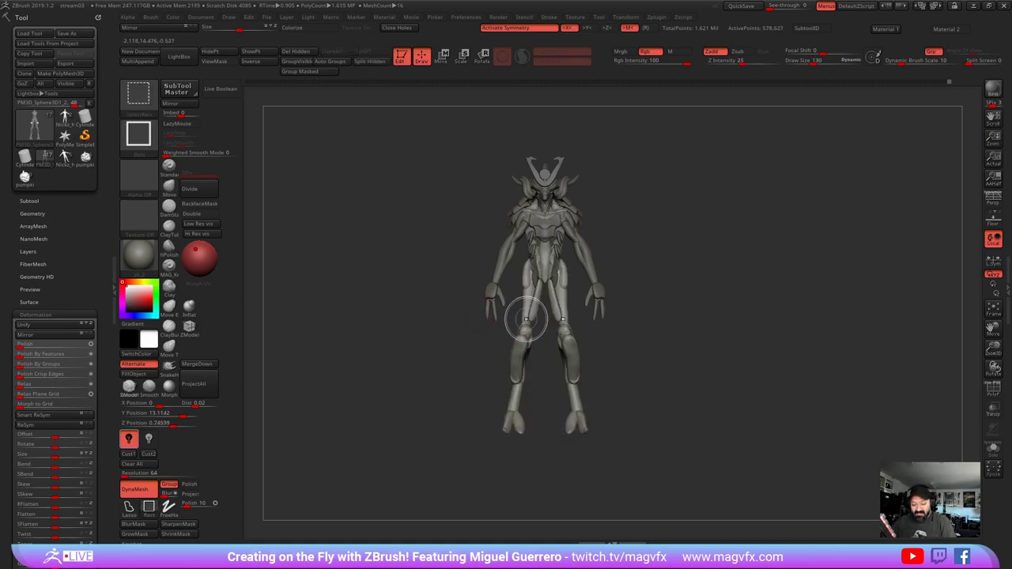
{"action": "left_click", "coordinate": [524, 320], "text": "ctrl+shift"}
{"action": "left_click", "coordinate": [522, 341], "text": "ctrl+shift"}
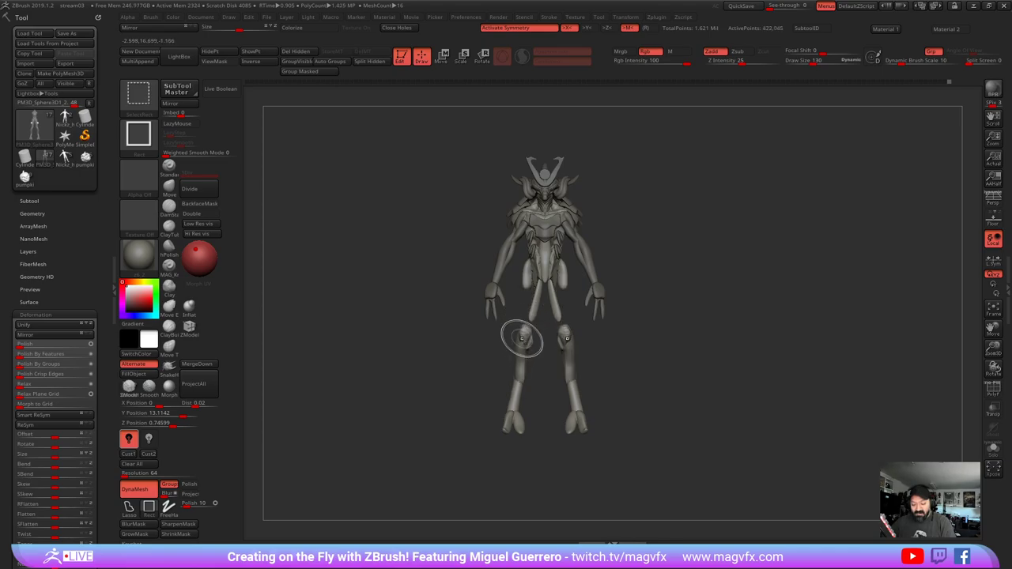
{"action": "left_click", "coordinate": [531, 320], "text": "ctrl+shift"}
{"action": "left_click", "coordinate": [524, 338], "text": "ctrl+shift"}
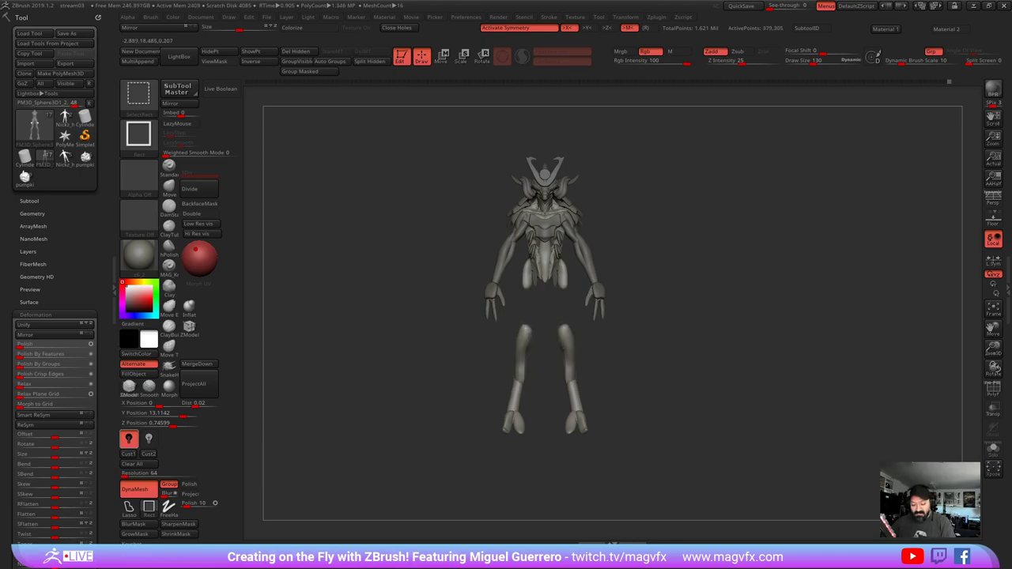
{"action": "left_click", "coordinate": [519, 357], "text": "ctrl+shift"}
{"action": "left_click", "coordinate": [514, 413], "text": "ctrl+alt+shift"}
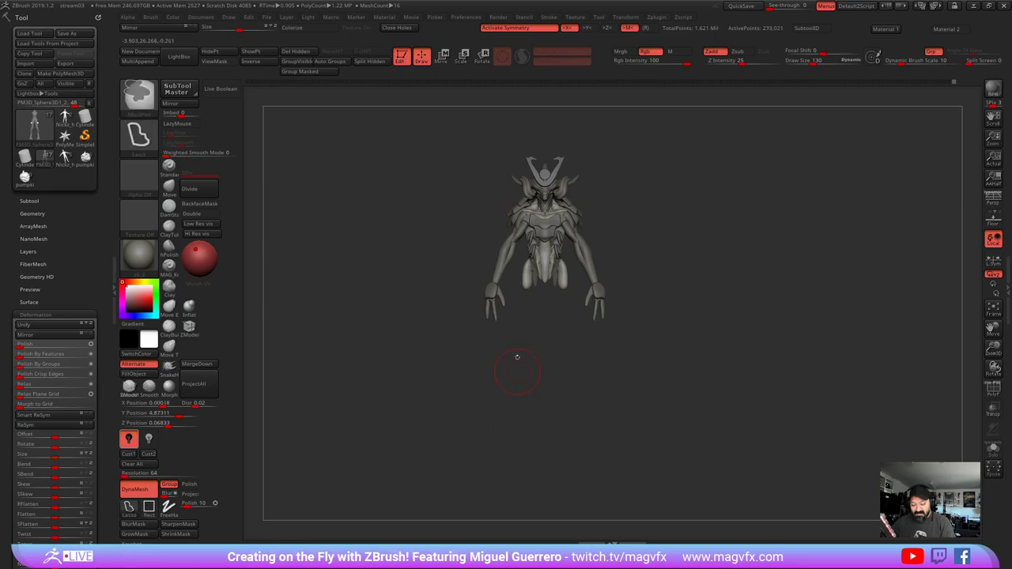
- Lasso-mask the visible upper body and show the hidden leg parts again
{"action": "mouse_move", "coordinate": [446, 196]}
{"action": "left_mouse_down", "text": "ctrl"}
{"action": "mouse_move", "coordinate": [467, 342]}
{"action": "mouse_move", "coordinate": [547, 107]}
{"action": "mouse_move", "coordinate": [521, 119]}
{"action": "left_mouse_up", "text": "ctrl"}
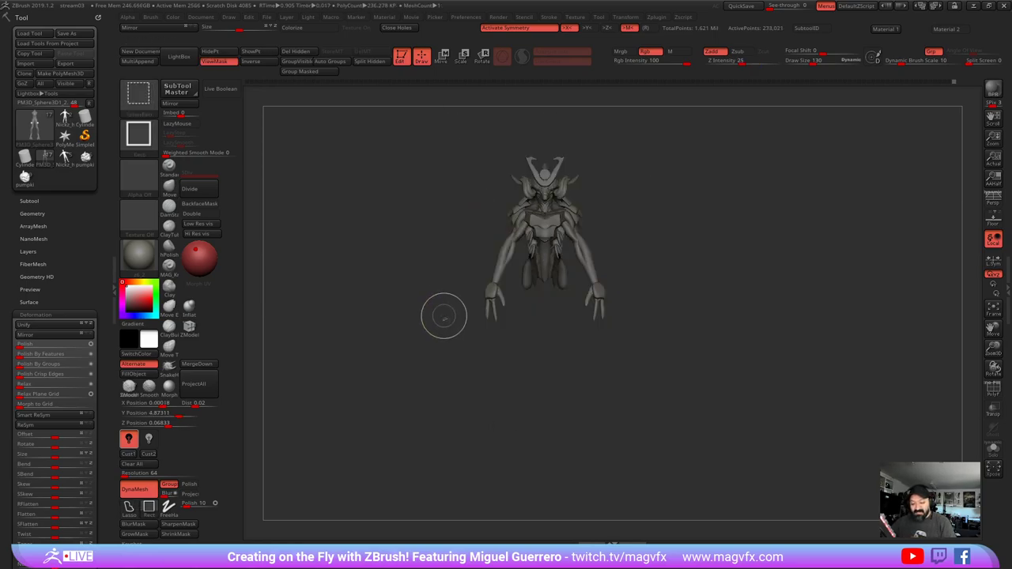
{"action": "left_click", "coordinate": [445, 319], "text": "ctrl+shift"}
{"action": "left_click_drag", "start_coordinate": [447, 323], "coordinate": [450, 358], "text": "alt"}
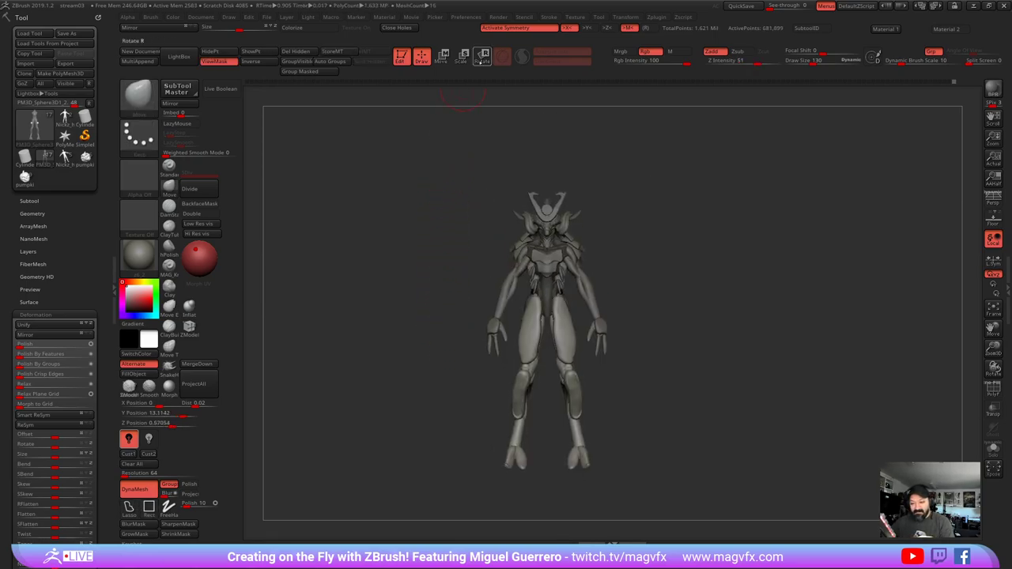
- Place the transform gizmo on the upper thigh, shorten the unmasked legs and return to Draw mode
{"action": "left_click", "coordinate": [484, 59]}
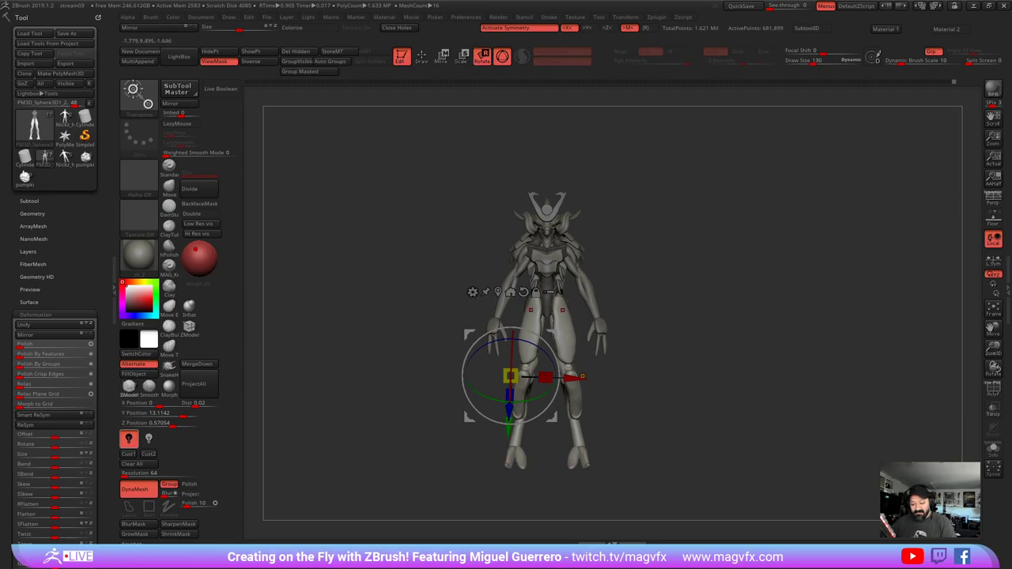
{"action": "left_click", "coordinate": [531, 312], "text": "alt"}
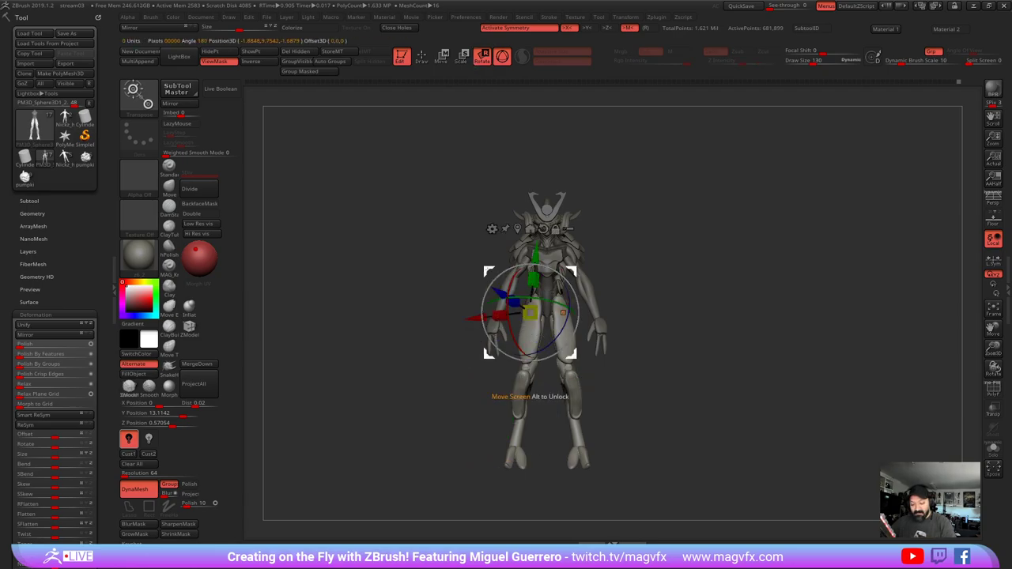
{"action": "mouse_move", "coordinate": [530, 313]}
{"action": "left_mouse_down"}
{"action": "mouse_move", "coordinate": [518, 323]}
{"action": "mouse_move", "coordinate": [472, 318]}
{"action": "mouse_move", "coordinate": [528, 313]}
{"action": "left_mouse_up"}
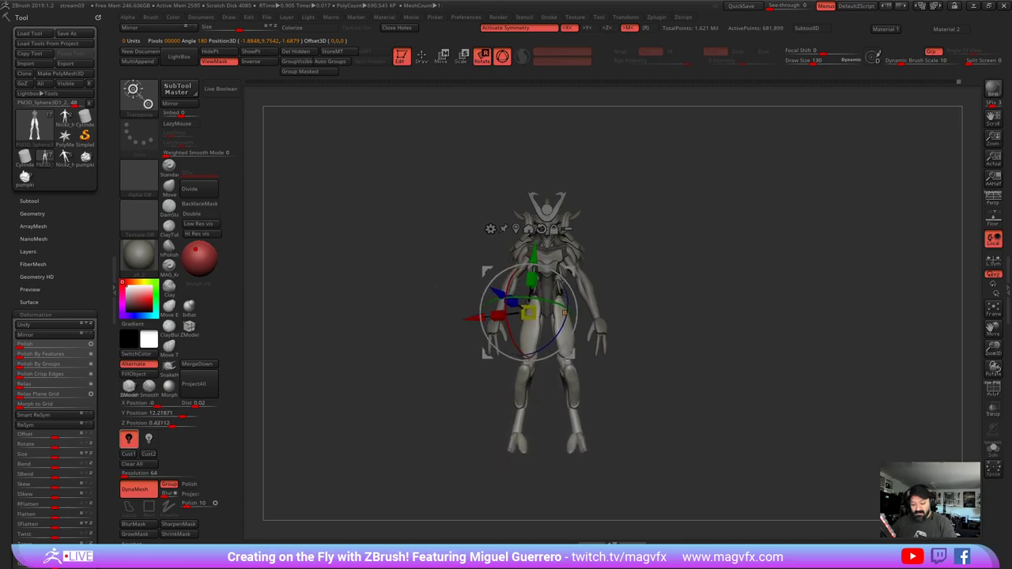
{"action": "mouse_move", "coordinate": [435, 286]}
{"action": "right_mouse_down", "text": "ctrl"}
{"action": "mouse_move", "coordinate": [443, 304]}
{"action": "mouse_move", "coordinate": [420, 256]}
{"action": "right_mouse_up", "text": "ctrl"}
{"action": "key", "text": "q"}
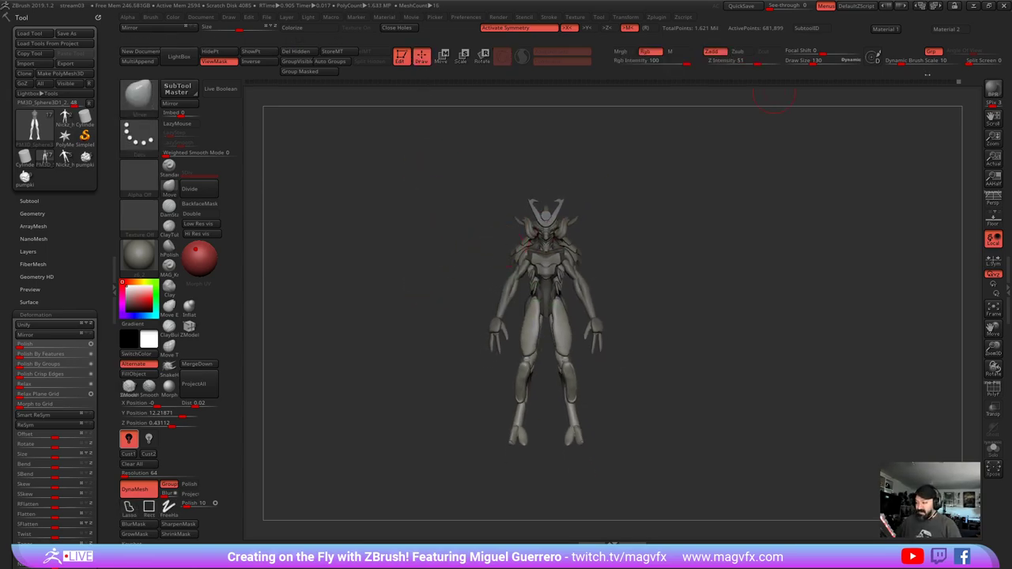
- Compare the shortened legs with earlier states of the body in the undo history
{"action": "left_click_drag", "start_coordinate": [957, 83], "coordinate": [943, 83]}
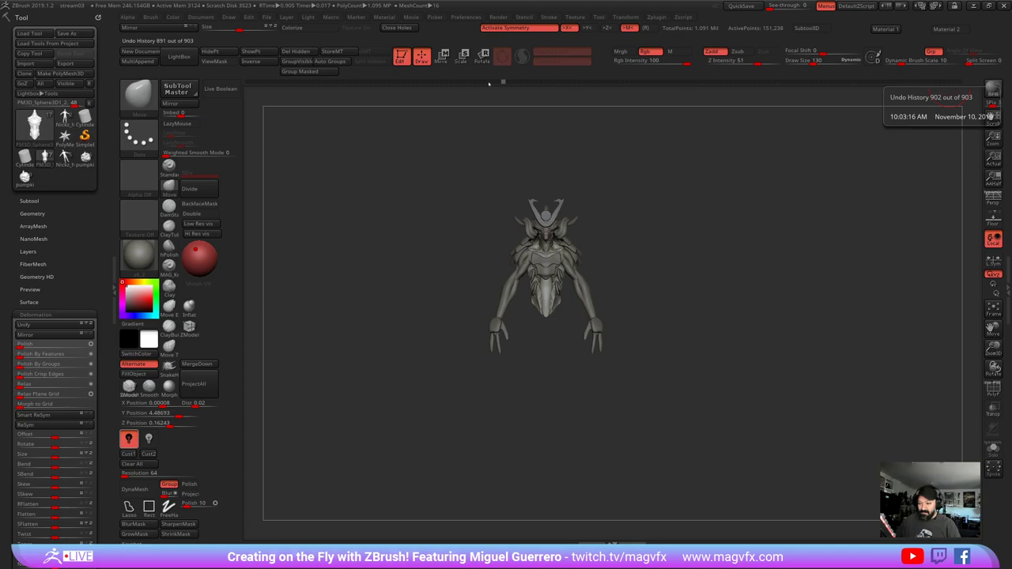
{"action": "left_click", "coordinate": [952, 83]}
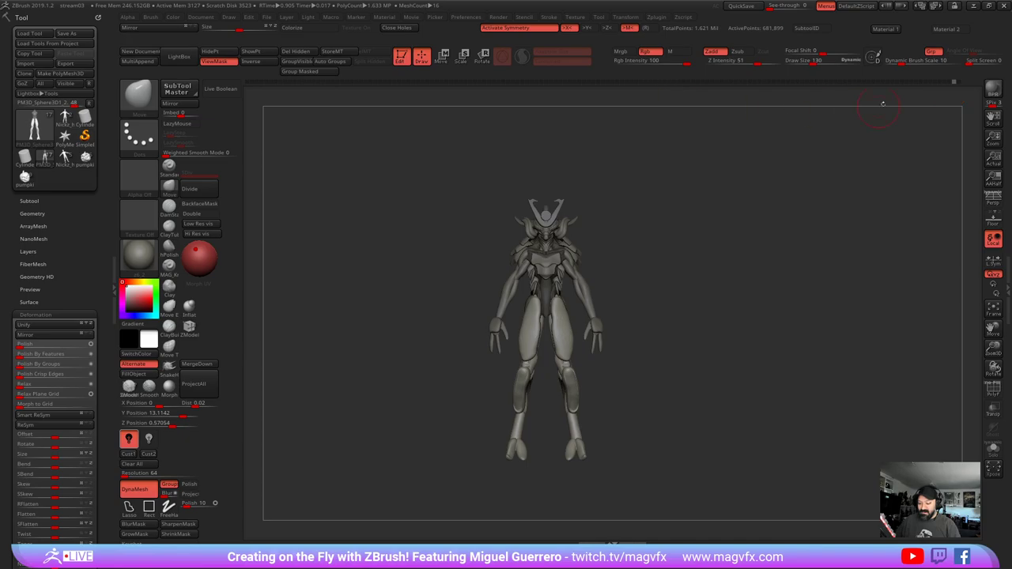
{"action": "left_click", "coordinate": [956, 82]}
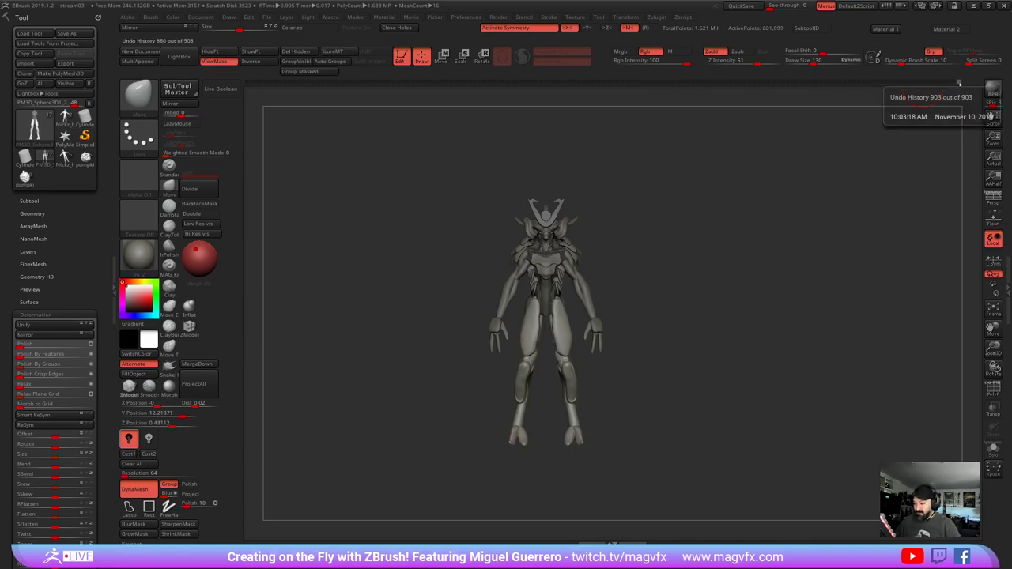
{"action": "left_click", "coordinate": [939, 83]}
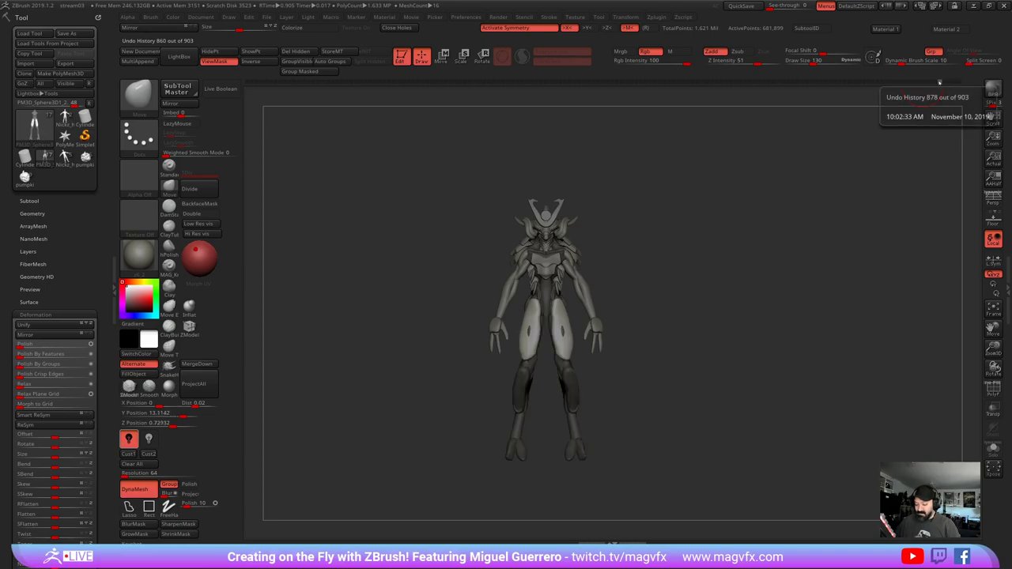
- Review an earlier undo-history state of the thigh armour, around step 864, and return to the latest state
{"action": "left_click", "coordinate": [927, 82]}
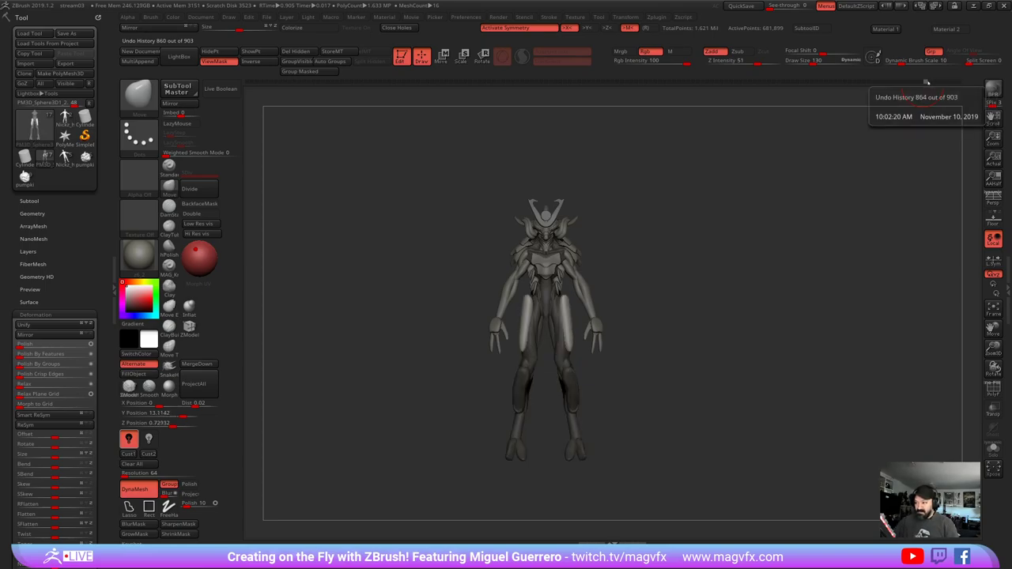
{"action": "left_click_drag", "start_coordinate": [695, 237], "coordinate": [728, 296], "text": "alt"}
{"action": "left_click_drag", "start_coordinate": [437, 399], "coordinate": [435, 458], "text": "alt"}
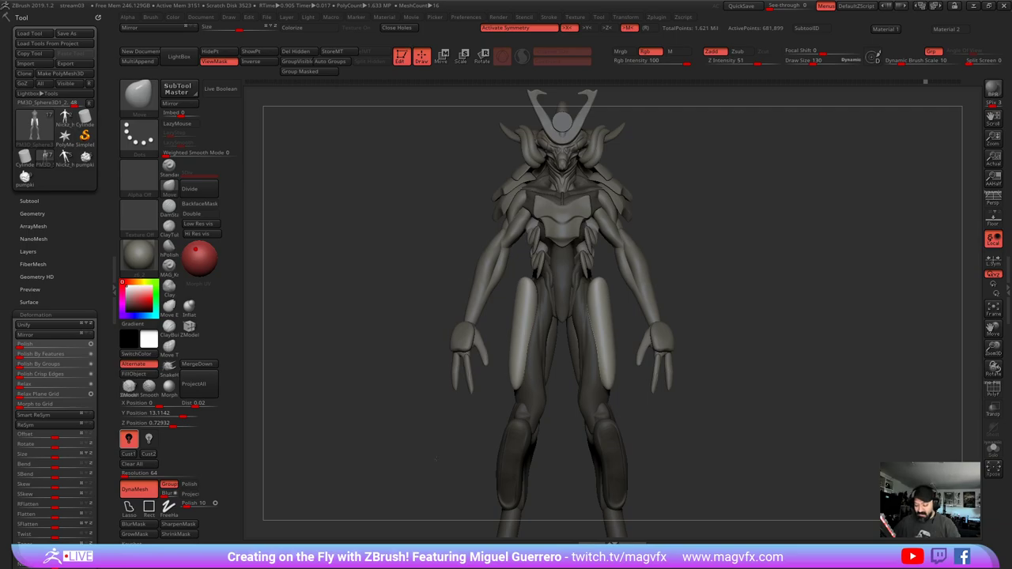
{"action": "right_click_drag", "start_coordinate": [422, 447], "coordinate": [406, 422], "text": "ctrl"}
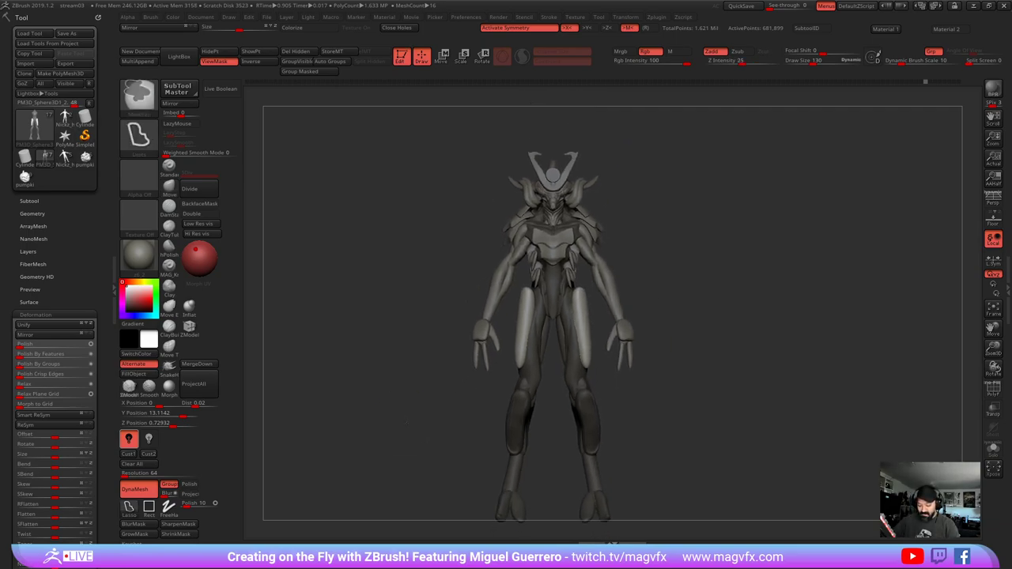
{"action": "left_click", "coordinate": [960, 83]}
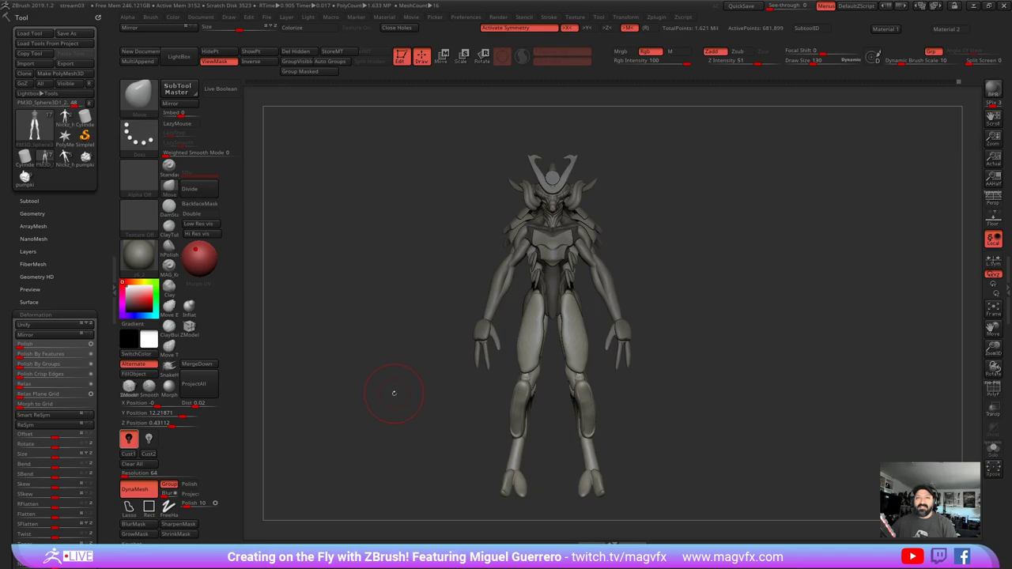
- Insert a mirrored sphere beside each forearm in the arm subtool with the Insert Sphere primitive brush
{"action": "mouse_move", "coordinate": [394, 393]}
{"action": "left_mouse_down"}
{"action": "mouse_move", "coordinate": [367, 384]}
{"action": "mouse_move", "coordinate": [408, 376]}
{"action": "mouse_move", "coordinate": [435, 390]}
{"action": "left_mouse_up"}
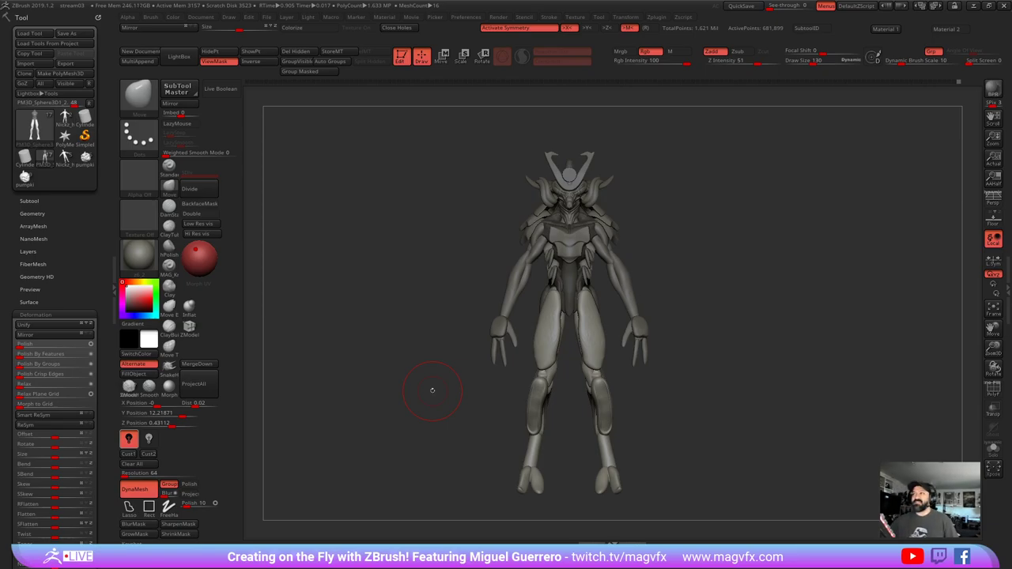
{"action": "left_click", "coordinate": [506, 291], "text": "alt"}
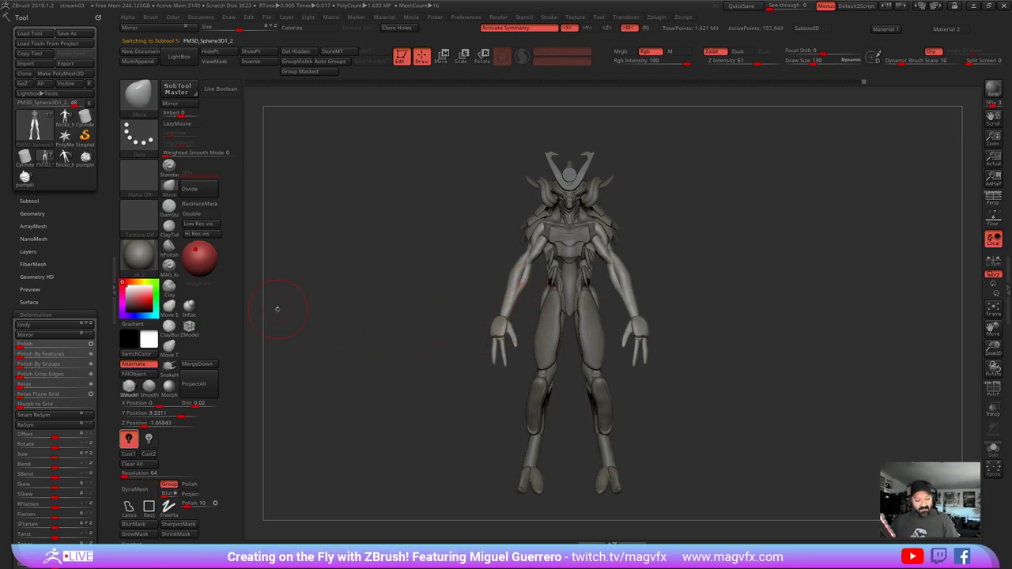
{"action": "left_click", "coordinate": [139, 95]}
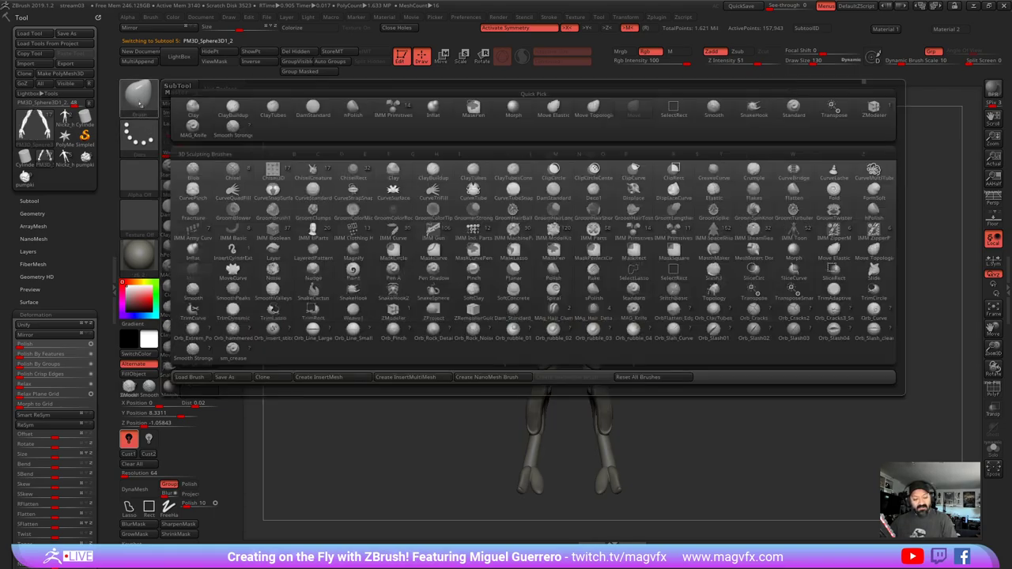
{"action": "left_click", "coordinate": [393, 106]}
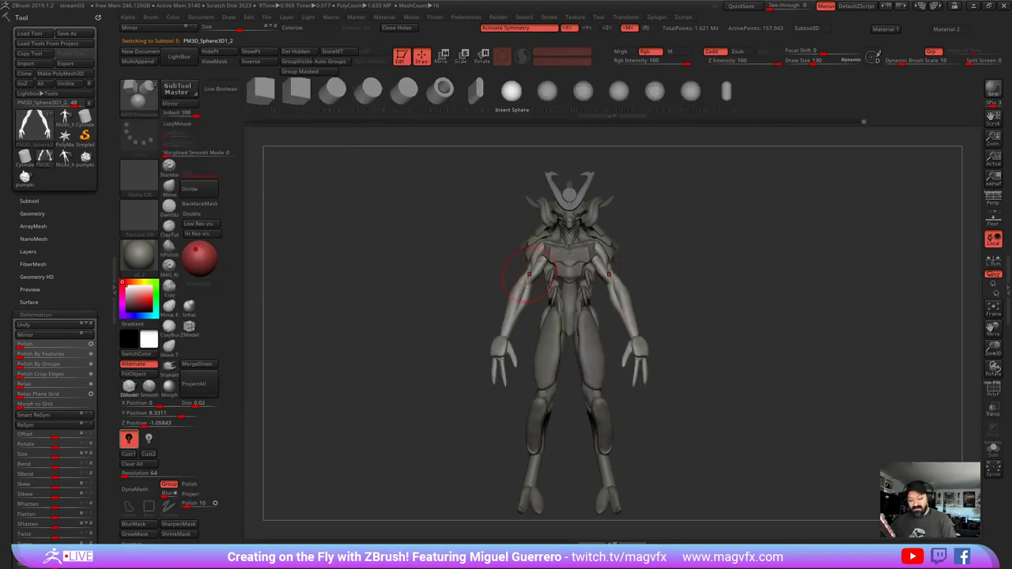
{"action": "left_click_drag", "start_coordinate": [506, 311], "coordinate": [496, 297]}
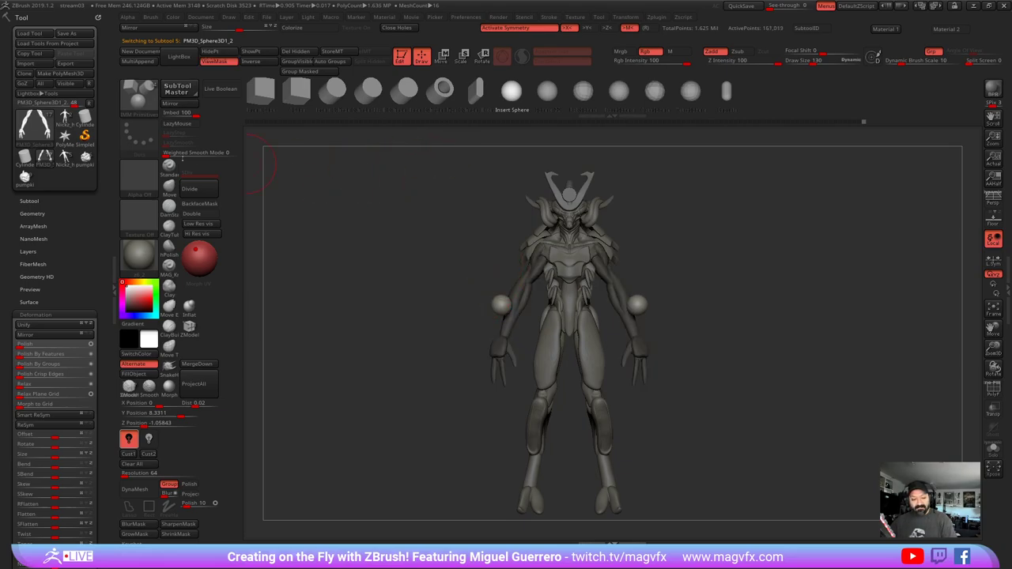
- Stretch the inserted spheres into elongated forearm plates running from elbow to wrist with the Move brush
{"action": "left_click", "coordinate": [169, 188]}
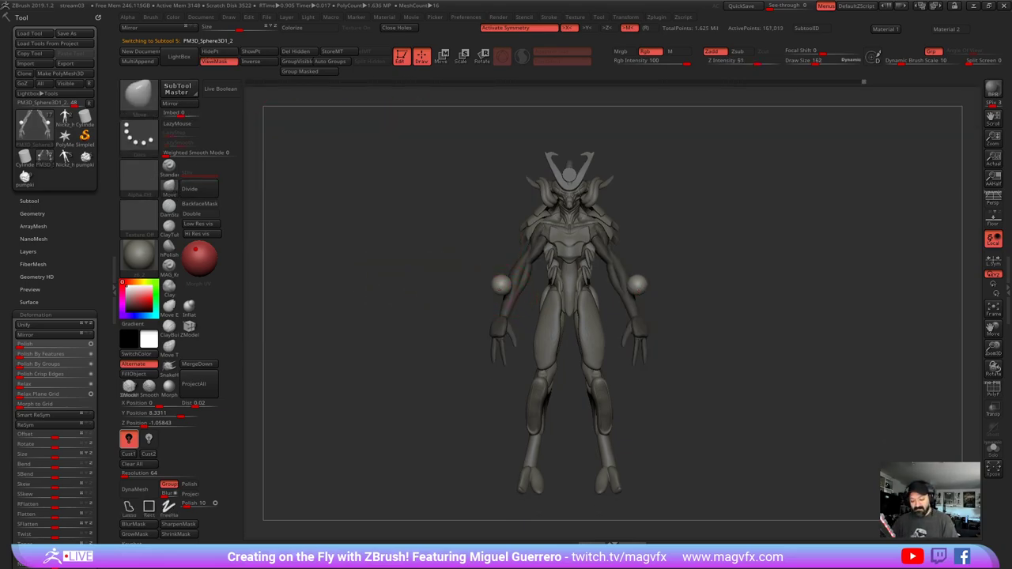
{"action": "left_click_drag", "start_coordinate": [502, 294], "coordinate": [499, 316]}
{"action": "mouse_move", "coordinate": [443, 324]}
{"action": "left_mouse_down"}
{"action": "mouse_move", "coordinate": [407, 332]}
{"action": "mouse_move", "coordinate": [439, 325]}
{"action": "left_mouse_up"}
{"action": "mouse_move", "coordinate": [500, 276]}
{"action": "left_mouse_down"}
{"action": "mouse_move", "coordinate": [498, 290]}
{"action": "mouse_move", "coordinate": [510, 269]}
{"action": "left_mouse_up"}
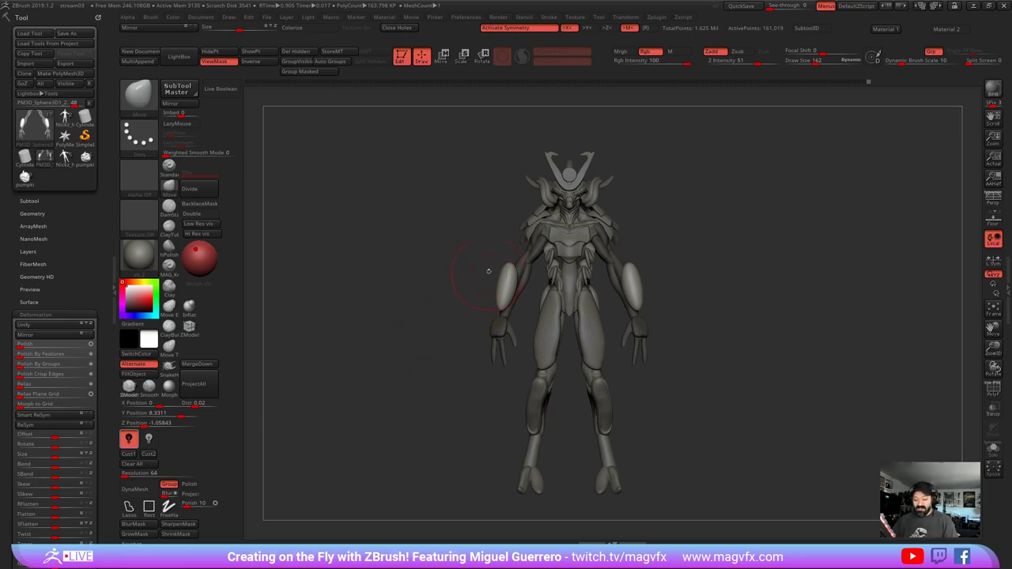
{"action": "left_click_drag", "start_coordinate": [506, 270], "coordinate": [517, 257]}
- Fit the forearm plates closely against the arms in profile with the Move brush
{"action": "mouse_move", "coordinate": [502, 304]}
{"action": "left_mouse_down"}
{"action": "mouse_move", "coordinate": [496, 322]}
{"action": "mouse_move", "coordinate": [399, 297]}
{"action": "left_mouse_up"}
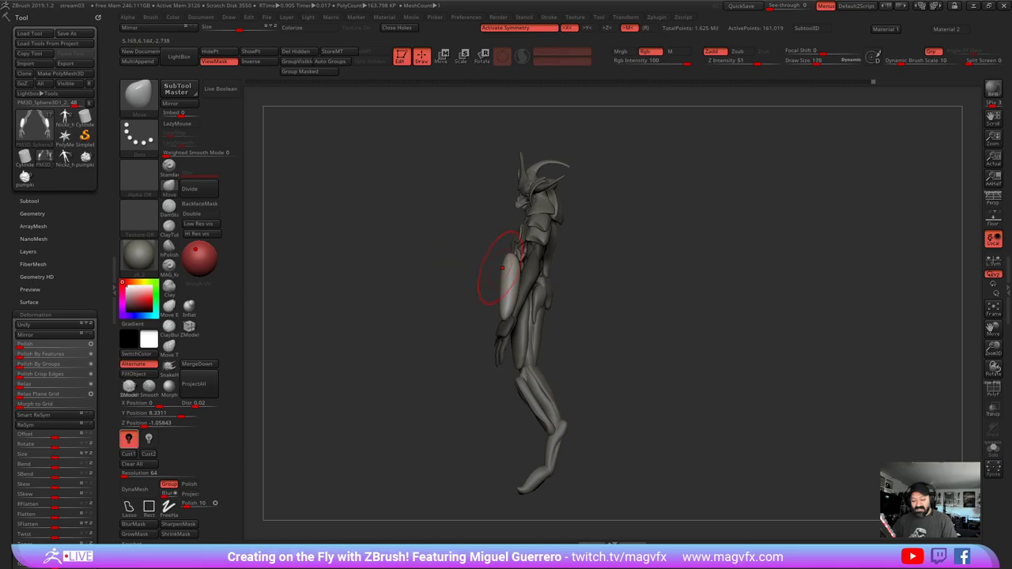
{"action": "left_click_drag", "start_coordinate": [503, 262], "coordinate": [522, 253]}
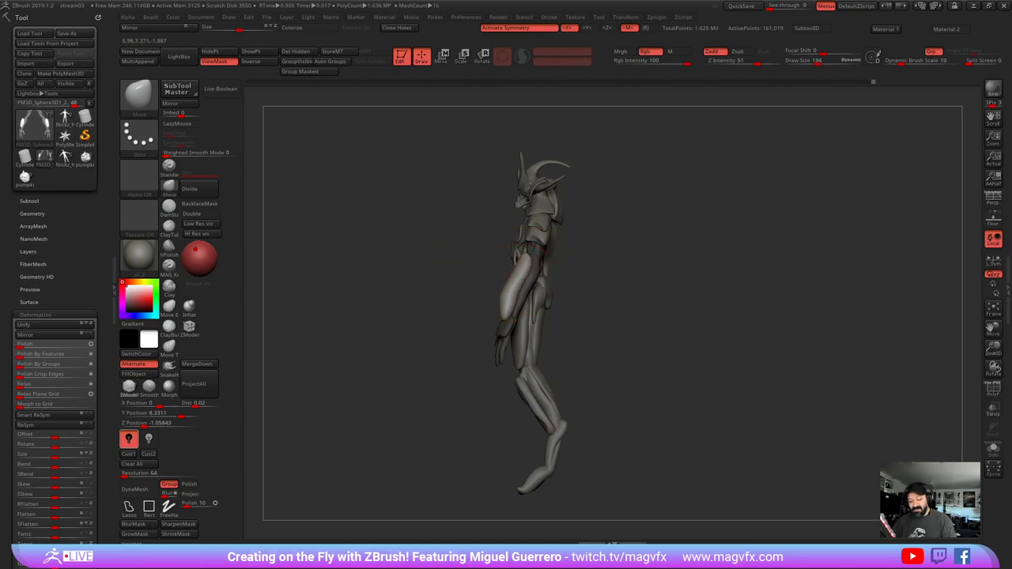
{"action": "mouse_move", "coordinate": [505, 287]}
{"action": "left_mouse_down"}
{"action": "mouse_move", "coordinate": [513, 287]}
{"action": "mouse_move", "coordinate": [510, 310]}
{"action": "mouse_move", "coordinate": [523, 273]}
{"action": "mouse_move", "coordinate": [515, 305]}
{"action": "left_mouse_up"}
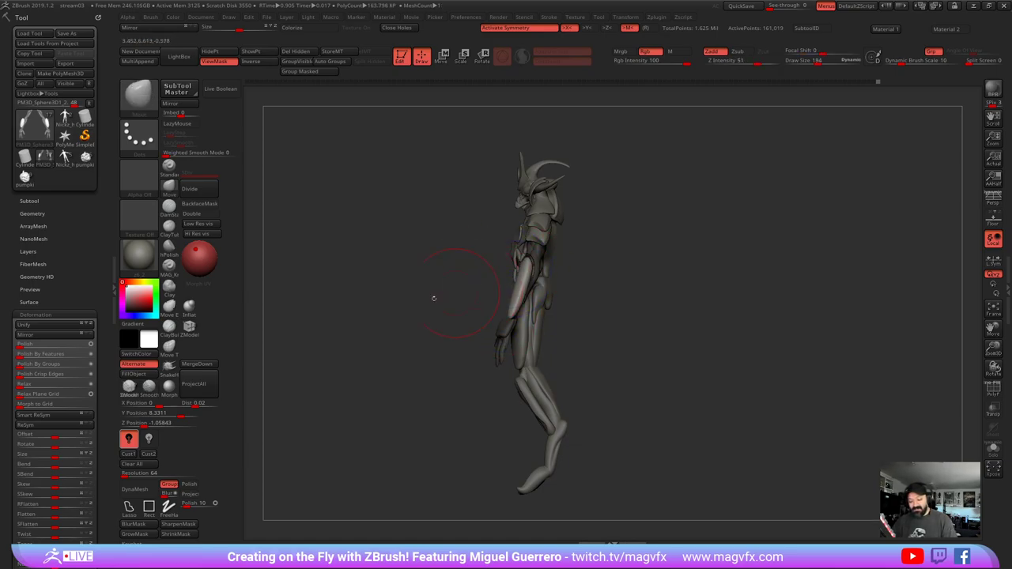
- Refine the lower ends of the forearm plates near the wrists with the Move brush from the front
{"action": "left_click_drag", "start_coordinate": [427, 299], "coordinate": [500, 292], "text": "shift"}
{"action": "left_click_drag", "start_coordinate": [297, 306], "coordinate": [409, 314], "text": "alt"}
{"action": "right_click_drag", "start_coordinate": [411, 313], "coordinate": [417, 313], "text": "ctrl"}
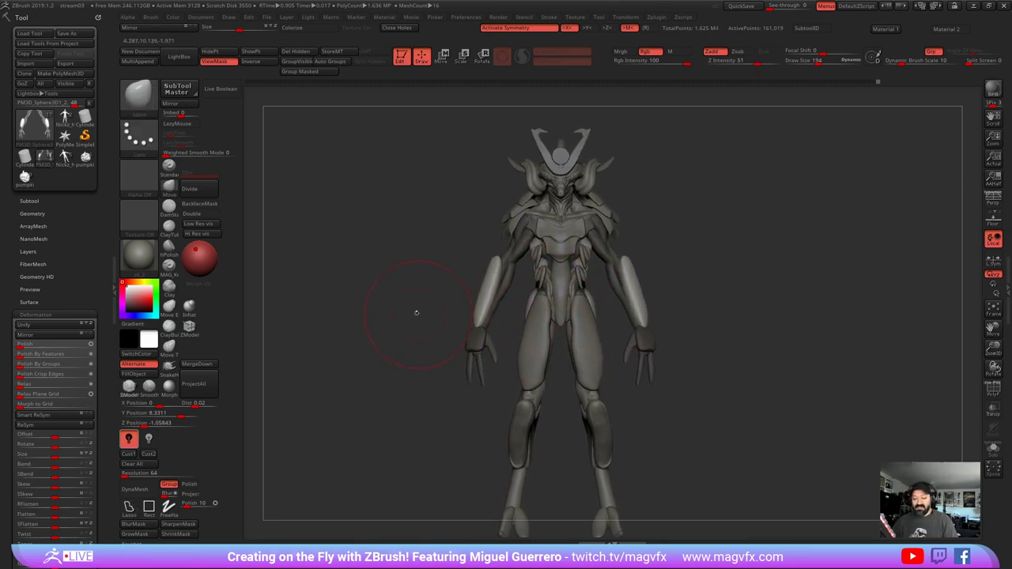
{"action": "left_click_drag", "start_coordinate": [417, 313], "coordinate": [421, 317], "text": "alt"}
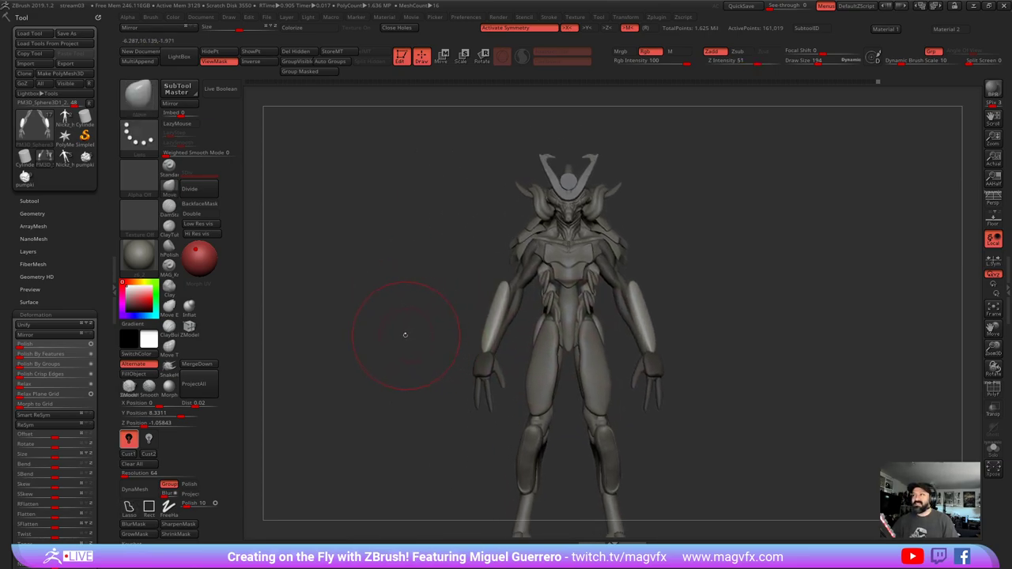
{"action": "left_click_drag", "start_coordinate": [483, 321], "coordinate": [485, 348]}
{"action": "left_click_drag", "start_coordinate": [422, 354], "coordinate": [417, 361]}
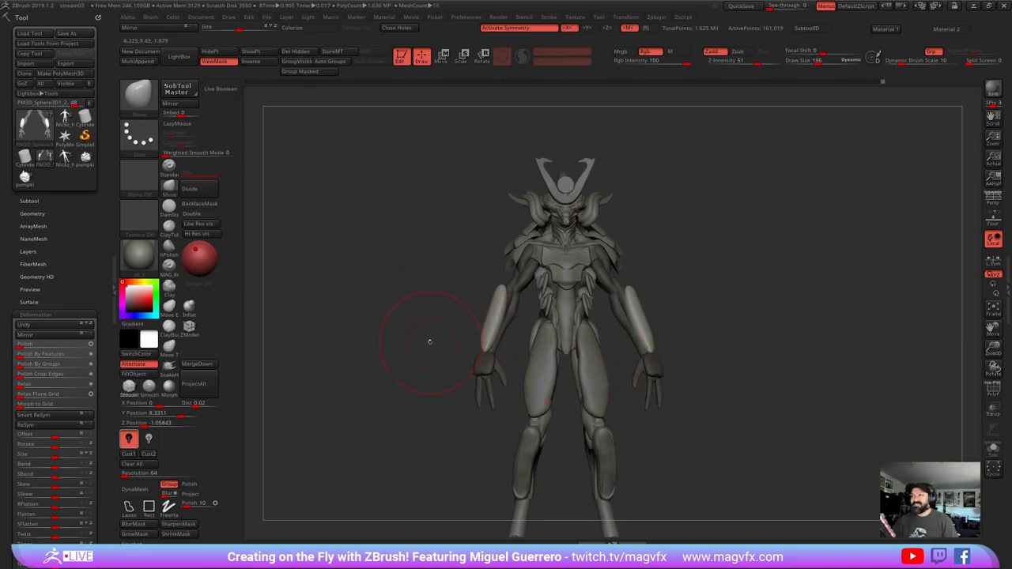
{"action": "mouse_move", "coordinate": [424, 344]}
{"action": "left_mouse_down"}
{"action": "mouse_move", "coordinate": [401, 341]}
{"action": "mouse_move", "coordinate": [415, 337]}
{"action": "left_mouse_up"}
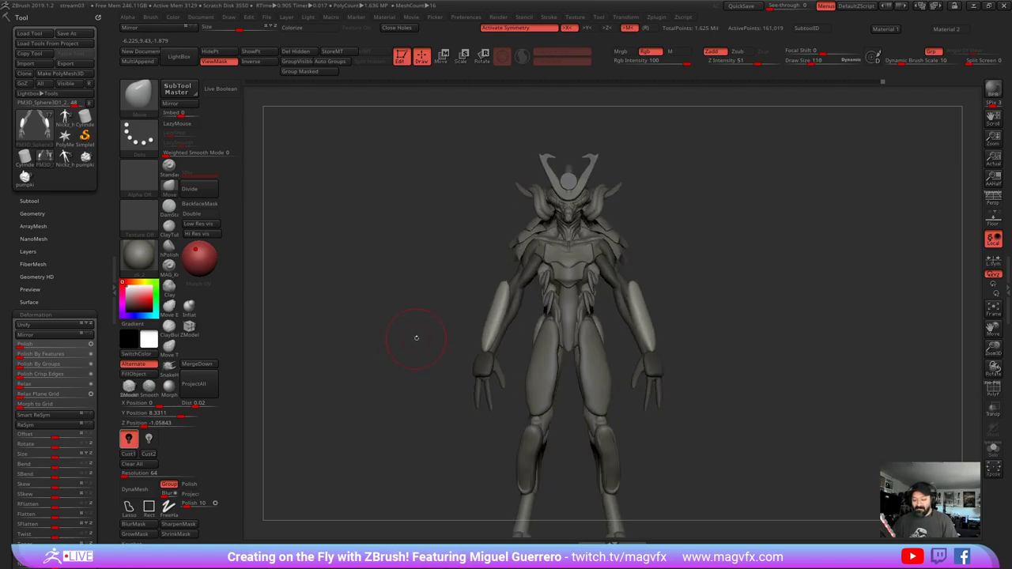
- Insert a sphere at the front of the pelvis in the leg subtool and stretch it downward into an oval with the Move brush
{"action": "left_click_drag", "start_coordinate": [423, 386], "coordinate": [427, 341], "text": "alt"}
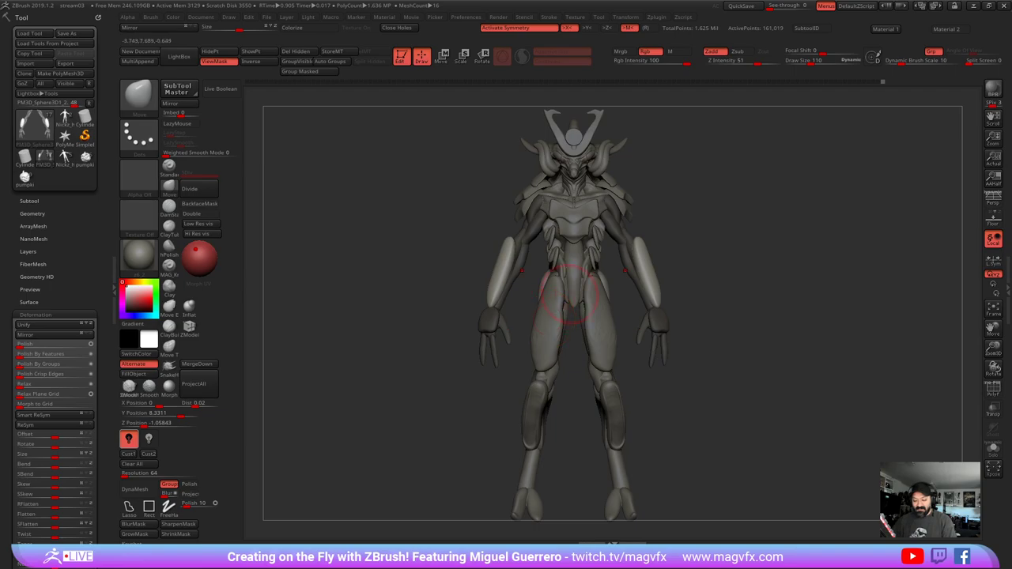
{"action": "left_click", "coordinate": [547, 342], "text": "alt"}
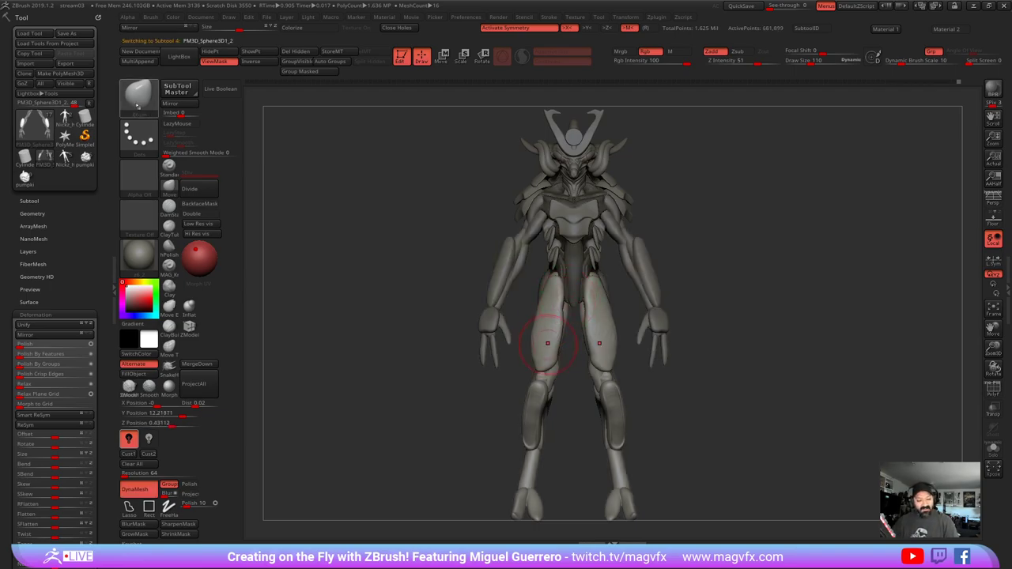
{"action": "left_click", "coordinate": [138, 93]}
{"action": "left_click", "coordinate": [238, 132]}
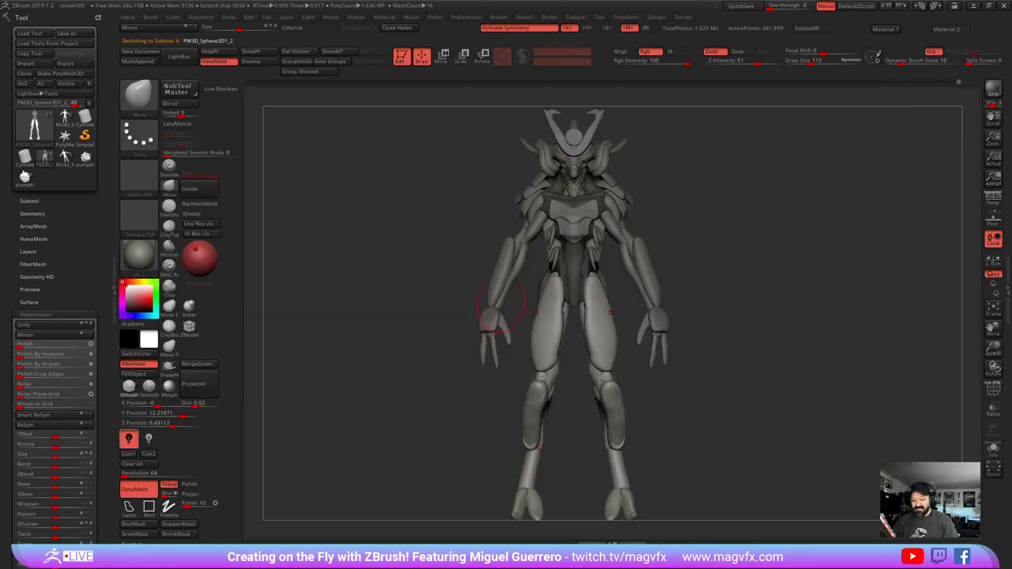
{"action": "left_click", "coordinate": [570, 232], "text": "alt"}
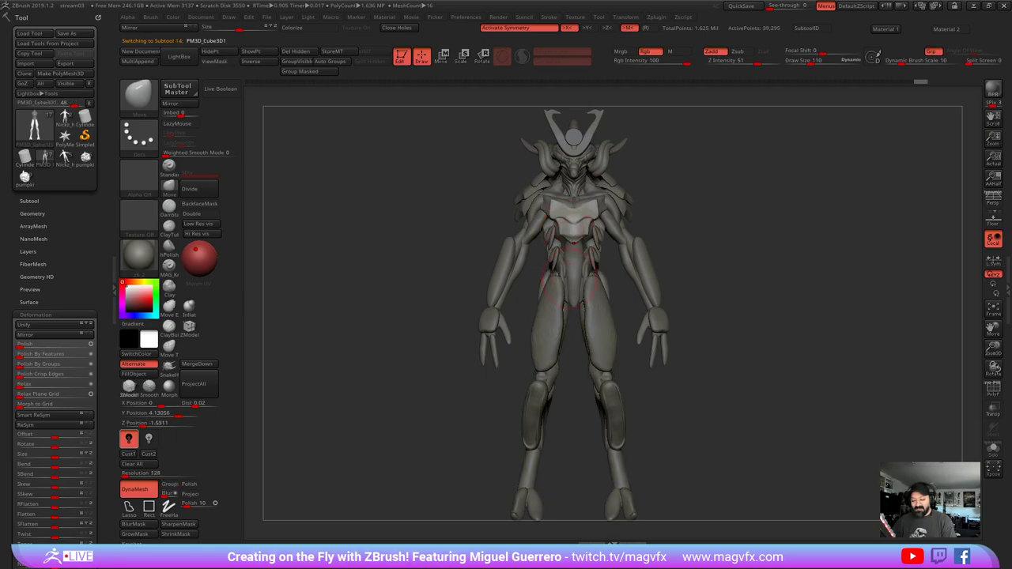
{"action": "left_click", "coordinate": [555, 312], "text": "alt"}
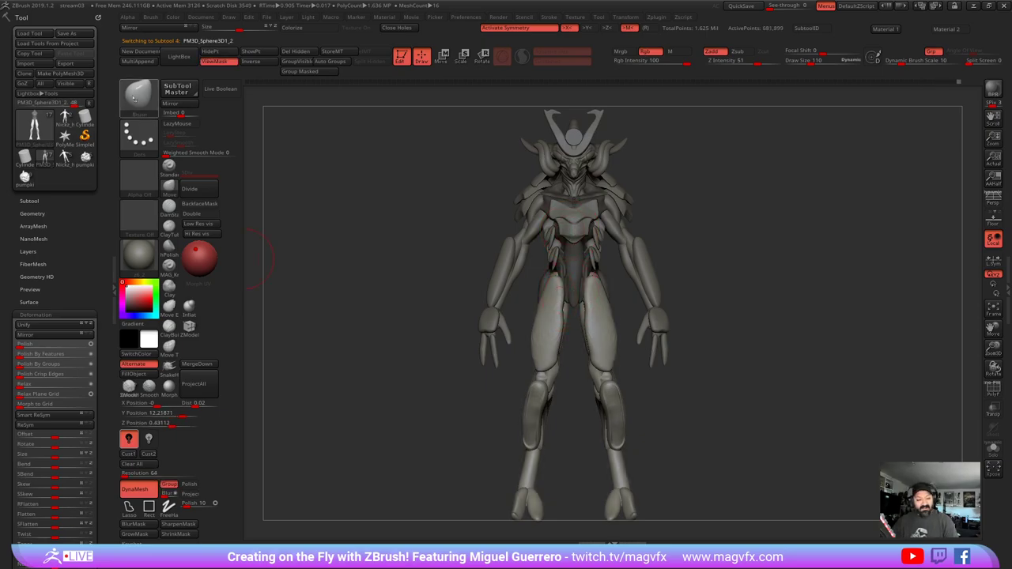
{"action": "left_click", "coordinate": [141, 97]}
{"action": "left_click", "coordinate": [393, 107]}
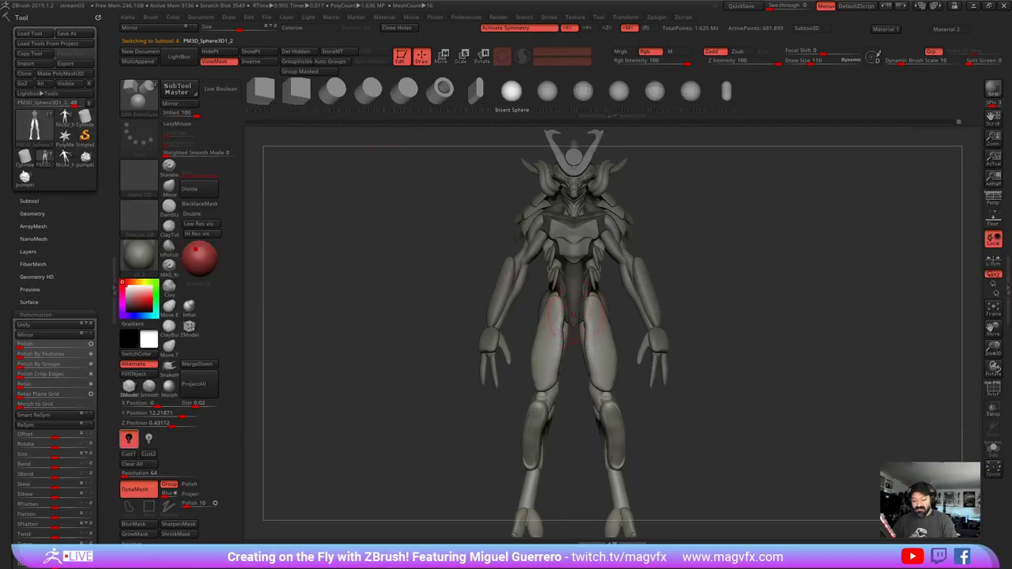
{"action": "left_click_drag", "start_coordinate": [574, 310], "coordinate": [575, 326]}
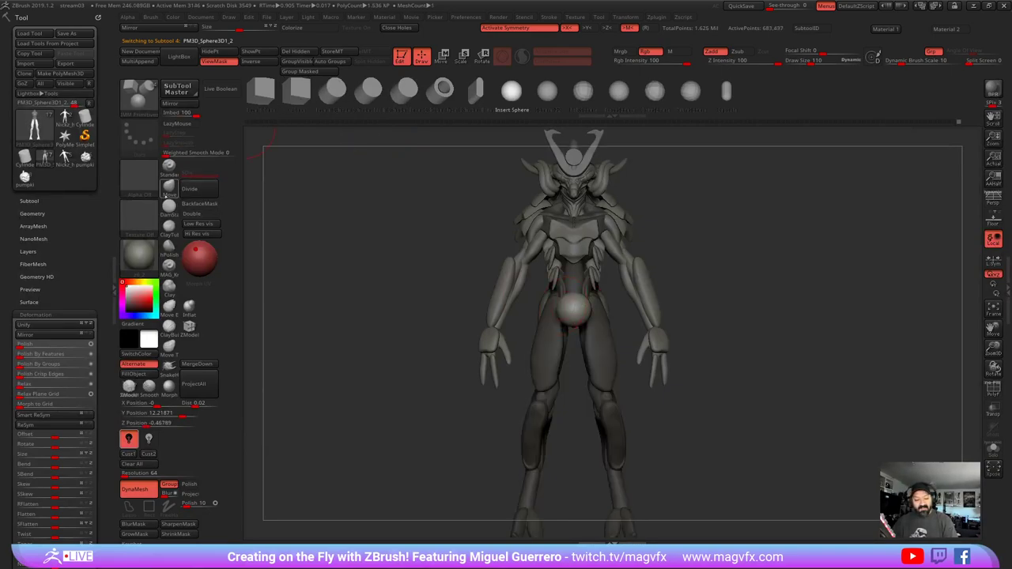
{"action": "left_click", "coordinate": [170, 188]}
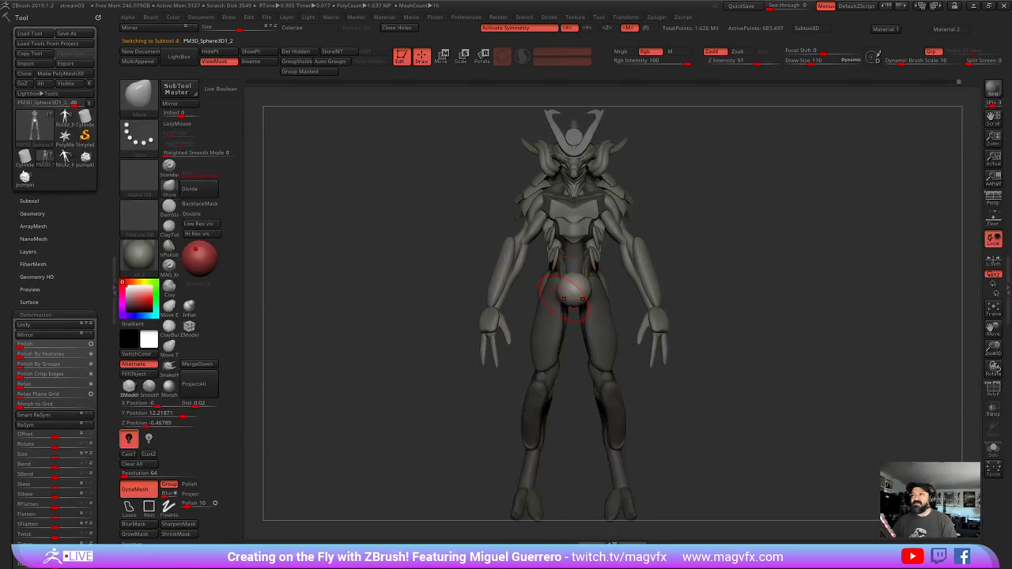
{"action": "mouse_move", "coordinate": [572, 298]}
{"action": "left_mouse_down"}
{"action": "mouse_move", "coordinate": [573, 329]}
{"action": "mouse_move", "coordinate": [552, 302]}
{"action": "left_mouse_up"}
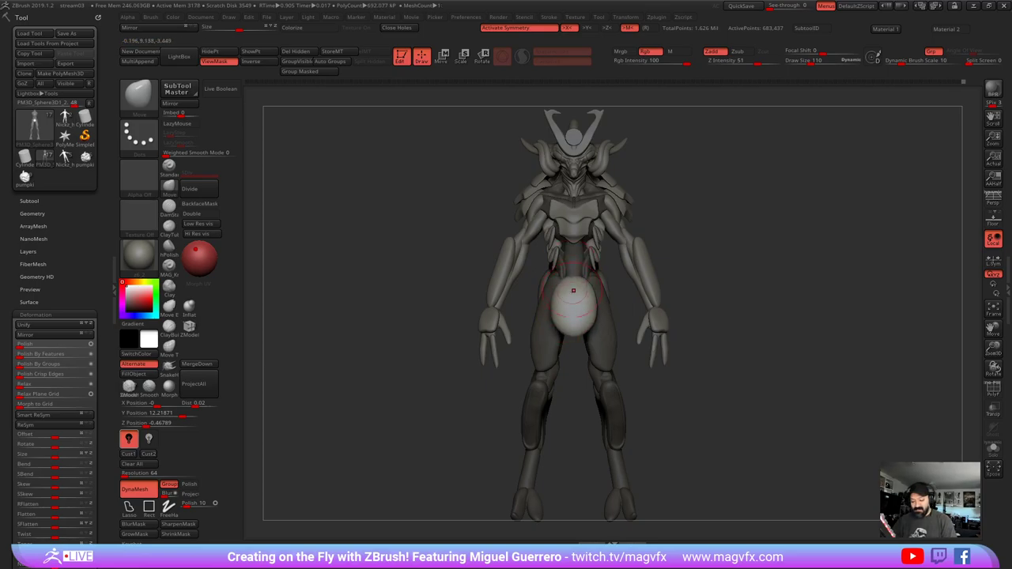
- Flatten the pelvis oval into a plate with hPolish, isolating its polygroup for the rear face and restoring full visibility
{"action": "left_click", "coordinate": [170, 248]}
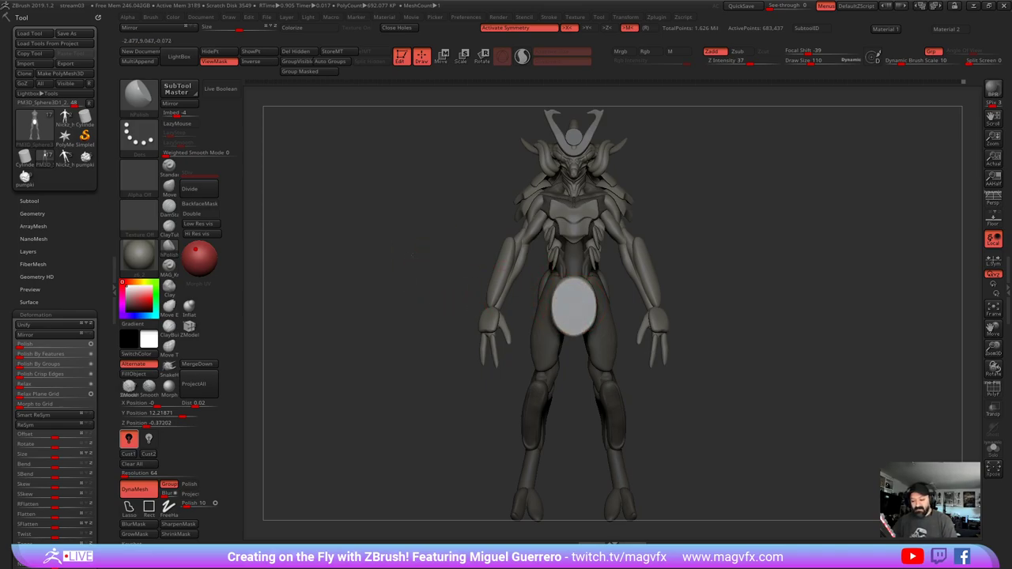
{"action": "mouse_move", "coordinate": [411, 255]}
{"action": "left_mouse_down"}
{"action": "mouse_move", "coordinate": [387, 289]}
{"action": "mouse_move", "coordinate": [506, 294]}
{"action": "mouse_move", "coordinate": [411, 255]}
{"action": "left_mouse_up"}
{"action": "left_click", "coordinate": [578, 307], "text": "ctrl+shift"}
{"action": "left_click_drag", "start_coordinate": [575, 303], "coordinate": [586, 294]}
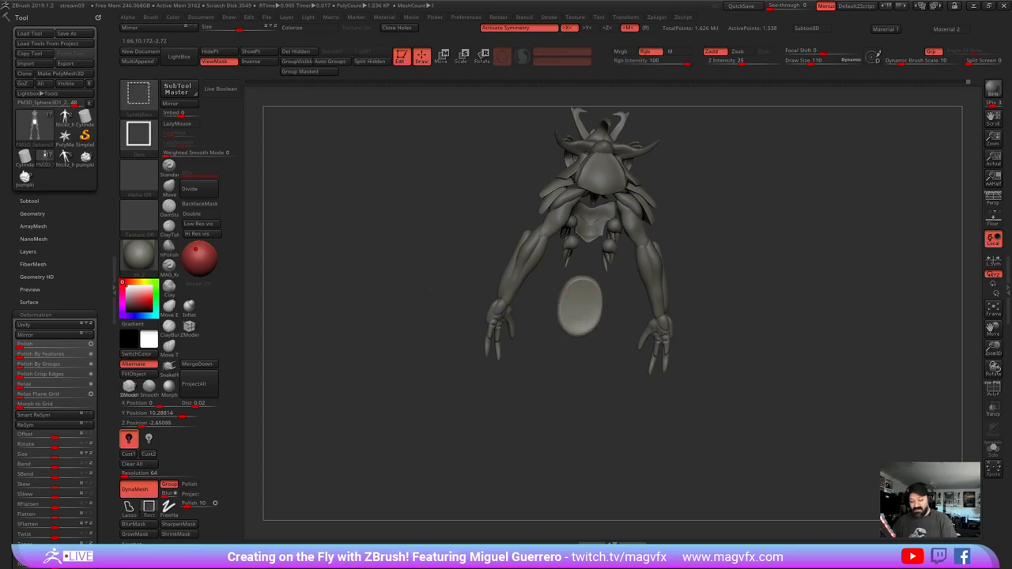
{"action": "left_click", "coordinate": [454, 297], "text": "ctrl+shift"}
{"action": "left_click_drag", "start_coordinate": [447, 297], "coordinate": [494, 308]}
{"action": "left_click_drag", "start_coordinate": [398, 302], "coordinate": [418, 298], "text": "shift"}
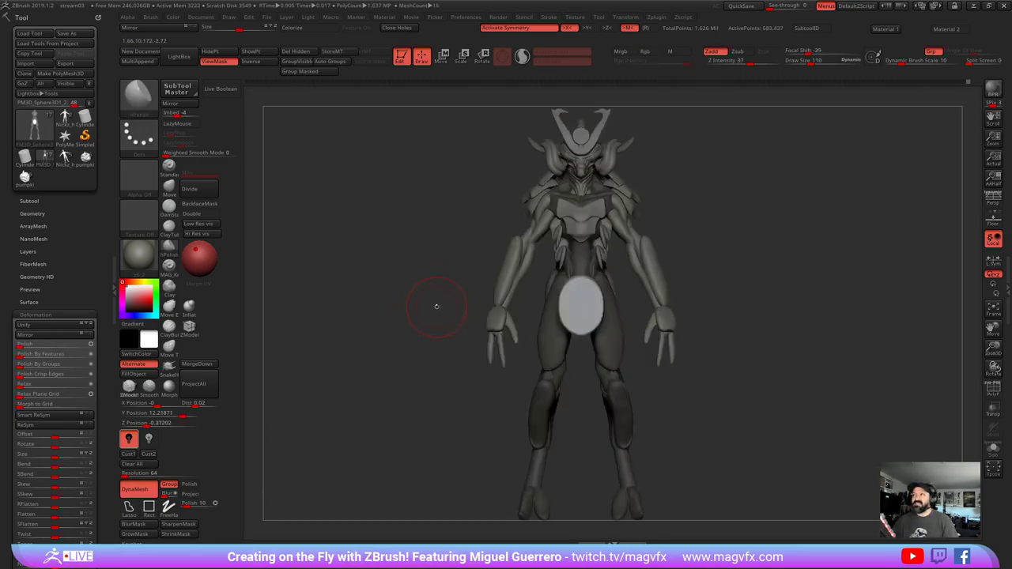
- Reshape the oval pelvis plate into a rounded trapezoid with a wider lower edge using the Move brush
{"action": "left_click", "coordinate": [168, 184]}
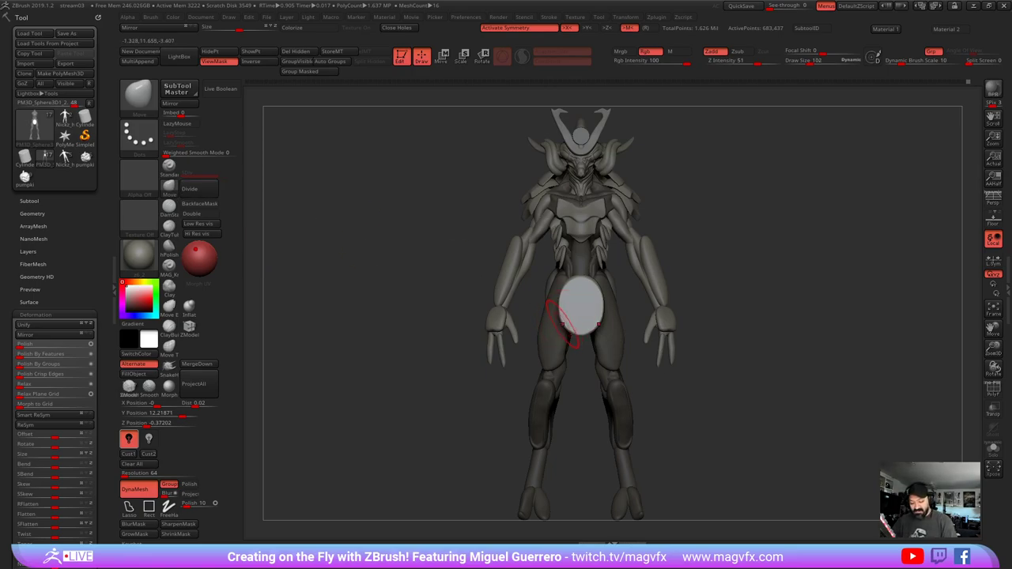
{"action": "left_click_drag", "start_coordinate": [563, 327], "coordinate": [557, 317]}
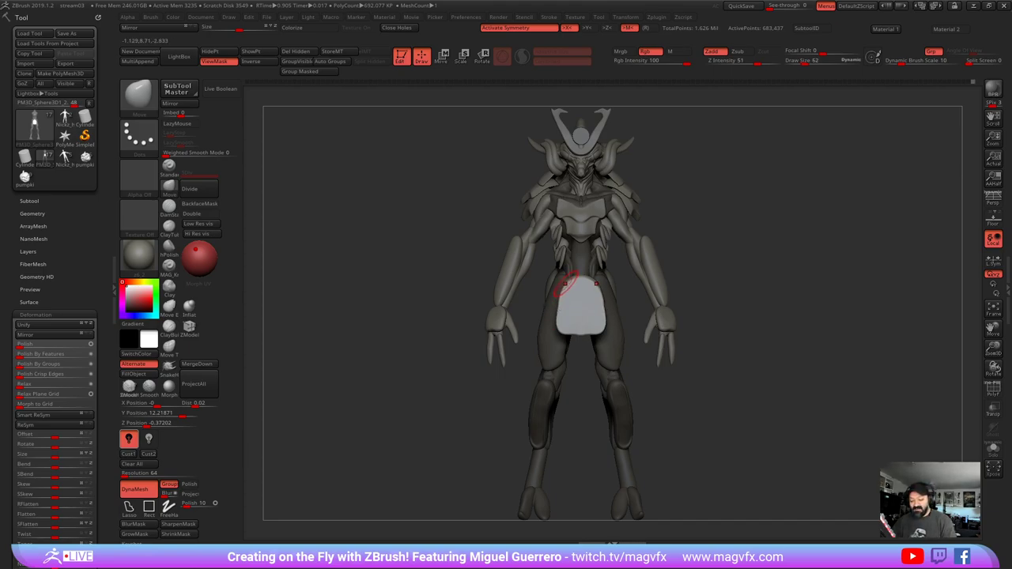
{"action": "left_click_drag", "start_coordinate": [565, 289], "coordinate": [566, 274]}
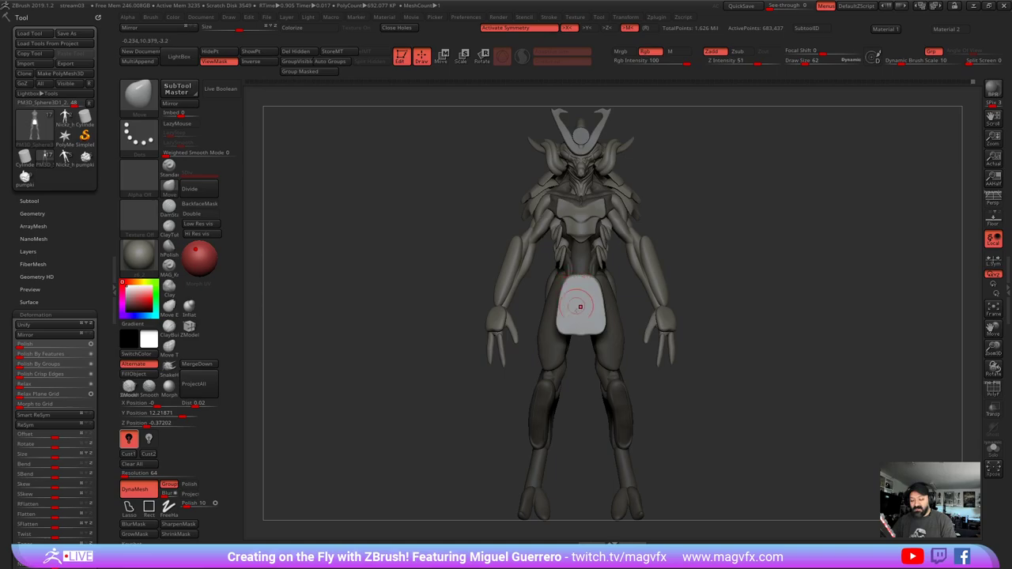
{"action": "left_click_drag", "start_coordinate": [571, 331], "coordinate": [569, 333]}
- Move the pelvis plate back toward the hips in side view with the Move gizmo and return to Draw mode
{"action": "left_click_drag", "start_coordinate": [402, 293], "coordinate": [345, 300]}
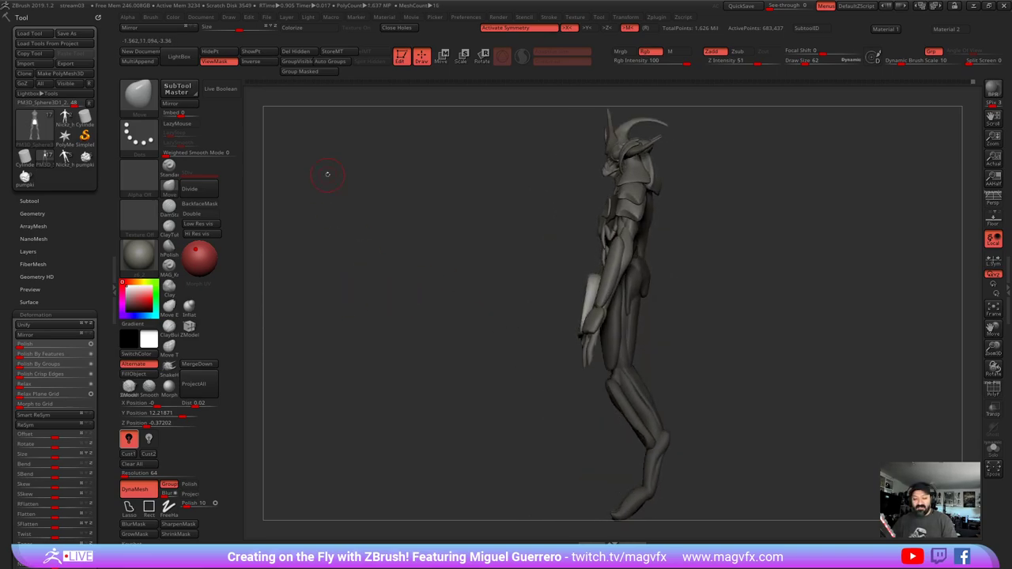
{"action": "left_click", "coordinate": [442, 57]}
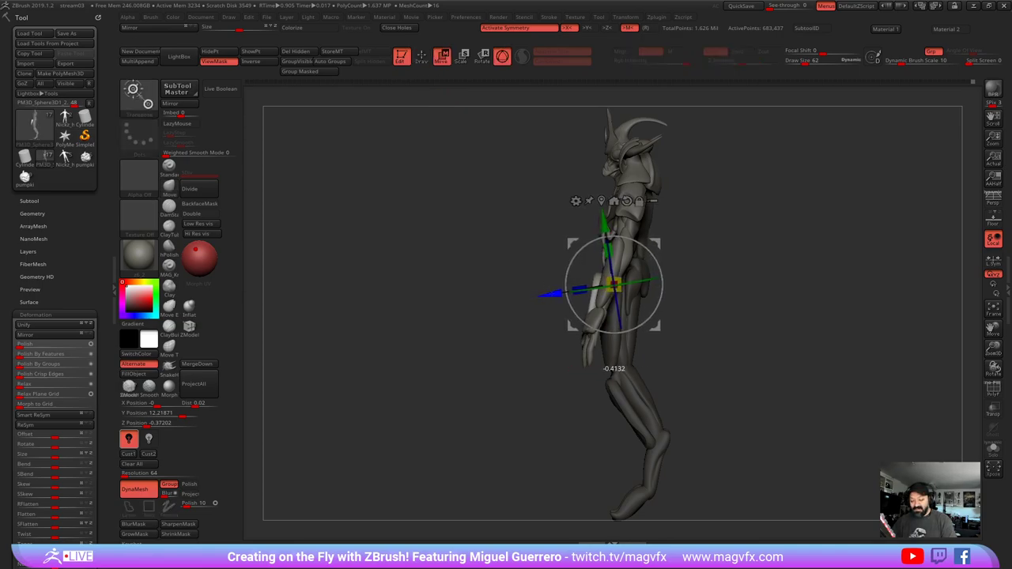
{"action": "left_click_drag", "start_coordinate": [537, 281], "coordinate": [595, 283]}
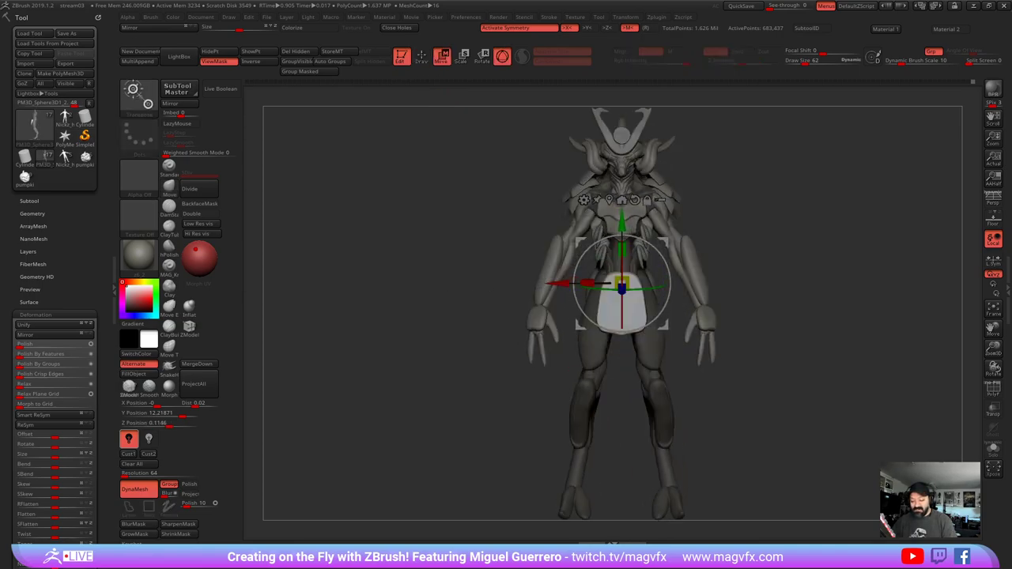
{"action": "left_click", "coordinate": [421, 59]}
- Clear the mask and insert a sphere at the centre of the abdomen with the IMM Primitives brush
{"action": "mouse_move", "coordinate": [494, 248]}
{"action": "right_mouse_down", "text": "alt"}
{"action": "mouse_move", "coordinate": [467, 293]}
{"action": "mouse_move", "coordinate": [473, 320]}
{"action": "right_mouse_up", "text": "alt"}
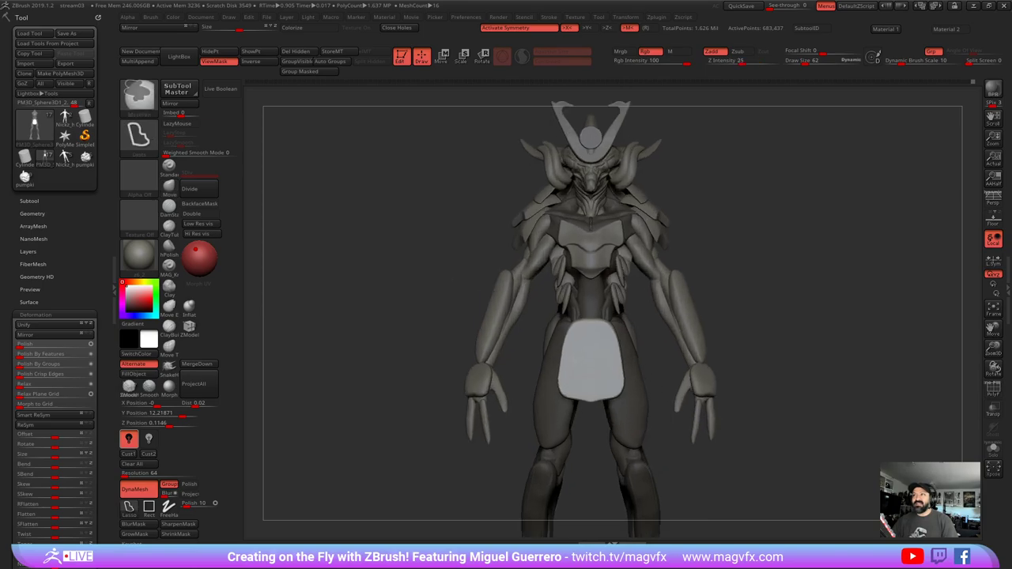
{"action": "right_click_drag", "start_coordinate": [484, 267], "coordinate": [476, 314], "text": "alt"}
{"action": "right_click_drag", "start_coordinate": [540, 336], "coordinate": [544, 351], "text": "ctrl"}
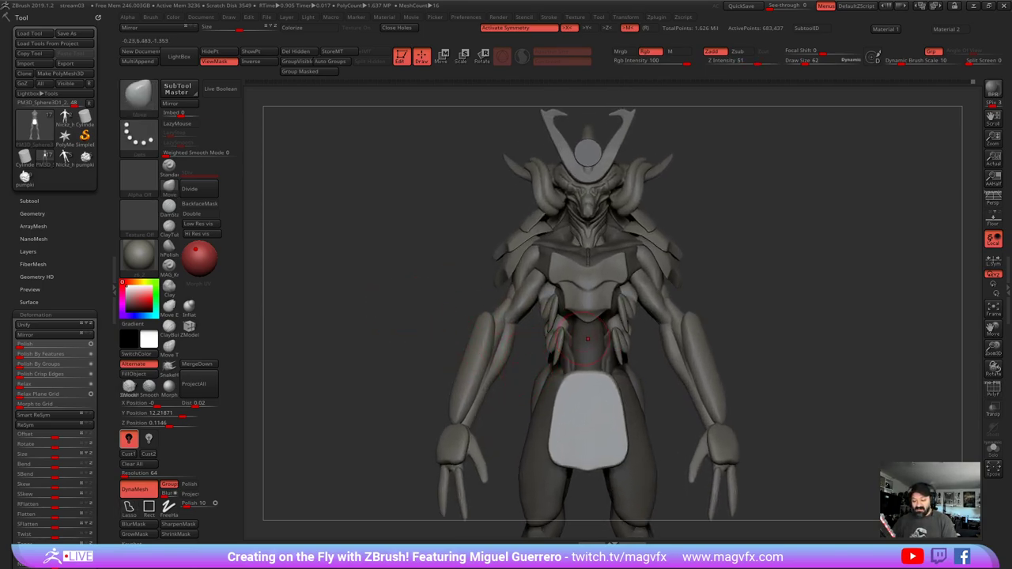
{"action": "left_click_drag", "start_coordinate": [414, 316], "coordinate": [455, 321], "text": "ctrl"}
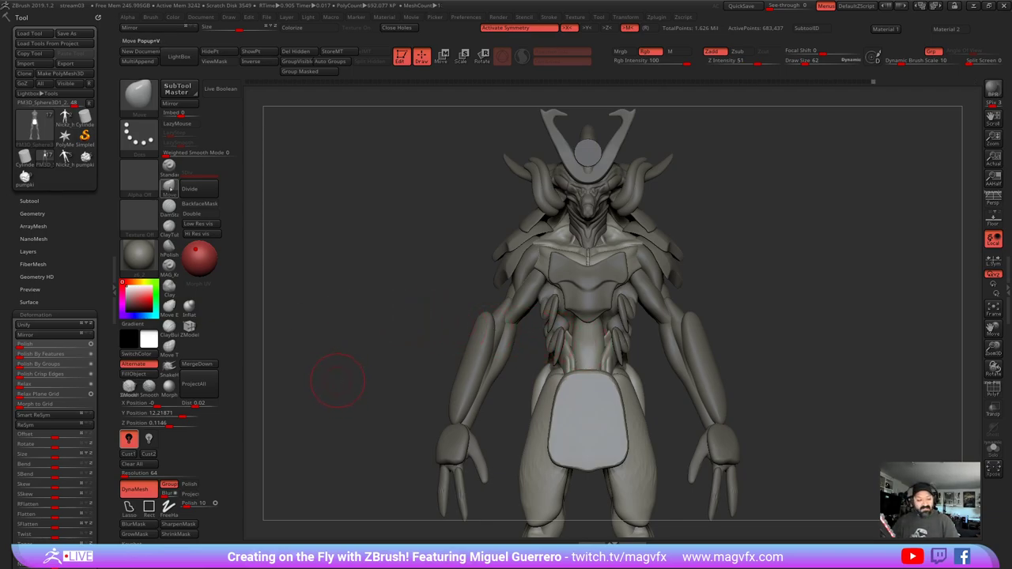
{"action": "key", "text": "b"}
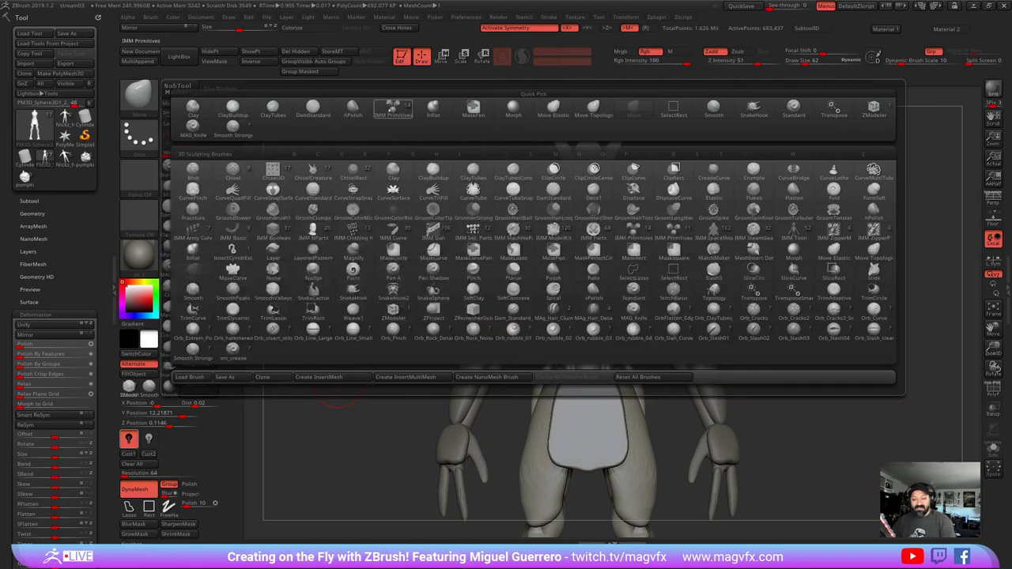
{"action": "left_click", "coordinate": [392, 106]}
{"action": "left_click_drag", "start_coordinate": [589, 358], "coordinate": [588, 338]}
- Widen the inserted sphere across the abdomen and push it back against the torso with the Move brush
{"action": "left_click", "coordinate": [167, 187]}
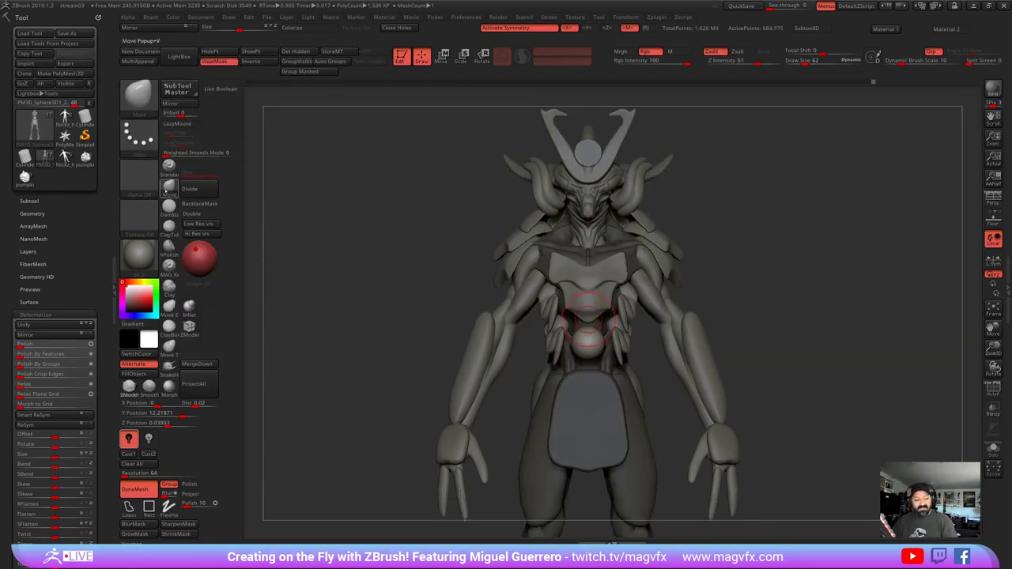
{"action": "right_click_drag", "start_coordinate": [551, 323], "coordinate": [549, 301], "text": "ctrl"}
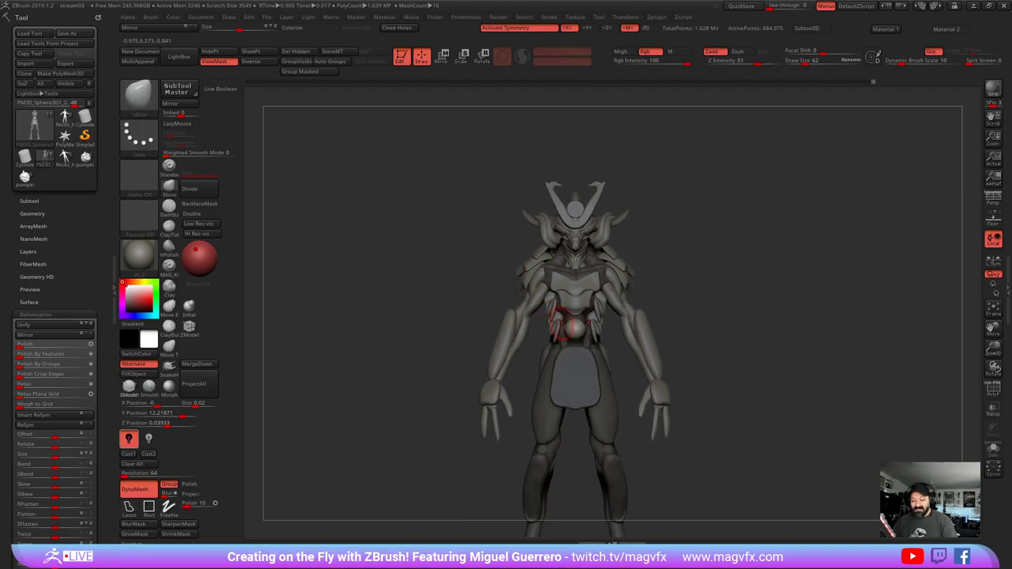
{"action": "mouse_move", "coordinate": [566, 325]}
{"action": "left_mouse_down"}
{"action": "mouse_move", "coordinate": [571, 305]}
{"action": "mouse_move", "coordinate": [575, 348]}
{"action": "mouse_move", "coordinate": [560, 337]}
{"action": "mouse_move", "coordinate": [559, 319]}
{"action": "left_mouse_up"}
{"action": "right_click_drag", "start_coordinate": [491, 293], "coordinate": [422, 295], "text": "shift"}
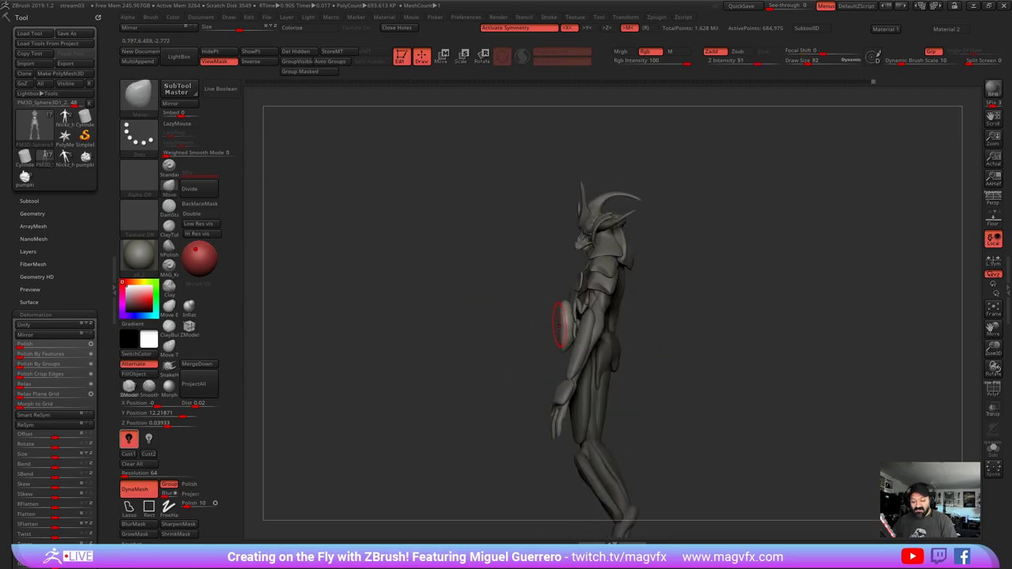
{"action": "key", "text": "]"}
{"action": "mouse_move", "coordinate": [564, 326]}
{"action": "left_mouse_down"}
{"action": "mouse_move", "coordinate": [573, 324]}
{"action": "mouse_move", "coordinate": [573, 340]}
{"action": "mouse_move", "coordinate": [574, 321]}
{"action": "left_mouse_up"}
{"action": "mouse_move", "coordinate": [502, 317]}
{"action": "left_mouse_down", "text": "shift"}
{"action": "mouse_move", "coordinate": [571, 318]}
{"action": "mouse_move", "coordinate": [530, 331]}
{"action": "left_mouse_up", "text": "shift"}
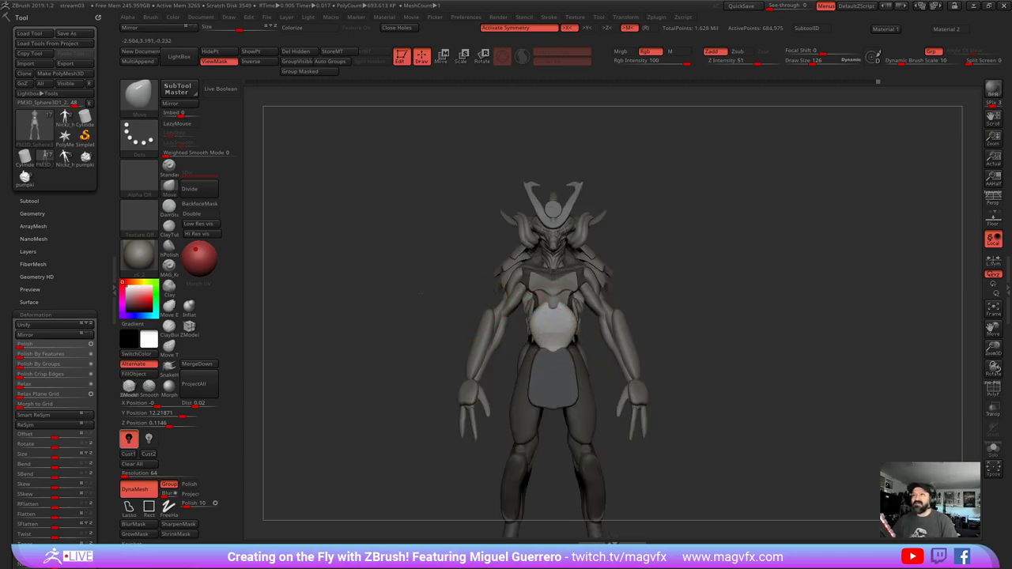
- Shape the abdominal sphere with the Move brush into a tapered plate that fits beneath the chest armour and between the rib plates
{"action": "mouse_move", "coordinate": [425, 292]}
{"action": "right_mouse_down", "text": "ctrl"}
{"action": "mouse_move", "coordinate": [453, 329]}
{"action": "mouse_move", "coordinate": [440, 315]}
{"action": "right_mouse_up", "text": "ctrl"}
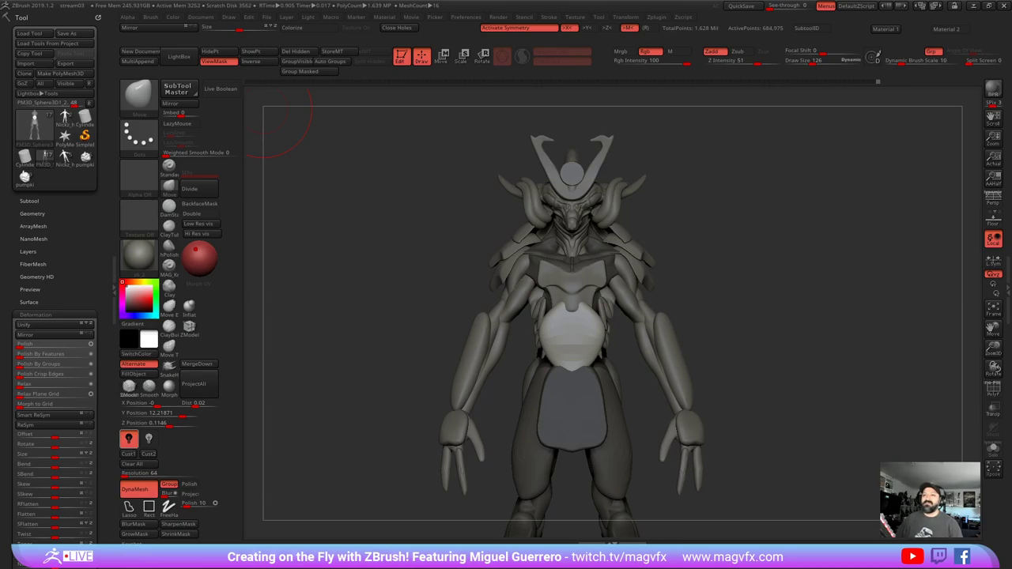
{"action": "mouse_move", "coordinate": [391, 308]}
{"action": "left_mouse_down"}
{"action": "mouse_move", "coordinate": [418, 320]}
{"action": "mouse_move", "coordinate": [432, 293]}
{"action": "left_mouse_up"}
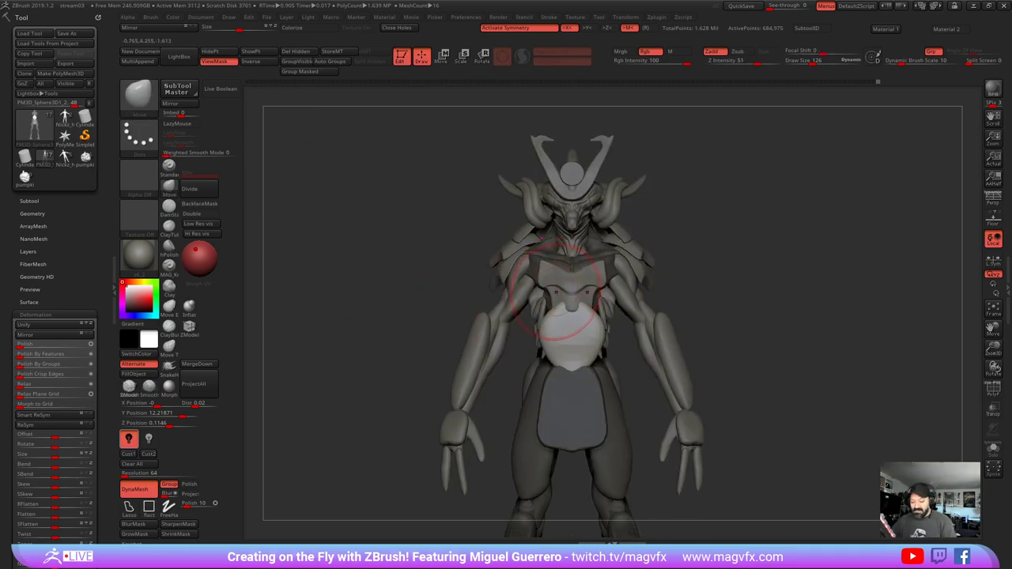
{"action": "left_click_drag", "start_coordinate": [545, 322], "coordinate": [558, 318]}
{"action": "left_click_drag", "start_coordinate": [467, 286], "coordinate": [387, 288]}
{"action": "left_click_drag", "start_coordinate": [560, 325], "coordinate": [569, 322]}
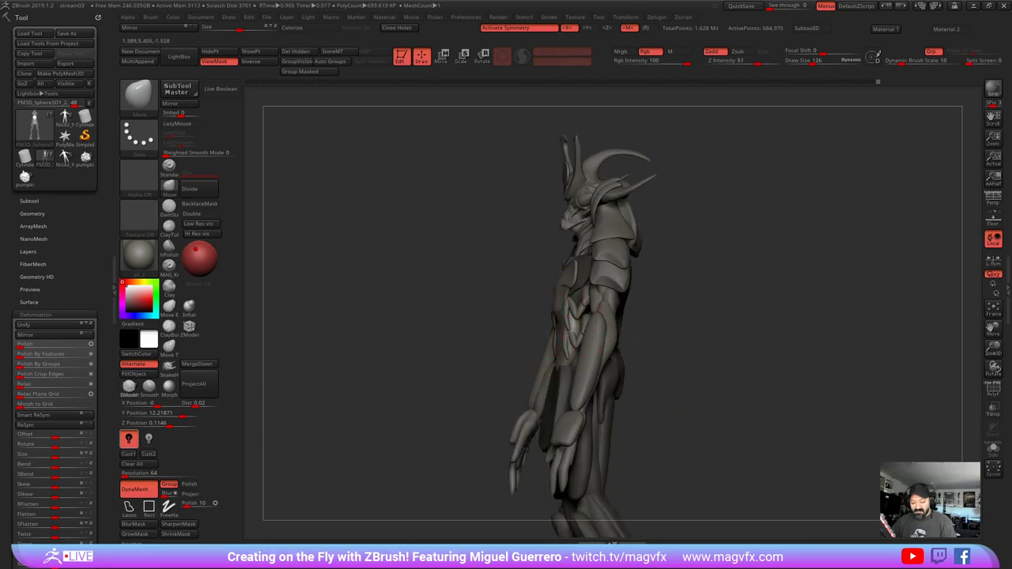
{"action": "mouse_move", "coordinate": [474, 282]}
{"action": "right_mouse_down"}
{"action": "mouse_move", "coordinate": [531, 304]}
{"action": "mouse_move", "coordinate": [385, 290]}
{"action": "right_mouse_up"}
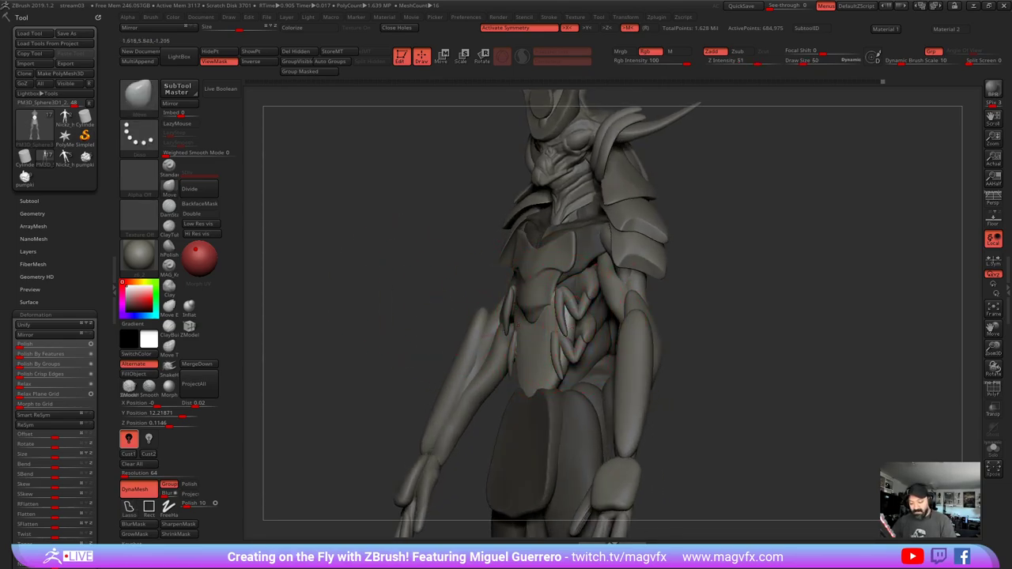
{"action": "left_click_drag", "start_coordinate": [569, 326], "coordinate": [603, 301]}
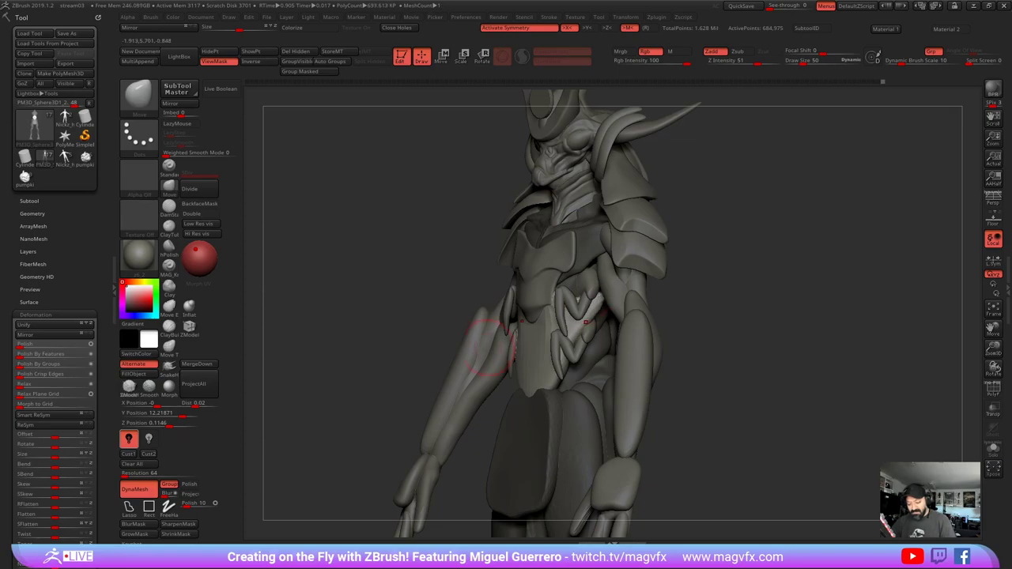
- Clear the mask, re-DynaMesh the body subtool and smooth the surface of the abdominal plate
{"action": "right_click_drag", "start_coordinate": [423, 330], "coordinate": [484, 333]}
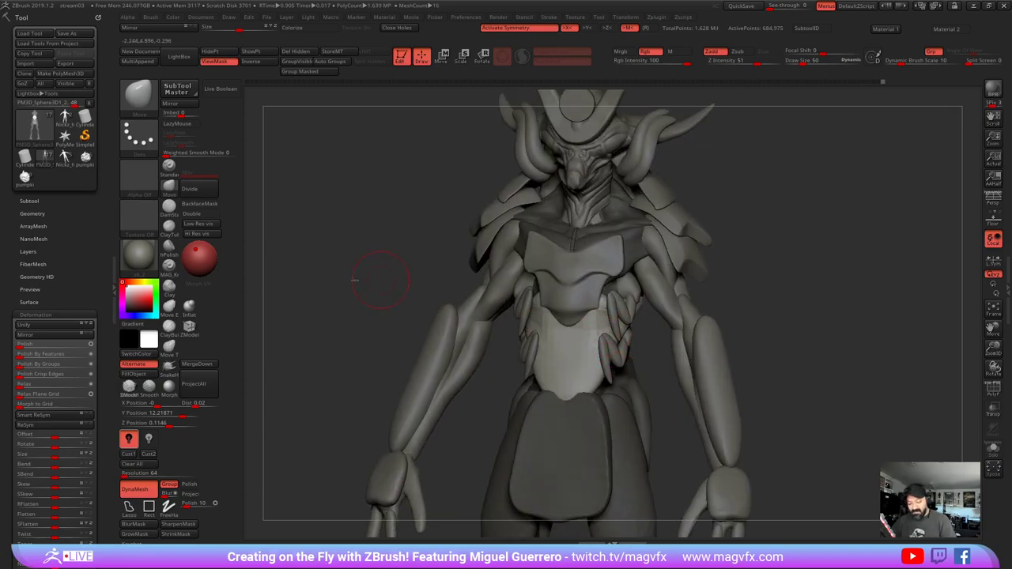
{"action": "left_click_drag", "start_coordinate": [381, 280], "coordinate": [346, 294], "text": "ctrl"}
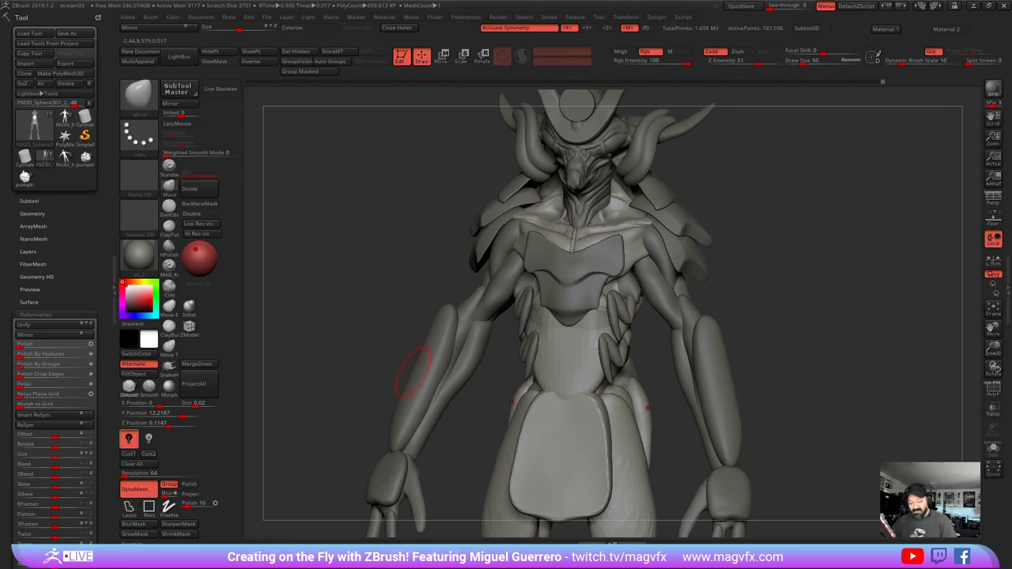
{"action": "mouse_move", "coordinate": [564, 349]}
{"action": "left_mouse_down", "text": "shift"}
{"action": "mouse_move", "coordinate": [577, 353]}
{"action": "mouse_move", "coordinate": [553, 349]}
{"action": "left_mouse_up", "text": "shift"}
{"action": "mouse_move", "coordinate": [554, 350]}
{"action": "right_mouse_down"}
{"action": "mouse_move", "coordinate": [483, 336]}
{"action": "mouse_move", "coordinate": [522, 326]}
{"action": "right_mouse_up"}
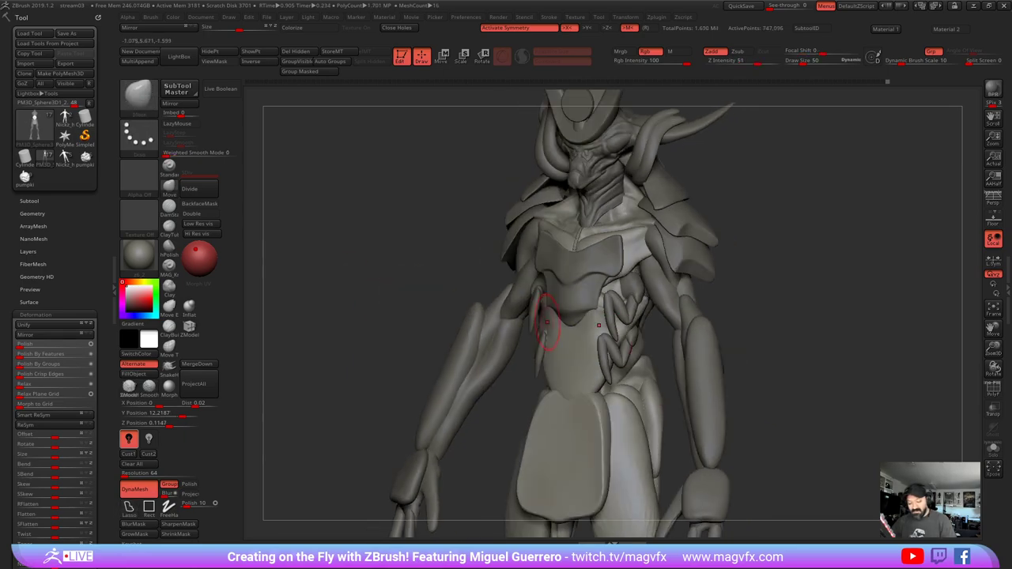
- Adjust the rib plates beside the abdomen with the Move and Move Topological brushes, working from three-quarter views
{"action": "left_click_drag", "start_coordinate": [631, 326], "coordinate": [621, 343]}
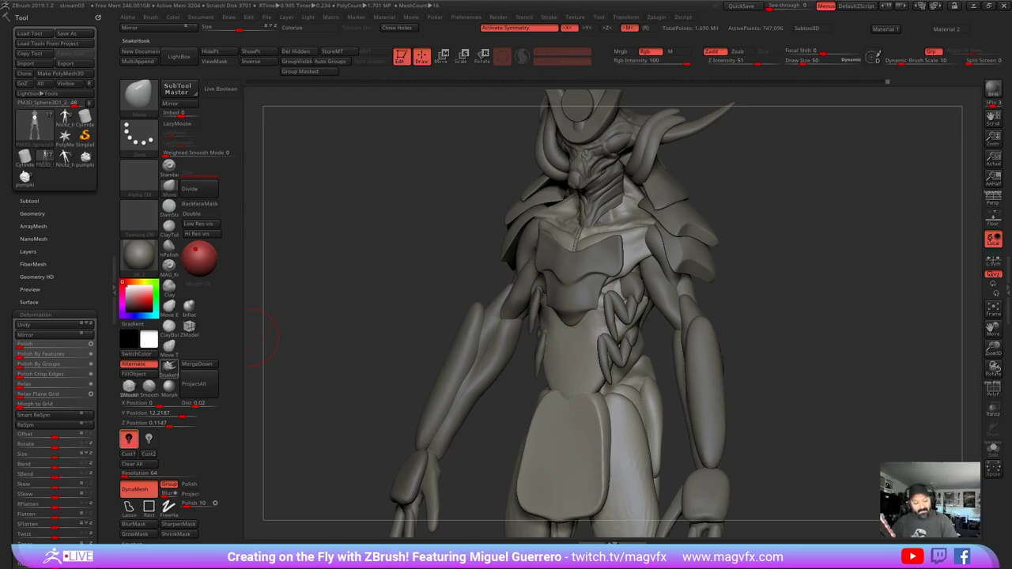
{"action": "left_click", "coordinate": [169, 347]}
{"action": "left_click_drag", "start_coordinate": [365, 318], "coordinate": [403, 315]}
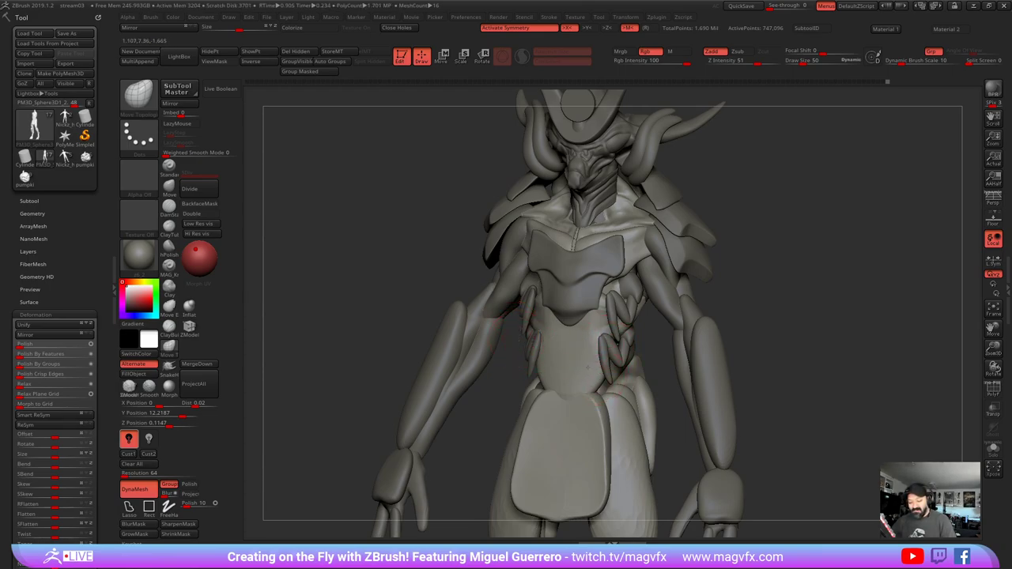
{"action": "mouse_move", "coordinate": [603, 334]}
{"action": "left_mouse_down"}
{"action": "mouse_move", "coordinate": [611, 336]}
{"action": "mouse_move", "coordinate": [454, 317]}
{"action": "mouse_move", "coordinate": [549, 299]}
{"action": "left_mouse_up"}
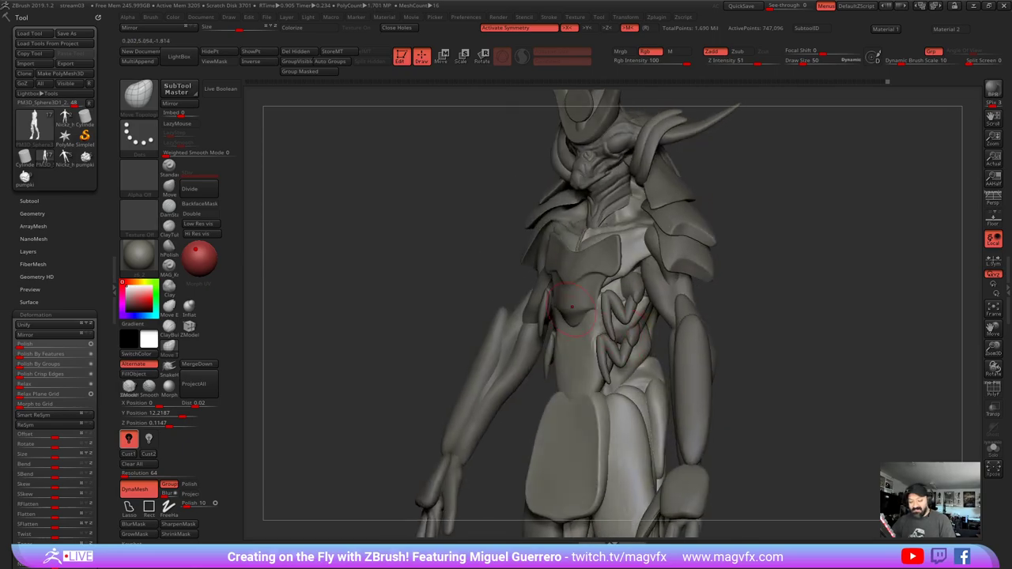
{"action": "right_click_drag", "start_coordinate": [550, 299], "coordinate": [552, 323], "text": "alt"}
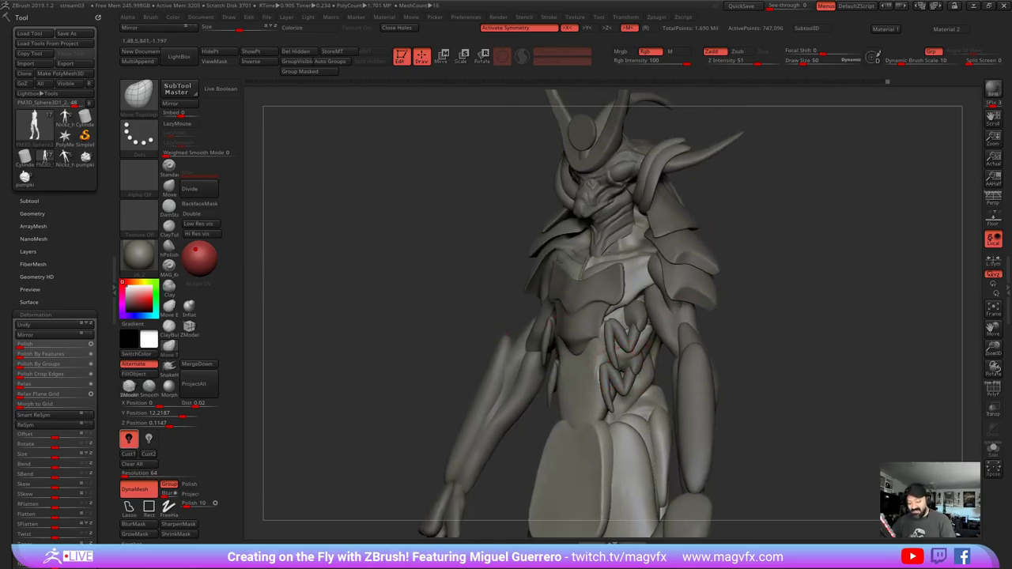
{"action": "left_click_drag", "start_coordinate": [629, 352], "coordinate": [622, 361]}
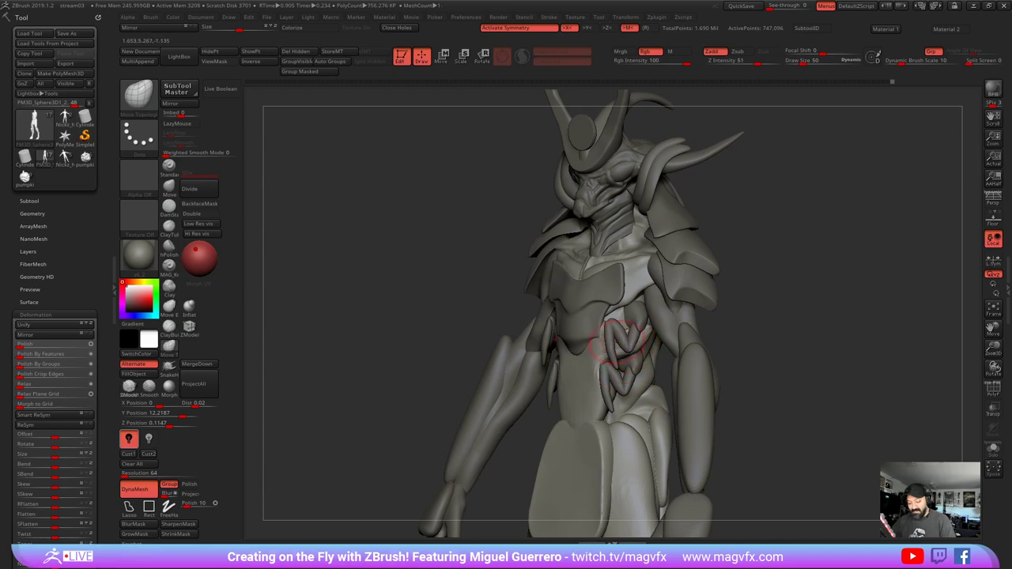
{"action": "mouse_move", "coordinate": [619, 340]}
{"action": "right_mouse_down"}
{"action": "mouse_move", "coordinate": [458, 303]}
{"action": "mouse_move", "coordinate": [510, 336]}
{"action": "right_mouse_up"}
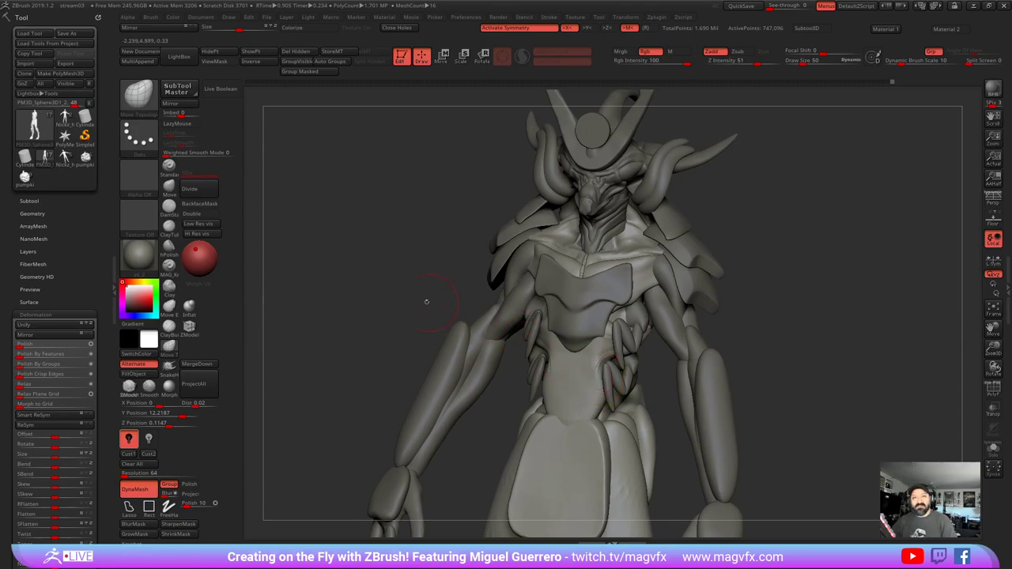
- Hide the arms subtool to expose the sides of the torso and reselect the body subtool
{"action": "mouse_move", "coordinate": [427, 302]}
{"action": "left_mouse_down"}
{"action": "mouse_move", "coordinate": [468, 307]}
{"action": "mouse_move", "coordinate": [425, 282]}
{"action": "mouse_move", "coordinate": [392, 284]}
{"action": "left_mouse_up"}
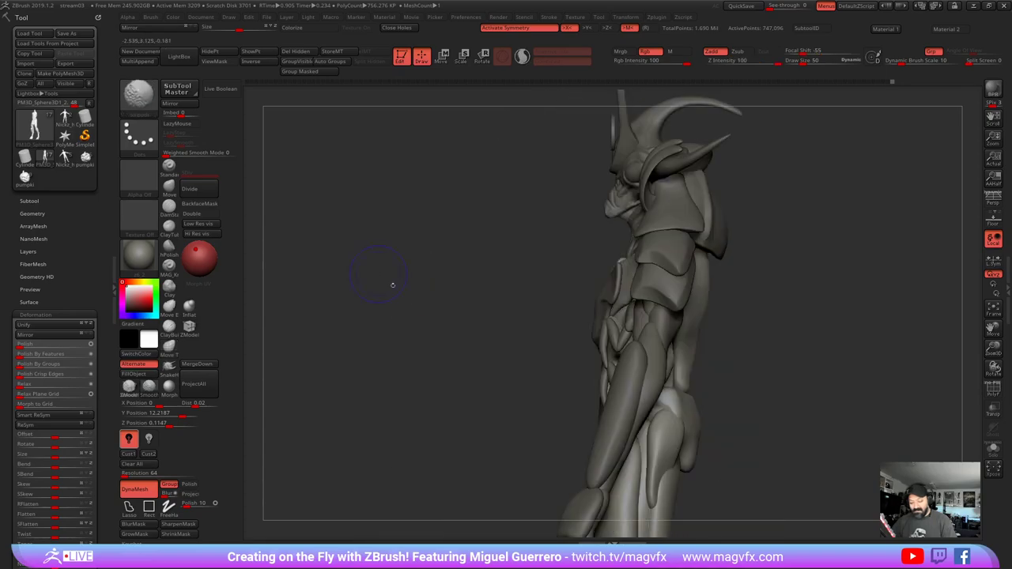
{"action": "left_click_drag", "start_coordinate": [510, 376], "coordinate": [547, 369]}
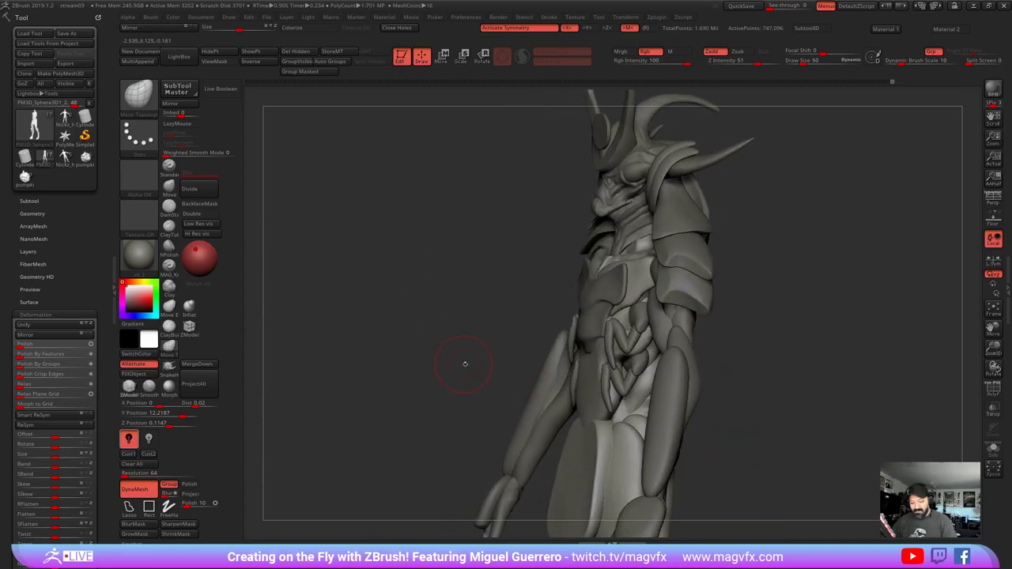
{"action": "left_click_drag", "start_coordinate": [465, 361], "coordinate": [496, 376]}
{"action": "left_click", "coordinate": [479, 375], "text": "alt"}
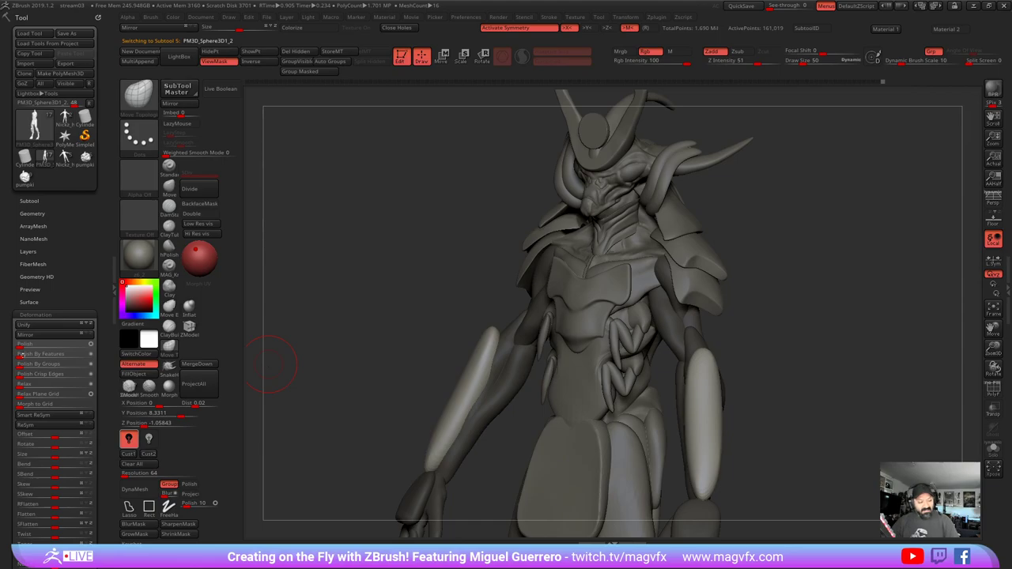
{"action": "left_click", "coordinate": [29, 201]}
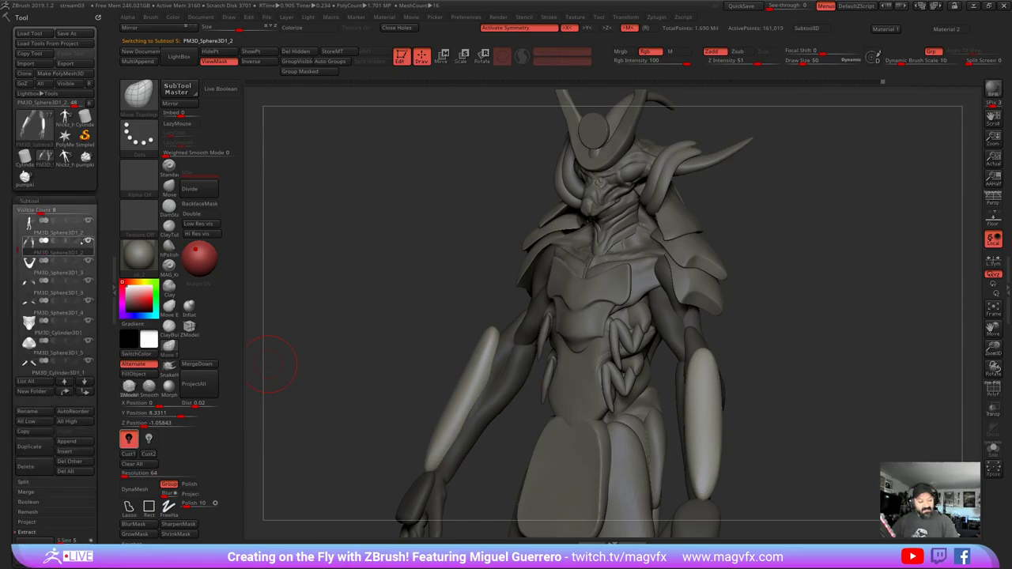
{"action": "left_click", "coordinate": [579, 378], "text": "alt"}
- Reposition the lower rib plates and waist from the side and front with the Move Topological brush
{"action": "left_click_drag", "start_coordinate": [468, 318], "coordinate": [415, 322]}
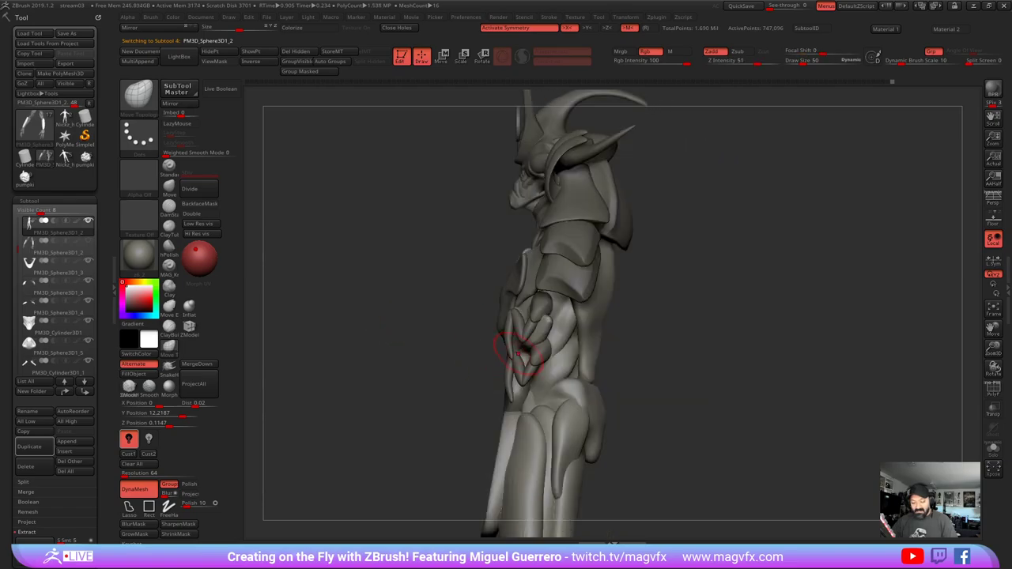
{"action": "left_click_drag", "start_coordinate": [545, 326], "coordinate": [551, 322]}
{"action": "left_click_drag", "start_coordinate": [521, 394], "coordinate": [538, 392]}
{"action": "left_click_drag", "start_coordinate": [459, 388], "coordinate": [539, 385]}
{"action": "left_click_drag", "start_coordinate": [629, 344], "coordinate": [704, 351]}
{"action": "left_click_drag", "start_coordinate": [375, 355], "coordinate": [438, 344], "text": "alt"}
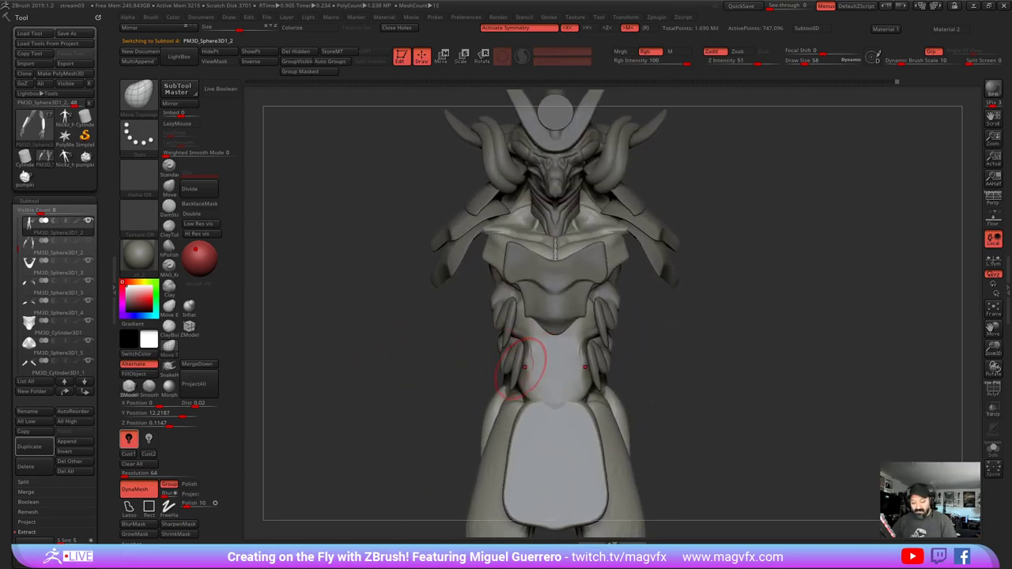
{"action": "mouse_move", "coordinate": [521, 377]}
{"action": "left_mouse_down"}
{"action": "mouse_move", "coordinate": [507, 378]}
{"action": "mouse_move", "coordinate": [518, 376]}
{"action": "left_mouse_up"}
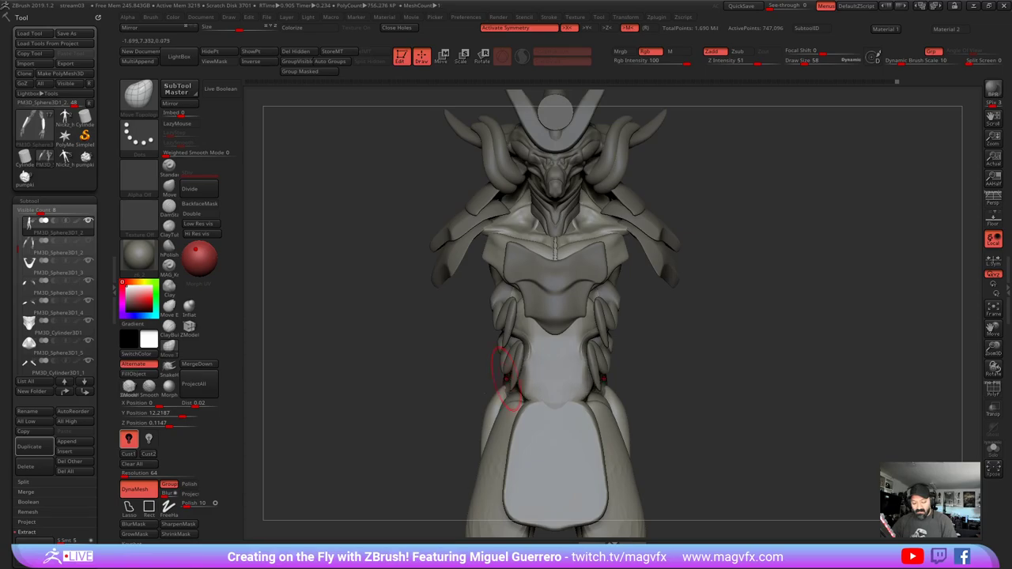
- Pull the lower side edges of the abdominal plate outward at the waist with the Move Topological brush
{"action": "right_click_drag", "start_coordinate": [440, 357], "coordinate": [439, 317], "text": "ctrl"}
{"action": "right_click_drag", "start_coordinate": [439, 316], "coordinate": [447, 287], "text": "alt"}
{"action": "left_click_drag", "start_coordinate": [527, 354], "coordinate": [517, 357]}
{"action": "left_click_drag", "start_coordinate": [451, 353], "coordinate": [396, 352]}
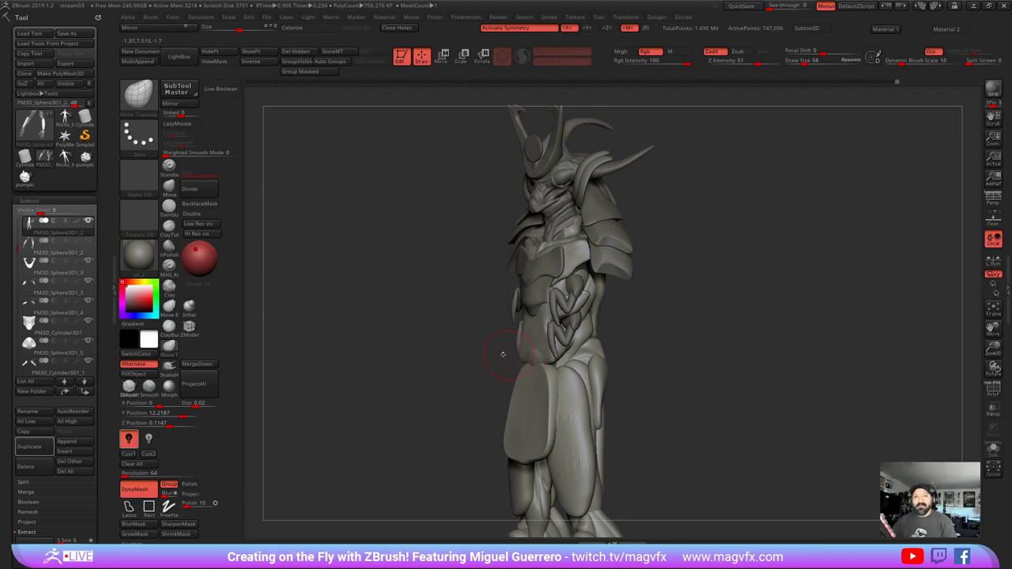
- Carve V-shaped segment creases across the abdominal plate with the DamStandard brush from the front
{"action": "mouse_move", "coordinate": [394, 361]}
{"action": "left_mouse_down", "text": "alt"}
{"action": "mouse_move", "coordinate": [417, 362]}
{"action": "mouse_move", "coordinate": [424, 345]}
{"action": "mouse_move", "coordinate": [440, 344]}
{"action": "left_mouse_up", "text": "alt"}
{"action": "mouse_move", "coordinate": [439, 345]}
{"action": "right_mouse_down", "text": "alt"}
{"action": "mouse_move", "coordinate": [455, 328]}
{"action": "mouse_move", "coordinate": [455, 346]}
{"action": "right_mouse_up", "text": "alt"}
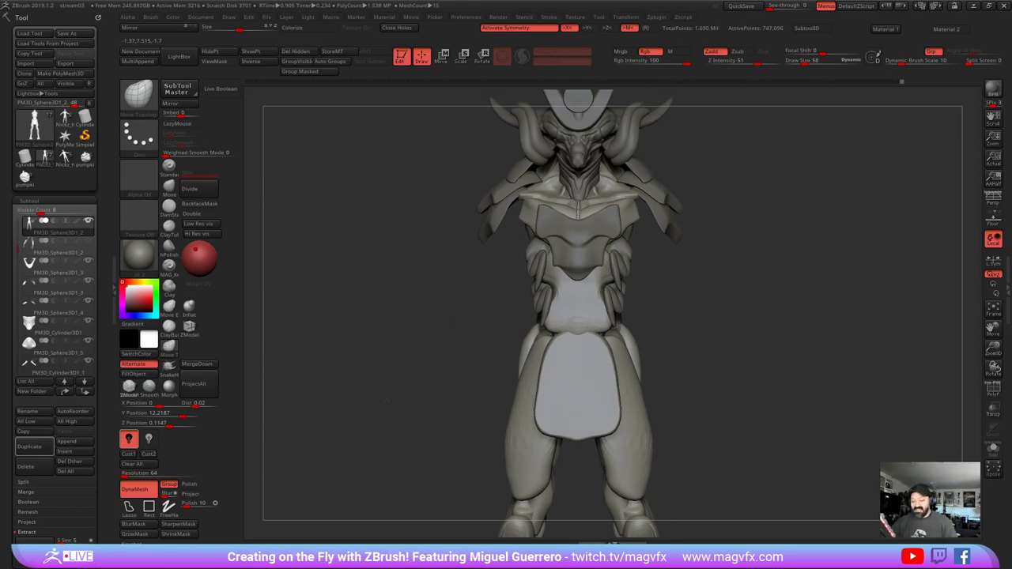
{"action": "right_click_drag", "start_coordinate": [400, 381], "coordinate": [417, 403], "text": "ctrl"}
{"action": "left_click", "coordinate": [168, 207]}
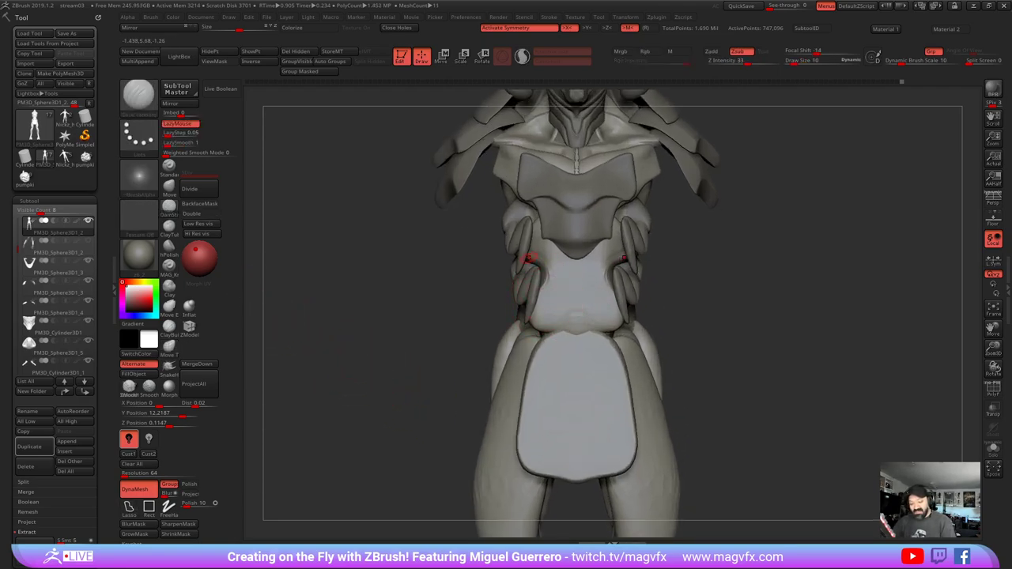
{"action": "mouse_move", "coordinate": [533, 259]}
{"action": "left_mouse_down"}
{"action": "mouse_move", "coordinate": [571, 284]}
{"action": "mouse_move", "coordinate": [558, 309]}
{"action": "mouse_move", "coordinate": [576, 322]}
{"action": "mouse_move", "coordinate": [543, 303]}
{"action": "left_mouse_up"}
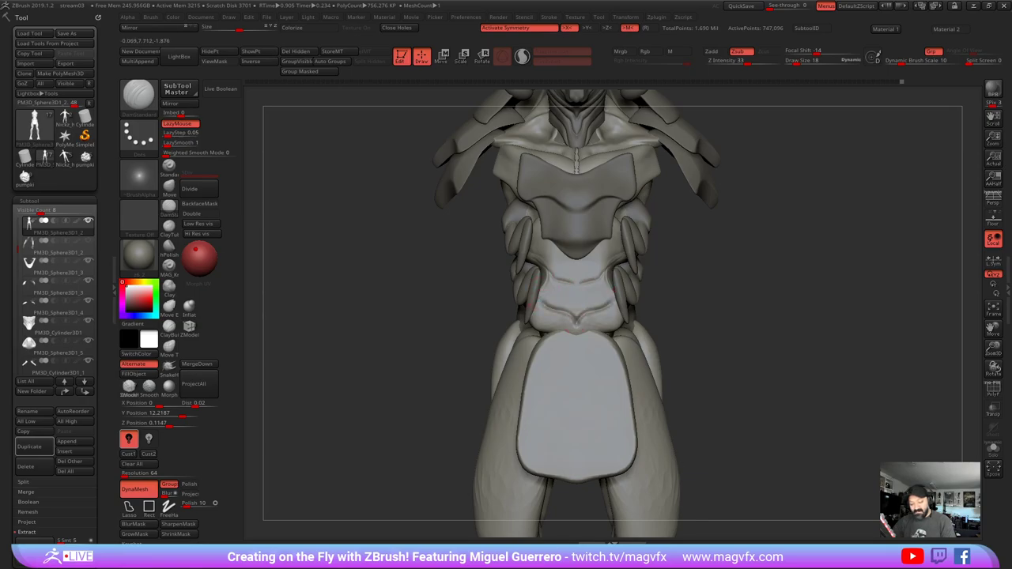
- Isolate the body subtool, carve the side edge of the abdominal plate with DamStandard, and show all subtools again
{"action": "left_click_drag", "start_coordinate": [413, 297], "coordinate": [355, 300]}
{"action": "left_click", "coordinate": [993, 449]}
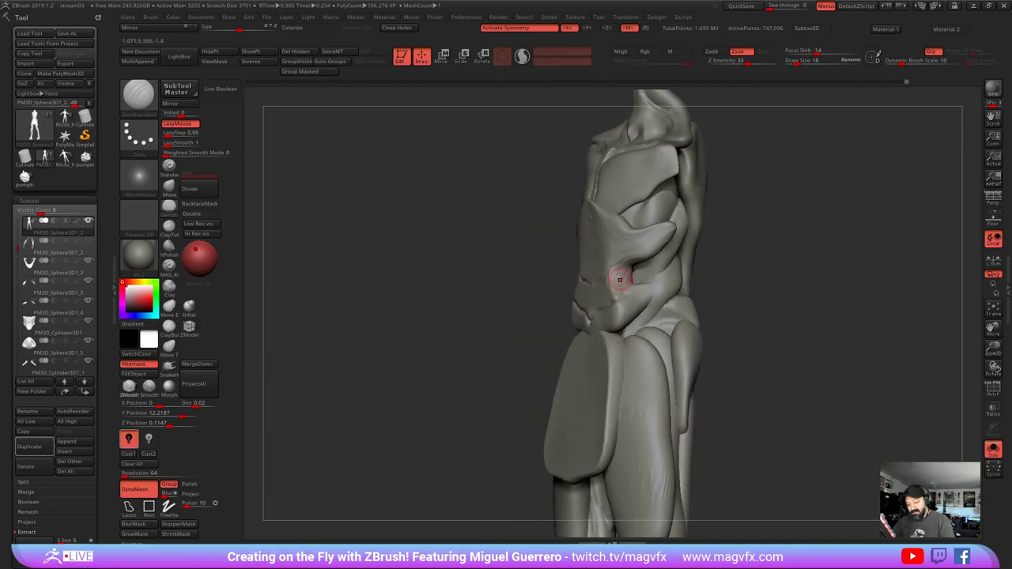
{"action": "left_click_drag", "start_coordinate": [623, 271], "coordinate": [628, 328]}
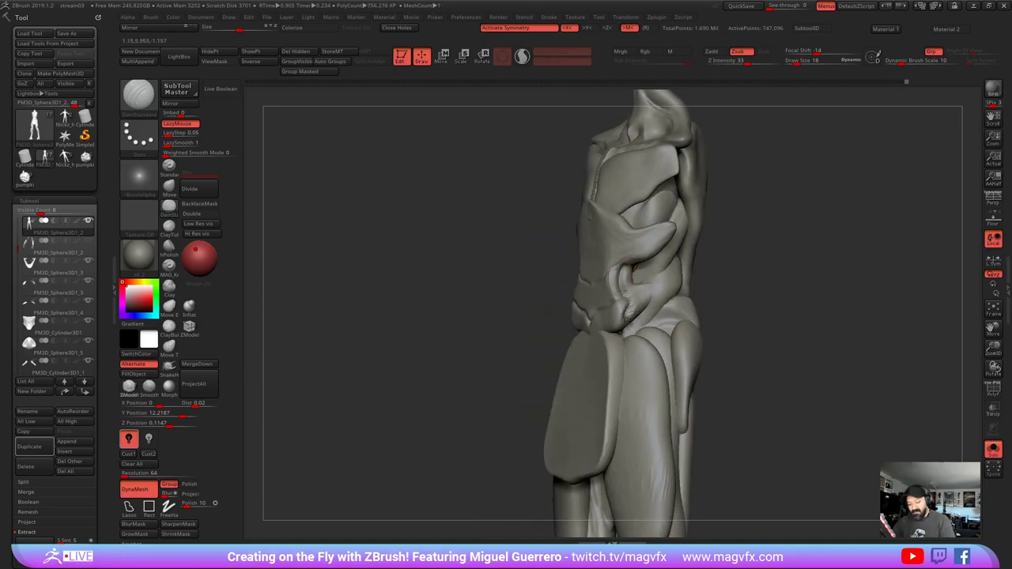
{"action": "right_click_drag", "start_coordinate": [487, 264], "coordinate": [611, 264]}
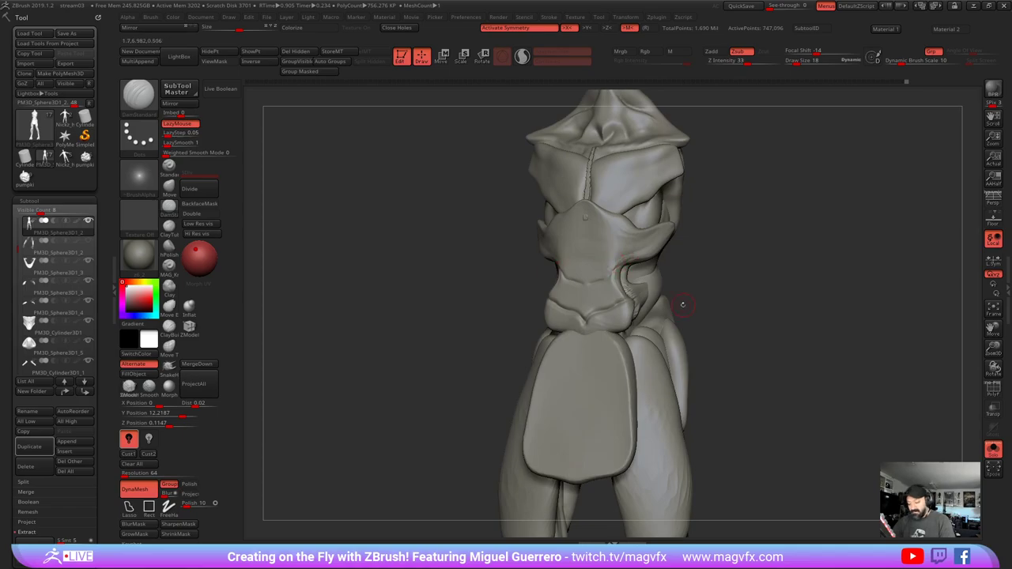
{"action": "left_click", "coordinate": [993, 449]}
- Carve a V-shaped crease across the upper abdomen just below the chest plate with DamStandard
{"action": "mouse_move", "coordinate": [445, 297]}
{"action": "left_mouse_down", "text": "shift"}
{"action": "mouse_move", "coordinate": [491, 295]}
{"action": "mouse_move", "coordinate": [496, 282]}
{"action": "left_mouse_up", "text": "shift"}
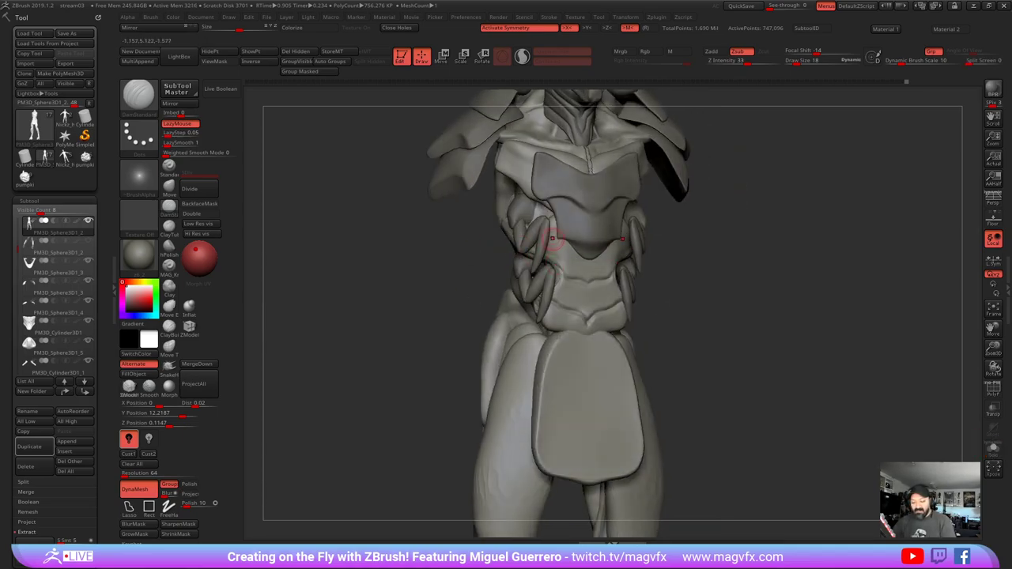
{"action": "left_click_drag", "start_coordinate": [588, 270], "coordinate": [556, 242]}
{"action": "left_click_drag", "start_coordinate": [434, 258], "coordinate": [470, 253], "text": "shift"}
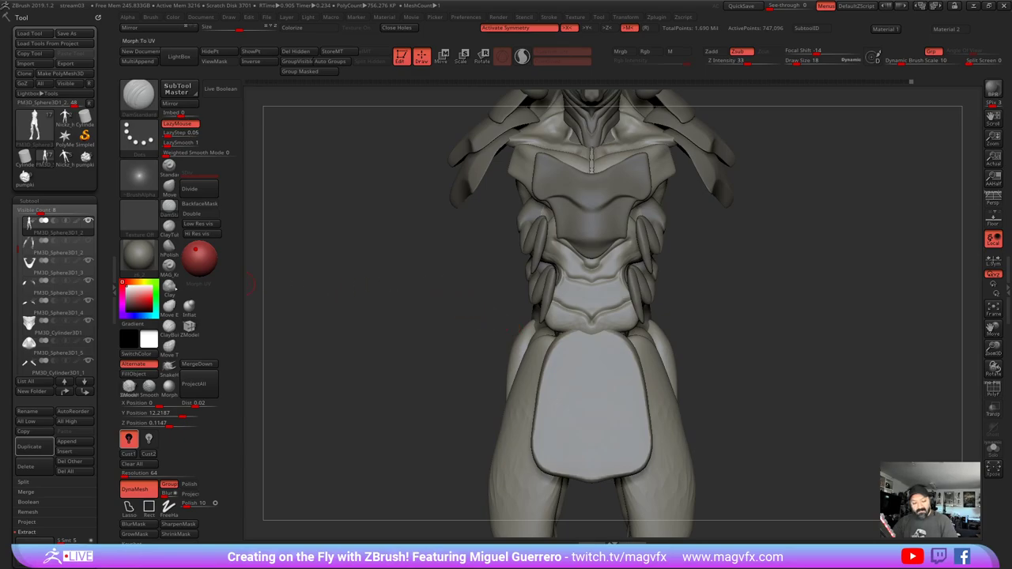
- Pull the centre of the lower abdominal edge and the pelvis plate's upper edge downward with an enlarged Move Topological brush
{"action": "left_click", "coordinate": [168, 346]}
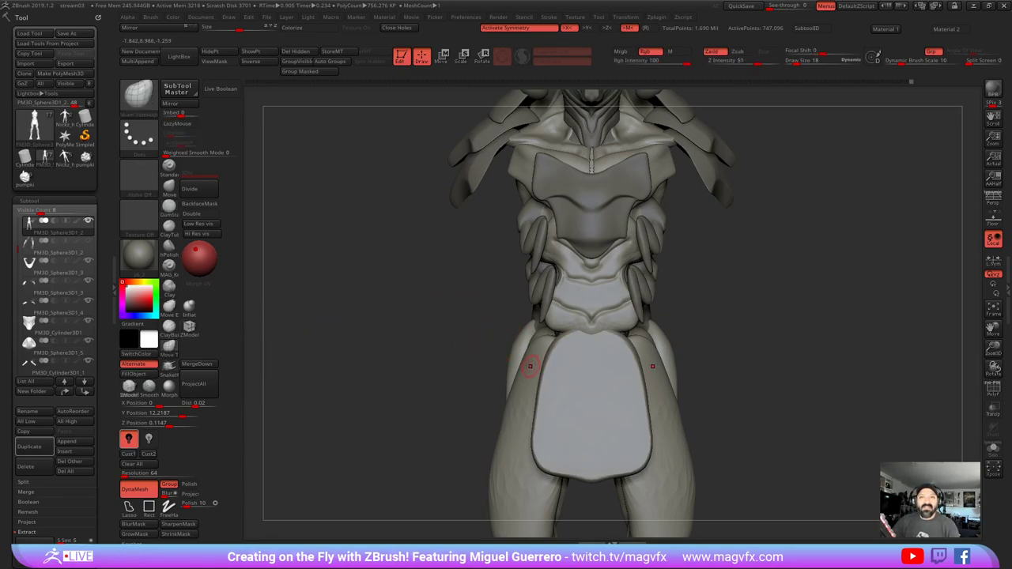
{"action": "key", "text": "]"}
{"action": "key", "text": "]"}
{"action": "key", "text": "]"}
{"action": "key", "text": "]"}
{"action": "key", "text": "]"}
{"action": "key", "text": "]"}
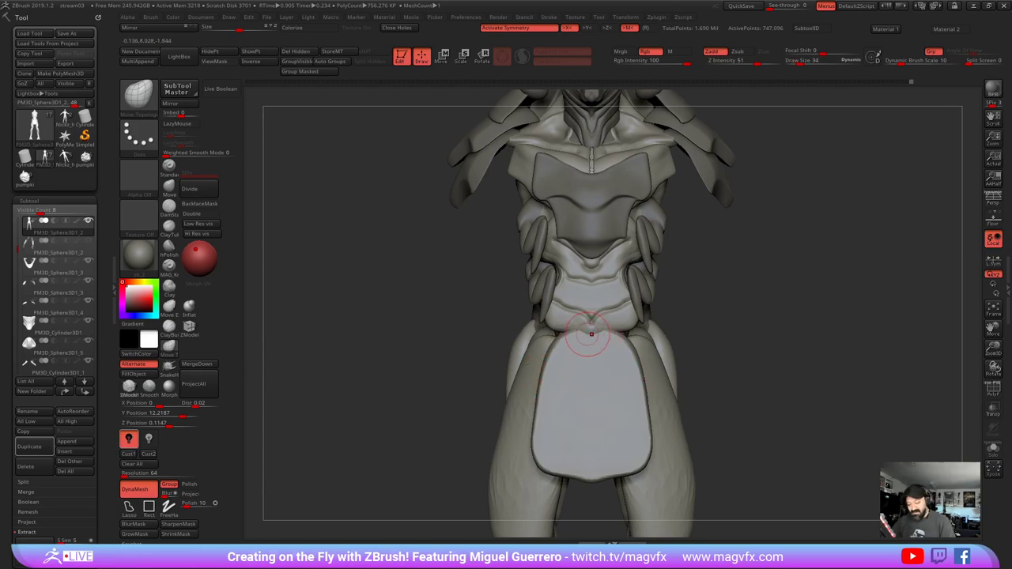
{"action": "mouse_move", "coordinate": [589, 343]}
{"action": "left_mouse_down"}
{"action": "mouse_move", "coordinate": [594, 395]}
{"action": "mouse_move", "coordinate": [584, 378]}
{"action": "left_mouse_up"}
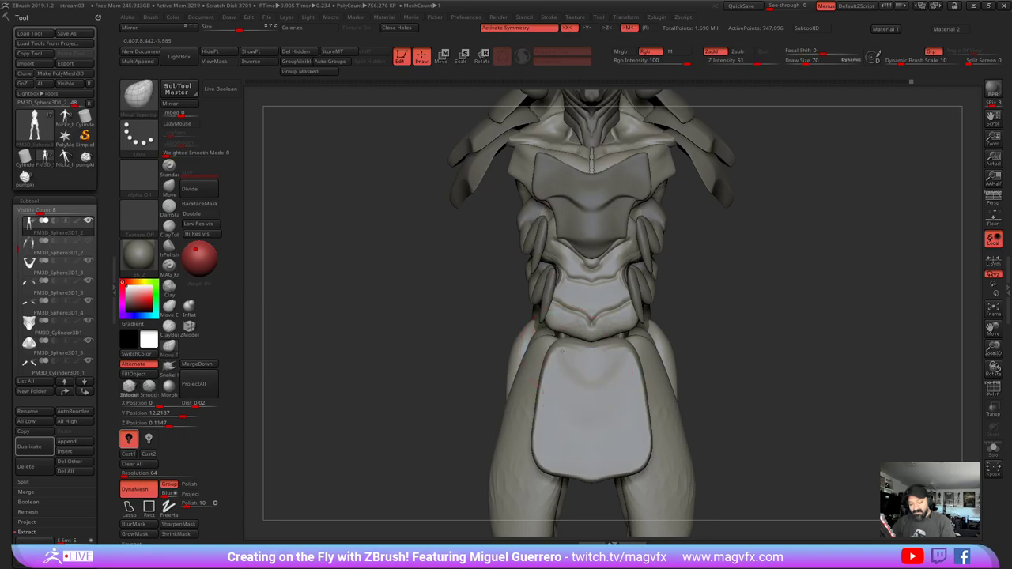
- Select the chest plate subtool and frame the upper torso from the front
{"action": "mouse_move", "coordinate": [436, 312]}
{"action": "left_mouse_down"}
{"action": "mouse_move", "coordinate": [431, 304]}
{"action": "mouse_move", "coordinate": [458, 356]}
{"action": "left_mouse_up"}
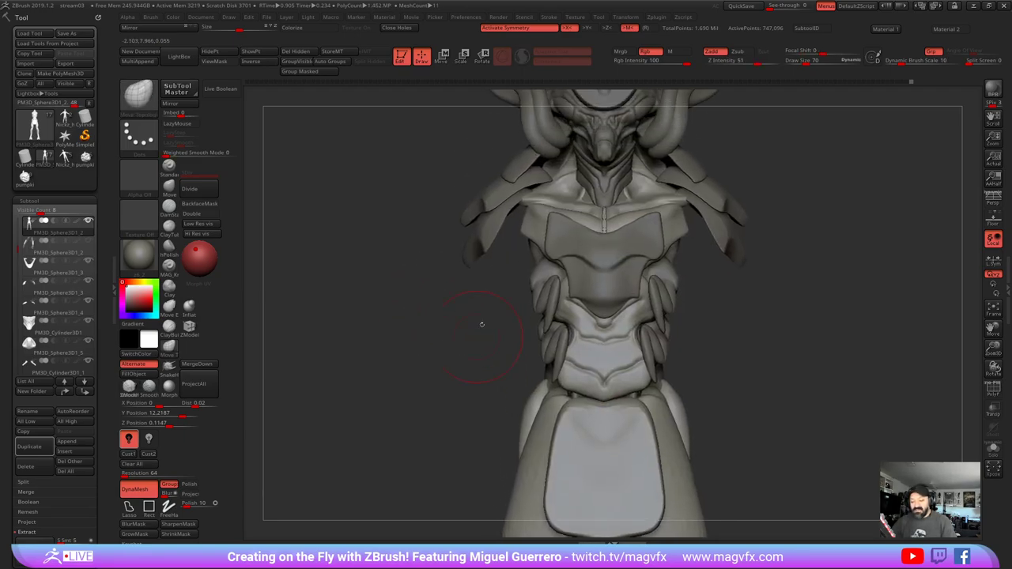
{"action": "left_click", "coordinate": [588, 267], "text": "alt"}
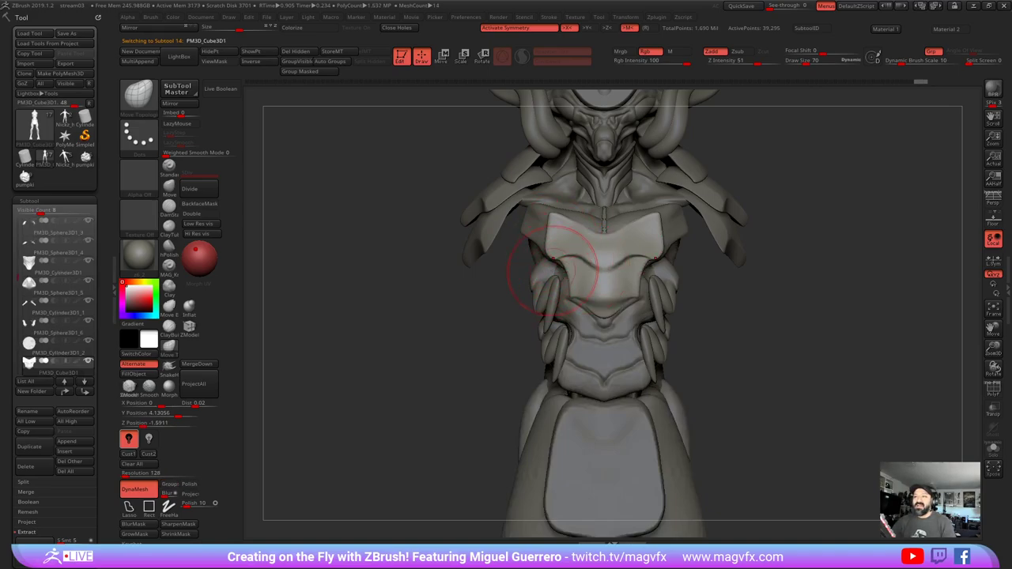
{"action": "left_click_drag", "start_coordinate": [465, 286], "coordinate": [471, 325], "text": "alt"}
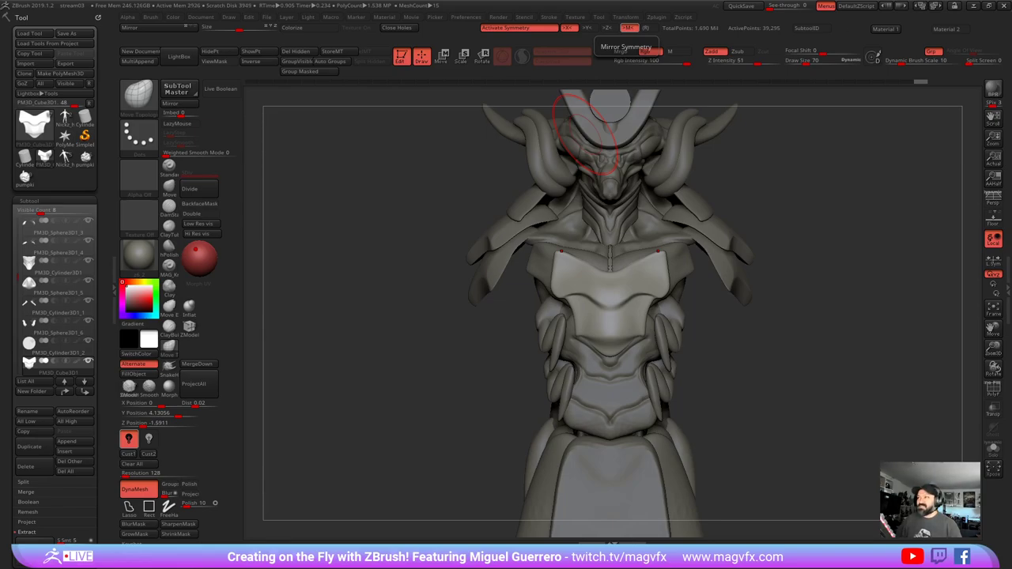
- Examine the samurai armour and insect images on the reference board for the torso and waist plating
{"action": "right_click_drag", "start_coordinate": [873, 0], "coordinate": [783, 155]}
{"action": "left_click_drag", "start_coordinate": [783, 156], "coordinate": [745, 215]}
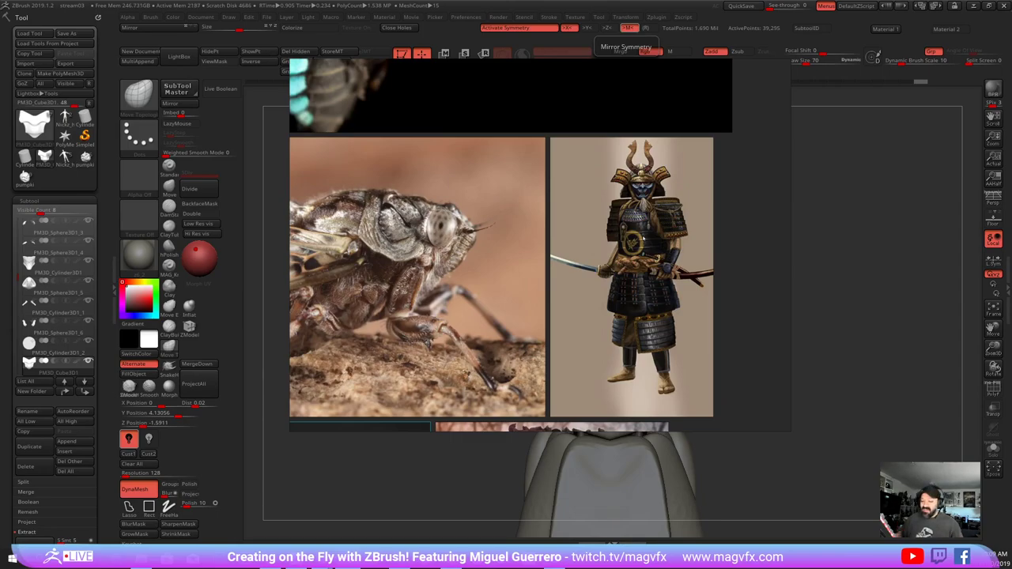
{"action": "middle_click_drag", "start_coordinate": [685, 246], "coordinate": [661, 125]}
{"action": "middle_click_drag", "start_coordinate": [613, 294], "coordinate": [647, 181]}
{"action": "scroll", "coordinate": [643, 183], "scroll_direction": "down", "scroll_amount": 2}
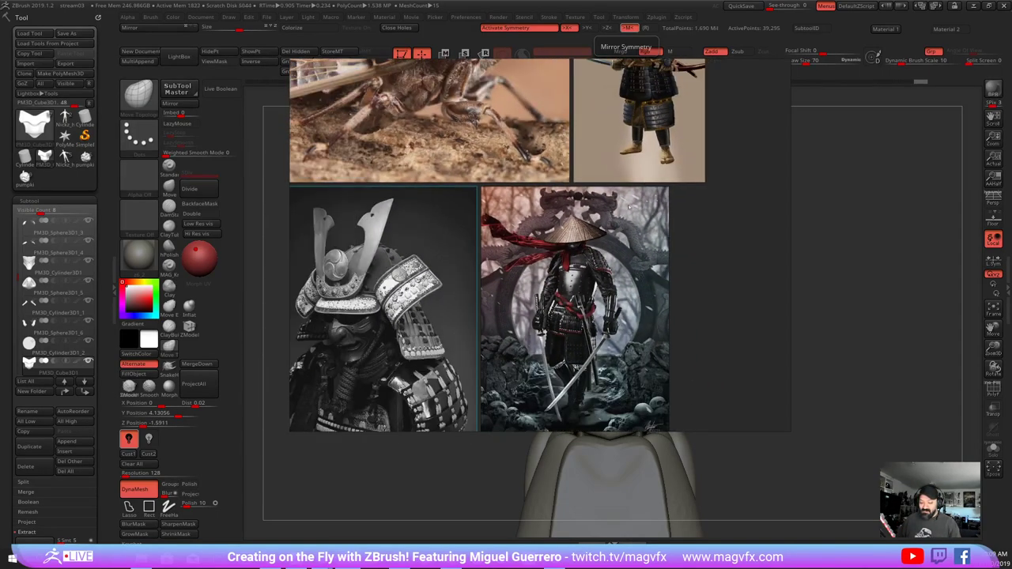
{"action": "middle_click_drag", "start_coordinate": [632, 226], "coordinate": [637, 125]}
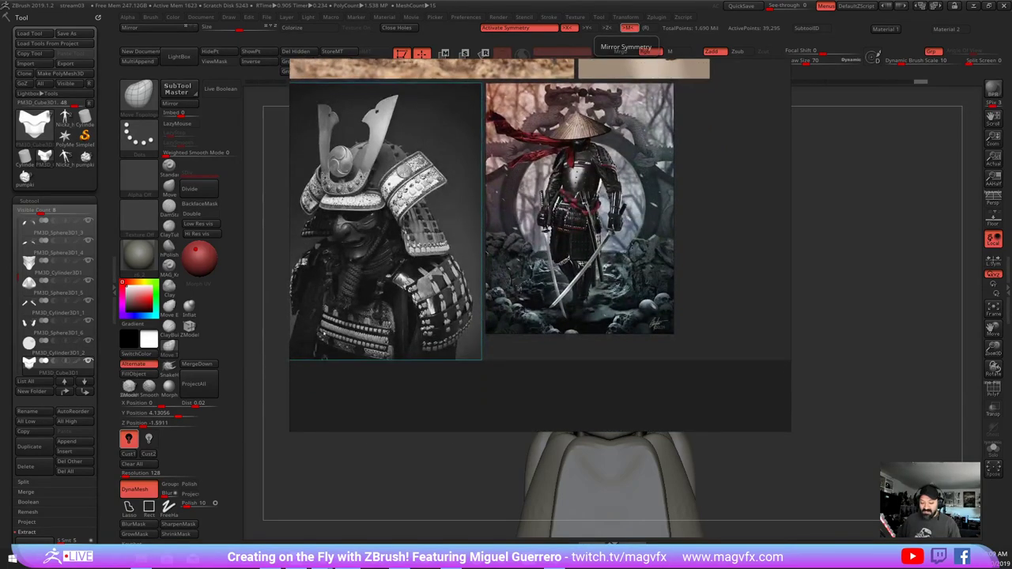
{"action": "middle_click_drag", "start_coordinate": [645, 250], "coordinate": [627, 369]}
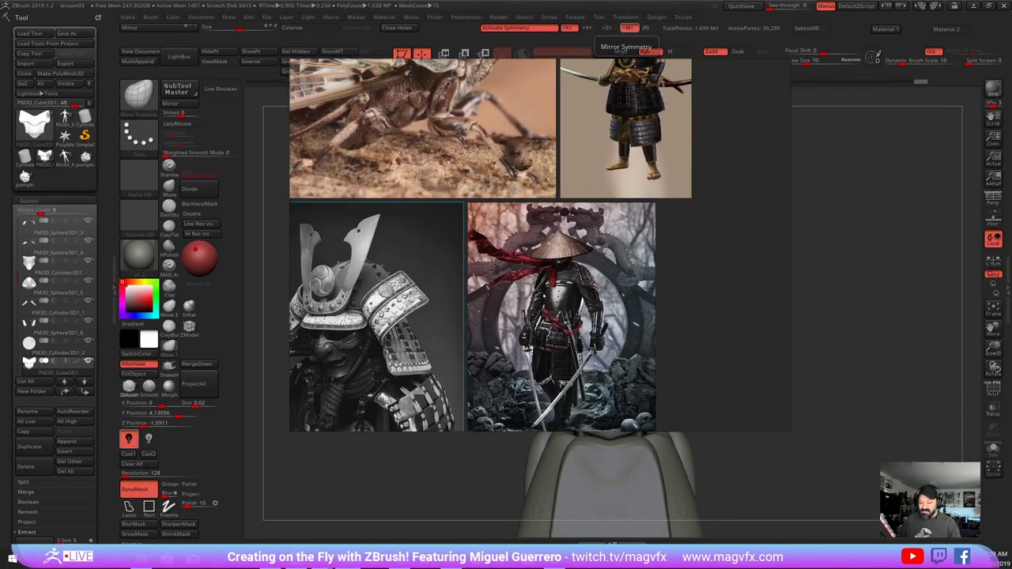
{"action": "middle_click_drag", "start_coordinate": [688, 215], "coordinate": [685, 287]}
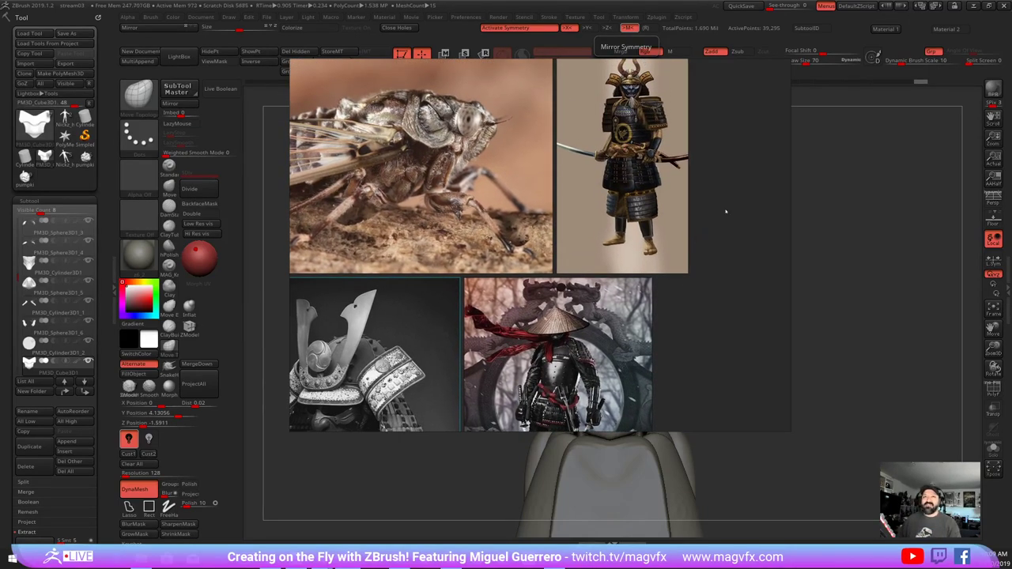
{"action": "mouse_move", "coordinate": [724, 211]}
{"action": "middle_mouse_down"}
{"action": "mouse_move", "coordinate": [730, 192]}
{"action": "mouse_move", "coordinate": [725, 217]}
{"action": "middle_mouse_up"}
{"action": "right_click_drag", "start_coordinate": [725, 216], "coordinate": [787, 0]}
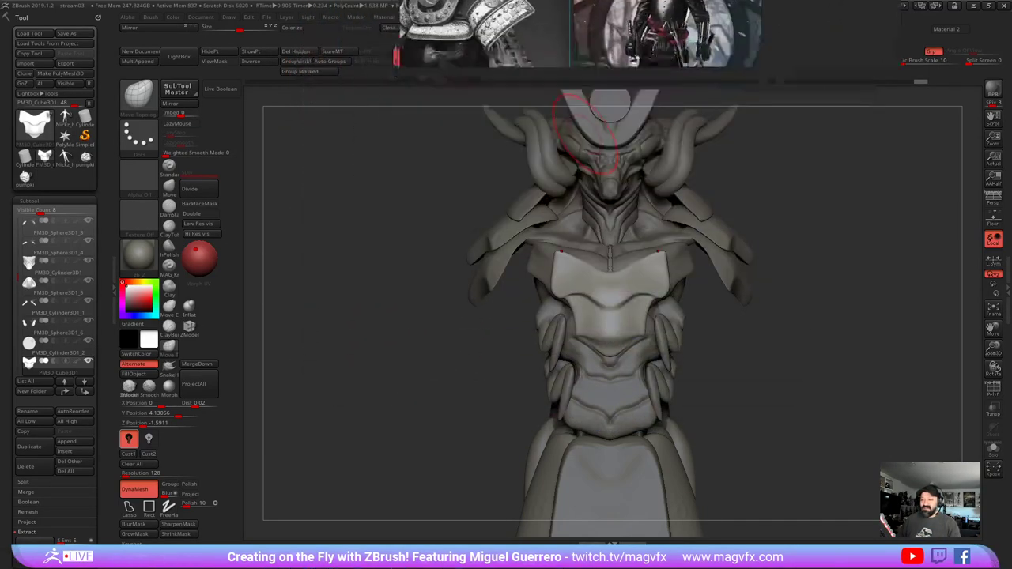
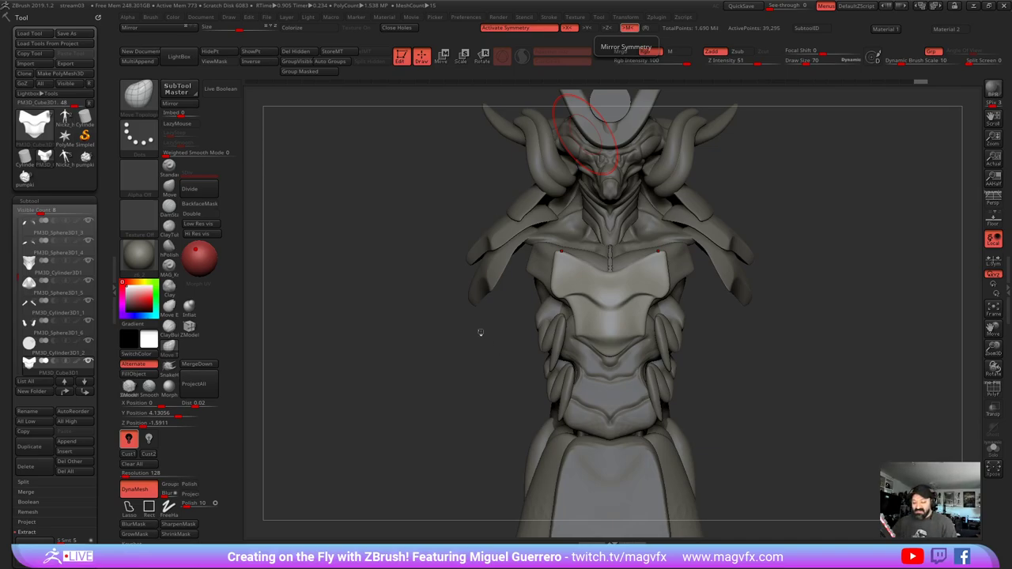
- Pull the chest plate's upper corners outward toward the shoulders with the Move Topological brush and symmetry
{"action": "mouse_move", "coordinate": [480, 332]}
{"action": "left_mouse_down"}
{"action": "mouse_move", "coordinate": [458, 311]}
{"action": "mouse_move", "coordinate": [464, 338]}
{"action": "left_mouse_up"}
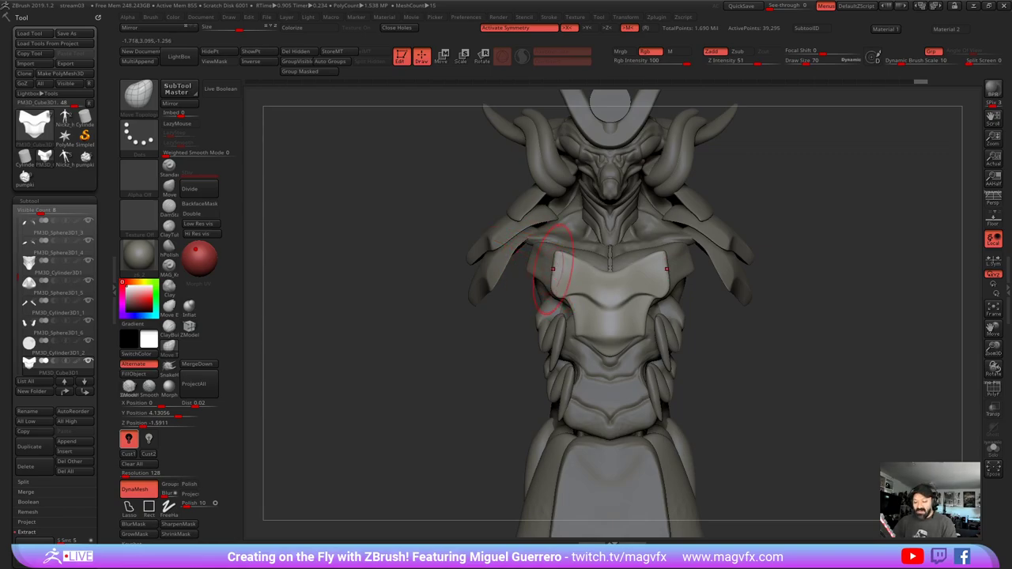
{"action": "left_click_drag", "start_coordinate": [554, 260], "coordinate": [523, 244]}
{"action": "mouse_move", "coordinate": [584, 311]}
{"action": "left_mouse_down"}
{"action": "mouse_move", "coordinate": [577, 299]}
{"action": "mouse_move", "coordinate": [584, 312]}
{"action": "left_mouse_up"}
{"action": "key", "text": "bracketleft"}
{"action": "key", "text": "bracketleft"}
{"action": "key", "text": "bracketleft"}
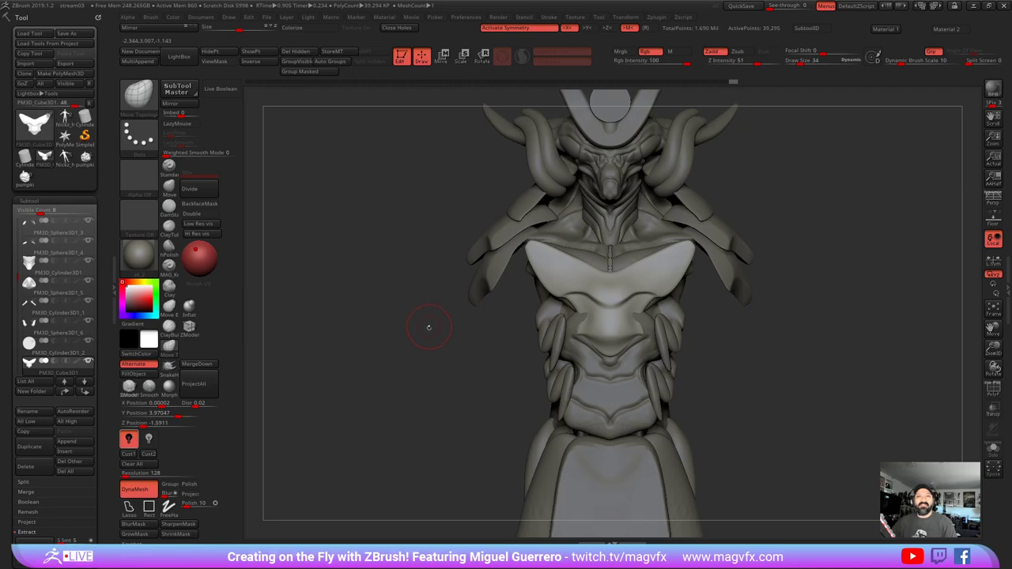
- Fit the chest plate's outer corners to the torso from the side with Move Topological and remesh it with DynaMesh
{"action": "left_click_drag", "start_coordinate": [422, 343], "coordinate": [562, 309]}
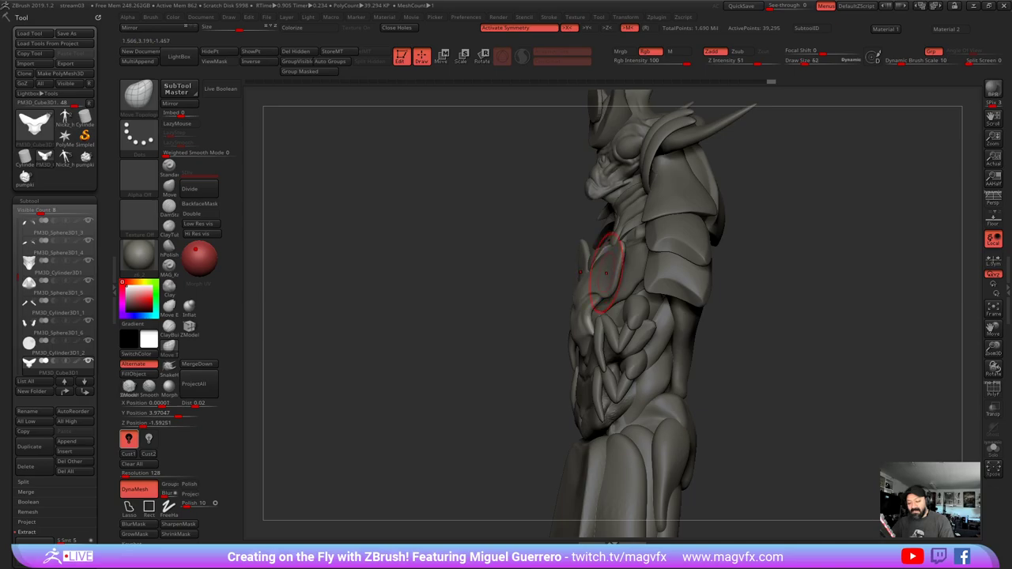
{"action": "left_click_drag", "start_coordinate": [606, 273], "coordinate": [602, 272]}
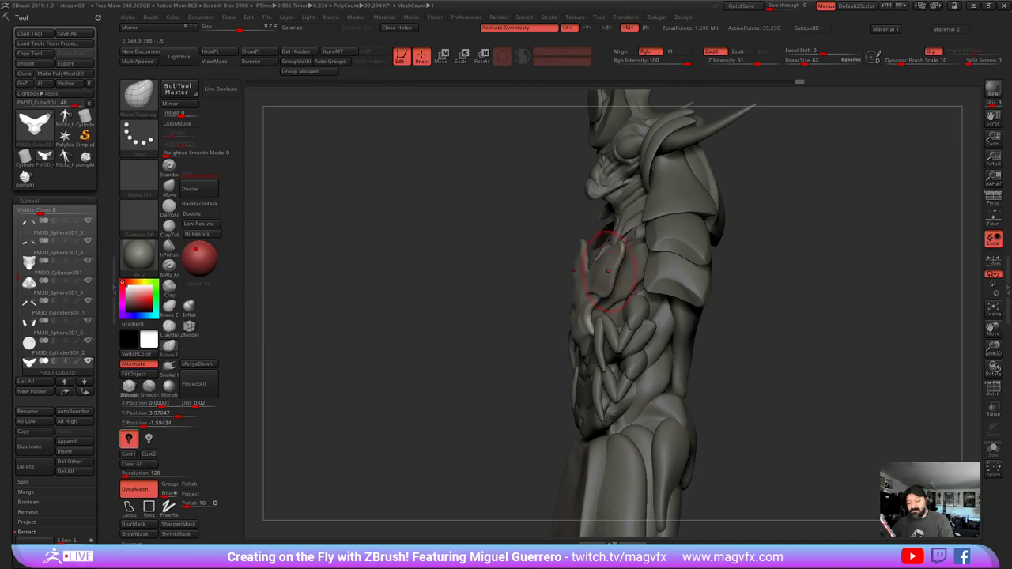
{"action": "left_click_drag", "start_coordinate": [466, 302], "coordinate": [510, 302], "text": "shift"}
{"action": "left_click_drag", "start_coordinate": [444, 310], "coordinate": [480, 312], "text": "alt"}
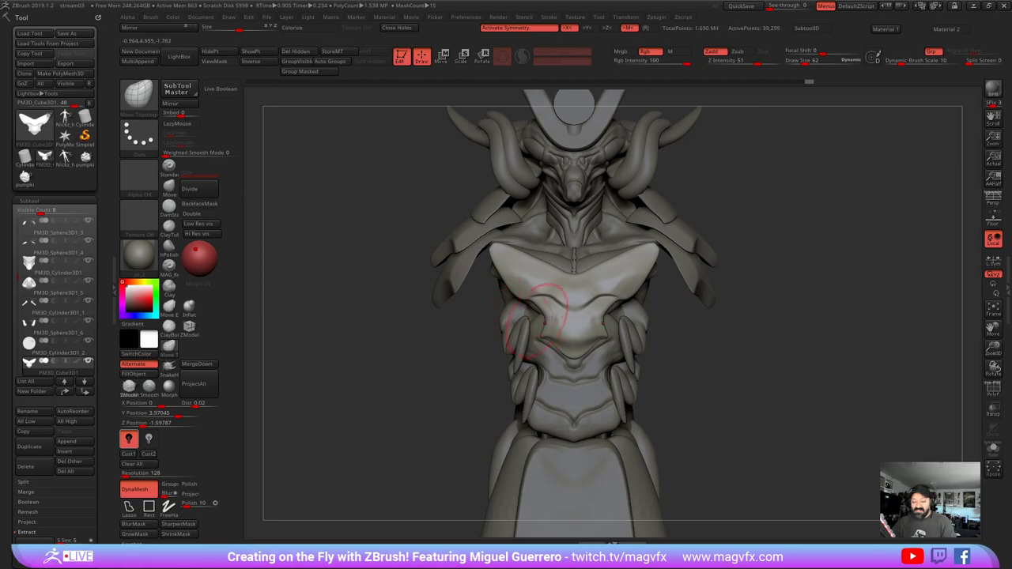
{"action": "right_click_drag", "start_coordinate": [556, 392], "coordinate": [561, 333], "text": "alt"}
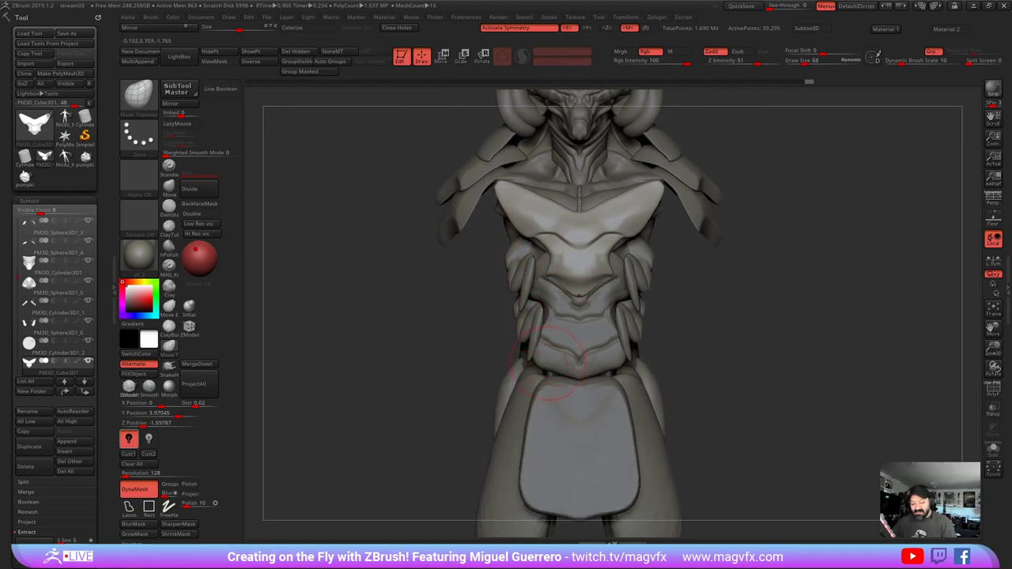
{"action": "left_click_drag", "start_coordinate": [472, 343], "coordinate": [487, 351], "text": "ctrl"}
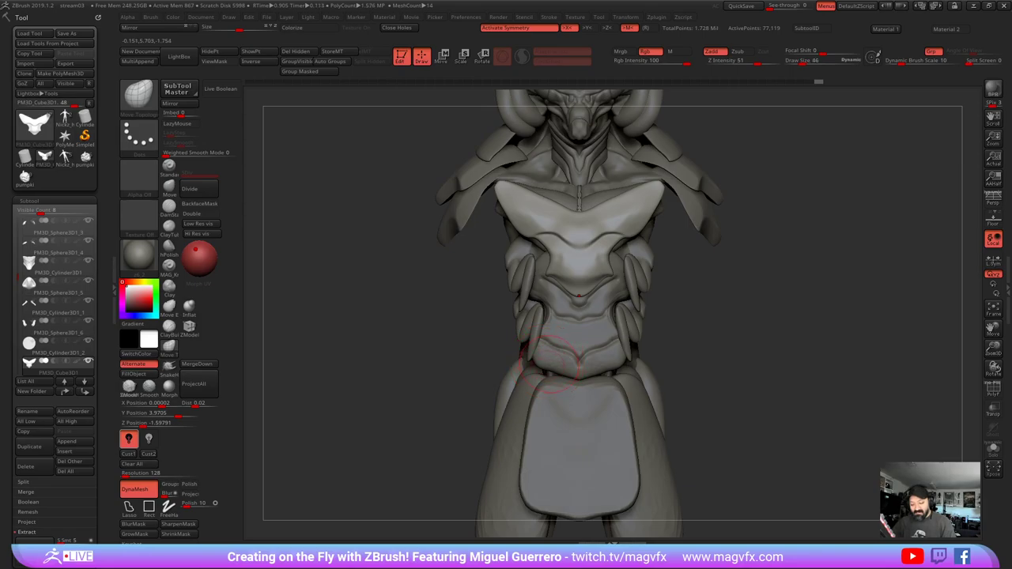
- Select the body subtool, adjust the lower abdominal segment with Move Topological and deepen its crease with DamStandard
{"action": "left_click", "coordinate": [554, 366], "text": "alt"}
{"action": "mouse_move", "coordinate": [547, 369]}
{"action": "left_mouse_down"}
{"action": "mouse_move", "coordinate": [556, 364]}
{"action": "mouse_move", "coordinate": [547, 360]}
{"action": "left_mouse_up"}
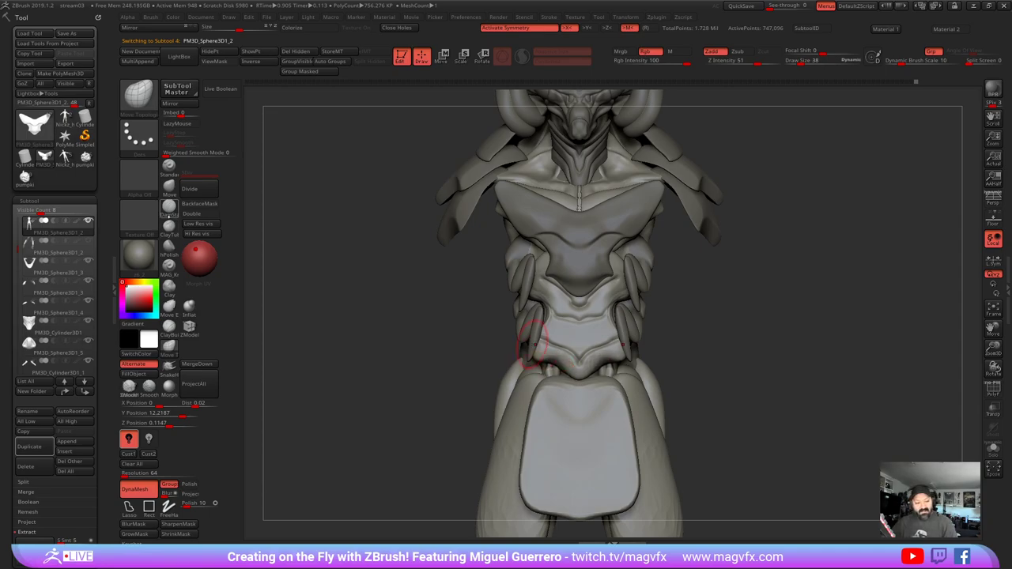
{"action": "left_click", "coordinate": [168, 207]}
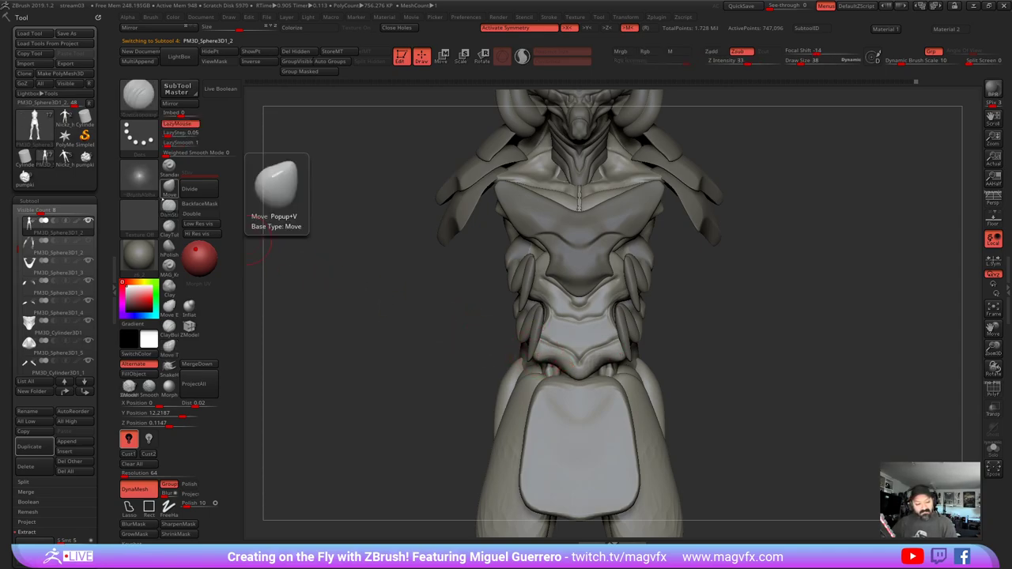
{"action": "mouse_move", "coordinate": [548, 361]}
{"action": "left_mouse_down"}
{"action": "mouse_move", "coordinate": [572, 372]}
{"action": "mouse_move", "coordinate": [571, 347]}
{"action": "left_mouse_up"}
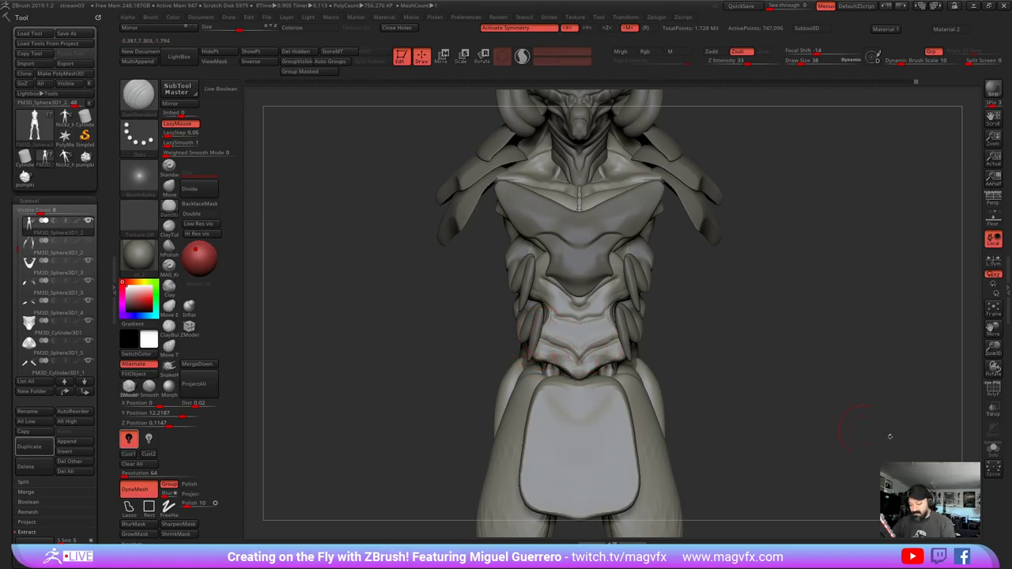
- Isolate the body subtool, sharpen the upper and lower abdominal creases with DamStandard, and restore the other subtools
{"action": "left_click", "coordinate": [993, 449]}
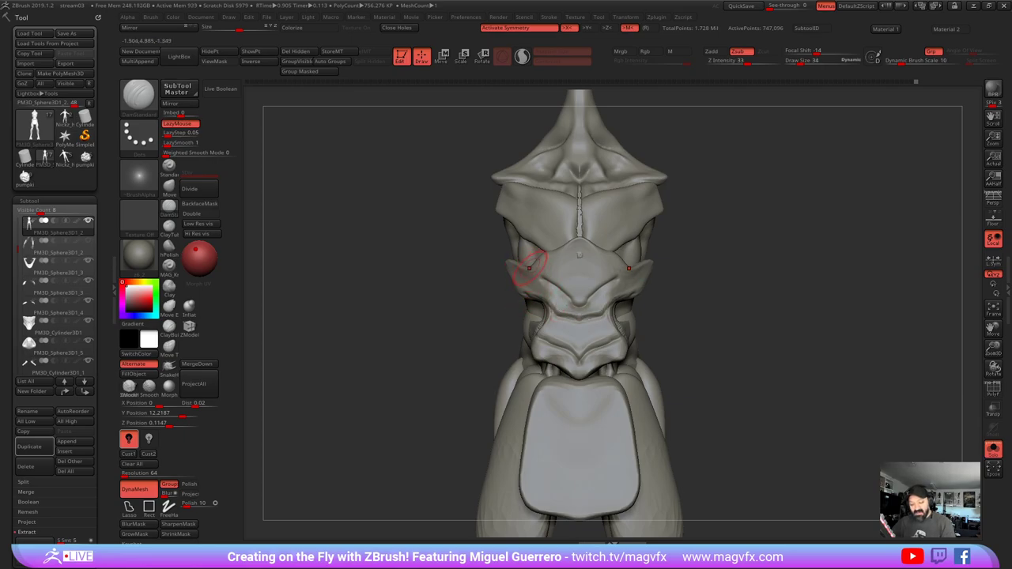
{"action": "left_click_drag", "start_coordinate": [530, 267], "coordinate": [578, 300]}
{"action": "left_click_drag", "start_coordinate": [499, 334], "coordinate": [580, 377]}
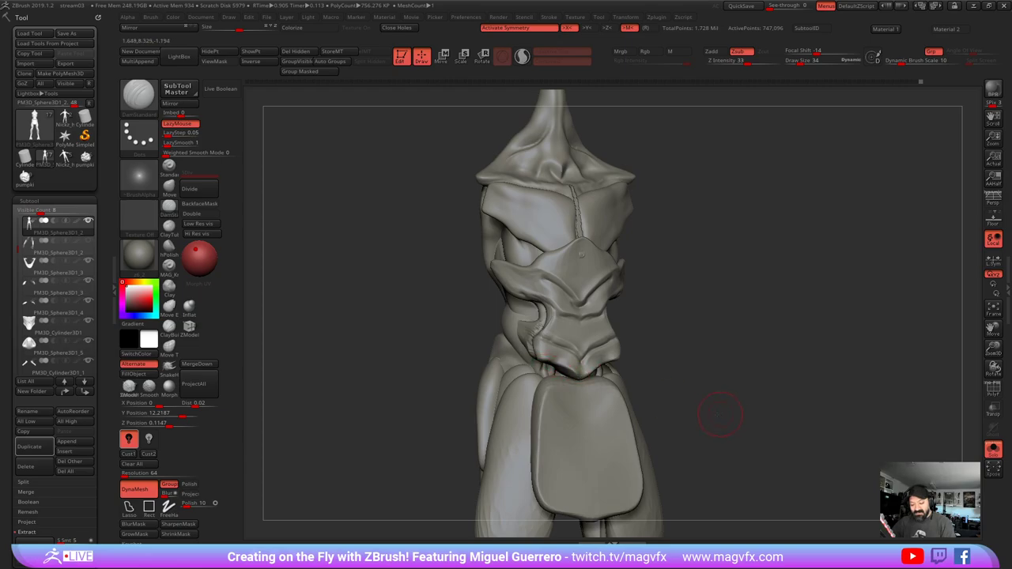
{"action": "left_click_drag", "start_coordinate": [719, 419], "coordinate": [830, 444]}
{"action": "left_click", "coordinate": [993, 449]}
{"action": "left_click_drag", "start_coordinate": [933, 452], "coordinate": [842, 439]}
- Select the chest plate subtool and carve a crease from its outer edge toward the centre with DamStandard
{"action": "left_click", "coordinate": [573, 265], "text": "alt"}
{"action": "left_click_drag", "start_coordinate": [458, 257], "coordinate": [475, 301], "text": "alt"}
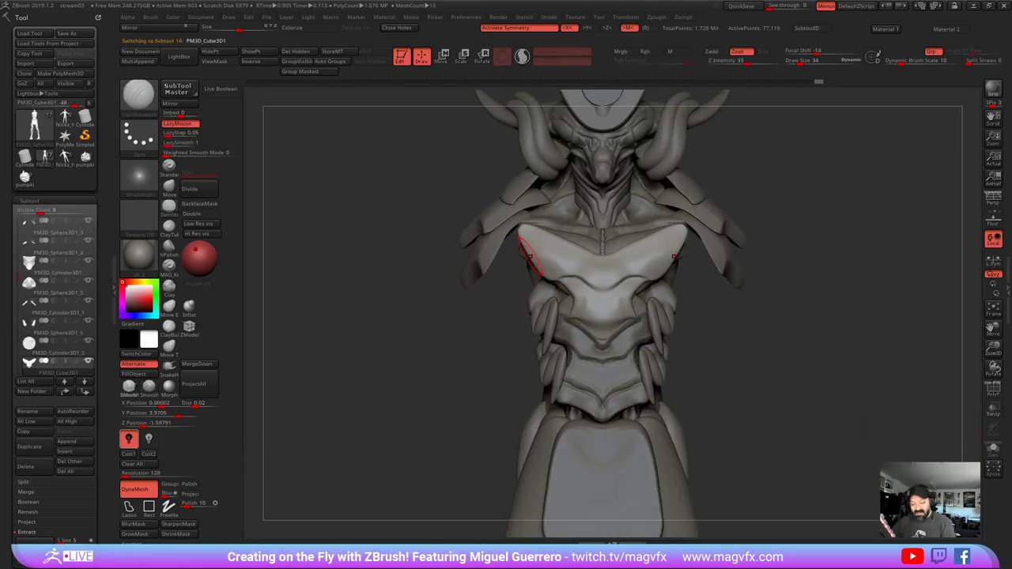
{"action": "mouse_move", "coordinate": [529, 251]}
{"action": "left_mouse_down"}
{"action": "mouse_move", "coordinate": [538, 272]}
{"action": "mouse_move", "coordinate": [602, 286]}
{"action": "left_mouse_up"}
{"action": "left_click_drag", "start_coordinate": [486, 305], "coordinate": [509, 303]}
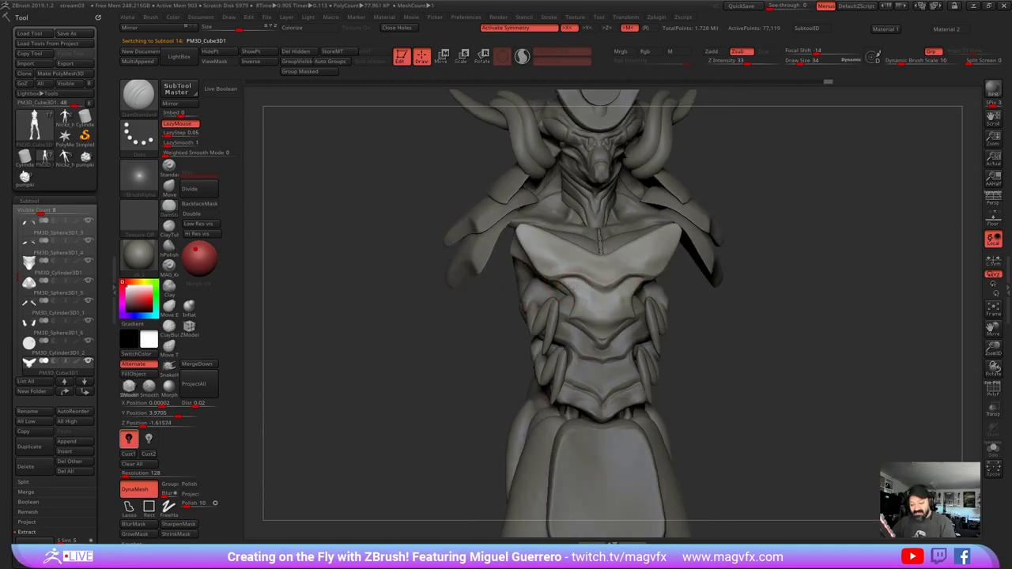
- Carve a crease along the chest plate's lower edge toward its centre point with DamStandard
{"action": "left_click_drag", "start_coordinate": [572, 312], "coordinate": [604, 330]}
{"action": "left_click_drag", "start_coordinate": [439, 343], "coordinate": [412, 346]}
{"action": "right_click_drag", "start_coordinate": [412, 346], "coordinate": [392, 362], "text": "ctrl"}
{"action": "mouse_move", "coordinate": [393, 363]}
{"action": "left_mouse_down"}
{"action": "mouse_move", "coordinate": [462, 370]}
{"action": "mouse_move", "coordinate": [409, 364]}
{"action": "left_mouse_up"}
{"action": "right_click_drag", "start_coordinate": [467, 327], "coordinate": [457, 329], "text": "ctrl"}
{"action": "left_click_drag", "start_coordinate": [457, 329], "coordinate": [458, 350], "text": "alt"}
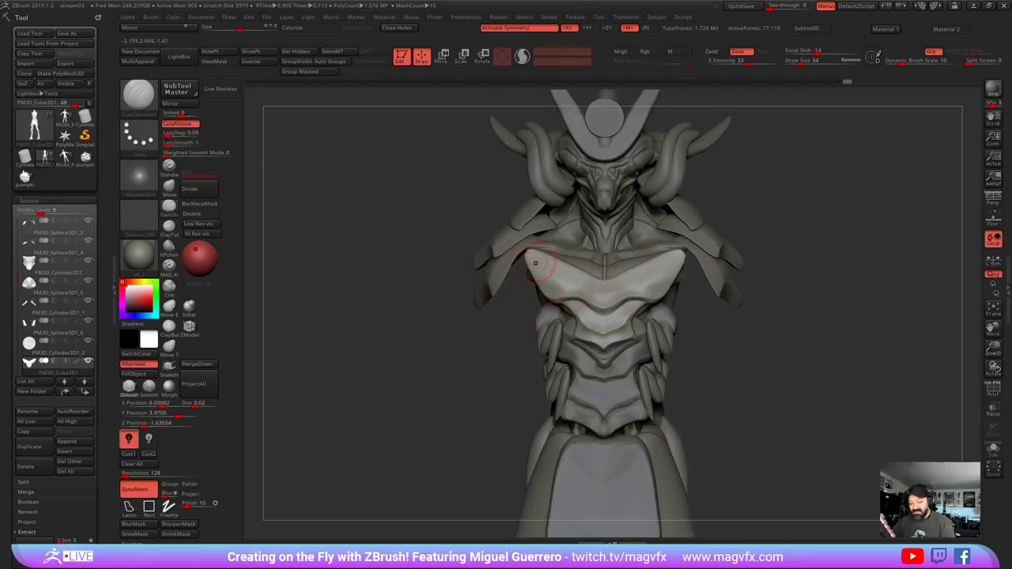
- Raise the middle of the chest plate's upper edge toward the neck with the Move brush
{"action": "left_click", "coordinate": [168, 187]}
{"action": "key", "text": "]"}
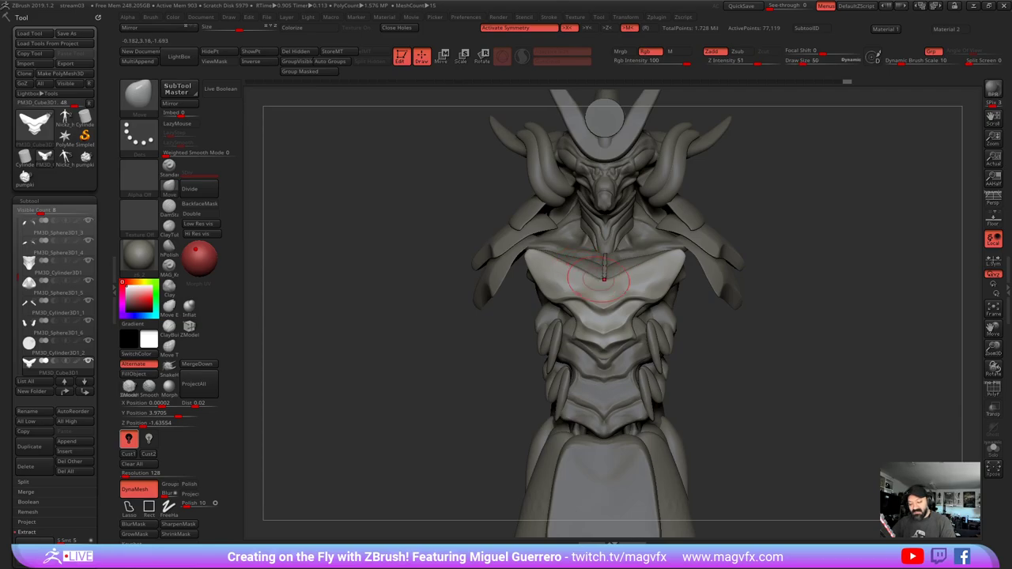
{"action": "mouse_move", "coordinate": [592, 275]}
{"action": "left_mouse_down"}
{"action": "mouse_move", "coordinate": [583, 259]}
{"action": "mouse_move", "coordinate": [558, 252]}
{"action": "mouse_move", "coordinate": [590, 261]}
{"action": "left_mouse_up"}
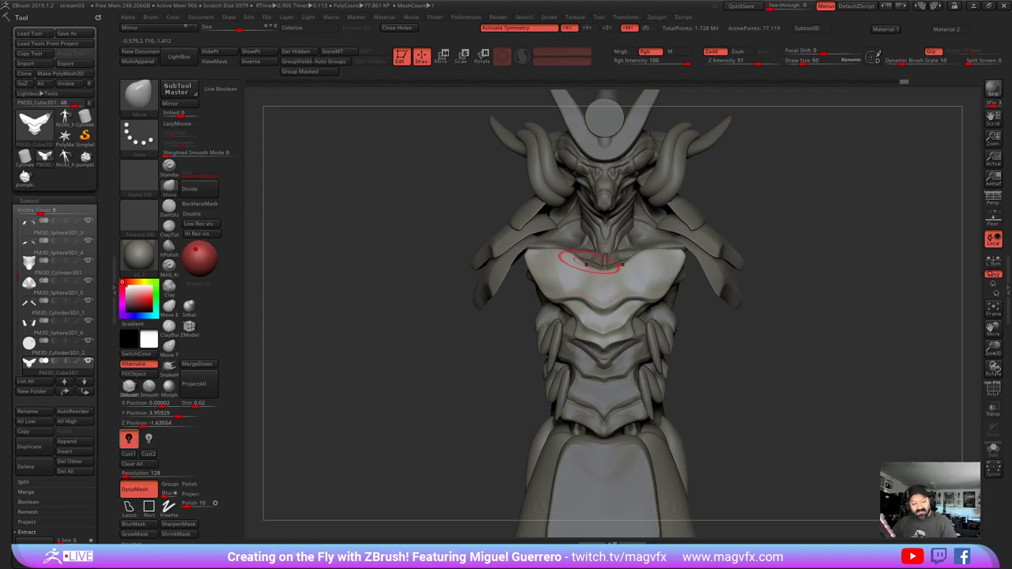
- Carve fine curved ornamental grooves into both sides of the chest plate with DamStandard at draw size 9
{"action": "left_click", "coordinate": [168, 209]}
{"action": "key", "text": "bracketleft"}
{"action": "key", "text": "bracketleft"}
{"action": "key", "text": "bracketleft"}
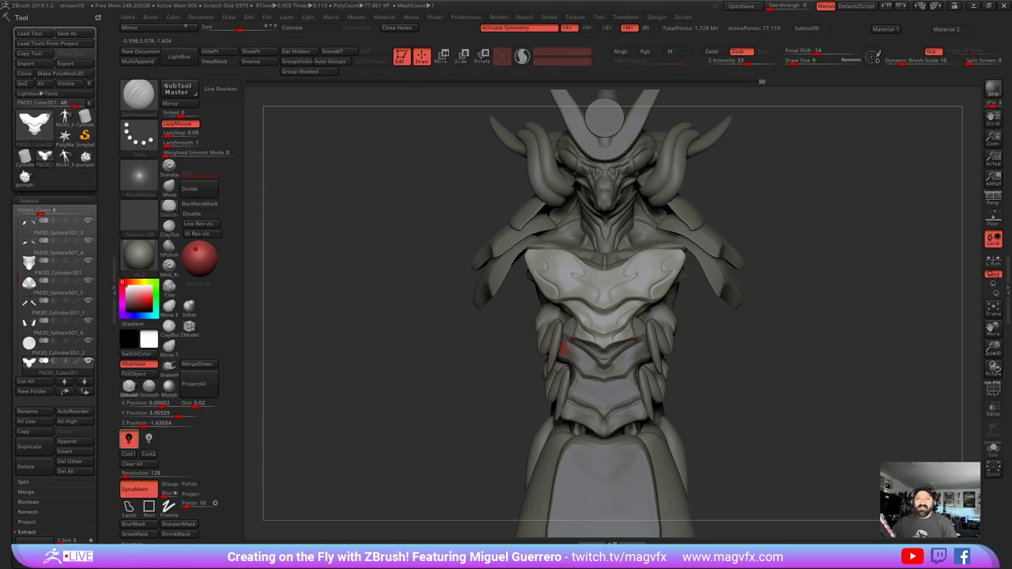
- Select the body subtool and carve fine slanted grooves into the front loincloth plate with DamStandard
{"action": "left_click", "coordinate": [563, 346], "text": "alt"}
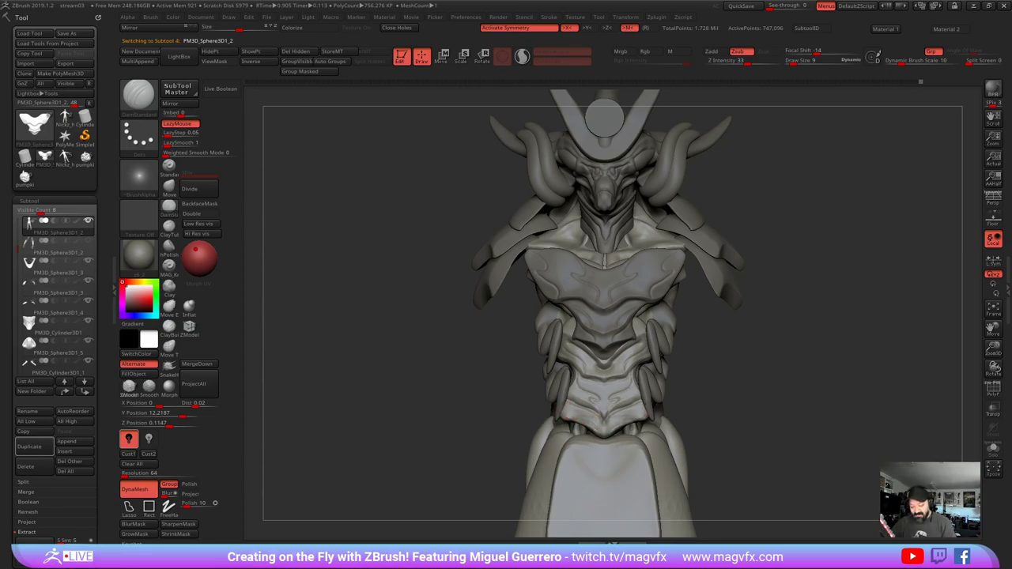
{"action": "right_click_drag", "start_coordinate": [472, 395], "coordinate": [462, 326], "text": "alt"}
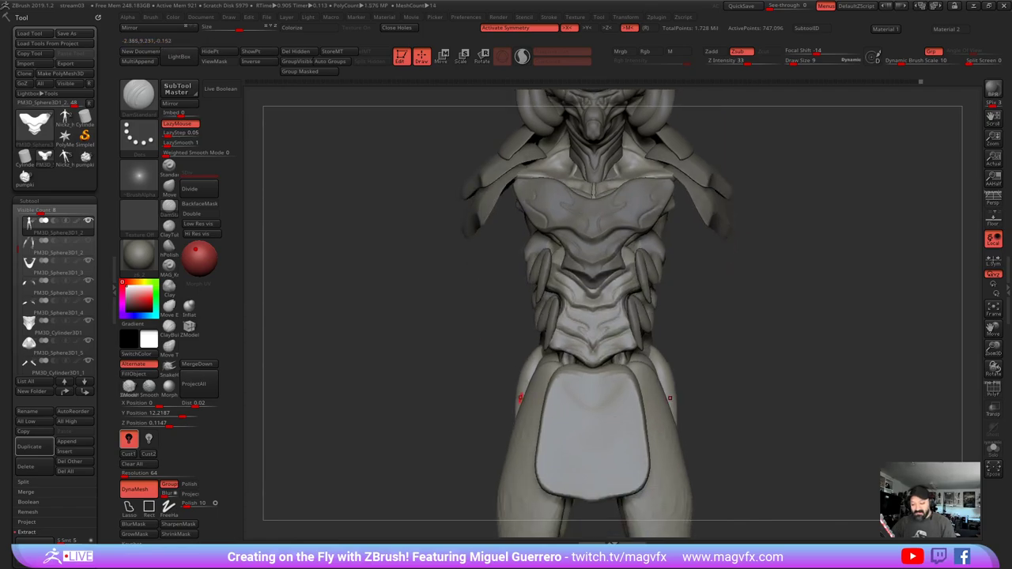
{"action": "mouse_move", "coordinate": [506, 384]}
{"action": "right_mouse_down", "text": "ctrl"}
{"action": "mouse_move", "coordinate": [456, 349]}
{"action": "mouse_move", "coordinate": [376, 351]}
{"action": "mouse_move", "coordinate": [460, 352]}
{"action": "right_mouse_up", "text": "ctrl"}
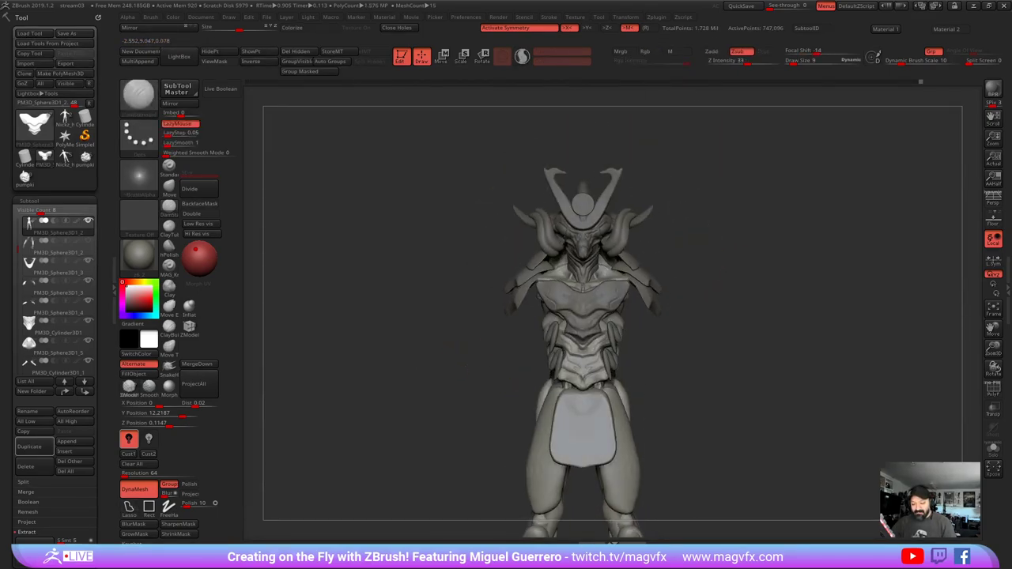
{"action": "right_click_drag", "start_coordinate": [569, 435], "coordinate": [576, 411], "text": "alt"}
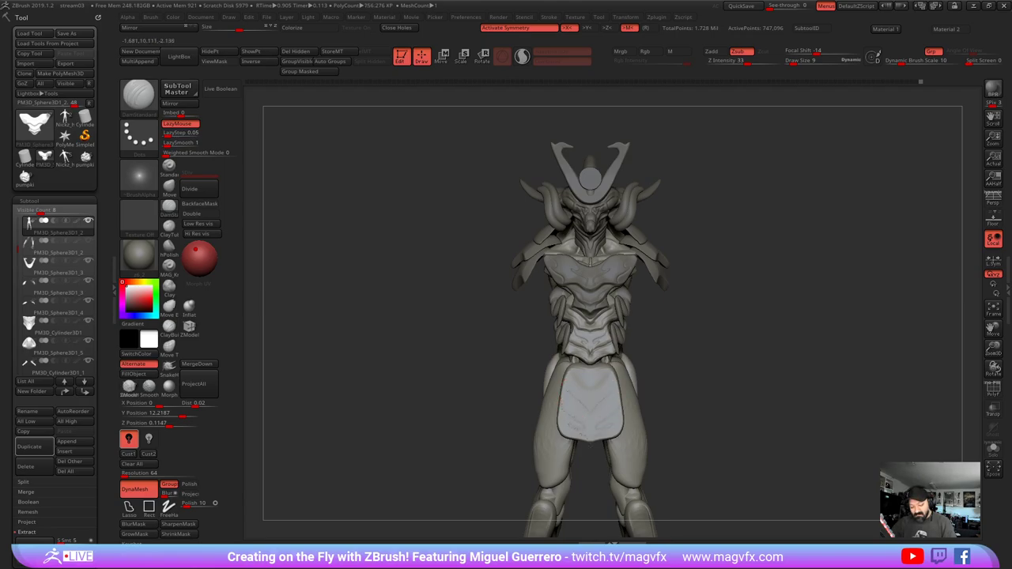
{"action": "mouse_move", "coordinate": [526, 381]}
{"action": "left_mouse_down"}
{"action": "mouse_move", "coordinate": [589, 381]}
{"action": "mouse_move", "coordinate": [528, 379]}
{"action": "mouse_move", "coordinate": [566, 389]}
{"action": "left_mouse_up"}
{"action": "mouse_move", "coordinate": [461, 343]}
{"action": "left_mouse_down"}
{"action": "mouse_move", "coordinate": [428, 340]}
{"action": "mouse_move", "coordinate": [445, 331]}
{"action": "left_mouse_up"}
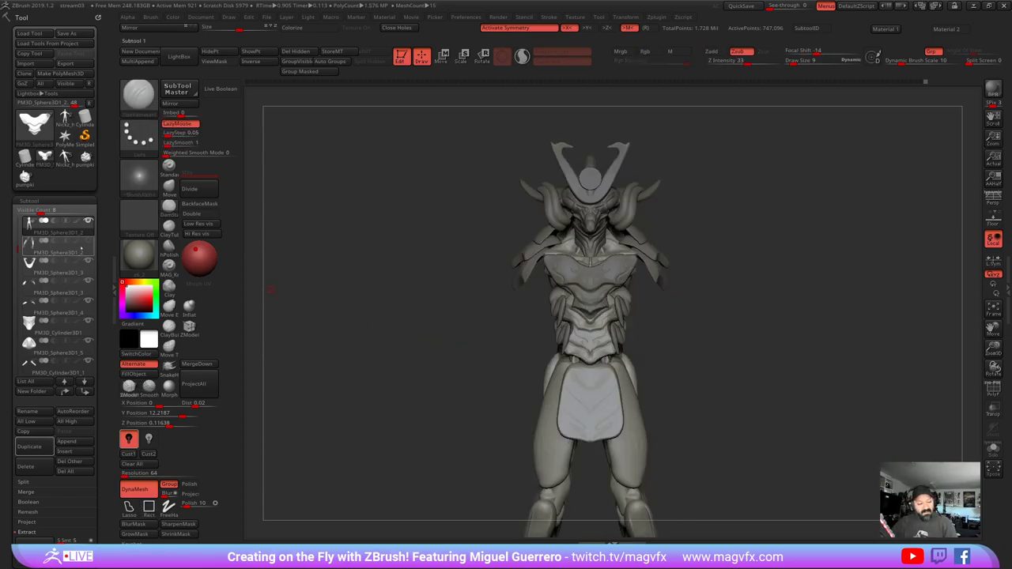
- Show the hidden arms subtool and select the lowest shoulder plate subtool
{"action": "left_click", "coordinate": [88, 241]}
{"action": "left_click_drag", "start_coordinate": [412, 363], "coordinate": [423, 327]}
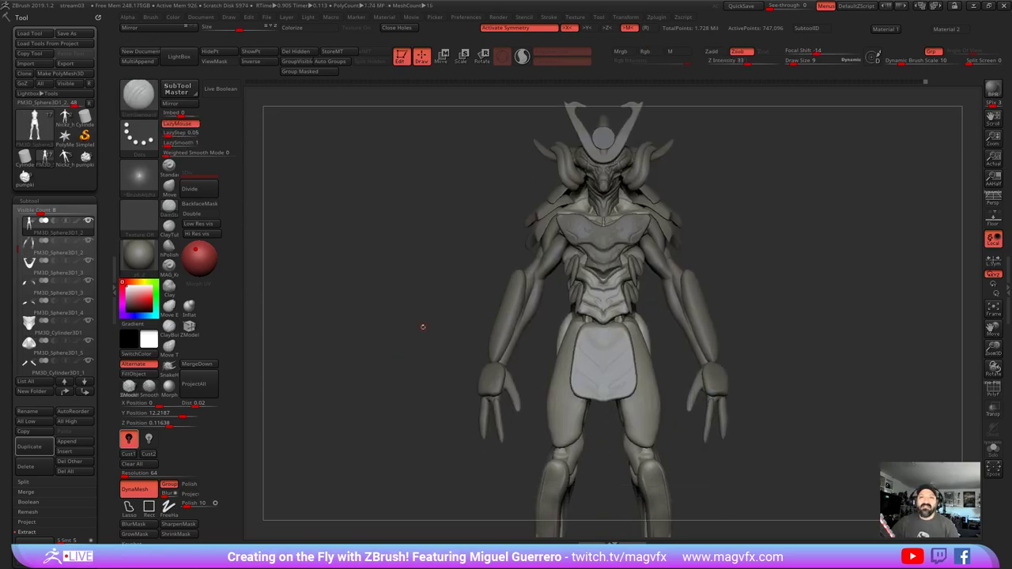
{"action": "left_click_drag", "start_coordinate": [405, 361], "coordinate": [425, 344]}
{"action": "left_click_drag", "start_coordinate": [443, 297], "coordinate": [448, 293]}
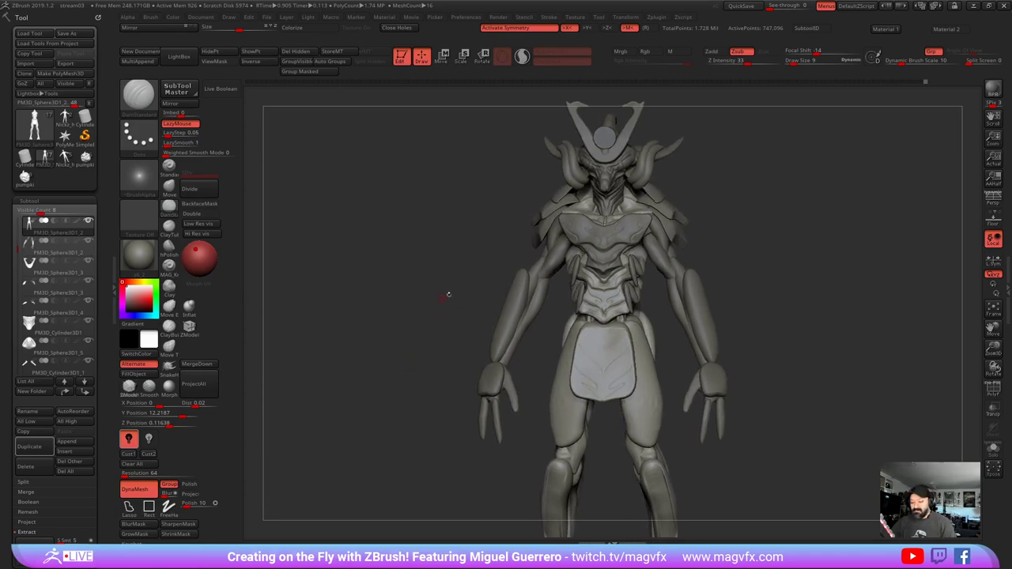
{"action": "left_click", "coordinate": [677, 243], "text": "alt"}
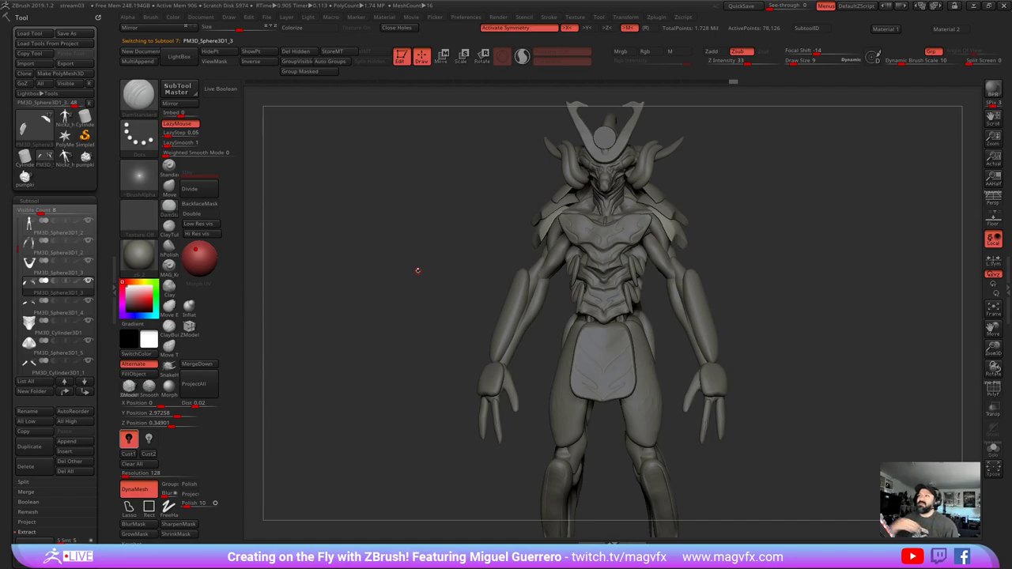
{"action": "left_click_drag", "start_coordinate": [418, 322], "coordinate": [409, 322]}
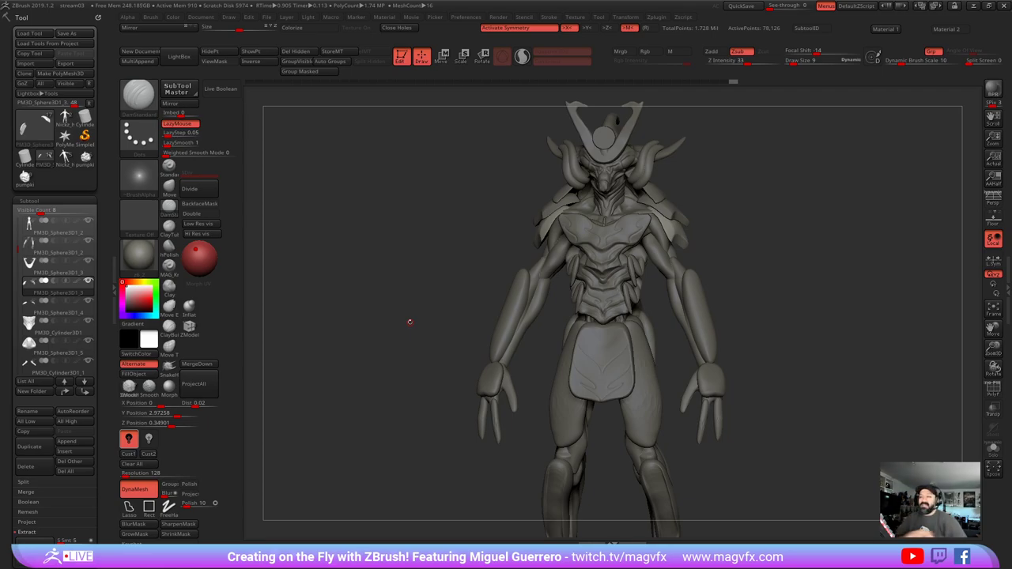
{"action": "left_click_drag", "start_coordinate": [410, 322], "coordinate": [384, 325], "text": "shift"}
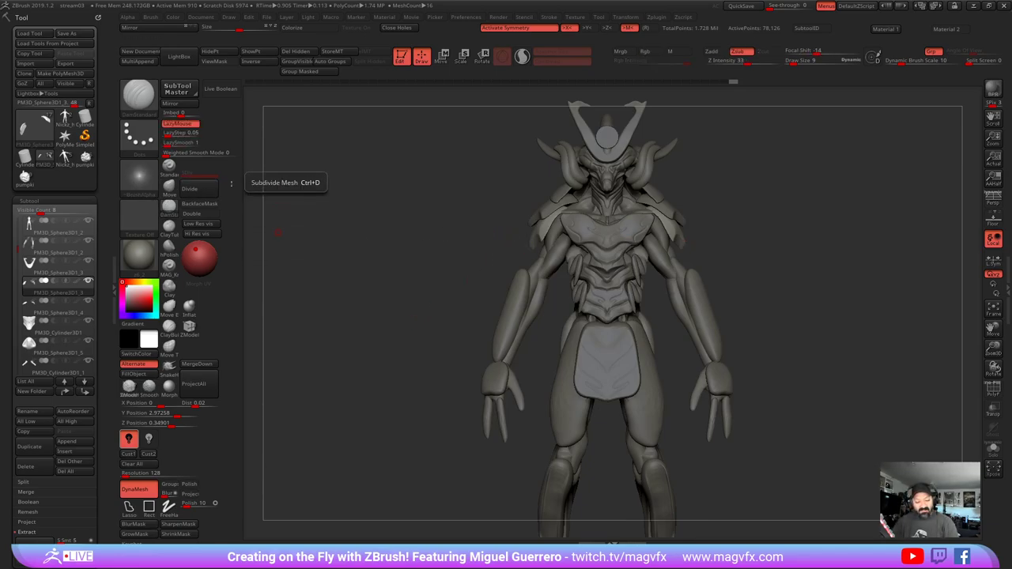
{"action": "left_click_drag", "start_coordinate": [736, 263], "coordinate": [671, 235]}
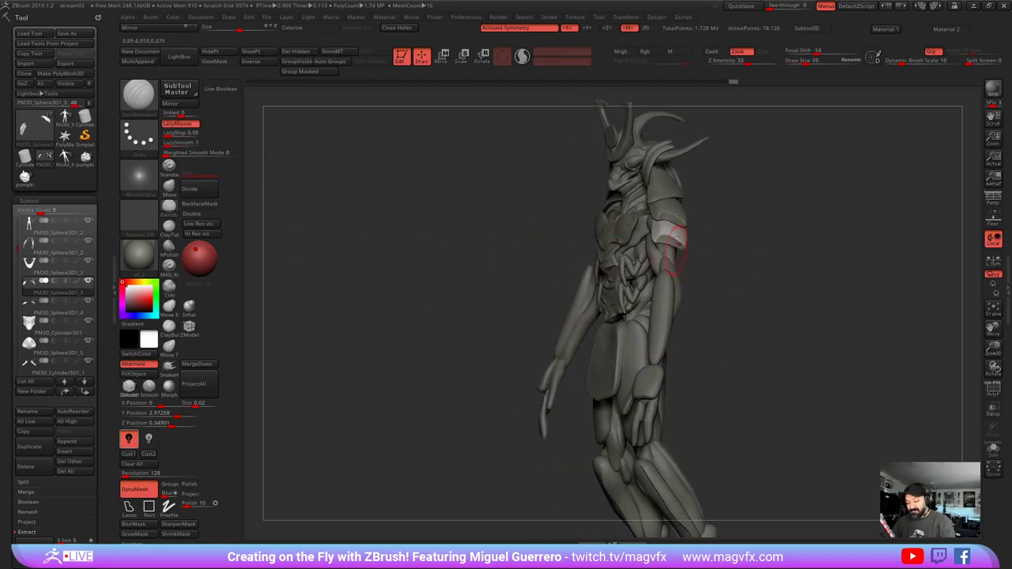
{"action": "left_click_drag", "start_coordinate": [537, 251], "coordinate": [447, 268]}
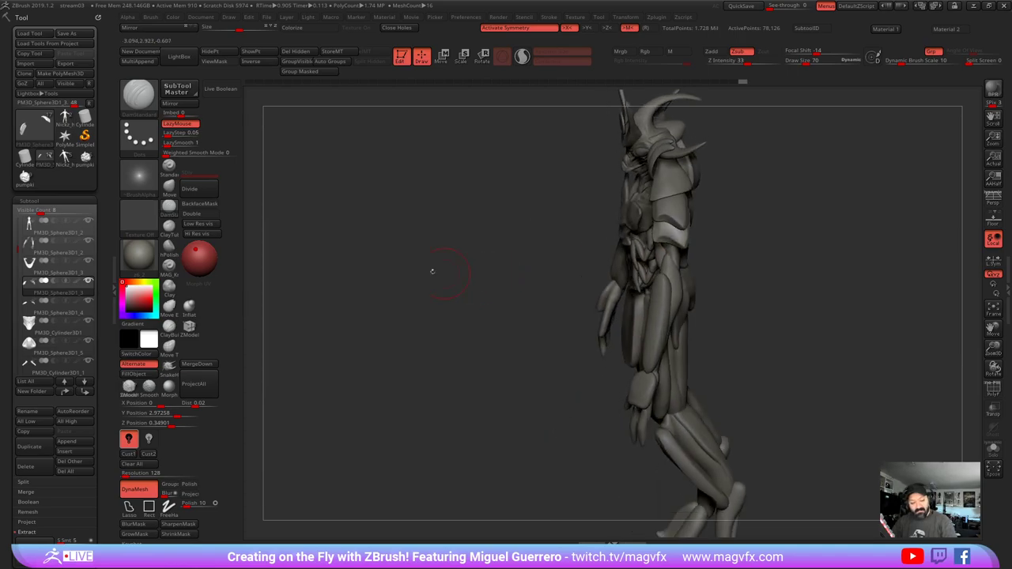
- Examine the whole figure as a flat black silhouette from side to front, and restore the shaded view
{"action": "left_click", "coordinate": [168, 364]}
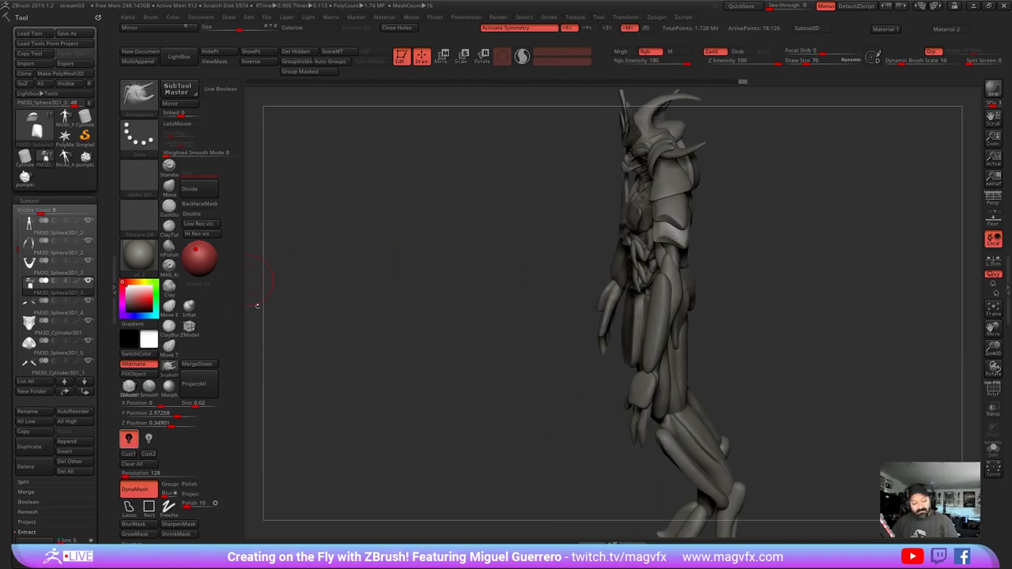
{"action": "left_click", "coordinate": [138, 355]}
{"action": "left_click", "coordinate": [168, 347]}
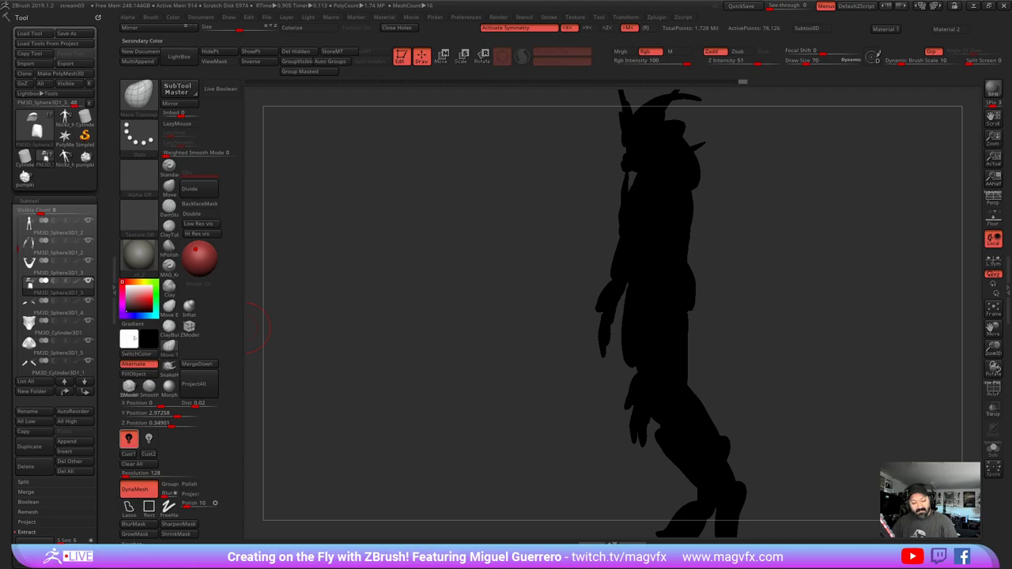
{"action": "mouse_move", "coordinate": [297, 347]}
{"action": "left_mouse_down"}
{"action": "mouse_move", "coordinate": [382, 348]}
{"action": "mouse_move", "coordinate": [404, 359]}
{"action": "left_mouse_up"}
{"action": "right_click_drag", "start_coordinate": [404, 359], "coordinate": [395, 337], "text": "ctrl"}
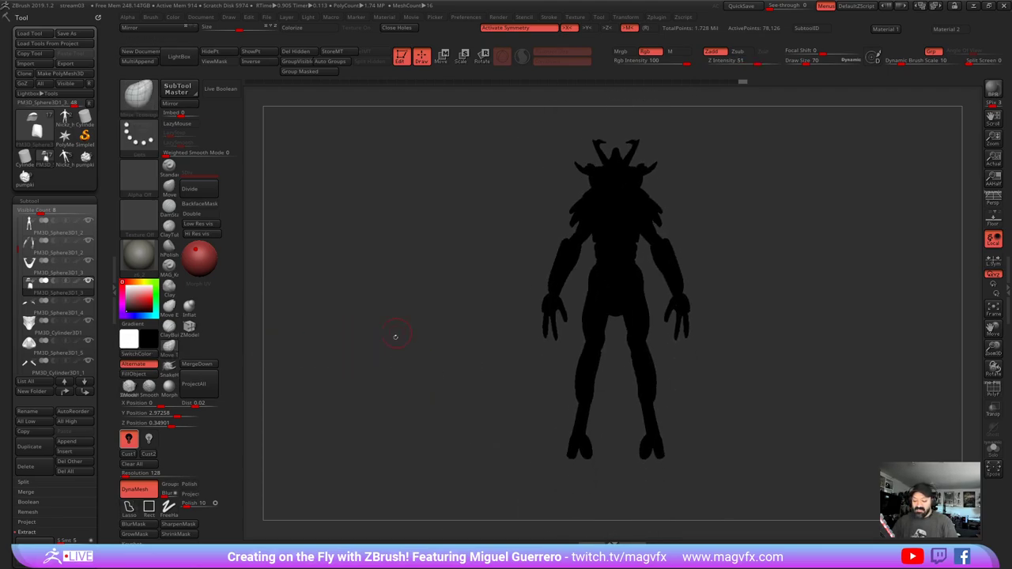
{"action": "mouse_move", "coordinate": [396, 337]}
{"action": "left_mouse_down"}
{"action": "mouse_move", "coordinate": [356, 351]}
{"action": "mouse_move", "coordinate": [369, 353]}
{"action": "mouse_move", "coordinate": [356, 369]}
{"action": "mouse_move", "coordinate": [432, 357]}
{"action": "mouse_move", "coordinate": [362, 361]}
{"action": "mouse_move", "coordinate": [393, 377]}
{"action": "left_mouse_up"}
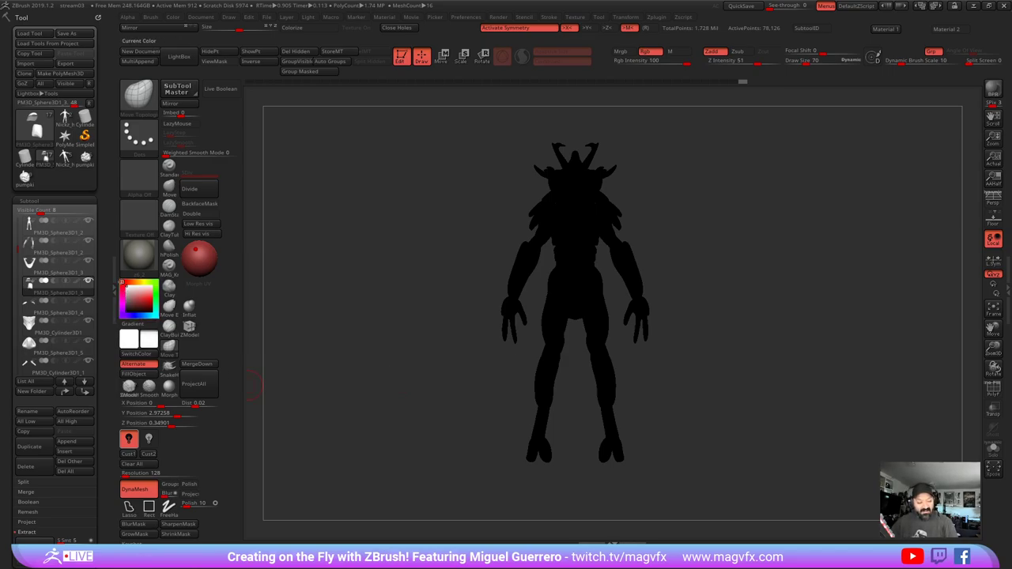
{"action": "right_click_drag", "start_coordinate": [402, 348], "coordinate": [447, 373], "text": "alt"}
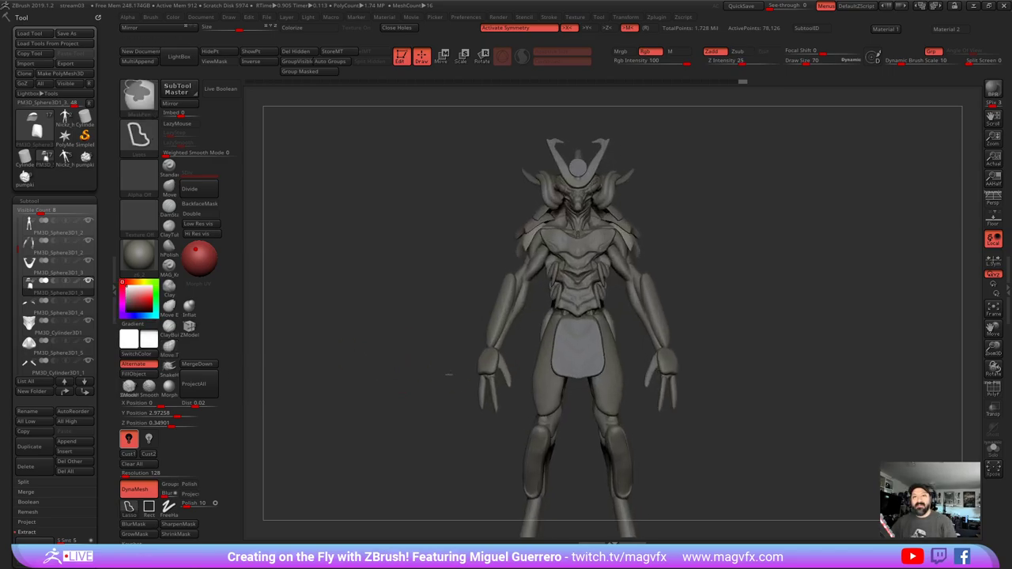
- Enlarge and reshape the lowest shoulder plates from the front and side with Move Topological at draw size 82
{"action": "right_click_drag", "start_coordinate": [448, 309], "coordinate": [451, 275], "text": "alt"}
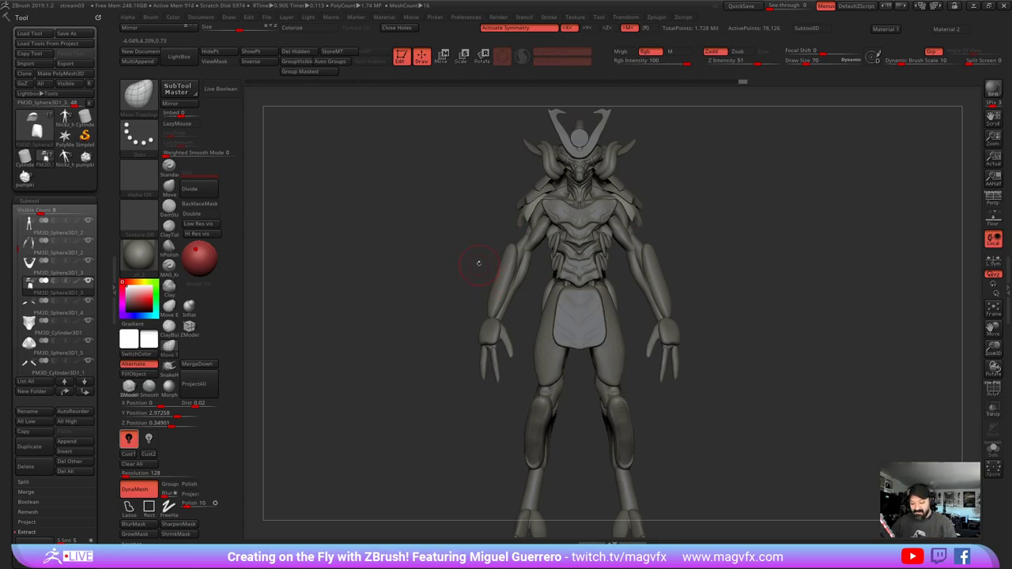
{"action": "right_click_drag", "start_coordinate": [477, 266], "coordinate": [479, 304], "text": "alt"}
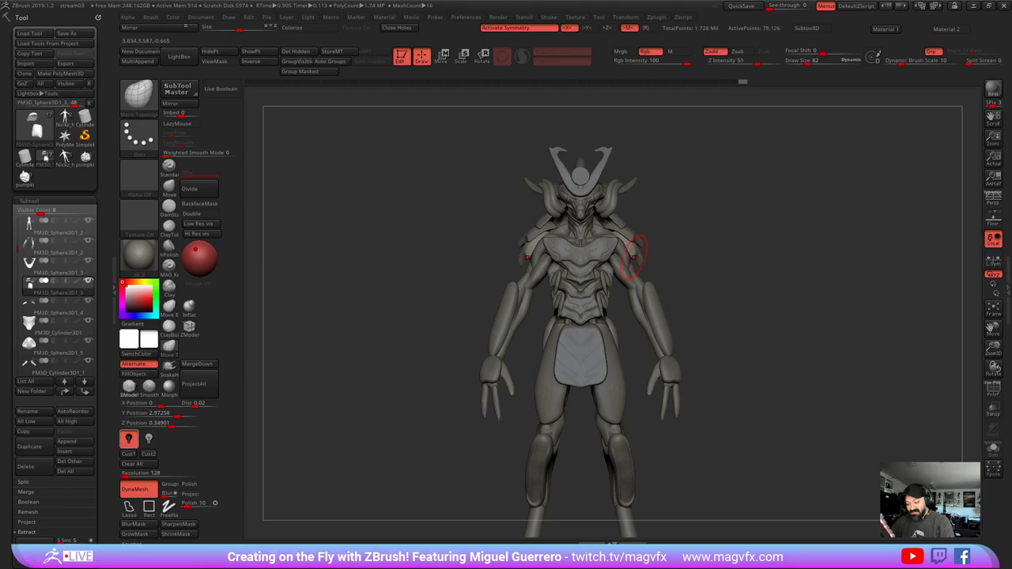
{"action": "right_click_drag", "start_coordinate": [635, 252], "coordinate": [635, 273]}
{"action": "key", "text": "space"}
{"action": "left_click_drag", "start_coordinate": [634, 274], "coordinate": [638, 274]}
{"action": "left_click_drag", "start_coordinate": [528, 218], "coordinate": [523, 223]}
{"action": "right_click_drag", "start_coordinate": [457, 226], "coordinate": [504, 224]}
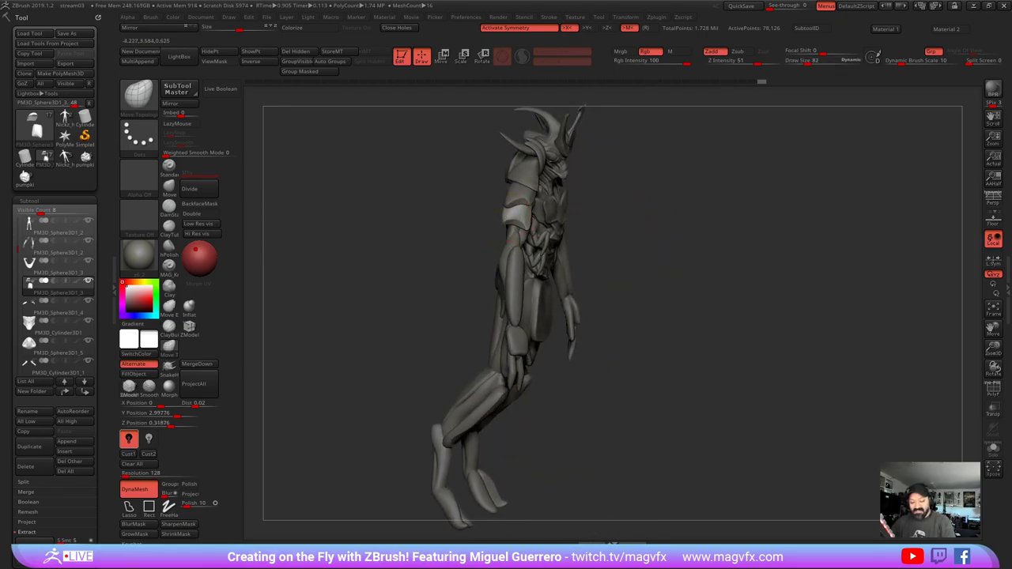
{"action": "left_click_drag", "start_coordinate": [506, 222], "coordinate": [526, 232]}
{"action": "mouse_move", "coordinate": [449, 206]}
{"action": "left_mouse_down"}
{"action": "mouse_move", "coordinate": [503, 209]}
{"action": "mouse_move", "coordinate": [496, 218]}
{"action": "mouse_move", "coordinate": [496, 203]}
{"action": "mouse_move", "coordinate": [529, 219]}
{"action": "left_mouse_up"}
{"action": "left_click_drag", "start_coordinate": [593, 225], "coordinate": [560, 224]}
{"action": "left_click_drag", "start_coordinate": [506, 226], "coordinate": [518, 205]}
- Select the middle shoulder plate subtool and widen it around the shoulder with Move Topological at draw size 90
{"action": "left_click", "coordinate": [515, 199], "text": "alt"}
{"action": "left_click_drag", "start_coordinate": [572, 307], "coordinate": [585, 329]}
{"action": "left_click_drag", "start_coordinate": [511, 191], "coordinate": [507, 192]}
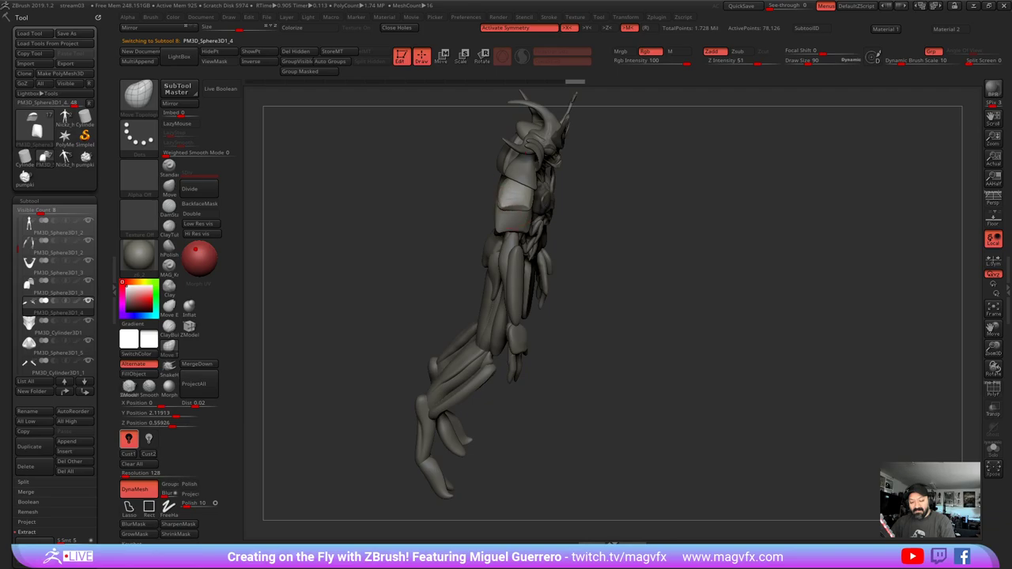
{"action": "left_click_drag", "start_coordinate": [605, 237], "coordinate": [538, 257]}
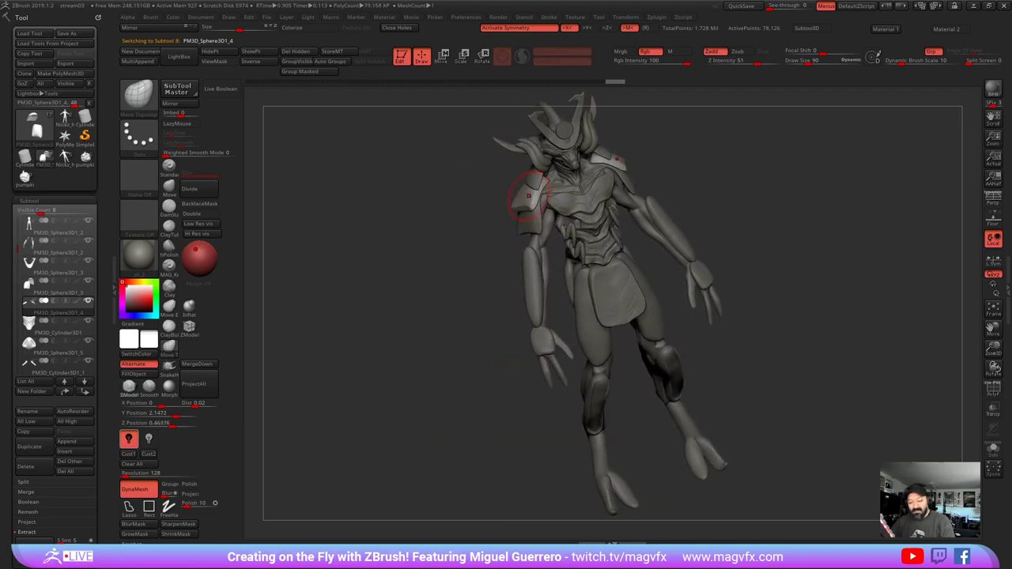
{"action": "mouse_move", "coordinate": [533, 197]}
{"action": "left_mouse_down"}
{"action": "mouse_move", "coordinate": [472, 183]}
{"action": "mouse_move", "coordinate": [521, 198]}
{"action": "mouse_move", "coordinate": [545, 191]}
{"action": "left_mouse_up"}
{"action": "left_click_drag", "start_coordinate": [457, 193], "coordinate": [469, 183], "text": "shift"}
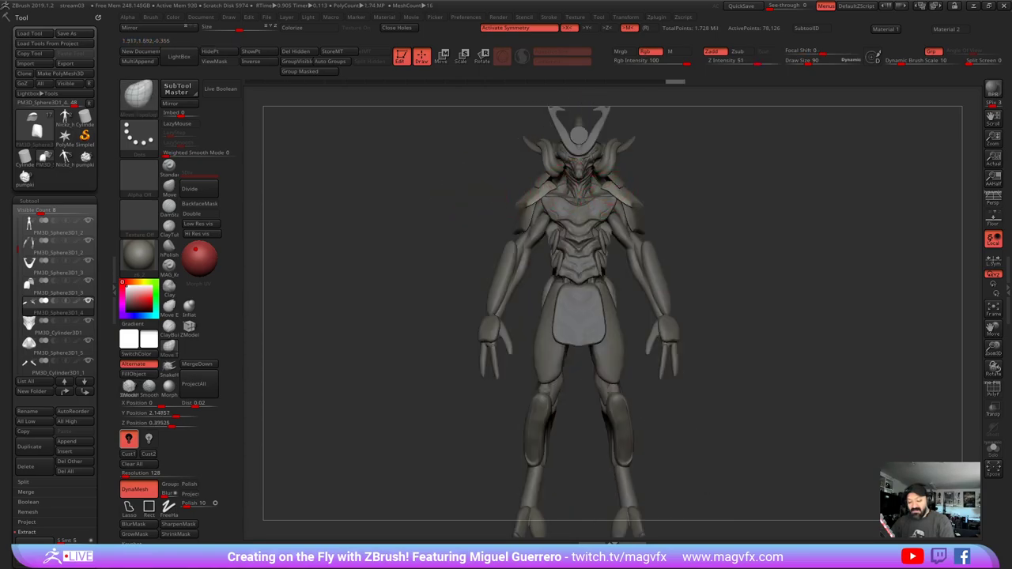
{"action": "left_click_drag", "start_coordinate": [550, 190], "coordinate": [553, 188]}
{"action": "mouse_move", "coordinate": [660, 197]}
{"action": "left_mouse_down"}
{"action": "mouse_move", "coordinate": [597, 199]}
{"action": "mouse_move", "coordinate": [611, 197]}
{"action": "left_mouse_up"}
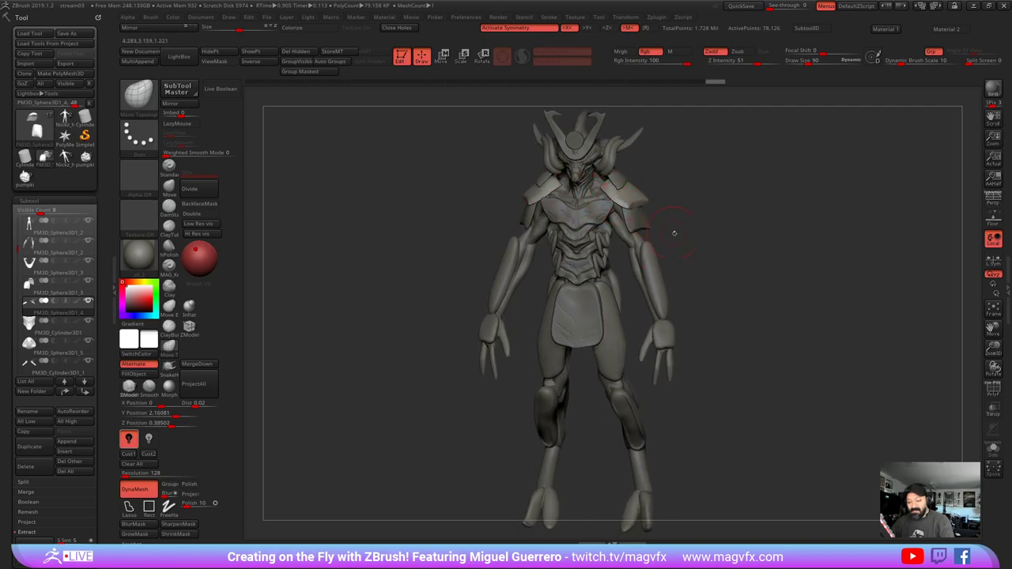
- Select the lowest shoulder plate subtool and adjust its rear side around the upper arm with Move Topological
{"action": "mouse_move", "coordinate": [674, 233]}
{"action": "left_mouse_down"}
{"action": "mouse_move", "coordinate": [581, 230]}
{"action": "mouse_move", "coordinate": [608, 222]}
{"action": "left_mouse_up"}
{"action": "left_click", "coordinate": [639, 212], "text": "alt"}
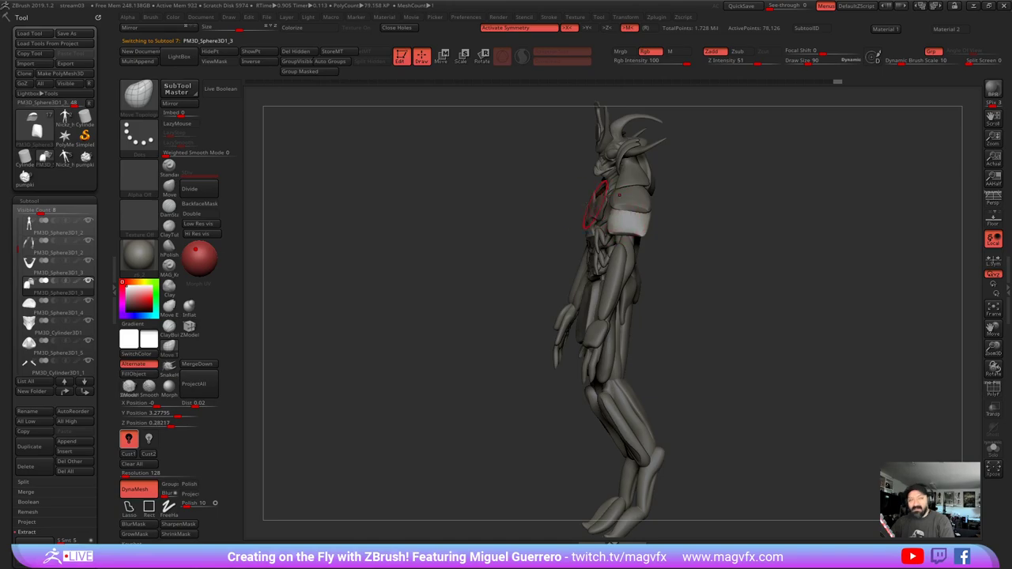
{"action": "left_click_drag", "start_coordinate": [516, 245], "coordinate": [470, 256], "text": "alt"}
{"action": "left_click_drag", "start_coordinate": [671, 233], "coordinate": [563, 237]}
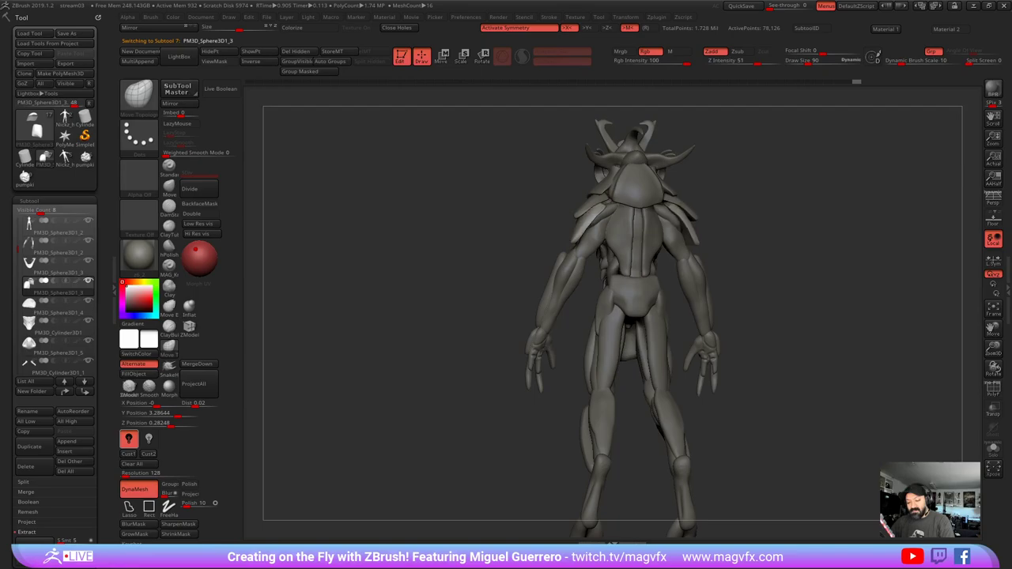
{"action": "left_click_drag", "start_coordinate": [589, 227], "coordinate": [582, 222]}
{"action": "mouse_move", "coordinate": [512, 229]}
{"action": "left_mouse_down"}
{"action": "mouse_move", "coordinate": [566, 236]}
{"action": "mouse_move", "coordinate": [542, 237]}
{"action": "mouse_move", "coordinate": [601, 229]}
{"action": "left_mouse_up"}
{"action": "left_click_drag", "start_coordinate": [658, 274], "coordinate": [592, 263]}
- Refine the lowest shoulder plate's bottom edge and front corner from the side with Move Topological
{"action": "left_click_drag", "start_coordinate": [591, 226], "coordinate": [523, 226]}
{"action": "left_click_drag", "start_coordinate": [586, 223], "coordinate": [586, 228]}
{"action": "mouse_move", "coordinate": [443, 248]}
{"action": "left_mouse_down"}
{"action": "mouse_move", "coordinate": [504, 253]}
{"action": "mouse_move", "coordinate": [489, 253]}
{"action": "left_mouse_up"}
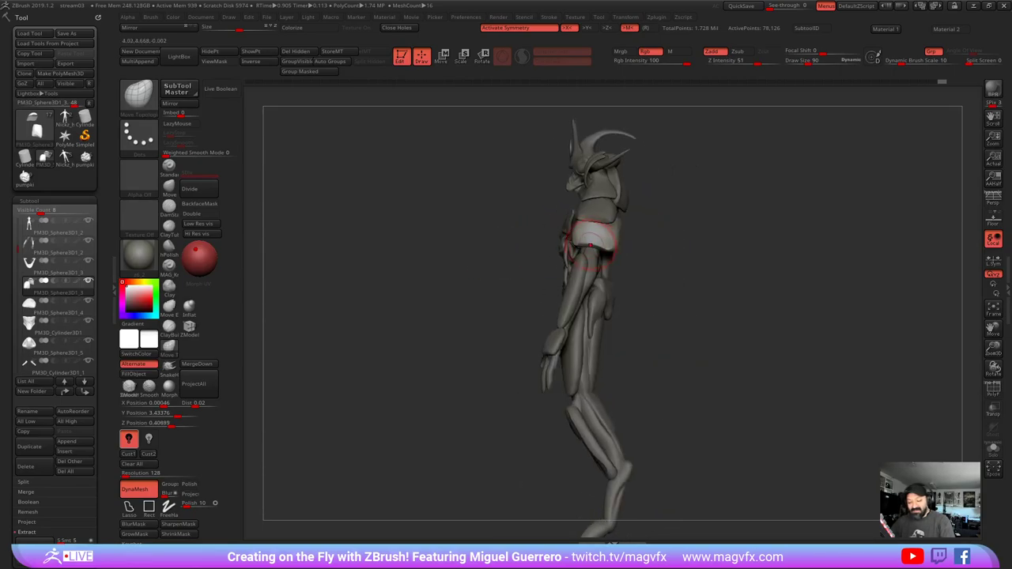
{"action": "left_click_drag", "start_coordinate": [594, 244], "coordinate": [596, 248]}
{"action": "mouse_move", "coordinate": [458, 245]}
{"action": "left_mouse_down"}
{"action": "mouse_move", "coordinate": [525, 244]}
{"action": "mouse_move", "coordinate": [492, 245]}
{"action": "mouse_move", "coordinate": [416, 221]}
{"action": "mouse_move", "coordinate": [445, 303]}
{"action": "left_mouse_up"}
{"action": "mouse_move", "coordinate": [474, 308]}
{"action": "right_mouse_down", "text": "ctrl"}
{"action": "mouse_move", "coordinate": [461, 302]}
{"action": "mouse_move", "coordinate": [463, 336]}
{"action": "mouse_move", "coordinate": [481, 345]}
{"action": "right_mouse_up", "text": "ctrl"}
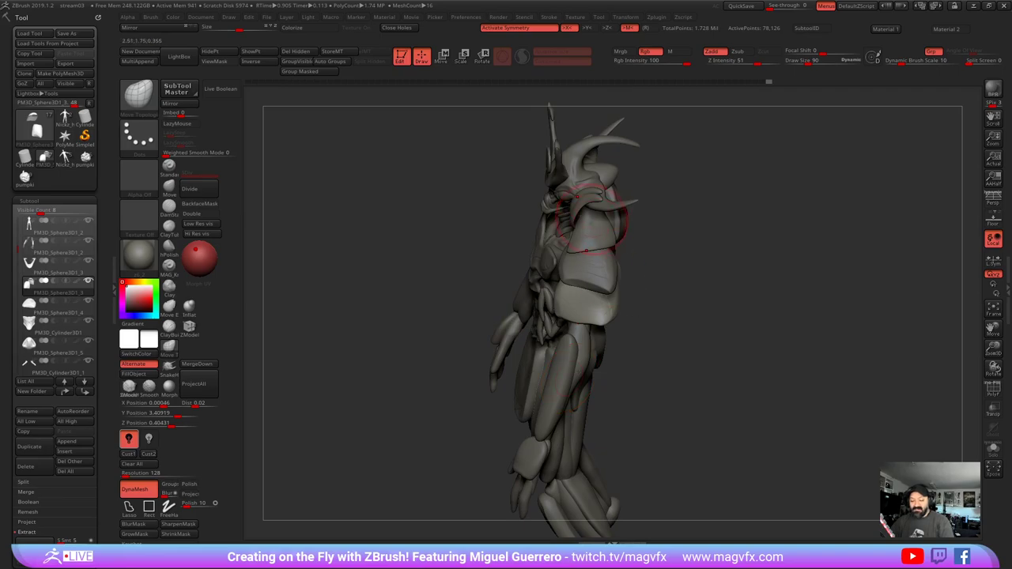
{"action": "left_click_drag", "start_coordinate": [559, 315], "coordinate": [552, 315]}
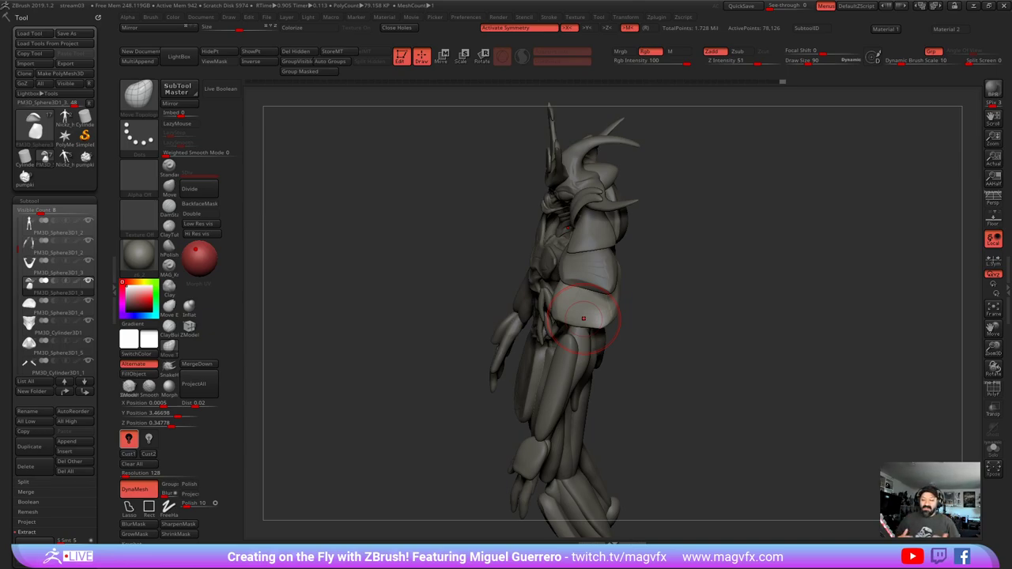
- Select the shoulder plate subtools in turn and adjust their overlapping edges from the side with Move Topological at draw size 90
{"action": "left_click_drag", "start_coordinate": [594, 252], "coordinate": [597, 255]}
{"action": "left_click", "coordinate": [599, 252], "text": "alt"}
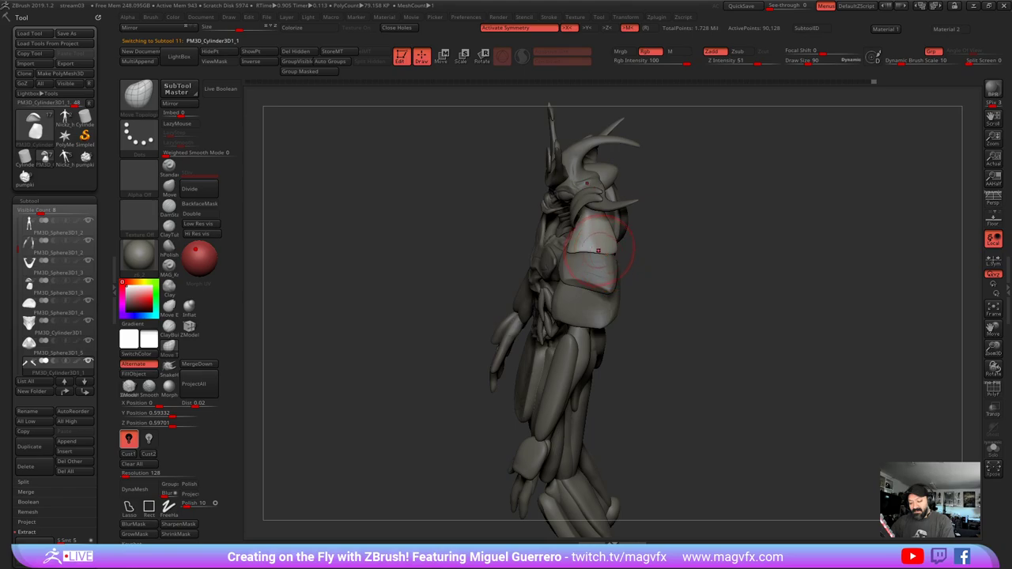
{"action": "mouse_move", "coordinate": [556, 248]}
{"action": "right_mouse_down"}
{"action": "mouse_move", "coordinate": [585, 297]}
{"action": "mouse_move", "coordinate": [565, 304]}
{"action": "right_mouse_up"}
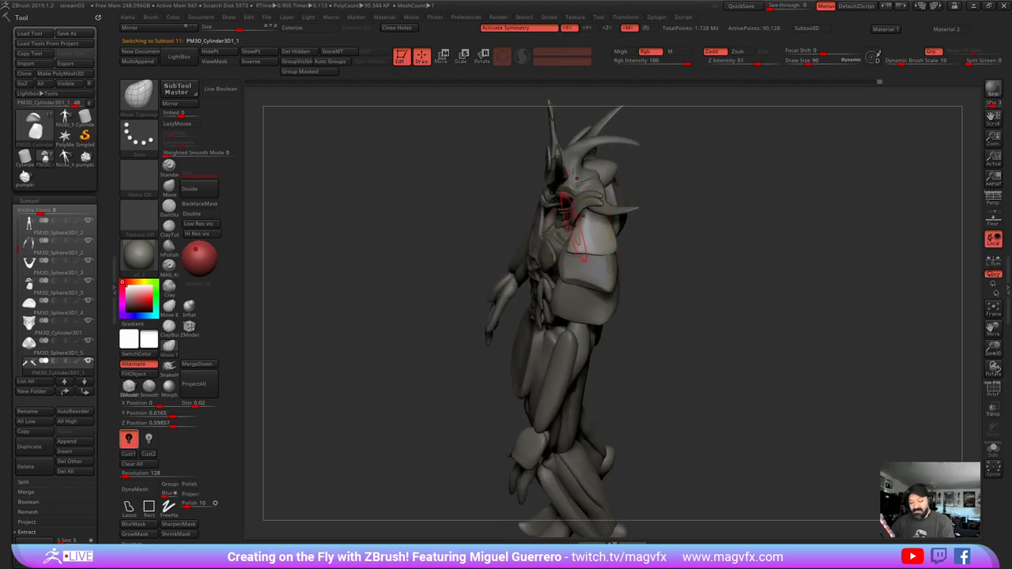
{"action": "mouse_move", "coordinate": [588, 267]}
{"action": "left_mouse_down"}
{"action": "mouse_move", "coordinate": [582, 294]}
{"action": "mouse_move", "coordinate": [551, 318]}
{"action": "mouse_move", "coordinate": [599, 322]}
{"action": "left_mouse_up"}
{"action": "left_click", "coordinate": [589, 270], "text": "alt"}
{"action": "left_click", "coordinate": [577, 309], "text": "alt"}
{"action": "mouse_move", "coordinate": [433, 269]}
{"action": "left_mouse_down", "text": "shift"}
{"action": "mouse_move", "coordinate": [452, 238]}
{"action": "mouse_move", "coordinate": [434, 243]}
{"action": "left_mouse_up", "text": "shift"}
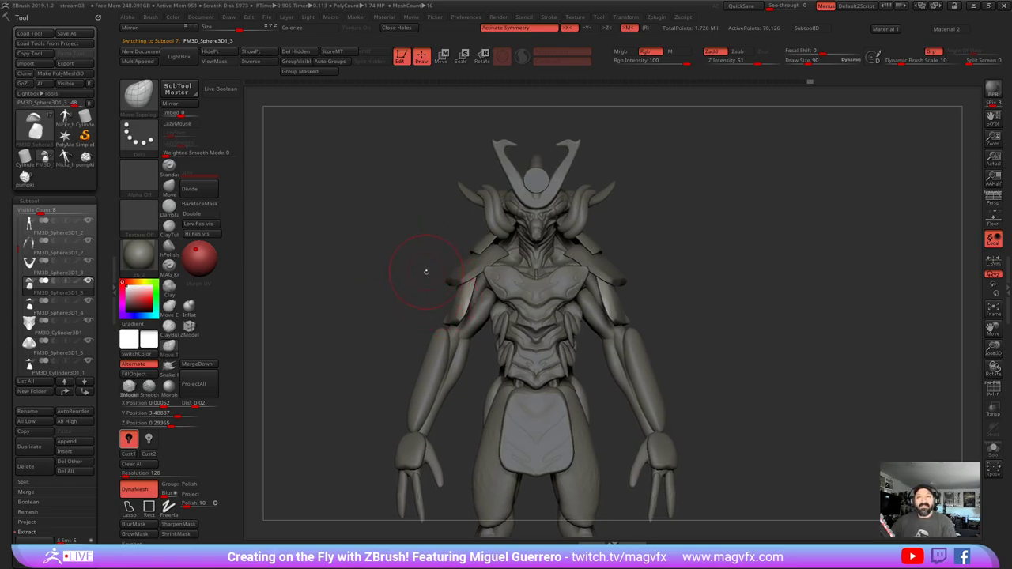
- Adjust the lowest shoulder plate with Move Topological at draw size 106, and select the middle plate's subtool to refine it
{"action": "mouse_move", "coordinate": [456, 305]}
{"action": "left_mouse_down"}
{"action": "mouse_move", "coordinate": [409, 280]}
{"action": "mouse_move", "coordinate": [433, 276]}
{"action": "mouse_move", "coordinate": [406, 263]}
{"action": "mouse_move", "coordinate": [422, 270]}
{"action": "mouse_move", "coordinate": [399, 273]}
{"action": "mouse_move", "coordinate": [435, 313]}
{"action": "mouse_move", "coordinate": [388, 334]}
{"action": "mouse_move", "coordinate": [336, 290]}
{"action": "left_mouse_up"}
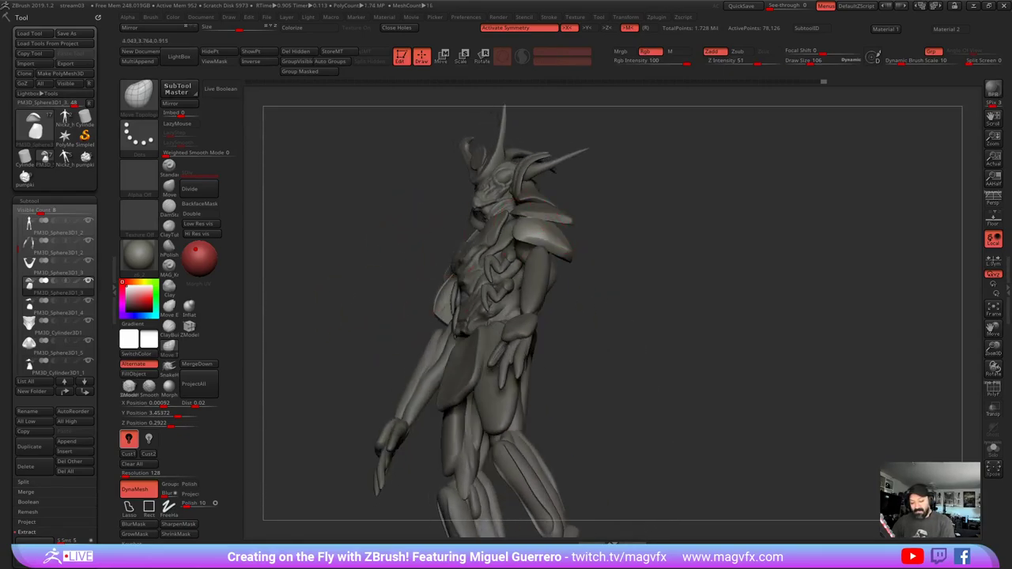
{"action": "left_click_drag", "start_coordinate": [563, 240], "coordinate": [548, 211]}
{"action": "left_click", "coordinate": [546, 213], "text": "alt"}
{"action": "left_click_drag", "start_coordinate": [608, 237], "coordinate": [644, 240]}
{"action": "right_click_drag", "start_coordinate": [273, 237], "coordinate": [394, 293], "text": "shift"}
{"action": "left_click_drag", "start_coordinate": [393, 293], "coordinate": [462, 275], "text": "alt"}
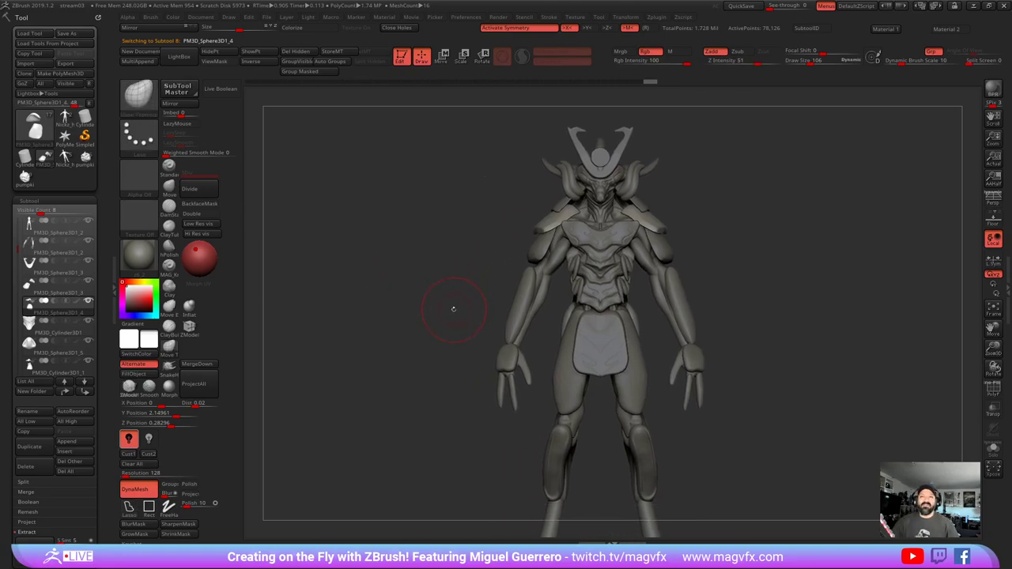
{"action": "left_click_drag", "start_coordinate": [454, 309], "coordinate": [391, 368]}
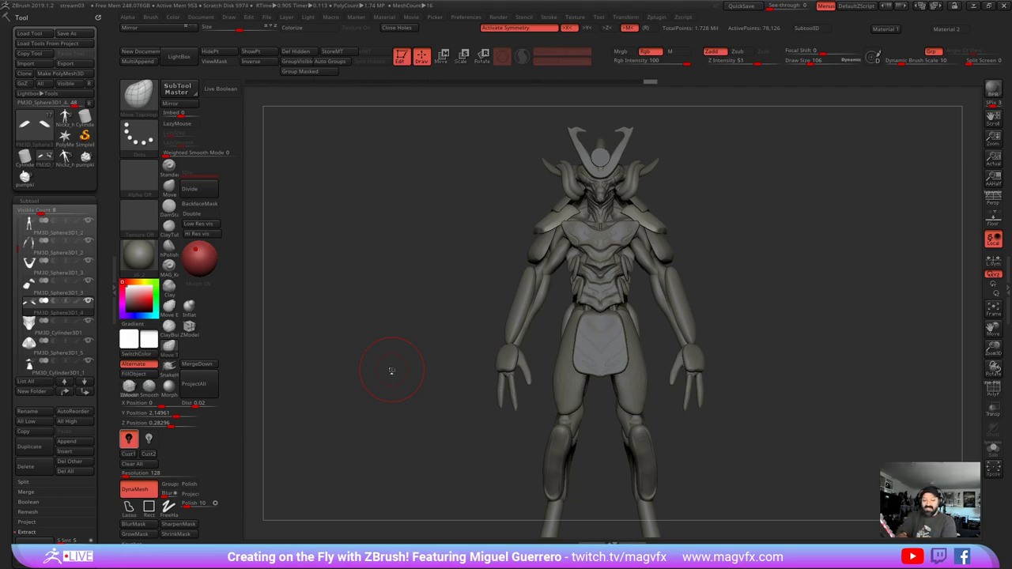
- Select the upper shoulder plate subtool and temporarily hide the curled horns to inspect the plates beneath them
{"action": "left_click", "coordinate": [565, 193], "text": "alt"}
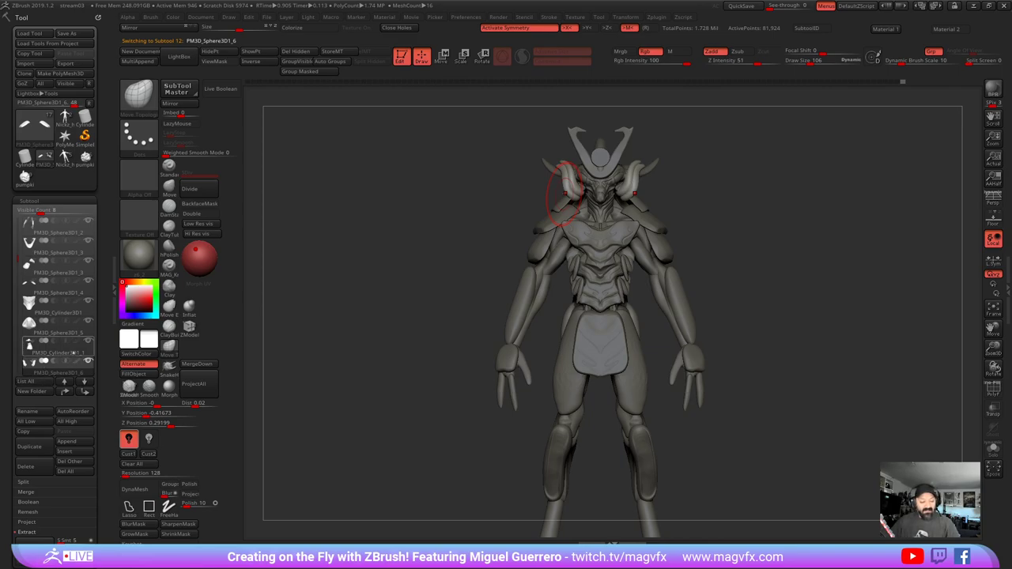
{"action": "left_click", "coordinate": [81, 353]}
{"action": "left_click", "coordinate": [87, 362]}
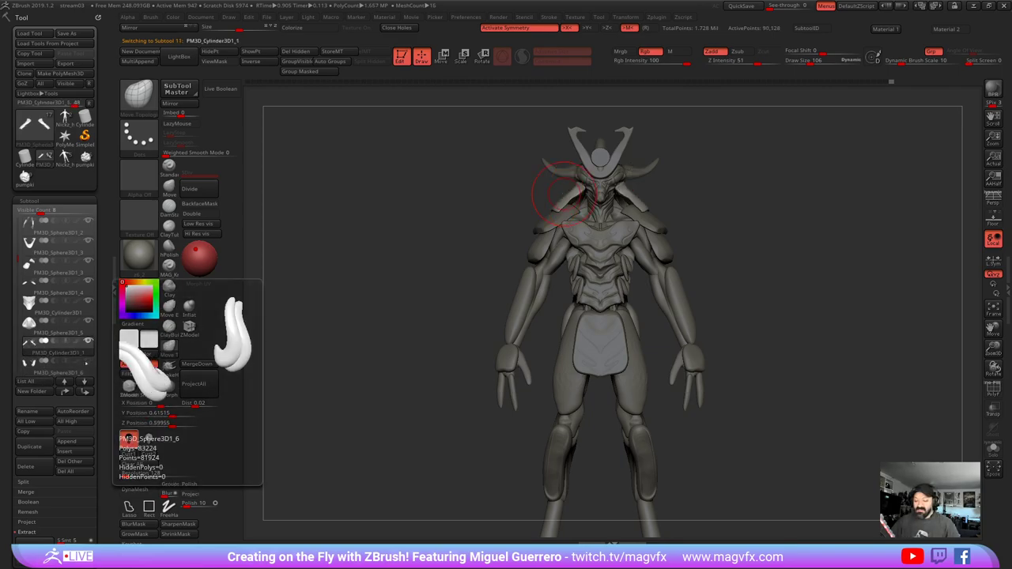
{"action": "mouse_move", "coordinate": [459, 261]}
{"action": "left_mouse_down"}
{"action": "mouse_move", "coordinate": [379, 259]}
{"action": "mouse_move", "coordinate": [447, 258]}
{"action": "left_mouse_up"}
{"action": "mouse_move", "coordinate": [391, 369]}
{"action": "left_mouse_down"}
{"action": "mouse_move", "coordinate": [467, 370]}
{"action": "mouse_move", "coordinate": [388, 371]}
{"action": "left_mouse_up"}
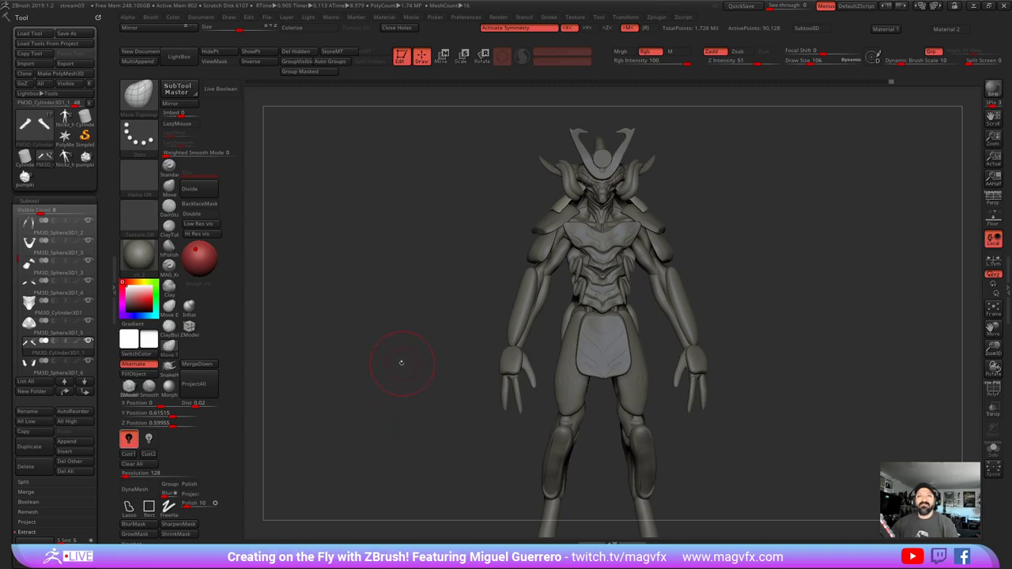
{"action": "left_click_drag", "start_coordinate": [398, 362], "coordinate": [390, 359]}
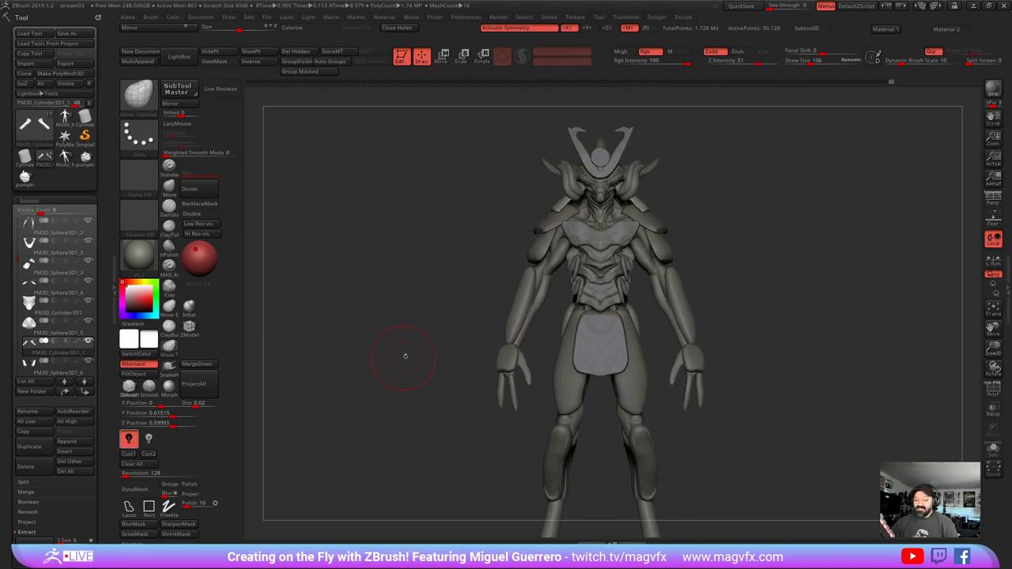
- Select the arms subtool, clear its mask, and reshape the forearms and upper arms from the front with Move Topological
{"action": "left_click", "coordinate": [523, 296], "text": "alt"}
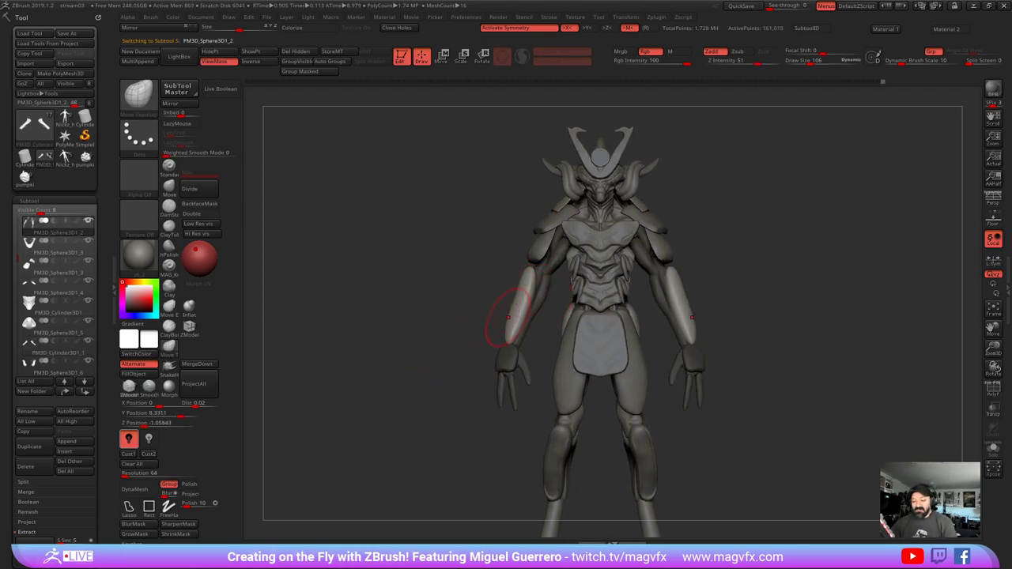
{"action": "left_click", "coordinate": [169, 188]}
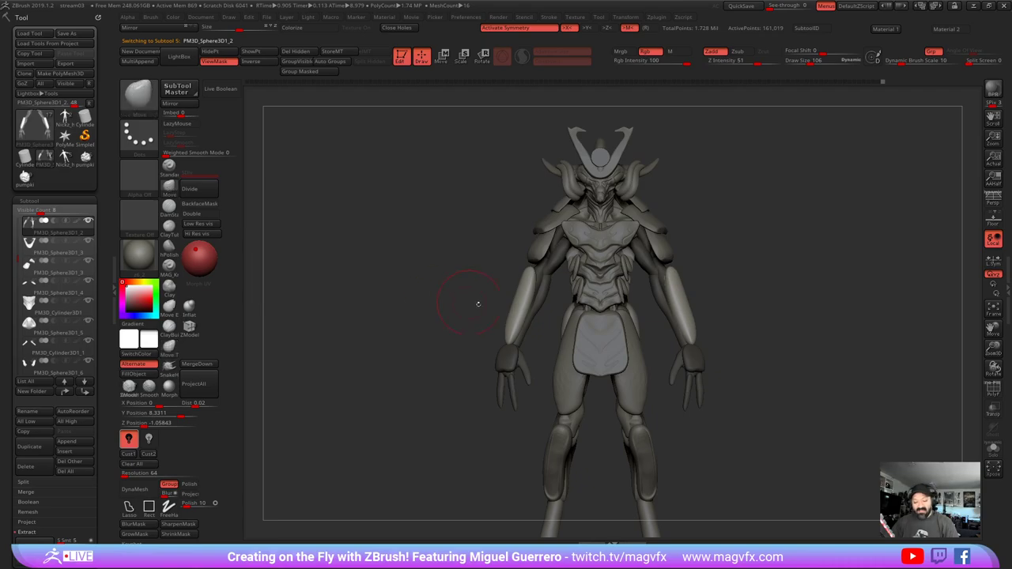
{"action": "left_click_drag", "start_coordinate": [452, 303], "coordinate": [466, 320], "text": "ctrl"}
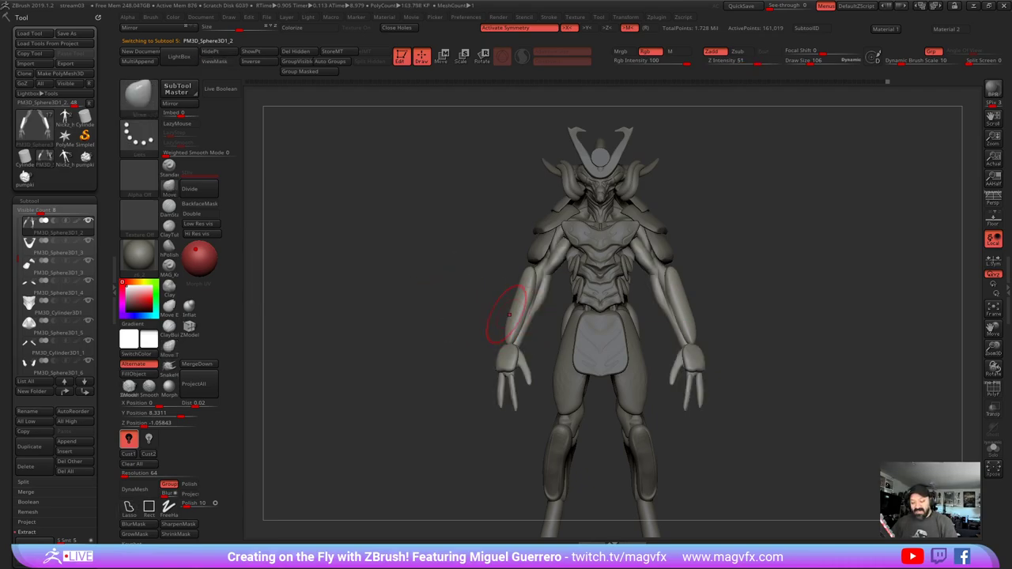
{"action": "left_click", "coordinate": [170, 346]}
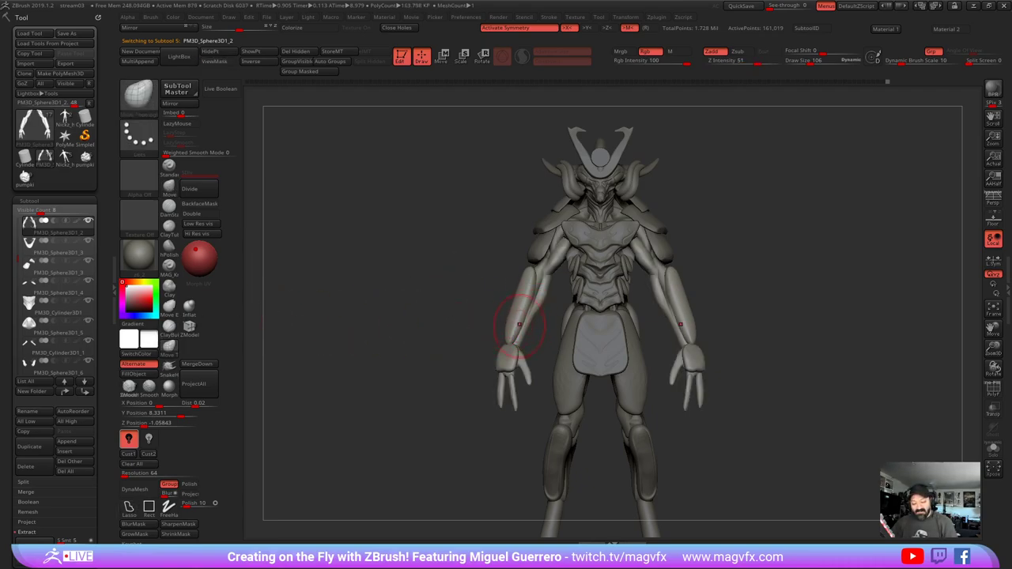
{"action": "left_click_drag", "start_coordinate": [531, 317], "coordinate": [523, 318]}
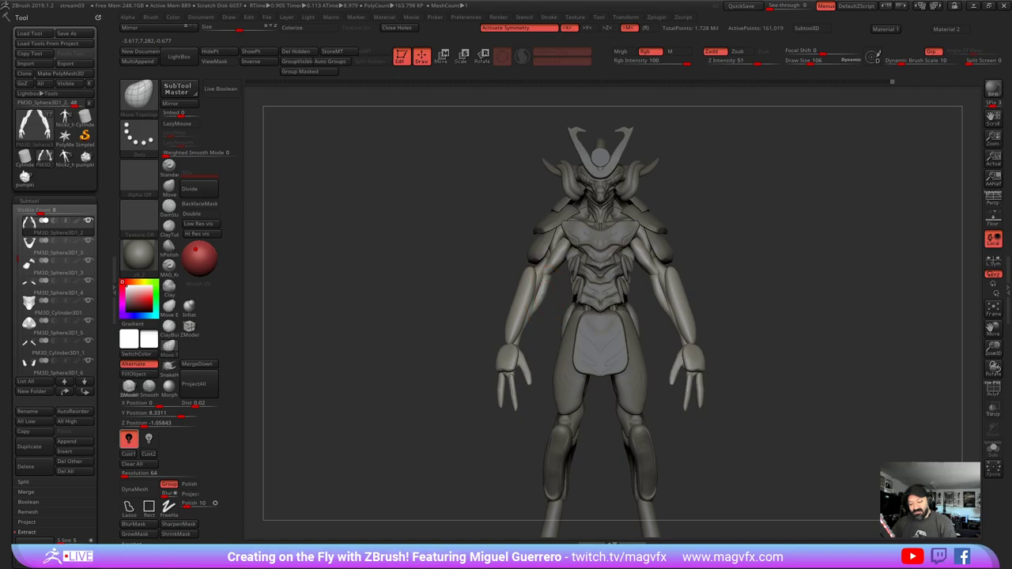
{"action": "left_click_drag", "start_coordinate": [536, 297], "coordinate": [530, 295]}
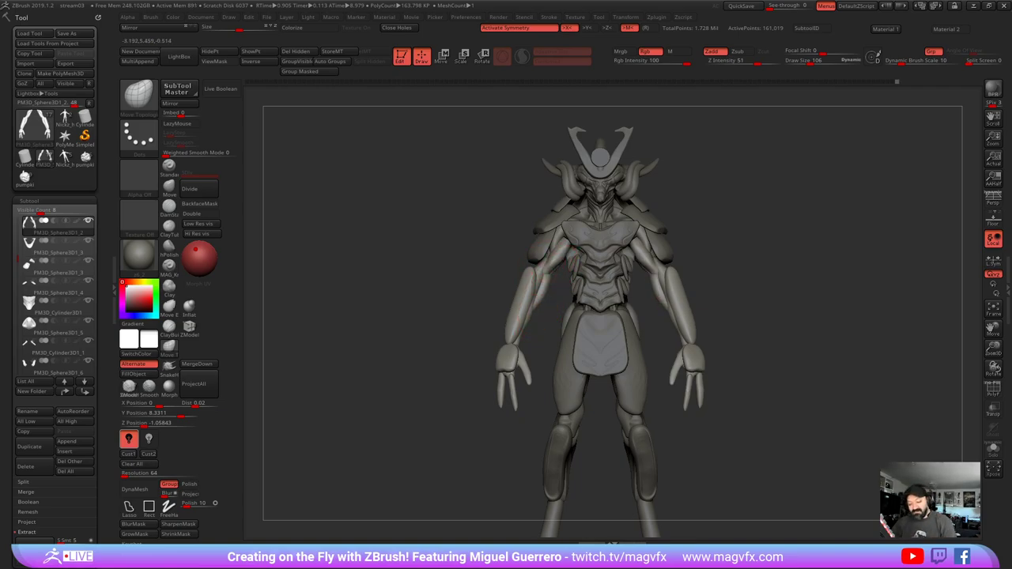
{"action": "mouse_move", "coordinate": [552, 263]}
{"action": "left_mouse_down"}
{"action": "mouse_move", "coordinate": [568, 243]}
{"action": "mouse_move", "coordinate": [555, 240]}
{"action": "mouse_move", "coordinate": [560, 264]}
{"action": "left_mouse_up"}
- Adjust the upper arm's contour below the lowest shoulder plate from the side with Move Topological
{"action": "left_click_drag", "start_coordinate": [476, 265], "coordinate": [335, 276]}
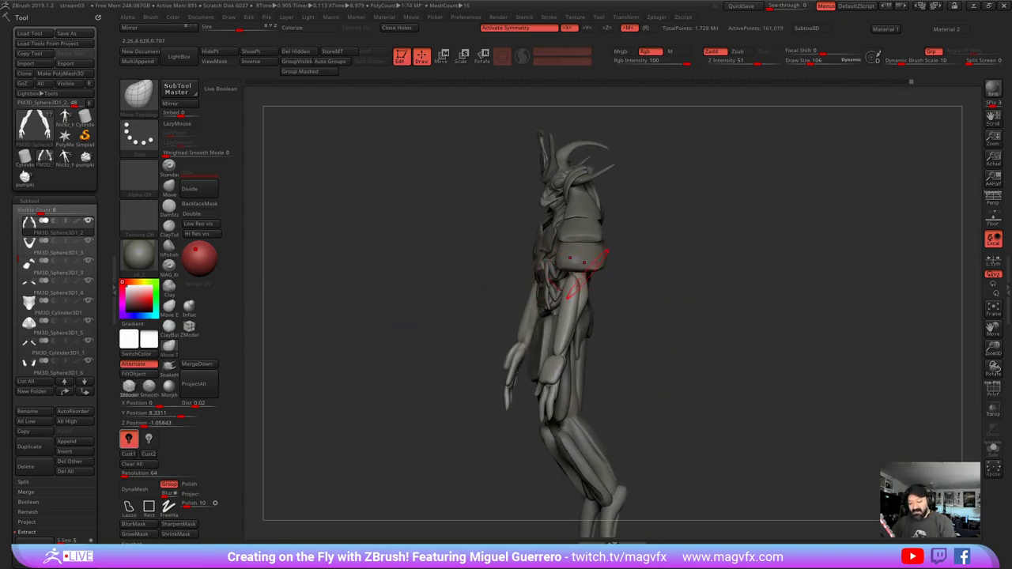
{"action": "left_click_drag", "start_coordinate": [580, 280], "coordinate": [587, 282]}
{"action": "mouse_move", "coordinate": [431, 319]}
{"action": "left_mouse_down"}
{"action": "mouse_move", "coordinate": [534, 316]}
{"action": "mouse_move", "coordinate": [366, 305]}
{"action": "mouse_move", "coordinate": [435, 297]}
{"action": "left_mouse_up"}
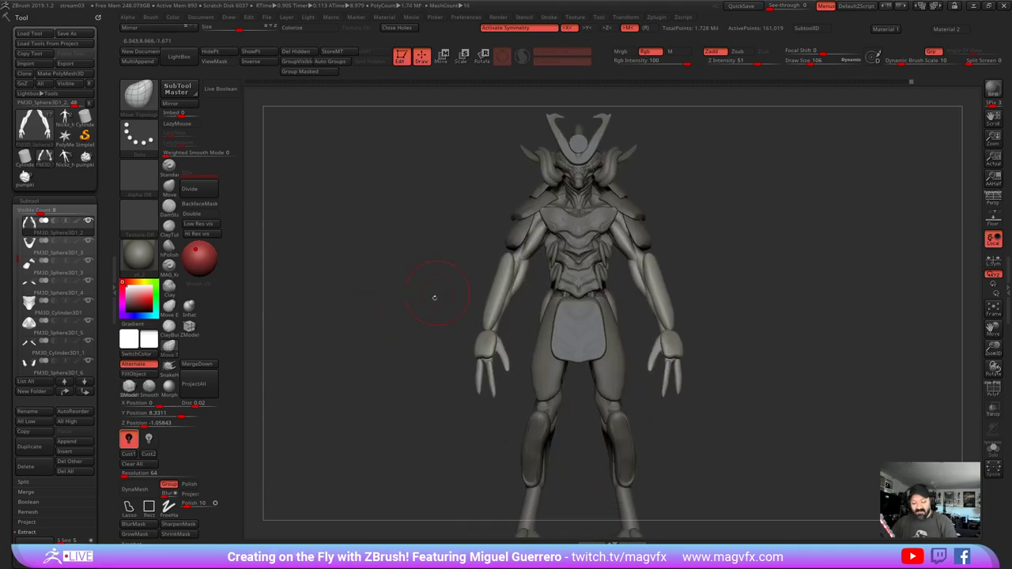
- Hide the hand and finger parts, mask the remaining arm parts, and show the whole subtool with only the hands unmasked
{"action": "left_click_drag", "start_coordinate": [430, 355], "coordinate": [449, 353]}
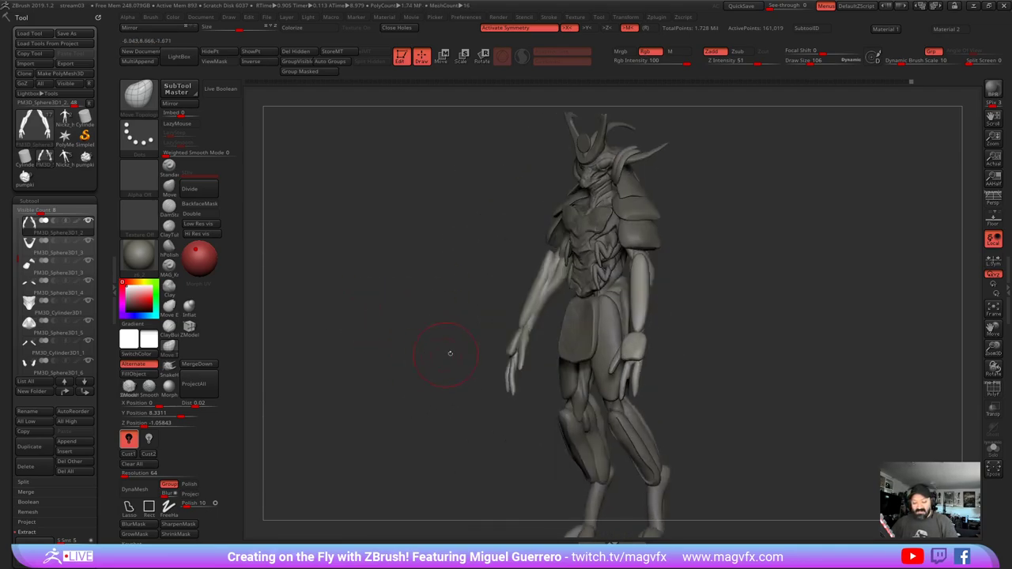
{"action": "left_click", "coordinate": [506, 352], "text": "ctrl+shift"}
{"action": "left_click", "coordinate": [505, 352], "text": "ctrl+shift"}
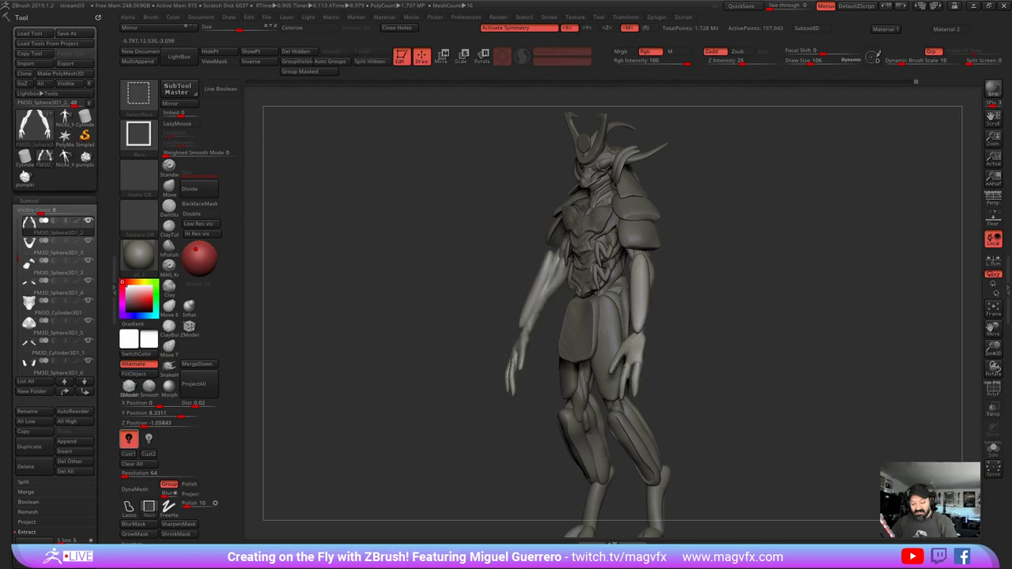
{"action": "left_click", "coordinate": [512, 359], "text": "ctrl+shift"}
{"action": "left_click", "coordinate": [507, 372], "text": "ctrl+shift"}
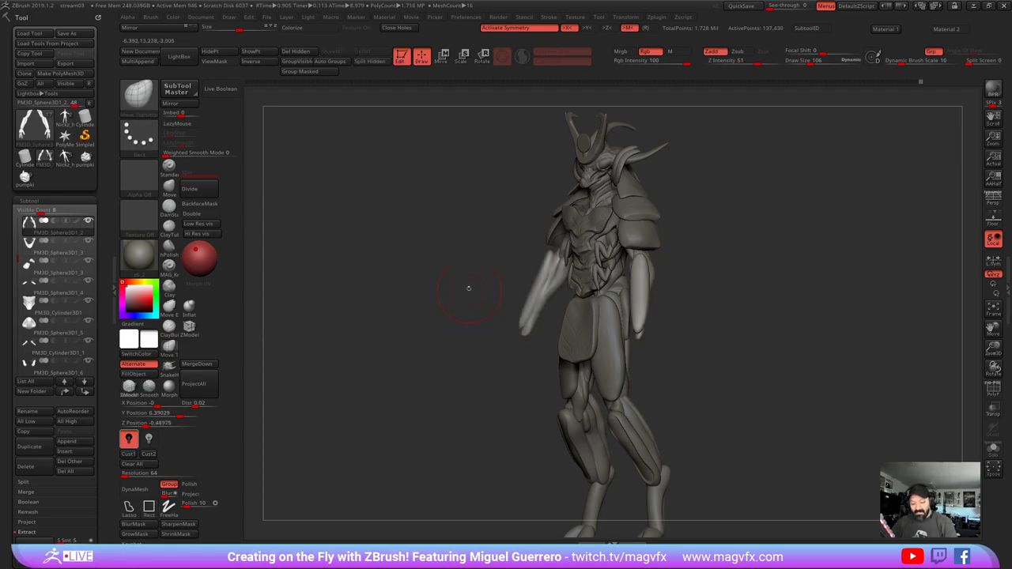
{"action": "mouse_move", "coordinate": [463, 269]}
{"action": "left_mouse_down", "text": "ctrl"}
{"action": "mouse_move", "coordinate": [506, 385]}
{"action": "mouse_move", "coordinate": [569, 247]}
{"action": "left_mouse_up", "text": "ctrl"}
{"action": "left_click", "coordinate": [447, 307], "text": "ctrl+shift"}
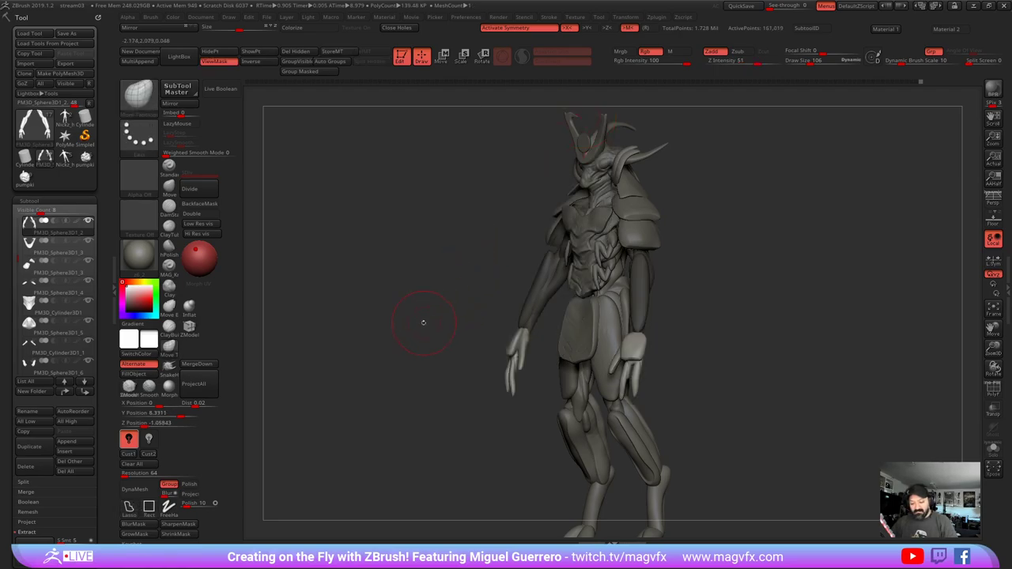
- Center the transform gizmo on the unmasked hands and rotate them by about 32 degrees at the wrists
{"action": "mouse_move", "coordinate": [422, 321]}
{"action": "left_mouse_down", "text": "shift"}
{"action": "mouse_move", "coordinate": [437, 220]}
{"action": "mouse_move", "coordinate": [401, 223]}
{"action": "left_mouse_up", "text": "shift"}
{"action": "key", "text": "w"}
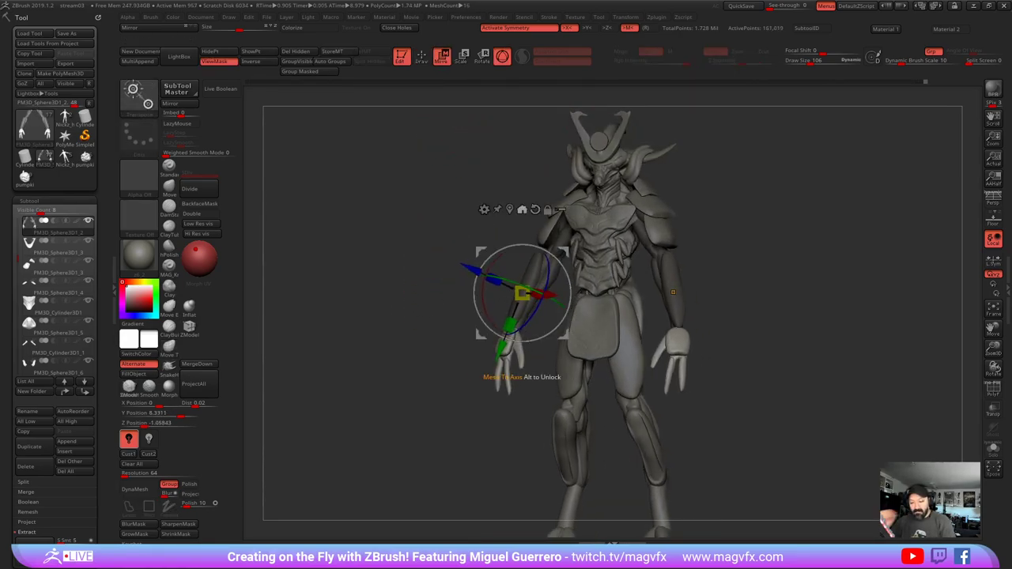
{"action": "left_click", "coordinate": [509, 210]}
{"action": "left_click_drag", "start_coordinate": [739, 340], "coordinate": [787, 341]}
{"action": "left_click", "coordinate": [498, 356]}
{"action": "left_click_drag", "start_coordinate": [387, 380], "coordinate": [364, 419], "text": "alt"}
{"action": "left_click_drag", "start_coordinate": [484, 349], "coordinate": [513, 345]}
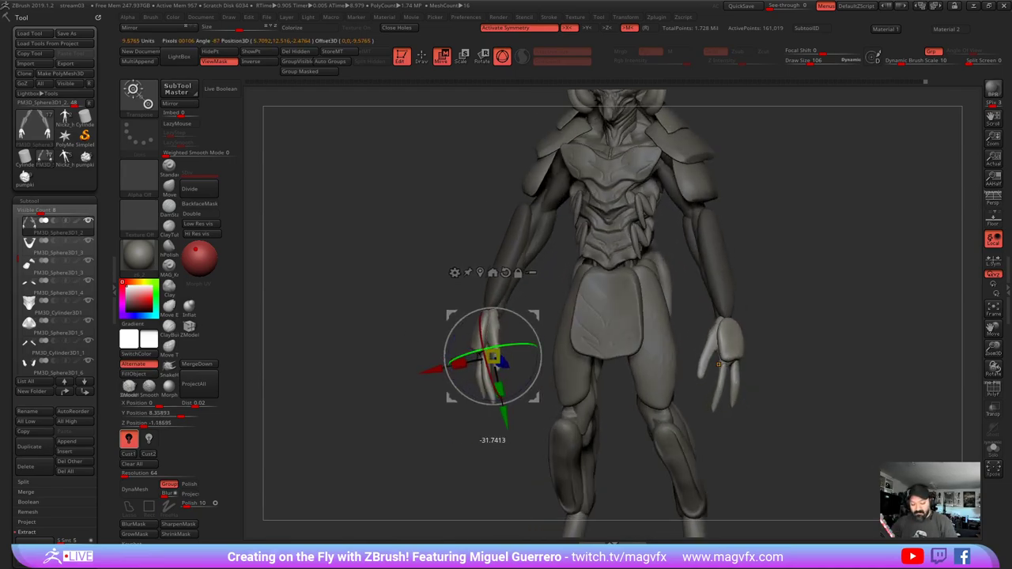
- Reposition the rotated hands at the wrists from the front and side with the gizmo, and return to Draw mode
{"action": "left_click_drag", "start_coordinate": [395, 381], "coordinate": [444, 365]}
{"action": "left_click_drag", "start_coordinate": [729, 356], "coordinate": [738, 356]}
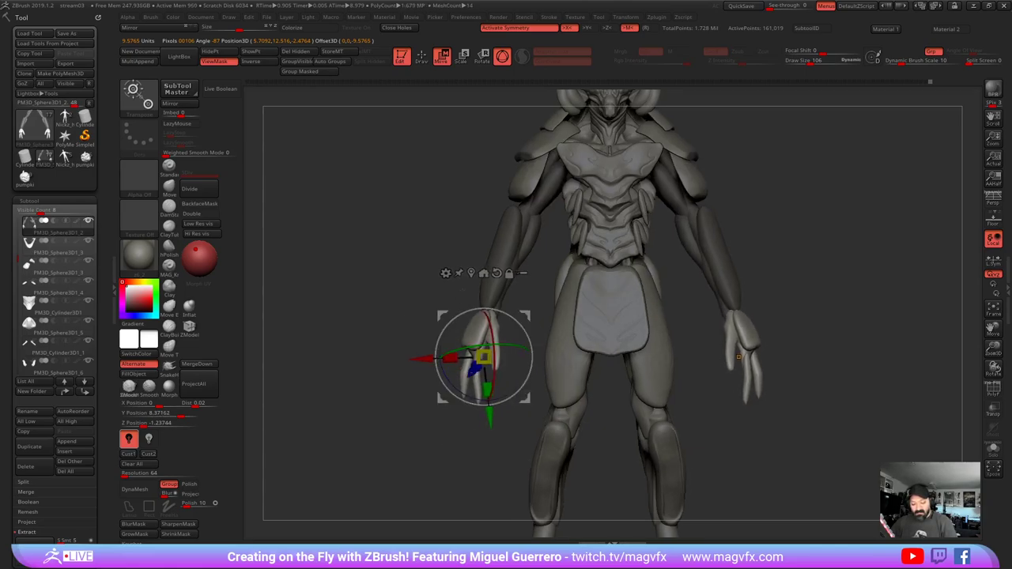
{"action": "left_click_drag", "start_coordinate": [483, 357], "coordinate": [472, 358]}
{"action": "left_click_drag", "start_coordinate": [442, 315], "coordinate": [420, 308]}
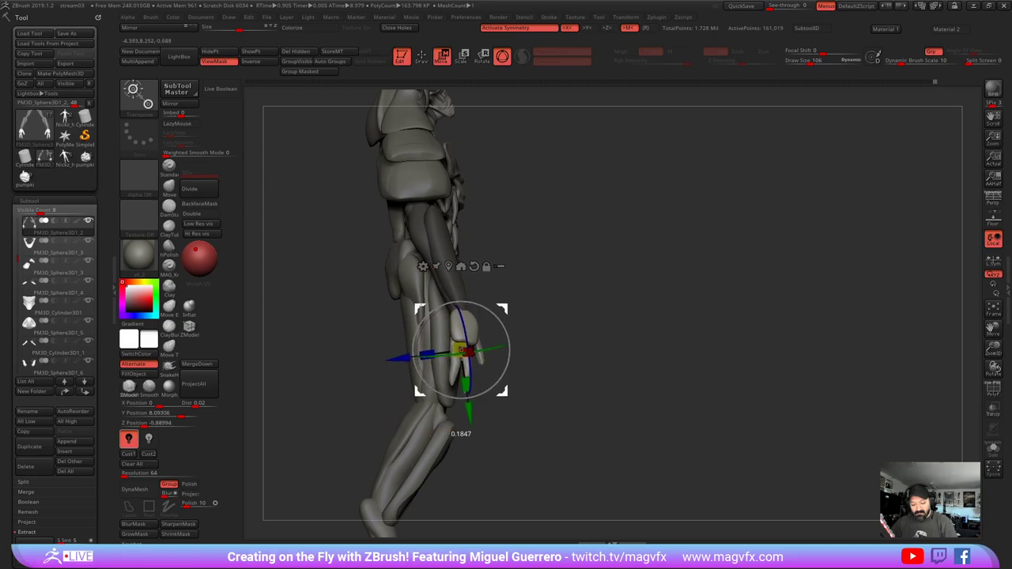
{"action": "right_click_drag", "start_coordinate": [506, 349], "coordinate": [407, 342]}
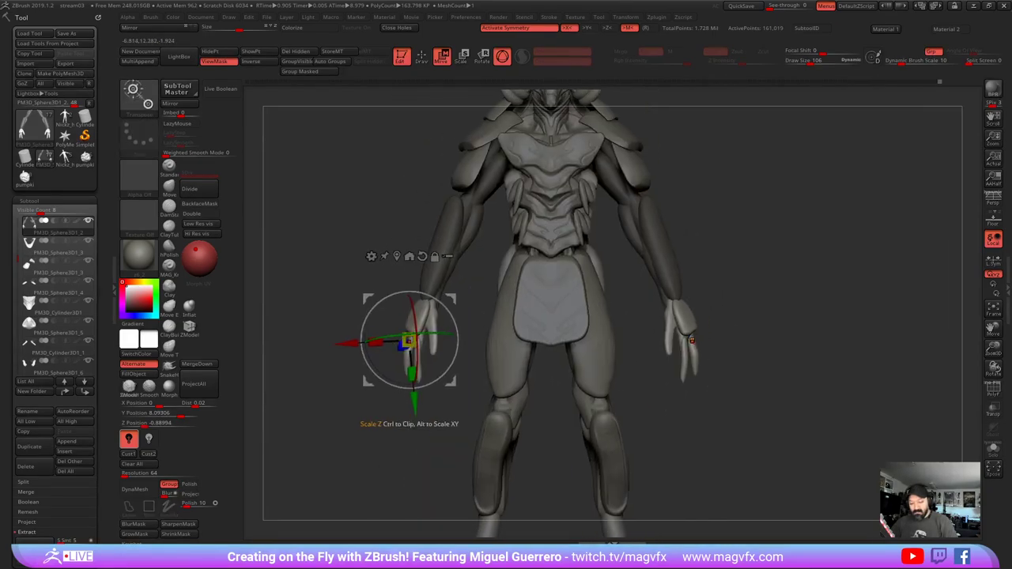
{"action": "right_click_drag", "start_coordinate": [411, 424], "coordinate": [445, 364], "text": "ctrl"}
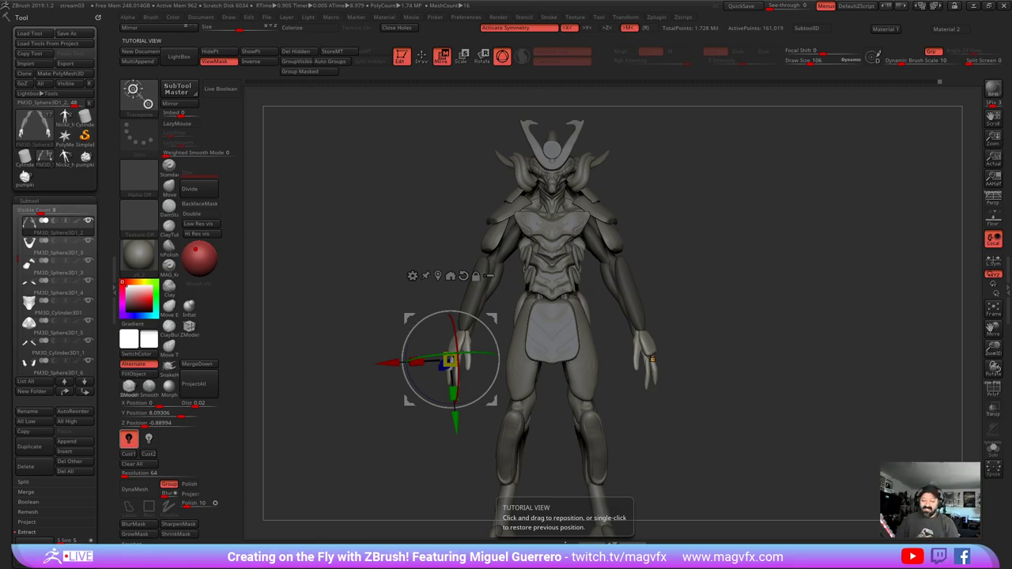
{"action": "left_click", "coordinate": [421, 56]}
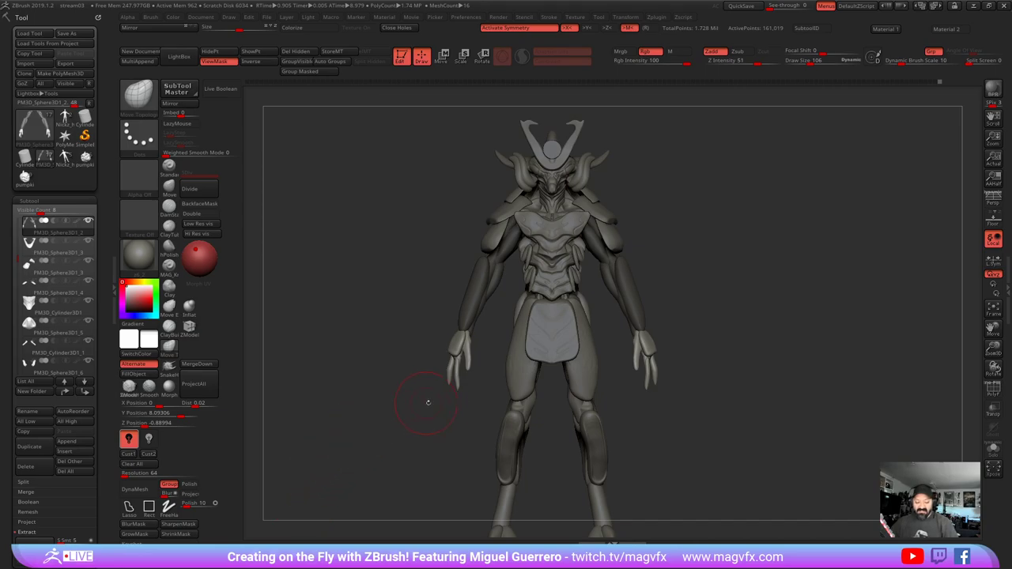
- Isolate the forearms through visibility and masking so that the rest of the arms subtool is masked and the forearms are editable
{"action": "mouse_move", "coordinate": [331, 413]}
{"action": "right_mouse_down", "text": "alt"}
{"action": "mouse_move", "coordinate": [434, 361]}
{"action": "mouse_move", "coordinate": [414, 376]}
{"action": "right_mouse_up", "text": "alt"}
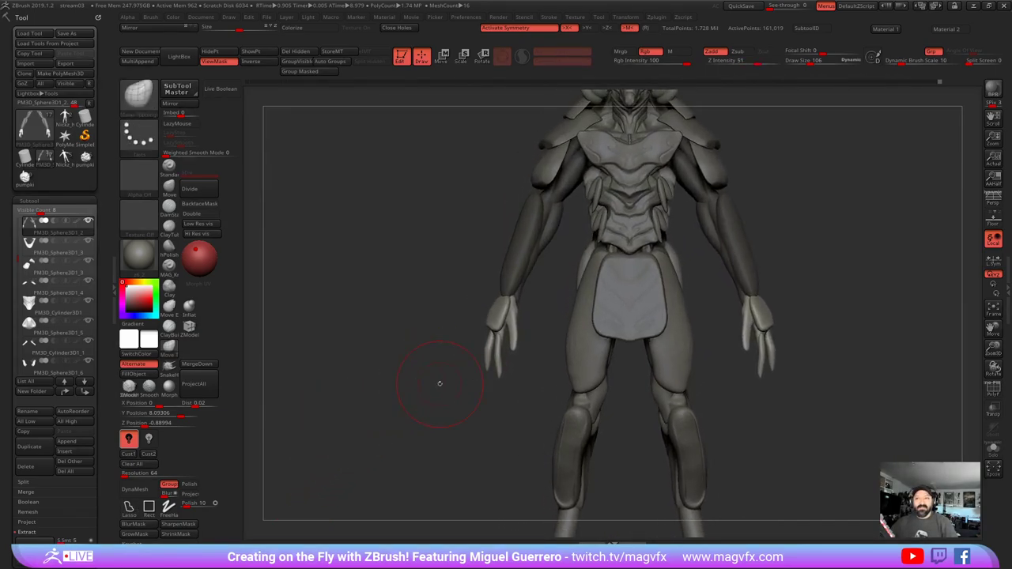
{"action": "right_click_drag", "start_coordinate": [317, 370], "coordinate": [388, 346]}
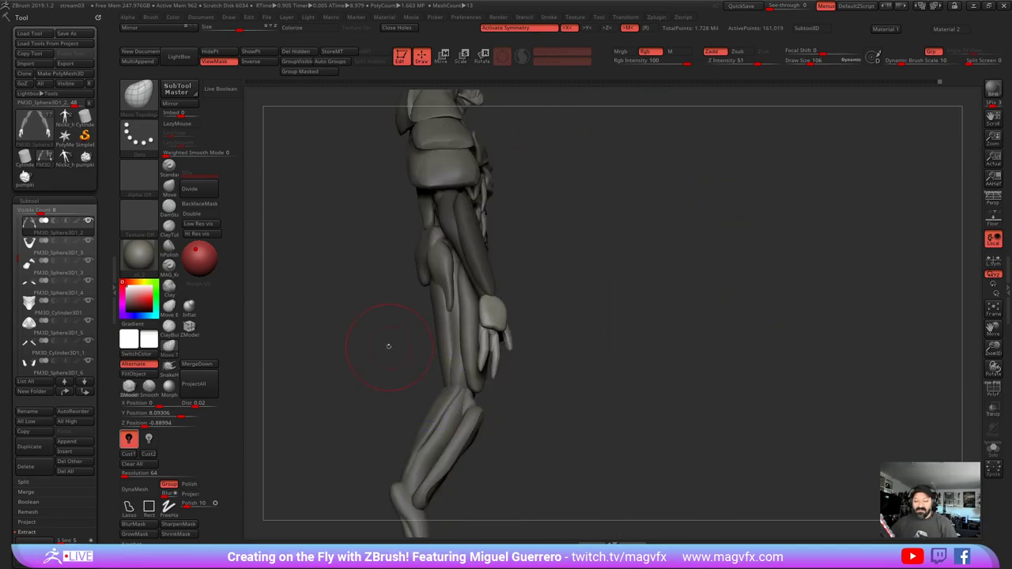
{"action": "right_click_drag", "start_coordinate": [459, 338], "coordinate": [393, 319]}
{"action": "left_click_drag", "start_coordinate": [394, 319], "coordinate": [419, 349], "text": "alt"}
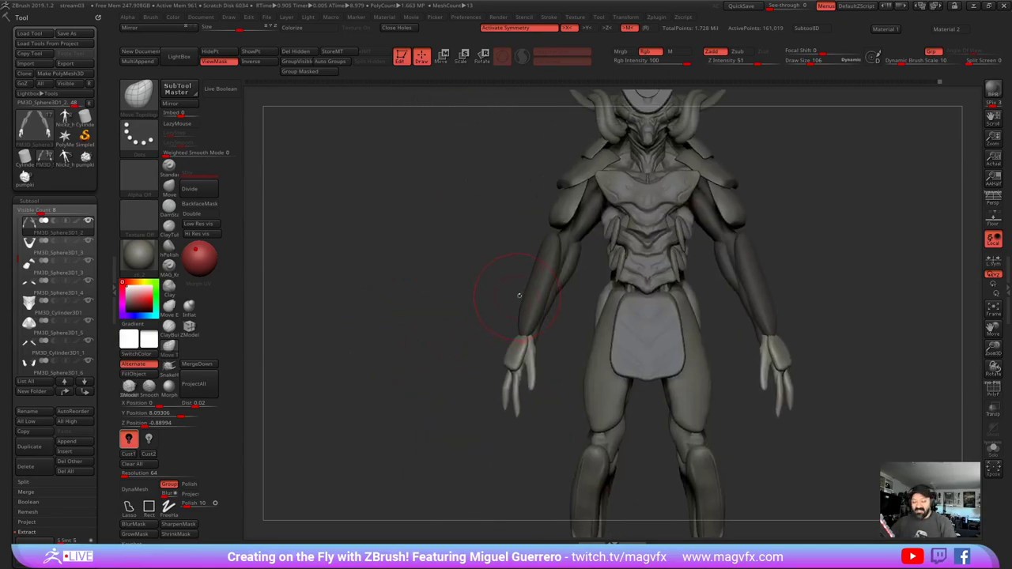
{"action": "right_click_drag", "start_coordinate": [498, 291], "coordinate": [526, 290]}
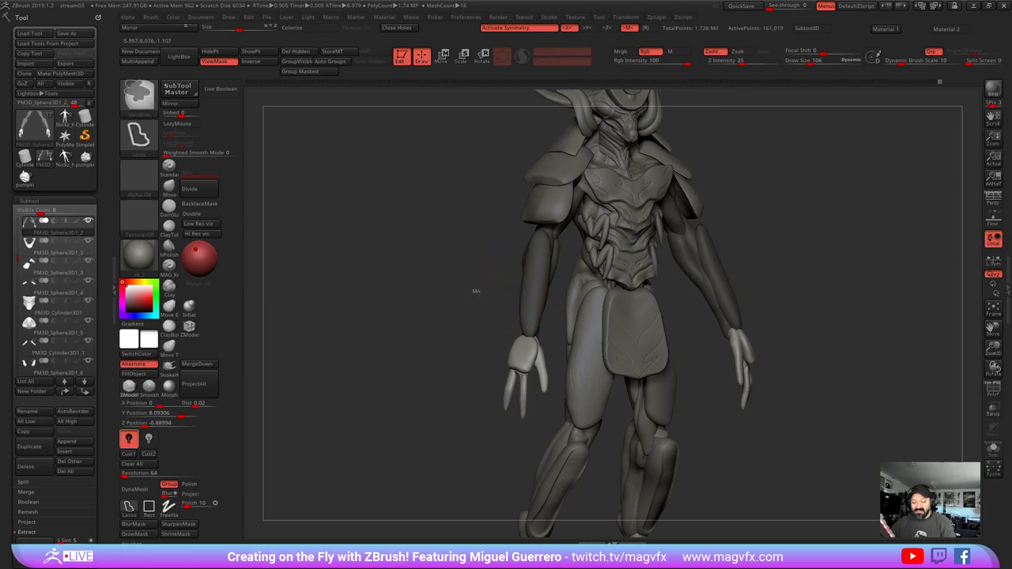
{"action": "left_click_drag", "start_coordinate": [476, 290], "coordinate": [488, 291], "text": "ctrl"}
{"action": "left_click", "coordinate": [527, 290], "text": "ctrl+shift"}
{"action": "mouse_move", "coordinate": [483, 248]}
{"action": "left_mouse_down", "text": "ctrl"}
{"action": "mouse_move", "coordinate": [572, 341]}
{"action": "mouse_move", "coordinate": [545, 218]}
{"action": "left_mouse_up", "text": "ctrl"}
{"action": "left_click", "coordinate": [466, 280], "text": "ctrl+shift"}
{"action": "left_click", "coordinate": [430, 294], "text": "ctrl"}
- Bulge the outer contour of the forearms and taper them towards the wrists with the Move brush
{"action": "mouse_move", "coordinate": [407, 283]}
{"action": "left_mouse_down"}
{"action": "mouse_move", "coordinate": [429, 294]}
{"action": "mouse_move", "coordinate": [450, 329]}
{"action": "left_mouse_up"}
{"action": "left_click", "coordinate": [170, 188]}
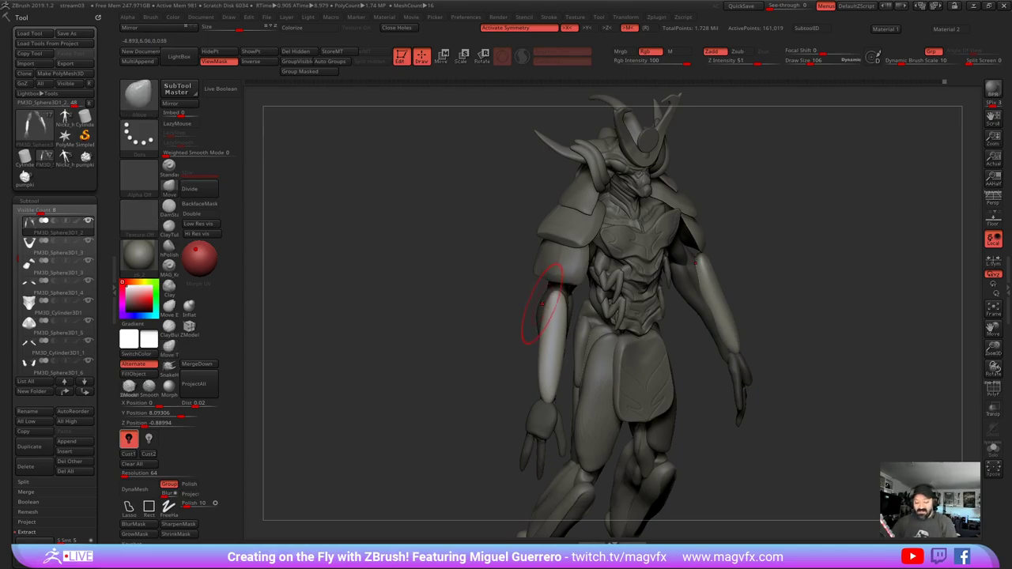
{"action": "mouse_move", "coordinate": [547, 316]}
{"action": "left_mouse_down"}
{"action": "mouse_move", "coordinate": [535, 321]}
{"action": "mouse_move", "coordinate": [561, 337]}
{"action": "mouse_move", "coordinate": [567, 313]}
{"action": "mouse_move", "coordinate": [541, 323]}
{"action": "left_mouse_up"}
{"action": "mouse_move", "coordinate": [558, 357]}
{"action": "left_mouse_down"}
{"action": "mouse_move", "coordinate": [541, 391]}
{"action": "mouse_move", "coordinate": [547, 385]}
{"action": "left_mouse_up"}
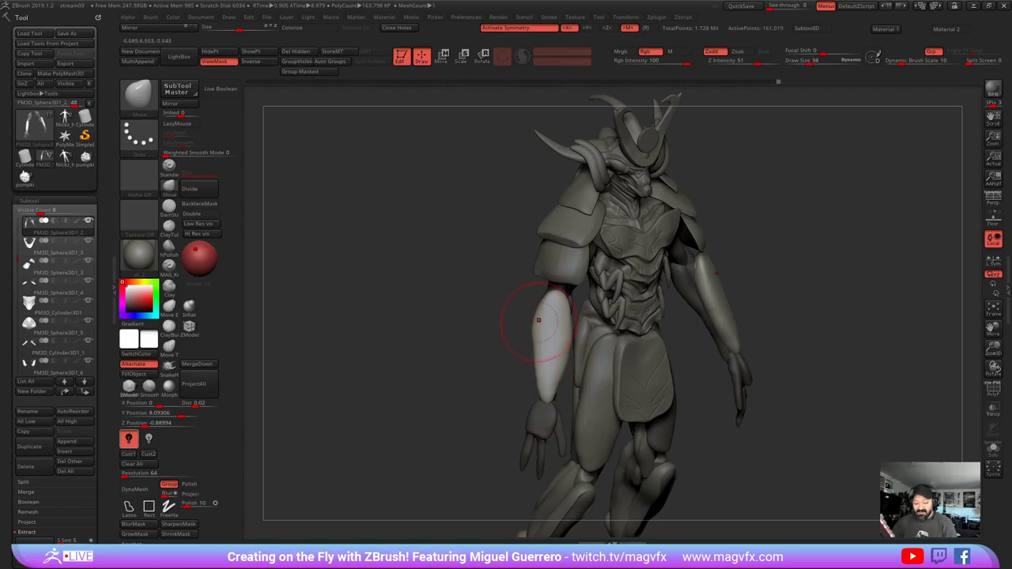
- Adjust the inner contour of the forearms with the Move brush and carve a lengthwise groove along them with DamStandard
{"action": "left_click_drag", "start_coordinate": [478, 322], "coordinate": [399, 312], "text": "shift"}
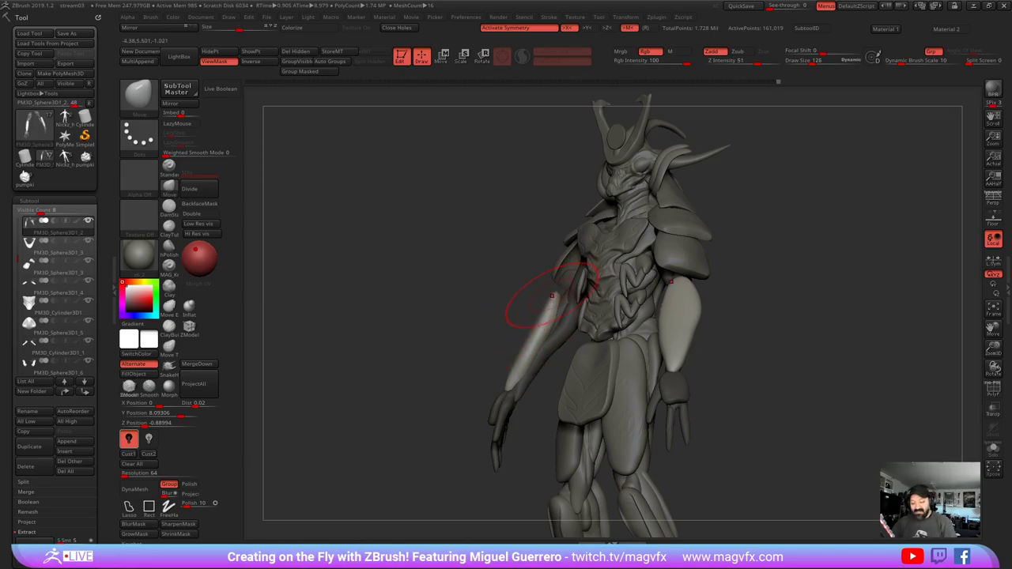
{"action": "mouse_move", "coordinate": [552, 296]}
{"action": "left_mouse_down"}
{"action": "mouse_move", "coordinate": [560, 302]}
{"action": "mouse_move", "coordinate": [534, 322]}
{"action": "mouse_move", "coordinate": [555, 305]}
{"action": "left_mouse_up"}
{"action": "left_click_drag", "start_coordinate": [525, 345], "coordinate": [532, 334]}
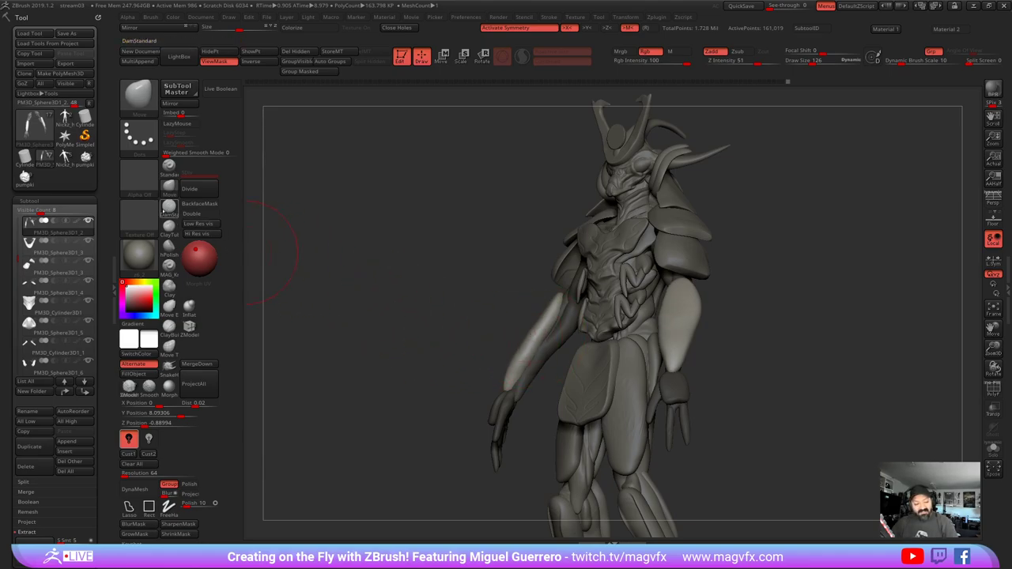
{"action": "left_click", "coordinate": [169, 207]}
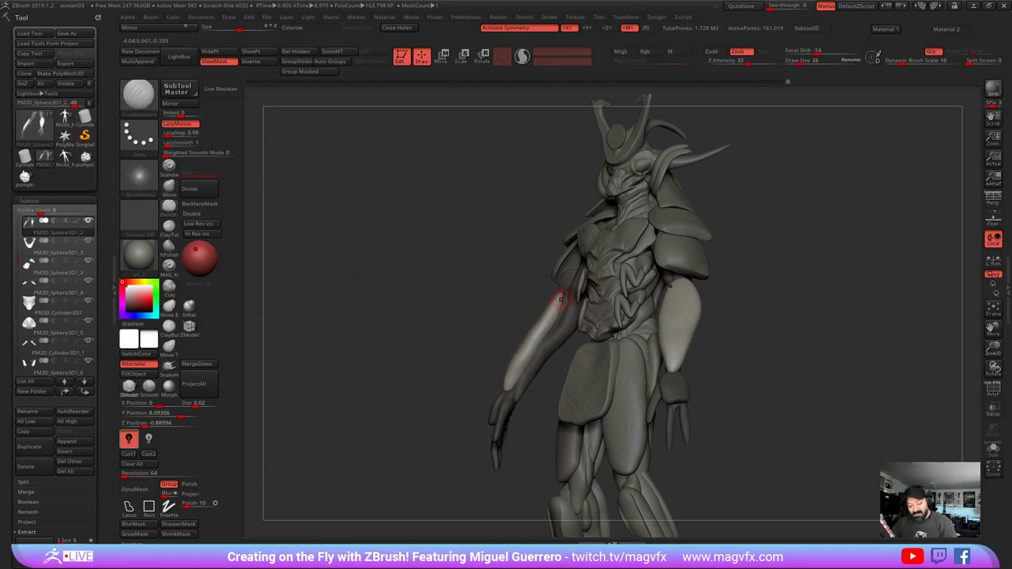
{"action": "left_click_drag", "start_coordinate": [556, 308], "coordinate": [520, 372]}
{"action": "left_click_drag", "start_coordinate": [554, 313], "coordinate": [521, 371]}
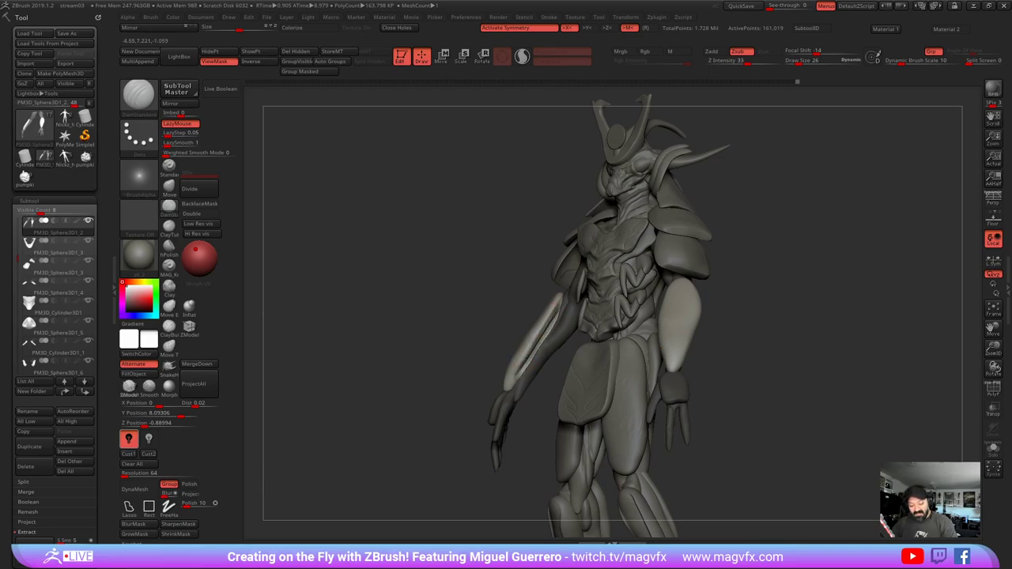
- Isolate the unmasked forearms, carve DamStandard creases along their inner side from elbow to wrist, and show the full arms again
{"action": "left_click_drag", "start_coordinate": [438, 337], "coordinate": [509, 348]}
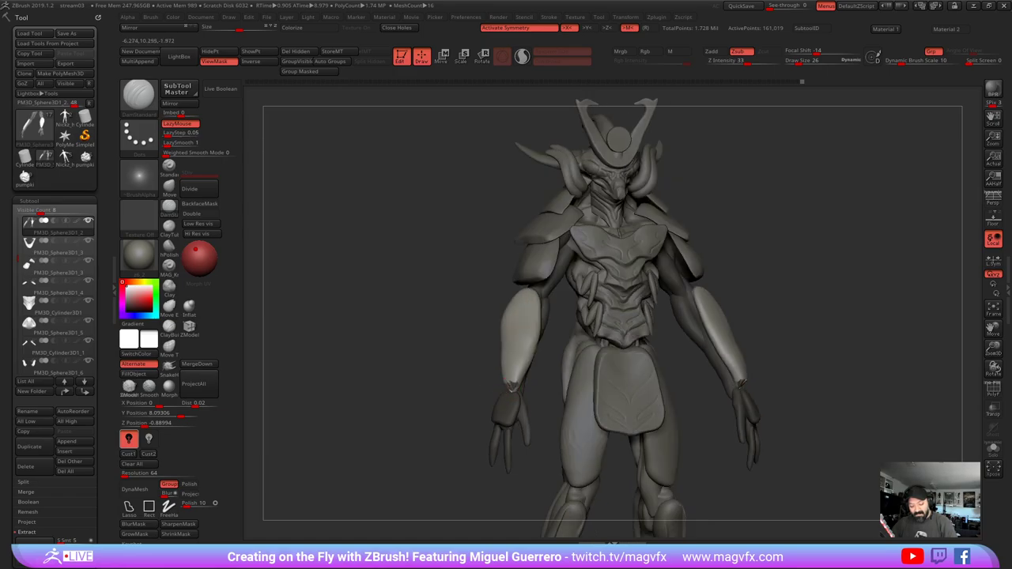
{"action": "left_click_drag", "start_coordinate": [429, 385], "coordinate": [418, 363], "text": "ctrl"}
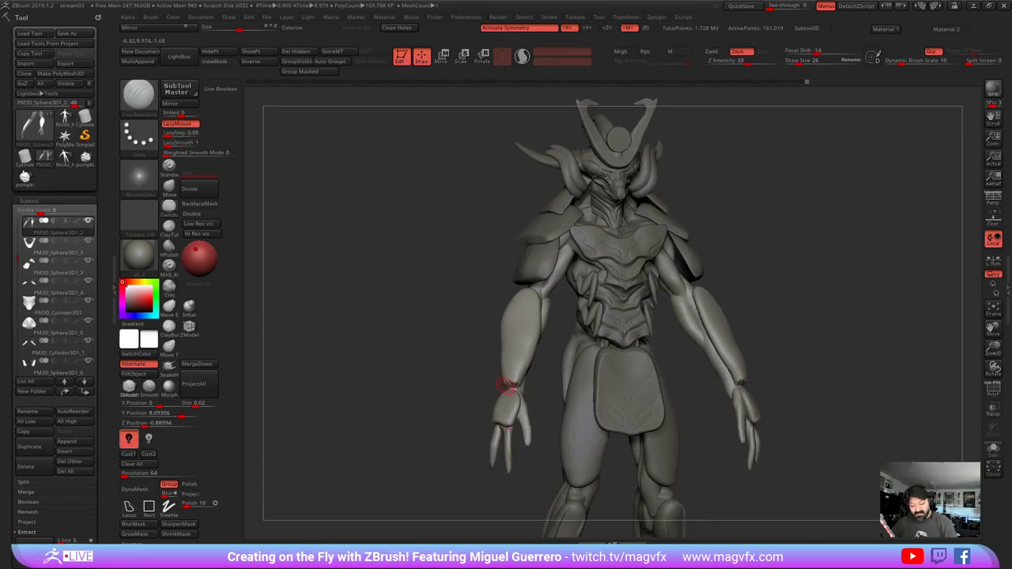
{"action": "key", "text": "ctrl+z"}
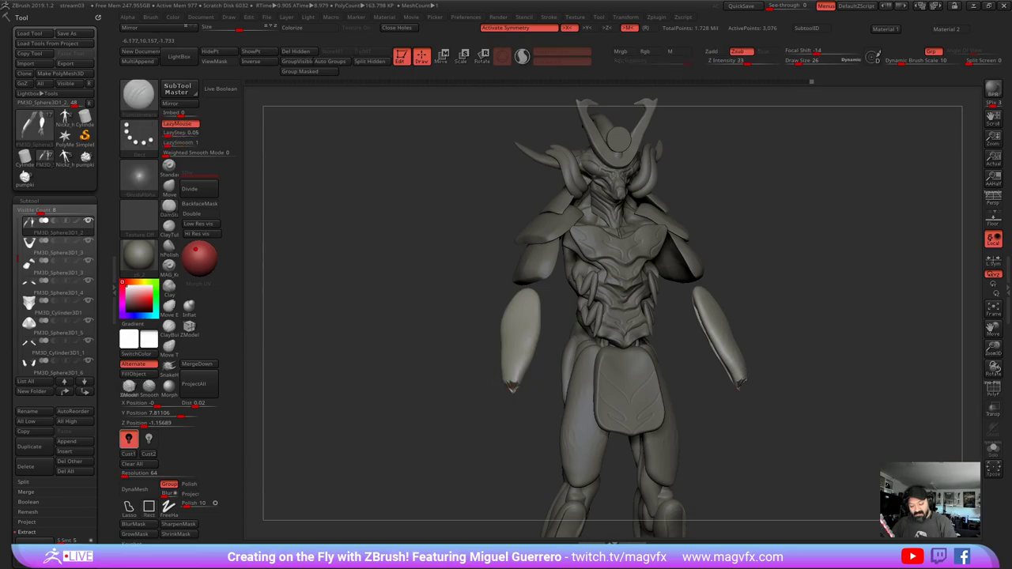
{"action": "left_click_drag", "start_coordinate": [512, 387], "coordinate": [569, 385]}
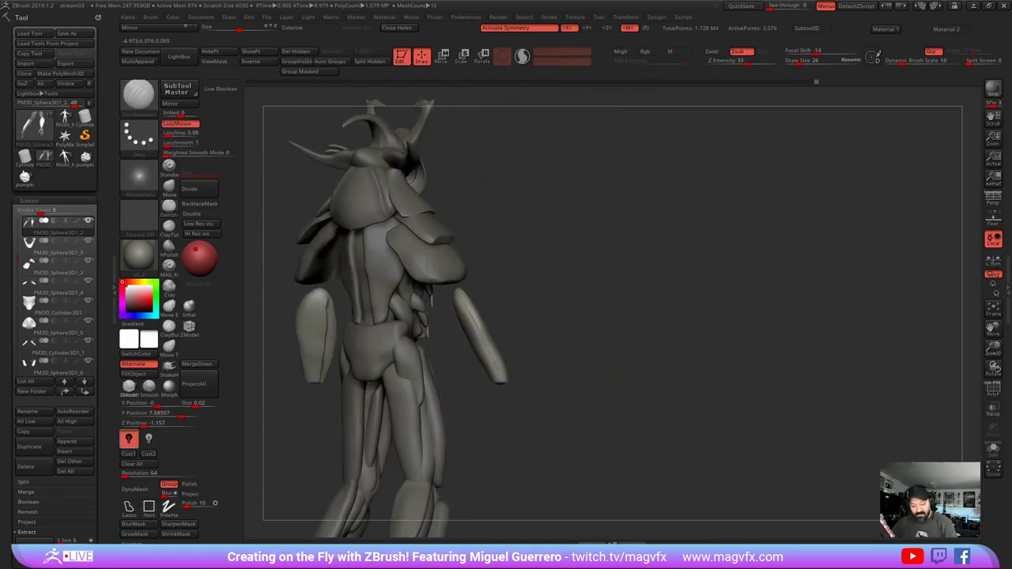
{"action": "mouse_move", "coordinate": [497, 374]}
{"action": "left_mouse_down"}
{"action": "mouse_move", "coordinate": [461, 299]}
{"action": "mouse_move", "coordinate": [496, 378]}
{"action": "left_mouse_up"}
{"action": "left_click_drag", "start_coordinate": [463, 313], "coordinate": [499, 381]}
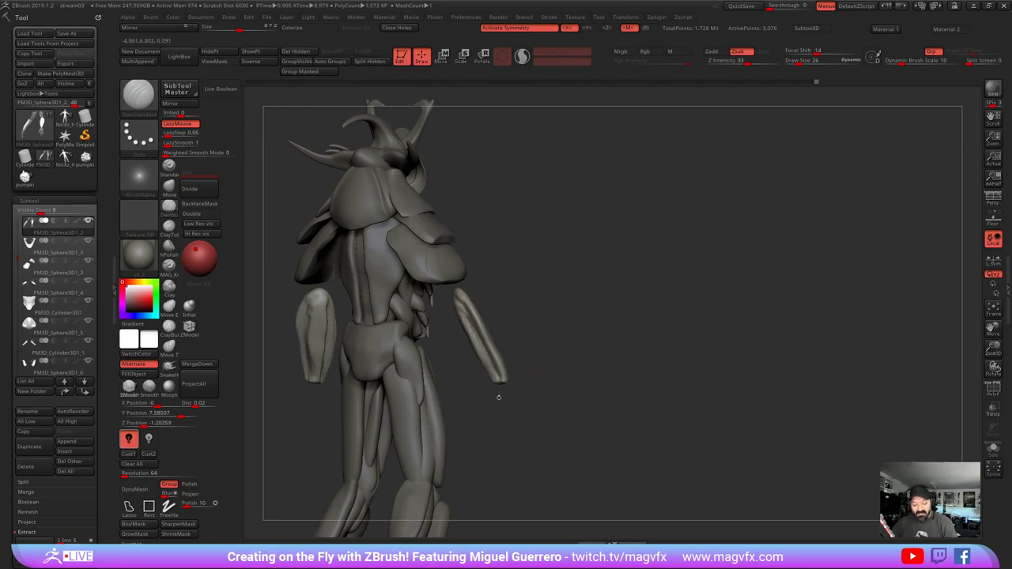
{"action": "mouse_move", "coordinate": [579, 393]}
{"action": "left_mouse_down"}
{"action": "mouse_move", "coordinate": [566, 401]}
{"action": "mouse_move", "coordinate": [583, 403]}
{"action": "mouse_move", "coordinate": [540, 406]}
{"action": "mouse_move", "coordinate": [556, 421]}
{"action": "left_mouse_up"}
{"action": "left_click", "coordinate": [596, 403], "text": "ctrl+shift"}
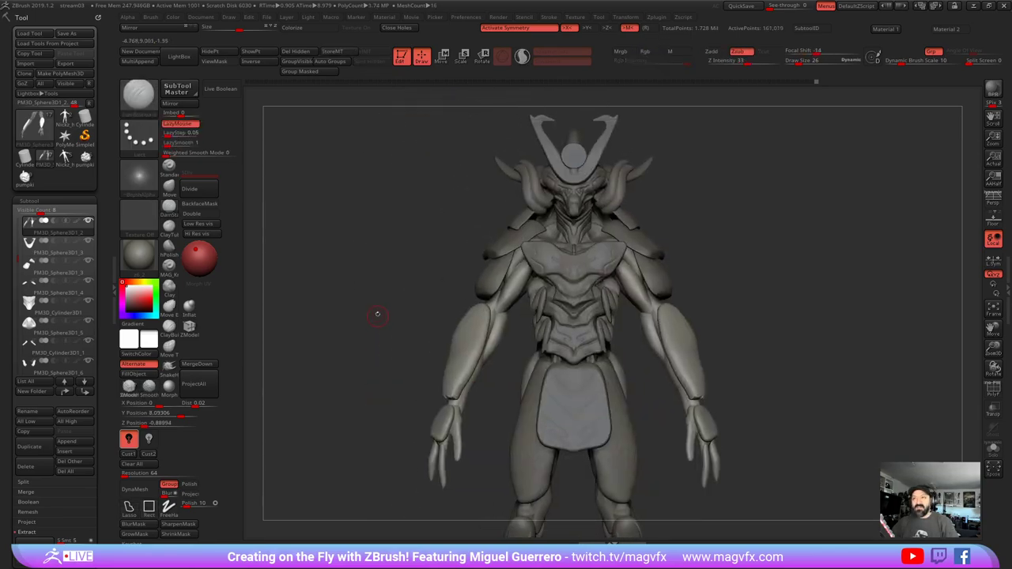
- Pull the outer elbow end of the forearms into an angular corner with the Move Topological brush
{"action": "mouse_move", "coordinate": [377, 340]}
{"action": "left_mouse_down"}
{"action": "mouse_move", "coordinate": [425, 340]}
{"action": "mouse_move", "coordinate": [436, 323]}
{"action": "left_mouse_up"}
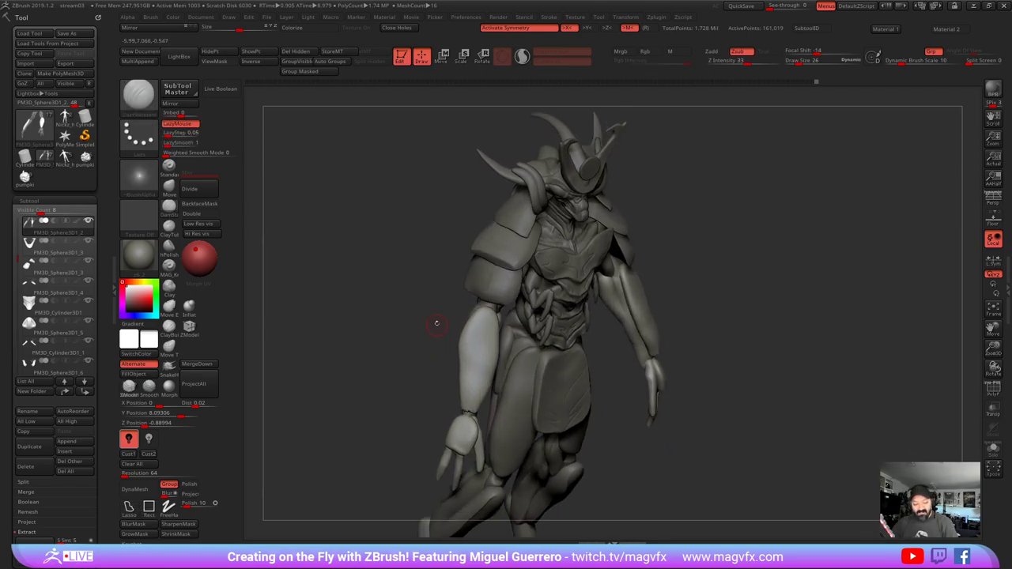
{"action": "left_click", "coordinate": [170, 348]}
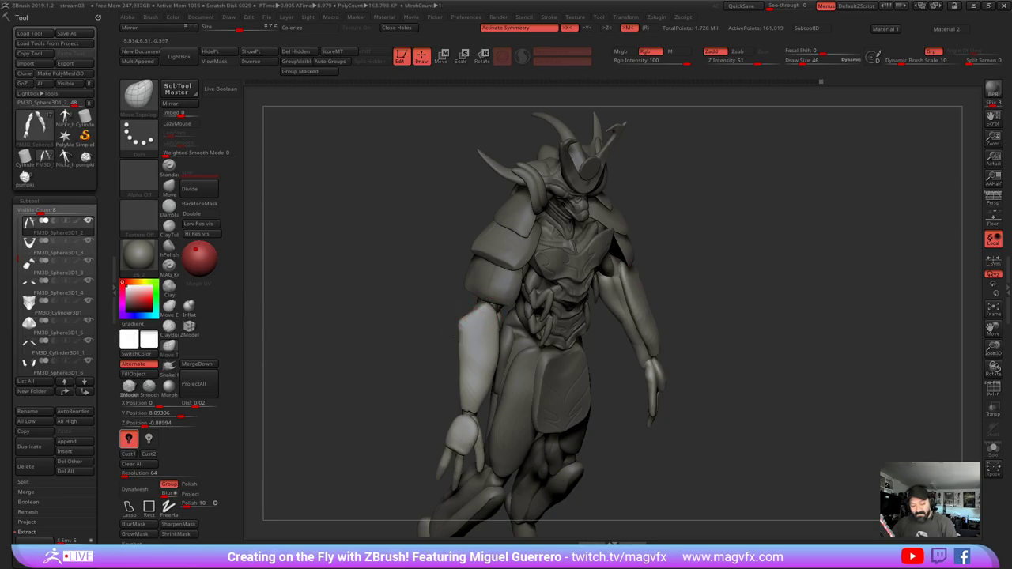
{"action": "left_click_drag", "start_coordinate": [481, 314], "coordinate": [477, 315]}
{"action": "left_click_drag", "start_coordinate": [443, 324], "coordinate": [395, 328]}
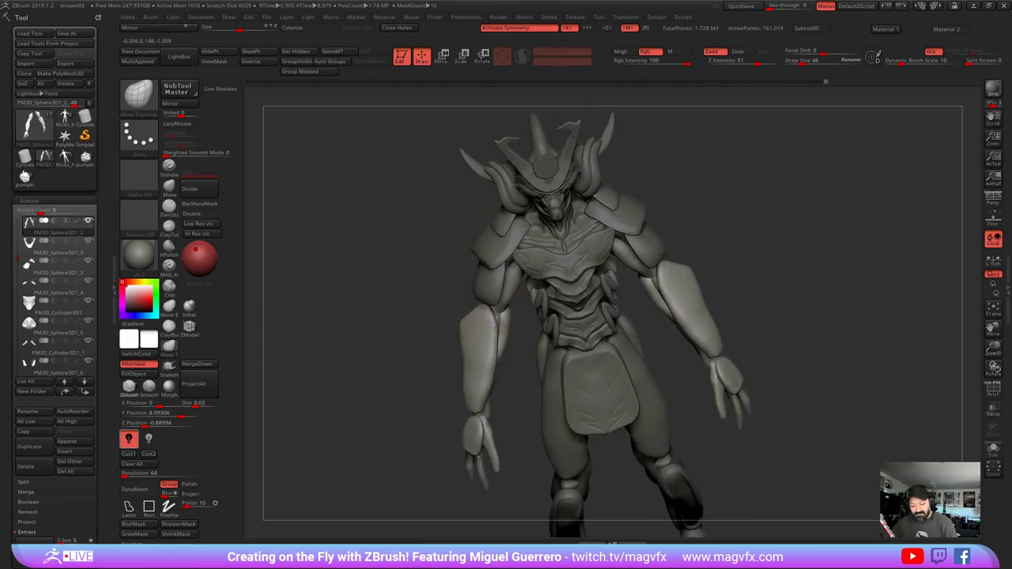
{"action": "left_click_drag", "start_coordinate": [495, 329], "coordinate": [487, 335]}
{"action": "mouse_move", "coordinate": [423, 338]}
{"action": "left_mouse_down"}
{"action": "mouse_move", "coordinate": [492, 348]}
{"action": "mouse_move", "coordinate": [483, 312]}
{"action": "mouse_move", "coordinate": [483, 372]}
{"action": "left_mouse_up"}
- Refine the flared elbow corner and outer edge of the forearms with Move Topological at brush sizes of 50 and 38
{"action": "key", "text": "bracketright"}
{"action": "key", "text": "bracketright"}
{"action": "left_click_drag", "start_coordinate": [395, 340], "coordinate": [448, 335]}
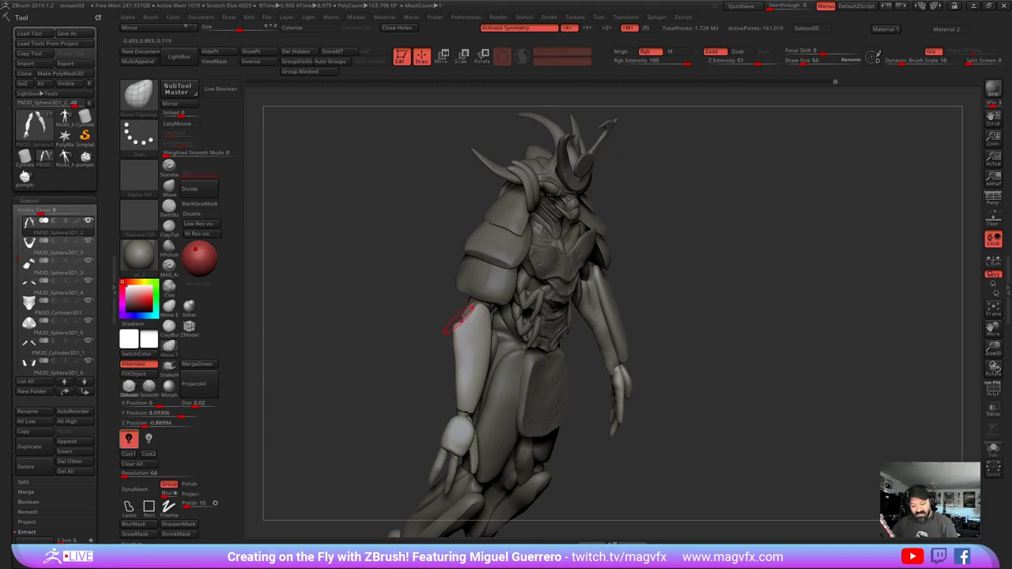
{"action": "left_click_drag", "start_coordinate": [405, 314], "coordinate": [354, 315]}
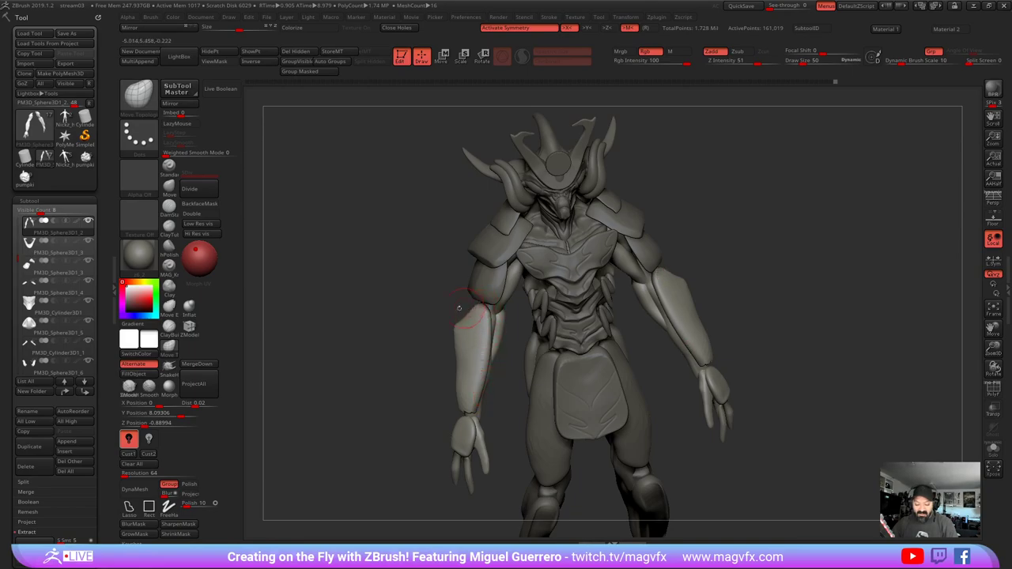
{"action": "mouse_move", "coordinate": [448, 310]}
{"action": "left_mouse_down"}
{"action": "mouse_move", "coordinate": [468, 313]}
{"action": "mouse_move", "coordinate": [432, 312]}
{"action": "left_mouse_up"}
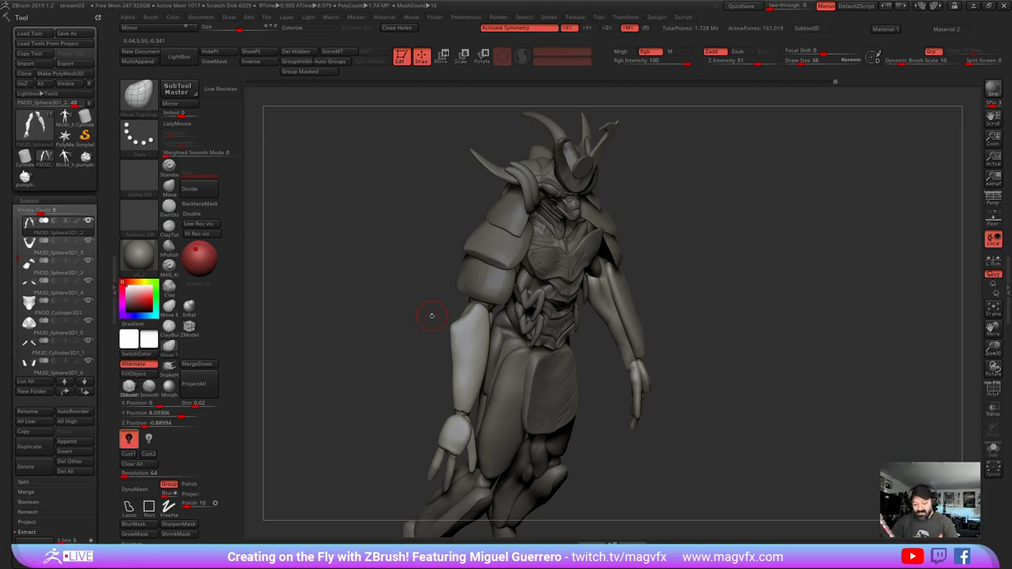
{"action": "mouse_move", "coordinate": [398, 361]}
{"action": "left_mouse_down"}
{"action": "mouse_move", "coordinate": [438, 343]}
{"action": "mouse_move", "coordinate": [386, 353]}
{"action": "mouse_move", "coordinate": [383, 375]}
{"action": "left_mouse_up"}
{"action": "mouse_move", "coordinate": [381, 376]}
{"action": "left_mouse_down", "text": "ctrl"}
{"action": "mouse_move", "coordinate": [388, 384]}
{"action": "mouse_move", "coordinate": [352, 370]}
{"action": "mouse_move", "coordinate": [393, 365]}
{"action": "left_mouse_up", "text": "ctrl"}
{"action": "right_click_drag", "start_coordinate": [393, 365], "coordinate": [348, 346]}
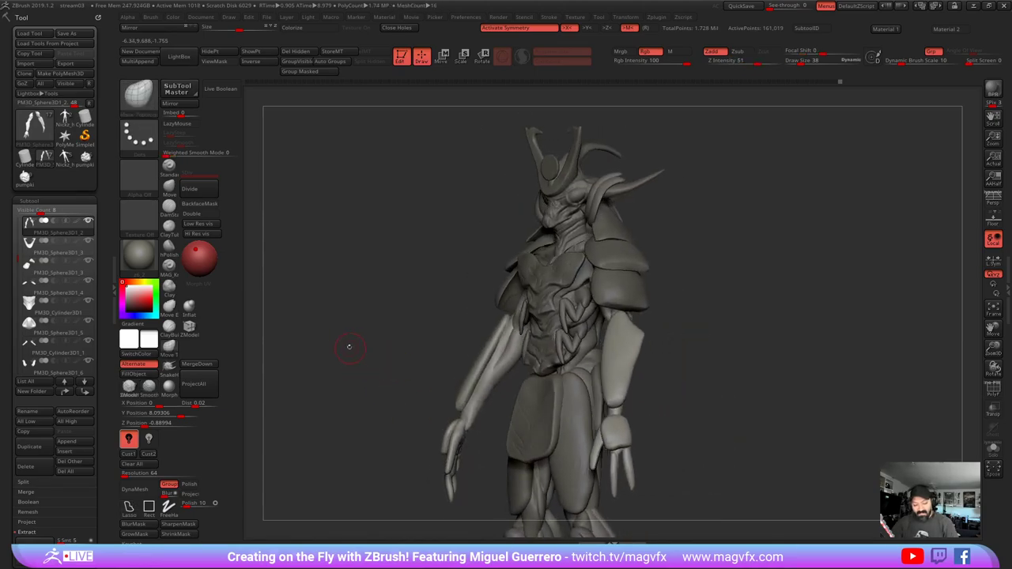
- Isolate the forearms, mask them completely, and reveal the rest of the arms subtool
{"action": "left_click", "coordinate": [463, 382], "text": "ctrl+shift"}
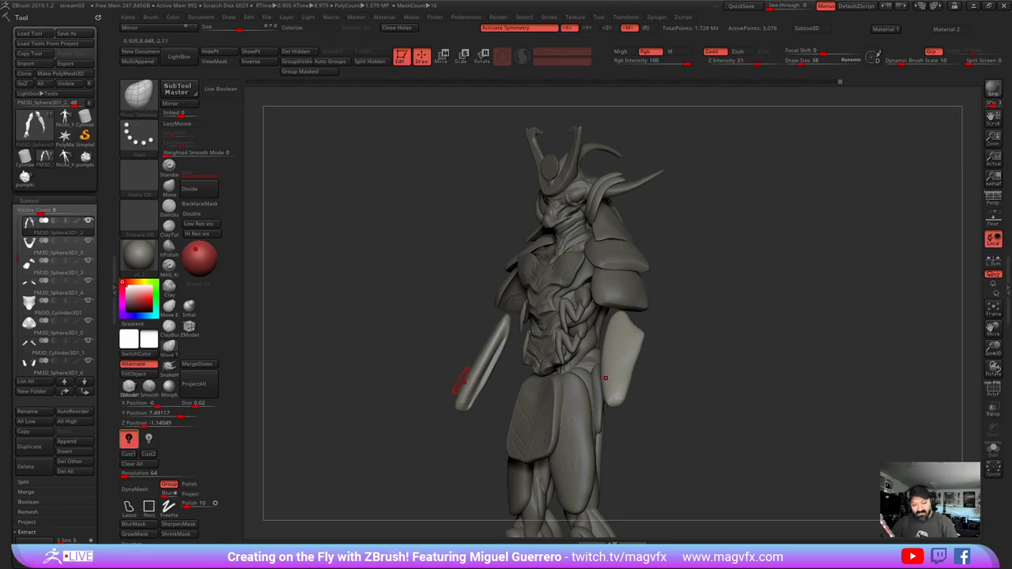
{"action": "left_click_drag", "start_coordinate": [368, 320], "coordinate": [514, 314], "text": "ctrl"}
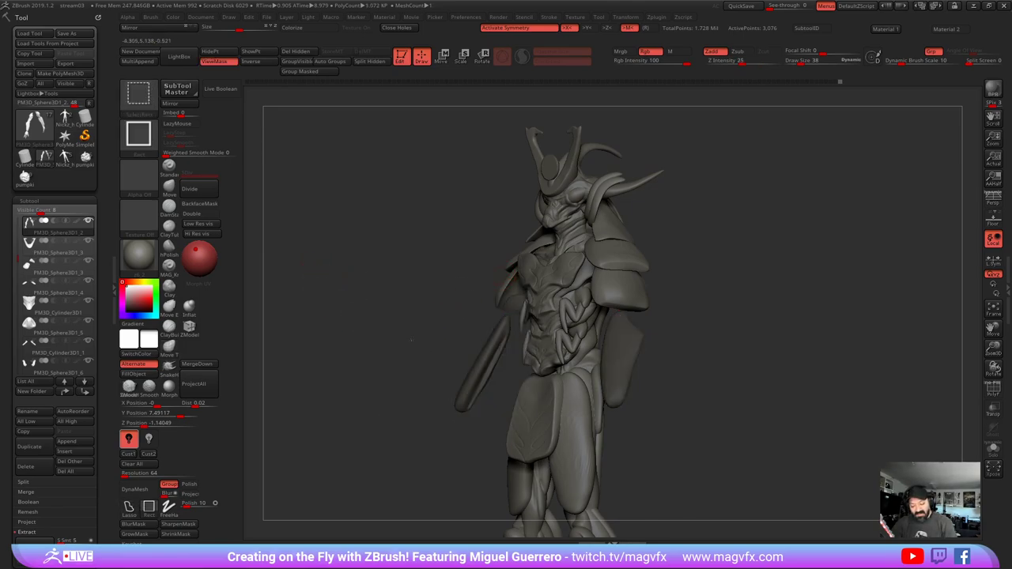
{"action": "left_click", "coordinate": [348, 316], "text": "ctrl+shift"}
{"action": "left_click", "coordinate": [169, 187]}
{"action": "left_click", "coordinate": [169, 207]}
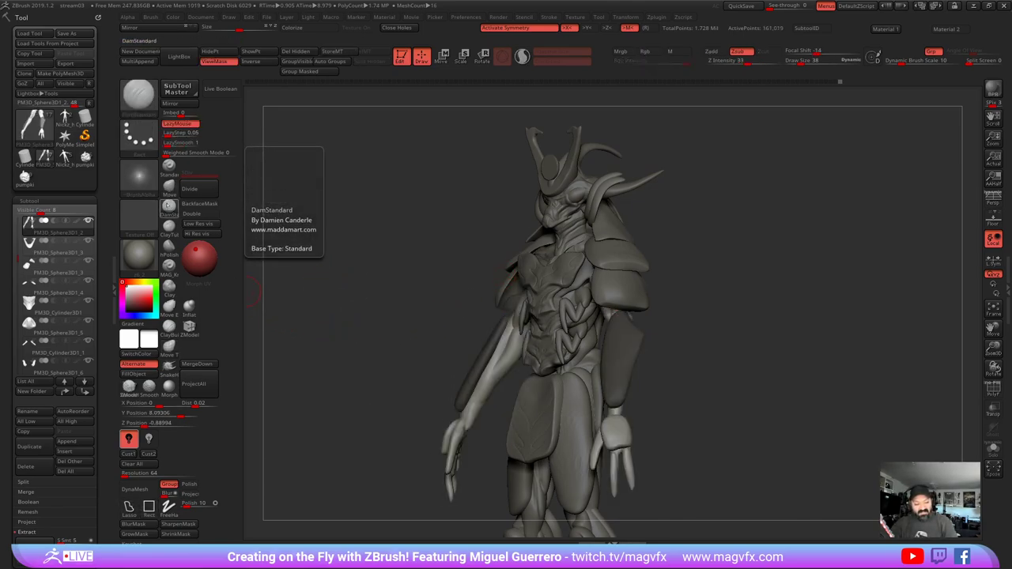
- Invert the mask to free the forearms, shift them slightly towards the body with the transform gizmo, and return to Draw mode
{"action": "key", "text": "w"}
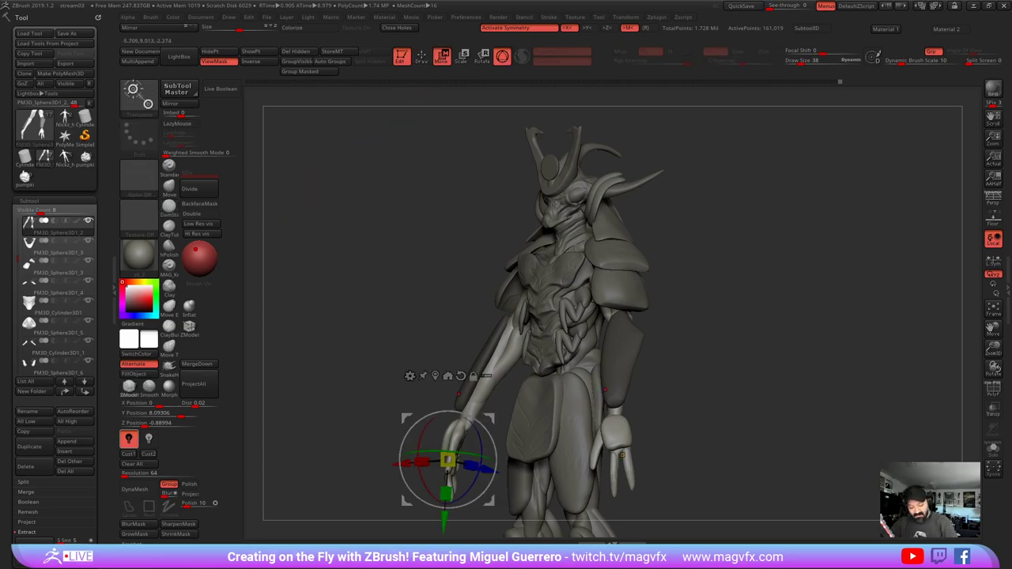
{"action": "left_click", "coordinate": [435, 376]}
{"action": "left_click_drag", "start_coordinate": [462, 336], "coordinate": [462, 335]}
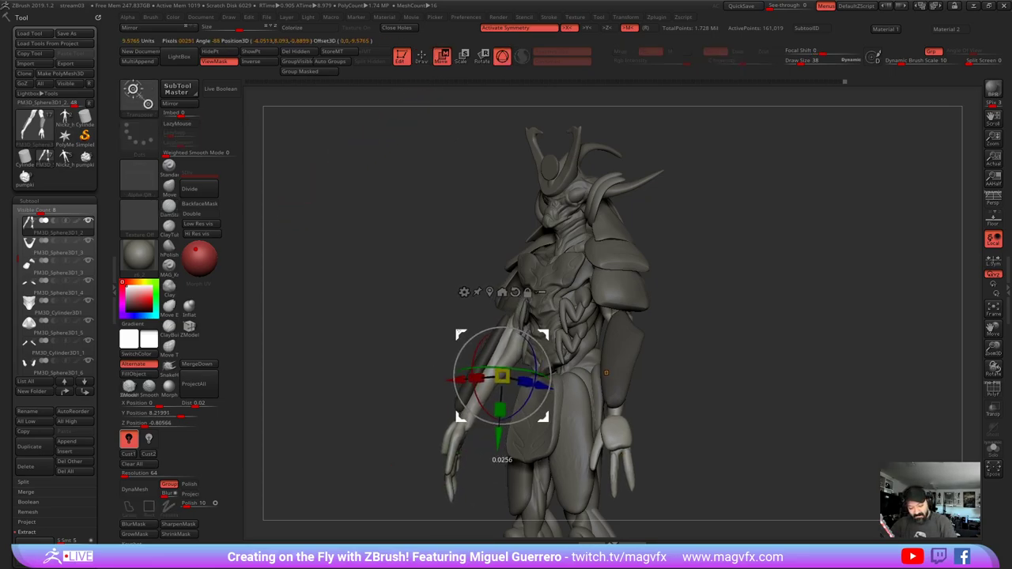
{"action": "key", "text": "ctrl+z"}
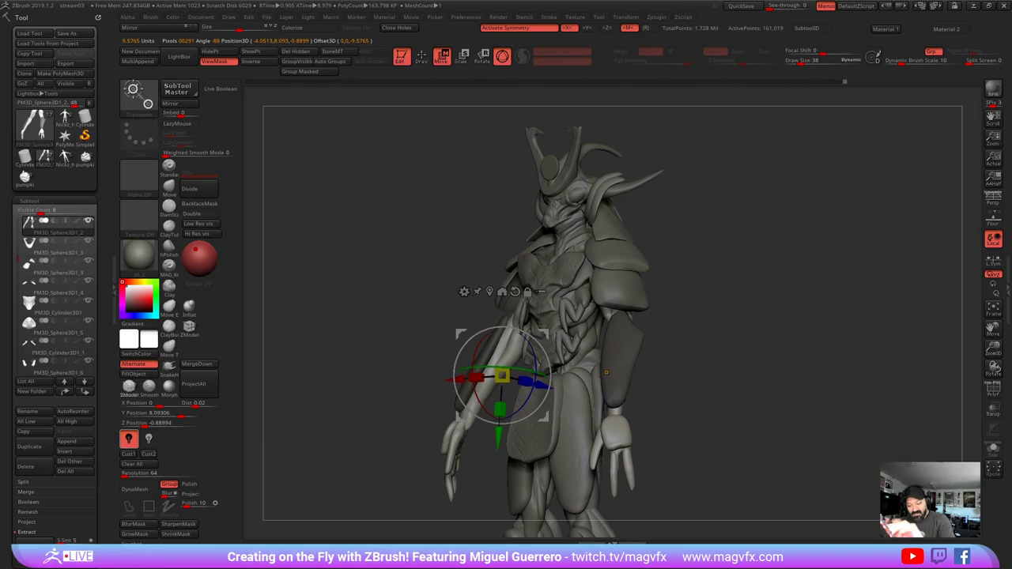
{"action": "key", "text": "ctrl+i"}
{"action": "left_click_drag", "start_coordinate": [461, 334], "coordinate": [466, 337]}
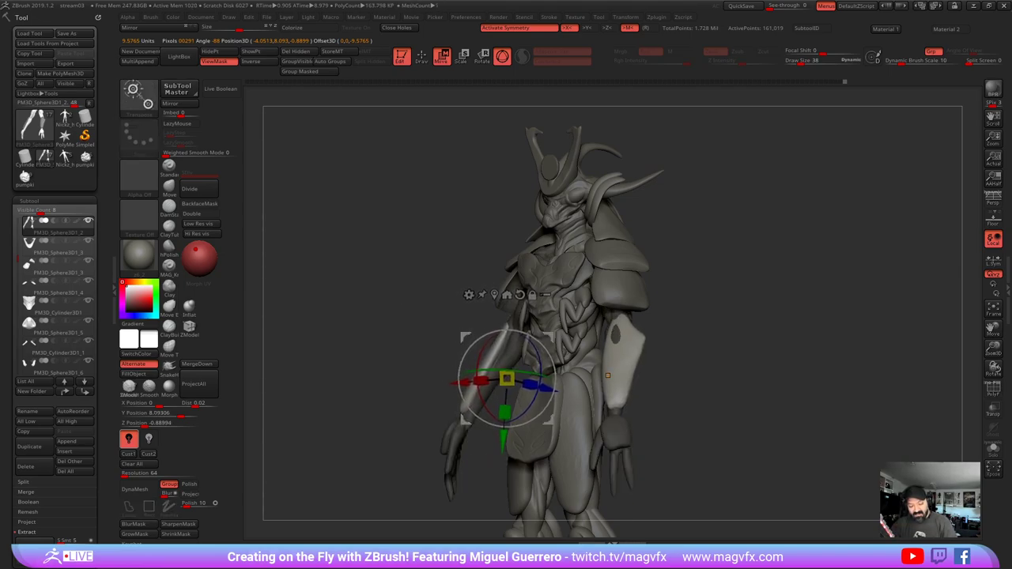
{"action": "left_click", "coordinate": [421, 60]}
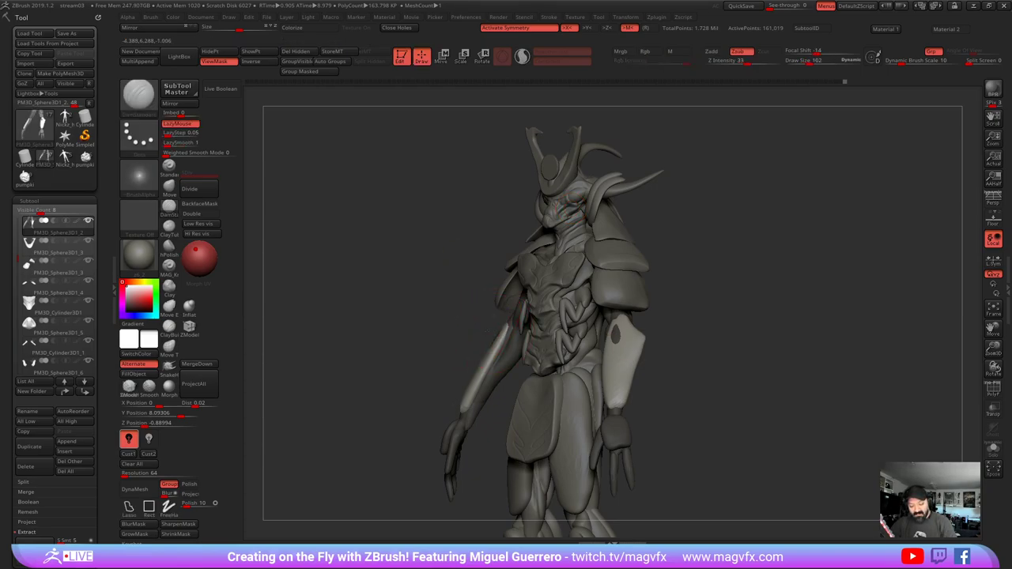
- Reshape the upper end of the forearms with the Move brush so they cover the underlying arm near the elbow
{"action": "left_click", "coordinate": [169, 188]}
{"action": "left_click_drag", "start_coordinate": [503, 336], "coordinate": [509, 338]}
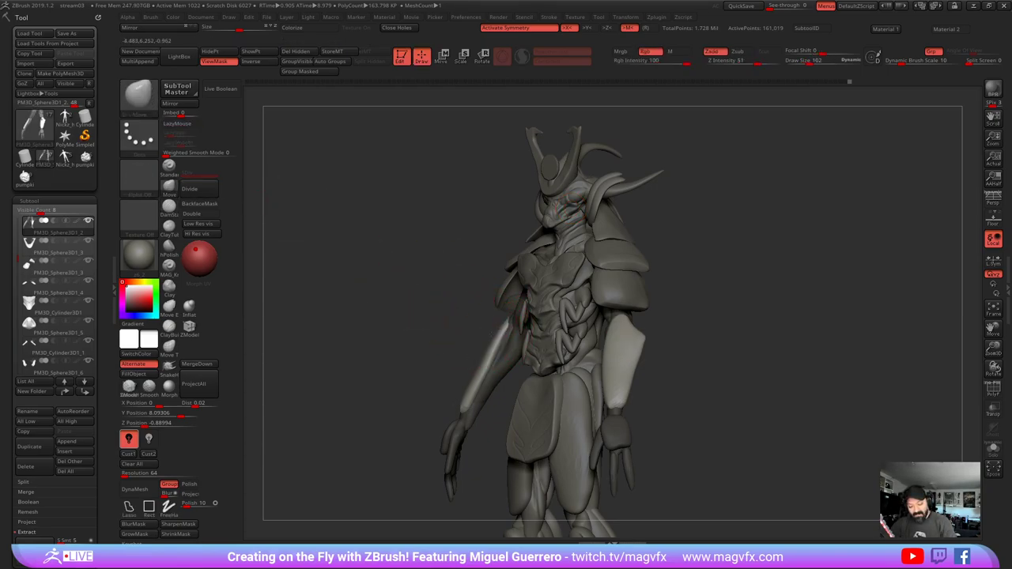
{"action": "mouse_move", "coordinate": [418, 315]}
{"action": "left_mouse_down"}
{"action": "mouse_move", "coordinate": [479, 322]}
{"action": "mouse_move", "coordinate": [427, 332]}
{"action": "mouse_move", "coordinate": [399, 360]}
{"action": "left_mouse_up"}
{"action": "left_click_drag", "start_coordinate": [528, 307], "coordinate": [522, 305]}
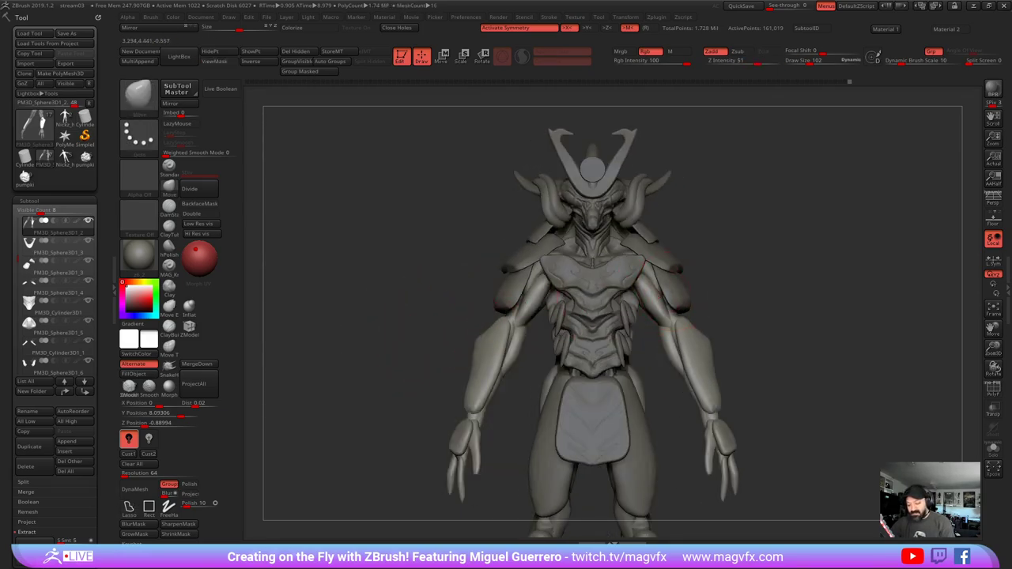
- Select the lower shoulder plates, smooth their surface, and carve a crease along their lower rim with DamStandard
{"action": "left_click", "coordinate": [514, 294], "text": "alt"}
{"action": "mouse_move", "coordinate": [402, 285]}
{"action": "left_mouse_down"}
{"action": "mouse_move", "coordinate": [467, 287]}
{"action": "mouse_move", "coordinate": [389, 291]}
{"action": "mouse_move", "coordinate": [405, 291]}
{"action": "left_mouse_up"}
{"action": "left_click_drag", "start_coordinate": [673, 294], "coordinate": [672, 298], "text": "shift"}
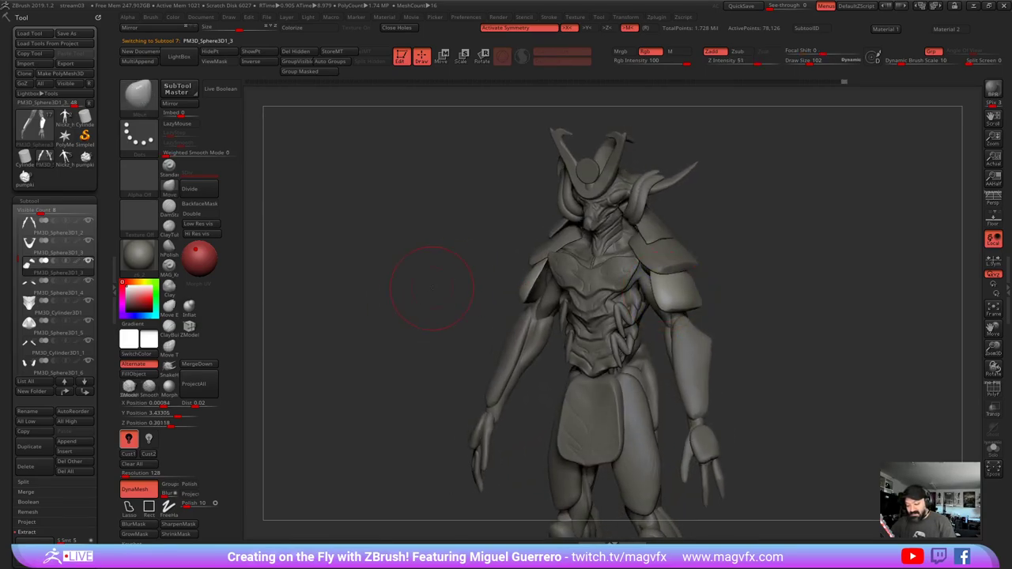
{"action": "left_click_drag", "start_coordinate": [277, 277], "coordinate": [310, 278]}
{"action": "left_click", "coordinate": [167, 212]}
{"action": "left_click_drag", "start_coordinate": [357, 307], "coordinate": [428, 300]}
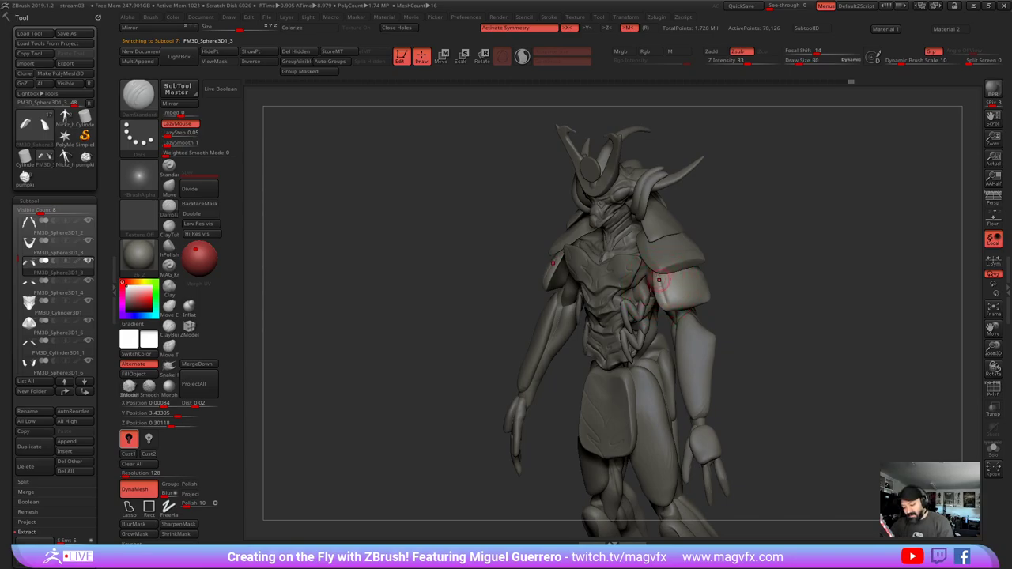
{"action": "left_click_drag", "start_coordinate": [774, 304], "coordinate": [658, 306]}
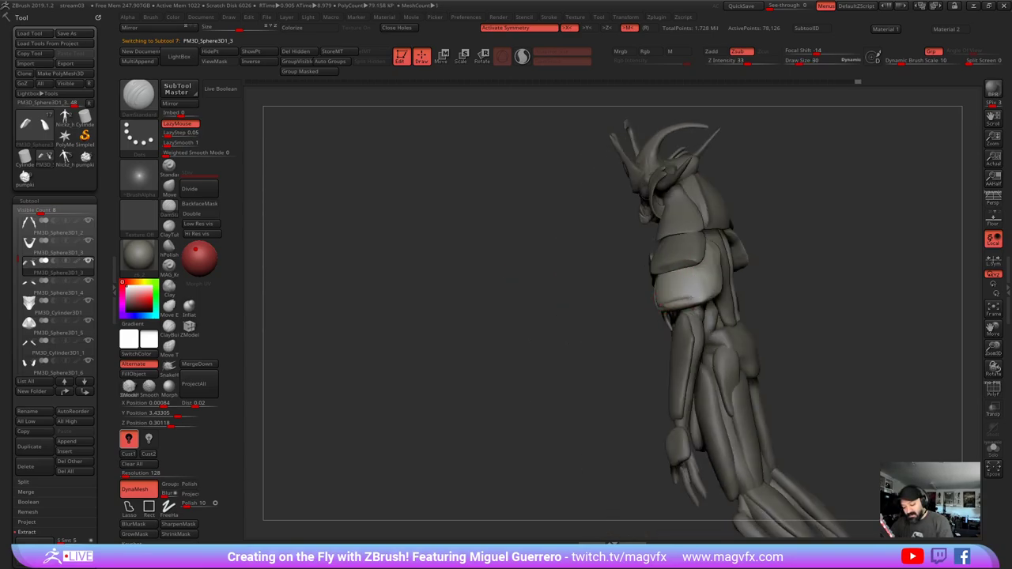
{"action": "left_click_drag", "start_coordinate": [566, 298], "coordinate": [620, 294]}
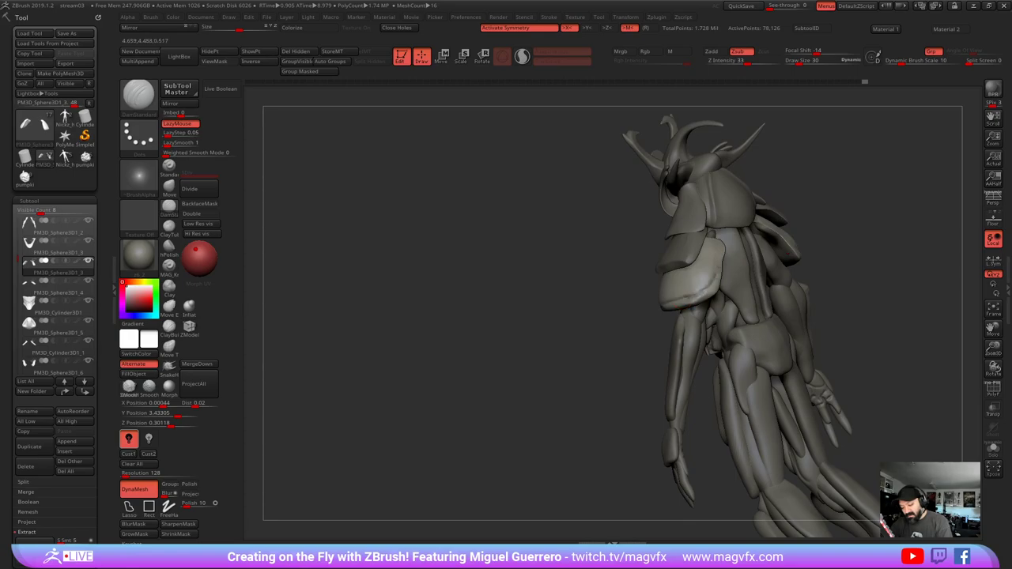
{"action": "mouse_move", "coordinate": [524, 273]}
{"action": "left_mouse_down"}
{"action": "mouse_move", "coordinate": [691, 311]}
{"action": "mouse_move", "coordinate": [658, 299]}
{"action": "left_mouse_up"}
- Carve the edges of the middle shoulder plates with DamStandard and make the upper shoulder plates the active subtool
{"action": "left_click", "coordinate": [643, 261], "text": "alt"}
{"action": "right_click_drag", "start_coordinate": [643, 259], "coordinate": [622, 237]}
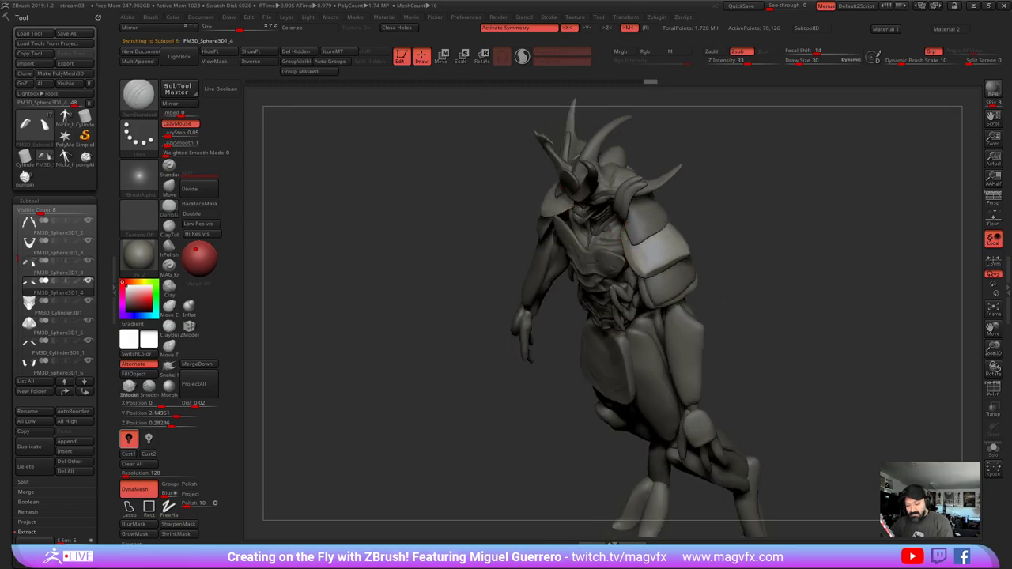
{"action": "left_click_drag", "start_coordinate": [662, 255], "coordinate": [680, 247]}
{"action": "mouse_move", "coordinate": [679, 247]}
{"action": "right_mouse_down"}
{"action": "mouse_move", "coordinate": [657, 252]}
{"action": "mouse_move", "coordinate": [614, 221]}
{"action": "right_mouse_up"}
{"action": "left_click", "coordinate": [608, 220], "text": "alt"}
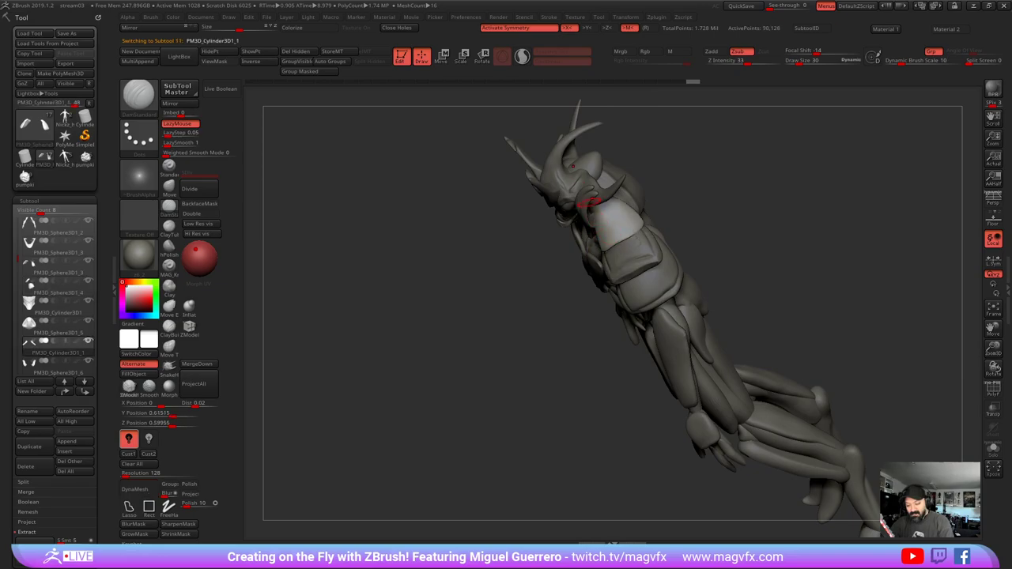
{"action": "right_click_drag", "start_coordinate": [342, 273], "coordinate": [419, 309]}
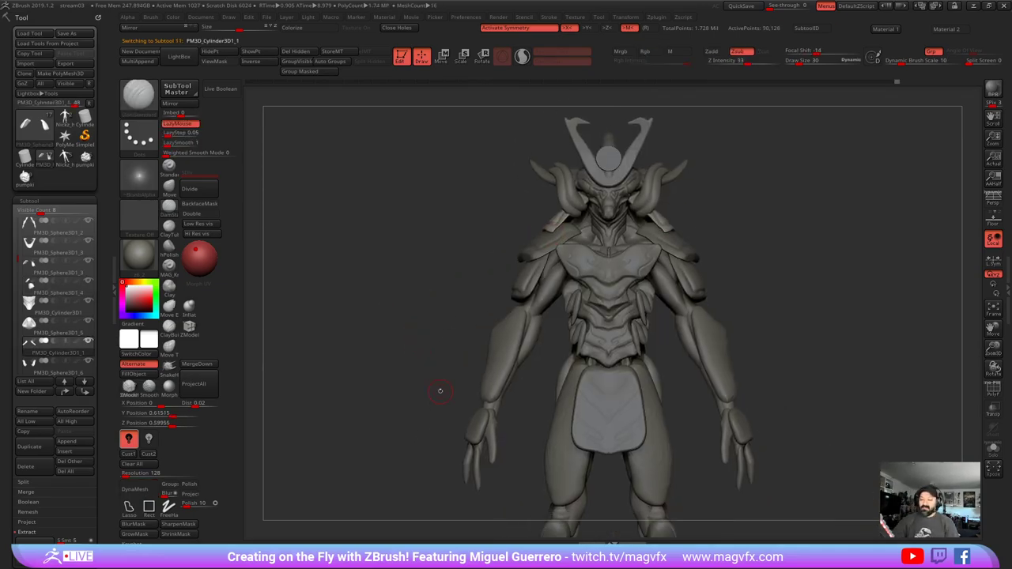
{"action": "right_click_drag", "start_coordinate": [440, 391], "coordinate": [413, 402], "text": "alt"}
{"action": "mouse_move", "coordinate": [422, 312]}
{"action": "right_mouse_down"}
{"action": "mouse_move", "coordinate": [280, 323]}
{"action": "mouse_move", "coordinate": [417, 330]}
{"action": "right_mouse_up"}
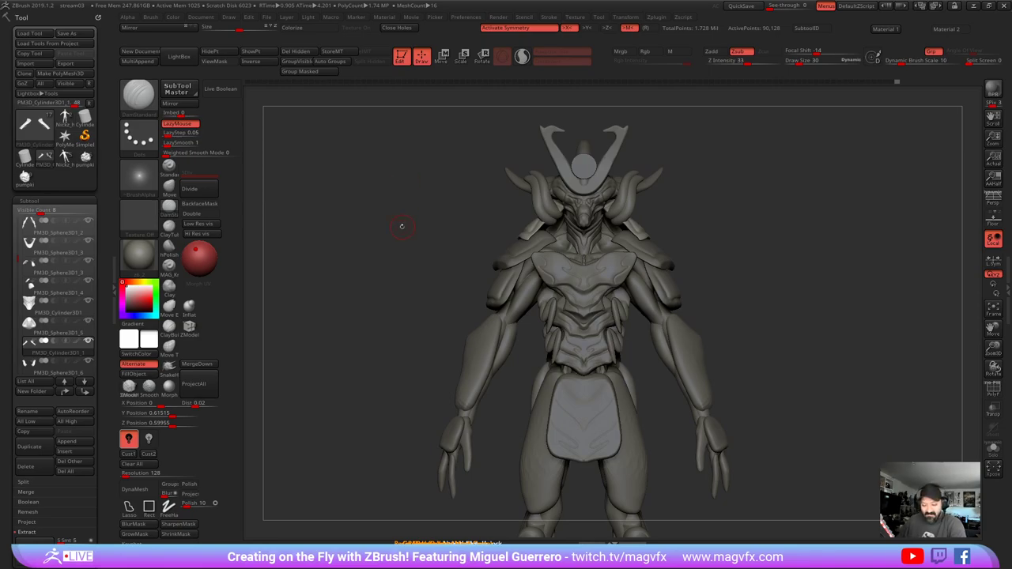
- Examine the figure's silhouette and shoulder armour from the front and side, including the head and chest up close
{"action": "mouse_move", "coordinate": [403, 226]}
{"action": "left_mouse_down"}
{"action": "mouse_move", "coordinate": [340, 228]}
{"action": "mouse_move", "coordinate": [432, 226]}
{"action": "mouse_move", "coordinate": [356, 224]}
{"action": "left_mouse_up"}
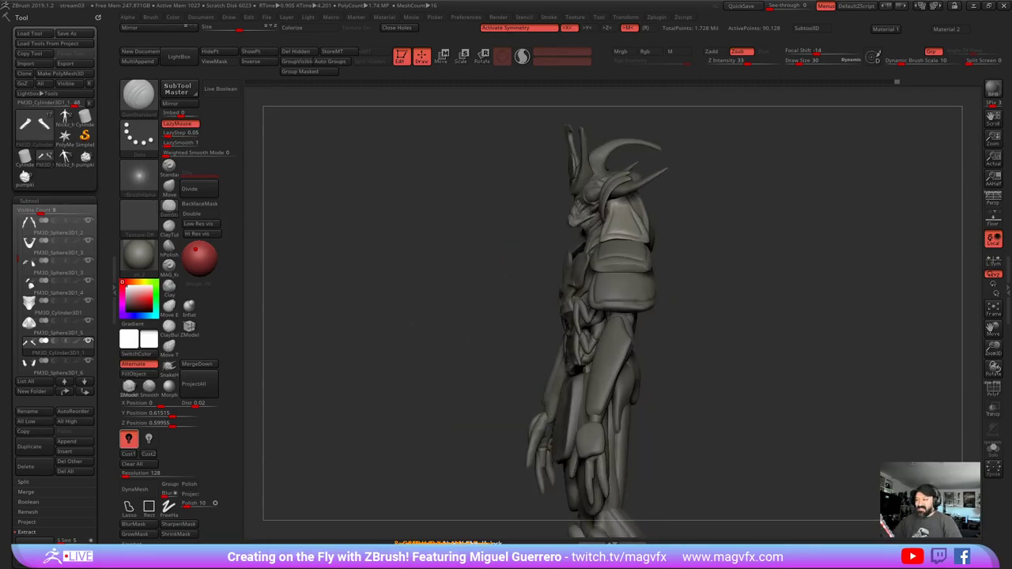
{"action": "mouse_move", "coordinate": [438, 310]}
{"action": "left_mouse_down"}
{"action": "mouse_move", "coordinate": [400, 301]}
{"action": "mouse_move", "coordinate": [392, 255]}
{"action": "mouse_move", "coordinate": [406, 254]}
{"action": "mouse_move", "coordinate": [453, 374]}
{"action": "left_mouse_up"}
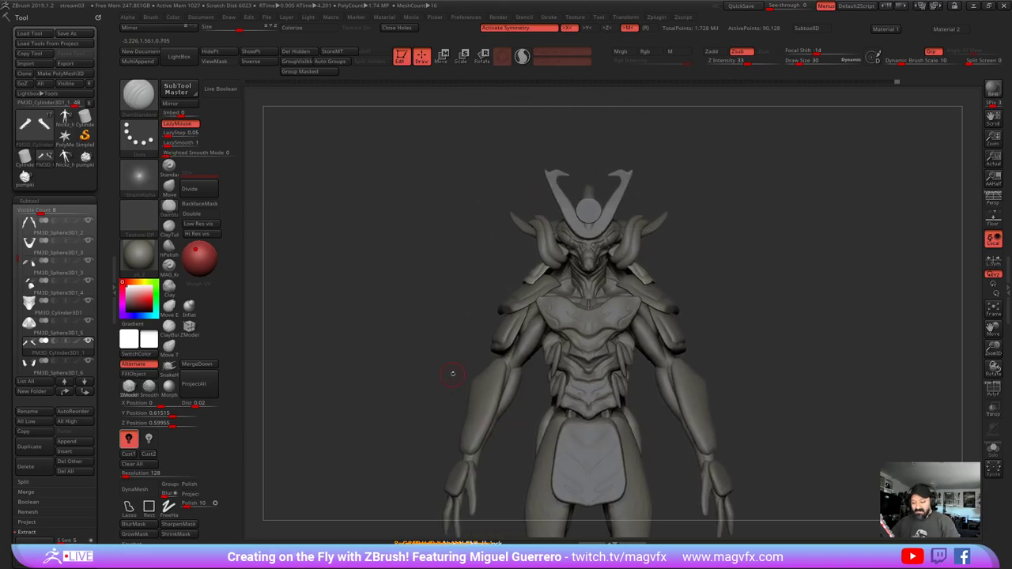
{"action": "left_click", "coordinate": [577, 254], "text": "alt"}
{"action": "mouse_move", "coordinate": [578, 255]}
{"action": "right_mouse_down", "text": "ctrl"}
{"action": "mouse_move", "coordinate": [592, 293]}
{"action": "mouse_move", "coordinate": [590, 257]}
{"action": "right_mouse_up", "text": "ctrl"}
{"action": "right_click_drag", "start_coordinate": [590, 256], "coordinate": [595, 325], "text": "alt"}
{"action": "mouse_move", "coordinate": [595, 325]}
{"action": "right_mouse_down", "text": "ctrl"}
{"action": "mouse_move", "coordinate": [596, 356]}
{"action": "mouse_move", "coordinate": [575, 354]}
{"action": "right_mouse_up", "text": "ctrl"}
{"action": "mouse_move", "coordinate": [575, 354]}
{"action": "right_mouse_down", "text": "alt"}
{"action": "mouse_move", "coordinate": [593, 415]}
{"action": "mouse_move", "coordinate": [567, 346]}
{"action": "mouse_move", "coordinate": [605, 384]}
{"action": "right_mouse_up", "text": "alt"}
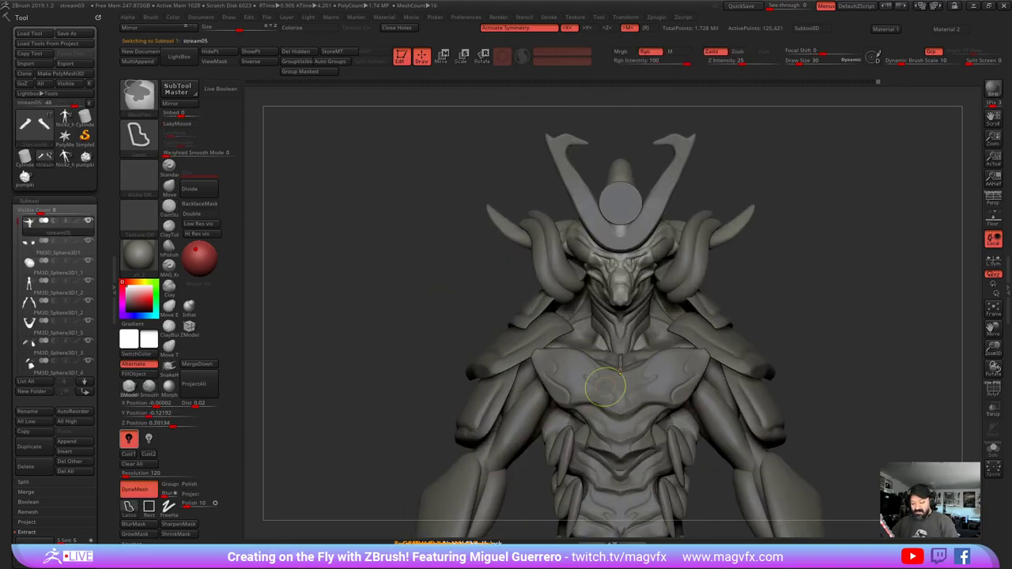
{"action": "left_click", "coordinate": [618, 342], "text": "alt"}
{"action": "left_click_drag", "start_coordinate": [383, 272], "coordinate": [329, 274]}
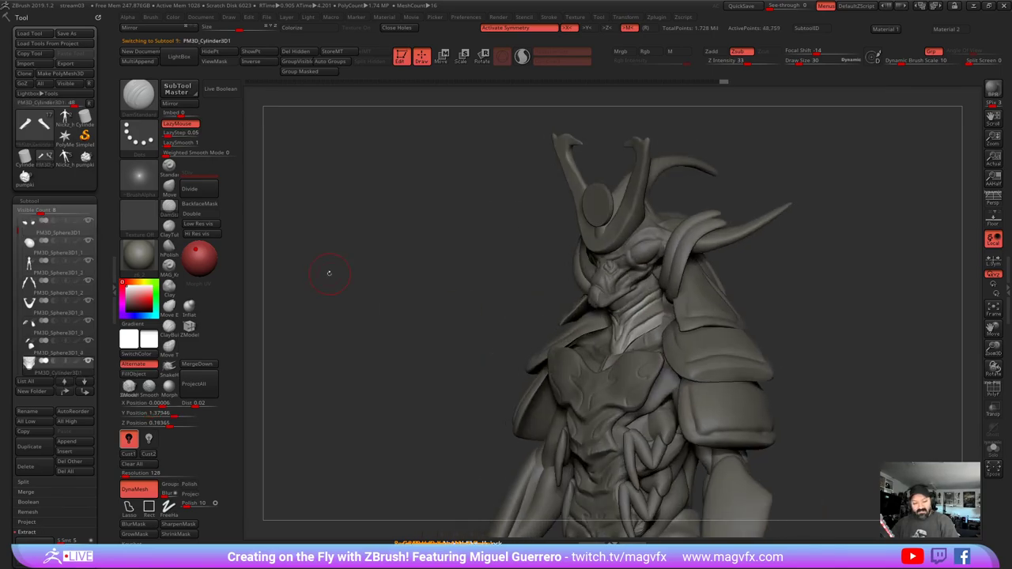
{"action": "left_click_drag", "start_coordinate": [413, 305], "coordinate": [475, 343], "text": "shift"}
{"action": "right_click_drag", "start_coordinate": [474, 343], "coordinate": [474, 323], "text": "ctrl"}
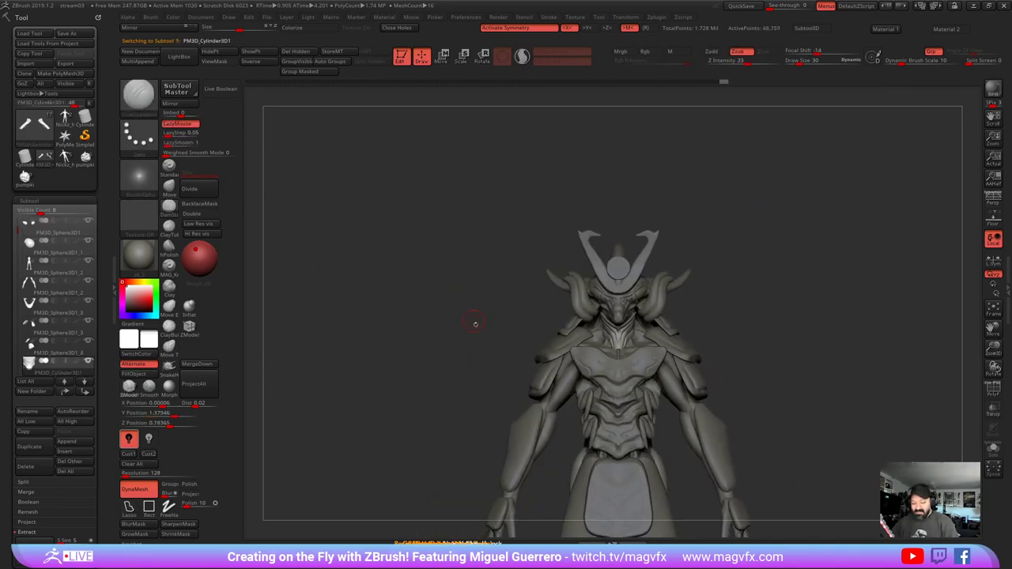
- Make the arms subtool active, isolate the outer forearm plates and enable Colorize for polypainting
{"action": "right_click_drag", "start_coordinate": [511, 395], "coordinate": [495, 324], "text": "alt"}
{"action": "left_click", "coordinate": [501, 358], "text": "alt"}
{"action": "right_click_drag", "start_coordinate": [494, 372], "coordinate": [486, 293], "text": "alt"}
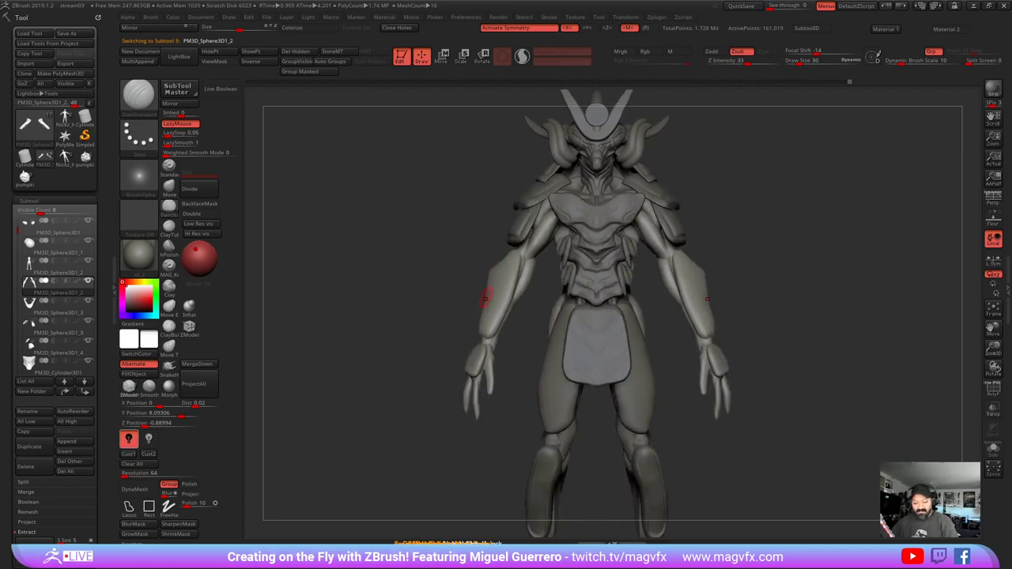
{"action": "left_click", "coordinate": [490, 292], "text": "ctrl+shift"}
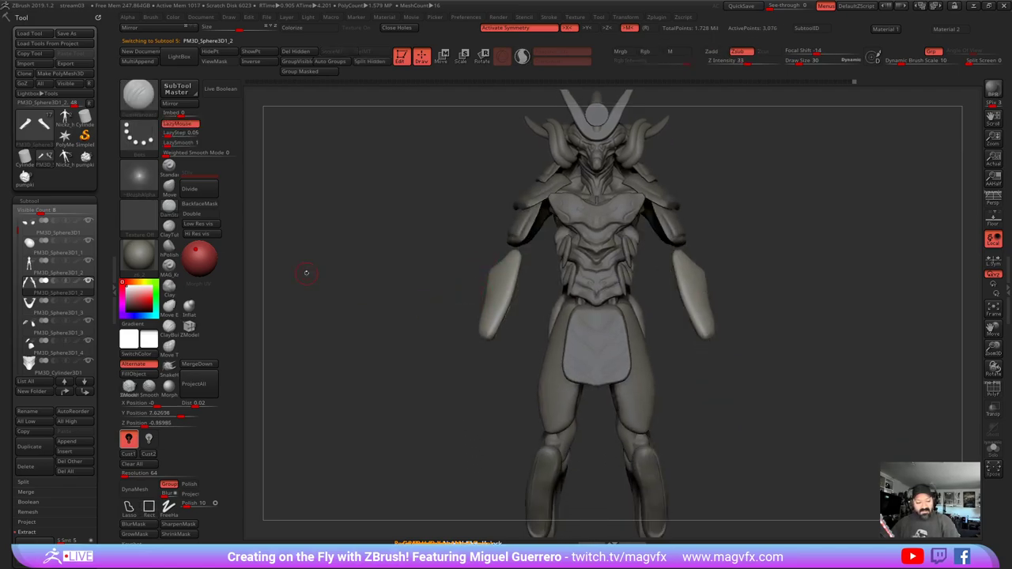
{"action": "left_click", "coordinate": [306, 27]}
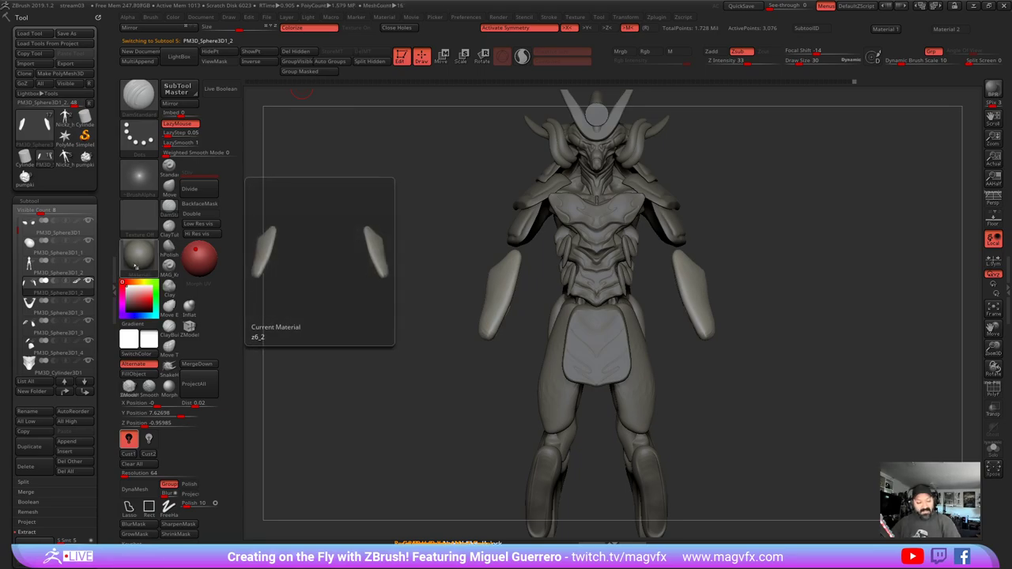
- Choose a dark grey colour and set the Standard brush to paint with Rgb
{"action": "left_click", "coordinate": [146, 295]}
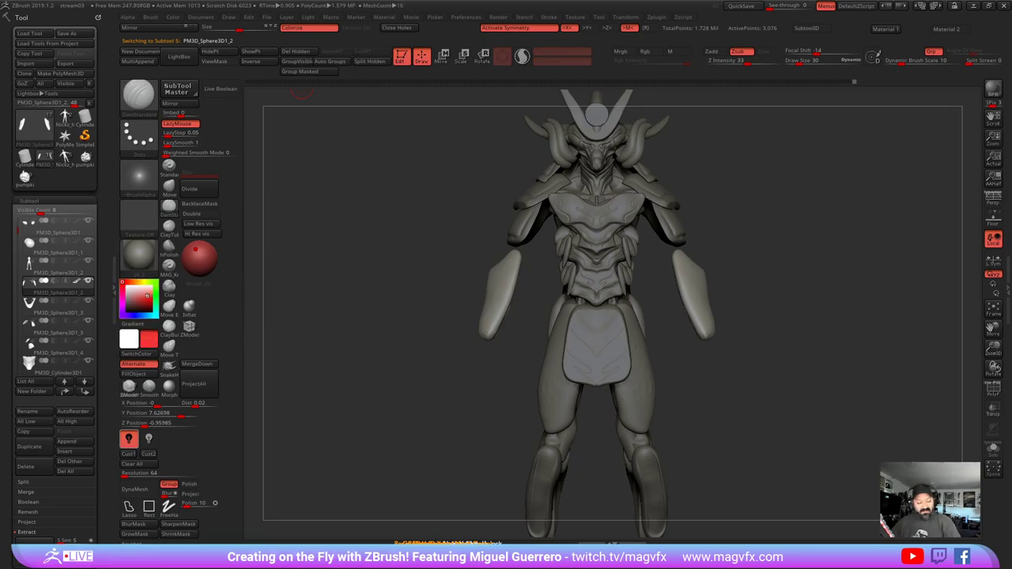
{"action": "left_click_drag", "start_coordinate": [129, 310], "coordinate": [117, 303]}
{"action": "key", "text": "ctrl+f"}
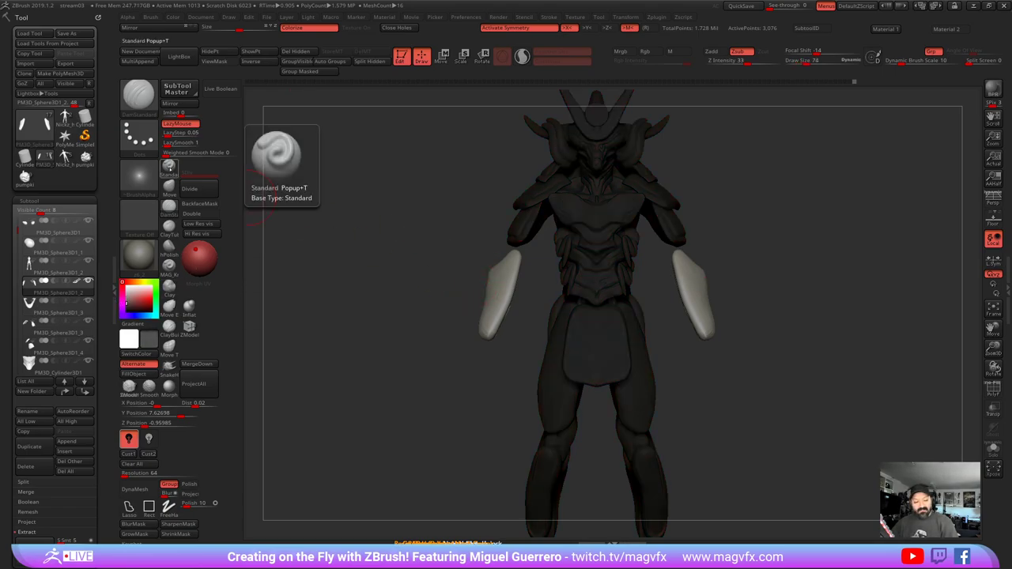
{"action": "left_click", "coordinate": [170, 165]}
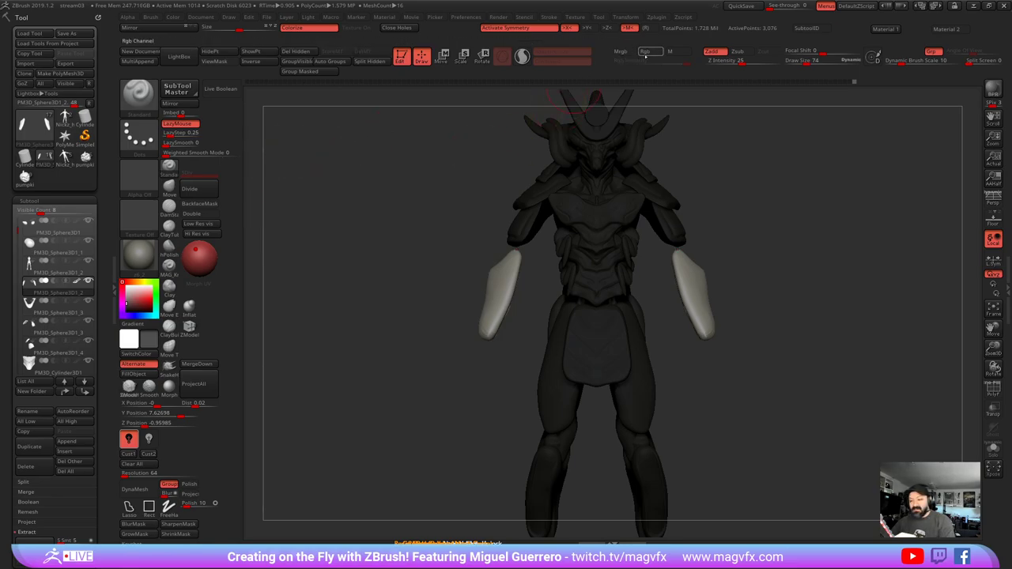
{"action": "left_click", "coordinate": [648, 51]}
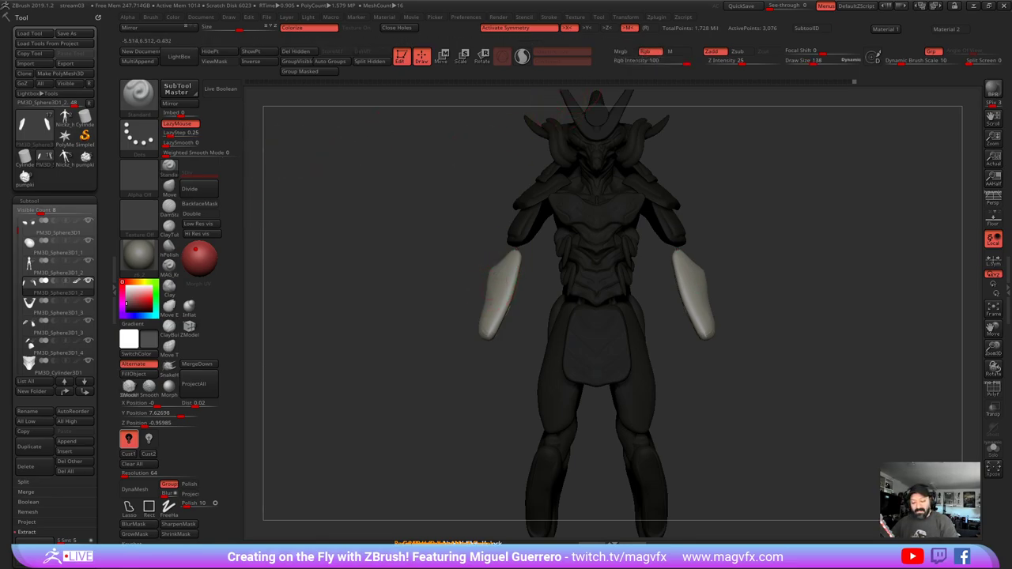
- Undo the test stroke, turn off Zadd and paint the isolated forearm plates dark grey
{"action": "mouse_move", "coordinate": [498, 306]}
{"action": "left_mouse_down"}
{"action": "mouse_move", "coordinate": [495, 318]}
{"action": "mouse_move", "coordinate": [500, 288]}
{"action": "mouse_move", "coordinate": [496, 298]}
{"action": "left_mouse_up"}
{"action": "key", "text": "ctrl+z"}
{"action": "left_click", "coordinate": [712, 52]}
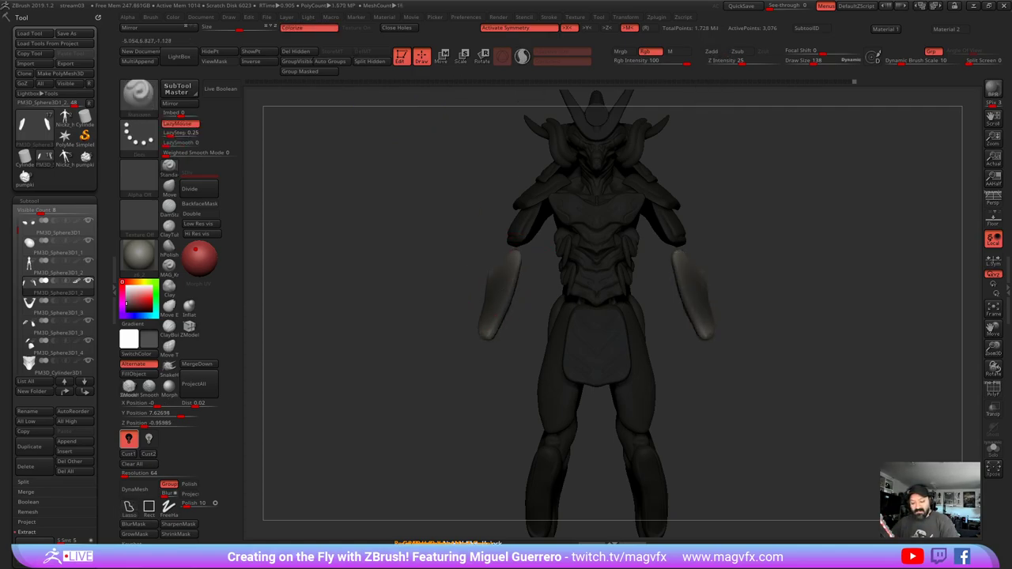
{"action": "left_click_drag", "start_coordinate": [510, 264], "coordinate": [488, 332]}
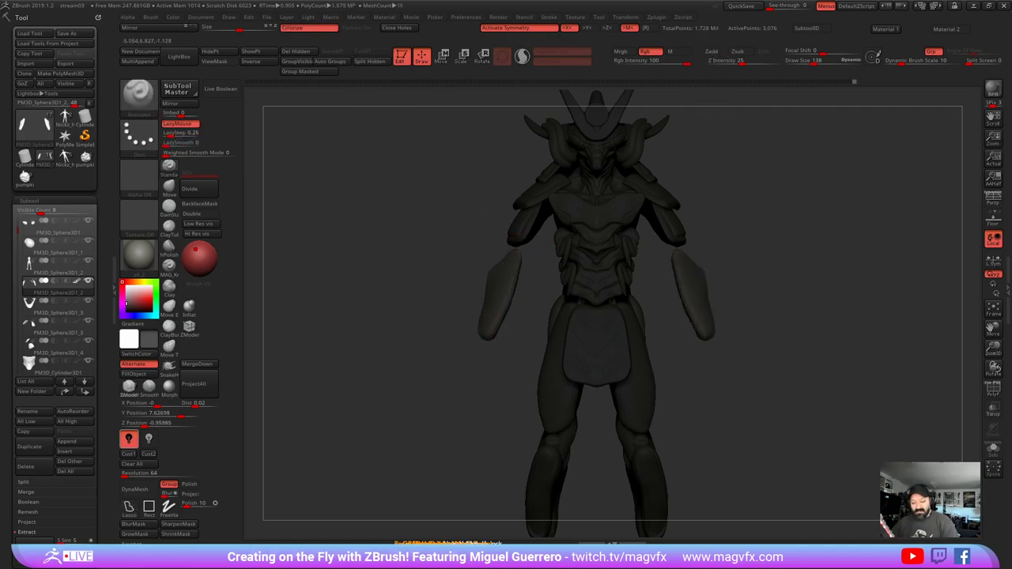
- Isolate the plates on the backs of the hands, paint them dark grey, and show the whole arms again
{"action": "left_click", "coordinate": [407, 287], "text": "ctrl+shift"}
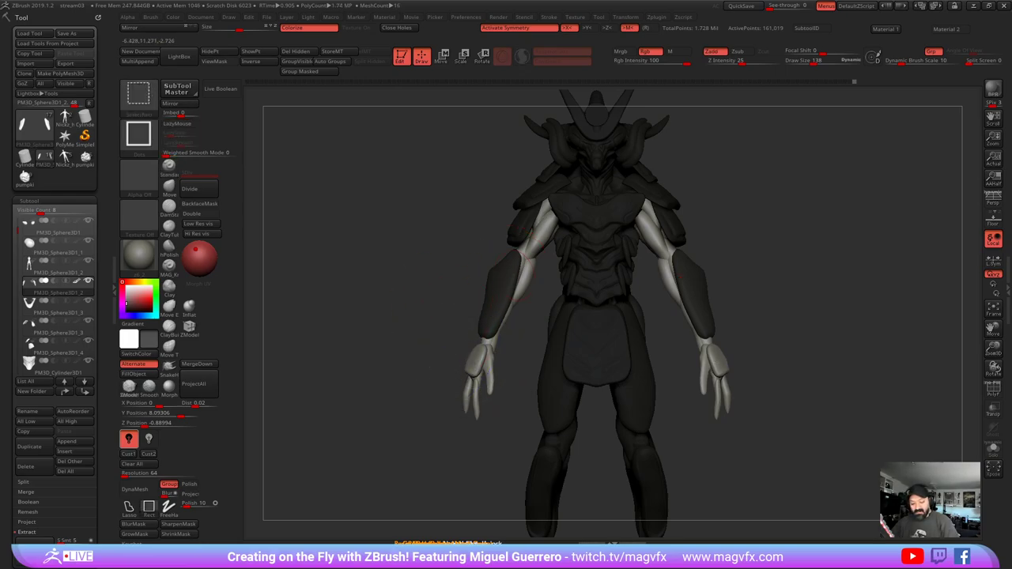
{"action": "left_click", "coordinate": [476, 363], "text": "ctrl+shift"}
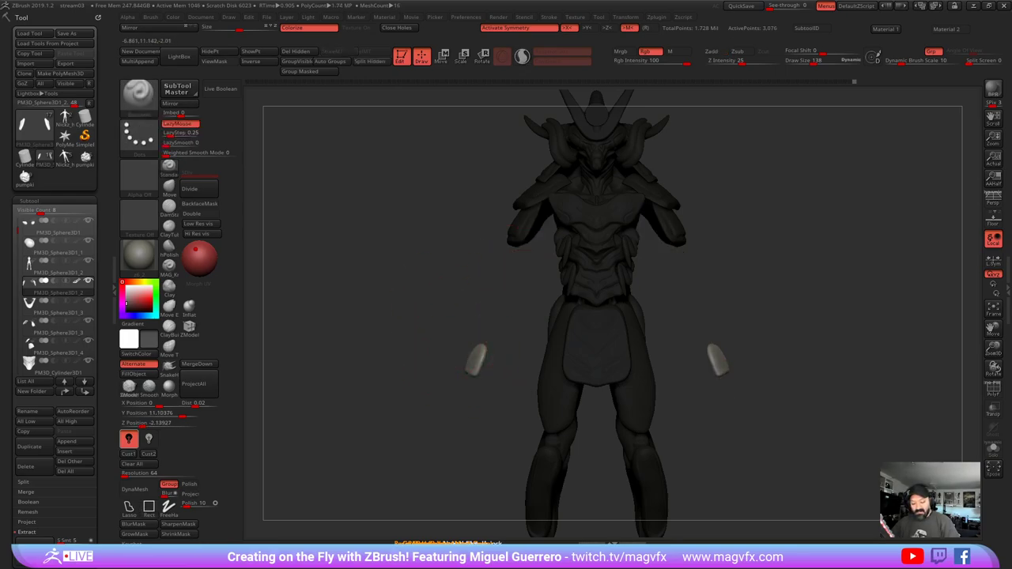
{"action": "left_click", "coordinate": [453, 363], "text": "ctrl+shift"}
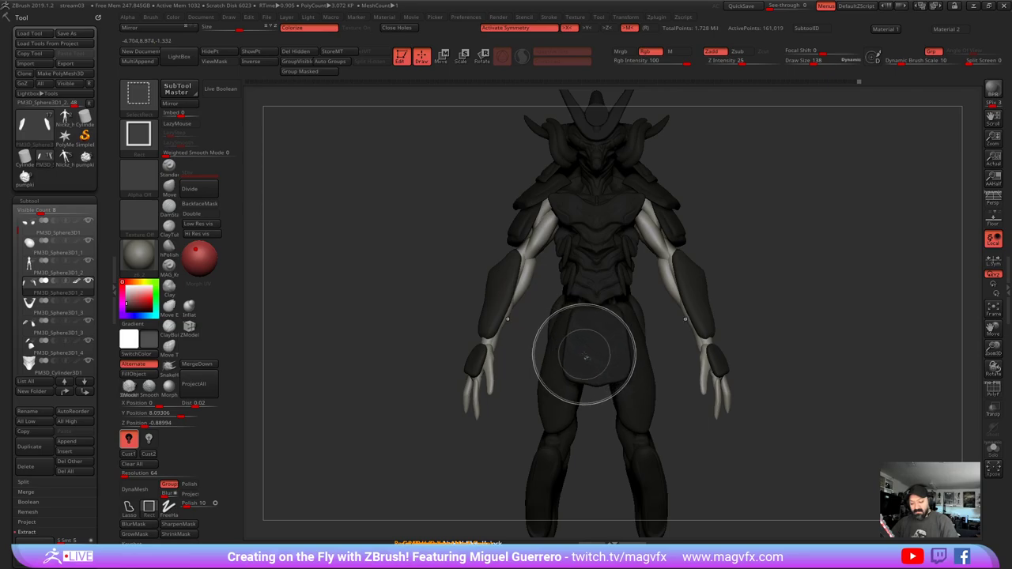
- Isolate one lower arm, switch to the body subtool, and isolate its front loincloth plate for dark grey painting
{"action": "left_click", "coordinate": [511, 312], "text": "ctrl+shift"}
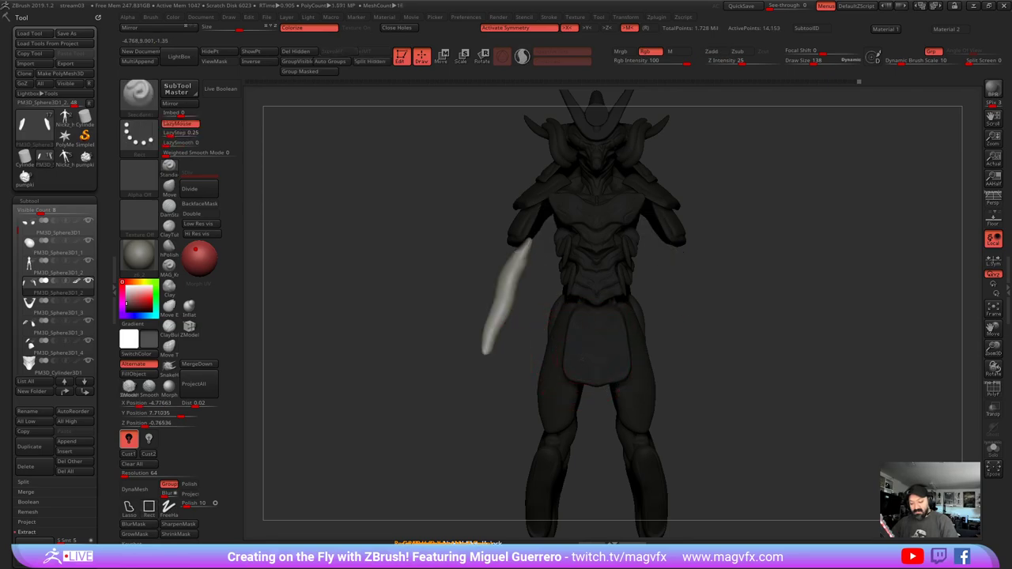
{"action": "left_click", "coordinate": [593, 359], "text": "alt"}
{"action": "left_click", "coordinate": [587, 358], "text": "ctrl+shift"}
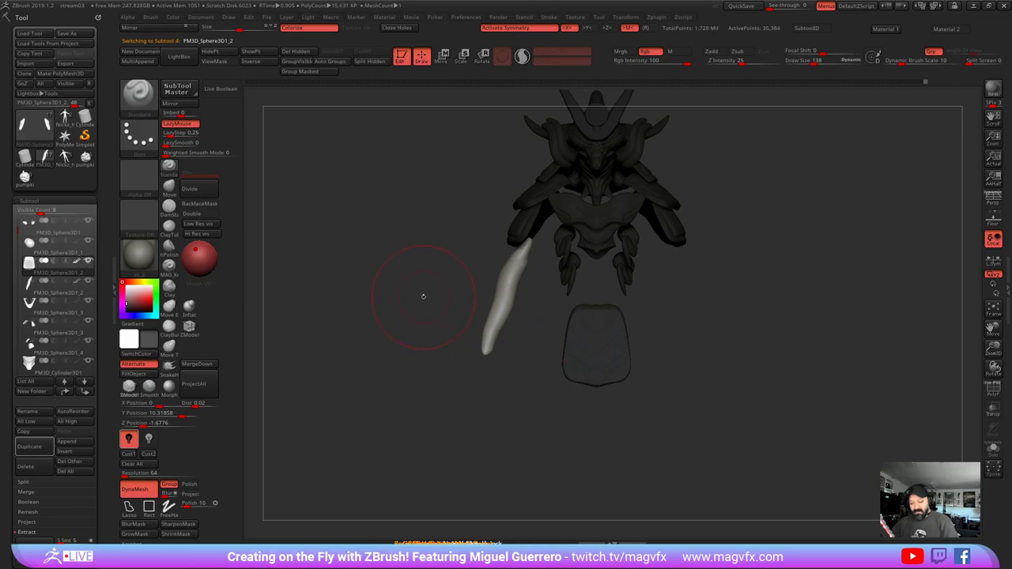
- Make the chest plate active, solo it temporarily and paint it the same dark grey with the Standard brush
{"action": "left_click", "coordinate": [582, 215], "text": "alt"}
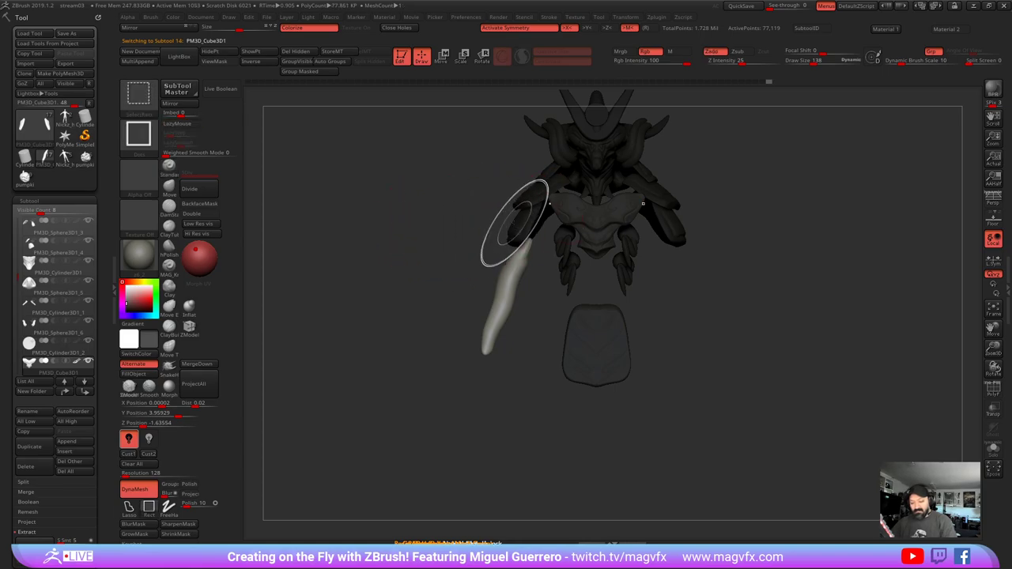
{"action": "left_click_drag", "start_coordinate": [502, 224], "coordinate": [467, 224]}
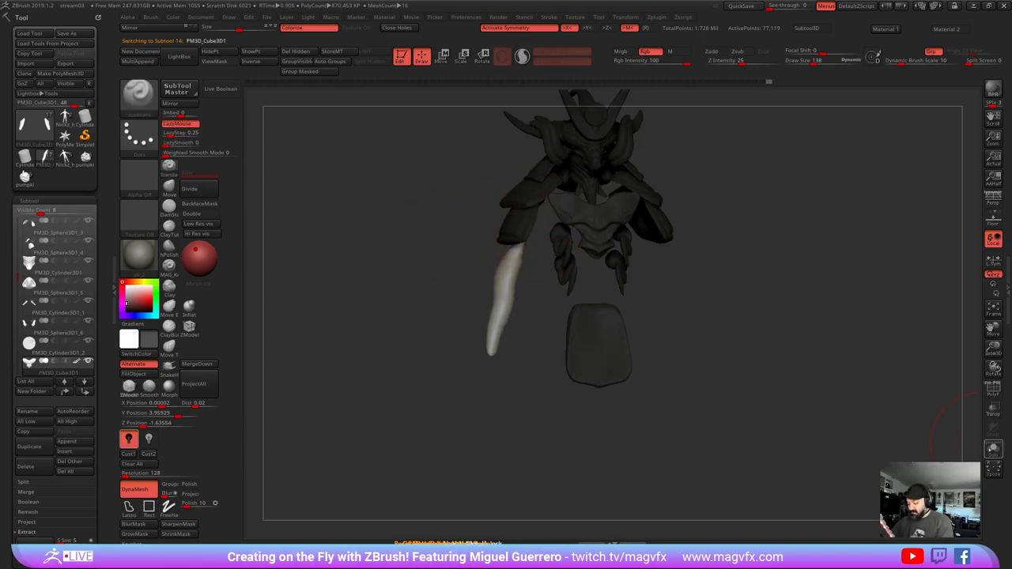
{"action": "left_click", "coordinate": [993, 449]}
{"action": "mouse_move", "coordinate": [455, 229]}
{"action": "left_mouse_down"}
{"action": "mouse_move", "coordinate": [444, 283]}
{"action": "mouse_move", "coordinate": [486, 308]}
{"action": "left_mouse_up"}
{"action": "left_click", "coordinate": [993, 448]}
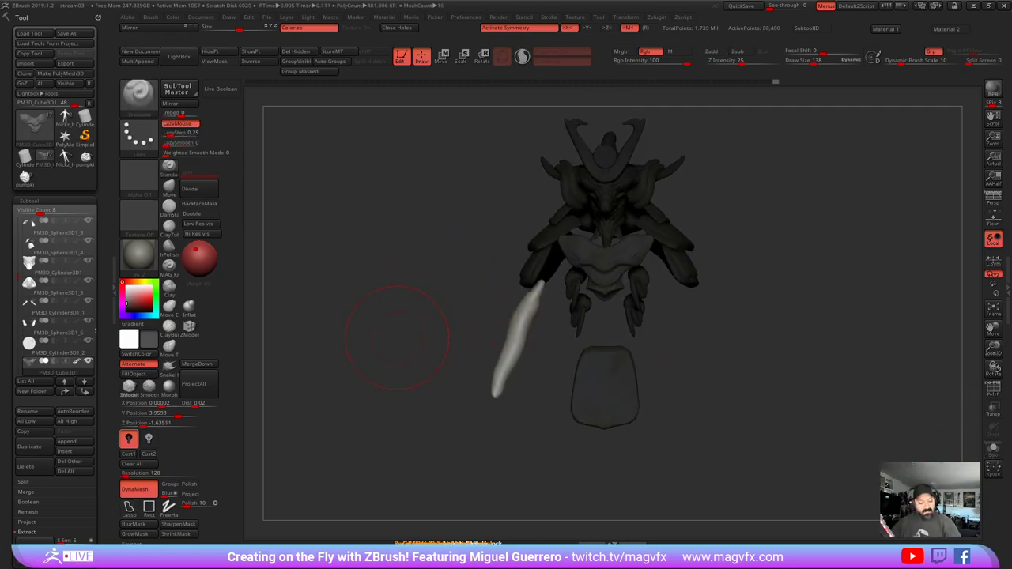
{"action": "left_click_drag", "start_coordinate": [377, 330], "coordinate": [405, 332]}
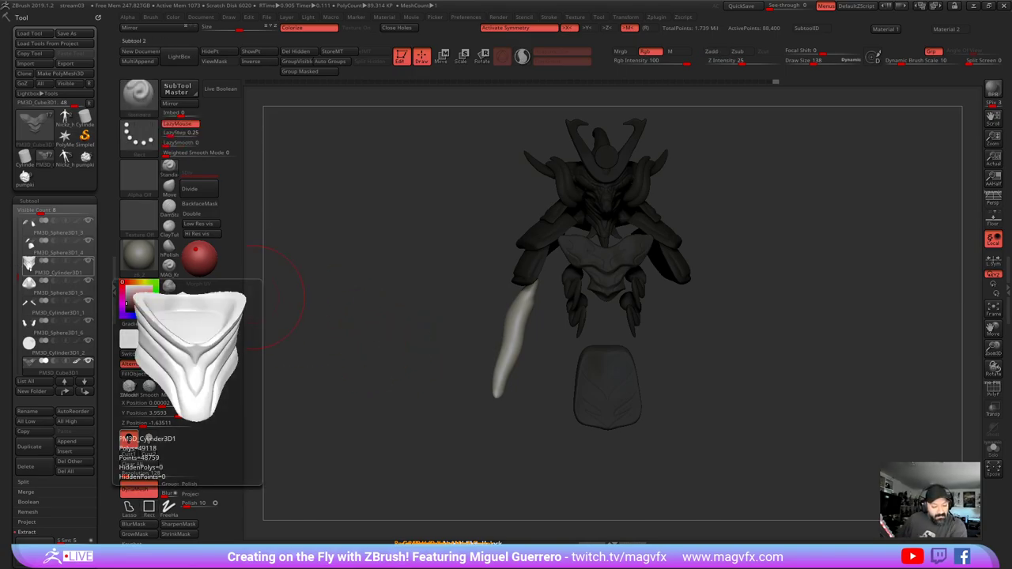
- Set the current colour to white to compare the painted plates, and step through the neighbouring unpainted subtools
{"action": "left_click", "coordinate": [30, 267]}
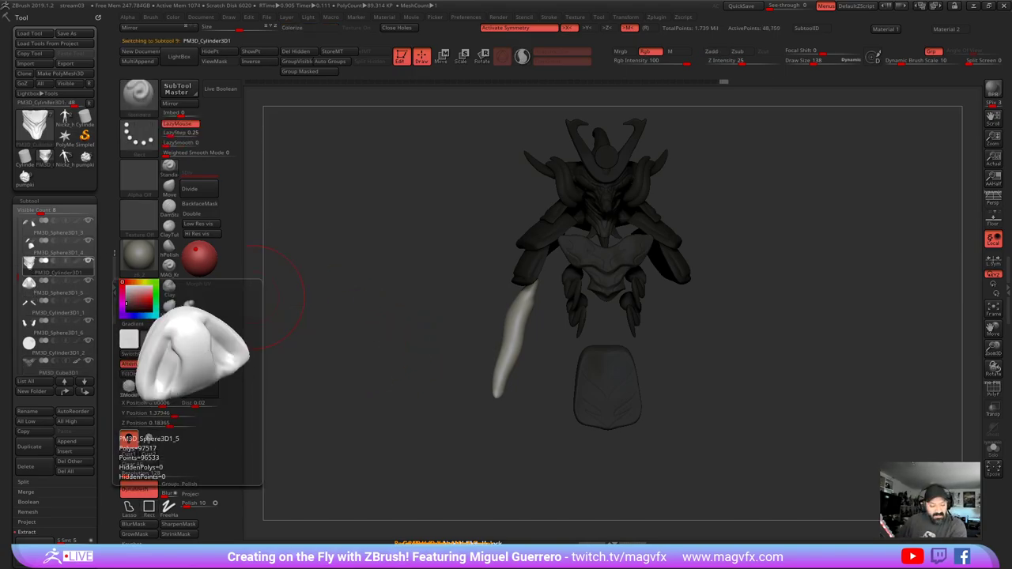
{"action": "left_click", "coordinate": [127, 286]}
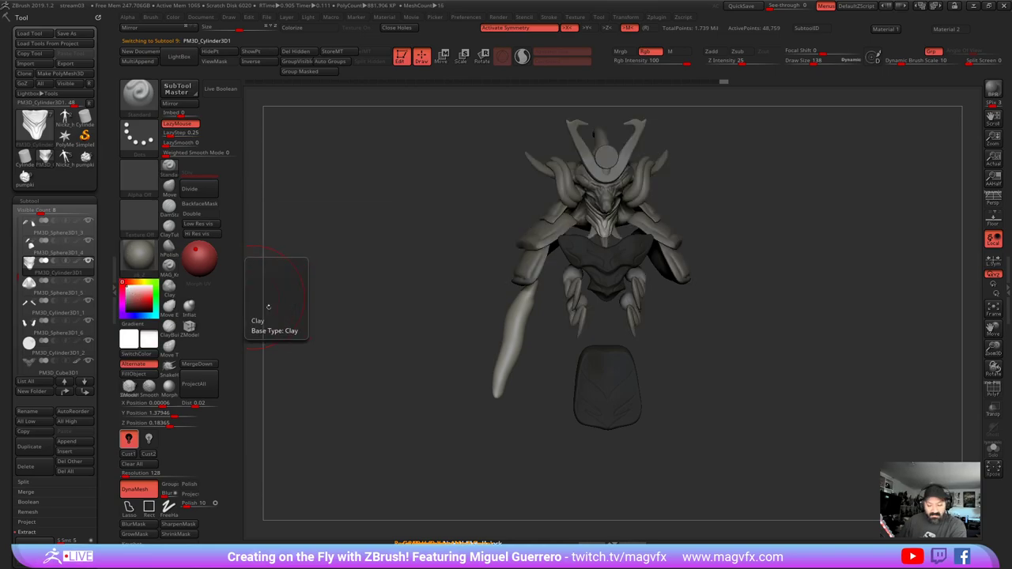
{"action": "left_click", "coordinate": [575, 295], "text": "alt"}
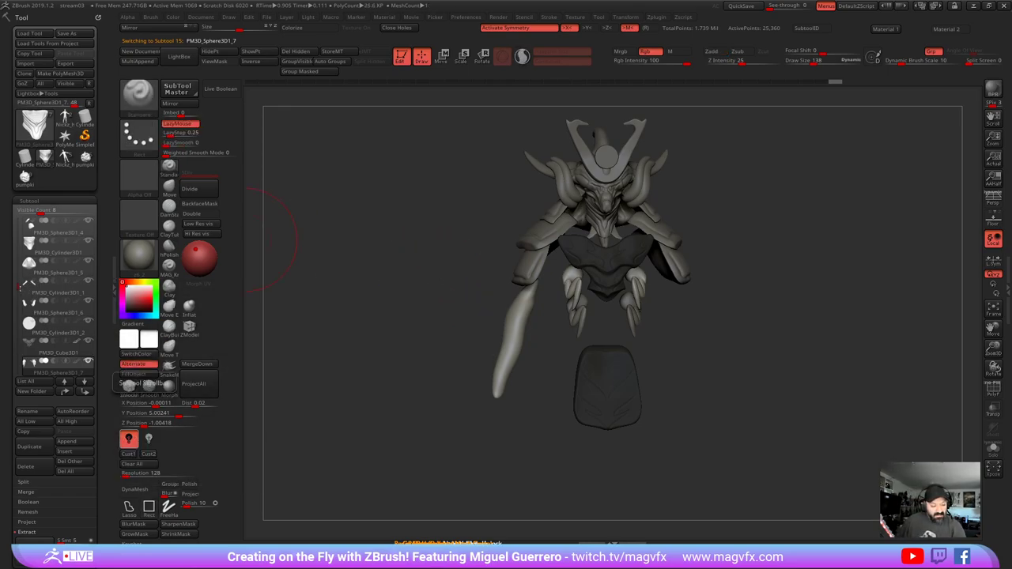
{"action": "mouse_move", "coordinate": [19, 287]}
{"action": "left_mouse_down"}
{"action": "mouse_move", "coordinate": [19, 343]}
{"action": "mouse_move", "coordinate": [19, 224]}
{"action": "left_mouse_up"}
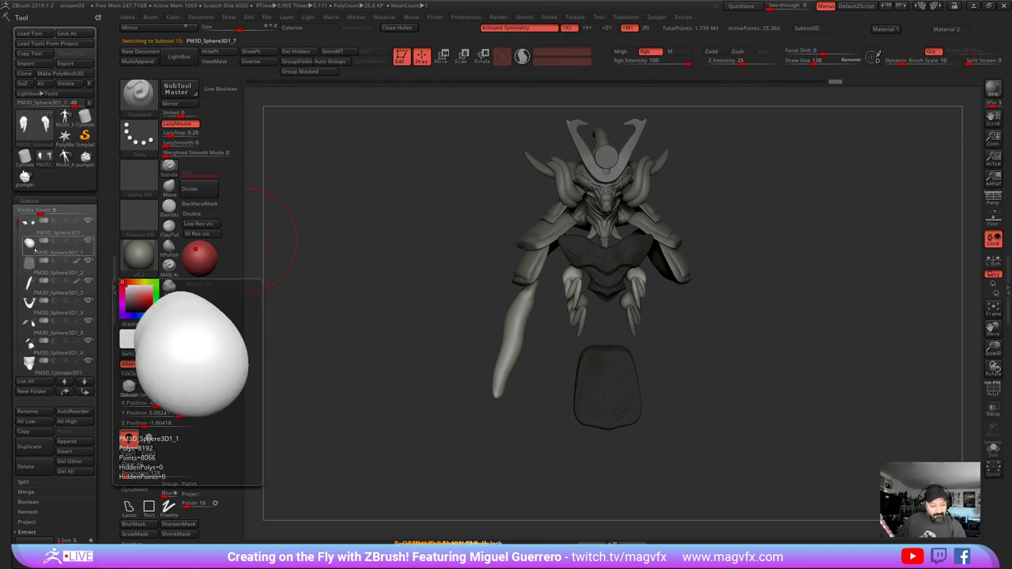
{"action": "left_click", "coordinate": [35, 250]}
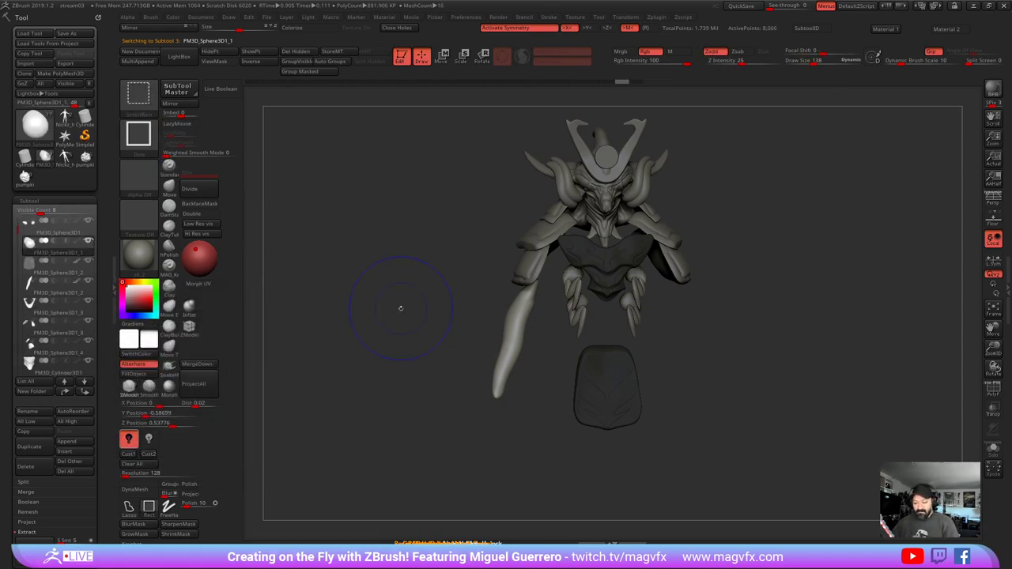
- Make the body subtool with the loincloth active, unhide all its parts and isolate the abdominal plates
{"action": "left_click", "coordinate": [40, 267]}
{"action": "key", "text": "ctrl+shift+d"}
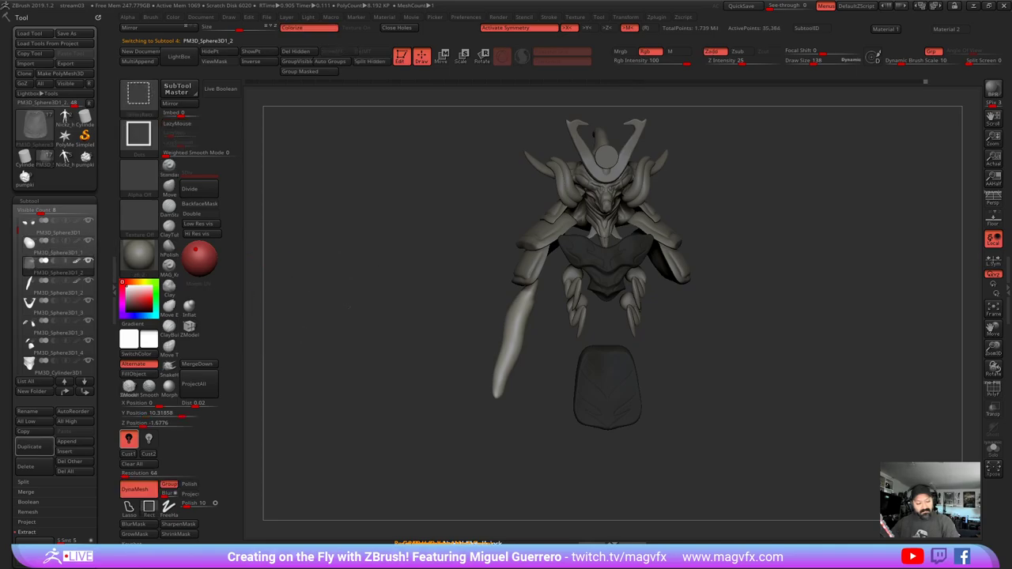
{"action": "left_click", "coordinate": [332, 316], "text": "ctrl+shift"}
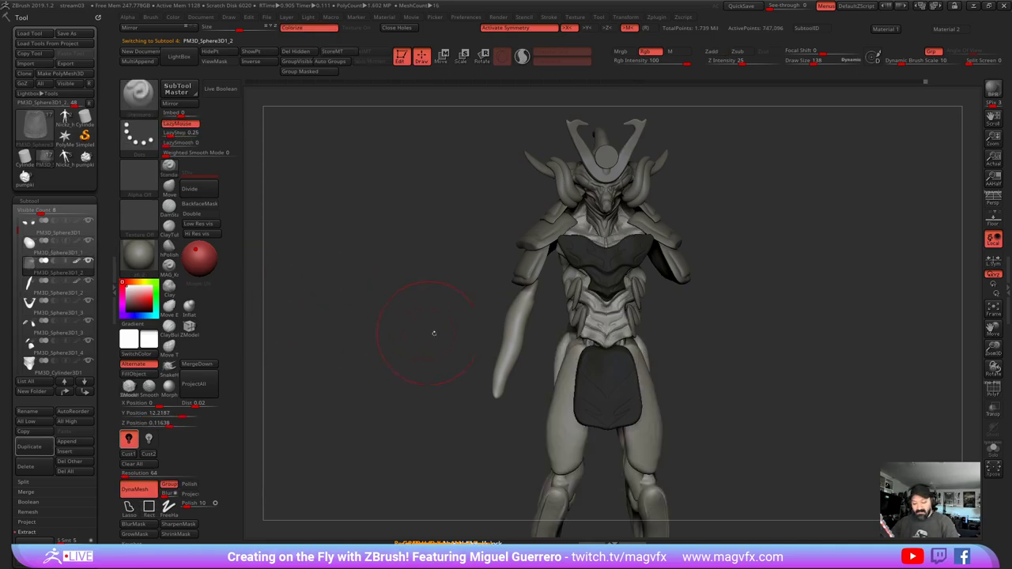
{"action": "left_click", "coordinate": [595, 328], "text": "ctrl+shift"}
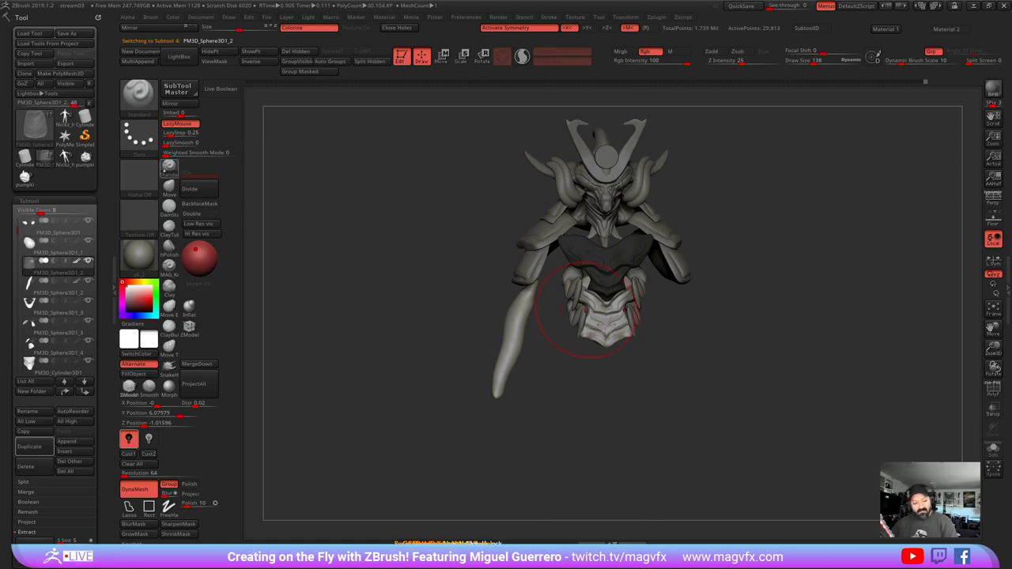
- Pick the dark grey again, paint the abdominal plates, unhide the rest of the body and make the chest plate active
{"action": "key", "text": "b"}
{"action": "key", "text": "Escape"}
{"action": "key", "text": "c"}
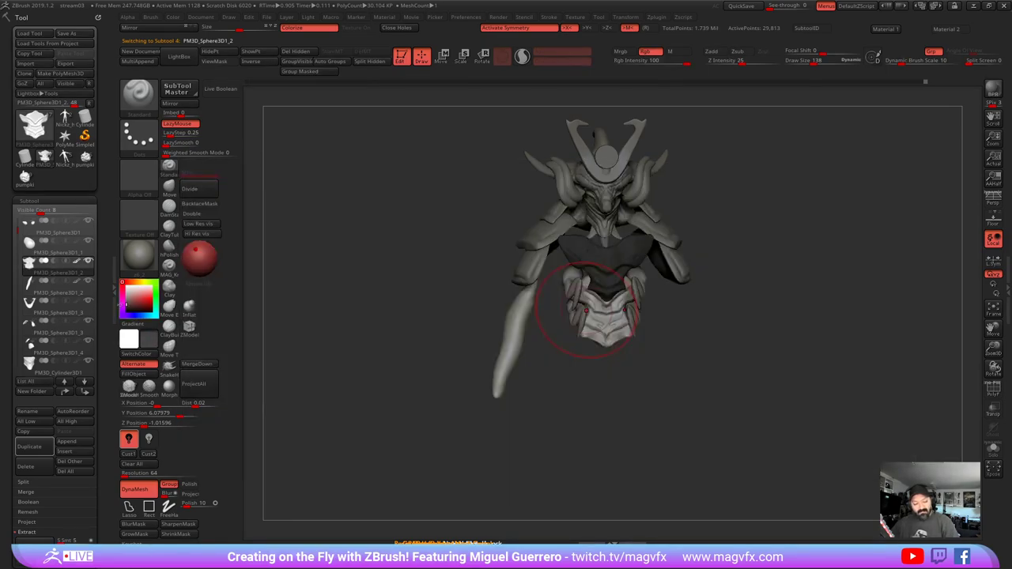
{"action": "mouse_move", "coordinate": [587, 310]}
{"action": "left_mouse_down"}
{"action": "mouse_move", "coordinate": [604, 326]}
{"action": "mouse_move", "coordinate": [602, 294]}
{"action": "left_mouse_up"}
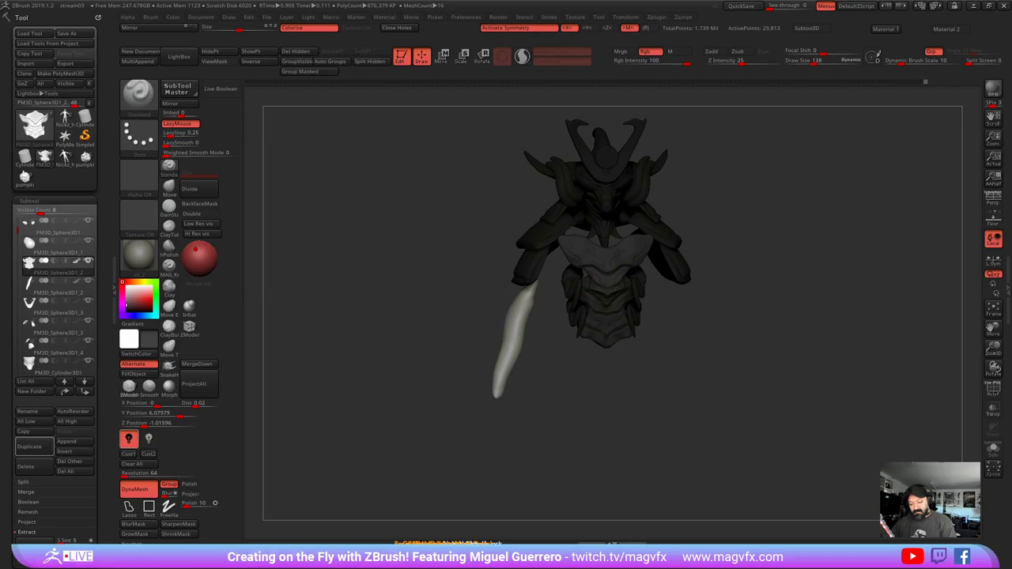
{"action": "left_click", "coordinate": [395, 289], "text": "ctrl+shift"}
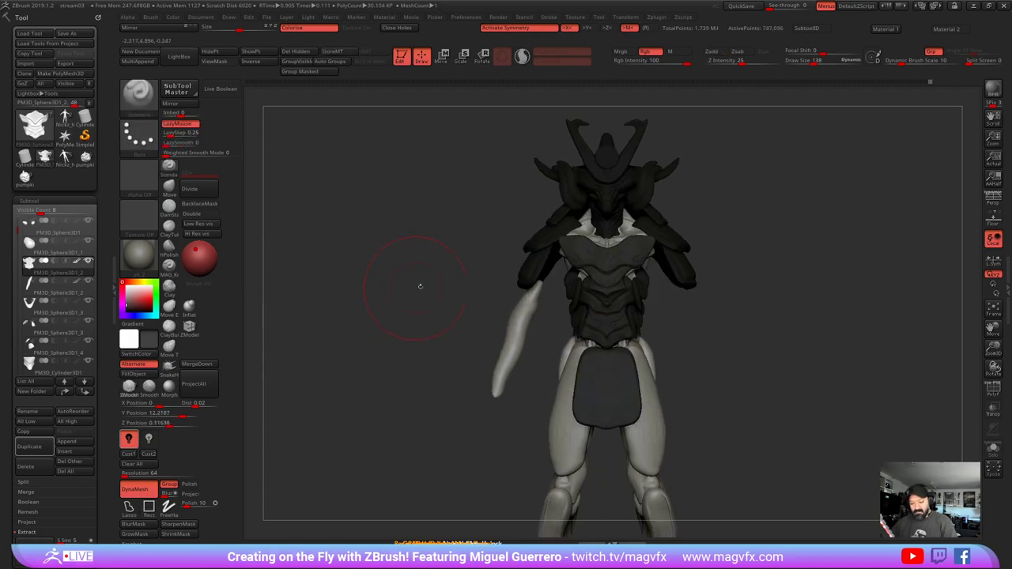
{"action": "left_click_drag", "start_coordinate": [420, 286], "coordinate": [444, 276], "text": "alt"}
{"action": "left_click", "coordinate": [535, 243], "text": "alt"}
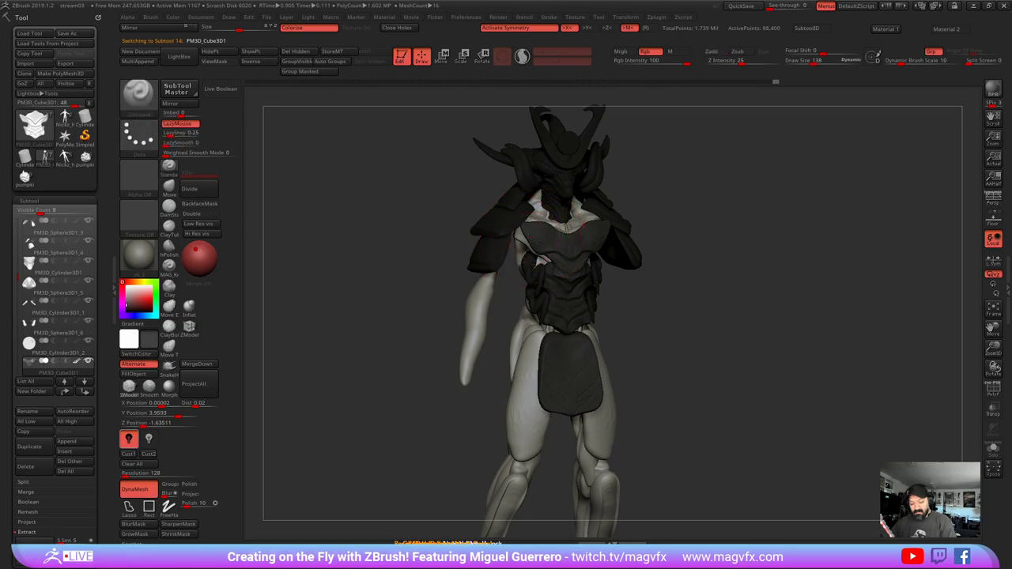
- Solo the active chest plate, paint it dark grey and show the whole figure again
{"action": "mouse_move", "coordinate": [413, 266]}
{"action": "left_mouse_down", "text": "shift"}
{"action": "mouse_move", "coordinate": [415, 257]}
{"action": "mouse_move", "coordinate": [391, 363]}
{"action": "left_mouse_up", "text": "shift"}
{"action": "mouse_move", "coordinate": [391, 363]}
{"action": "right_mouse_down", "text": "ctrl"}
{"action": "mouse_move", "coordinate": [391, 384]}
{"action": "mouse_move", "coordinate": [391, 348]}
{"action": "right_mouse_up", "text": "ctrl"}
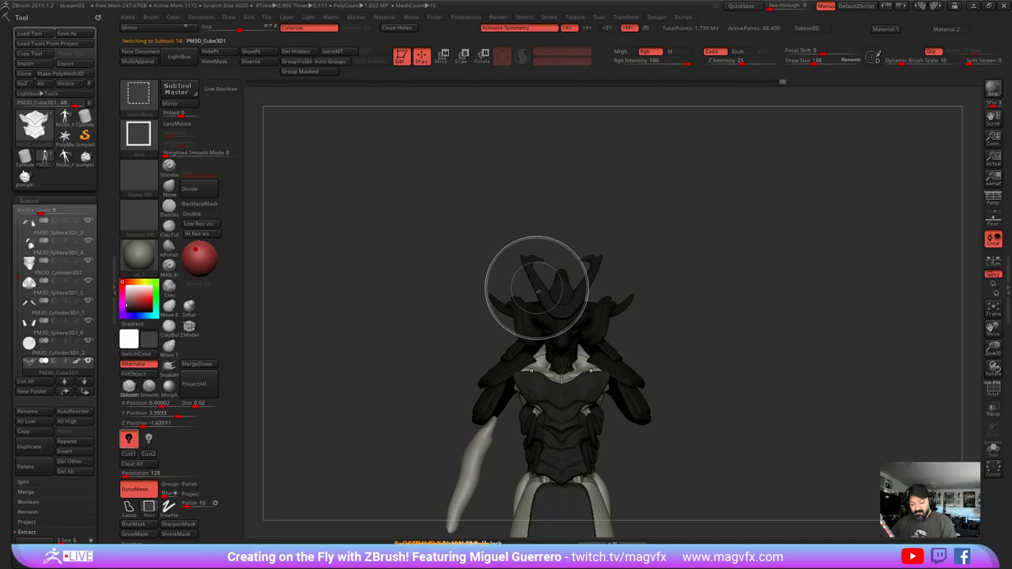
{"action": "left_click", "coordinate": [993, 450]}
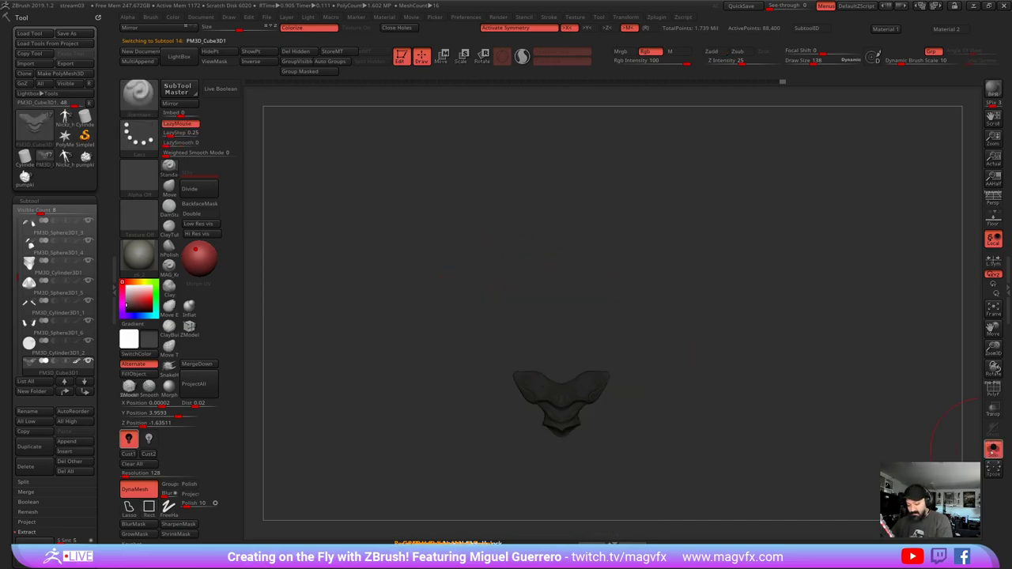
{"action": "left_click", "coordinate": [993, 450]}
- Make the V-shaped helmet crest active, solo it, paint it dark grey and leave solo mode
{"action": "left_click", "coordinate": [537, 278], "text": "alt"}
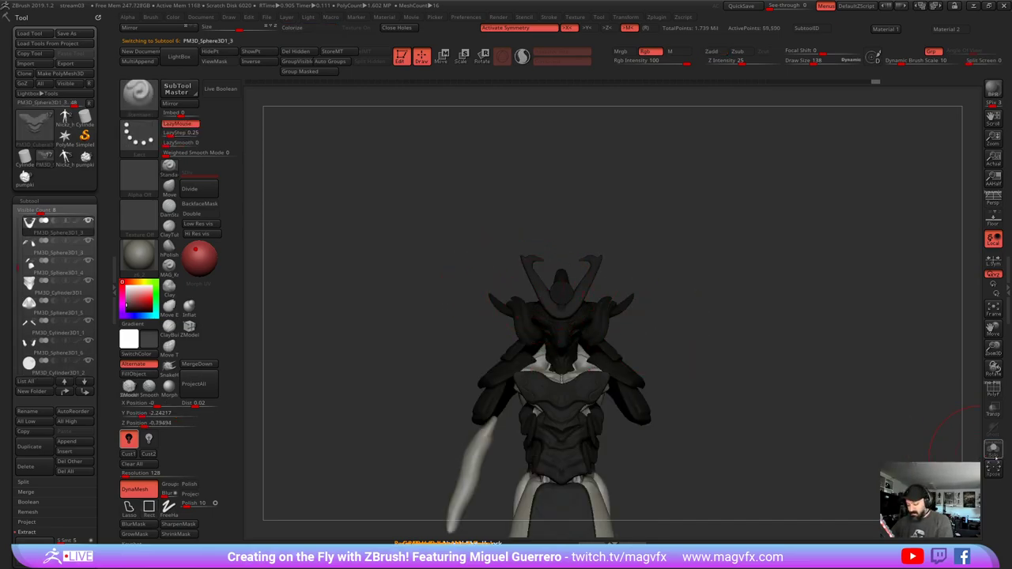
{"action": "left_click", "coordinate": [993, 449]}
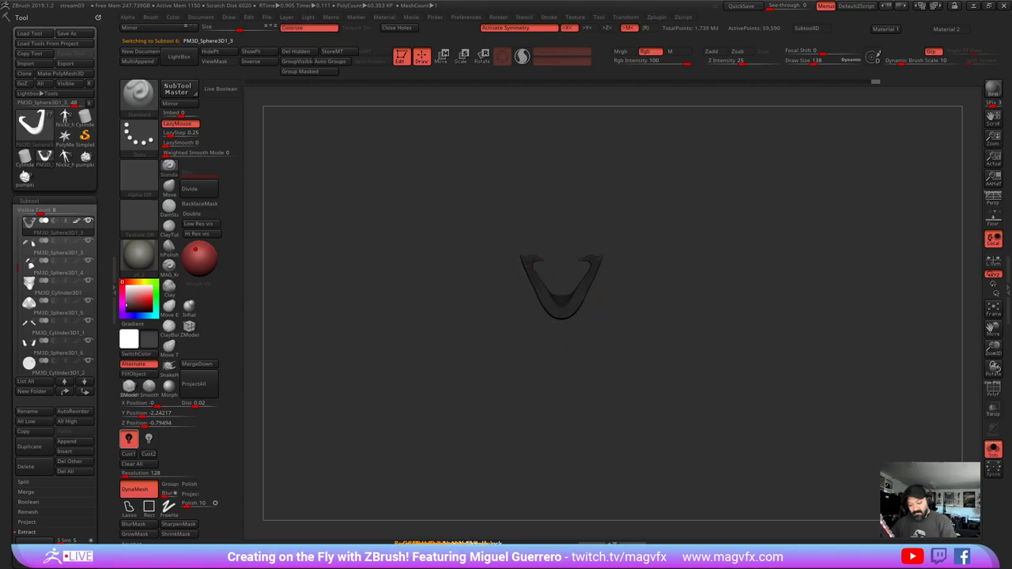
{"action": "left_click", "coordinate": [993, 448]}
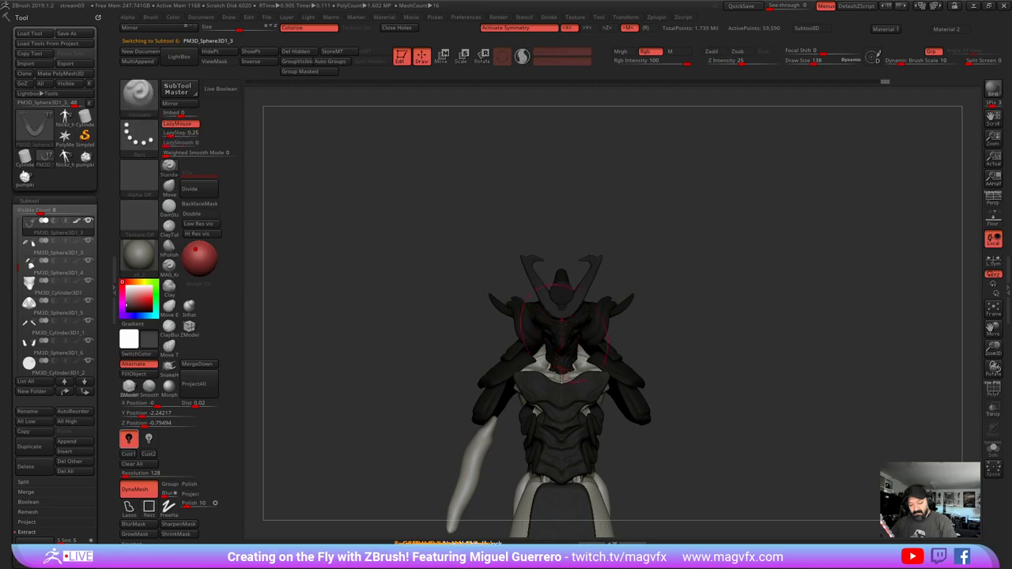
{"action": "left_click", "coordinate": [993, 449]}
{"action": "left_click", "coordinate": [993, 449]}
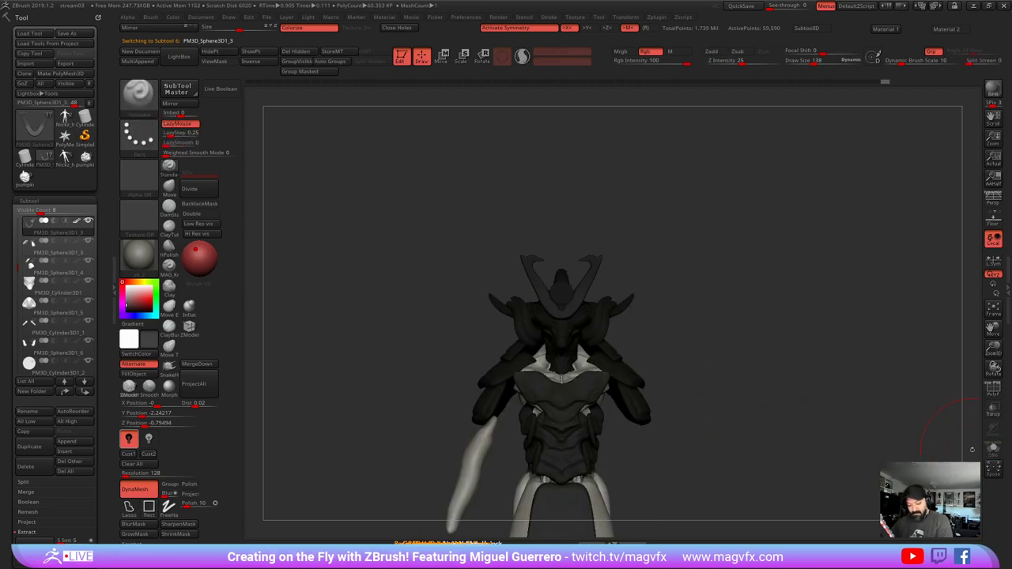
- Make the curved horns beside the head active, solo them, paint them dark grey and leave solo mode
{"action": "left_click", "coordinate": [518, 325], "text": "alt"}
{"action": "left_click", "coordinate": [993, 448]}
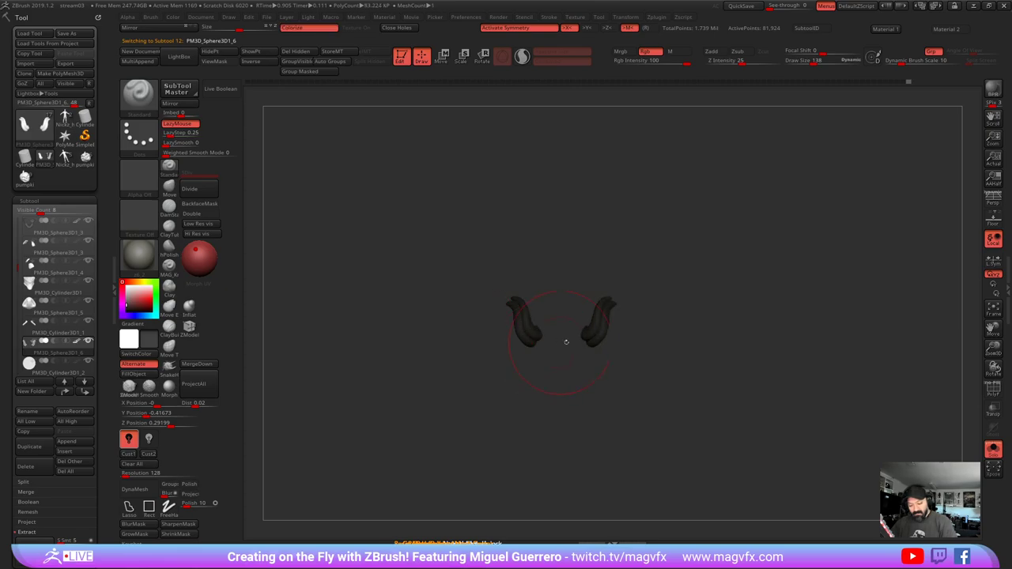
{"action": "left_click", "coordinate": [993, 448]}
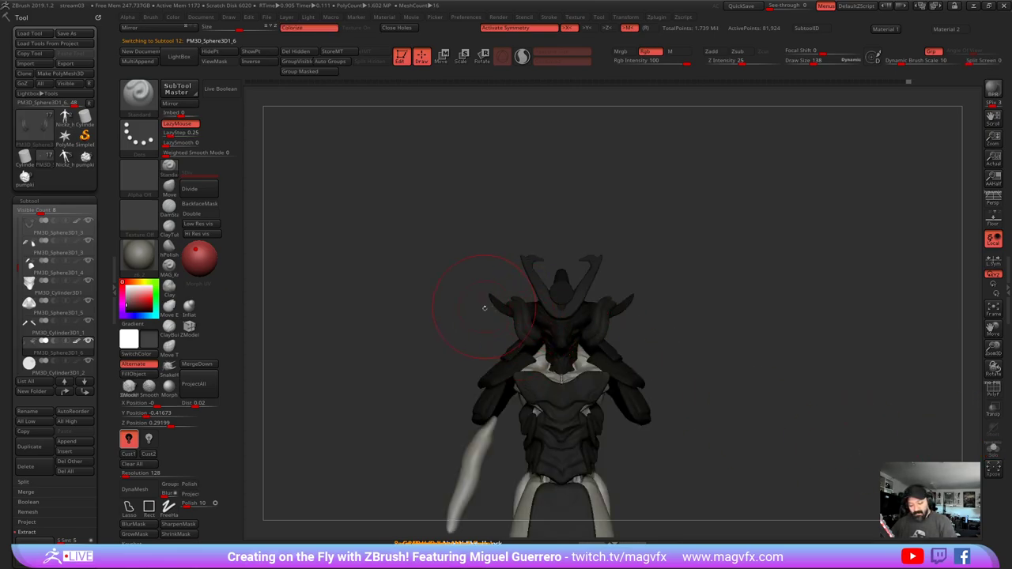
- Make the body subtool active, solo it, isolate the thigh plates, paint them dark grey and unhide the rest
{"action": "left_click_drag", "start_coordinate": [485, 361], "coordinate": [474, 256], "text": "alt"}
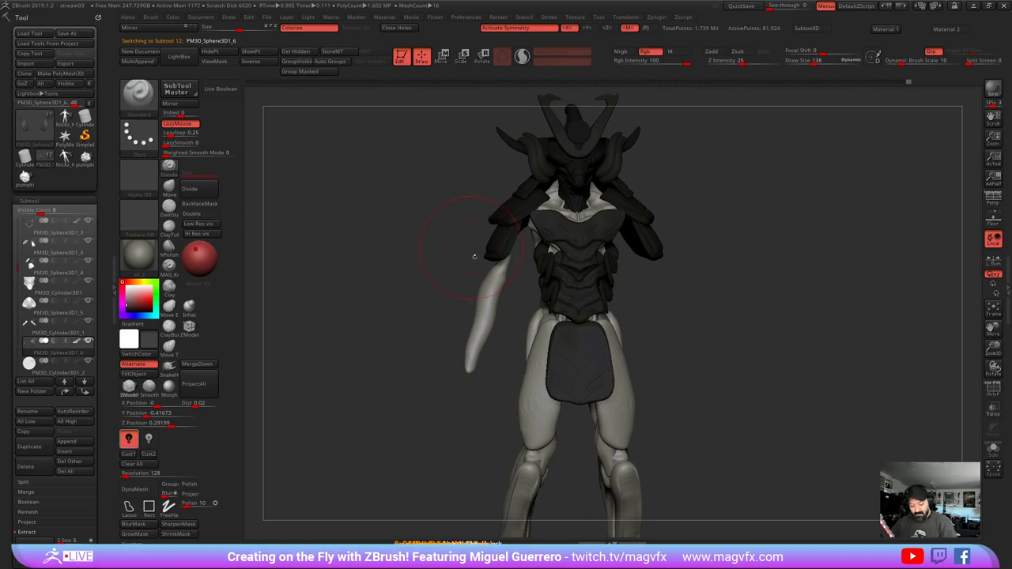
{"action": "left_click", "coordinate": [528, 412], "text": "alt"}
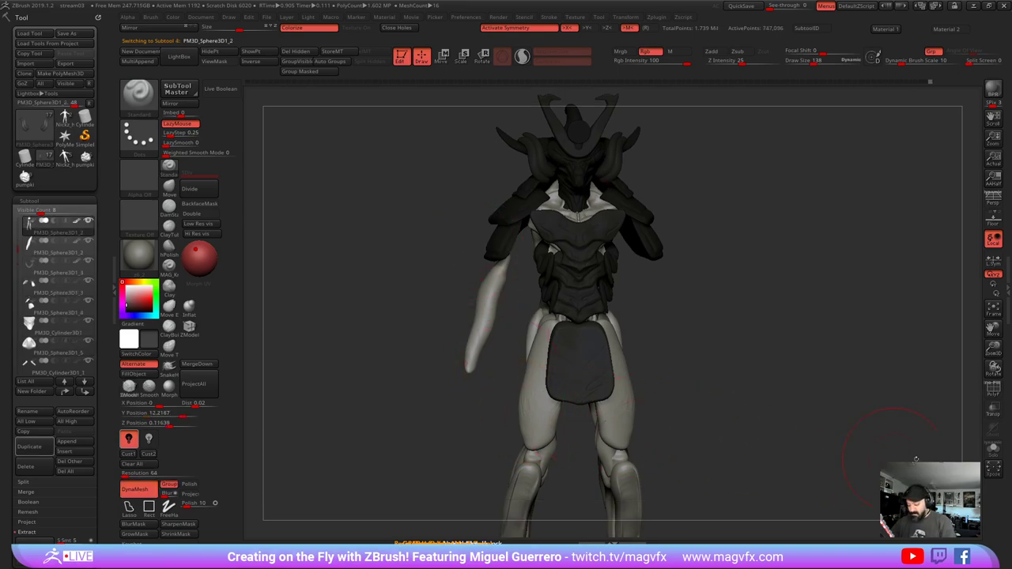
{"action": "left_click", "coordinate": [993, 448]}
{"action": "left_click", "coordinate": [533, 414], "text": "alt"}
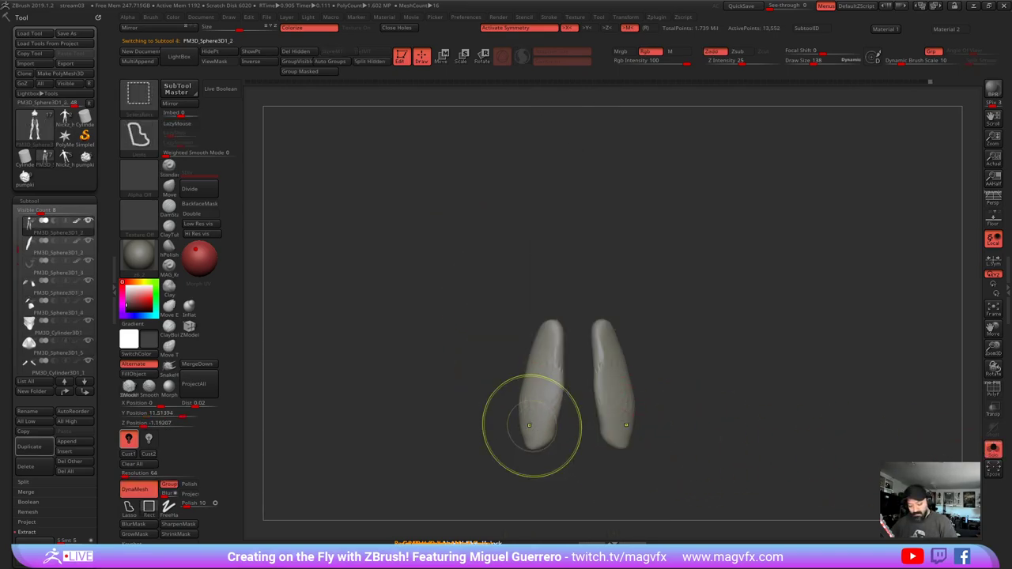
{"action": "key", "text": "ctrl+a"}
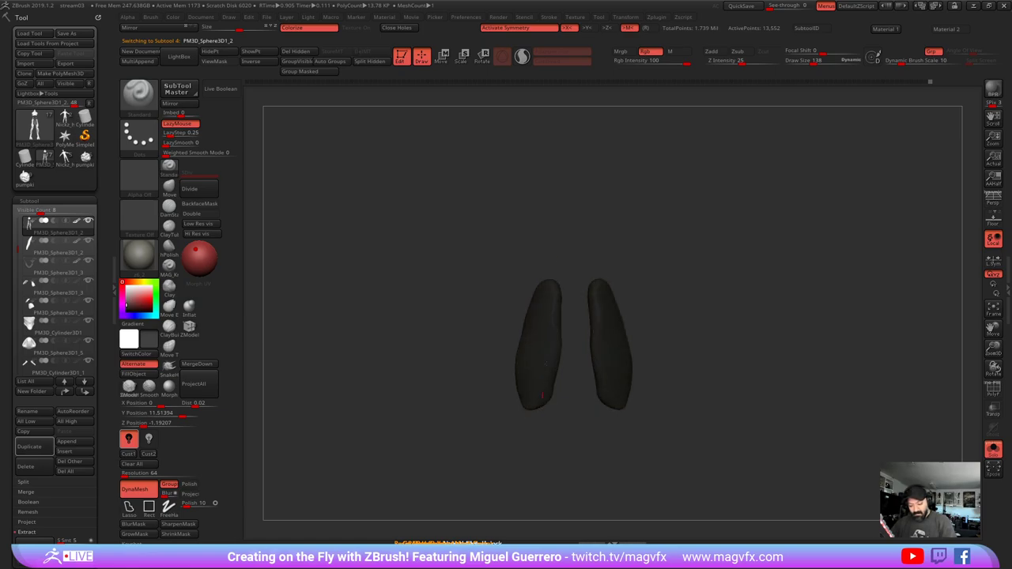
{"action": "left_click", "coordinate": [452, 378], "text": "ctrl+shift"}
- Isolate the shin plates of the body, paint them dark grey, unhide the rest and leave solo mode
{"action": "left_click_drag", "start_coordinate": [483, 365], "coordinate": [483, 265], "text": "alt"}
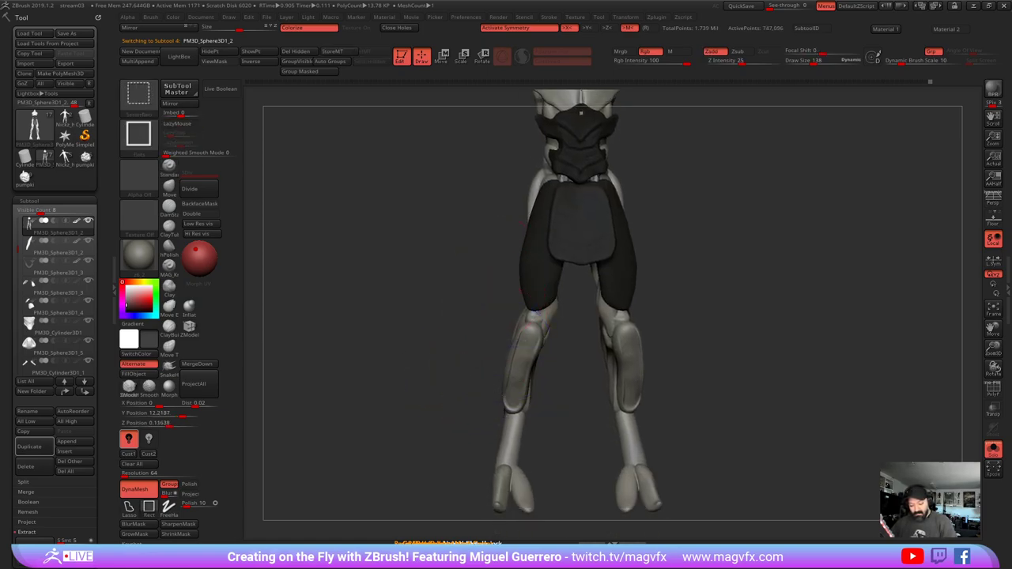
{"action": "left_click", "coordinate": [515, 379], "text": "ctrl+shift"}
{"action": "key", "text": "ctrl+a"}
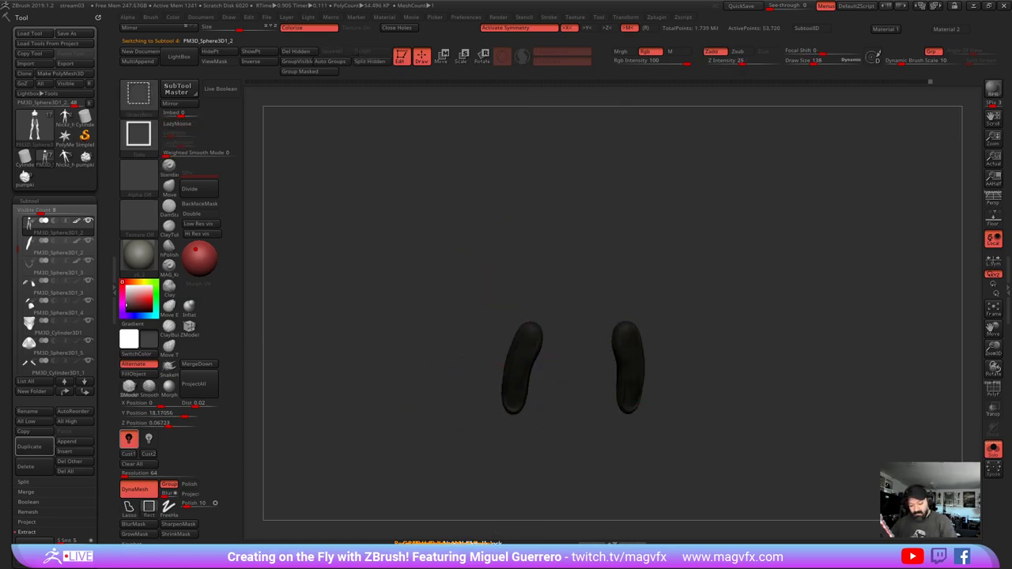
{"action": "left_click", "coordinate": [460, 308], "text": "ctrl+shift"}
{"action": "left_click_drag", "start_coordinate": [452, 249], "coordinate": [448, 370], "text": "alt"}
{"action": "left_click", "coordinate": [994, 451]}
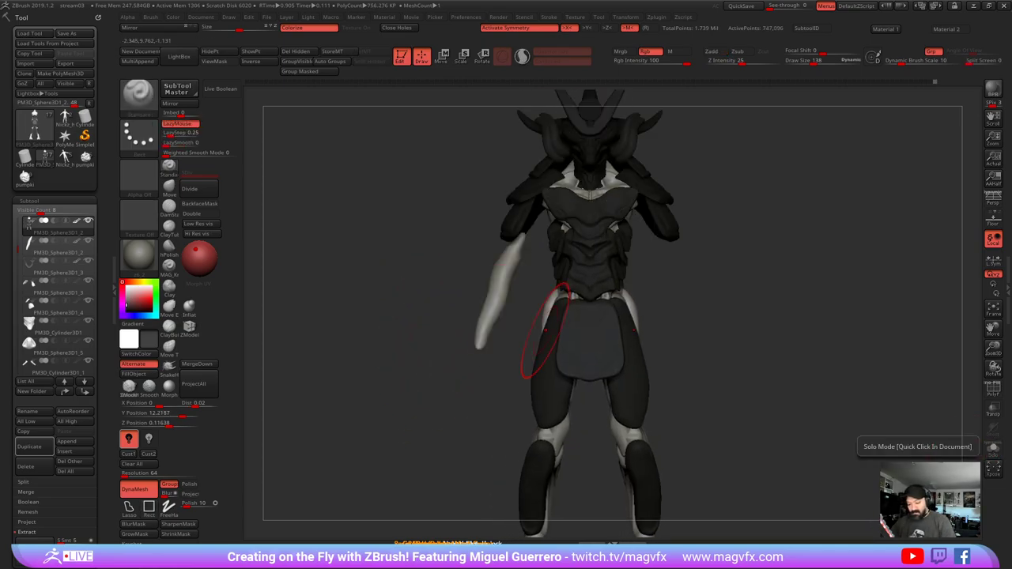
- Make the arms active, paint the forearm and hand plates dark grey, unhide the rest and set the current colour to white
{"action": "left_click_drag", "start_coordinate": [422, 296], "coordinate": [379, 388], "text": "alt"}
{"action": "left_click", "coordinate": [490, 373], "text": "alt"}
{"action": "left_click", "coordinate": [424, 361], "text": "ctrl+shift"}
{"action": "left_click_drag", "start_coordinate": [388, 346], "coordinate": [389, 372], "text": "alt"}
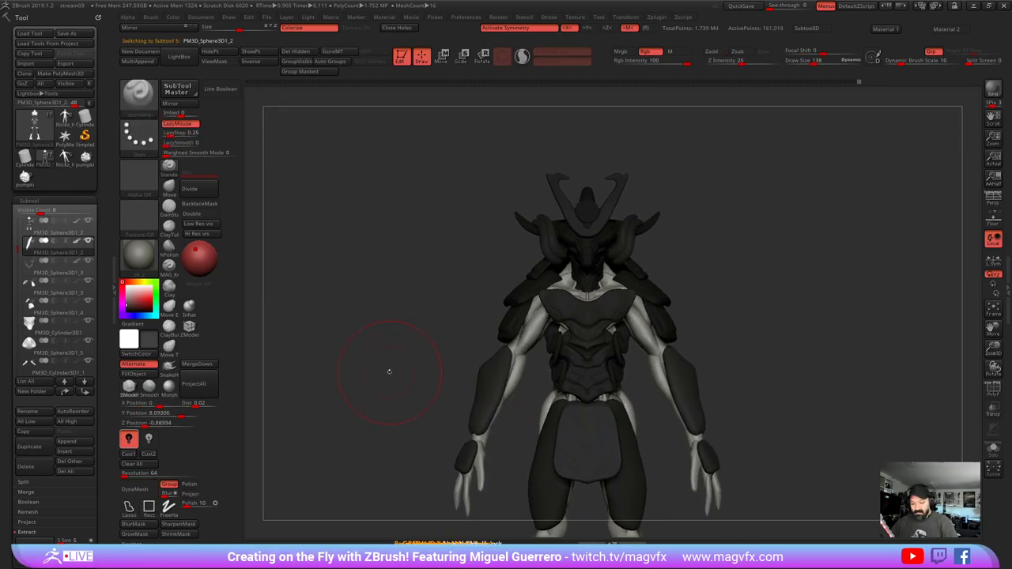
{"action": "left_click_drag", "start_coordinate": [130, 291], "coordinate": [124, 283]}
{"action": "left_click_drag", "start_coordinate": [404, 305], "coordinate": [431, 299]}
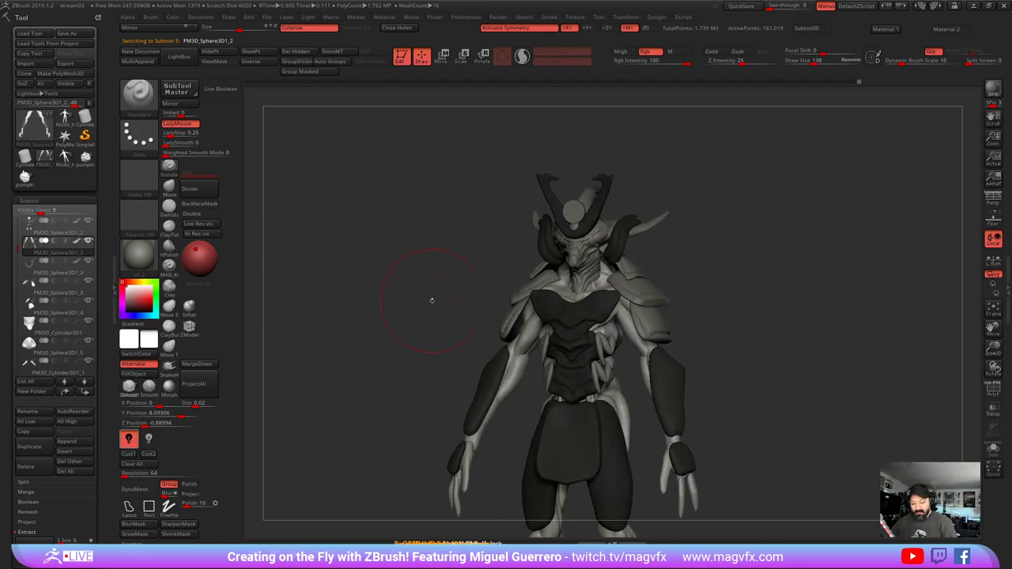
- Make the throat plate active, fill it with dark grey and set the current colour back to white
{"action": "left_click", "coordinate": [574, 285], "text": "alt"}
{"action": "left_click", "coordinate": [127, 305]}
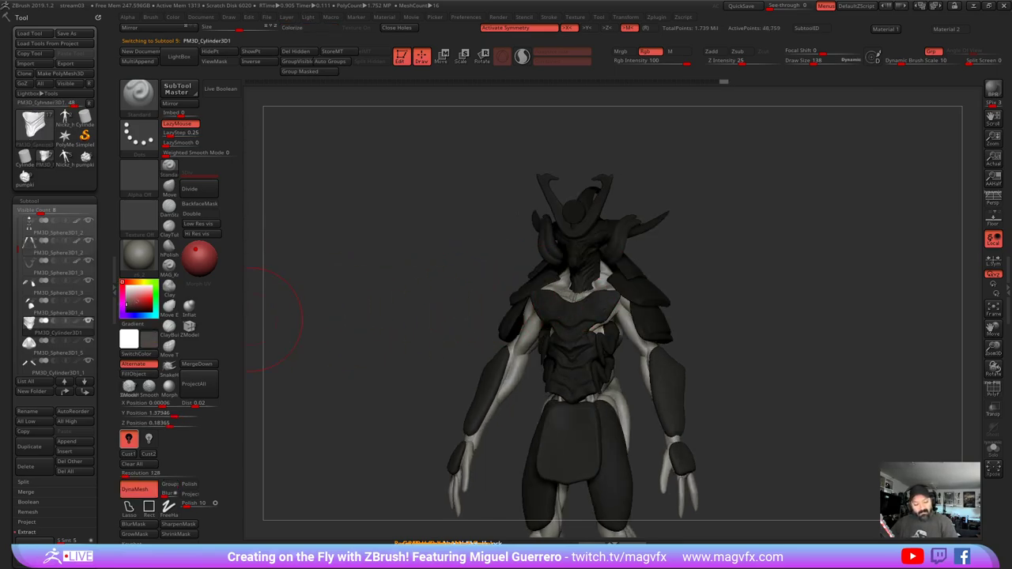
{"action": "left_click", "coordinate": [135, 374]}
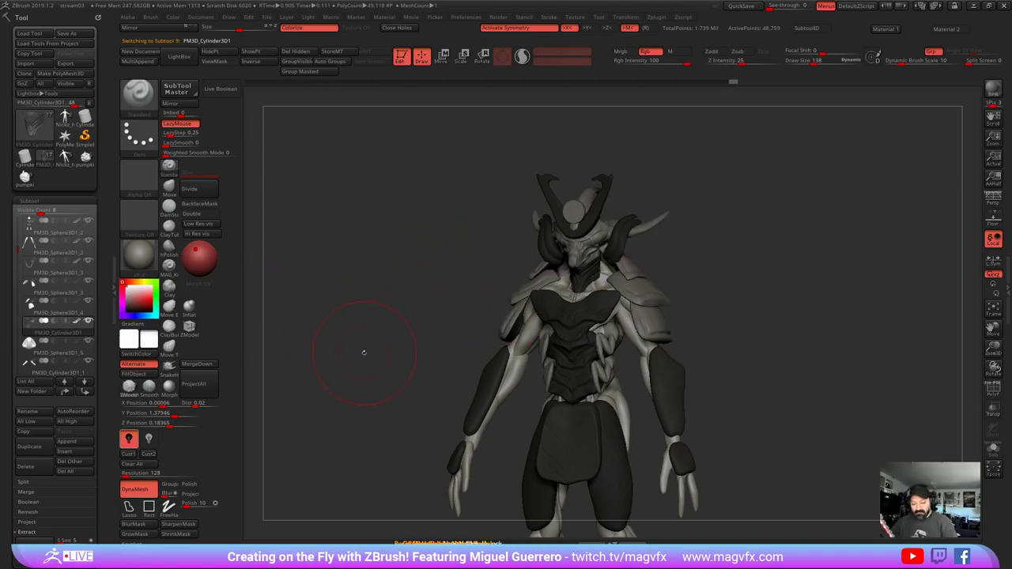
{"action": "left_click_drag", "start_coordinate": [364, 353], "coordinate": [449, 338], "text": "shift"}
- Pick the dark grey again and paint the middle, lower and upper shoulder plates one subtool at a time
{"action": "left_click", "coordinate": [499, 301], "text": "alt"}
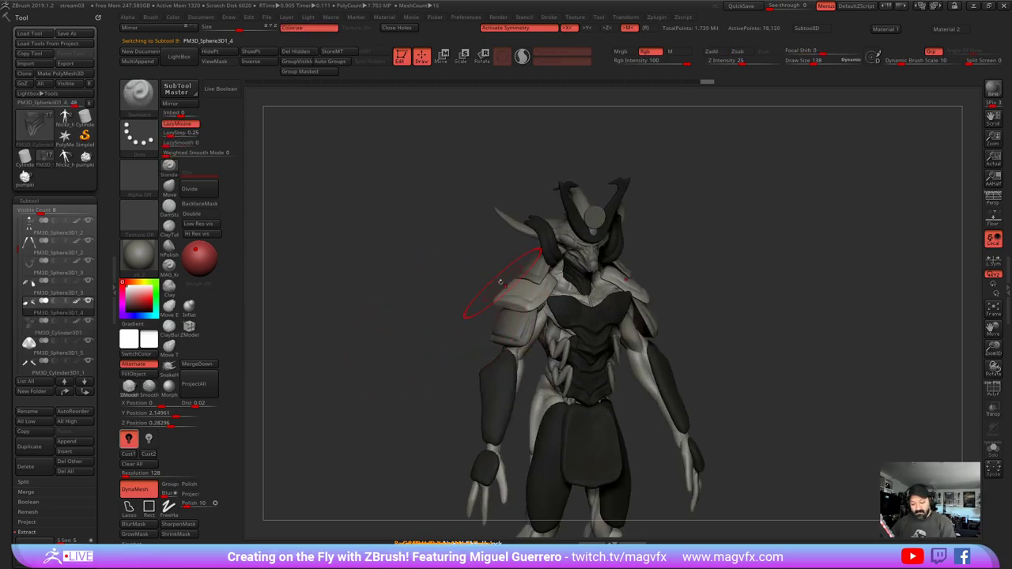
{"action": "left_click_drag", "start_coordinate": [129, 298], "coordinate": [126, 305]}
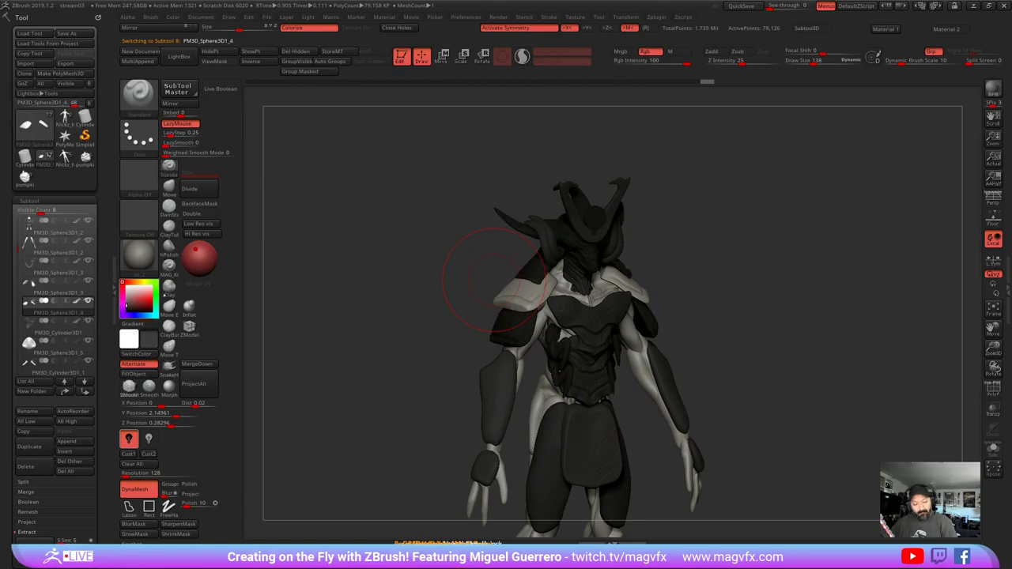
{"action": "left_click_drag", "start_coordinate": [507, 301], "coordinate": [545, 279]}
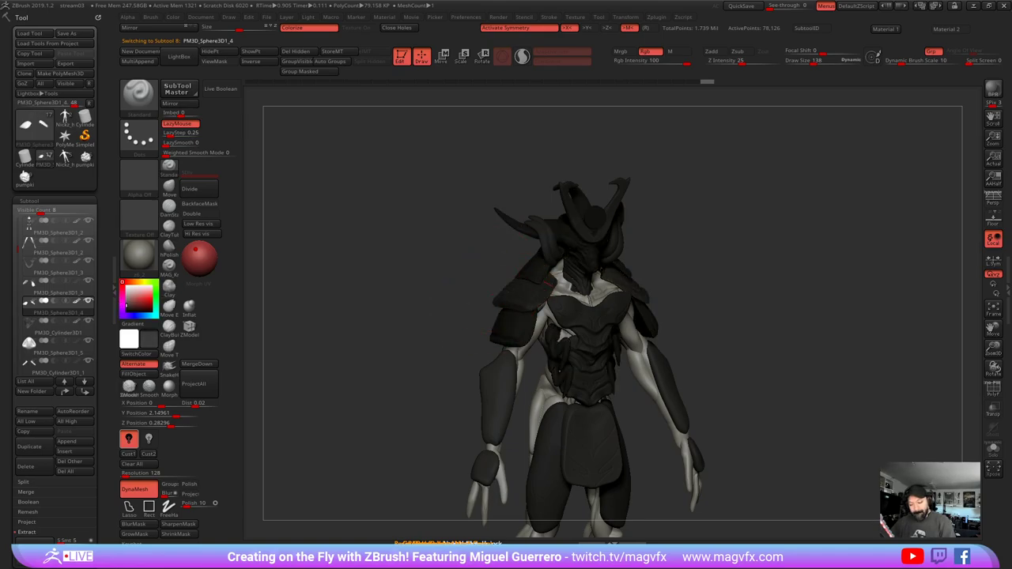
{"action": "left_click", "coordinate": [508, 338], "text": "alt"}
{"action": "left_click_drag", "start_coordinate": [508, 337], "coordinate": [528, 317]}
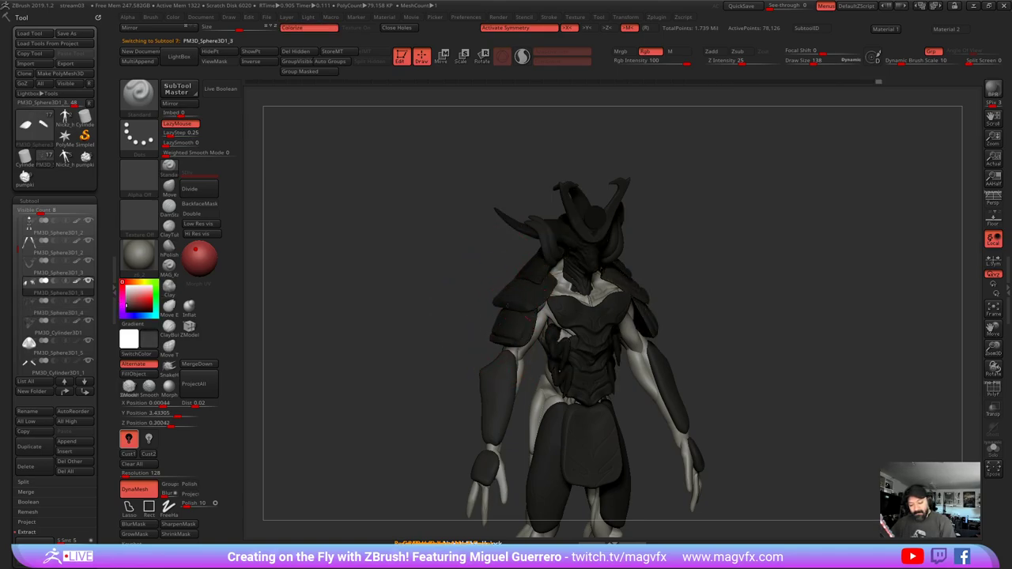
{"action": "left_click", "coordinate": [527, 272], "text": "alt"}
{"action": "left_click_drag", "start_coordinate": [525, 273], "coordinate": [540, 259]}
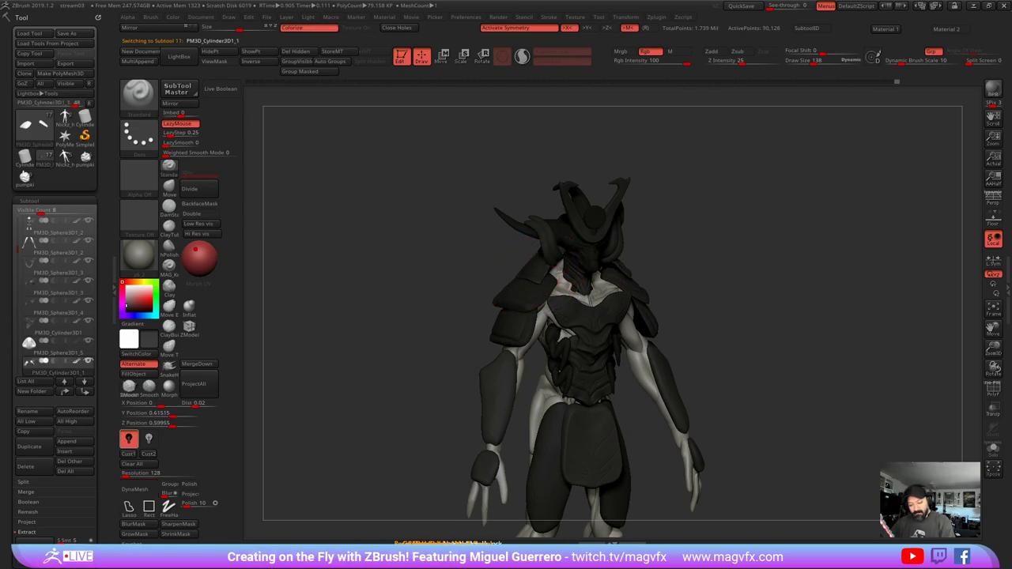
- Set the current colour to white (255, 255, 255) and check the figure for plates still unpainted
{"action": "left_click", "coordinate": [126, 289]}
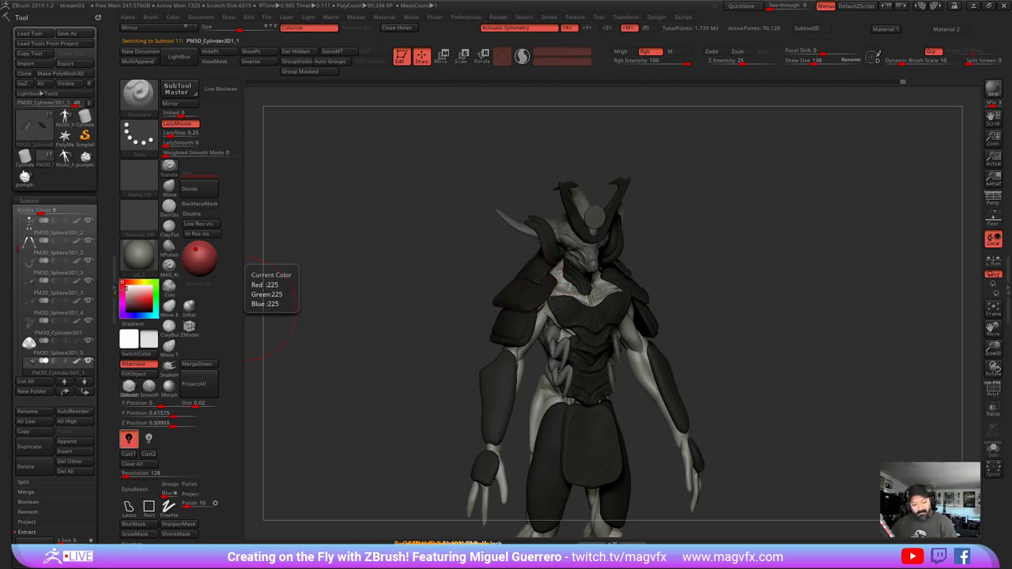
{"action": "left_click", "coordinate": [126, 286]}
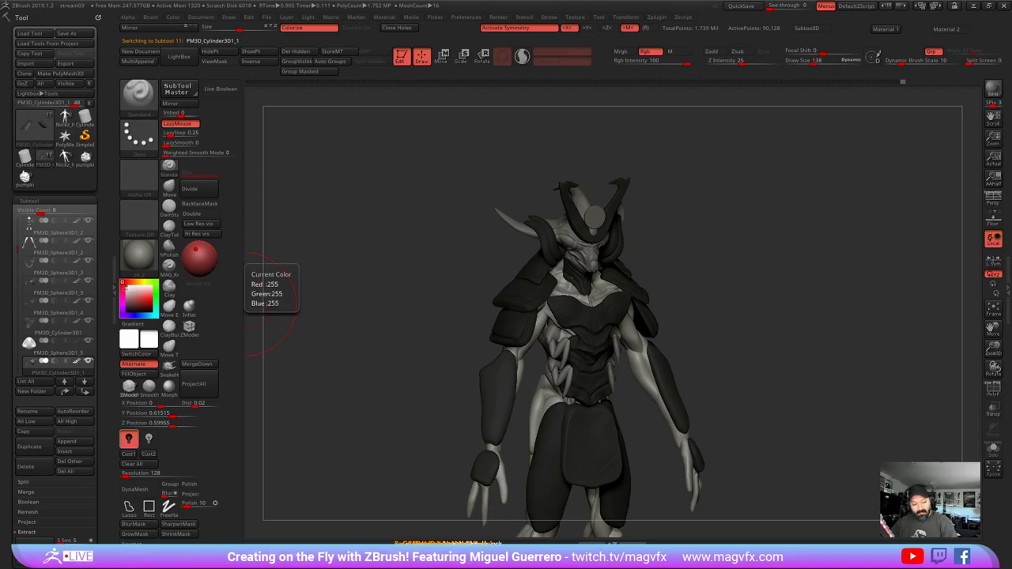
{"action": "left_click", "coordinate": [152, 288]}
{"action": "left_click", "coordinate": [127, 287]}
{"action": "left_click_drag", "start_coordinate": [332, 312], "coordinate": [400, 260], "text": "shift"}
{"action": "left_click_drag", "start_coordinate": [400, 328], "coordinate": [379, 330]}
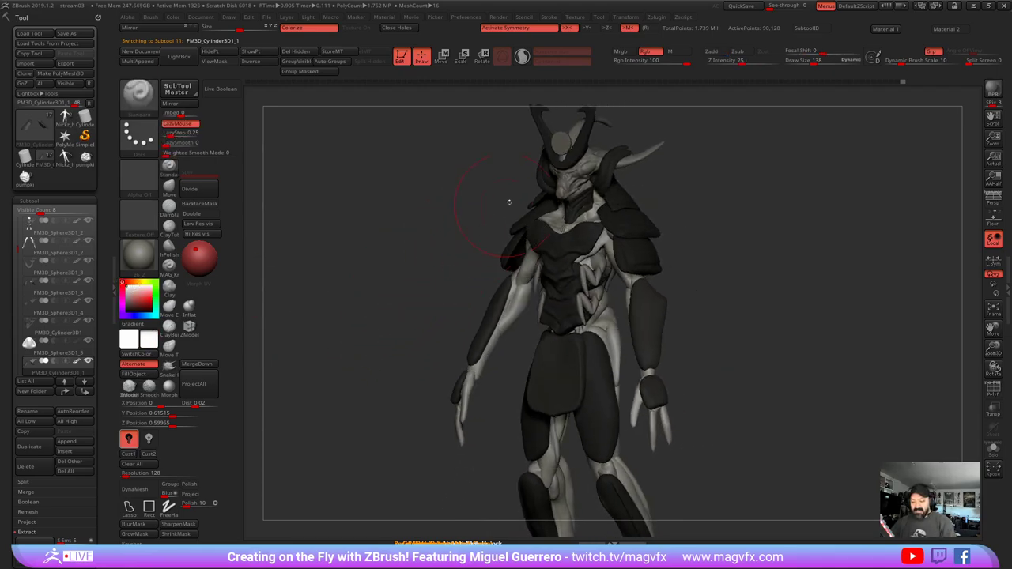
- Make the round helmet disc active, paint it dark grey and set the current colour back to white
{"action": "left_click", "coordinate": [561, 143], "text": "alt"}
{"action": "left_click_drag", "start_coordinate": [423, 229], "coordinate": [424, 310], "text": "alt"}
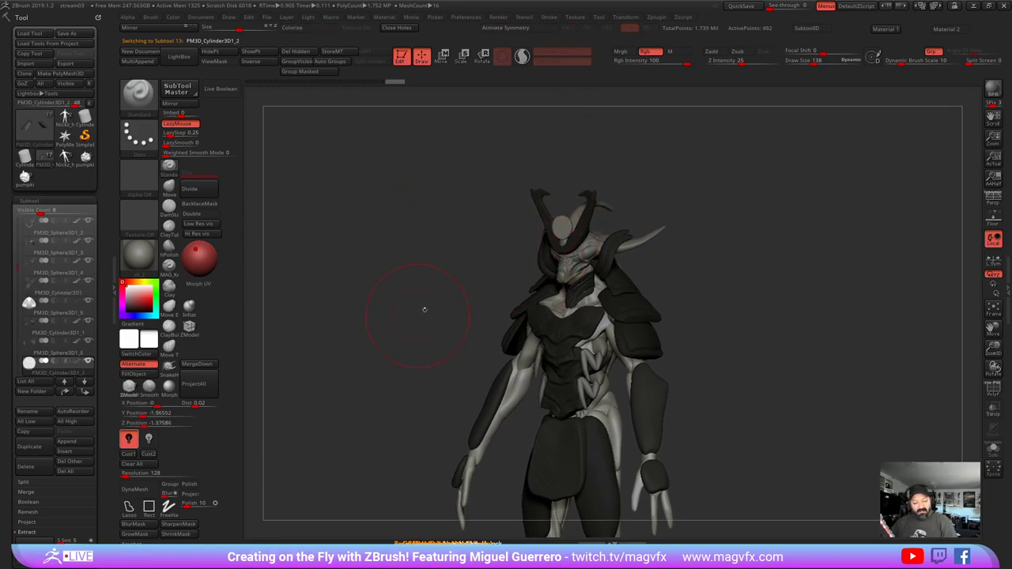
{"action": "left_click", "coordinate": [126, 304]}
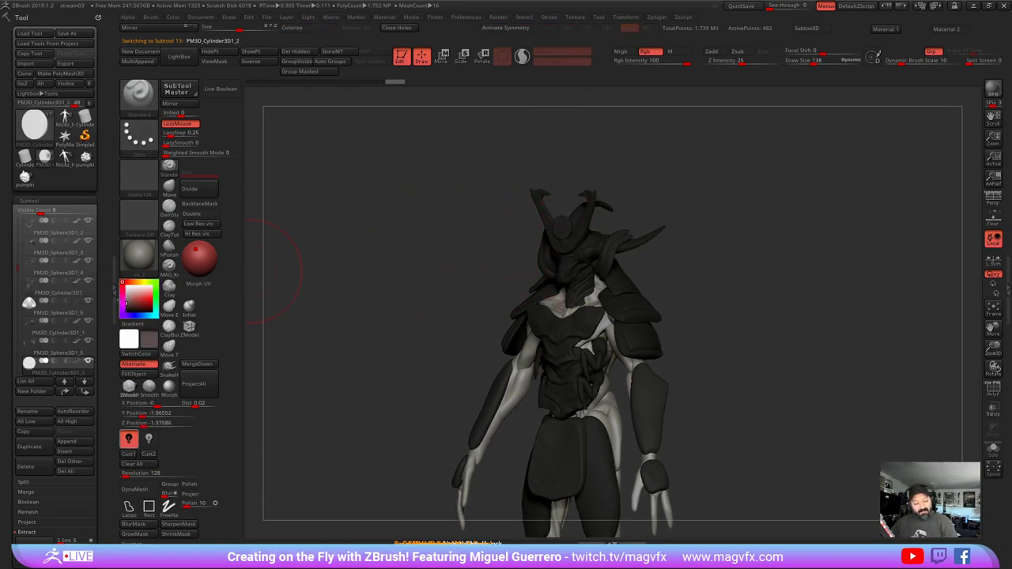
{"action": "left_click_drag", "start_coordinate": [560, 224], "coordinate": [564, 235]}
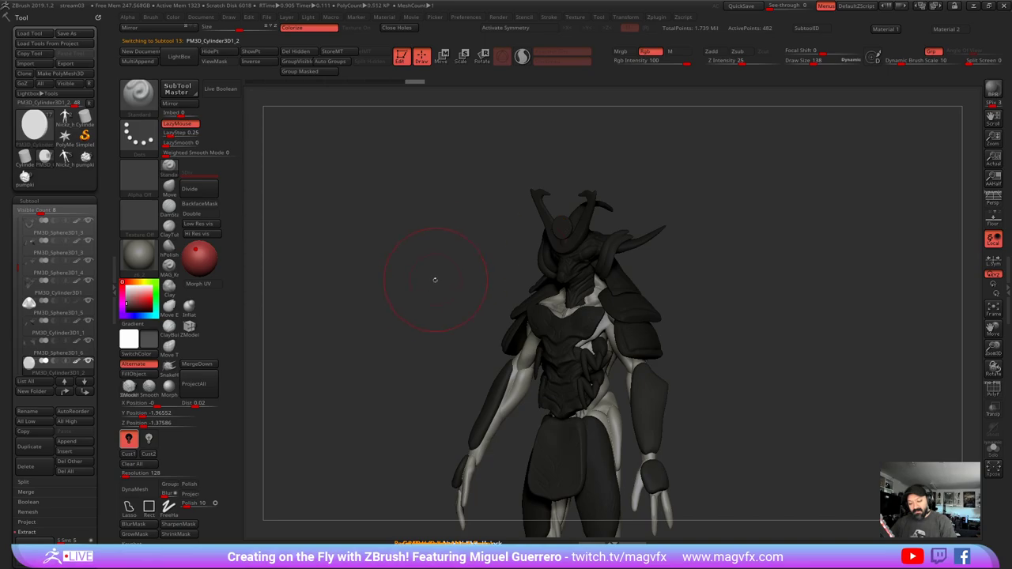
{"action": "left_click", "coordinate": [127, 286]}
{"action": "left_click_drag", "start_coordinate": [371, 316], "coordinate": [423, 320], "text": "shift"}
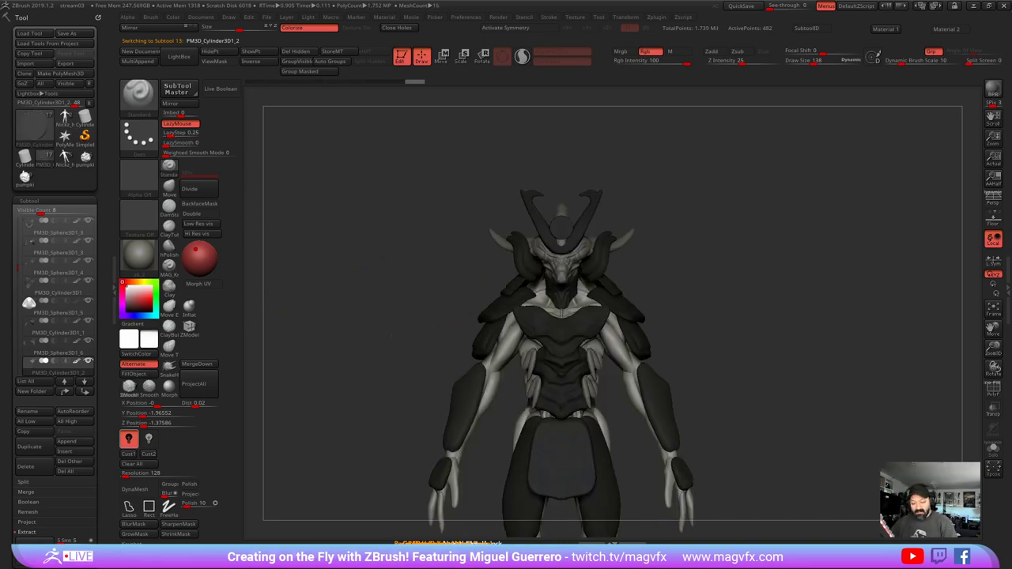
- Switch the material to zbro_Realtime_Gray and inspect the full figure from the front and the side
{"action": "mouse_move", "coordinate": [431, 388]}
{"action": "left_mouse_down", "text": "alt"}
{"action": "mouse_move", "coordinate": [448, 323]}
{"action": "mouse_move", "coordinate": [420, 325]}
{"action": "left_mouse_up", "text": "alt"}
{"action": "right_click_drag", "start_coordinate": [420, 325], "coordinate": [339, 273], "text": "alt"}
{"action": "mouse_move", "coordinate": [411, 467]}
{"action": "left_mouse_down", "text": "alt"}
{"action": "mouse_move", "coordinate": [464, 481]}
{"action": "mouse_move", "coordinate": [424, 506]}
{"action": "left_mouse_up", "text": "alt"}
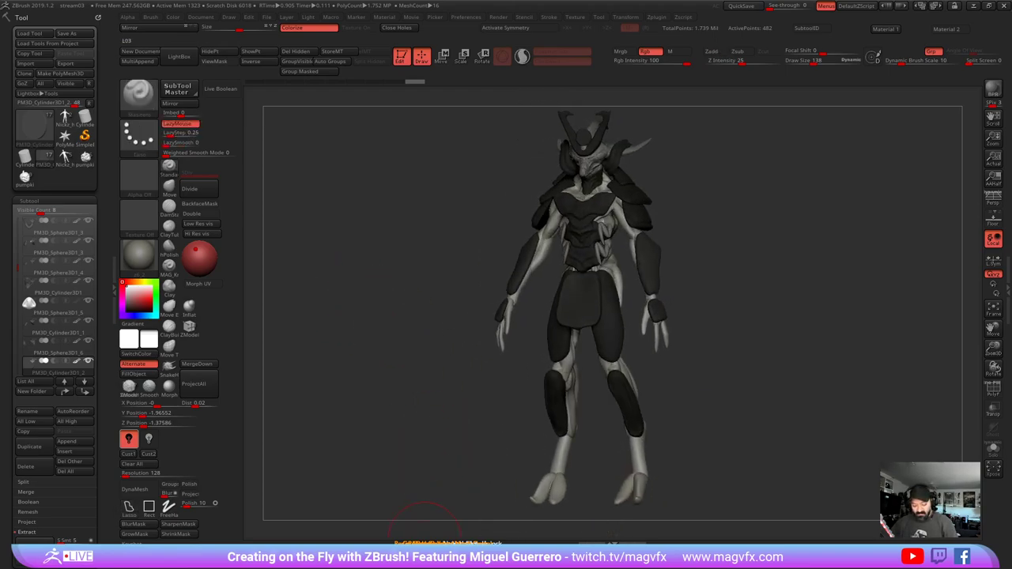
{"action": "key", "text": "b"}
{"action": "key", "text": "s"}
{"action": "key", "text": "t"}
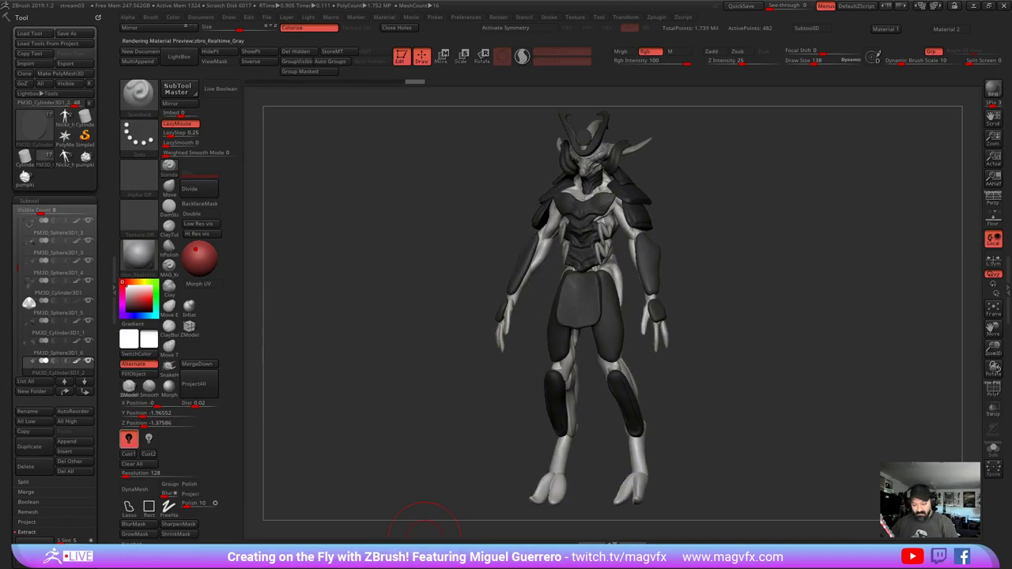
{"action": "left_click_drag", "start_coordinate": [381, 444], "coordinate": [408, 449], "text": "shift"}
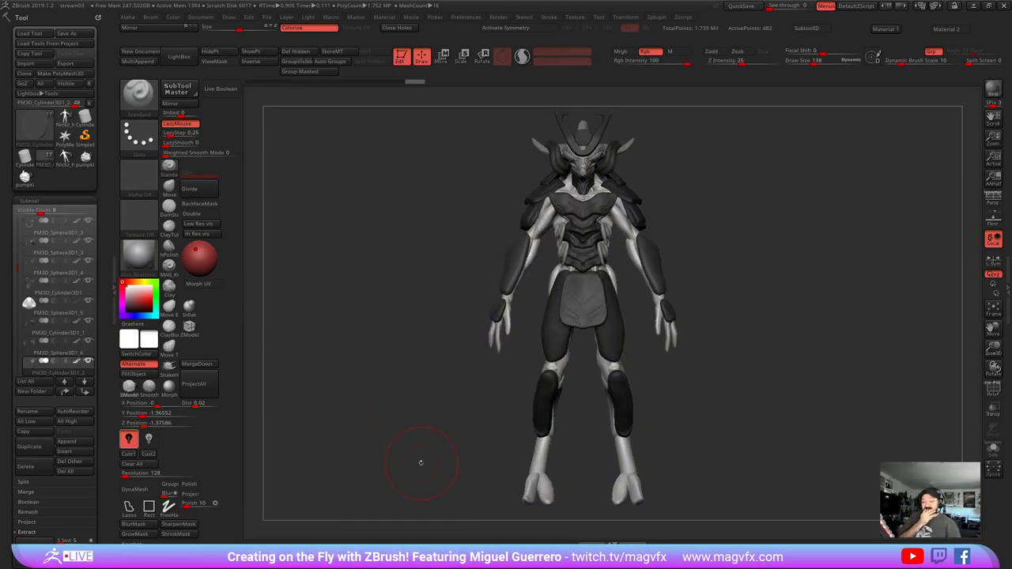
{"action": "left_click_drag", "start_coordinate": [420, 462], "coordinate": [381, 396]}
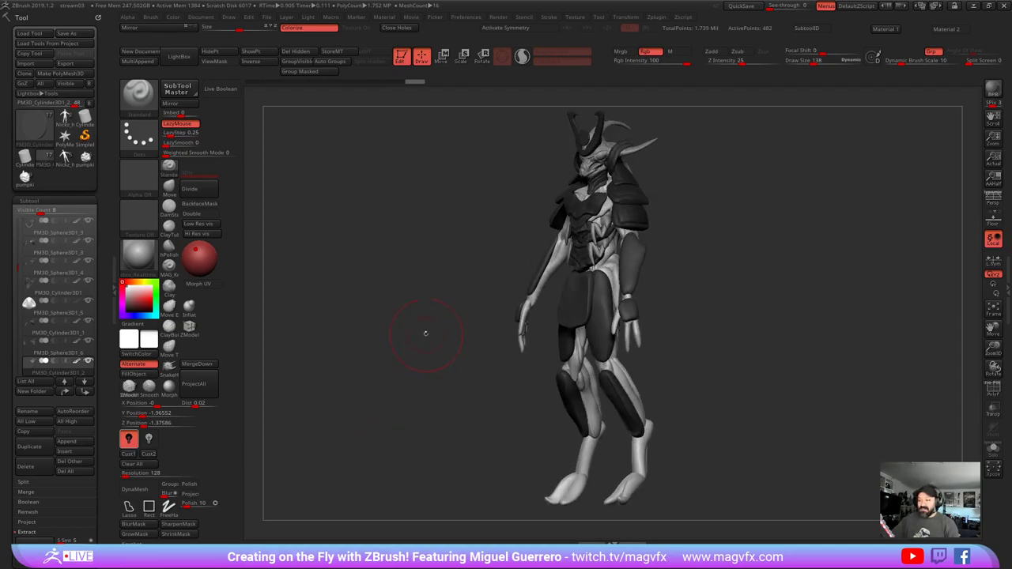
- Select the horned head subtool, duplicate it, keep the copy active and hide the original
{"action": "mouse_move", "coordinate": [425, 334]}
{"action": "left_mouse_down", "text": "alt"}
{"action": "mouse_move", "coordinate": [402, 387]}
{"action": "mouse_move", "coordinate": [423, 378]}
{"action": "left_mouse_up", "text": "alt"}
{"action": "right_click_drag", "start_coordinate": [413, 377], "coordinate": [420, 391], "text": "ctrl"}
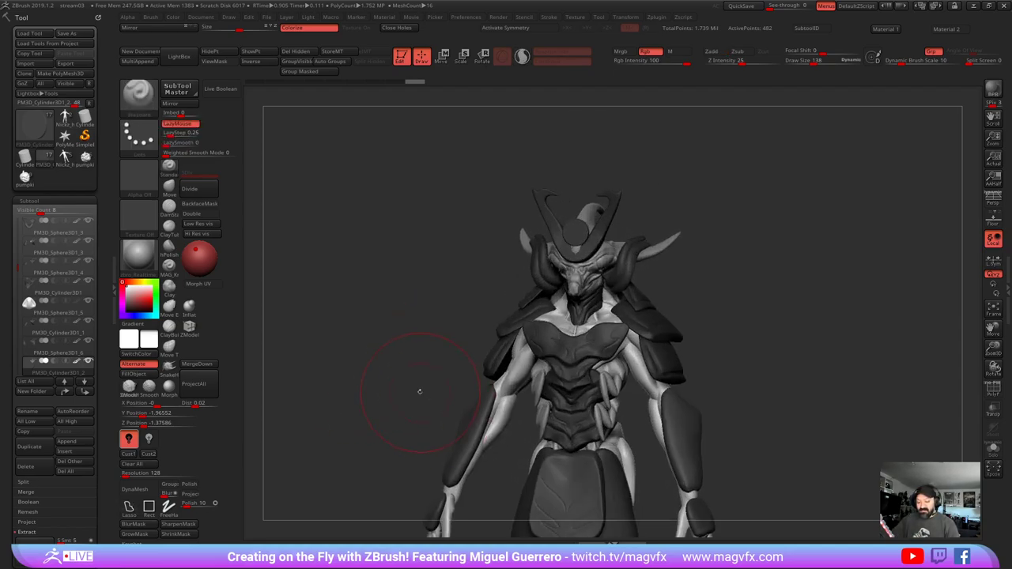
{"action": "left_click_drag", "start_coordinate": [419, 392], "coordinate": [399, 352]}
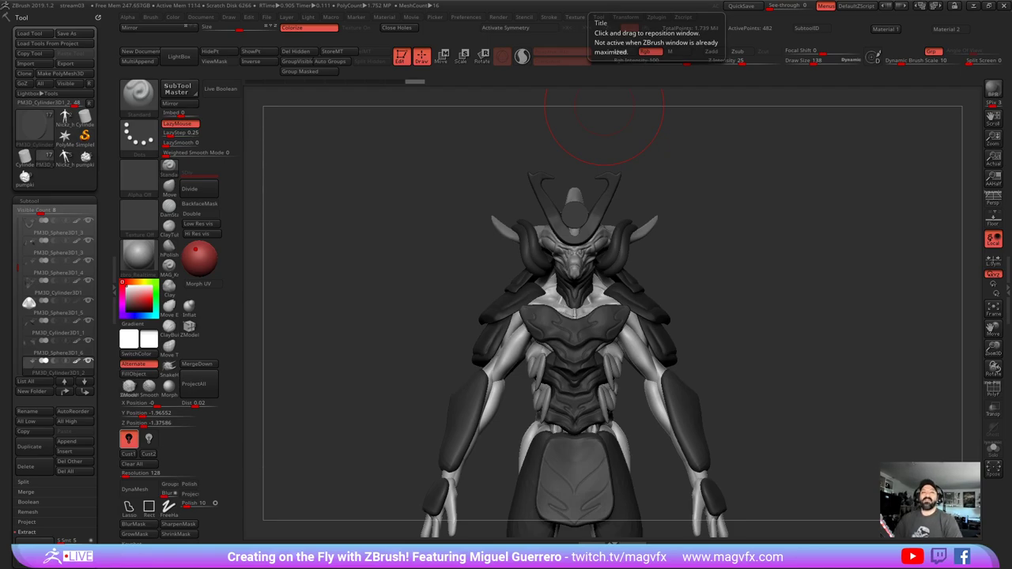
{"action": "left_click_drag", "start_coordinate": [388, 318], "coordinate": [431, 292]}
{"action": "mouse_move", "coordinate": [442, 278]}
{"action": "right_mouse_down", "text": "ctrl"}
{"action": "mouse_move", "coordinate": [434, 316]}
{"action": "mouse_move", "coordinate": [441, 294]}
{"action": "mouse_move", "coordinate": [506, 288]}
{"action": "right_mouse_up", "text": "ctrl"}
{"action": "right_click_drag", "start_coordinate": [418, 292], "coordinate": [447, 294]}
{"action": "left_click", "coordinate": [460, 264], "text": "alt"}
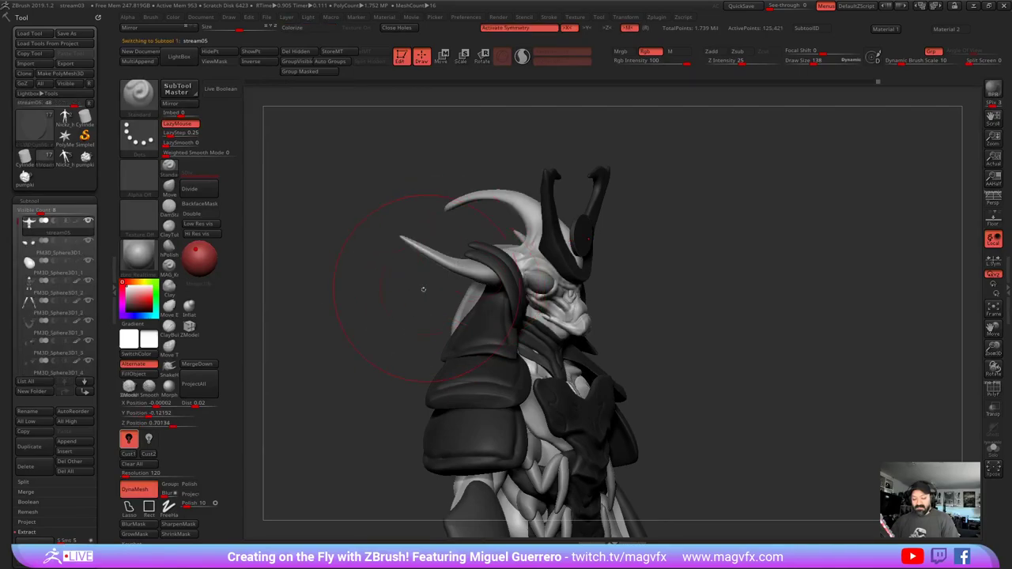
{"action": "left_click_drag", "start_coordinate": [423, 290], "coordinate": [362, 301], "text": "shift"}
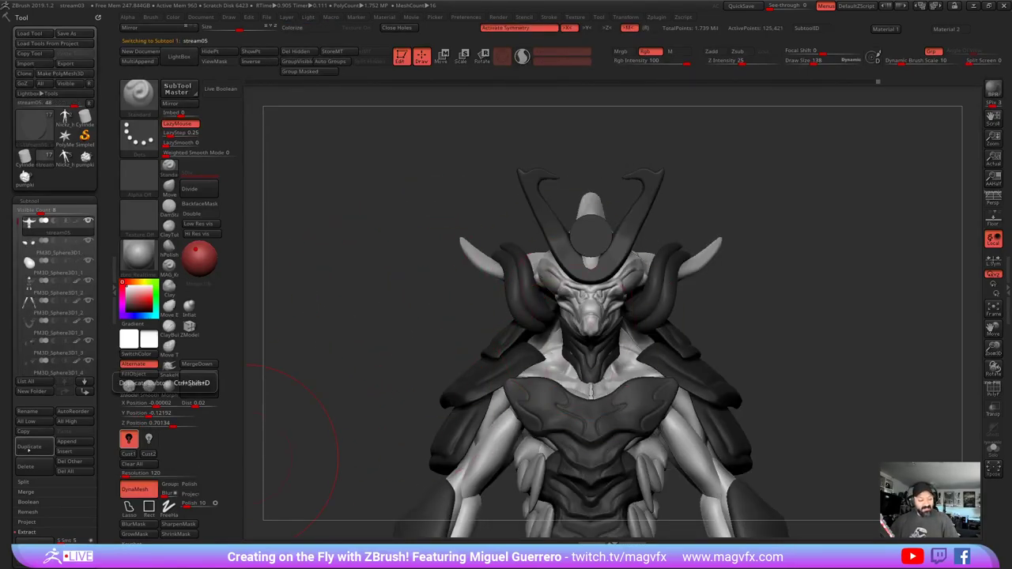
{"action": "left_click", "coordinate": [29, 447]}
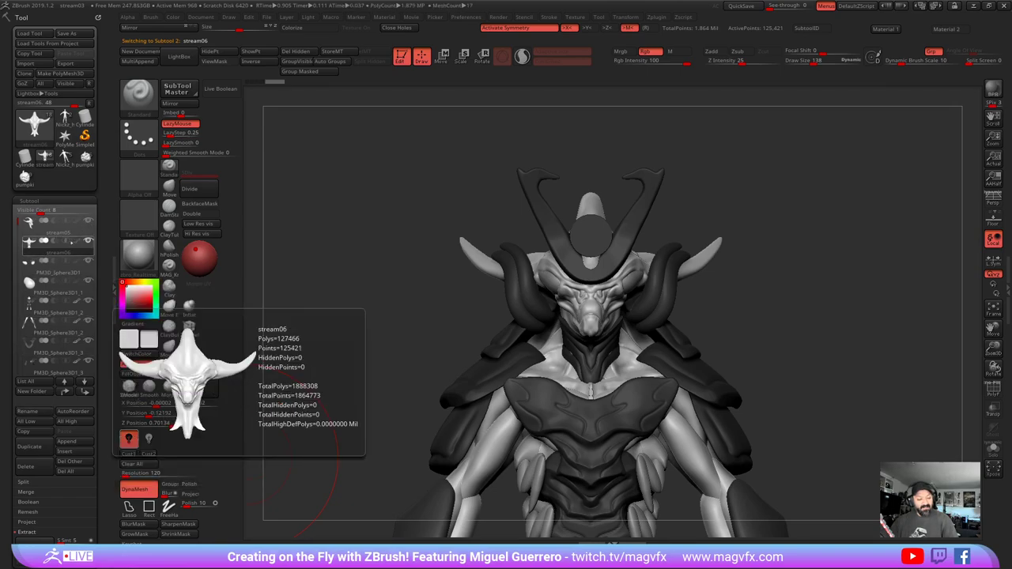
{"action": "right_click_drag", "start_coordinate": [454, 214], "coordinate": [449, 253], "text": "ctrl"}
{"action": "mouse_move", "coordinate": [396, 279]}
{"action": "left_mouse_down"}
{"action": "mouse_move", "coordinate": [597, 289]}
{"action": "mouse_move", "coordinate": [408, 272]}
{"action": "left_mouse_up"}
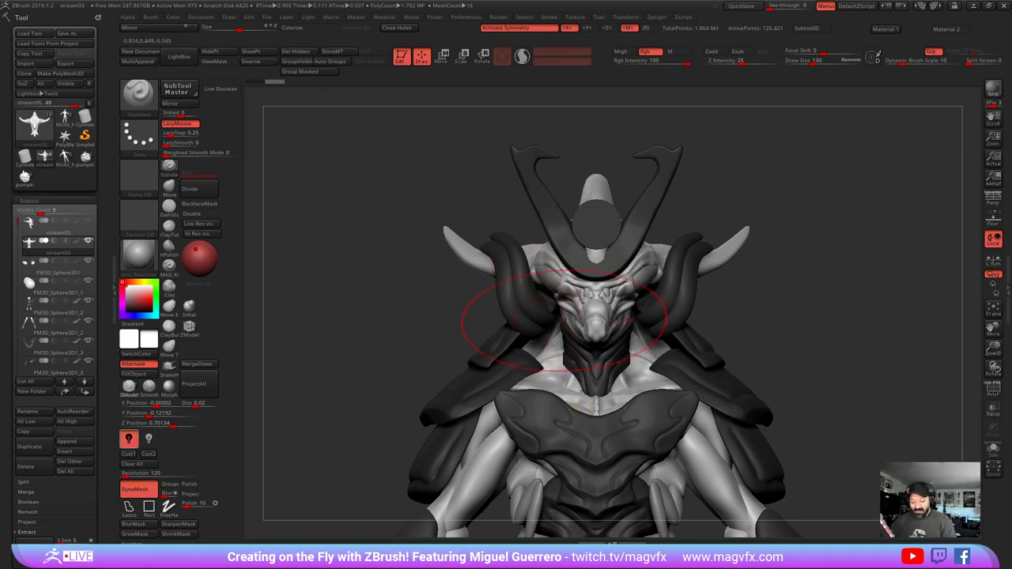
- Switch to the Move brush at draw size 30 and pull up the mouth corners of the copied head
{"action": "key", "text": "bracketleft"}
{"action": "key", "text": "bracketleft"}
{"action": "key", "text": "bracketleft"}
{"action": "key", "text": "bracketleft"}
{"action": "key", "text": "bracketleft"}
{"action": "key", "text": "bracketleft"}
{"action": "left_click_drag", "start_coordinate": [564, 319], "coordinate": [556, 307]}
{"action": "left_click", "coordinate": [169, 188]}
{"action": "key", "text": "bracketleft"}
{"action": "key", "text": "bracketleft"}
{"action": "key", "text": "bracketleft"}
{"action": "key", "text": "bracketleft"}
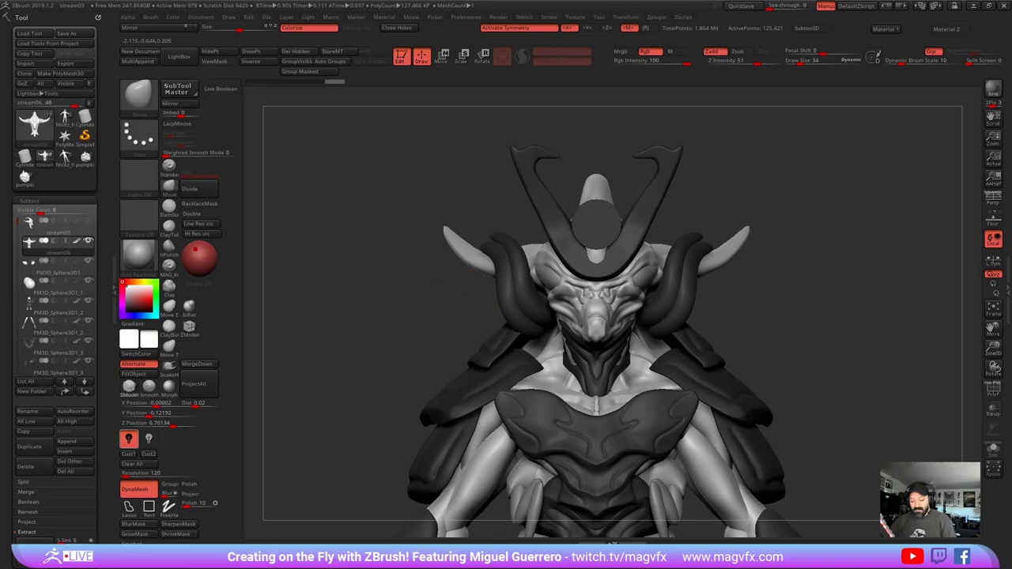
{"action": "left_click_drag", "start_coordinate": [466, 316], "coordinate": [347, 323]}
{"action": "left_click_drag", "start_coordinate": [415, 322], "coordinate": [490, 336]}
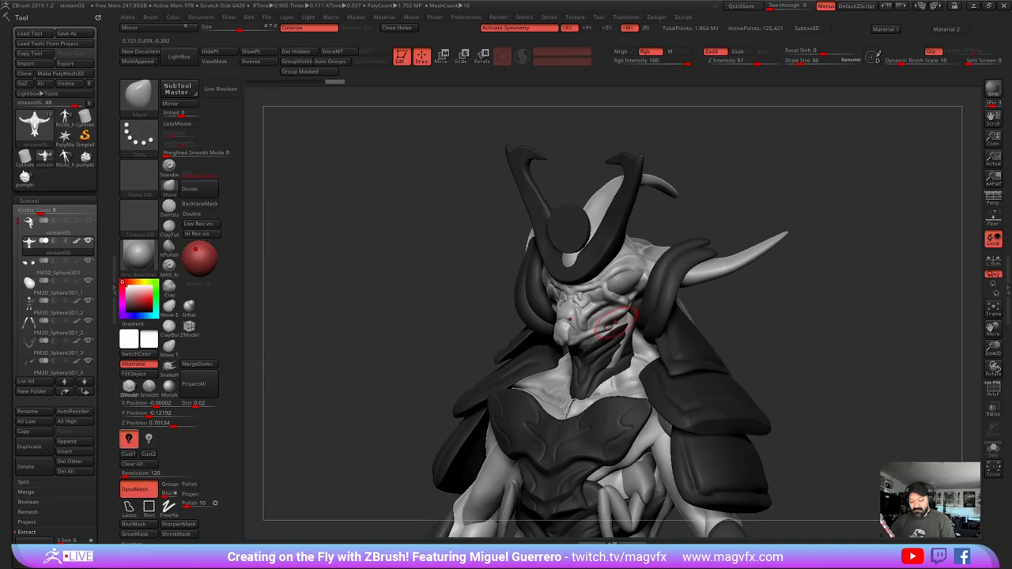
{"action": "left_click_drag", "start_coordinate": [615, 323], "coordinate": [618, 313]}
- Reduce the draw size to about 18 and reshape the cheek ridges below the eyes with the Move brush
{"action": "left_click_drag", "start_coordinate": [482, 295], "coordinate": [526, 298]}
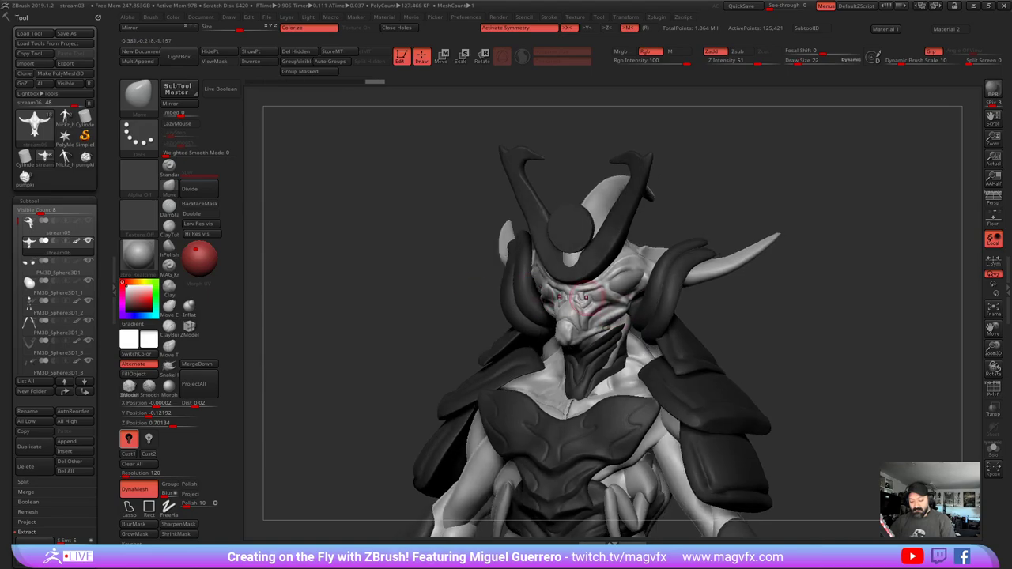
{"action": "key", "text": "bracketleft"}
{"action": "left_click_drag", "start_coordinate": [630, 299], "coordinate": [628, 301]}
{"action": "left_click_drag", "start_coordinate": [479, 298], "coordinate": [542, 298]}
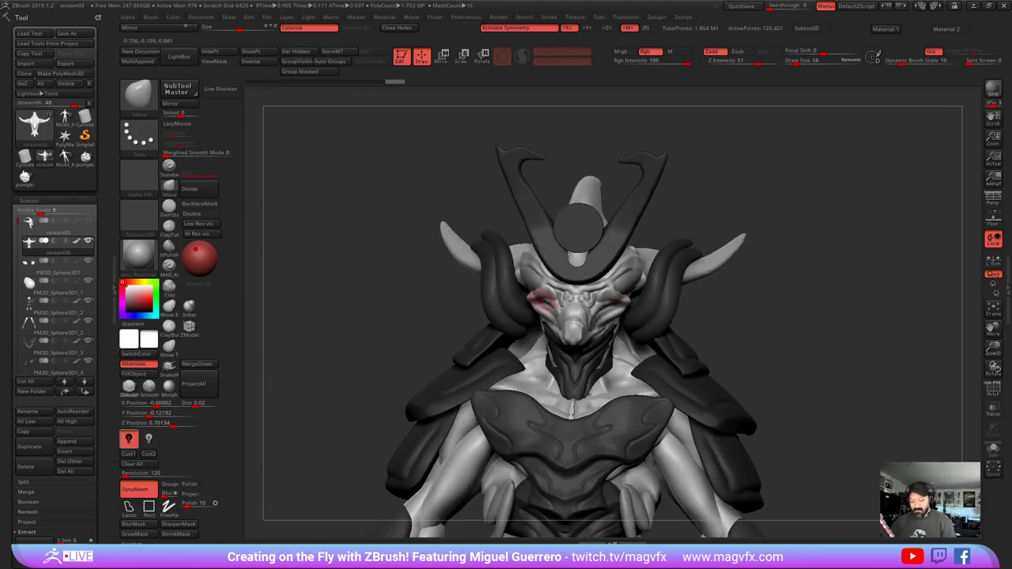
{"action": "left_click_drag", "start_coordinate": [629, 292], "coordinate": [632, 291]}
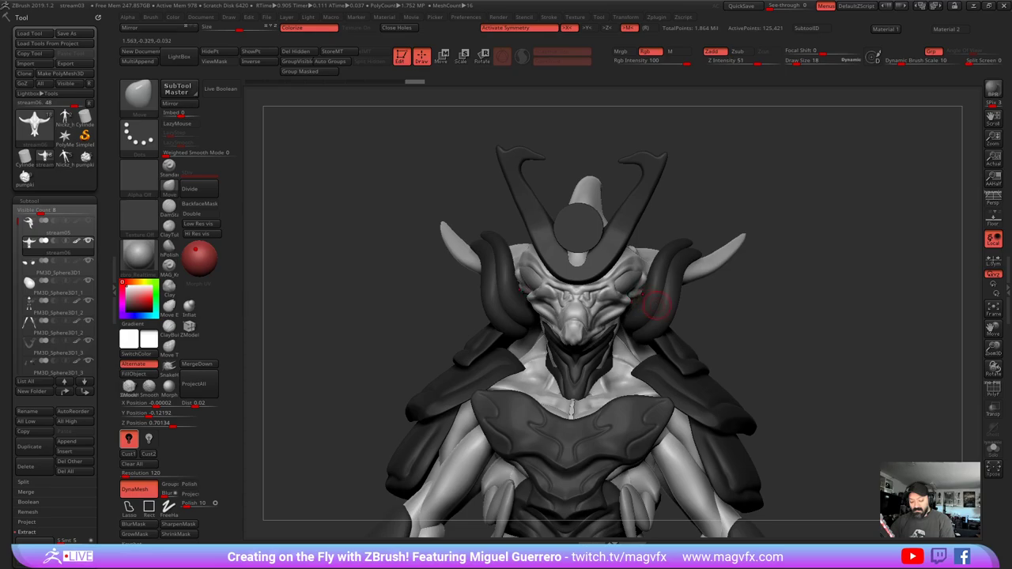
- Mask the eye area of the head with a freehand stroke and invert the mask to leave only that area editable
{"action": "left_click_drag", "start_coordinate": [715, 299], "coordinate": [639, 302]}
{"action": "left_click_drag", "start_coordinate": [535, 304], "coordinate": [607, 301]}
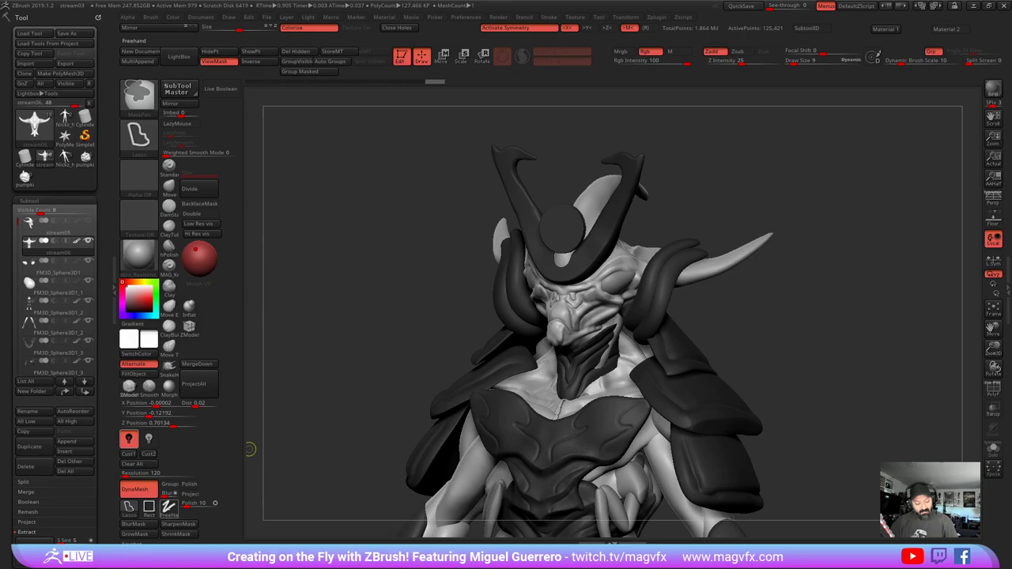
{"action": "left_click", "coordinate": [168, 507], "text": "ctrl"}
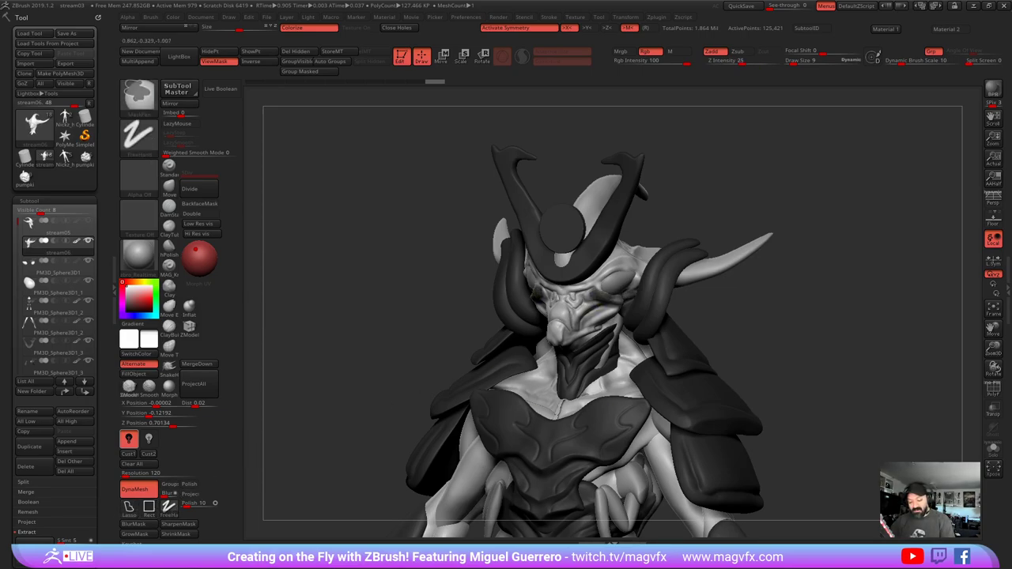
{"action": "left_click_drag", "start_coordinate": [615, 297], "coordinate": [608, 300], "text": "ctrl"}
{"action": "left_click_drag", "start_coordinate": [430, 337], "coordinate": [426, 339], "text": "ctrl"}
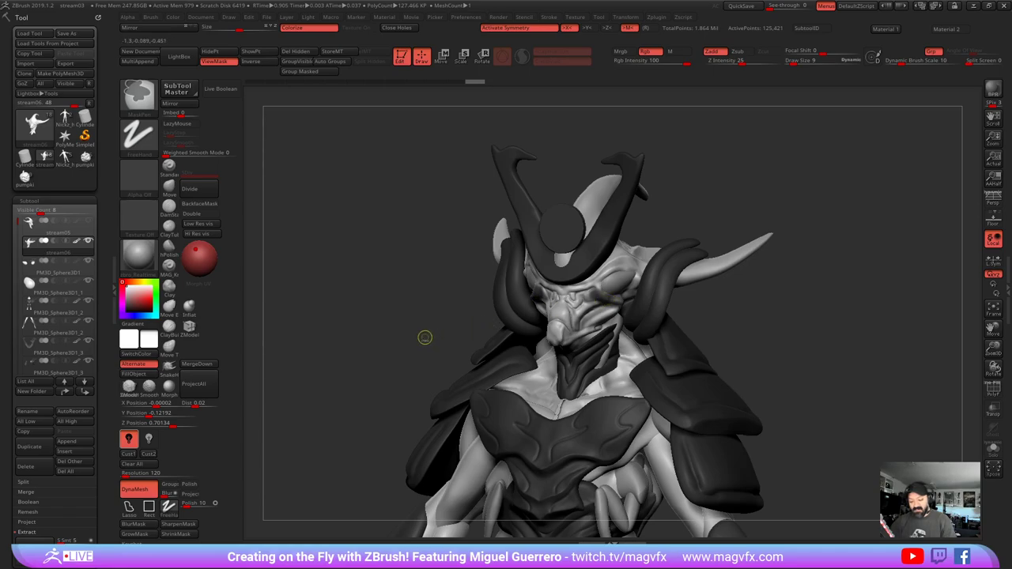
{"action": "mouse_move", "coordinate": [599, 278]}
{"action": "left_mouse_down", "text": "ctrl"}
{"action": "mouse_move", "coordinate": [631, 260]}
{"action": "mouse_move", "coordinate": [605, 287]}
{"action": "mouse_move", "coordinate": [625, 287]}
{"action": "left_mouse_up", "text": "ctrl"}
{"action": "left_click", "coordinate": [464, 296], "text": "ctrl"}
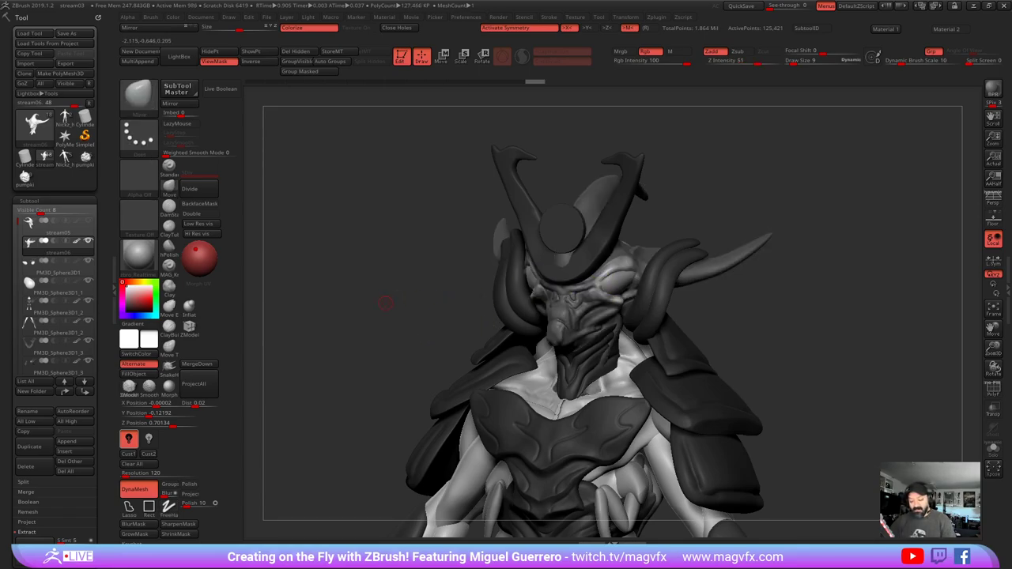
- Reshape the unmasked eyes with the Move brush at draw sizes up to 26 and clear the mask
{"action": "left_click_drag", "start_coordinate": [385, 303], "coordinate": [390, 367]}
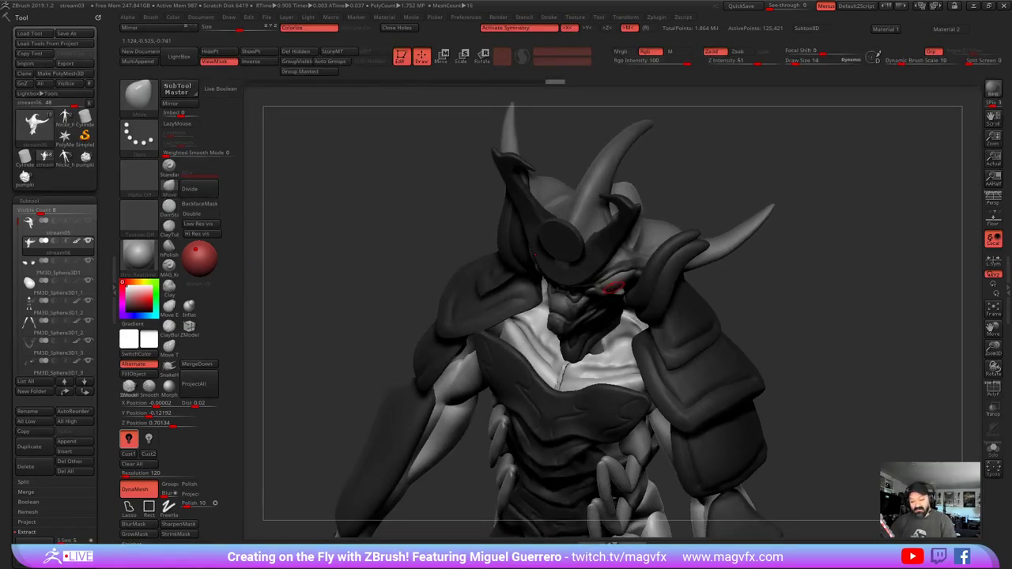
{"action": "left_click_drag", "start_coordinate": [385, 308], "coordinate": [394, 347]}
{"action": "key", "text": "bracketright"}
{"action": "left_click_drag", "start_coordinate": [615, 280], "coordinate": [607, 280]}
{"action": "left_click_drag", "start_coordinate": [396, 227], "coordinate": [453, 169]}
{"action": "left_click_drag", "start_coordinate": [624, 229], "coordinate": [626, 226]}
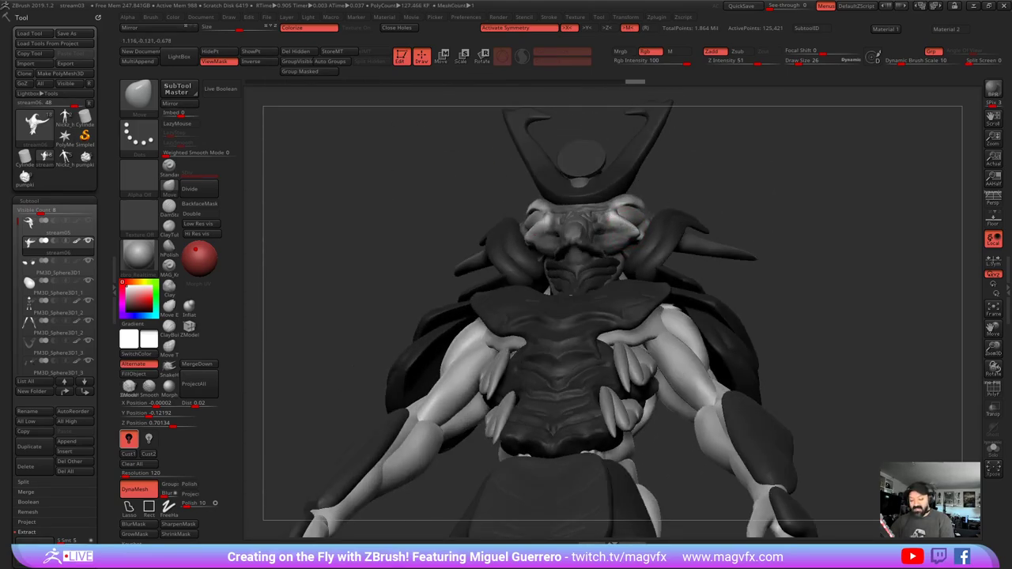
{"action": "left_click_drag", "start_coordinate": [360, 226], "coordinate": [355, 282]}
{"action": "right_click_drag", "start_coordinate": [357, 286], "coordinate": [369, 271], "text": "ctrl"}
{"action": "left_click_drag", "start_coordinate": [479, 240], "coordinate": [416, 238]}
{"action": "left_click_drag", "start_coordinate": [622, 231], "coordinate": [596, 227]}
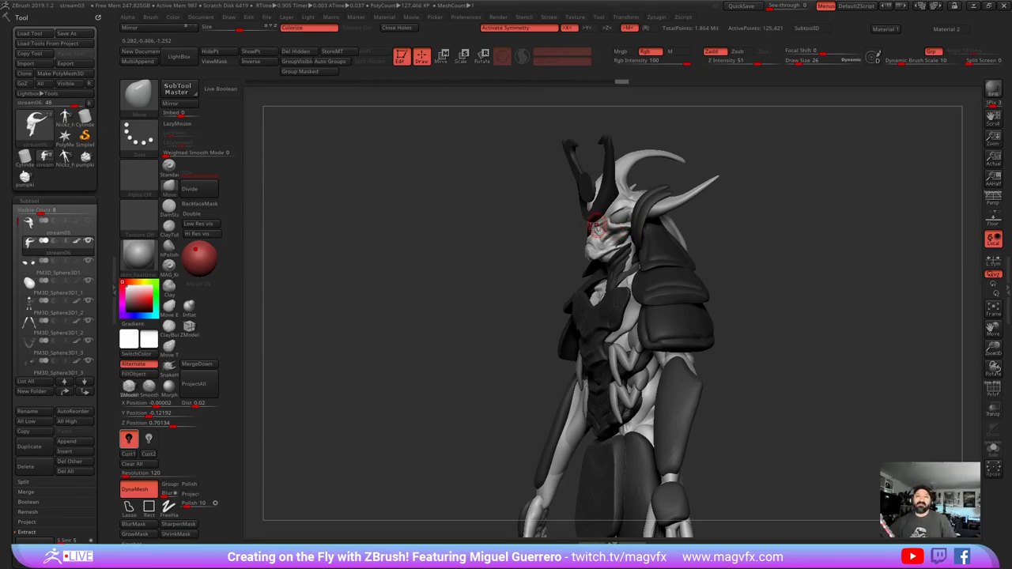
- Pull the snout forward in profile with the Move brush, checking the head briefly in Solo mode
{"action": "left_click_drag", "start_coordinate": [548, 290], "coordinate": [472, 353]}
{"action": "right_click_drag", "start_coordinate": [502, 314], "coordinate": [558, 356], "text": "ctrl"}
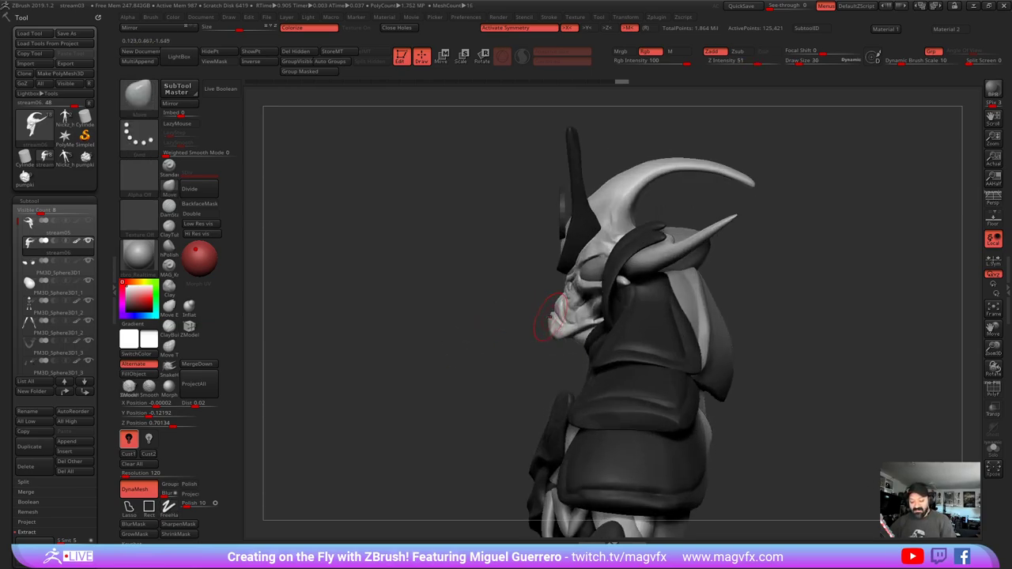
{"action": "mouse_move", "coordinate": [551, 316]}
{"action": "left_mouse_down"}
{"action": "mouse_move", "coordinate": [561, 279]}
{"action": "mouse_move", "coordinate": [577, 276]}
{"action": "mouse_move", "coordinate": [552, 272]}
{"action": "mouse_move", "coordinate": [560, 293]}
{"action": "left_mouse_up"}
{"action": "key", "text": "bracketright"}
{"action": "key", "text": "bracketright"}
{"action": "key", "text": "alt+s"}
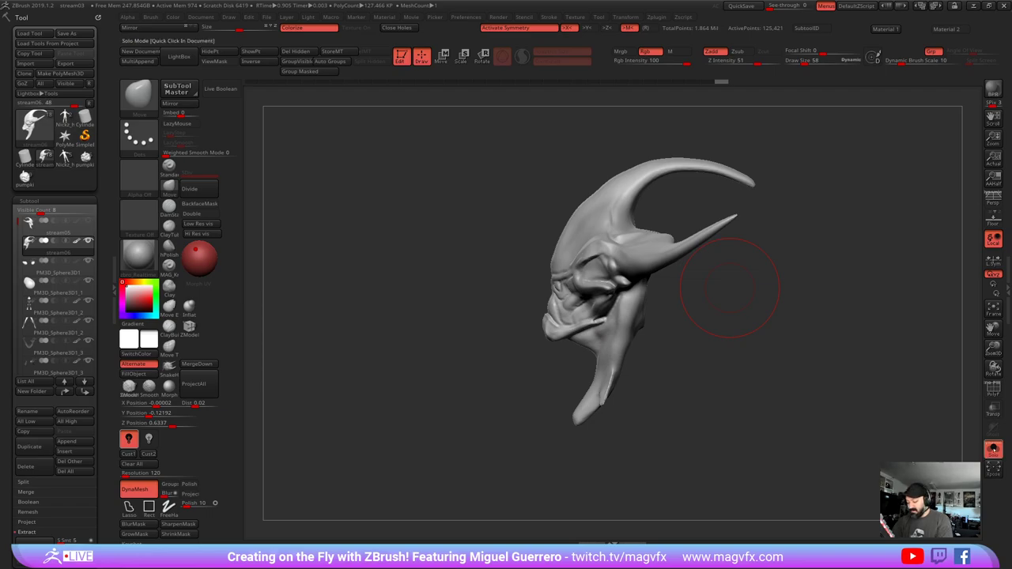
{"action": "left_click", "coordinate": [992, 449]}
{"action": "mouse_move", "coordinate": [544, 328]}
{"action": "left_mouse_down"}
{"action": "mouse_move", "coordinate": [549, 304]}
{"action": "mouse_move", "coordinate": [540, 325]}
{"action": "left_mouse_up"}
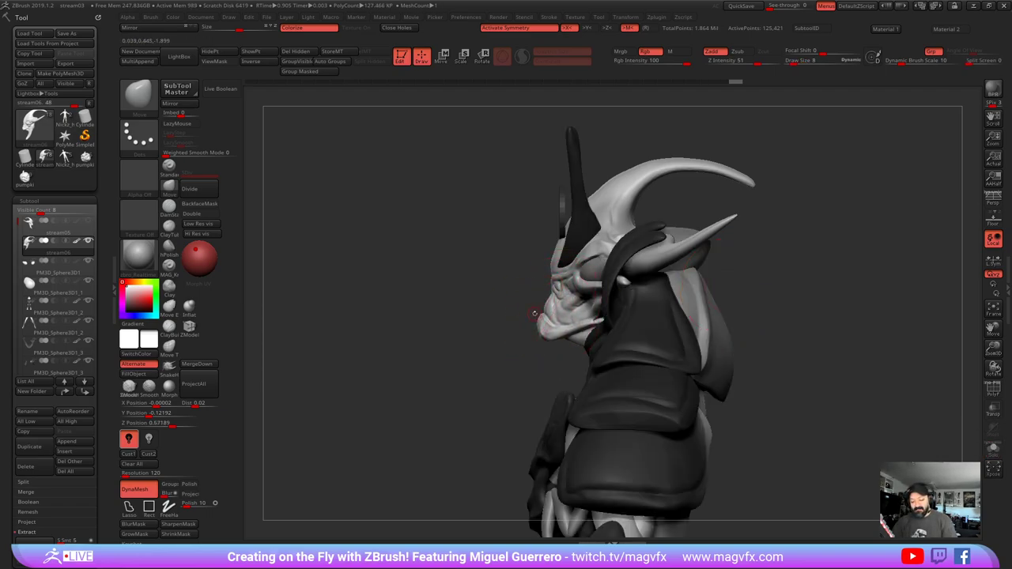
- Mask the snout tip and lower jaw in profile with the Lasso stroke and invert the mask
{"action": "key", "text": "ctrl"}
{"action": "mouse_move", "coordinate": [536, 314]}
{"action": "left_mouse_down", "text": "ctrl"}
{"action": "mouse_move", "coordinate": [542, 364]}
{"action": "mouse_move", "coordinate": [629, 329]}
{"action": "mouse_move", "coordinate": [619, 297]}
{"action": "mouse_move", "coordinate": [589, 323]}
{"action": "mouse_move", "coordinate": [524, 310]}
{"action": "left_mouse_up", "text": "ctrl"}
{"action": "left_click", "coordinate": [129, 508], "text": "ctrl"}
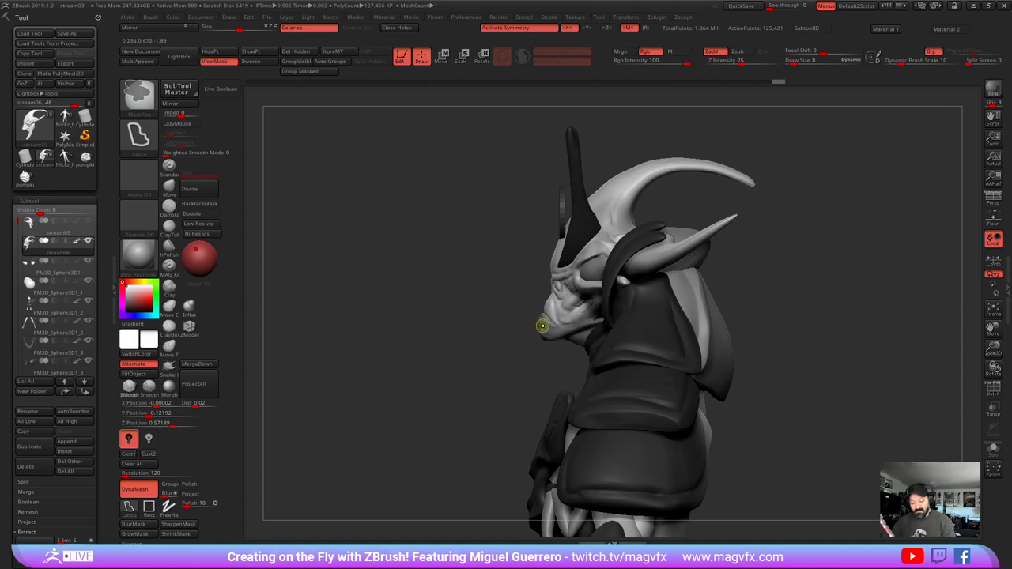
{"action": "left_click", "coordinate": [498, 331], "text": "ctrl"}
{"action": "left_click", "coordinate": [470, 343], "text": "ctrl"}
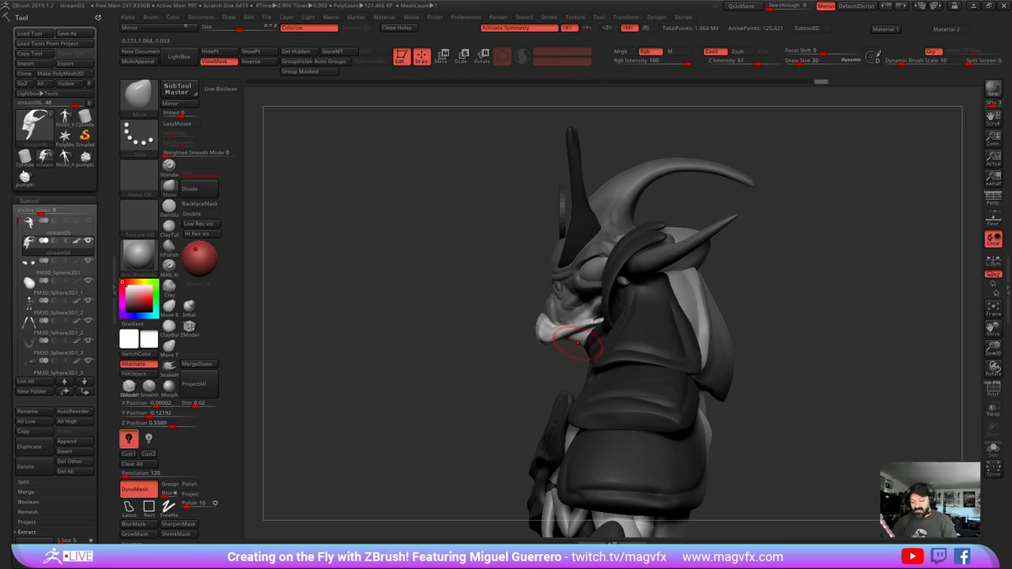
- Pull the unmasked jaw downward in profile and outward at its sides from the front with the Move brush
{"action": "left_click_drag", "start_coordinate": [576, 338], "coordinate": [582, 352]}
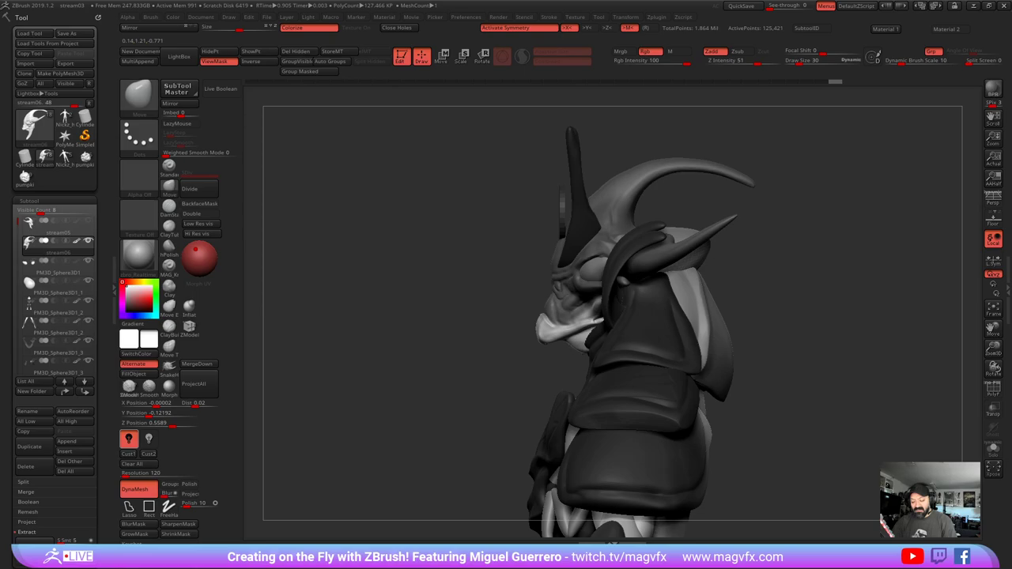
{"action": "left_click_drag", "start_coordinate": [503, 313], "coordinate": [605, 315], "text": "shift"}
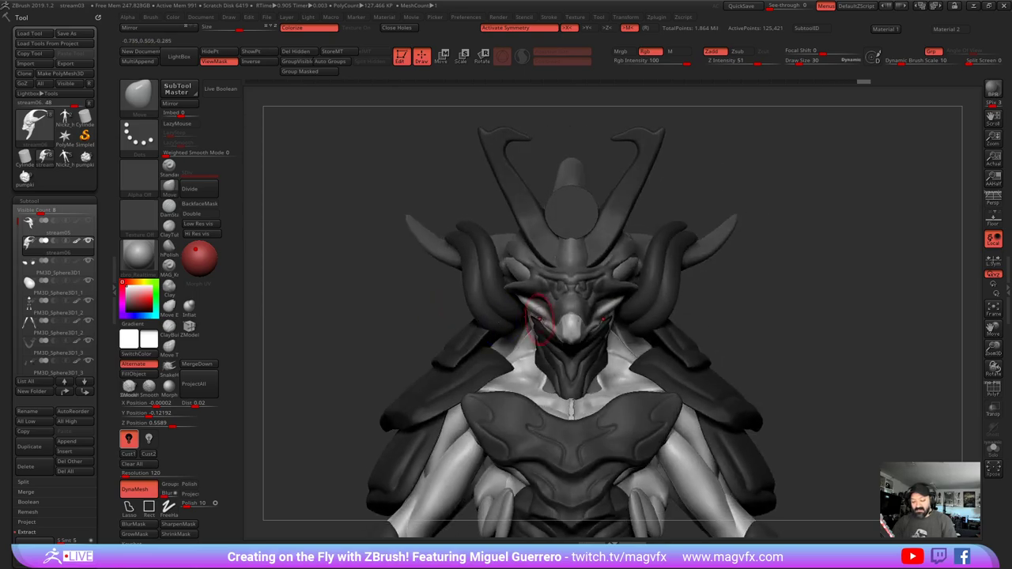
{"action": "mouse_move", "coordinate": [541, 323]}
{"action": "left_mouse_down"}
{"action": "mouse_move", "coordinate": [525, 325]}
{"action": "mouse_move", "coordinate": [529, 319]}
{"action": "left_mouse_up"}
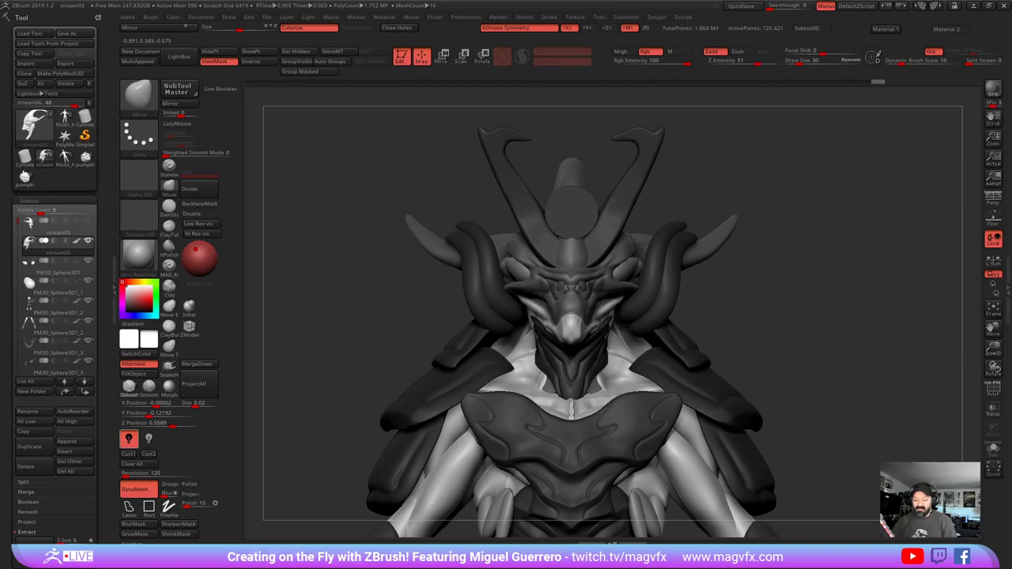
- Clear the mask from the head and refine the tip of the snout with the Move brush
{"action": "left_click_drag", "start_coordinate": [452, 316], "coordinate": [394, 318]}
{"action": "left_click_drag", "start_coordinate": [395, 309], "coordinate": [462, 317], "text": "ctrl"}
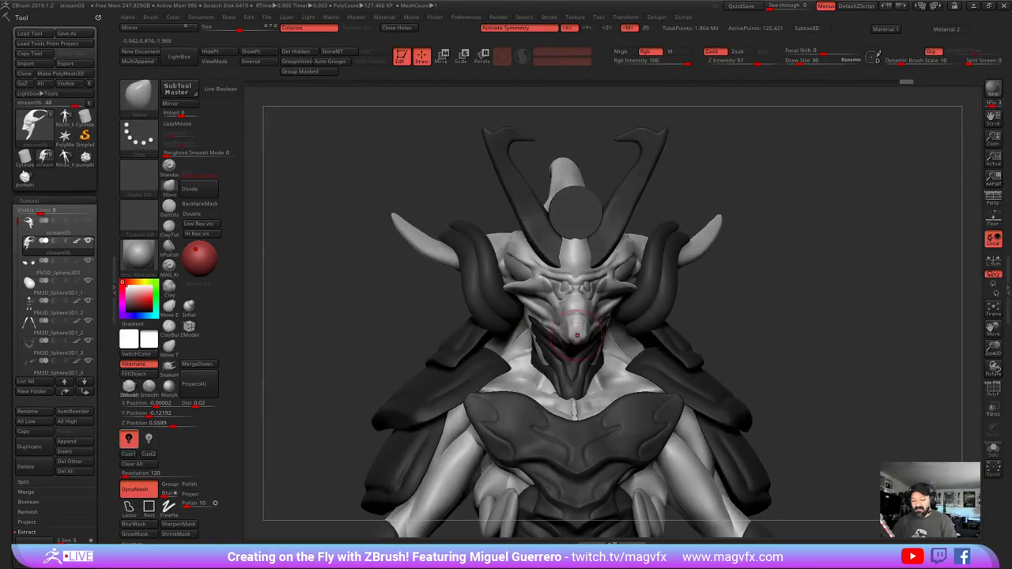
{"action": "mouse_move", "coordinate": [551, 322]}
{"action": "left_mouse_down"}
{"action": "mouse_move", "coordinate": [546, 334]}
{"action": "mouse_move", "coordinate": [568, 335]}
{"action": "left_mouse_up"}
{"action": "left_click_drag", "start_coordinate": [560, 340], "coordinate": [563, 336]}
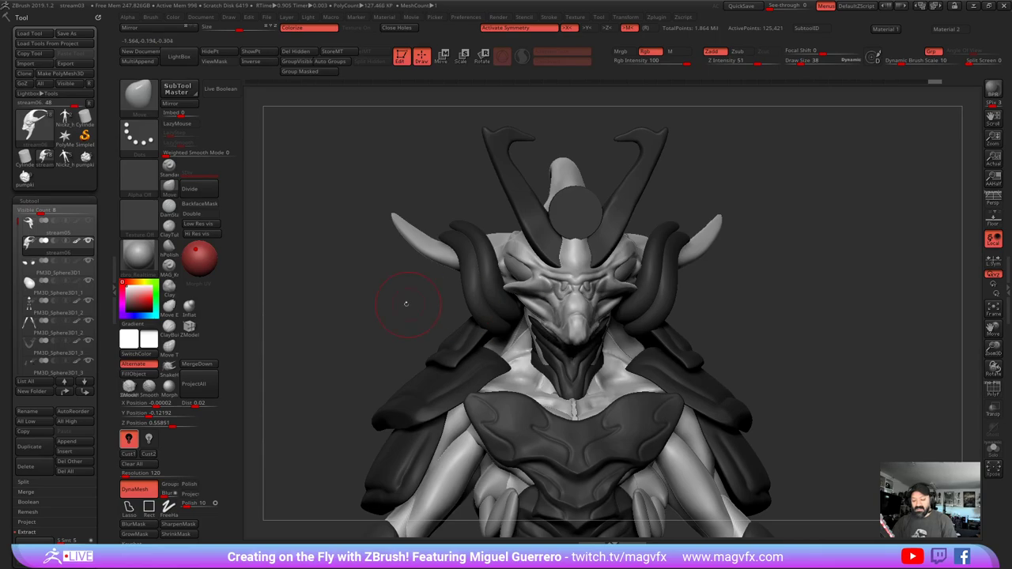
- Enlarge the Move brush and stretch both side horns upward and outward in the front view
{"action": "left_click_drag", "start_coordinate": [407, 303], "coordinate": [420, 290], "text": "shift"}
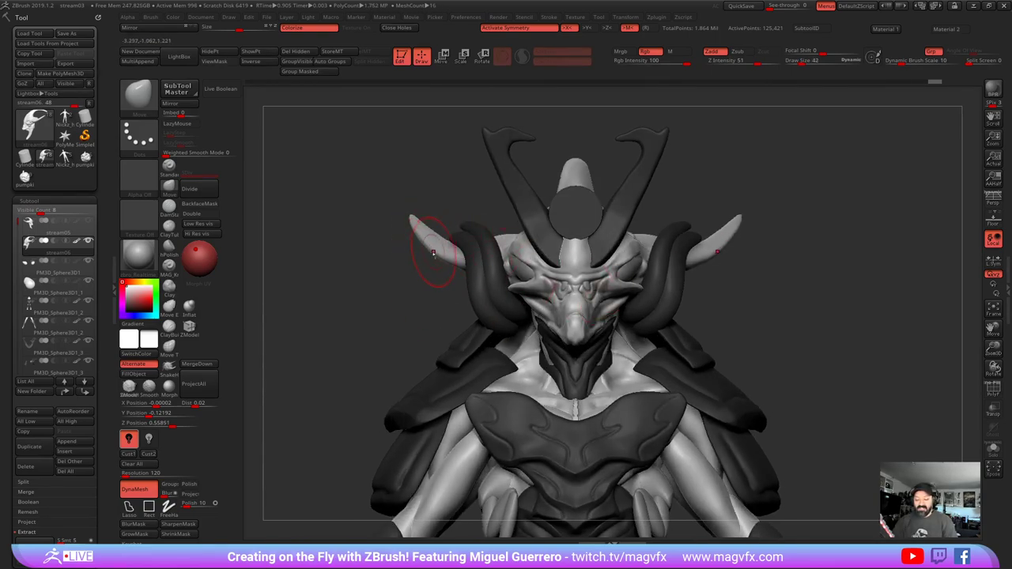
{"action": "left_click_drag", "start_coordinate": [438, 255], "coordinate": [402, 197]}
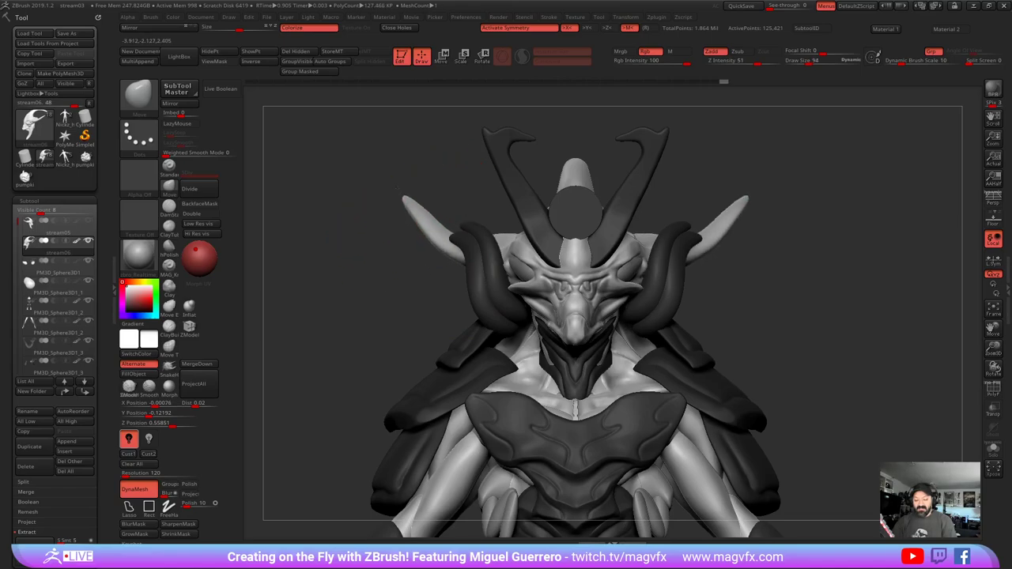
{"action": "left_click_drag", "start_coordinate": [425, 234], "coordinate": [473, 257]}
- Isolate the head in Solo mode and nudge the sides of the jaw with a smaller Move brush
{"action": "left_click", "coordinate": [993, 449]}
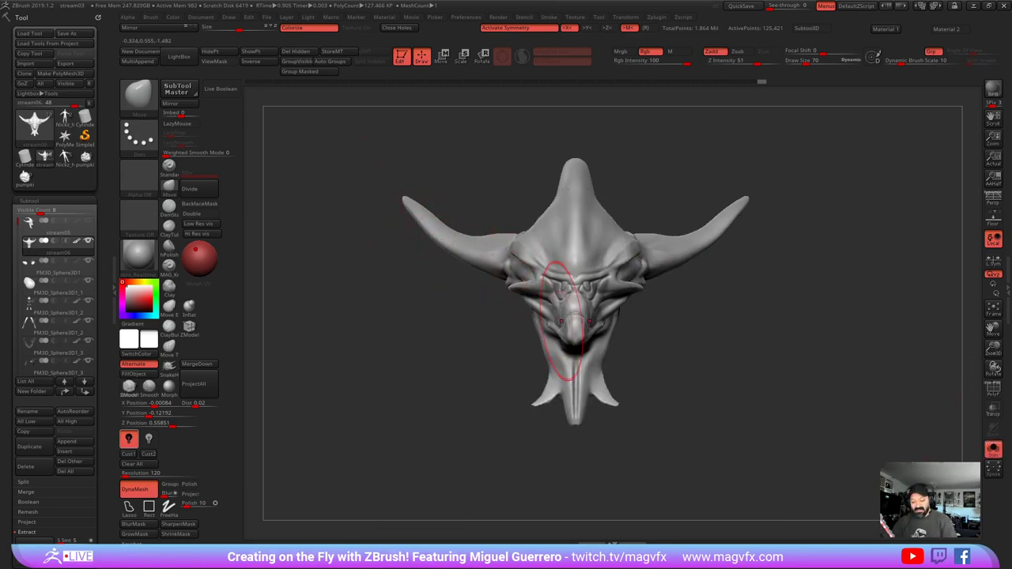
{"action": "key", "text": "bracketleft"}
{"action": "key", "text": "bracketleft"}
{"action": "key", "text": "bracketleft"}
{"action": "key", "text": "bracketleft"}
{"action": "key", "text": "bracketleft"}
{"action": "mouse_move", "coordinate": [543, 315]}
{"action": "left_mouse_down"}
{"action": "mouse_move", "coordinate": [532, 305]}
{"action": "mouse_move", "coordinate": [540, 322]}
{"action": "left_mouse_up"}
- Enlarge the Move brush, raise the central horn's tip, adjust the horns' contours and turn Solo mode off
{"action": "key", "text": "bracketright"}
{"action": "key", "text": "bracketright"}
{"action": "key", "text": "bracketright"}
{"action": "key", "text": "bracketright"}
{"action": "key", "text": "bracketright"}
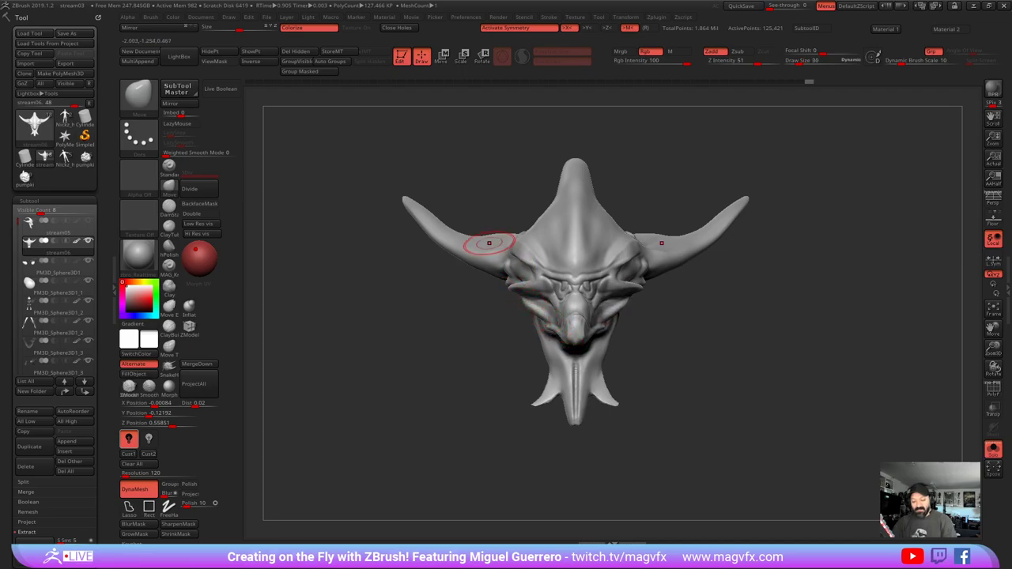
{"action": "left_click_drag", "start_coordinate": [572, 165], "coordinate": [572, 159]}
{"action": "left_click_drag", "start_coordinate": [557, 203], "coordinate": [551, 200]}
{"action": "left_click_drag", "start_coordinate": [464, 255], "coordinate": [467, 250]}
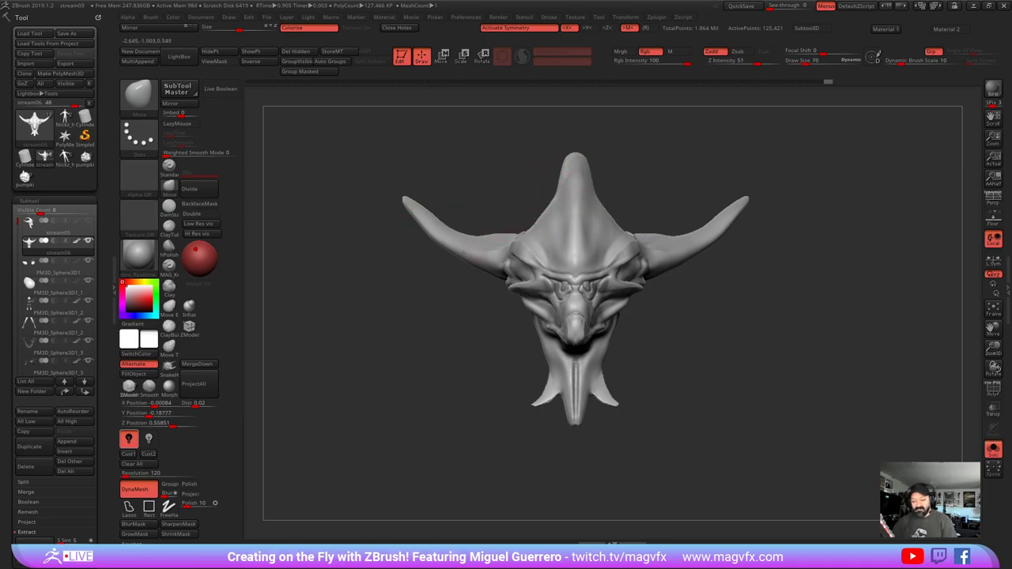
{"action": "left_click", "coordinate": [993, 449]}
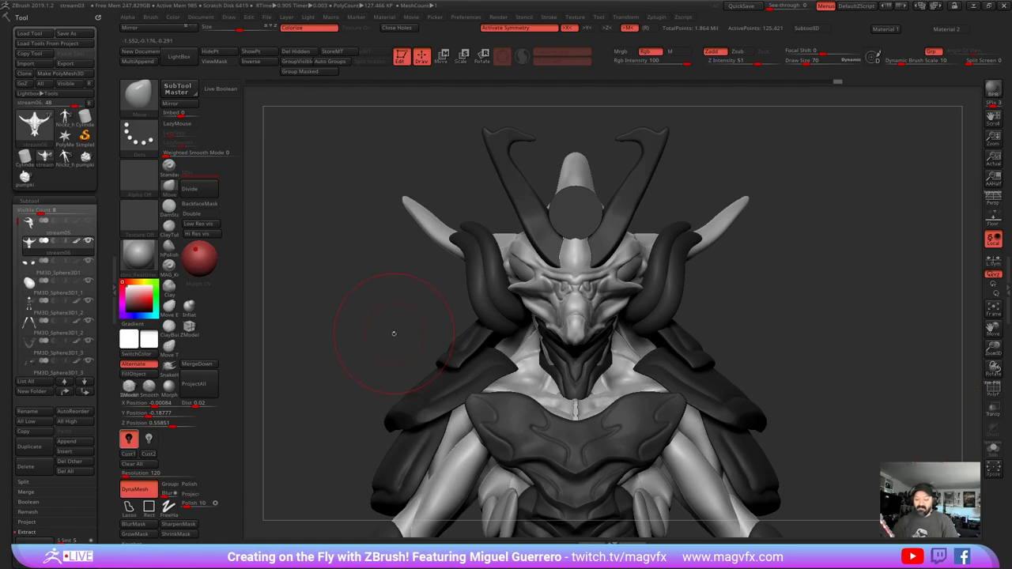
- Inspect the reshaped head and its three horns from above against the armour
{"action": "left_click_drag", "start_coordinate": [394, 334], "coordinate": [402, 329]}
{"action": "left_click_drag", "start_coordinate": [347, 301], "coordinate": [423, 333], "text": "alt"}
{"action": "right_click_drag", "start_coordinate": [415, 326], "coordinate": [392, 315], "text": "alt"}
{"action": "mouse_move", "coordinate": [395, 320]}
{"action": "left_mouse_down"}
{"action": "mouse_move", "coordinate": [368, 323]}
{"action": "mouse_move", "coordinate": [362, 376]}
{"action": "left_mouse_up"}
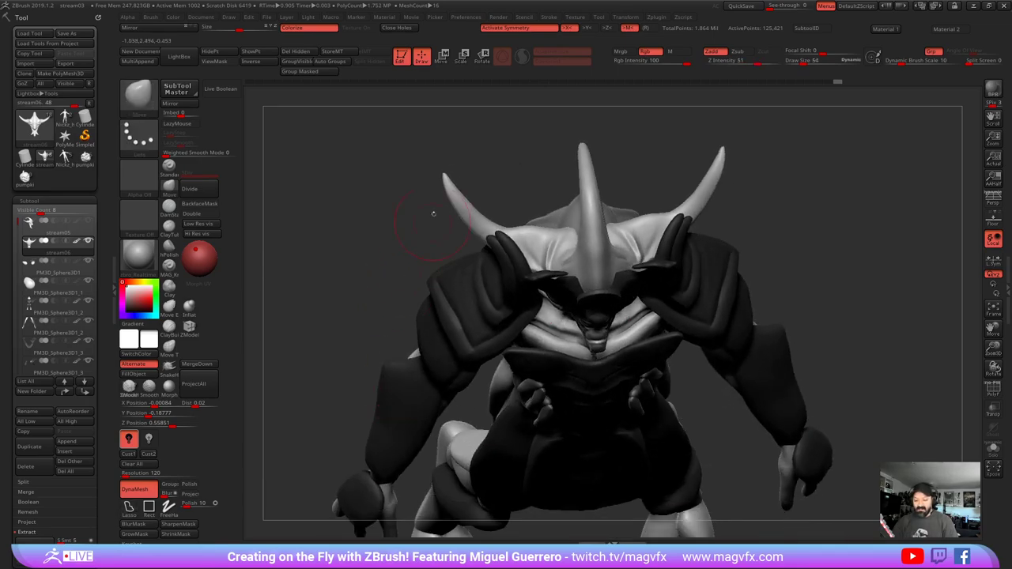
- Pull the tips of both side horns upward with the Move brush and thicken the horns along their length with the Inflate brush
{"action": "left_click_drag", "start_coordinate": [442, 174], "coordinate": [440, 151]}
{"action": "mouse_move", "coordinate": [453, 198]}
{"action": "right_mouse_down"}
{"action": "mouse_move", "coordinate": [494, 200]}
{"action": "mouse_move", "coordinate": [457, 207]}
{"action": "right_mouse_up"}
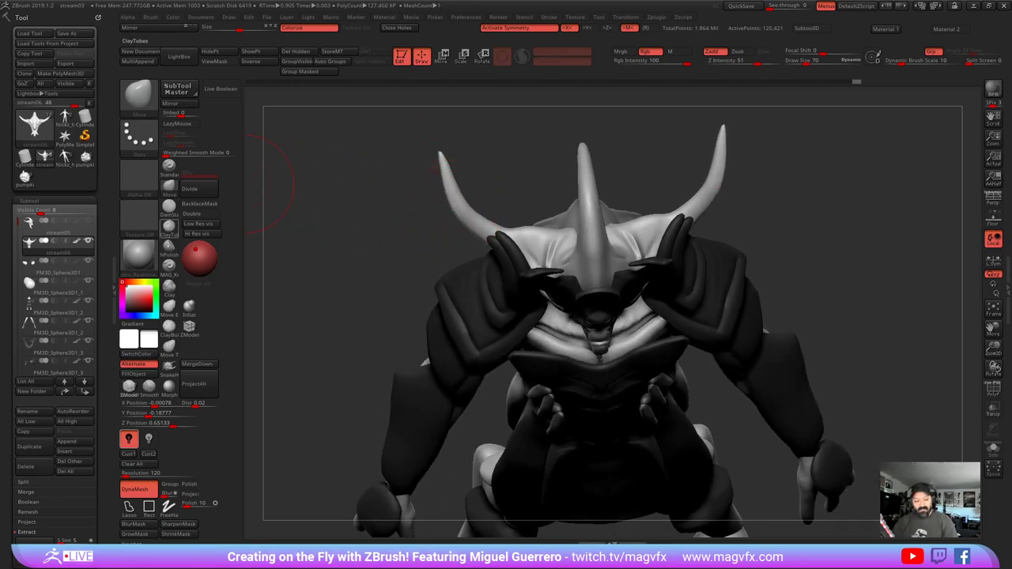
{"action": "left_click", "coordinate": [189, 307]}
{"action": "mouse_move", "coordinate": [448, 179]}
{"action": "left_mouse_down"}
{"action": "mouse_move", "coordinate": [466, 203]}
{"action": "mouse_move", "coordinate": [515, 231]}
{"action": "left_mouse_up"}
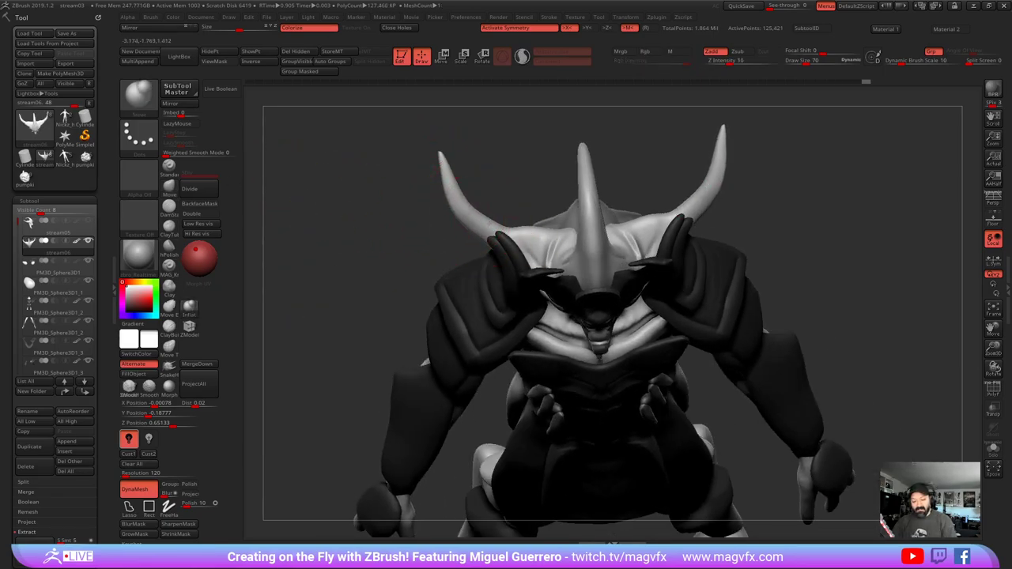
{"action": "left_click_drag", "start_coordinate": [470, 207], "coordinate": [518, 234]}
{"action": "left_click_drag", "start_coordinate": [413, 238], "coordinate": [384, 216], "text": "shift"}
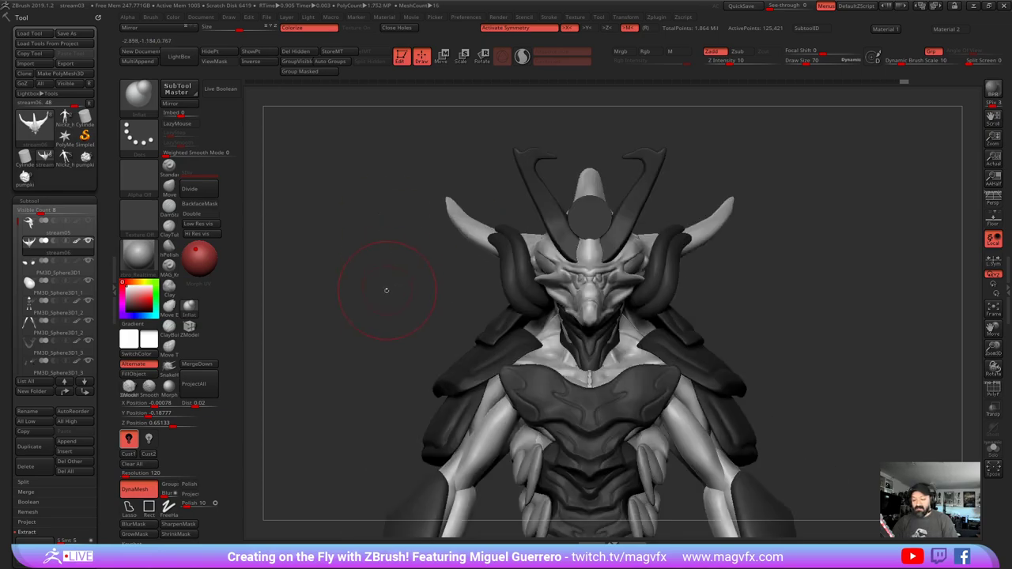
{"action": "left_click_drag", "start_coordinate": [387, 290], "coordinate": [390, 342]}
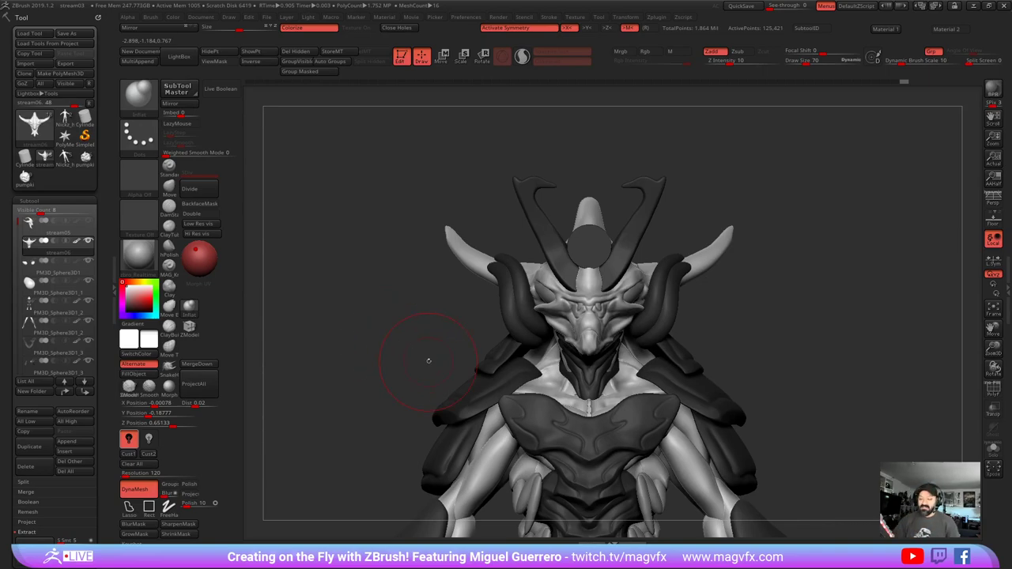
{"action": "left_click_drag", "start_coordinate": [430, 360], "coordinate": [451, 346]}
- Select the V-shaped helmet crest, try thickening it with the Inflate brush at size 86, and undo the attempt
{"action": "left_click", "coordinate": [581, 279], "text": "alt"}
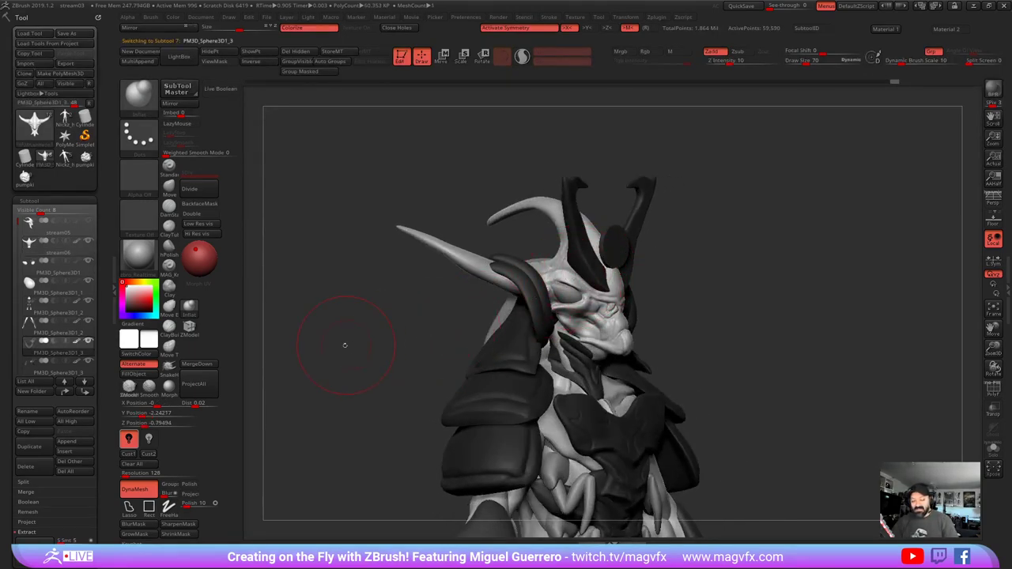
{"action": "left_click_drag", "start_coordinate": [343, 345], "coordinate": [347, 329]}
{"action": "key", "text": "bracketright"}
{"action": "key", "text": "bracketright"}
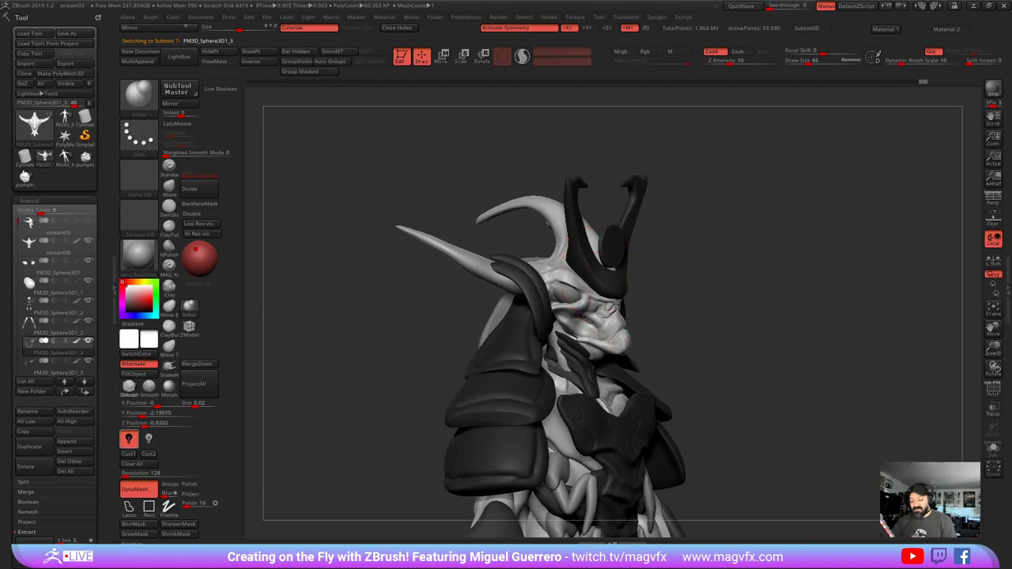
{"action": "left_click_drag", "start_coordinate": [700, 330], "coordinate": [668, 335], "text": "shift"}
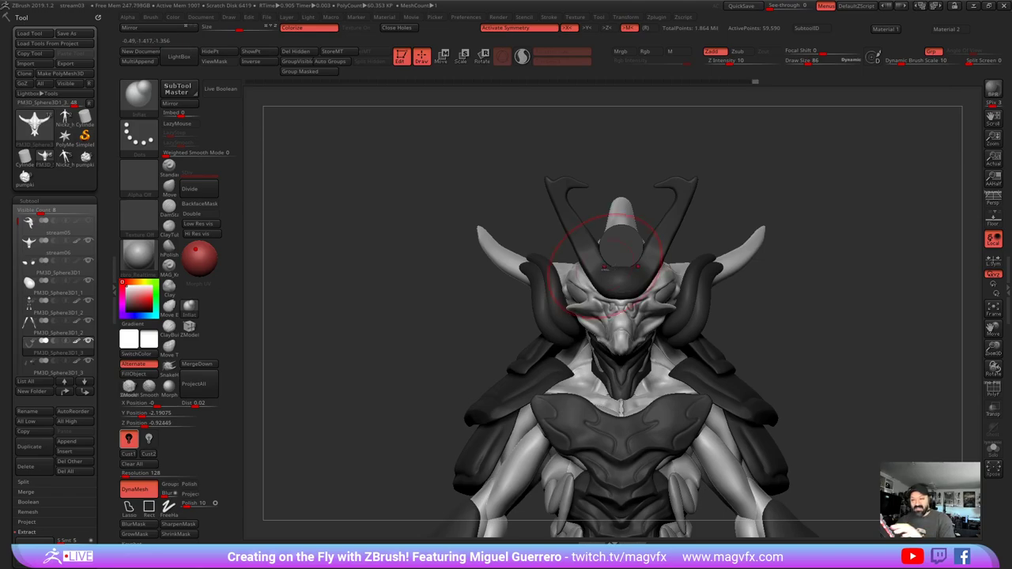
{"action": "key", "text": "ctrl+z"}
{"action": "key", "text": "ctrl+z"}
{"action": "key", "text": "ctrl+z"}
{"action": "key", "text": "ctrl+z"}
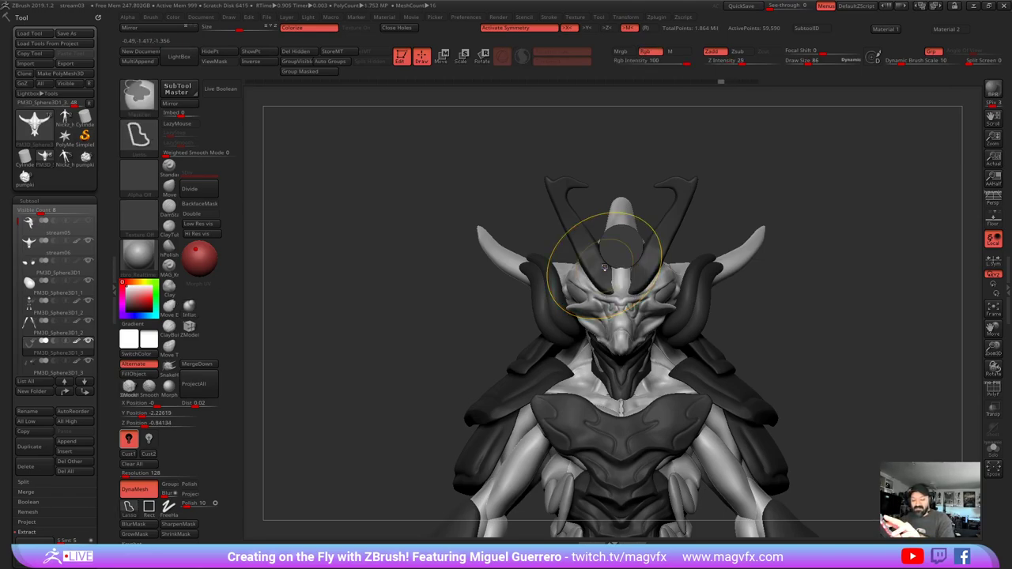
- Reshape the lower part of the V-shaped crest over the forehead with the Move brush, reducing the brush size as needed
{"action": "left_click", "coordinate": [169, 187]}
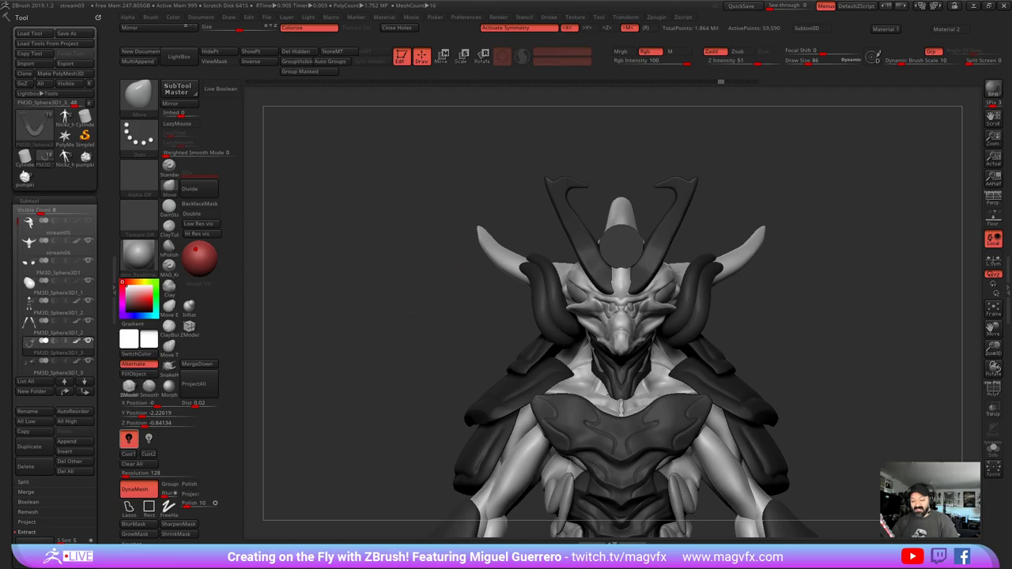
{"action": "left_click_drag", "start_coordinate": [484, 314], "coordinate": [368, 299]}
{"action": "left_click_drag", "start_coordinate": [613, 272], "coordinate": [621, 304]}
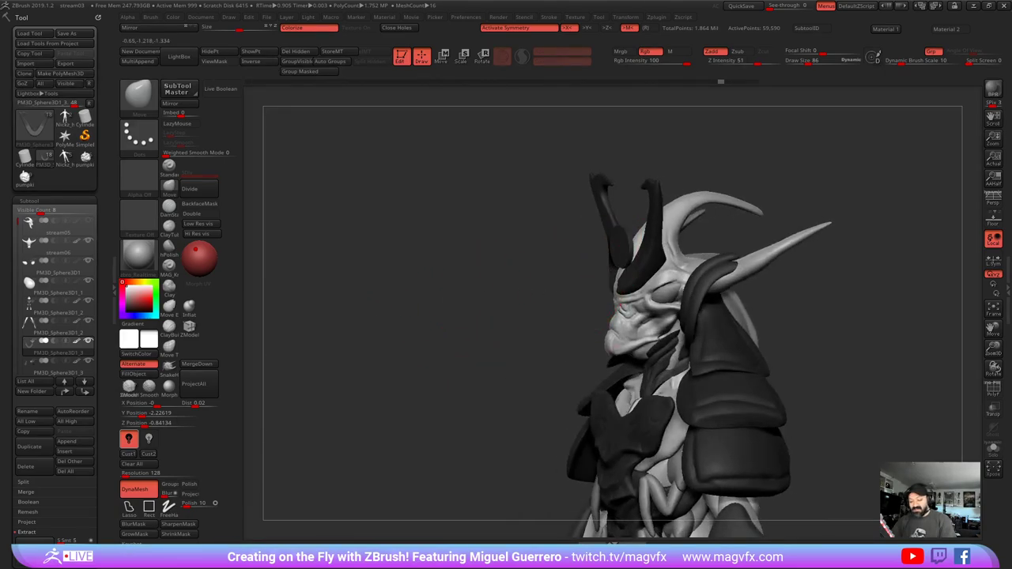
{"action": "left_click_drag", "start_coordinate": [541, 277], "coordinate": [599, 308]}
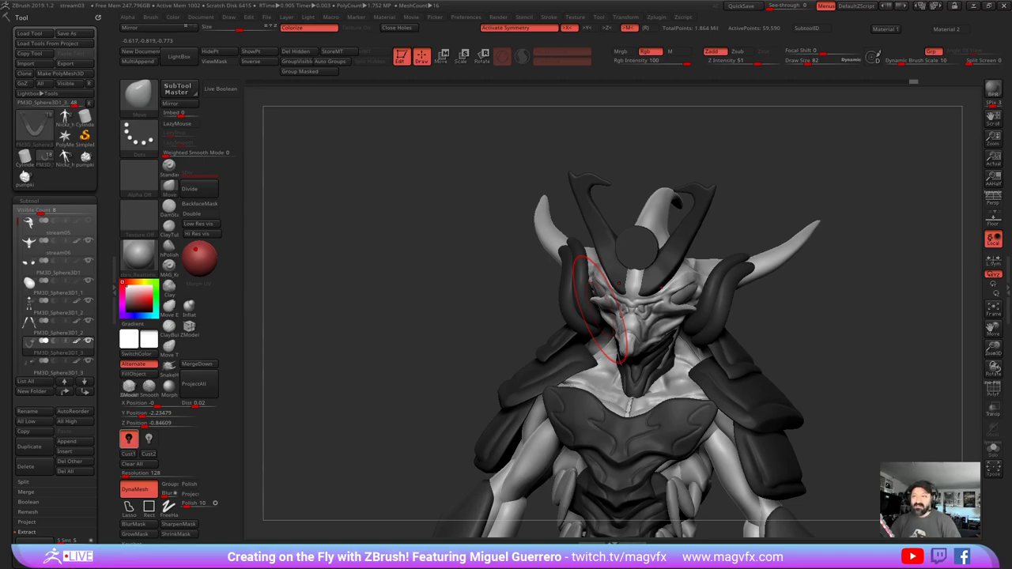
{"action": "key", "text": "bracketleft"}
{"action": "key", "text": "bracketleft"}
{"action": "key", "text": "bracketleft"}
{"action": "key", "text": "bracketleft"}
{"action": "key", "text": "bracketleft"}
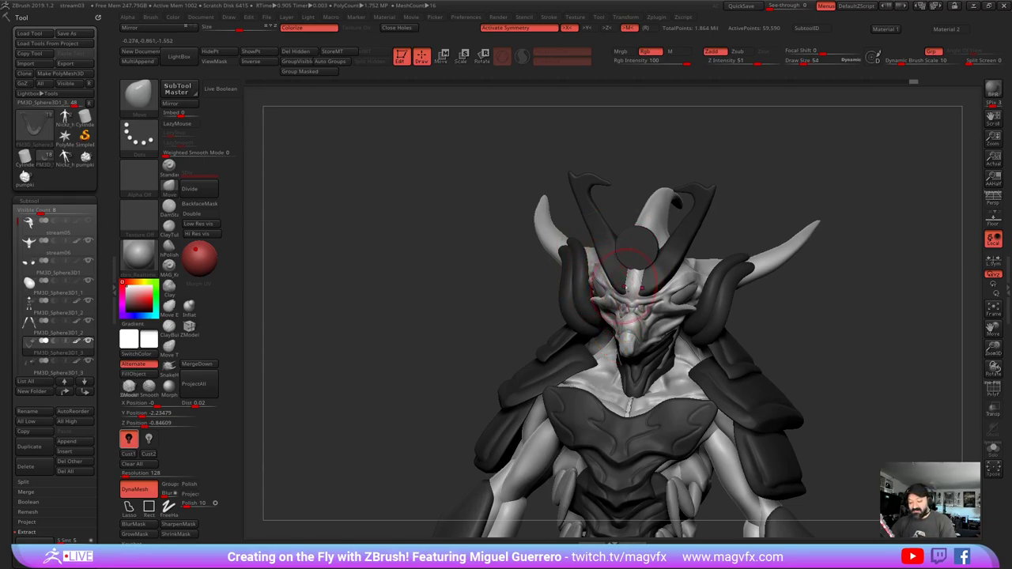
{"action": "left_click_drag", "start_coordinate": [660, 289], "coordinate": [631, 280]}
{"action": "mouse_move", "coordinate": [617, 273]}
{"action": "right_mouse_down"}
{"action": "mouse_move", "coordinate": [638, 256]}
{"action": "mouse_move", "coordinate": [631, 248]}
{"action": "right_mouse_up"}
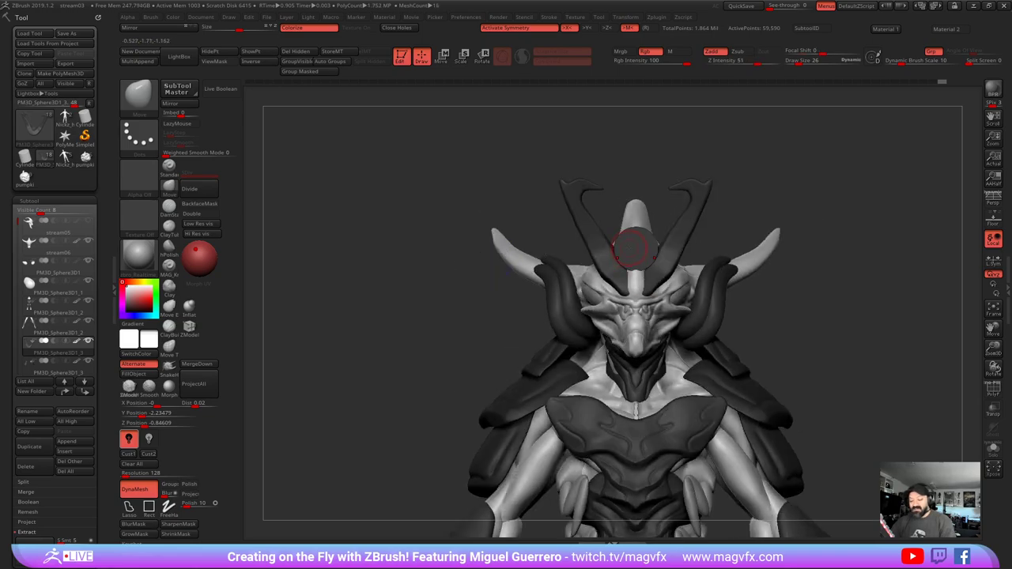
- Hide the round disc in the middle of the crest and make the horned head the active subtool
{"action": "left_click", "coordinate": [633, 257], "text": "alt"}
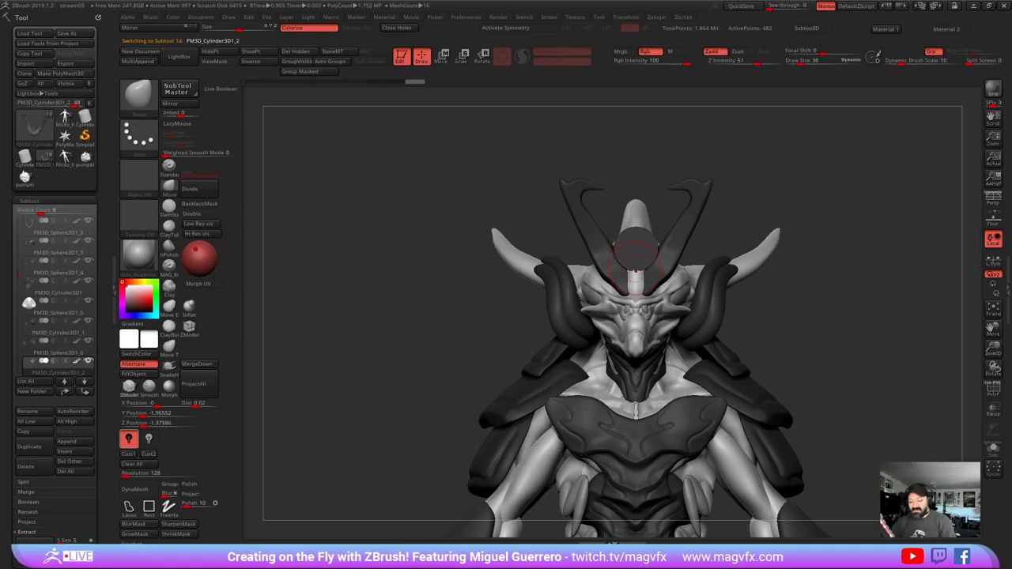
{"action": "left_click_drag", "start_coordinate": [435, 267], "coordinate": [490, 295]}
{"action": "left_click_drag", "start_coordinate": [445, 359], "coordinate": [441, 336], "text": "alt"}
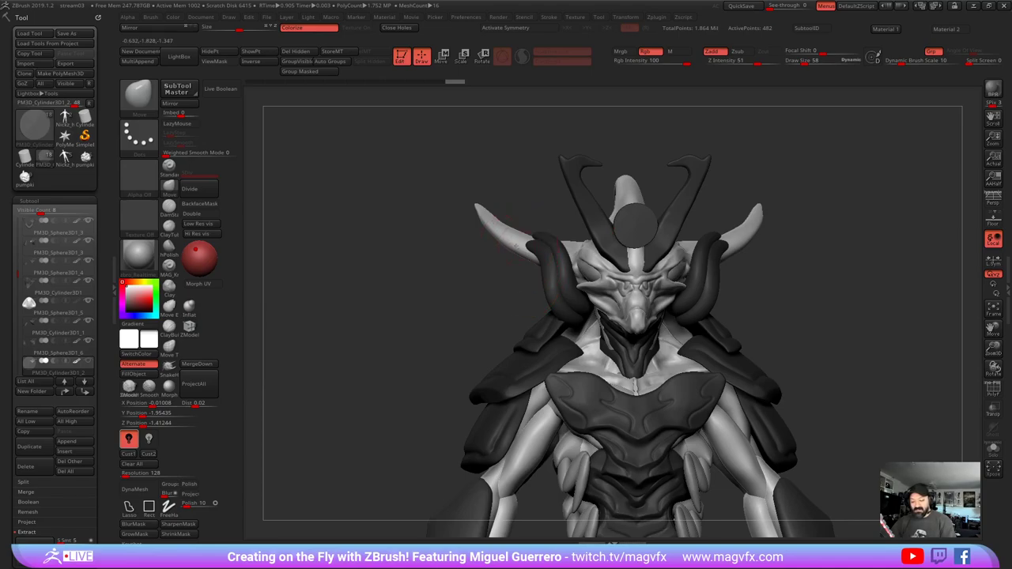
{"action": "left_click", "coordinate": [510, 234], "text": "alt"}
{"action": "left_click_drag", "start_coordinate": [413, 327], "coordinate": [418, 337]}
{"action": "left_click_drag", "start_coordinate": [412, 302], "coordinate": [332, 265], "text": "ctrl"}
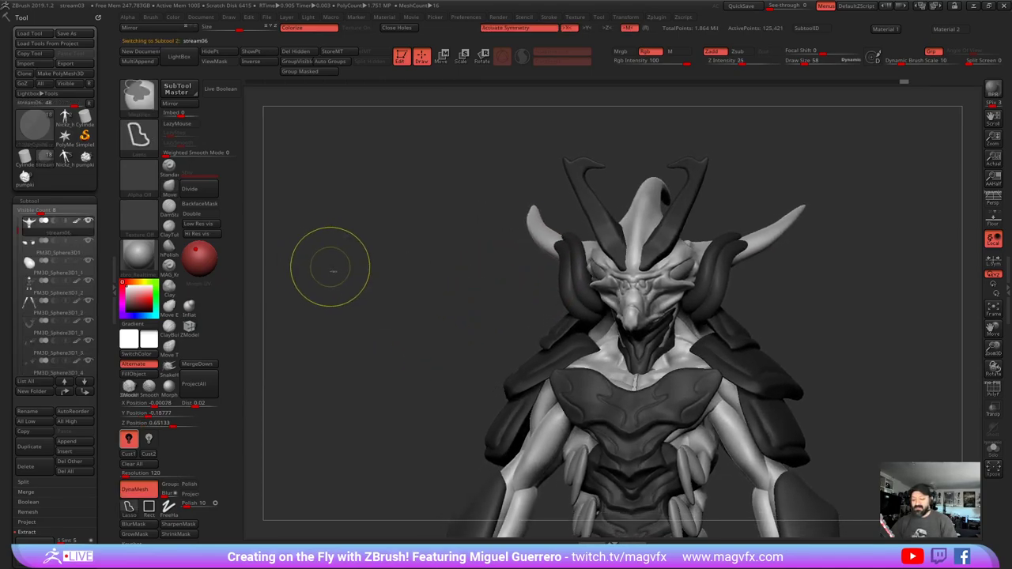
{"action": "mouse_move", "coordinate": [411, 336]}
{"action": "left_mouse_down", "text": "alt"}
{"action": "mouse_move", "coordinate": [420, 298]}
{"action": "mouse_move", "coordinate": [390, 266]}
{"action": "mouse_move", "coordinate": [414, 282]}
{"action": "left_mouse_up", "text": "alt"}
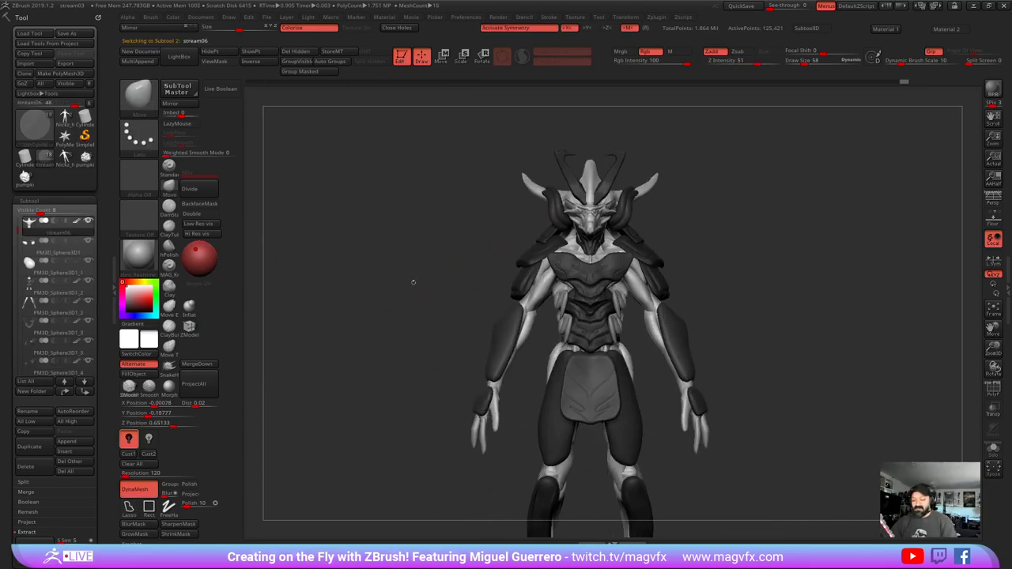
{"action": "mouse_move", "coordinate": [409, 266]}
{"action": "right_mouse_down", "text": "alt"}
{"action": "mouse_move", "coordinate": [424, 287]}
{"action": "mouse_move", "coordinate": [468, 294]}
{"action": "mouse_move", "coordinate": [456, 303]}
{"action": "right_mouse_up", "text": "alt"}
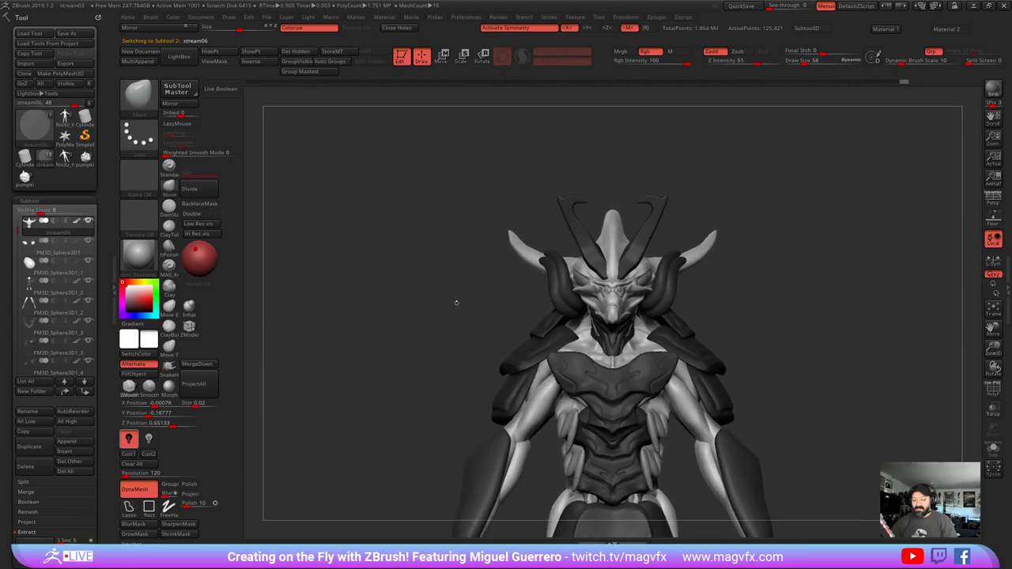
{"action": "left_click_drag", "start_coordinate": [553, 292], "coordinate": [515, 277], "text": "alt"}
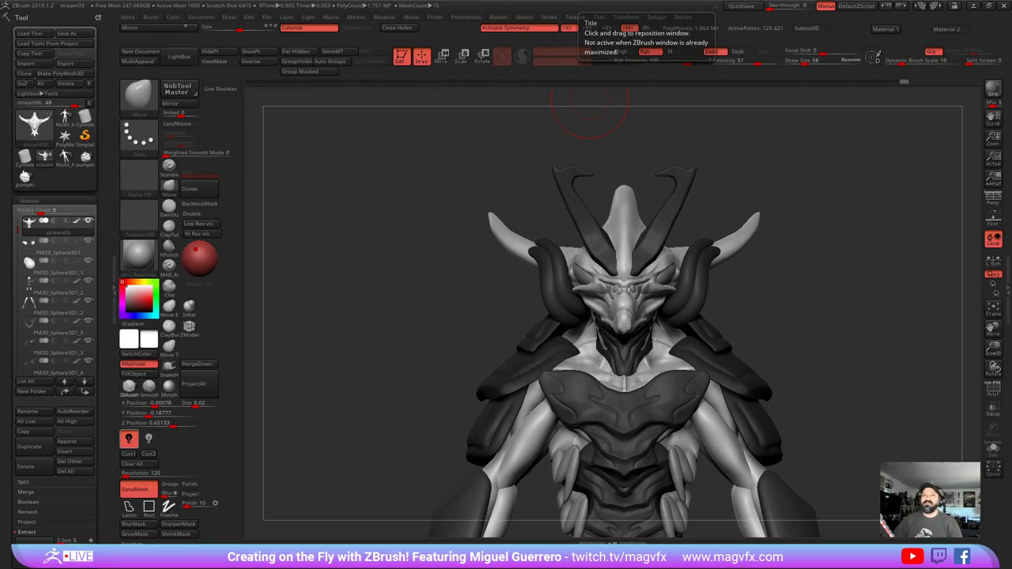
- Reduce the Move brush to size 14 and pull the brow ridges around the large side eyes upward
{"action": "mouse_move", "coordinate": [413, 343]}
{"action": "left_mouse_down"}
{"action": "mouse_move", "coordinate": [404, 318]}
{"action": "mouse_move", "coordinate": [420, 321]}
{"action": "left_mouse_up"}
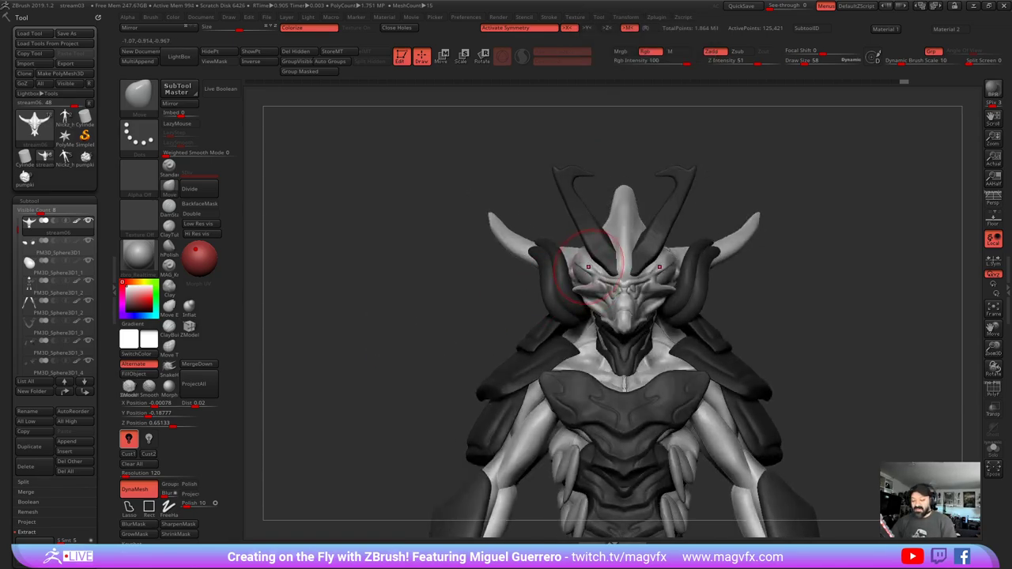
{"action": "right_click_drag", "start_coordinate": [569, 295], "coordinate": [571, 340], "text": "ctrl"}
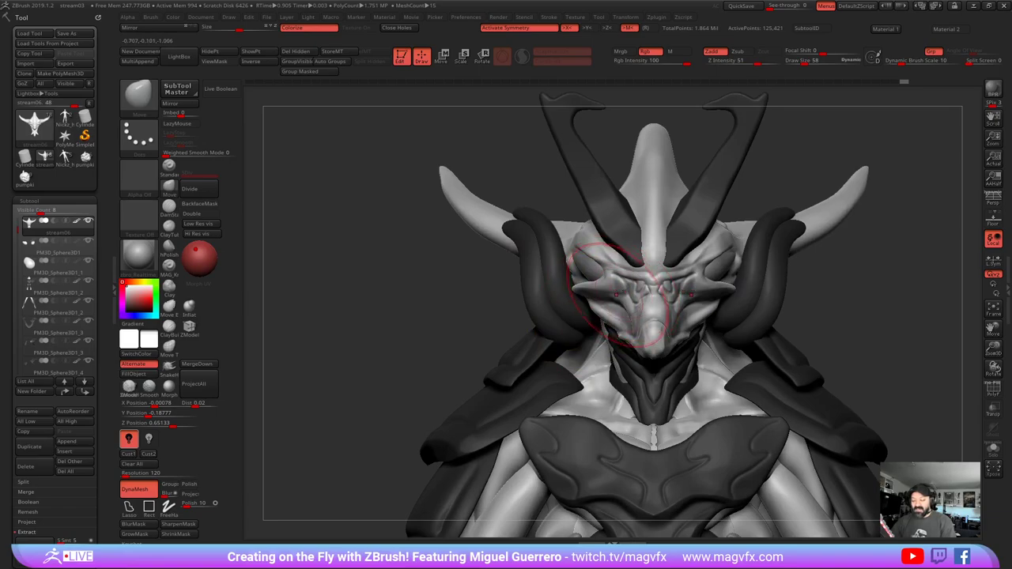
{"action": "left_click", "coordinate": [170, 192]}
{"action": "left_click", "coordinate": [170, 191]}
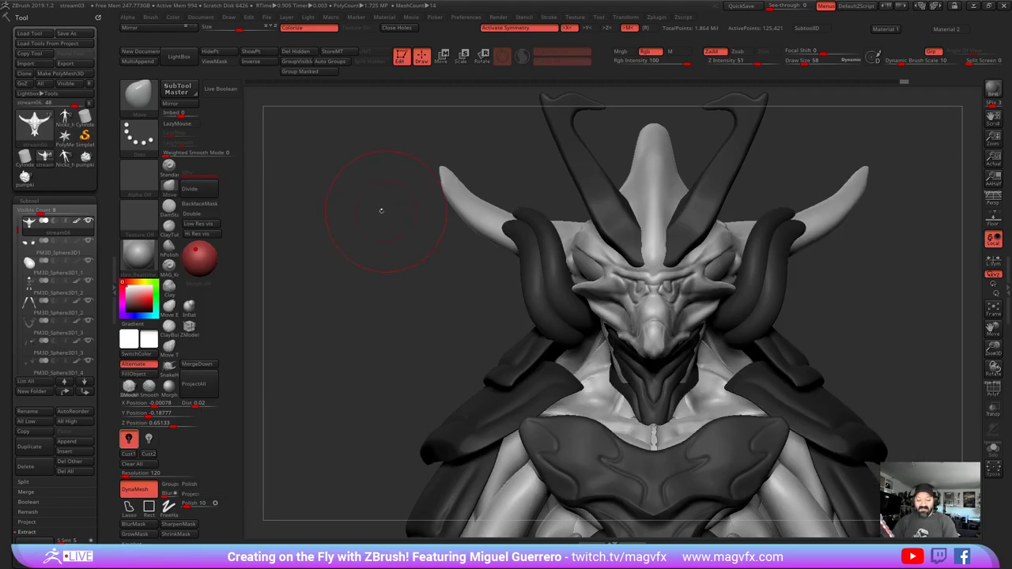
{"action": "key", "text": "bracketleft"}
{"action": "key", "text": "bracketleft"}
{"action": "key", "text": "bracketleft"}
{"action": "right_click_drag", "start_coordinate": [600, 276], "coordinate": [607, 275]}
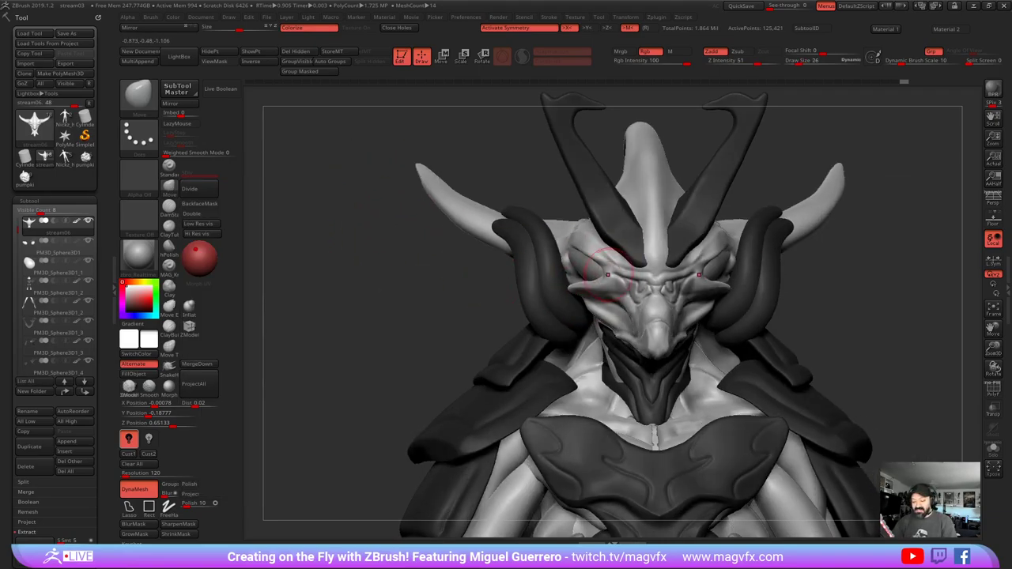
{"action": "key", "text": "bracketleft"}
{"action": "key", "text": "bracketleft"}
{"action": "left_click_drag", "start_coordinate": [603, 277], "coordinate": [595, 256]}
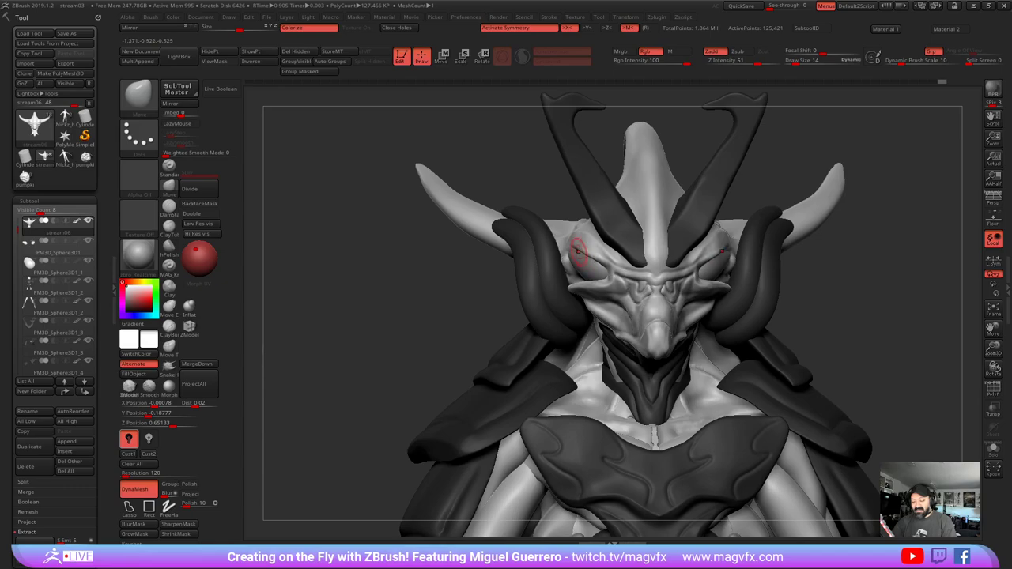
- Enlarge the Move brush to size 26 and adjust the head's upper outer corners and the cheek edges
{"action": "right_click_drag", "start_coordinate": [569, 253], "coordinate": [563, 379]}
{"action": "key", "text": "bracketright"}
{"action": "mouse_move", "coordinate": [726, 232]}
{"action": "left_mouse_down"}
{"action": "mouse_move", "coordinate": [723, 245]}
{"action": "mouse_move", "coordinate": [733, 228]}
{"action": "left_mouse_up"}
{"action": "left_click_drag", "start_coordinate": [409, 239], "coordinate": [403, 142]}
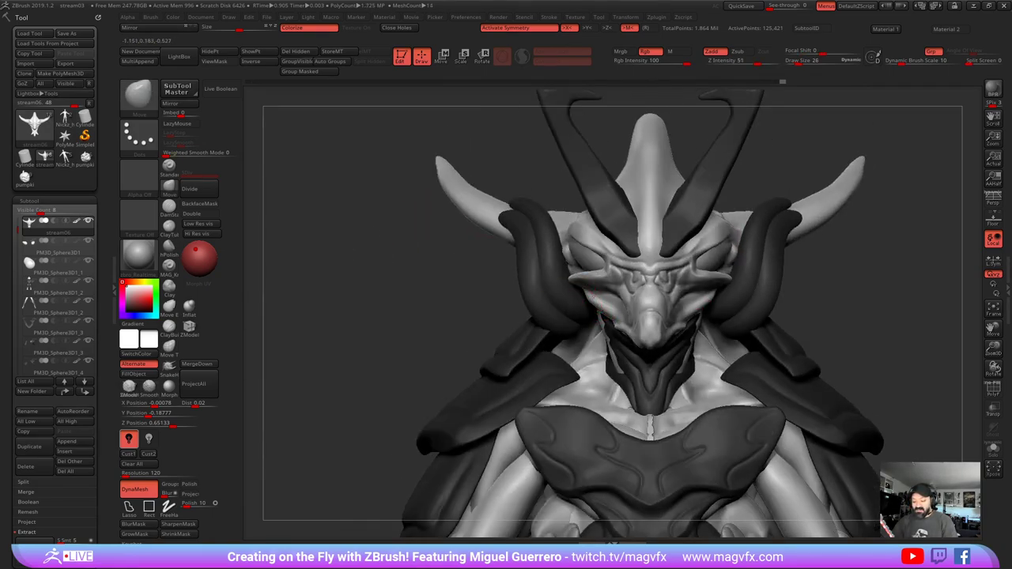
{"action": "left_click_drag", "start_coordinate": [596, 295], "coordinate": [601, 305]}
{"action": "mouse_move", "coordinate": [340, 304]}
{"action": "left_mouse_down"}
{"action": "mouse_move", "coordinate": [396, 313]}
{"action": "mouse_move", "coordinate": [383, 314]}
{"action": "left_mouse_up"}
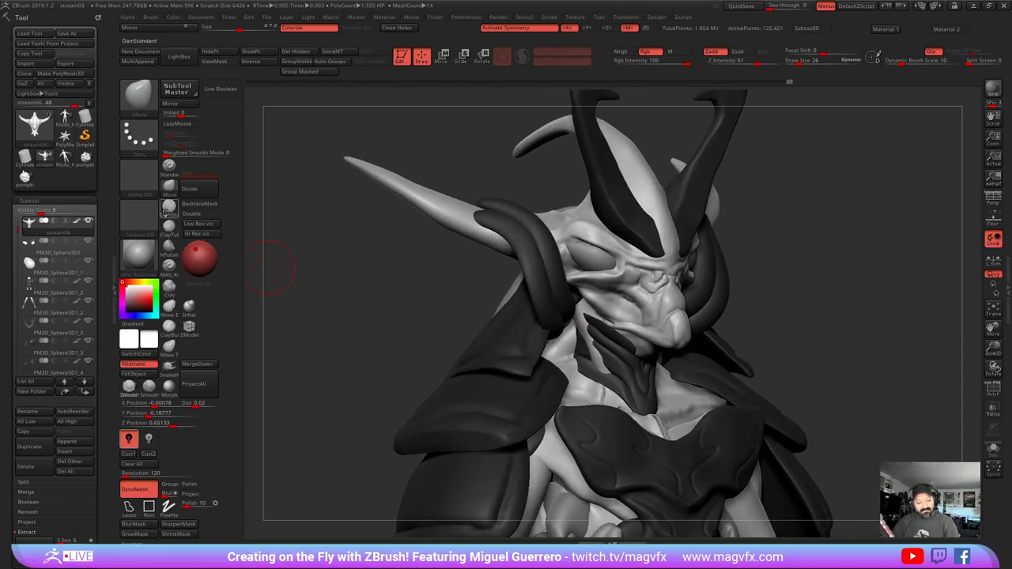
- Choose the DamStandard brush, check the head in Solo mode and re-DynaMesh it at resolution 192
{"action": "left_click", "coordinate": [167, 209]}
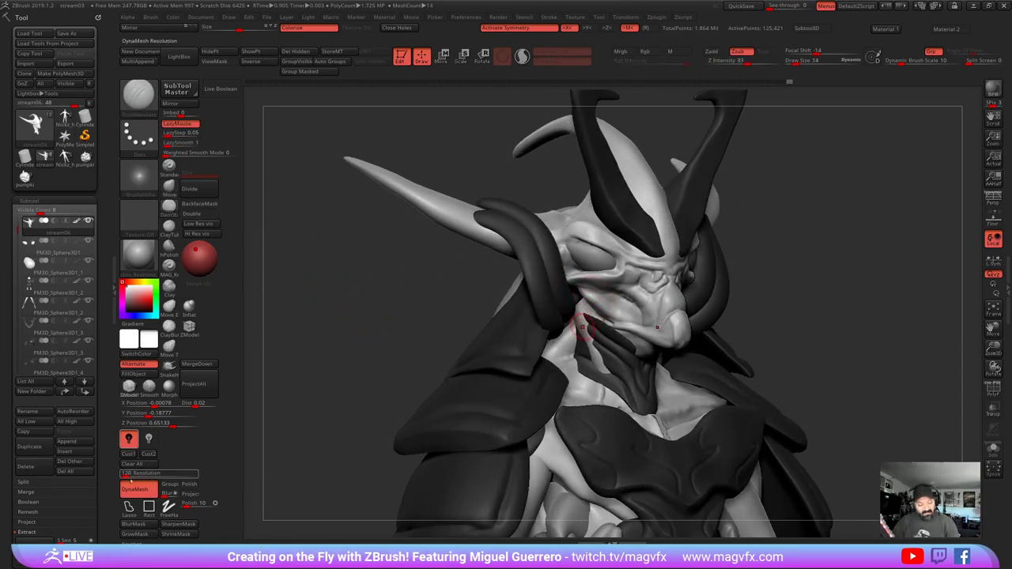
{"action": "left_click", "coordinate": [993, 450]}
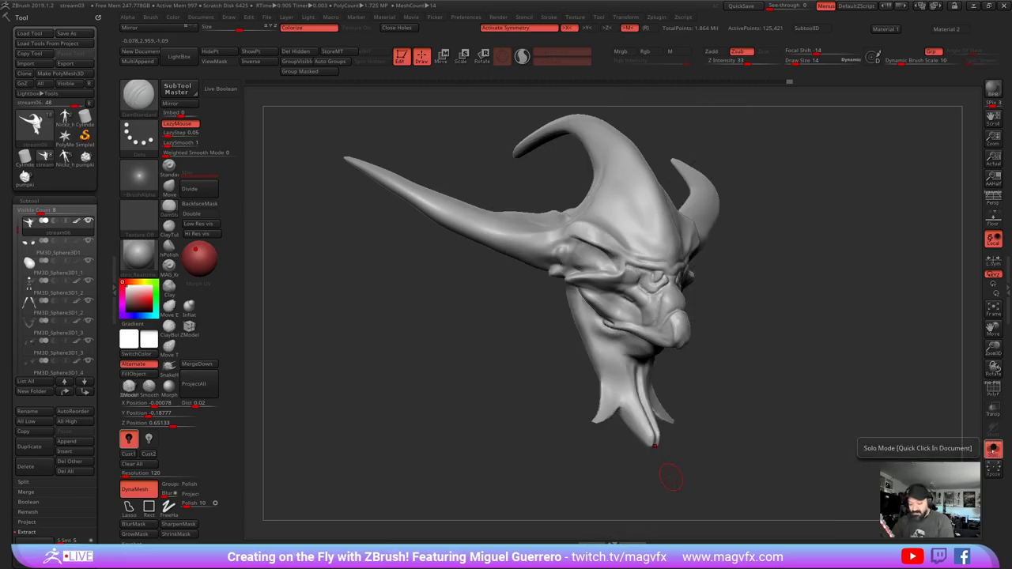
{"action": "left_click", "coordinate": [993, 448]}
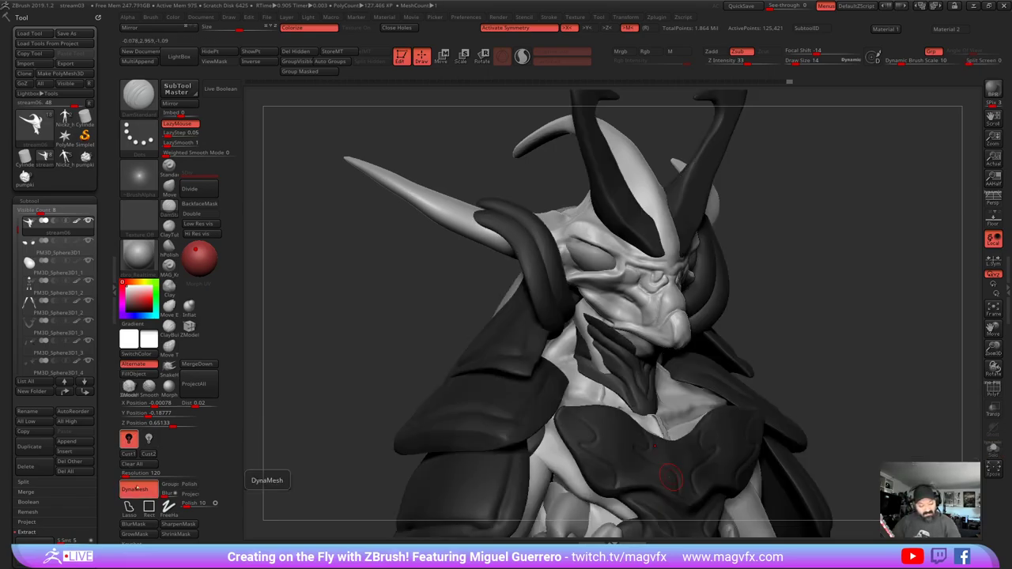
{"action": "left_click", "coordinate": [127, 475]}
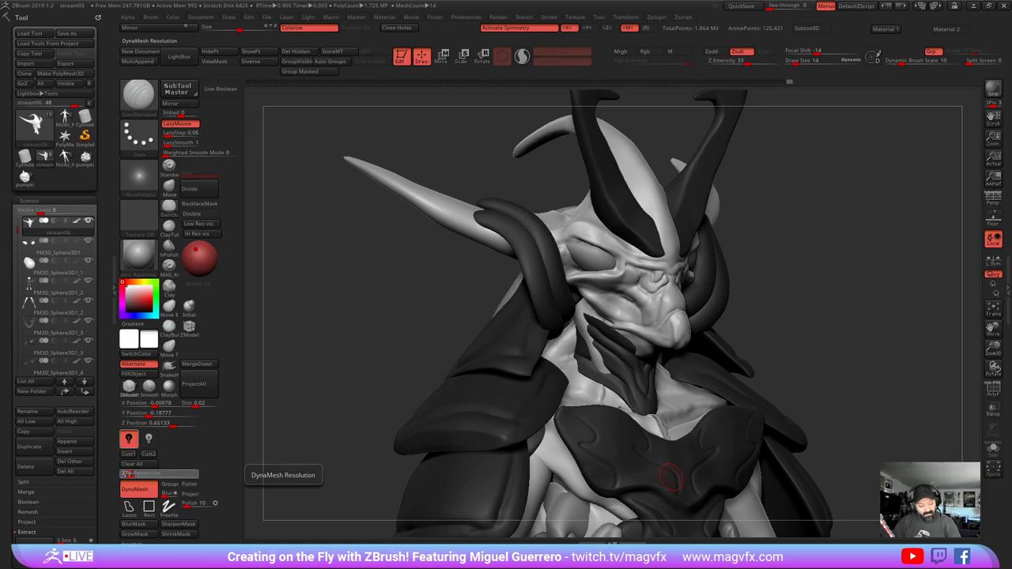
{"action": "left_click_drag", "start_coordinate": [295, 392], "coordinate": [309, 405], "text": "ctrl"}
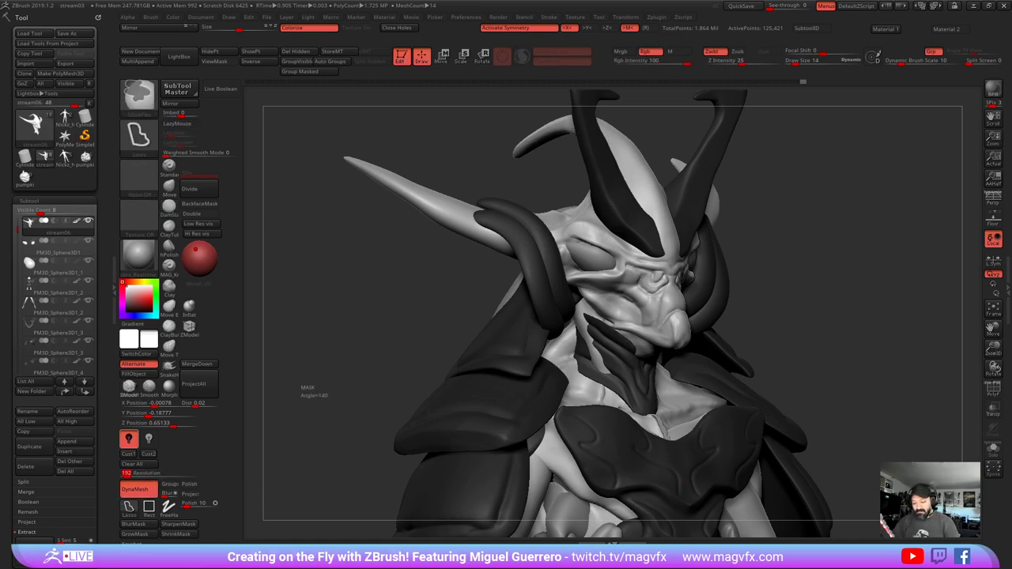
- Reduce the DamStandard brush to size 5 and carve fine creases around the small central eyes and the bridge of the nose
{"action": "right_click_drag", "start_coordinate": [524, 318], "coordinate": [468, 322], "text": "alt"}
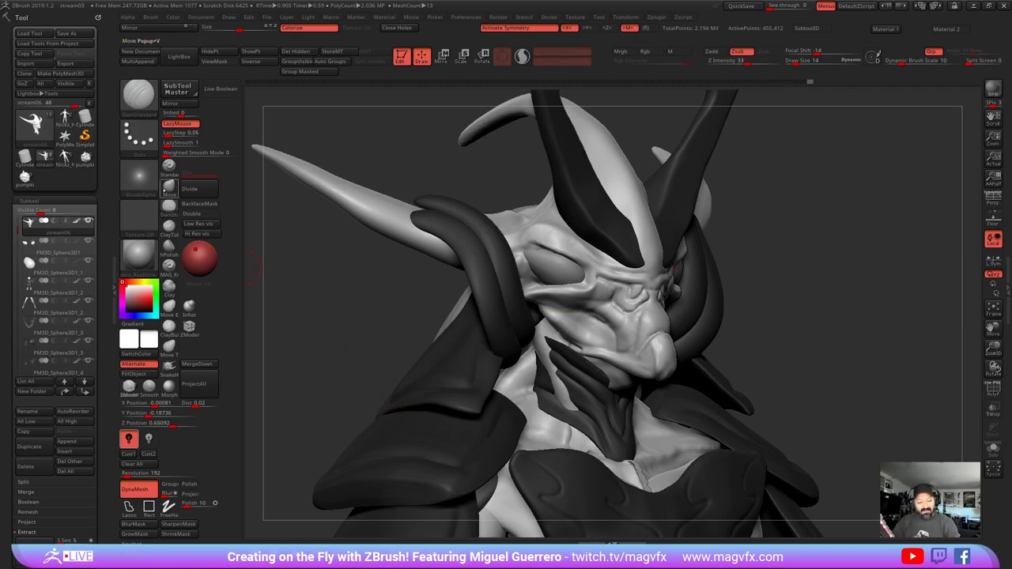
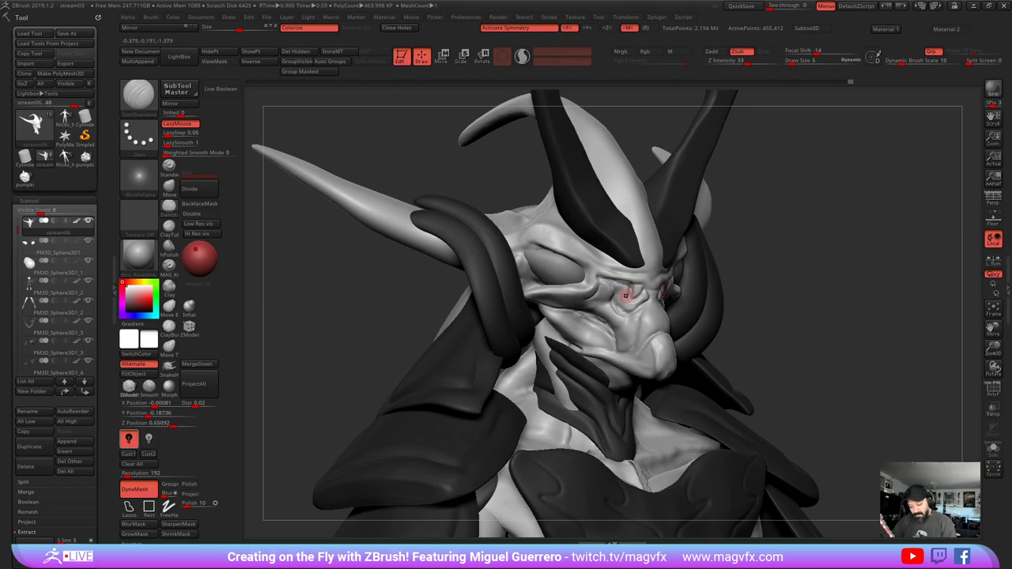
{"action": "right_click_drag", "start_coordinate": [657, 310], "coordinate": [711, 308]}
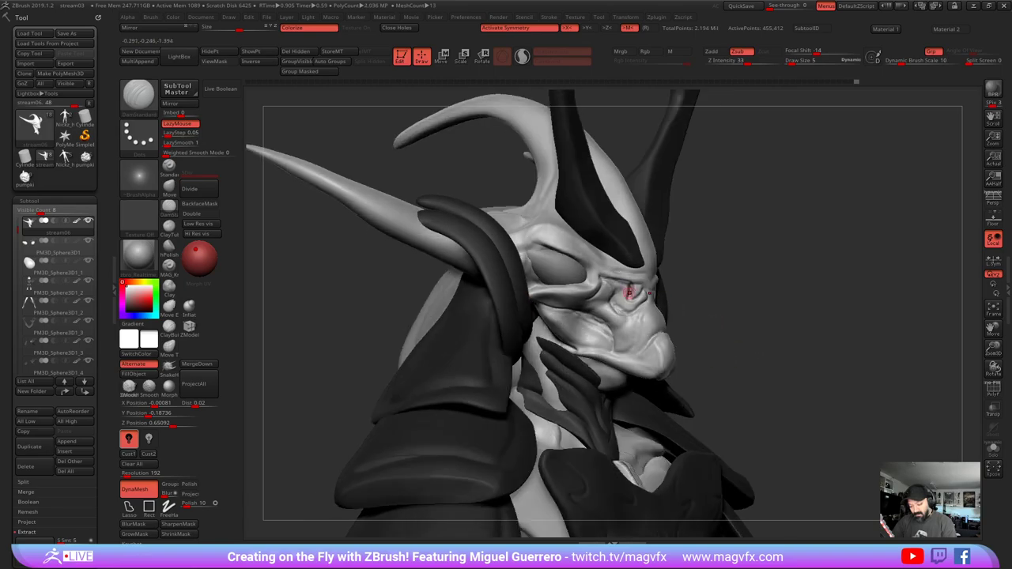
{"action": "left_click_drag", "start_coordinate": [761, 352], "coordinate": [716, 357]}
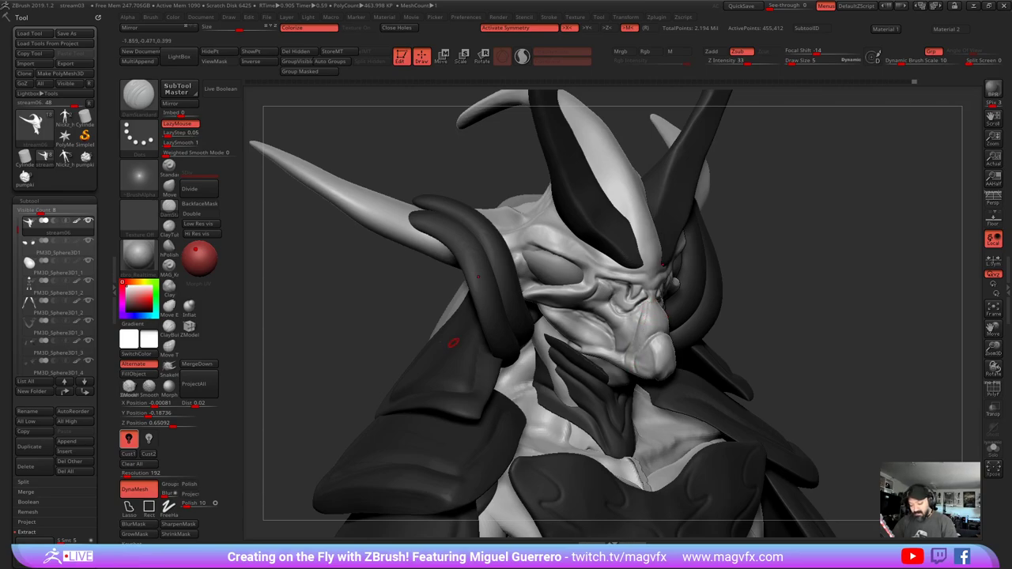
{"action": "mouse_move", "coordinate": [448, 341]}
{"action": "left_mouse_down"}
{"action": "mouse_move", "coordinate": [372, 337]}
{"action": "mouse_move", "coordinate": [447, 338]}
{"action": "mouse_move", "coordinate": [472, 320]}
{"action": "left_mouse_up"}
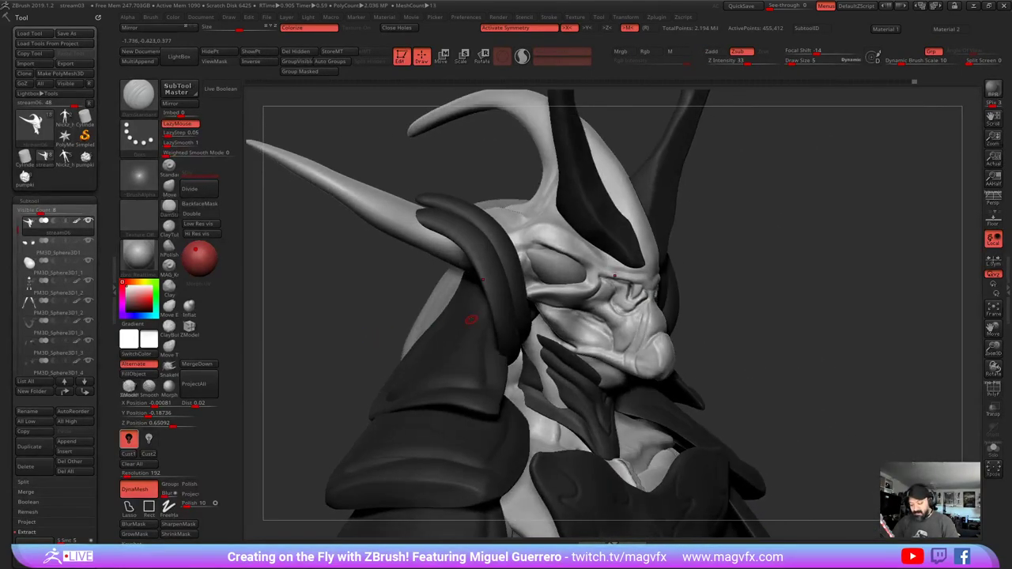
- Enlarge the DamStandard brush to size 8 and deepen the folds across the cheek and the brow above the large side eye
{"action": "left_click_drag", "start_coordinate": [639, 321], "coordinate": [614, 354]}
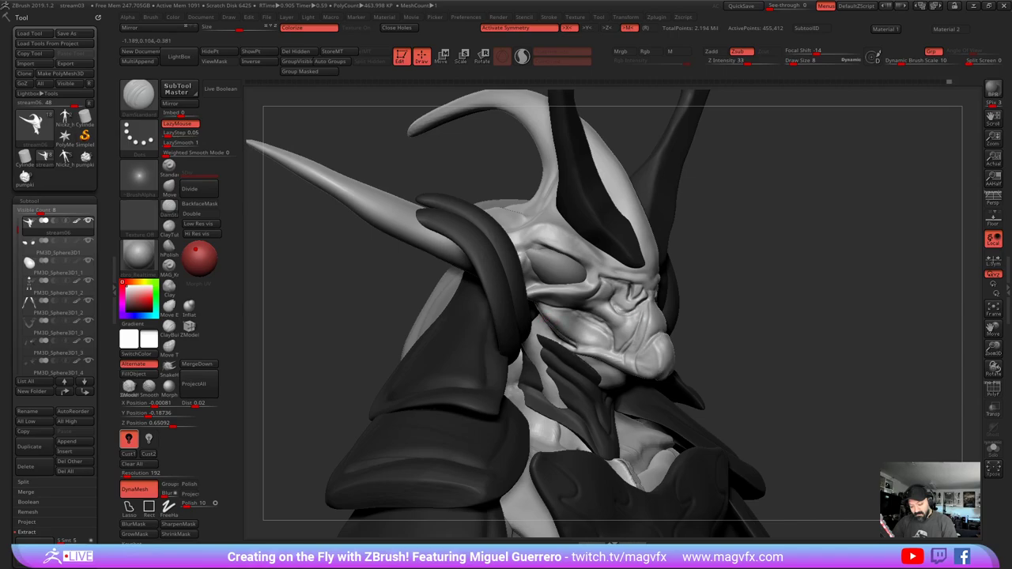
{"action": "left_click_drag", "start_coordinate": [574, 335], "coordinate": [608, 351]}
{"action": "left_click_drag", "start_coordinate": [818, 402], "coordinate": [779, 399]}
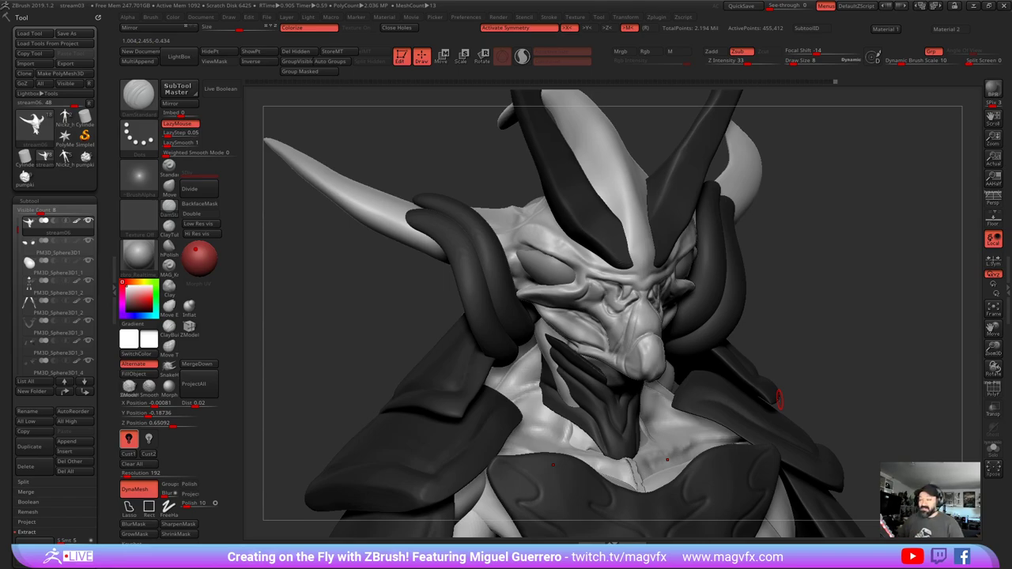
{"action": "left_click_drag", "start_coordinate": [352, 306], "coordinate": [372, 307]}
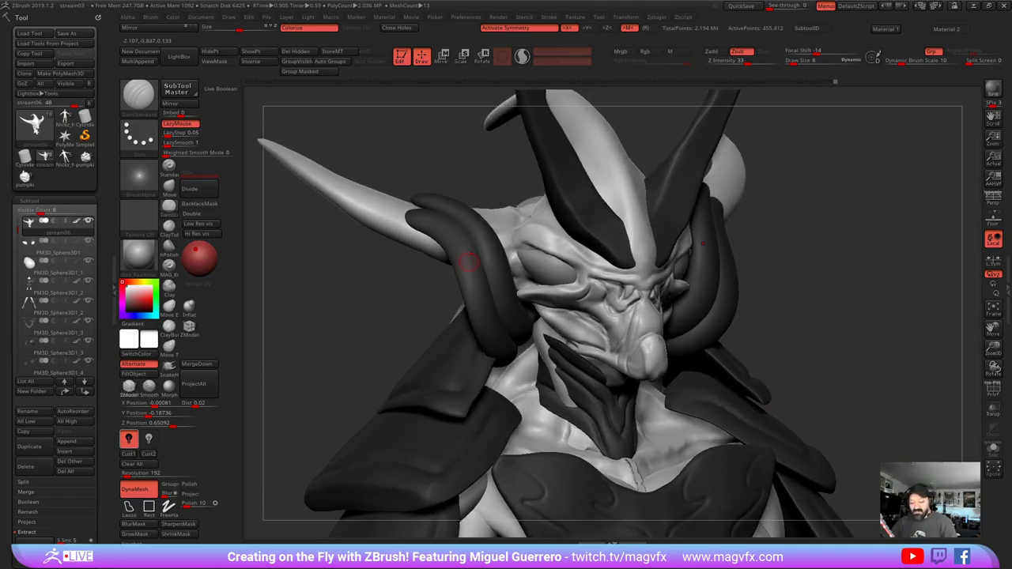
{"action": "left_click_drag", "start_coordinate": [531, 224], "coordinate": [562, 233]}
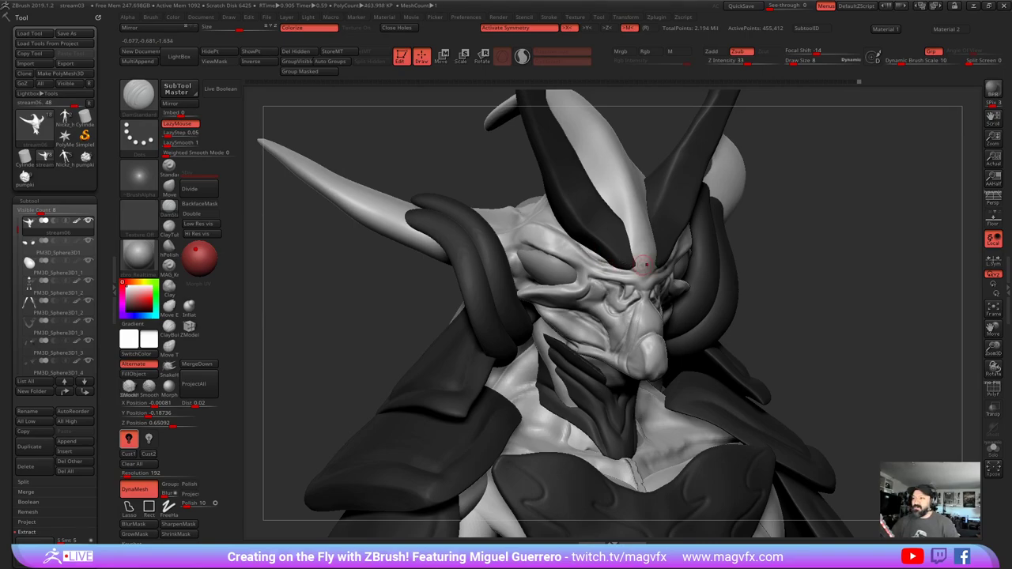
{"action": "mouse_move", "coordinate": [642, 264]}
{"action": "right_mouse_down"}
{"action": "mouse_move", "coordinate": [474, 293]}
{"action": "mouse_move", "coordinate": [467, 304]}
{"action": "mouse_move", "coordinate": [568, 323]}
{"action": "right_mouse_up"}
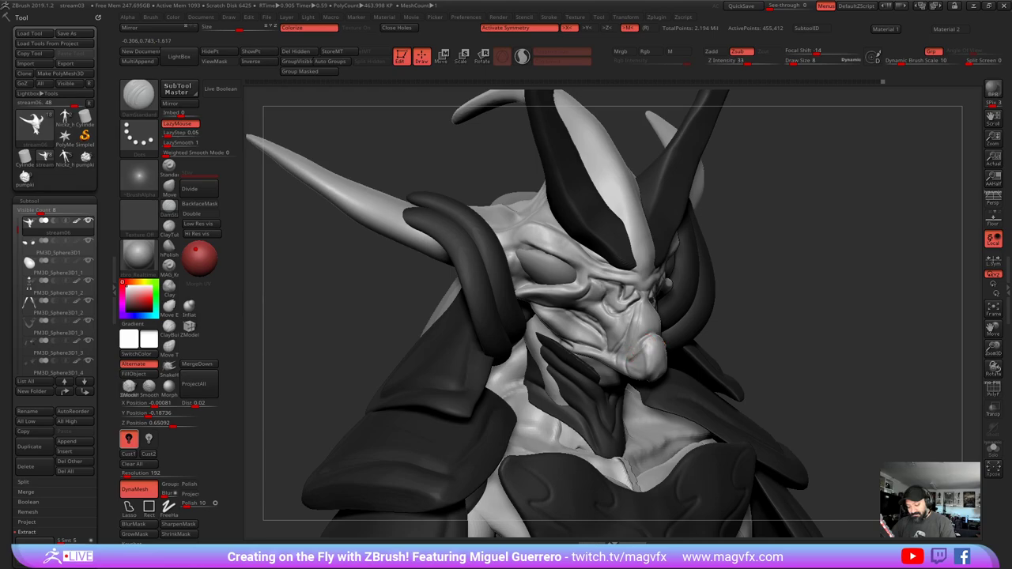
{"action": "left_click_drag", "start_coordinate": [755, 347], "coordinate": [518, 318]}
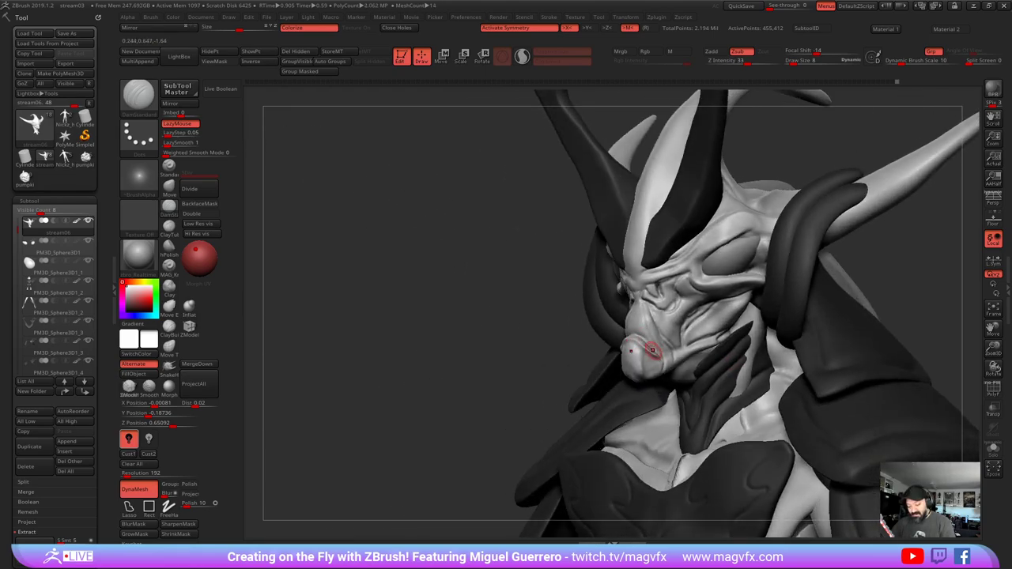
- Carve the crease at the corner of the creature's mouth with the DamStandard brush
{"action": "left_click_drag", "start_coordinate": [643, 357], "coordinate": [653, 361]}
{"action": "left_click_drag", "start_coordinate": [451, 340], "coordinate": [528, 330]}
{"action": "left_click_drag", "start_coordinate": [476, 294], "coordinate": [483, 322], "text": "alt"}
{"action": "left_click_drag", "start_coordinate": [408, 321], "coordinate": [434, 328], "text": "shift"}
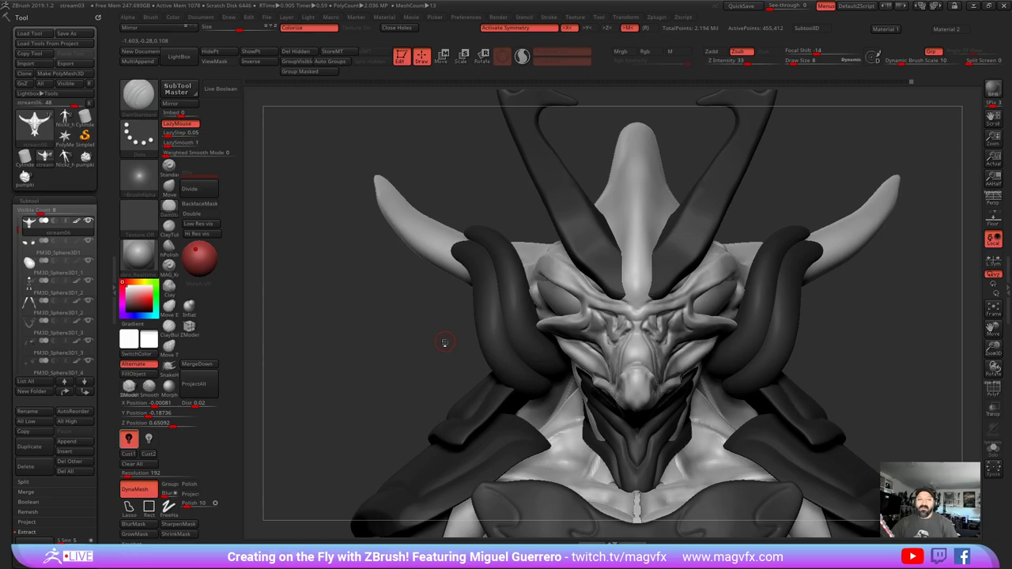
{"action": "left_click_drag", "start_coordinate": [444, 343], "coordinate": [414, 352]}
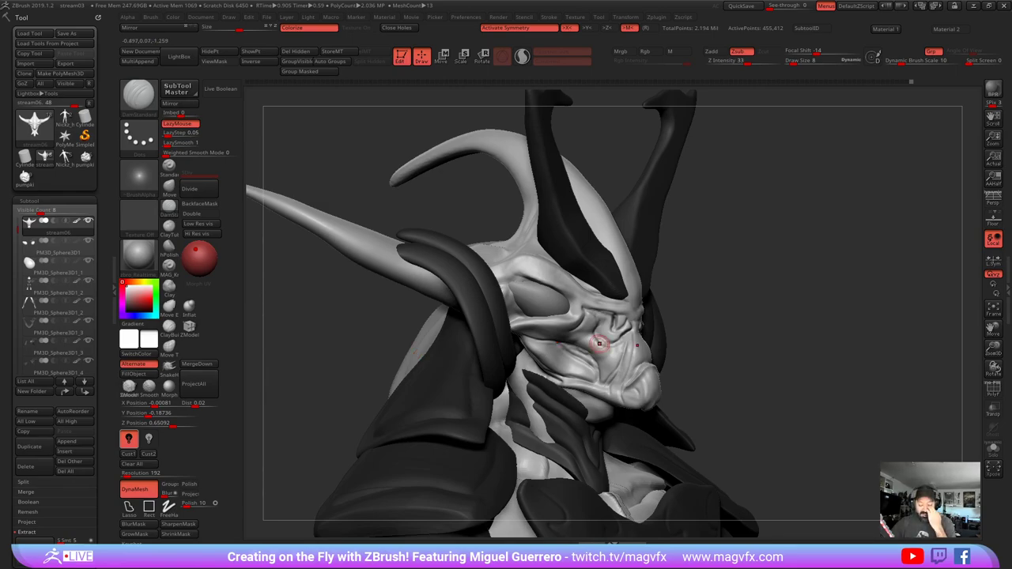
{"action": "left_click_drag", "start_coordinate": [397, 327], "coordinate": [361, 324]}
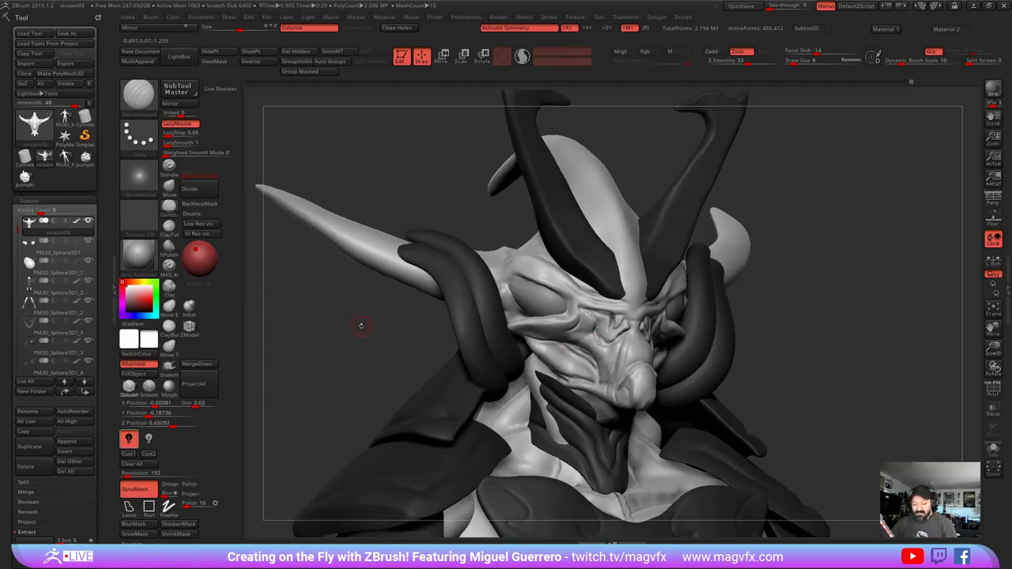
- Carve the brow crease above the creature's eye with the DamStandard brush
{"action": "left_click_drag", "start_coordinate": [637, 191], "coordinate": [658, 193]}
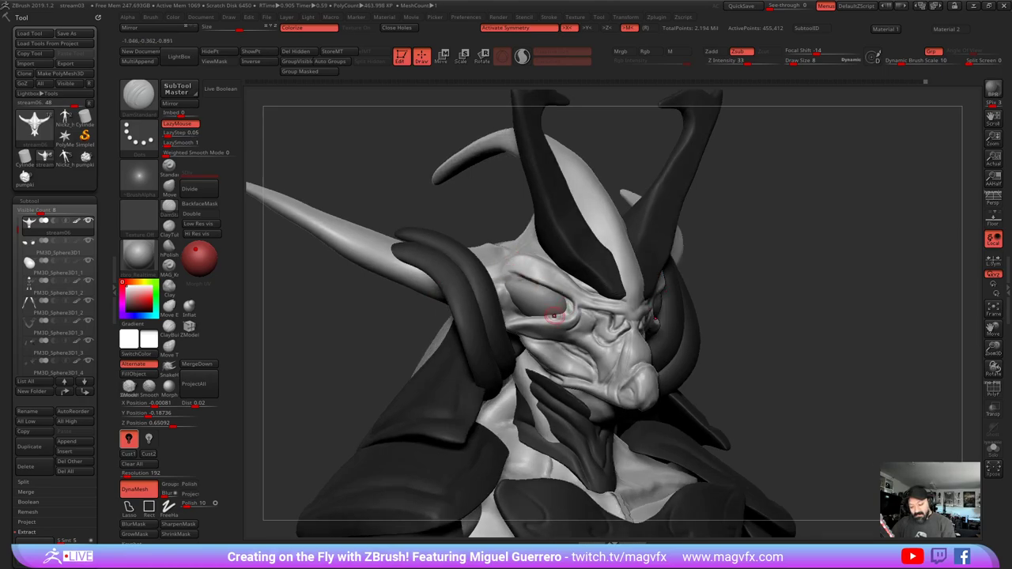
{"action": "left_click_drag", "start_coordinate": [748, 371], "coordinate": [723, 374]}
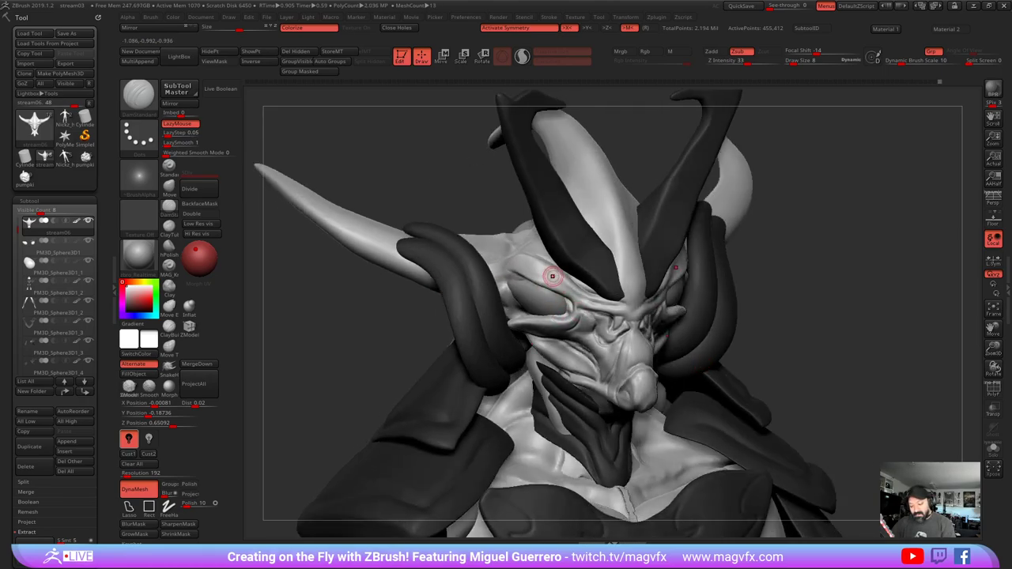
{"action": "left_click_drag", "start_coordinate": [551, 275], "coordinate": [562, 286]}
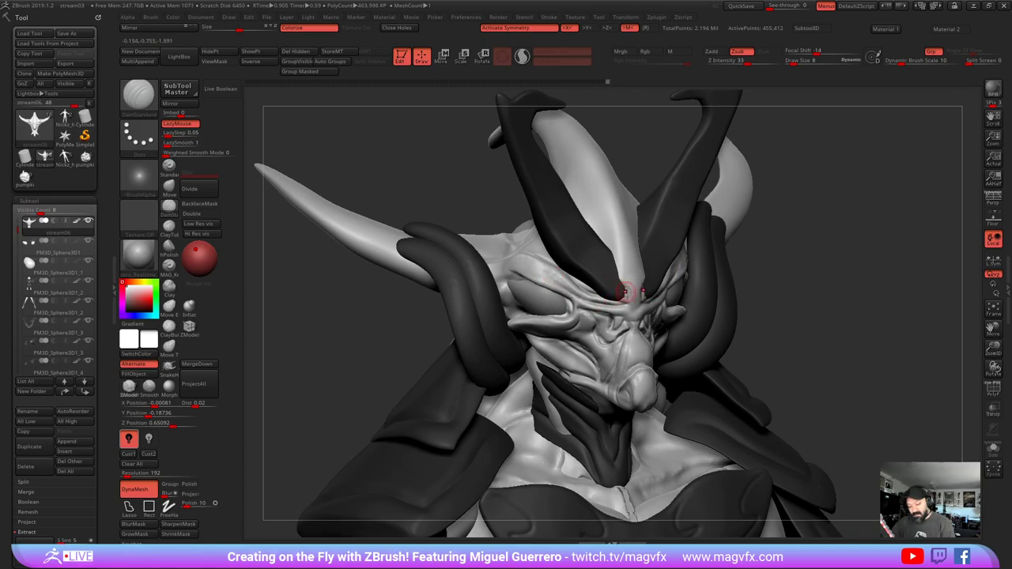
{"action": "left_click_drag", "start_coordinate": [786, 348], "coordinate": [727, 347]}
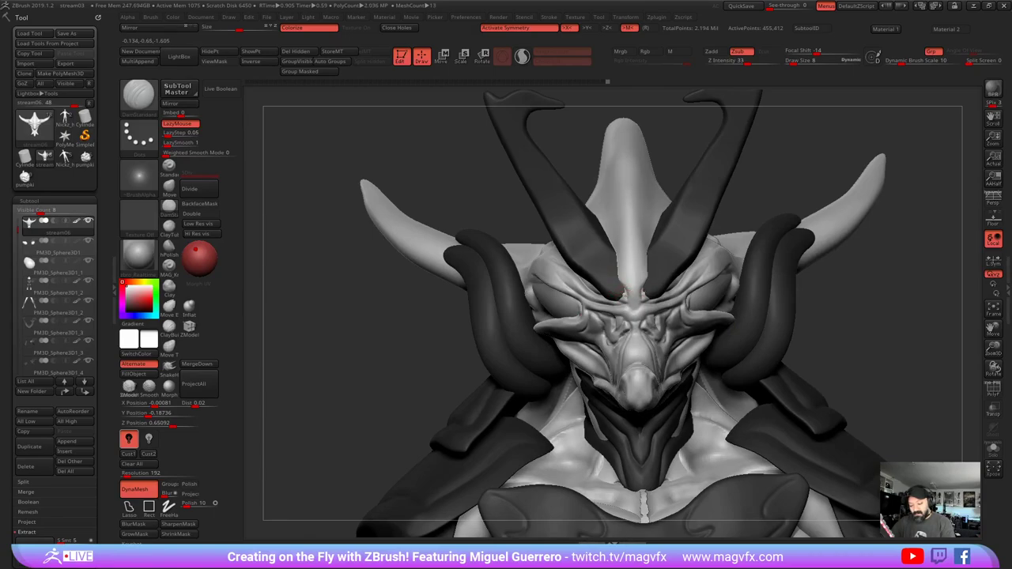
{"action": "left_click_drag", "start_coordinate": [441, 311], "coordinate": [459, 309]}
- Make the dark inner horns the active subtool and choose the Move brush
{"action": "right_click_drag", "start_coordinate": [571, 279], "coordinate": [563, 270], "text": "ctrl"}
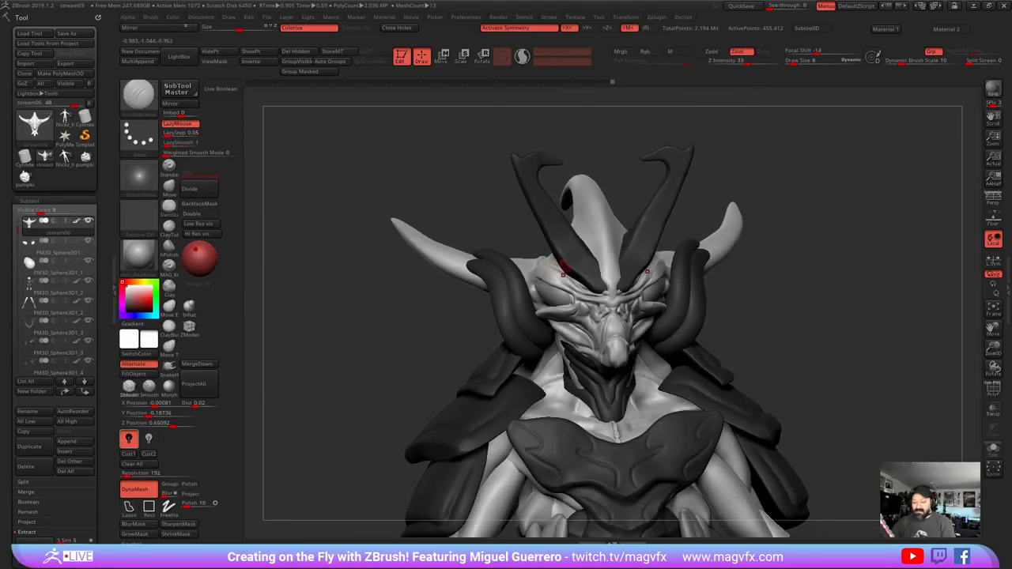
{"action": "left_click", "coordinate": [557, 261], "text": "alt"}
{"action": "left_click_drag", "start_coordinate": [414, 305], "coordinate": [380, 293], "text": "shift"}
{"action": "left_click", "coordinate": [173, 192]}
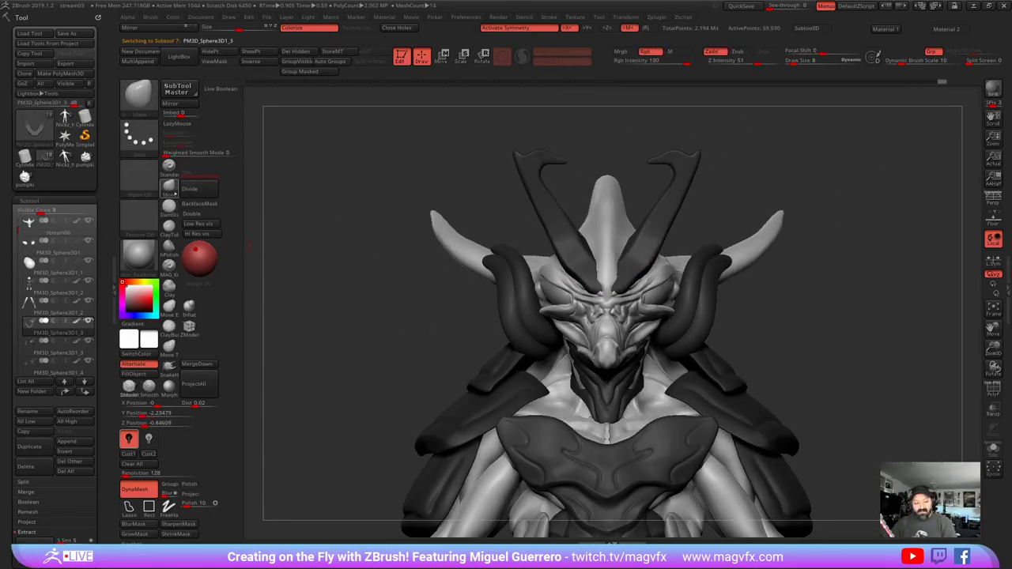
- Try to shift the dark inner horns sideways with the Gizmo 3D, with symmetry off and on
{"action": "left_click", "coordinate": [443, 58]}
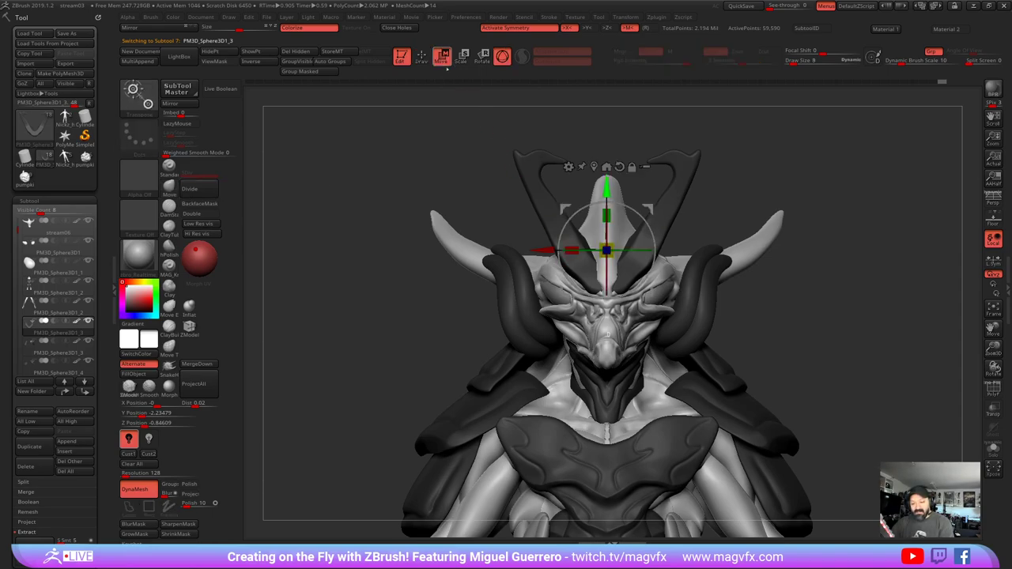
{"action": "left_click_drag", "start_coordinate": [543, 251], "coordinate": [542, 250]}
{"action": "key", "text": "ctrl+z"}
{"action": "key", "text": "x"}
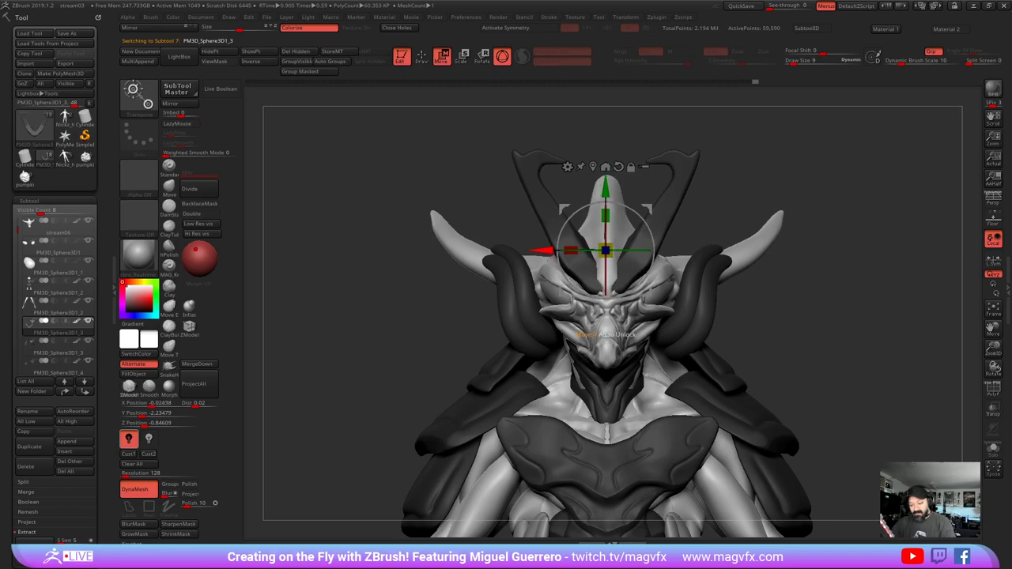
{"action": "key", "text": "ctrl+z"}
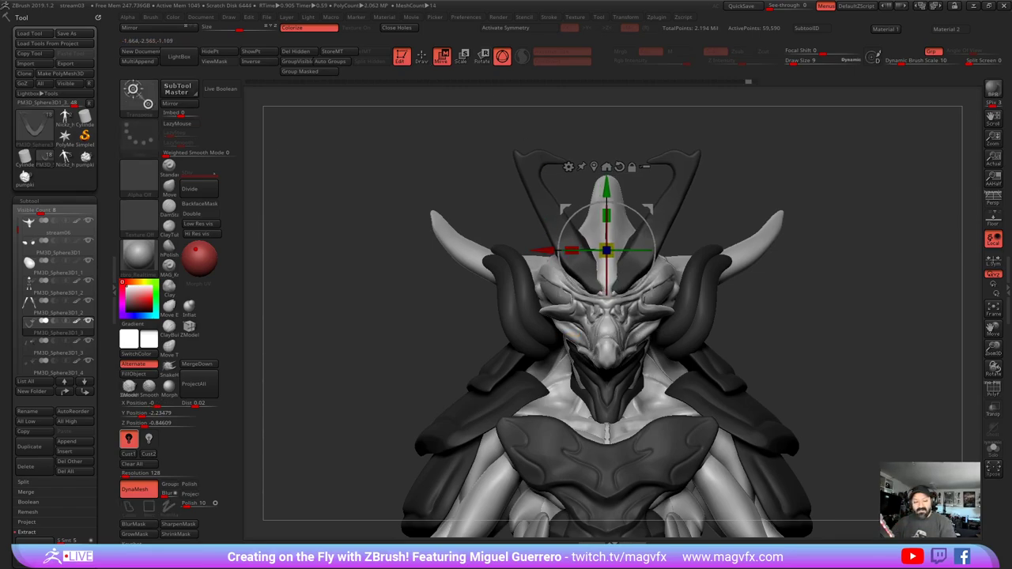
{"action": "key", "text": "q"}
{"action": "key", "text": "x"}
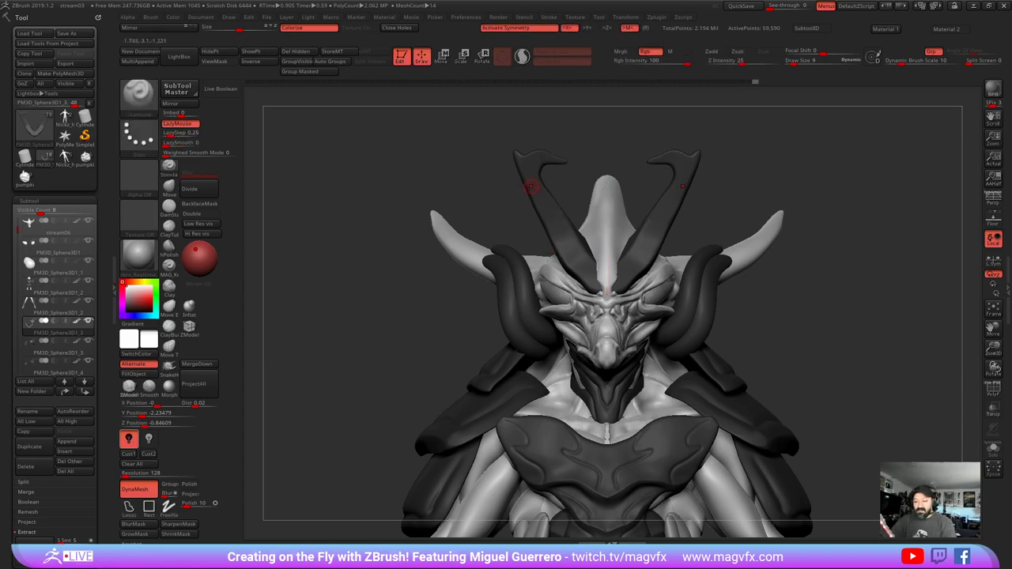
{"action": "key", "text": "w"}
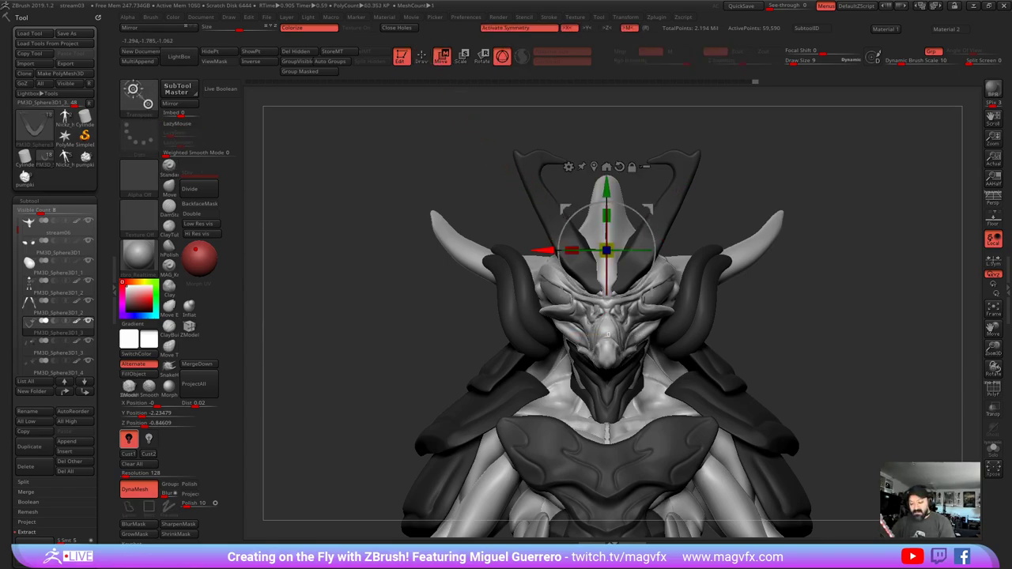
{"action": "left_click_drag", "start_coordinate": [545, 250], "coordinate": [550, 250]}
{"action": "key", "text": "ctrl+z"}
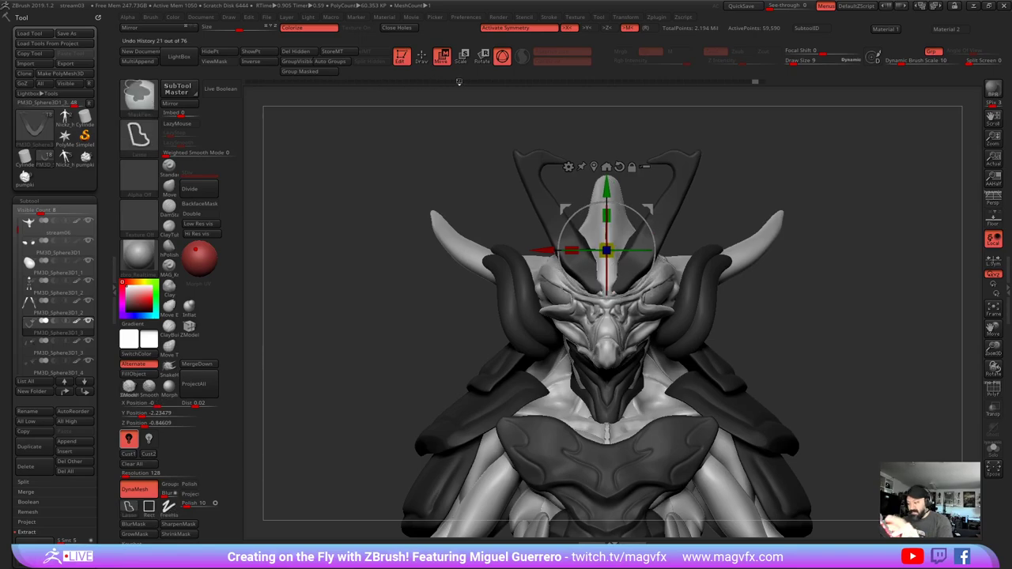
- Spread the dark inner horns apart symmetrically with the Transpose line and return to Draw mode
{"action": "left_click", "coordinate": [502, 61]}
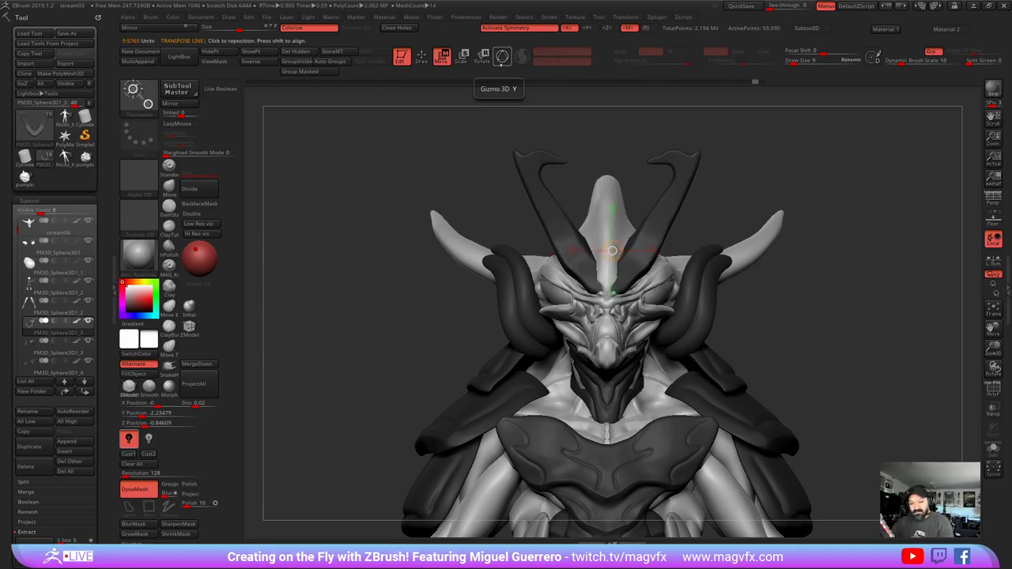
{"action": "mouse_move", "coordinate": [560, 234]}
{"action": "left_mouse_down"}
{"action": "mouse_move", "coordinate": [505, 234]}
{"action": "mouse_move", "coordinate": [530, 236]}
{"action": "mouse_move", "coordinate": [521, 229]}
{"action": "left_mouse_up"}
{"action": "left_click", "coordinate": [421, 57]}
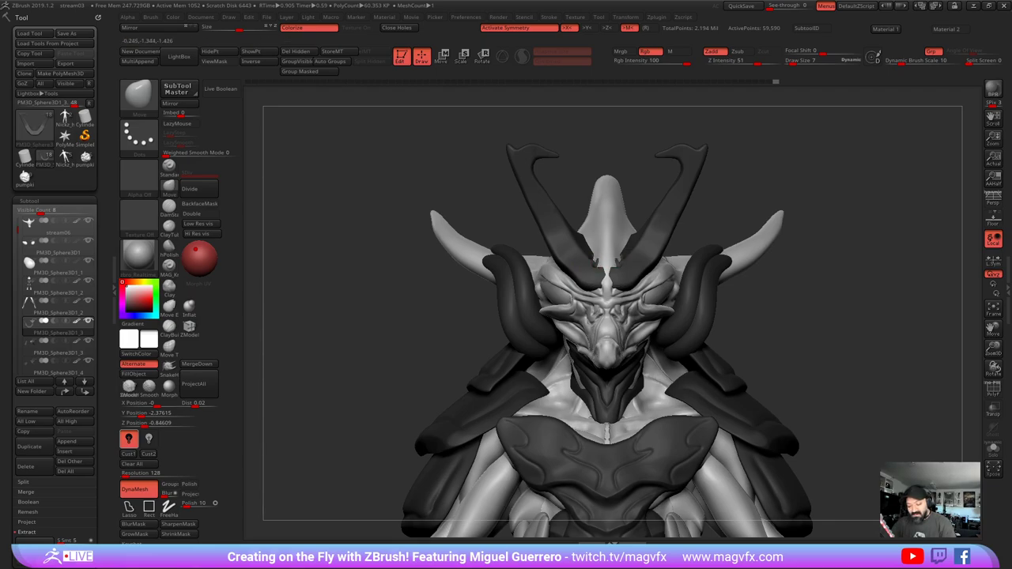
- Try to reshape the bases of the dark inner horns with the Move brush
{"action": "left_click_drag", "start_coordinate": [597, 270], "coordinate": [598, 276]}
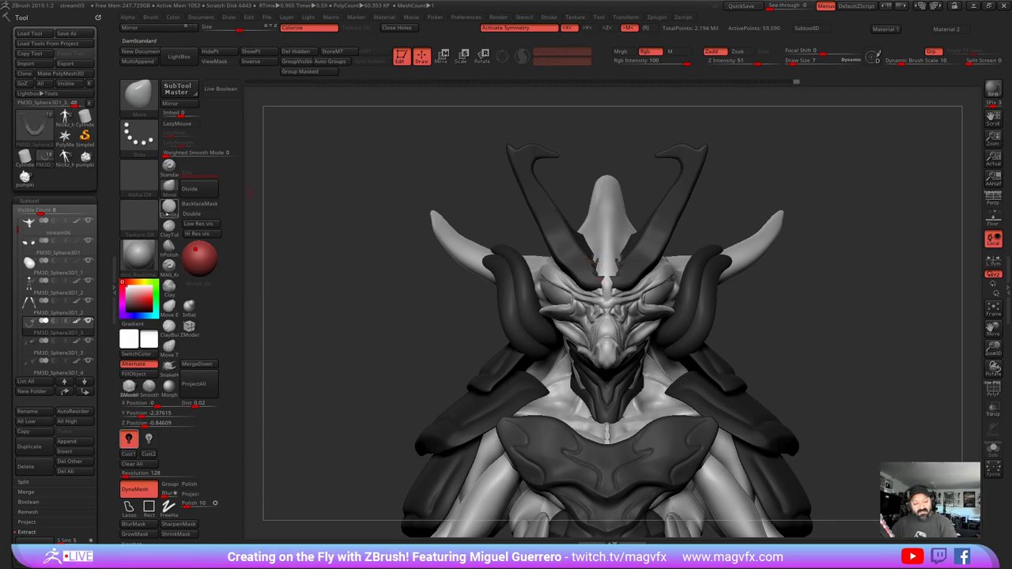
{"action": "left_click", "coordinate": [169, 207]}
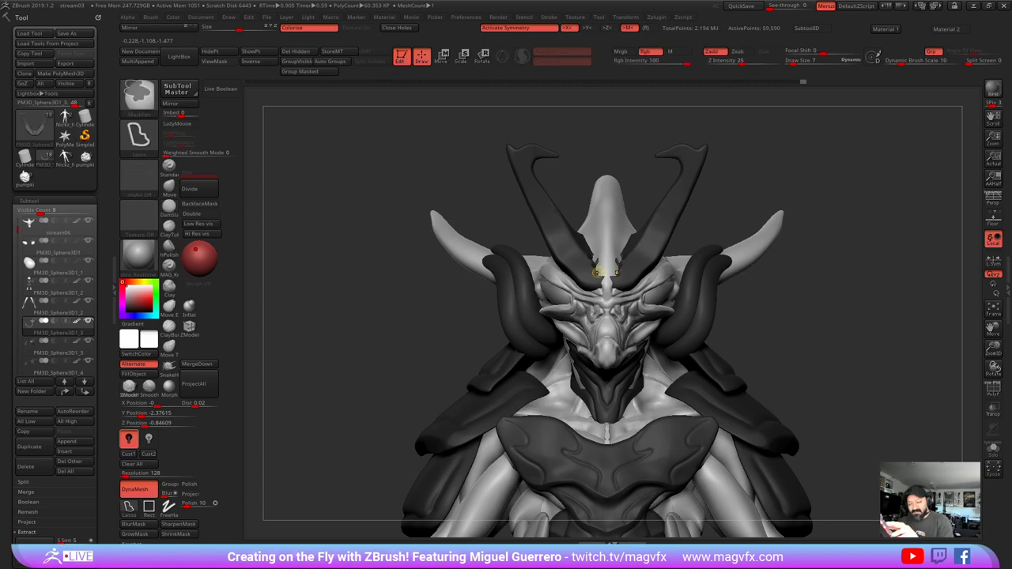
{"action": "key", "text": "ctrl+z"}
{"action": "key", "text": "ctrl+z"}
{"action": "key", "text": "ctrl+z"}
{"action": "key", "text": "ctrl+z"}
{"action": "key", "text": "ctrl+z"}
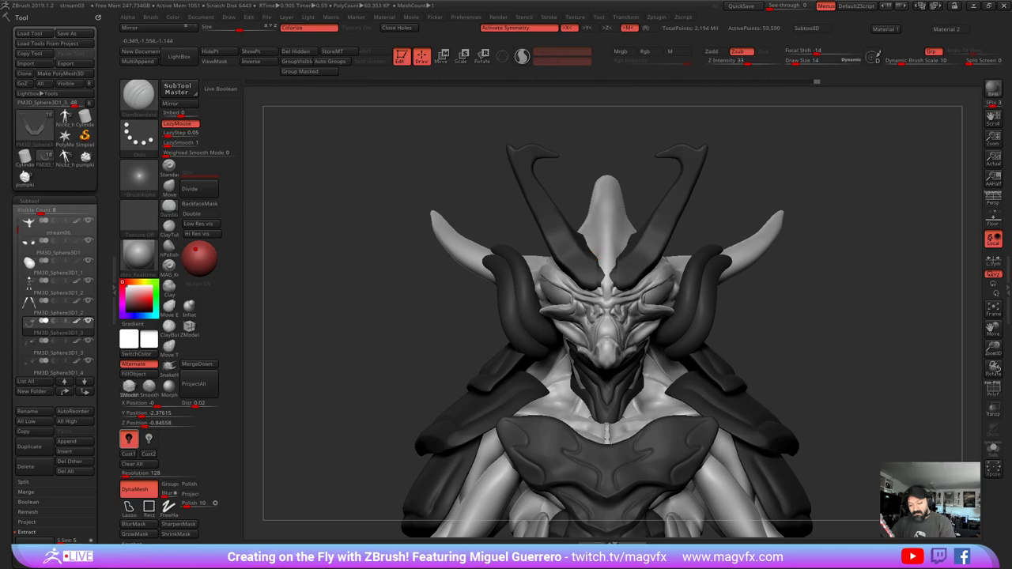
- Define the inner edges at the base of the dark horns with the DamStandard brush
{"action": "left_click_drag", "start_coordinate": [595, 265], "coordinate": [589, 237]}
{"action": "left_click_drag", "start_coordinate": [387, 246], "coordinate": [443, 259]}
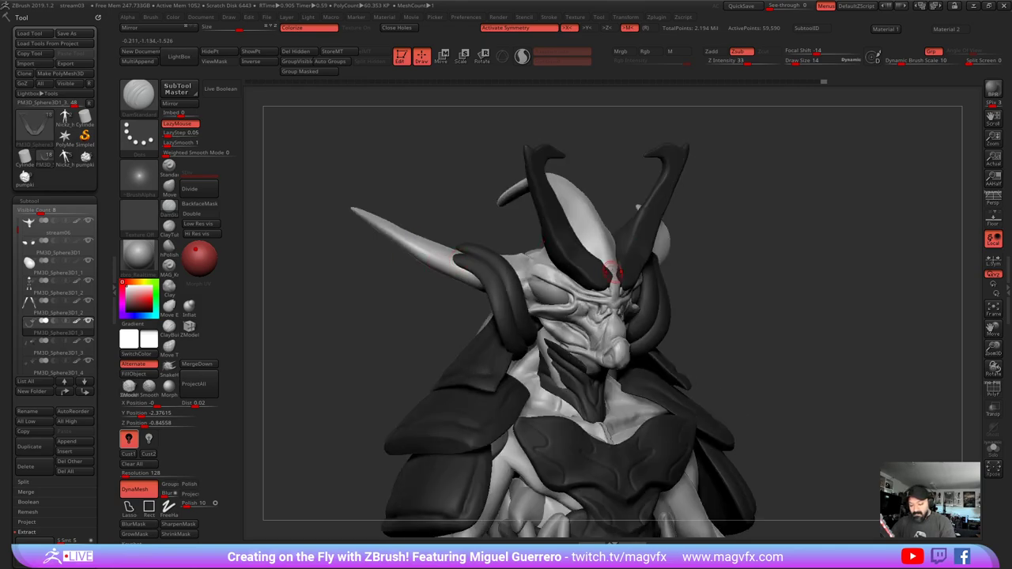
{"action": "left_click_drag", "start_coordinate": [617, 264], "coordinate": [612, 275]}
{"action": "right_click_drag", "start_coordinate": [617, 277], "coordinate": [554, 300]}
- Make the stream06 head subtool active and smooth the brow ridge above the eye
{"action": "left_click", "coordinate": [610, 313], "text": "alt"}
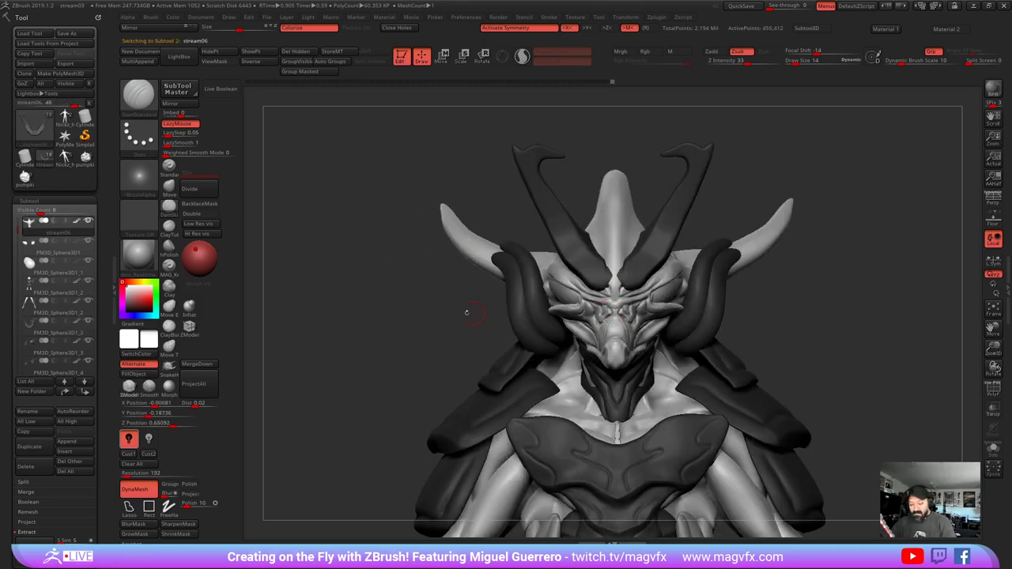
{"action": "right_click_drag", "start_coordinate": [468, 311], "coordinate": [478, 356], "text": "ctrl"}
{"action": "right_click_drag", "start_coordinate": [413, 327], "coordinate": [449, 330]}
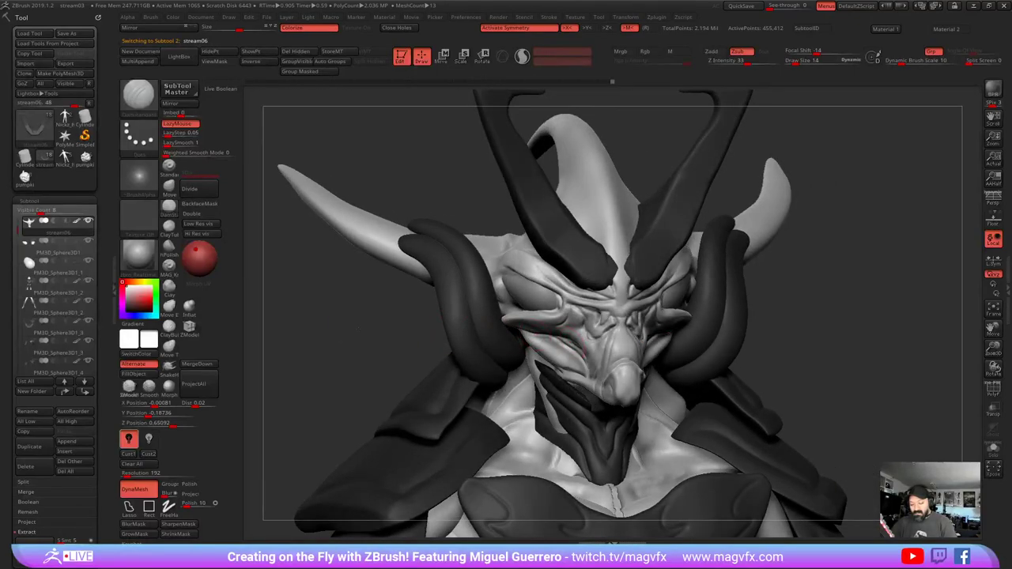
{"action": "mouse_move", "coordinate": [357, 329]}
{"action": "right_mouse_down"}
{"action": "mouse_move", "coordinate": [452, 324]}
{"action": "mouse_move", "coordinate": [356, 325]}
{"action": "mouse_move", "coordinate": [366, 348]}
{"action": "mouse_move", "coordinate": [392, 350]}
{"action": "mouse_move", "coordinate": [359, 350]}
{"action": "mouse_move", "coordinate": [427, 351]}
{"action": "mouse_move", "coordinate": [377, 351]}
{"action": "mouse_move", "coordinate": [409, 348]}
{"action": "right_mouse_up"}
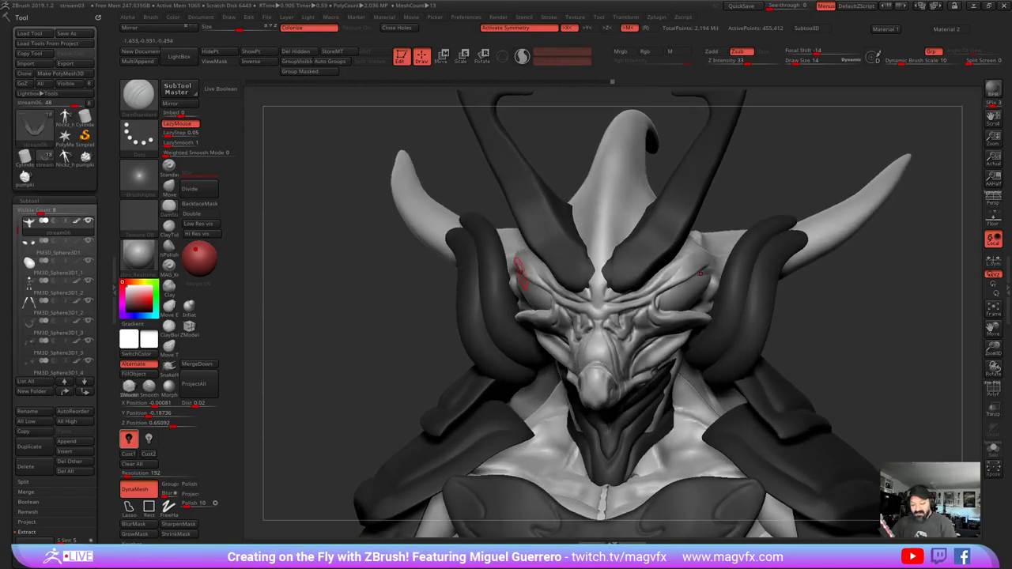
{"action": "left_click_drag", "start_coordinate": [533, 270], "coordinate": [566, 296], "text": "shift"}
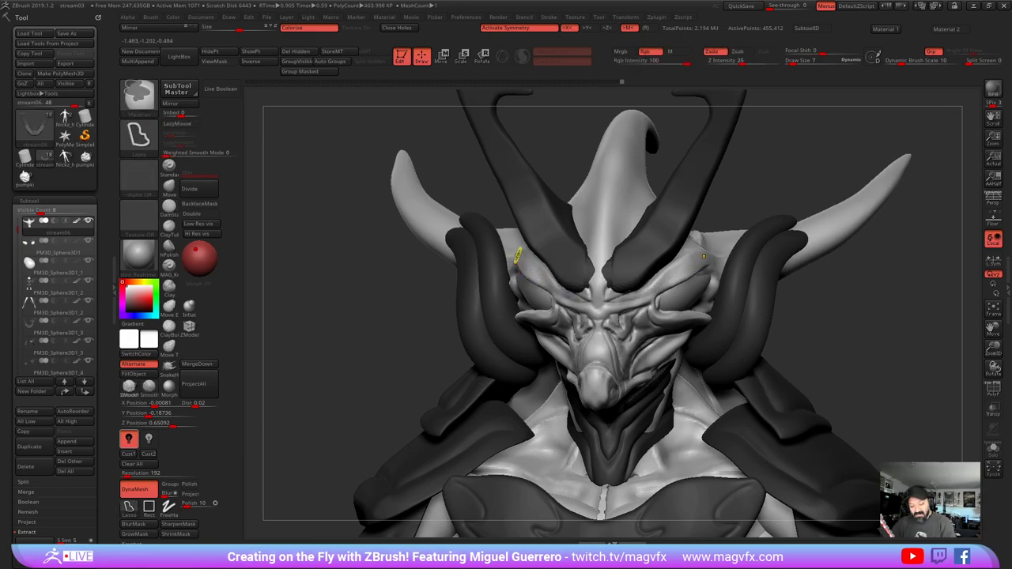
- Set masking to a FreeHand stroke, paint a mask along the brow ridges and invert it
{"action": "left_click", "coordinate": [168, 508], "text": "ctrl"}
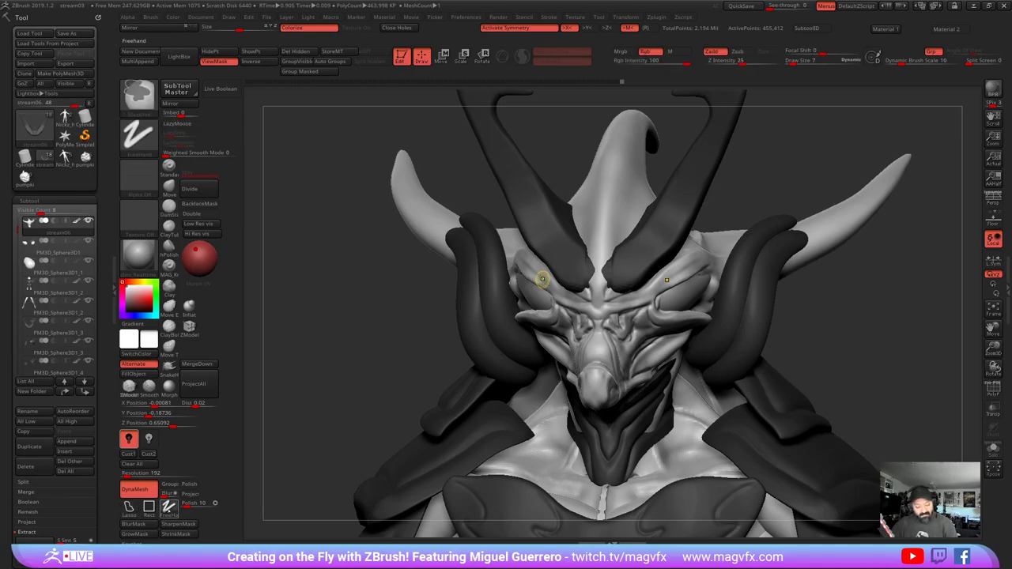
{"action": "left_click_drag", "start_coordinate": [388, 355], "coordinate": [396, 360], "text": "ctrl"}
{"action": "mouse_move", "coordinate": [519, 269]}
{"action": "left_mouse_down", "text": "ctrl"}
{"action": "mouse_move", "coordinate": [572, 300]}
{"action": "mouse_move", "coordinate": [532, 267]}
{"action": "mouse_move", "coordinate": [575, 306]}
{"action": "left_mouse_up", "text": "ctrl"}
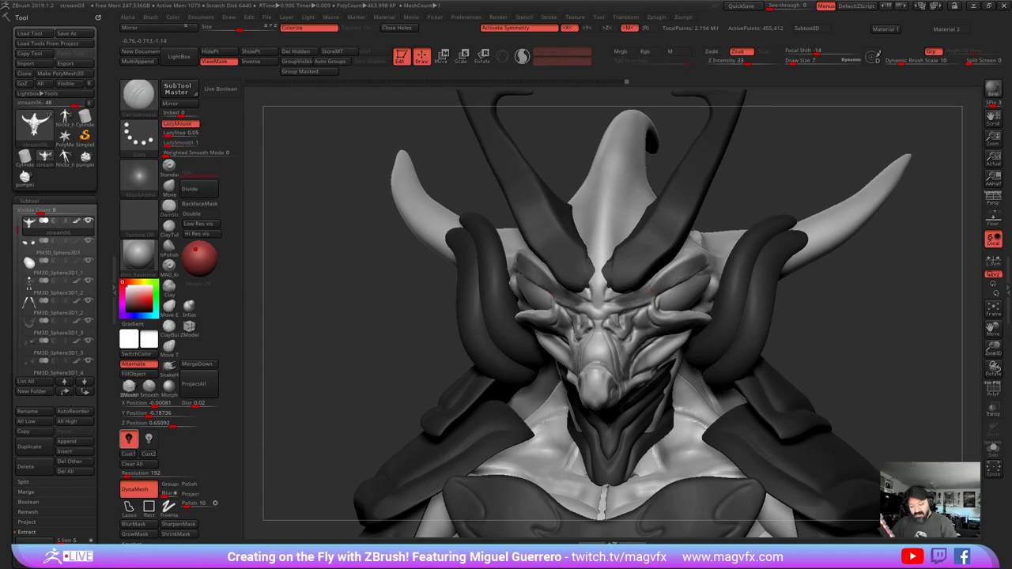
{"action": "left_click_drag", "start_coordinate": [403, 332], "coordinate": [506, 325]}
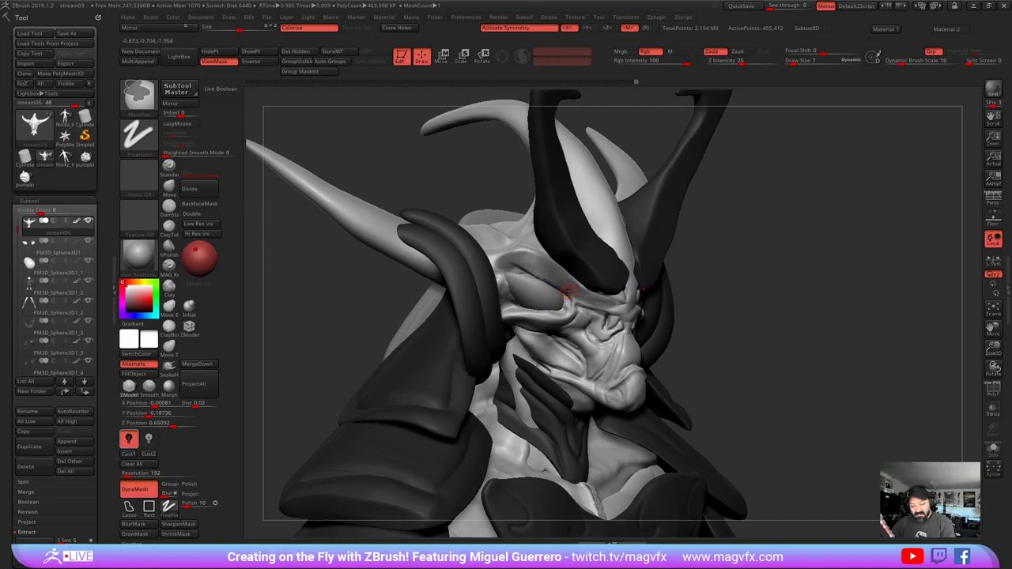
{"action": "left_click_drag", "start_coordinate": [704, 304], "coordinate": [601, 316]}
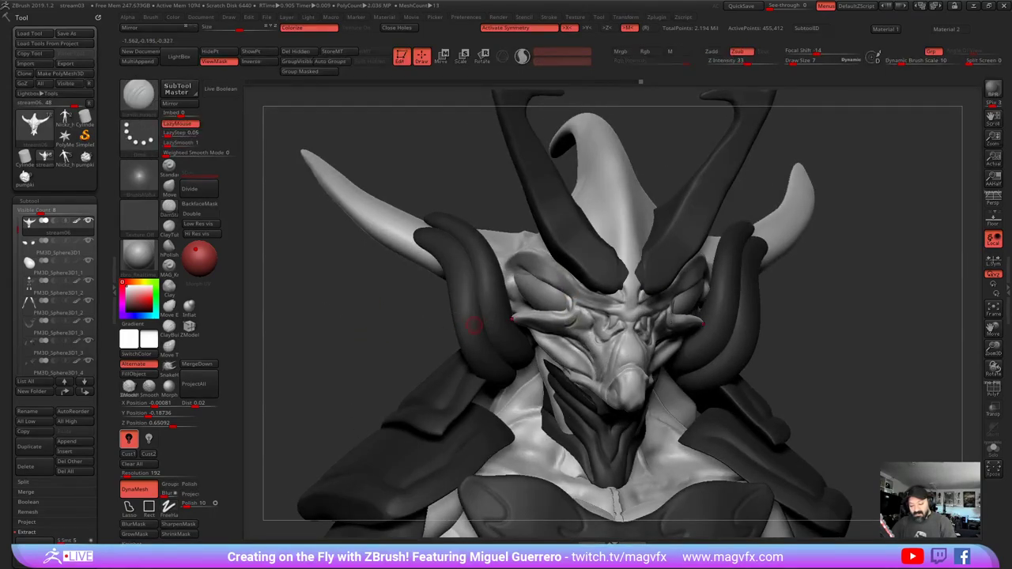
{"action": "key", "text": "ctrl"}
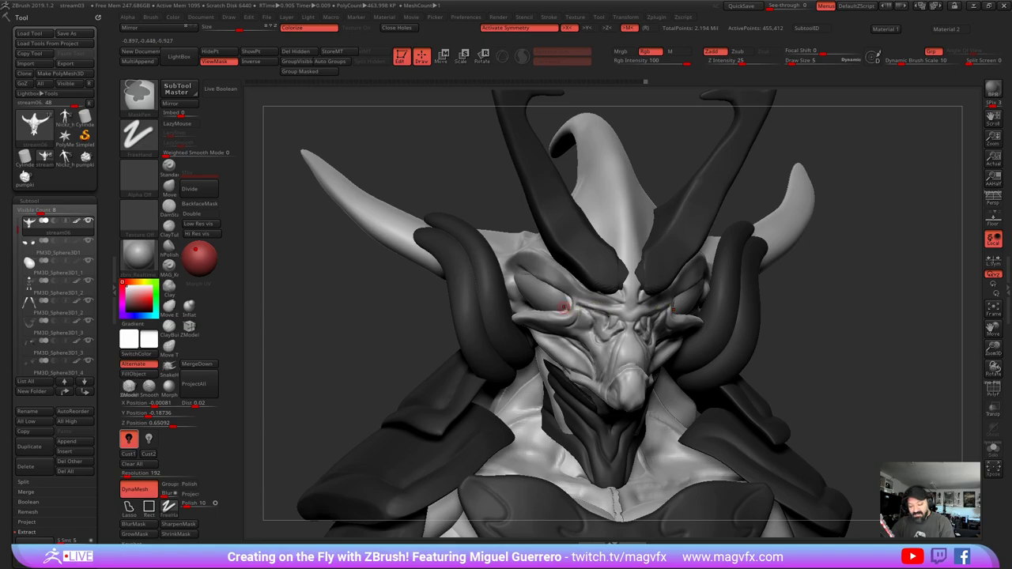
{"action": "left_click_drag", "start_coordinate": [423, 323], "coordinate": [364, 309]}
{"action": "left_click", "coordinate": [362, 330], "text": "ctrl"}
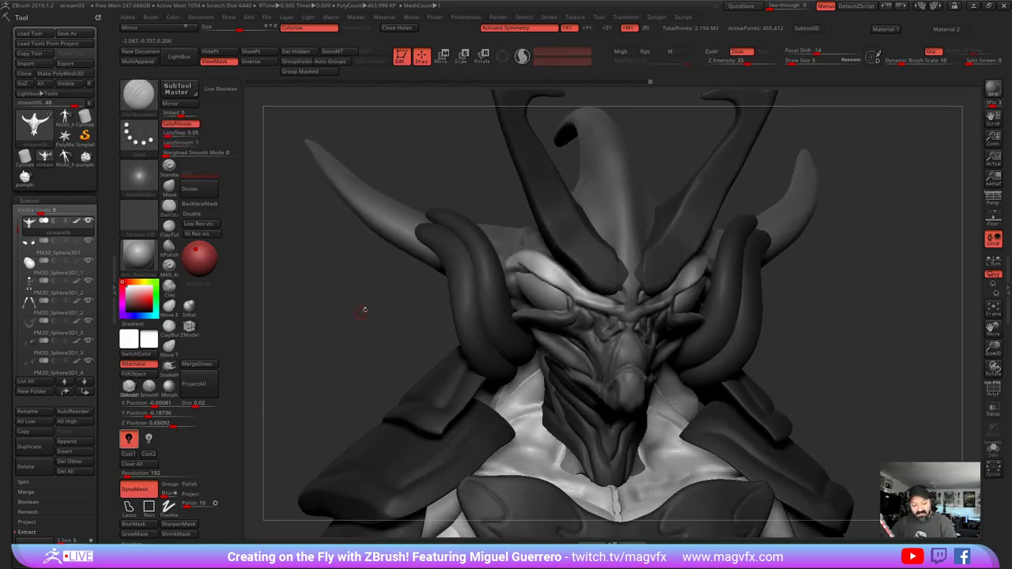
- Smooth the unmasked brow ridges above the eyes
{"action": "key", "text": "shift"}
{"action": "key", "text": "shift"}
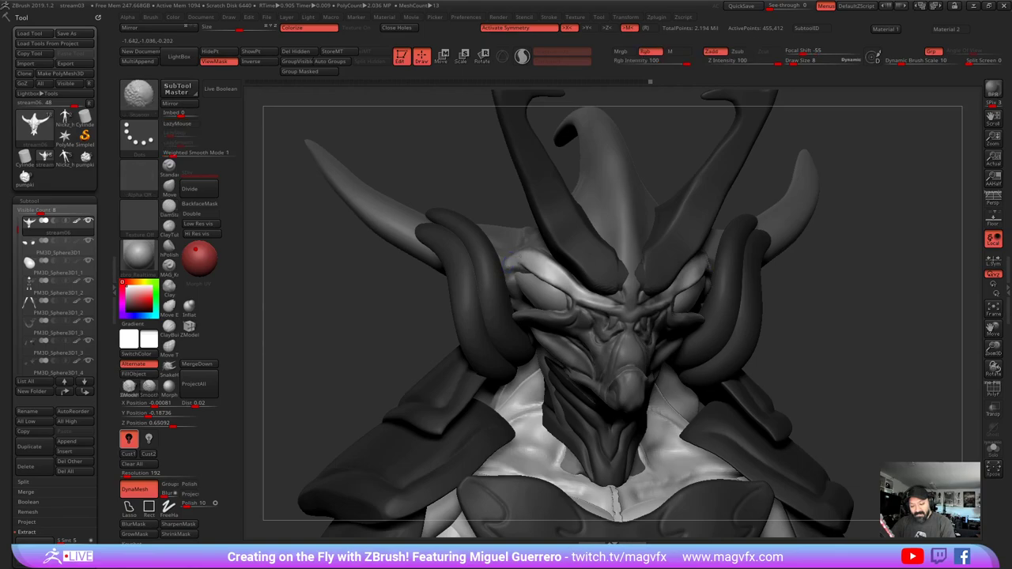
{"action": "left_click_drag", "start_coordinate": [511, 264], "coordinate": [578, 293], "text": "shift"}
- Swell the unmasked brow ridges with the Inflat brush at Z intensity 10 and clear the mask
{"action": "left_click", "coordinate": [189, 307]}
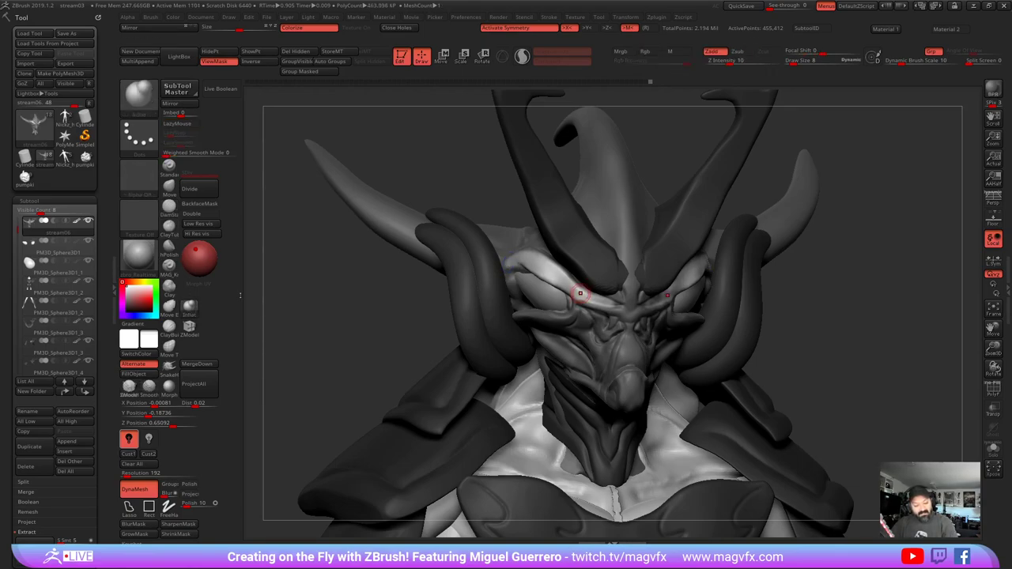
{"action": "left_click_drag", "start_coordinate": [545, 269], "coordinate": [589, 300]}
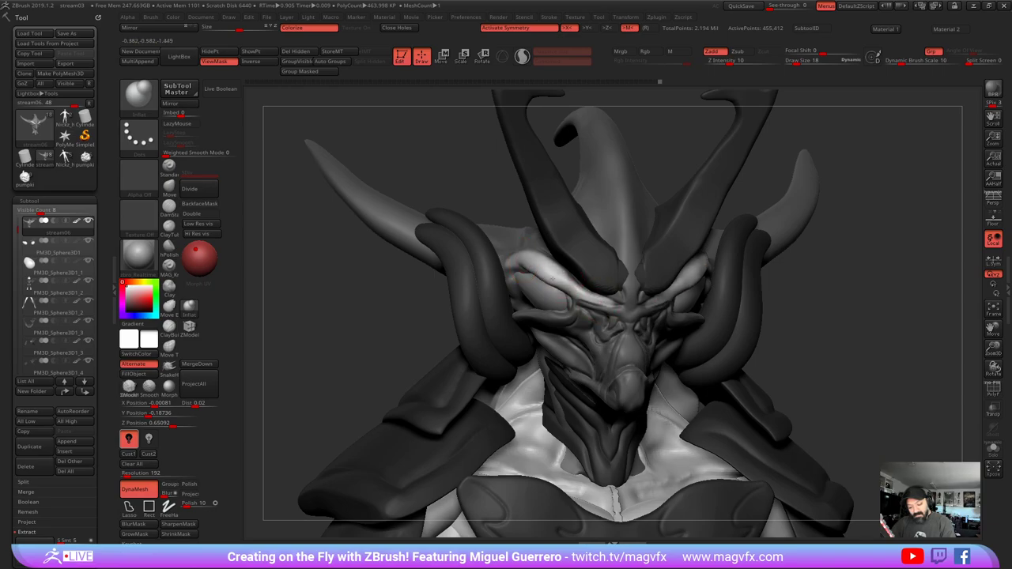
{"action": "mouse_move", "coordinate": [556, 268]}
{"action": "left_mouse_down"}
{"action": "mouse_move", "coordinate": [515, 266]}
{"action": "mouse_move", "coordinate": [503, 286]}
{"action": "mouse_move", "coordinate": [542, 274]}
{"action": "left_mouse_up"}
{"action": "mouse_move", "coordinate": [706, 365]}
{"action": "left_mouse_down", "text": "ctrl"}
{"action": "mouse_move", "coordinate": [751, 389]}
{"action": "mouse_move", "coordinate": [766, 382]}
{"action": "left_mouse_up", "text": "ctrl"}
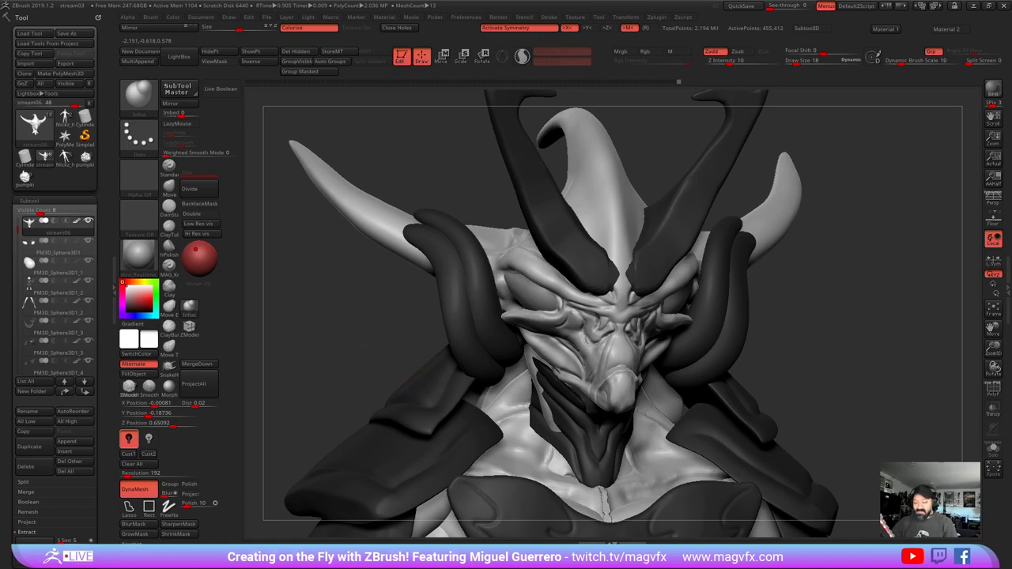
- Deepen the crease beneath the eye with the DamStandard brush at draw size 9
{"action": "mouse_move", "coordinate": [423, 342]}
{"action": "left_mouse_down"}
{"action": "mouse_move", "coordinate": [351, 337]}
{"action": "mouse_move", "coordinate": [419, 348]}
{"action": "mouse_move", "coordinate": [358, 348]}
{"action": "mouse_move", "coordinate": [361, 340]}
{"action": "left_mouse_up"}
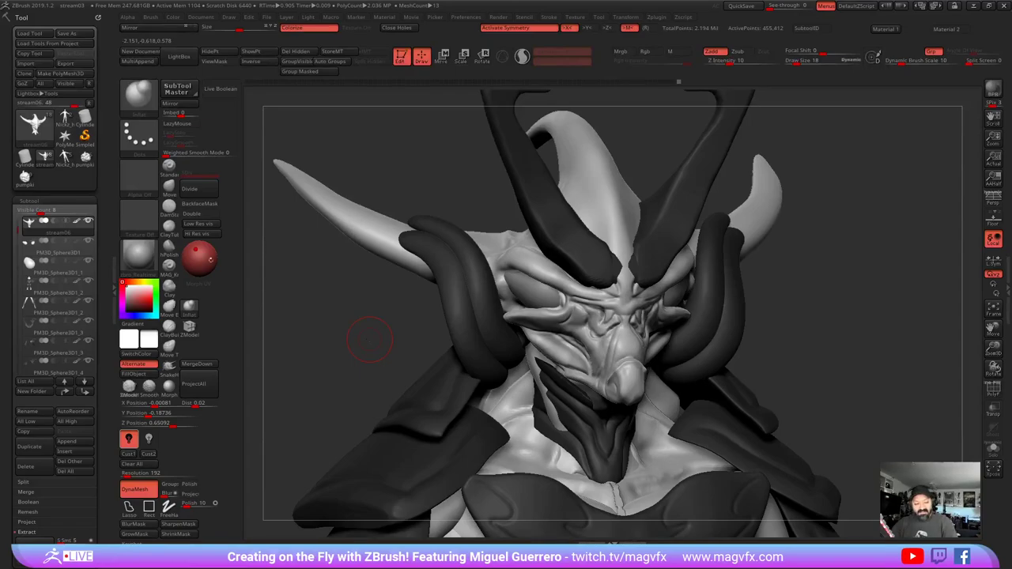
{"action": "key", "text": "bracketleft"}
{"action": "left_click_drag", "start_coordinate": [400, 332], "coordinate": [431, 335]}
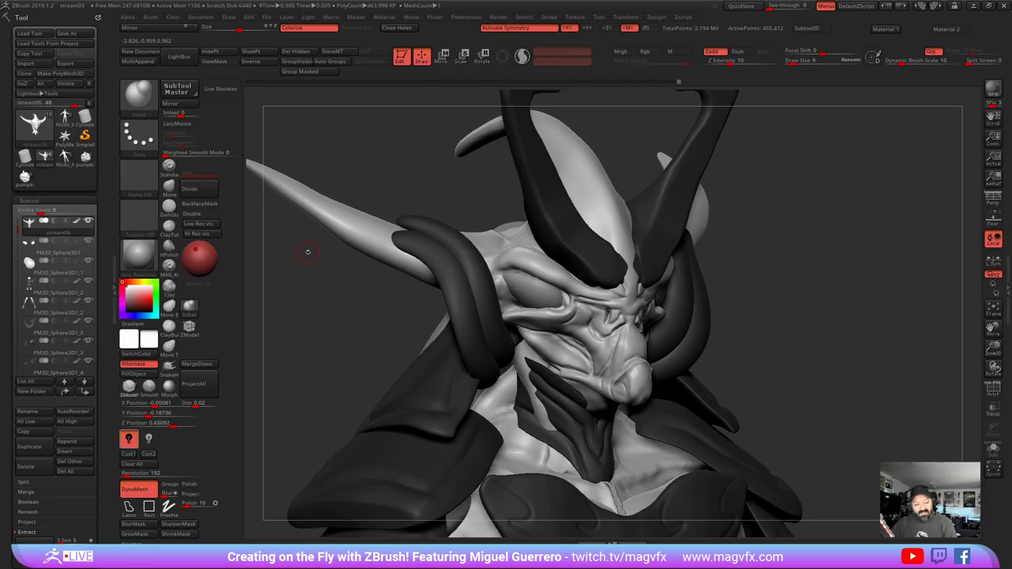
{"action": "left_click", "coordinate": [169, 206]}
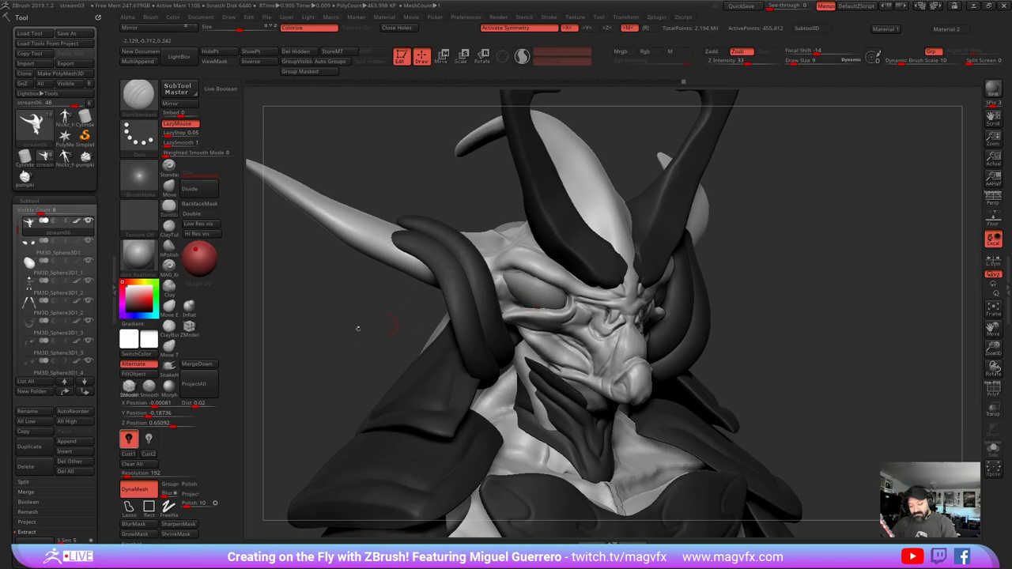
{"action": "left_click_drag", "start_coordinate": [358, 328], "coordinate": [402, 316]}
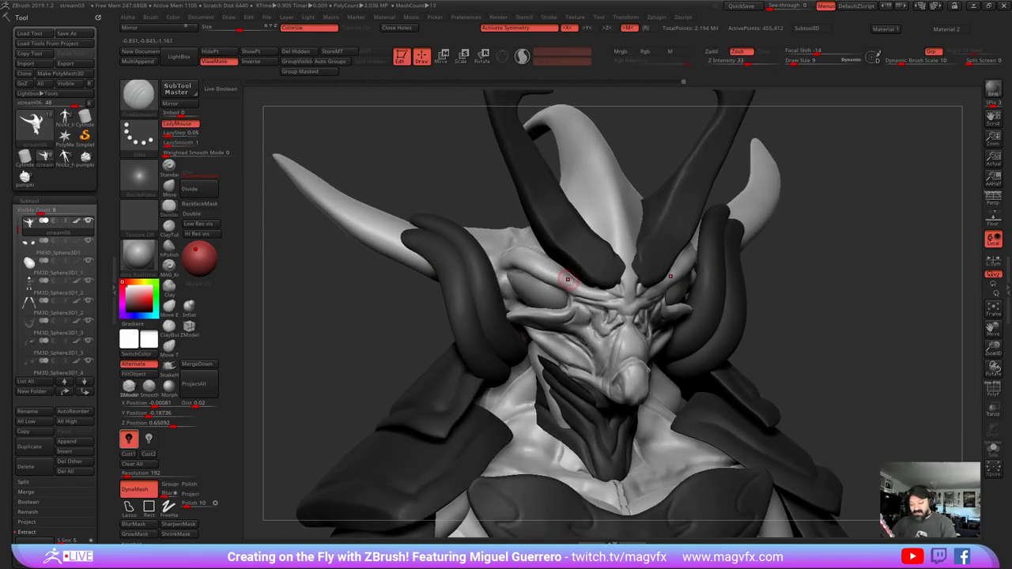
- Make the PM3D_Sphere3D1_3 inner horn subtool active and adjust the horns' lower ends above the brow, switching to the Move brush
{"action": "left_click", "coordinate": [616, 263], "text": "alt"}
{"action": "left_click_drag", "start_coordinate": [617, 263], "coordinate": [618, 272]}
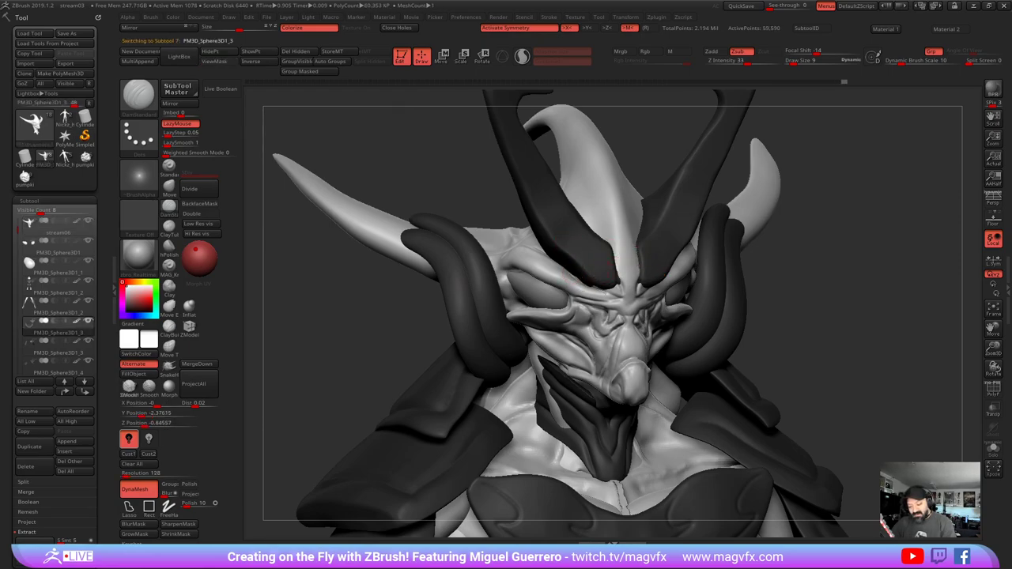
{"action": "mouse_move", "coordinate": [579, 279]}
{"action": "left_mouse_down"}
{"action": "mouse_move", "coordinate": [566, 275]}
{"action": "mouse_move", "coordinate": [623, 294]}
{"action": "mouse_move", "coordinate": [621, 286]}
{"action": "left_mouse_up"}
{"action": "left_click", "coordinate": [169, 188]}
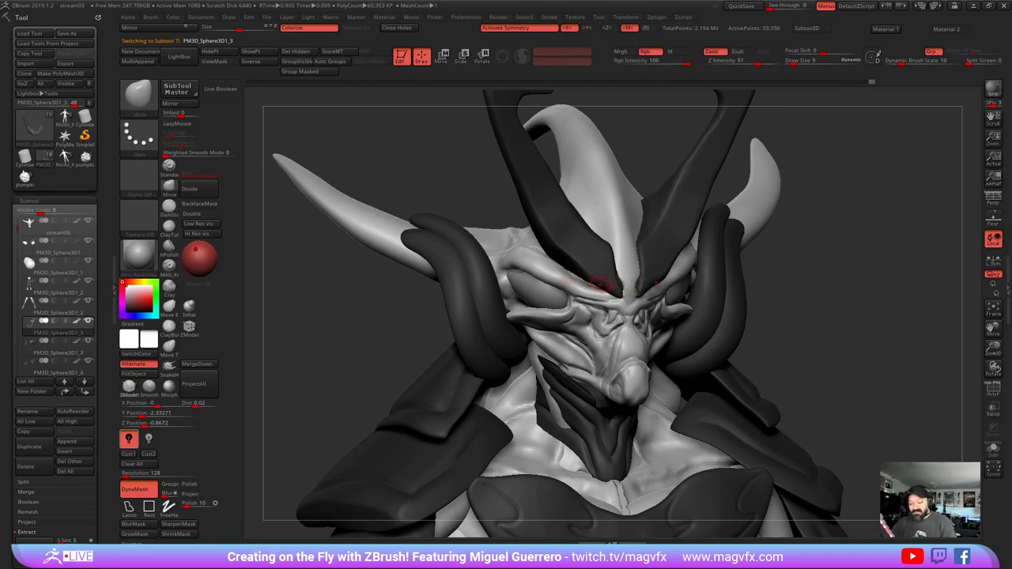
- Push the inner horns' upper curves outward with the Move brush at draw size 42, then reshape their lower outer edges at size 34
{"action": "right_click_drag", "start_coordinate": [455, 298], "coordinate": [385, 314], "text": "ctrl"}
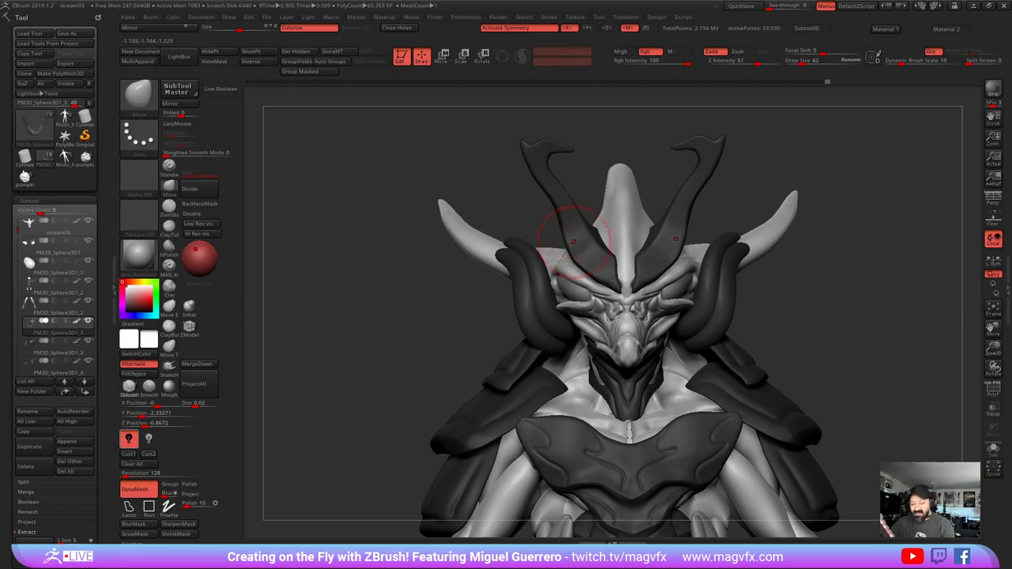
{"action": "mouse_move", "coordinate": [565, 331]}
{"action": "right_mouse_down", "text": "ctrl"}
{"action": "mouse_move", "coordinate": [563, 261]}
{"action": "mouse_move", "coordinate": [506, 143]}
{"action": "right_mouse_up", "text": "ctrl"}
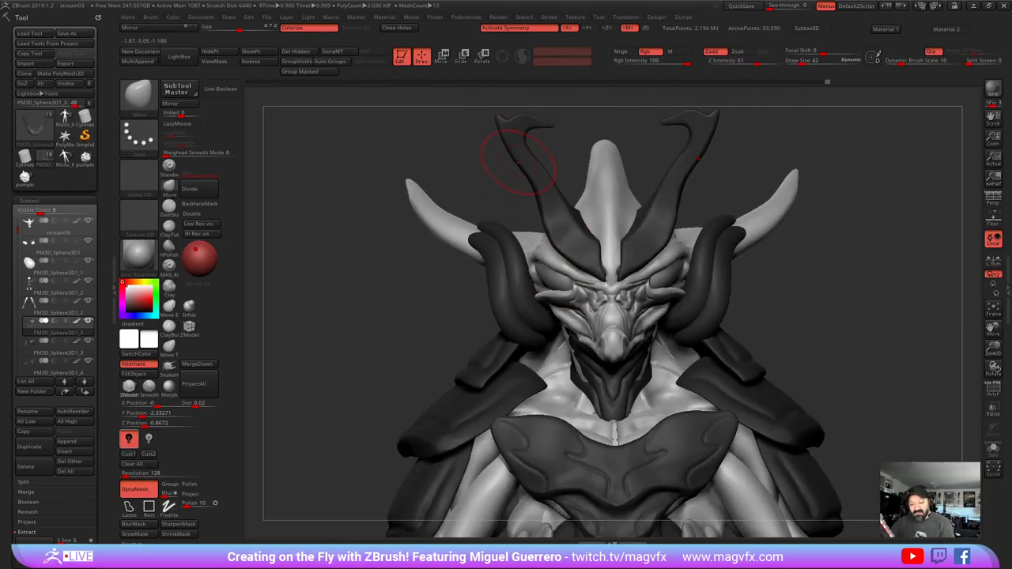
{"action": "left_click_drag", "start_coordinate": [509, 151], "coordinate": [499, 133]}
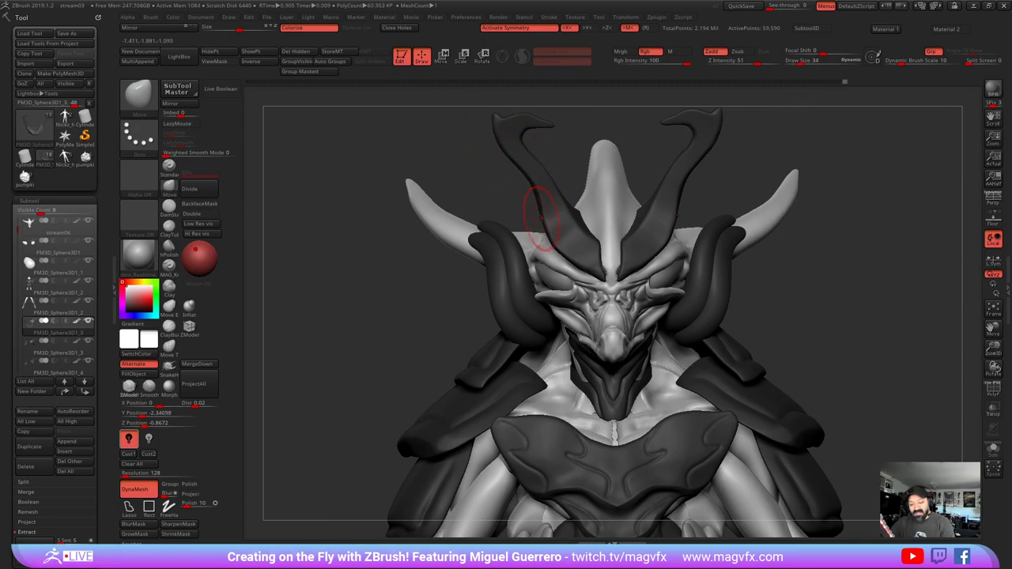
{"action": "left_click_drag", "start_coordinate": [542, 218], "coordinate": [546, 217]}
{"action": "left_click_drag", "start_coordinate": [547, 231], "coordinate": [559, 250]}
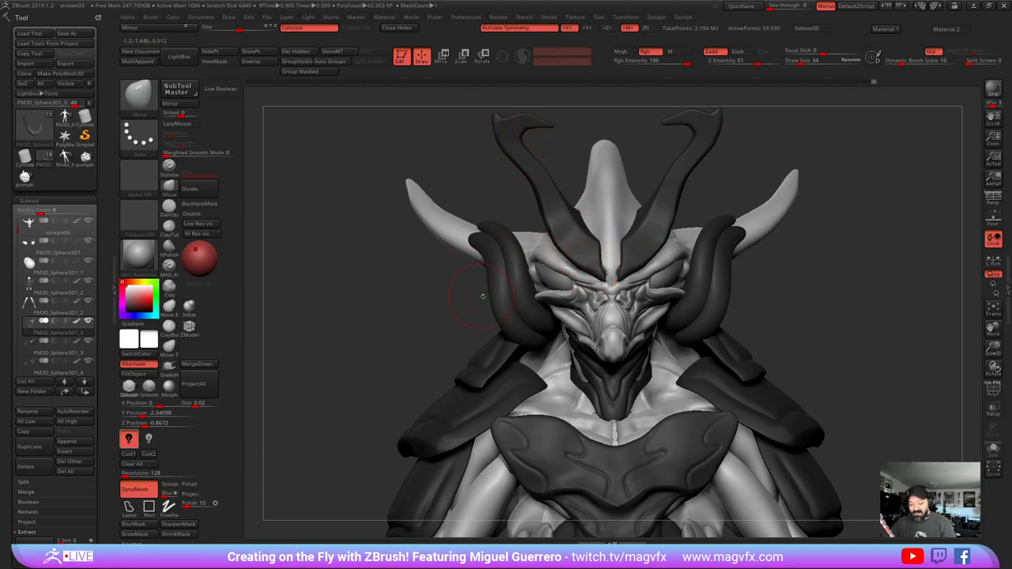
- Make the stream06 head subtool active and smooth the surface beside the nose bridge
{"action": "key", "text": "bracketleft"}
{"action": "key", "text": "bracketleft"}
{"action": "mouse_move", "coordinate": [603, 327]}
{"action": "right_mouse_down", "text": "ctrl"}
{"action": "mouse_move", "coordinate": [609, 334]}
{"action": "mouse_move", "coordinate": [569, 290]}
{"action": "right_mouse_up", "text": "ctrl"}
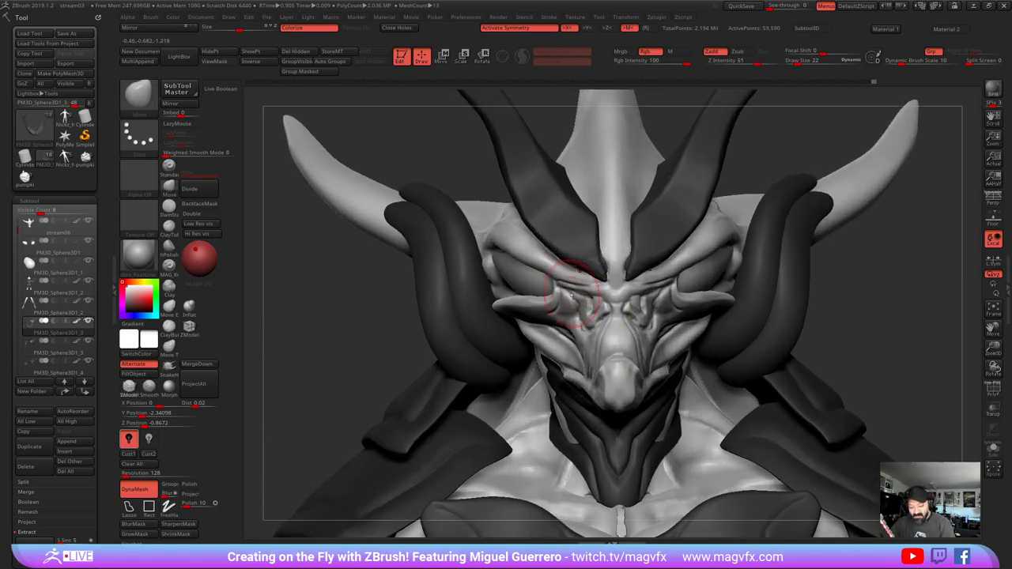
{"action": "left_click_drag", "start_coordinate": [561, 283], "coordinate": [559, 281]}
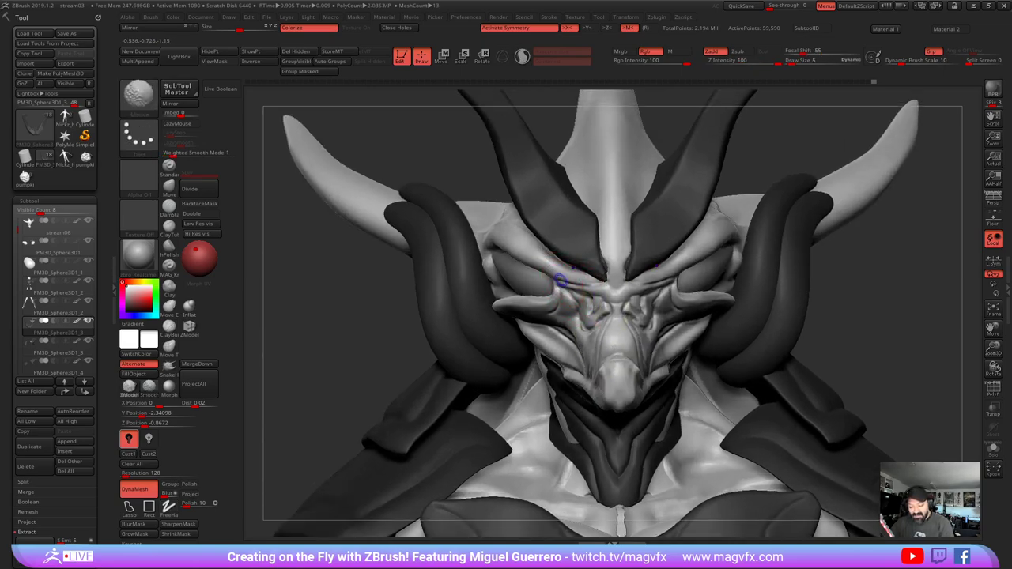
{"action": "left_click", "coordinate": [560, 278], "text": "alt"}
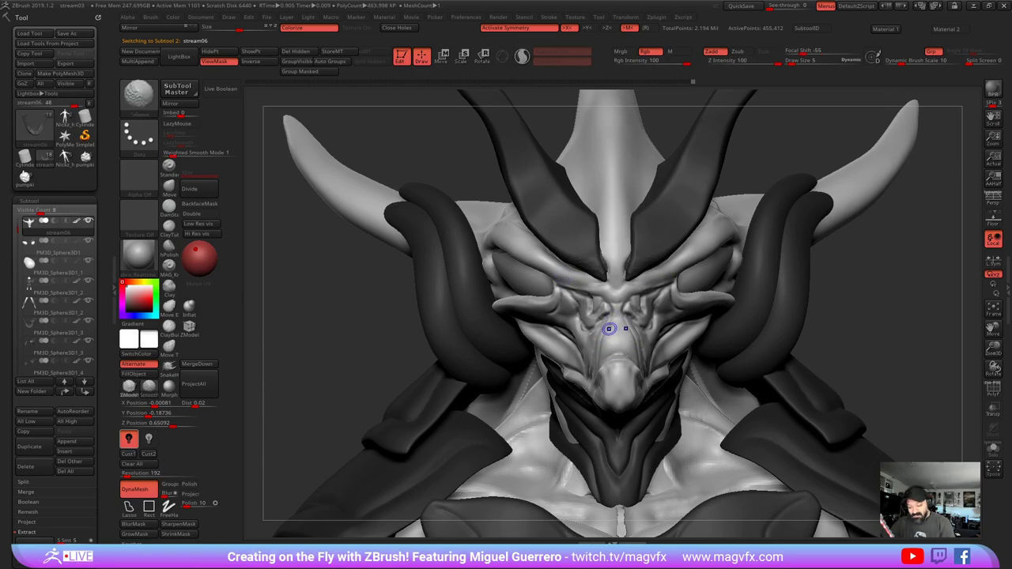
{"action": "left_click_drag", "start_coordinate": [609, 329], "coordinate": [601, 366], "text": "shift"}
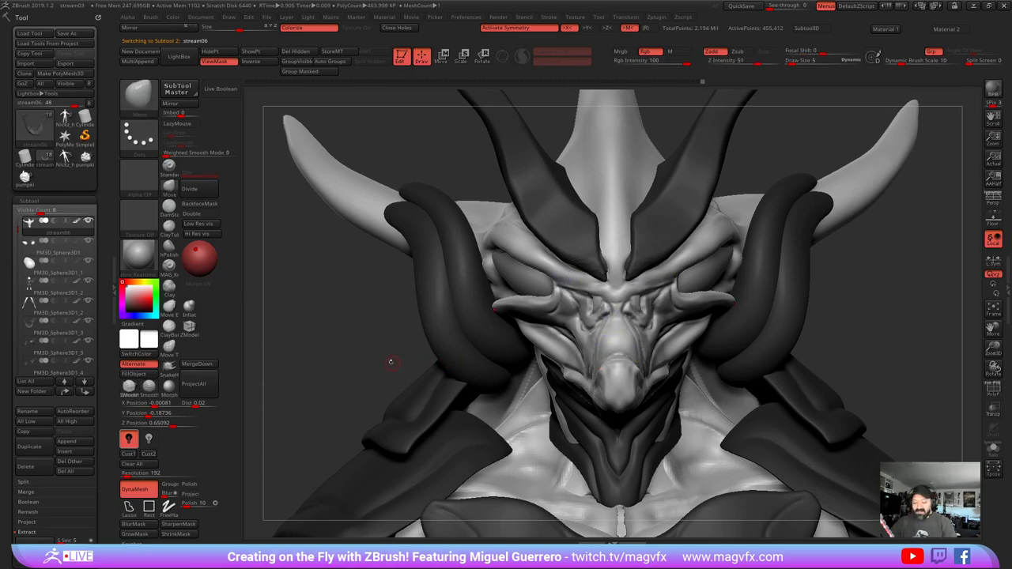
- Reshape the lower cheek edge along the jaw with the Move brush, adjusting its draw size
{"action": "right_click_drag", "start_coordinate": [368, 355], "coordinate": [374, 342], "text": "ctrl"}
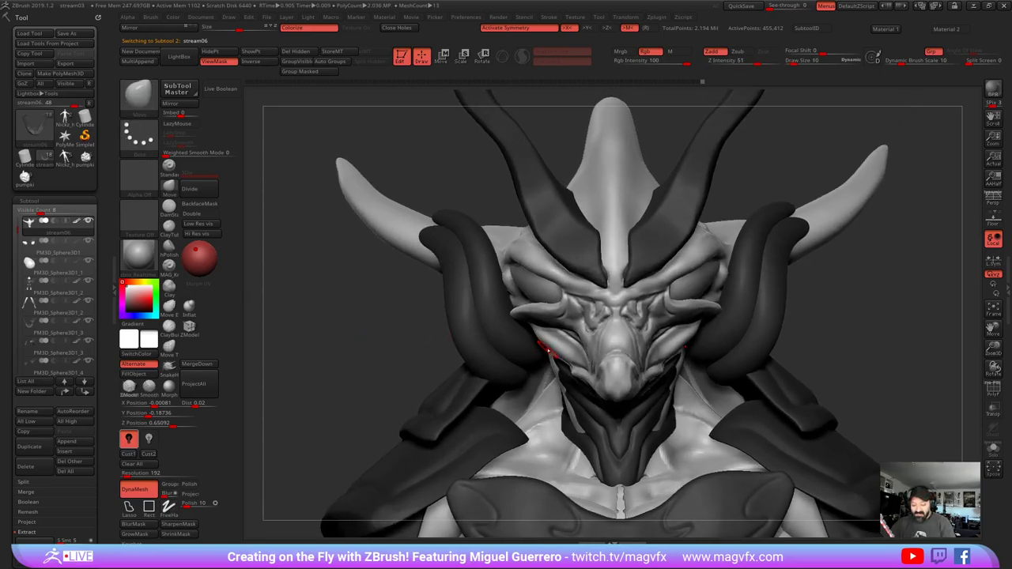
{"action": "key", "text": "]"}
{"action": "key", "text": "]"}
{"action": "mouse_move", "coordinate": [545, 345]}
{"action": "left_mouse_down"}
{"action": "mouse_move", "coordinate": [566, 356]}
{"action": "mouse_move", "coordinate": [512, 346]}
{"action": "mouse_move", "coordinate": [567, 333]}
{"action": "mouse_move", "coordinate": [597, 354]}
{"action": "mouse_move", "coordinate": [586, 378]}
{"action": "mouse_move", "coordinate": [600, 392]}
{"action": "left_mouse_up"}
{"action": "key", "text": "["}
{"action": "key", "text": "["}
{"action": "key", "text": "bracketleft"}
{"action": "key", "text": "bracketright"}
{"action": "key", "text": "bracketleft"}
{"action": "key", "text": "bracketleft"}
- Try the Blinn material on the model, then switch the material to z91
{"action": "left_click_drag", "start_coordinate": [348, 332], "coordinate": [422, 338]}
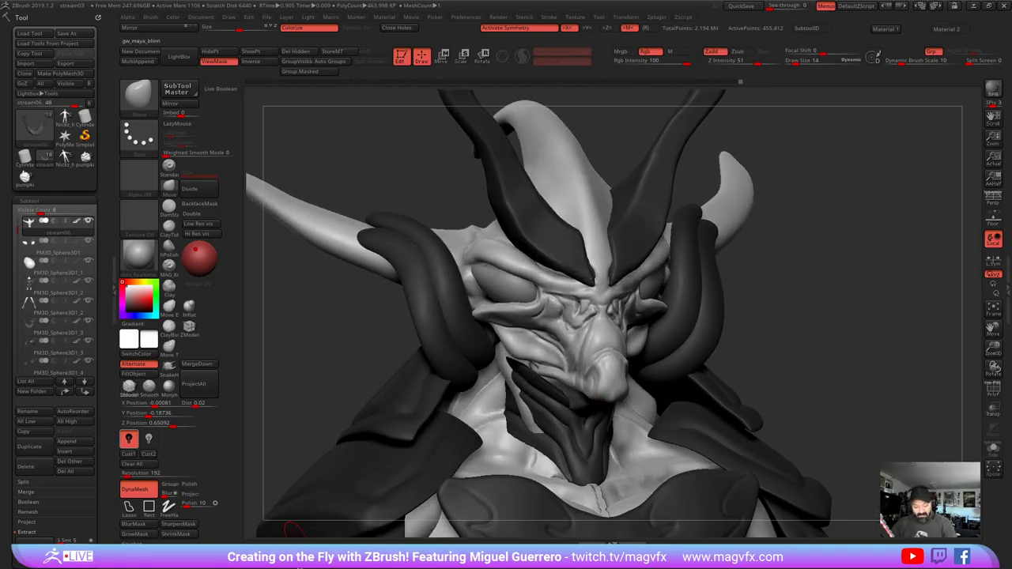
{"action": "left_click", "coordinate": [287, 550]}
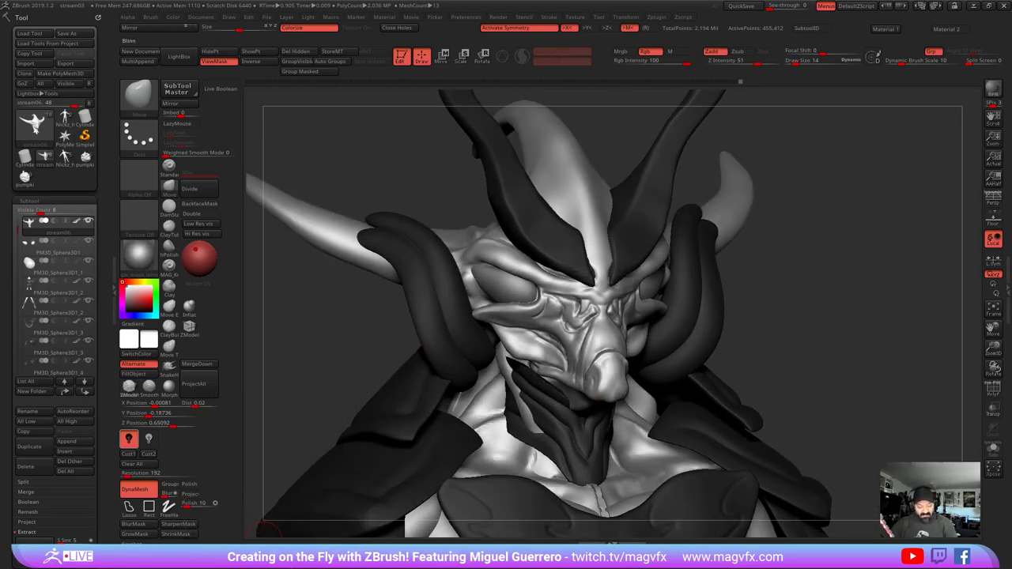
{"action": "left_click", "coordinate": [264, 550]}
{"action": "left_click", "coordinate": [263, 548]}
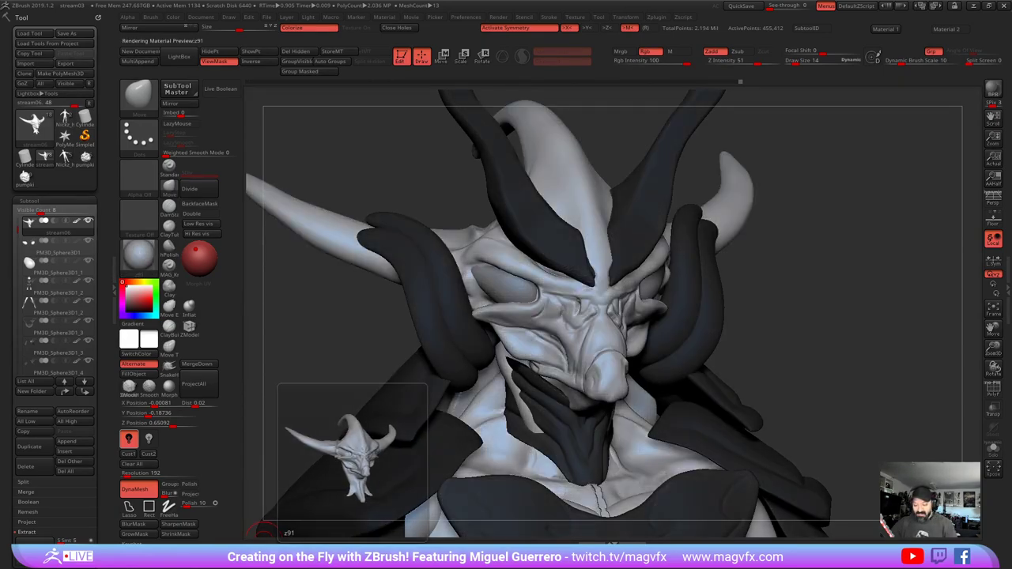
- Make the PM3D_Sphere3D1_3 inner horn subtool active and reshape the horns' lower ends along the brow with the Move brush at draw size 22
{"action": "left_click_drag", "start_coordinate": [385, 363], "coordinate": [441, 367], "text": "alt"}
{"action": "left_click_drag", "start_coordinate": [338, 338], "coordinate": [384, 343]}
{"action": "left_click", "coordinate": [634, 283], "text": "alt"}
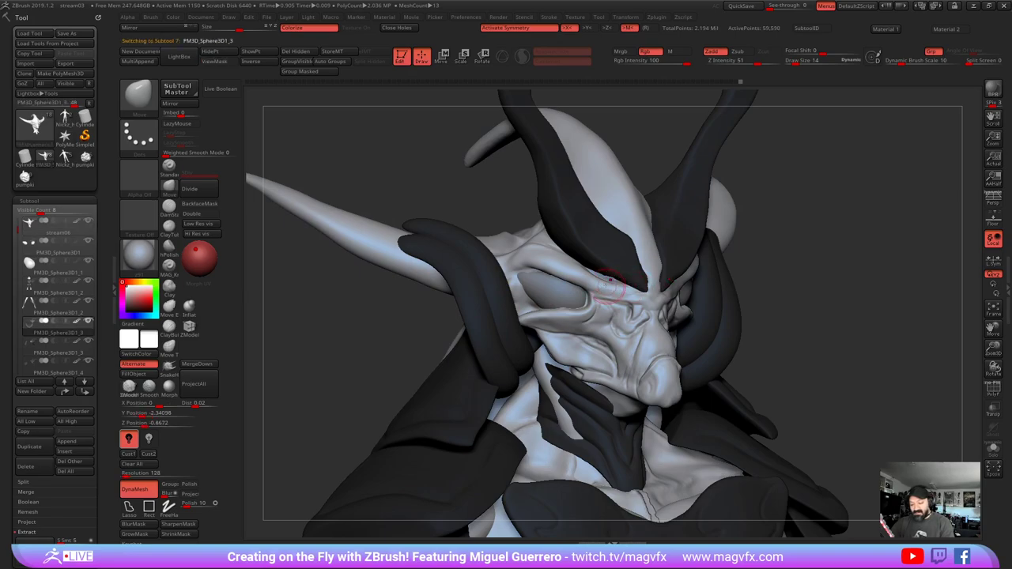
{"action": "left_click", "coordinate": [170, 189]}
{"action": "key", "text": "bracketright"}
{"action": "key", "text": "bracketright"}
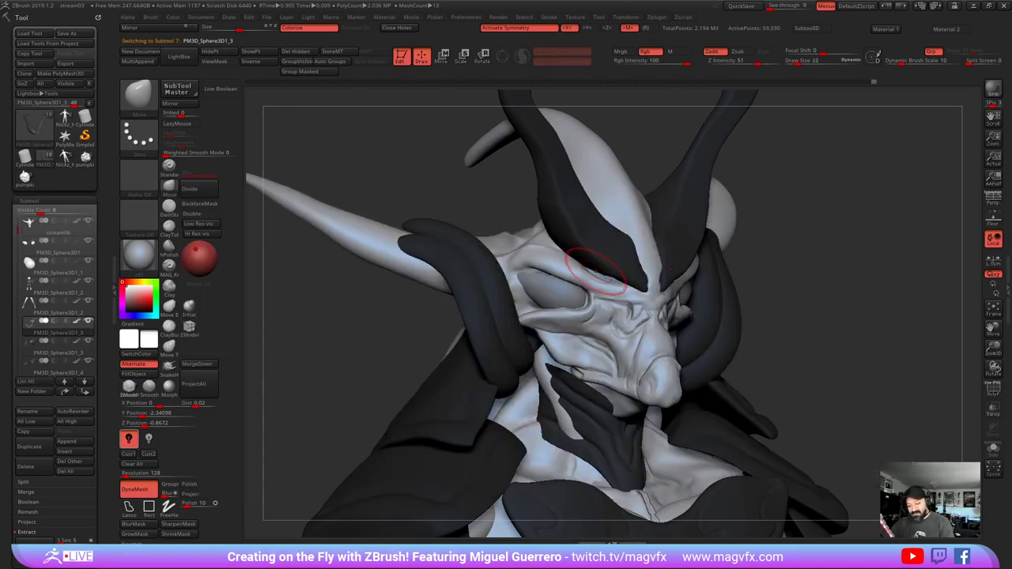
{"action": "left_click_drag", "start_coordinate": [604, 273], "coordinate": [646, 290]}
- Remesh the inner horns with DynaMesh and smooth their lower tips at draw size 14
{"action": "key", "text": "bracketleft"}
{"action": "key", "text": "bracketleft"}
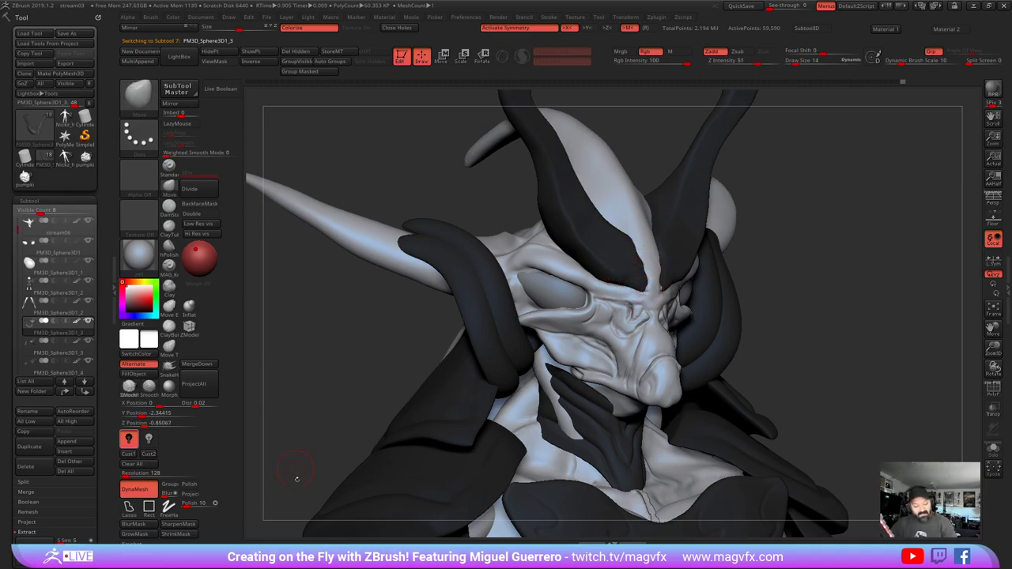
{"action": "mouse_move", "coordinate": [321, 406]}
{"action": "left_mouse_down", "text": "ctrl"}
{"action": "mouse_move", "coordinate": [343, 376]}
{"action": "mouse_move", "coordinate": [348, 409]}
{"action": "left_mouse_up", "text": "ctrl"}
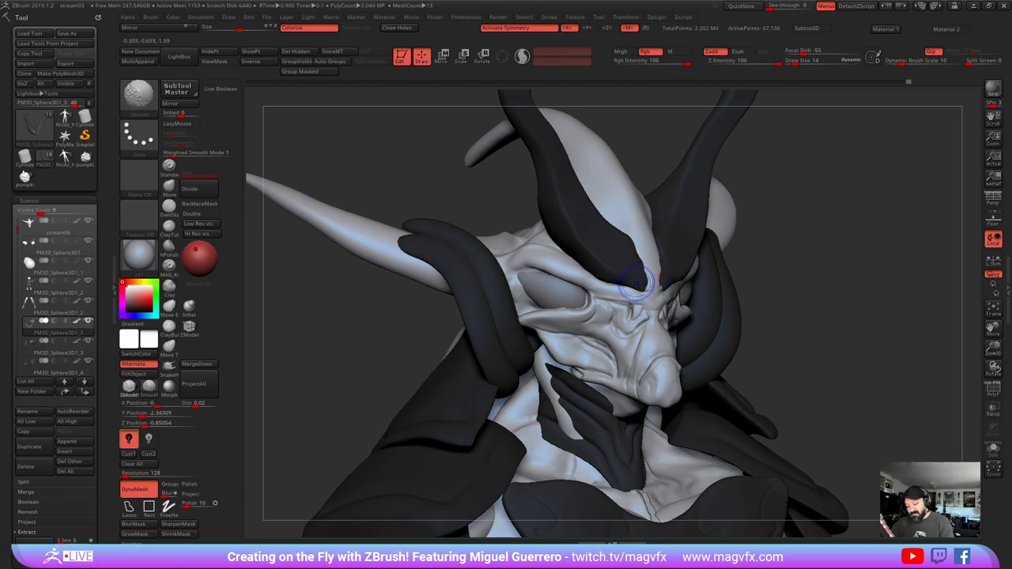
{"action": "left_click_drag", "start_coordinate": [637, 285], "coordinate": [646, 293], "text": "shift"}
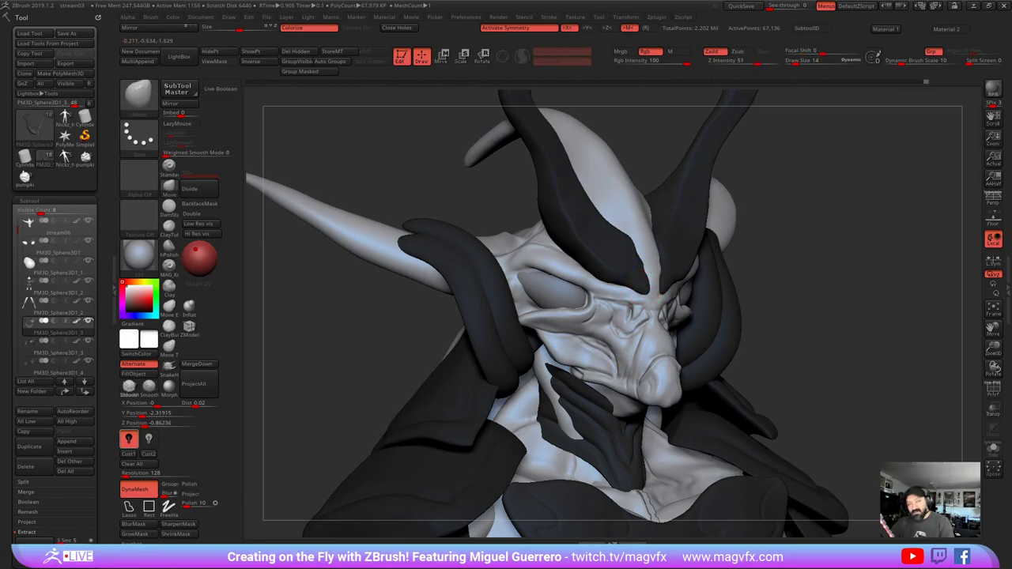
- Make the stream06 head subtool active and refine the shapes around the eyes with the Move brush at draw size 22
{"action": "left_click_drag", "start_coordinate": [426, 334], "coordinate": [449, 340], "text": "alt"}
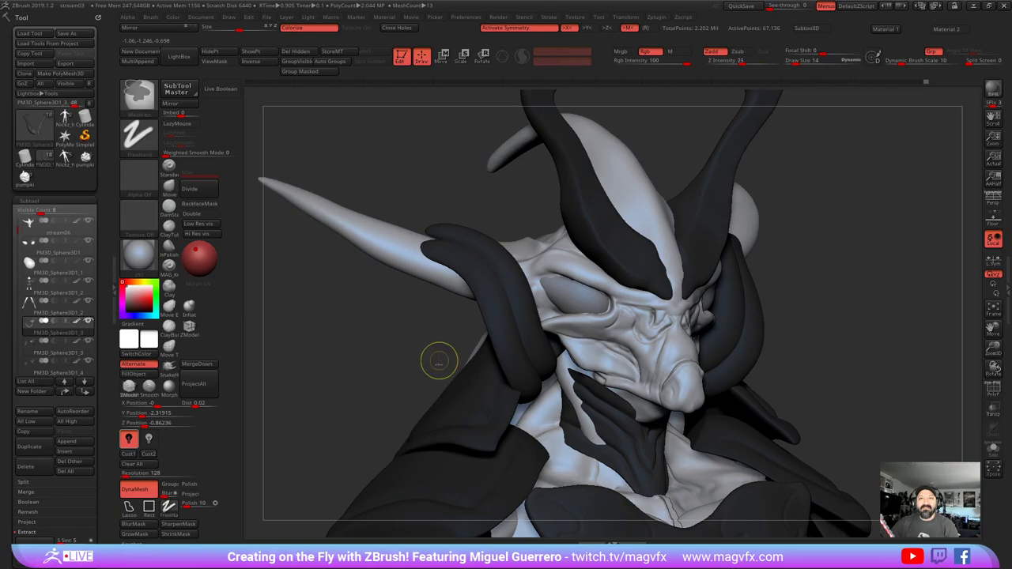
{"action": "mouse_move", "coordinate": [435, 359]}
{"action": "right_mouse_down", "text": "ctrl"}
{"action": "mouse_move", "coordinate": [388, 341]}
{"action": "mouse_move", "coordinate": [460, 329]}
{"action": "right_mouse_up", "text": "ctrl"}
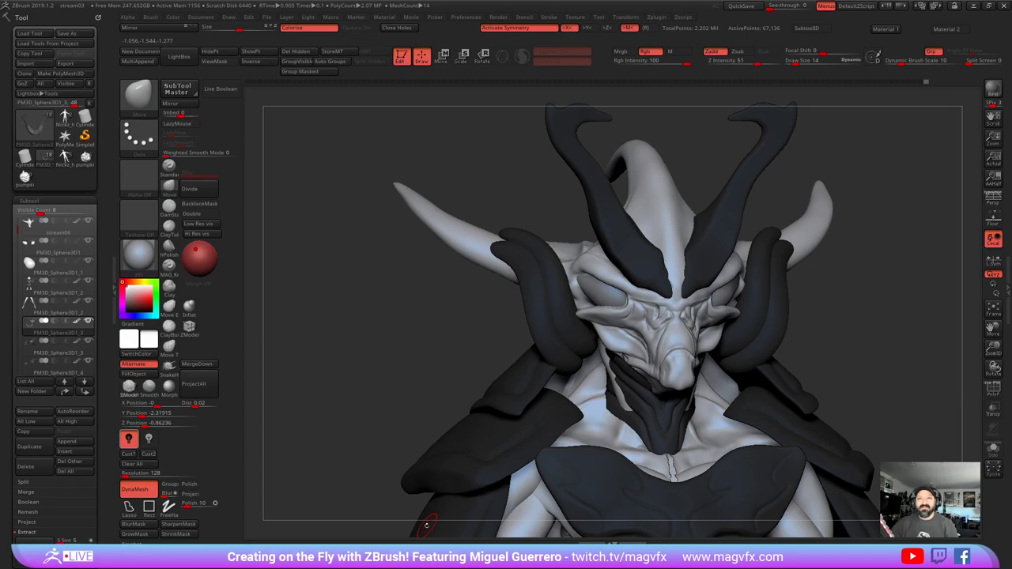
{"action": "left_click_drag", "start_coordinate": [441, 327], "coordinate": [415, 315], "text": "alt"}
{"action": "right_click_drag", "start_coordinate": [415, 315], "coordinate": [414, 358], "text": "ctrl"}
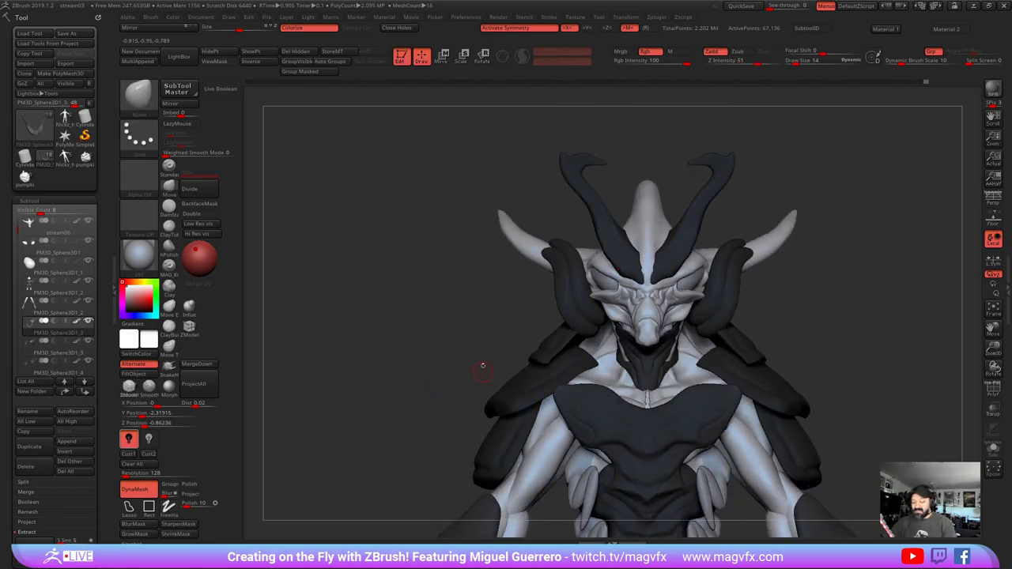
{"action": "right_click_drag", "start_coordinate": [488, 361], "coordinate": [506, 382], "text": "ctrl"}
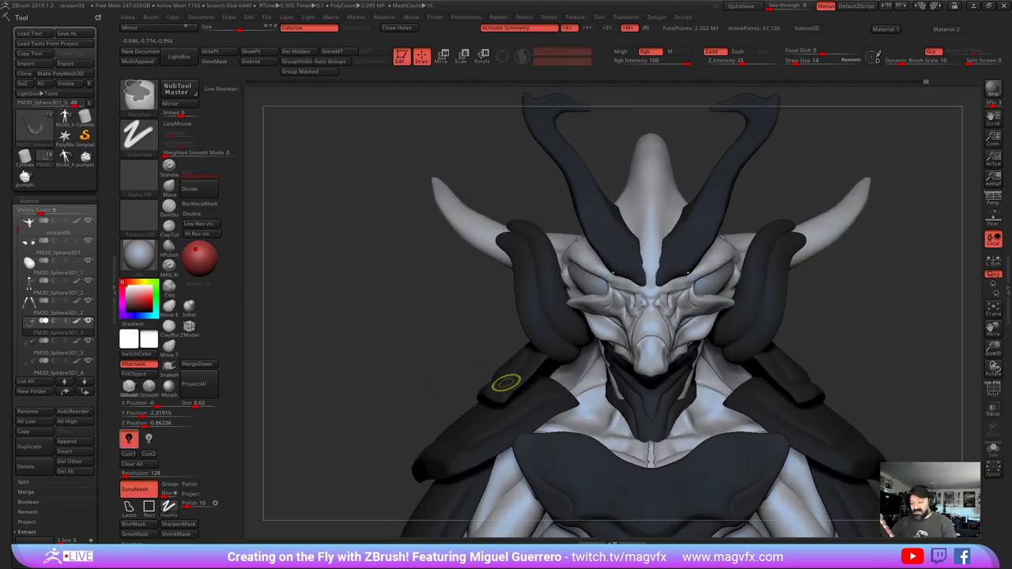
{"action": "left_click", "coordinate": [613, 299], "text": "alt"}
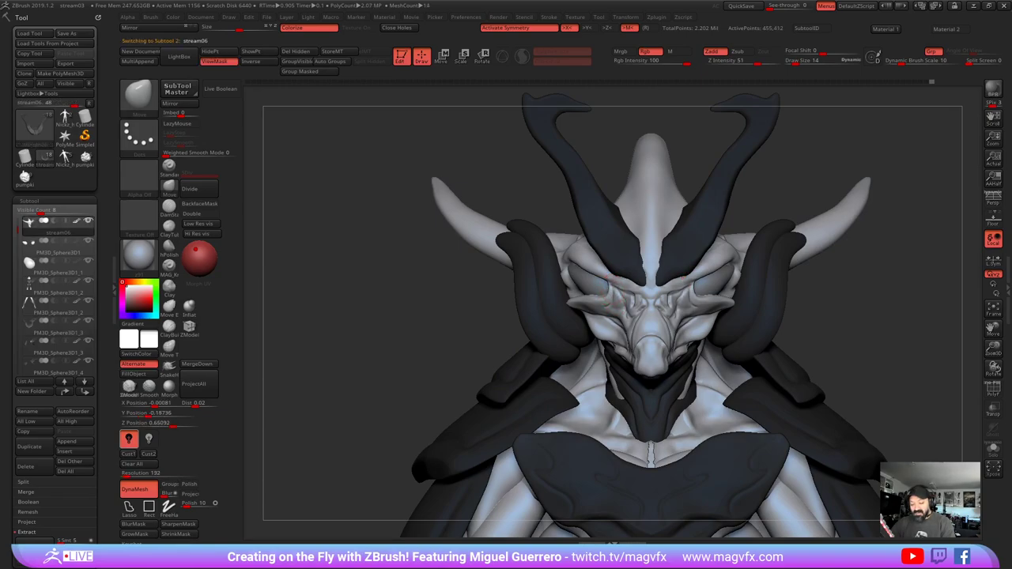
{"action": "right_click_drag", "start_coordinate": [435, 286], "coordinate": [480, 292]}
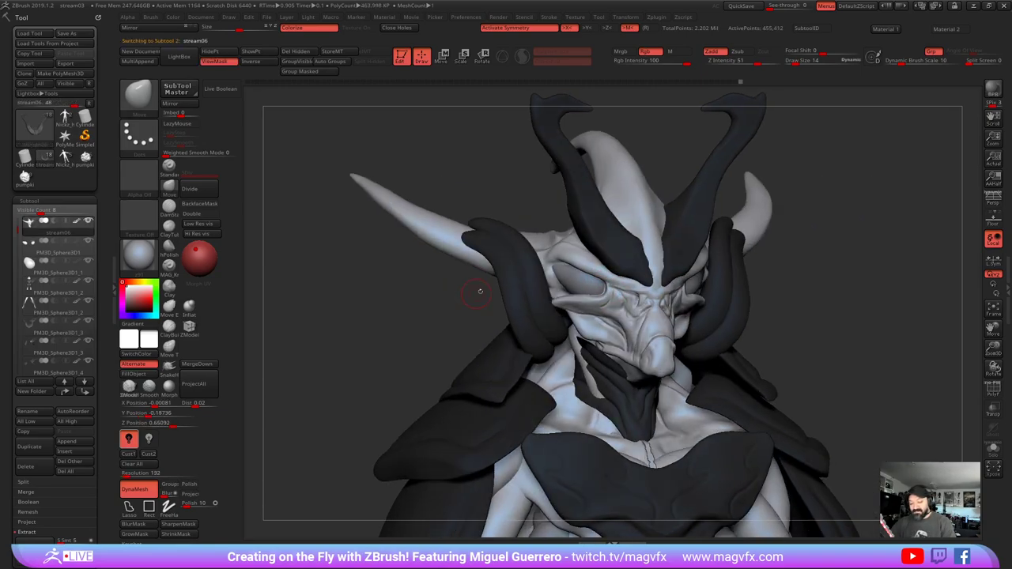
{"action": "right_click_drag", "start_coordinate": [574, 272], "coordinate": [510, 286]}
{"action": "mouse_move", "coordinate": [402, 302]}
{"action": "right_mouse_down"}
{"action": "mouse_move", "coordinate": [508, 305]}
{"action": "mouse_move", "coordinate": [408, 308]}
{"action": "right_mouse_up"}
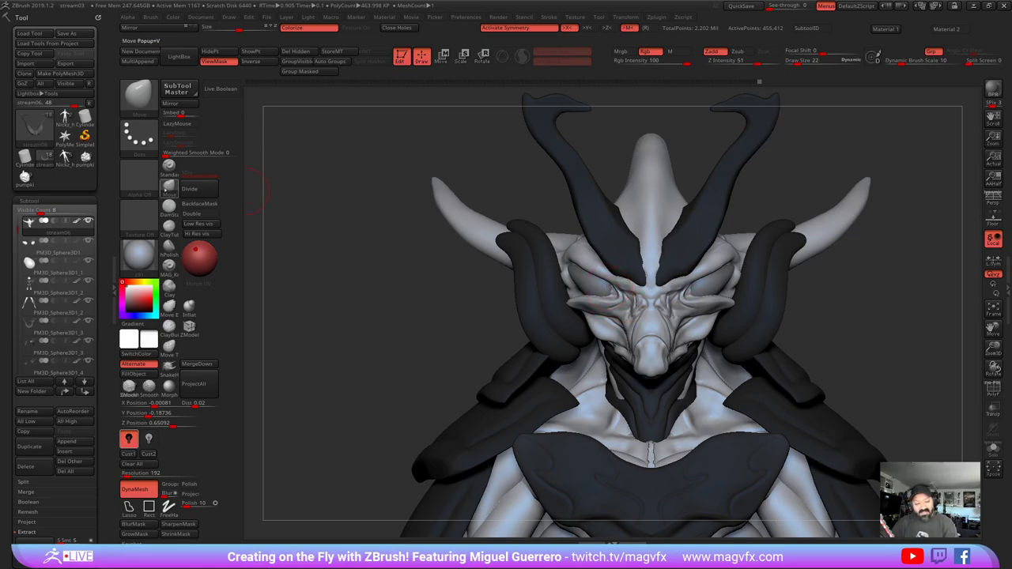
{"action": "left_click", "coordinate": [170, 188]}
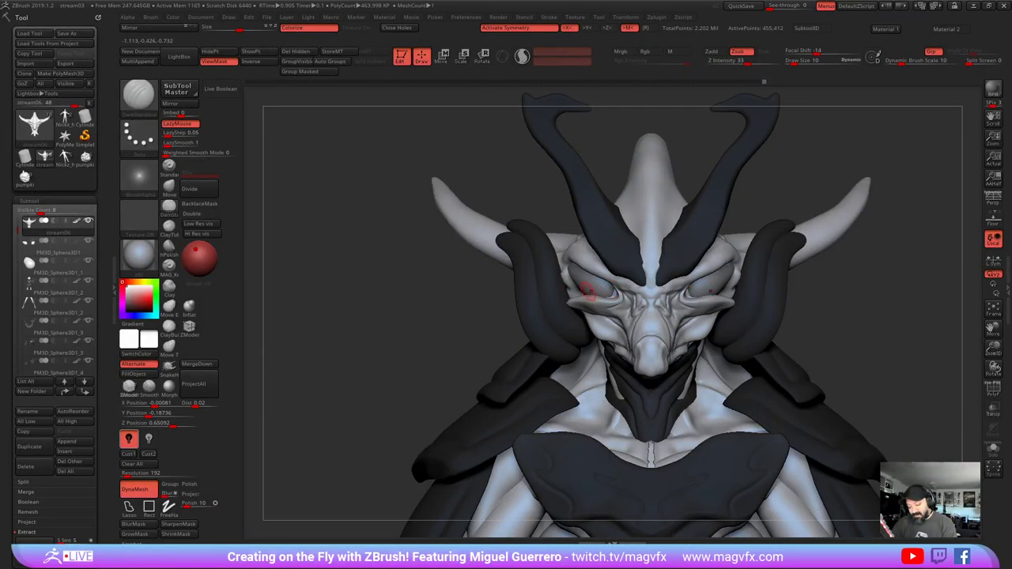
{"action": "left_click", "coordinate": [169, 188]}
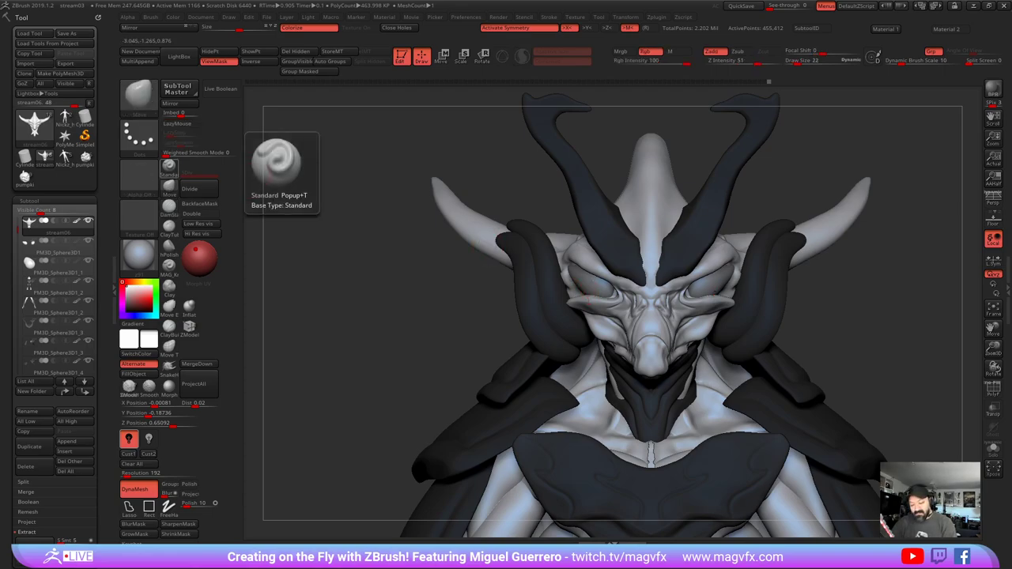
{"action": "mouse_move", "coordinate": [594, 296]}
{"action": "left_mouse_down"}
{"action": "mouse_move", "coordinate": [590, 305]}
{"action": "mouse_move", "coordinate": [605, 290]}
{"action": "left_mouse_up"}
- Make the PM3D_Sphere3D1 eye subtool active and adjust the eyeballs in their sockets with the Move brush
{"action": "left_click", "coordinate": [604, 293], "text": "alt"}
{"action": "left_click_drag", "start_coordinate": [501, 294], "coordinate": [611, 293]}
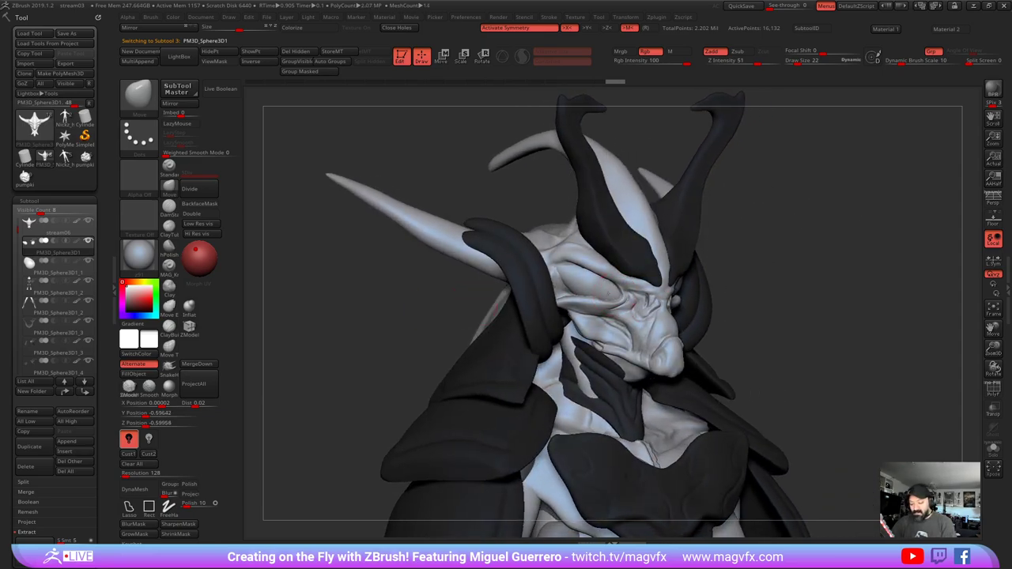
{"action": "left_click_drag", "start_coordinate": [545, 344], "coordinate": [592, 296]}
{"action": "mouse_move", "coordinate": [602, 287]}
{"action": "left_mouse_down"}
{"action": "mouse_move", "coordinate": [610, 286]}
{"action": "mouse_move", "coordinate": [576, 274]}
{"action": "mouse_move", "coordinate": [609, 287]}
{"action": "left_mouse_up"}
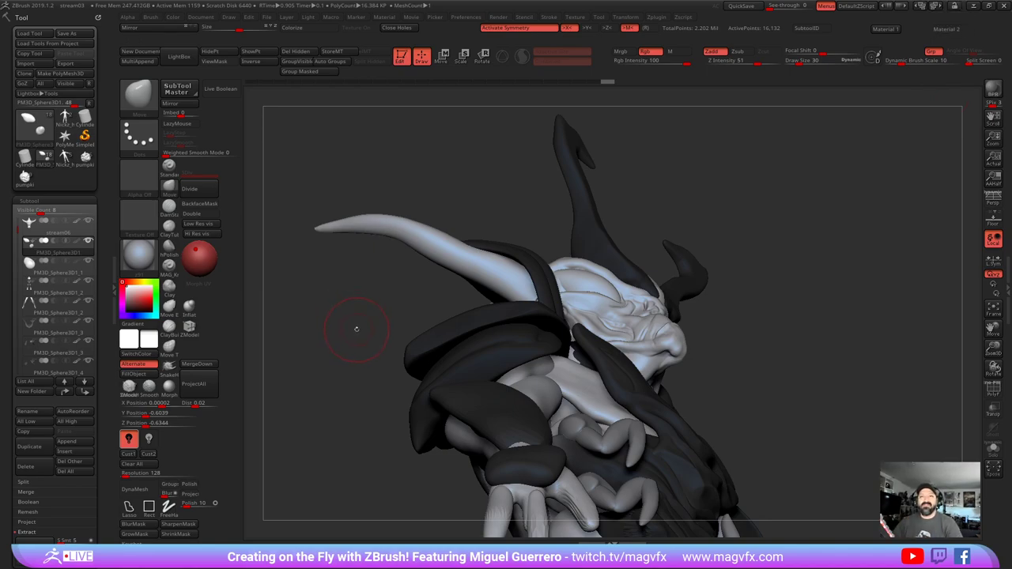
{"action": "left_click_drag", "start_coordinate": [355, 329], "coordinate": [359, 413]}
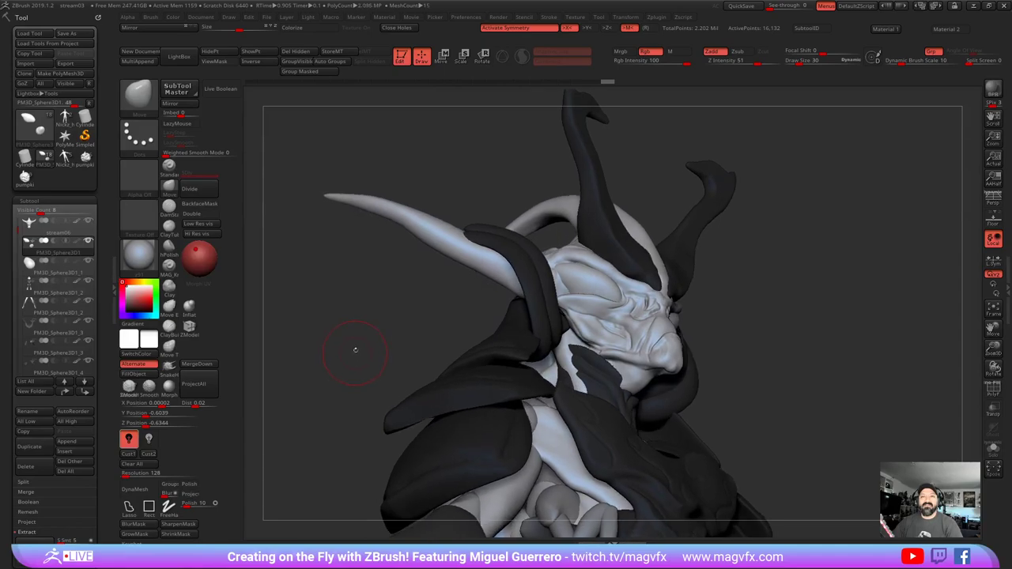
- Fine-tune the eyeballs' fit beneath the brow and lower lids with the Move brush at draw size 22
{"action": "mouse_move", "coordinate": [355, 348]}
{"action": "left_mouse_down"}
{"action": "mouse_move", "coordinate": [353, 360]}
{"action": "mouse_move", "coordinate": [361, 350]}
{"action": "mouse_move", "coordinate": [335, 341]}
{"action": "left_mouse_up"}
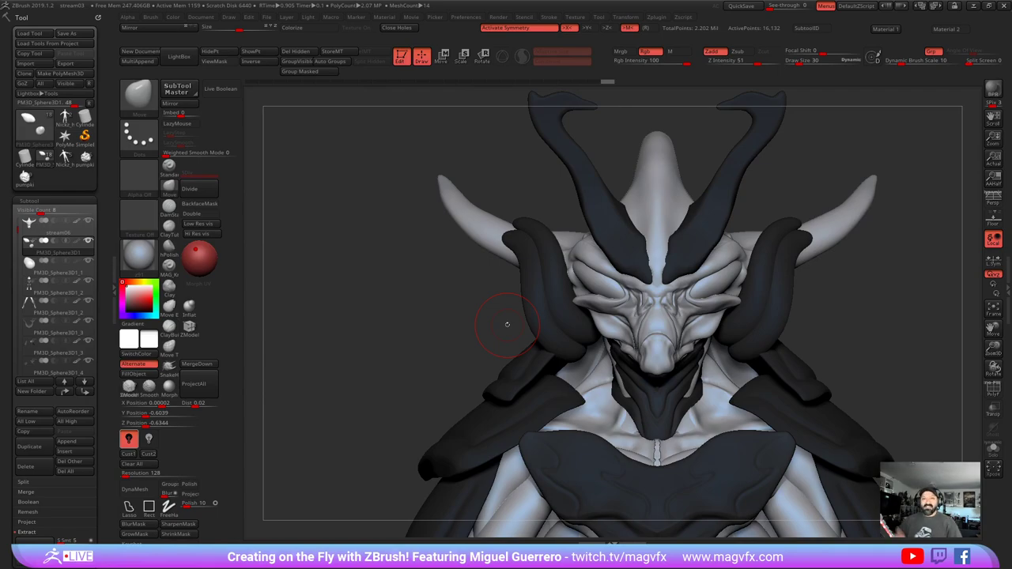
{"action": "left_click_drag", "start_coordinate": [508, 324], "coordinate": [665, 299]}
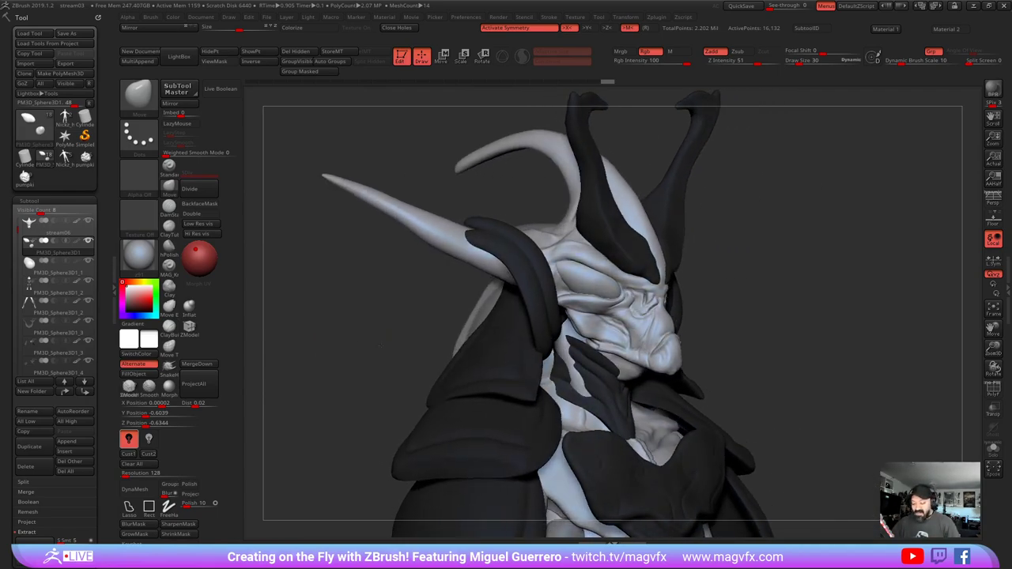
{"action": "left_click_drag", "start_coordinate": [382, 345], "coordinate": [378, 338]}
{"action": "left_click_drag", "start_coordinate": [450, 330], "coordinate": [348, 330]}
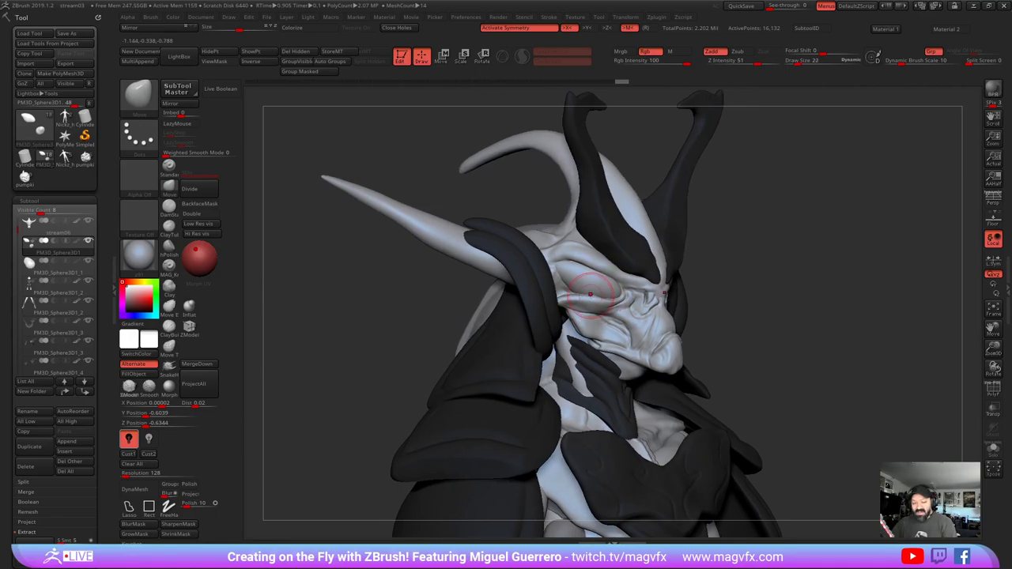
{"action": "left_click", "coordinate": [169, 186]}
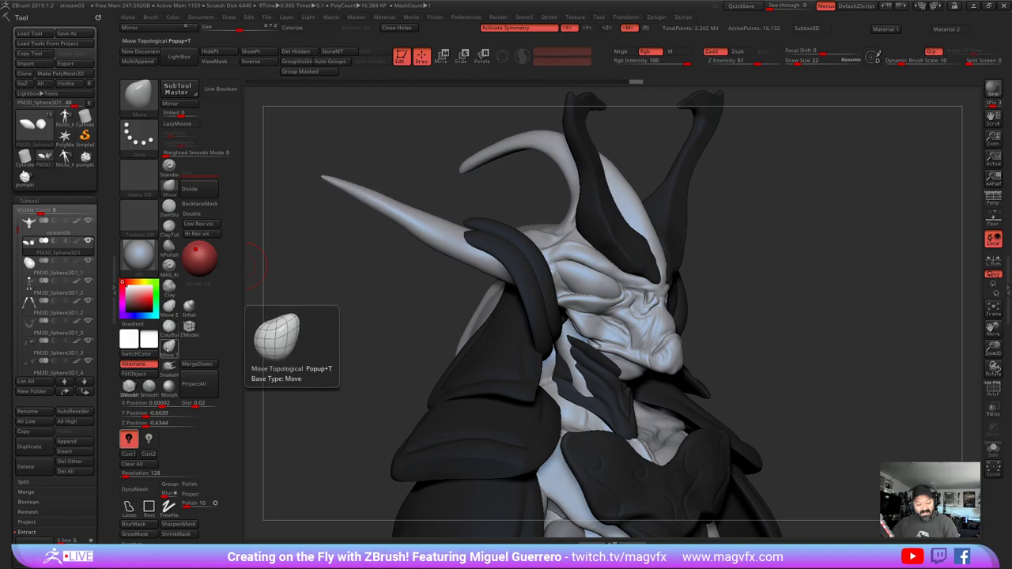
- Make the stream06 head subtool active and reshape the cheek and jaw edges with the Move Topological brush at draw sizes 18 to 30
{"action": "left_click", "coordinate": [168, 326]}
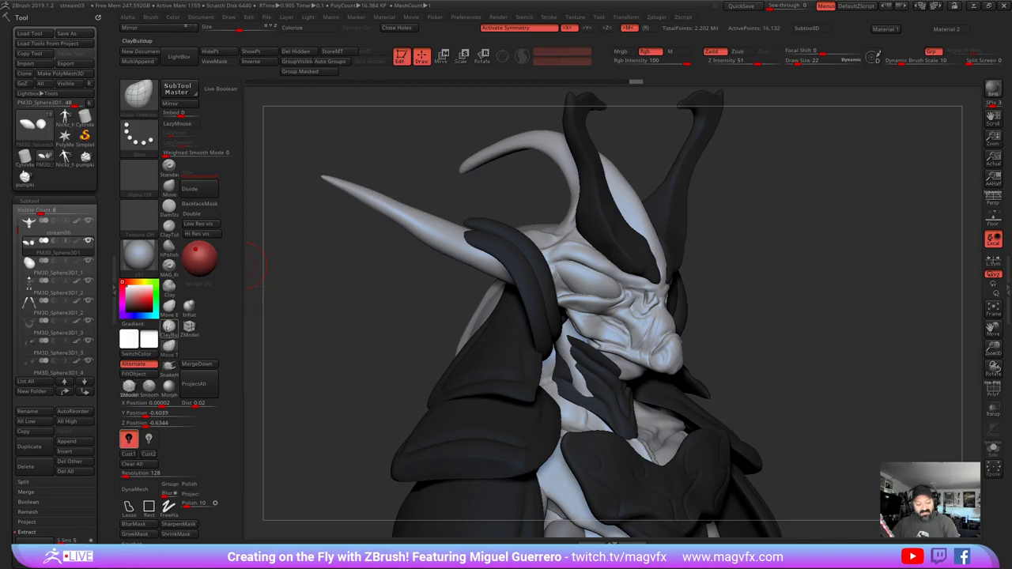
{"action": "left_click", "coordinate": [585, 310], "text": "alt"}
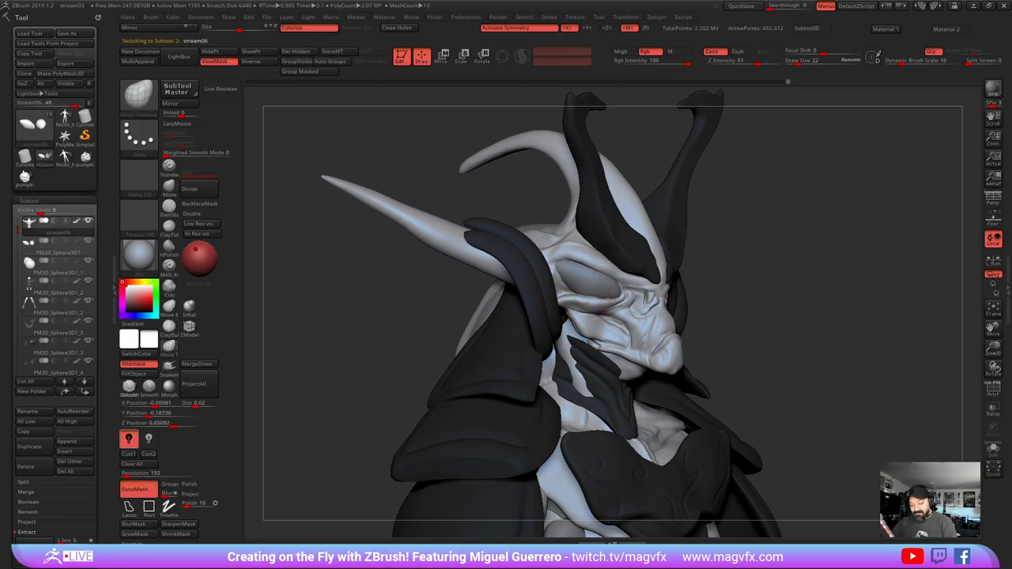
{"action": "left_click_drag", "start_coordinate": [384, 299], "coordinate": [324, 307]}
{"action": "mouse_move", "coordinate": [385, 350]}
{"action": "left_mouse_down"}
{"action": "mouse_move", "coordinate": [390, 386]}
{"action": "mouse_move", "coordinate": [360, 334]}
{"action": "mouse_move", "coordinate": [371, 366]}
{"action": "left_mouse_up"}
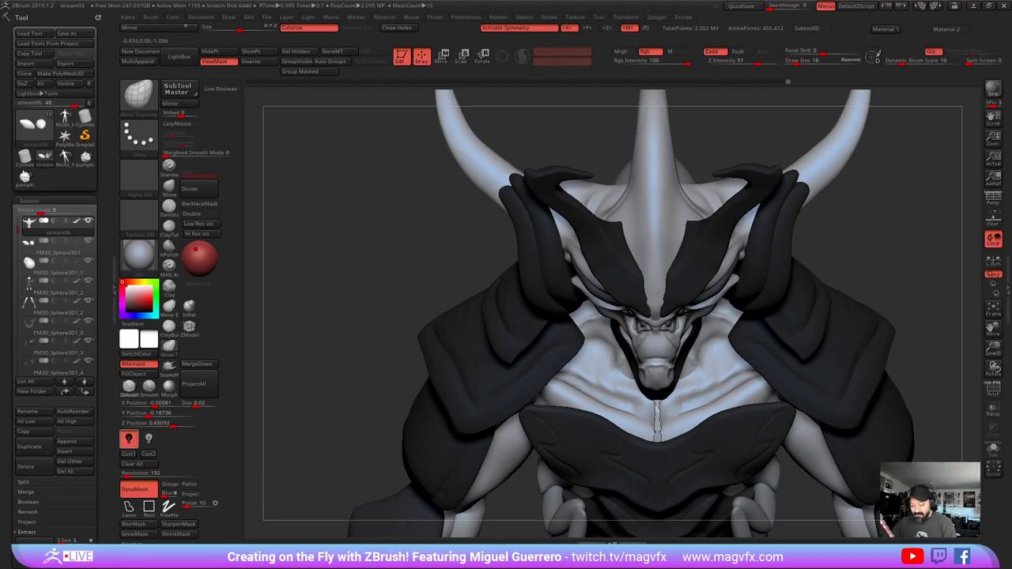
{"action": "left_click_drag", "start_coordinate": [625, 321], "coordinate": [621, 320]}
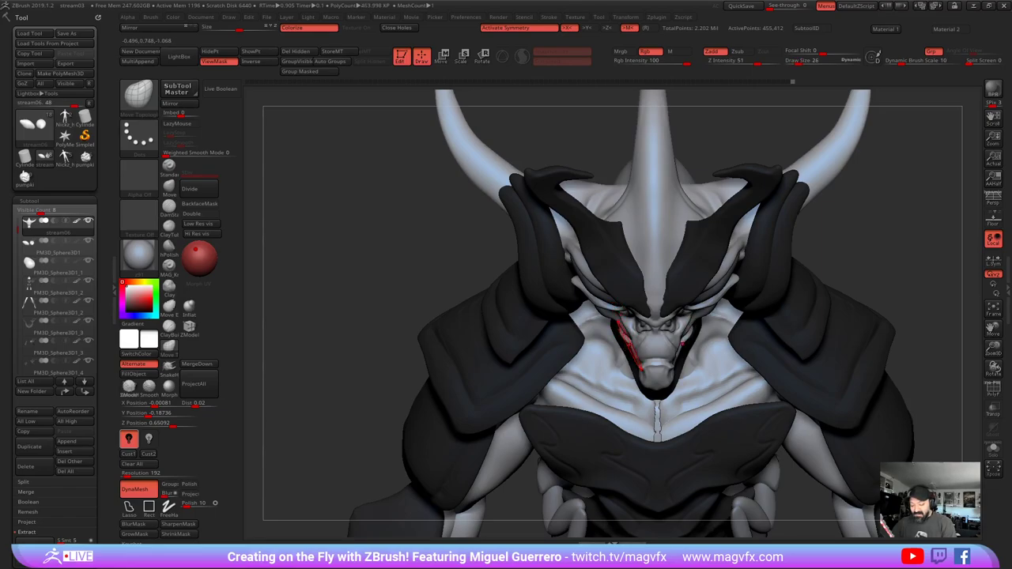
{"action": "left_click_drag", "start_coordinate": [632, 357], "coordinate": [628, 352]}
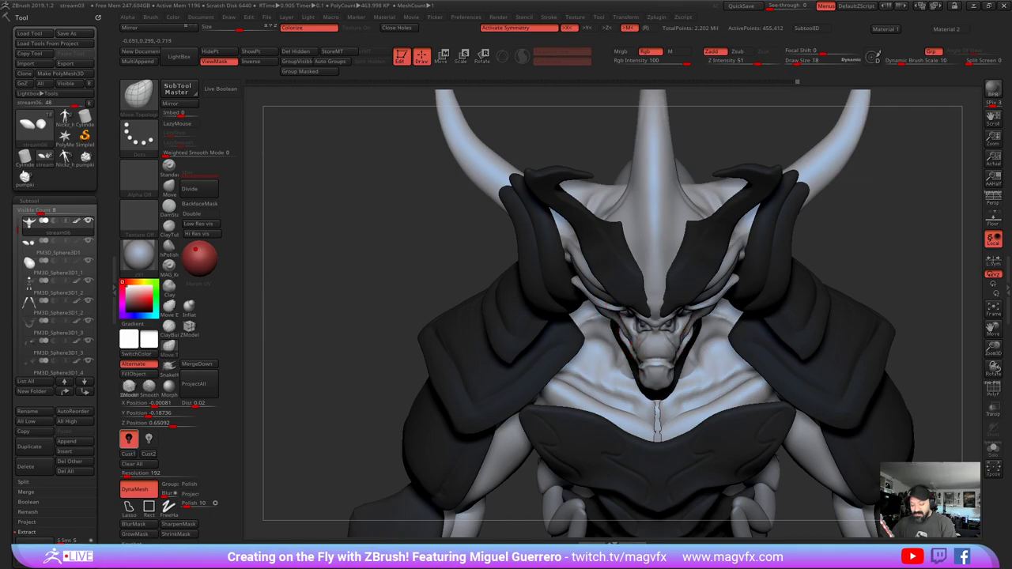
{"action": "left_click_drag", "start_coordinate": [618, 323], "coordinate": [588, 296]}
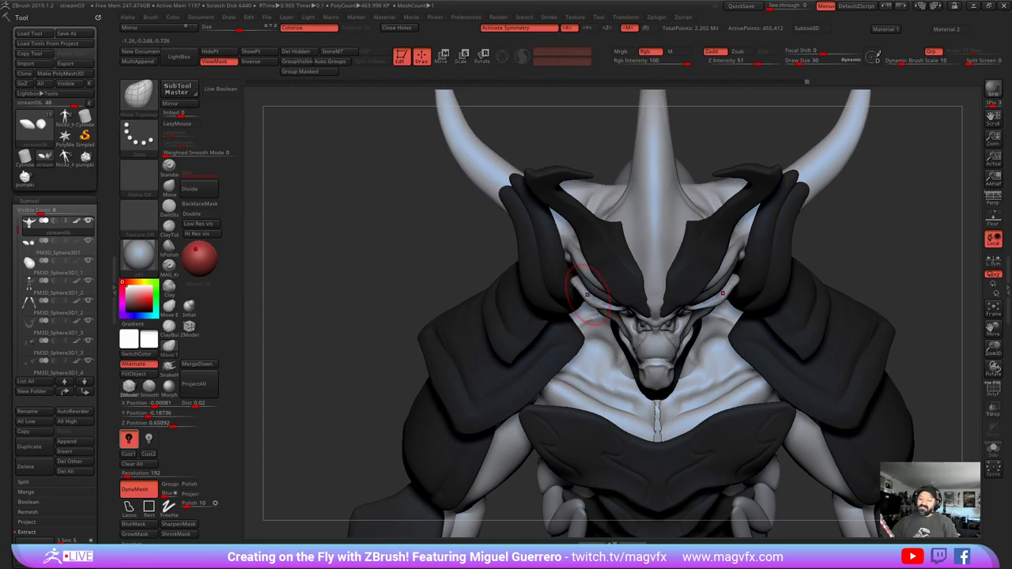
{"action": "left_click_drag", "start_coordinate": [378, 260], "coordinate": [374, 234]}
{"action": "left_click_drag", "start_coordinate": [389, 291], "coordinate": [391, 294]}
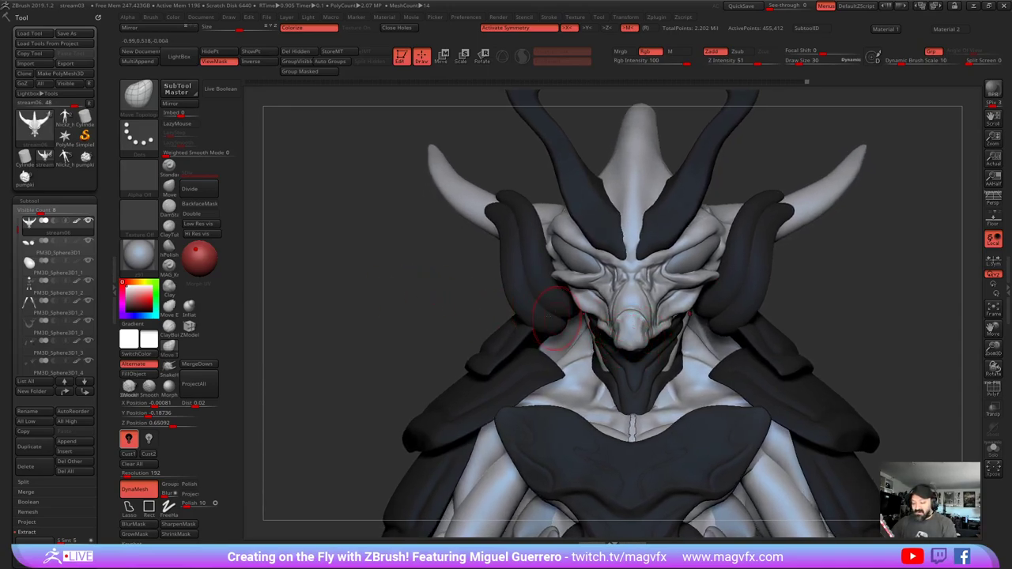
{"action": "mouse_move", "coordinate": [385, 326]}
{"action": "left_mouse_down"}
{"action": "mouse_move", "coordinate": [457, 336]}
{"action": "mouse_move", "coordinate": [357, 332]}
{"action": "mouse_move", "coordinate": [389, 332]}
{"action": "mouse_move", "coordinate": [400, 316]}
{"action": "left_mouse_up"}
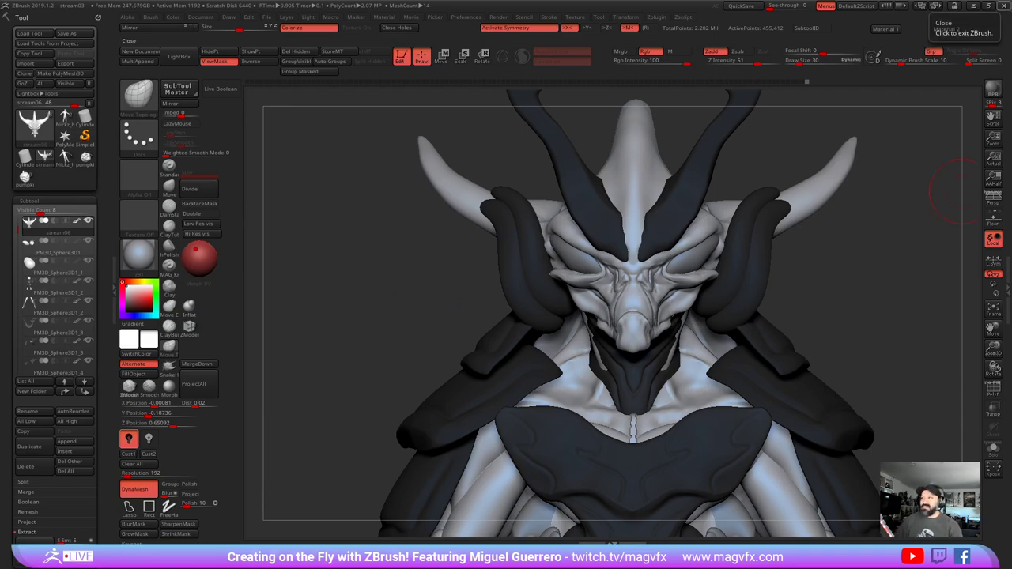
- Examine the samurai helmet and face mask closely in the reference image board
{"action": "right_click_drag", "start_coordinate": [885, 0], "coordinate": [763, 301]}
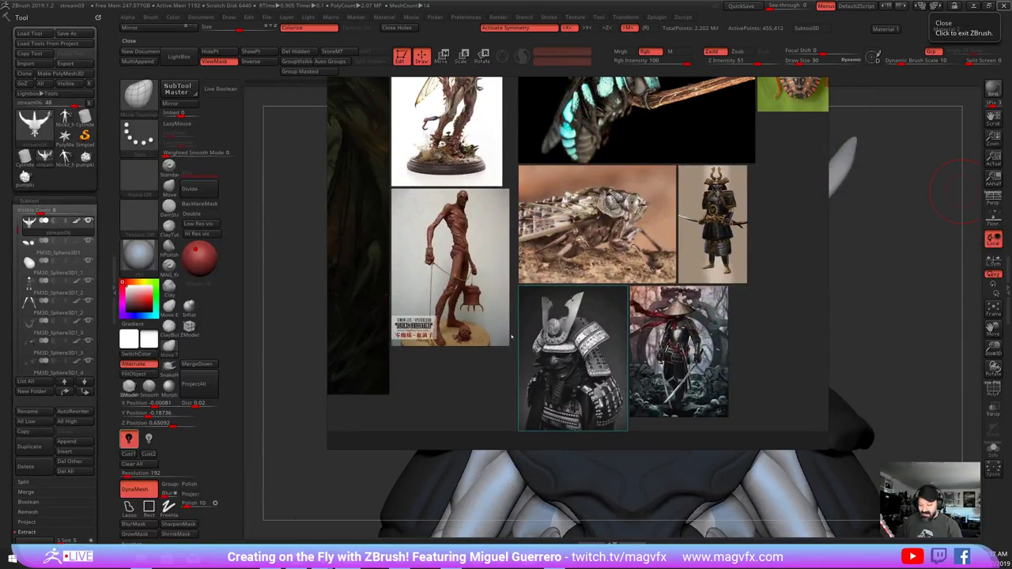
{"action": "scroll", "coordinate": [550, 341], "scroll_direction": "up", "scroll_amount": 6}
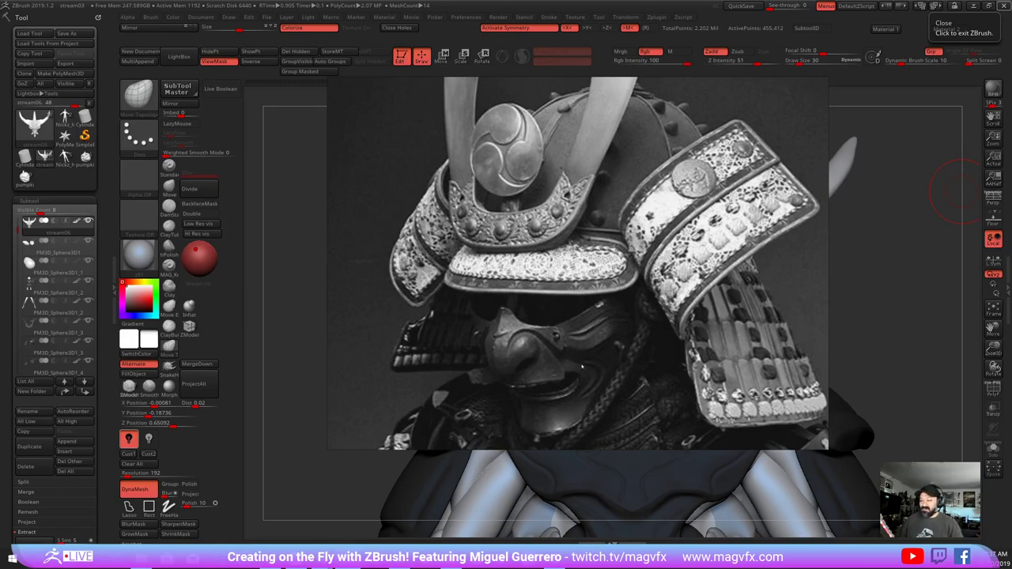
{"action": "mouse_move", "coordinate": [732, 206]}
{"action": "left_mouse_down"}
{"action": "mouse_move", "coordinate": [721, 169]}
{"action": "mouse_move", "coordinate": [749, 0]}
{"action": "mouse_move", "coordinate": [808, 0]}
{"action": "left_mouse_up"}
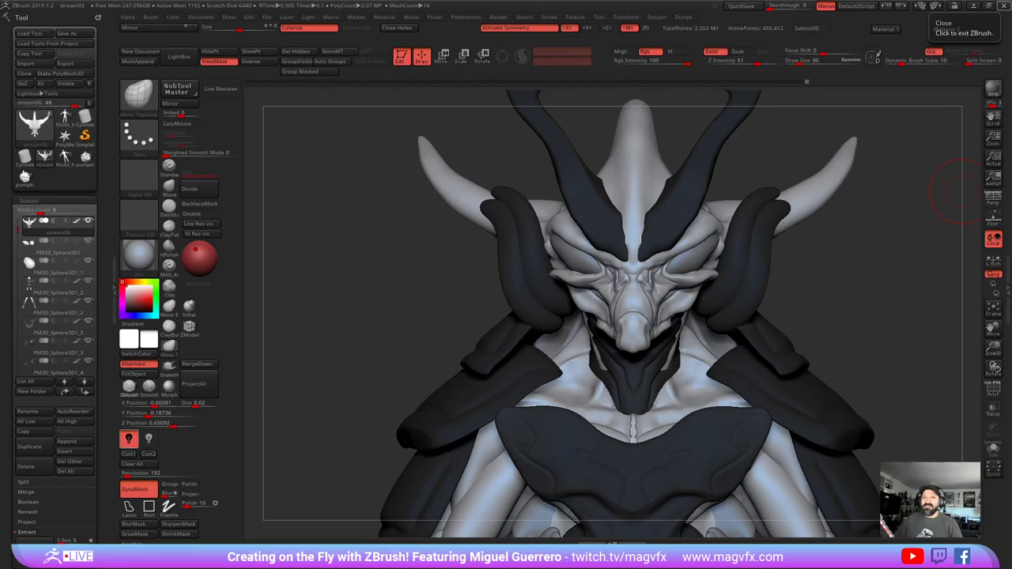
- Make the PM3D_Cylinder3D1 neck armor subtool active and pull its side outward over the neck gap with the Move brush at draw size 46
{"action": "left_click_drag", "start_coordinate": [348, 288], "coordinate": [439, 301]}
{"action": "left_click", "coordinate": [569, 332], "text": "alt"}
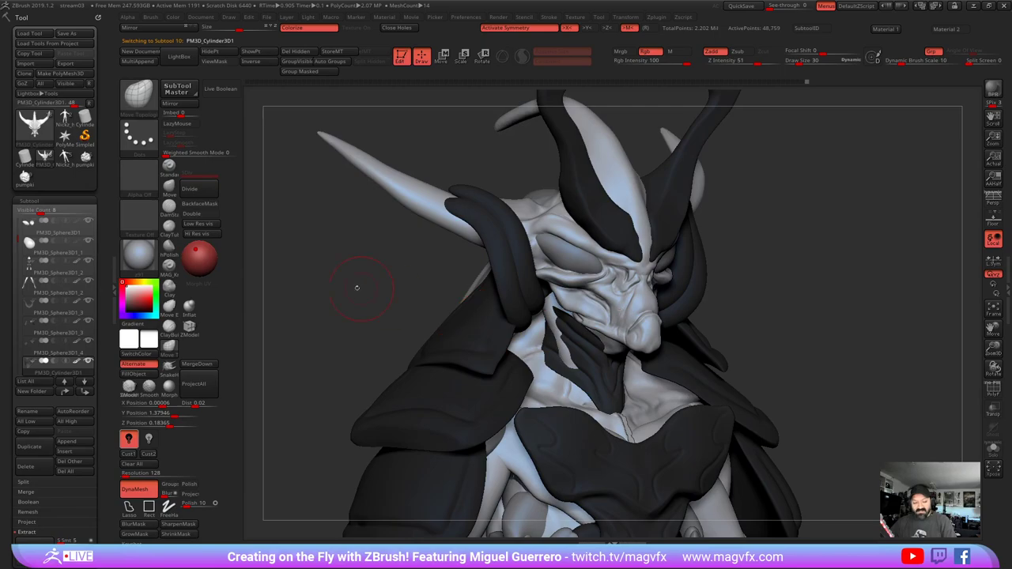
{"action": "left_click_drag", "start_coordinate": [357, 287], "coordinate": [332, 283]}
{"action": "left_click", "coordinate": [169, 188]}
{"action": "key", "text": "bracketright"}
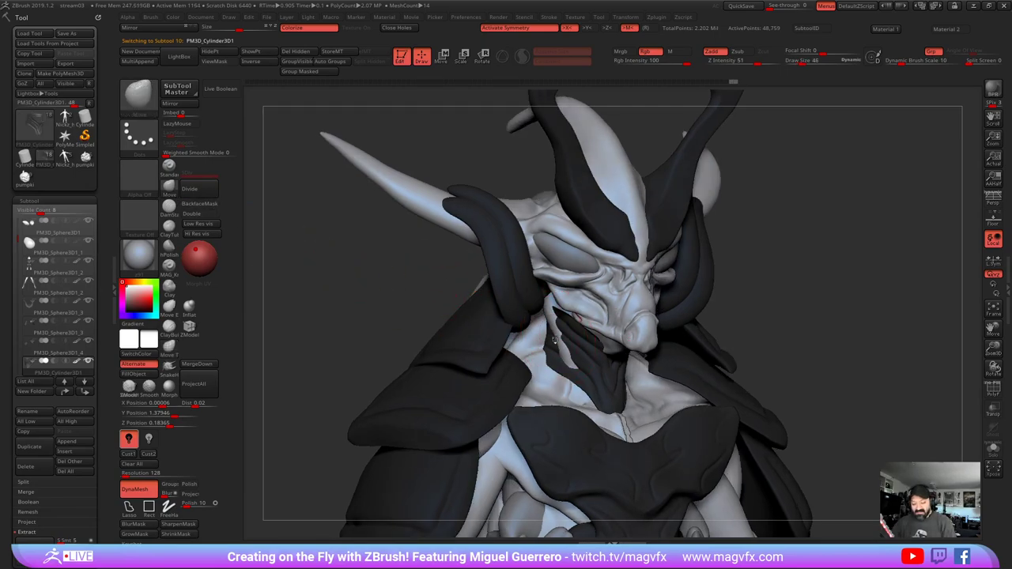
{"action": "mouse_move", "coordinate": [559, 338]}
{"action": "left_mouse_down"}
{"action": "mouse_move", "coordinate": [546, 345]}
{"action": "mouse_move", "coordinate": [541, 320]}
{"action": "left_mouse_up"}
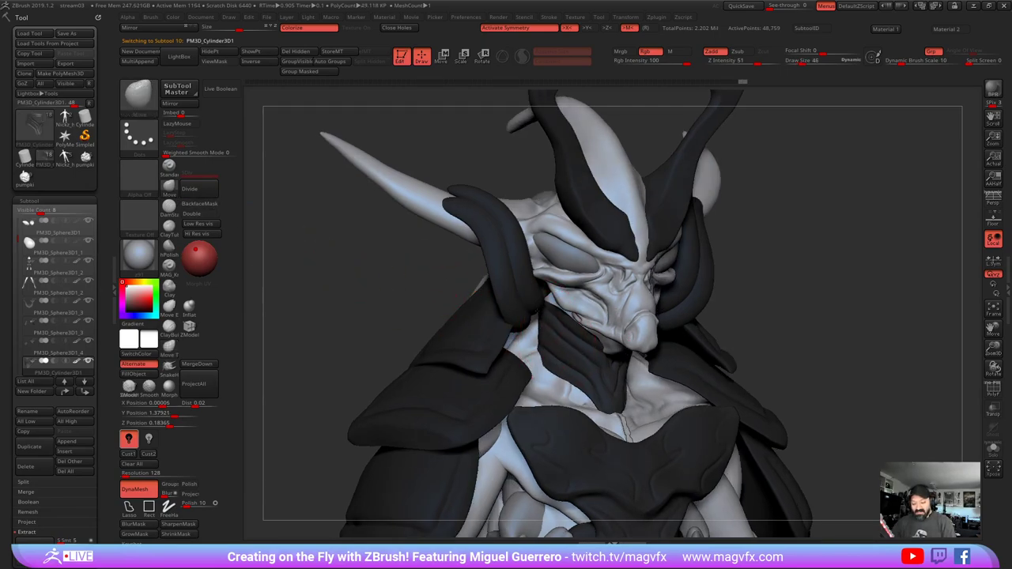
- Refine the neck armor's outline below the jaw and along both sides of the neck with the Move brush at draw size 46
{"action": "left_click_drag", "start_coordinate": [379, 294], "coordinate": [324, 291], "text": "shift"}
{"action": "right_click_drag", "start_coordinate": [407, 317], "coordinate": [385, 297], "text": "ctrl"}
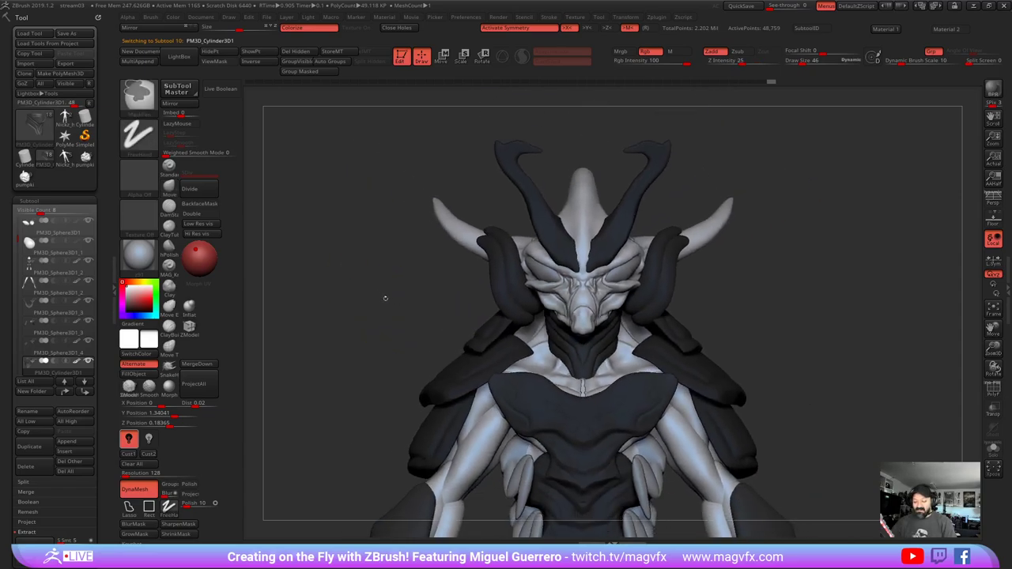
{"action": "left_click_drag", "start_coordinate": [551, 337], "coordinate": [550, 334]}
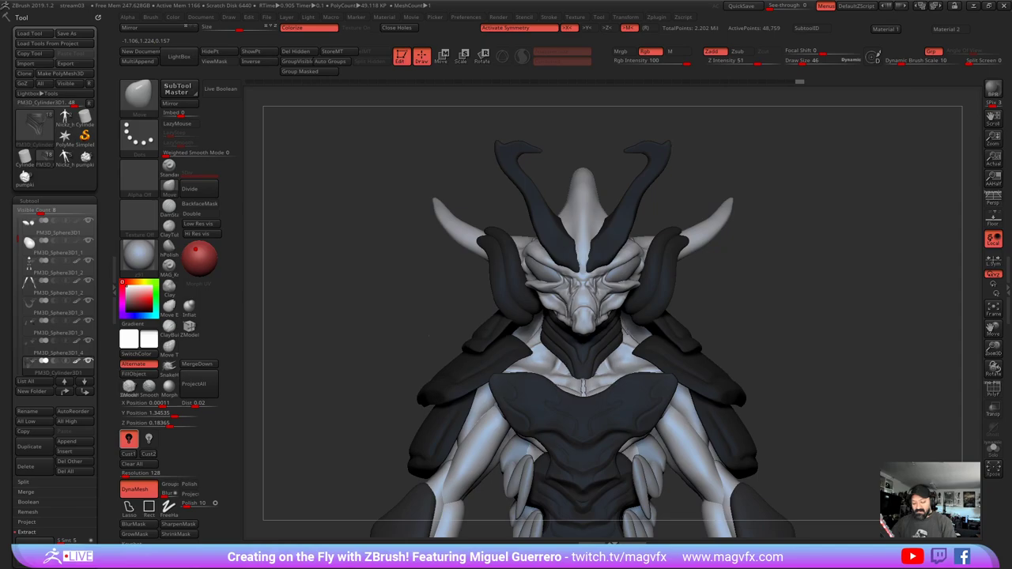
{"action": "right_click_drag", "start_coordinate": [490, 336], "coordinate": [573, 340]}
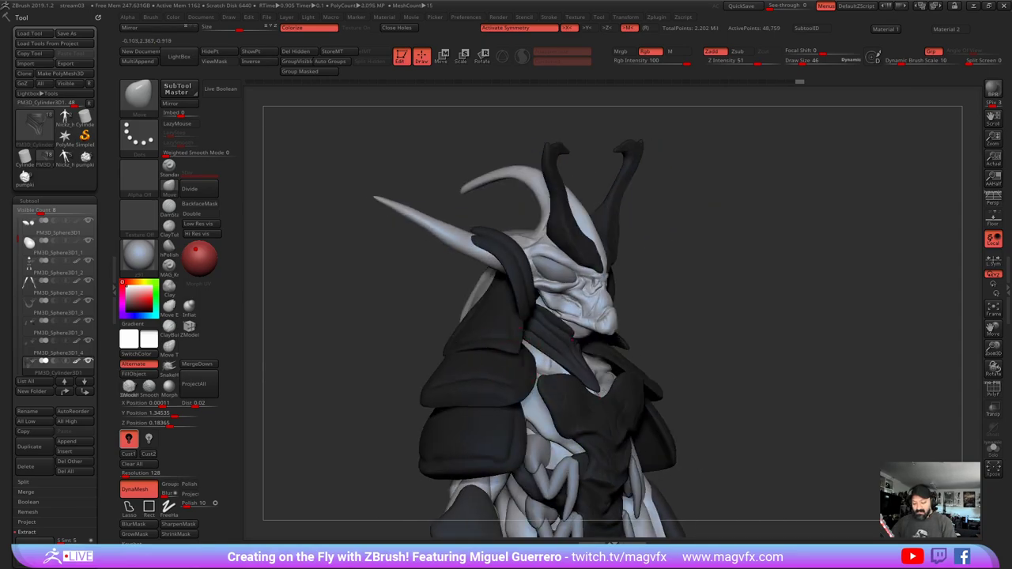
{"action": "left_click_drag", "start_coordinate": [573, 335], "coordinate": [576, 338]}
{"action": "right_click_drag", "start_coordinate": [763, 438], "coordinate": [628, 422]}
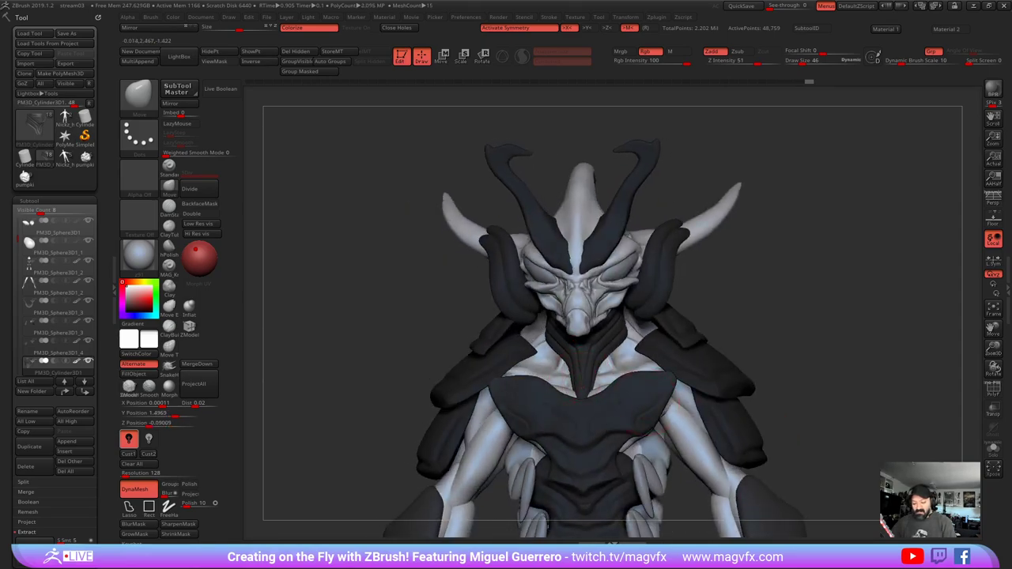
{"action": "left_click_drag", "start_coordinate": [550, 347], "coordinate": [554, 344]}
{"action": "right_click_drag", "start_coordinate": [422, 329], "coordinate": [423, 350]}
{"action": "left_click_drag", "start_coordinate": [562, 352], "coordinate": [555, 349]}
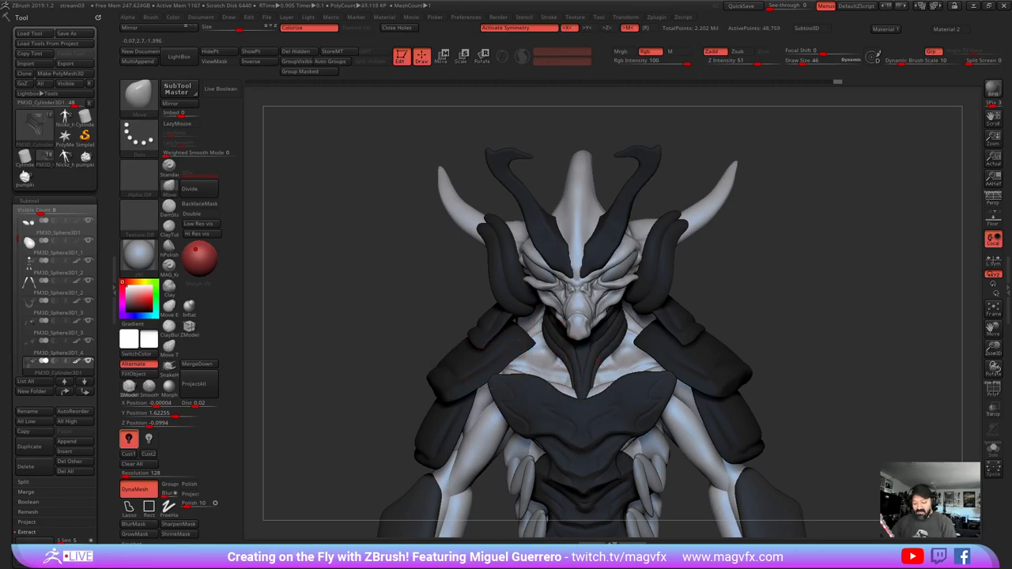
- Make the stream06 head subtool active, mask the lower face, and preview an extraction with a thickness of 0.02
{"action": "mouse_move", "coordinate": [423, 346]}
{"action": "left_mouse_down"}
{"action": "mouse_move", "coordinate": [426, 317]}
{"action": "mouse_move", "coordinate": [557, 301]}
{"action": "mouse_move", "coordinate": [540, 311]}
{"action": "mouse_move", "coordinate": [597, 295]}
{"action": "mouse_move", "coordinate": [622, 325]}
{"action": "mouse_move", "coordinate": [539, 348]}
{"action": "left_mouse_up"}
{"action": "left_click", "coordinate": [582, 304], "text": "alt"}
{"action": "left_click", "coordinate": [129, 507], "text": "ctrl"}
{"action": "left_click_drag", "start_coordinate": [304, 411], "coordinate": [380, 419]}
{"action": "left_click_drag", "start_coordinate": [3, 536], "coordinate": [5, 497]}
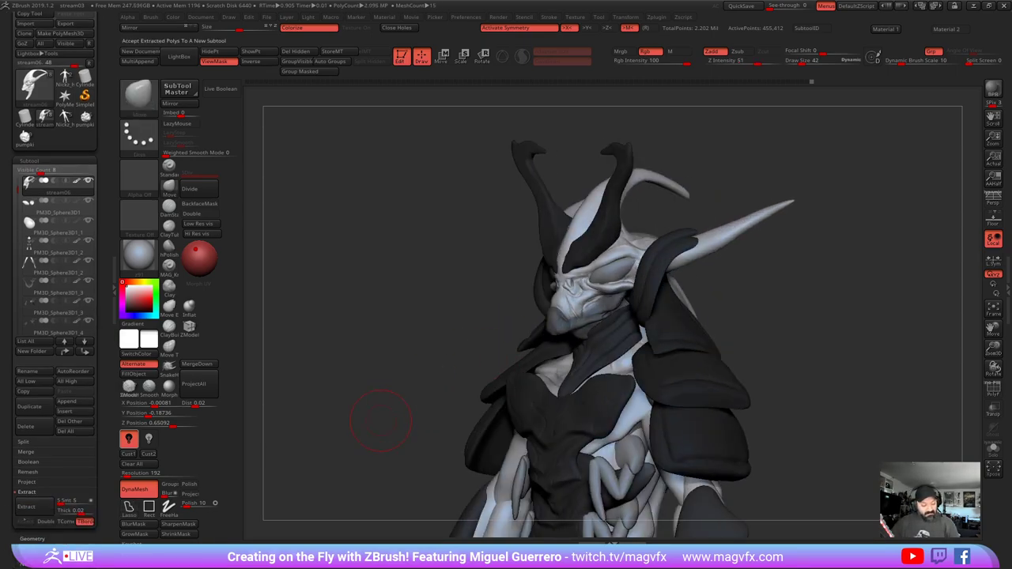
{"action": "left_click", "coordinate": [29, 507]}
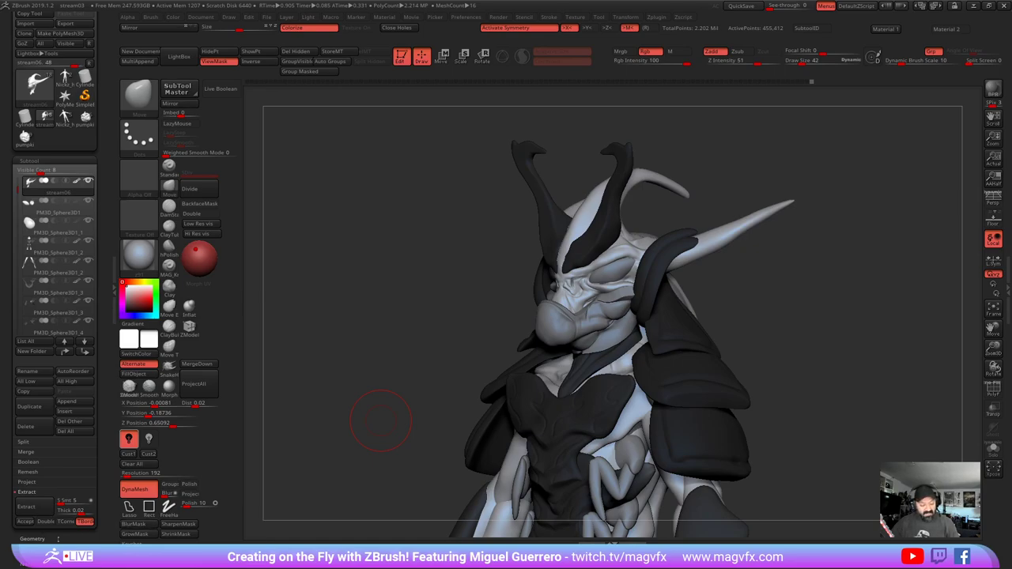
- Try extracting the masked lower face inward with a thickness of -0.01651
{"action": "left_click", "coordinate": [68, 512]}
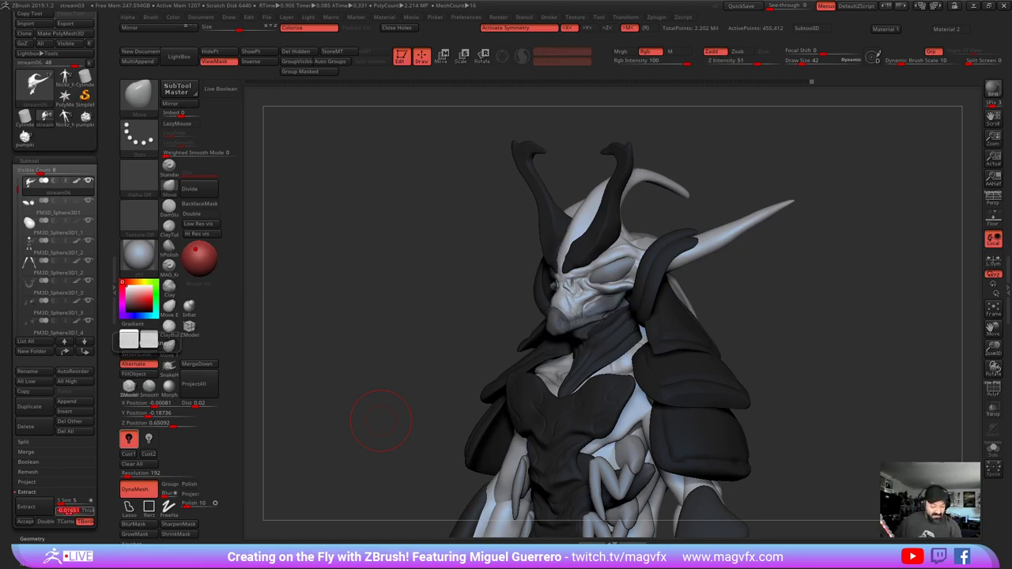
{"action": "left_click_drag", "start_coordinate": [68, 511], "coordinate": [70, 513]}
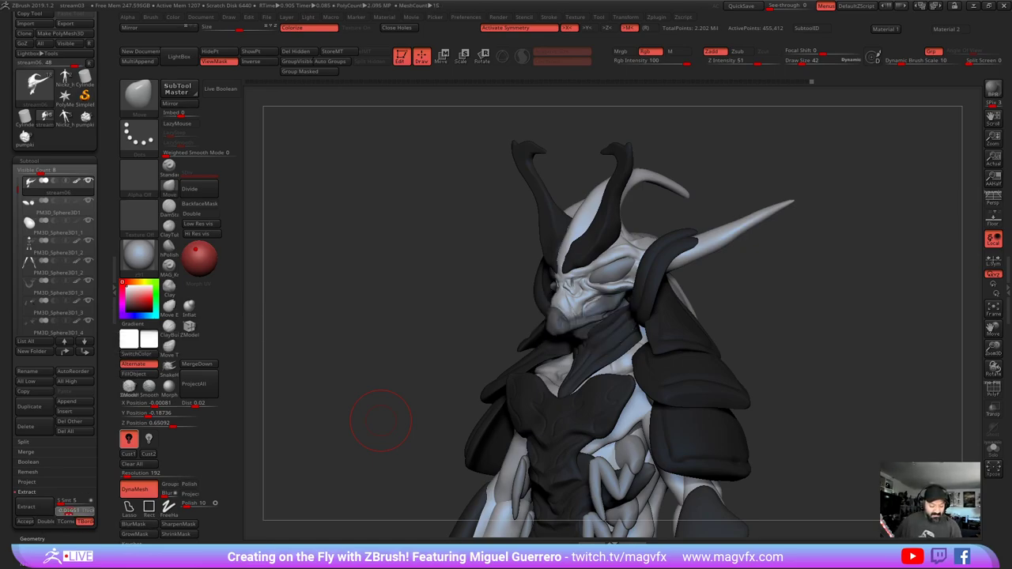
{"action": "left_click", "coordinate": [37, 512]}
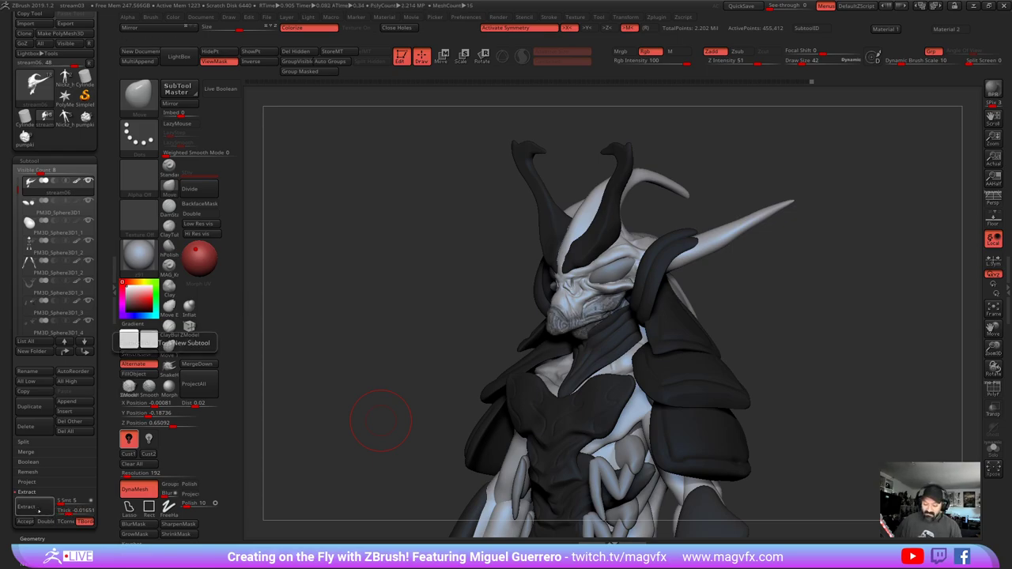
- Try extracting the masked lower face outward with thicknesses of 0.01651 and 0.01058
{"action": "left_click_drag", "start_coordinate": [68, 512], "coordinate": [70, 513]}
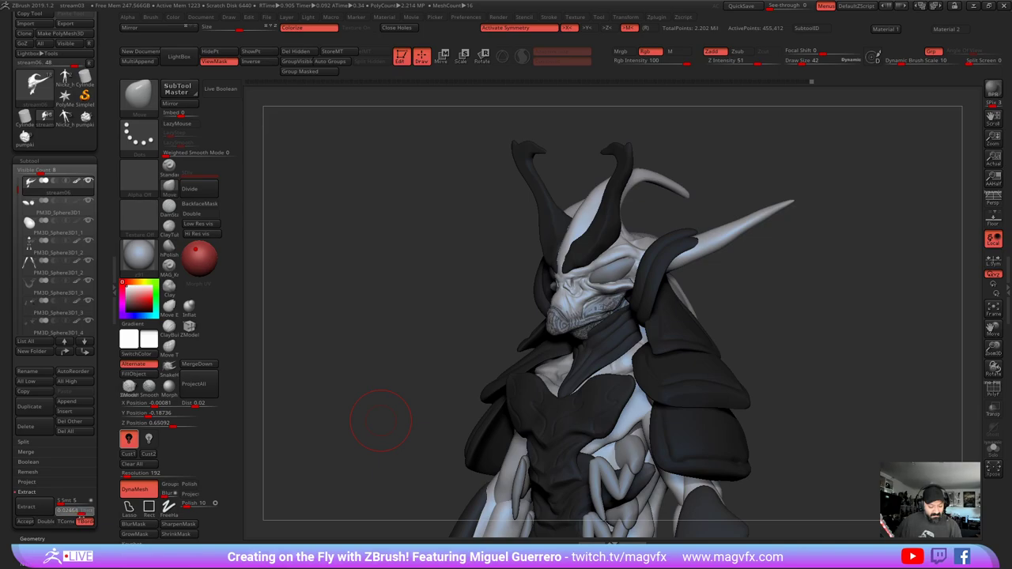
{"action": "left_click", "coordinate": [81, 514]}
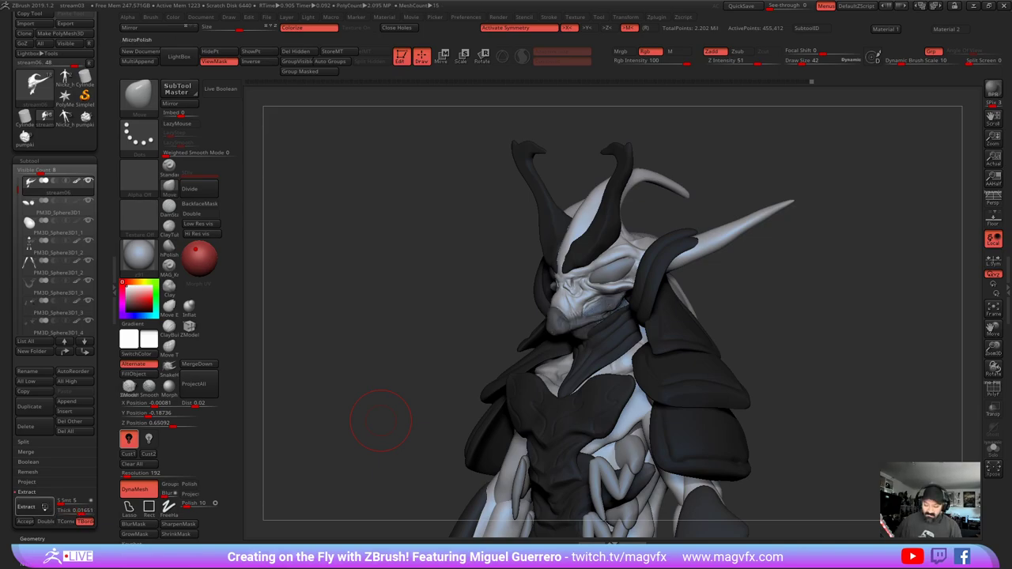
{"action": "left_click", "coordinate": [45, 508]}
{"action": "left_click", "coordinate": [81, 512]}
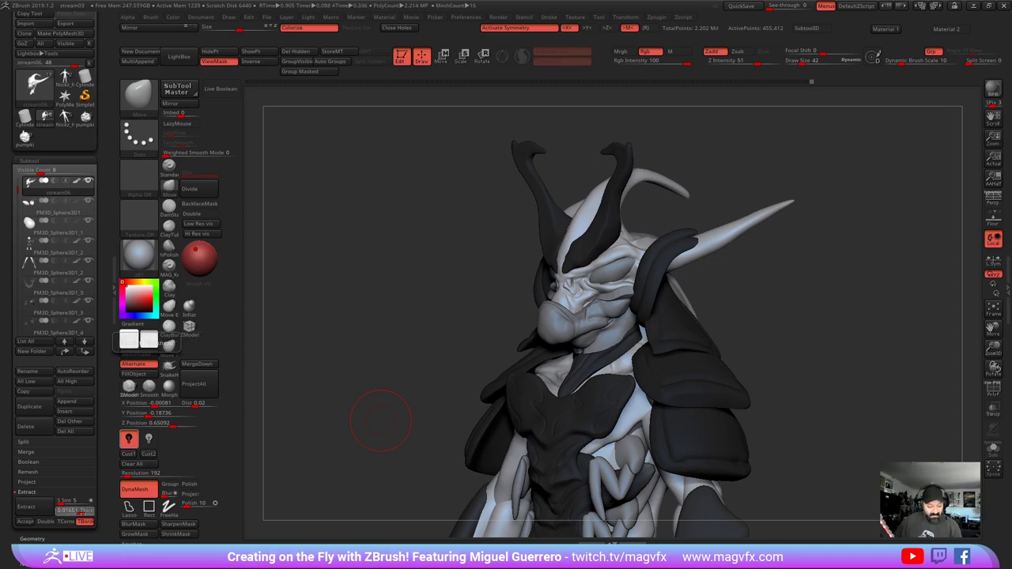
{"action": "left_click_drag", "start_coordinate": [81, 512], "coordinate": [80, 513]}
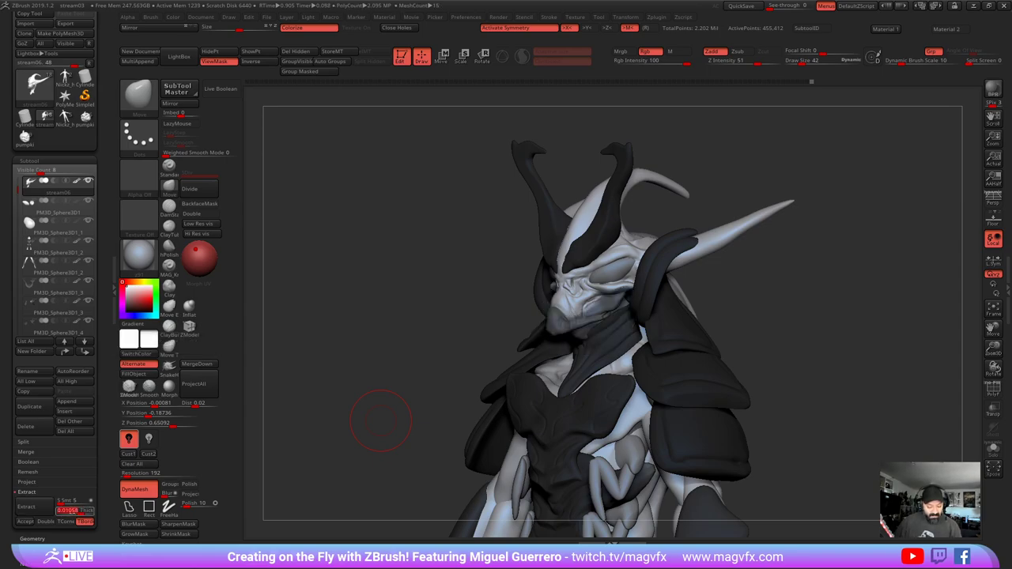
{"action": "left_click", "coordinate": [35, 508]}
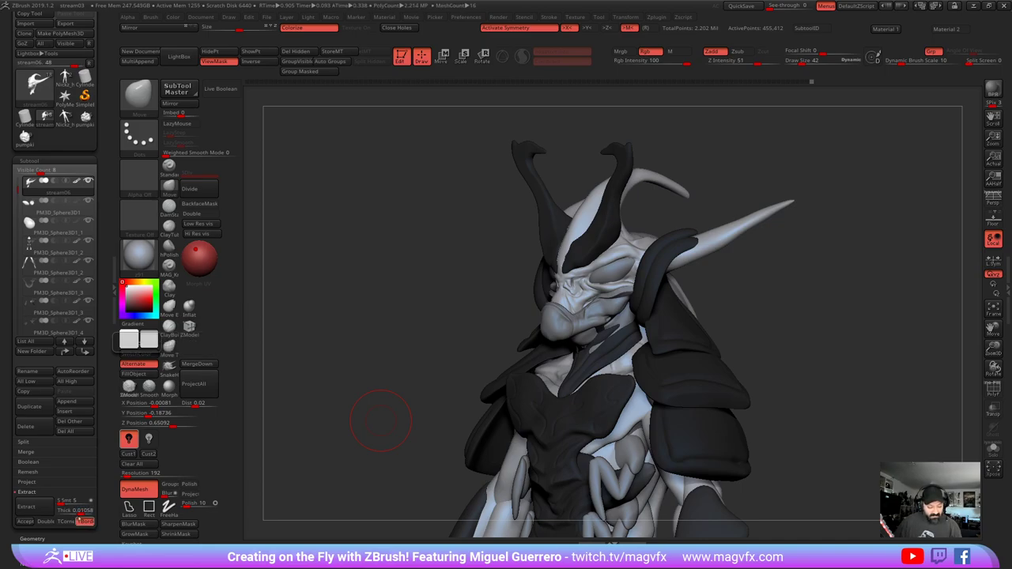
- Extract the masked lower face with a thickness of 0.005 and accept it as a new subtool
{"action": "left_click_drag", "start_coordinate": [80, 512], "coordinate": [80, 511]}
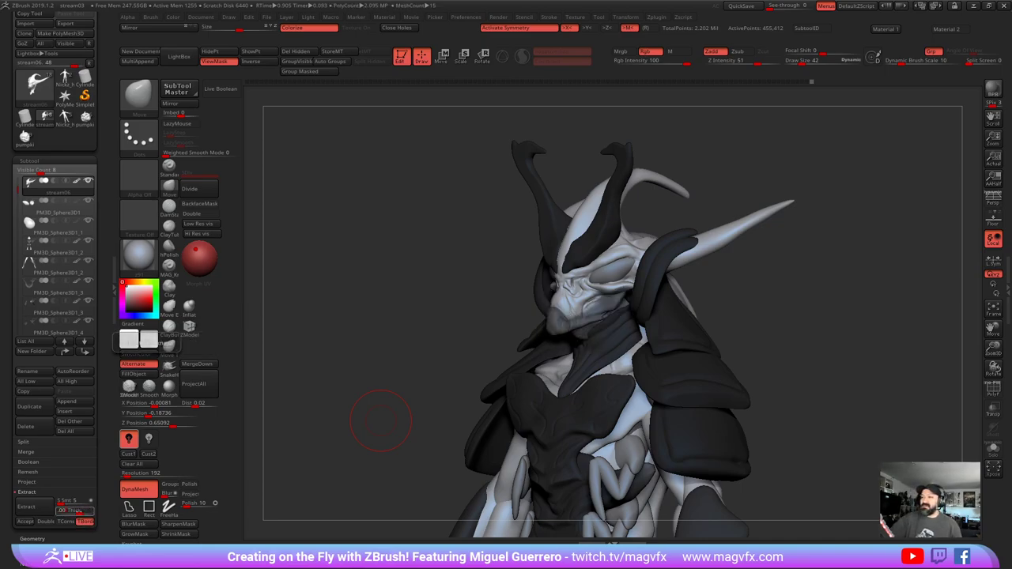
{"action": "left_click", "coordinate": [73, 511]}
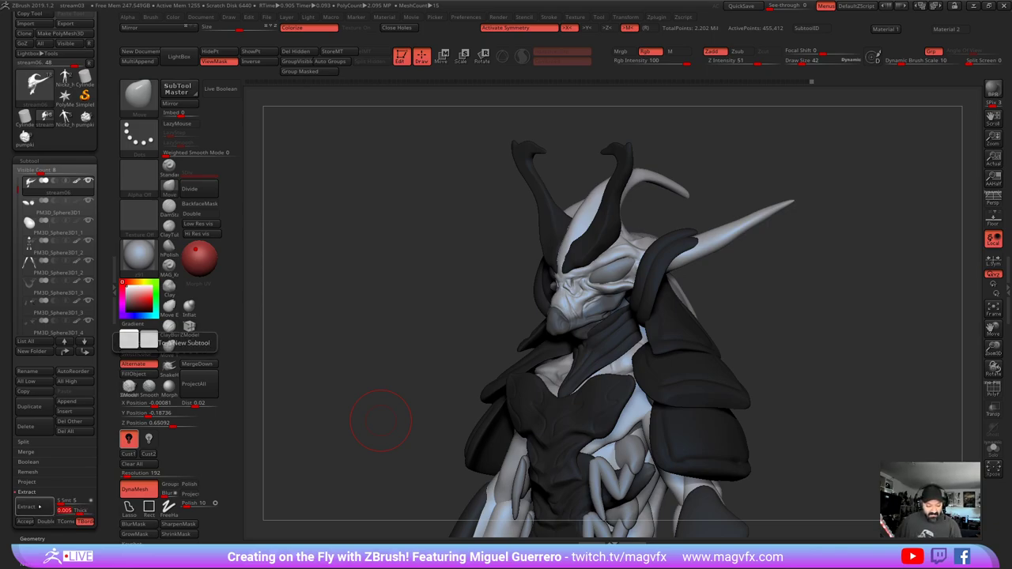
{"action": "left_click", "coordinate": [39, 509]}
{"action": "left_click", "coordinate": [26, 521]}
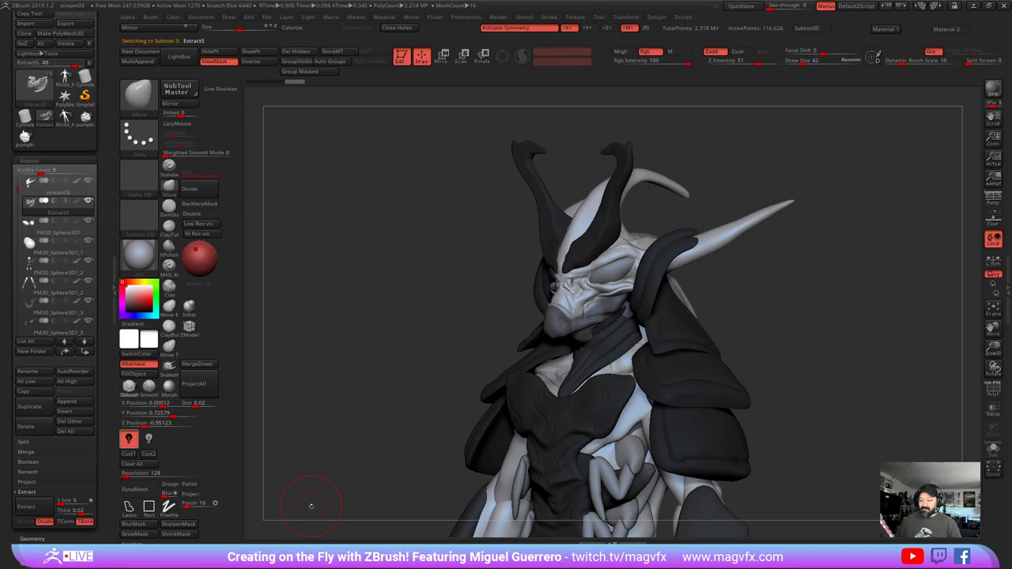
- Smooth the extracted face mask beside the cheek and clear its masking
{"action": "left_click_drag", "start_coordinate": [355, 359], "coordinate": [450, 348]}
{"action": "left_click_drag", "start_coordinate": [525, 304], "coordinate": [528, 296], "text": "shift"}
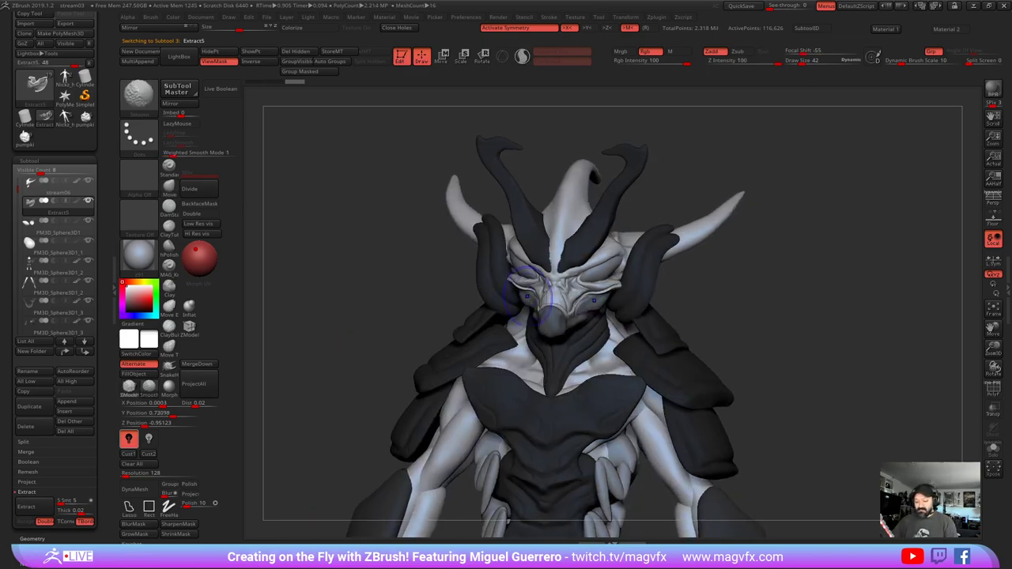
{"action": "mouse_move", "coordinate": [402, 307]}
{"action": "left_mouse_down", "text": "ctrl"}
{"action": "mouse_move", "coordinate": [348, 305]}
{"action": "mouse_move", "coordinate": [360, 303]}
{"action": "mouse_move", "coordinate": [352, 318]}
{"action": "left_mouse_up", "text": "ctrl"}
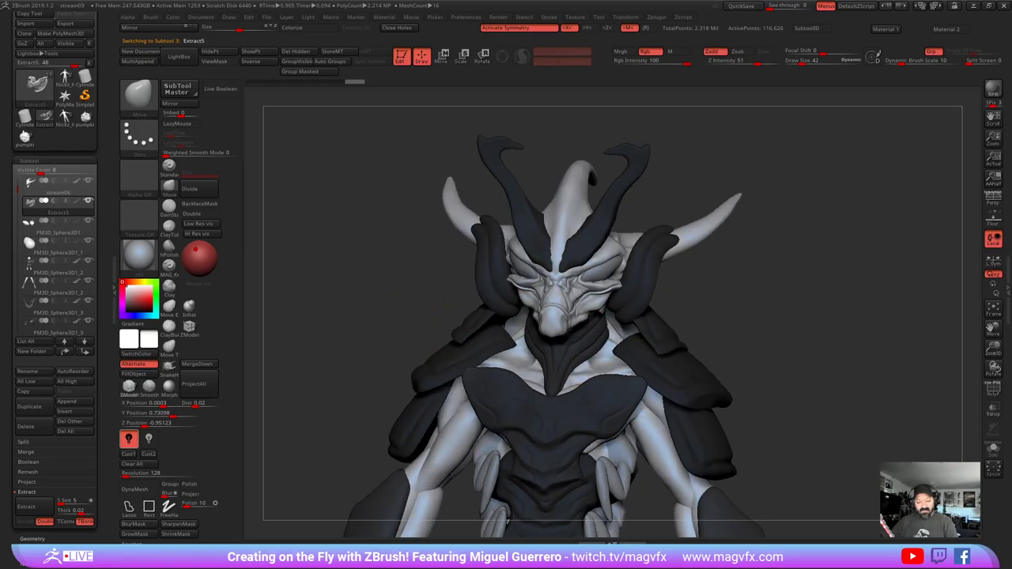
- Fill the extracted face mask with dark grey using the Standard brush
{"action": "left_click", "coordinate": [169, 166]}
{"action": "left_click", "coordinate": [126, 303]}
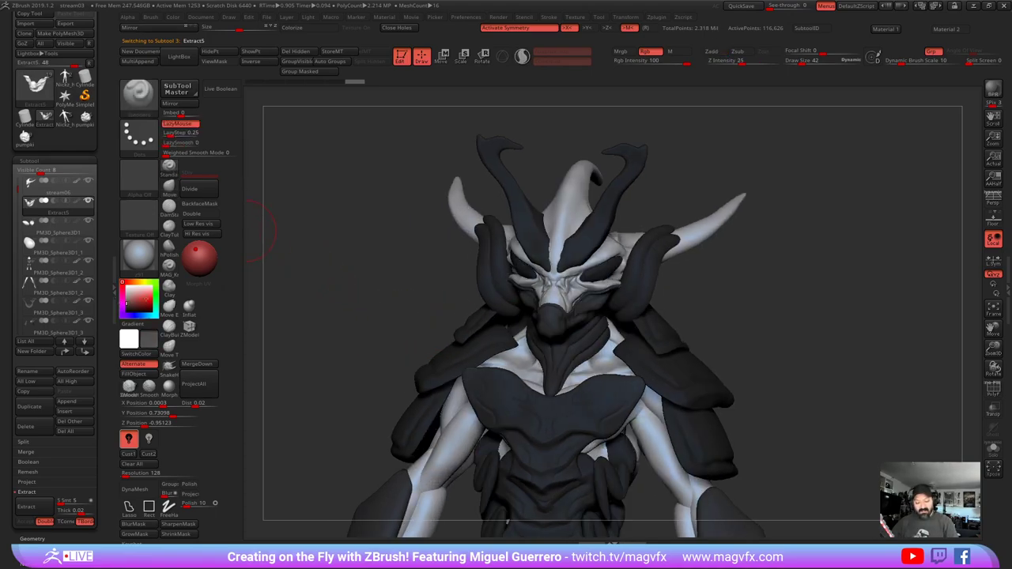
{"action": "left_click_drag", "start_coordinate": [537, 310], "coordinate": [521, 288]}
{"action": "left_click_drag", "start_coordinate": [422, 309], "coordinate": [528, 309]}
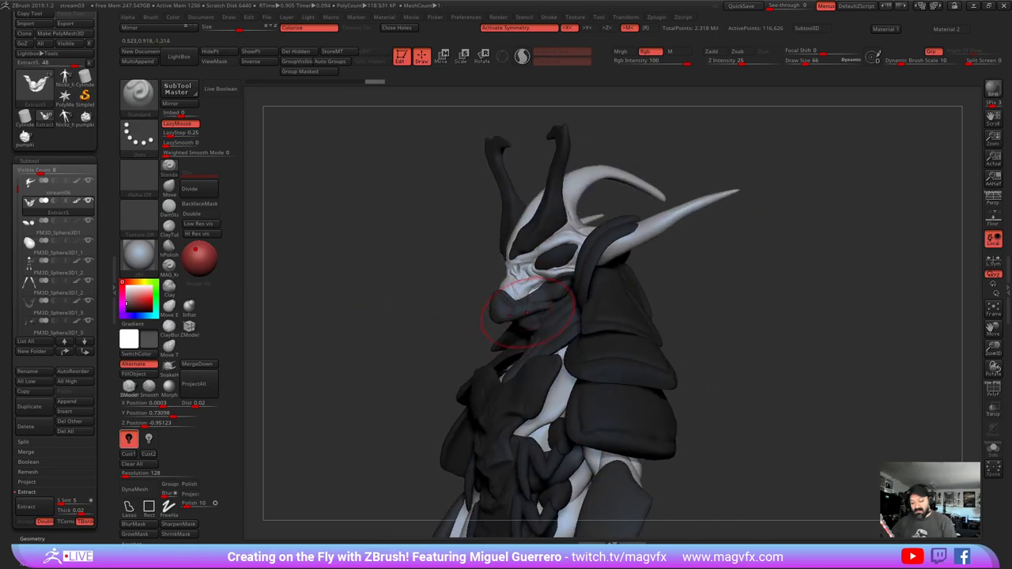
- Make the stream06 head subtool active, clear its masking, and remesh it with DynaMesh at resolution 192
{"action": "left_click", "coordinate": [527, 269], "text": "alt"}
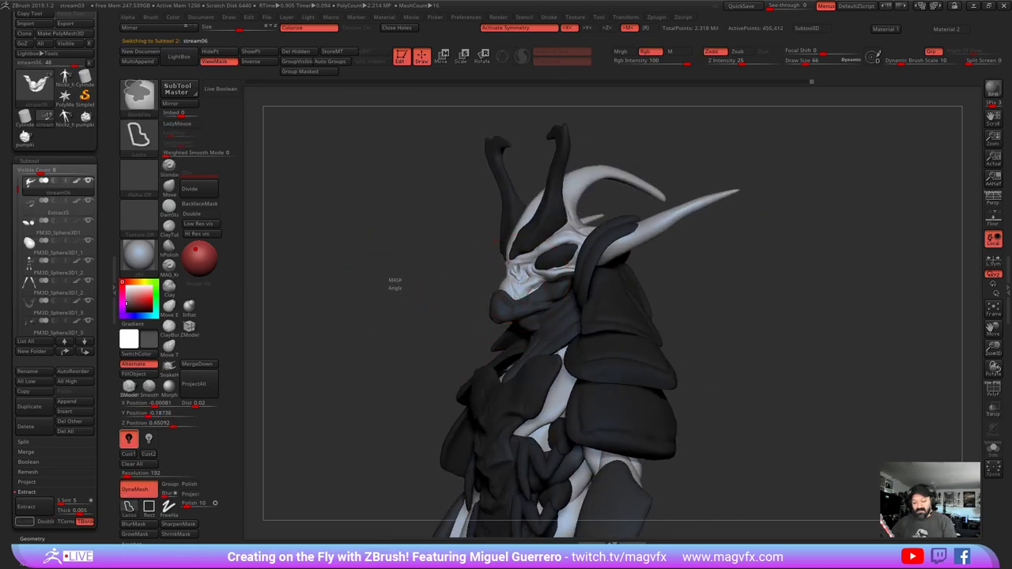
{"action": "left_click_drag", "start_coordinate": [408, 295], "coordinate": [504, 270]}
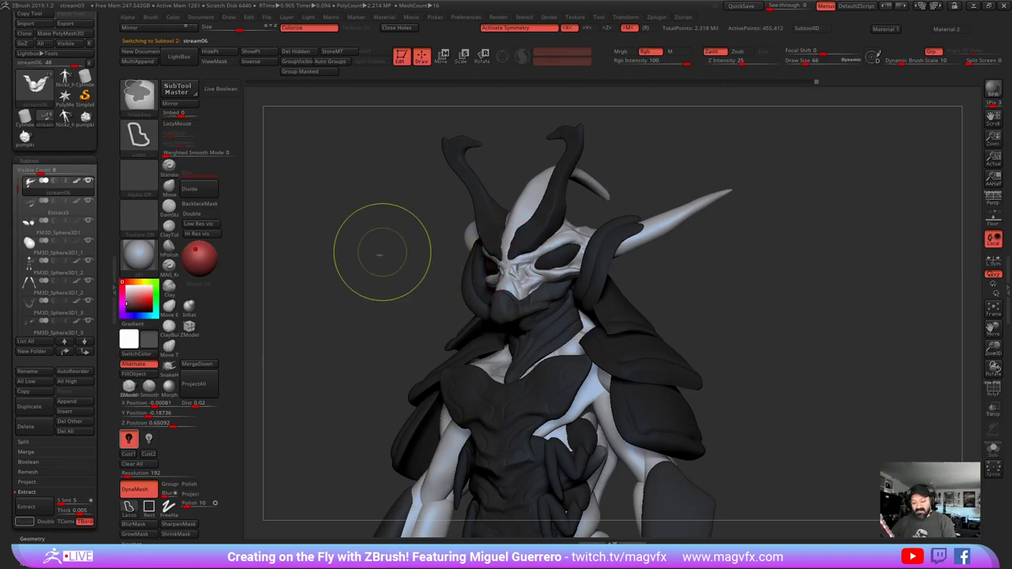
{"action": "left_click_drag", "start_coordinate": [382, 252], "coordinate": [376, 256], "text": "ctrl"}
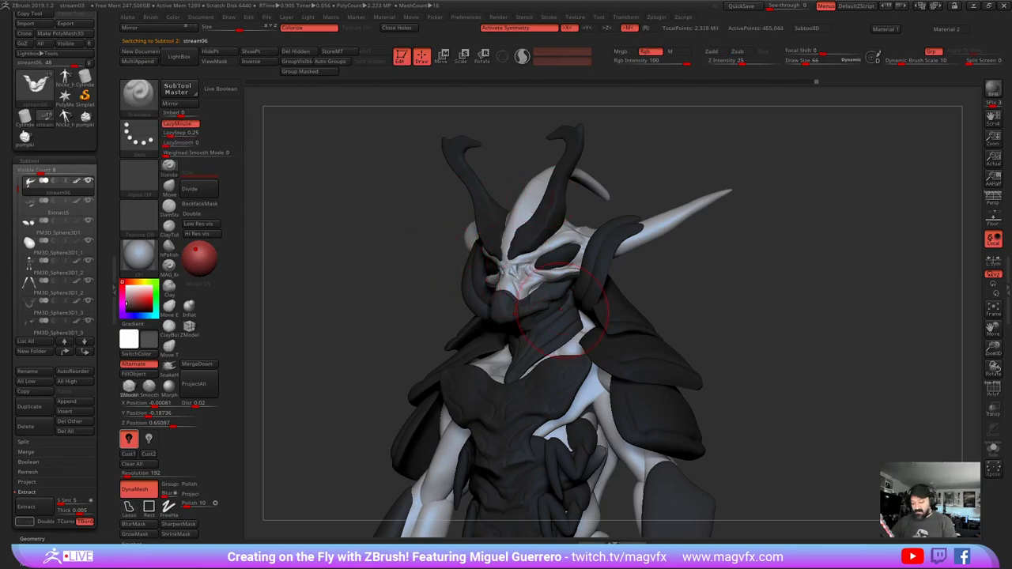
{"action": "left_click", "coordinate": [993, 449]}
{"action": "left_click", "coordinate": [992, 449]}
{"action": "left_click_drag", "start_coordinate": [846, 399], "coordinate": [932, 381]}
- Make the extracted face mask the active subtool and reset the current colour to white
{"action": "left_click", "coordinate": [507, 311], "text": "alt"}
{"action": "mouse_move", "coordinate": [379, 288]}
{"action": "left_mouse_down", "text": "alt"}
{"action": "mouse_move", "coordinate": [445, 307]}
{"action": "mouse_move", "coordinate": [388, 313]}
{"action": "left_mouse_up", "text": "alt"}
{"action": "mouse_move", "coordinate": [388, 314]}
{"action": "right_mouse_down", "text": "ctrl"}
{"action": "mouse_move", "coordinate": [438, 318]}
{"action": "mouse_move", "coordinate": [379, 305]}
{"action": "right_mouse_up", "text": "ctrl"}
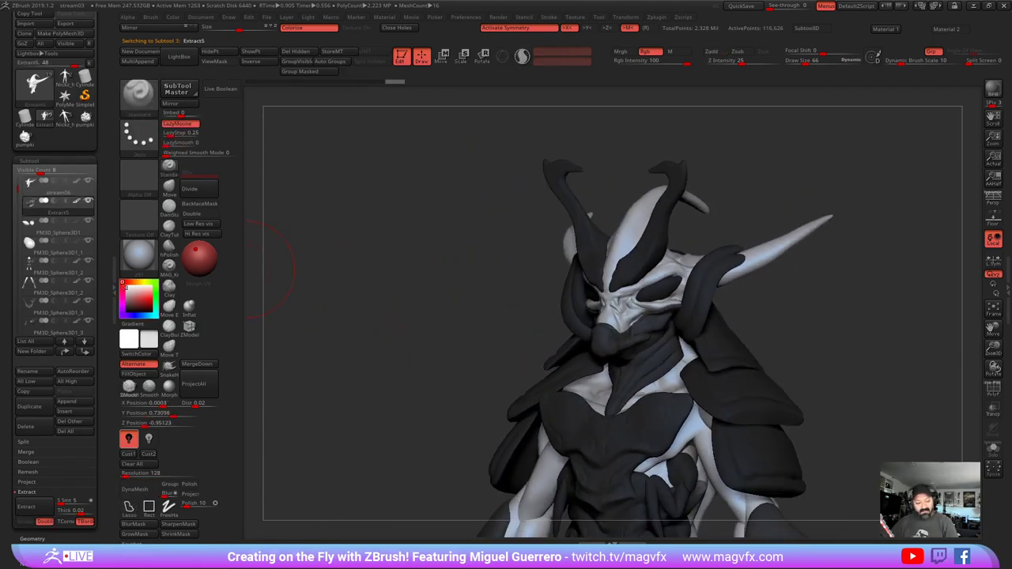
{"action": "left_click_drag", "start_coordinate": [125, 287], "coordinate": [123, 283]}
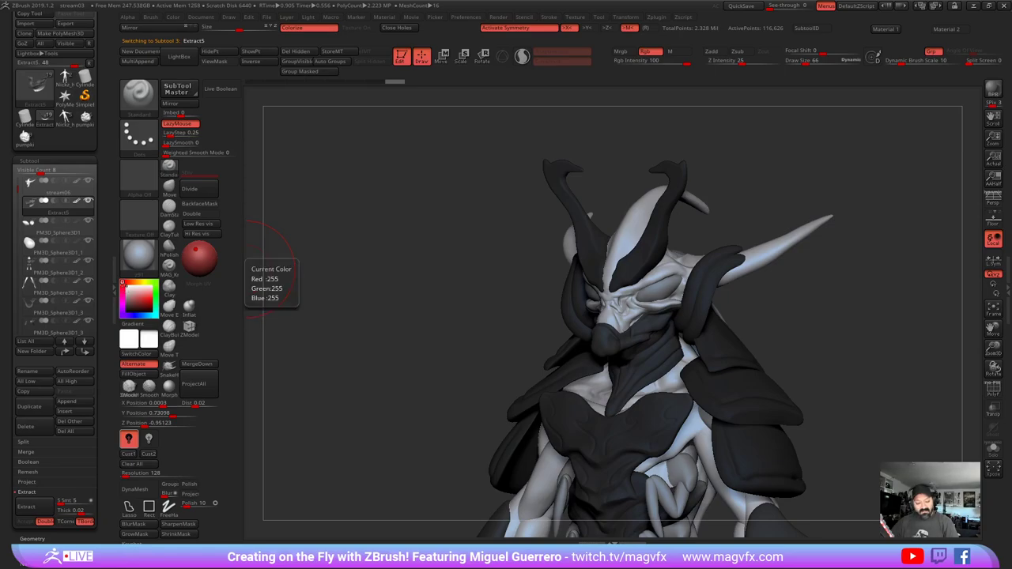
- Pull the face mask's muzzle into a pointed beak with the Move brush at draw size 26
{"action": "left_click_drag", "start_coordinate": [318, 324], "coordinate": [405, 317], "text": "shift"}
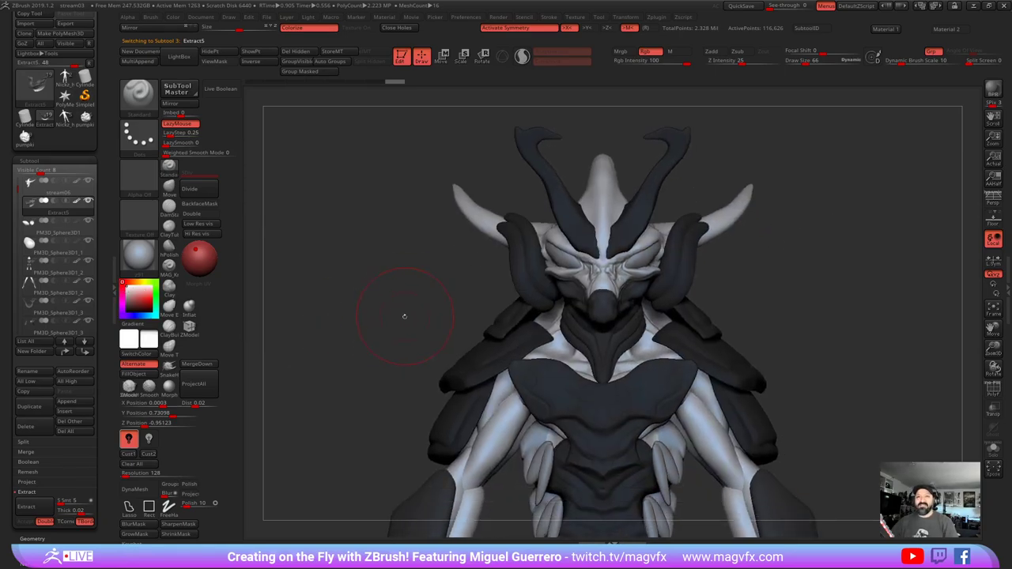
{"action": "right_click_drag", "start_coordinate": [405, 316], "coordinate": [383, 302], "text": "ctrl"}
{"action": "mouse_move", "coordinate": [383, 303]}
{"action": "left_mouse_down"}
{"action": "mouse_move", "coordinate": [314, 311]}
{"action": "mouse_move", "coordinate": [446, 324]}
{"action": "mouse_move", "coordinate": [381, 313]}
{"action": "mouse_move", "coordinate": [451, 310]}
{"action": "left_mouse_up"}
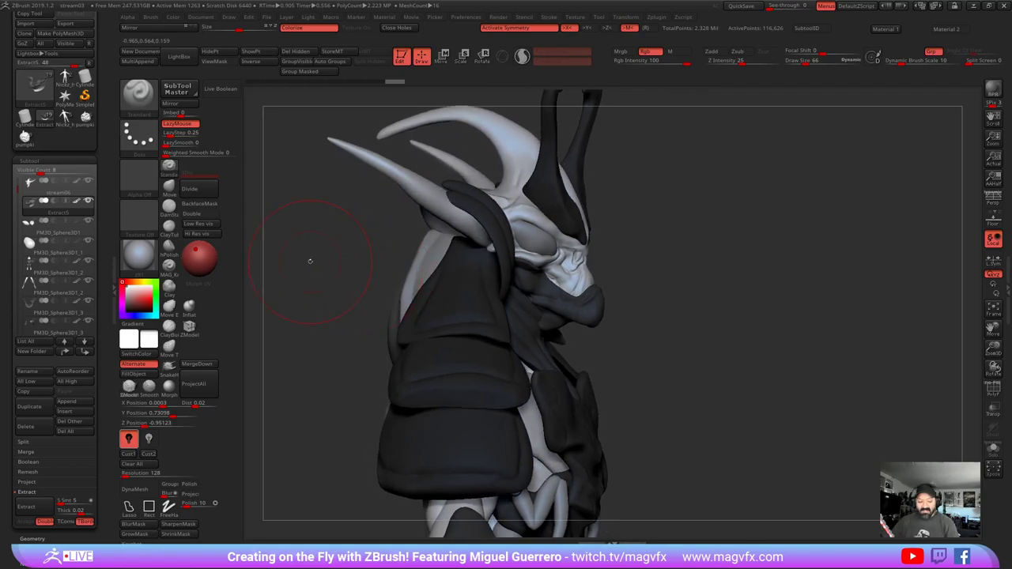
{"action": "left_click", "coordinate": [169, 187]}
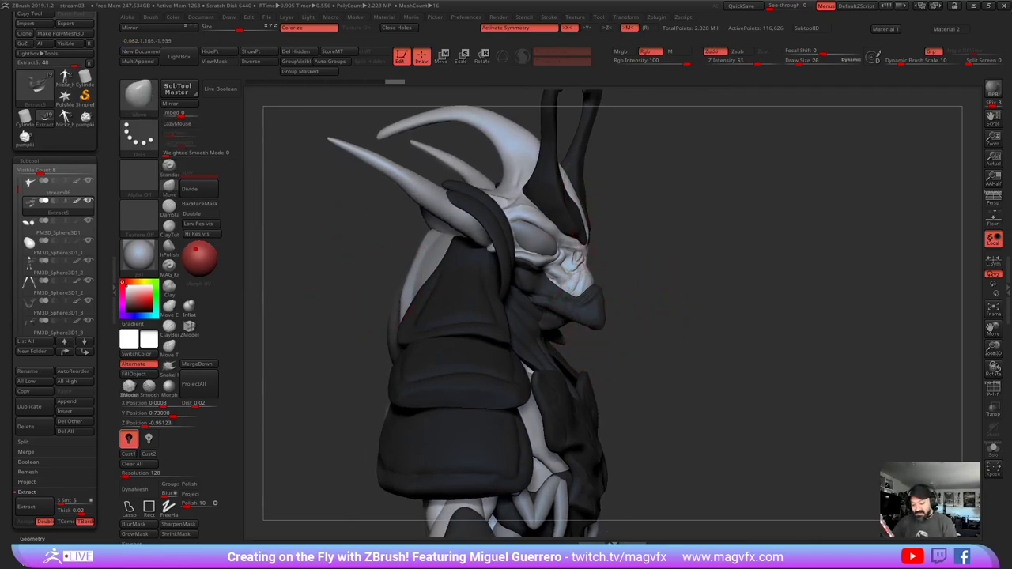
{"action": "left_click_drag", "start_coordinate": [379, 314], "coordinate": [348, 340]}
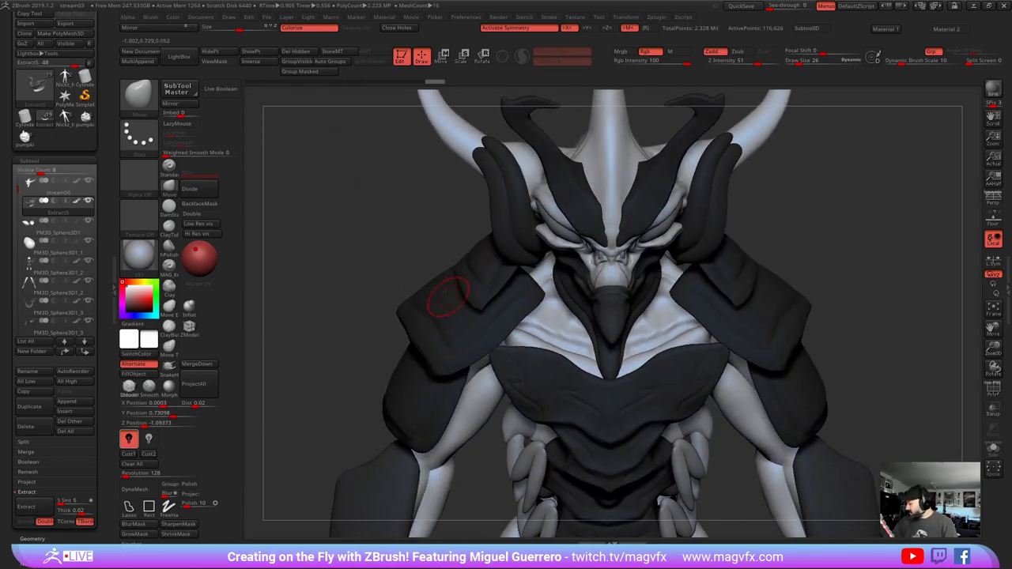
{"action": "left_click_drag", "start_coordinate": [387, 259], "coordinate": [358, 286], "text": "alt"}
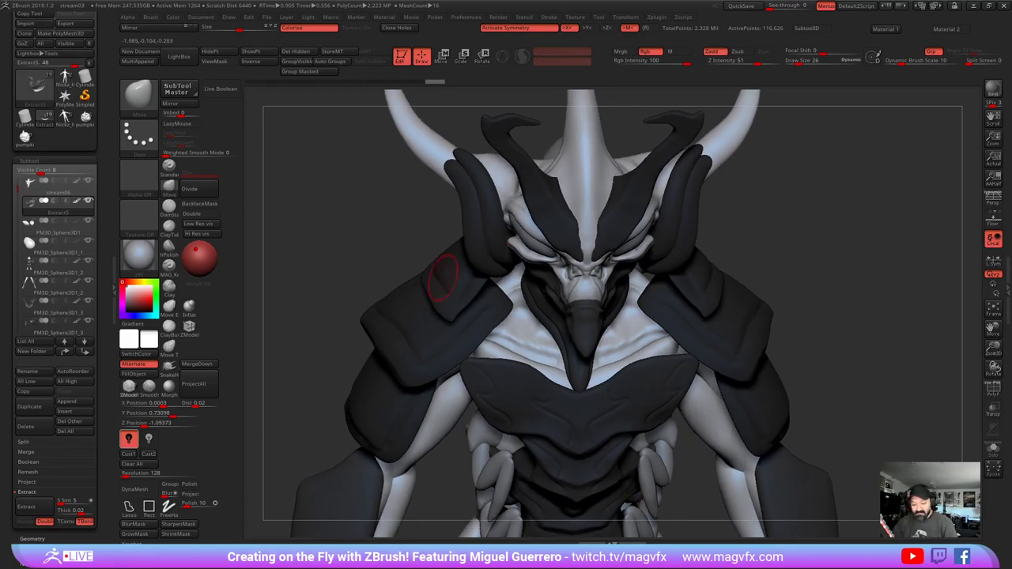
- Reshape the face mask's side and lower edges with the Move brush at draw sizes 30 and 22
{"action": "mouse_move", "coordinate": [404, 253]}
{"action": "left_mouse_down"}
{"action": "mouse_move", "coordinate": [390, 240]}
{"action": "mouse_move", "coordinate": [400, 236]}
{"action": "left_mouse_up"}
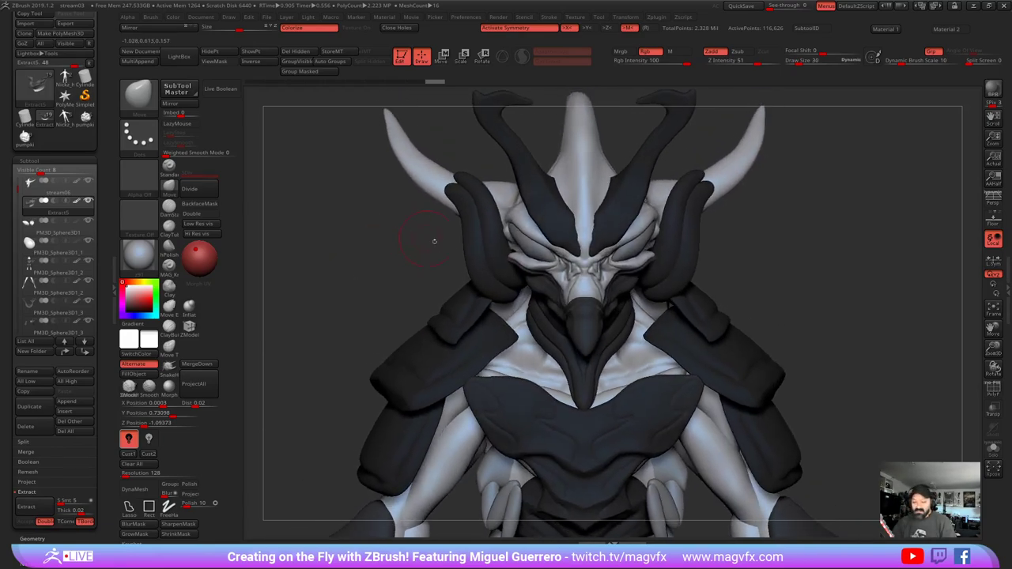
{"action": "left_click_drag", "start_coordinate": [534, 290], "coordinate": [548, 315]}
{"action": "mouse_move", "coordinate": [422, 290]}
{"action": "left_mouse_down"}
{"action": "mouse_move", "coordinate": [453, 305]}
{"action": "mouse_move", "coordinate": [428, 312]}
{"action": "left_mouse_up"}
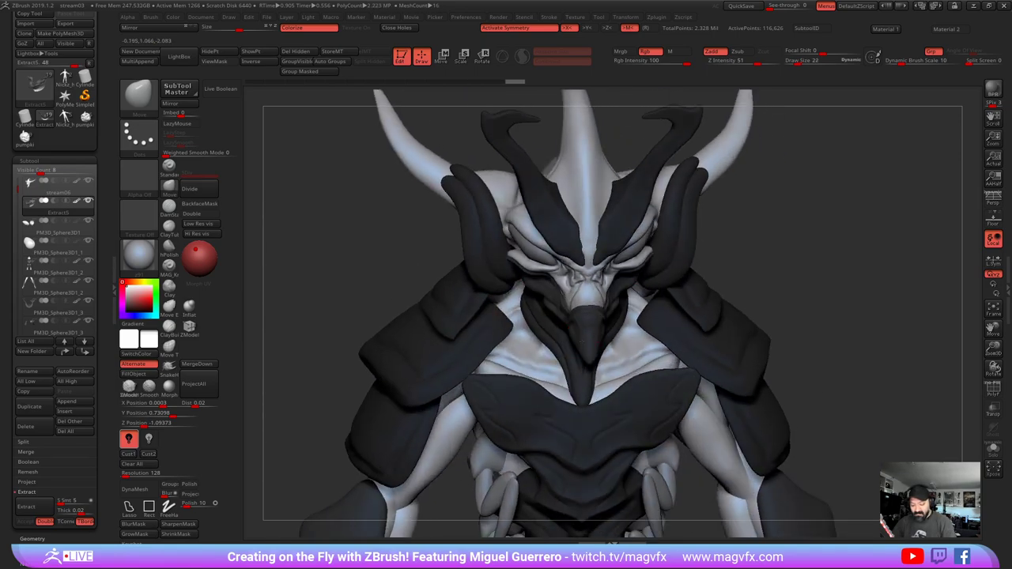
{"action": "left_click_drag", "start_coordinate": [558, 344], "coordinate": [561, 351]}
{"action": "left_click_drag", "start_coordinate": [408, 305], "coordinate": [368, 297]}
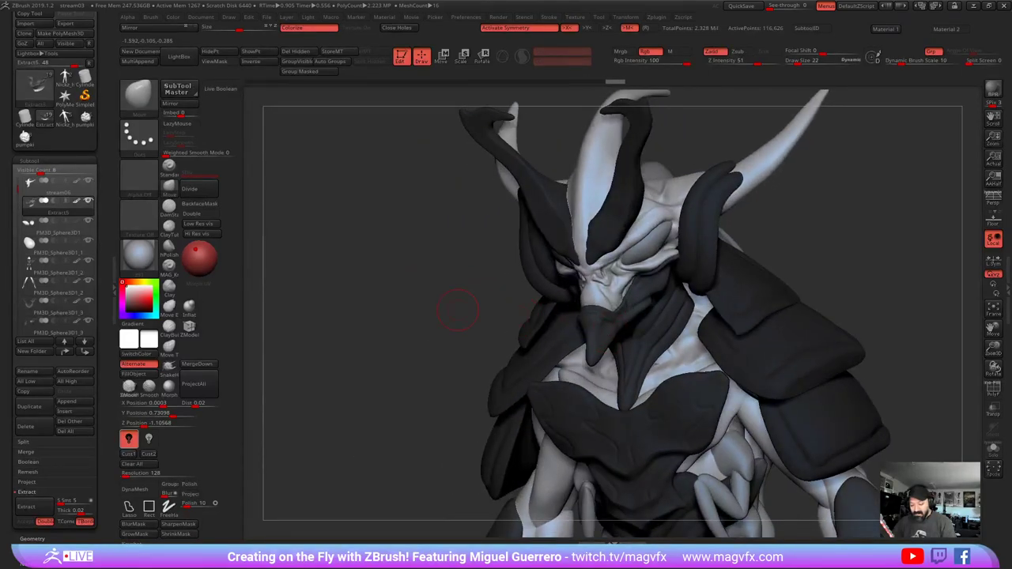
- Shape the face mask's beak tip back toward the face with the Move brush at draw size 22
{"action": "left_click_drag", "start_coordinate": [457, 311], "coordinate": [604, 348]}
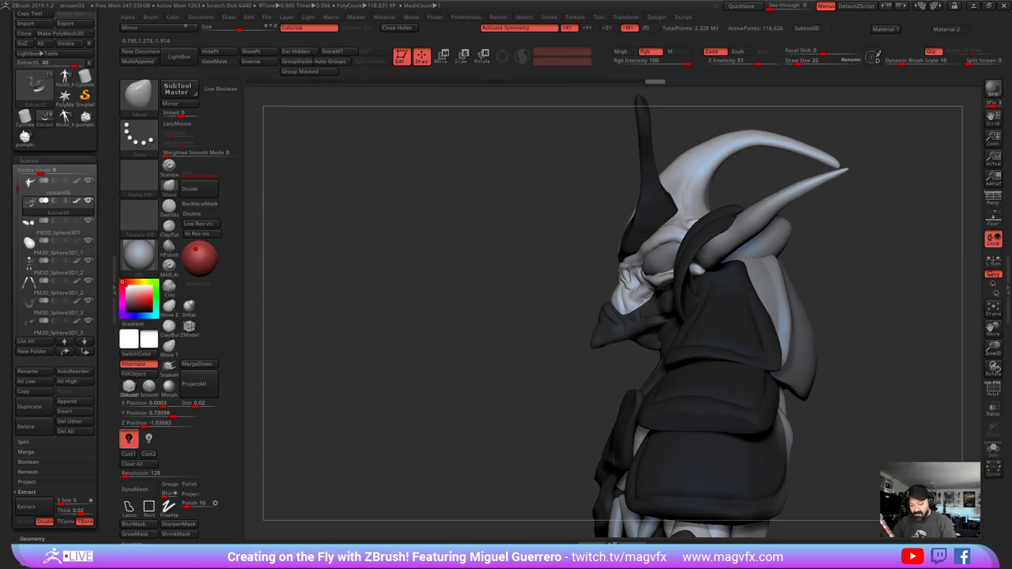
{"action": "left_click_drag", "start_coordinate": [490, 329], "coordinate": [593, 328], "text": "shift"}
{"action": "left_click_drag", "start_coordinate": [467, 312], "coordinate": [480, 327], "text": "alt"}
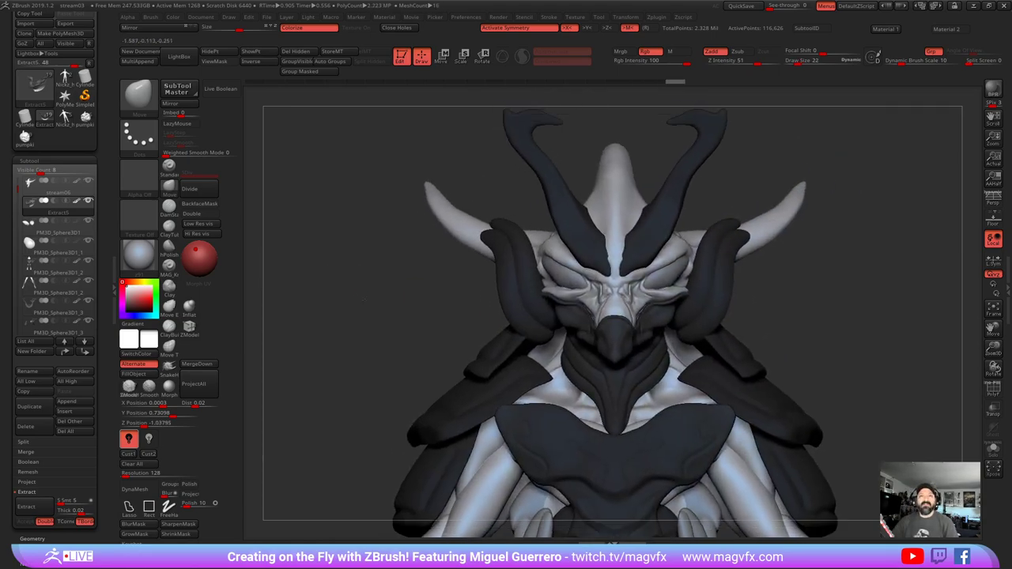
{"action": "left_click_drag", "start_coordinate": [364, 323], "coordinate": [366, 324], "text": "alt"}
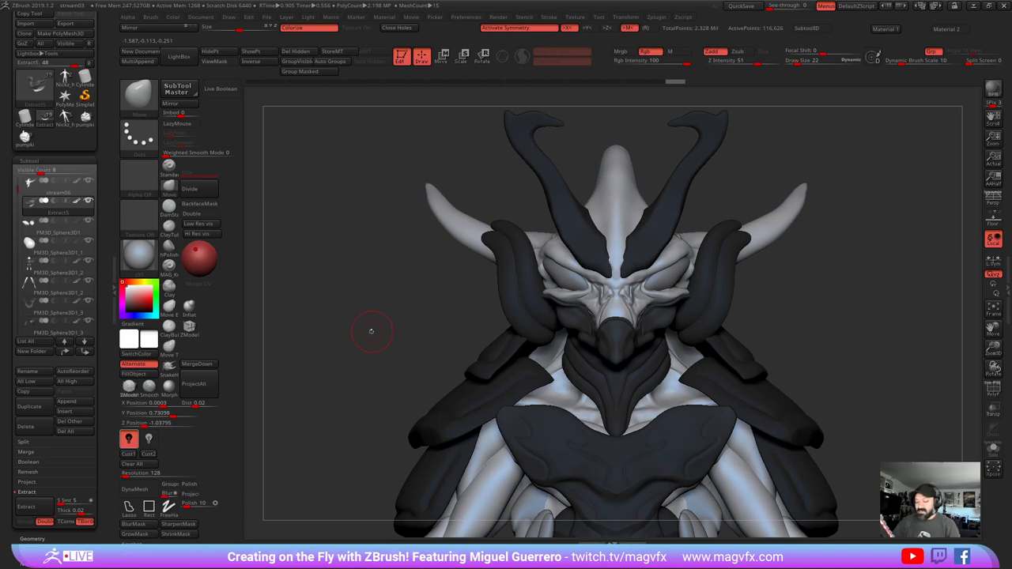
- Make the eyes subtool active, duplicate it, and hide the duplicate while keeping the original eyes active
{"action": "mouse_move", "coordinate": [371, 332]}
{"action": "right_mouse_down"}
{"action": "mouse_move", "coordinate": [321, 333]}
{"action": "mouse_move", "coordinate": [363, 326]}
{"action": "right_mouse_up"}
{"action": "left_click_drag", "start_coordinate": [362, 325], "coordinate": [403, 328]}
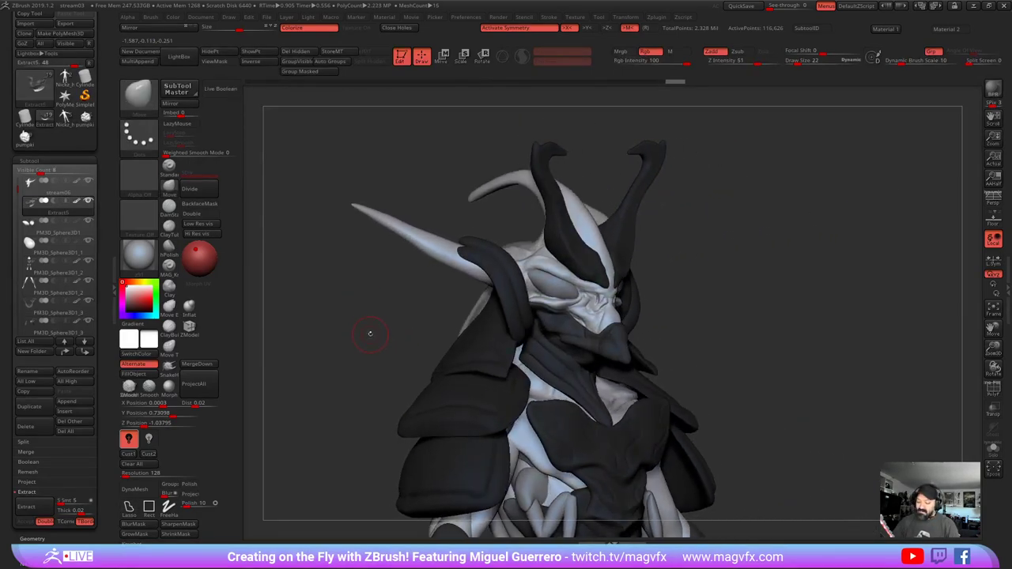
{"action": "mouse_move", "coordinate": [370, 333]}
{"action": "right_mouse_down", "text": "ctrl"}
{"action": "mouse_move", "coordinate": [366, 320]}
{"action": "mouse_move", "coordinate": [346, 337]}
{"action": "mouse_move", "coordinate": [325, 324]}
{"action": "mouse_move", "coordinate": [403, 352]}
{"action": "mouse_move", "coordinate": [342, 338]}
{"action": "right_mouse_up", "text": "ctrl"}
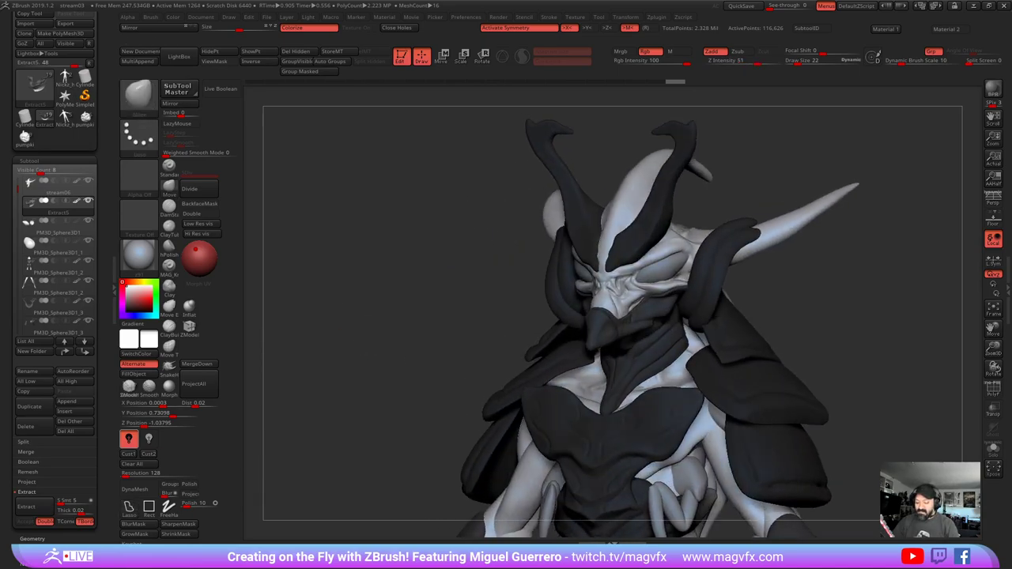
{"action": "mouse_move", "coordinate": [427, 315]}
{"action": "right_mouse_down", "text": "alt"}
{"action": "mouse_move", "coordinate": [355, 330]}
{"action": "mouse_move", "coordinate": [388, 332]}
{"action": "right_mouse_up", "text": "alt"}
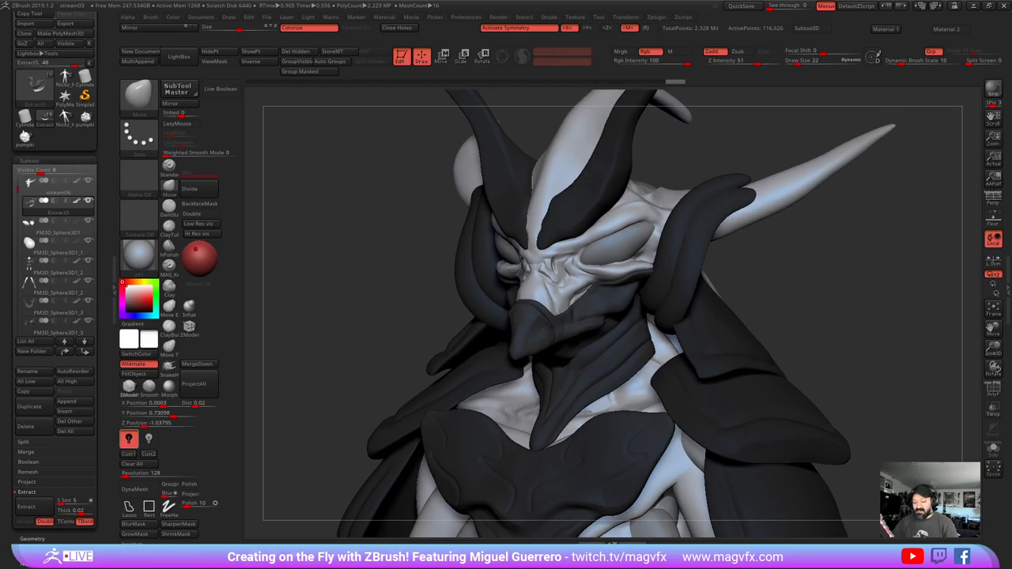
{"action": "right_click_drag", "start_coordinate": [356, 301], "coordinate": [442, 273]}
{"action": "left_click", "coordinate": [446, 294], "text": "alt"}
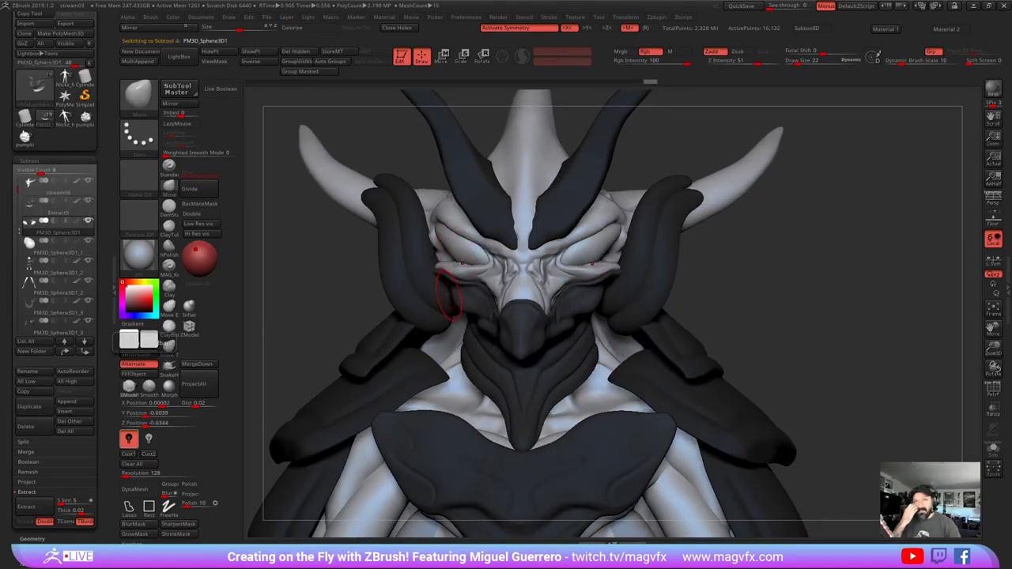
{"action": "mouse_move", "coordinate": [30, 253]}
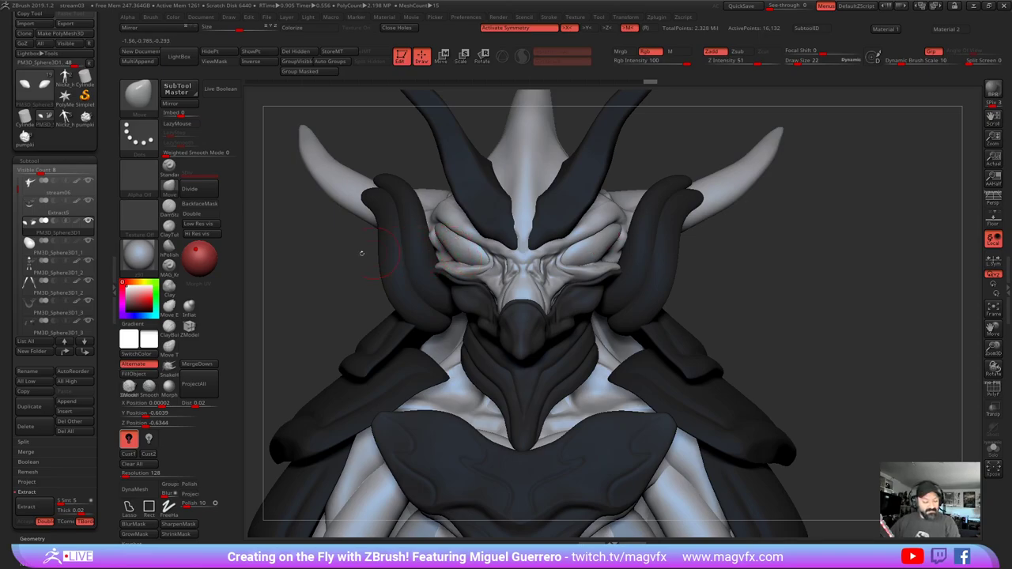
{"action": "left_click", "coordinate": [30, 408]}
{"action": "left_click", "coordinate": [28, 228]}
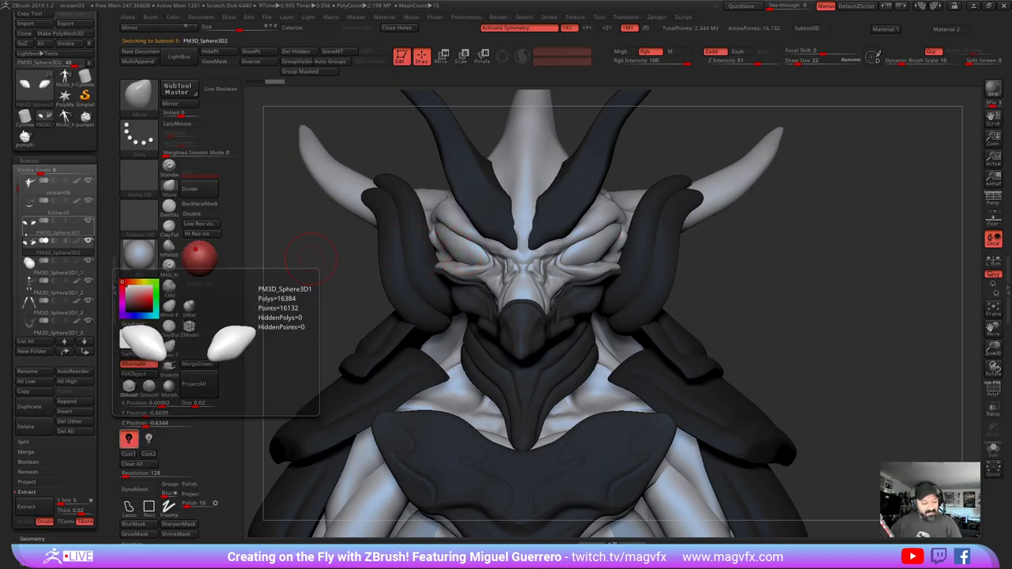
{"action": "left_click", "coordinate": [86, 244]}
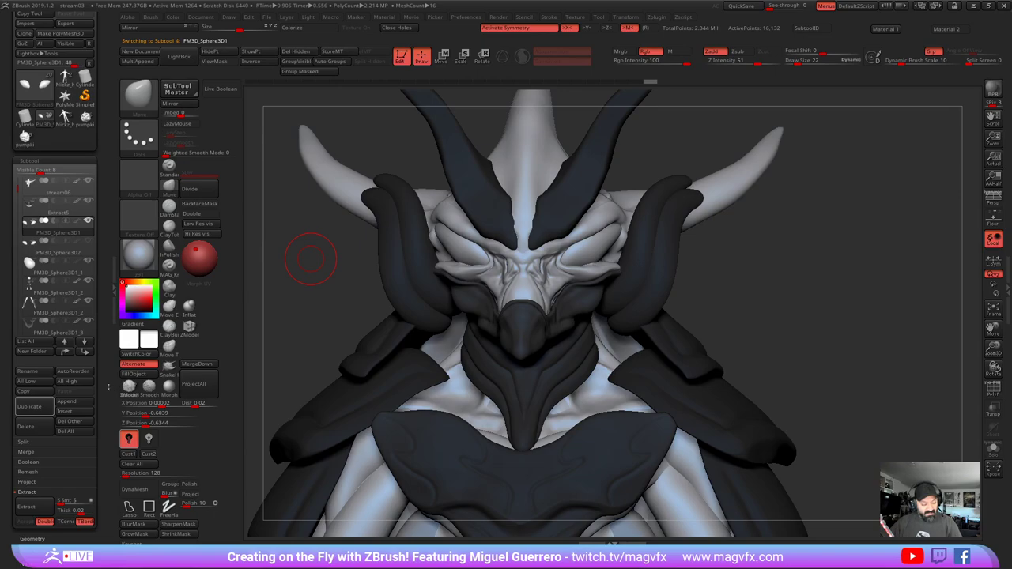
- Add a surface noise to the eyes using the HexTile pattern from the NoisePlug patterns
{"action": "left_click_drag", "start_coordinate": [109, 386], "coordinate": [108, 222]}
{"action": "left_click_drag", "start_coordinate": [78, 484], "coordinate": [79, 420]}
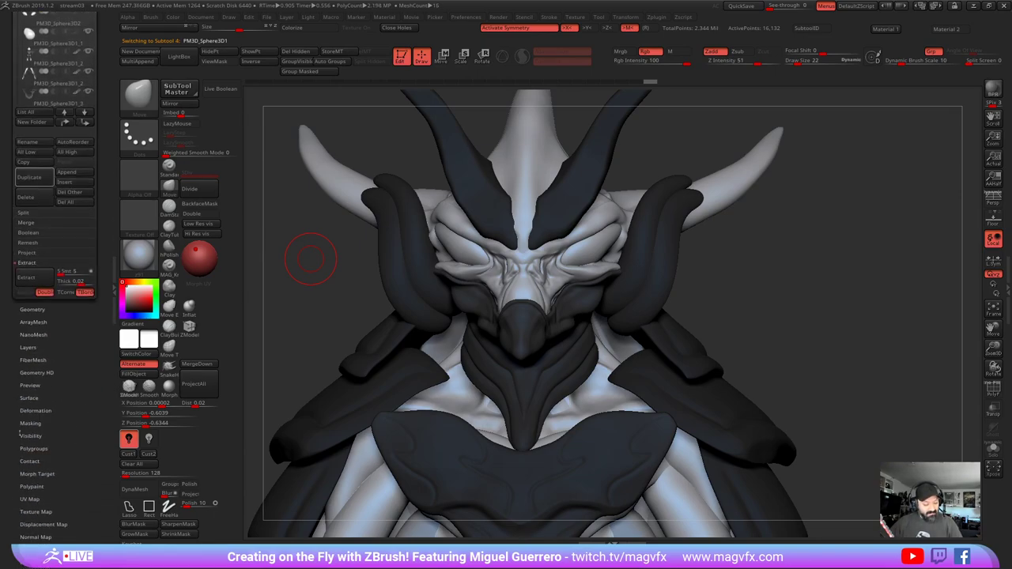
{"action": "left_click", "coordinate": [28, 398]}
{"action": "left_click_drag", "start_coordinate": [71, 332], "coordinate": [70, 447]}
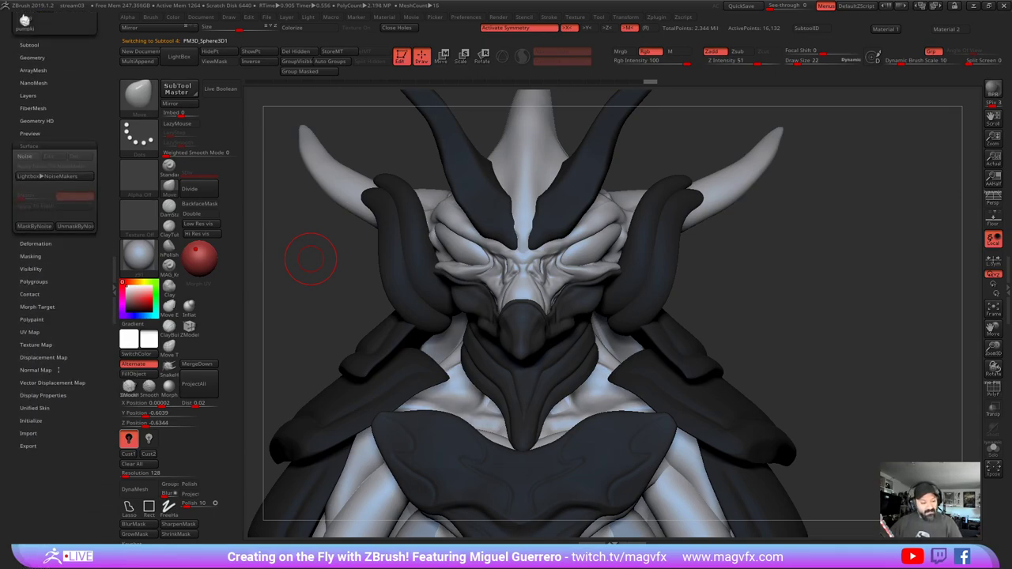
{"action": "left_click", "coordinate": [24, 156]}
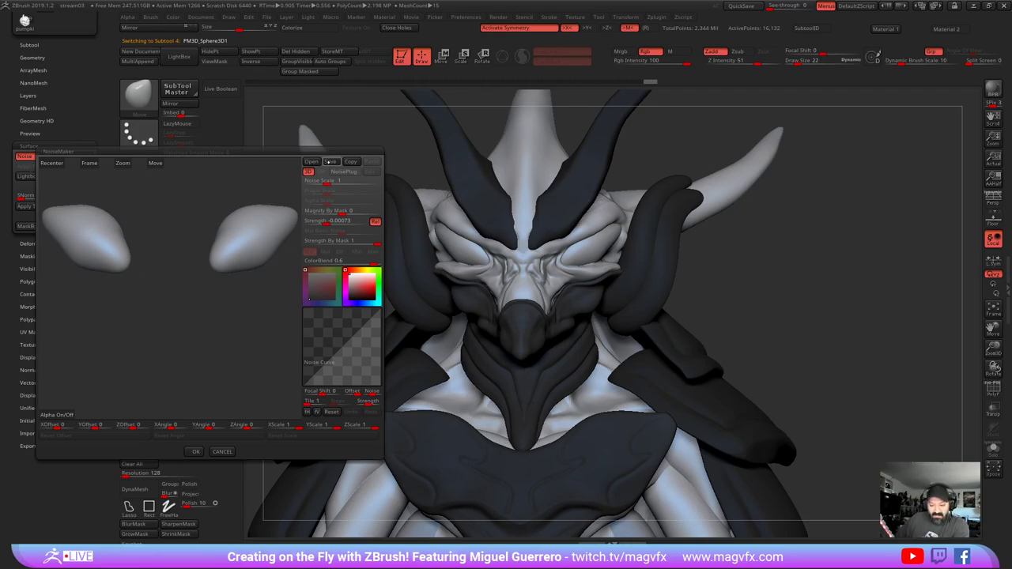
{"action": "left_click", "coordinate": [343, 172]}
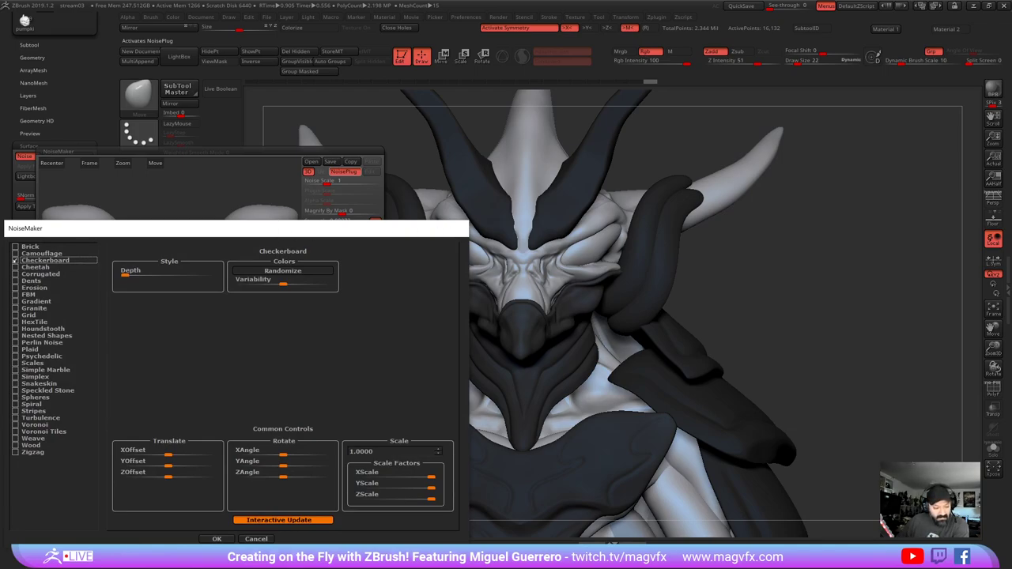
{"action": "left_click", "coordinate": [17, 322]}
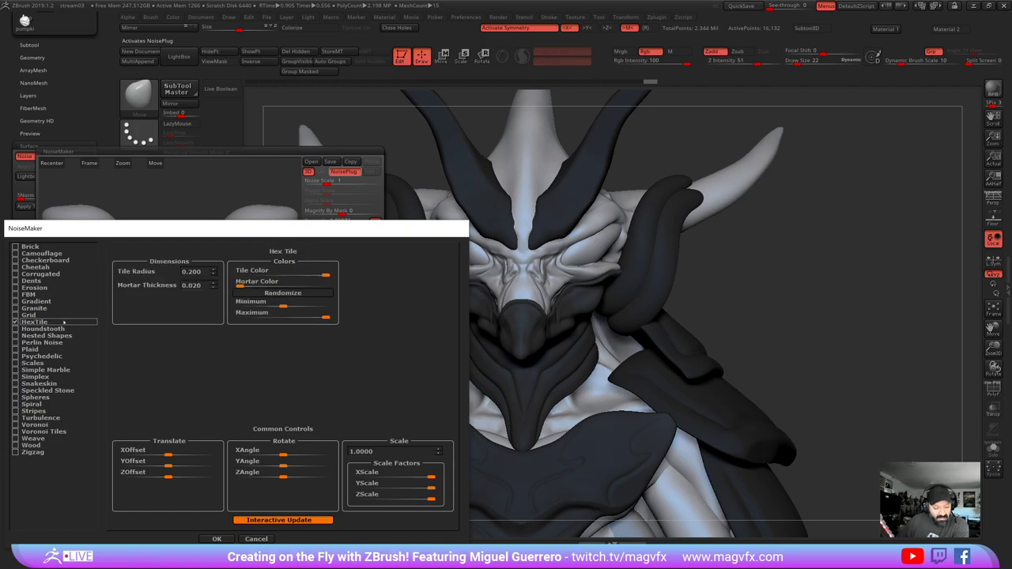
{"action": "left_click", "coordinate": [217, 539]}
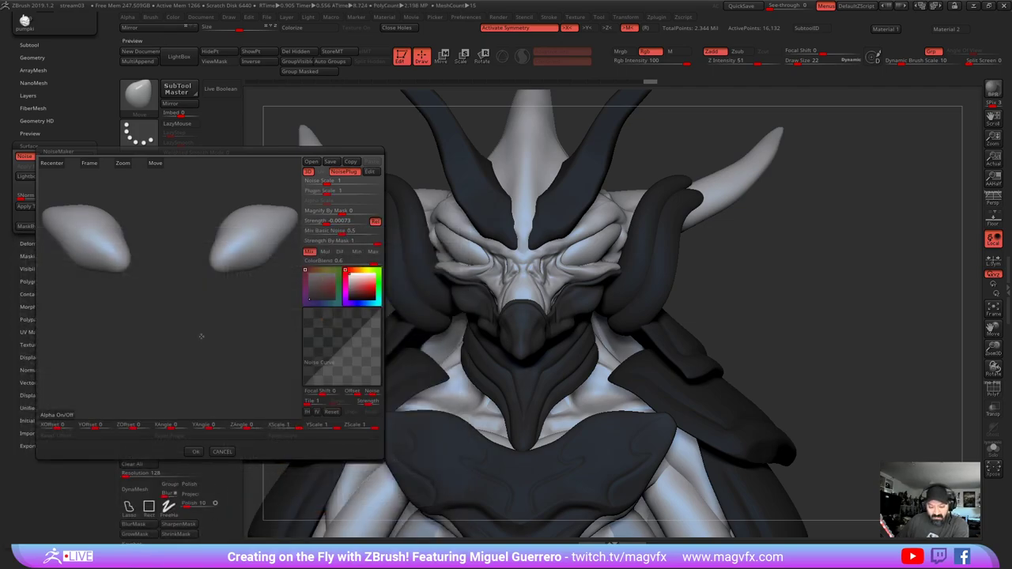
- Set the eyes' hex noise to plugin scale 0.20395 and strength -0.01887, and apply the noise settings
{"action": "left_click_drag", "start_coordinate": [124, 162], "coordinate": [165, 305]}
{"action": "left_click_drag", "start_coordinate": [153, 164], "coordinate": [35, 235]}
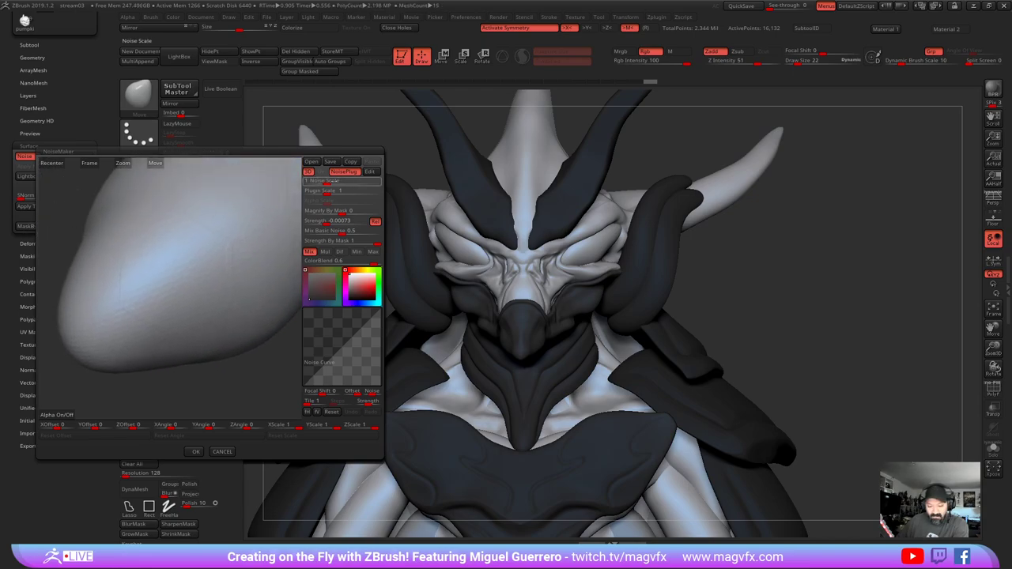
{"action": "left_click_drag", "start_coordinate": [327, 192], "coordinate": [331, 192]}
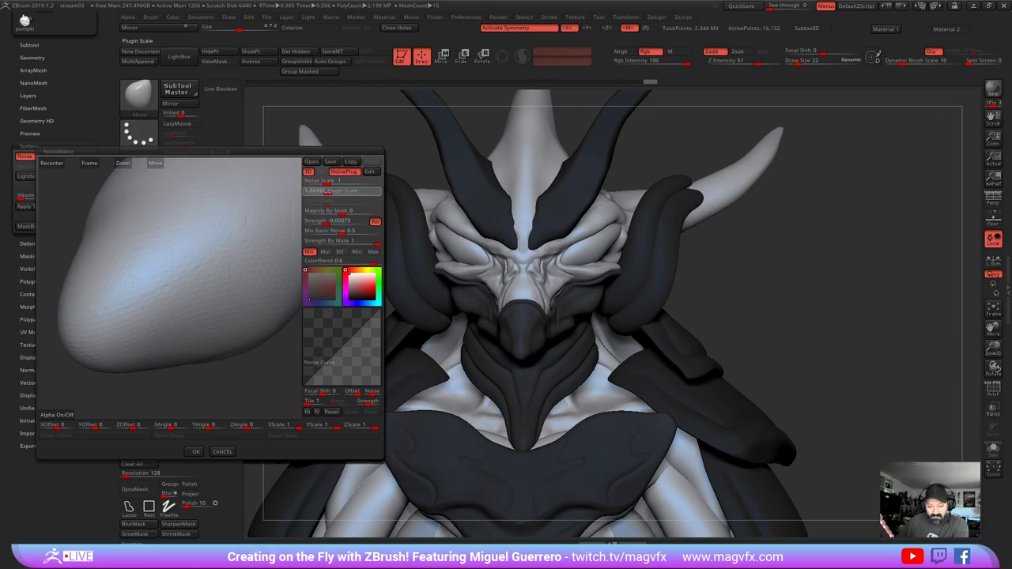
{"action": "left_click", "coordinate": [322, 192]}
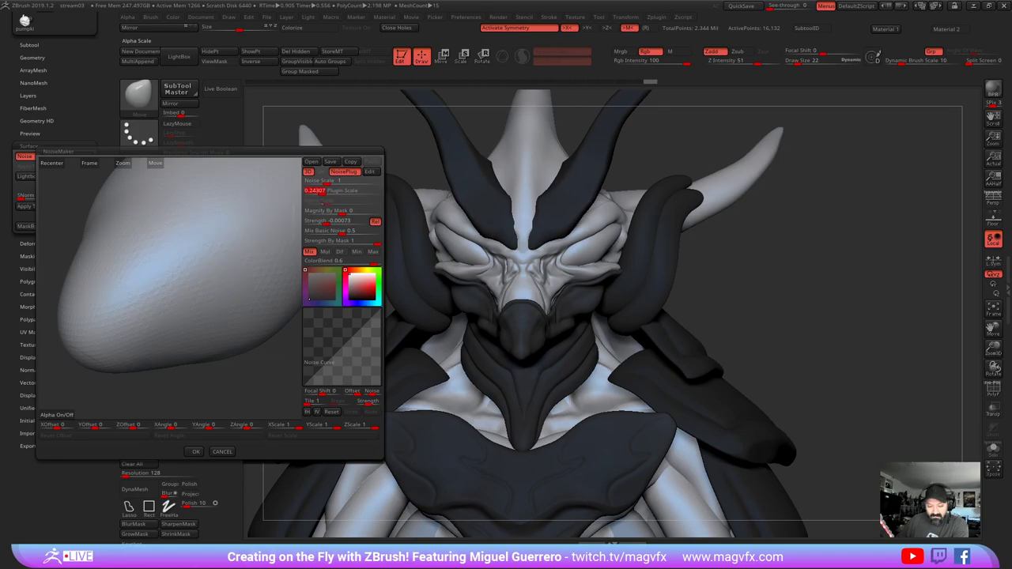
{"action": "left_click_drag", "start_coordinate": [326, 222], "coordinate": [322, 191]}
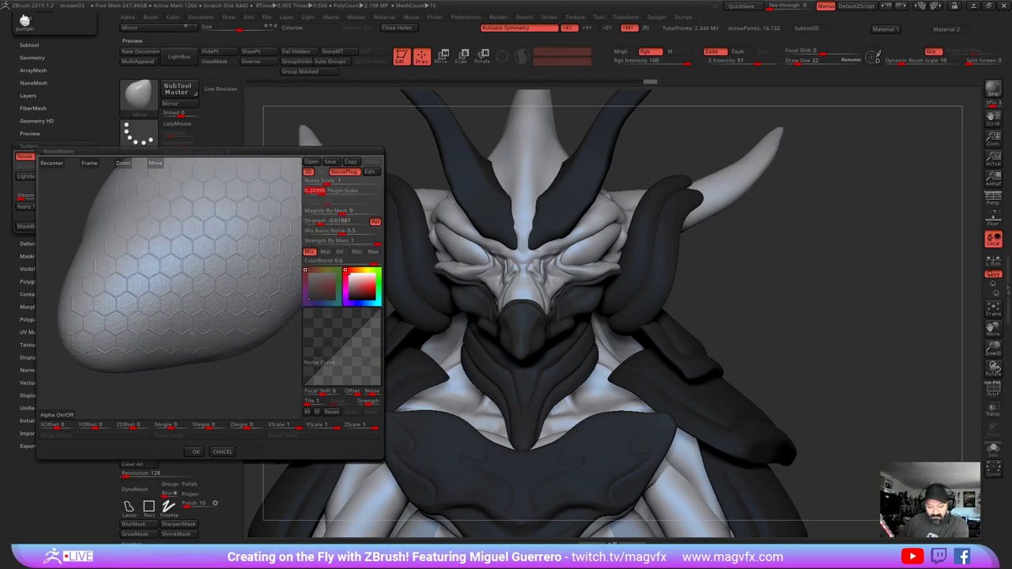
{"action": "left_click", "coordinate": [195, 452]}
- Reopen the eyes' noise settings, keep the HexTile pattern, and set the noise strength to 0.04412
{"action": "left_click_drag", "start_coordinate": [323, 291], "coordinate": [199, 288]}
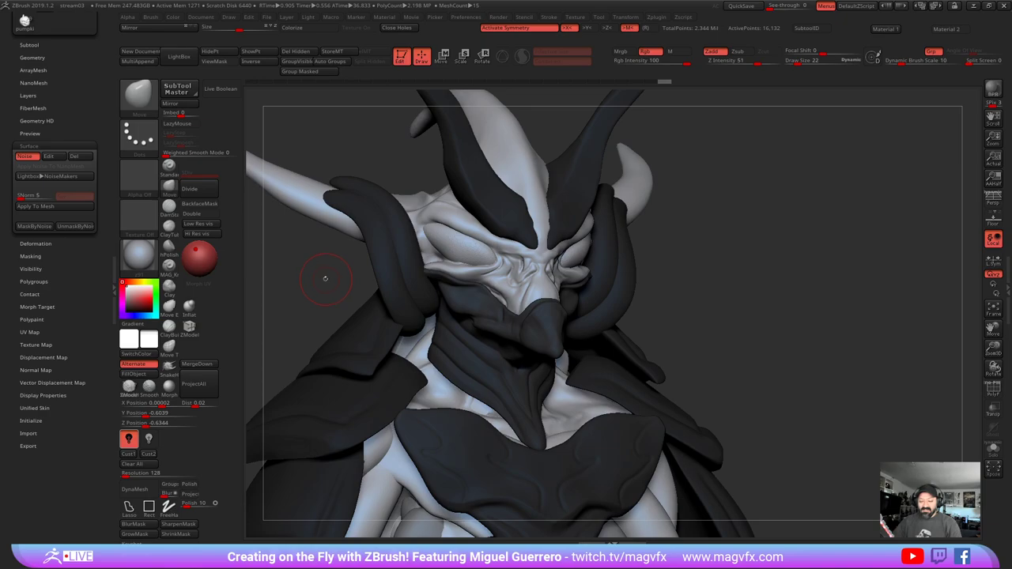
{"action": "mouse_move", "coordinate": [325, 279]}
{"action": "right_mouse_down"}
{"action": "mouse_move", "coordinate": [273, 277]}
{"action": "mouse_move", "coordinate": [309, 298]}
{"action": "mouse_move", "coordinate": [366, 297]}
{"action": "mouse_move", "coordinate": [333, 304]}
{"action": "mouse_move", "coordinate": [435, 325]}
{"action": "right_mouse_up"}
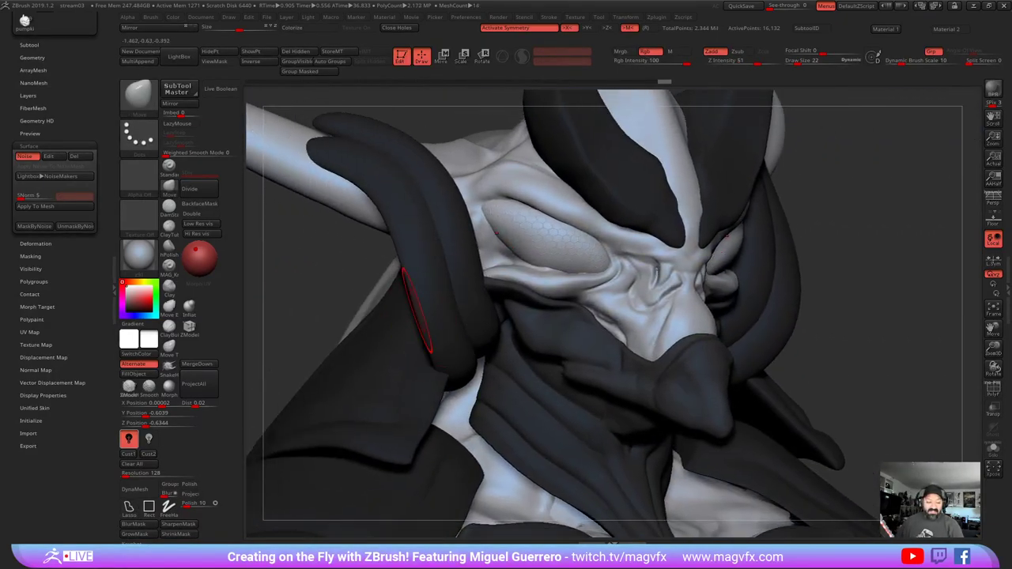
{"action": "left_click", "coordinate": [49, 157]}
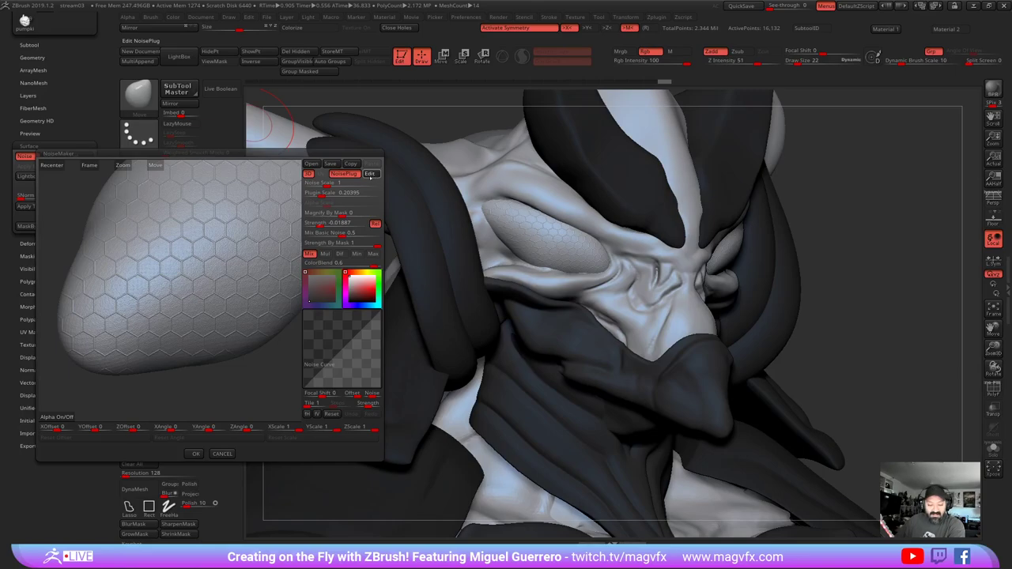
{"action": "left_click", "coordinate": [369, 174]}
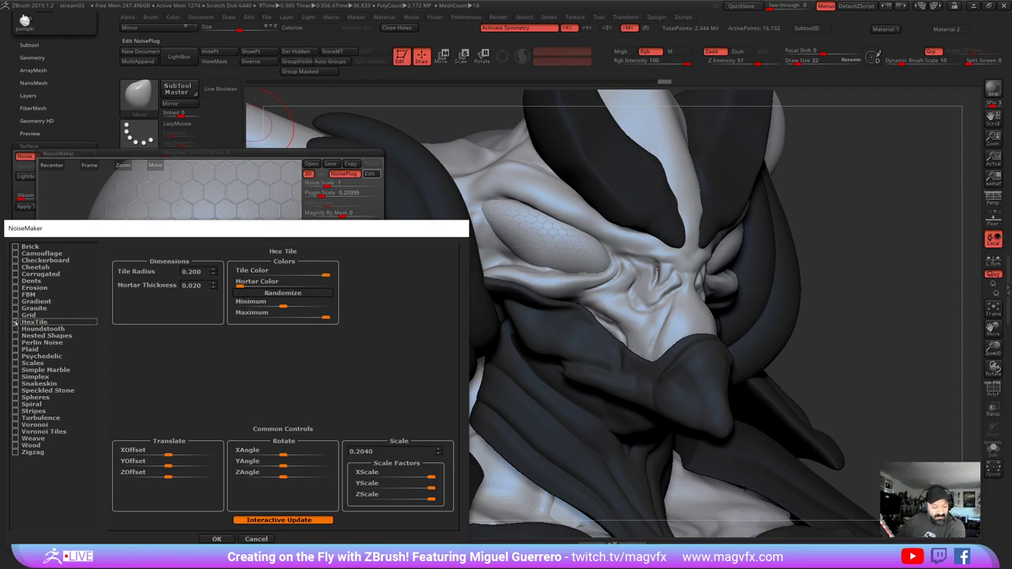
{"action": "left_click", "coordinate": [15, 322]}
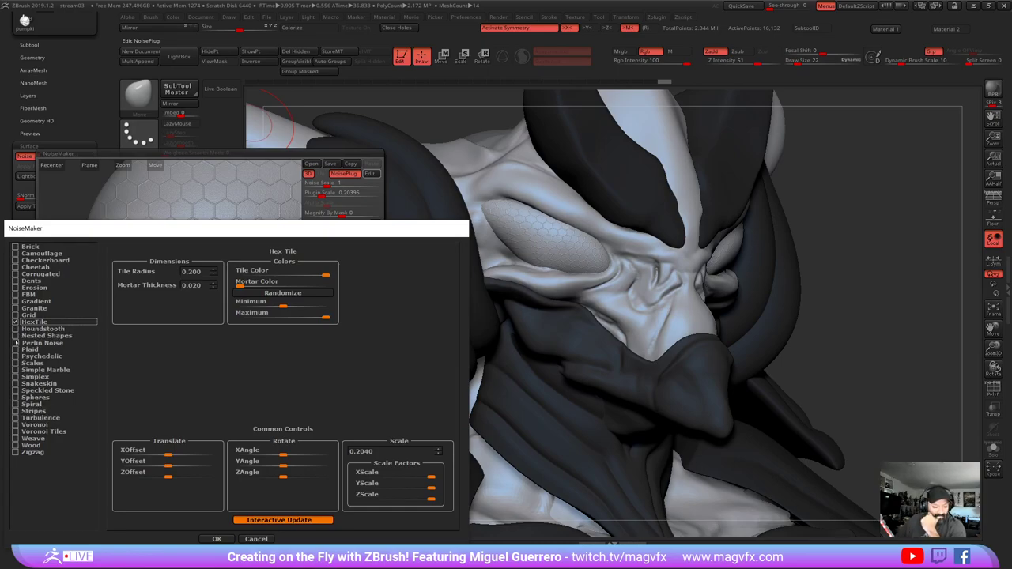
{"action": "left_click", "coordinate": [213, 540]}
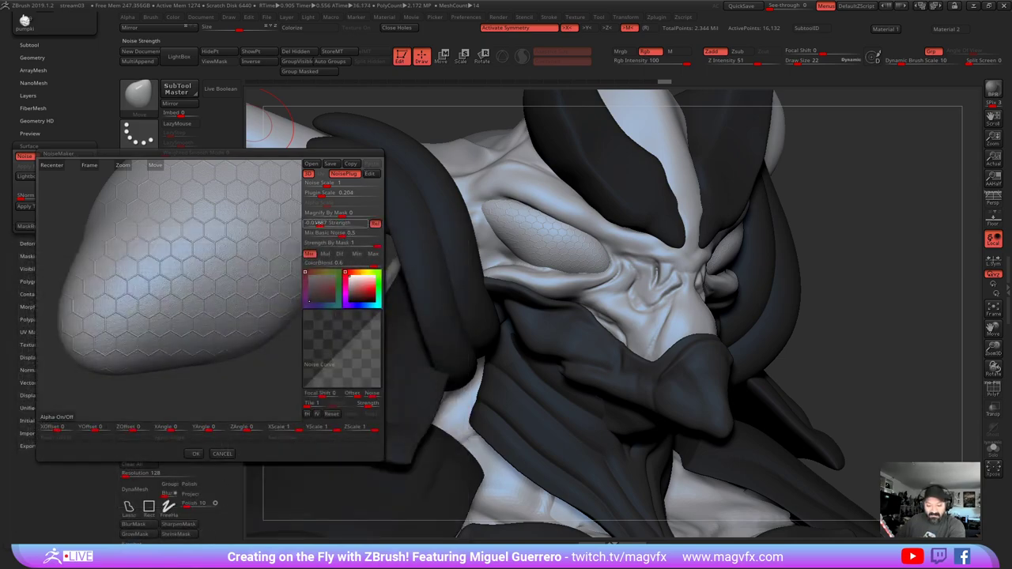
{"action": "left_click", "coordinate": [330, 224]}
{"action": "left_click_drag", "start_coordinate": [329, 224], "coordinate": [352, 223]}
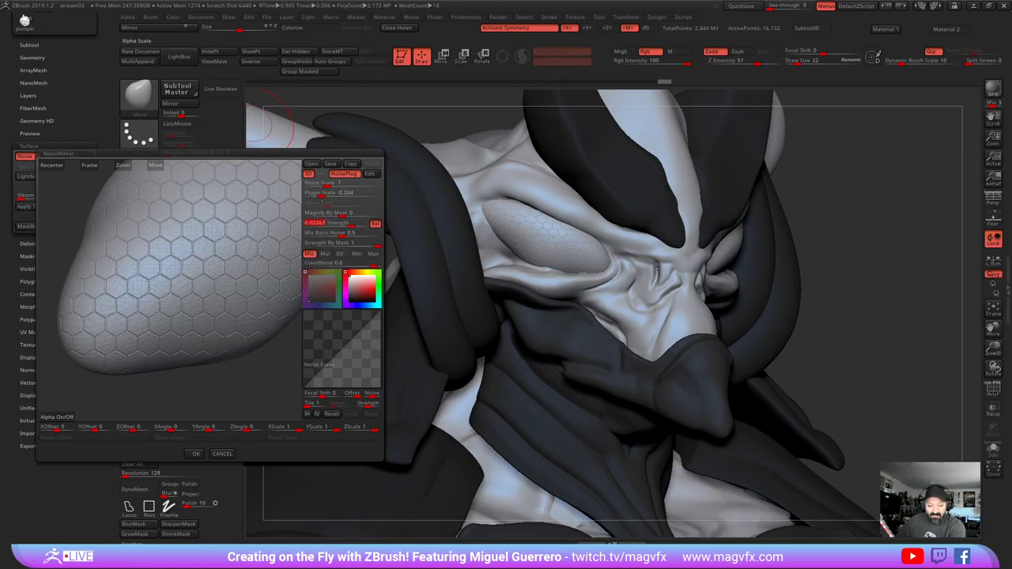
{"action": "left_click_drag", "start_coordinate": [352, 224], "coordinate": [354, 224]}
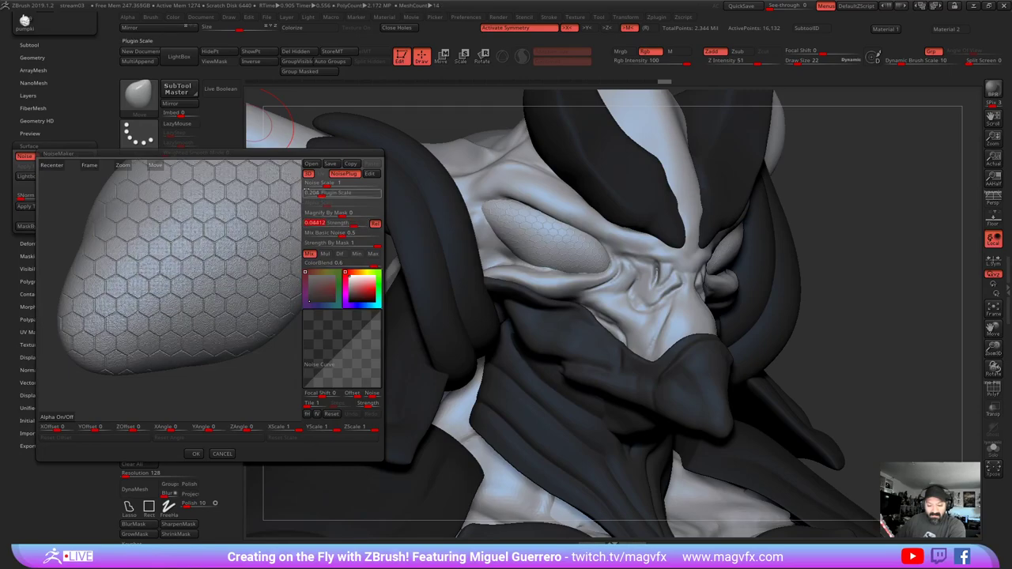
- Set the eyes' noise scale to 512 and the plugin scale to 0.39764, and accept the noise settings
{"action": "left_click", "coordinate": [331, 184]}
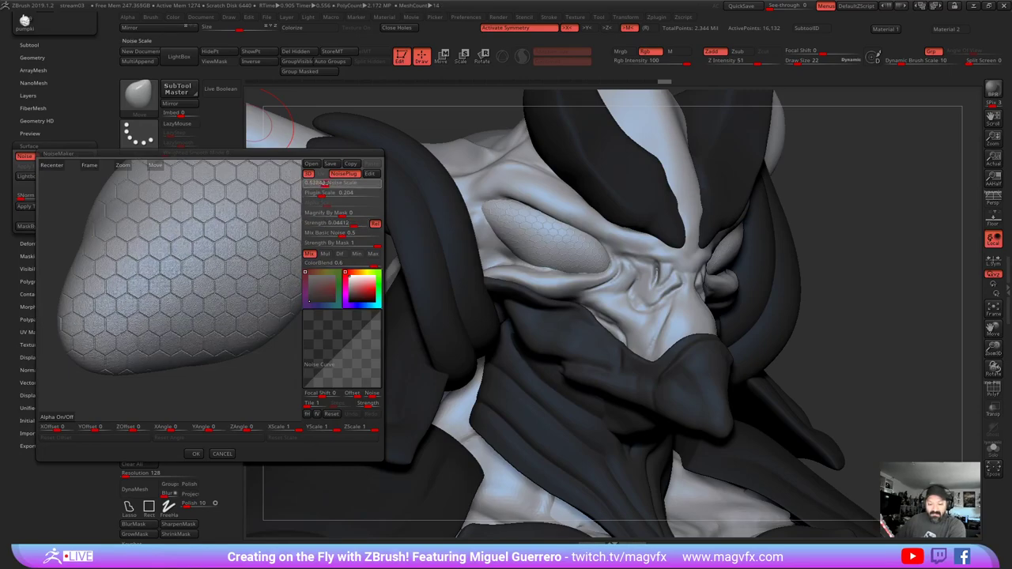
{"action": "left_click_drag", "start_coordinate": [335, 184], "coordinate": [336, 183]}
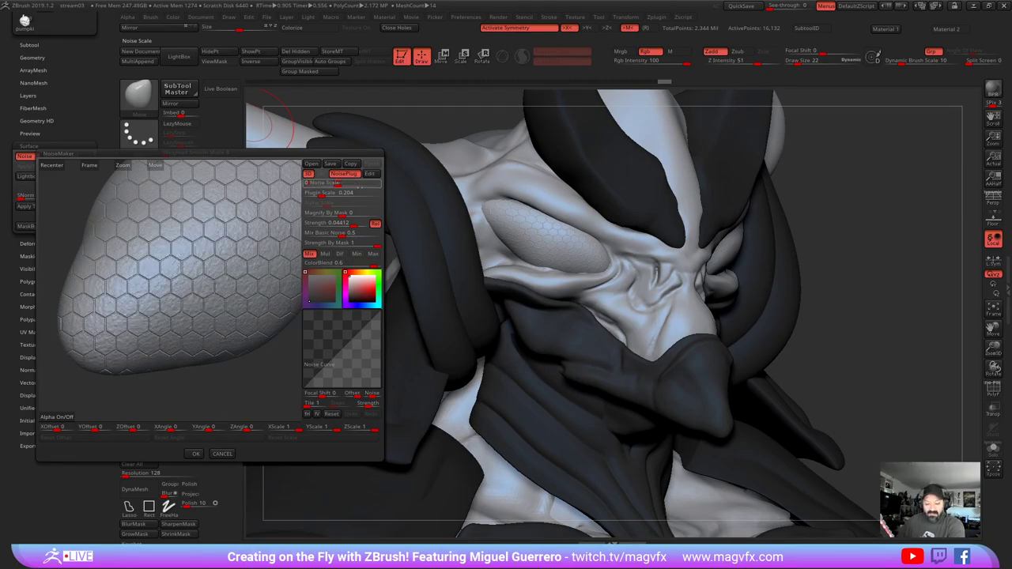
{"action": "left_click_drag", "start_coordinate": [322, 193], "coordinate": [323, 194]}
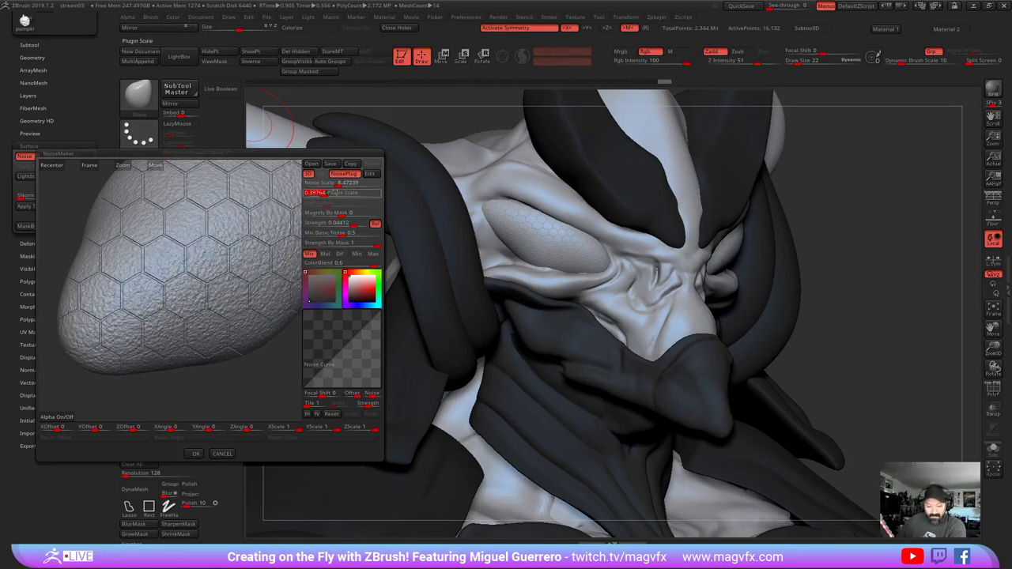
{"action": "left_click_drag", "start_coordinate": [337, 184], "coordinate": [372, 186]}
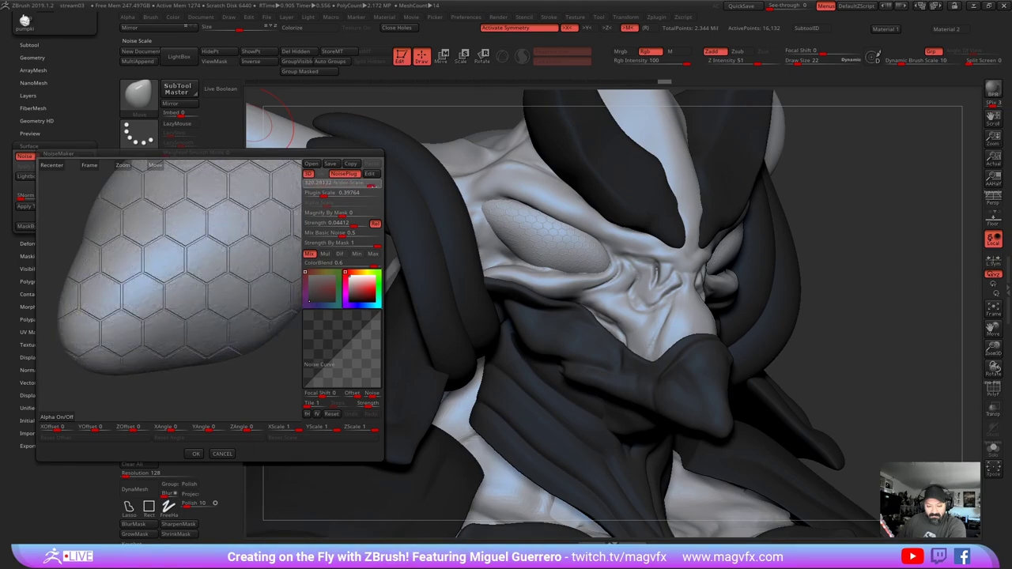
{"action": "left_click", "coordinate": [383, 186]}
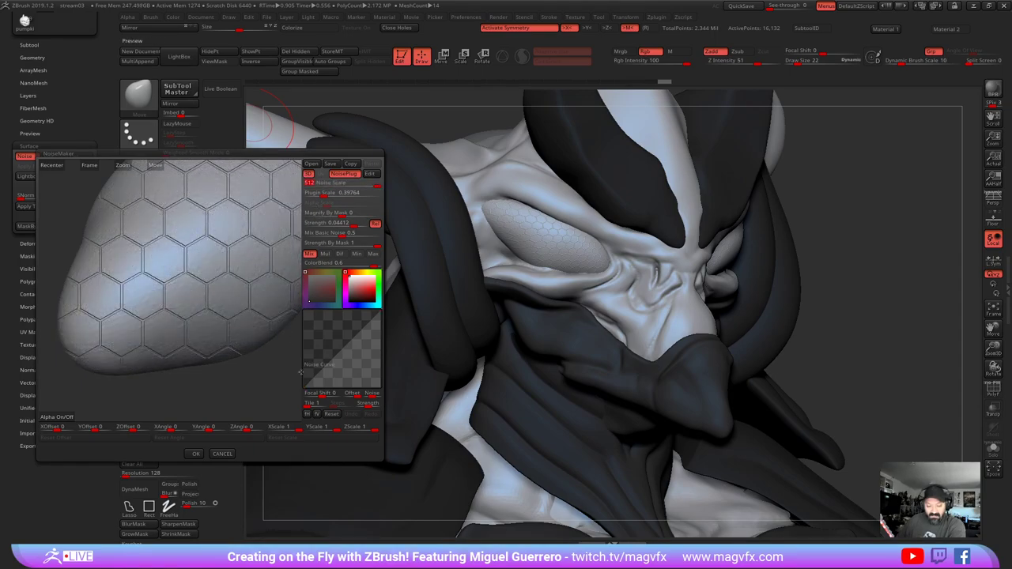
{"action": "left_click_drag", "start_coordinate": [323, 194], "coordinate": [322, 193]}
{"action": "left_click", "coordinate": [195, 454]}
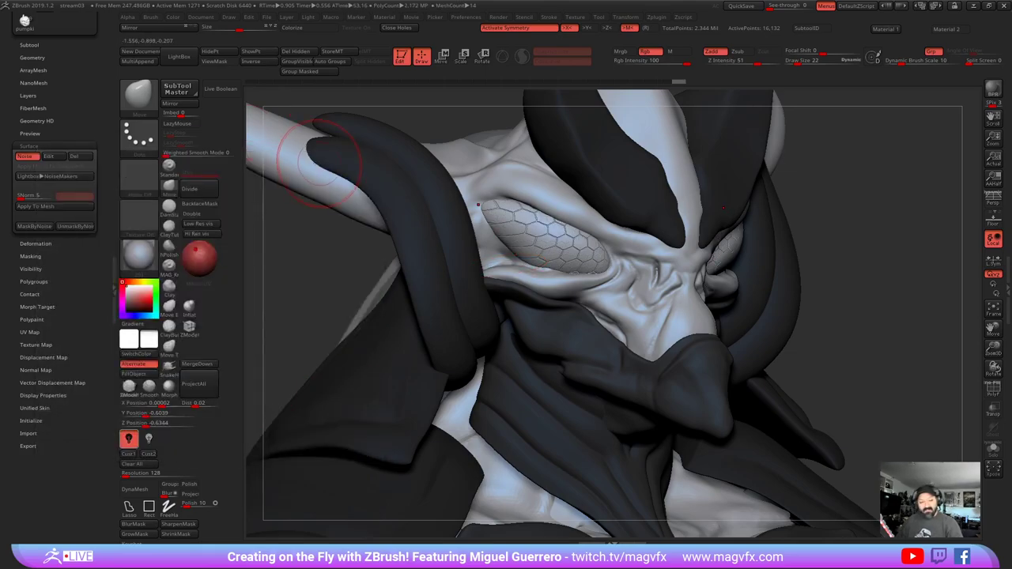
- Review the eyes' hexagonal noise in the noise preview and on the full figure from several distances and angles
{"action": "left_click", "coordinate": [49, 156]}
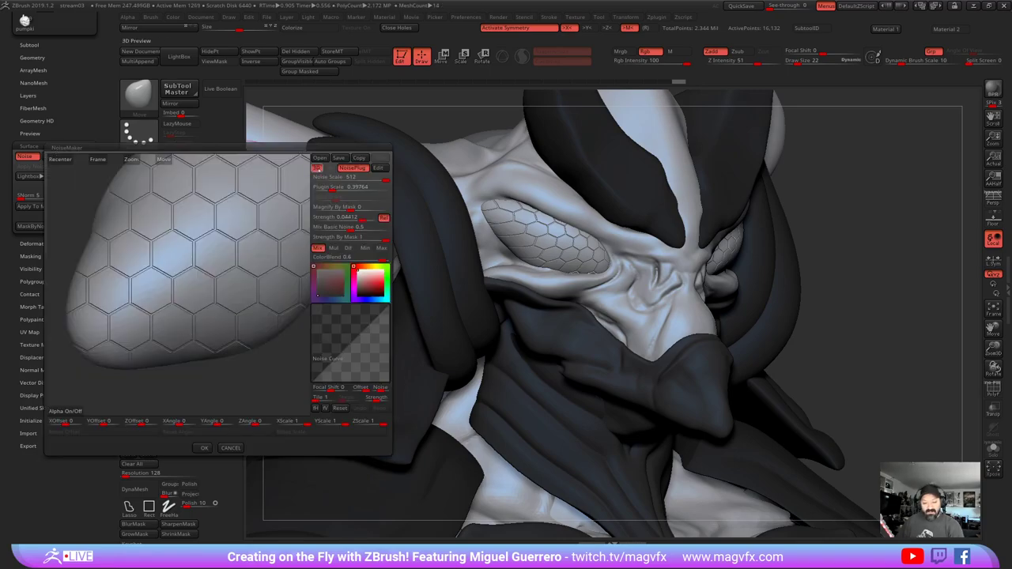
{"action": "left_click", "coordinate": [317, 167]}
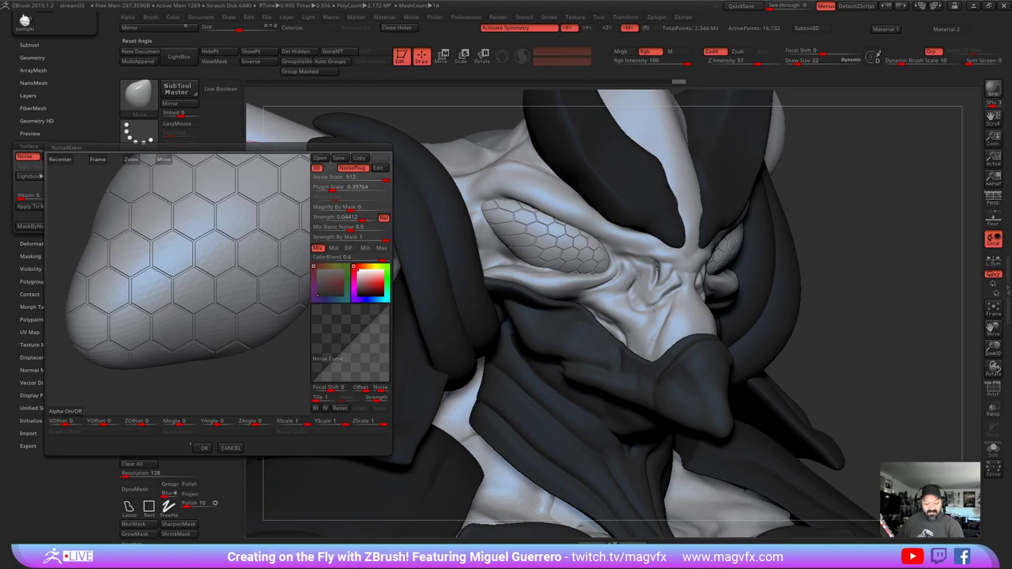
{"action": "left_click", "coordinate": [200, 448]}
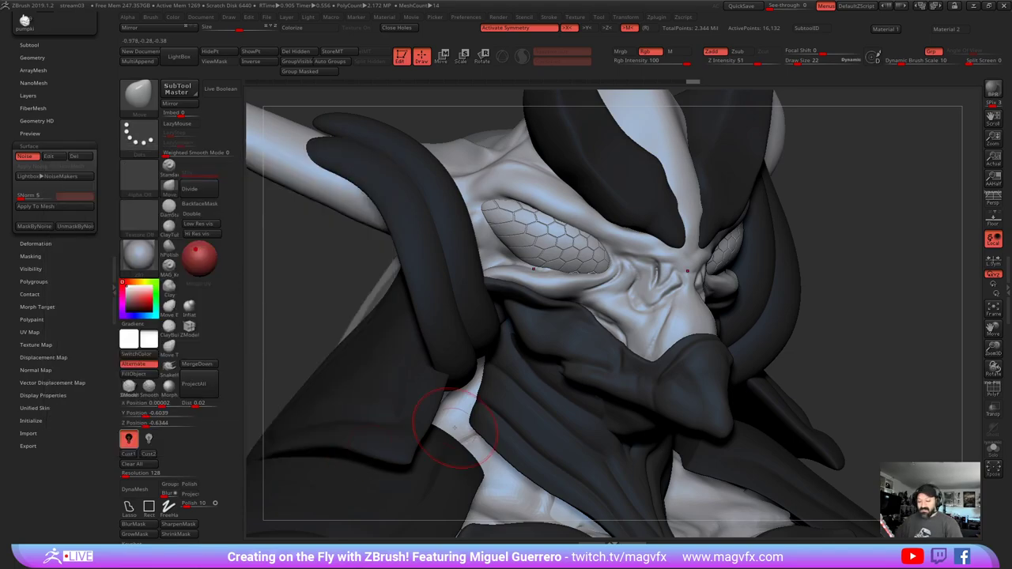
{"action": "right_click_drag", "start_coordinate": [451, 429], "coordinate": [299, 249]}
{"action": "right_click_drag", "start_coordinate": [299, 249], "coordinate": [398, 312]}
{"action": "left_click_drag", "start_coordinate": [397, 312], "coordinate": [401, 312]}
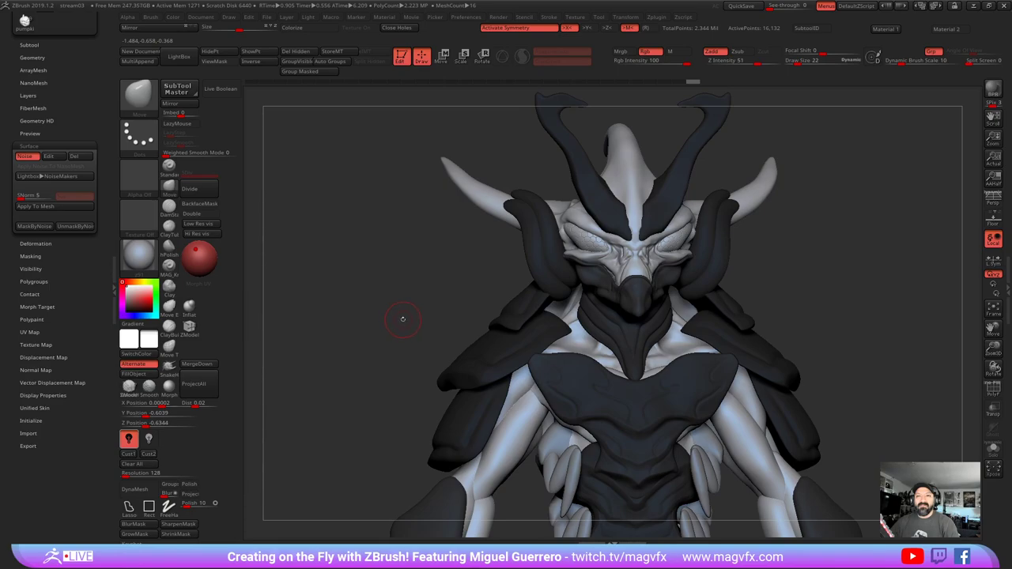
{"action": "mouse_move", "coordinate": [403, 319]}
{"action": "right_mouse_down"}
{"action": "mouse_move", "coordinate": [386, 307]}
{"action": "mouse_move", "coordinate": [378, 269]}
{"action": "mouse_move", "coordinate": [374, 298]}
{"action": "mouse_move", "coordinate": [362, 301]}
{"action": "mouse_move", "coordinate": [418, 317]}
{"action": "mouse_move", "coordinate": [363, 312]}
{"action": "right_mouse_up"}
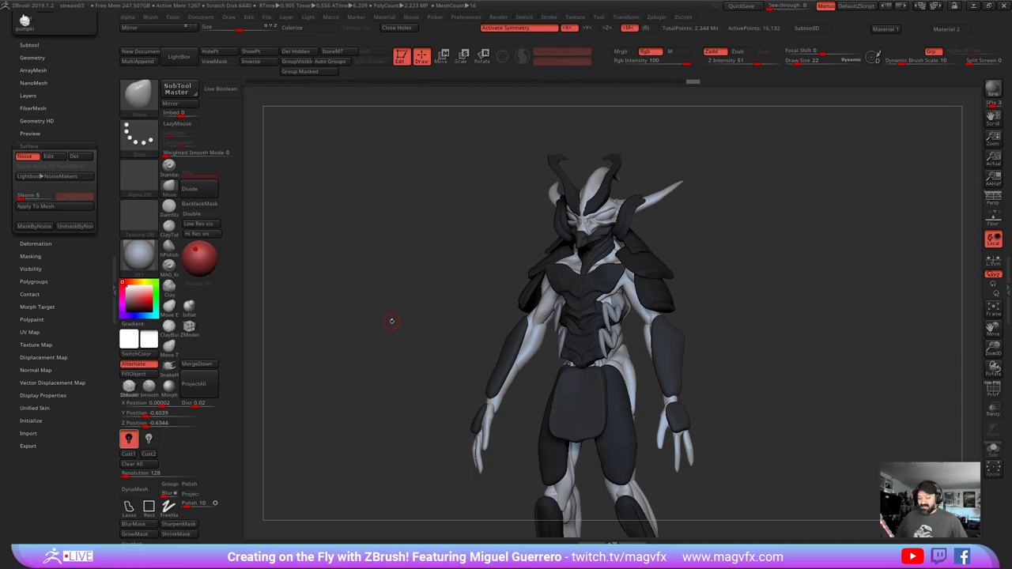
{"action": "mouse_move", "coordinate": [392, 320]}
{"action": "left_mouse_down"}
{"action": "mouse_move", "coordinate": [478, 281]}
{"action": "mouse_move", "coordinate": [448, 294]}
{"action": "mouse_move", "coordinate": [411, 335]}
{"action": "left_mouse_up"}
{"action": "right_click_drag", "start_coordinate": [505, 292], "coordinate": [545, 342], "text": "ctrl"}
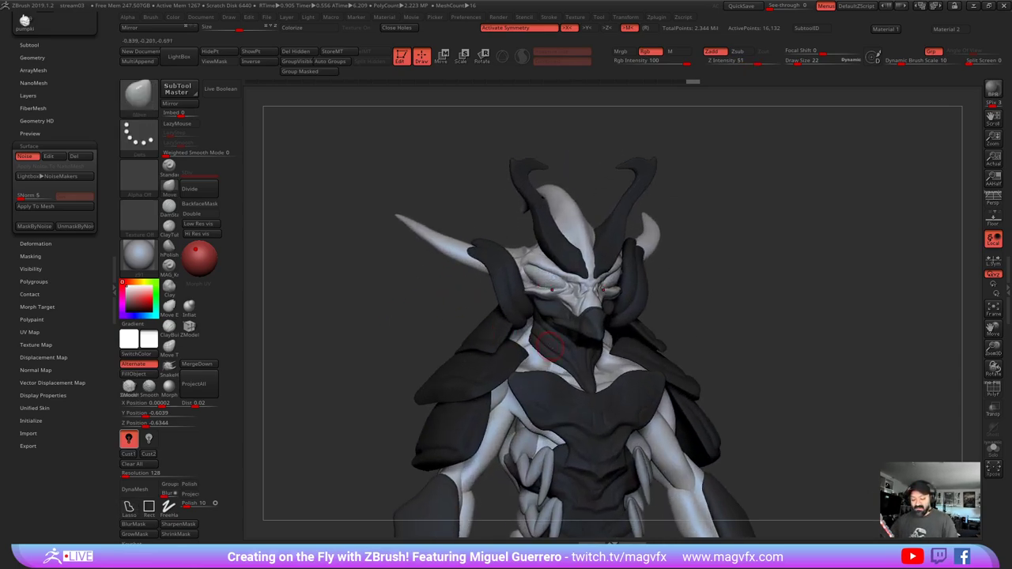
- Make the neck guard below the face mask active and nudge its side with the Move brush at draw size 54
{"action": "left_click", "coordinate": [547, 343], "text": "alt"}
{"action": "mouse_move", "coordinate": [458, 316]}
{"action": "left_mouse_down"}
{"action": "mouse_move", "coordinate": [320, 278]}
{"action": "mouse_move", "coordinate": [360, 277]}
{"action": "left_mouse_up"}
{"action": "left_click", "coordinate": [170, 188]}
{"action": "left_click_drag", "start_coordinate": [791, 320], "coordinate": [870, 340]}
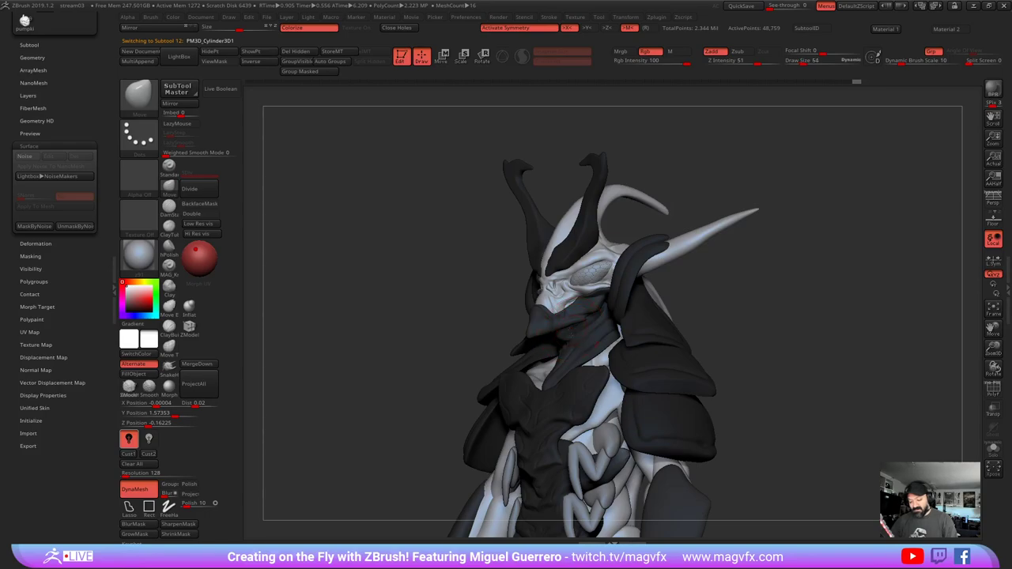
{"action": "left_click_drag", "start_coordinate": [570, 338], "coordinate": [565, 345]}
- Make the face mask active and carve its lower edge with the DamStandard brush at draw size 18
{"action": "left_click", "coordinate": [563, 342], "text": "alt"}
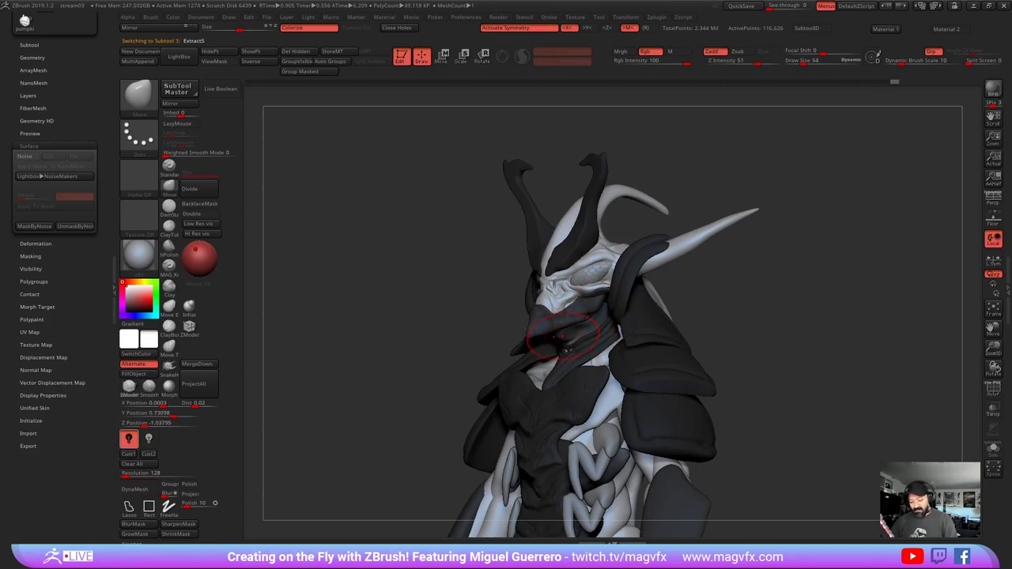
{"action": "left_click_drag", "start_coordinate": [320, 320], "coordinate": [439, 310]}
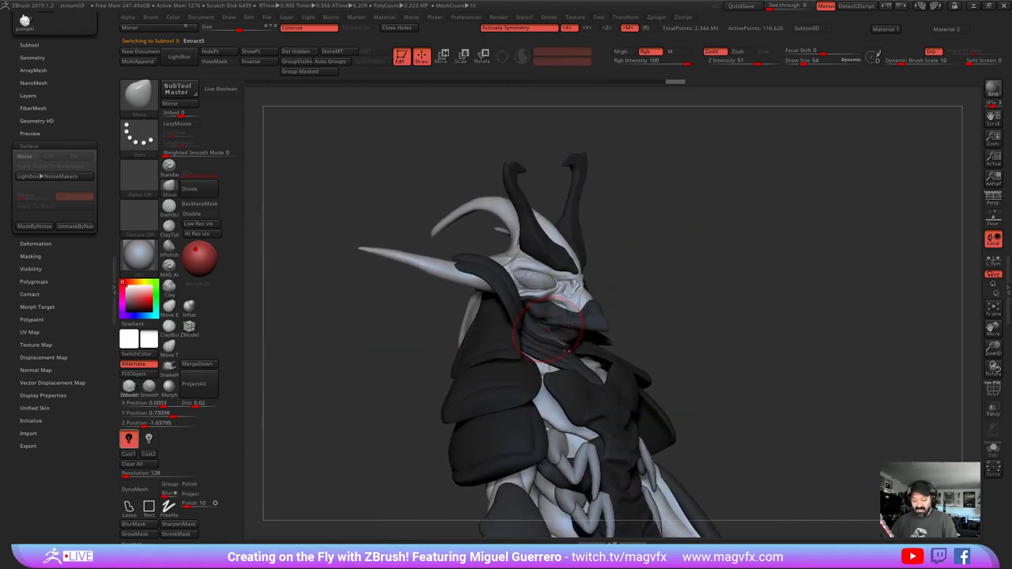
{"action": "left_click", "coordinate": [168, 187]}
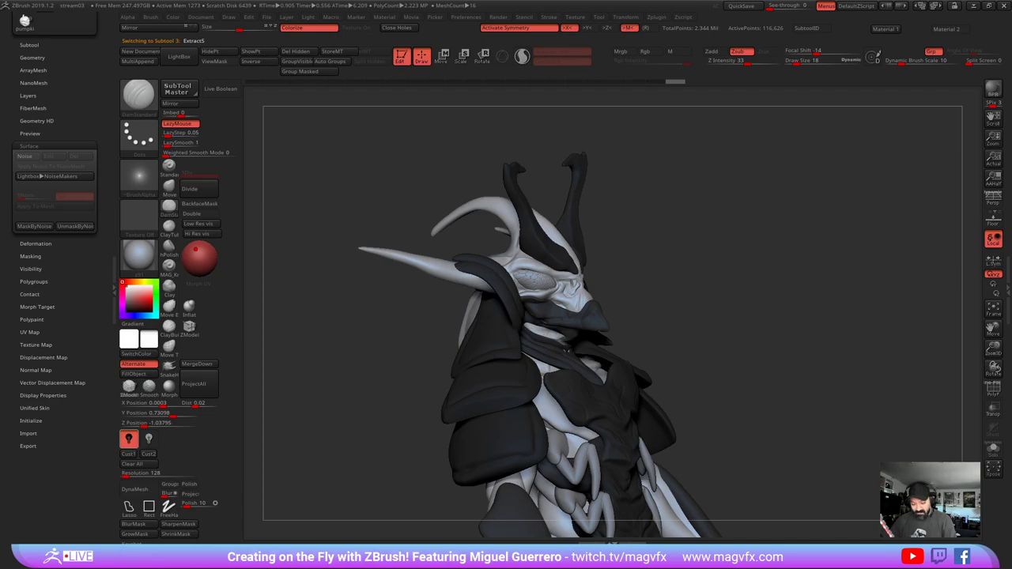
{"action": "left_click_drag", "start_coordinate": [568, 350], "coordinate": [590, 341]}
{"action": "left_click_drag", "start_coordinate": [731, 332], "coordinate": [660, 331]}
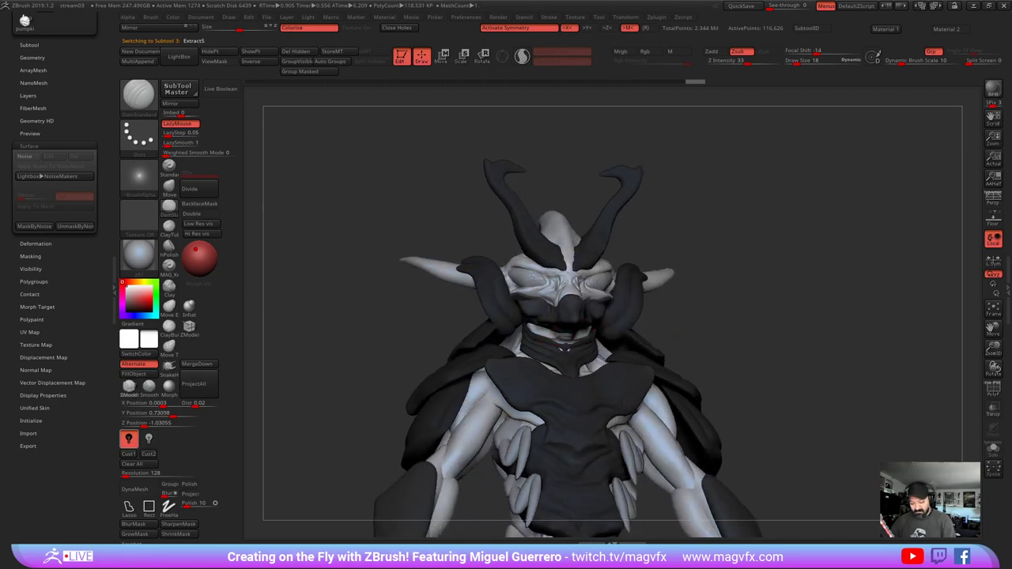
{"action": "left_click_drag", "start_coordinate": [566, 349], "coordinate": [572, 348]}
{"action": "mouse_move", "coordinate": [711, 332]}
{"action": "left_mouse_down"}
{"action": "mouse_move", "coordinate": [774, 340]}
{"action": "mouse_move", "coordinate": [762, 334]}
{"action": "left_mouse_up"}
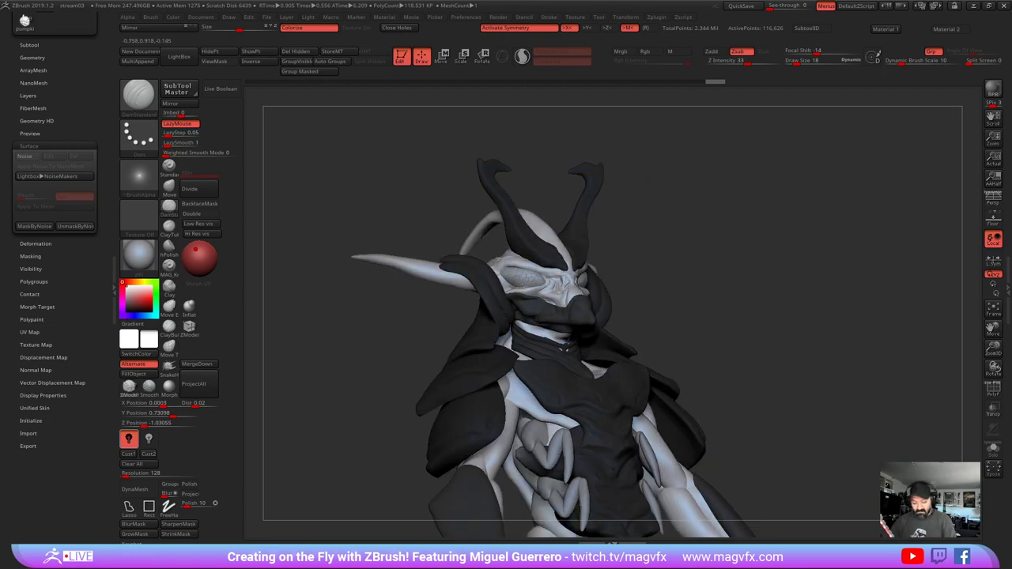
{"action": "left_click_drag", "start_coordinate": [566, 349], "coordinate": [570, 348]}
{"action": "mouse_move", "coordinate": [401, 324]}
{"action": "left_mouse_down", "text": "shift"}
{"action": "mouse_move", "coordinate": [358, 360]}
{"action": "mouse_move", "coordinate": [419, 345]}
{"action": "left_mouse_up", "text": "shift"}
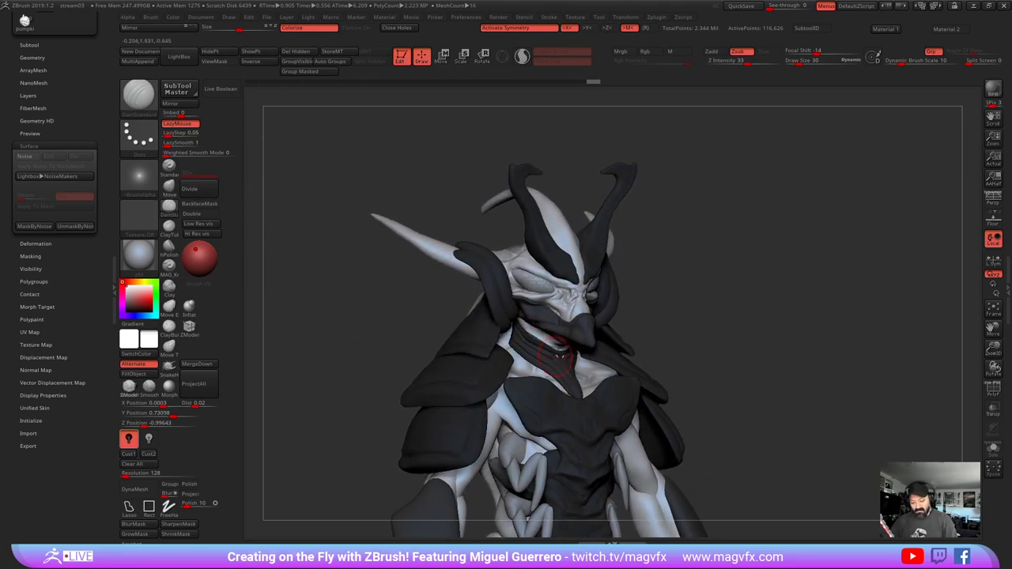
- Make the neck guard below the face mask active and reshape its side with the Move brush at draw size 38
{"action": "left_click", "coordinate": [559, 357], "text": "alt"}
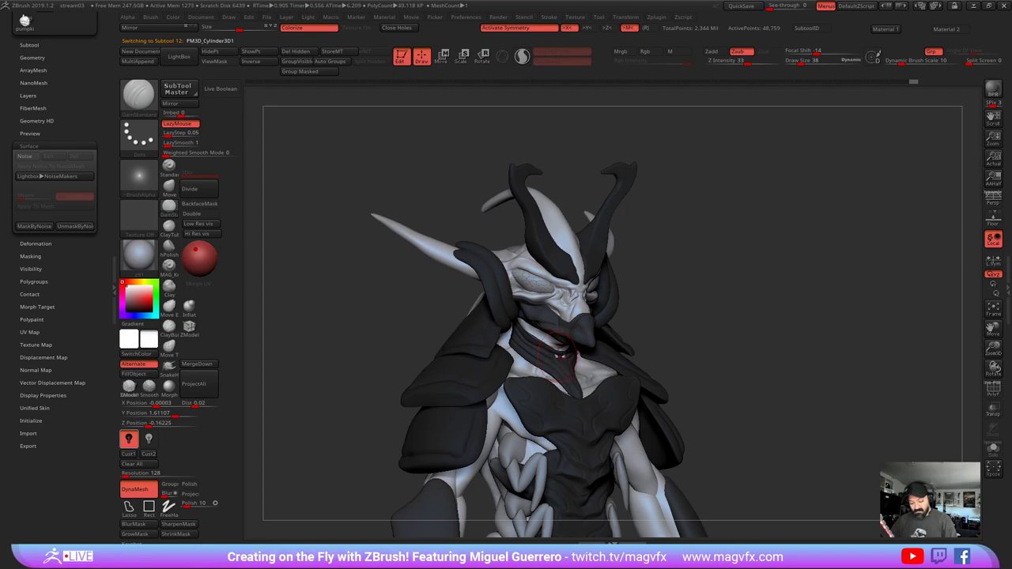
{"action": "left_click", "coordinate": [169, 194]}
{"action": "left_click_drag", "start_coordinate": [346, 318], "coordinate": [399, 318]}
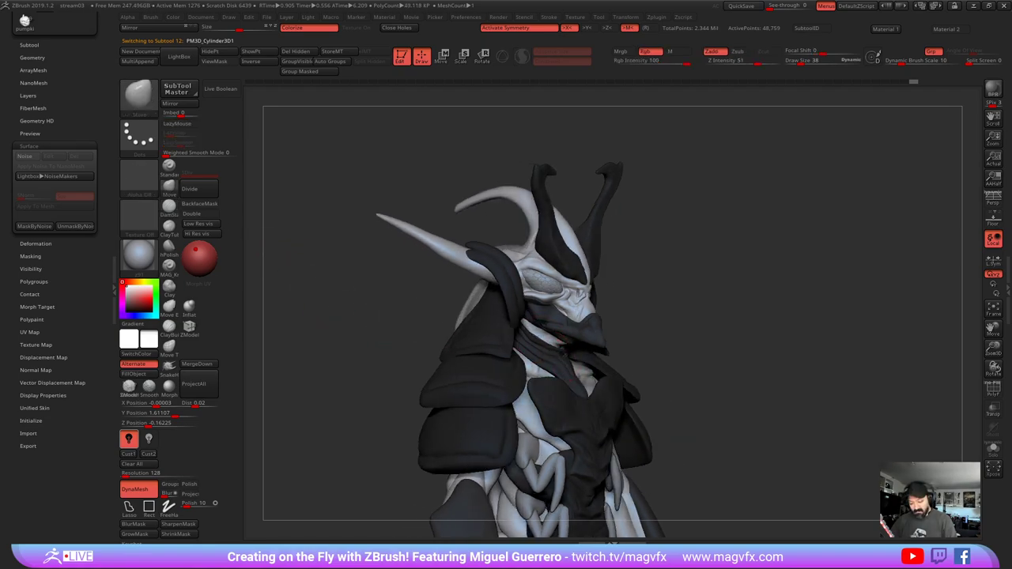
{"action": "left_click_drag", "start_coordinate": [551, 352], "coordinate": [525, 333]}
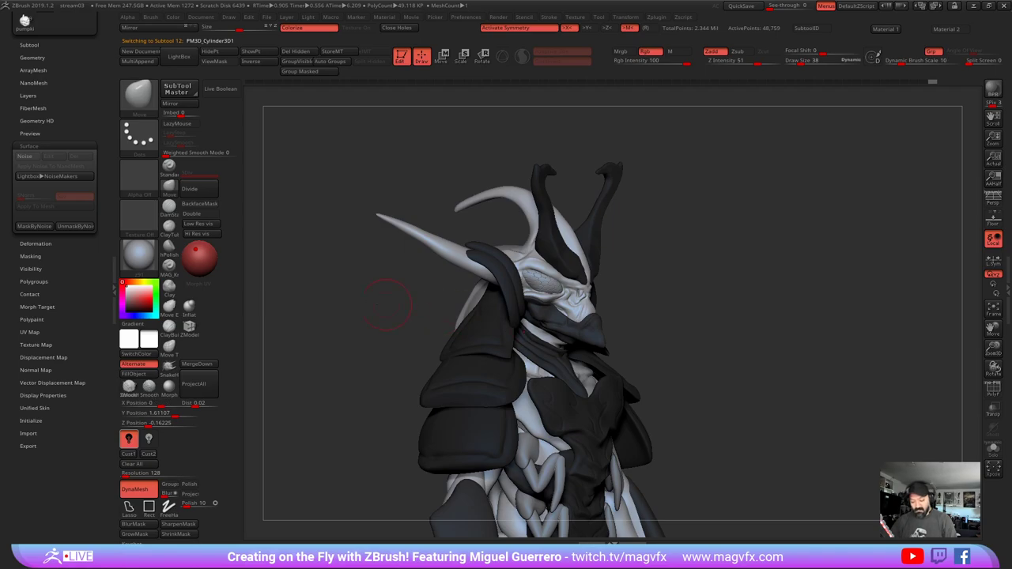
{"action": "left_click_drag", "start_coordinate": [387, 288], "coordinate": [331, 300], "text": "shift"}
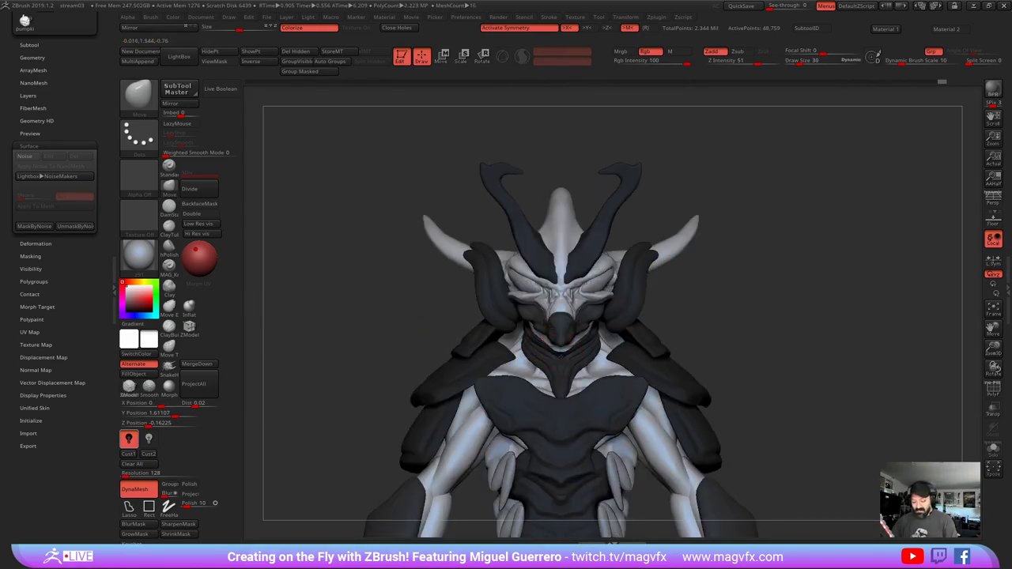
{"action": "left_click_drag", "start_coordinate": [475, 323], "coordinate": [422, 312]}
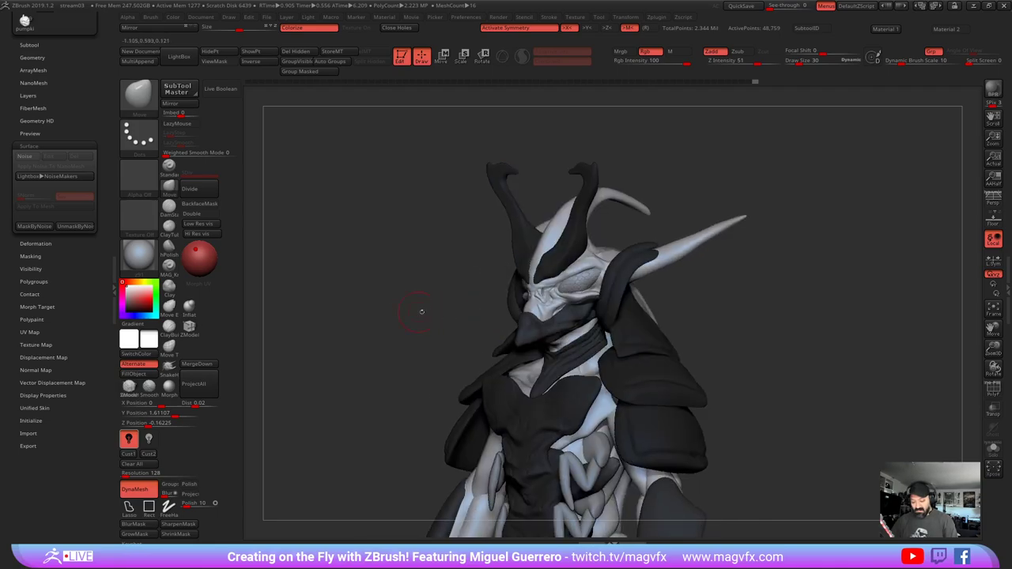
- Isolate the face mask, adjust its lower part with the Move brush at draw size 30, and show the full figure again
{"action": "left_click", "coordinate": [556, 344], "text": "alt"}
{"action": "left_click_drag", "start_coordinate": [481, 328], "coordinate": [521, 348]}
{"action": "left_click", "coordinate": [993, 449]}
{"action": "left_click_drag", "start_coordinate": [430, 313], "coordinate": [465, 259]}
{"action": "left_click_drag", "start_coordinate": [532, 336], "coordinate": [534, 339]}
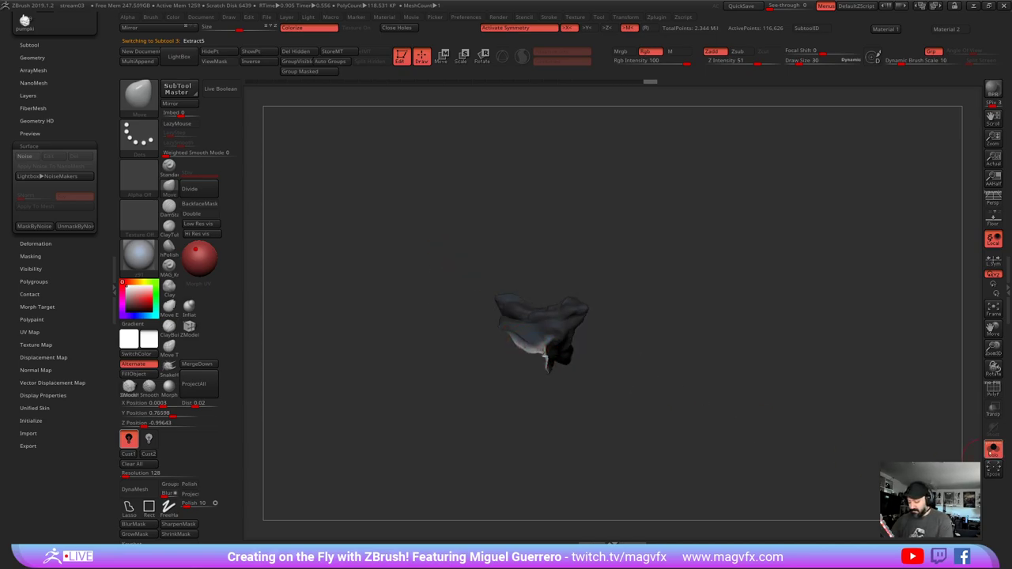
{"action": "left_click", "coordinate": [991, 451]}
{"action": "left_click_drag", "start_coordinate": [752, 379], "coordinate": [704, 420]}
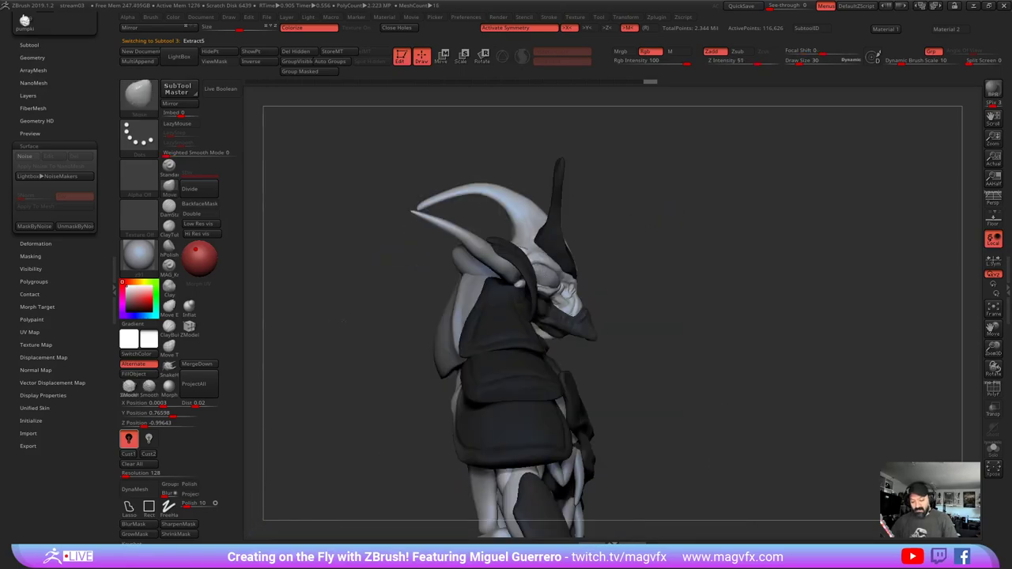
{"action": "left_click_drag", "start_coordinate": [396, 321], "coordinate": [320, 324]}
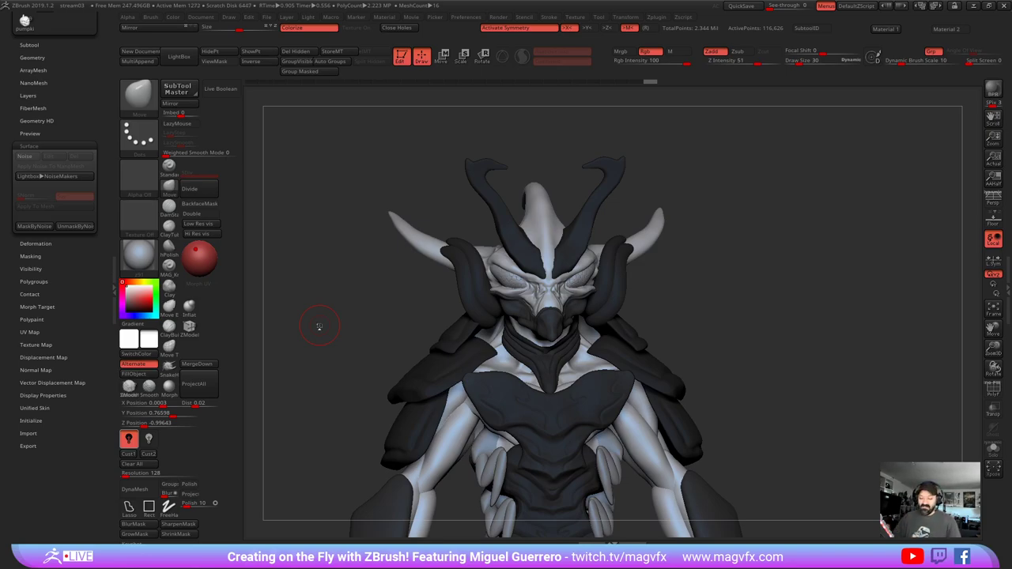
- Hide the curved dark guards beside the head and make the body mesh with the horns active
{"action": "mouse_move", "coordinate": [319, 324]}
{"action": "left_mouse_down"}
{"action": "mouse_move", "coordinate": [443, 298]}
{"action": "mouse_move", "coordinate": [496, 303]}
{"action": "left_mouse_up"}
{"action": "left_click", "coordinate": [526, 301], "text": "alt"}
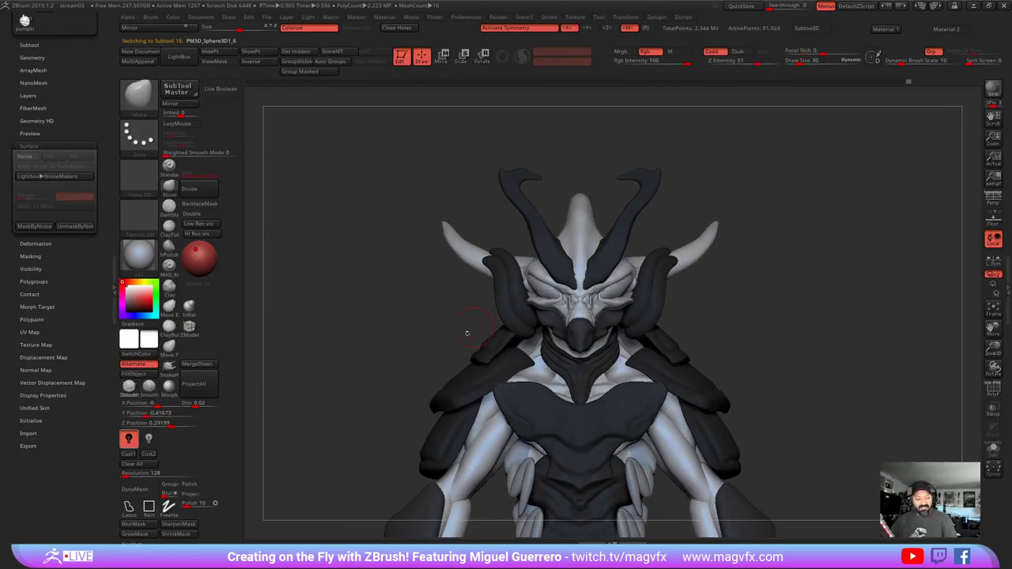
{"action": "left_click_drag", "start_coordinate": [96, 106], "coordinate": [96, 157]}
{"action": "left_click", "coordinate": [26, 97]}
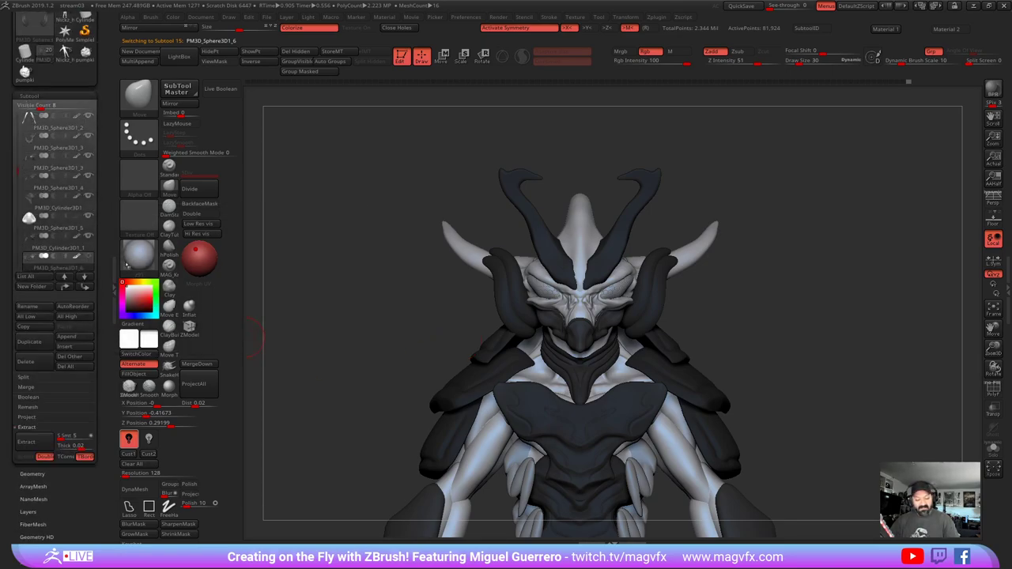
{"action": "left_click", "coordinate": [473, 260], "text": "alt"}
- Pull the tips of the side horns upward and bend their middle sections with the Move brush
{"action": "mouse_move", "coordinate": [422, 348]}
{"action": "right_mouse_down"}
{"action": "mouse_move", "coordinate": [419, 359]}
{"action": "mouse_move", "coordinate": [350, 343]}
{"action": "mouse_move", "coordinate": [333, 321]}
{"action": "mouse_move", "coordinate": [403, 267]}
{"action": "mouse_move", "coordinate": [585, 277]}
{"action": "right_mouse_up"}
{"action": "right_click_drag", "start_coordinate": [348, 304], "coordinate": [412, 308]}
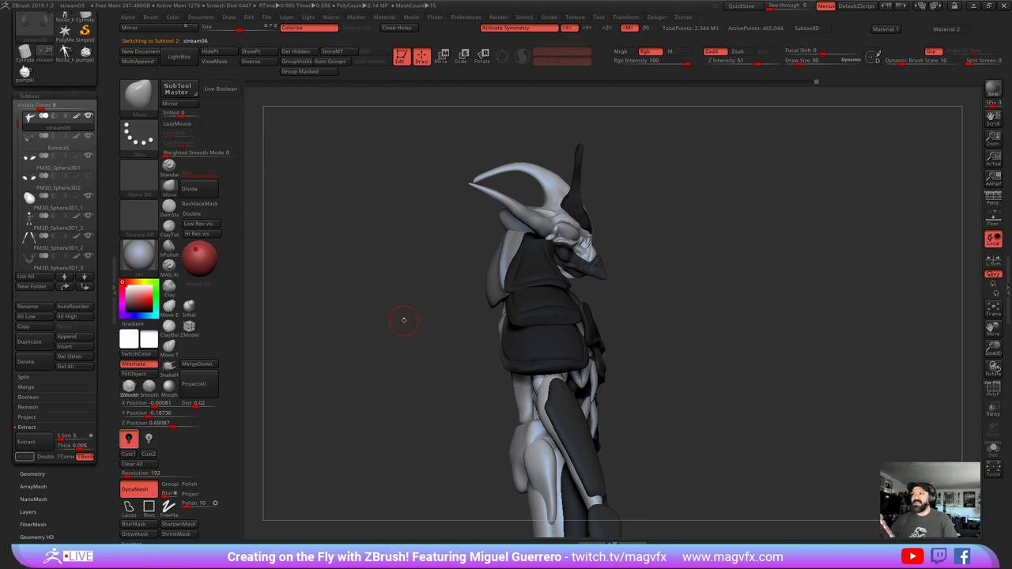
{"action": "right_click_drag", "start_coordinate": [403, 329], "coordinate": [345, 336]}
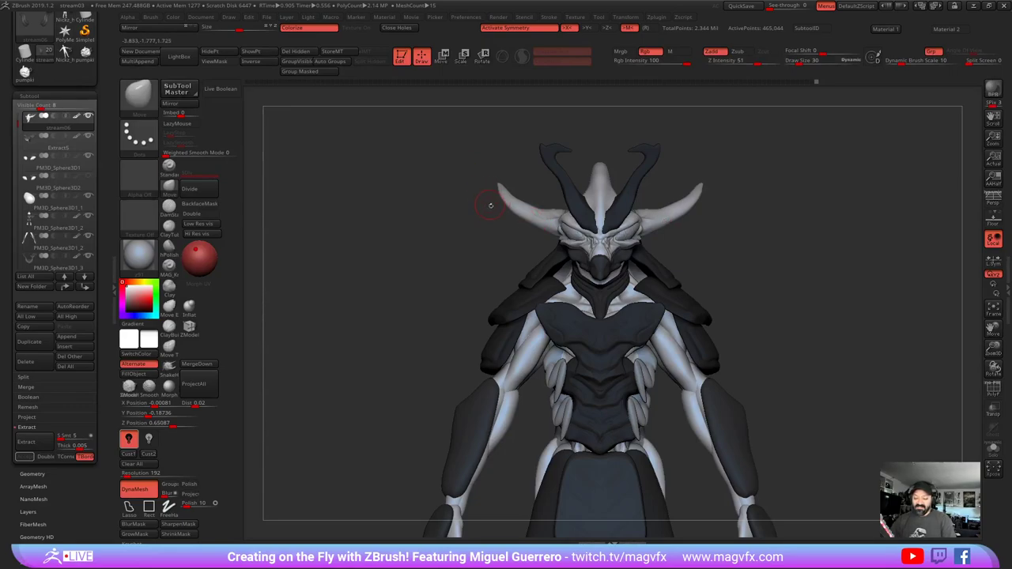
{"action": "right_click_drag", "start_coordinate": [443, 248], "coordinate": [444, 314]}
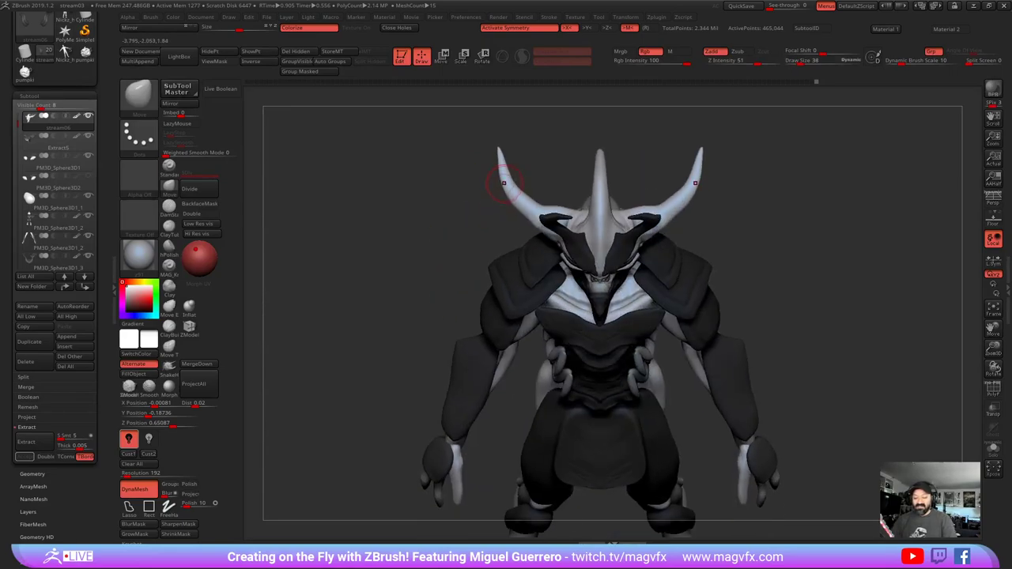
{"action": "left_click_drag", "start_coordinate": [499, 163], "coordinate": [495, 153]}
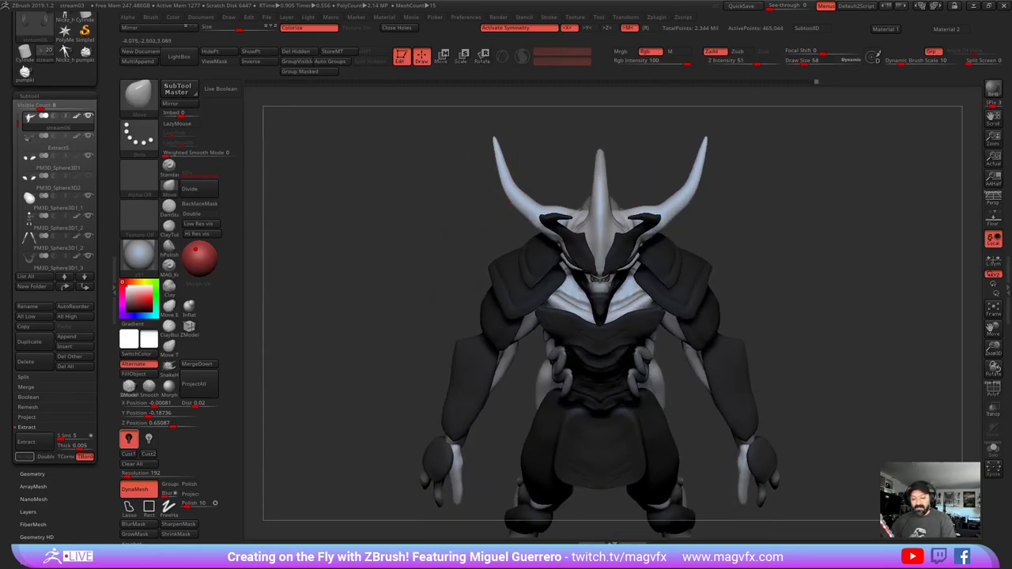
{"action": "left_click_drag", "start_coordinate": [517, 206], "coordinate": [522, 213]}
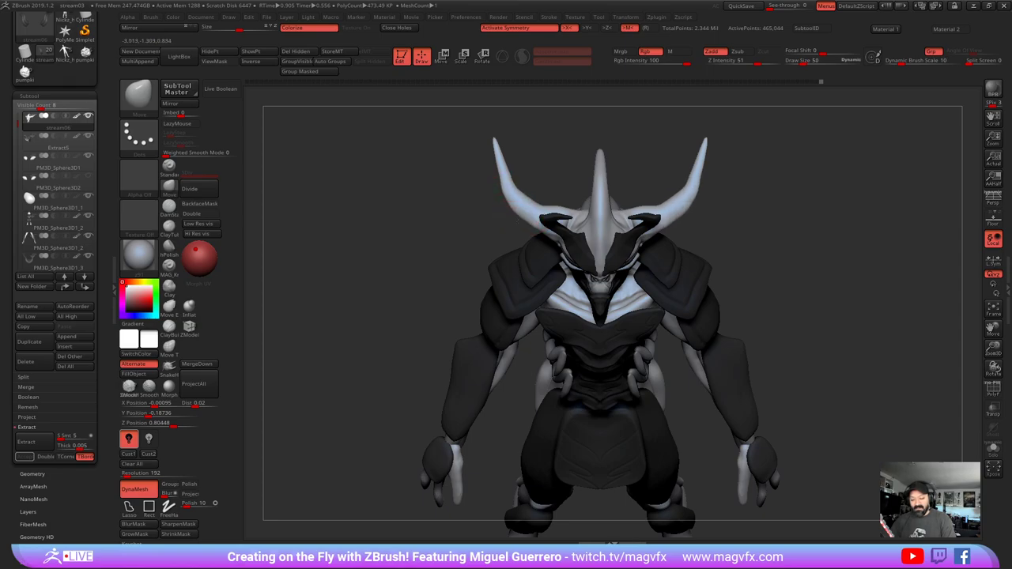
- Reshape the side horns toward their bases with the Move brush at draw size 42
{"action": "mouse_move", "coordinate": [548, 233]}
{"action": "left_mouse_down"}
{"action": "mouse_move", "coordinate": [517, 213]}
{"action": "mouse_move", "coordinate": [496, 161]}
{"action": "left_mouse_up"}
{"action": "key", "text": "["}
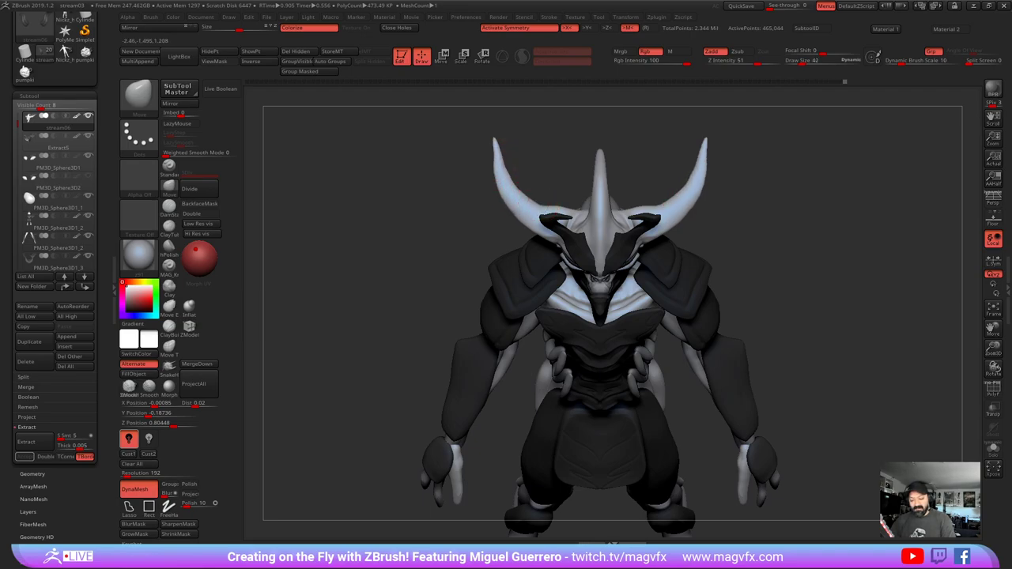
{"action": "left_click_drag", "start_coordinate": [542, 208], "coordinate": [544, 201]}
{"action": "mouse_move", "coordinate": [419, 201]}
{"action": "left_mouse_down"}
{"action": "mouse_move", "coordinate": [416, 175]}
{"action": "mouse_move", "coordinate": [387, 172]}
{"action": "left_mouse_up"}
{"action": "mouse_move", "coordinate": [411, 237]}
{"action": "left_mouse_down"}
{"action": "mouse_move", "coordinate": [422, 178]}
{"action": "mouse_move", "coordinate": [446, 185]}
{"action": "left_mouse_up"}
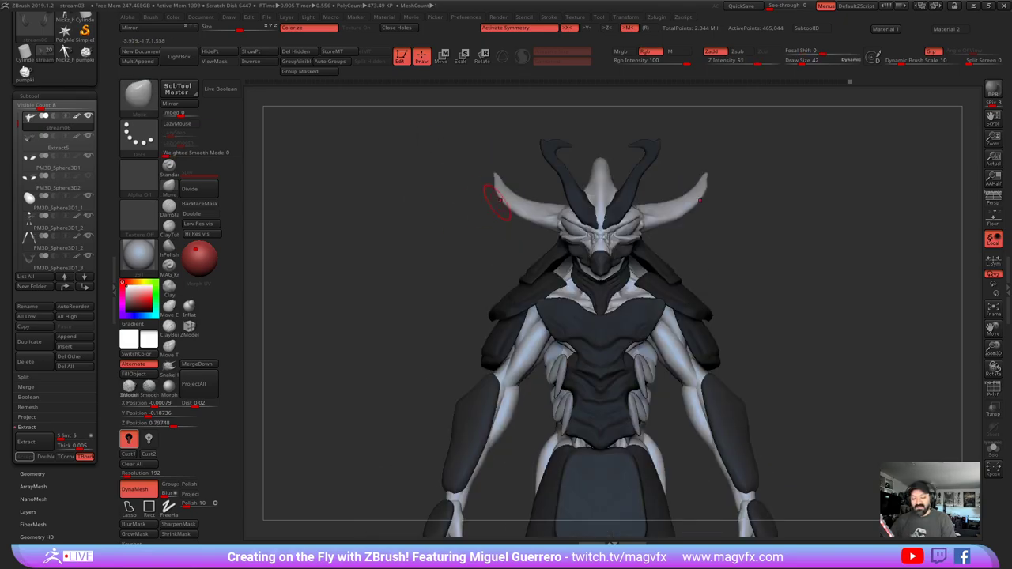
- Thicken the side horns with the Inflat brush at draw size 42 and Z intensity 10
{"action": "left_click_drag", "start_coordinate": [379, 222], "coordinate": [431, 230]}
{"action": "left_click", "coordinate": [189, 308]}
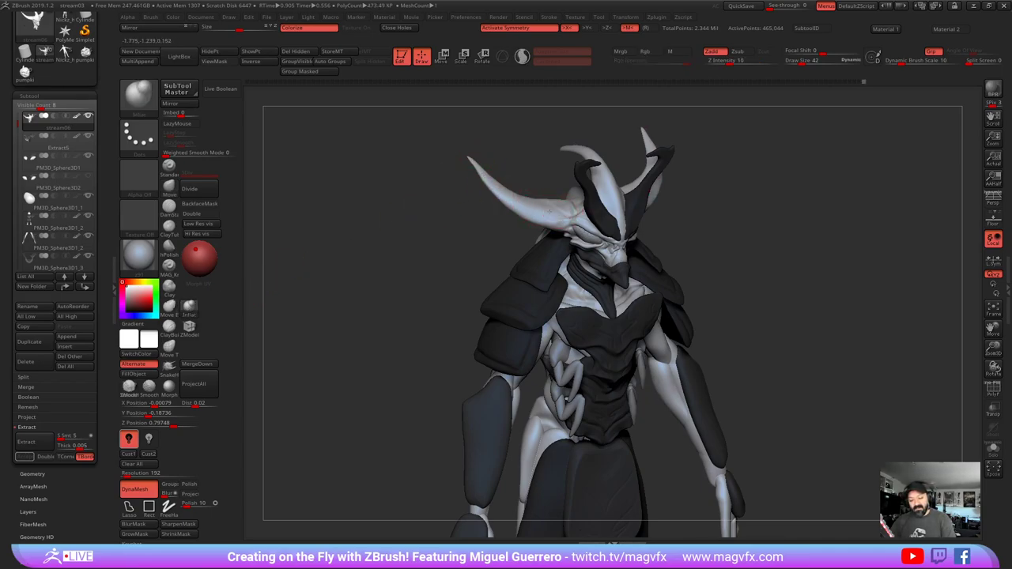
{"action": "mouse_move", "coordinate": [402, 175]}
{"action": "left_mouse_down"}
{"action": "mouse_move", "coordinate": [451, 181]}
{"action": "mouse_move", "coordinate": [504, 215]}
{"action": "left_mouse_up"}
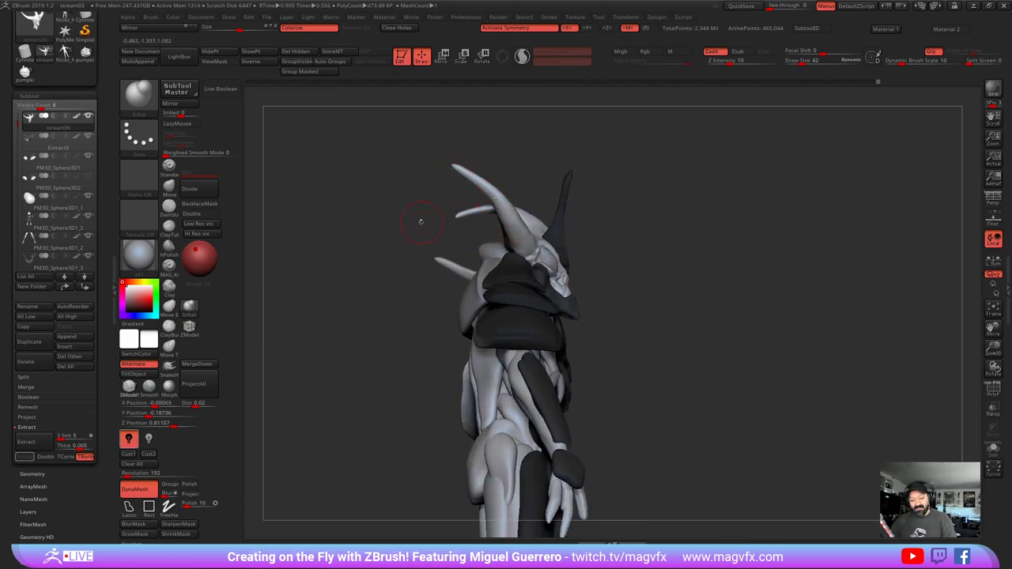
{"action": "left_click_drag", "start_coordinate": [421, 222], "coordinate": [464, 207]}
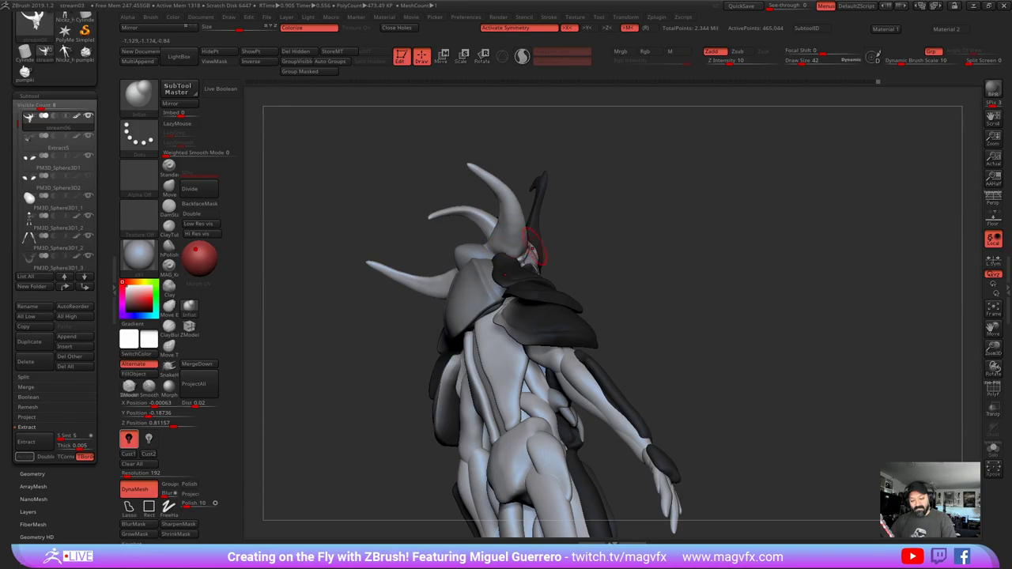
{"action": "right_click_drag", "start_coordinate": [529, 246], "coordinate": [540, 245]}
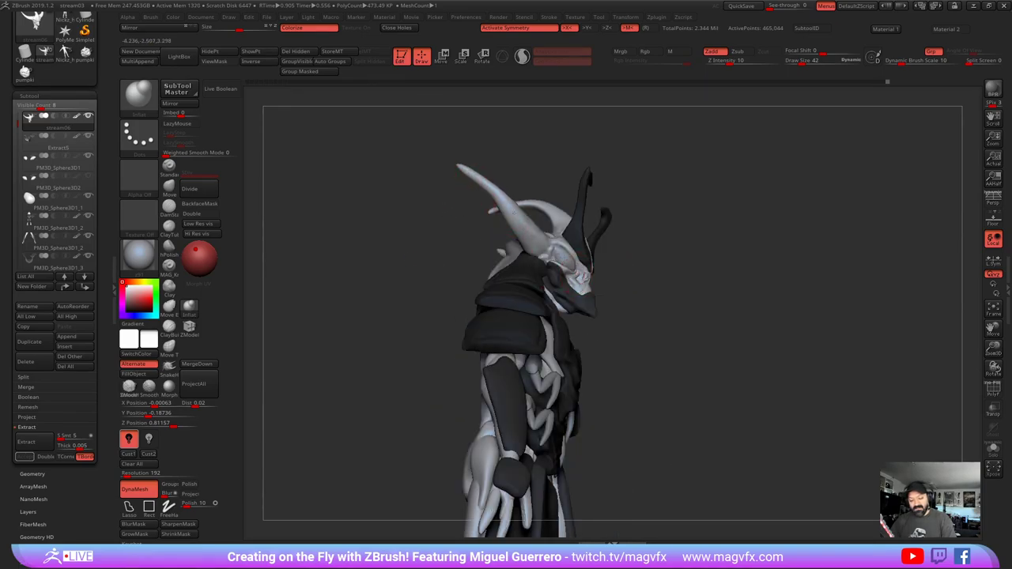
{"action": "mouse_move", "coordinate": [447, 227]}
{"action": "left_mouse_down", "text": "shift"}
{"action": "mouse_move", "coordinate": [371, 229]}
{"action": "mouse_move", "coordinate": [384, 253]}
{"action": "left_mouse_up", "text": "shift"}
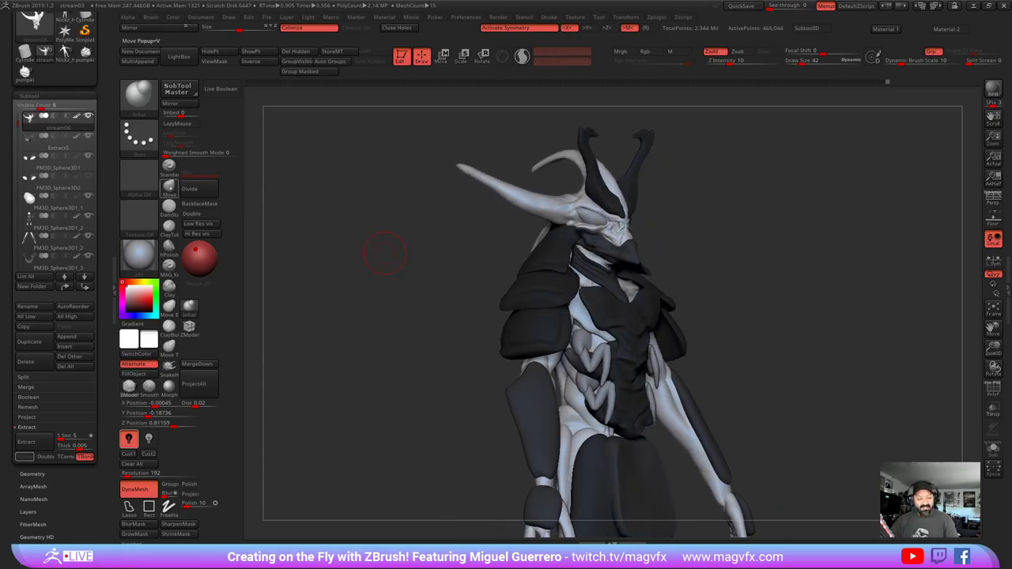
- Switch back to the Move brush and refine the curve of the side horns at draw size 54
{"action": "key", "text": "b"}
{"action": "key", "text": "m"}
{"action": "key", "text": "v"}
{"action": "right_click_drag", "start_coordinate": [373, 225], "coordinate": [445, 217]}
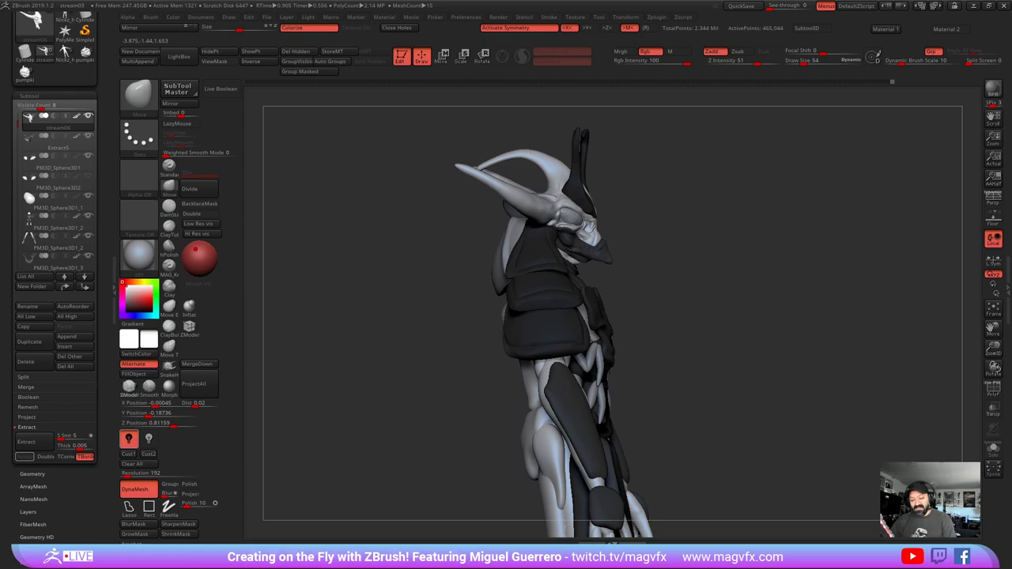
{"action": "left_click_drag", "start_coordinate": [382, 314], "coordinate": [285, 328]}
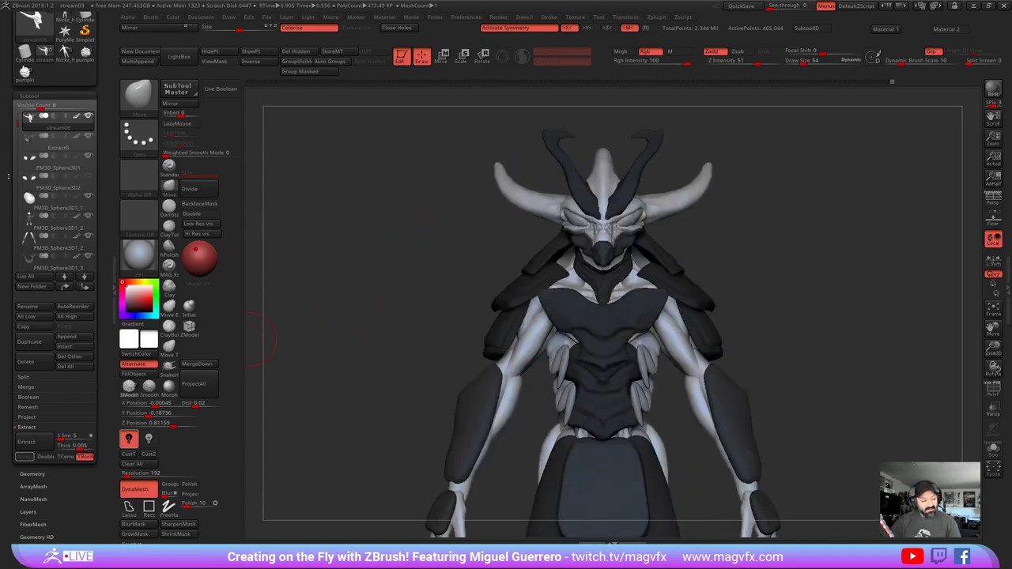
- Make the curved side guards PM3D_Sphere3D1_6 active and visible again
{"action": "left_click_drag", "start_coordinate": [18, 125], "coordinate": [19, 200]}
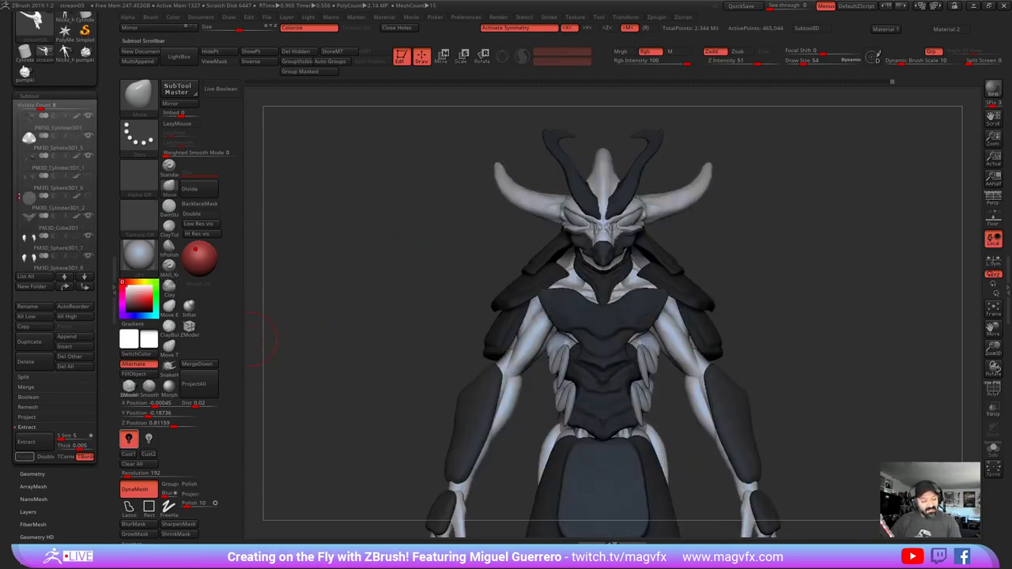
{"action": "mouse_move", "coordinate": [35, 184]}
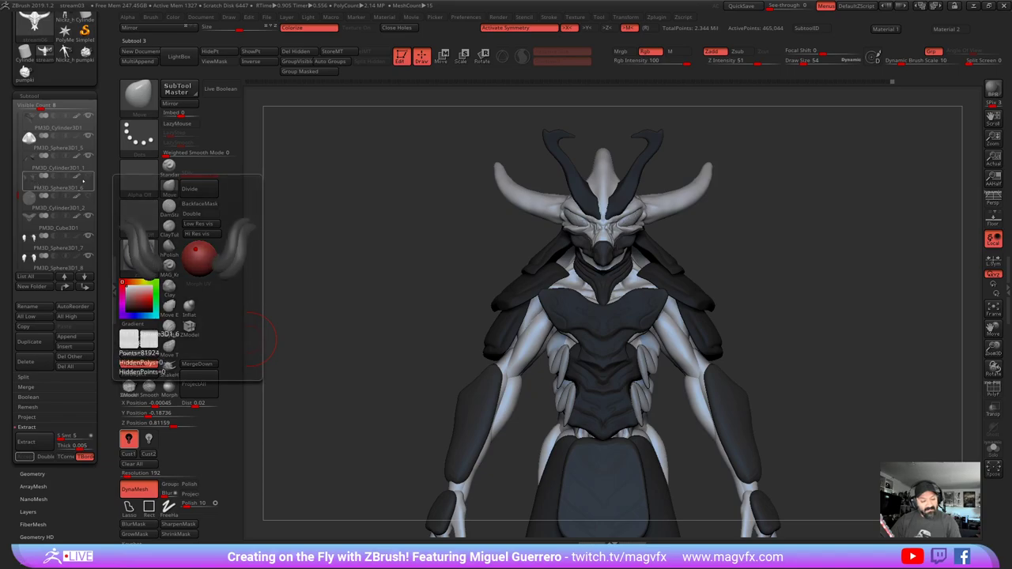
{"action": "left_click", "coordinate": [36, 188]}
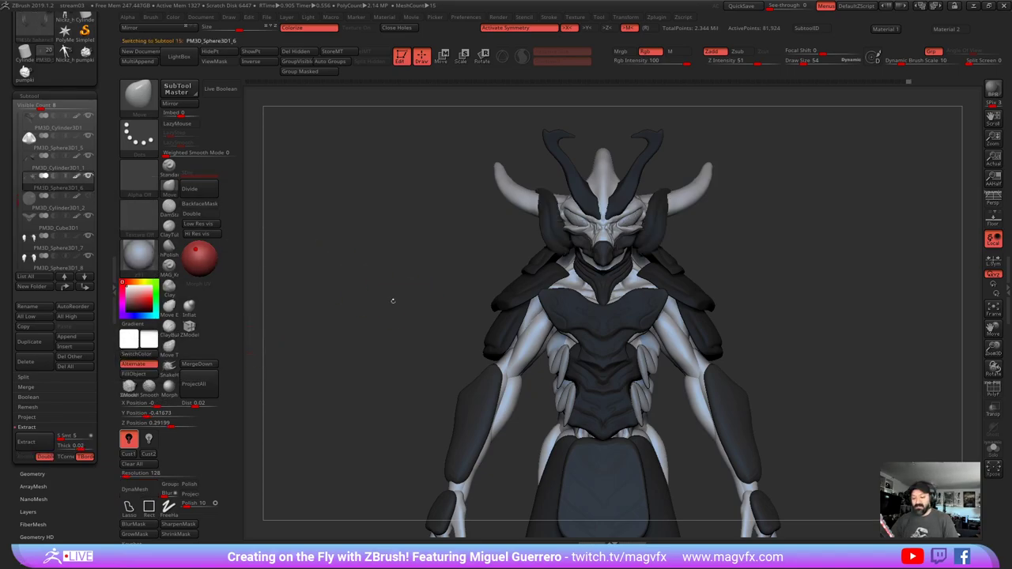
- Pull the upper ends of the side guards up and outward around the horn bases with the Move brush at draw size 66
{"action": "left_click_drag", "start_coordinate": [390, 298], "coordinate": [366, 354], "text": "alt"}
{"action": "mouse_move", "coordinate": [443, 299]}
{"action": "right_mouse_down", "text": "ctrl"}
{"action": "mouse_move", "coordinate": [445, 289]}
{"action": "mouse_move", "coordinate": [413, 324]}
{"action": "right_mouse_up", "text": "ctrl"}
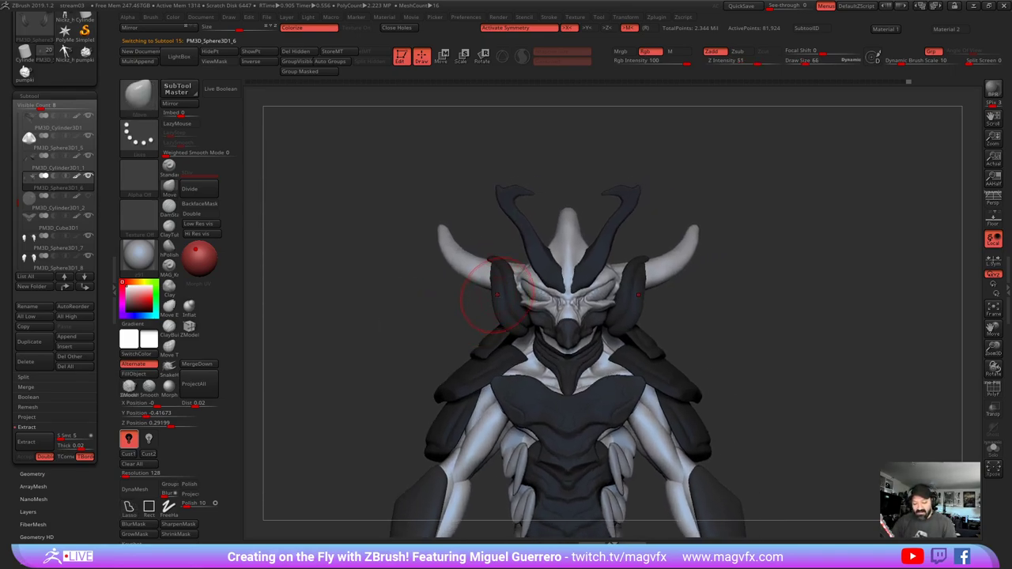
{"action": "mouse_move", "coordinate": [494, 275]}
{"action": "left_mouse_down"}
{"action": "mouse_move", "coordinate": [483, 271]}
{"action": "mouse_move", "coordinate": [504, 302]}
{"action": "left_mouse_up"}
{"action": "left_click_drag", "start_coordinate": [488, 262], "coordinate": [479, 254]}
{"action": "left_click_drag", "start_coordinate": [478, 267], "coordinate": [480, 248]}
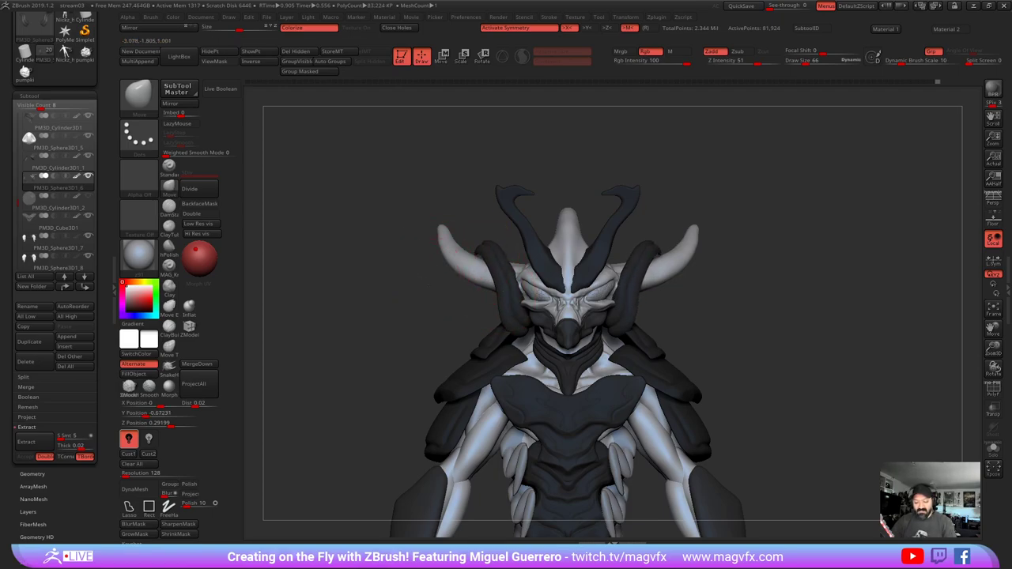
- Adjust the curve of the side guards beside the cheeks with the Move brush at draw sizes 66 to 90
{"action": "mouse_move", "coordinate": [418, 268]}
{"action": "left_mouse_down"}
{"action": "mouse_move", "coordinate": [474, 253]}
{"action": "mouse_move", "coordinate": [510, 262]}
{"action": "left_mouse_up"}
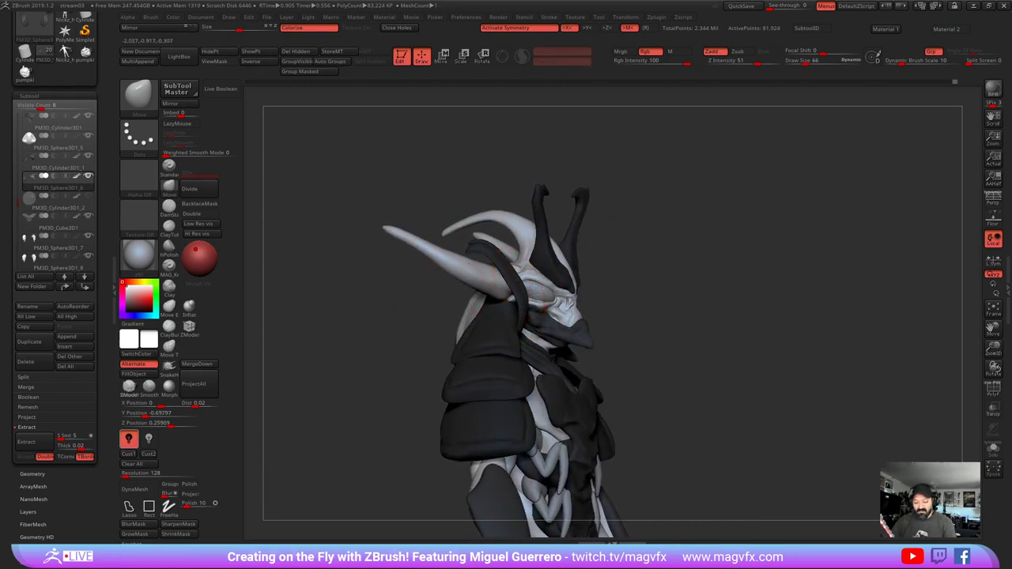
{"action": "left_click_drag", "start_coordinate": [520, 323], "coordinate": [523, 326]}
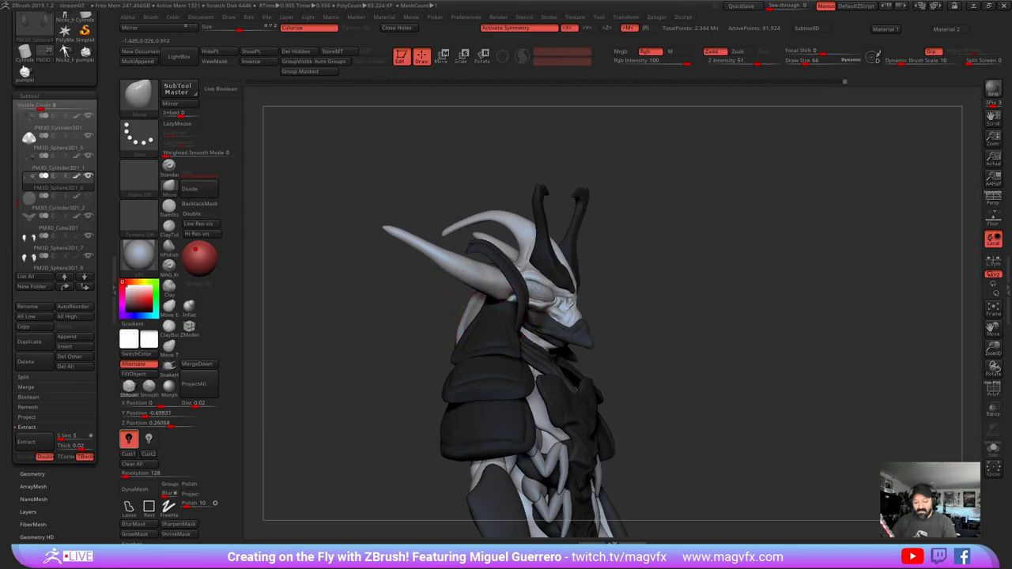
{"action": "left_click_drag", "start_coordinate": [447, 308], "coordinate": [390, 310], "text": "shift"}
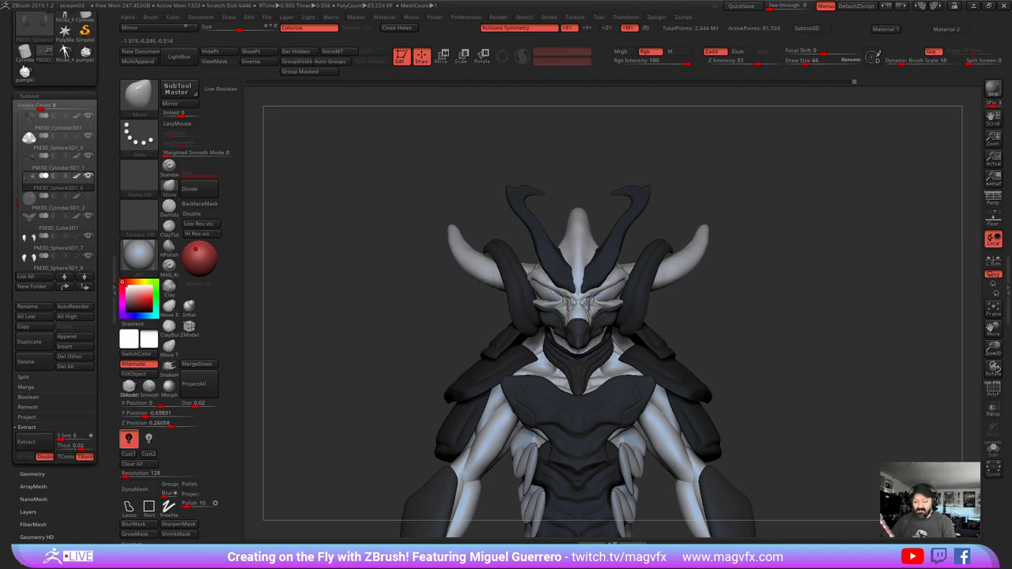
{"action": "right_click_drag", "start_coordinate": [551, 293], "coordinate": [664, 296]}
{"action": "right_click_drag", "start_coordinate": [585, 305], "coordinate": [537, 302]}
{"action": "mouse_move", "coordinate": [427, 316]}
{"action": "left_mouse_down", "text": "shift"}
{"action": "mouse_move", "coordinate": [393, 330]}
{"action": "mouse_move", "coordinate": [459, 316]}
{"action": "left_mouse_up", "text": "shift"}
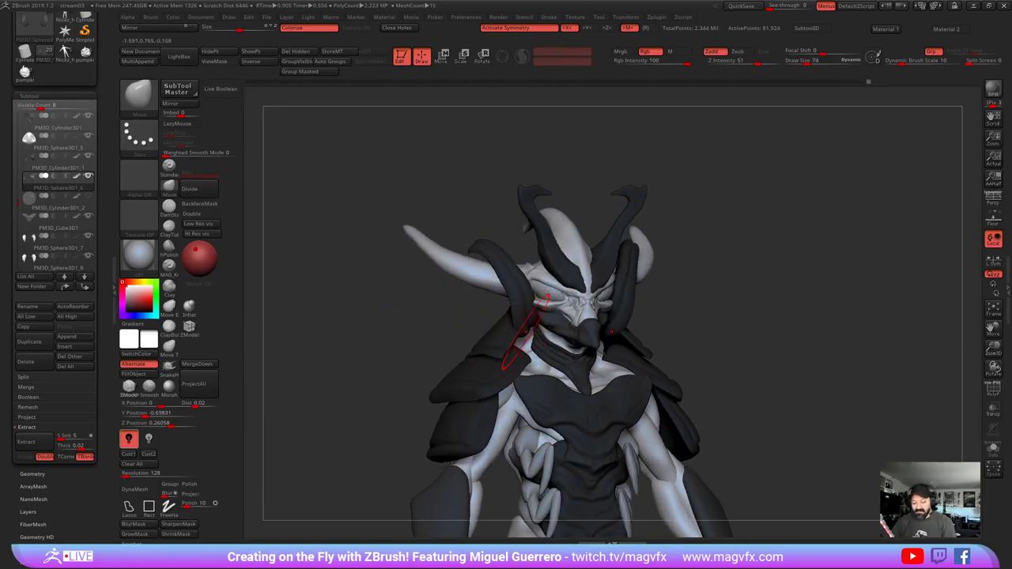
{"action": "mouse_move", "coordinate": [520, 341]}
{"action": "left_mouse_down"}
{"action": "mouse_move", "coordinate": [532, 333]}
{"action": "mouse_move", "coordinate": [463, 310]}
{"action": "left_mouse_up"}
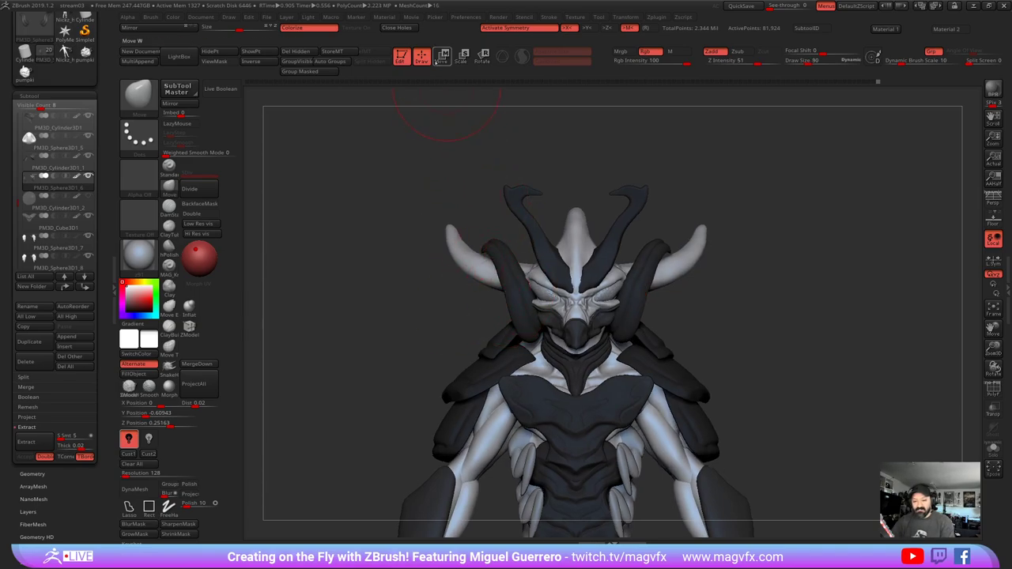
{"action": "key", "text": "w"}
{"action": "left_click_drag", "start_coordinate": [522, 249], "coordinate": [509, 249]}
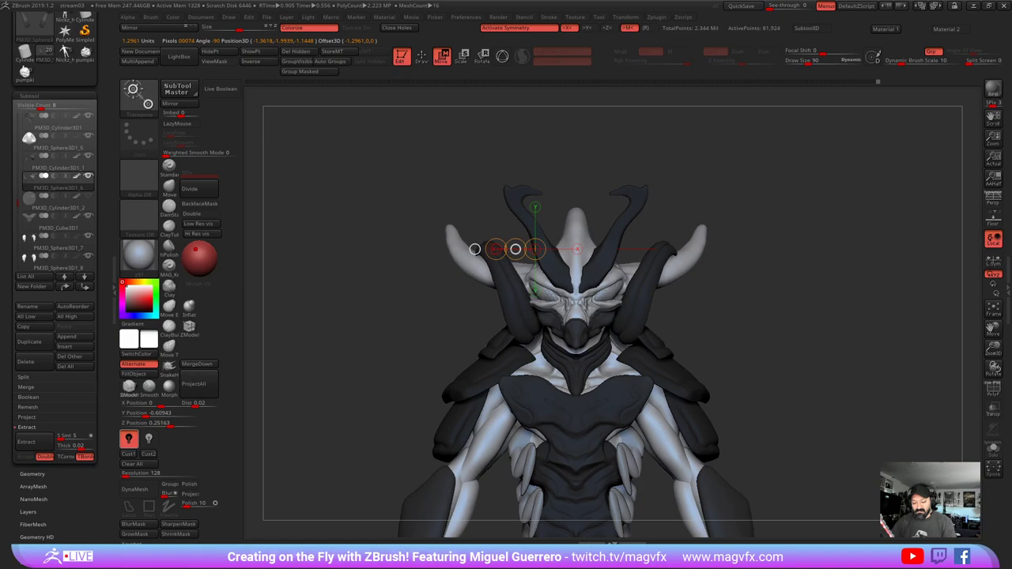
{"action": "left_click_drag", "start_coordinate": [326, 315], "coordinate": [372, 297]}
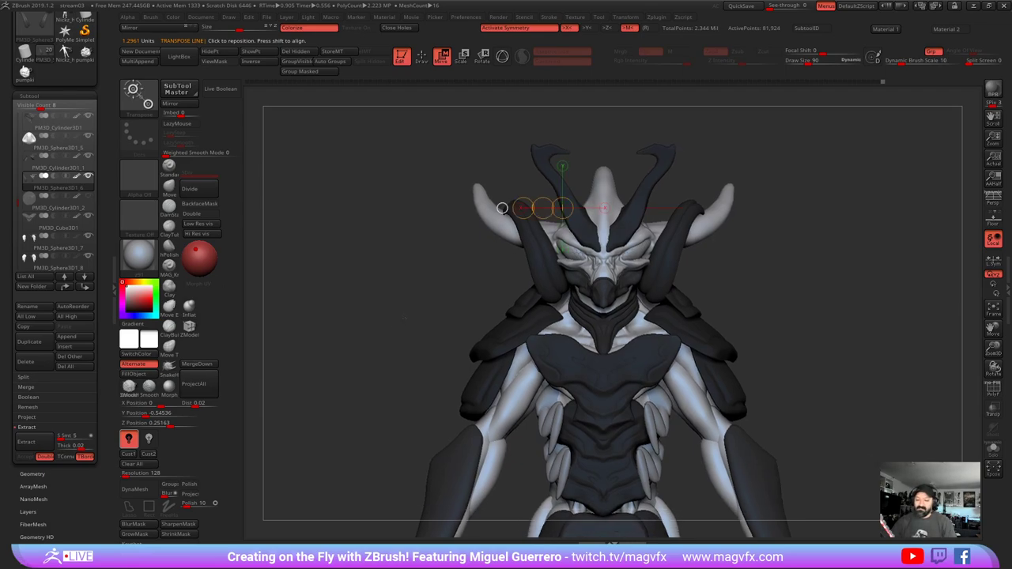
{"action": "left_click", "coordinate": [421, 57]}
{"action": "left_click", "coordinate": [169, 187]}
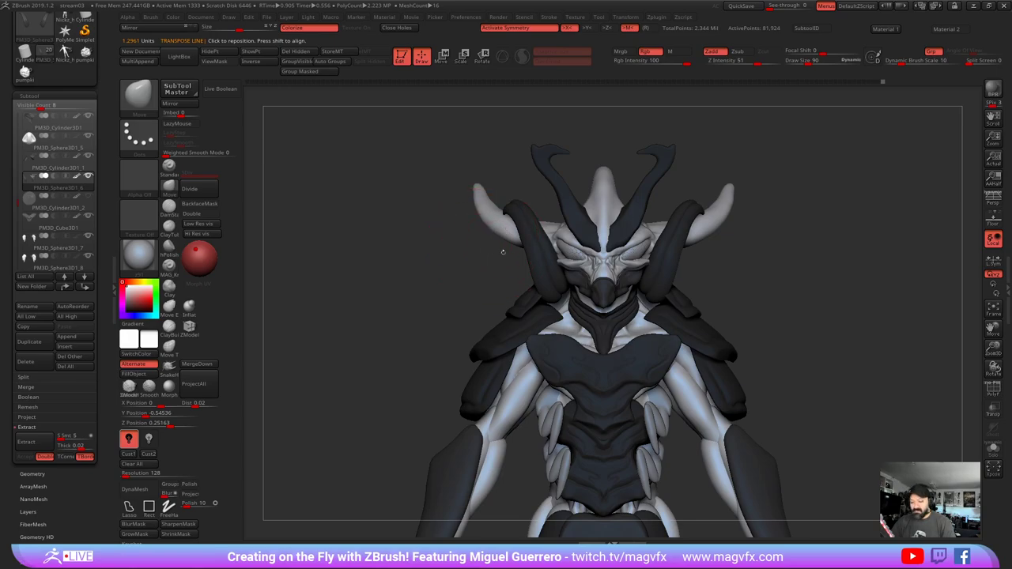
- Pull the side guards' lower ends up and back beneath the horns with the Move brush, reducing the draw size from 102 to 50
{"action": "left_click_drag", "start_coordinate": [549, 299], "coordinate": [544, 274]}
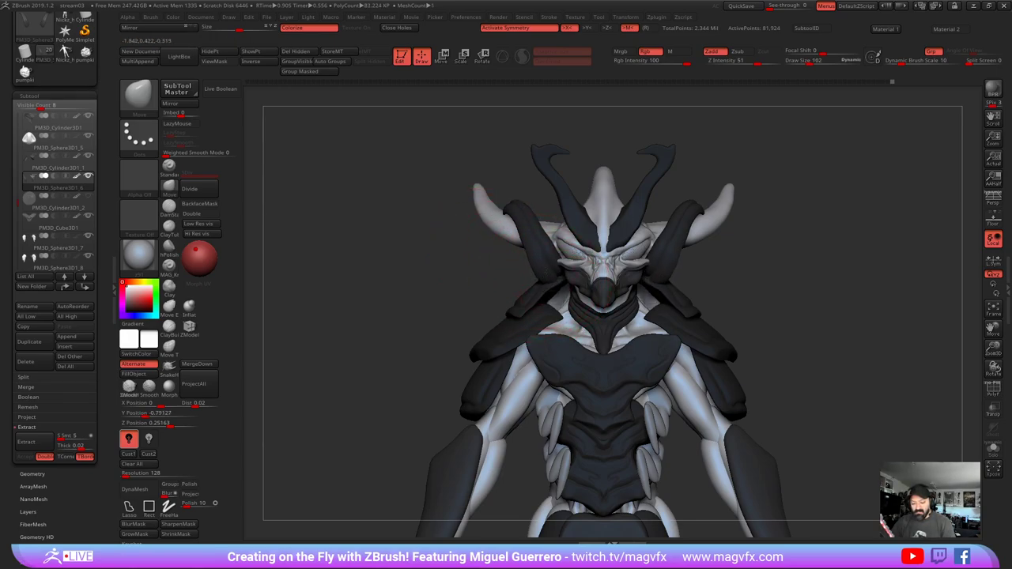
{"action": "mouse_move", "coordinate": [431, 308]}
{"action": "left_mouse_down"}
{"action": "mouse_move", "coordinate": [577, 317]}
{"action": "mouse_move", "coordinate": [539, 306]}
{"action": "left_mouse_up"}
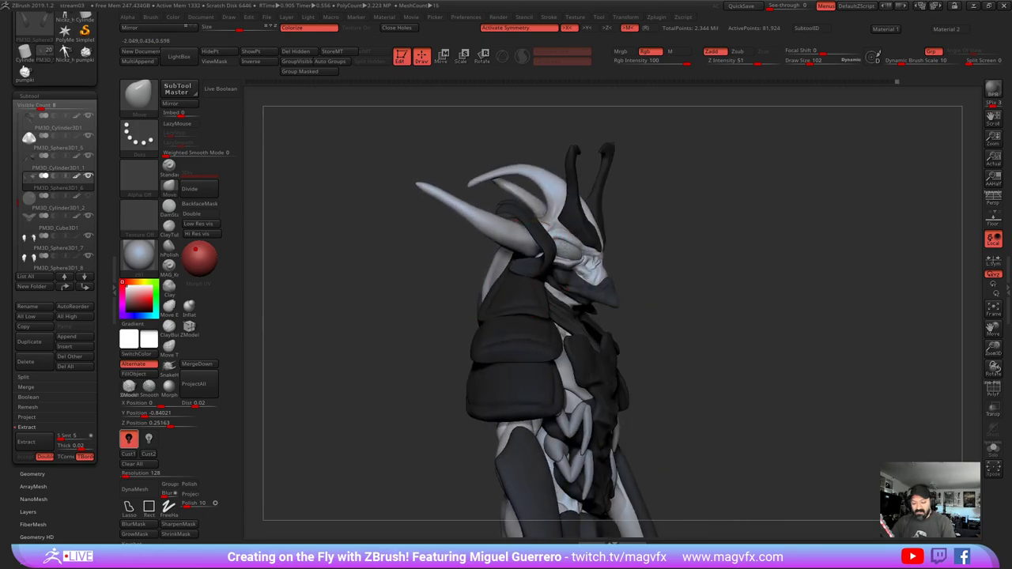
{"action": "mouse_move", "coordinate": [511, 237]}
{"action": "left_mouse_down"}
{"action": "mouse_move", "coordinate": [522, 252]}
{"action": "mouse_move", "coordinate": [504, 237]}
{"action": "left_mouse_up"}
{"action": "right_click_drag", "start_coordinate": [504, 238], "coordinate": [539, 241]}
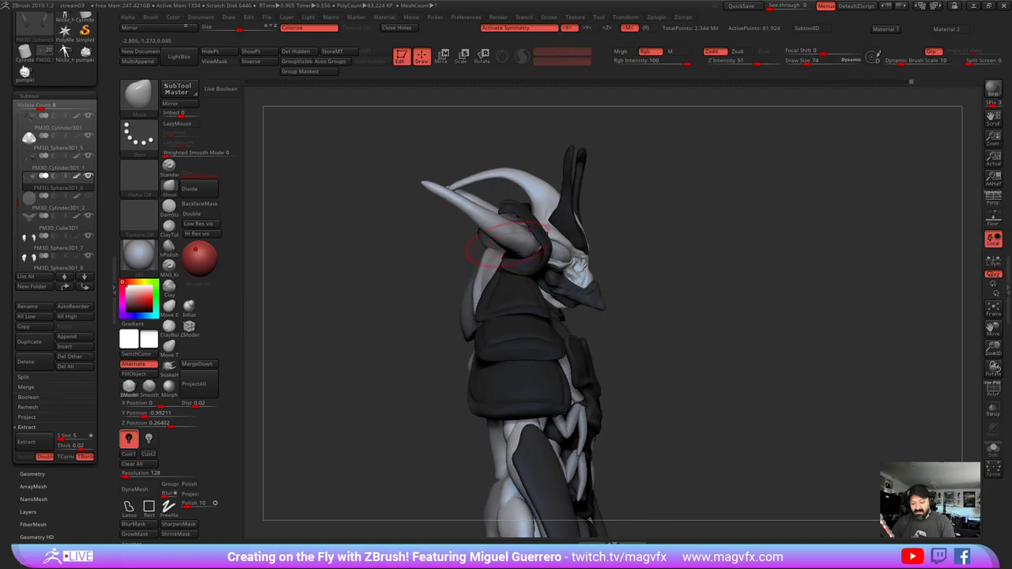
{"action": "left_click_drag", "start_coordinate": [518, 265], "coordinate": [508, 259]}
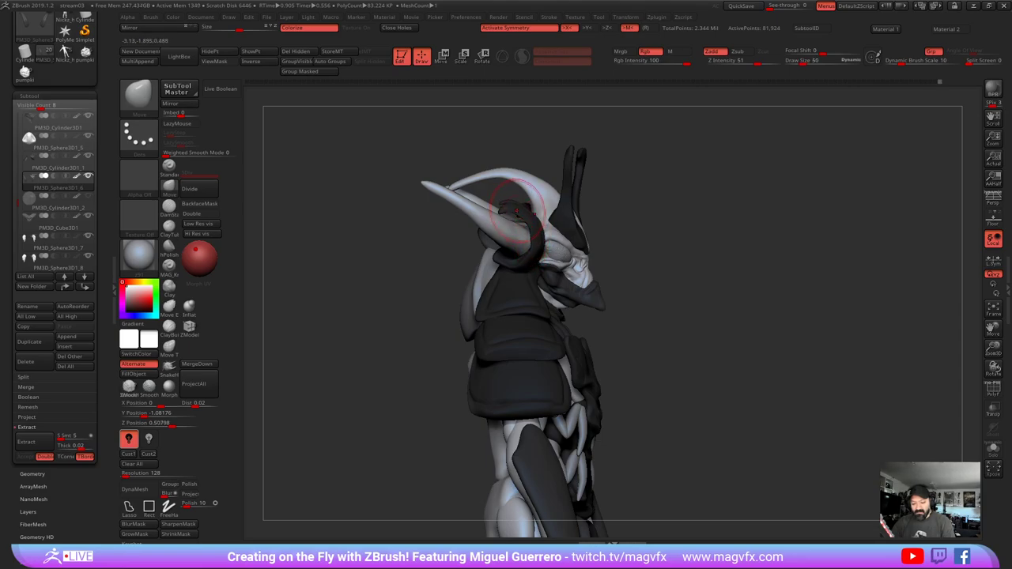
{"action": "left_click_drag", "start_coordinate": [518, 207], "coordinate": [524, 211]}
- Push the front curve of the side guards forward around the horn bases with the Move brush at draw sizes 66 and 50
{"action": "left_click_drag", "start_coordinate": [664, 260], "coordinate": [474, 260]}
{"action": "mouse_move", "coordinate": [517, 225]}
{"action": "right_mouse_down", "text": "alt"}
{"action": "mouse_move", "coordinate": [476, 271]}
{"action": "mouse_move", "coordinate": [567, 311]}
{"action": "right_mouse_up", "text": "alt"}
{"action": "right_click_drag", "start_coordinate": [487, 303], "coordinate": [458, 303]}
{"action": "mouse_move", "coordinate": [507, 304]}
{"action": "left_mouse_down"}
{"action": "mouse_move", "coordinate": [525, 305]}
{"action": "mouse_move", "coordinate": [494, 291]}
{"action": "mouse_move", "coordinate": [516, 303]}
{"action": "left_mouse_up"}
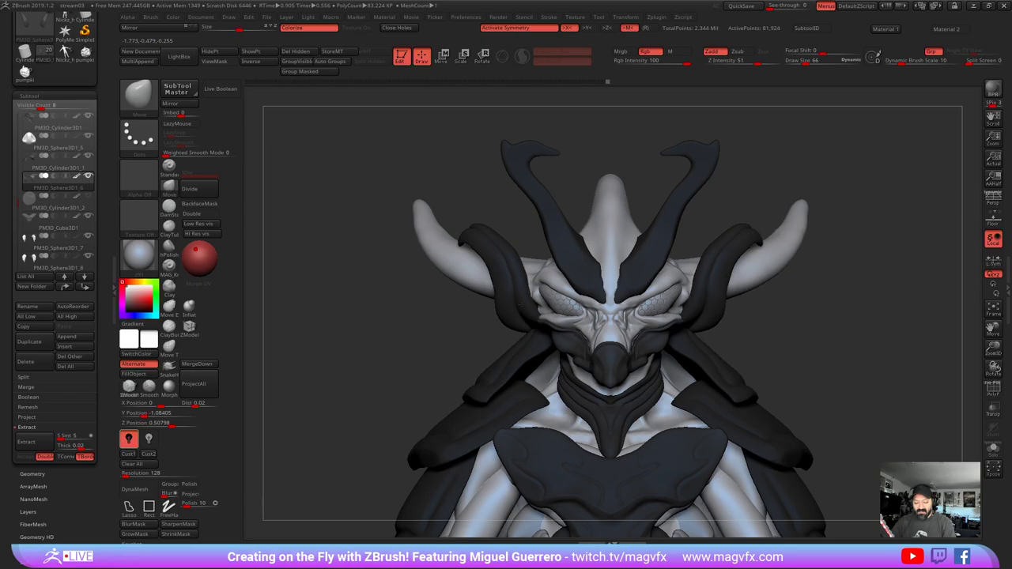
{"action": "right_click_drag", "start_coordinate": [500, 311], "coordinate": [636, 306]}
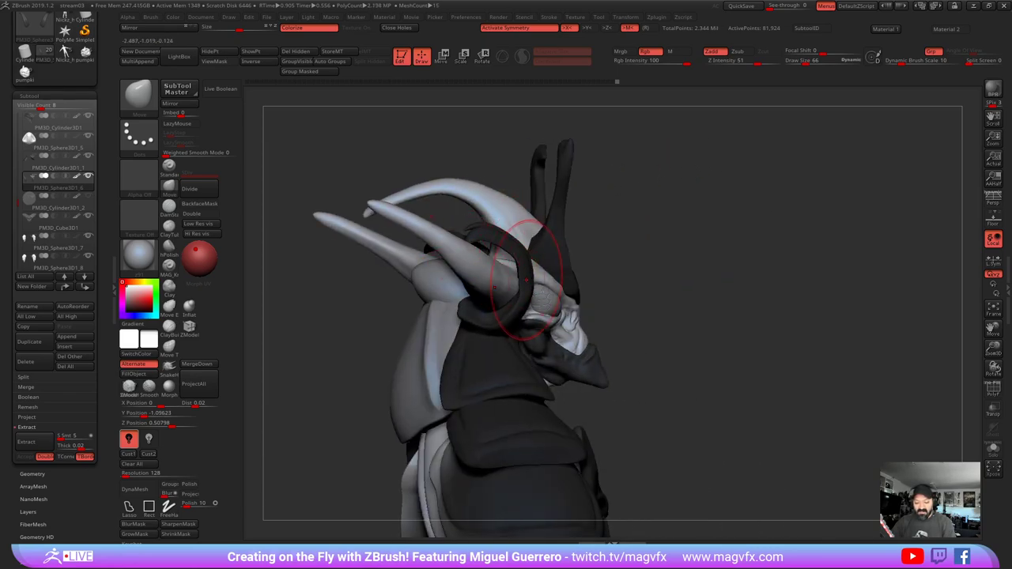
{"action": "left_click_drag", "start_coordinate": [524, 278], "coordinate": [537, 282]}
{"action": "key", "text": "bracketleft"}
{"action": "key", "text": "bracketleft"}
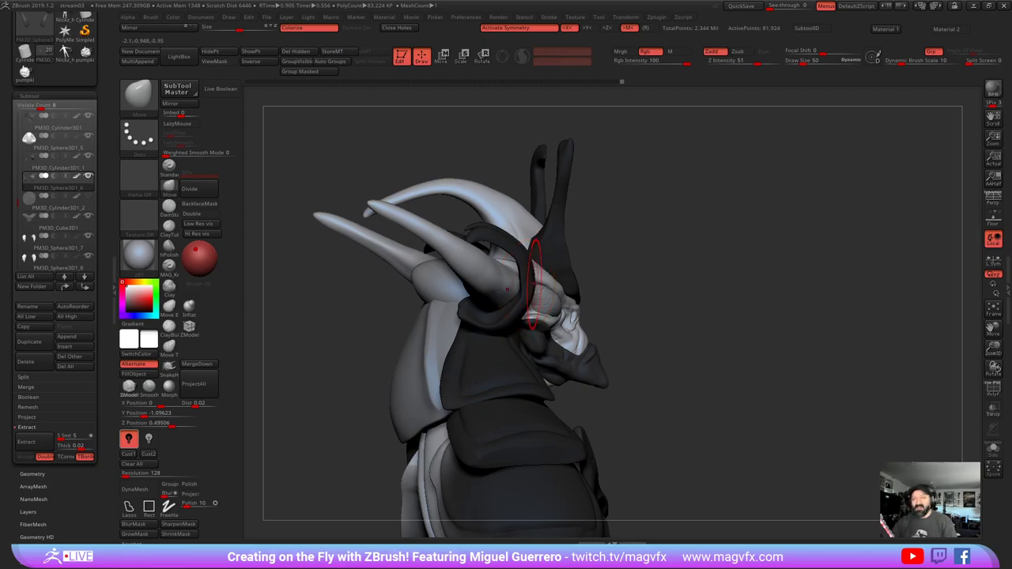
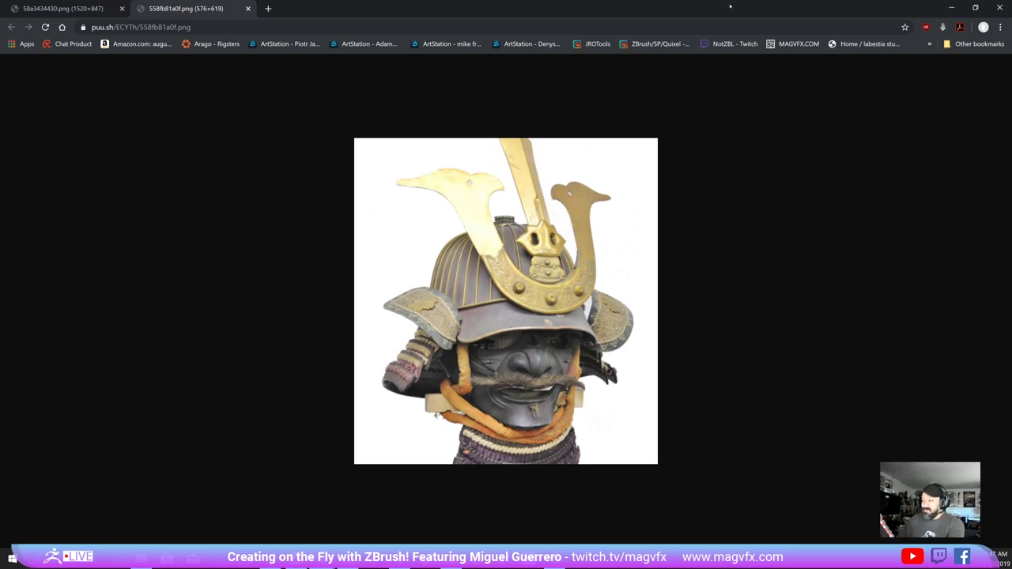
- Minimize the samurai helmet reference and refine the side guards' front edge and lower end with the Move brush at draw sizes 34 and 54
{"action": "left_click_drag", "start_coordinate": [731, 5], "coordinate": [574, 437]}
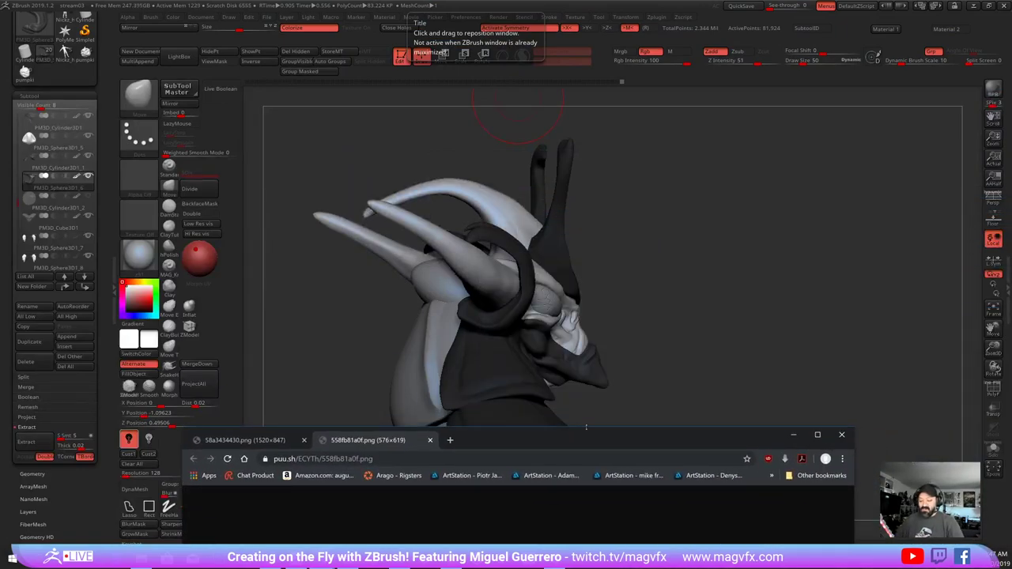
{"action": "left_click", "coordinate": [793, 434]}
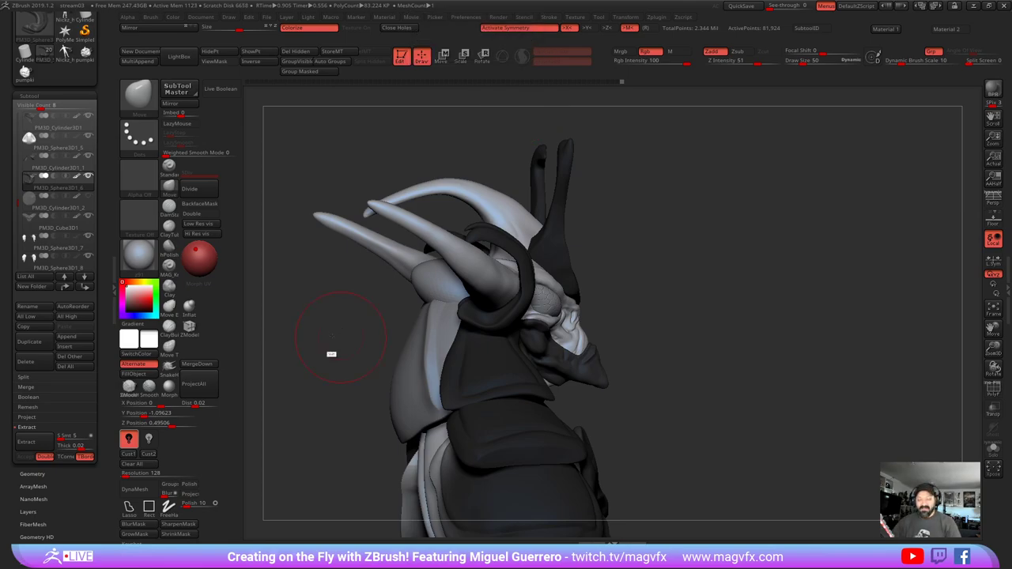
{"action": "left_click_drag", "start_coordinate": [330, 353], "coordinate": [313, 352], "text": "shift"}
{"action": "key", "text": "bracketleft"}
{"action": "left_click_drag", "start_coordinate": [522, 278], "coordinate": [529, 277]}
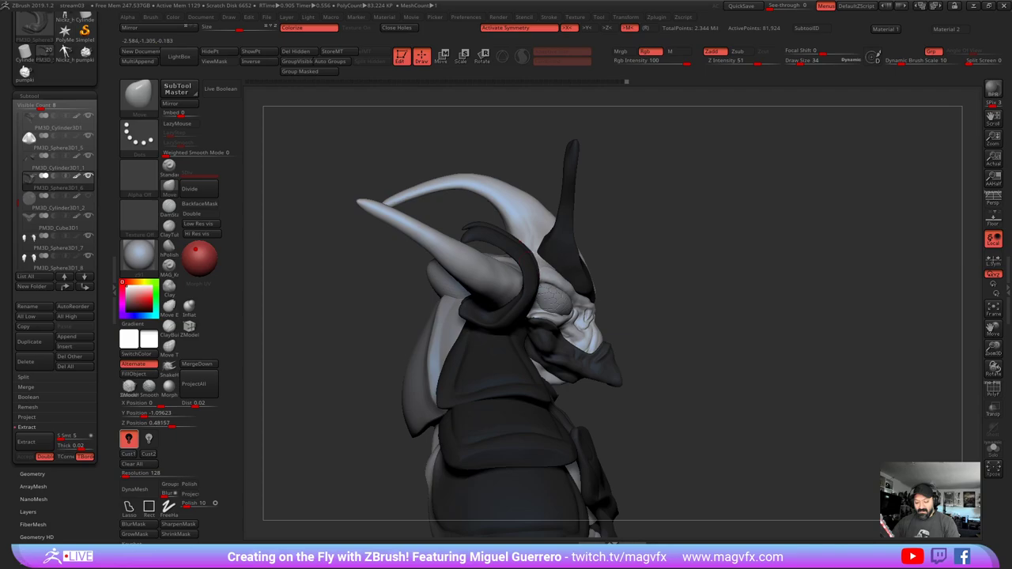
{"action": "key", "text": "bracketright"}
{"action": "key", "text": "bracketright"}
{"action": "left_click_drag", "start_coordinate": [469, 309], "coordinate": [463, 314]}
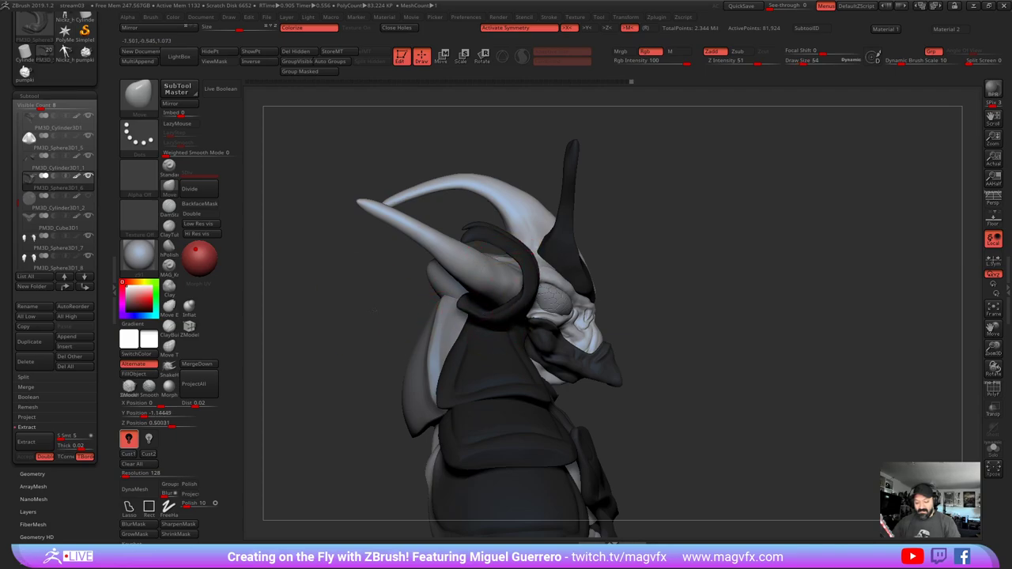
- Adjust the inner edge and upper curve of the side guards from a three-quarter view with the Move brush at draw size 46
{"action": "mouse_move", "coordinate": [355, 324]}
{"action": "left_mouse_down"}
{"action": "mouse_move", "coordinate": [490, 317]}
{"action": "mouse_move", "coordinate": [415, 281]}
{"action": "mouse_move", "coordinate": [427, 284]}
{"action": "left_mouse_up"}
{"action": "left_click_drag", "start_coordinate": [616, 300], "coordinate": [300, 310]}
{"action": "mouse_move", "coordinate": [379, 321]}
{"action": "left_mouse_down"}
{"action": "mouse_move", "coordinate": [387, 306]}
{"action": "mouse_move", "coordinate": [304, 297]}
{"action": "mouse_move", "coordinate": [449, 296]}
{"action": "mouse_move", "coordinate": [491, 264]}
{"action": "mouse_move", "coordinate": [513, 270]}
{"action": "mouse_move", "coordinate": [481, 248]}
{"action": "left_mouse_up"}
{"action": "key", "text": "]"}
{"action": "left_click_drag", "start_coordinate": [372, 270], "coordinate": [429, 276]}
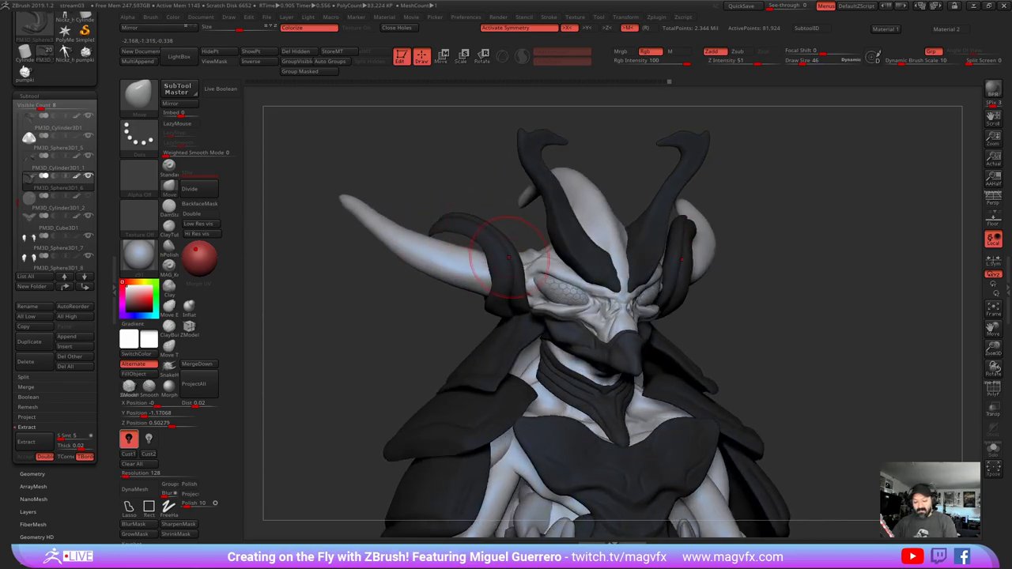
{"action": "left_click_drag", "start_coordinate": [508, 267], "coordinate": [513, 266]}
{"action": "left_click_drag", "start_coordinate": [438, 235], "coordinate": [444, 236]}
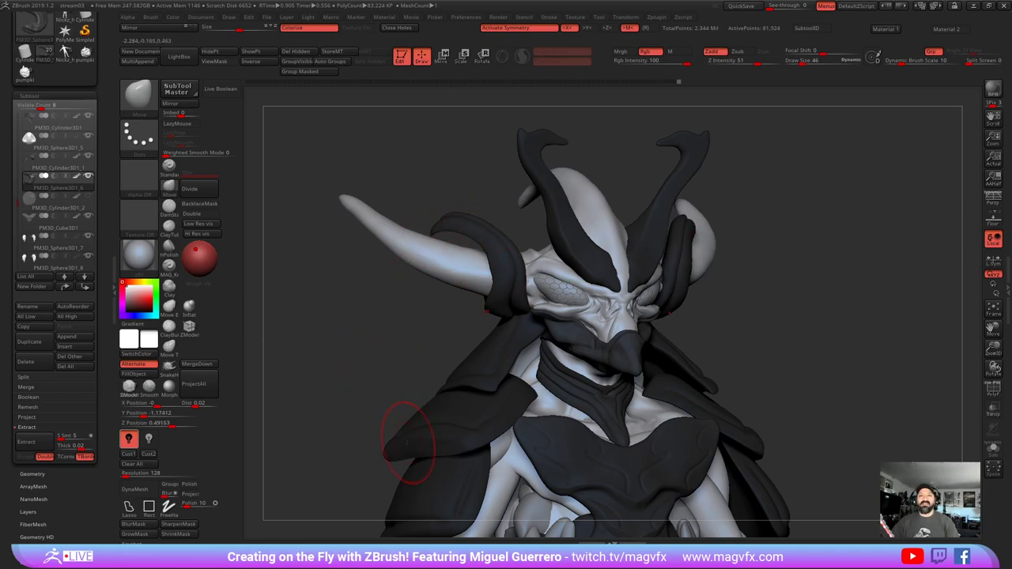
- Make the stream06 body active and hide the Extract5 face mask to examine the face underneath from the side and front
{"action": "left_click", "coordinate": [584, 348], "text": "alt"}
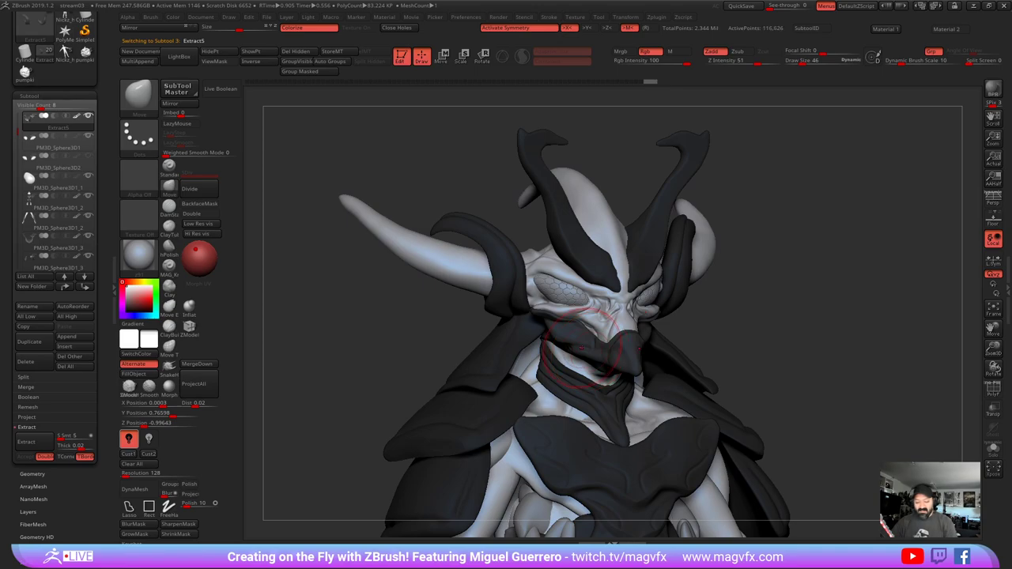
{"action": "mouse_move", "coordinate": [18, 140]}
{"action": "left_mouse_down"}
{"action": "mouse_move", "coordinate": [17, 156]}
{"action": "mouse_move", "coordinate": [14, 124]}
{"action": "left_mouse_up"}
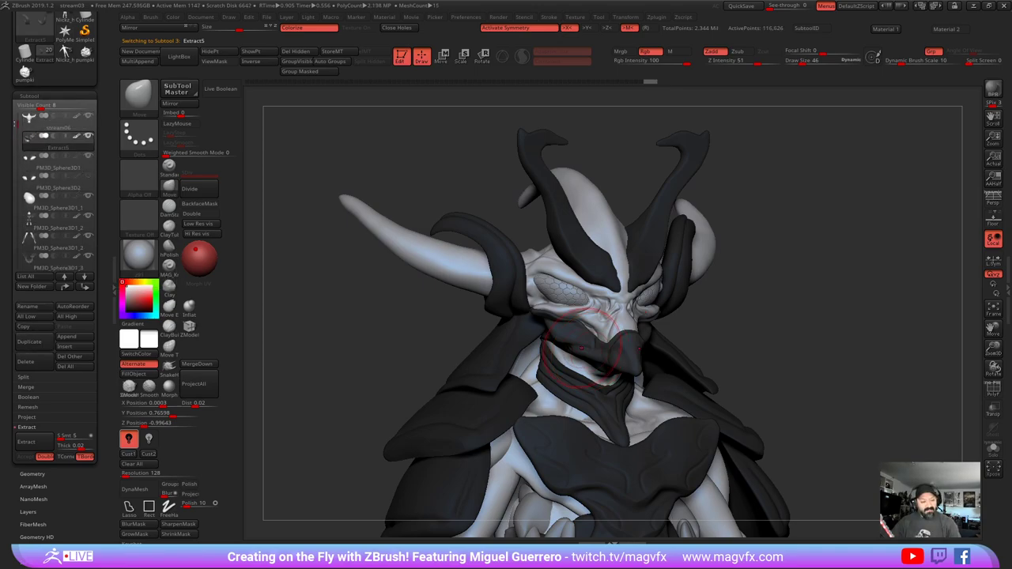
{"action": "left_click", "coordinate": [59, 120]}
{"action": "left_click", "coordinate": [87, 136]}
{"action": "right_click_drag", "start_coordinate": [368, 340], "coordinate": [325, 348], "text": "shift"}
{"action": "mouse_move", "coordinate": [325, 348]}
{"action": "left_mouse_down"}
{"action": "mouse_move", "coordinate": [402, 354]}
{"action": "mouse_move", "coordinate": [262, 356]}
{"action": "mouse_move", "coordinate": [460, 347]}
{"action": "left_mouse_up"}
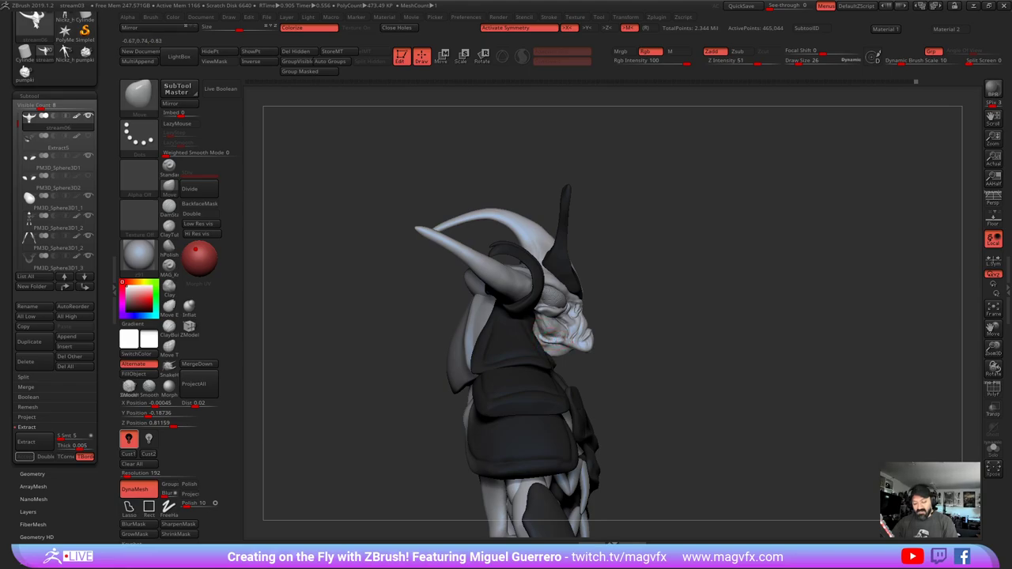
{"action": "mouse_move", "coordinate": [703, 348]}
{"action": "left_mouse_down"}
{"action": "mouse_move", "coordinate": [589, 368]}
{"action": "mouse_move", "coordinate": [555, 395]}
{"action": "mouse_move", "coordinate": [576, 381]}
{"action": "left_mouse_up"}
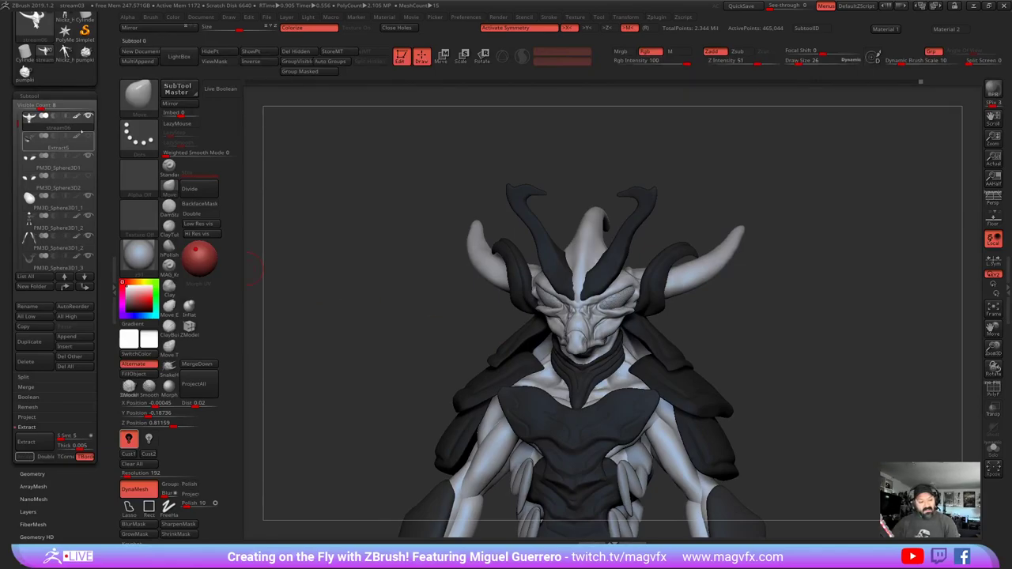
- Show the Extract5 face mask again and make it the active subtool
{"action": "left_click", "coordinate": [88, 136]}
{"action": "left_click_drag", "start_coordinate": [348, 294], "coordinate": [455, 315]}
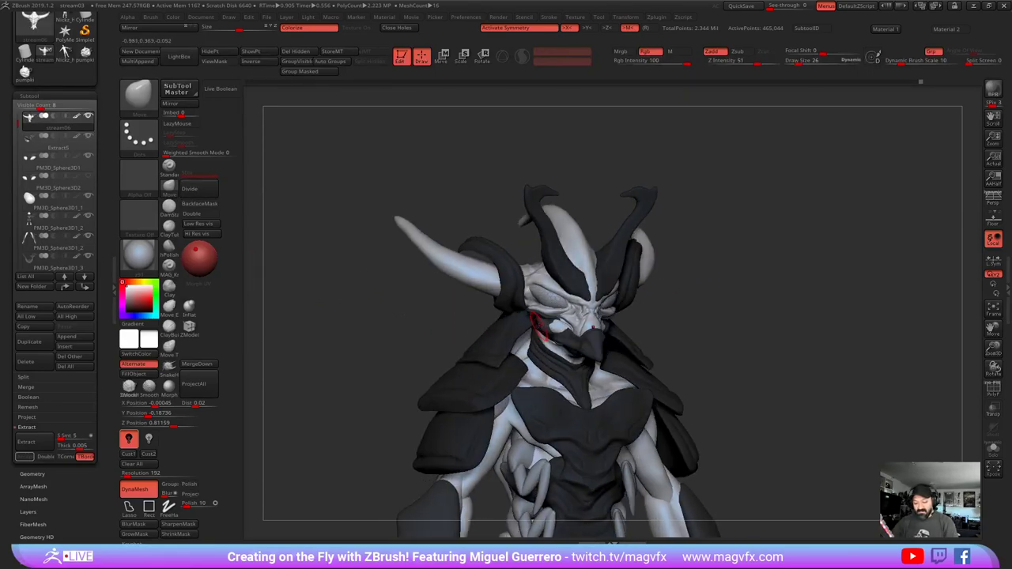
{"action": "right_click_drag", "start_coordinate": [540, 324], "coordinate": [556, 327]}
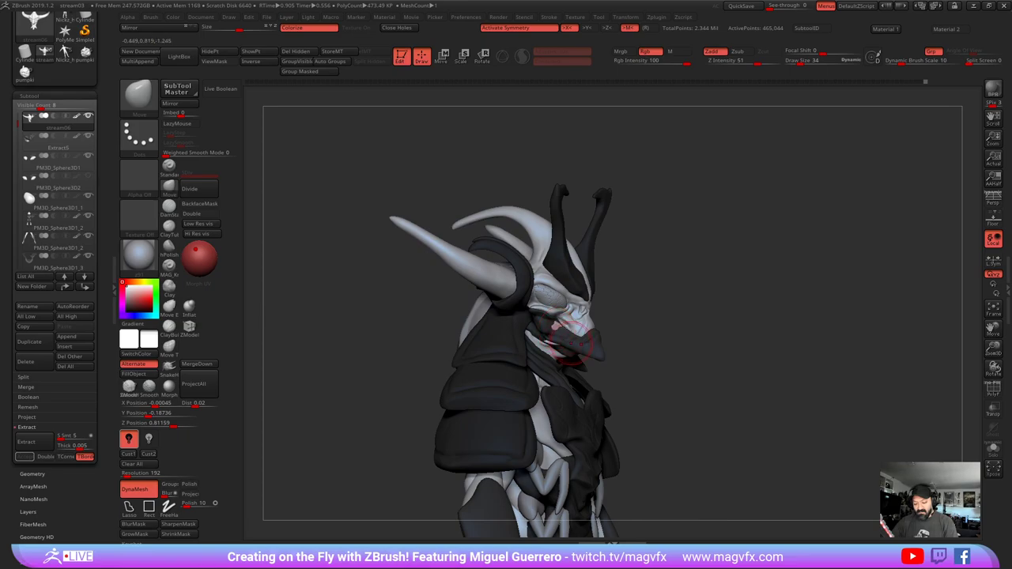
{"action": "left_click", "coordinate": [558, 328], "text": "alt"}
{"action": "right_click_drag", "start_coordinate": [534, 320], "coordinate": [376, 308]}
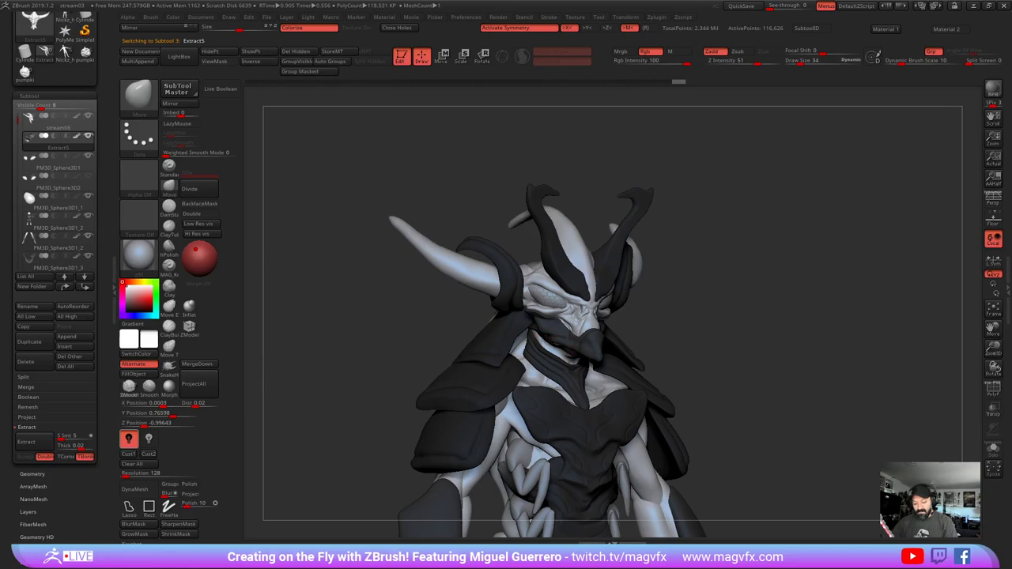
{"action": "mouse_move", "coordinate": [546, 304]}
{"action": "right_mouse_down"}
{"action": "mouse_move", "coordinate": [396, 335]}
{"action": "mouse_move", "coordinate": [408, 356]}
{"action": "mouse_move", "coordinate": [397, 358]}
{"action": "mouse_move", "coordinate": [461, 364]}
{"action": "right_mouse_up"}
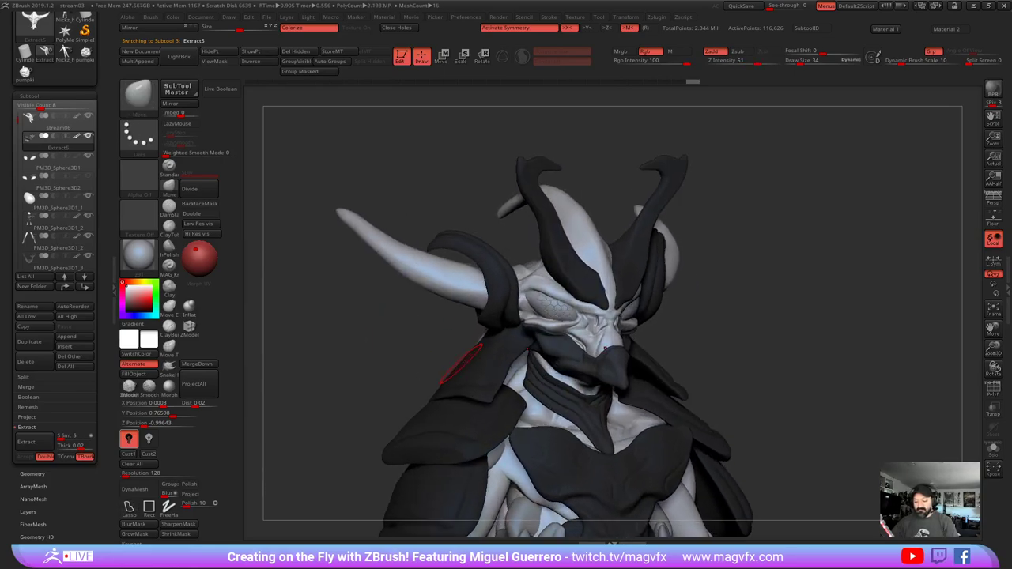
- Make the eyes PM3D_Sphere3D1 active and turn off their surface noise
{"action": "left_click", "coordinate": [541, 314], "text": "alt"}
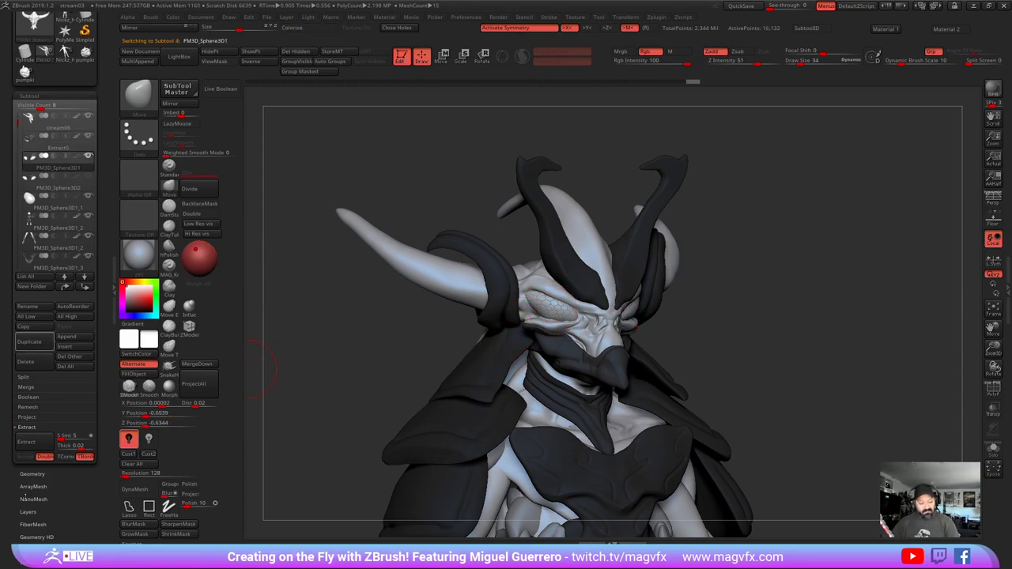
{"action": "left_click_drag", "start_coordinate": [4, 522], "coordinate": [4, 461]}
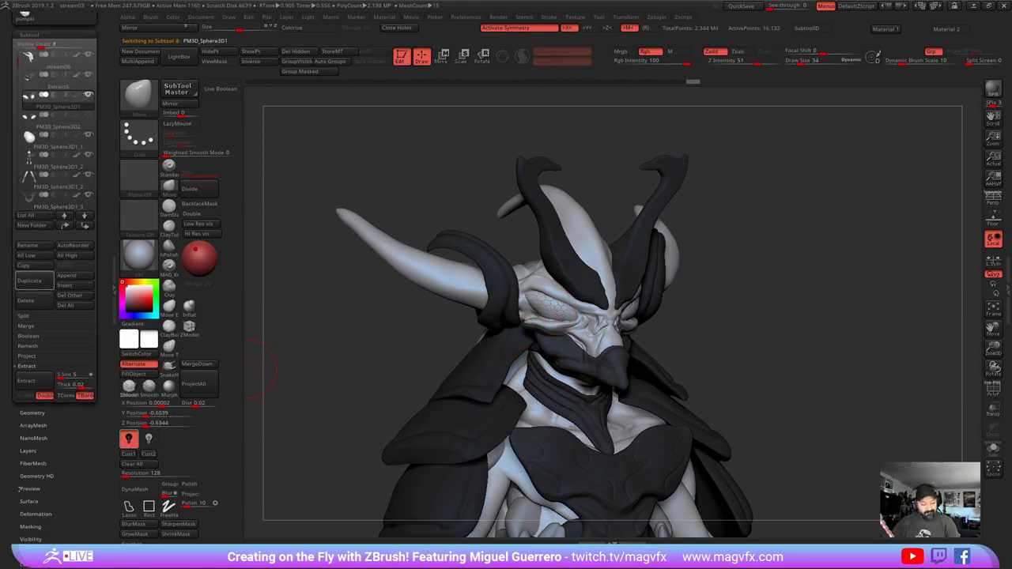
{"action": "left_click", "coordinate": [22, 503]}
{"action": "left_click", "coordinate": [29, 148]}
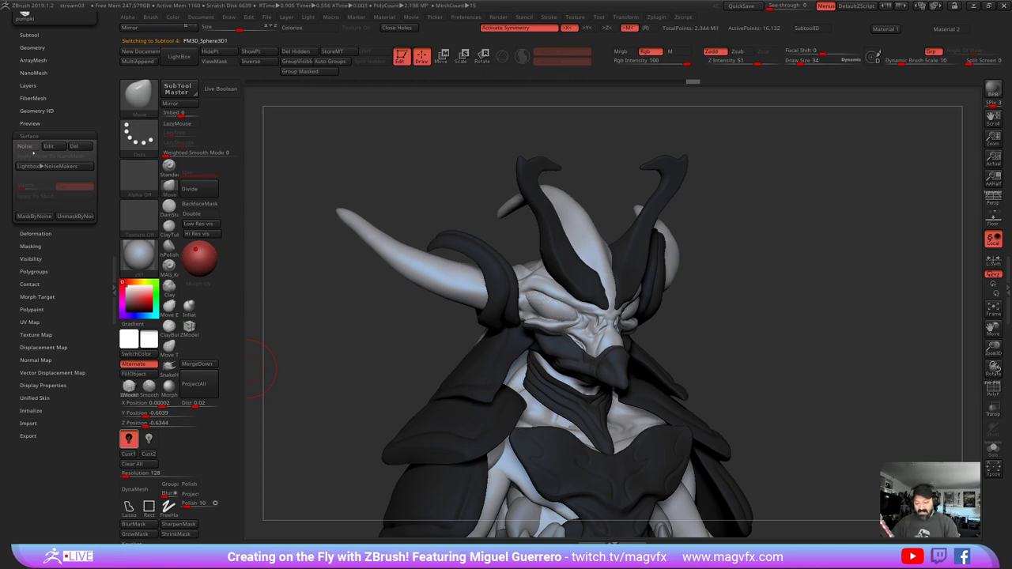
- Nudge the shape of the eyes with the Move brush at draw size 34
{"action": "right_click_drag", "start_coordinate": [372, 316], "coordinate": [324, 314]}
{"action": "left_click_drag", "start_coordinate": [356, 356], "coordinate": [385, 366], "text": "shift"}
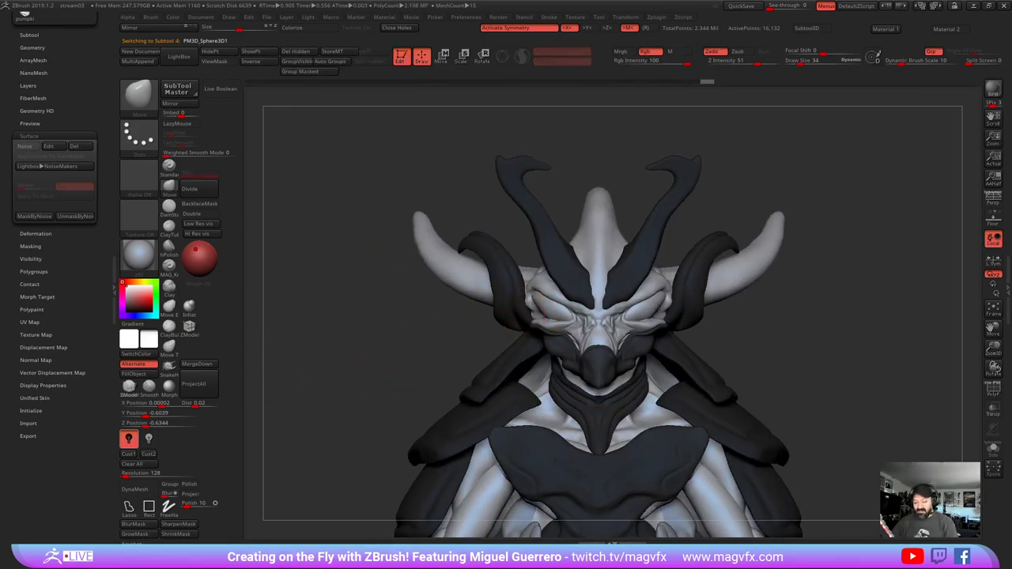
{"action": "right_click_drag", "start_coordinate": [541, 296], "coordinate": [545, 317]}
{"action": "left_click_drag", "start_coordinate": [546, 317], "coordinate": [538, 300]}
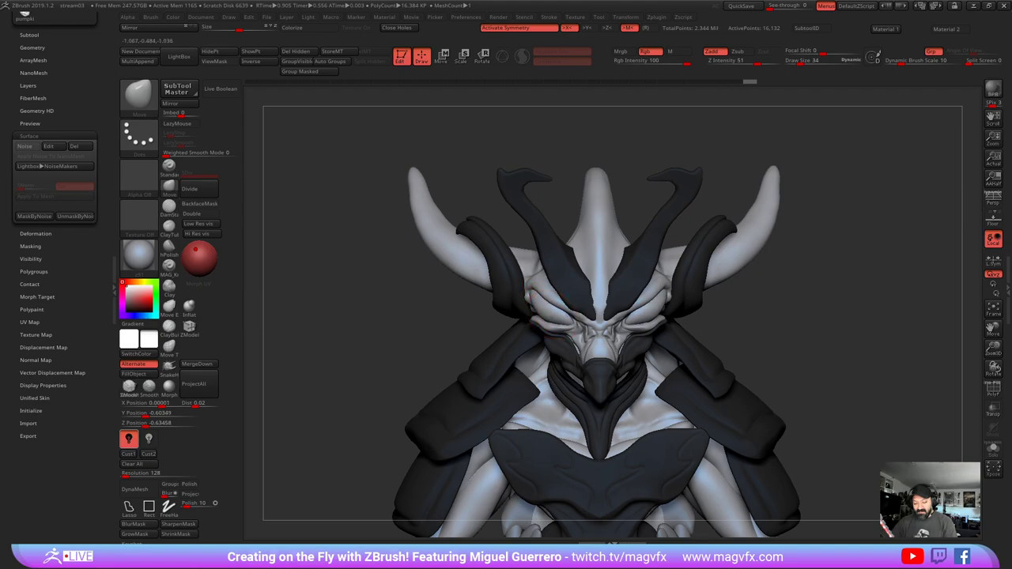
- Color the eyes a medium grey with the Standard brush active and set the active color back to white
{"action": "left_click", "coordinate": [126, 293]}
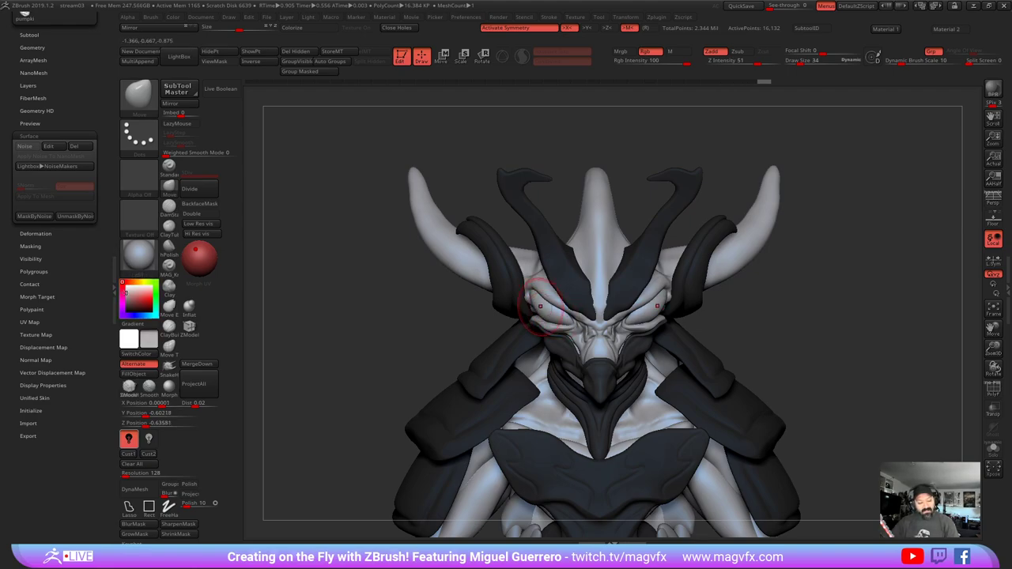
{"action": "left_click_drag", "start_coordinate": [124, 293], "coordinate": [117, 295]}
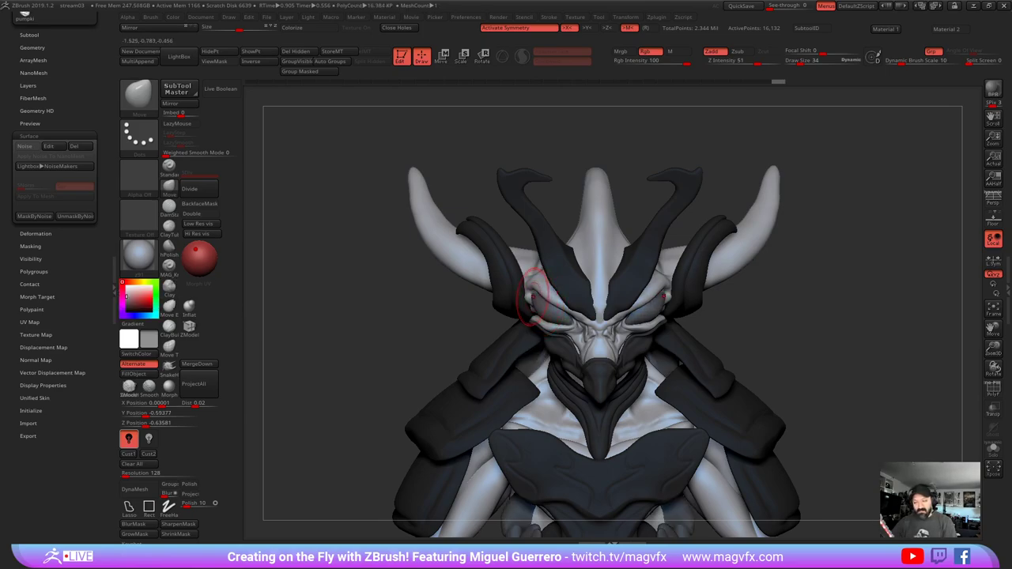
{"action": "left_click", "coordinate": [168, 166]}
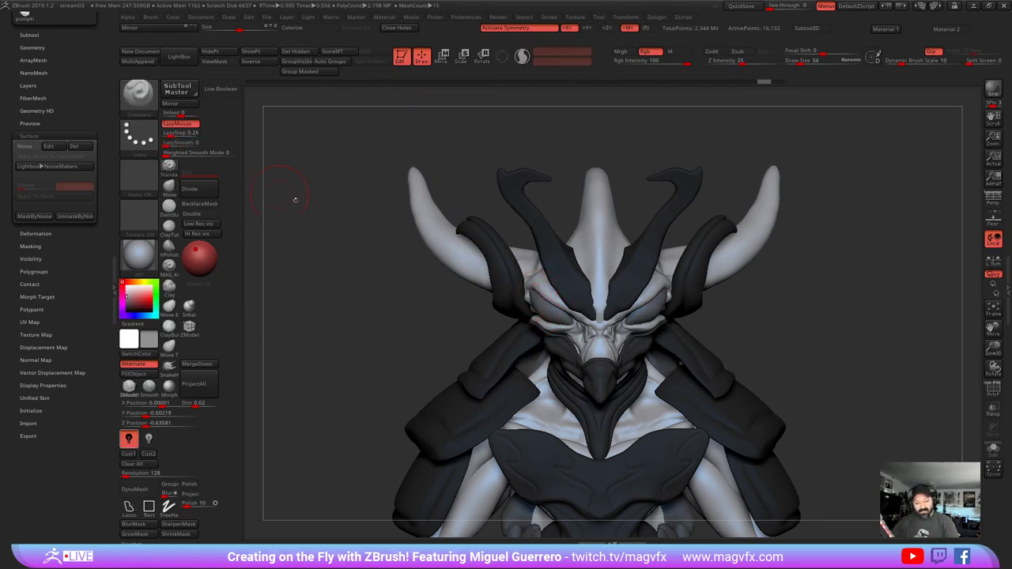
{"action": "left_click_drag", "start_coordinate": [547, 302], "coordinate": [560, 313]}
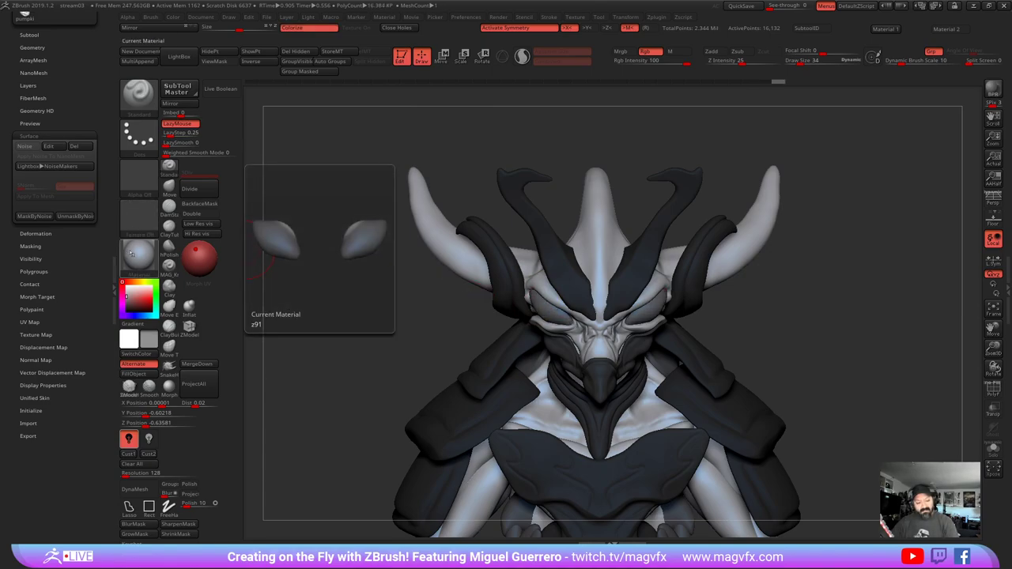
{"action": "left_click_drag", "start_coordinate": [121, 300], "coordinate": [119, 285]}
- Color the upper back shell PM3D_Sphere3D1_5 dark grey like the armor and set the active color back to white
{"action": "left_click_drag", "start_coordinate": [320, 320], "coordinate": [393, 330]}
{"action": "mouse_move", "coordinate": [394, 330]}
{"action": "right_mouse_down", "text": "ctrl"}
{"action": "mouse_move", "coordinate": [377, 316]}
{"action": "mouse_move", "coordinate": [409, 298]}
{"action": "mouse_move", "coordinate": [292, 304]}
{"action": "right_mouse_up", "text": "ctrl"}
{"action": "mouse_move", "coordinate": [408, 310]}
{"action": "right_mouse_down"}
{"action": "mouse_move", "coordinate": [391, 297]}
{"action": "mouse_move", "coordinate": [424, 321]}
{"action": "mouse_move", "coordinate": [428, 286]}
{"action": "mouse_move", "coordinate": [388, 312]}
{"action": "mouse_move", "coordinate": [359, 291]}
{"action": "mouse_move", "coordinate": [399, 294]}
{"action": "mouse_move", "coordinate": [395, 321]}
{"action": "mouse_move", "coordinate": [390, 276]}
{"action": "mouse_move", "coordinate": [389, 293]}
{"action": "mouse_move", "coordinate": [379, 291]}
{"action": "right_mouse_up"}
{"action": "left_click_drag", "start_coordinate": [379, 290], "coordinate": [400, 349]}
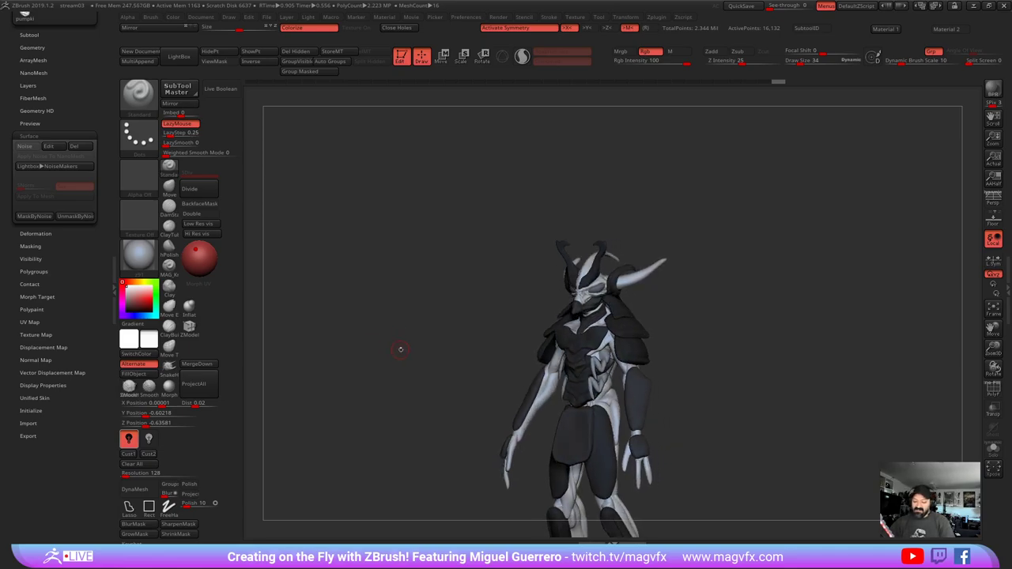
{"action": "mouse_move", "coordinate": [401, 350]}
{"action": "right_mouse_down", "text": "ctrl"}
{"action": "mouse_move", "coordinate": [422, 366]}
{"action": "mouse_move", "coordinate": [395, 329]}
{"action": "right_mouse_up", "text": "ctrl"}
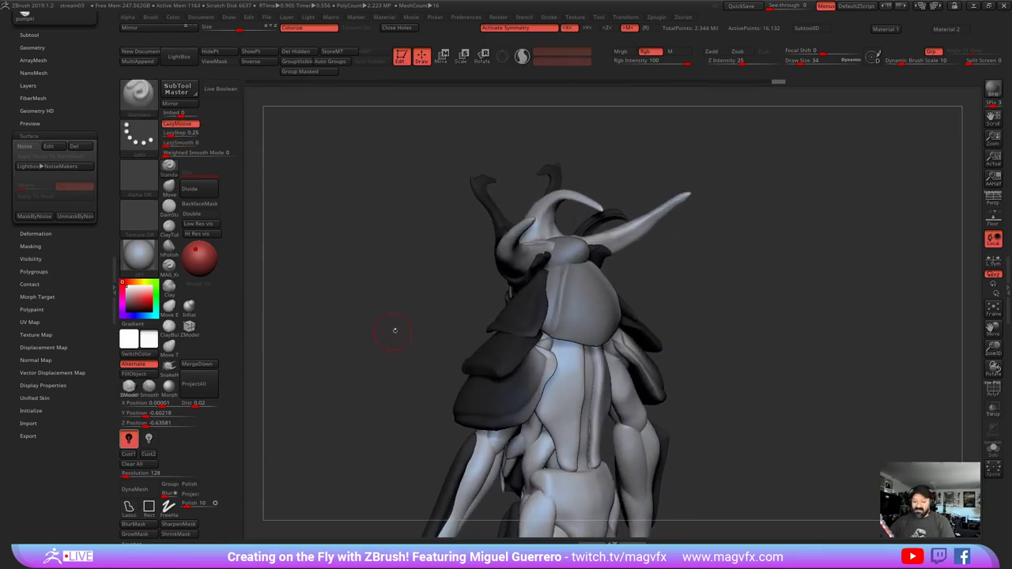
{"action": "left_click", "coordinate": [573, 314], "text": "alt"}
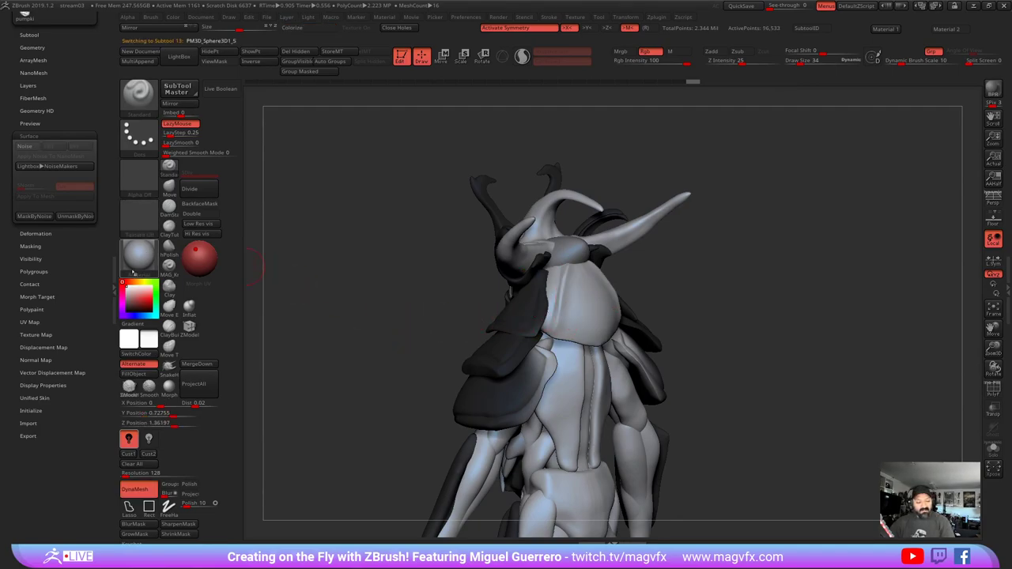
{"action": "left_click", "coordinate": [126, 300]}
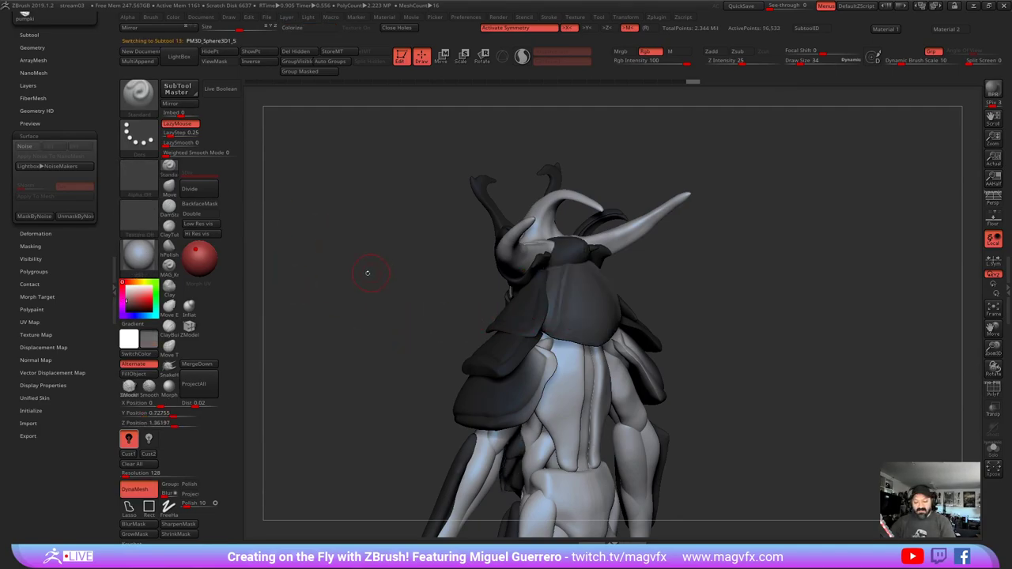
{"action": "left_click_drag", "start_coordinate": [368, 273], "coordinate": [304, 278]}
{"action": "left_click_drag", "start_coordinate": [444, 271], "coordinate": [657, 273]}
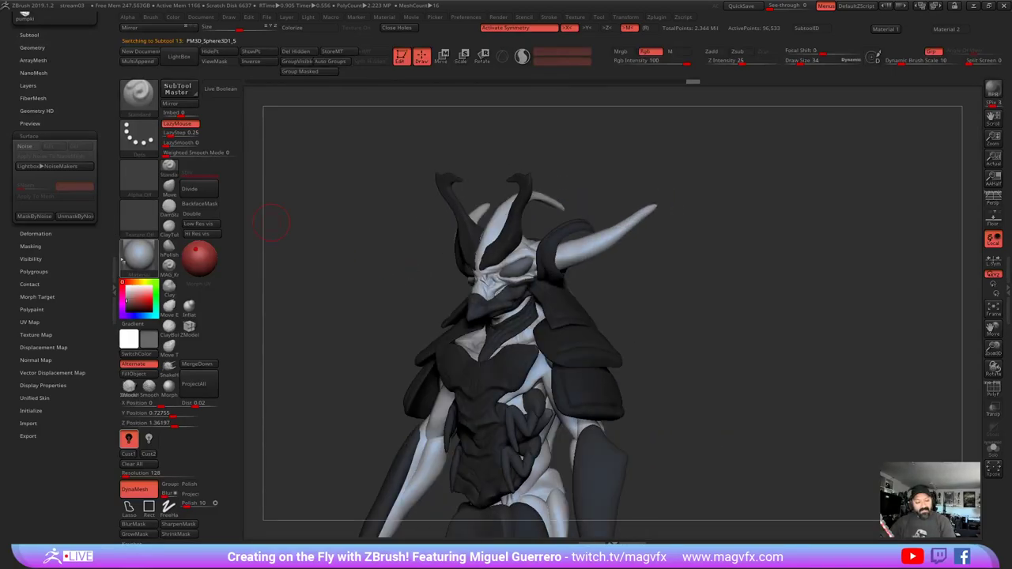
{"action": "left_click", "coordinate": [127, 287]}
- Adjust the torso armor PM3D_Cube3D1 around its upper chest edge with the Move brush at draw size 66 to 82
{"action": "left_click_drag", "start_coordinate": [340, 271], "coordinate": [456, 265], "text": "alt"}
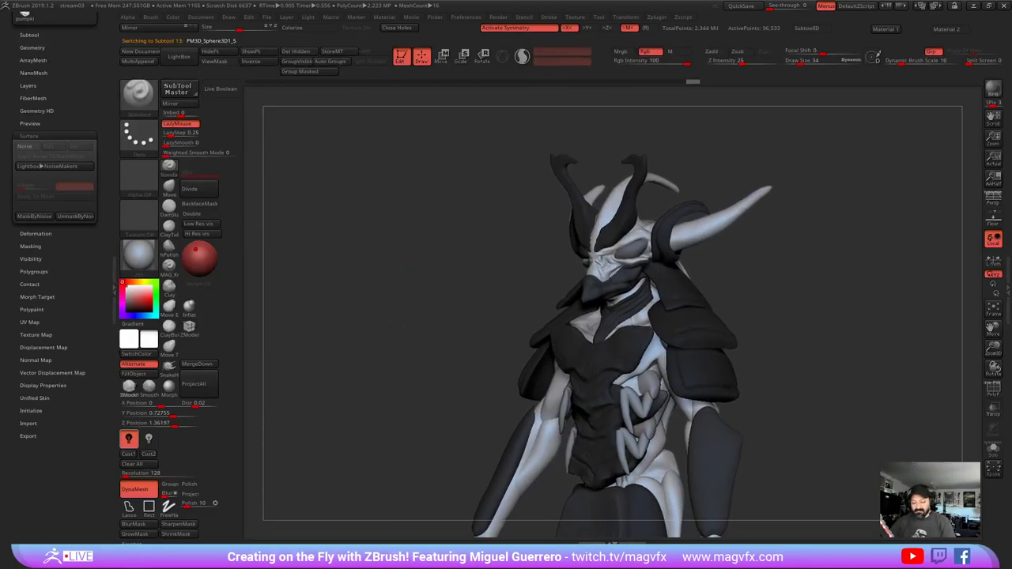
{"action": "left_click_drag", "start_coordinate": [367, 320], "coordinate": [414, 314], "text": "shift"}
{"action": "mouse_move", "coordinate": [416, 353]}
{"action": "left_mouse_down"}
{"action": "mouse_move", "coordinate": [476, 347]}
{"action": "mouse_move", "coordinate": [421, 349]}
{"action": "mouse_move", "coordinate": [413, 318]}
{"action": "mouse_move", "coordinate": [351, 227]}
{"action": "left_mouse_up"}
{"action": "left_click", "coordinate": [512, 341], "text": "alt"}
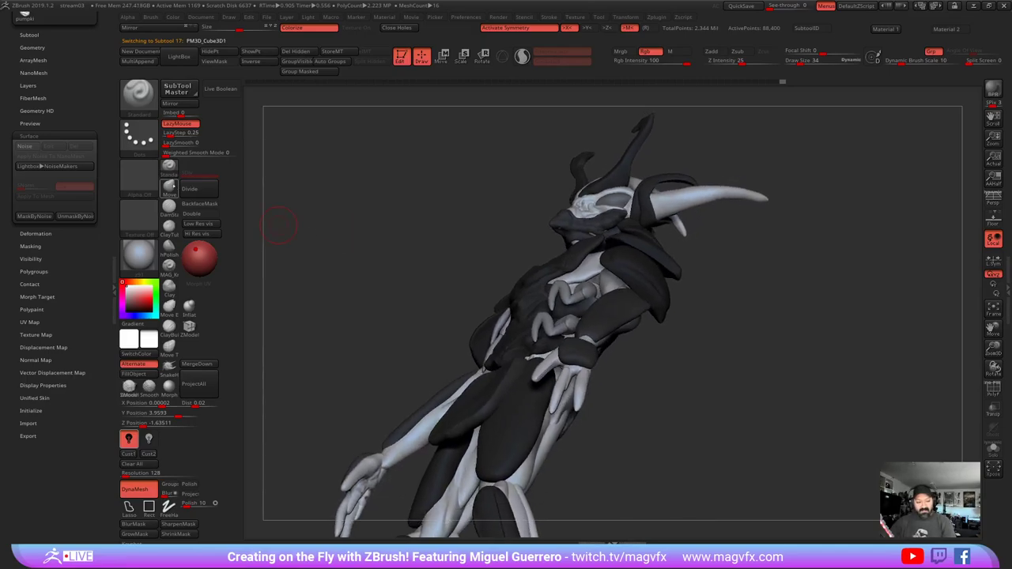
{"action": "left_click", "coordinate": [170, 188]}
{"action": "key", "text": "]"}
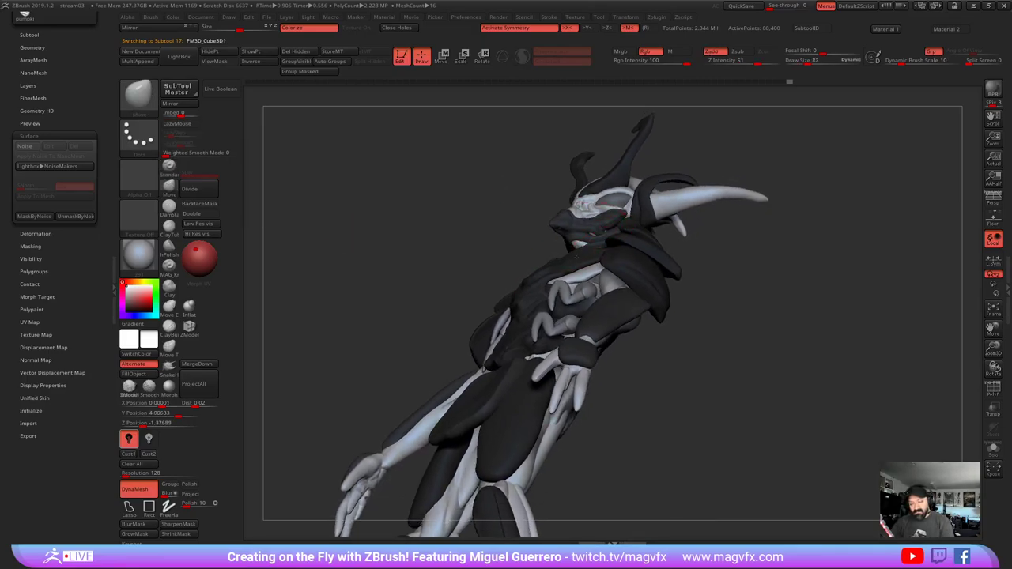
{"action": "left_click_drag", "start_coordinate": [396, 287], "coordinate": [497, 271]}
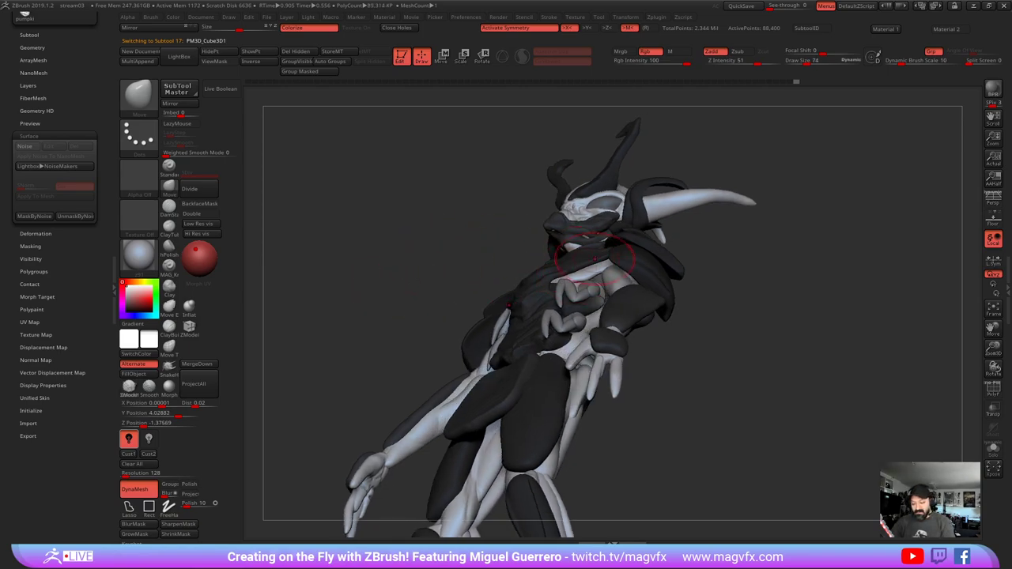
{"action": "mouse_move", "coordinate": [586, 247]}
{"action": "left_mouse_down"}
{"action": "mouse_move", "coordinate": [591, 259]}
{"action": "mouse_move", "coordinate": [607, 257]}
{"action": "left_mouse_up"}
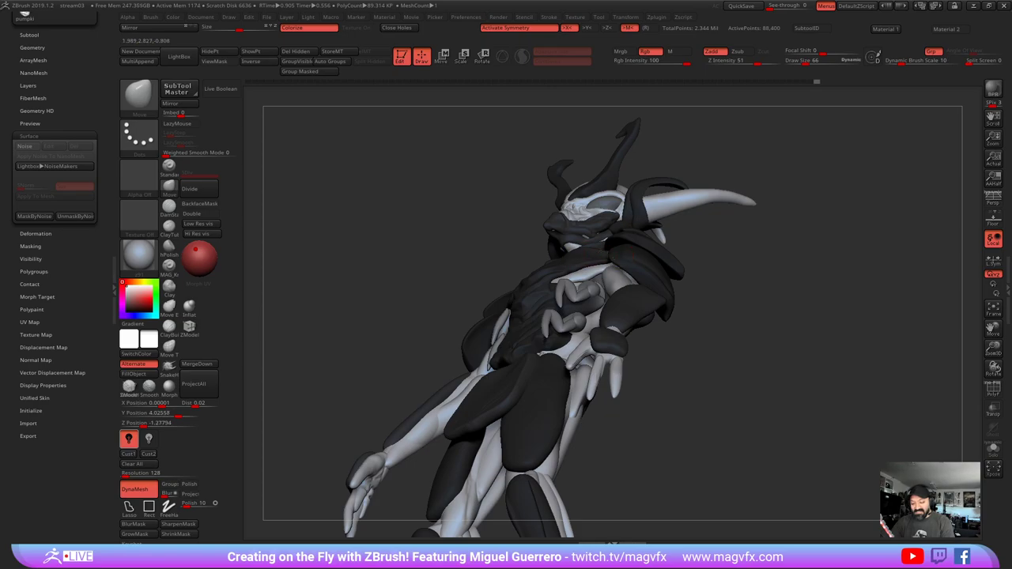
{"action": "mouse_move", "coordinate": [380, 316]}
{"action": "left_mouse_down"}
{"action": "mouse_move", "coordinate": [419, 336]}
{"action": "mouse_move", "coordinate": [447, 324]}
{"action": "mouse_move", "coordinate": [457, 272]}
{"action": "left_mouse_up"}
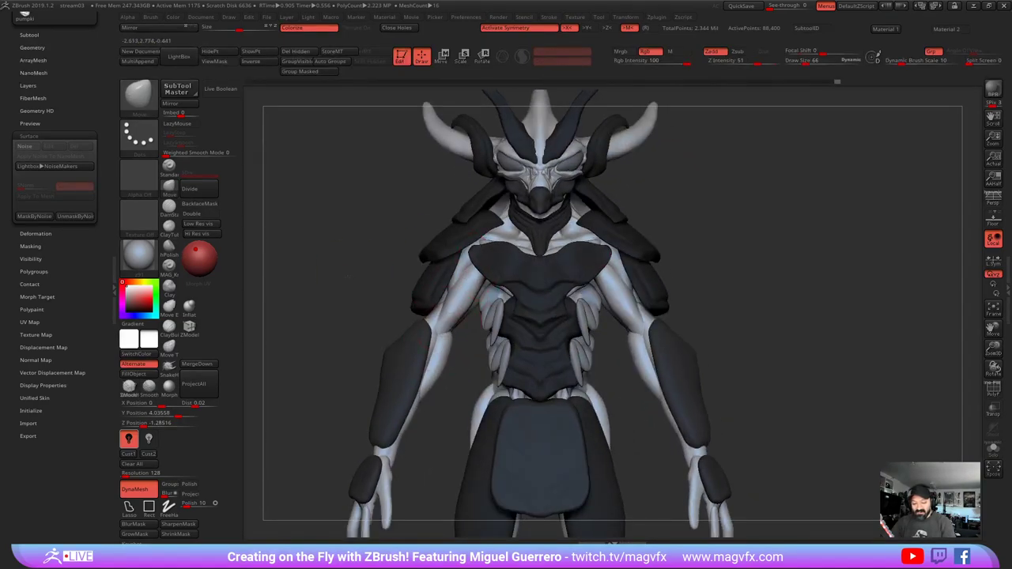
- Reshape the neck guard PM3D_Cylinder3D1 with the Move brush, reducing the draw size to 42 and 26
{"action": "mouse_move", "coordinate": [292, 275]}
{"action": "left_mouse_down"}
{"action": "mouse_move", "coordinate": [361, 281]}
{"action": "mouse_move", "coordinate": [355, 293]}
{"action": "left_mouse_up"}
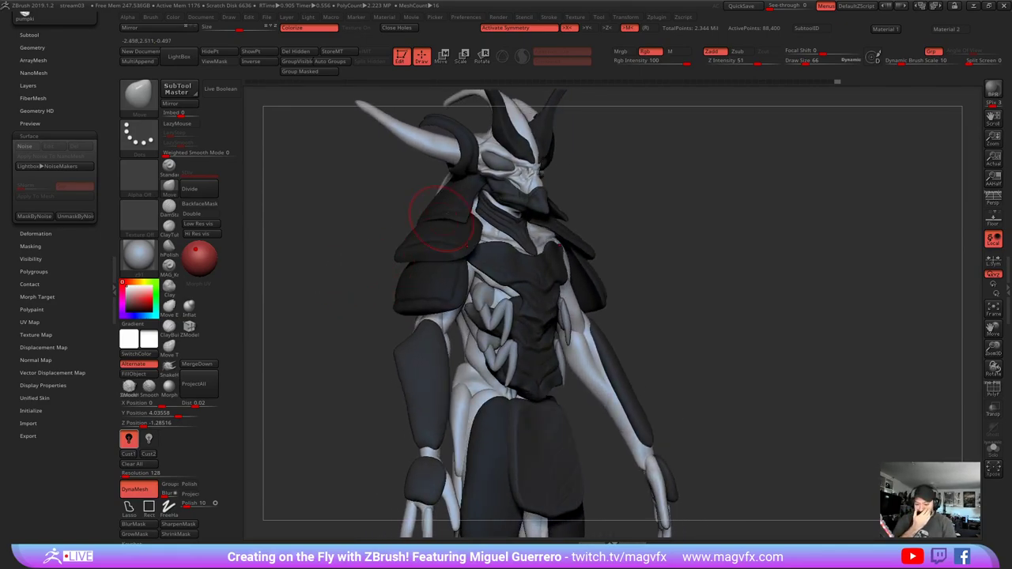
{"action": "left_click", "coordinate": [487, 217], "text": "alt"}
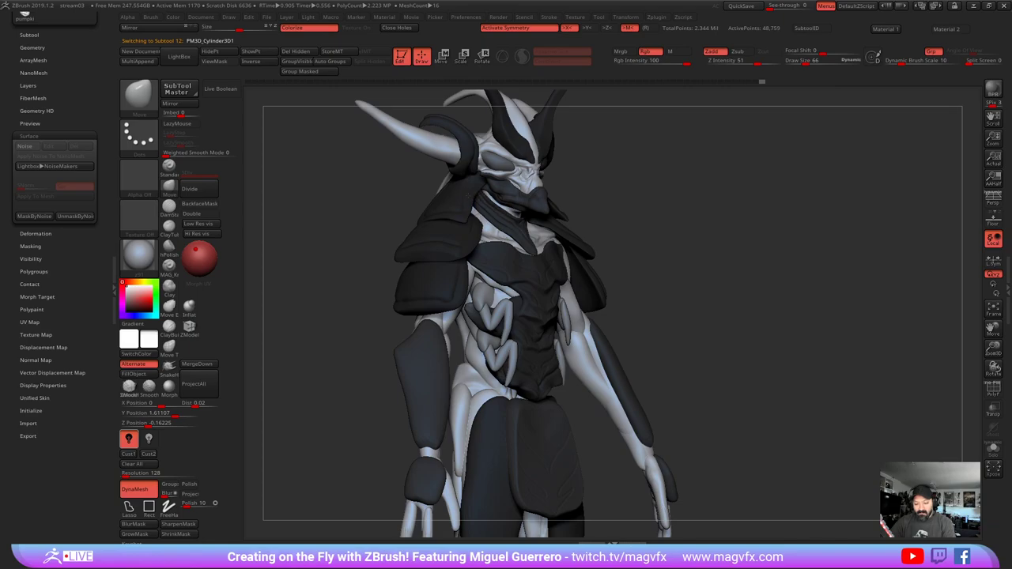
{"action": "left_click_drag", "start_coordinate": [482, 210], "coordinate": [488, 227]}
{"action": "key", "text": "["}
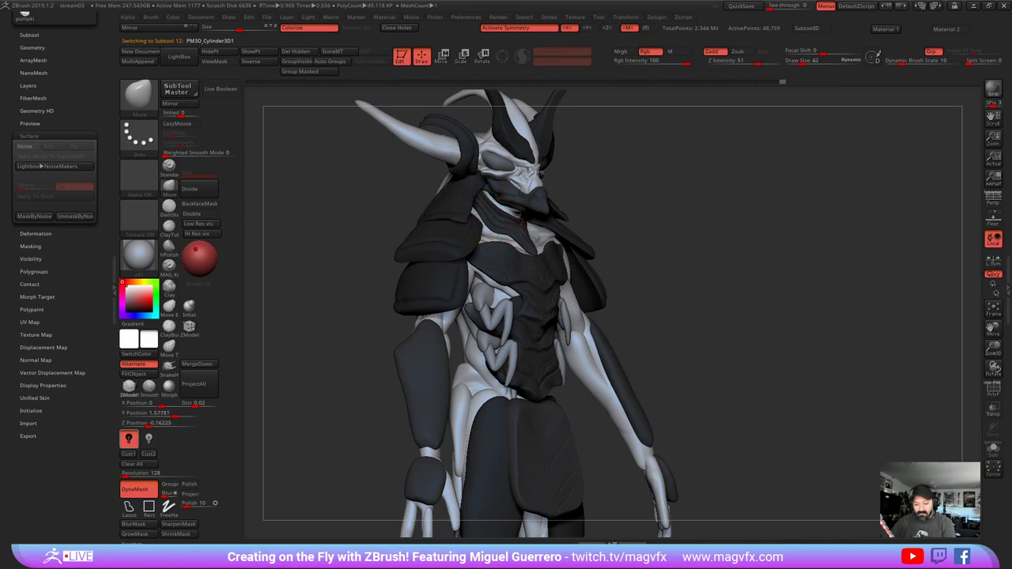
{"action": "mouse_move", "coordinate": [411, 210]}
{"action": "left_mouse_down"}
{"action": "mouse_move", "coordinate": [353, 210]}
{"action": "mouse_move", "coordinate": [395, 223]}
{"action": "mouse_move", "coordinate": [360, 215]}
{"action": "left_mouse_up"}
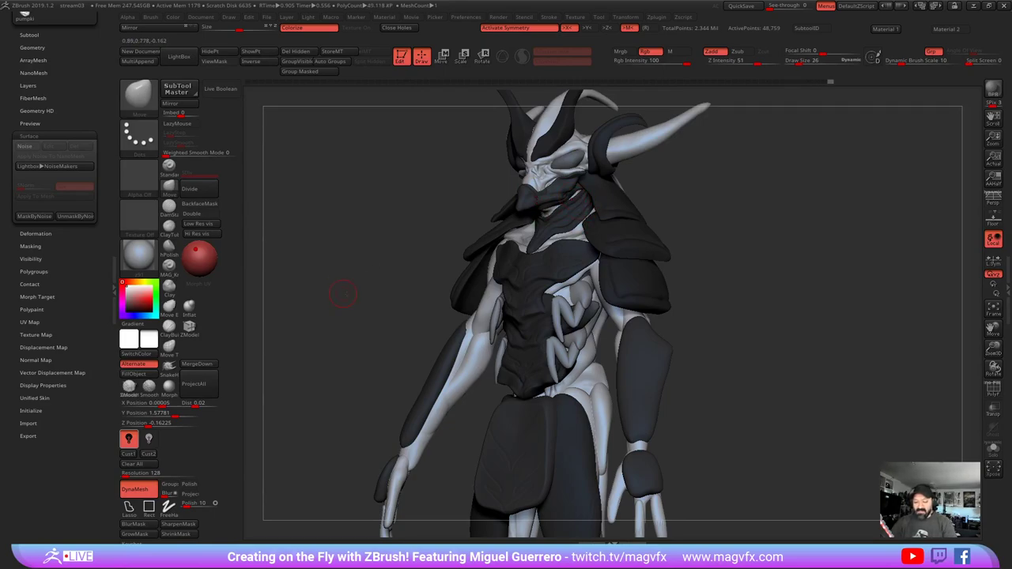
{"action": "left_click_drag", "start_coordinate": [337, 290], "coordinate": [362, 288], "text": "shift"}
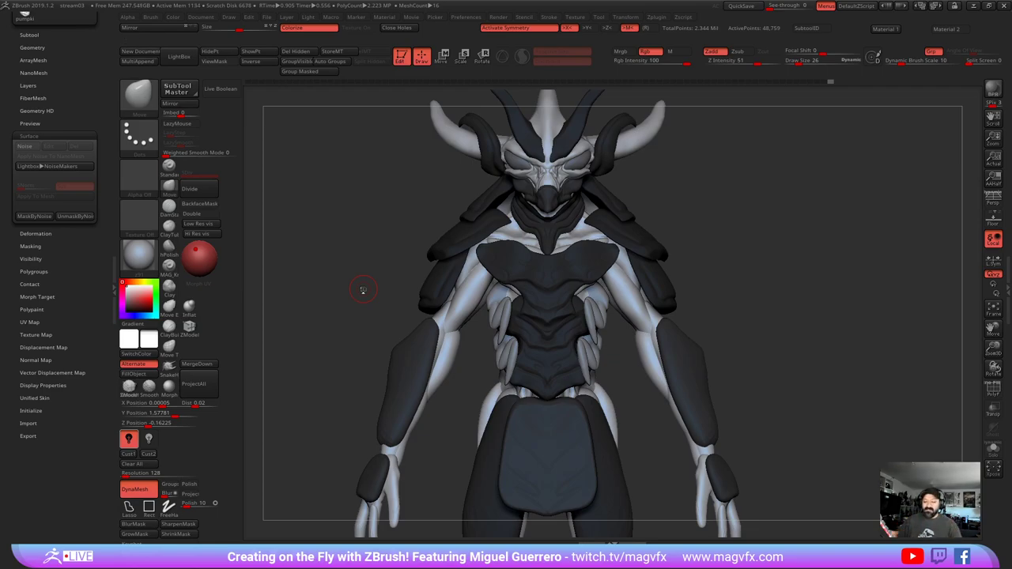
- Make the small rib limbs PM3D_Sphere3D1_7 active, isolate one limb pair and show all the limbs again
{"action": "mouse_move", "coordinate": [299, 255]}
{"action": "left_mouse_down"}
{"action": "mouse_move", "coordinate": [369, 260]}
{"action": "mouse_move", "coordinate": [319, 283]}
{"action": "mouse_move", "coordinate": [316, 297]}
{"action": "left_mouse_up"}
{"action": "left_click", "coordinate": [475, 320], "text": "alt"}
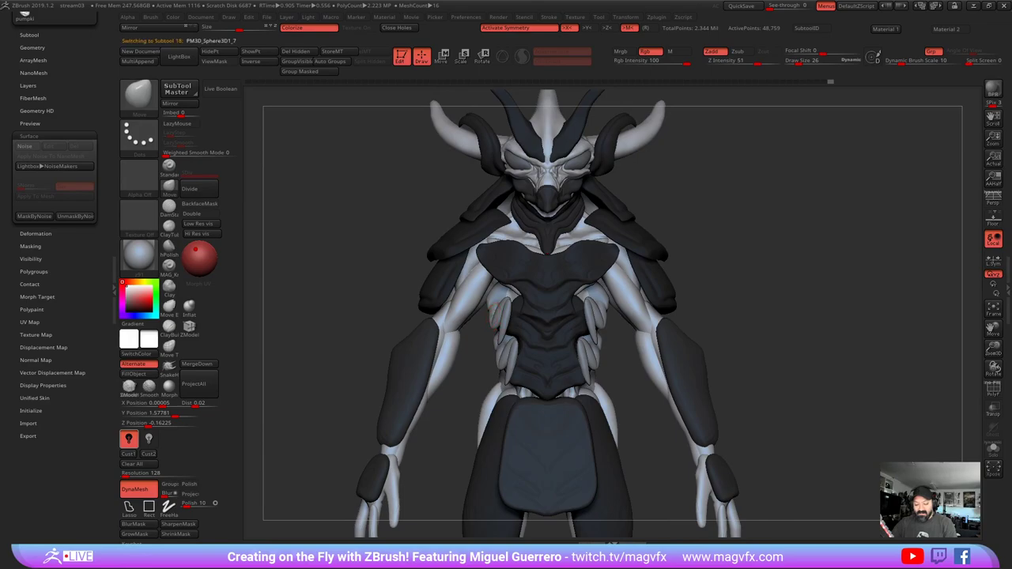
{"action": "left_click", "coordinate": [492, 314], "text": "ctrl+shift"}
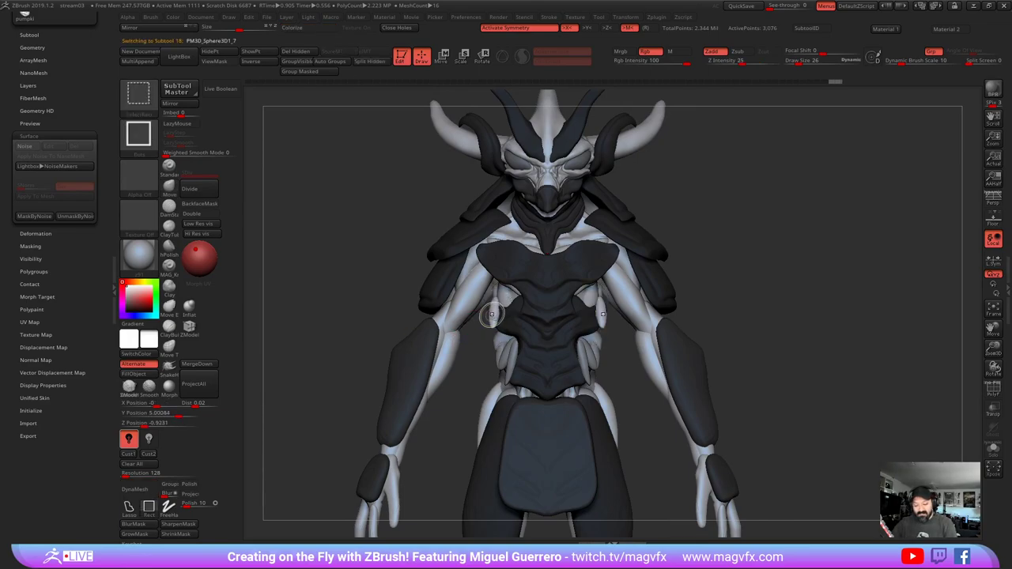
{"action": "left_click", "coordinate": [491, 318], "text": "ctrl+shift"}
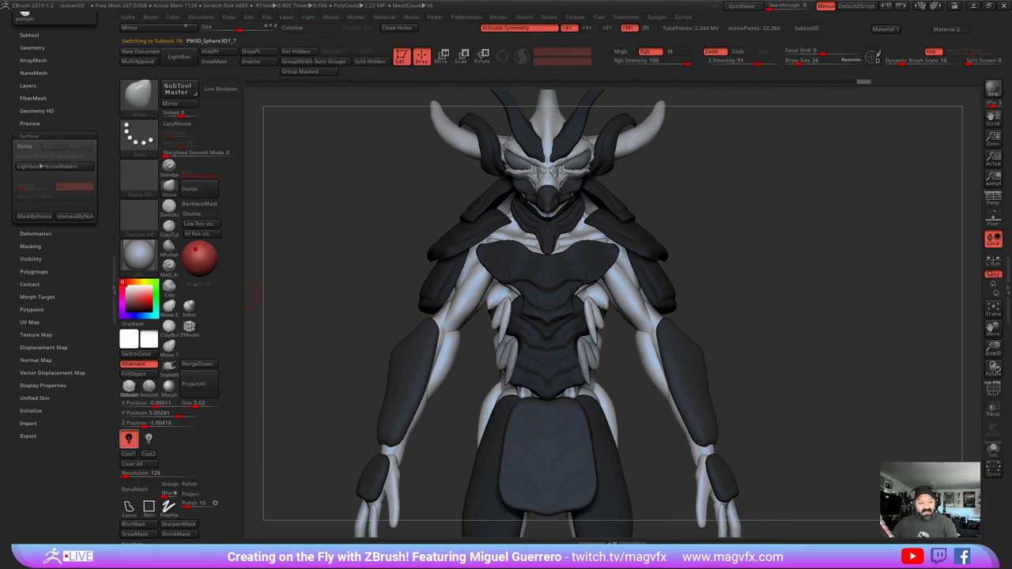
- Make the male reference figure Nickz_humanMaleAverage1 active so it stands in full view beside the creature for scale
{"action": "left_click_drag", "start_coordinate": [82, 87], "coordinate": [91, 183]}
{"action": "left_click", "coordinate": [29, 200]}
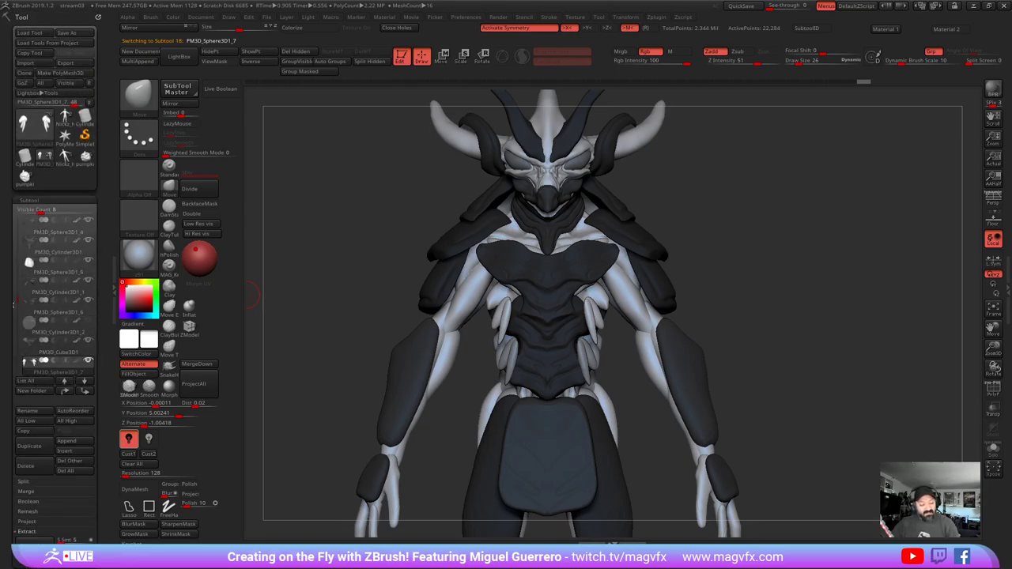
{"action": "scroll", "coordinate": [59, 336], "scroll_direction": "down", "scroll_amount": 3}
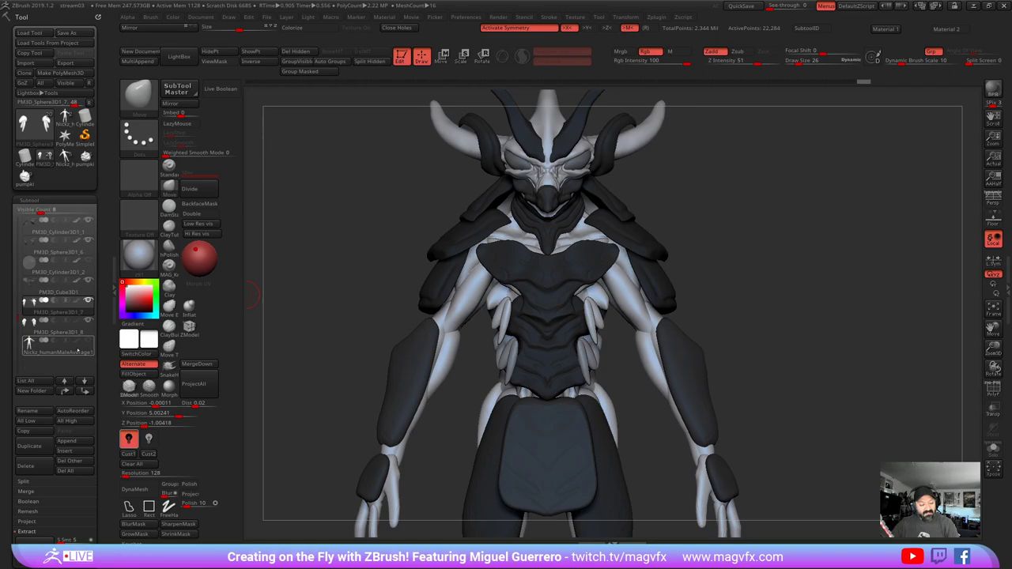
{"action": "left_click", "coordinate": [86, 350]}
{"action": "left_click", "coordinate": [87, 304]}
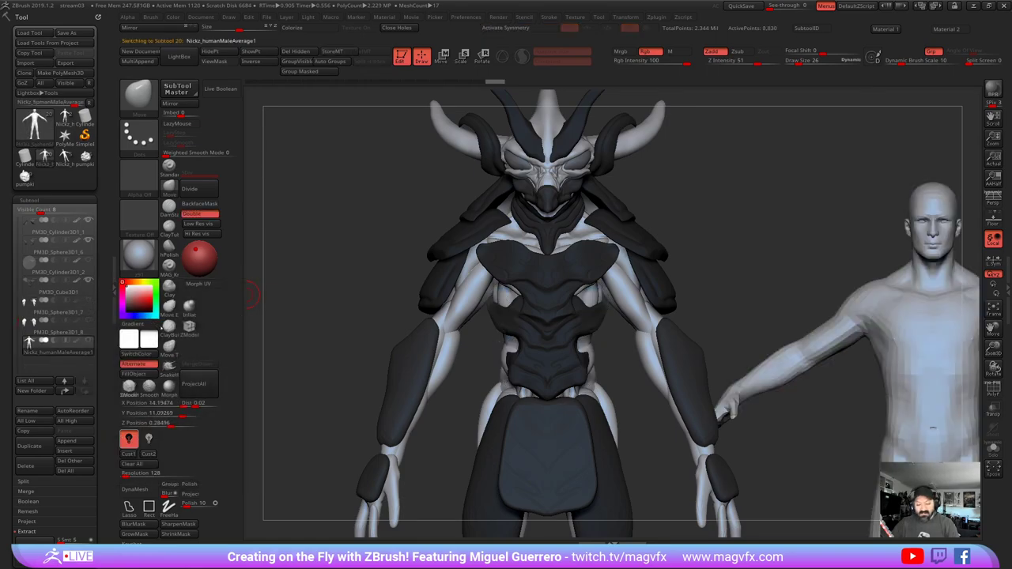
{"action": "right_click_drag", "start_coordinate": [372, 375], "coordinate": [366, 335], "text": "ctrl"}
{"action": "left_click_drag", "start_coordinate": [365, 335], "coordinate": [366, 370]}
{"action": "left_click", "coordinate": [87, 303]}
{"action": "left_click", "coordinate": [87, 322]}
{"action": "right_click_drag", "start_coordinate": [366, 370], "coordinate": [347, 382], "text": "alt"}
{"action": "mouse_move", "coordinate": [347, 382]}
{"action": "left_mouse_down"}
{"action": "mouse_move", "coordinate": [326, 392]}
{"action": "mouse_move", "coordinate": [341, 392]}
{"action": "left_mouse_up"}
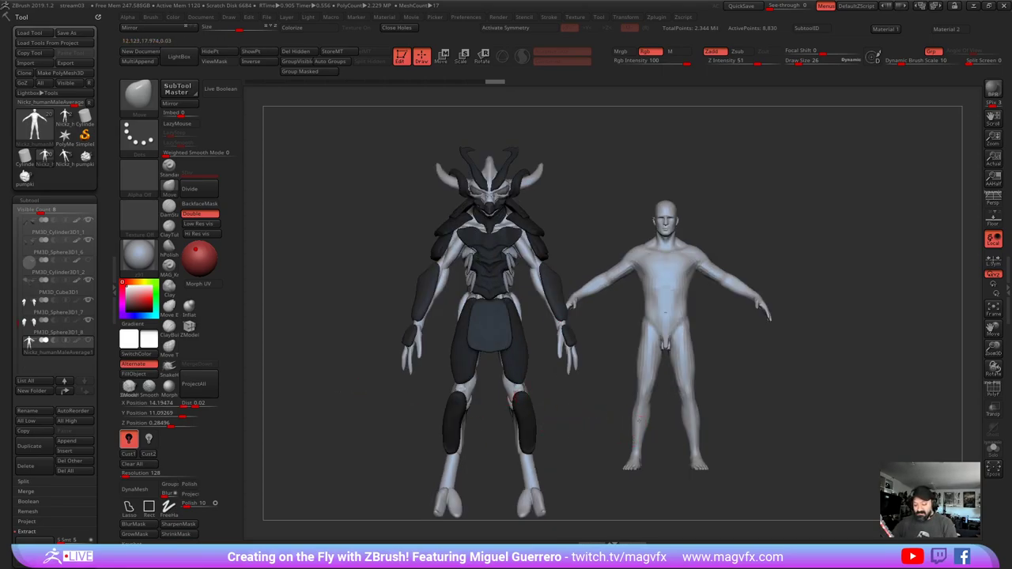
- Lower the male reference figure with the Move gizmo until its feet are level with the creature's feet
{"action": "key", "text": "w"}
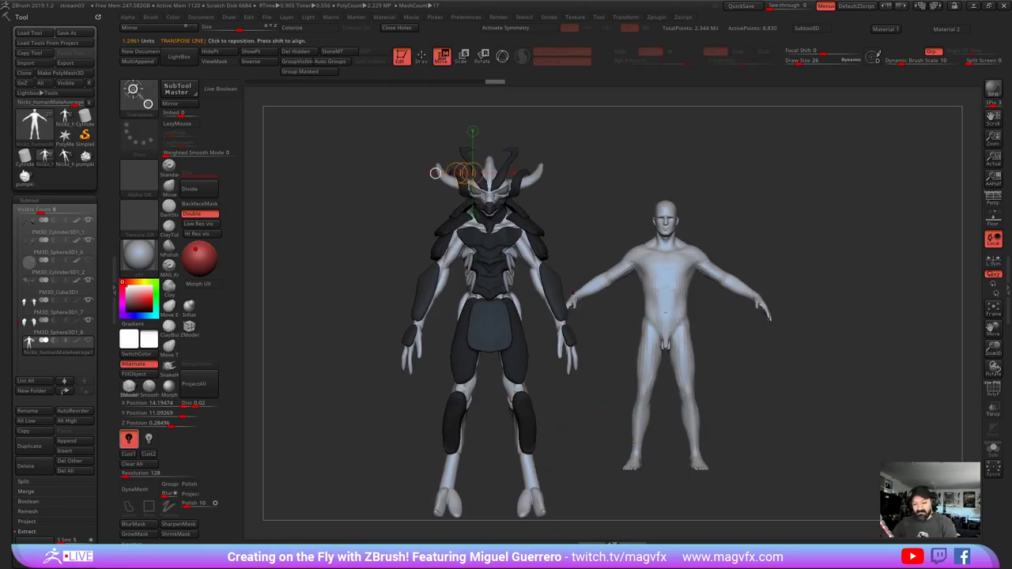
{"action": "key", "text": "y"}
{"action": "left_click_drag", "start_coordinate": [664, 407], "coordinate": [664, 451]}
{"action": "left_click_drag", "start_coordinate": [774, 435], "coordinate": [821, 431], "text": "alt"}
{"action": "left_click_drag", "start_coordinate": [316, 359], "coordinate": [374, 354]}
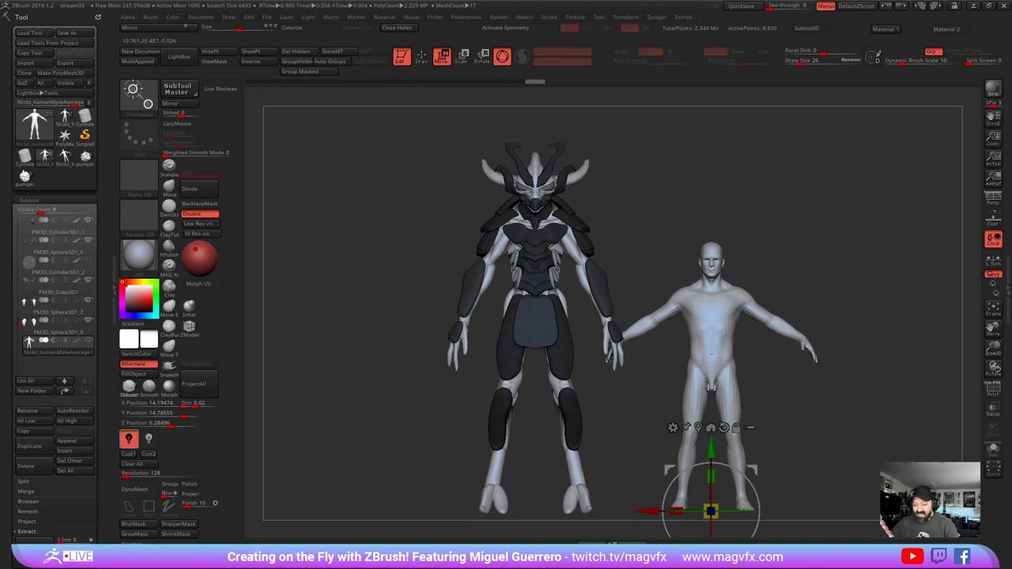
{"action": "mouse_move", "coordinate": [388, 431]}
{"action": "left_mouse_down"}
{"action": "mouse_move", "coordinate": [471, 441]}
{"action": "mouse_move", "coordinate": [398, 447]}
{"action": "left_mouse_up"}
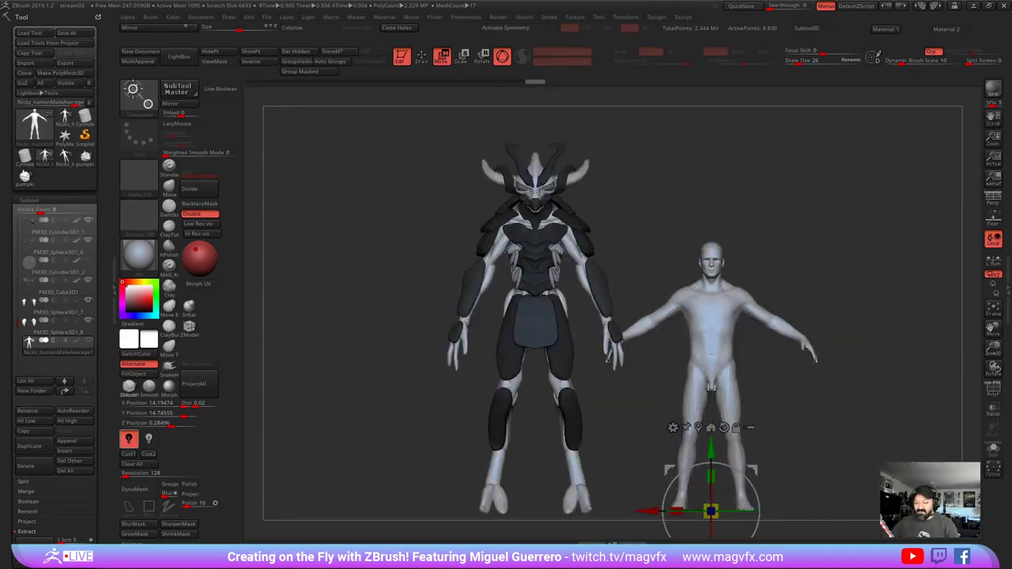
- Make the eyes PM3D_Sphere3D1 active in place of the reference figure and return to Draw mode
{"action": "left_click_drag", "start_coordinate": [620, 334], "coordinate": [639, 427], "text": "alt"}
{"action": "right_click_drag", "start_coordinate": [639, 427], "coordinate": [498, 143], "text": "ctrl"}
{"action": "right_click_drag", "start_coordinate": [498, 143], "coordinate": [659, 377], "text": "alt"}
{"action": "right_click_drag", "start_coordinate": [659, 473], "coordinate": [736, 568], "text": "alt"}
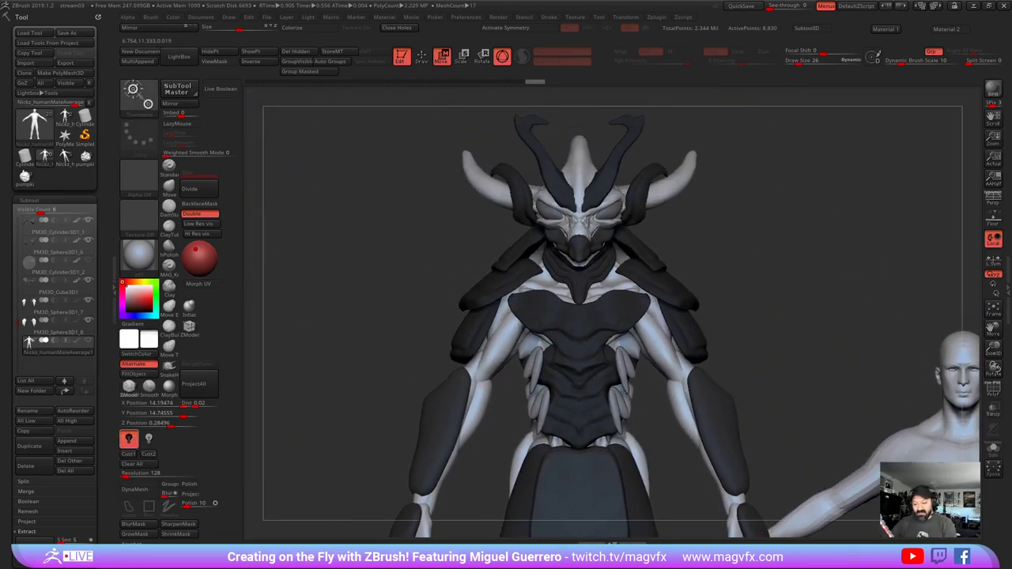
{"action": "left_click", "coordinate": [607, 210], "text": "alt"}
{"action": "right_click_drag", "start_coordinate": [607, 210], "coordinate": [591, 285], "text": "alt"}
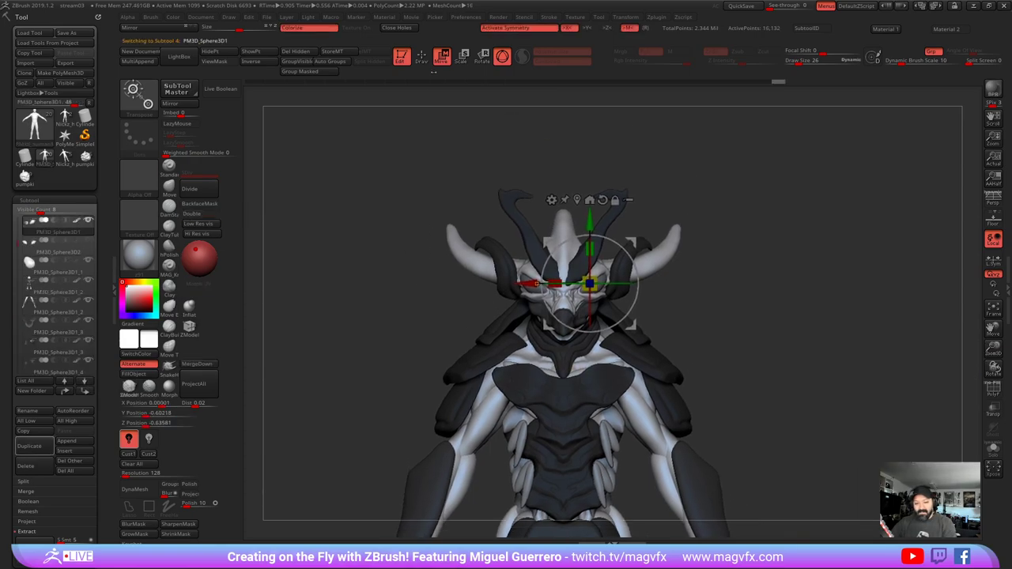
{"action": "left_click", "coordinate": [421, 56]}
{"action": "right_click_drag", "start_coordinate": [422, 280], "coordinate": [416, 321], "text": "alt"}
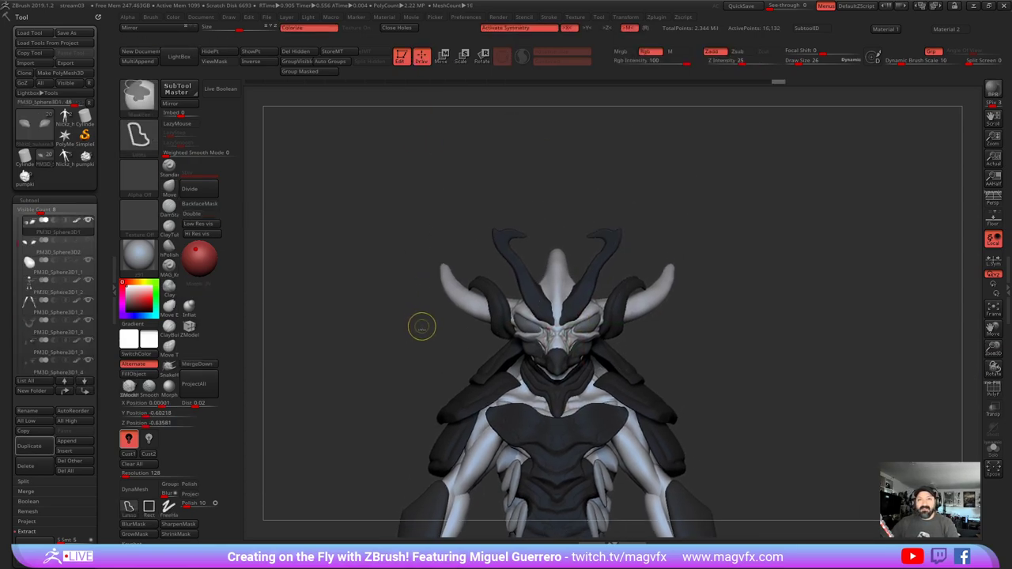
- Make the small rib limbs PM3D_Sphere3D1_7 active and examine the creature's horns, armor and torso from the front and both sides
{"action": "mouse_move", "coordinate": [390, 386]}
{"action": "right_mouse_down", "text": "alt"}
{"action": "mouse_move", "coordinate": [404, 276]}
{"action": "mouse_move", "coordinate": [316, 263]}
{"action": "mouse_move", "coordinate": [386, 276]}
{"action": "right_mouse_up", "text": "alt"}
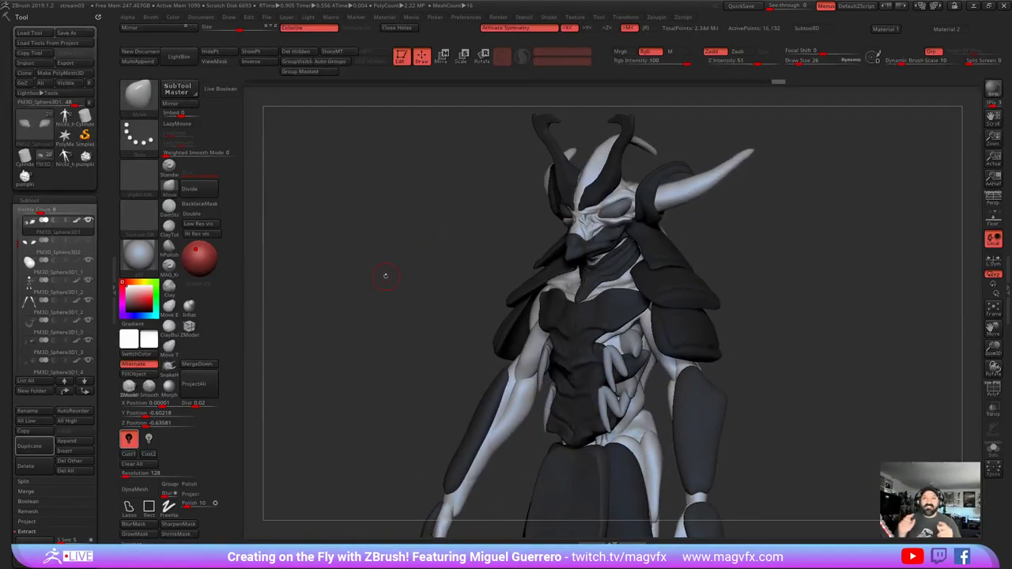
{"action": "left_click", "coordinate": [613, 357], "text": "alt"}
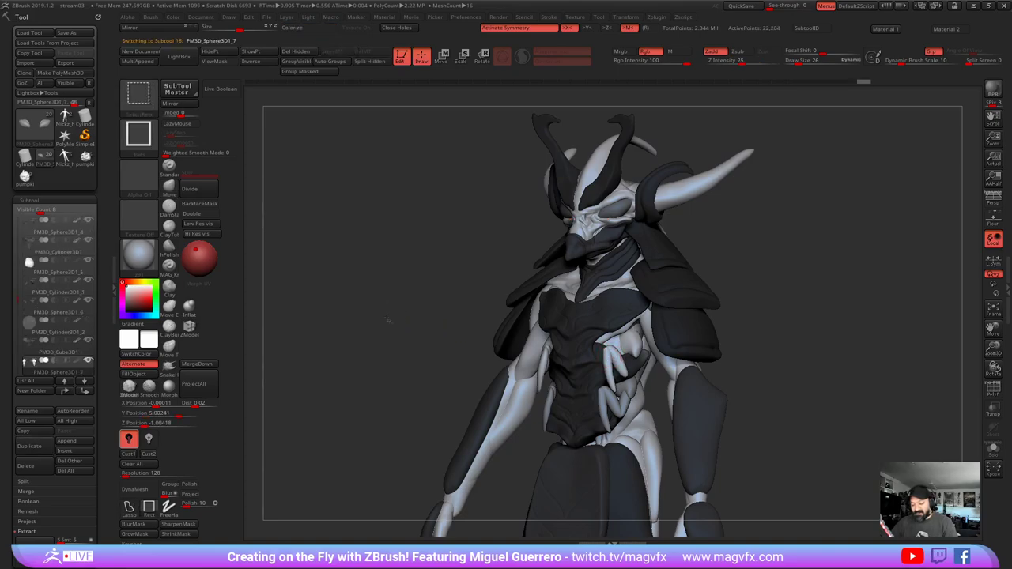
{"action": "mouse_move", "coordinate": [413, 329]}
{"action": "left_mouse_down"}
{"action": "mouse_move", "coordinate": [506, 331]}
{"action": "mouse_move", "coordinate": [402, 331]}
{"action": "left_mouse_up"}
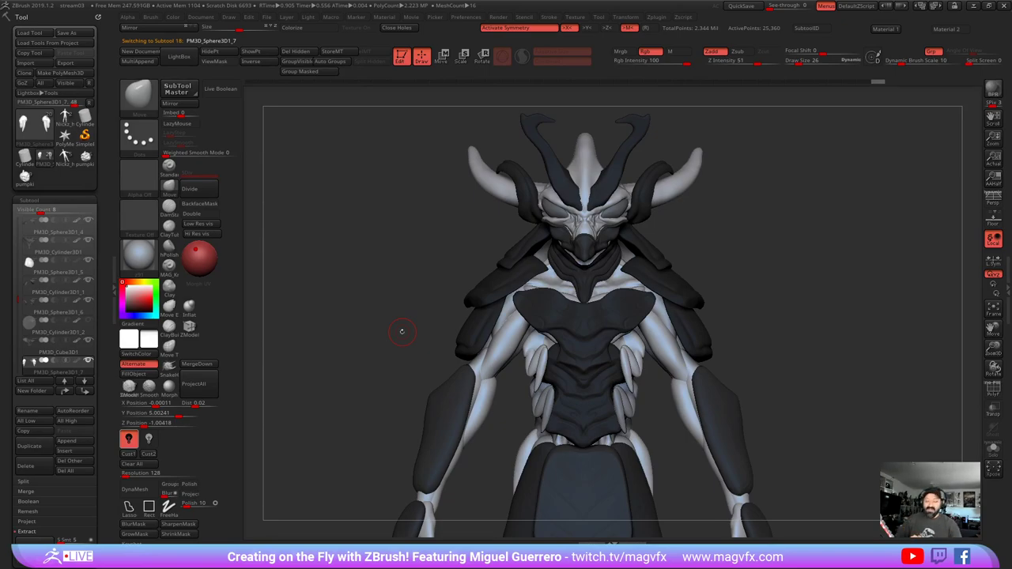
{"action": "right_click_drag", "start_coordinate": [392, 344], "coordinate": [386, 306], "text": "ctrl"}
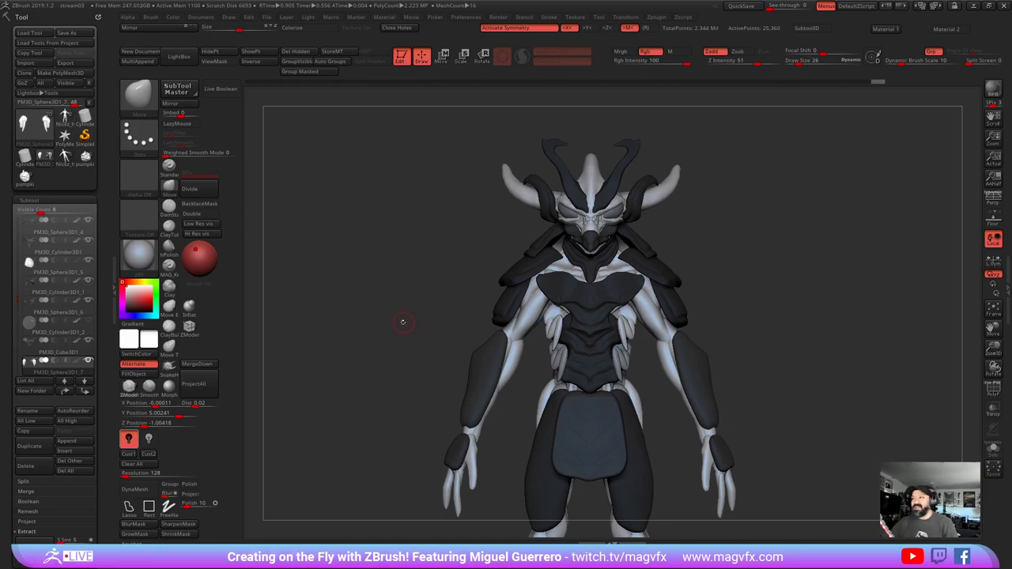
{"action": "mouse_move", "coordinate": [395, 325]}
{"action": "left_mouse_down"}
{"action": "mouse_move", "coordinate": [406, 326]}
{"action": "mouse_move", "coordinate": [380, 327]}
{"action": "left_mouse_up"}
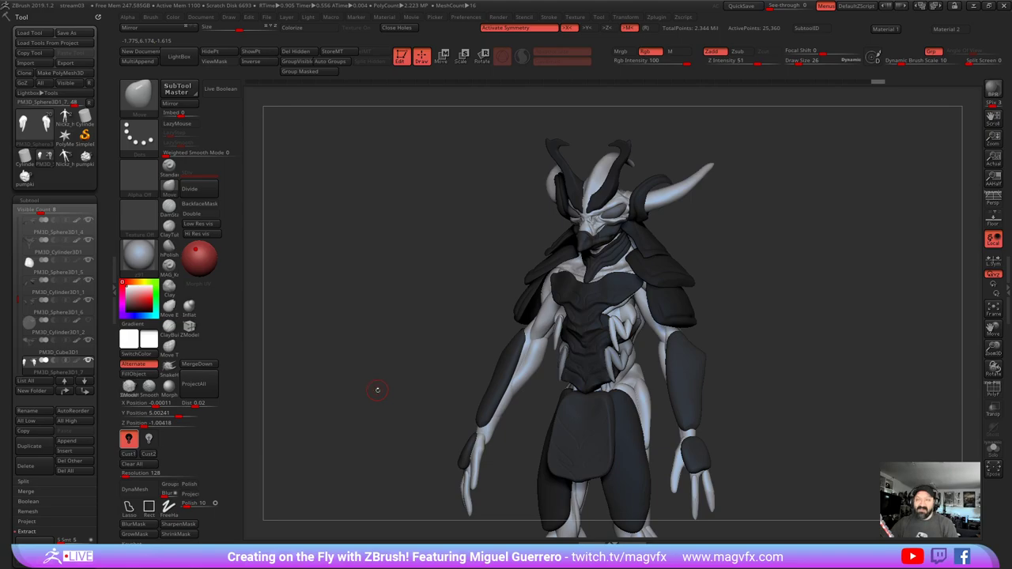
{"action": "mouse_move", "coordinate": [382, 401]}
{"action": "left_mouse_down"}
{"action": "mouse_move", "coordinate": [393, 394]}
{"action": "mouse_move", "coordinate": [357, 378]}
{"action": "mouse_move", "coordinate": [387, 395]}
{"action": "left_mouse_up"}
{"action": "left_click_drag", "start_coordinate": [379, 353], "coordinate": [417, 336]}
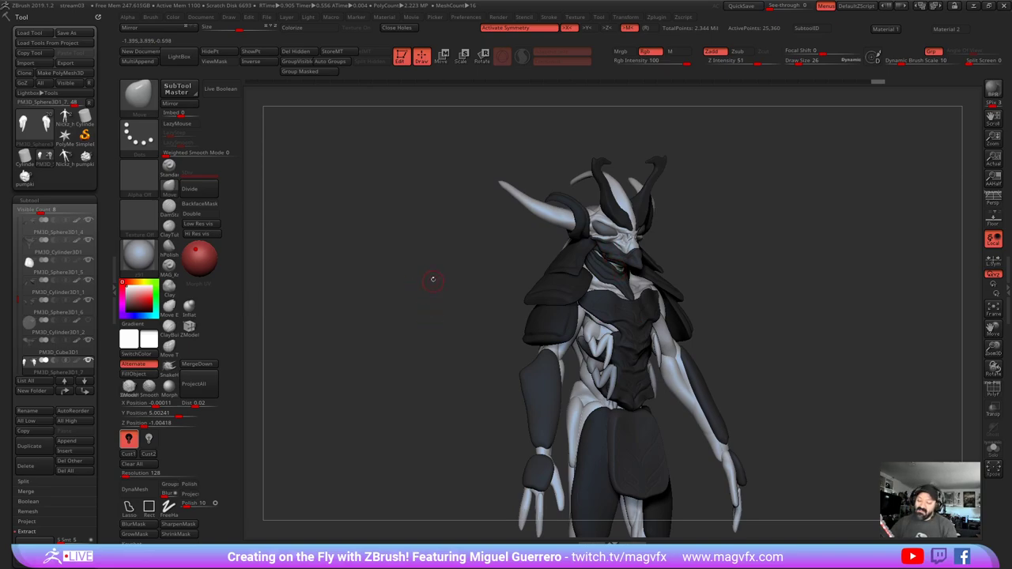
{"action": "left_click_drag", "start_coordinate": [432, 286], "coordinate": [422, 327], "text": "alt"}
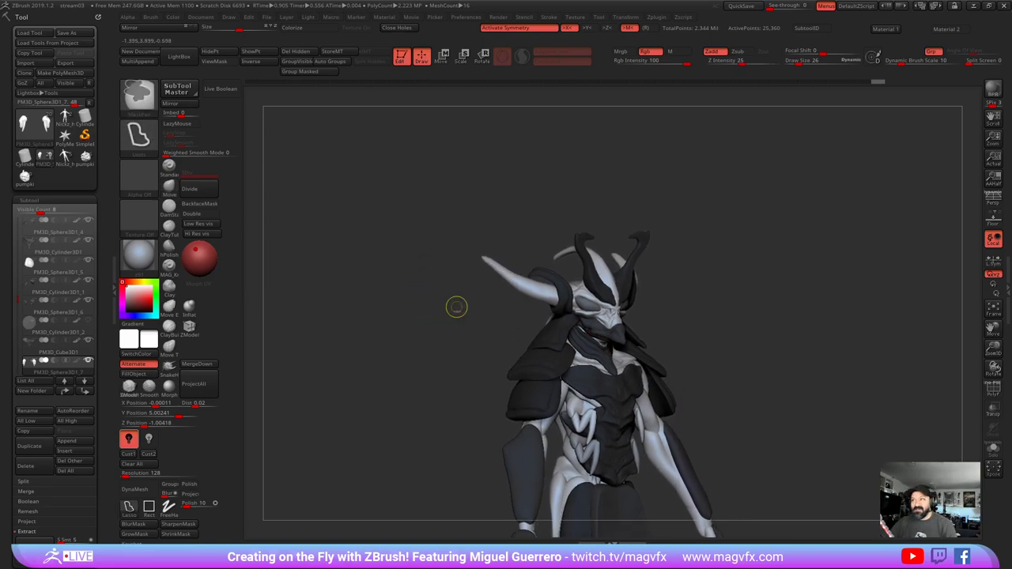
{"action": "right_click_drag", "start_coordinate": [456, 307], "coordinate": [468, 327], "text": "ctrl"}
{"action": "left_click_drag", "start_coordinate": [446, 316], "coordinate": [431, 314]}
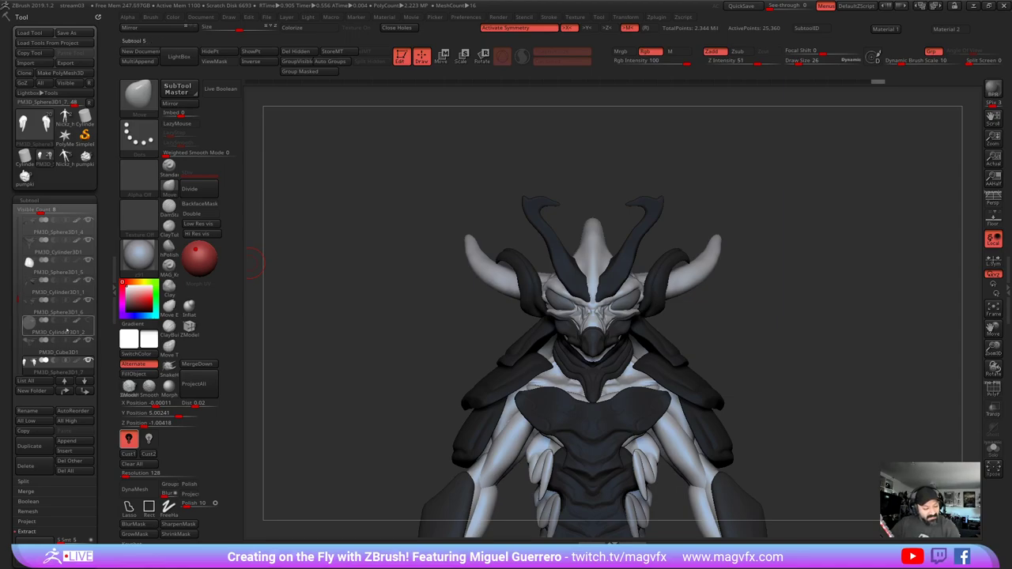
- Show the forehead disc PM3D_Cylinder3D1_2 between the helmet crests and review it against the full upper body
{"action": "left_click", "coordinate": [86, 319]}
{"action": "left_click_drag", "start_coordinate": [407, 369], "coordinate": [385, 374]}
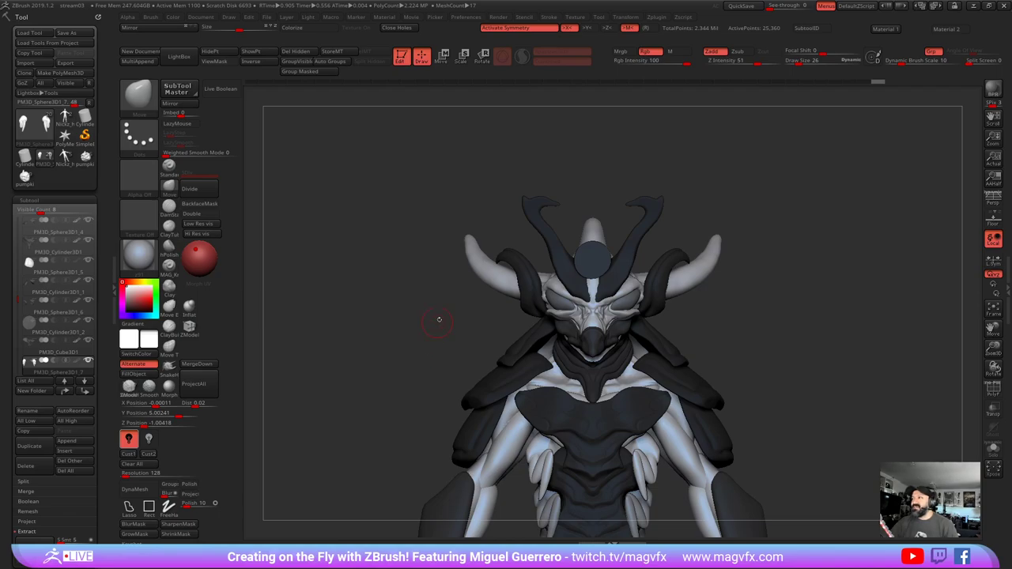
{"action": "left_click_drag", "start_coordinate": [393, 305], "coordinate": [451, 268]}
{"action": "right_click_drag", "start_coordinate": [458, 339], "coordinate": [441, 307], "text": "ctrl"}
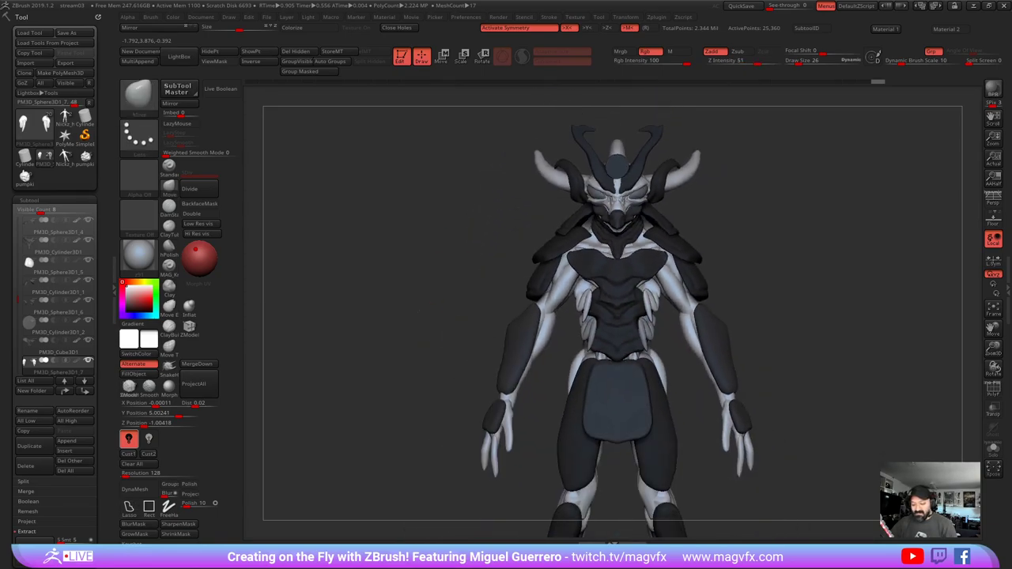
{"action": "left_click_drag", "start_coordinate": [439, 309], "coordinate": [411, 314]}
- Preview the creature as a flat black silhouette from the front and give it a neutral grey material
{"action": "left_click", "coordinate": [290, 545]}
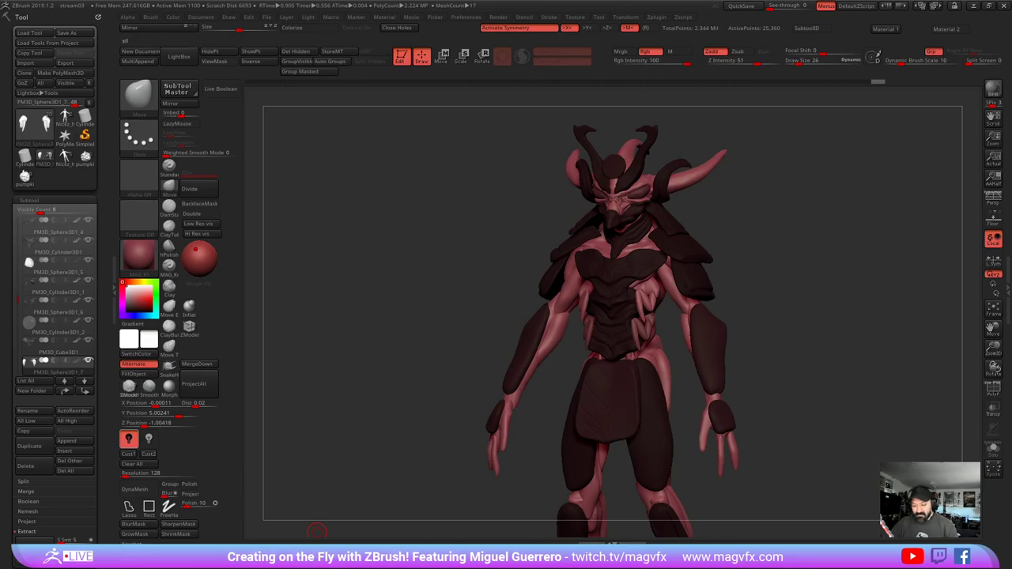
{"action": "left_click", "coordinate": [297, 546]}
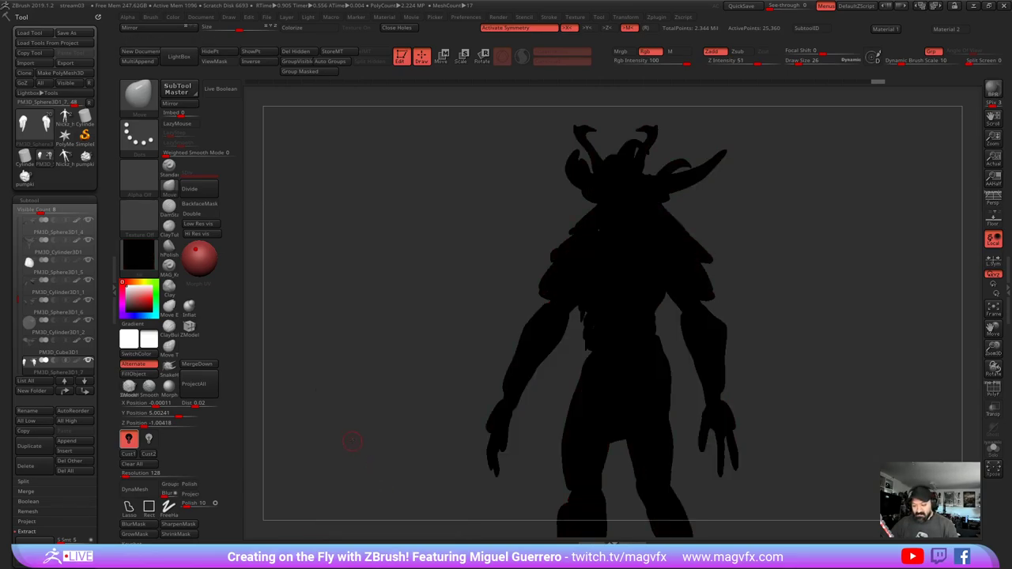
{"action": "mouse_move", "coordinate": [350, 445]}
{"action": "left_mouse_down", "text": "shift"}
{"action": "mouse_move", "coordinate": [392, 439]}
{"action": "mouse_move", "coordinate": [360, 447]}
{"action": "left_mouse_up", "text": "shift"}
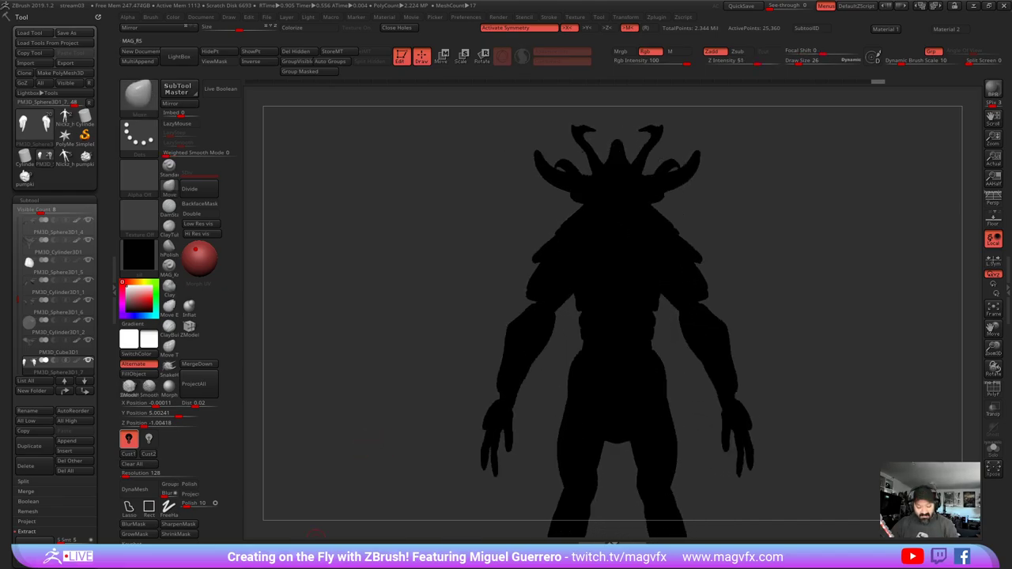
{"action": "left_click", "coordinate": [316, 545]}
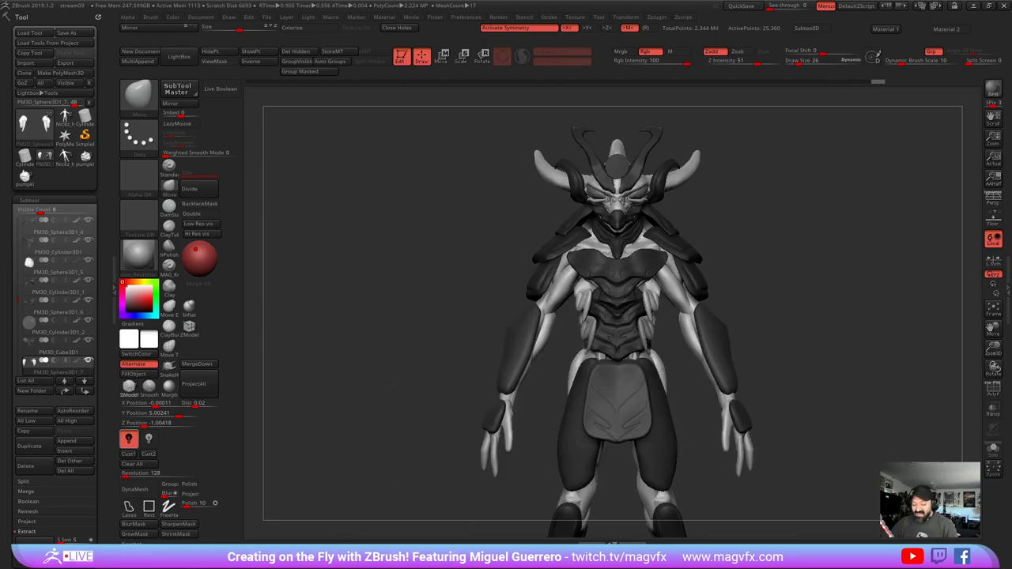
{"action": "mouse_move", "coordinate": [393, 474]}
{"action": "left_mouse_down", "text": "alt"}
{"action": "mouse_move", "coordinate": [389, 500]}
{"action": "mouse_move", "coordinate": [344, 498]}
{"action": "left_mouse_up", "text": "alt"}
{"action": "left_click_drag", "start_coordinate": [381, 400], "coordinate": [411, 383]}
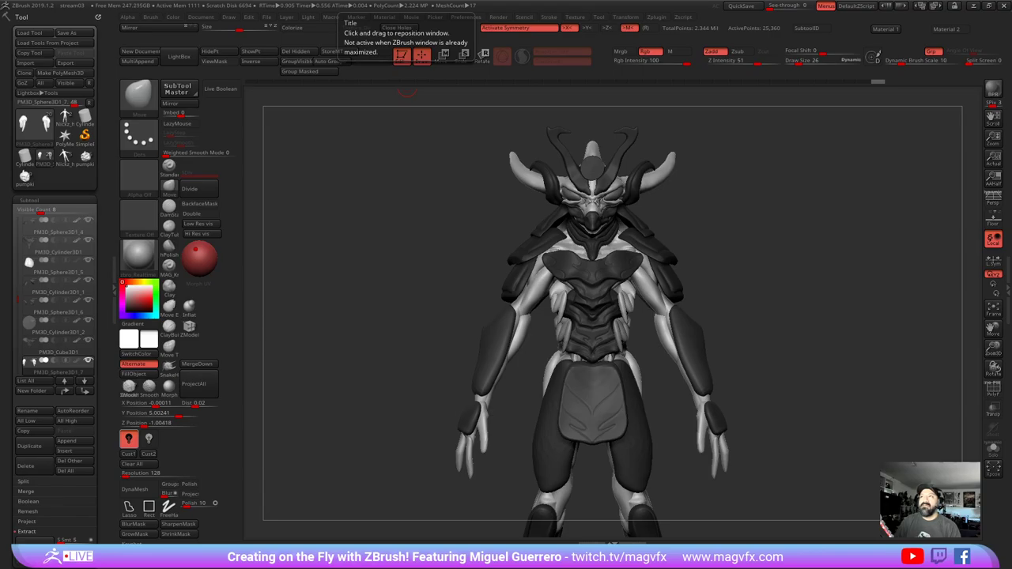
- Switch to the Chrome image results for General Grievous and look through them for body and arm proportions
{"action": "left_click_drag", "start_coordinate": [740, 2], "coordinate": [661, 20]}
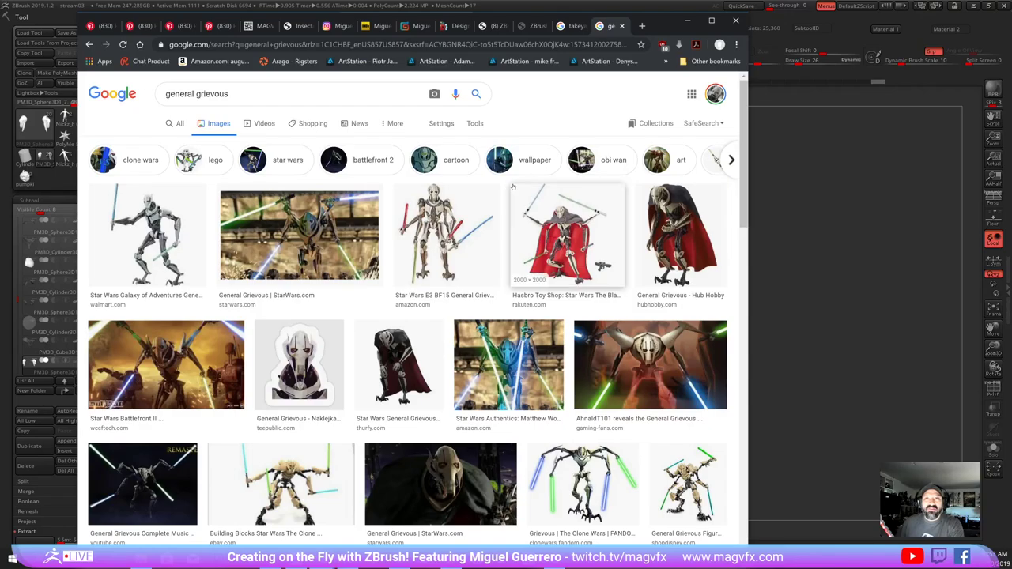
{"action": "scroll", "coordinate": [463, 203], "scroll_direction": "down", "scroll_amount": 2}
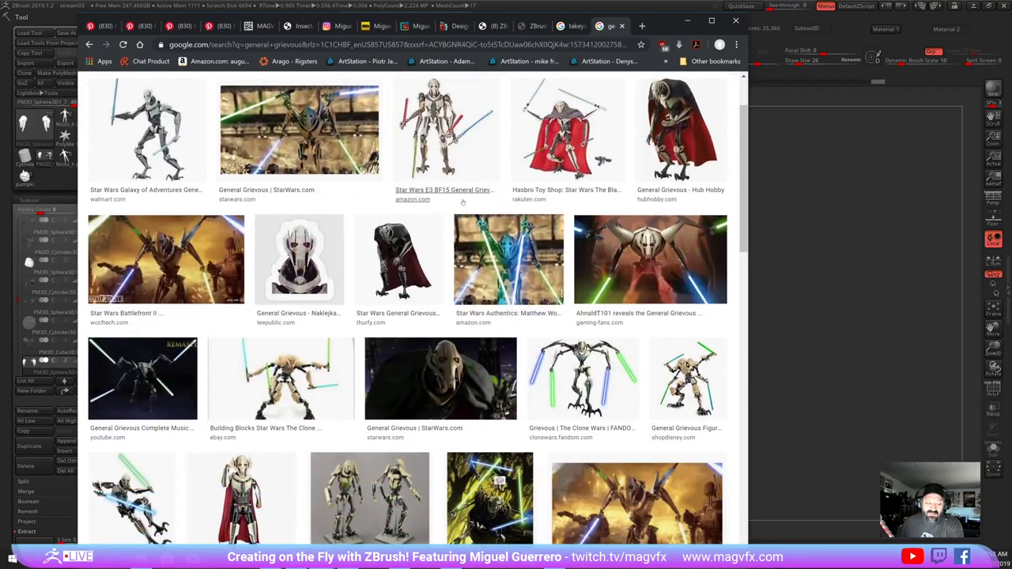
{"action": "scroll", "coordinate": [462, 203], "scroll_direction": "down", "scroll_amount": 4}
{"action": "scroll", "coordinate": [462, 204], "scroll_direction": "down", "scroll_amount": 1}
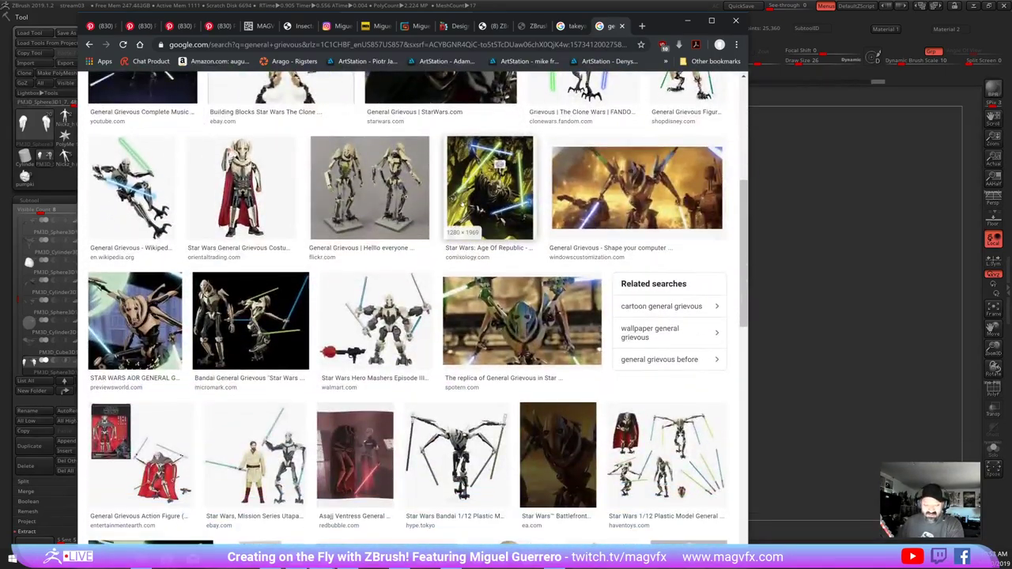
{"action": "scroll", "coordinate": [499, 163], "scroll_direction": "down", "scroll_amount": 4}
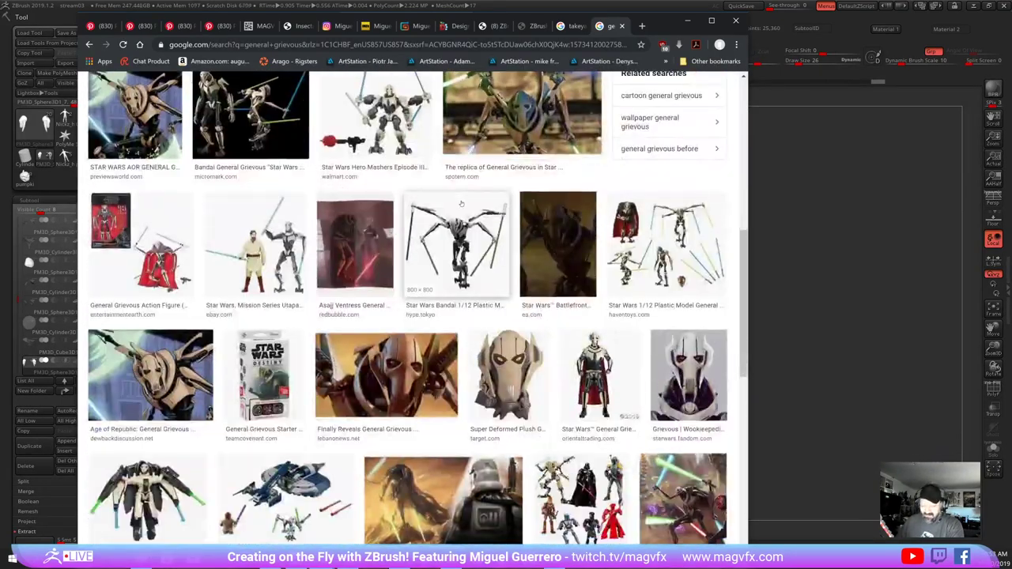
{"action": "scroll", "coordinate": [453, 206], "scroll_direction": "up", "scroll_amount": 1}
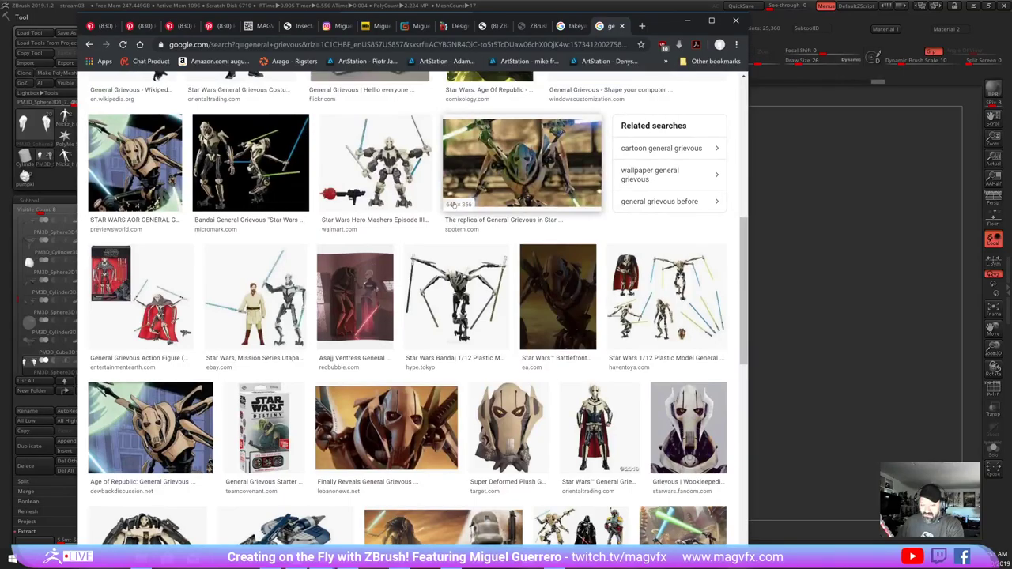
{"action": "scroll", "coordinate": [453, 203], "scroll_direction": "up", "scroll_amount": 10}
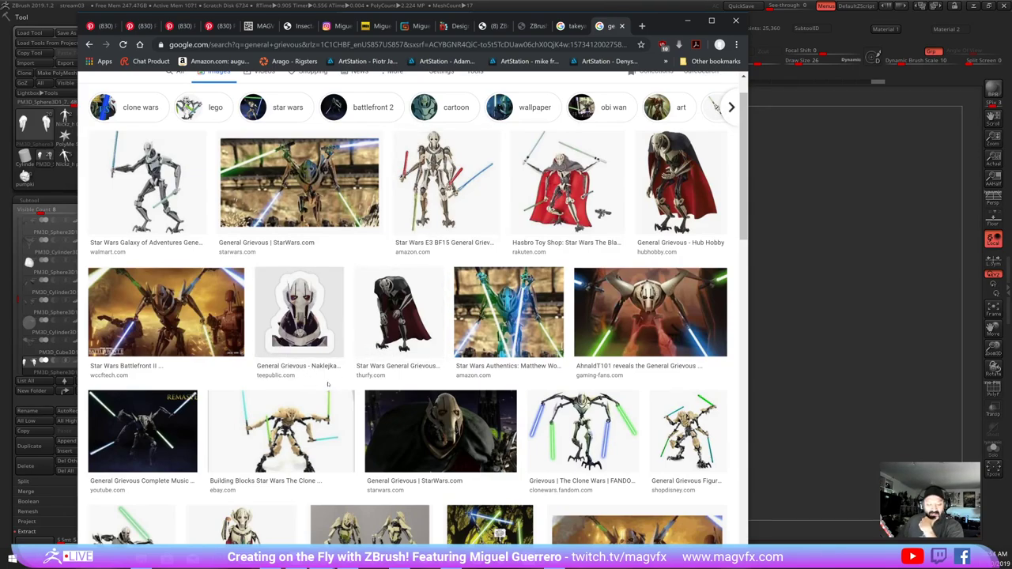
- Open the building-blocks General Grievous figure image, compare it with further results and return to ZBrush
{"action": "left_click", "coordinate": [280, 431]}
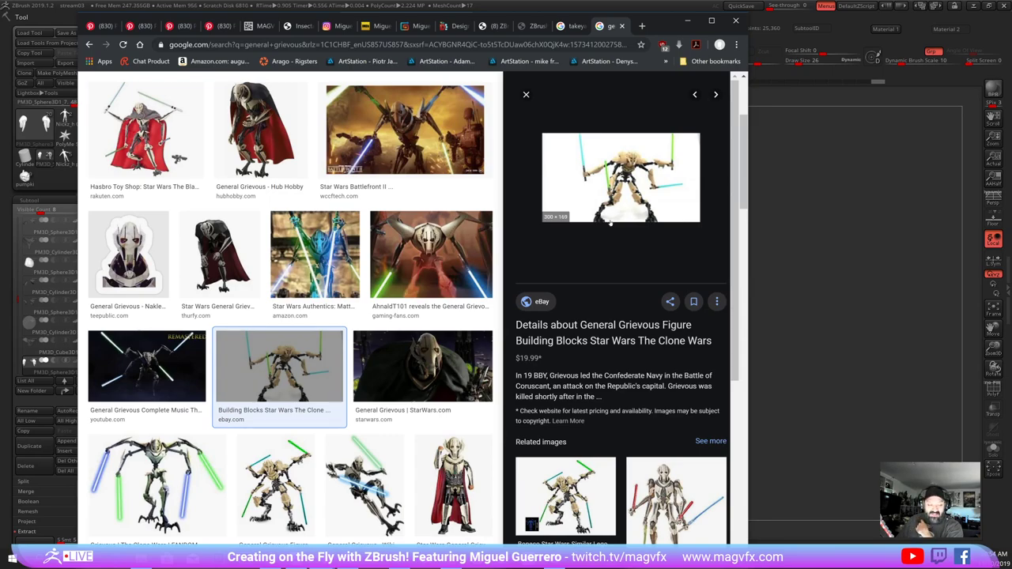
{"action": "scroll", "coordinate": [609, 223], "scroll_direction": "down", "scroll_amount": 2}
{"action": "scroll", "coordinate": [166, 282], "scroll_direction": "down", "scroll_amount": 3}
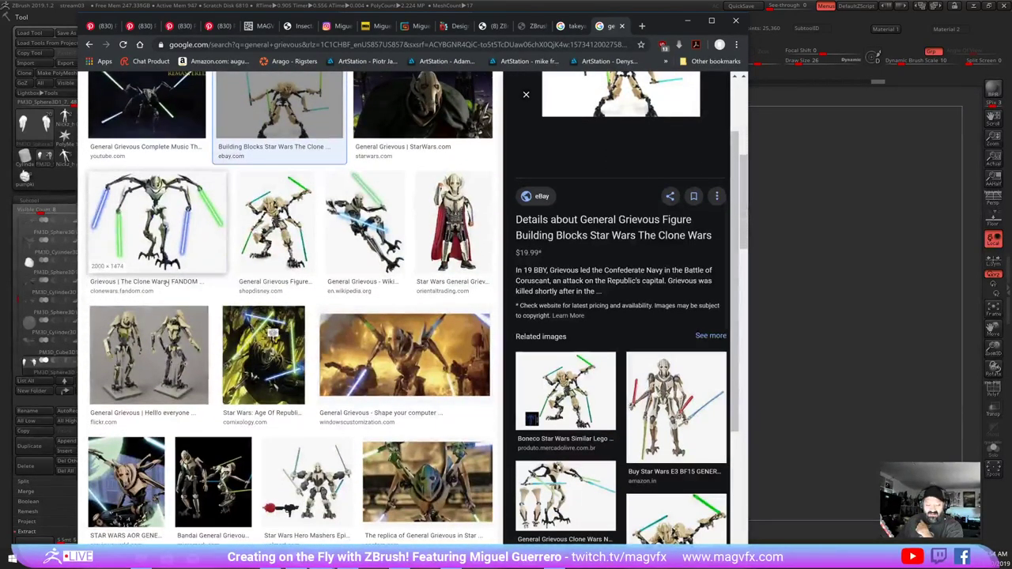
{"action": "scroll", "coordinate": [168, 283], "scroll_direction": "down", "scroll_amount": 2}
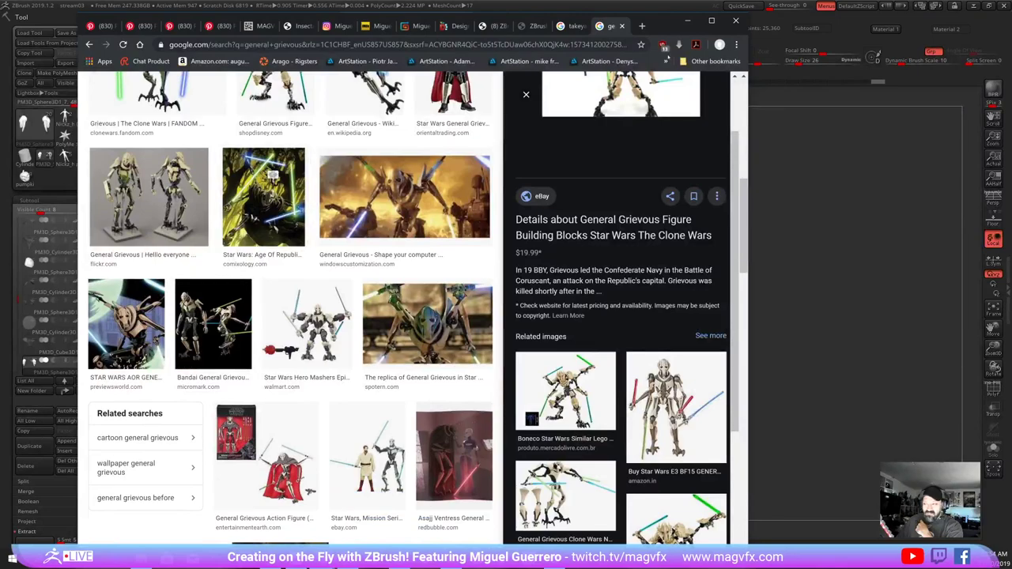
{"action": "left_click", "coordinate": [687, 21]}
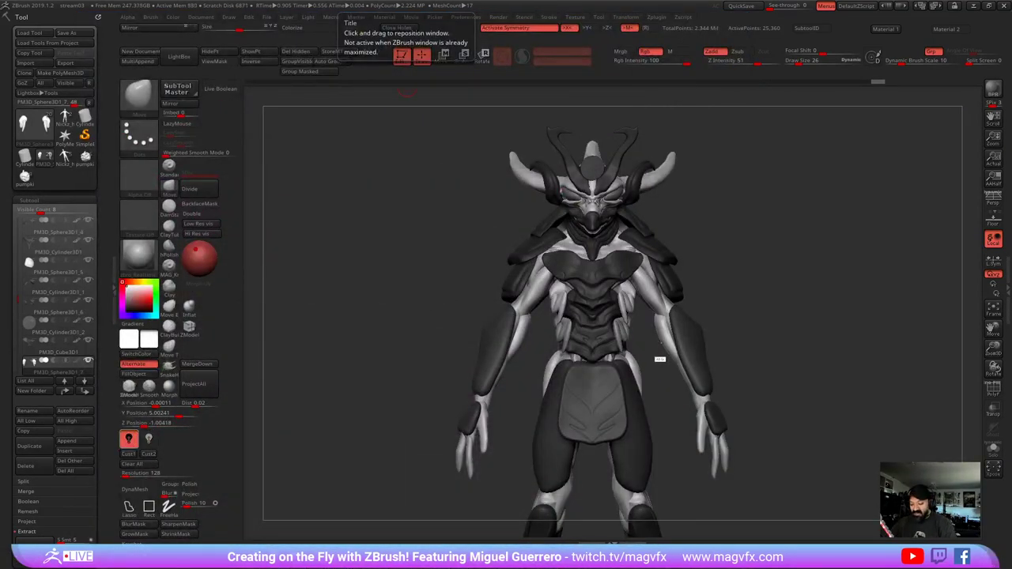
- Make the arms PM3D_Sphere3D1_2 active and slightly reshape the forearms and wrists with the Move Topological brush at draw size 94
{"action": "left_click", "coordinate": [661, 339], "text": "alt"}
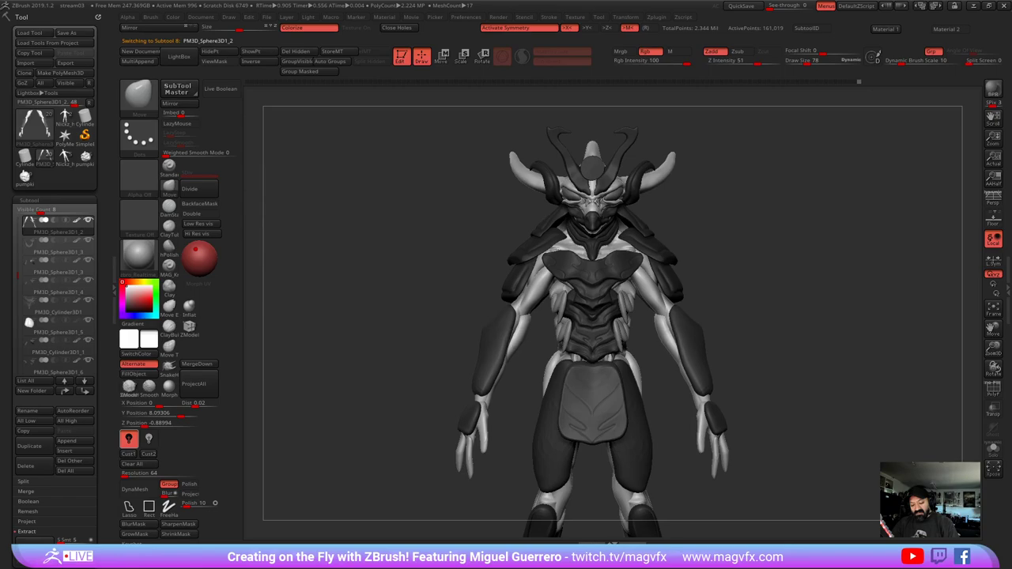
{"action": "left_click", "coordinate": [169, 345]}
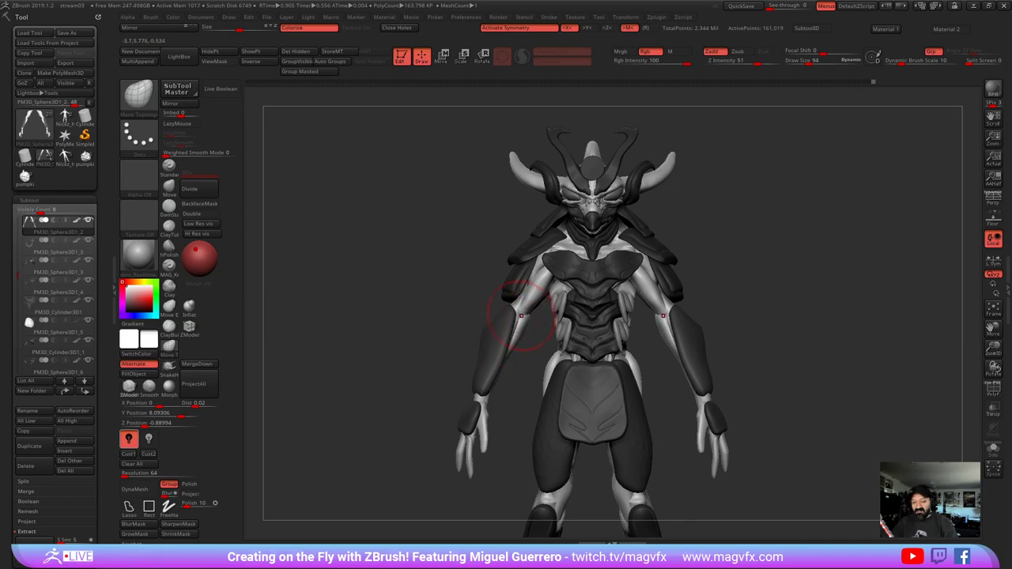
{"action": "left_click_drag", "start_coordinate": [427, 304], "coordinate": [425, 292], "text": "alt"}
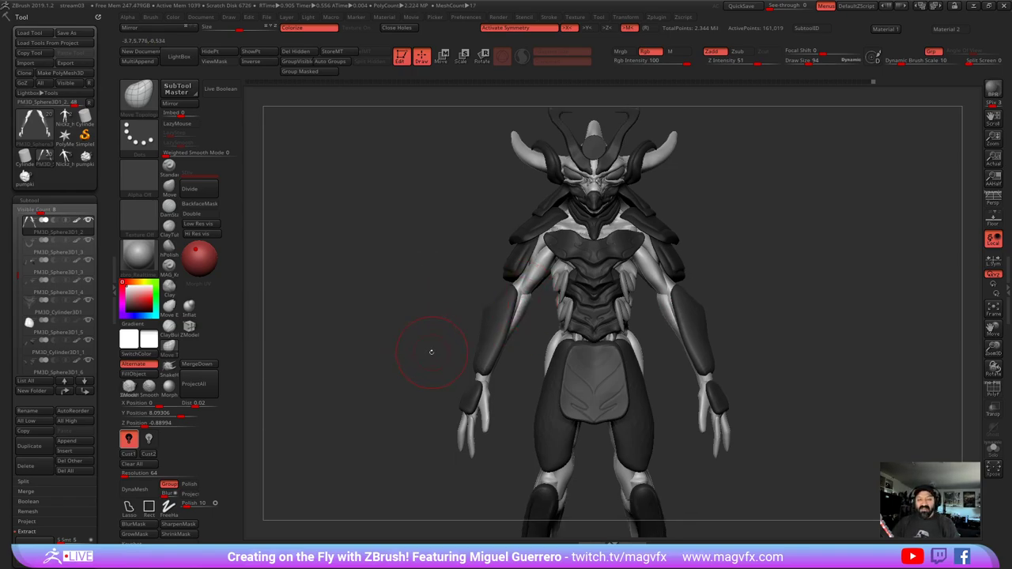
{"action": "mouse_move", "coordinate": [432, 350]}
{"action": "left_mouse_down"}
{"action": "mouse_move", "coordinate": [316, 345]}
{"action": "mouse_move", "coordinate": [438, 339]}
{"action": "left_mouse_up"}
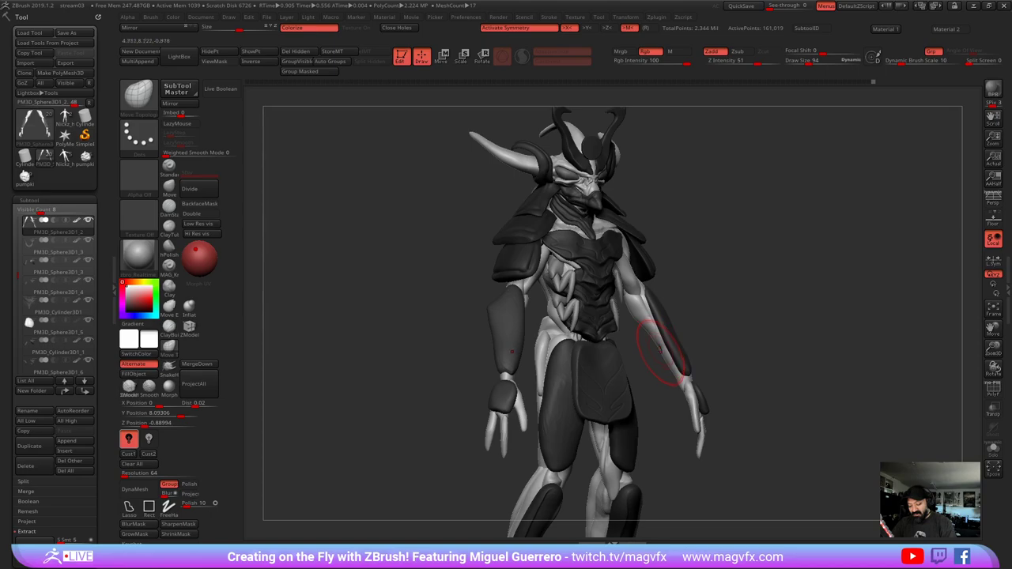
{"action": "left_click_drag", "start_coordinate": [677, 371], "coordinate": [675, 374]}
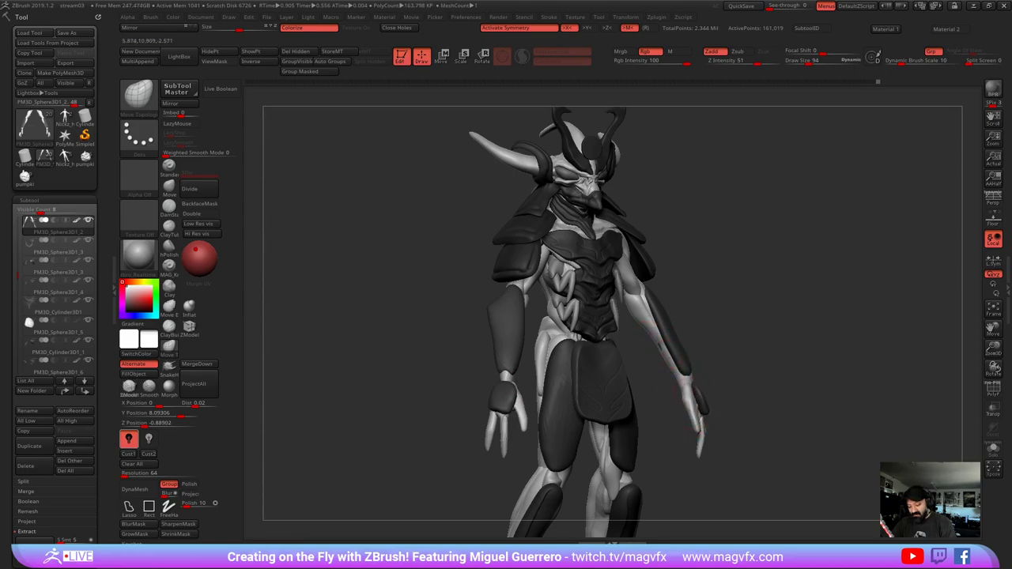
{"action": "left_click_drag", "start_coordinate": [692, 404], "coordinate": [688, 402]}
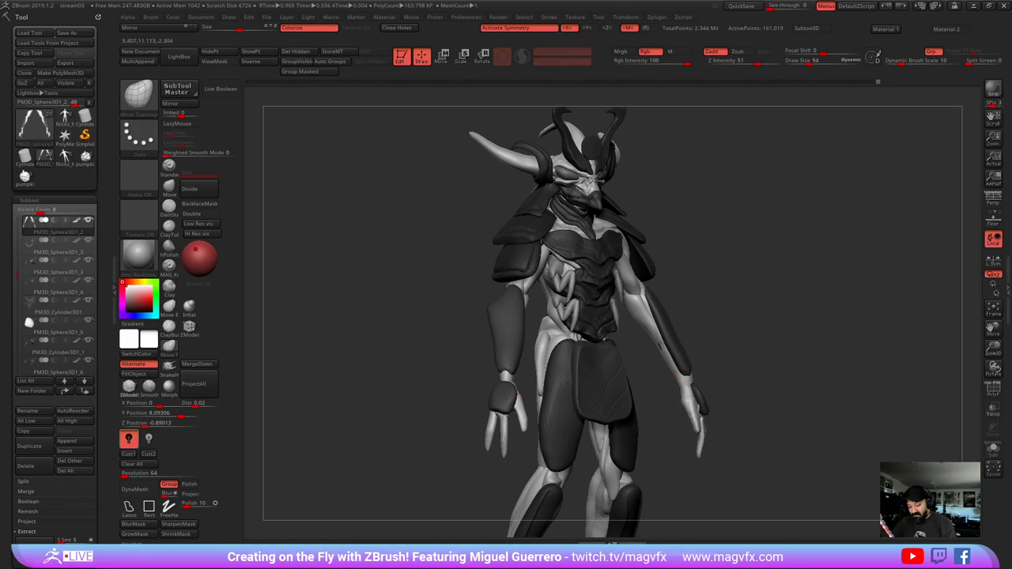
{"action": "mouse_move", "coordinate": [414, 325]}
{"action": "right_mouse_down", "text": "shift"}
{"action": "mouse_move", "coordinate": [411, 301]}
{"action": "mouse_move", "coordinate": [446, 340]}
{"action": "mouse_move", "coordinate": [422, 309]}
{"action": "right_mouse_up", "text": "shift"}
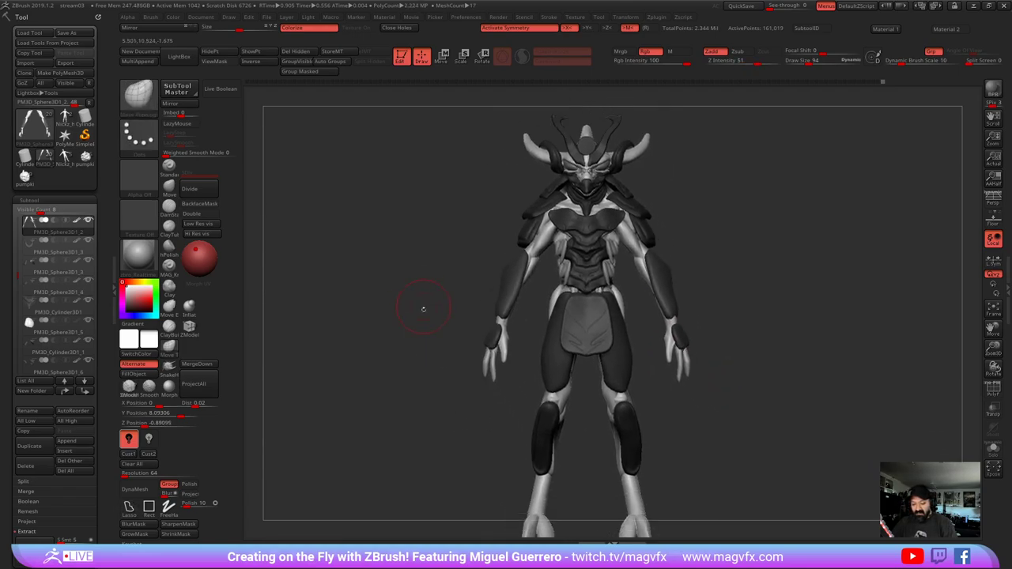
- Mask the forearms and hands by isolating them within the arms PM3D_Sphere3D1_2, then show the whole subtool with the upper arms unmasked
{"action": "right_click_drag", "start_coordinate": [465, 367], "coordinate": [453, 330], "text": "alt"}
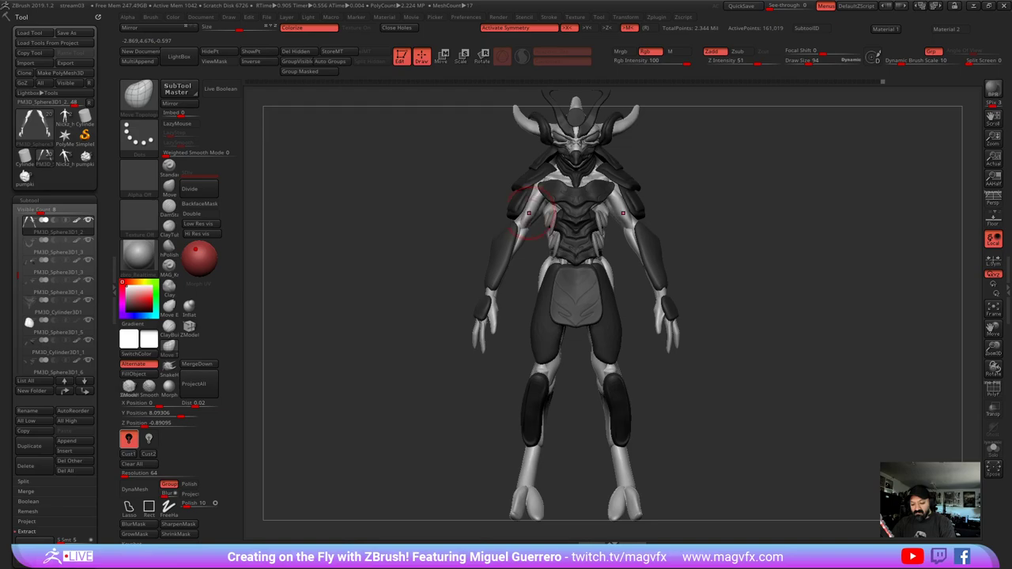
{"action": "left_click_drag", "start_coordinate": [411, 212], "coordinate": [510, 209]}
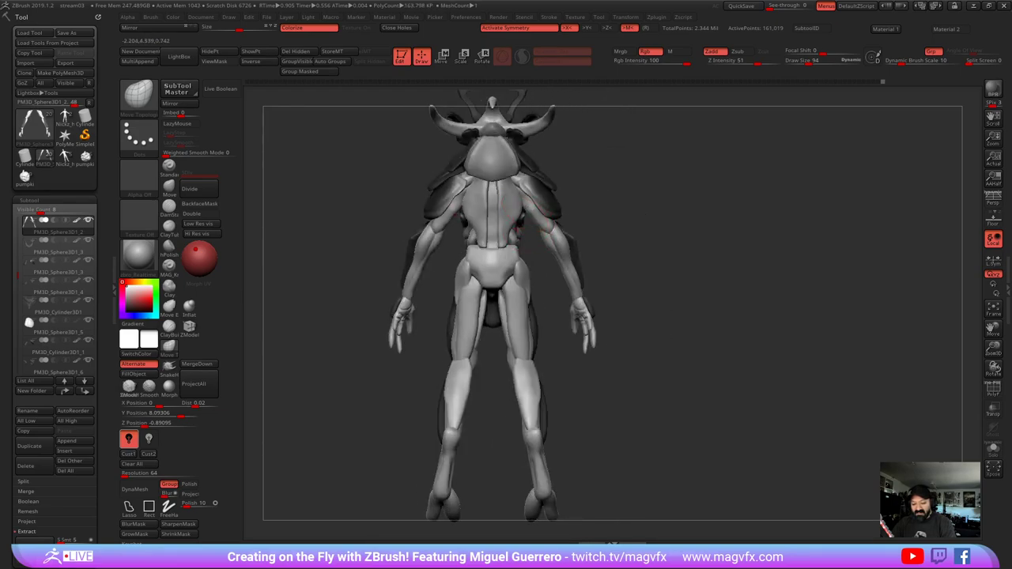
{"action": "mouse_move", "coordinate": [594, 261]}
{"action": "left_mouse_down"}
{"action": "mouse_move", "coordinate": [592, 203]}
{"action": "mouse_move", "coordinate": [540, 217]}
{"action": "mouse_move", "coordinate": [555, 187]}
{"action": "left_mouse_up"}
{"action": "left_click", "coordinate": [532, 214], "text": "ctrl+shift"}
{"action": "left_click", "coordinate": [539, 222], "text": "ctrl+shift"}
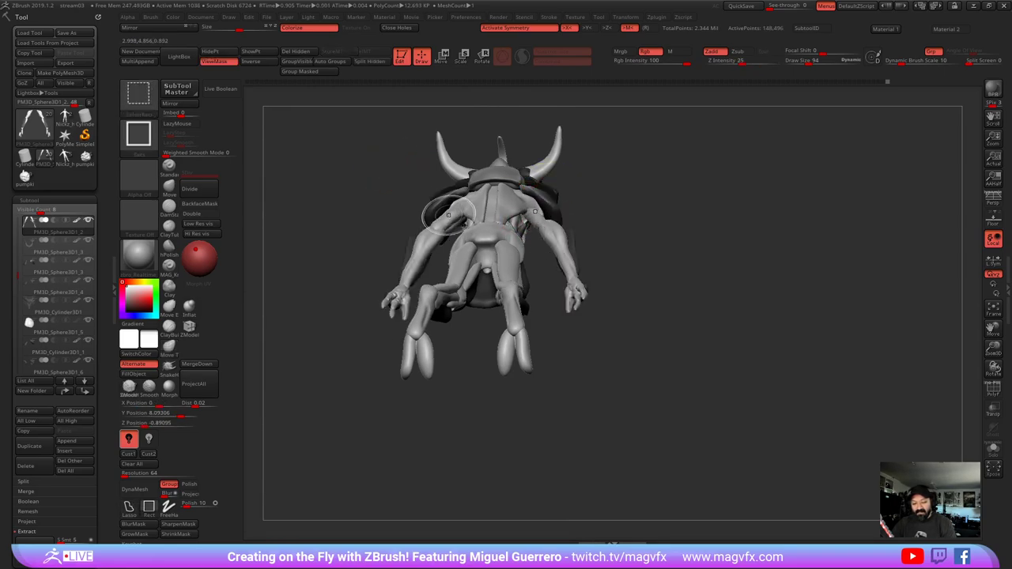
{"action": "left_click", "coordinate": [448, 212], "text": "ctrl+shift"}
{"action": "mouse_move", "coordinate": [343, 204]}
{"action": "left_mouse_down", "text": "ctrl"}
{"action": "mouse_move", "coordinate": [338, 235]}
{"action": "mouse_move", "coordinate": [659, 235]}
{"action": "left_mouse_up", "text": "ctrl"}
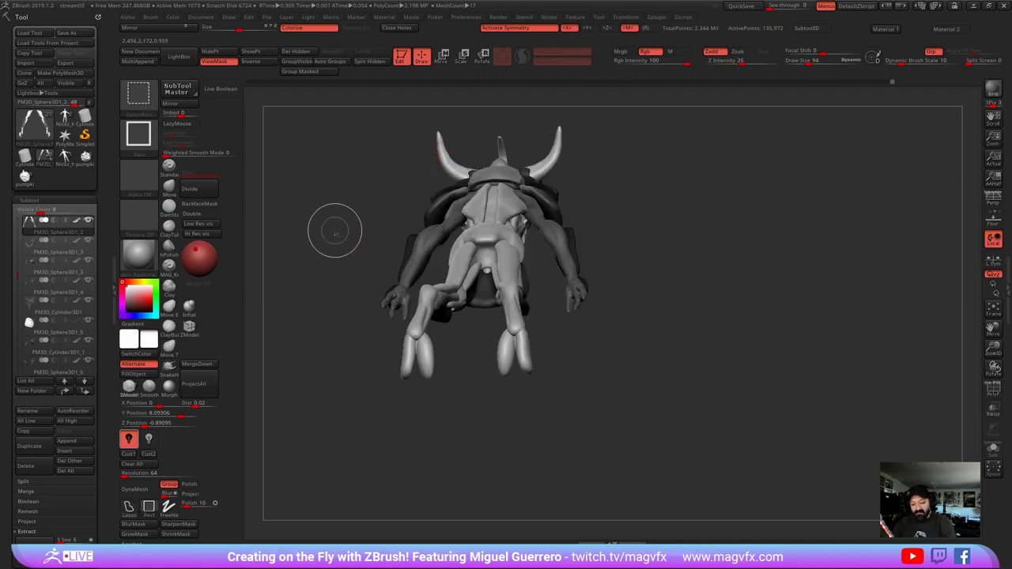
{"action": "left_click", "coordinate": [335, 230], "text": "ctrl+shift"}
{"action": "left_click_drag", "start_coordinate": [356, 226], "coordinate": [385, 293], "text": "alt"}
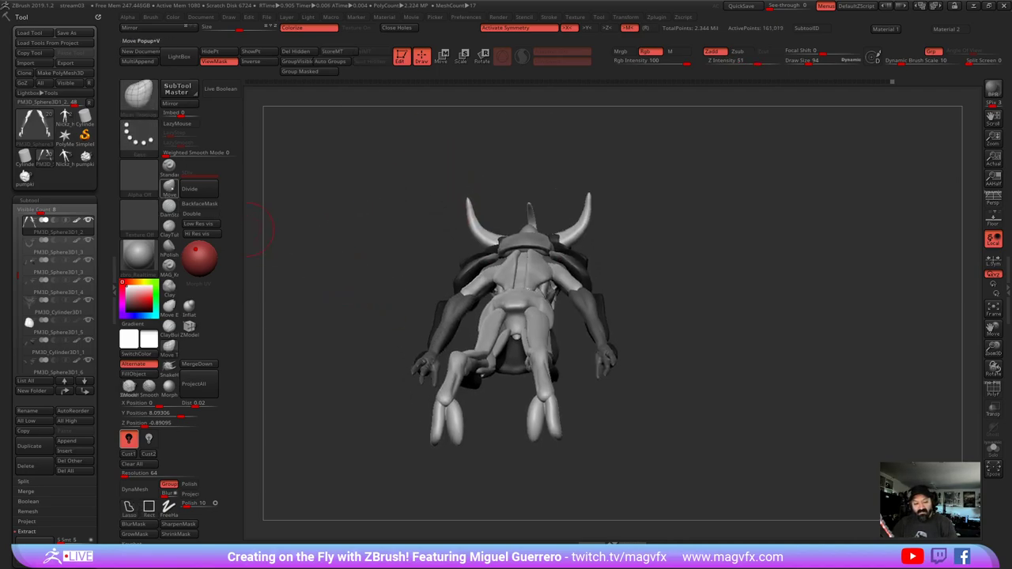
- Reshape the unmasked upper arms near the shoulders with the Move Topological brush at draw size 114
{"action": "left_click_drag", "start_coordinate": [547, 264], "coordinate": [567, 250]}
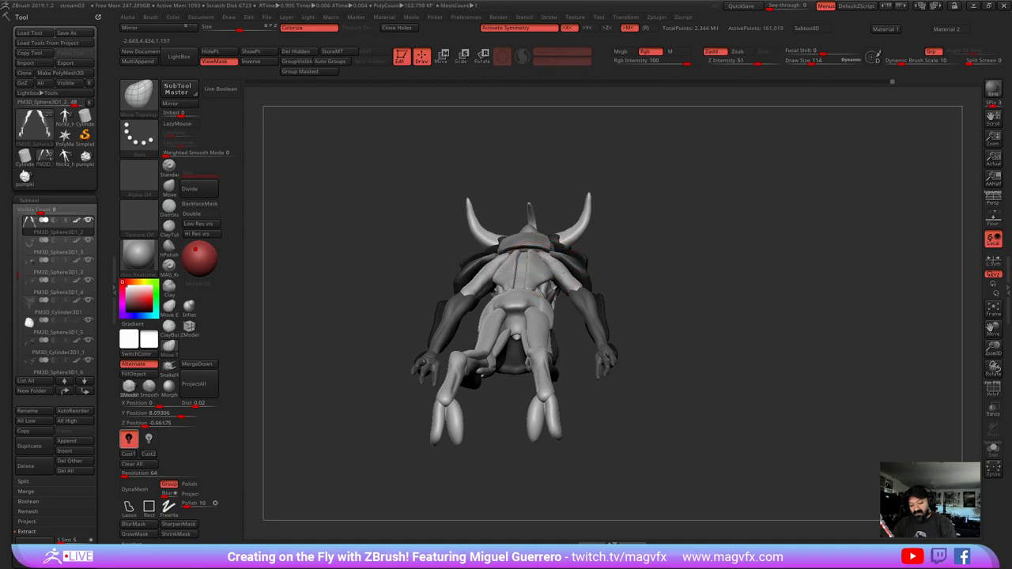
{"action": "left_click_drag", "start_coordinate": [653, 261], "coordinate": [644, 317], "text": "shift"}
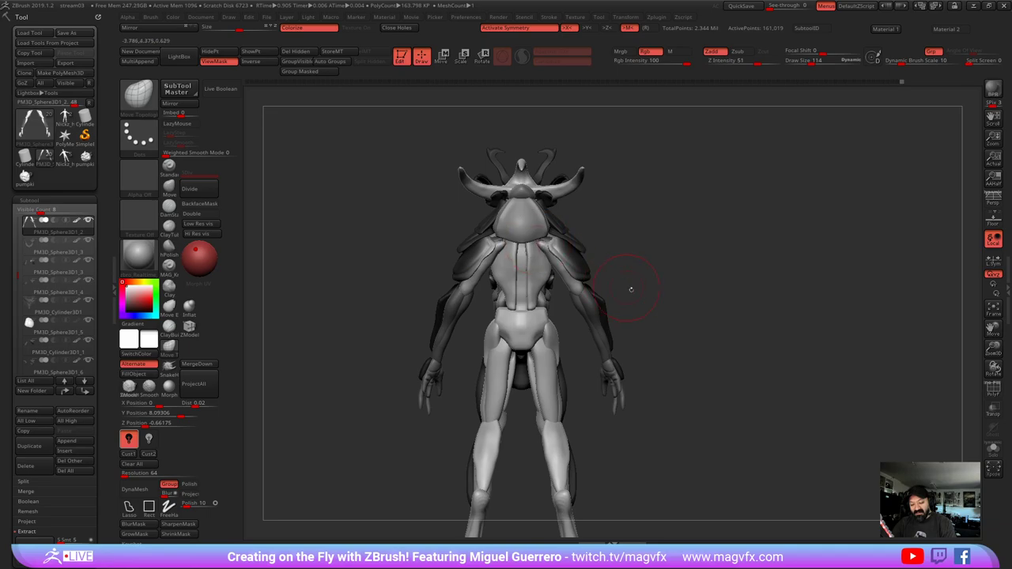
{"action": "left_click_drag", "start_coordinate": [392, 264], "coordinate": [254, 278]}
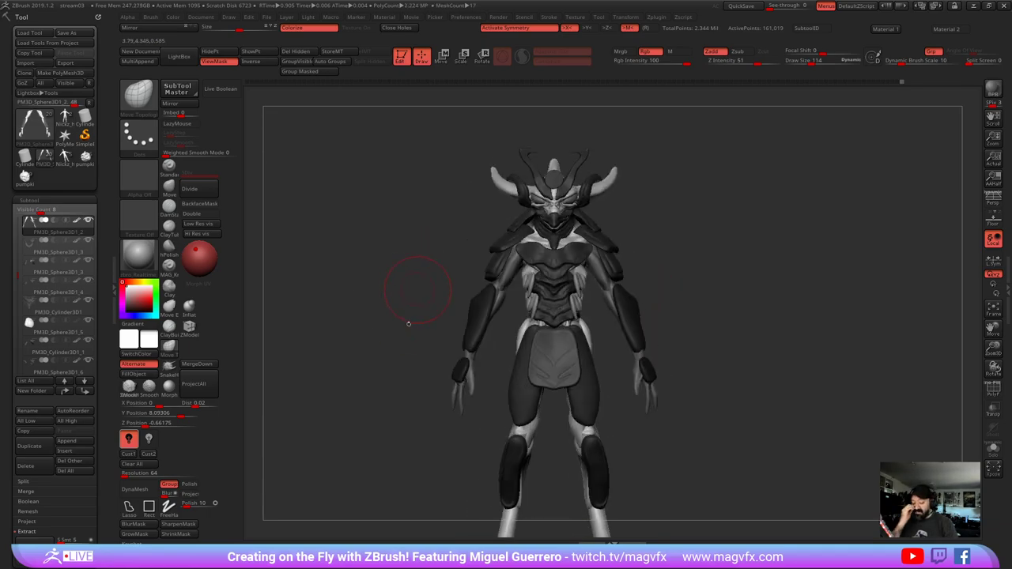
- Examine the arm and shoulder proportions from the front, three-quarter, side and back views
{"action": "left_click_drag", "start_coordinate": [389, 322], "coordinate": [395, 295]}
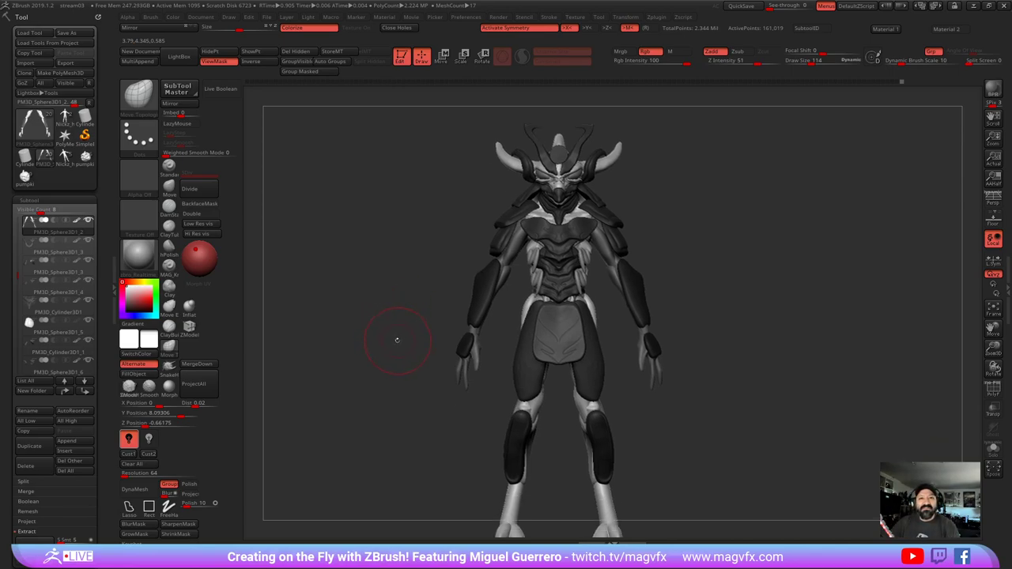
{"action": "mouse_move", "coordinate": [396, 339]}
{"action": "left_mouse_down"}
{"action": "mouse_move", "coordinate": [383, 342]}
{"action": "mouse_move", "coordinate": [409, 321]}
{"action": "left_mouse_up"}
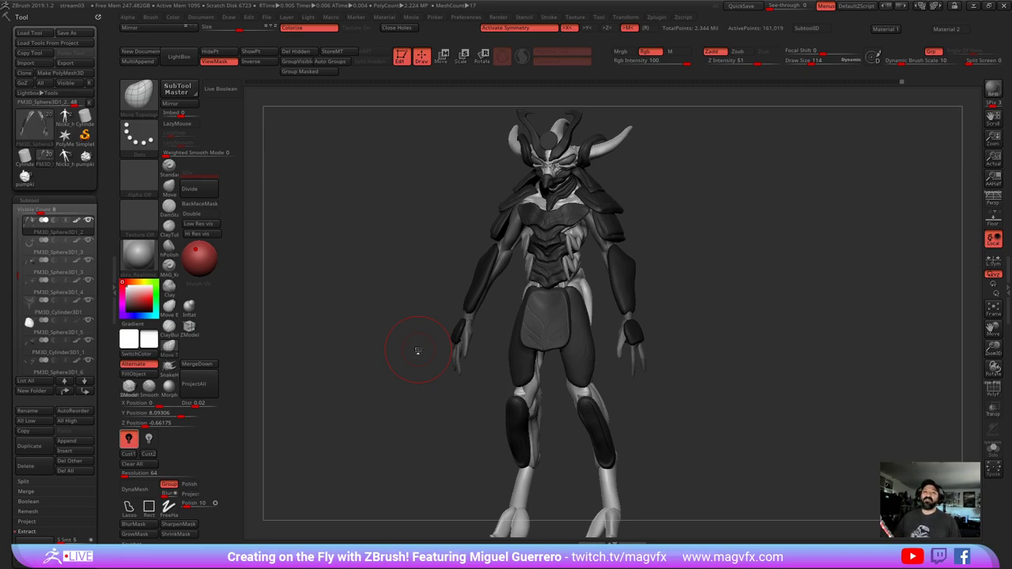
{"action": "left_click_drag", "start_coordinate": [379, 285], "coordinate": [417, 345], "text": "alt"}
{"action": "left_click_drag", "start_coordinate": [391, 310], "coordinate": [445, 236]}
{"action": "left_click_drag", "start_coordinate": [387, 289], "coordinate": [460, 282]}
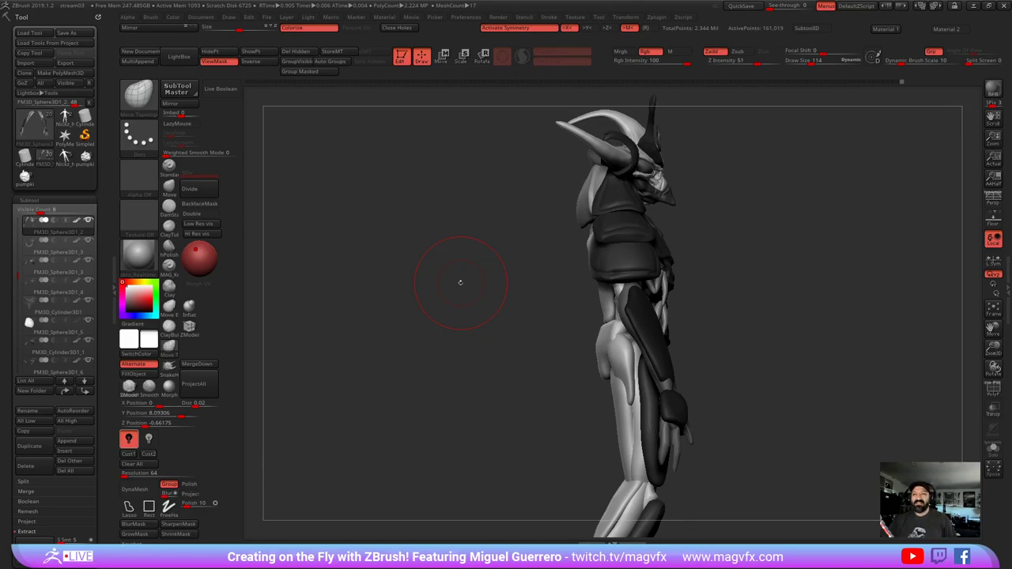
{"action": "left_click_drag", "start_coordinate": [443, 367], "coordinate": [494, 341]}
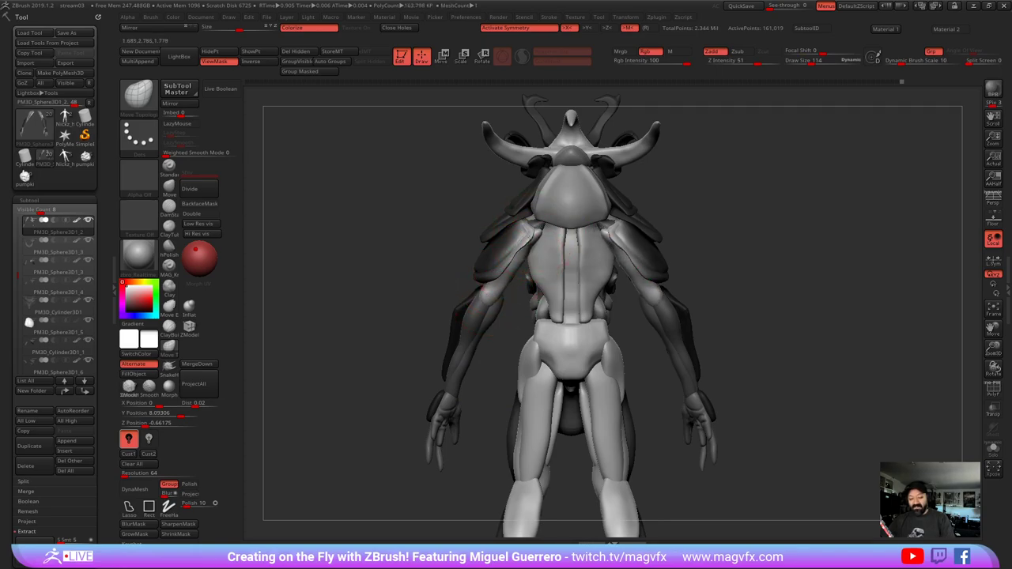
{"action": "mouse_move", "coordinate": [439, 332]}
{"action": "left_mouse_down"}
{"action": "mouse_move", "coordinate": [372, 328]}
{"action": "mouse_move", "coordinate": [445, 328]}
{"action": "left_mouse_up"}
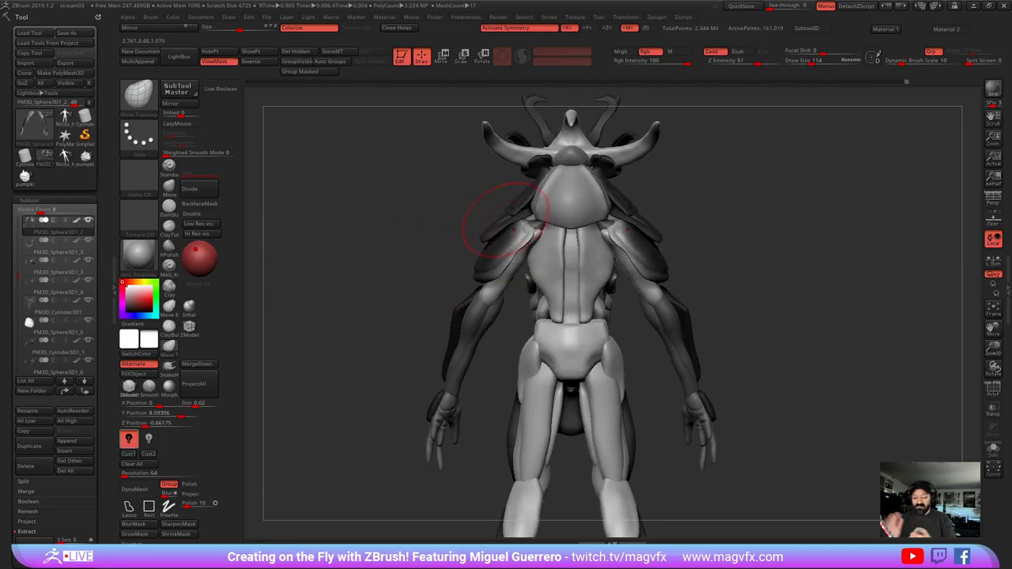
{"action": "right_click_drag", "start_coordinate": [485, 226], "coordinate": [368, 317]}
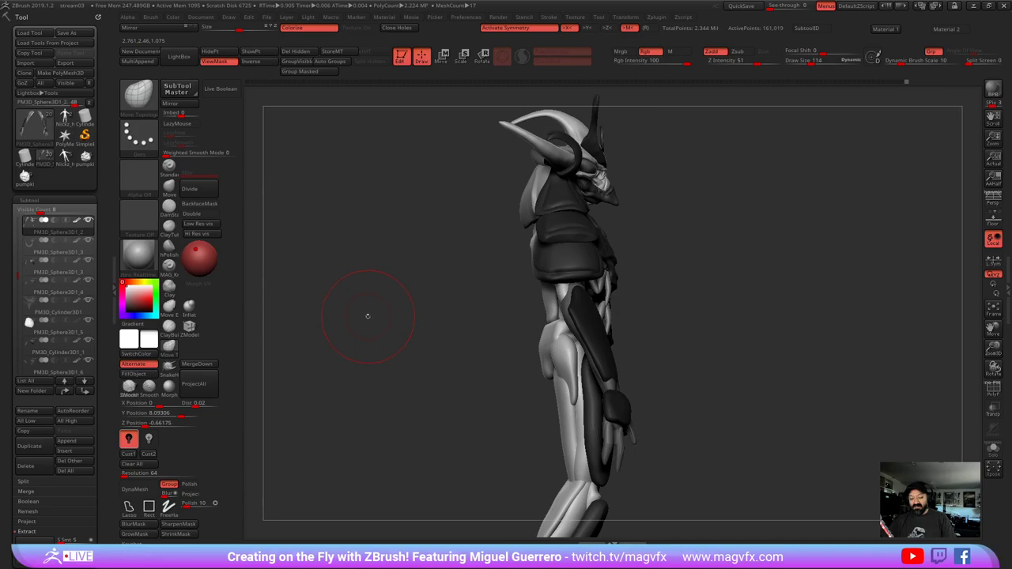
{"action": "mouse_move", "coordinate": [367, 316]}
{"action": "left_mouse_down"}
{"action": "mouse_move", "coordinate": [341, 332]}
{"action": "mouse_move", "coordinate": [327, 323]}
{"action": "mouse_move", "coordinate": [427, 332]}
{"action": "left_mouse_up"}
{"action": "mouse_move", "coordinate": [413, 339]}
{"action": "right_mouse_down", "text": "ctrl"}
{"action": "mouse_move", "coordinate": [400, 326]}
{"action": "mouse_move", "coordinate": [370, 328]}
{"action": "mouse_move", "coordinate": [389, 332]}
{"action": "right_mouse_up", "text": "ctrl"}
- Turn off Colorize for the arms and the layered shoulder plates PM3D_Sphere3D1_3, PM3D_Sphere3D1_4 and PM3D_Cylinder3D1_1
{"action": "left_click", "coordinate": [306, 29]}
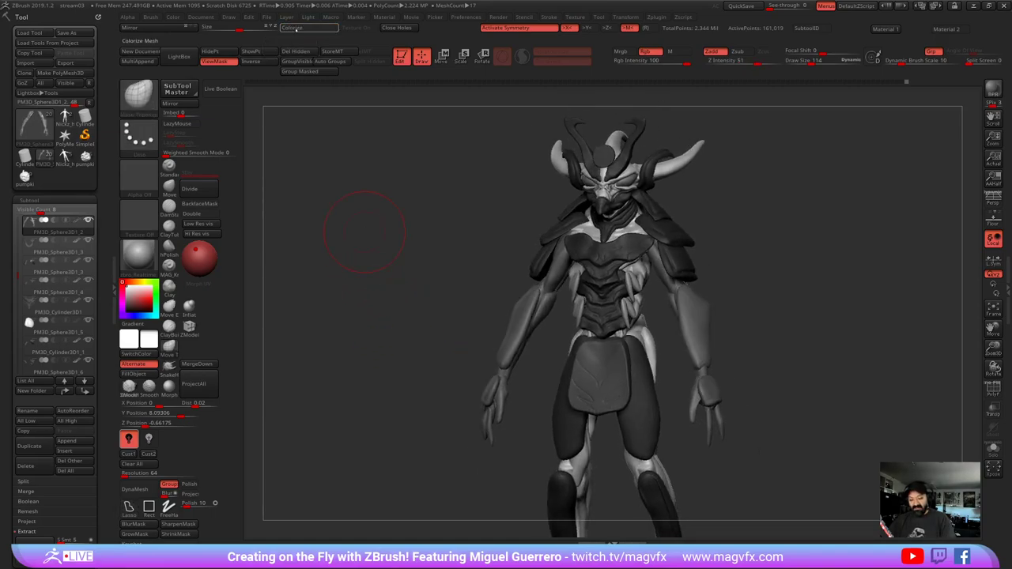
{"action": "left_click", "coordinate": [536, 259], "text": "alt"}
{"action": "left_click", "coordinate": [305, 29]}
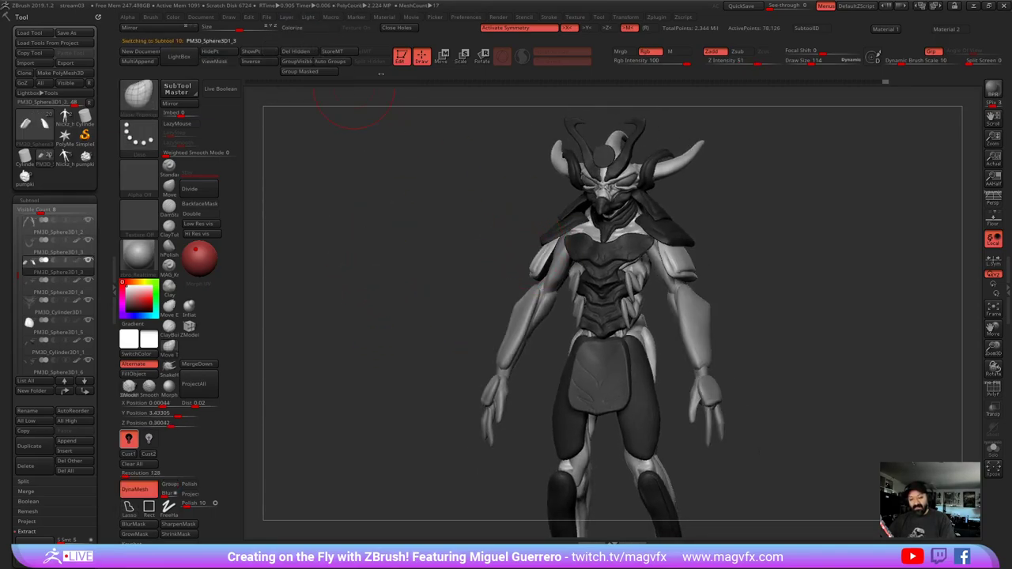
{"action": "left_click", "coordinate": [556, 227], "text": "alt"}
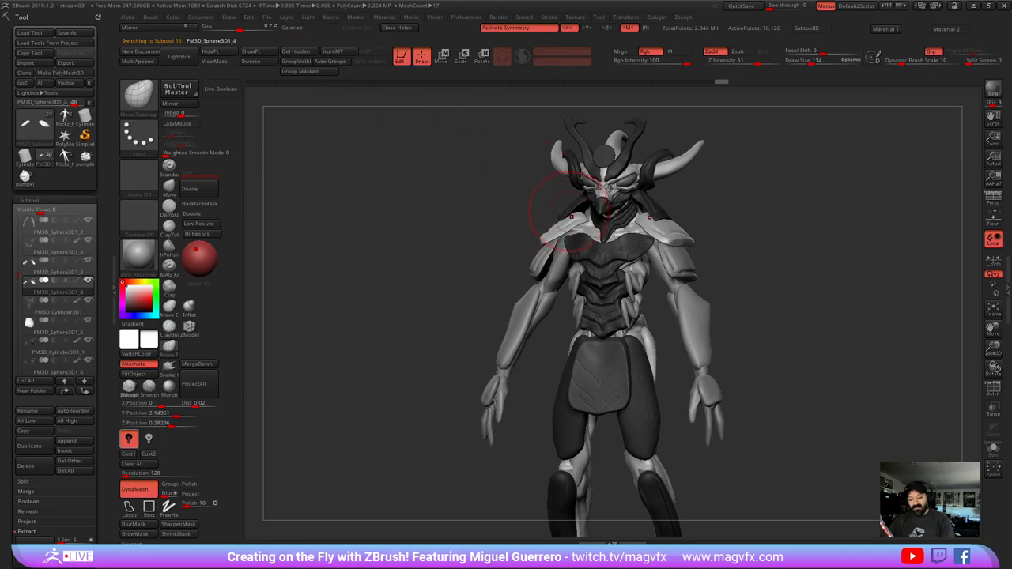
{"action": "left_click", "coordinate": [570, 212], "text": "alt"}
{"action": "left_click", "coordinate": [309, 29]}
- Turn off Colorize for the body PM3D_Sphere3D1_2 and the curled side horns PM3D_Sphere3D1_6
{"action": "left_click", "coordinate": [599, 362], "text": "alt"}
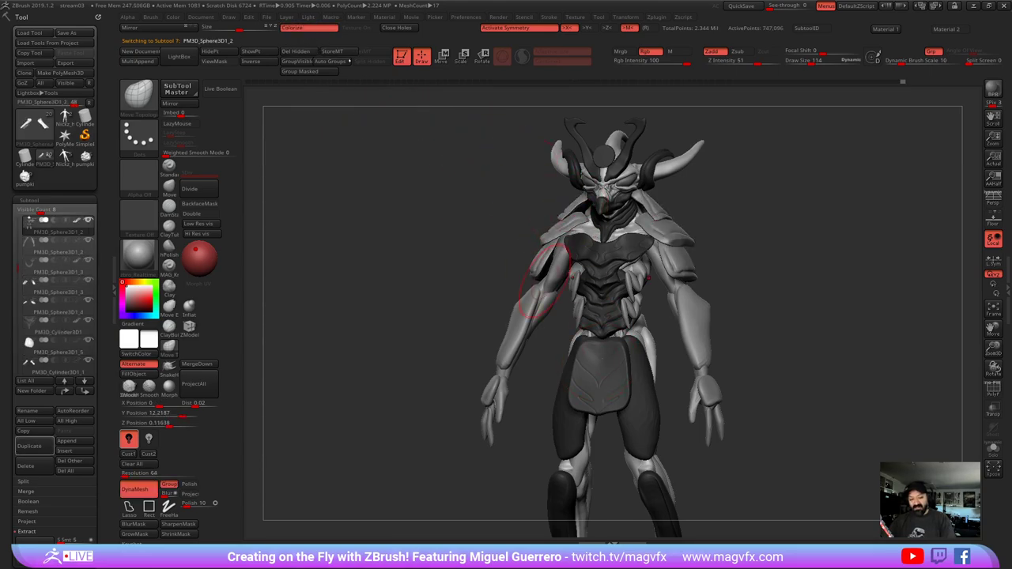
{"action": "left_click", "coordinate": [306, 28]}
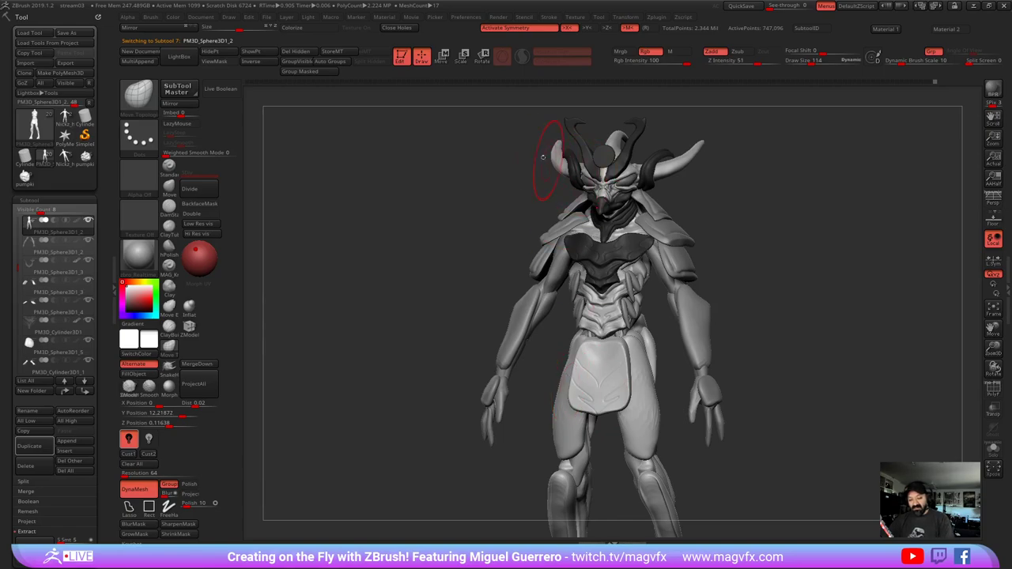
{"action": "left_click", "coordinate": [305, 28]}
{"action": "left_click", "coordinate": [573, 162], "text": "alt"}
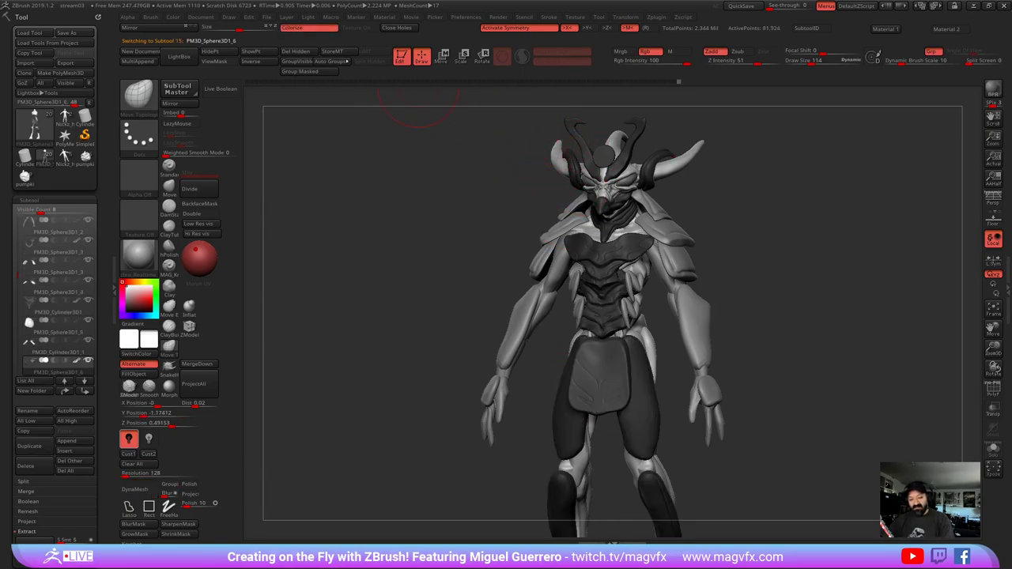
{"action": "left_click", "coordinate": [307, 29]}
{"action": "left_click", "coordinate": [598, 362], "text": "alt"}
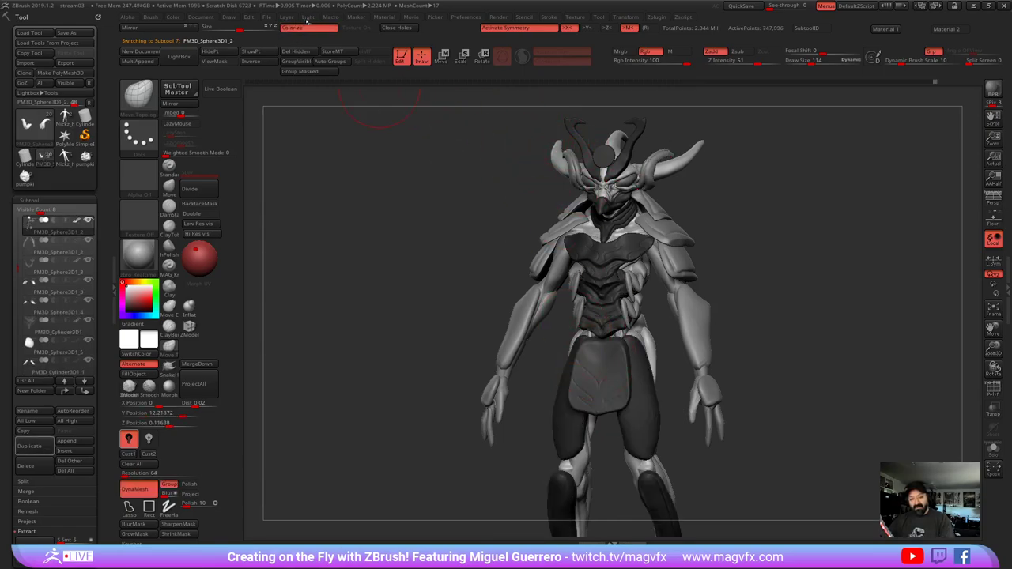
{"action": "left_click", "coordinate": [307, 29]}
- Turn off Colorize for the helmet crest, the chest plate PM3D_Cube3D1, the neck guard PM3D_Cylinder3D1 and the face mask Extract5
{"action": "left_click", "coordinate": [575, 131], "text": "alt"}
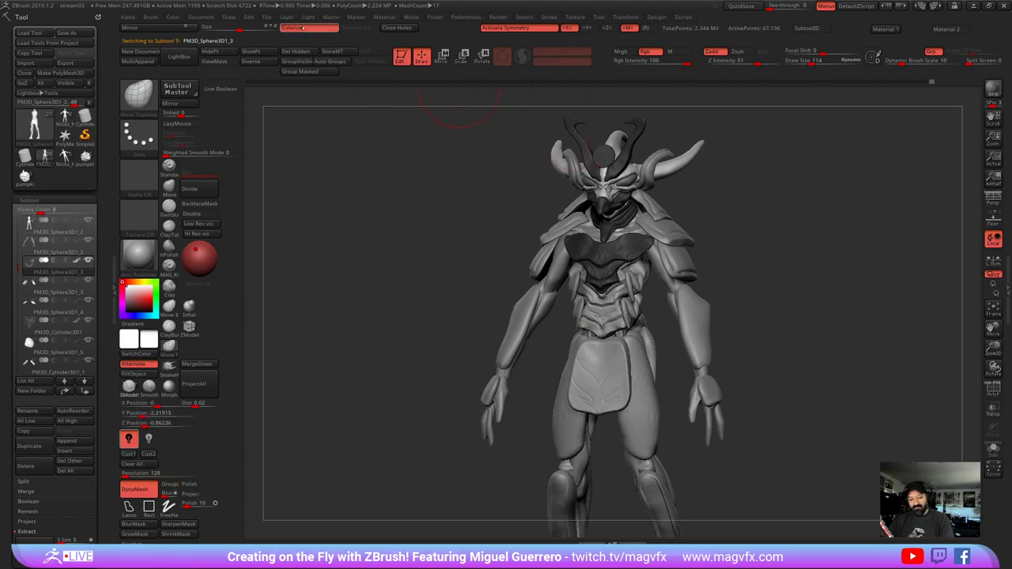
{"action": "left_click", "coordinate": [307, 29]}
{"action": "left_click", "coordinate": [607, 259], "text": "alt"}
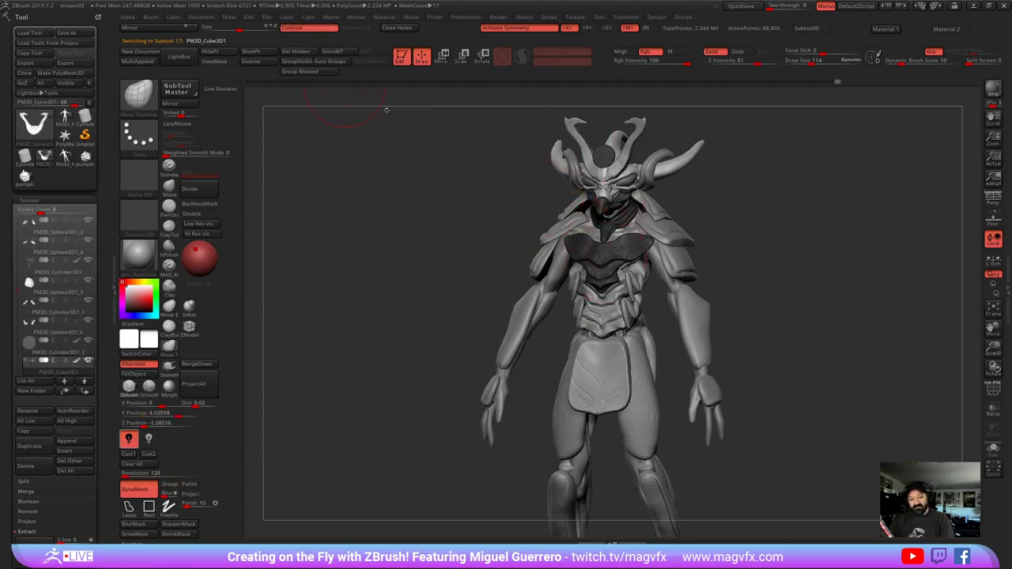
{"action": "left_click", "coordinate": [605, 234], "text": "alt"}
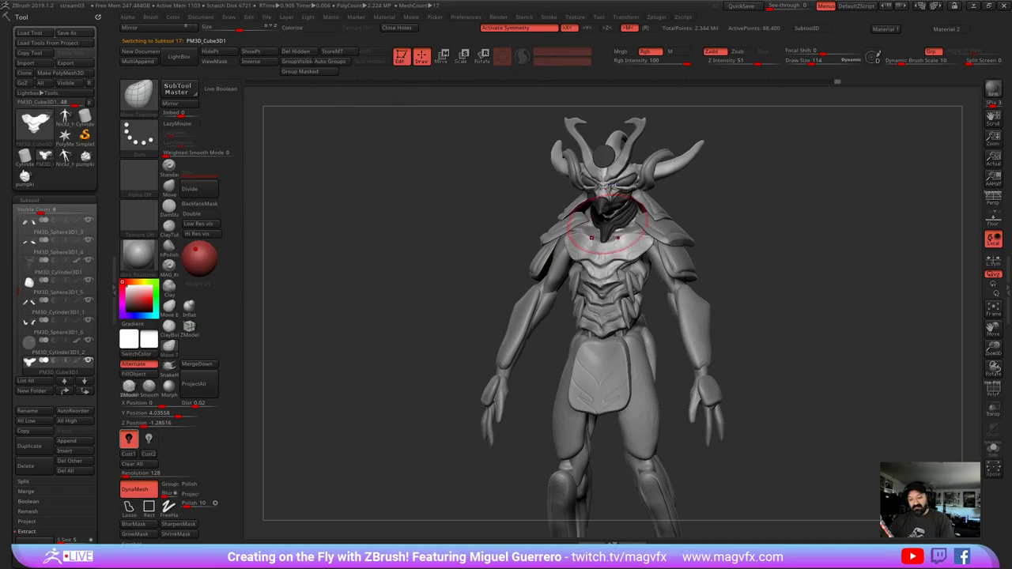
{"action": "left_click_drag", "start_coordinate": [389, 180], "coordinate": [443, 185], "text": "shift"}
{"action": "left_click", "coordinate": [601, 225], "text": "alt"}
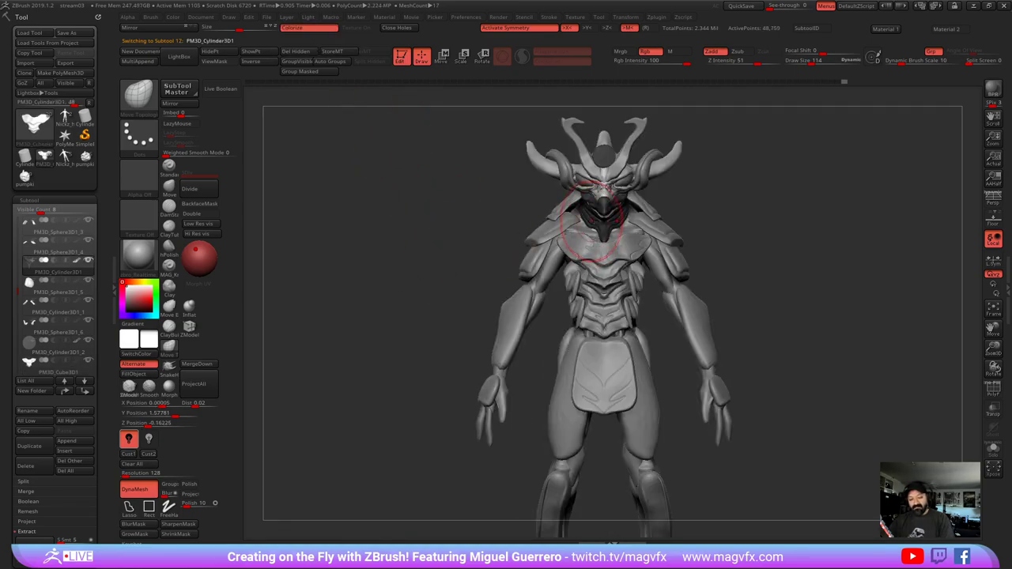
{"action": "left_click", "coordinate": [604, 207], "text": "alt"}
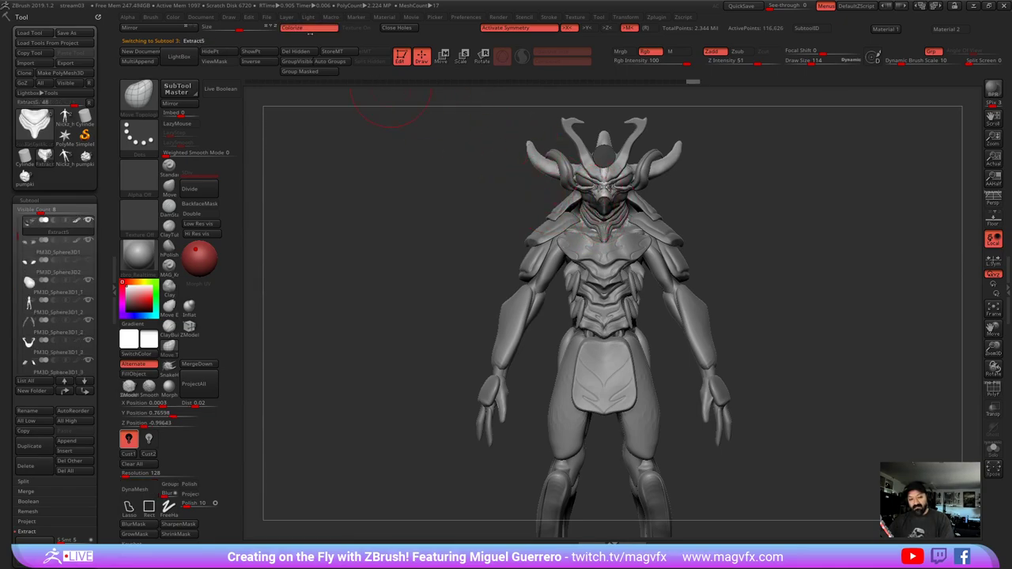
{"action": "left_click", "coordinate": [310, 31]}
{"action": "mouse_move", "coordinate": [490, 194]}
{"action": "right_mouse_down"}
{"action": "mouse_move", "coordinate": [461, 273]}
{"action": "mouse_move", "coordinate": [419, 283]}
{"action": "mouse_move", "coordinate": [421, 320]}
{"action": "right_mouse_up"}
{"action": "mouse_move", "coordinate": [421, 320]}
{"action": "right_mouse_down"}
{"action": "mouse_move", "coordinate": [490, 316]}
{"action": "mouse_move", "coordinate": [395, 365]}
{"action": "mouse_move", "coordinate": [494, 383]}
{"action": "mouse_move", "coordinate": [388, 404]}
{"action": "mouse_move", "coordinate": [405, 392]}
{"action": "right_mouse_up"}
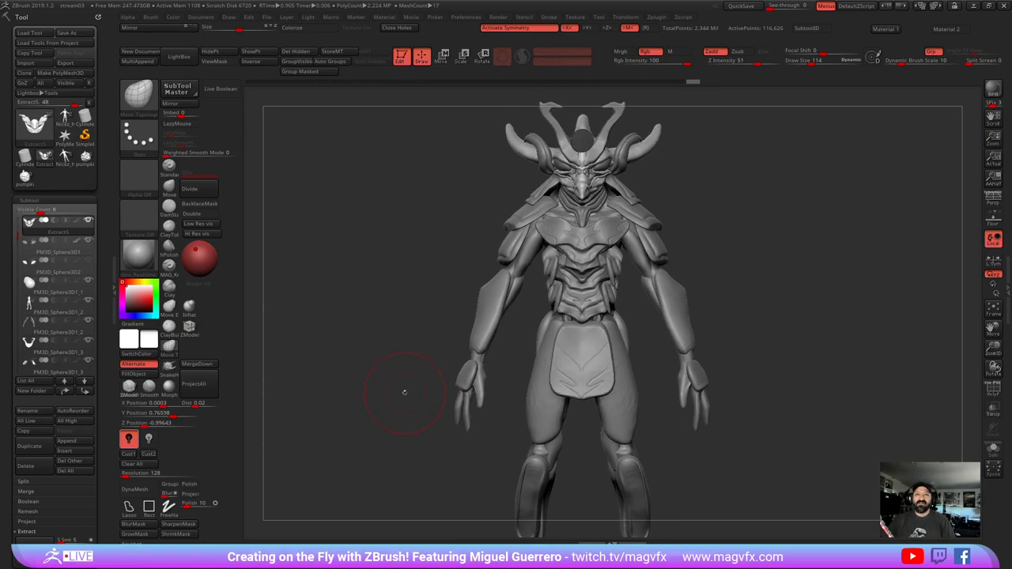
- Turn Colorize back on for the curled side horns, the face mask Extract5 and the neck guard PM3D_Cylinder3D1
{"action": "left_click", "coordinate": [520, 144], "text": "alt"}
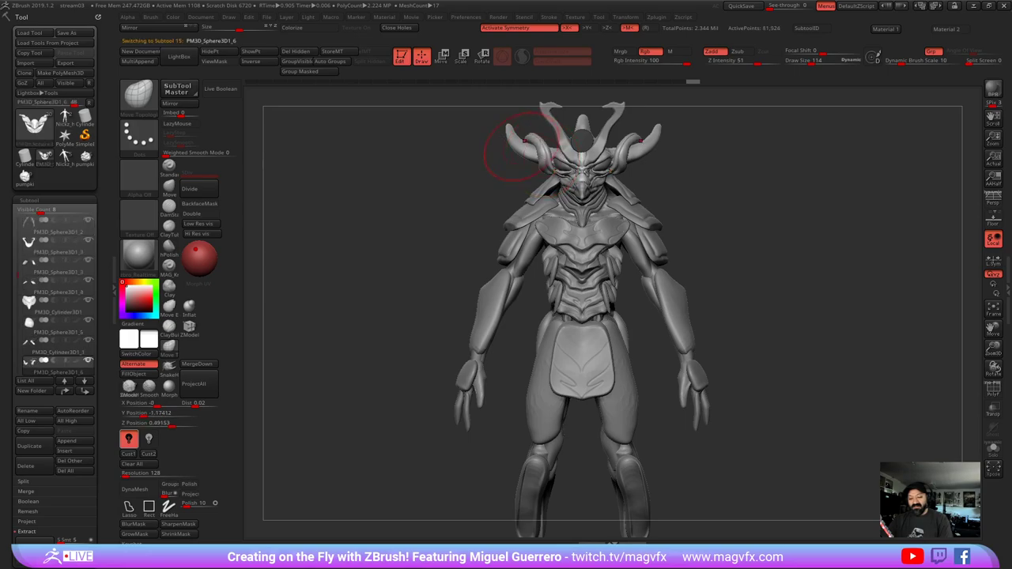
{"action": "left_click", "coordinate": [318, 29]}
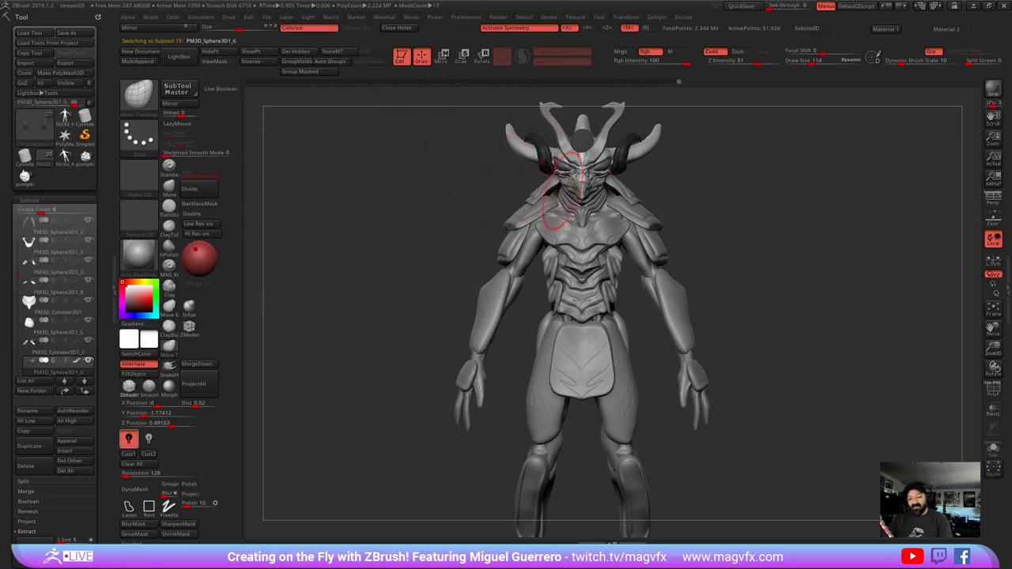
{"action": "left_click", "coordinate": [547, 188], "text": "alt"}
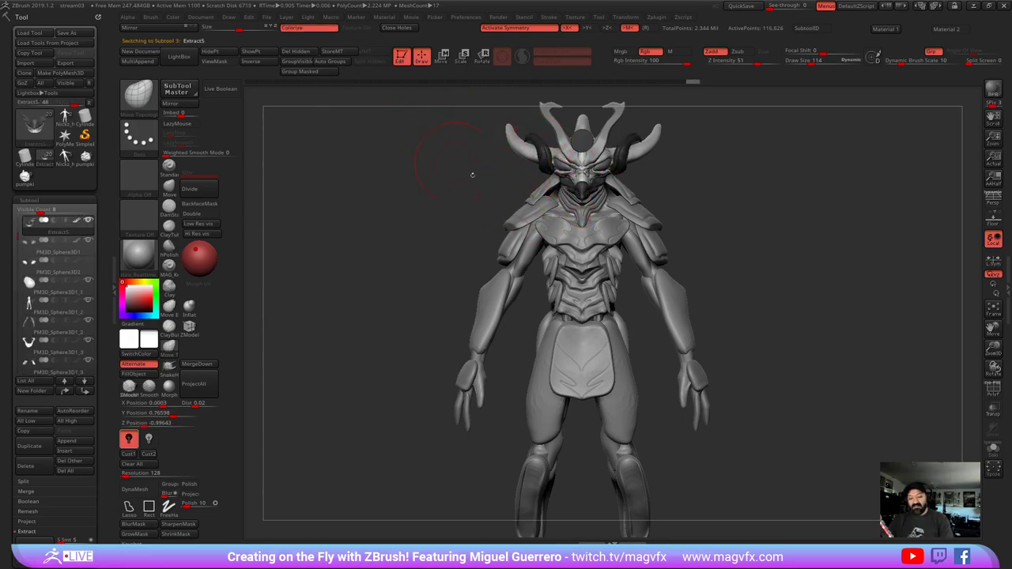
{"action": "left_click", "coordinate": [579, 207], "text": "alt"}
{"action": "left_click", "coordinate": [308, 30]}
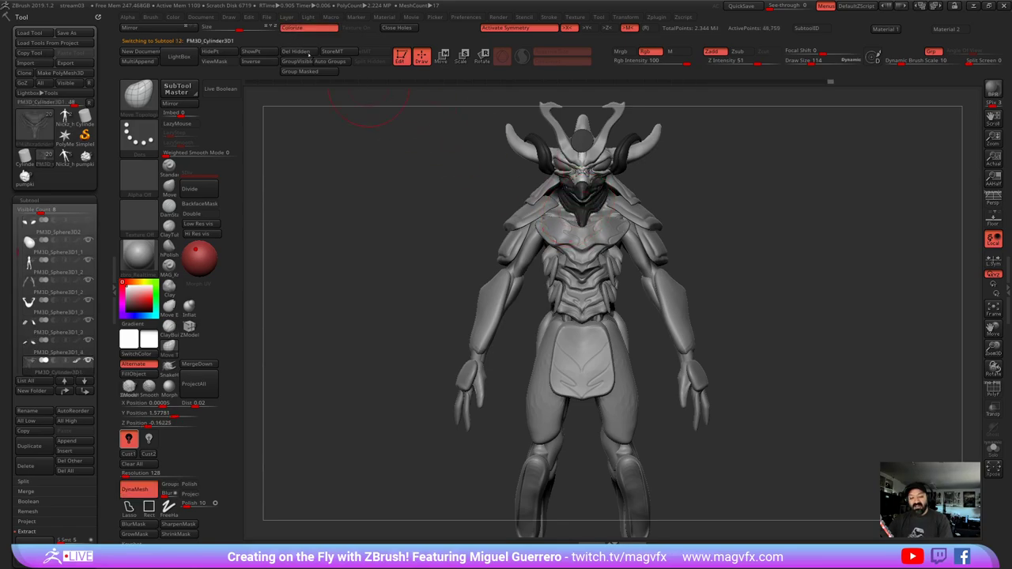
- Turn Colorize back on for the upper shoulder plates PM3D_Sphere3D1_4 and PM3D_Cylinder3D1_1
{"action": "left_click", "coordinate": [520, 219], "text": "alt"}
{"action": "left_click", "coordinate": [294, 31]}
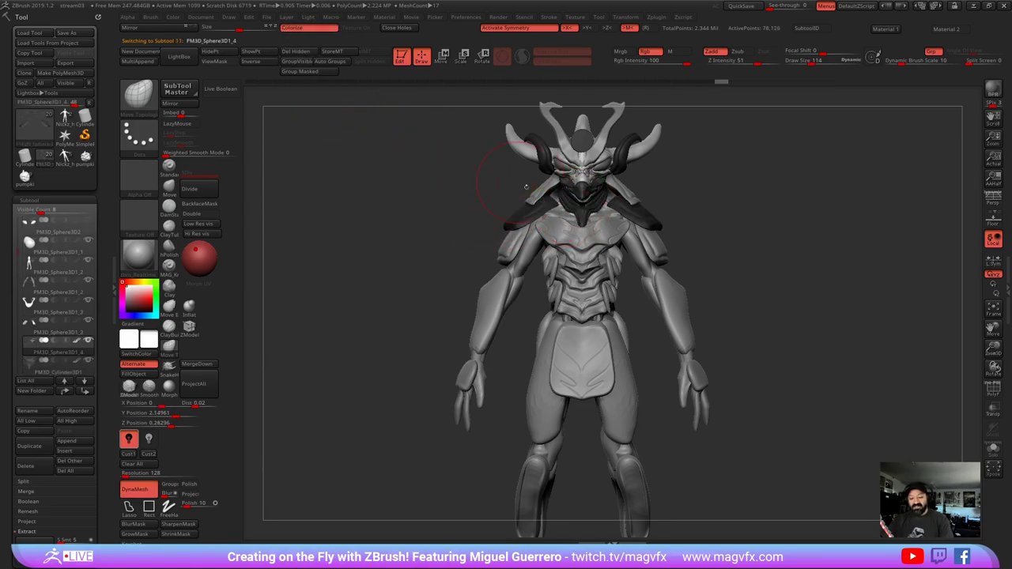
{"action": "left_click", "coordinate": [535, 191], "text": "alt"}
{"action": "left_click", "coordinate": [301, 29]}
- Try Colorize on the lowest shoulder plates PM3D_Sphere3D1_3 and turn it back on for the arms PM3D_Sphere3D1_2
{"action": "left_click", "coordinate": [508, 248], "text": "alt"}
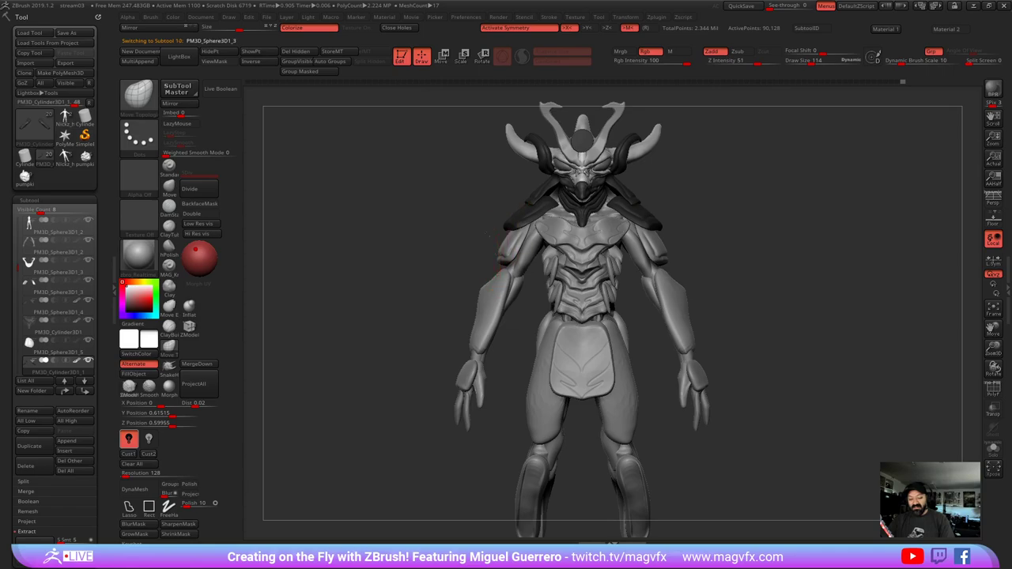
{"action": "left_click", "coordinate": [304, 29]}
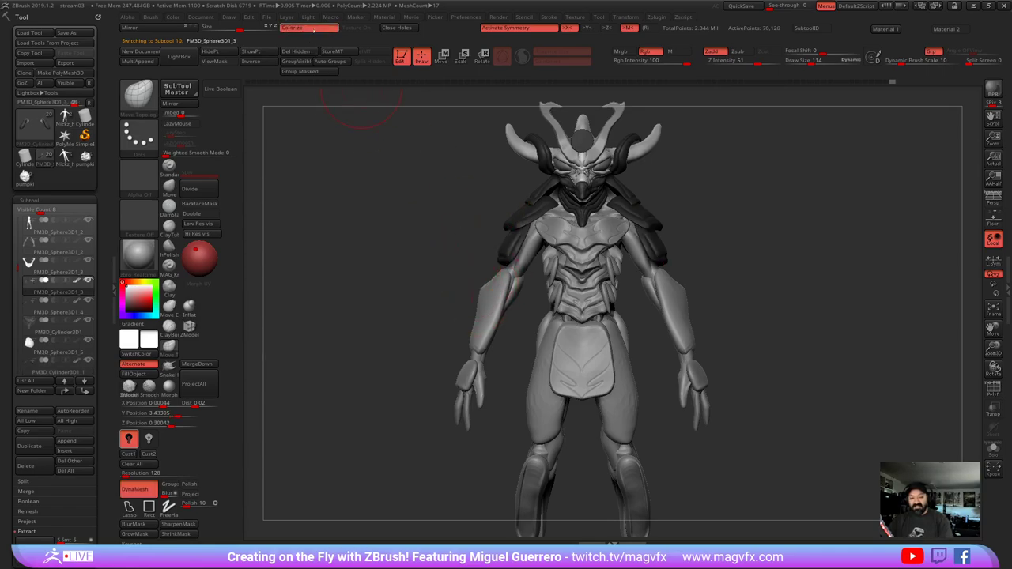
{"action": "left_click", "coordinate": [472, 362], "text": "alt"}
{"action": "left_click", "coordinate": [303, 29]}
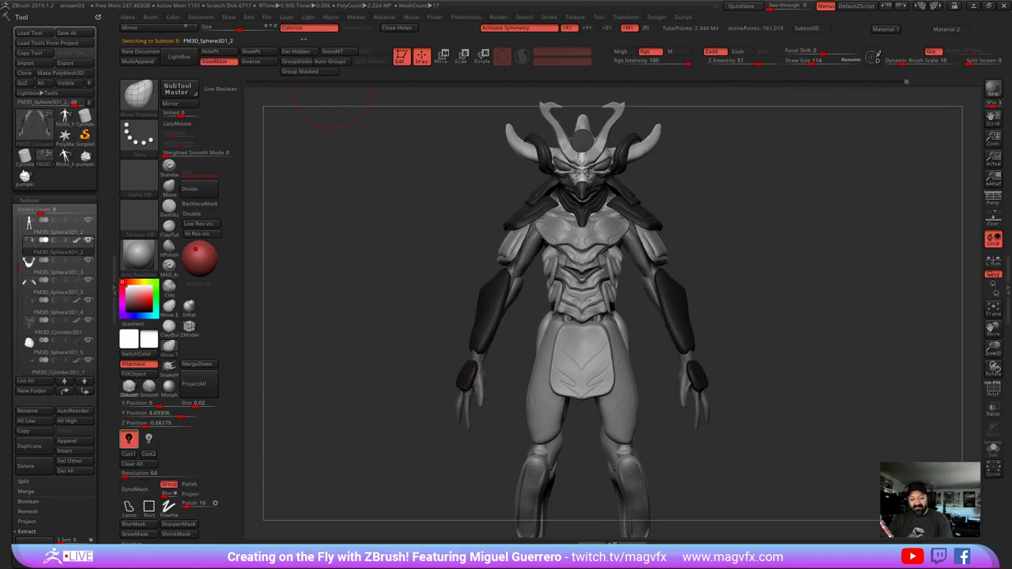
- Turn Colorize on for the lowest shoulder plates PM3D_Sphere3D1_3 and the chest plate PM3D_Cube3D1
{"action": "left_click", "coordinate": [516, 265], "text": "alt"}
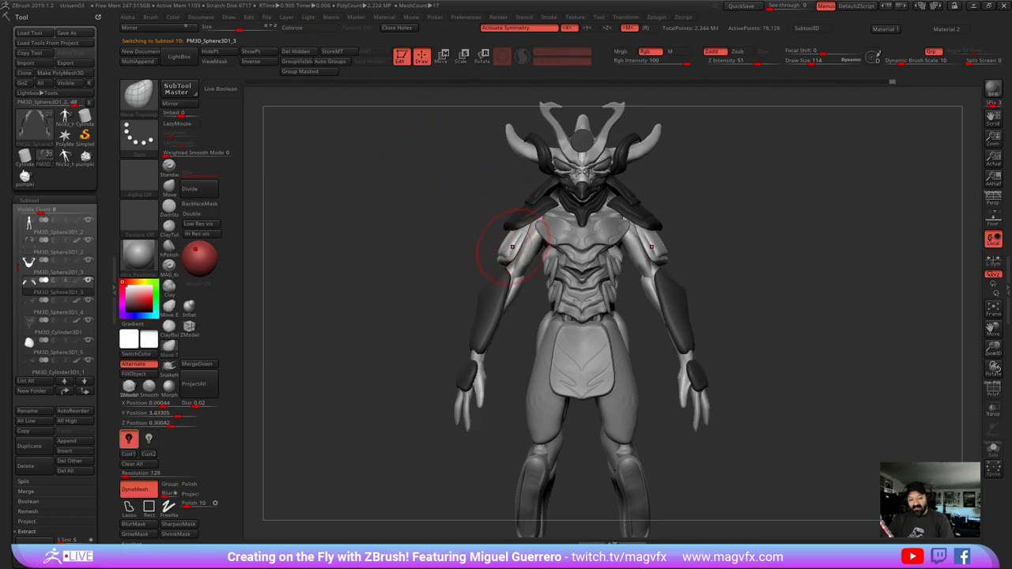
{"action": "left_click", "coordinate": [306, 29]}
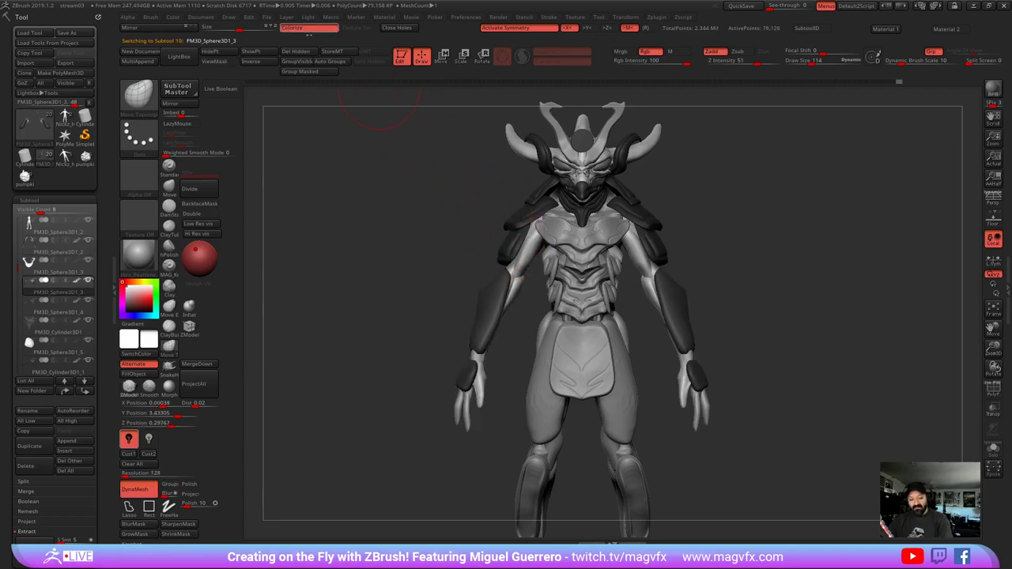
{"action": "left_click", "coordinate": [562, 239], "text": "alt"}
{"action": "left_click", "coordinate": [309, 29]}
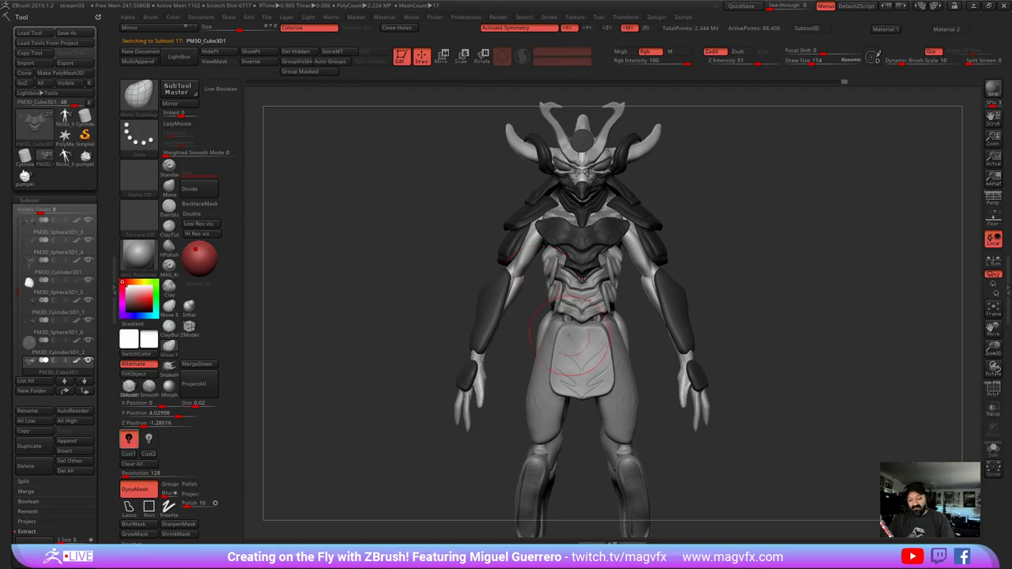
- Turn Colorize on for the abdomen and leg armor PM3D_Sphere3D1_2 and the helmet crest PM3D_Sphere3D1_3
{"action": "left_click", "coordinate": [545, 293], "text": "alt"}
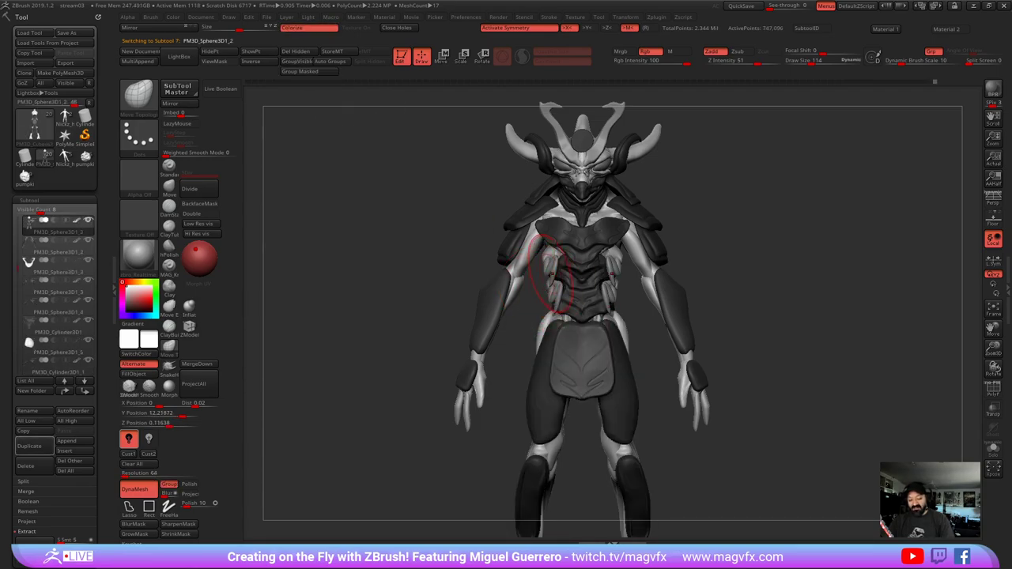
{"action": "left_click", "coordinate": [556, 287], "text": "alt"}
{"action": "left_click_drag", "start_coordinate": [472, 254], "coordinate": [447, 204]}
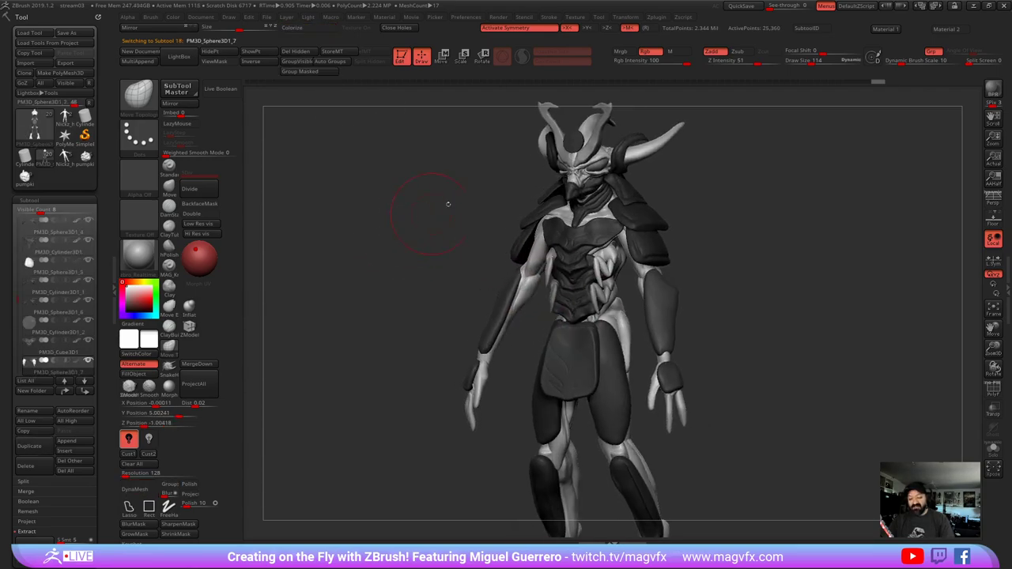
{"action": "left_click", "coordinate": [548, 118], "text": "alt"}
{"action": "left_click", "coordinate": [303, 30]}
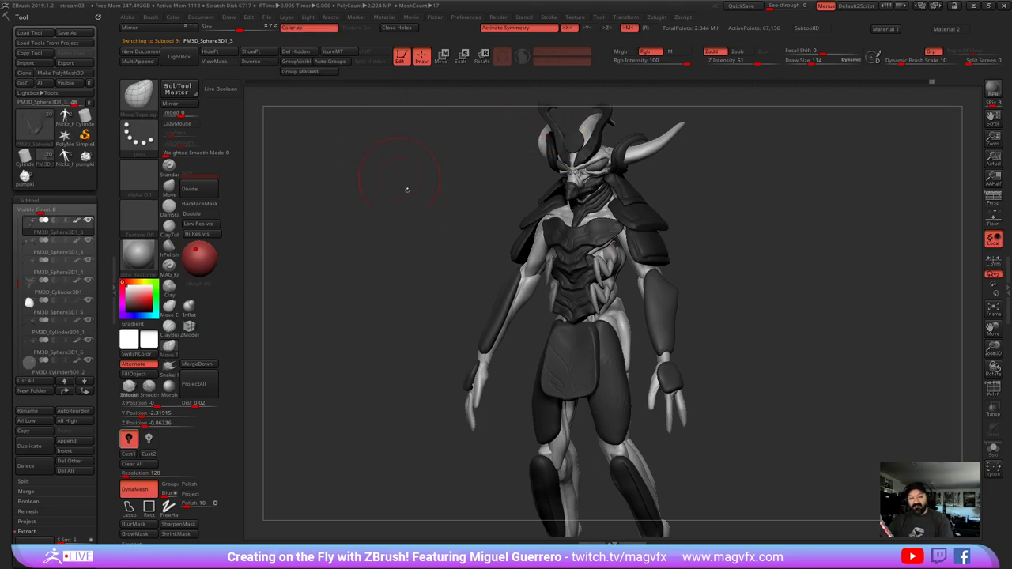
- Examine the light and dark armor scheme on the full figure and up close on the upper body
{"action": "right_click_drag", "start_coordinate": [424, 243], "coordinate": [380, 240], "text": "ctrl"}
{"action": "left_click_drag", "start_coordinate": [379, 239], "coordinate": [414, 285], "text": "shift"}
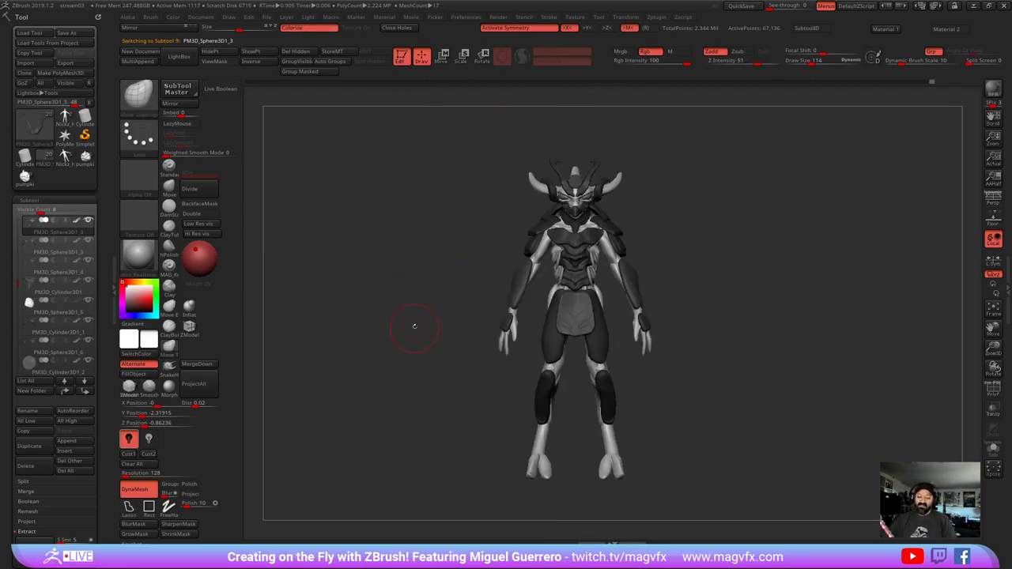
{"action": "right_click_drag", "start_coordinate": [413, 325], "coordinate": [444, 343], "text": "alt"}
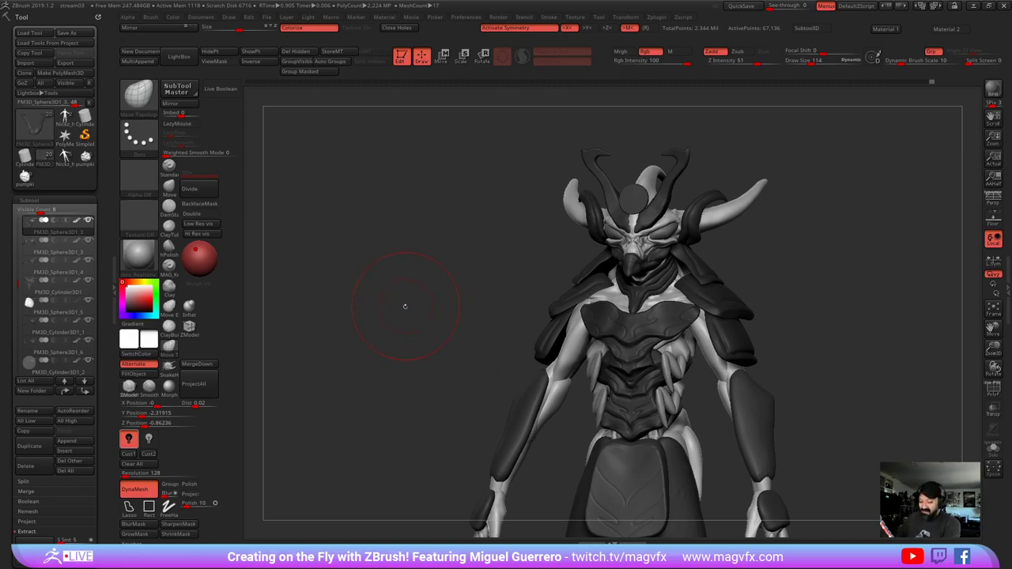
{"action": "mouse_move", "coordinate": [377, 282]}
{"action": "left_mouse_down"}
{"action": "mouse_move", "coordinate": [413, 279]}
{"action": "mouse_move", "coordinate": [360, 281]}
{"action": "left_mouse_up"}
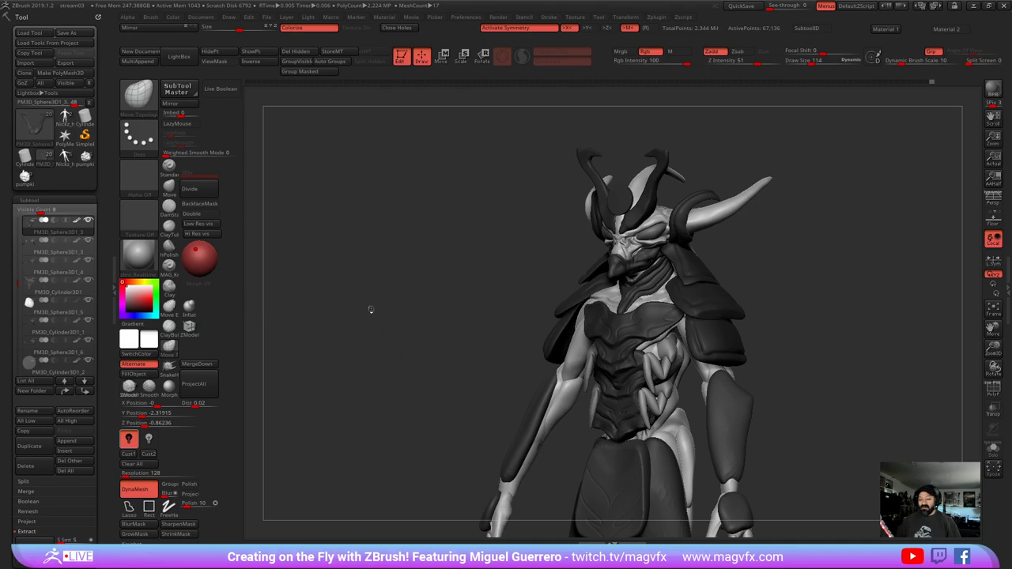
{"action": "mouse_move", "coordinate": [371, 309]}
{"action": "left_mouse_down"}
{"action": "mouse_move", "coordinate": [448, 308]}
{"action": "mouse_move", "coordinate": [371, 307]}
{"action": "left_mouse_up"}
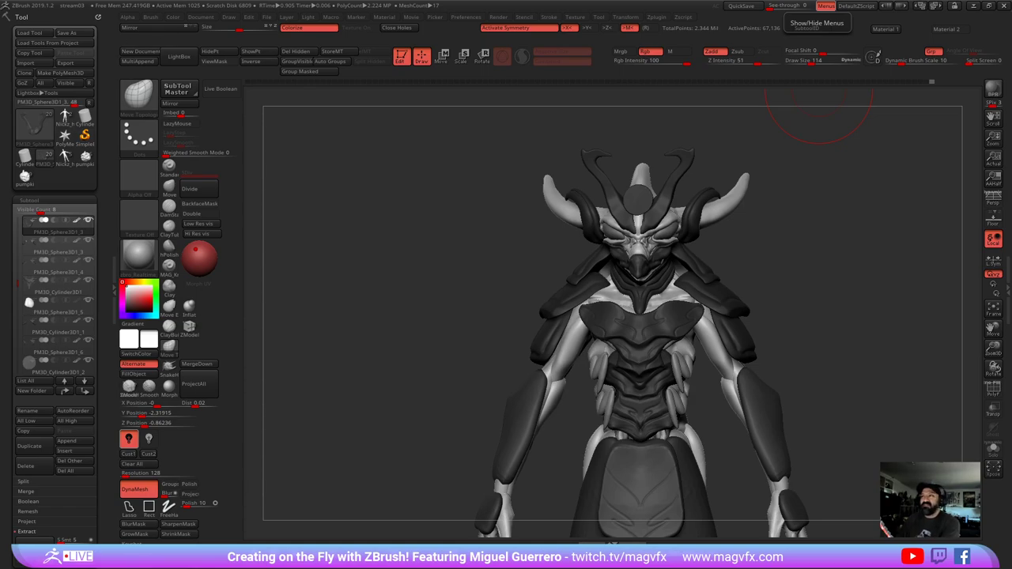
- Run a BPR render of the head and upper torso in a close, slightly angled view
{"action": "left_click_drag", "start_coordinate": [500, 283], "coordinate": [451, 288]}
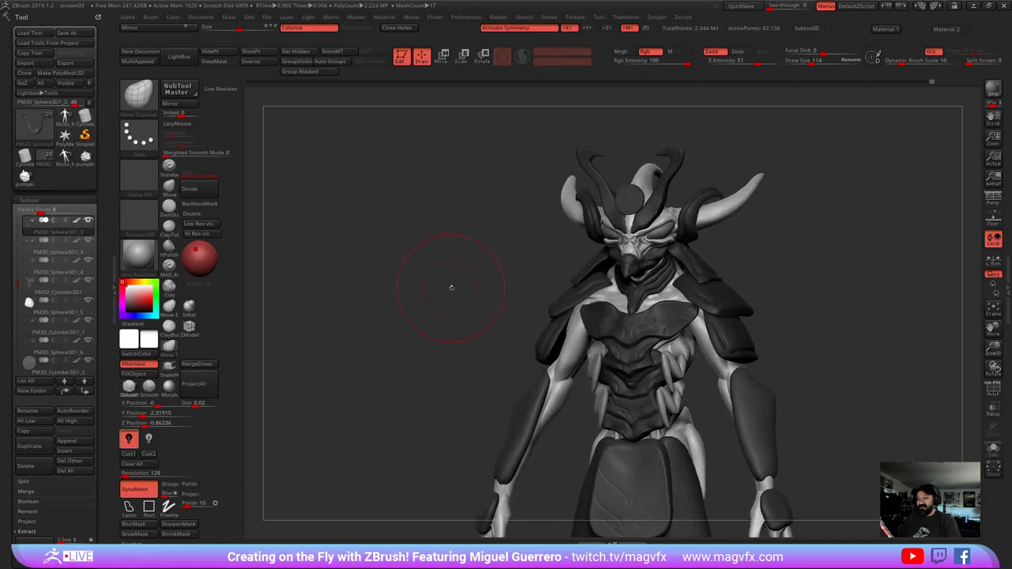
{"action": "mouse_move", "coordinate": [447, 267]}
{"action": "right_mouse_down", "text": "alt"}
{"action": "mouse_move", "coordinate": [402, 292]}
{"action": "mouse_move", "coordinate": [422, 305]}
{"action": "mouse_move", "coordinate": [406, 355]}
{"action": "right_mouse_up", "text": "alt"}
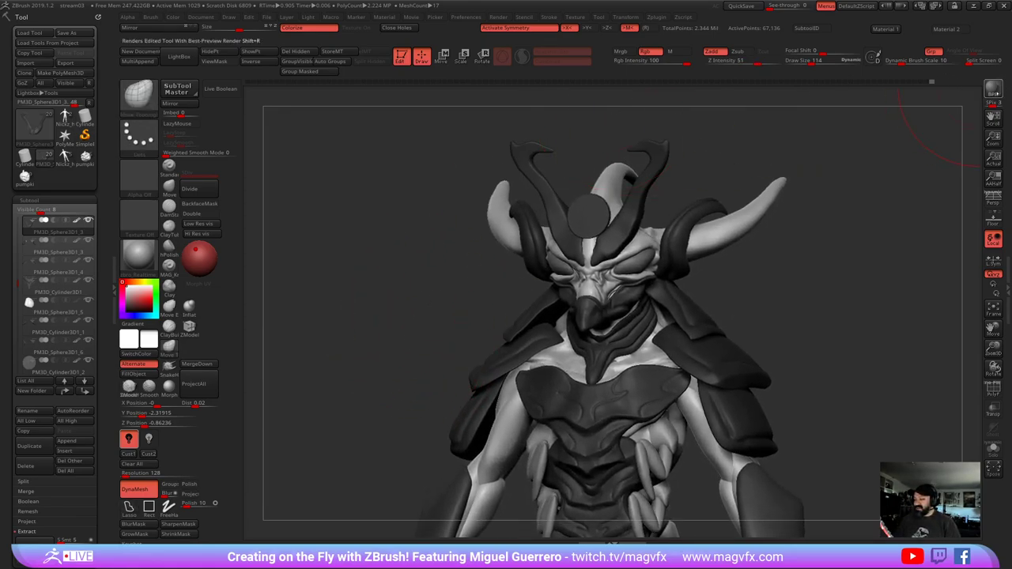
{"action": "left_click", "coordinate": [993, 90]}
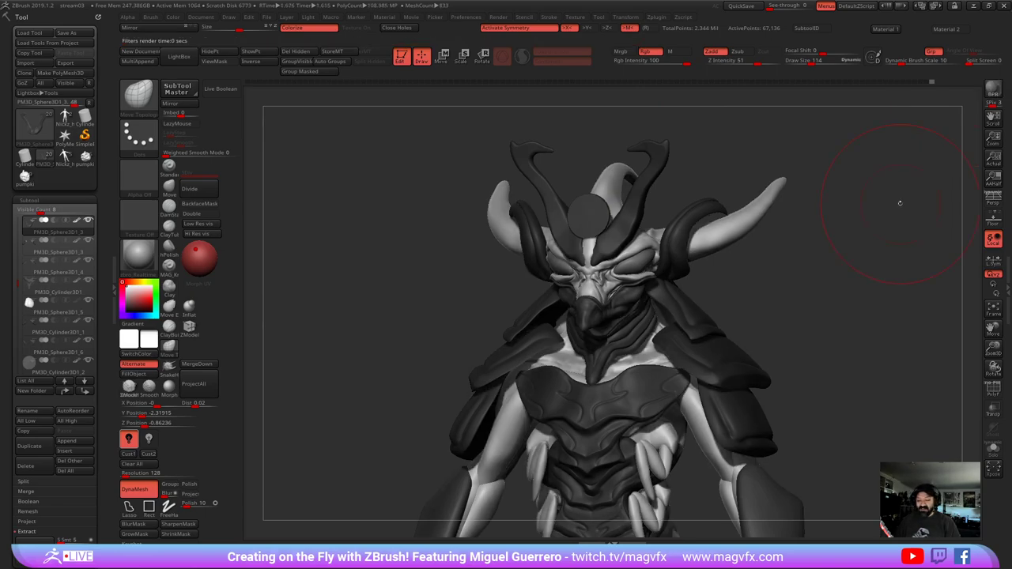
- Render the close-up with BPR from a slightly more frontal angle, and render it again with perspective turned on
{"action": "mouse_move", "coordinate": [872, 269]}
{"action": "right_mouse_down"}
{"action": "mouse_move", "coordinate": [895, 271]}
{"action": "mouse_move", "coordinate": [865, 273]}
{"action": "right_mouse_up"}
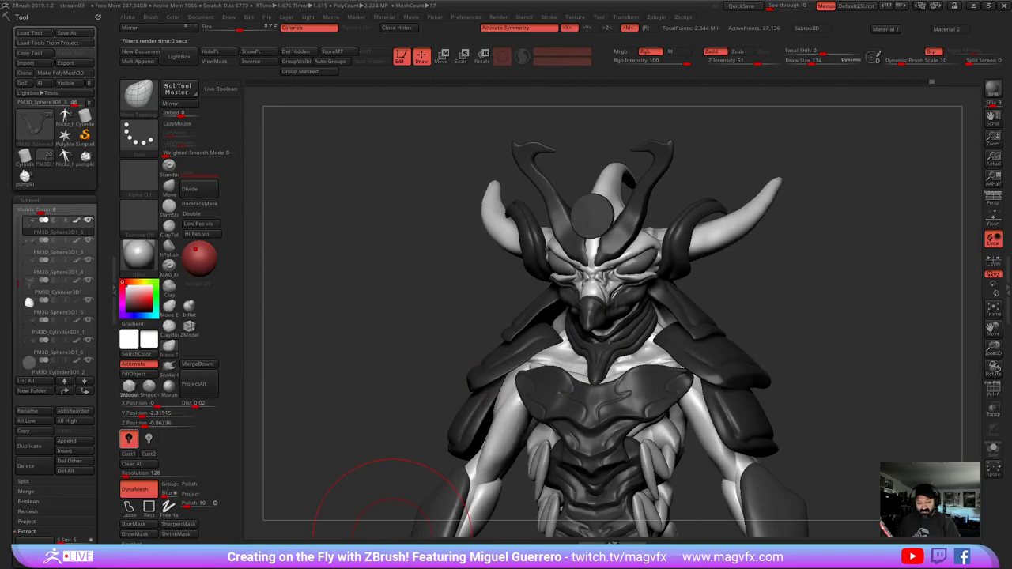
{"action": "left_click", "coordinate": [994, 90]}
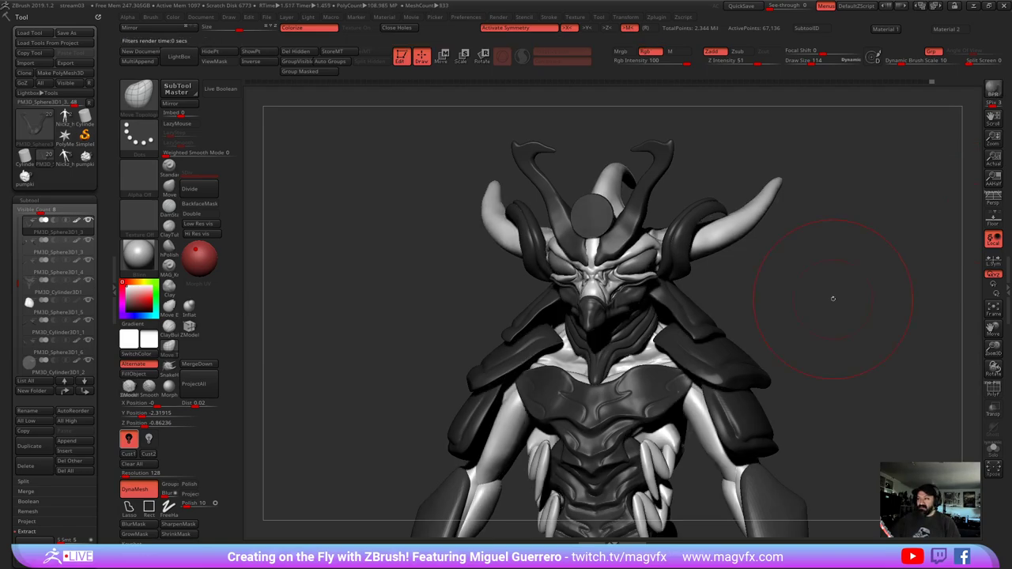
{"action": "key", "text": "p"}
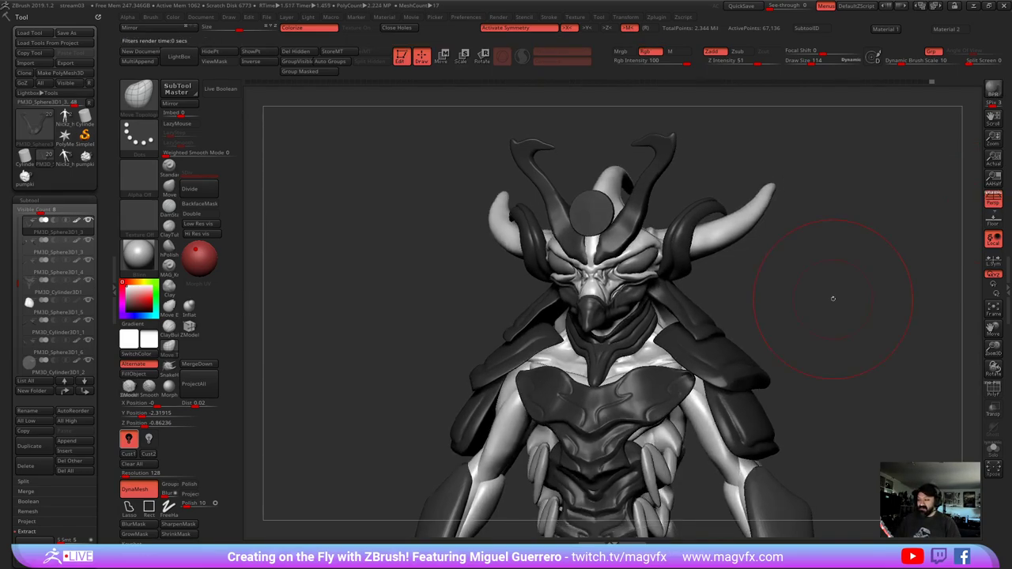
{"action": "left_click", "coordinate": [993, 90]}
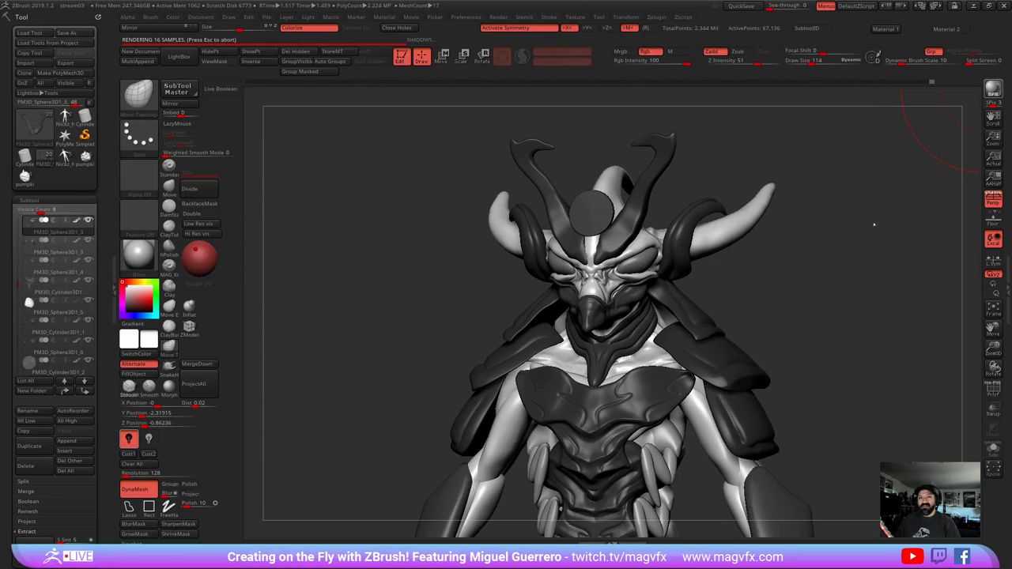